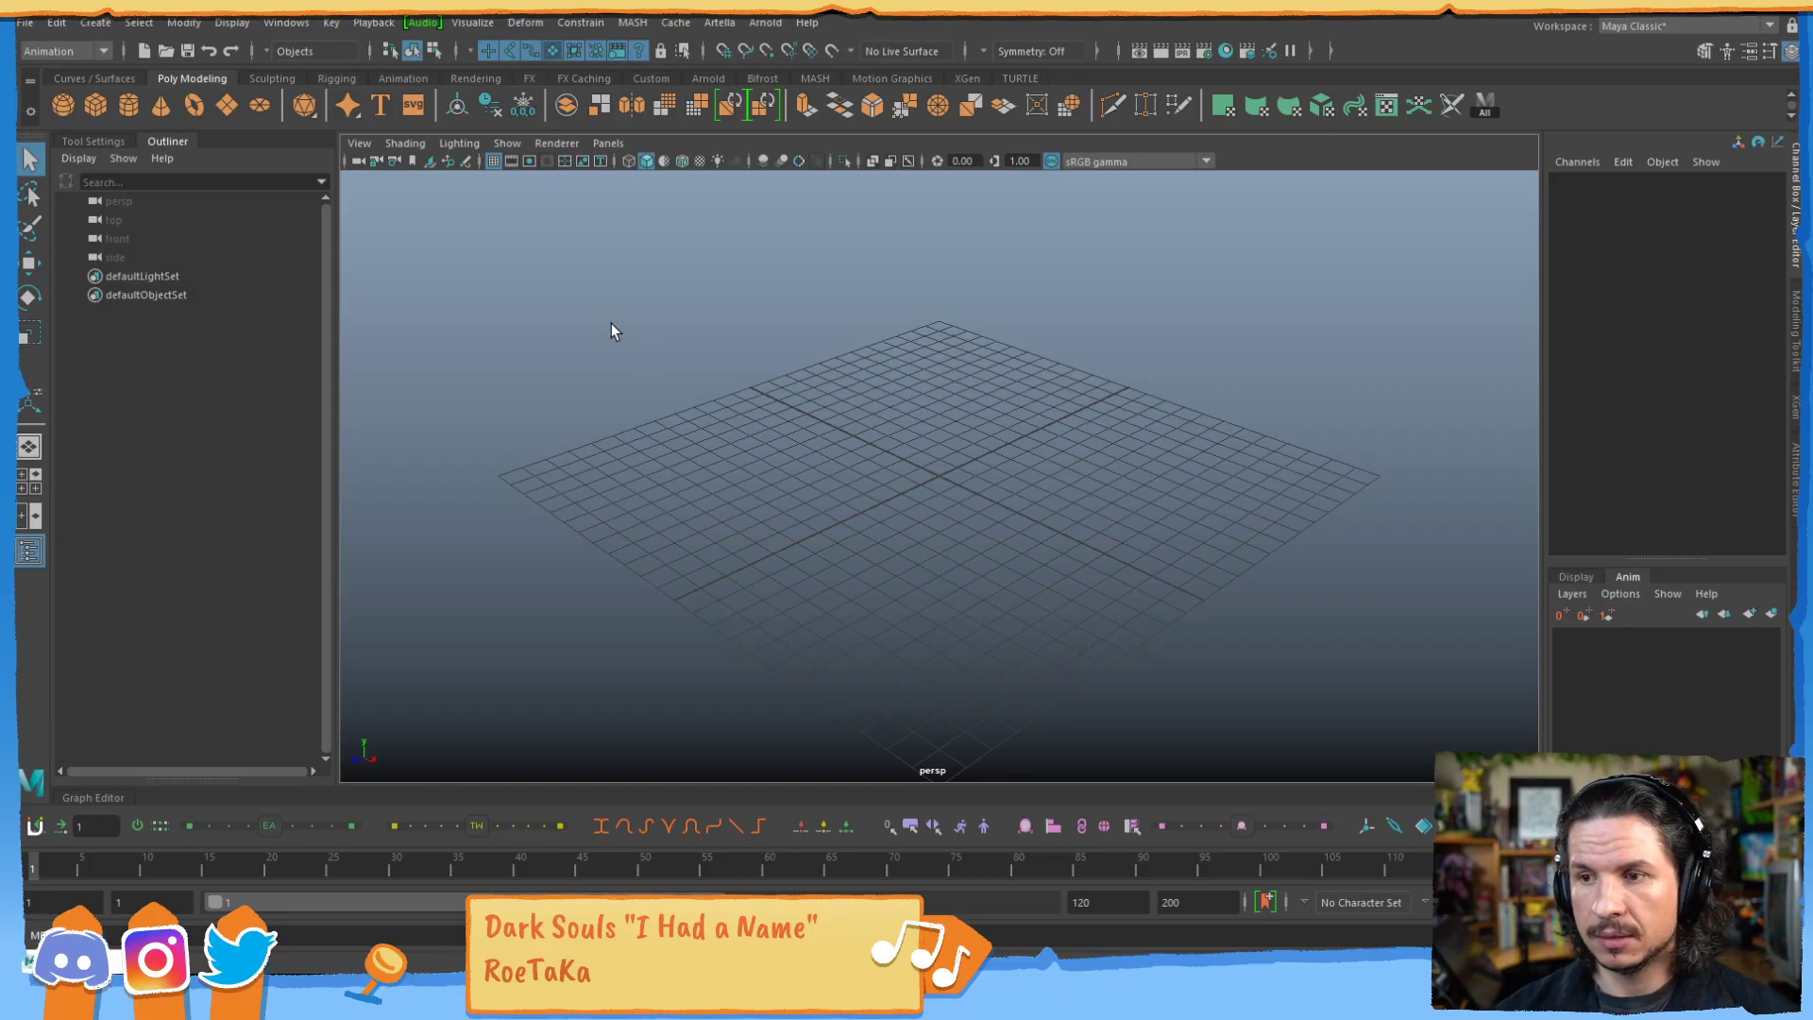
Create a polygon cylinder at the centre of the grid.
alt+drag(936, 411, 735, 455)
click(95, 22)
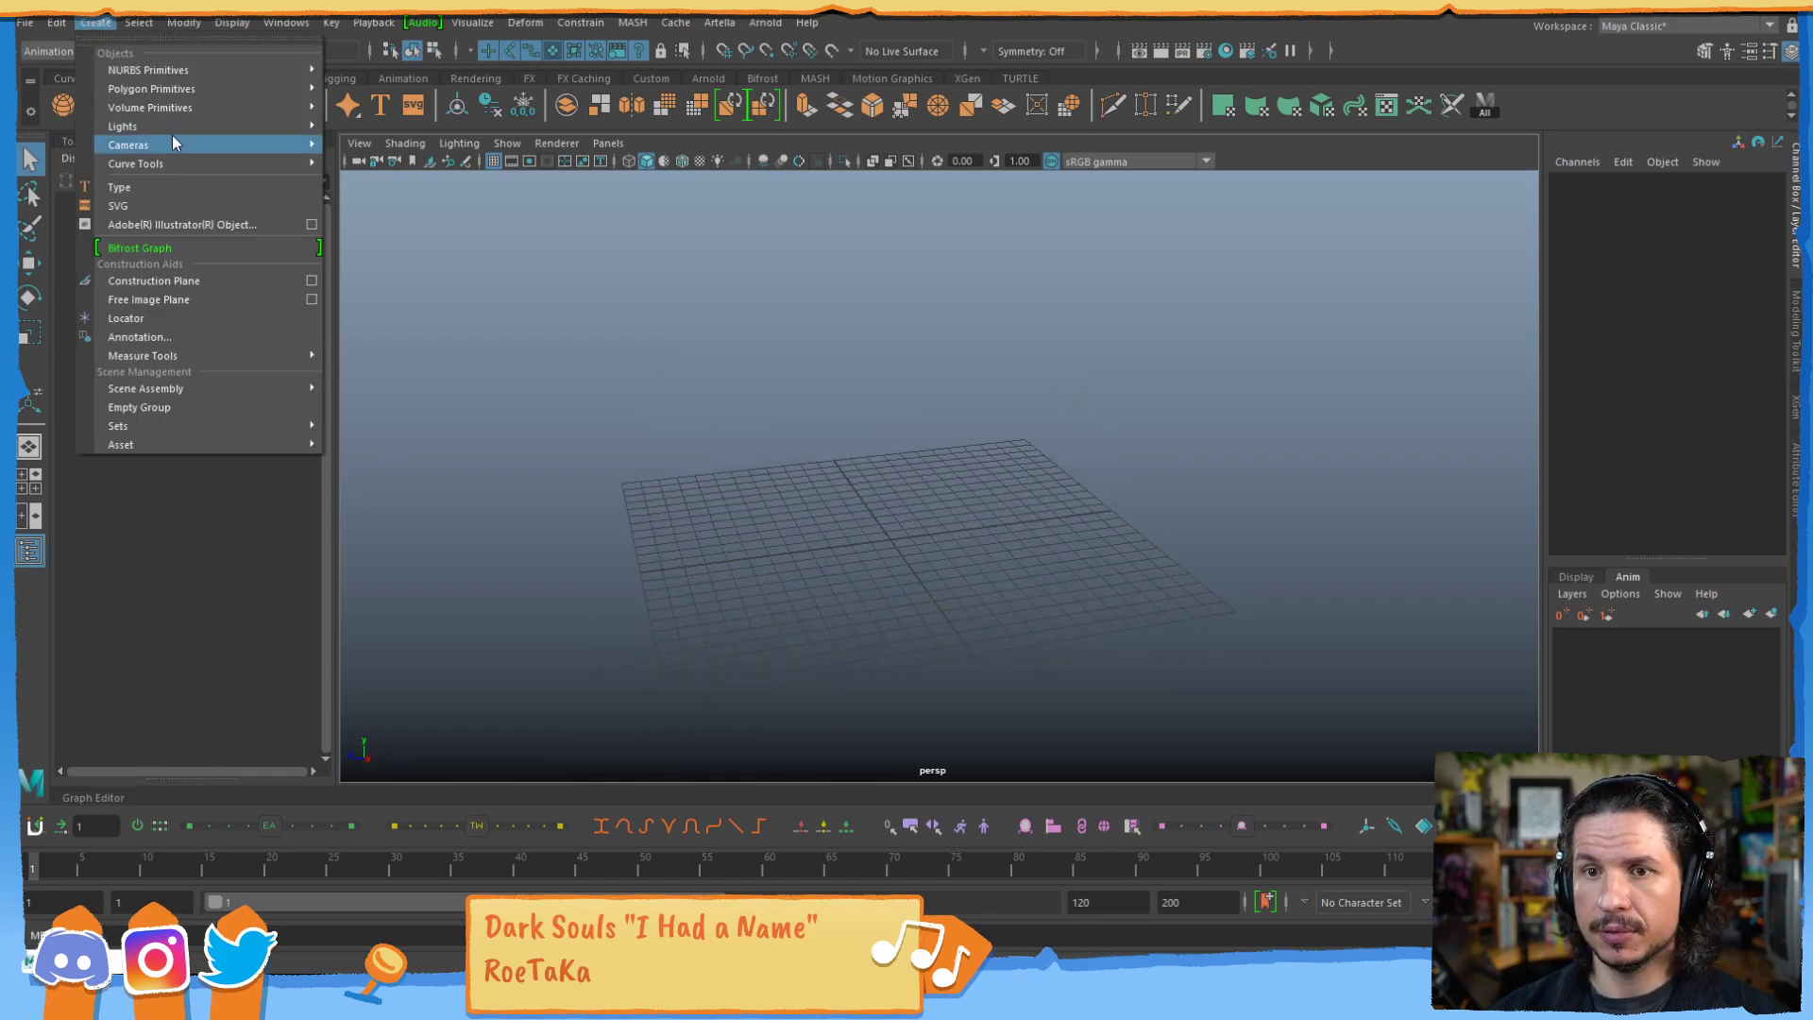
mouse_move(178, 125)
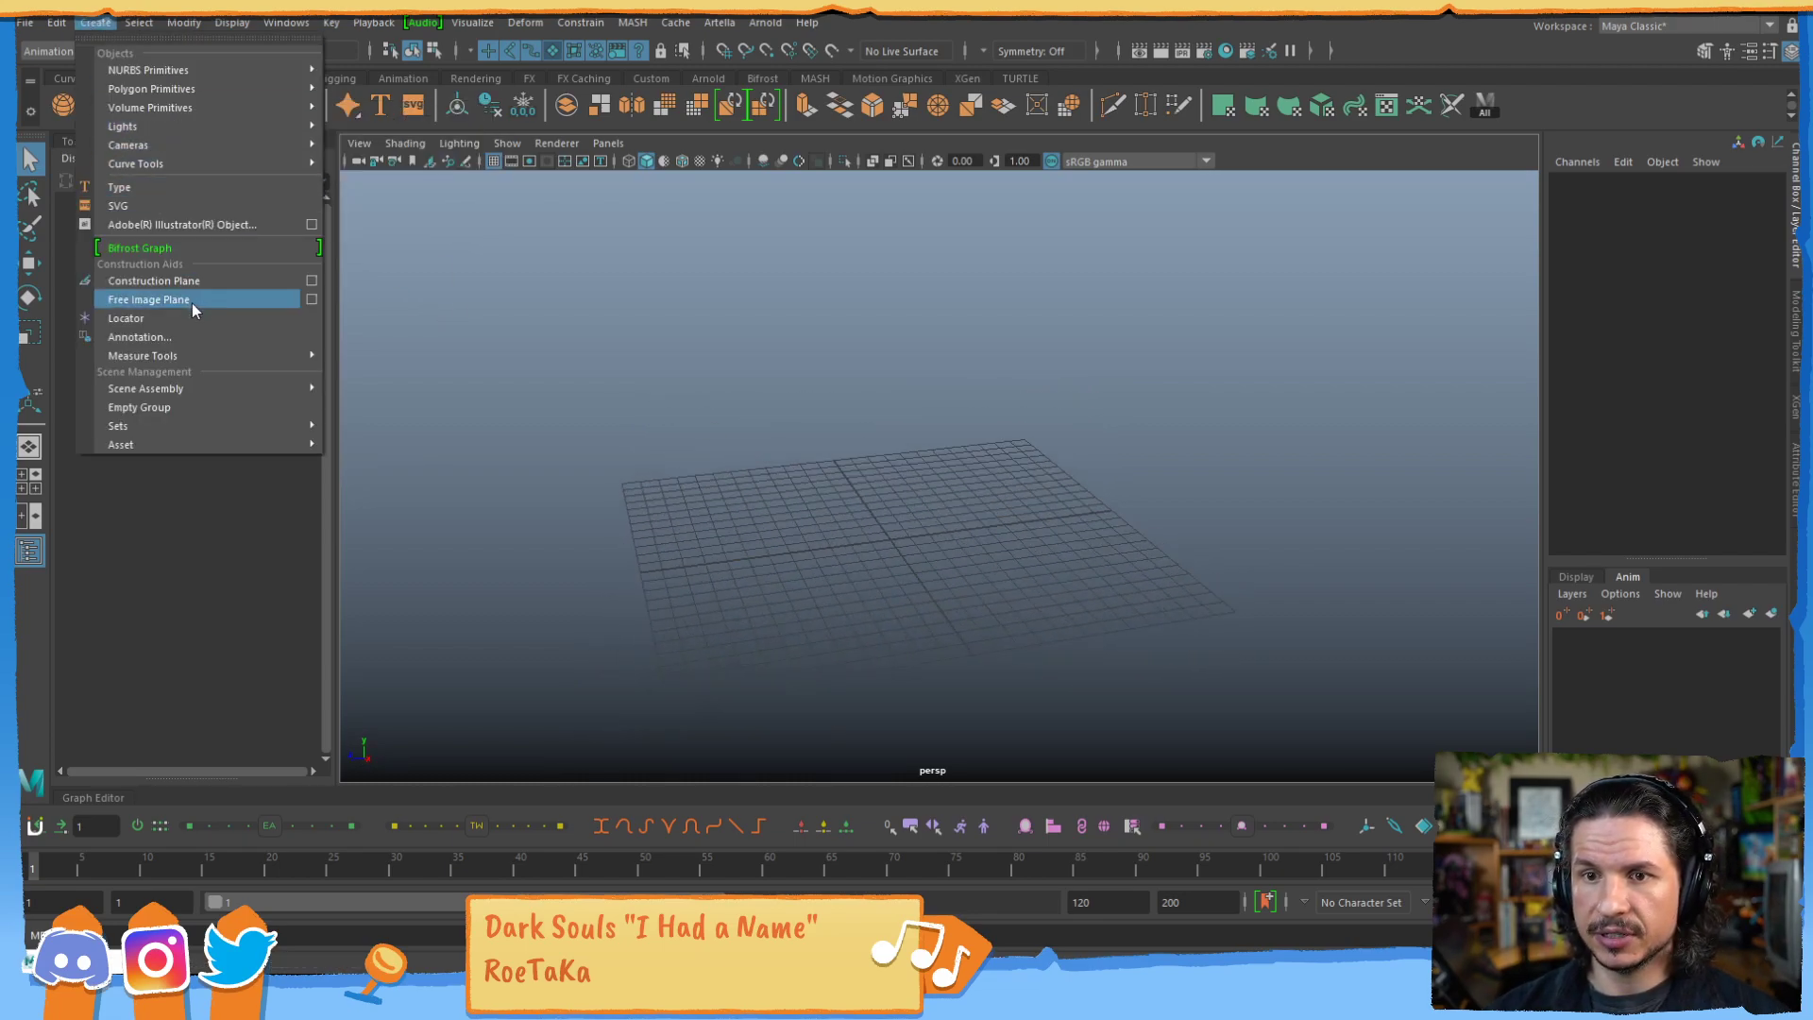
mouse_move(172, 87)
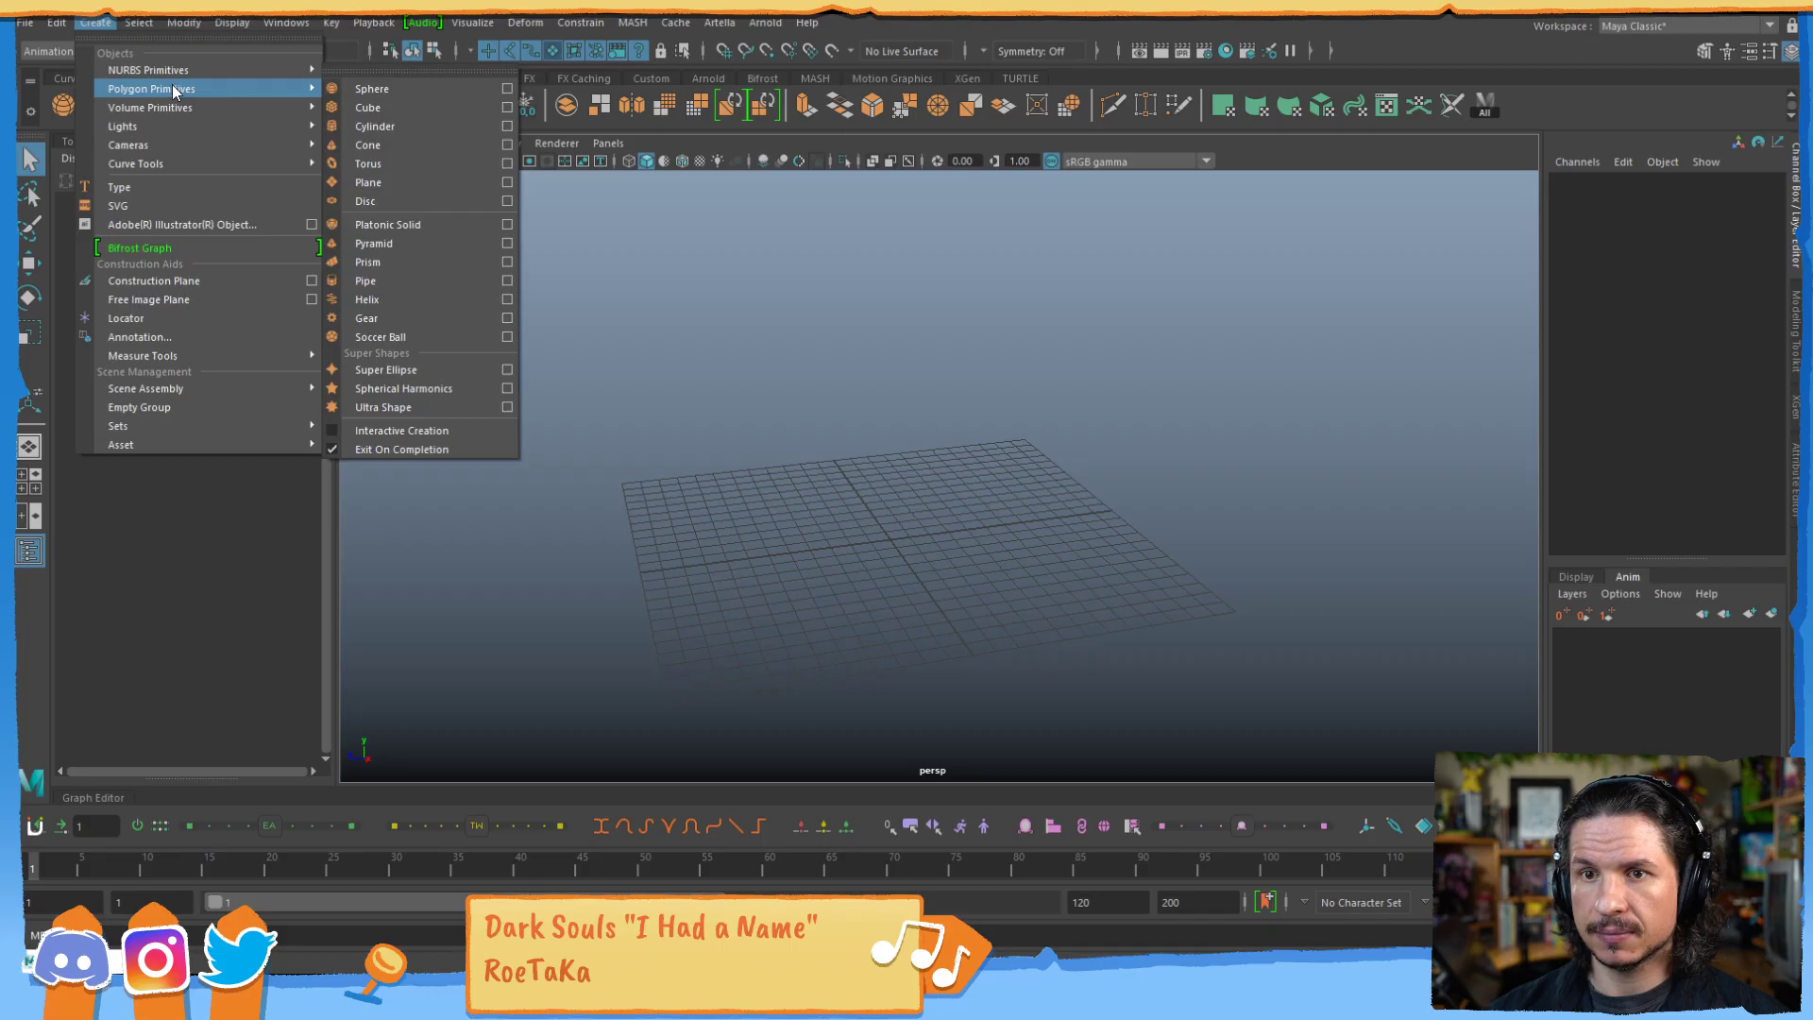
click(393, 126)
Lay the cylinder on its side by setting its Rotate X to 90.
key(e)
drag(856, 472, 945, 459)
double_click(1749, 241)
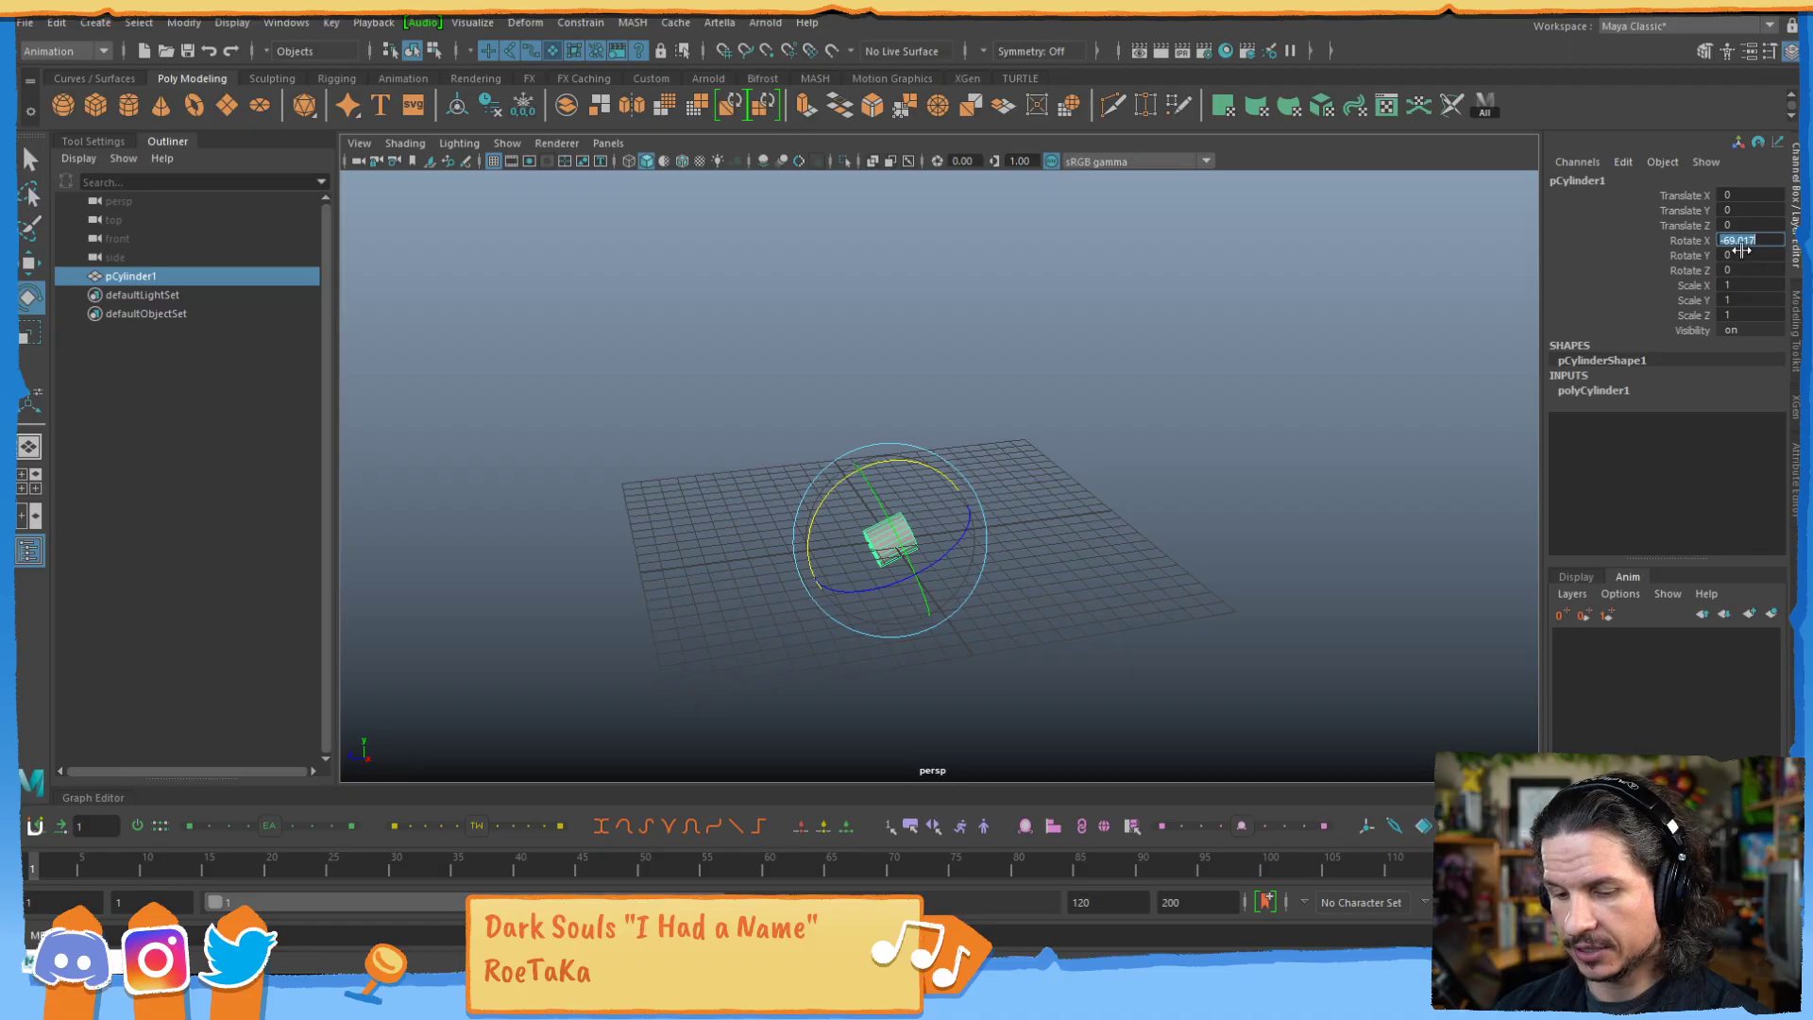
text(90)
key(Return)
Stretch the cylinder along its length into a thin rope shape with a Scale Y of about 90.4.
alt+drag(971, 514, 789, 471)
key(t)
key(r)
alt+right_drag(790, 471, 740, 467)
alt+middle_drag(741, 466, 713, 536)
alt+right_drag(713, 536, 797, 506)
click(803, 499)
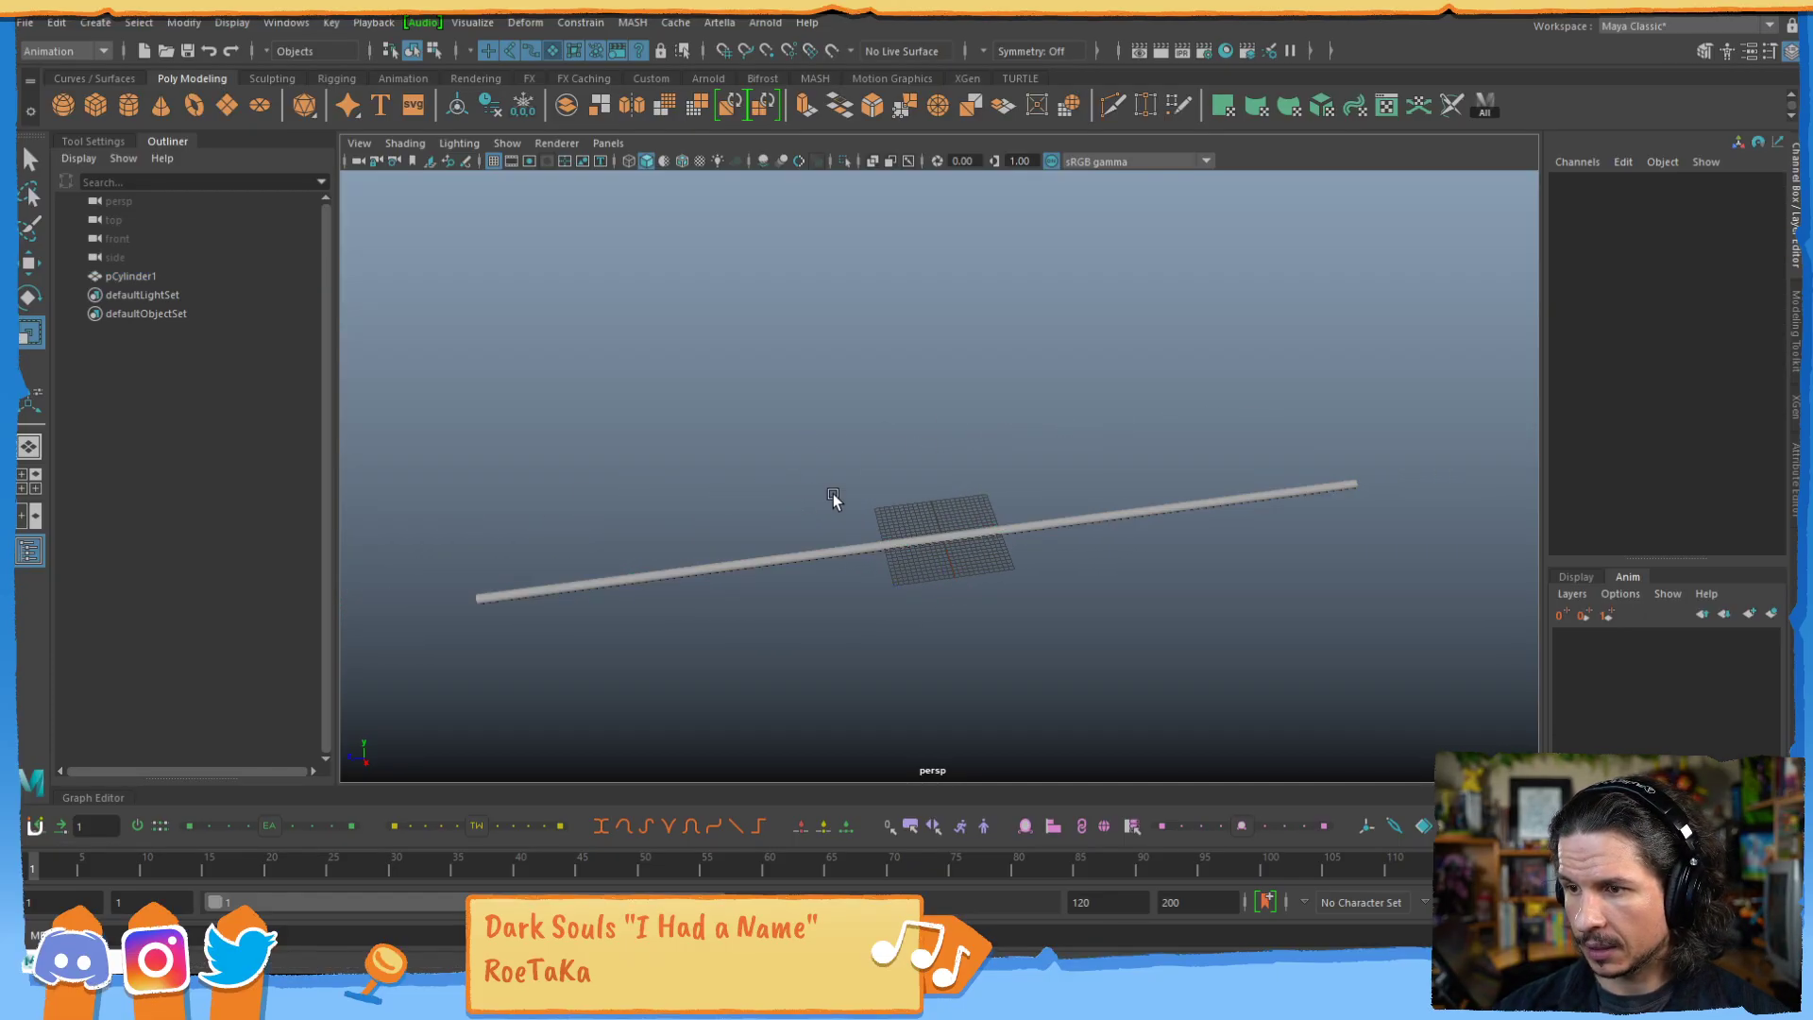
Set the cylinder's Subdivisions Height to 20.
key(w)
click(818, 550)
click(1626, 392)
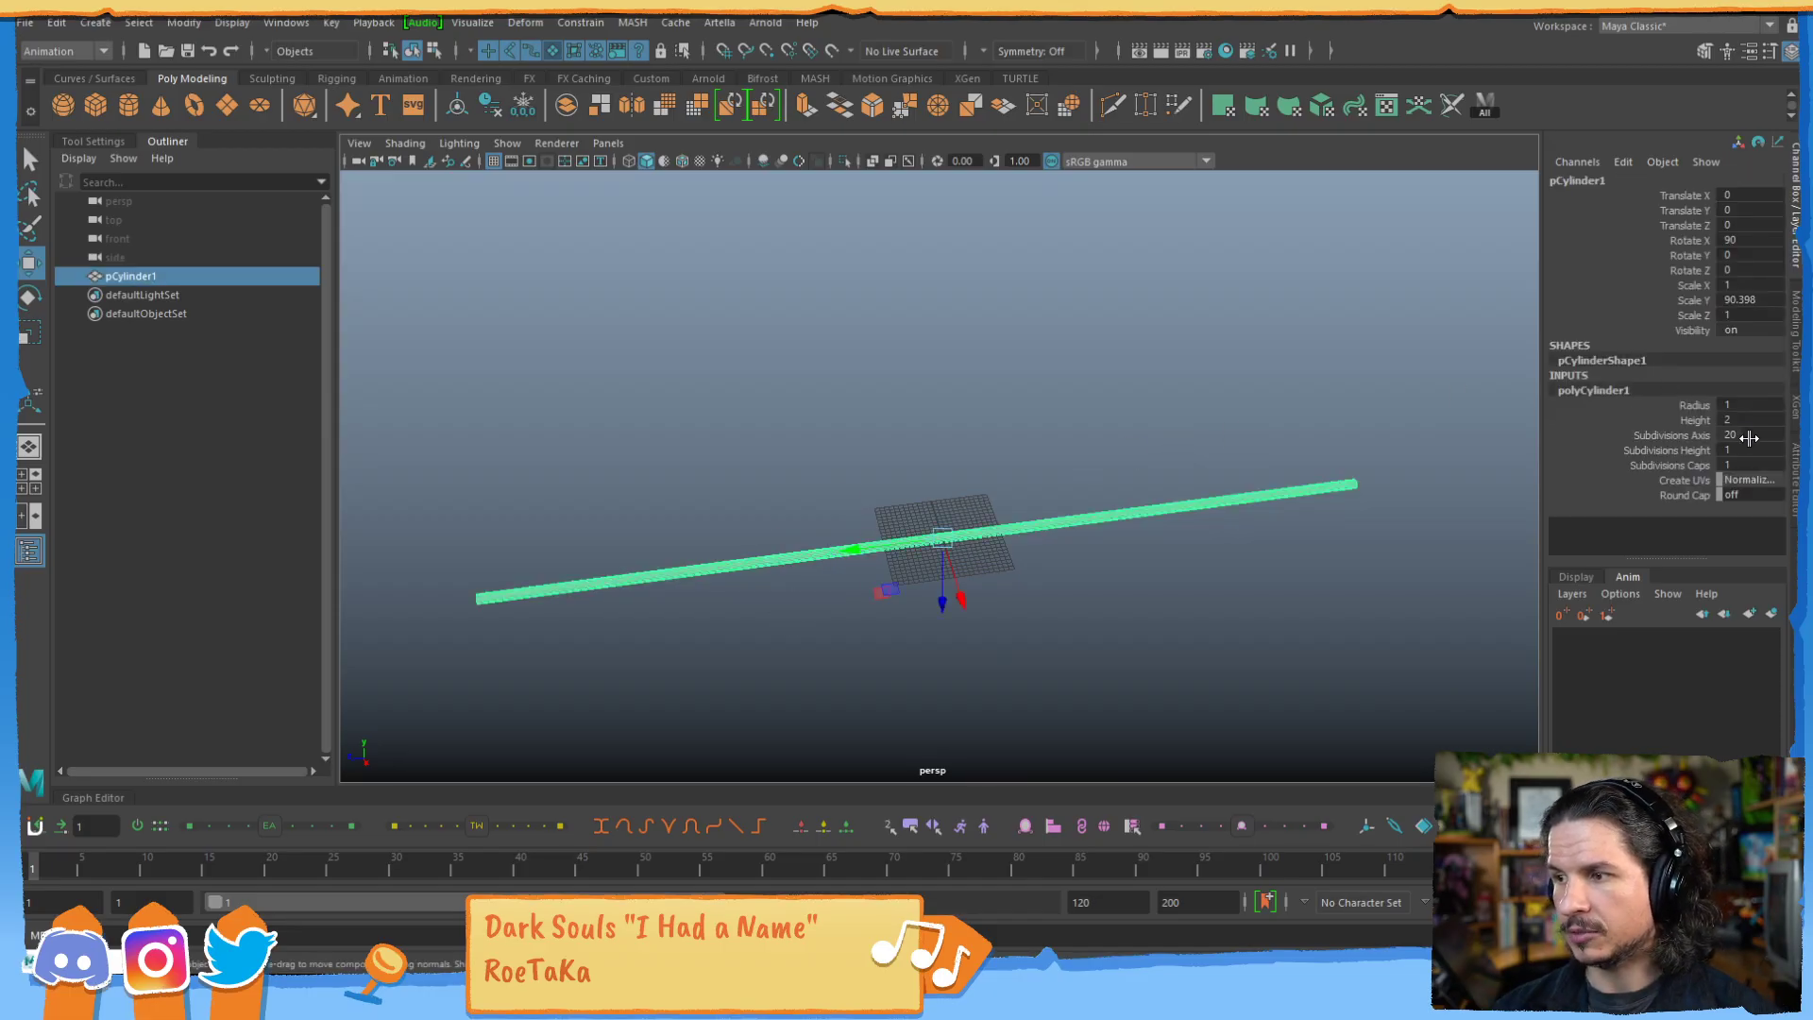
double_click(1745, 450)
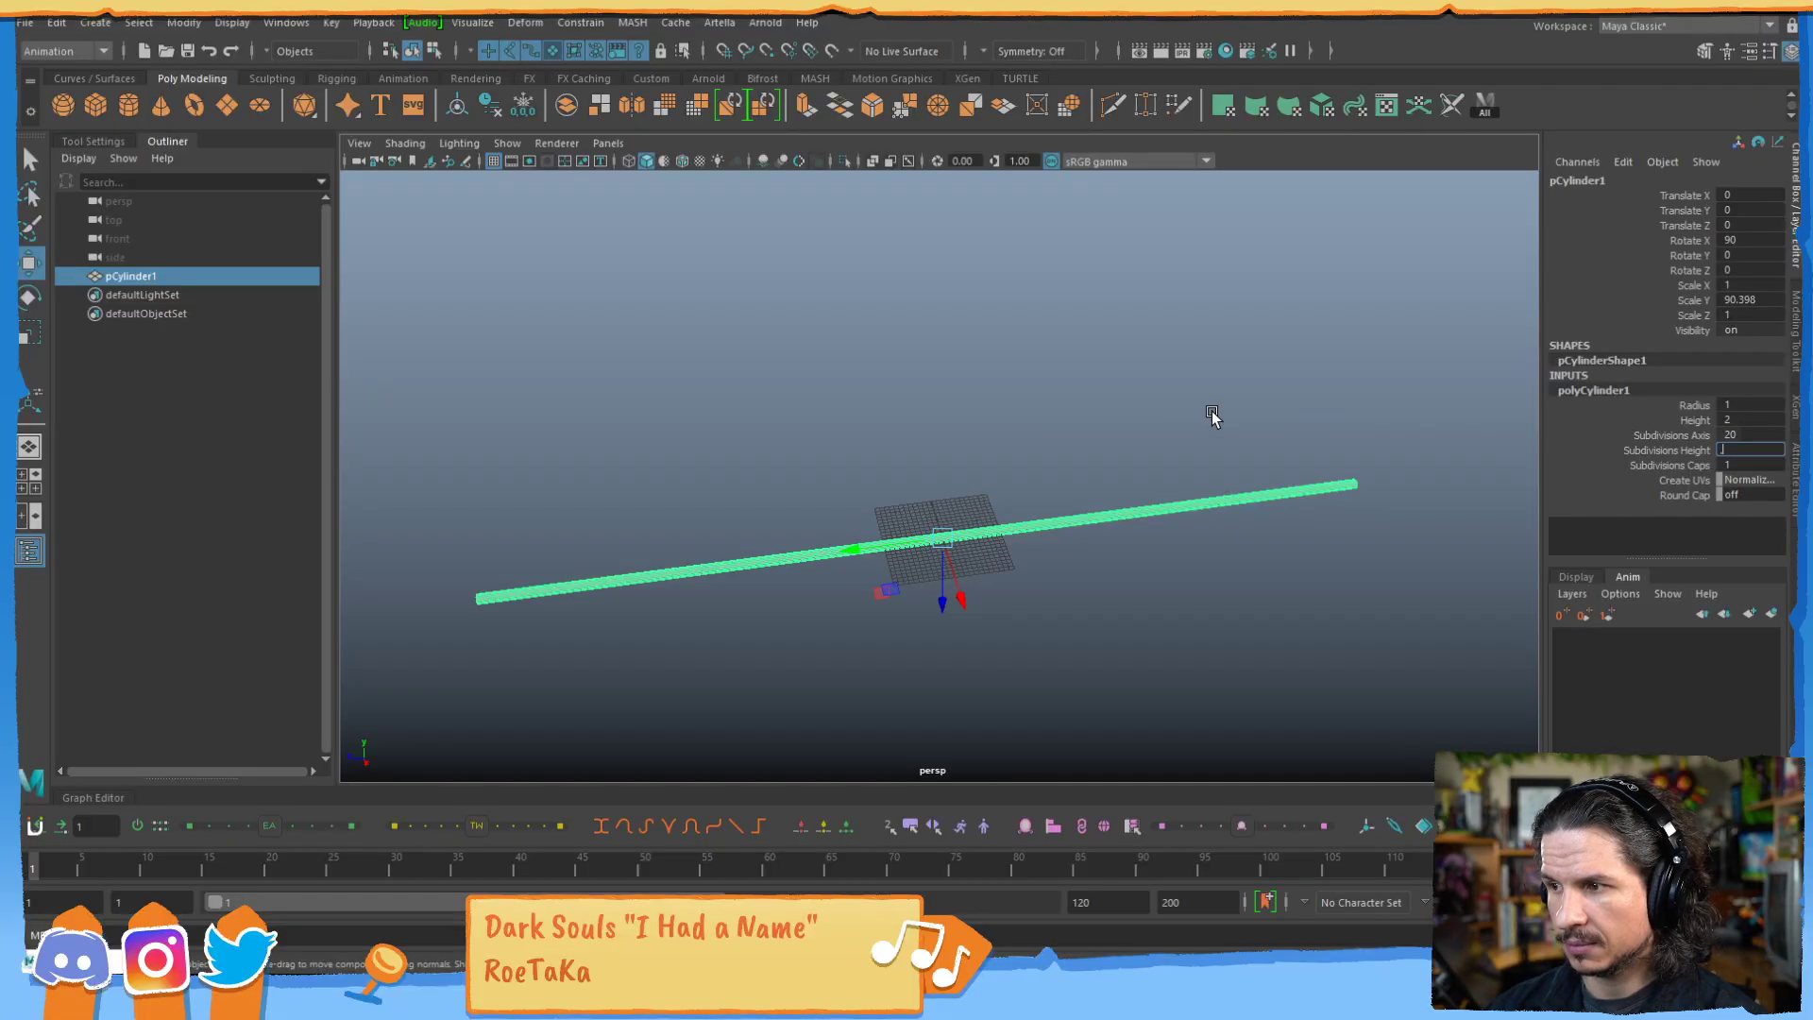
text(20)
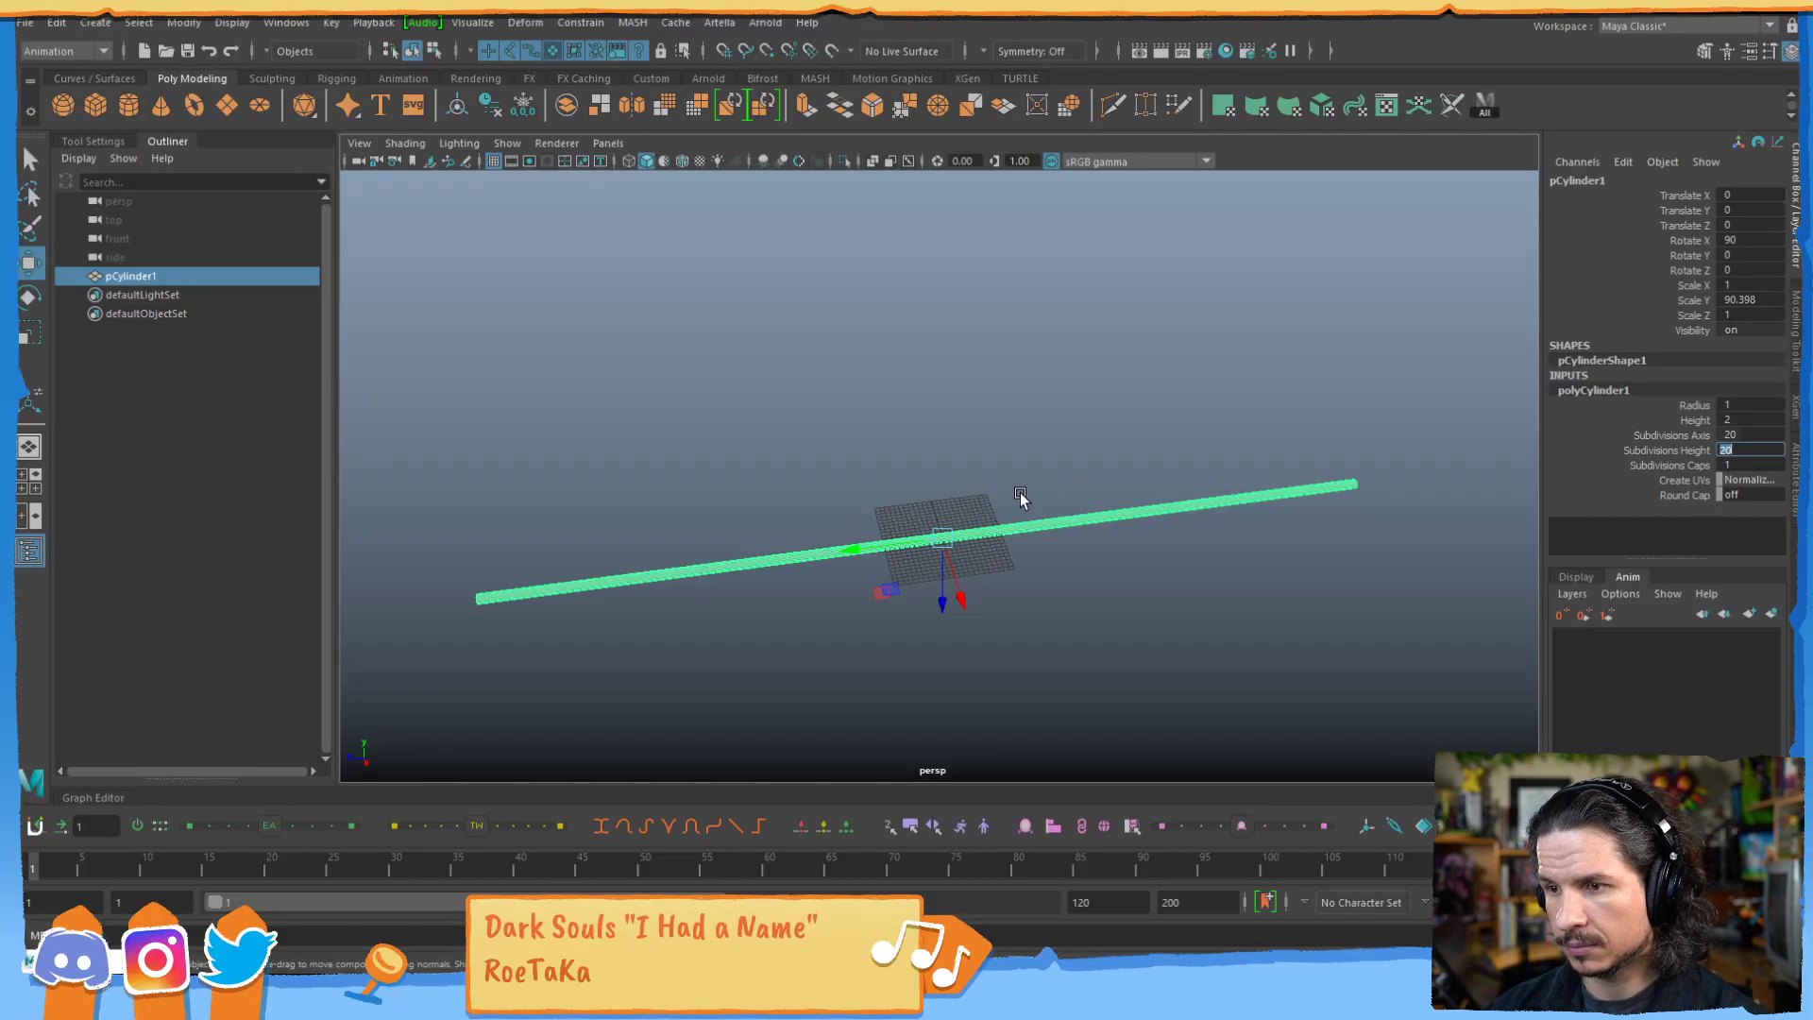
key(Return)
Increase the long cylinder's Subdivisions Height to 40.
alt+drag(862, 607, 1227, 467)
click(1758, 449)
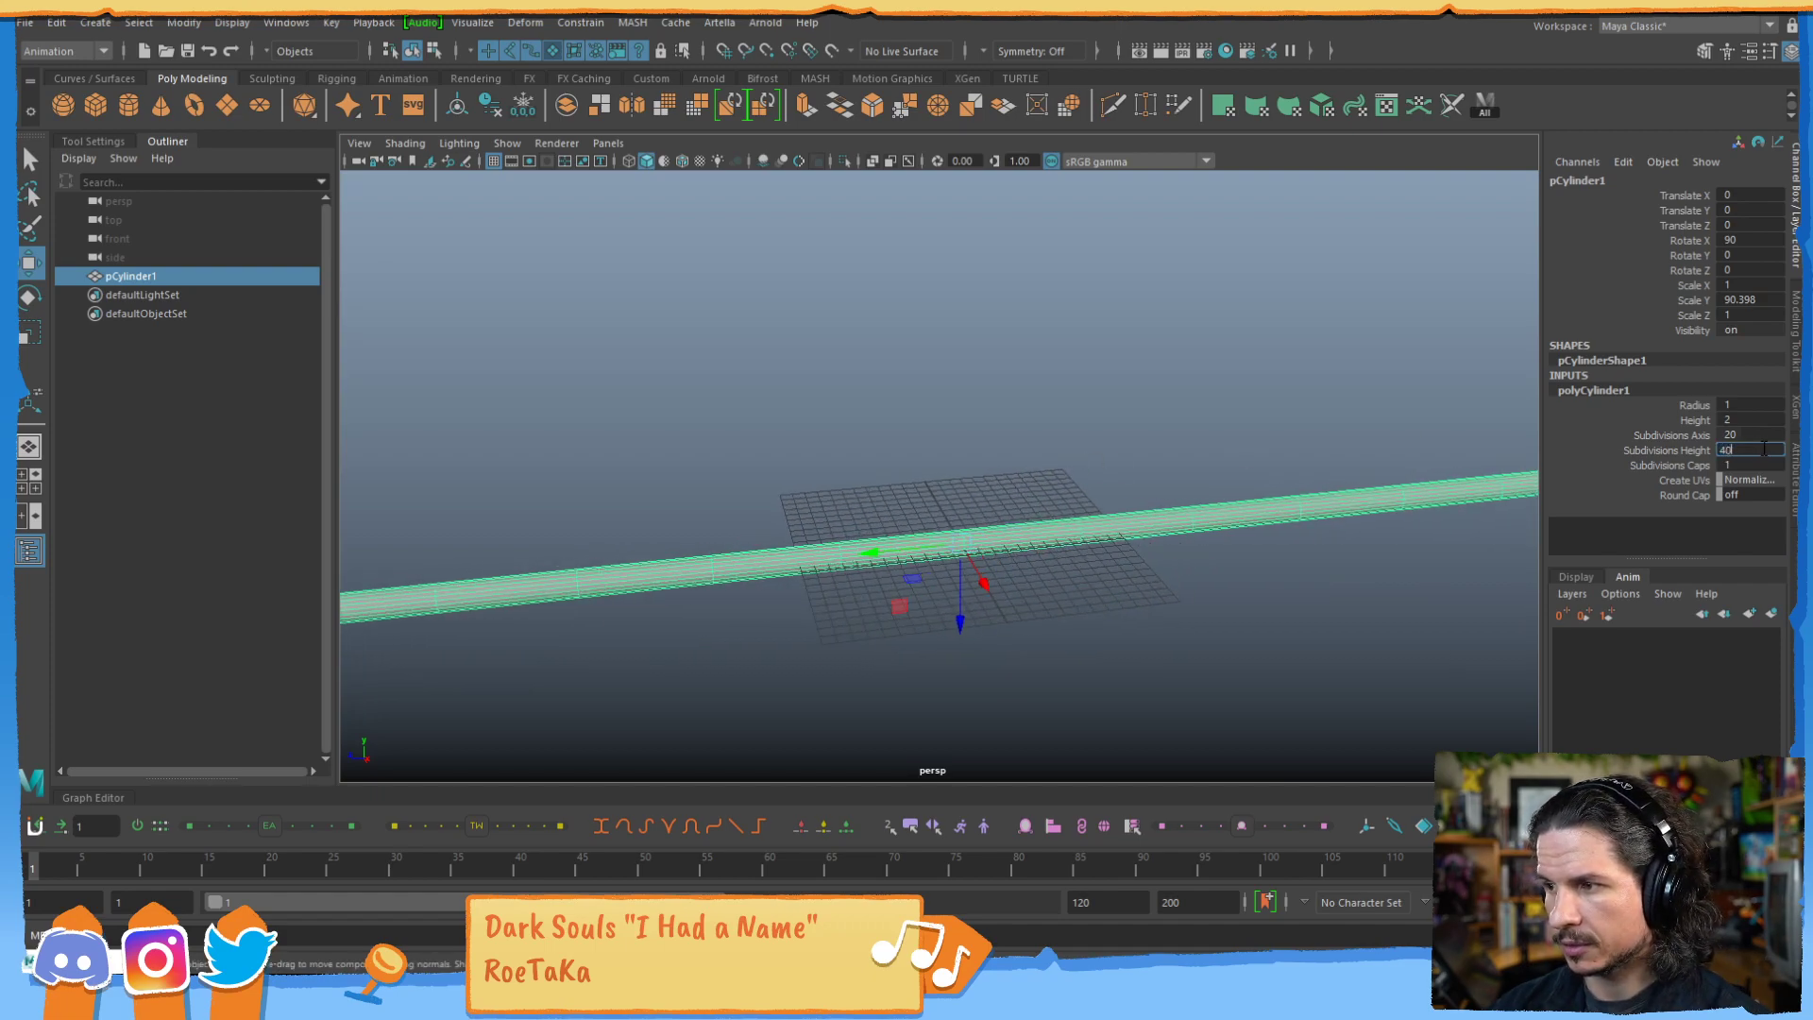
click(1271, 405)
alt+right_drag(1271, 405, 954, 425)
alt+drag(953, 425, 923, 481)
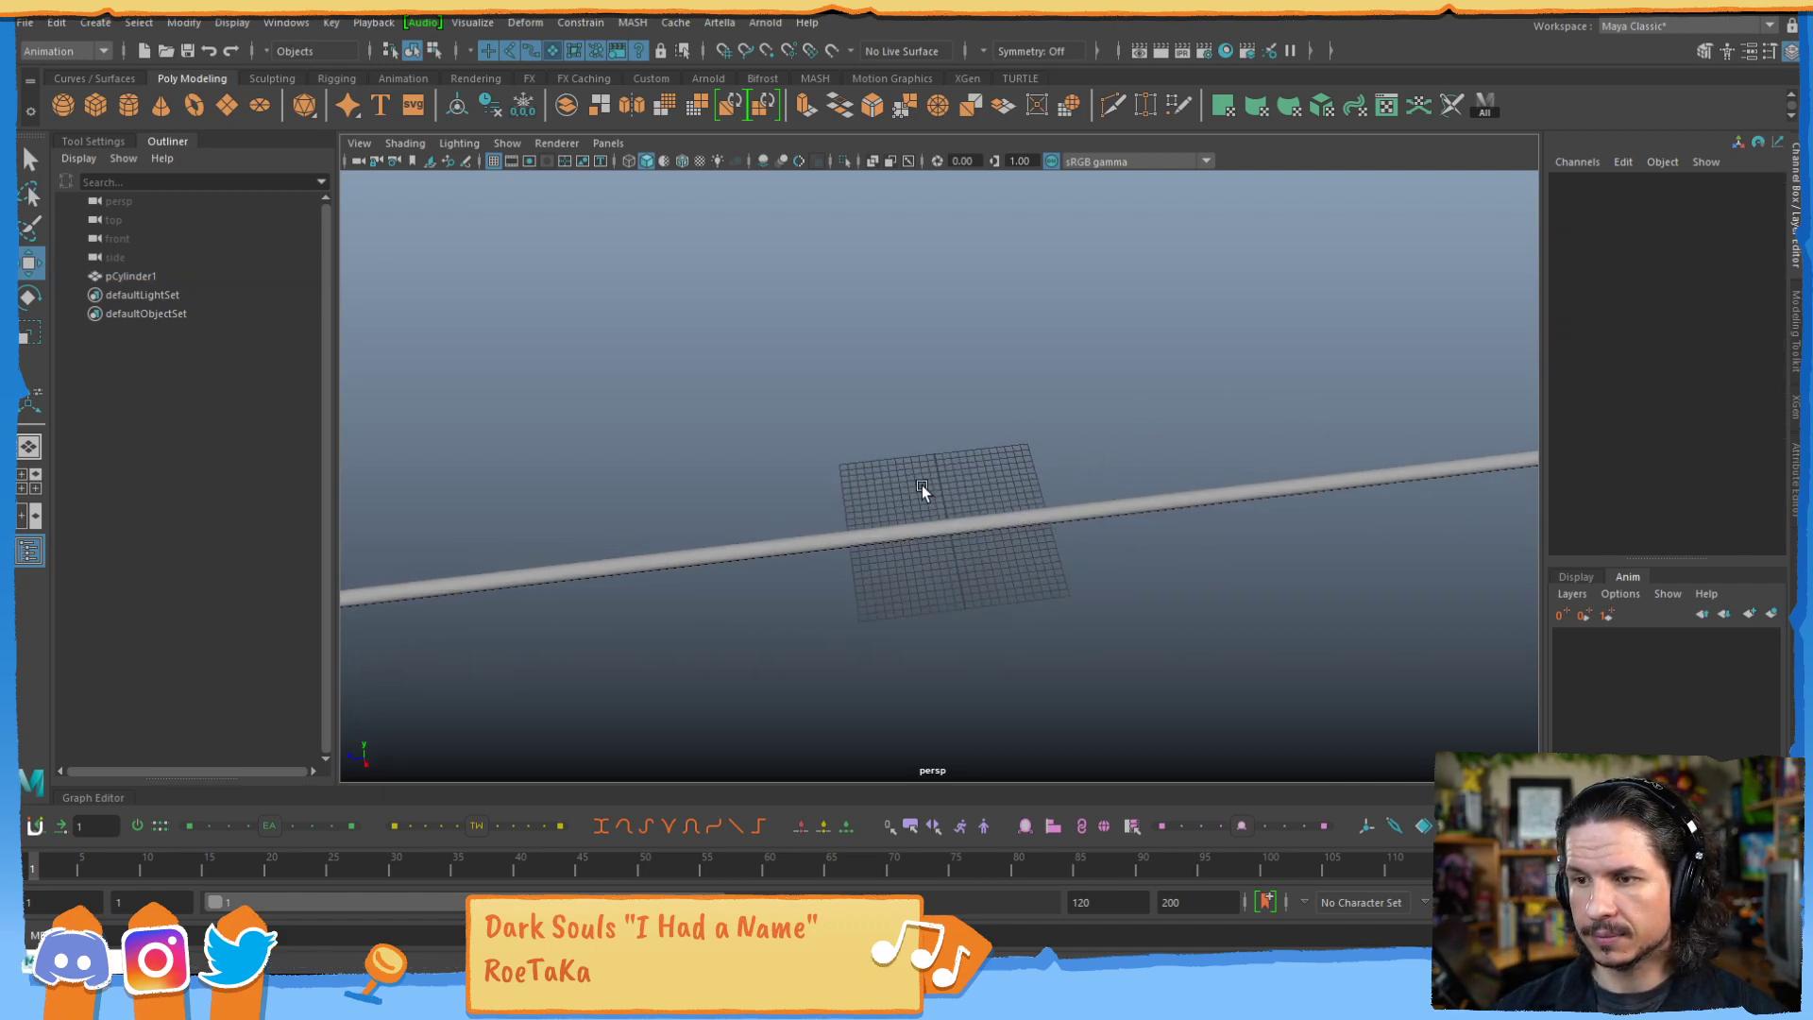
click(1071, 512)
alt+right_drag(1071, 512, 852, 544)
alt+drag(852, 540, 873, 379)
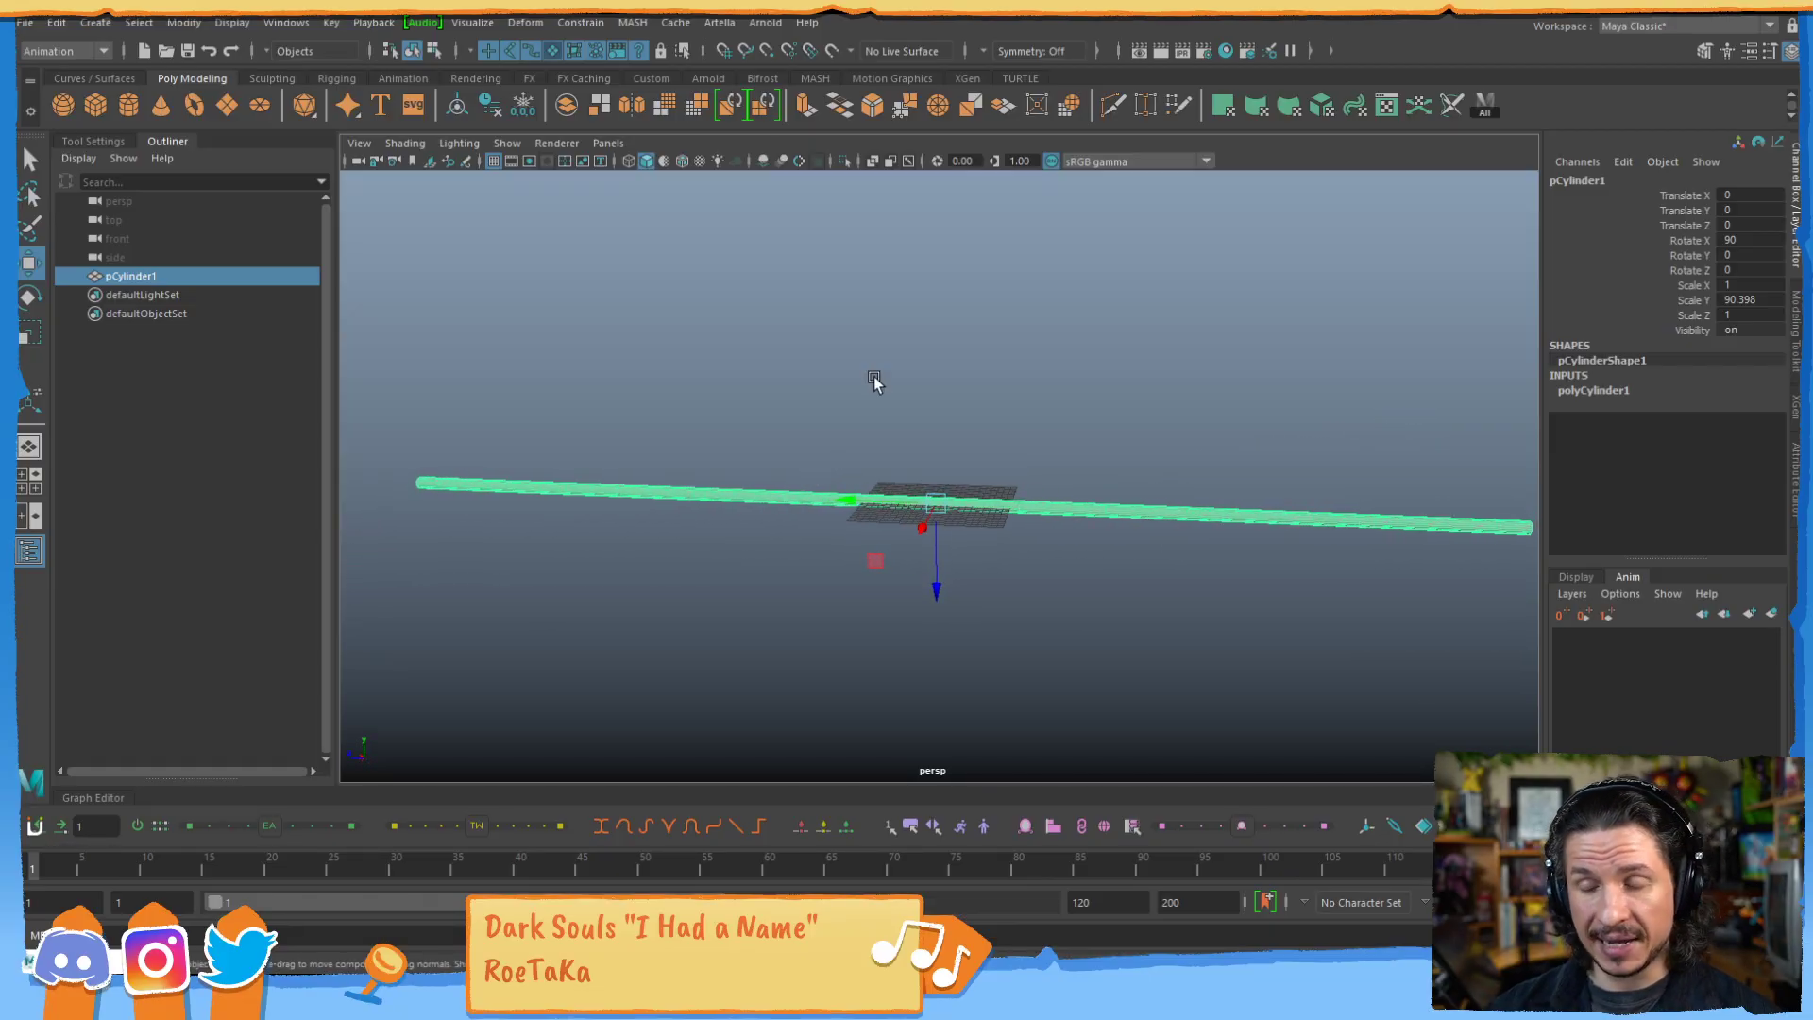
click(933, 452)
alt+drag(929, 452, 942, 488)
drag(764, 500, 798, 534)
alt+middle_drag(758, 573, 836, 591)
alt+drag(836, 594, 784, 507)
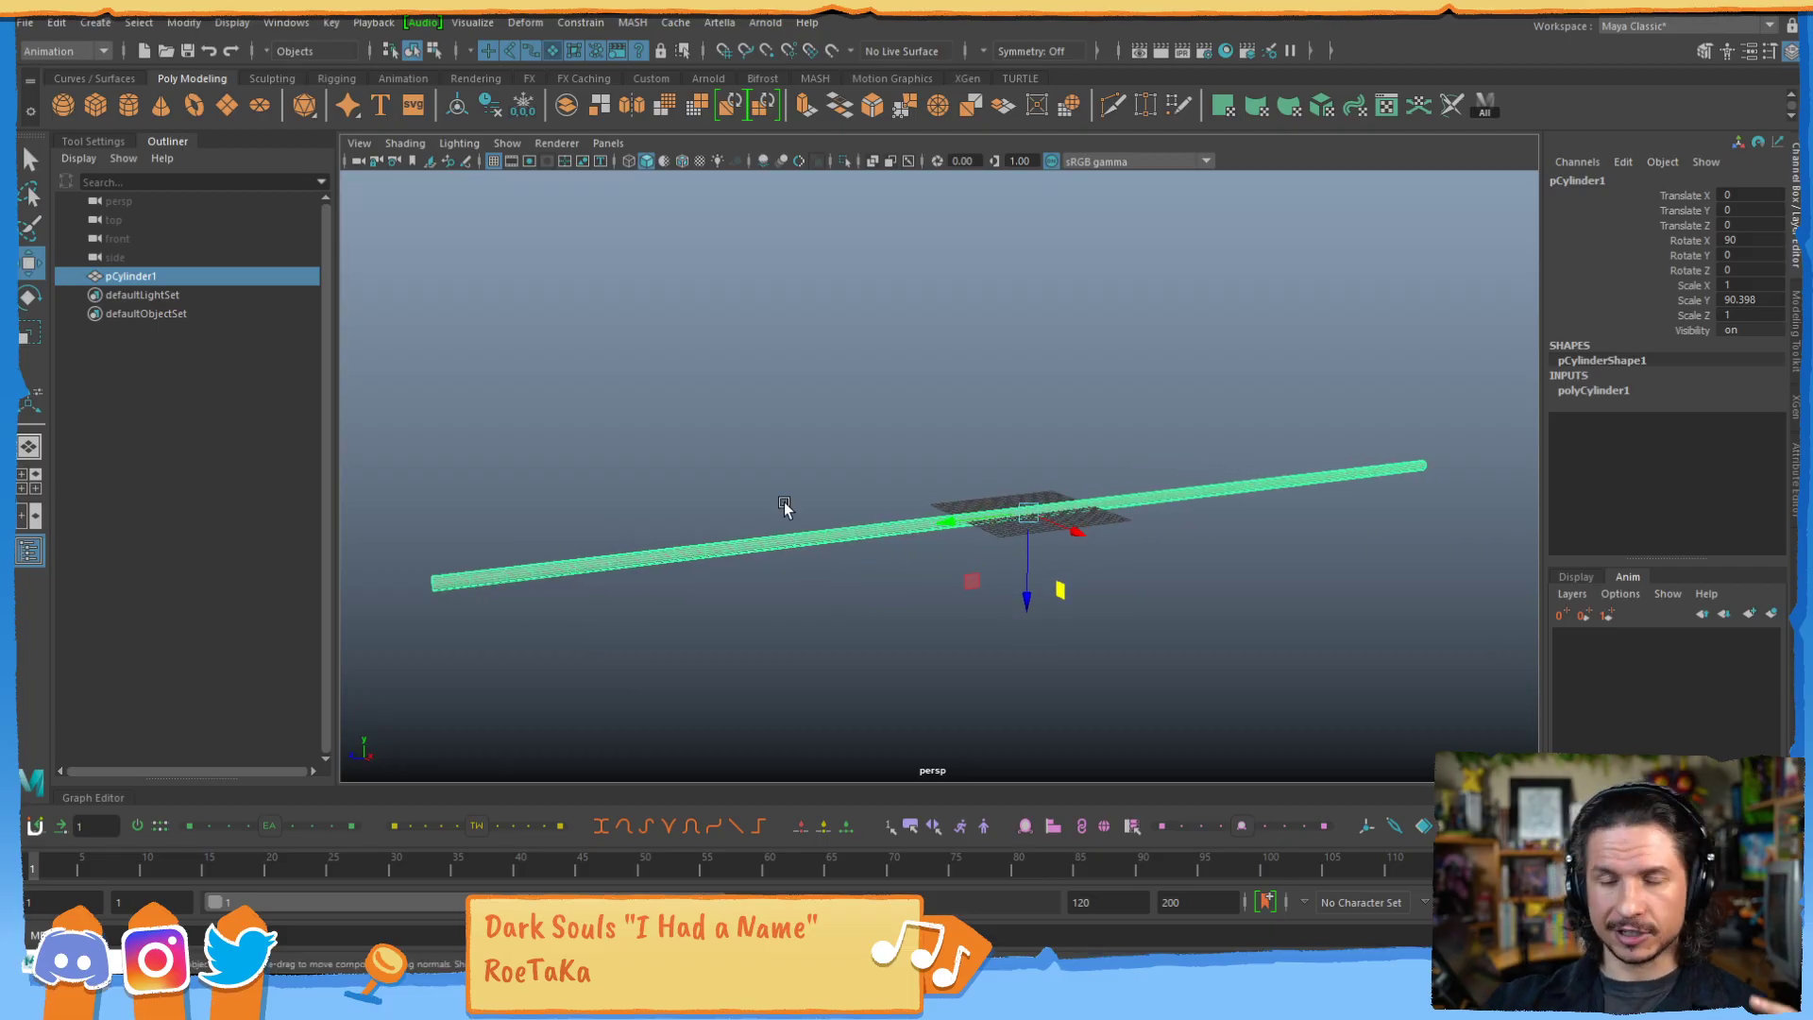
alt+drag(778, 447, 693, 562)
click(774, 477)
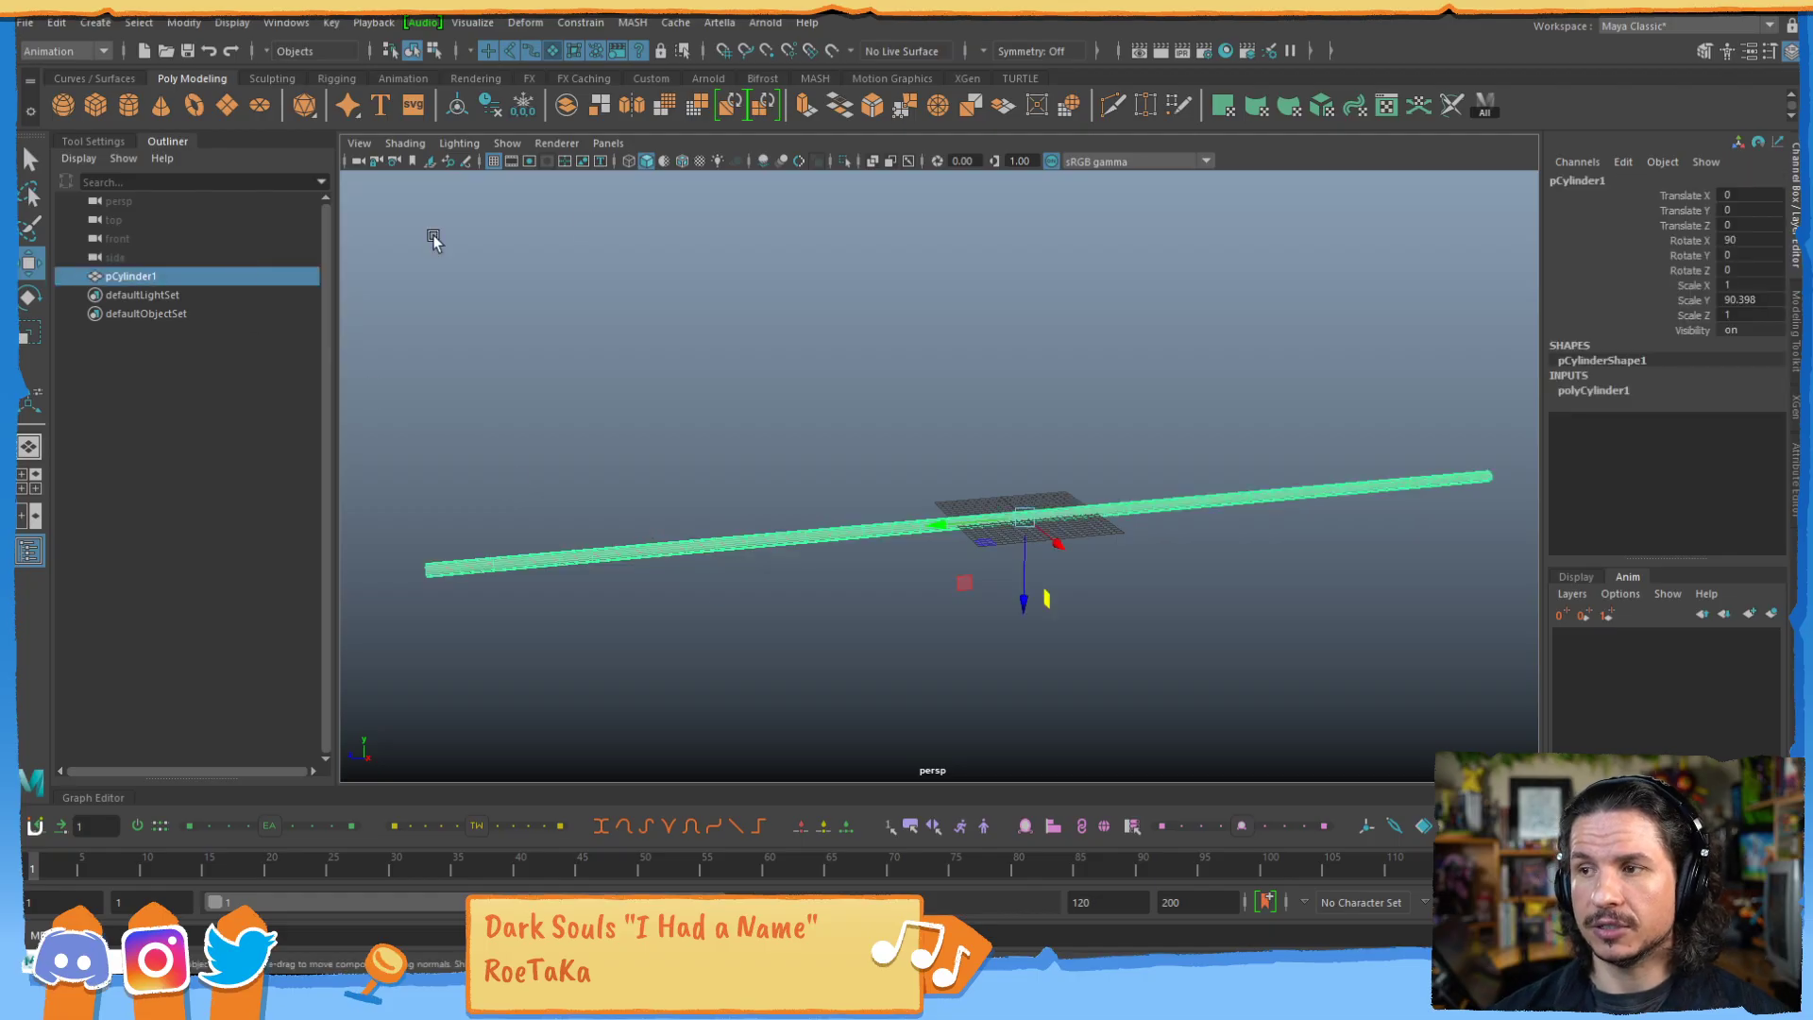
Rename the long cylinder as rope_geo.
double_click(1605, 180)
text(ro)
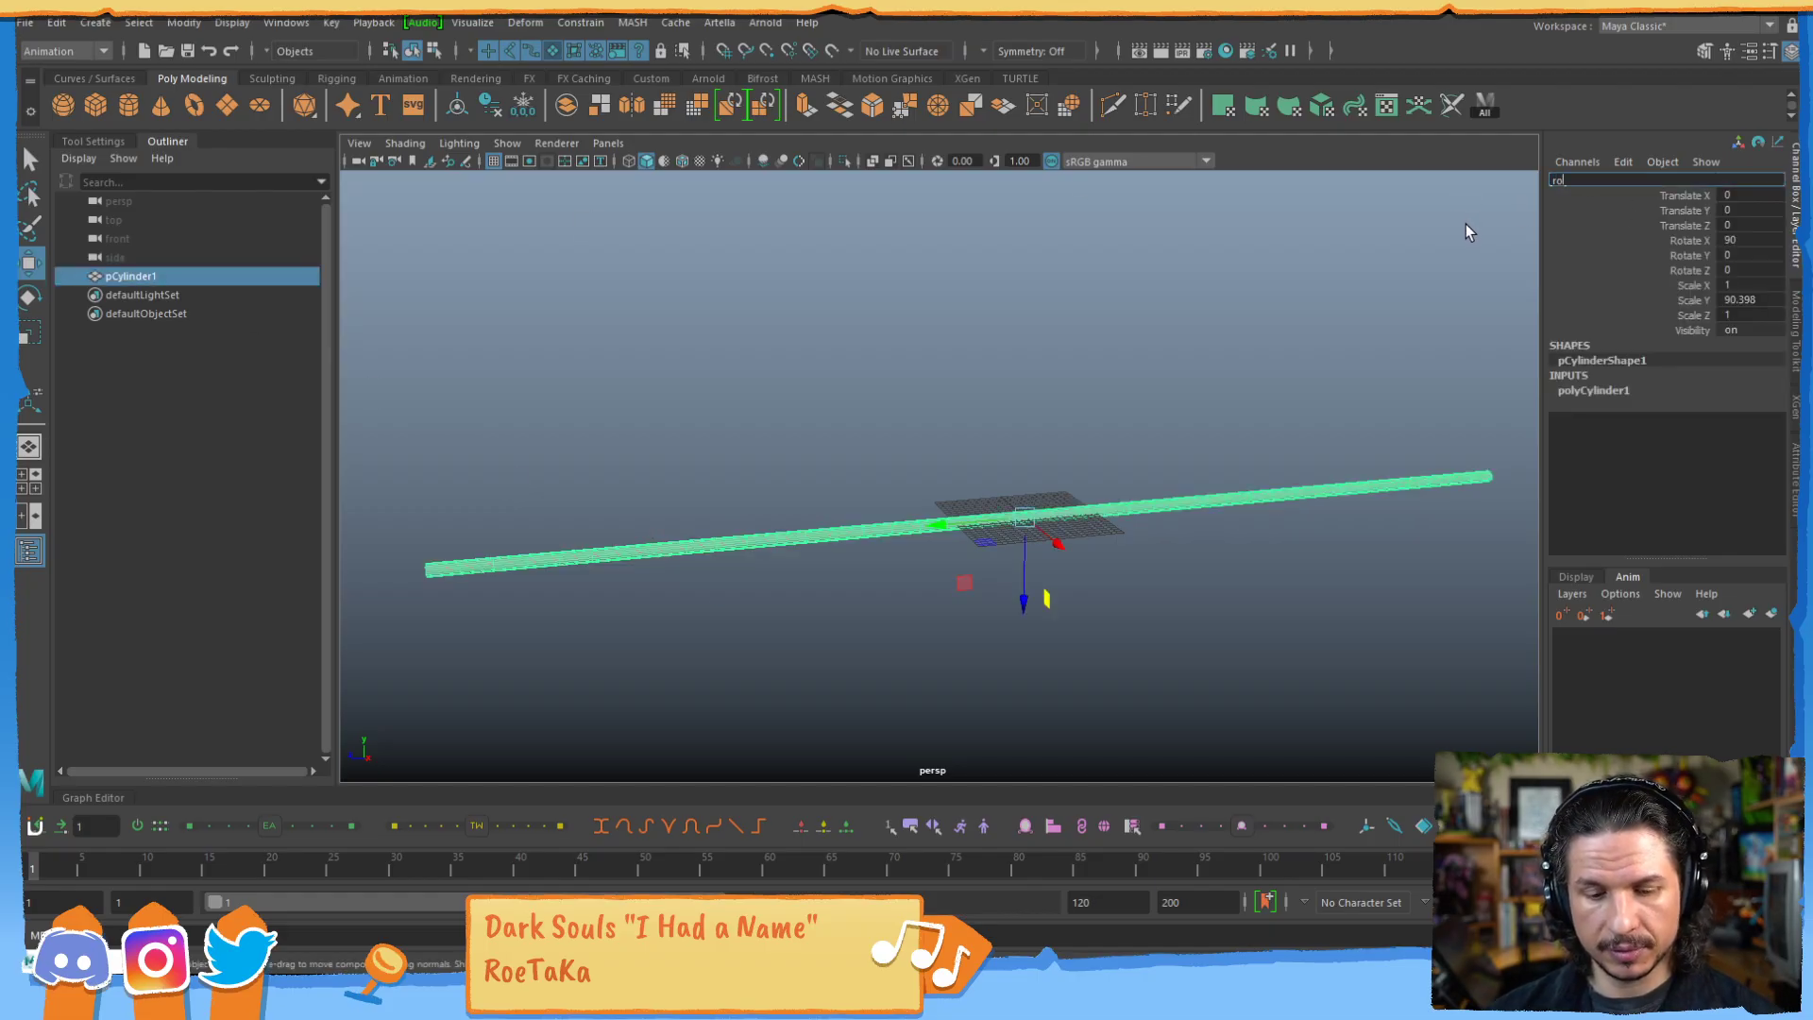
text(pe geo)
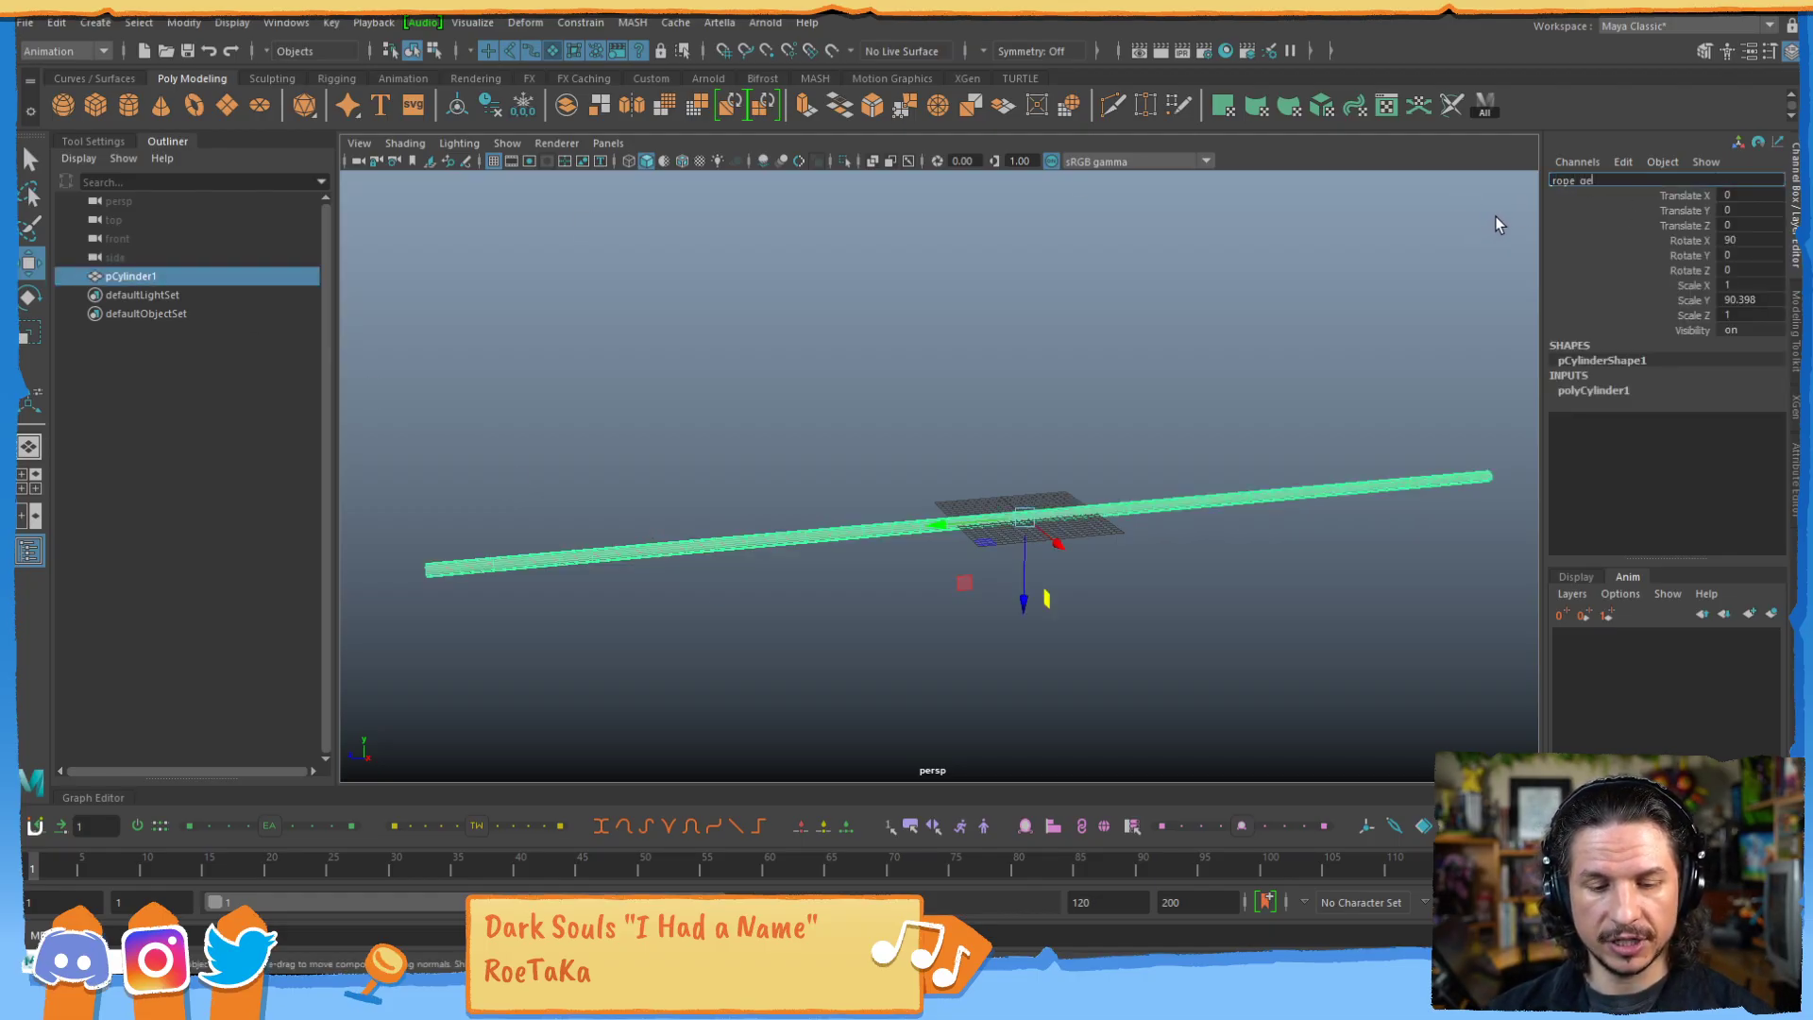
key(Return)
click(1039, 402)
click(859, 534)
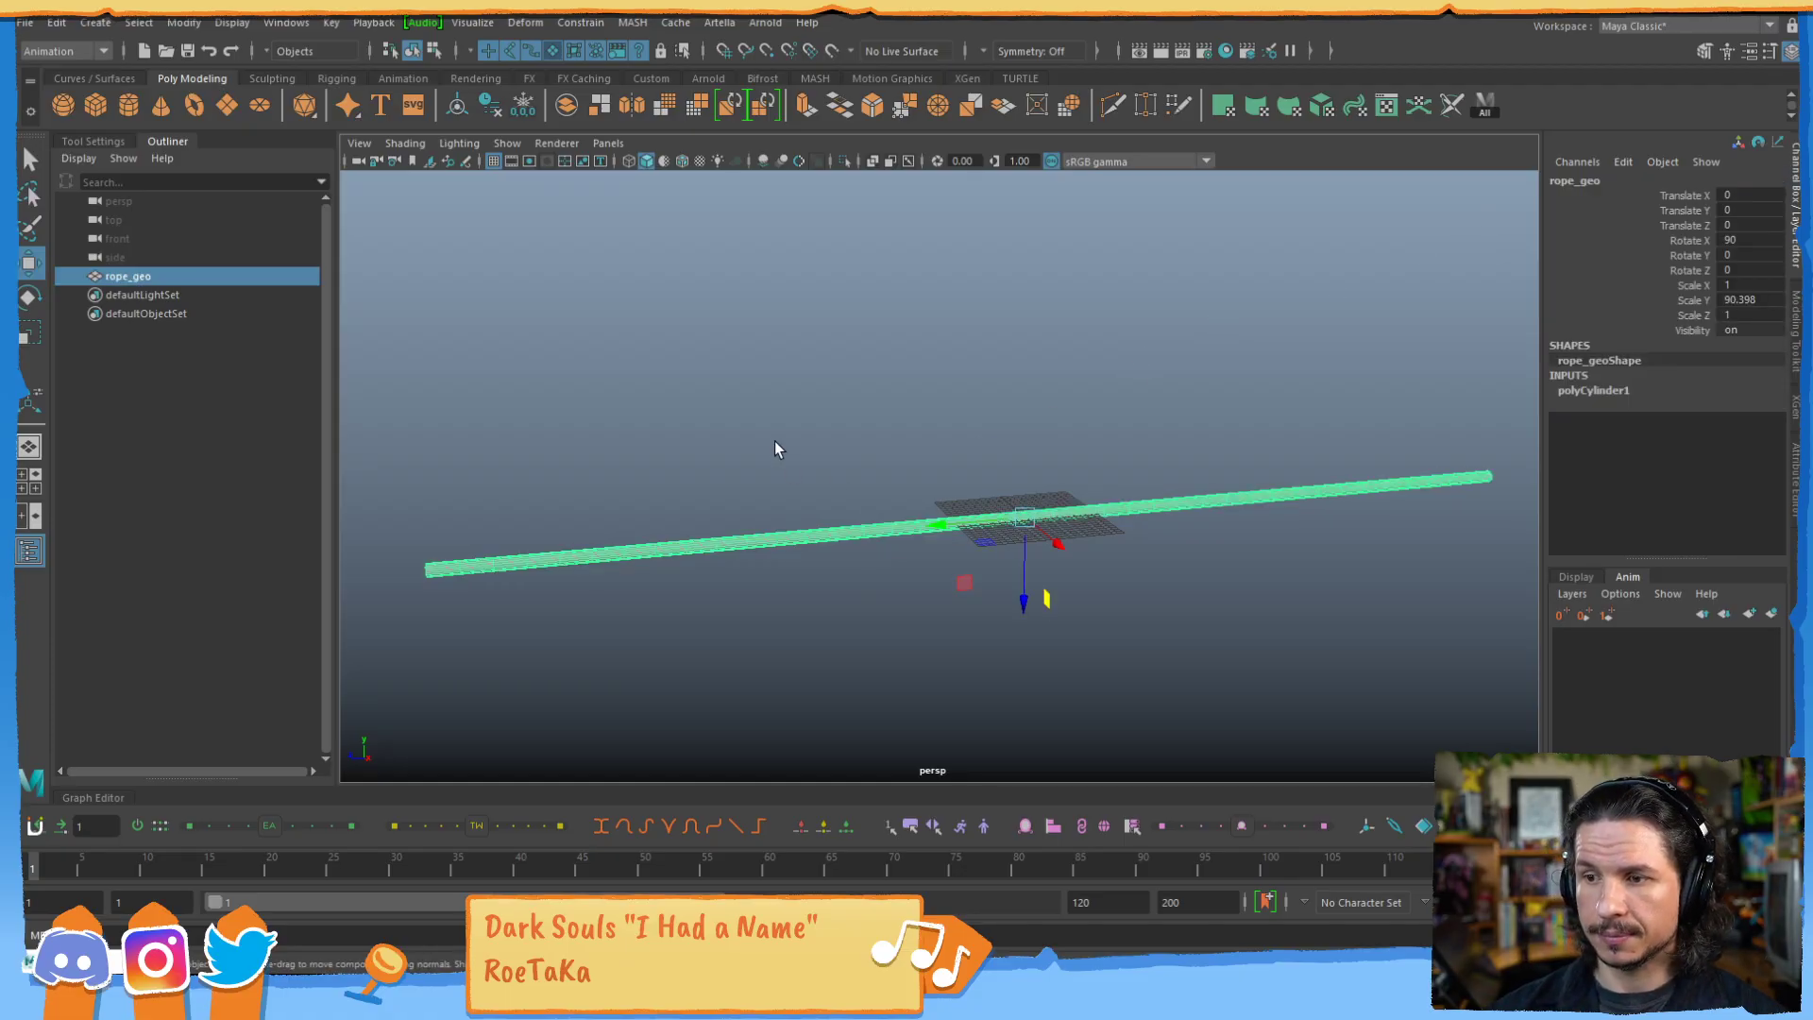
Switch to a full-size side view and frame one end of the rope.
alt+drag(776, 445, 785, 494)
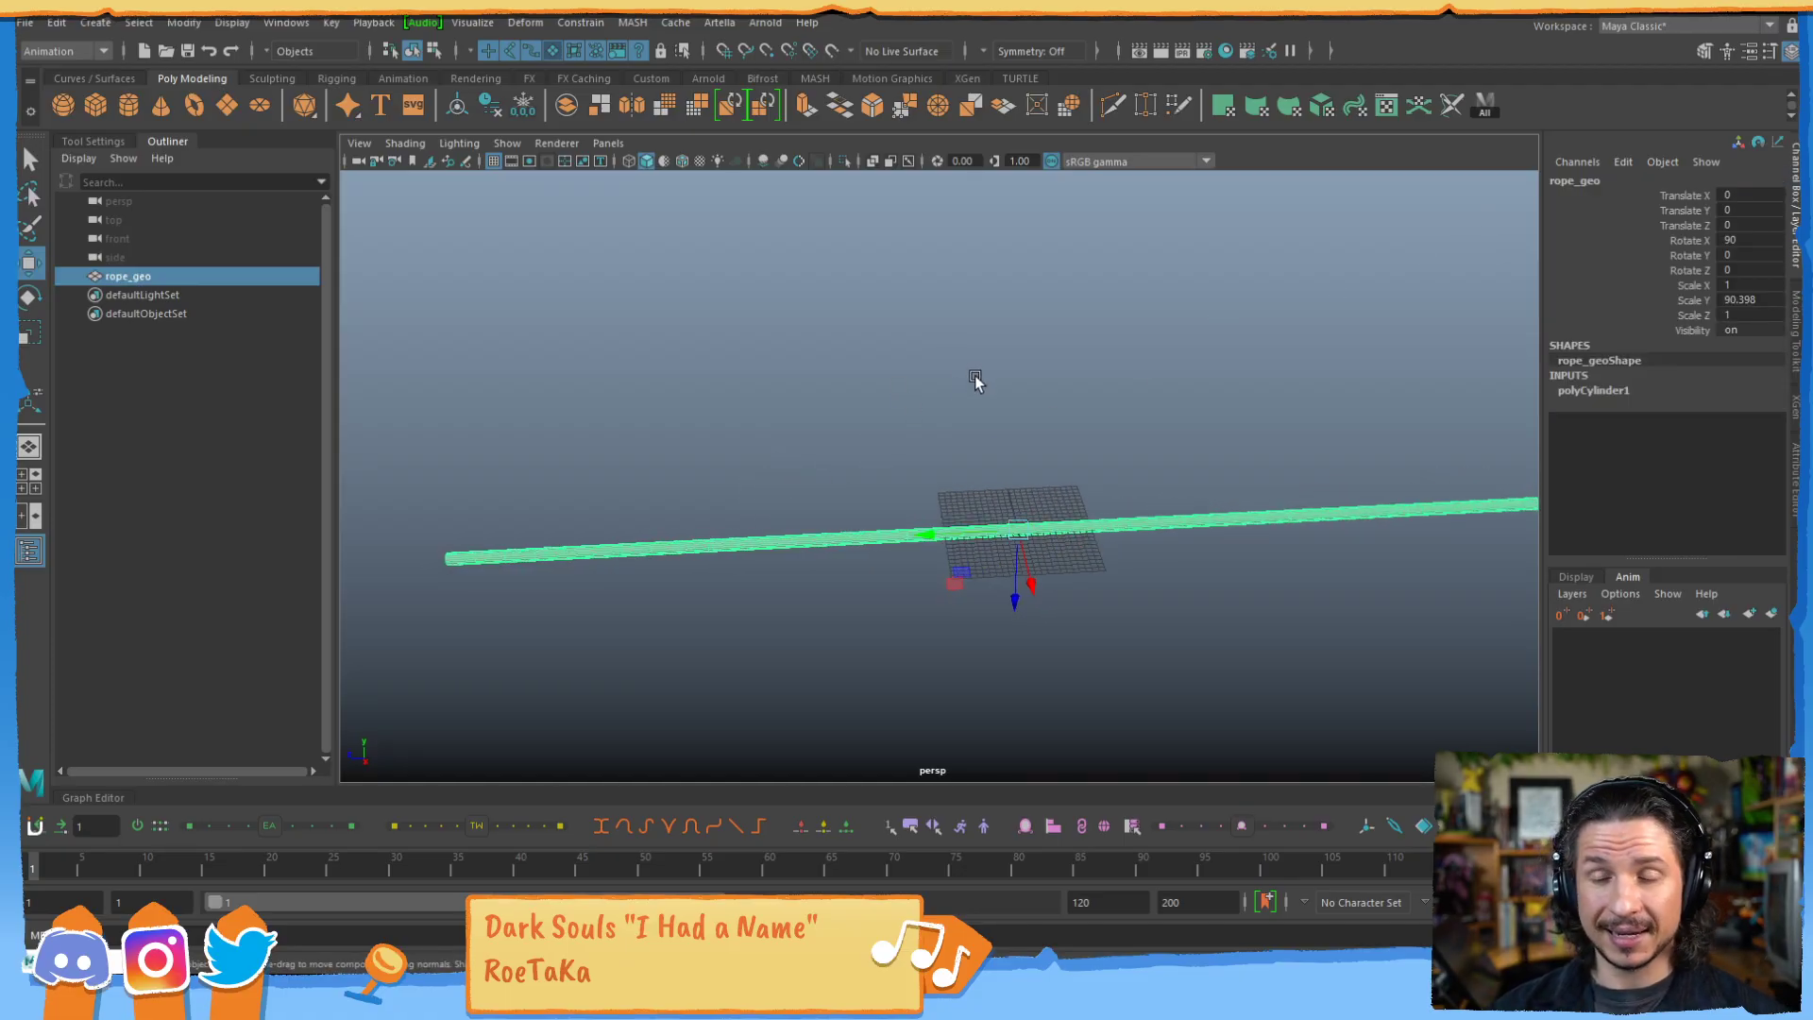
click(873, 466)
click(688, 544)
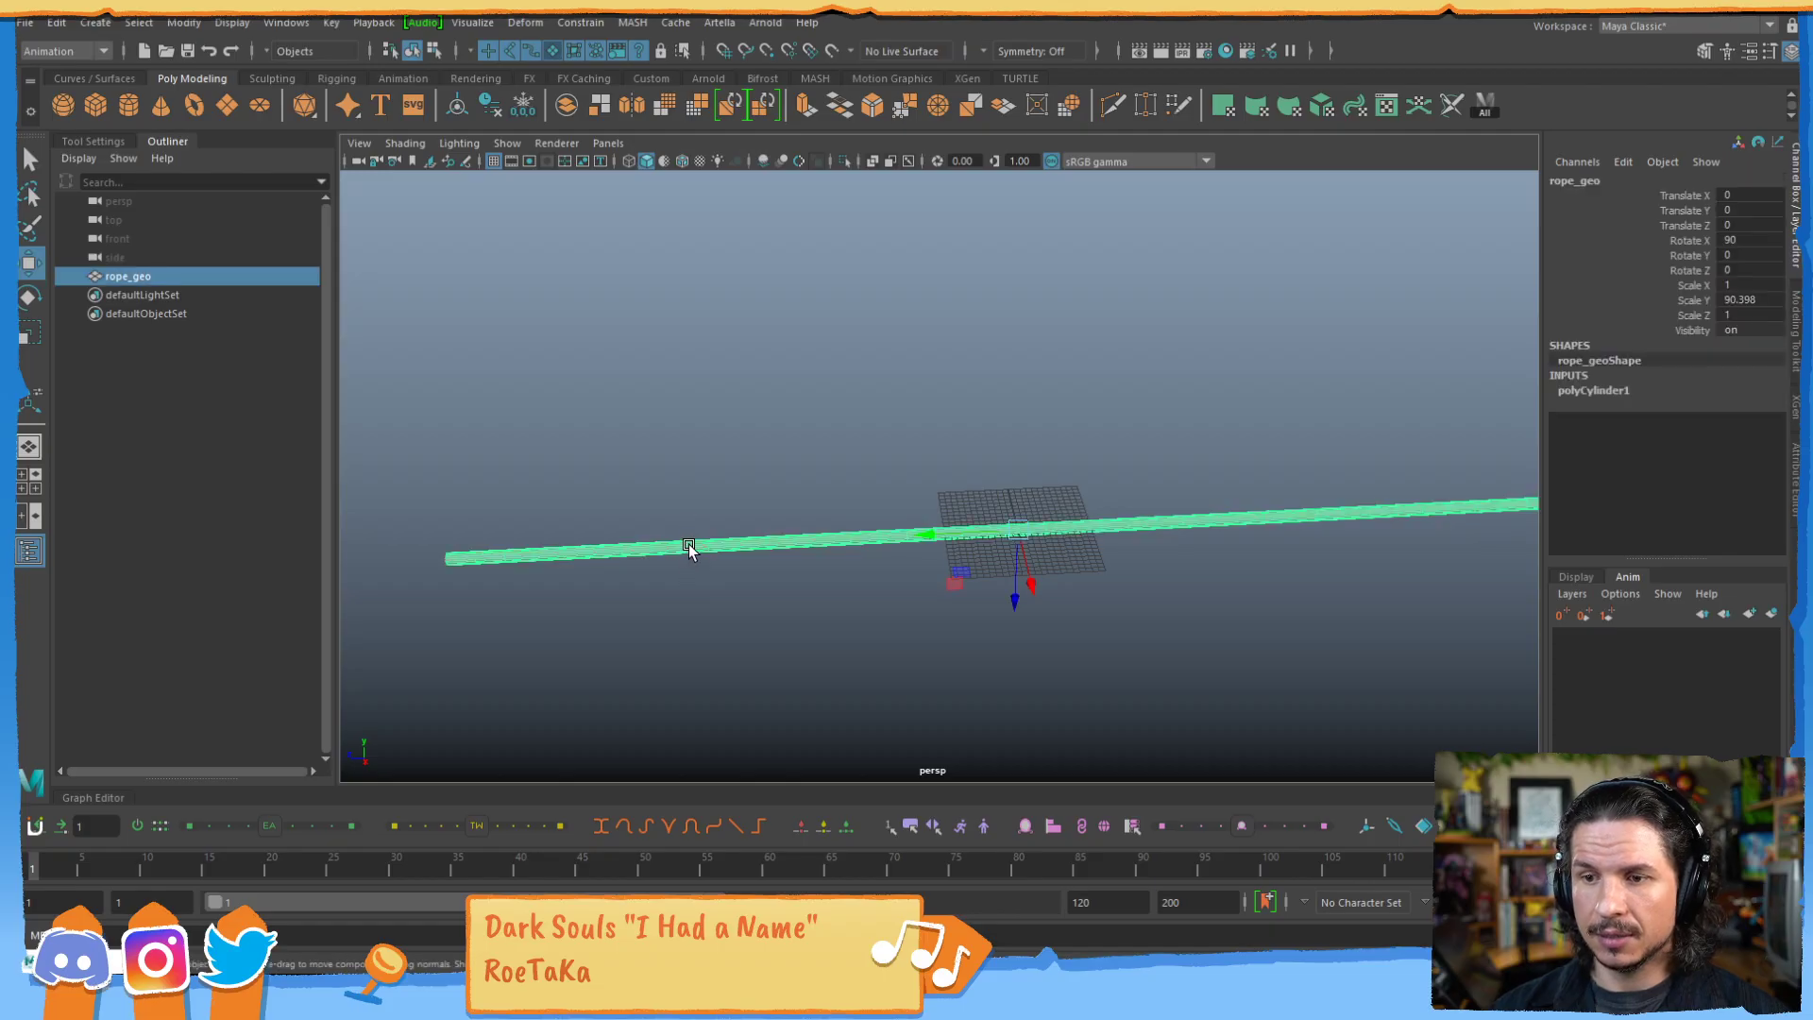
key(space)
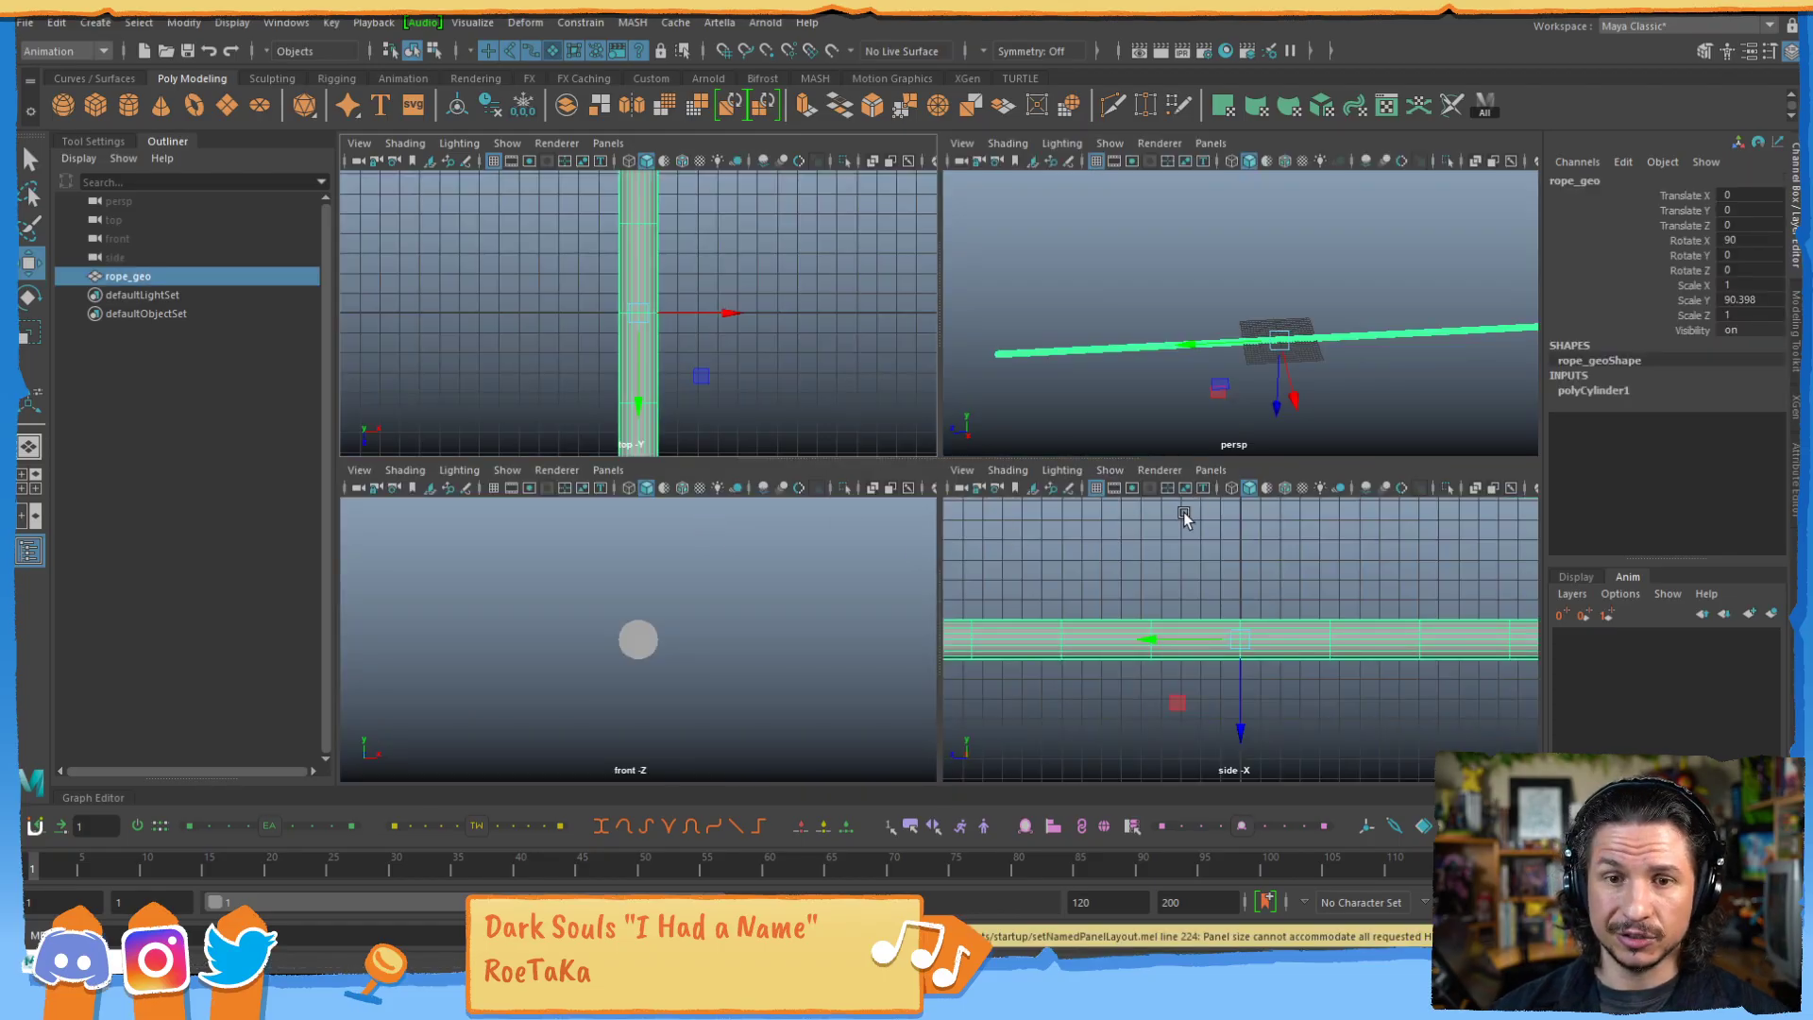
key(space)
alt+right_drag(1338, 504, 819, 363)
alt+middle_drag(881, 441, 1184, 440)
alt+right_drag(1184, 440, 701, 442)
alt+middle_drag(439, 437, 857, 443)
alt+right_drag(731, 477, 1177, 440)
alt+middle_drag(694, 365, 771, 377)
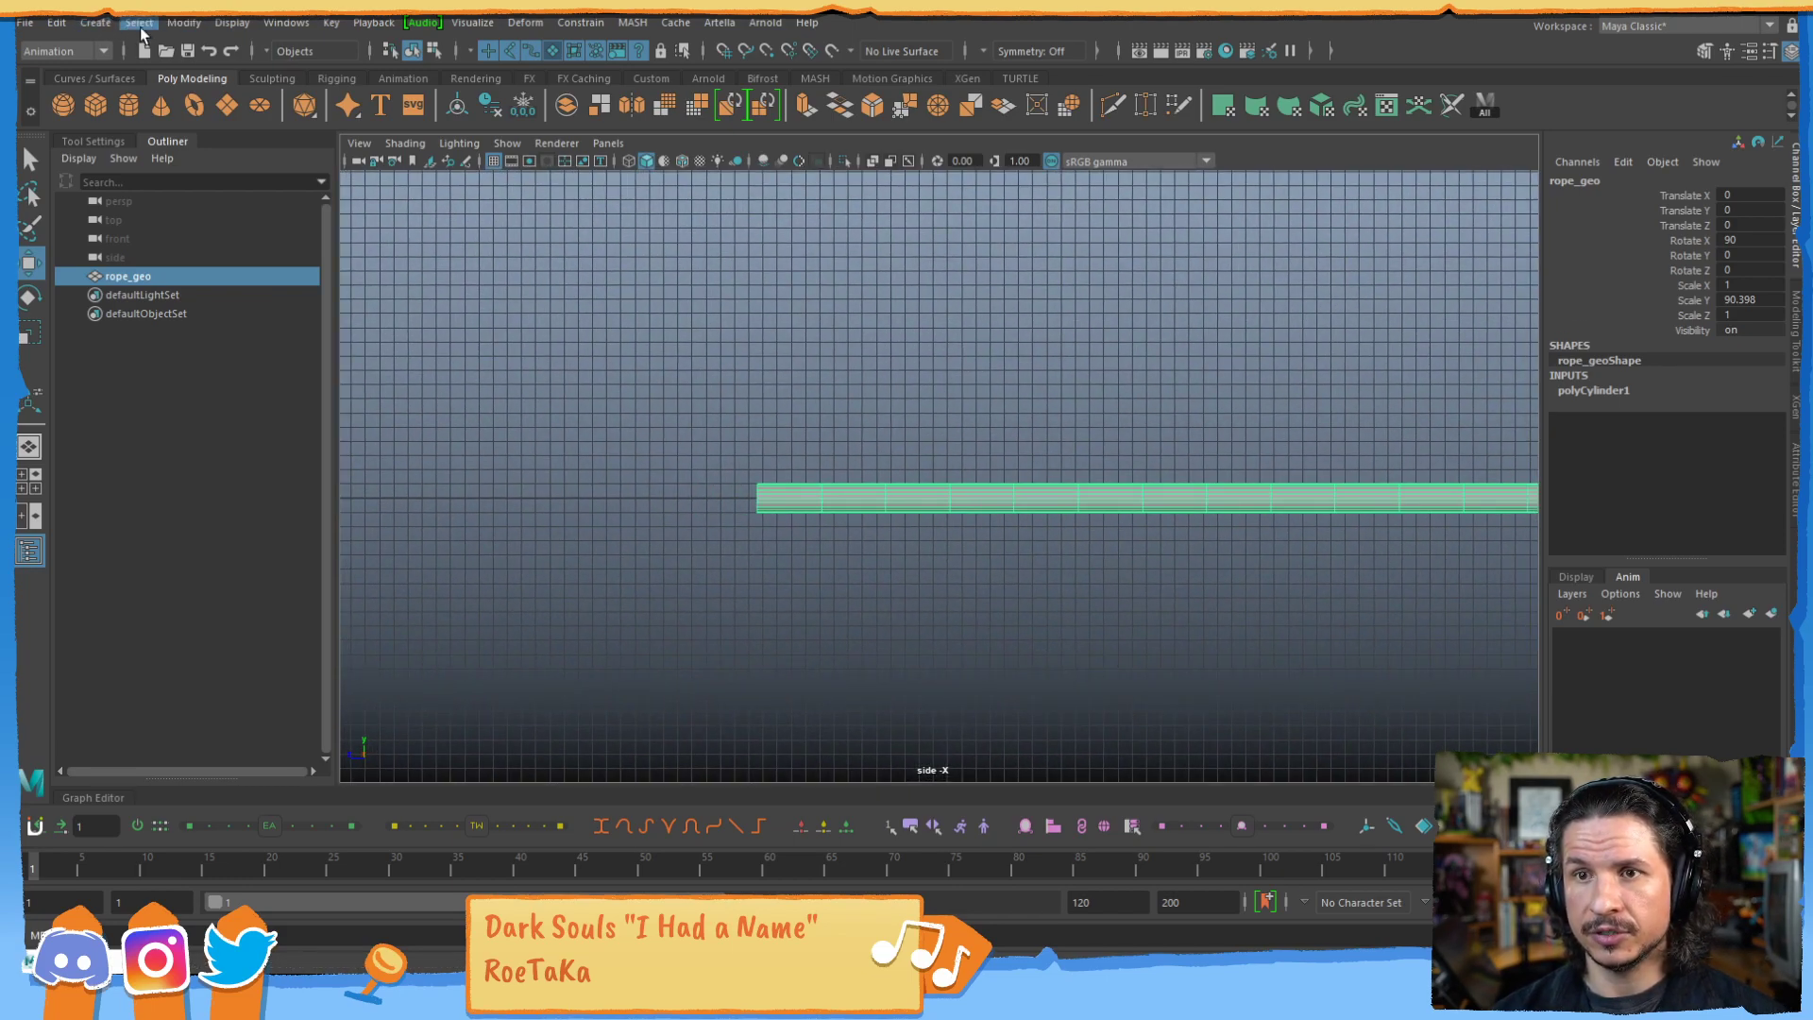
Switch to the Rigging toolset and activate the Create Joints tool.
click(98, 52)
click(85, 91)
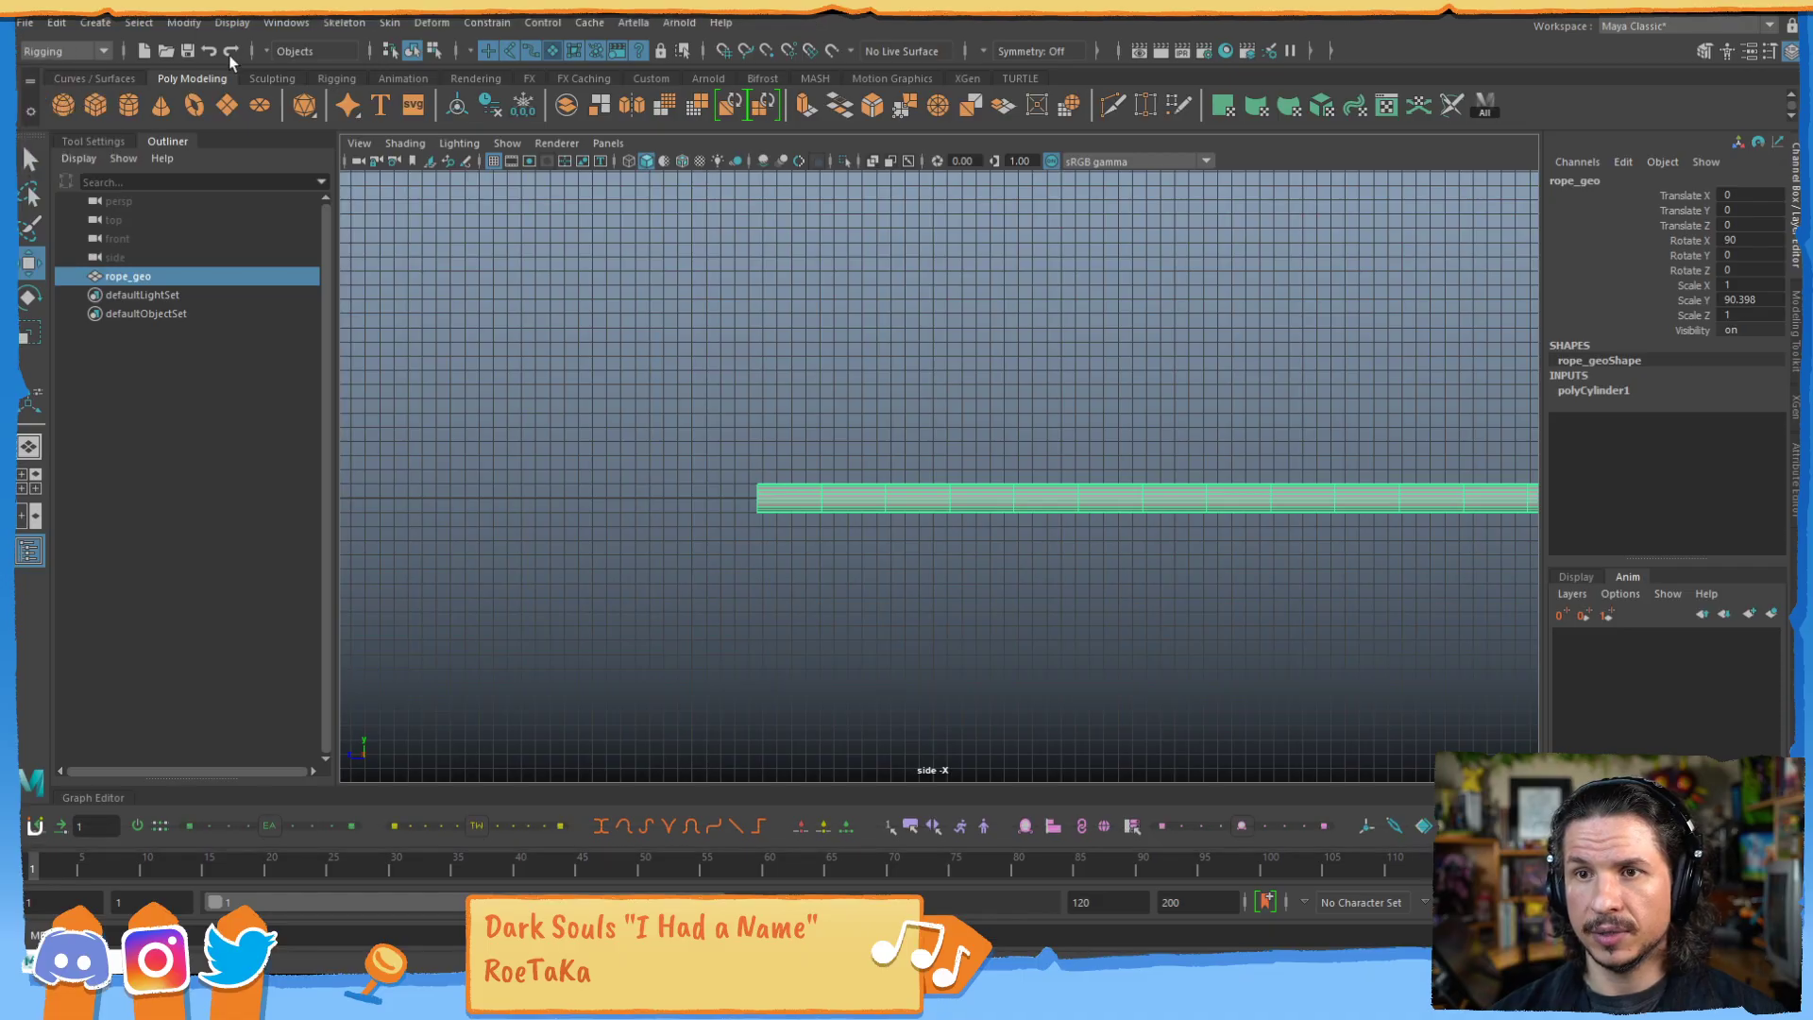
click(347, 23)
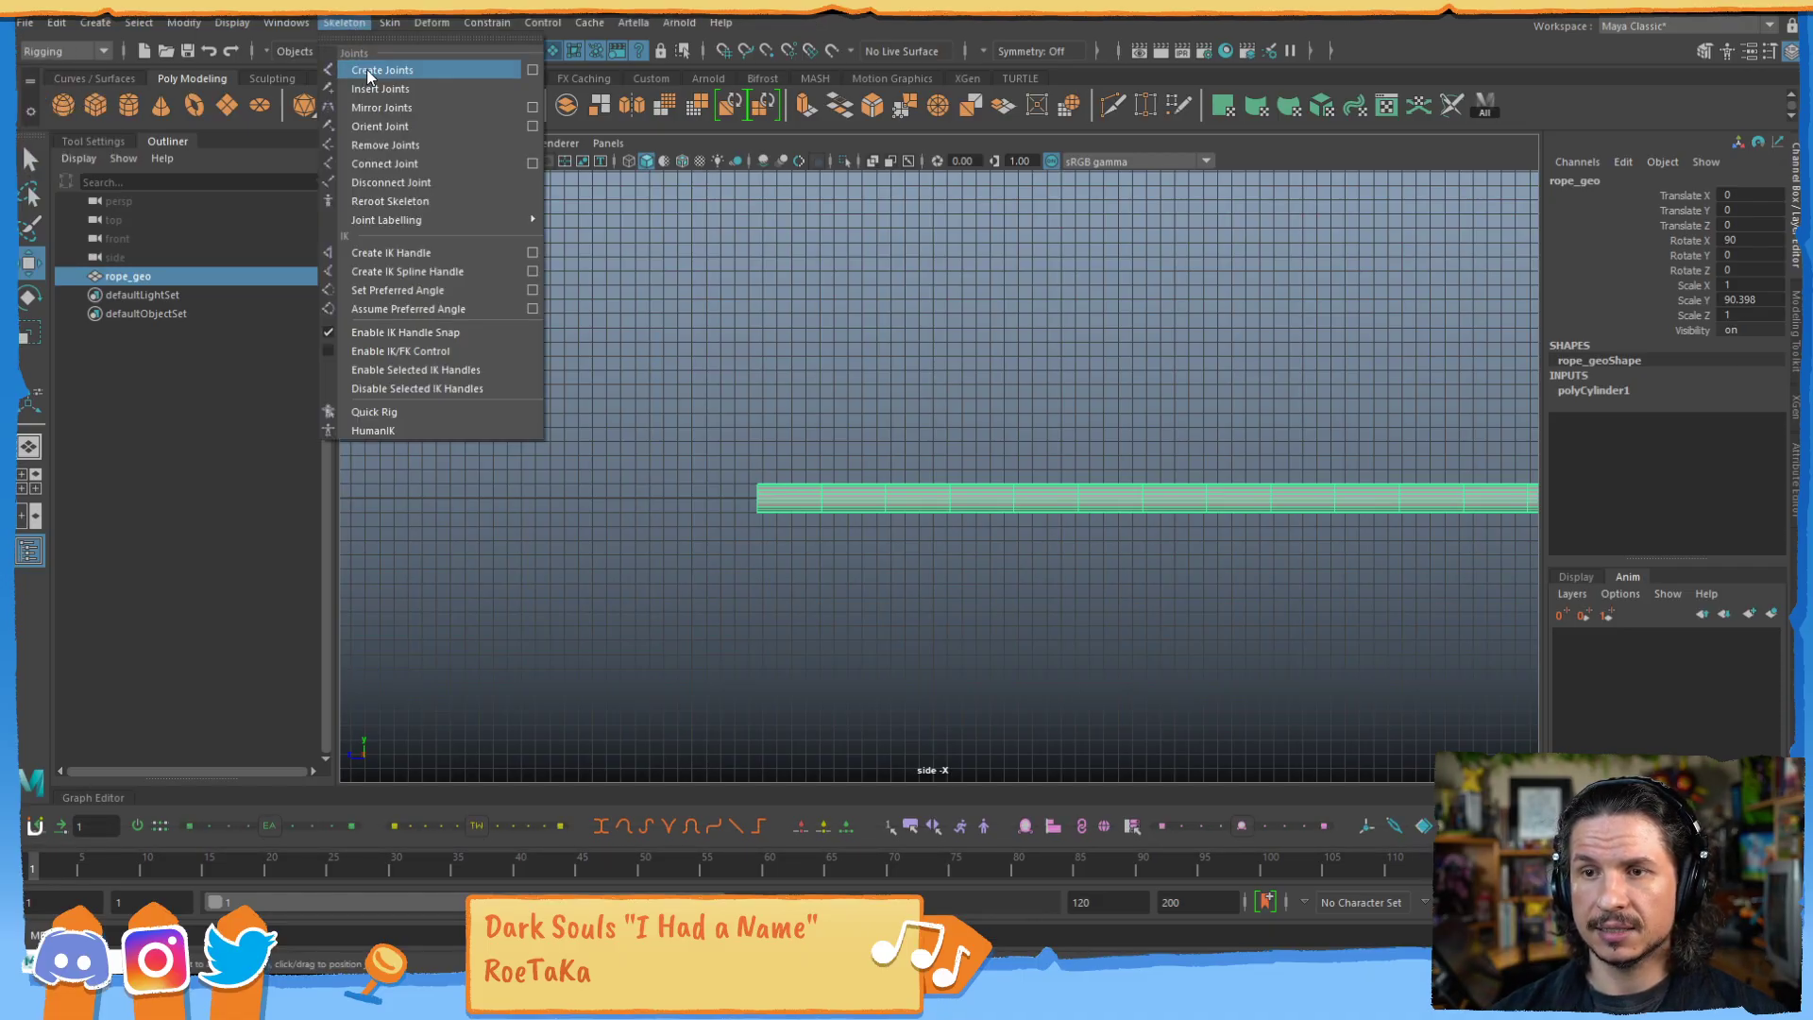
click(265, 81)
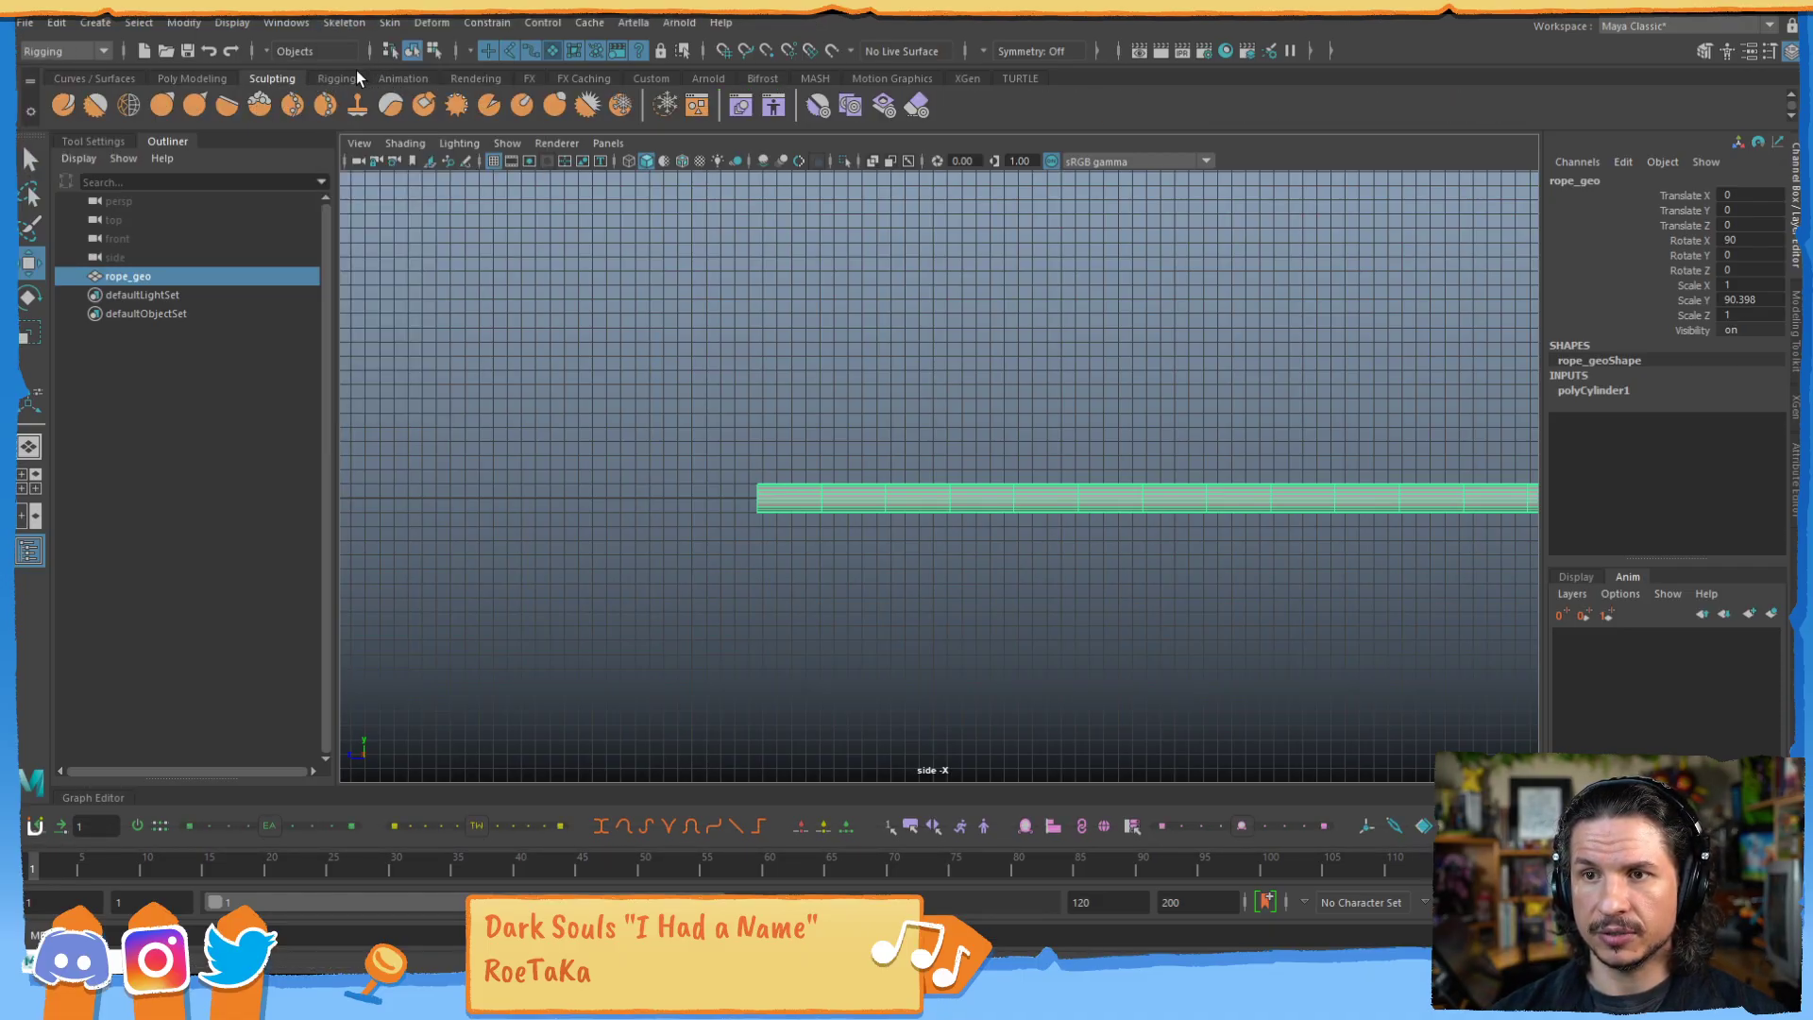
click(337, 79)
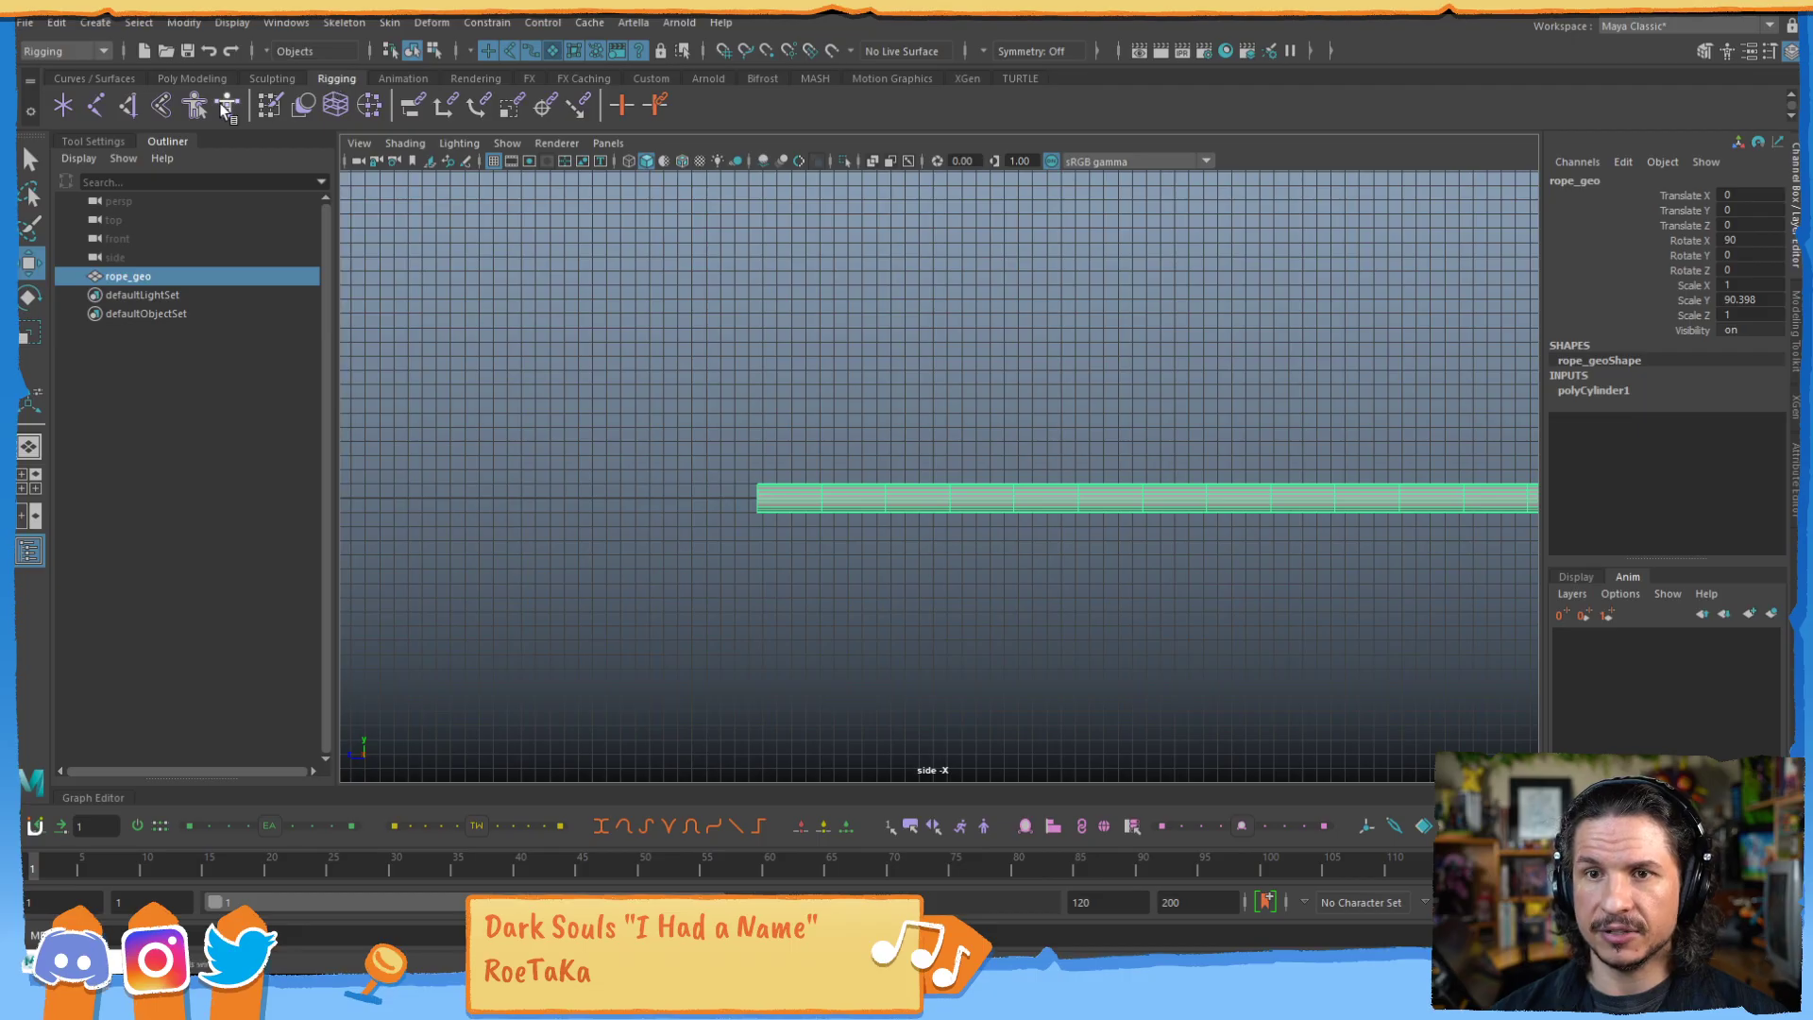
click(74, 107)
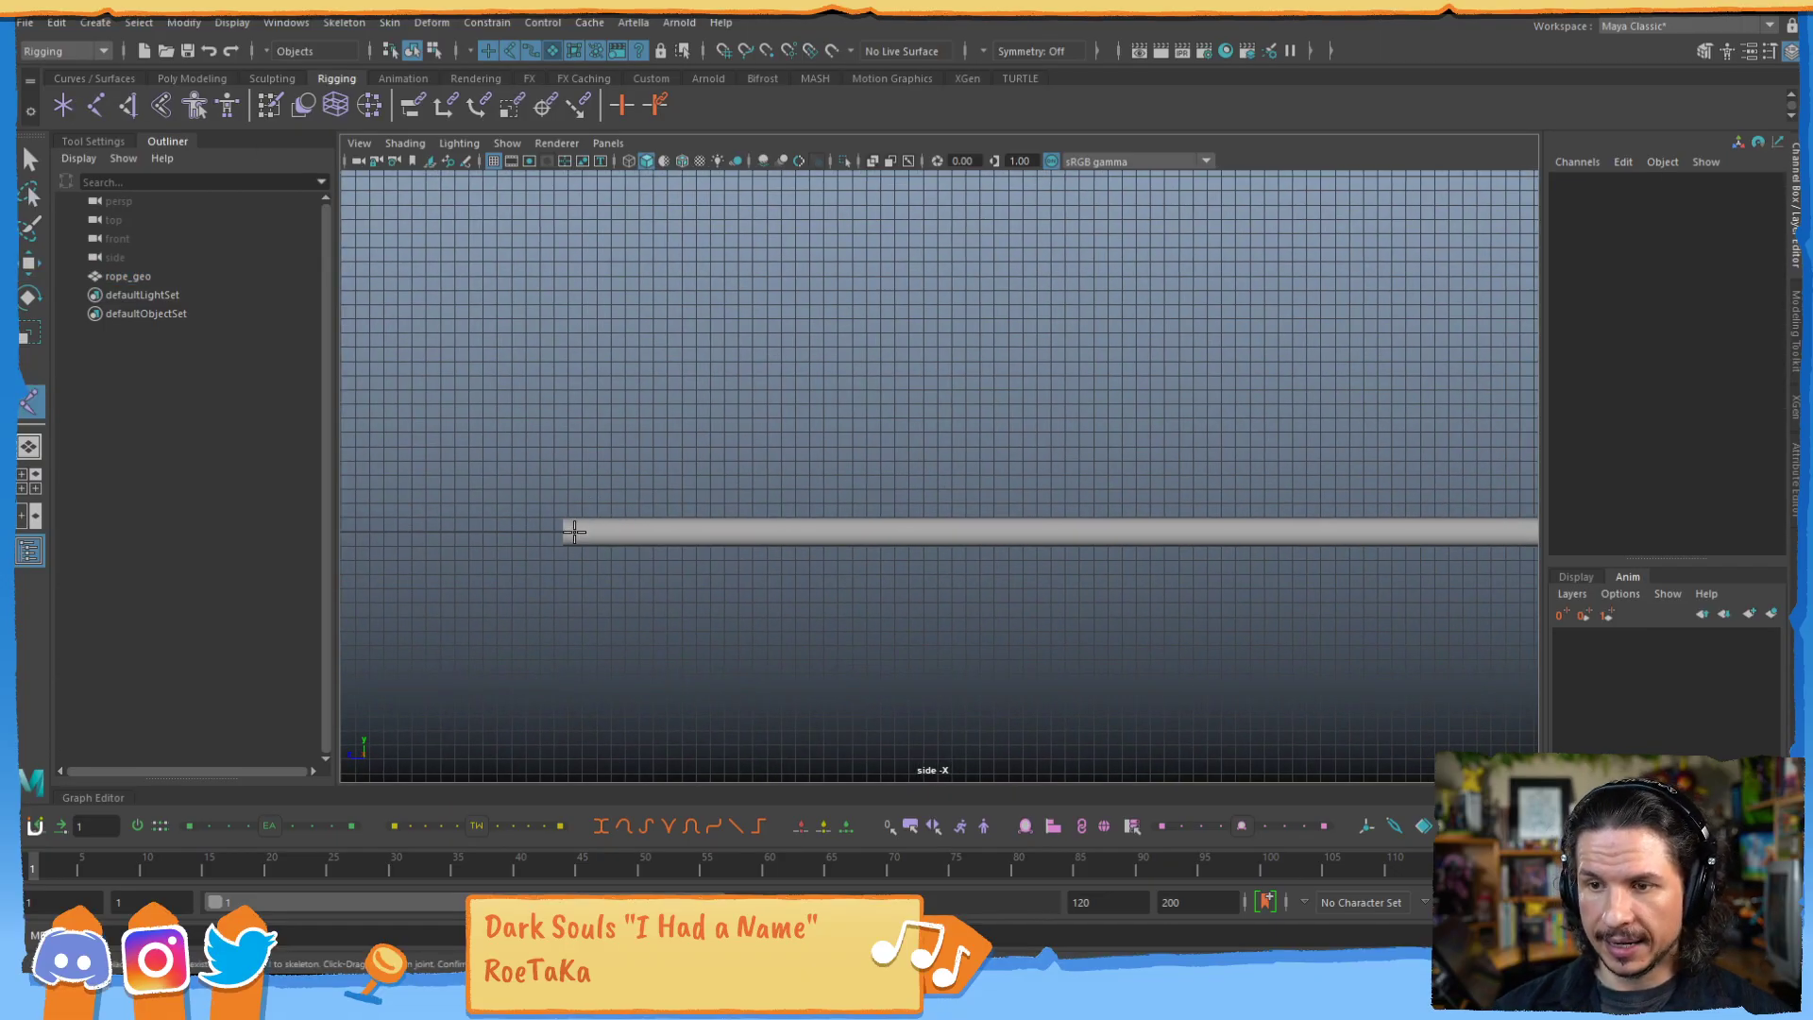
Place a grid-snapped joint at the rope's end and display the viewport in wireframe.
key(x)
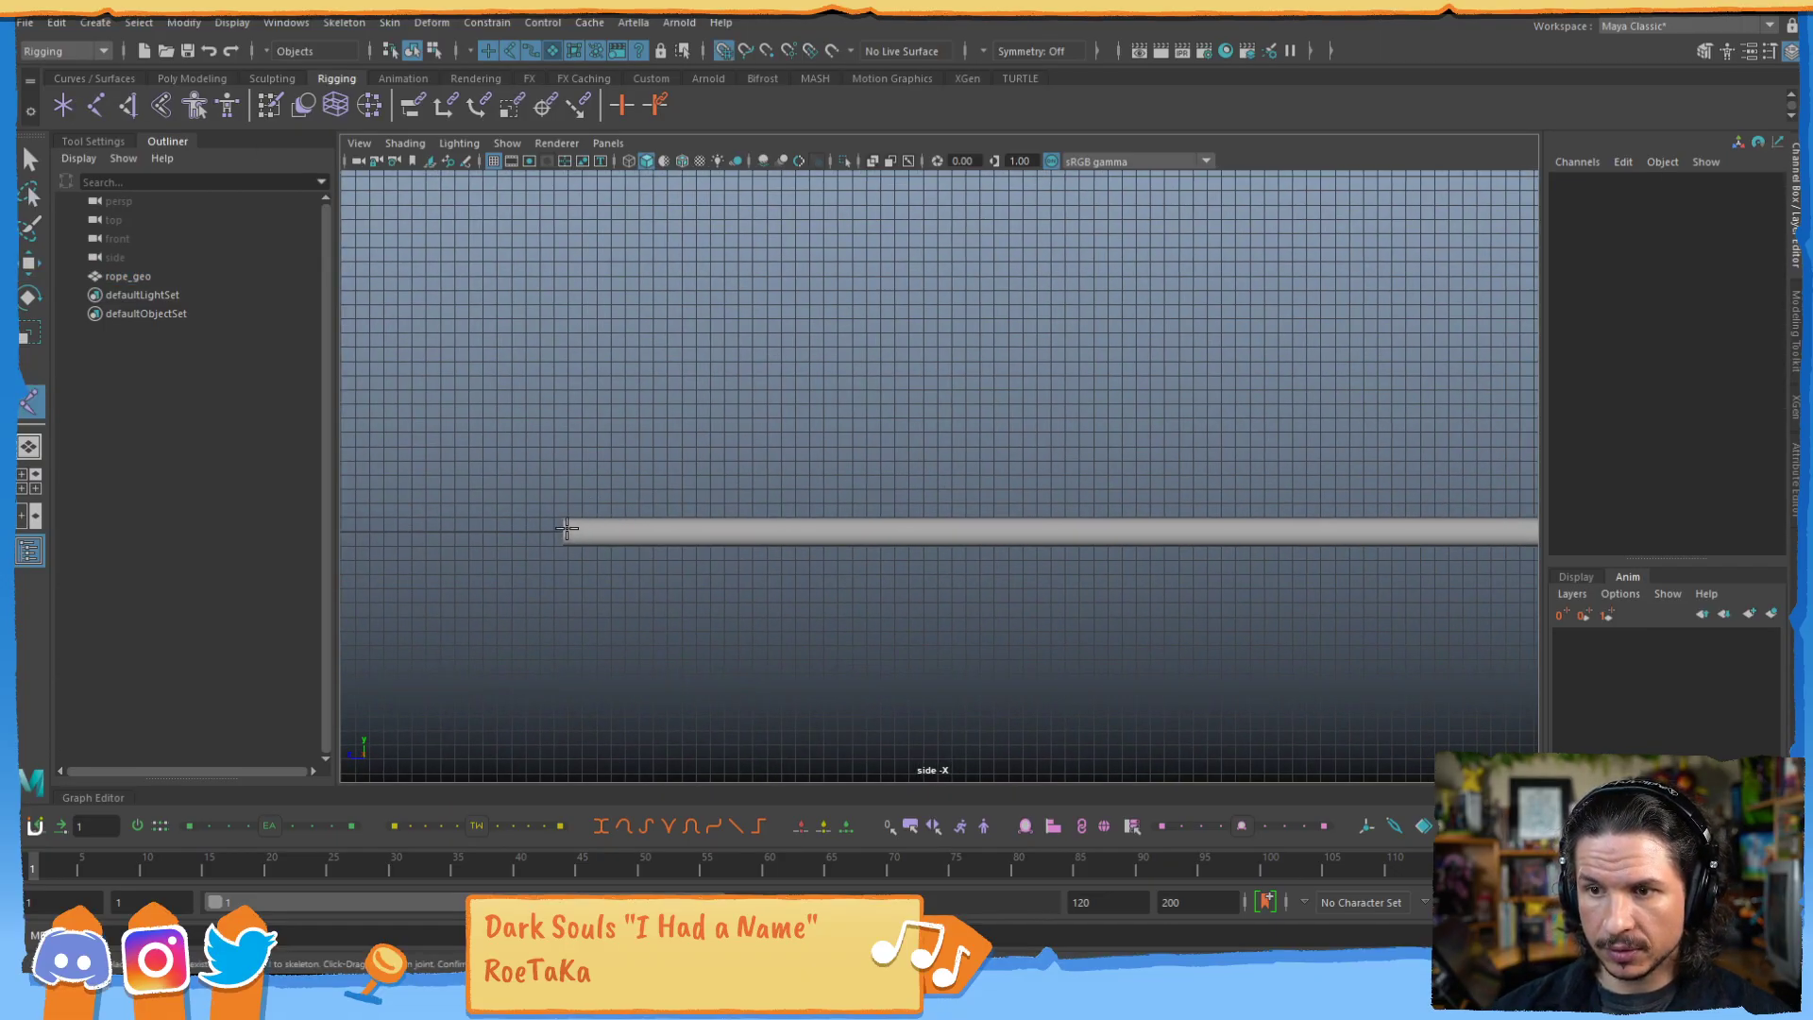
click(569, 530)
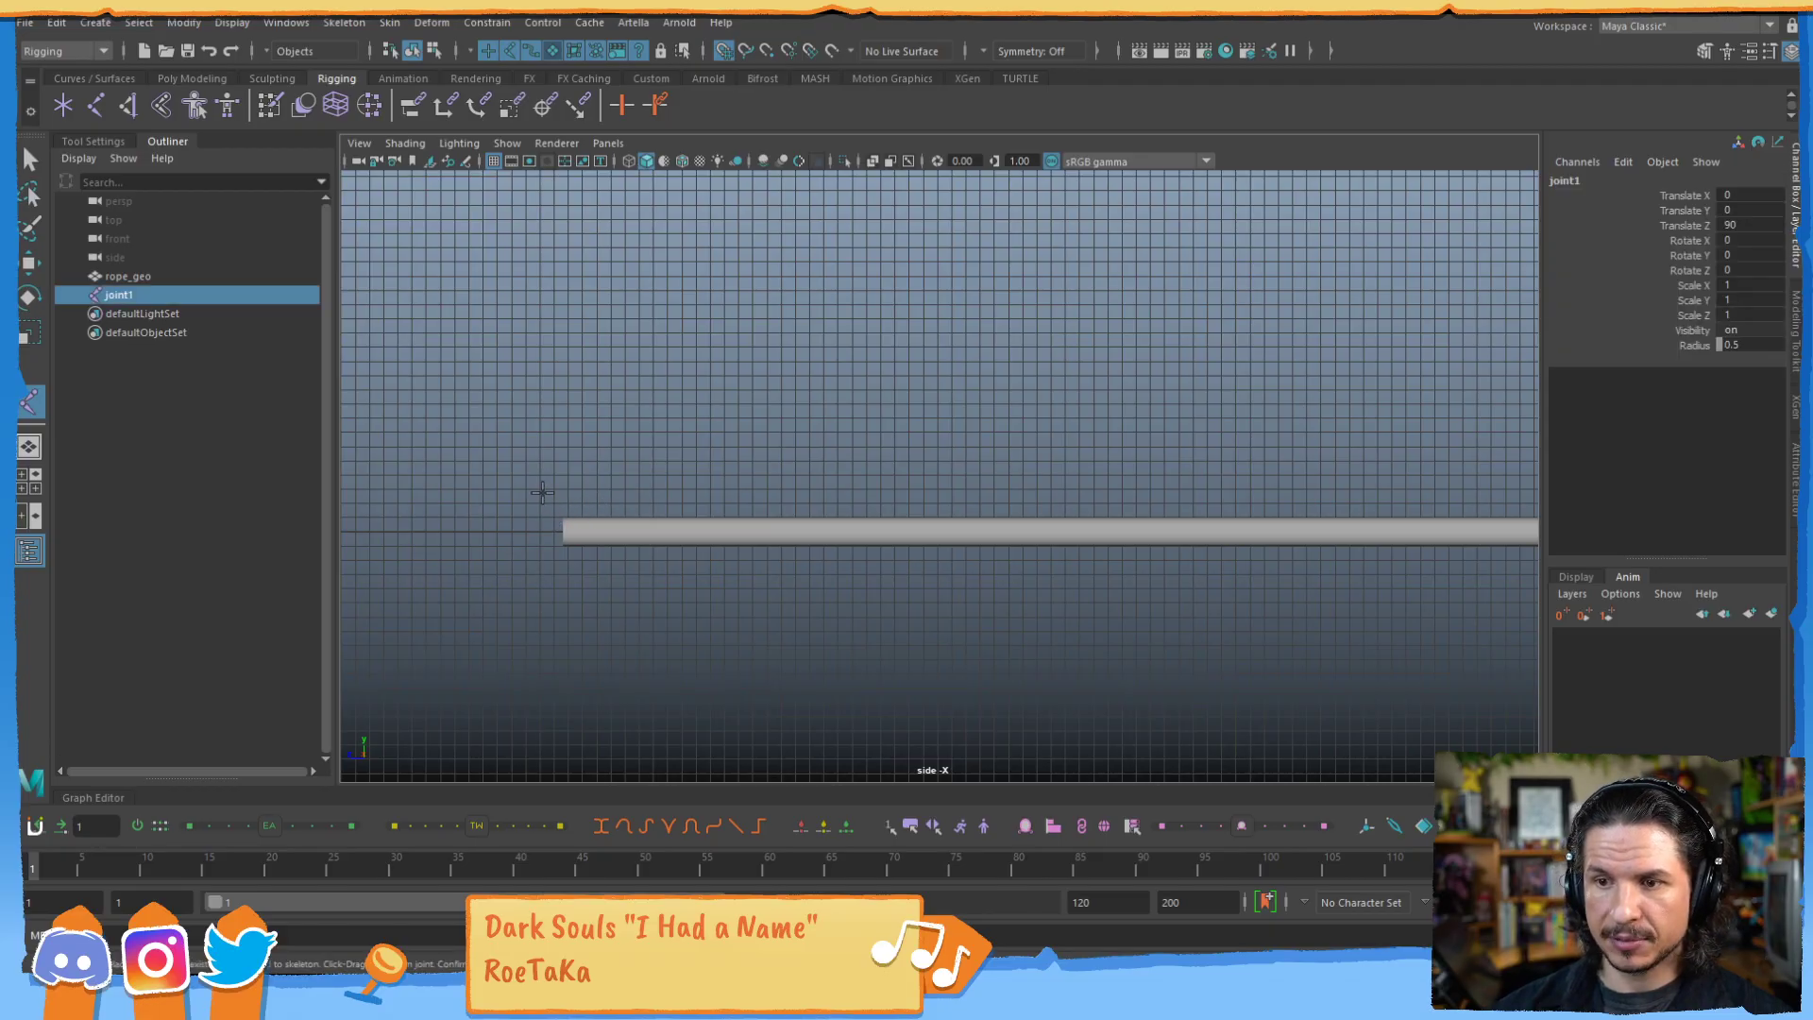
alt+middle_drag(623, 515, 716, 501)
key(4)
alt+right_drag(718, 501, 793, 503)
alt+middle_drag(738, 506, 1027, 463)
alt+right_drag(1027, 463, 1142, 470)
alt+middle_drag(1199, 473, 890, 481)
alt+right_drag(890, 481, 596, 433)
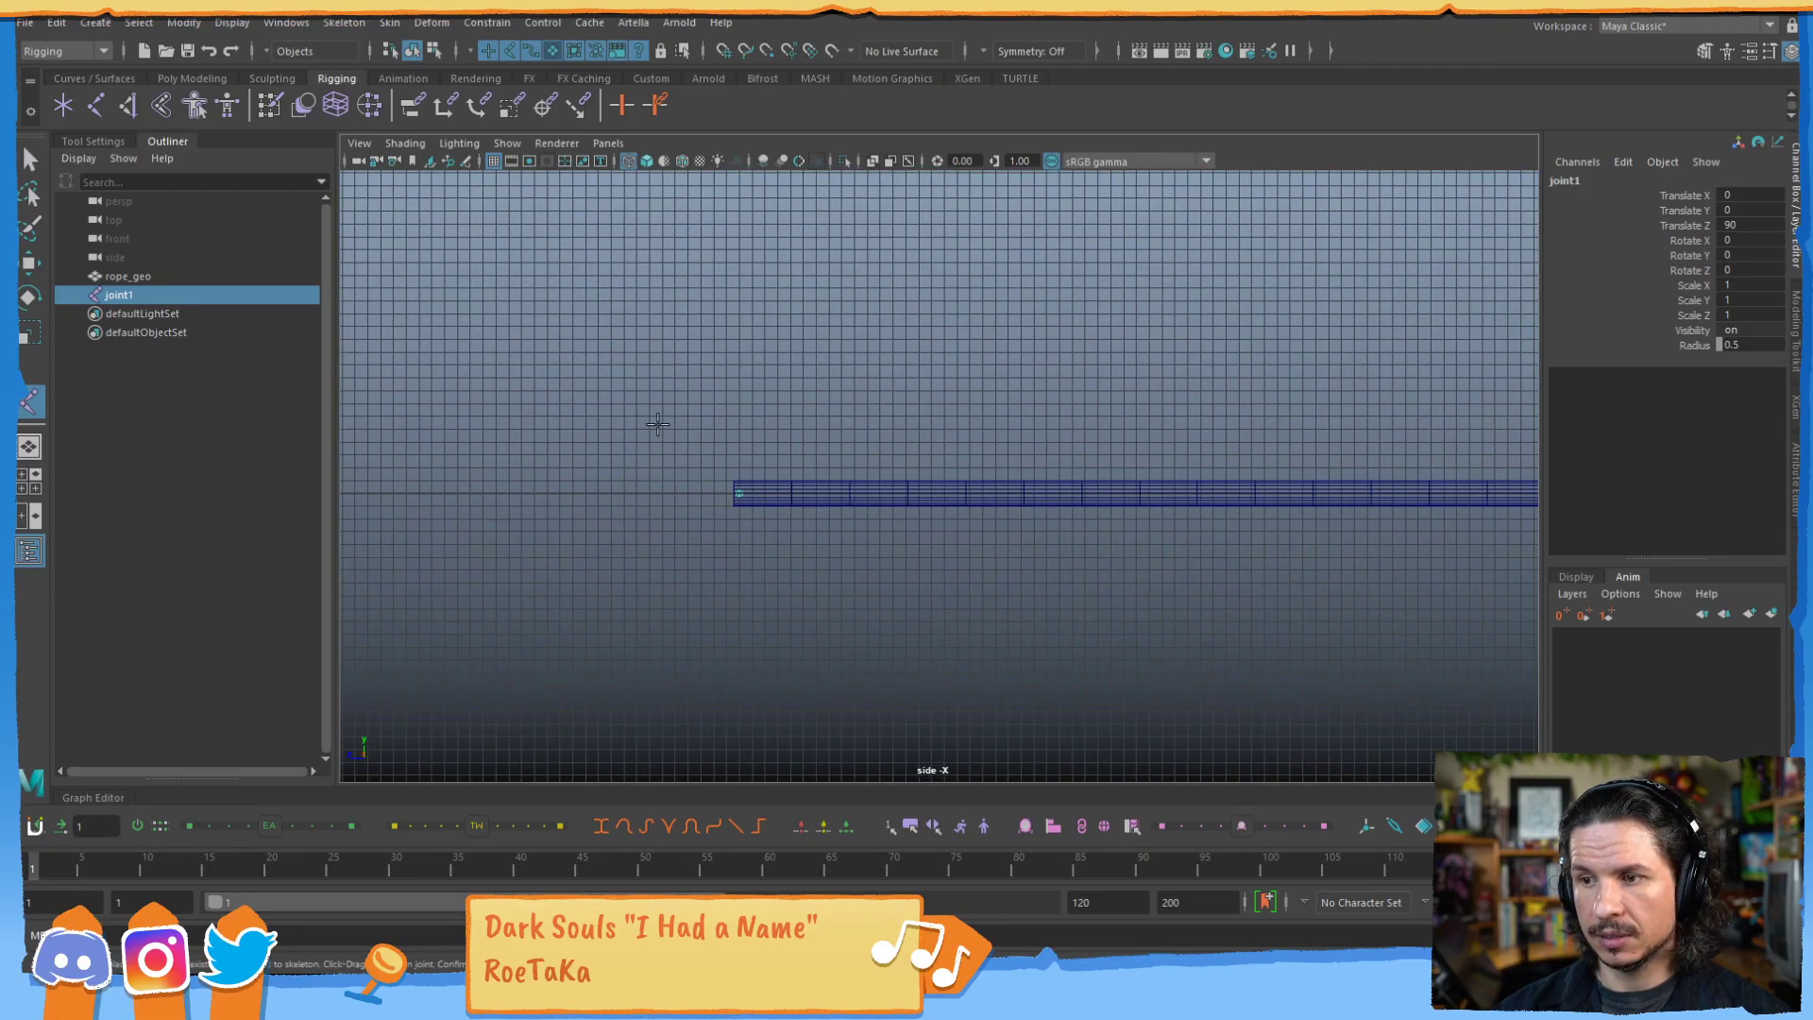
alt+middle_drag(1072, 421, 748, 439)
Try to extend the joint chain along the rope at every second division, and undo all the joints.
click(532, 510)
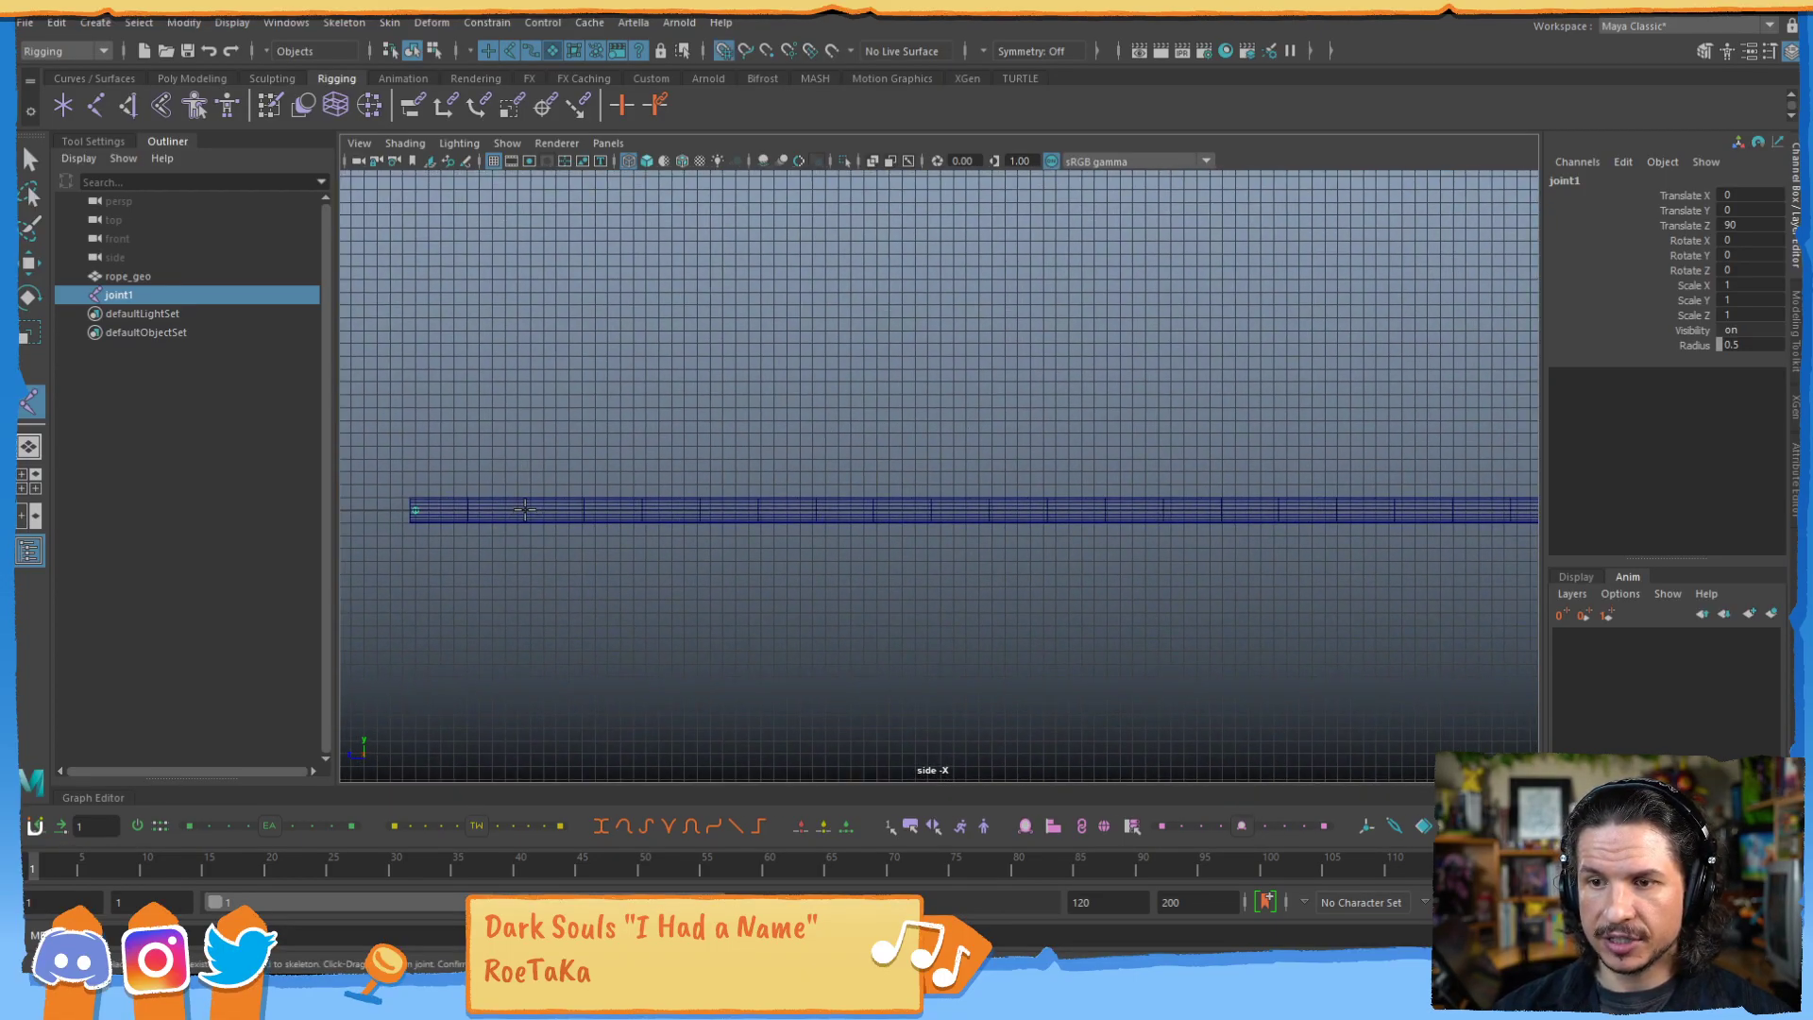
click(648, 510)
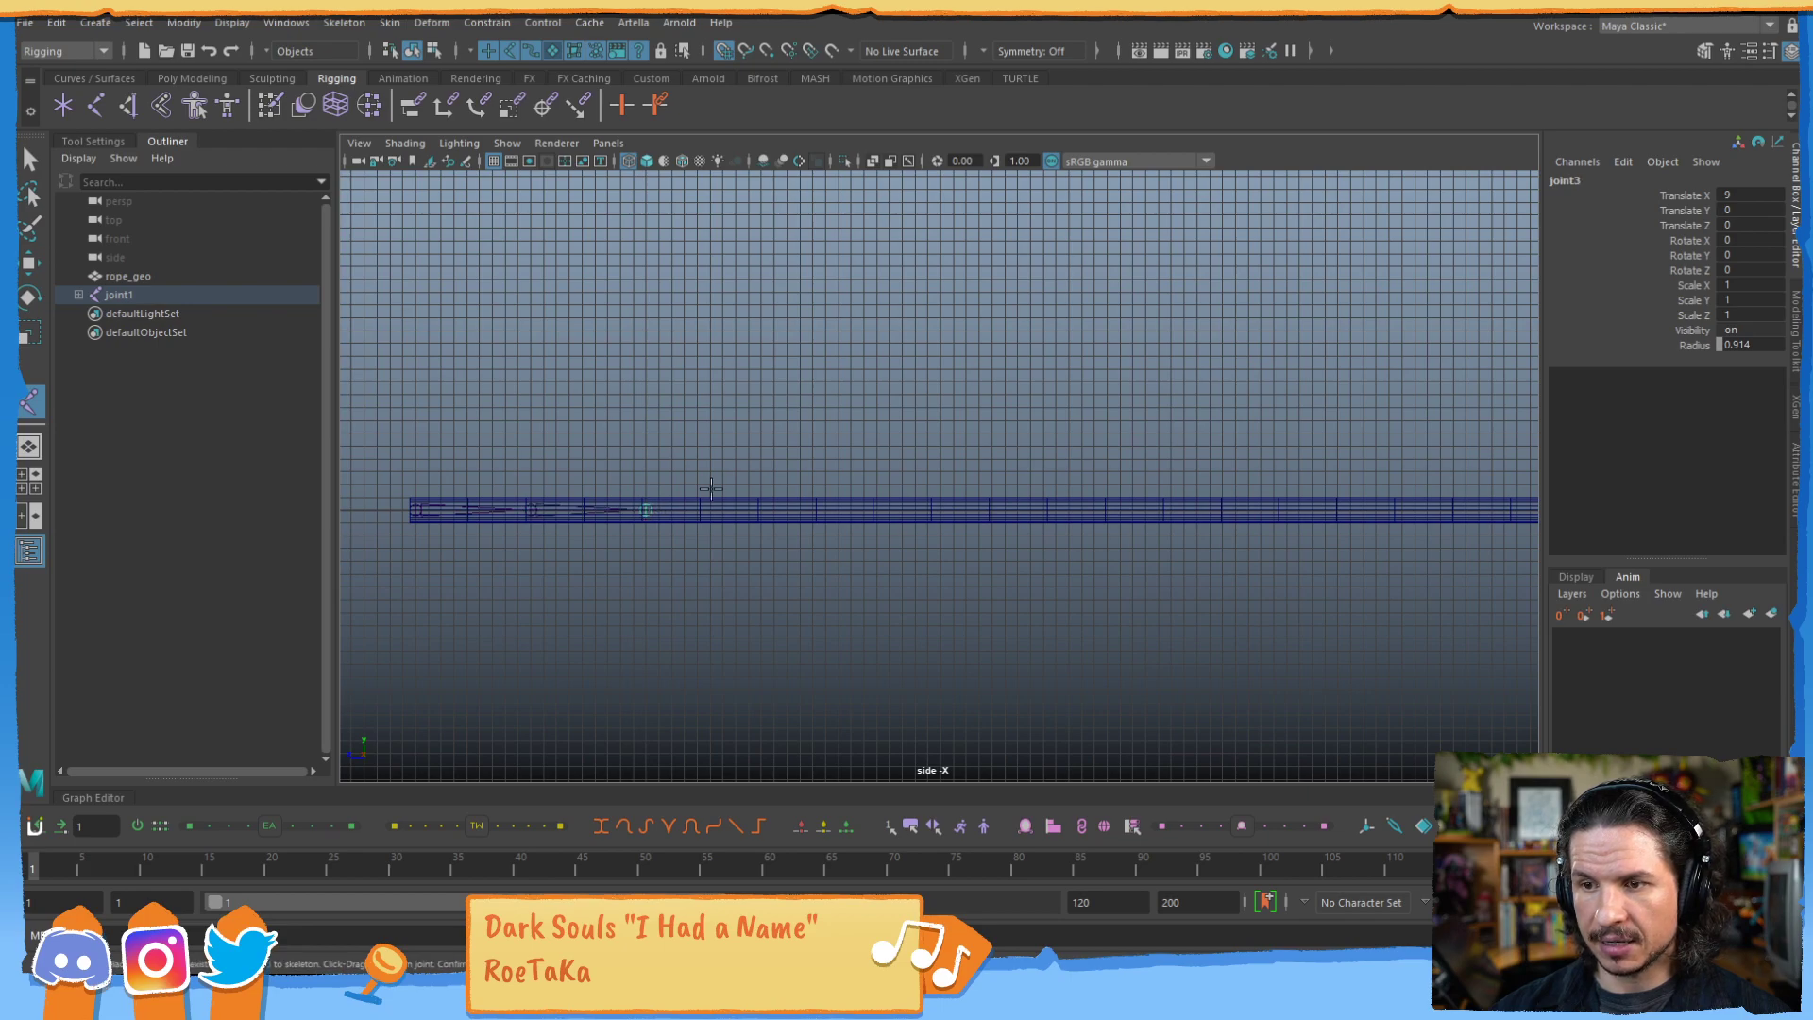
click(760, 511)
key(ctrl+z)
key(ctrl+z)
key(ctrl+z)
key(ctrl+z)
Set the Scale Y of rope_geo to 90 so its end aligns with the grid.
key(w)
click(637, 505)
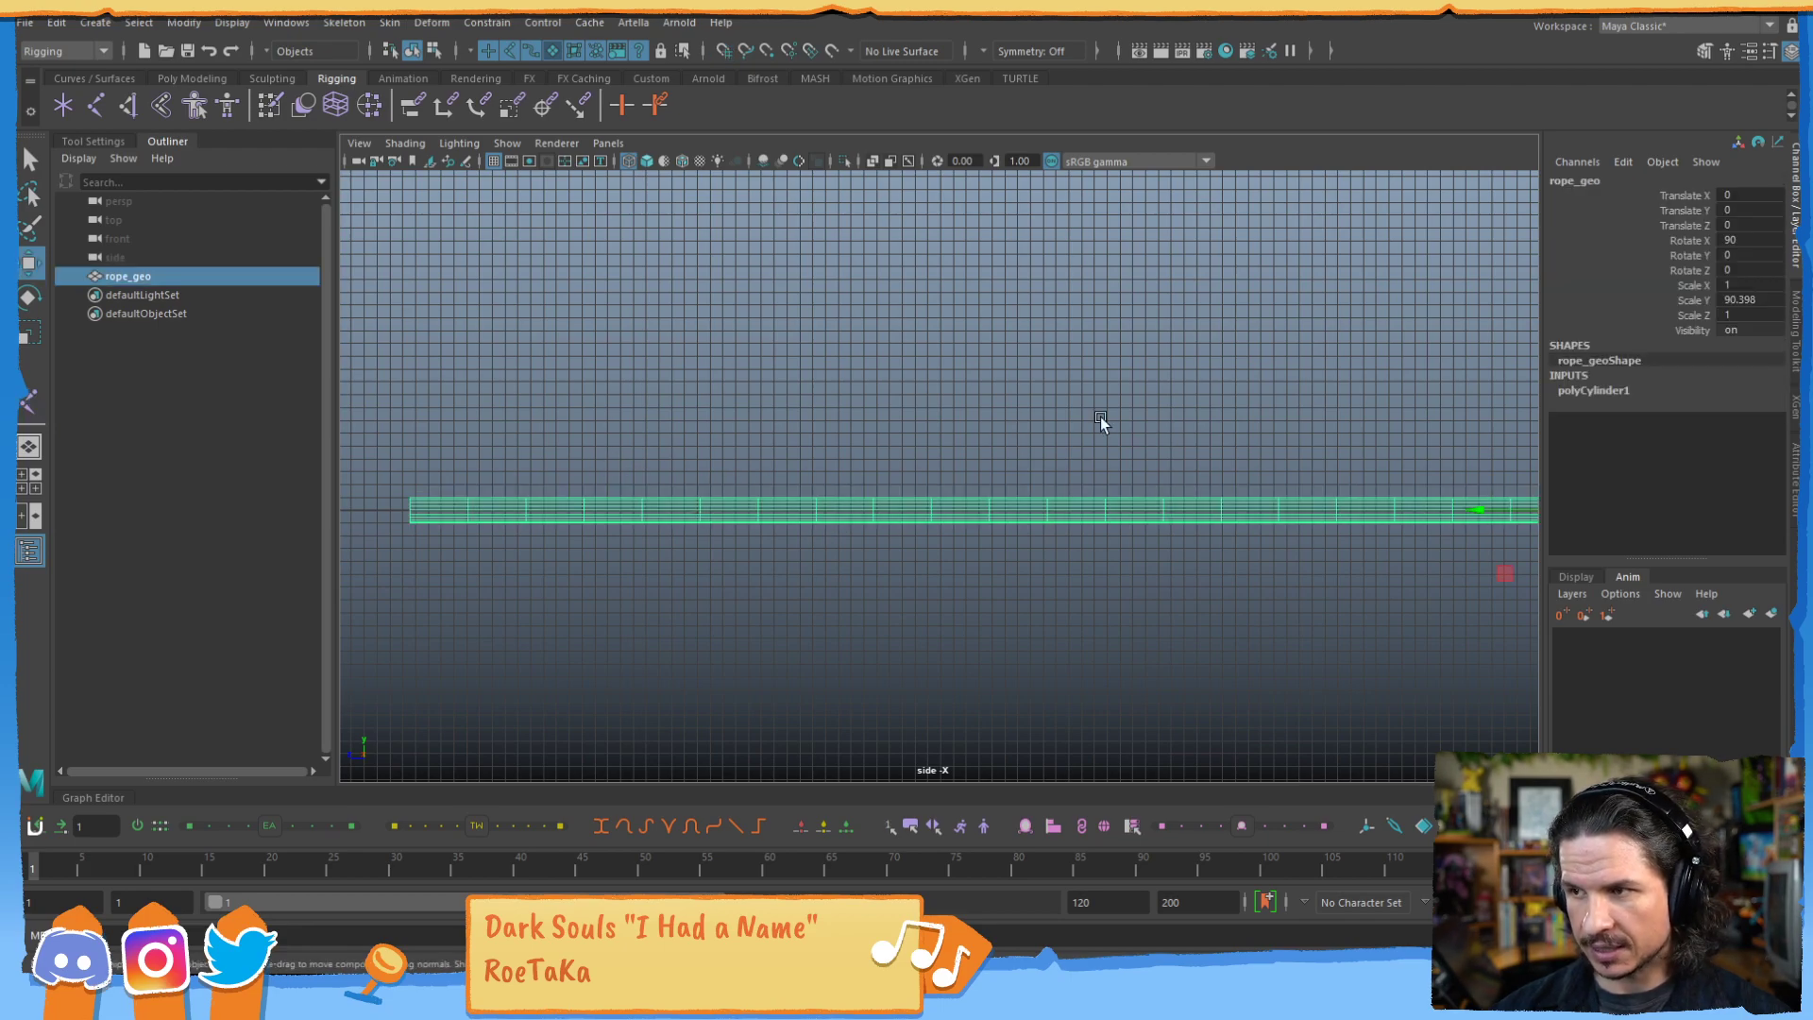
click(1768, 300)
text(90)
key(Return)
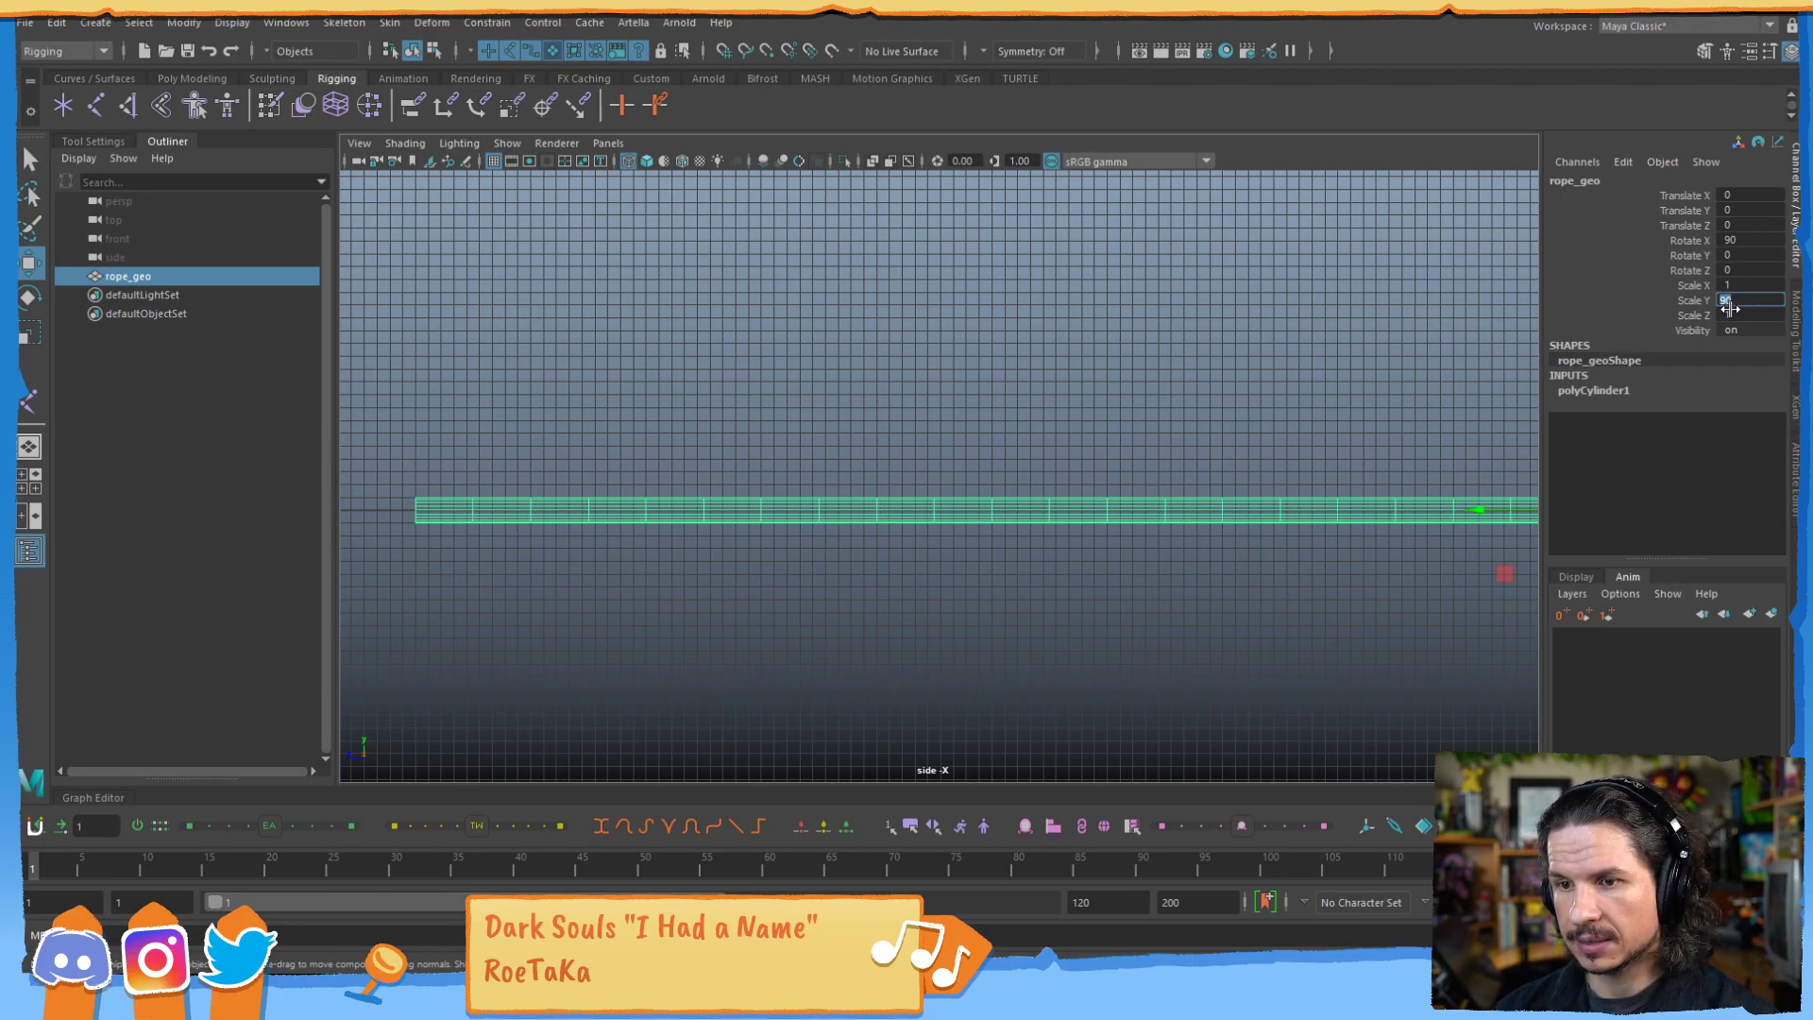
Start a grid-snapped joint chain at the rope's end, with a second joint 9 units along it.
alt+middle_drag(557, 500, 805, 470)
alt+right_drag(805, 470, 1013, 443)
alt+middle_drag(648, 477, 809, 511)
alt+right_drag(810, 511, 1035, 469)
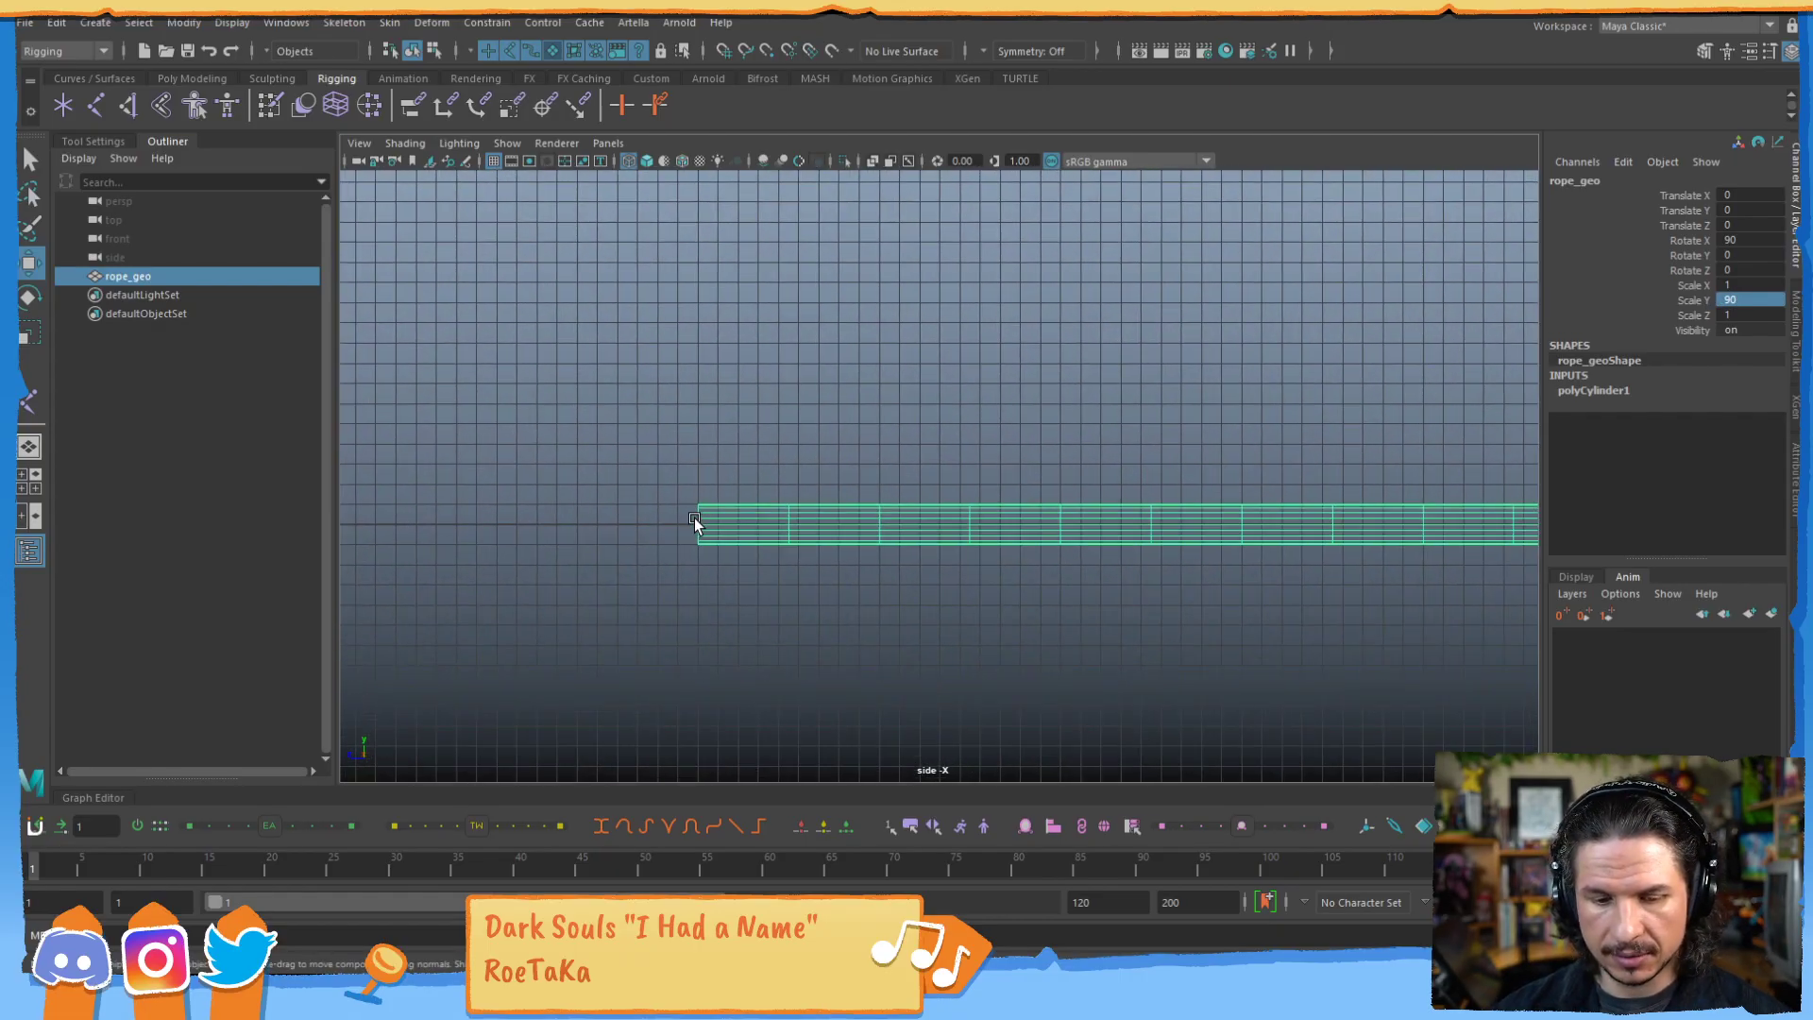
key(y)
key(x)
click(698, 524)
click(880, 522)
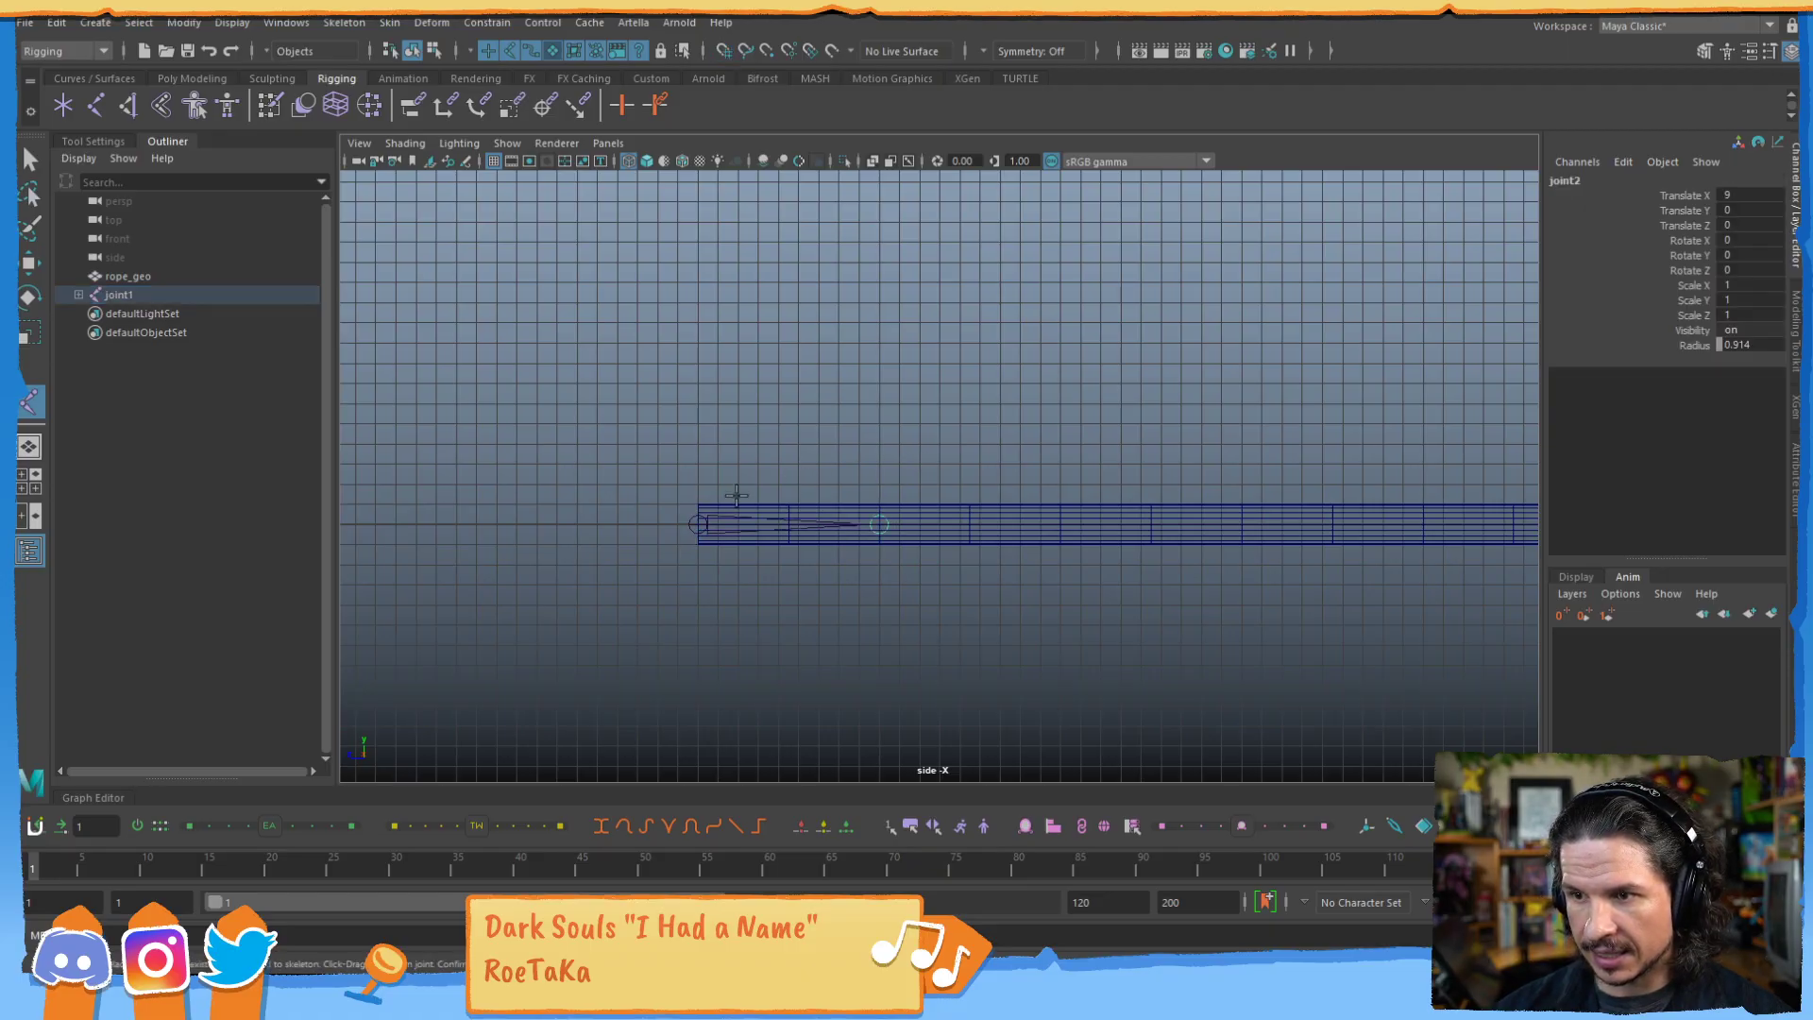
Extend the grid-snapped joint chain along the rope in 9-unit steps up to the grid's origin, and finish the chain.
alt+right_drag(880, 522, 948, 520)
alt+right_drag(1271, 460, 1180, 464)
alt+middle_drag(987, 477, 740, 490)
key(x)
click(888, 566)
click(1178, 569)
alt+right_drag(1200, 486, 1124, 432)
alt+middle_drag(1124, 432, 455, 462)
key(x)
click(681, 575)
click(902, 576)
click(1116, 575)
click(1341, 574)
alt+right_drag(1514, 420, 1052, 433)
alt+middle_drag(1052, 434, 728, 483)
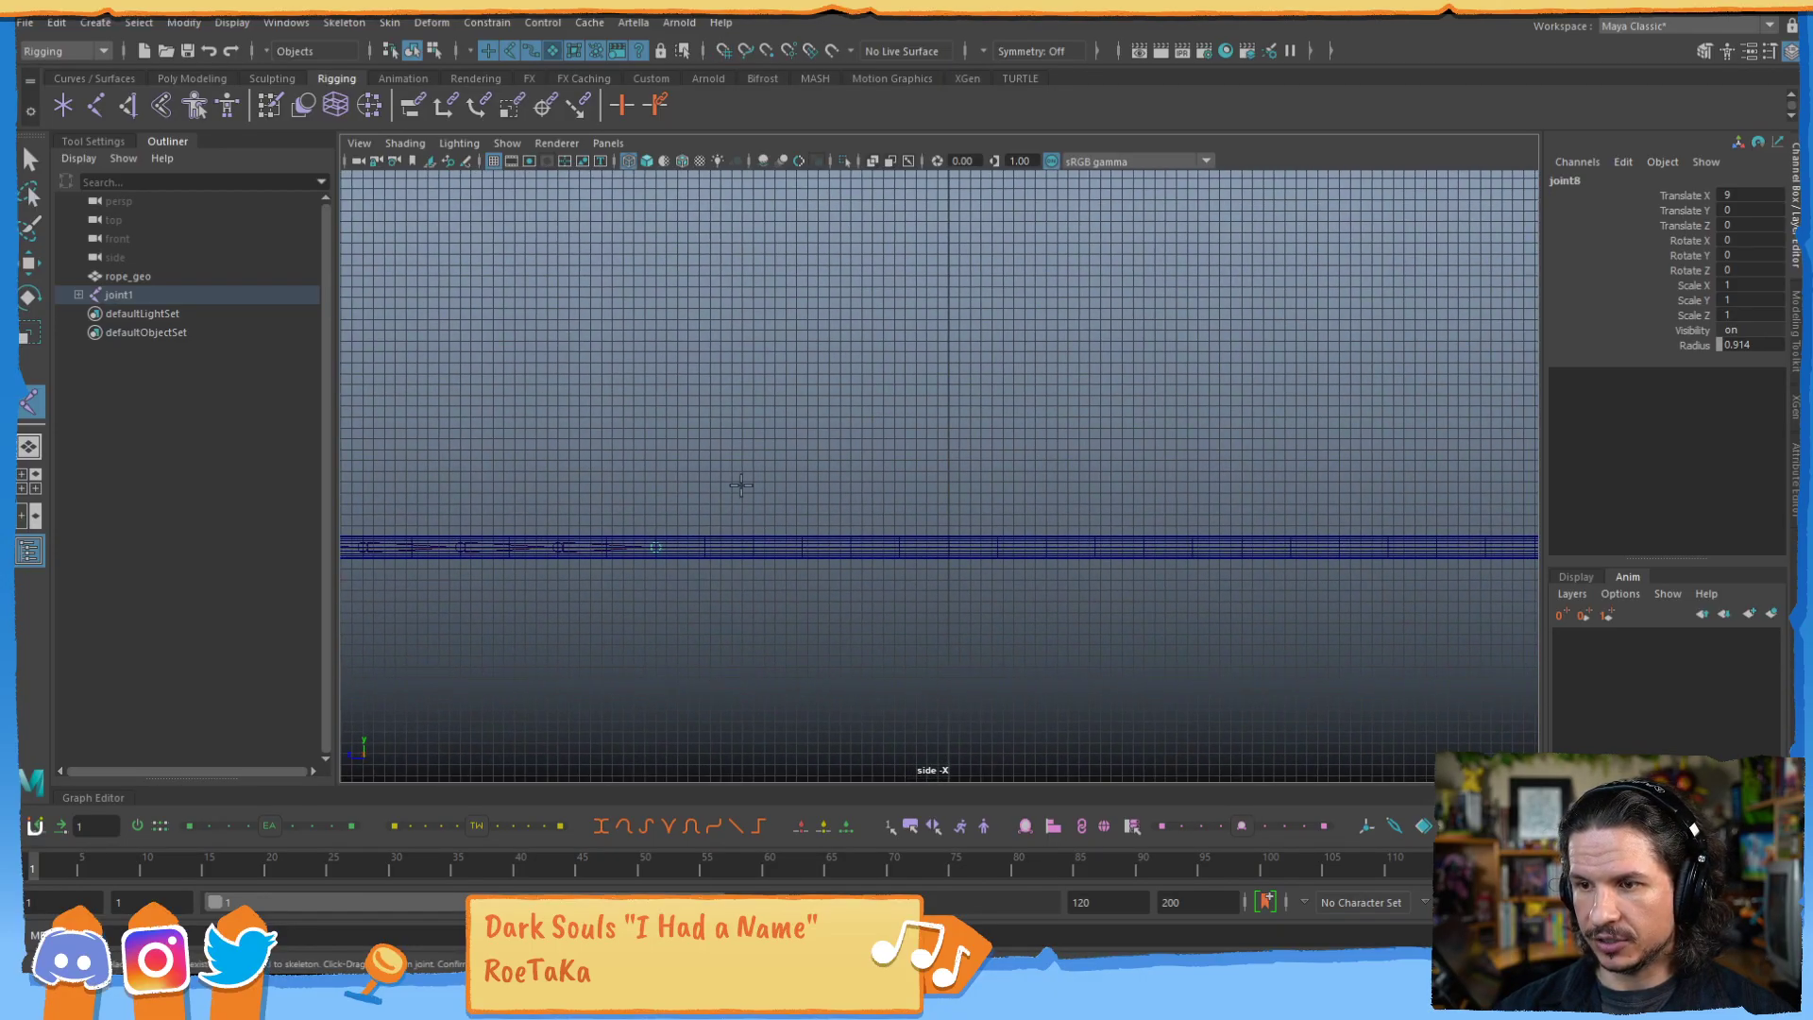
click(753, 546)
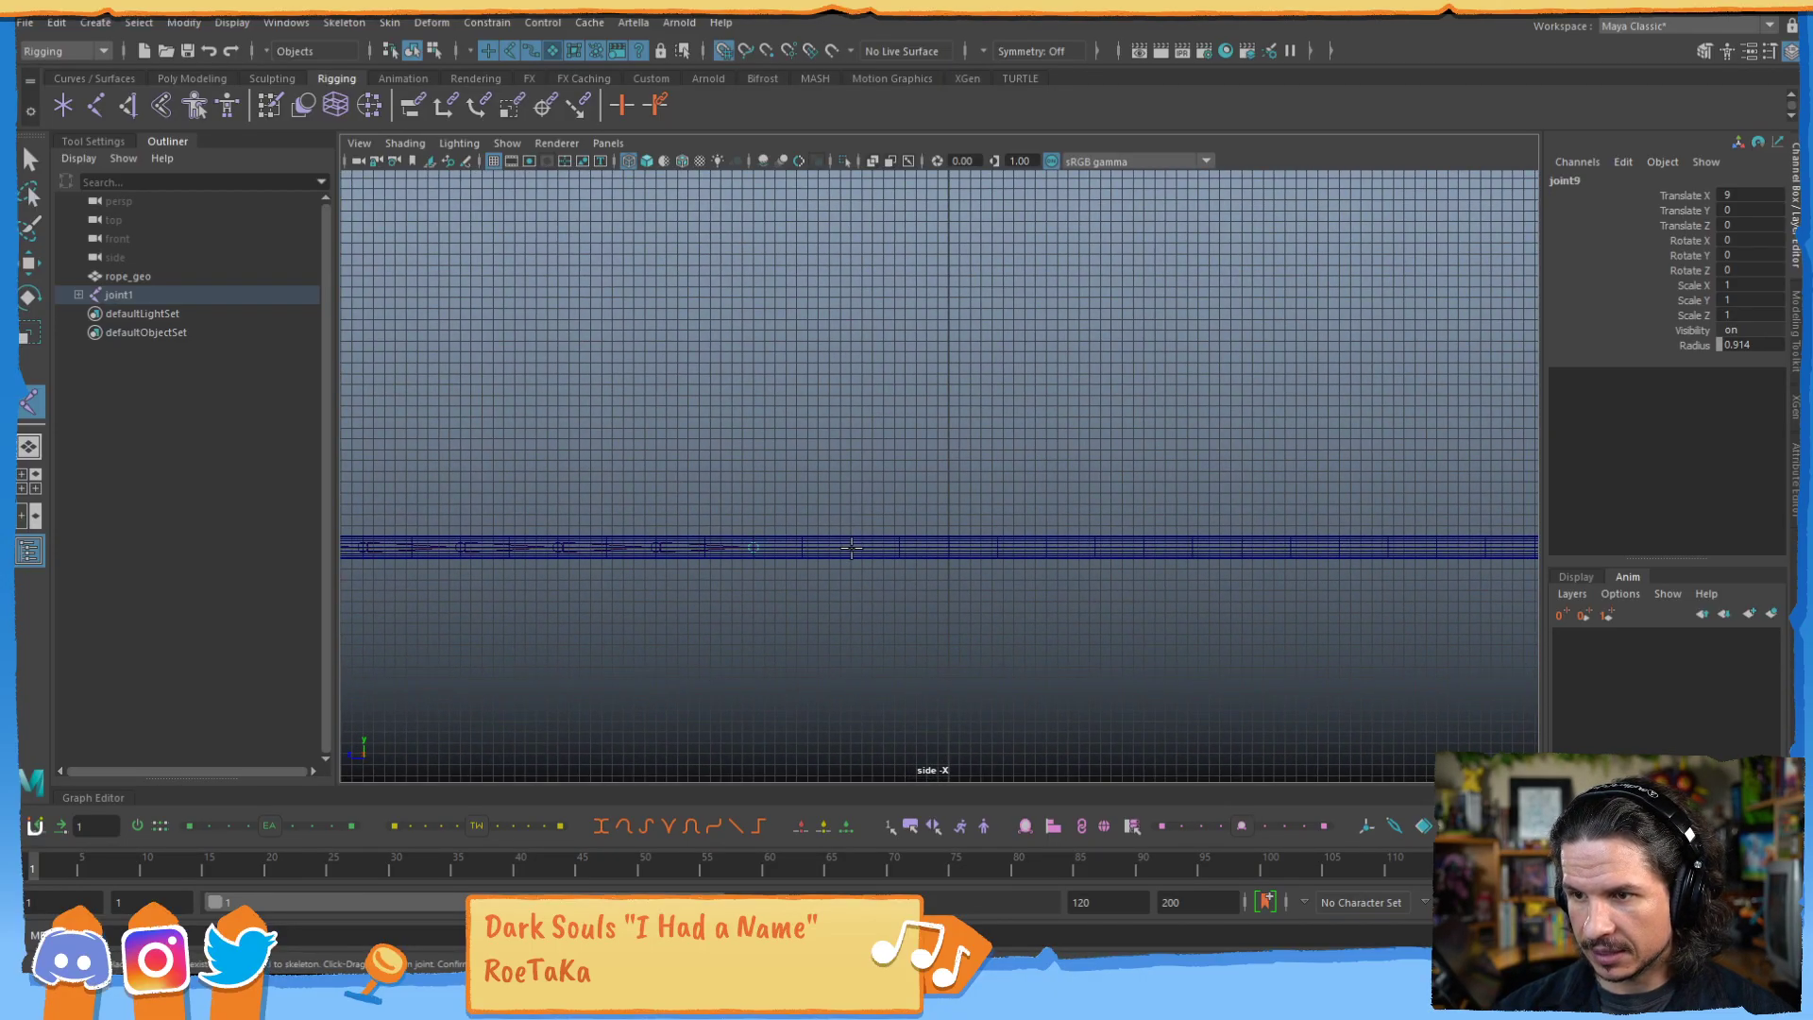
key(w)
Delete the faces of rope_geo beyond the last joint at the origin, and return to object mode.
scroll(1146, 493, down, 2)
click(1241, 534)
right_drag(1237, 536, 1243, 542)
alt+middle_drag(1303, 498, 1016, 470)
drag(1480, 463, 666, 626)
key(Delete)
key(F8)
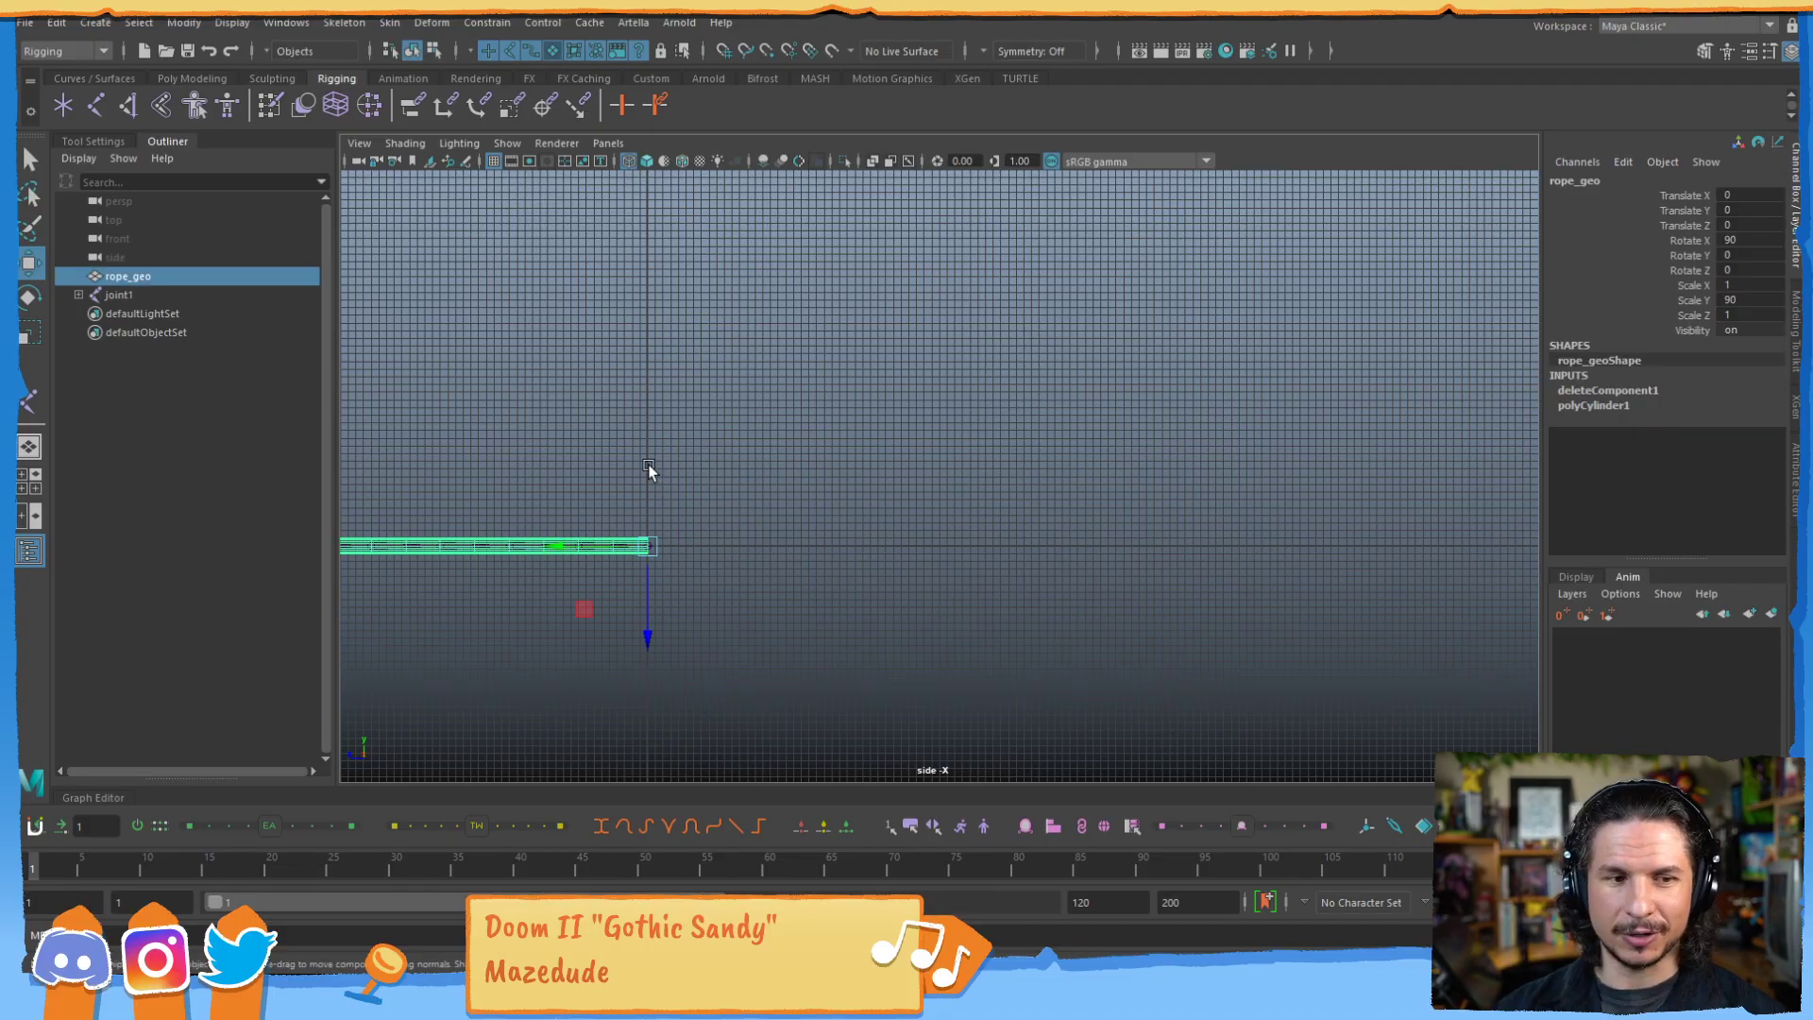
Examine the shortened rope and its jointed end in the perspective view.
key(space)
key(space)
alt+middle_drag(685, 602, 850, 481)
alt+right_drag(849, 481, 996, 501)
click(995, 501)
alt+drag(898, 585, 898, 506)
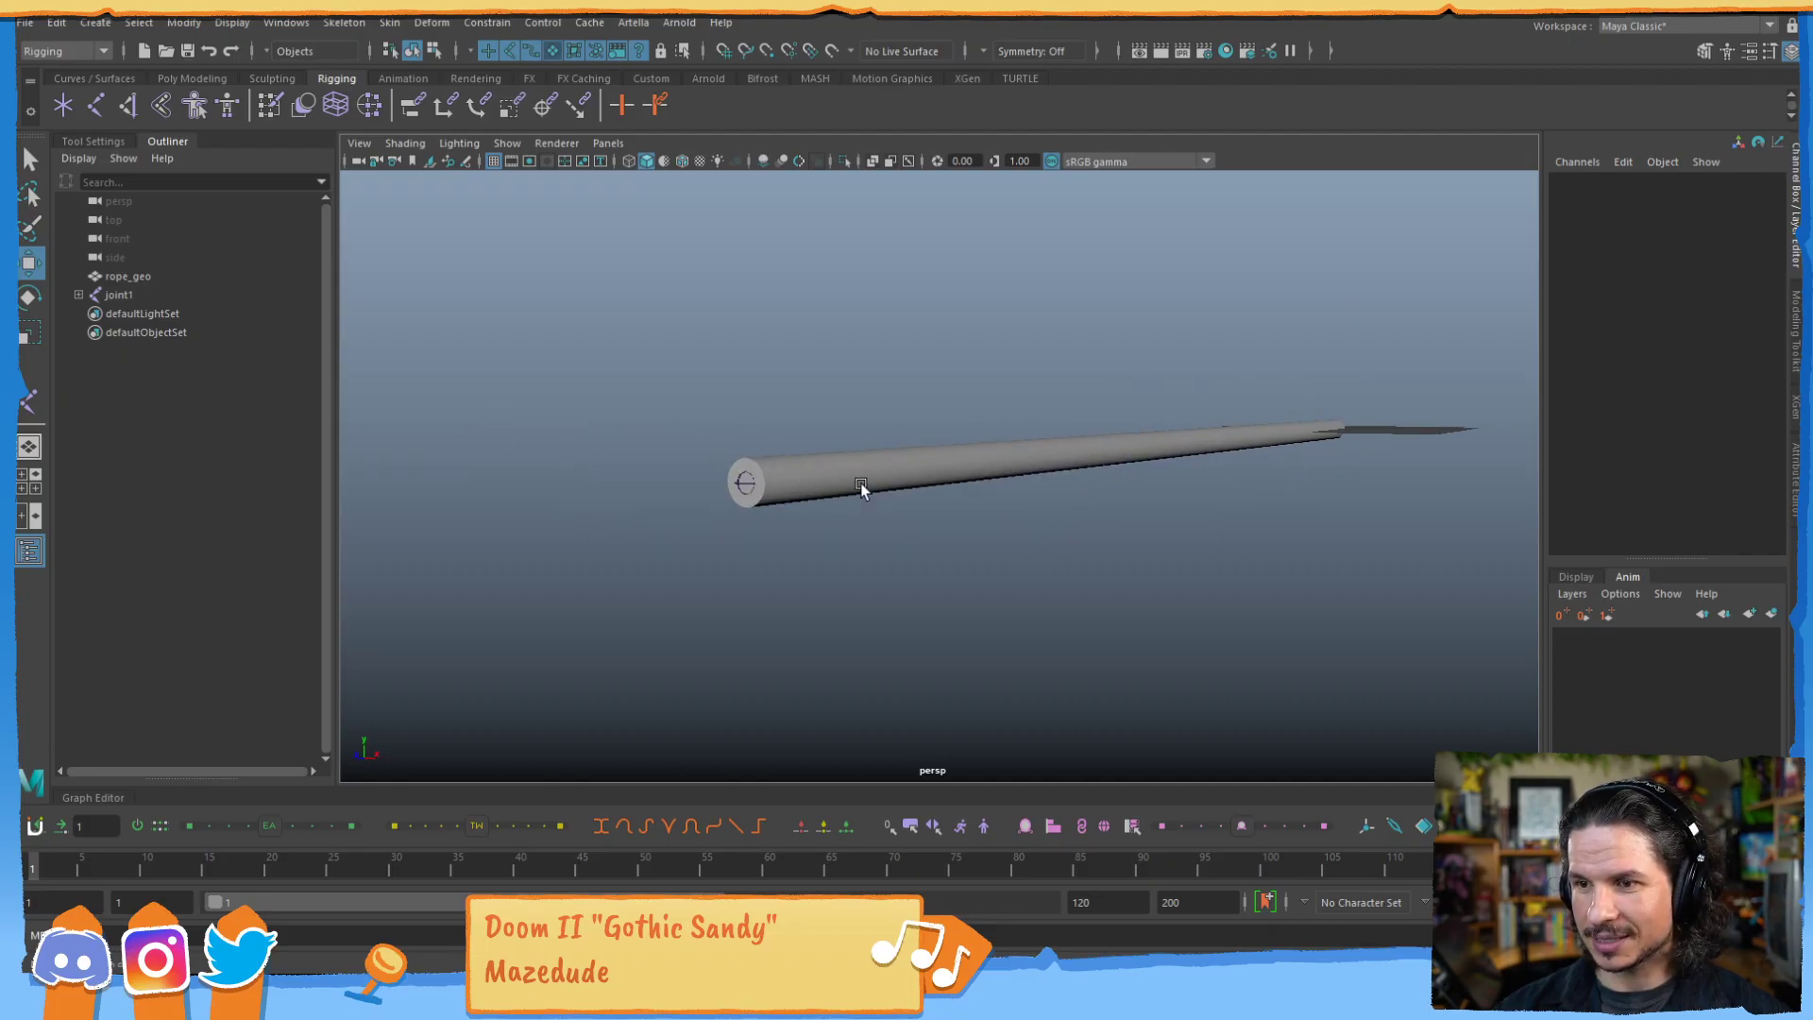
click(859, 492)
alt+drag(1166, 518, 958, 521)
alt+middle_drag(710, 583, 778, 554)
alt+right_drag(778, 554, 1016, 488)
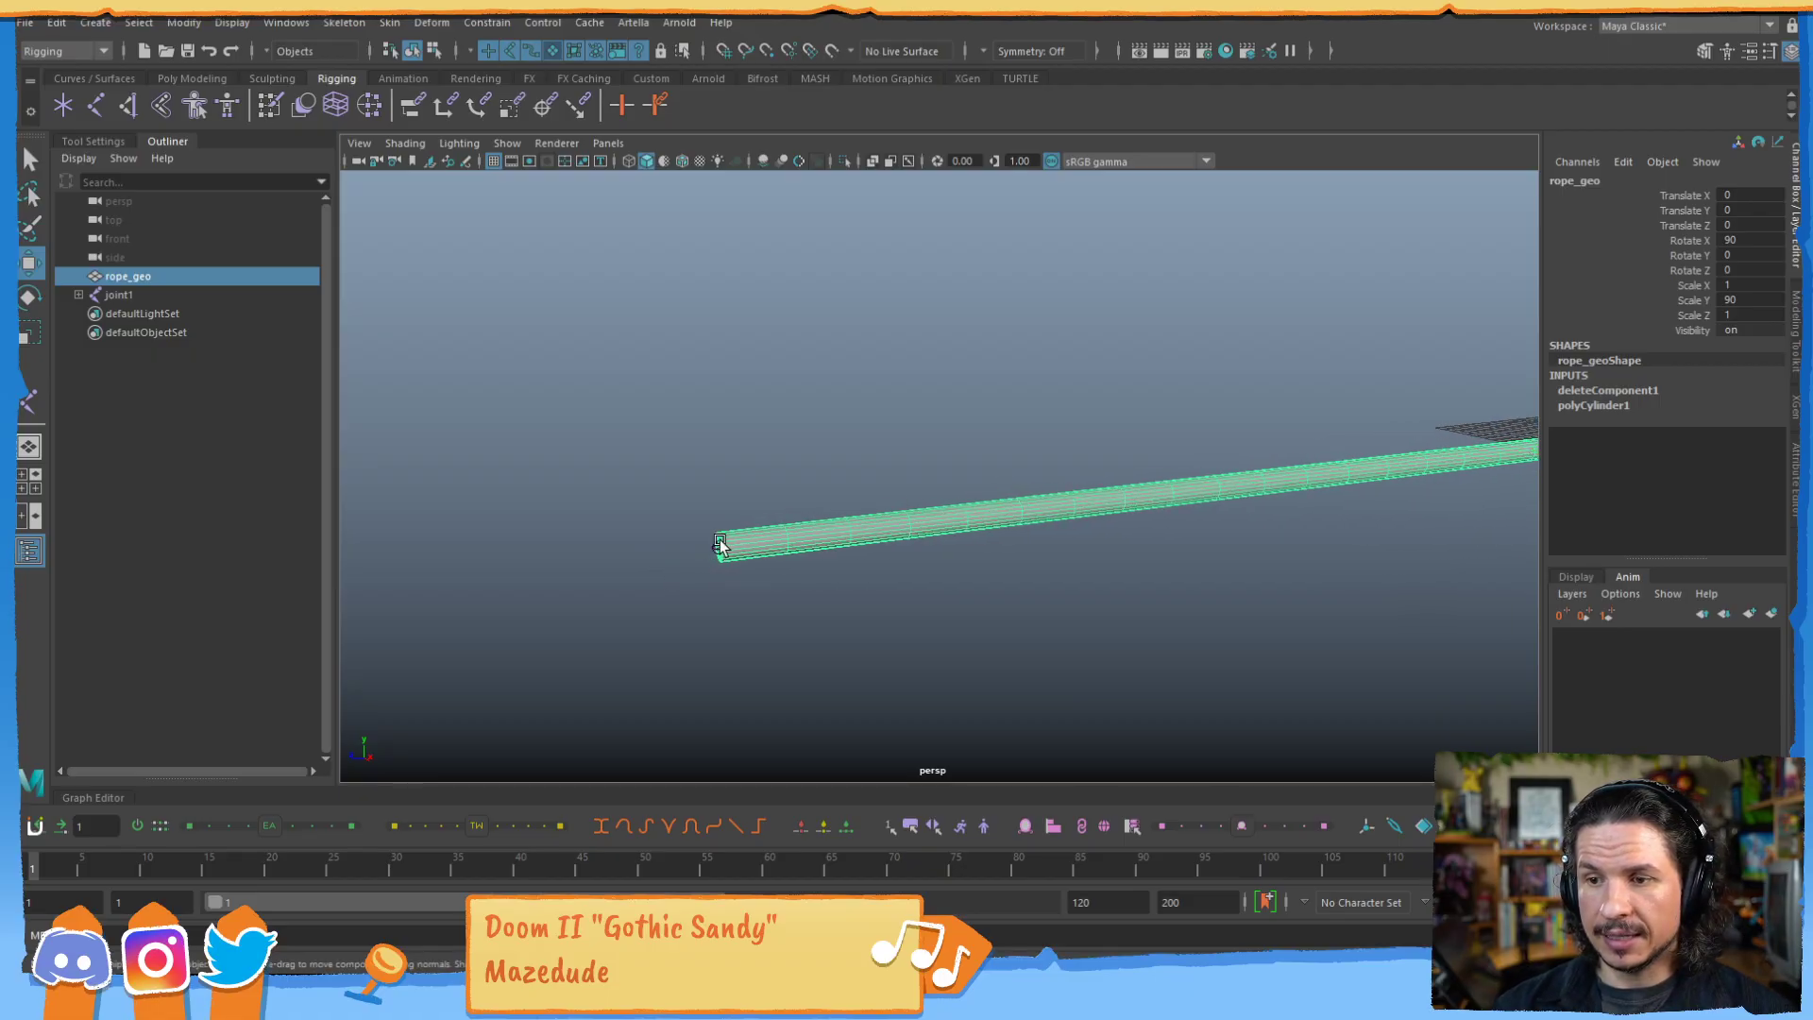
Rotate the first few joints of the chain to test how it bends.
click(718, 544)
key(e)
drag(700, 474, 792, 519)
key(Down)
key(Down)
click(857, 474)
click(861, 473)
drag(820, 447, 783, 485)
click(941, 352)
Undo the test rotations so the joint chain lies straight along the rope again.
key(ctrl+z)
key(ctrl+z)
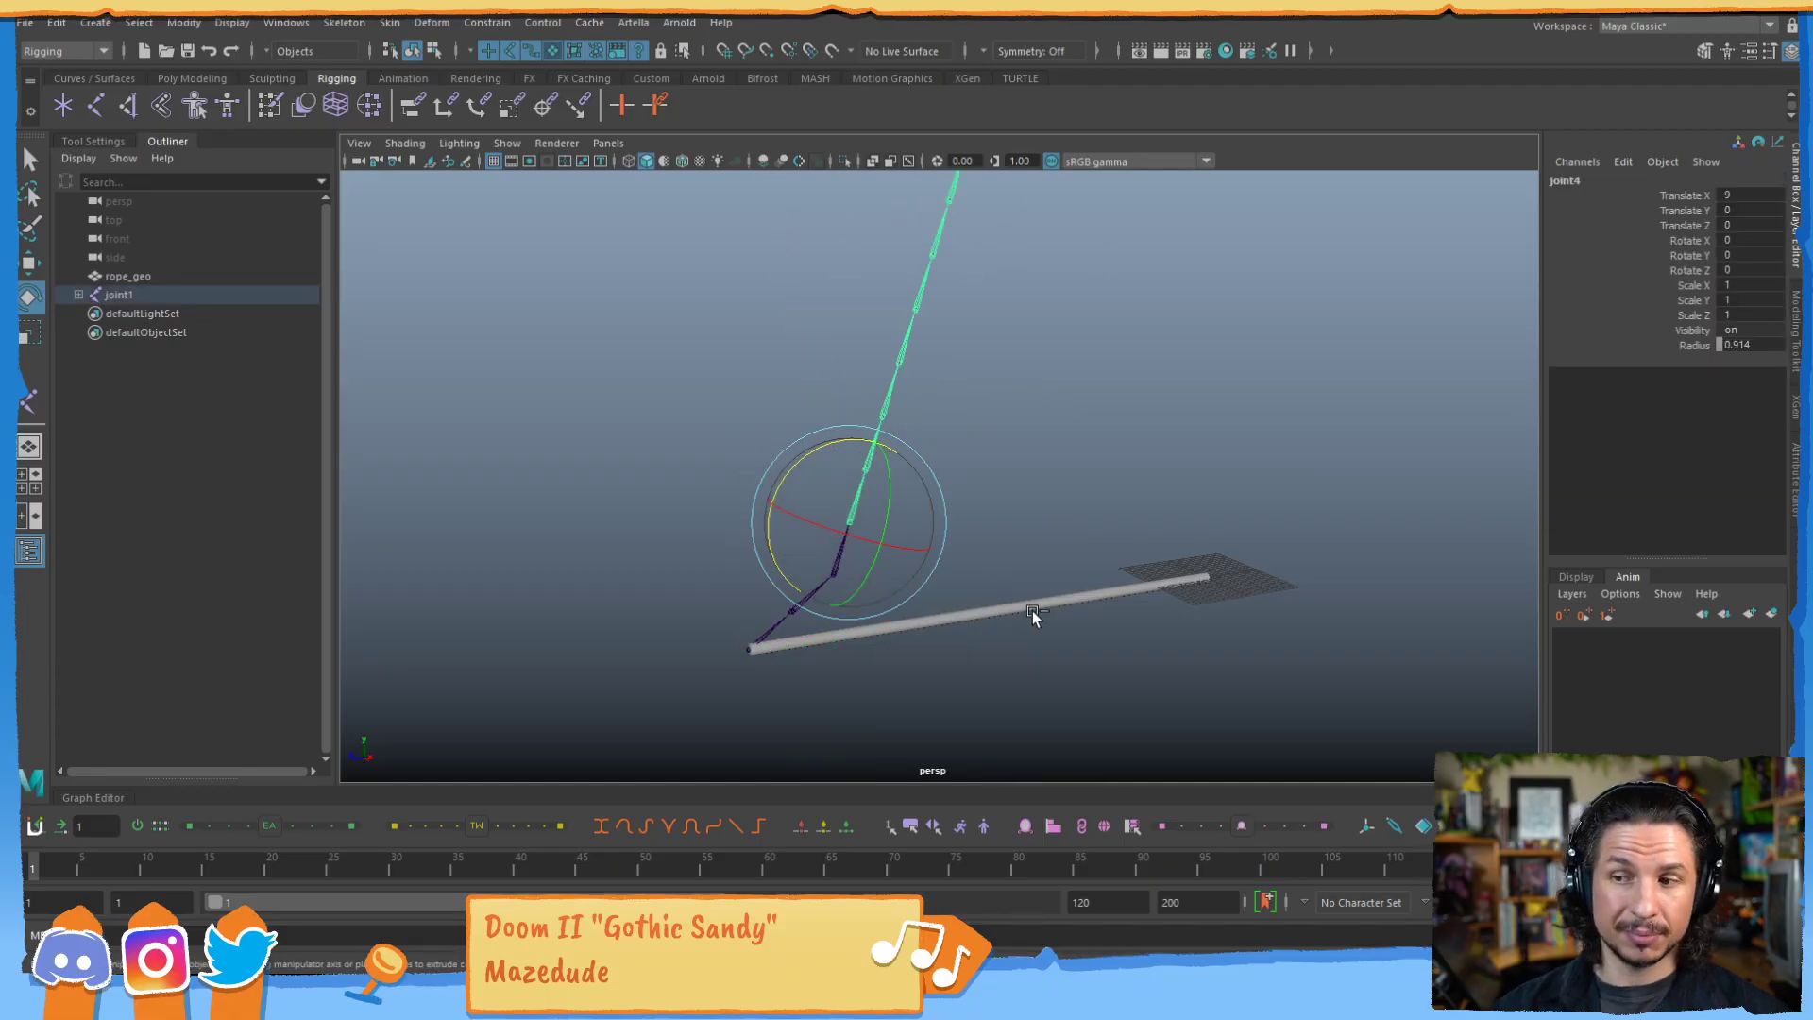
key(ctrl+z)
key(ctrl+z)
key(ctrl+z)
key(ctrl+z)
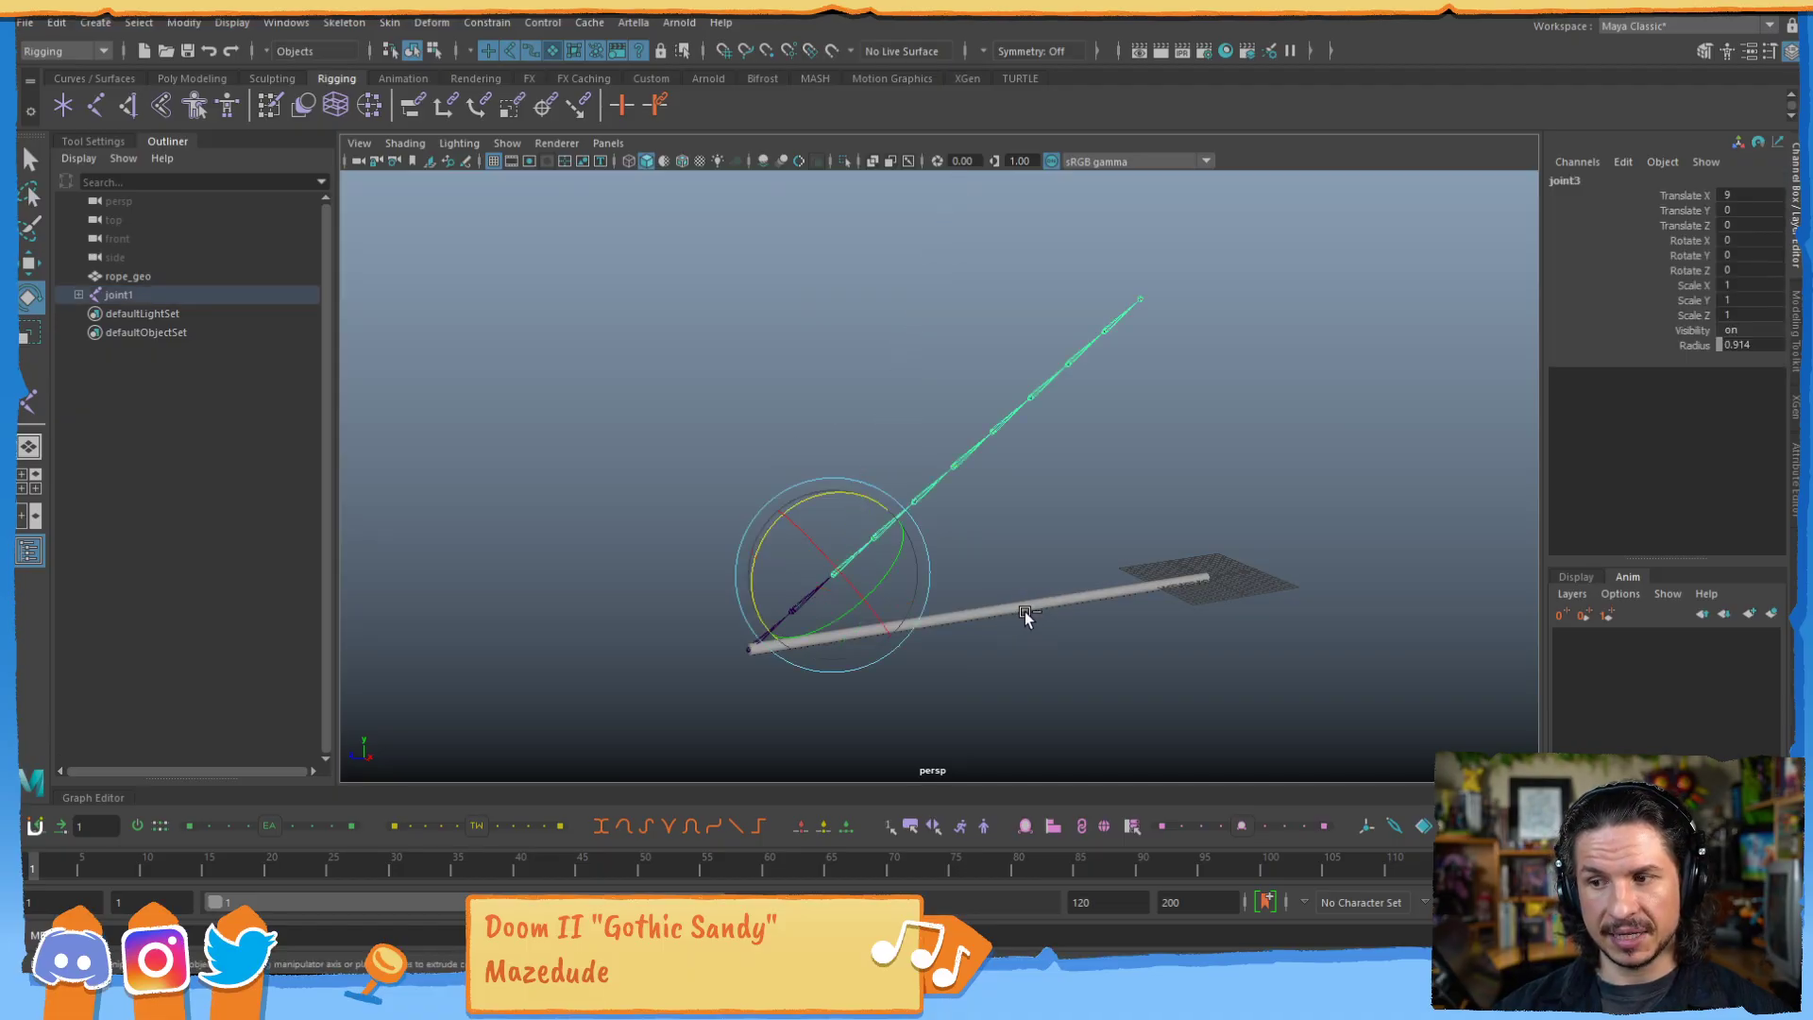
alt+middle_drag(839, 568, 860, 476)
alt+right_drag(860, 476, 1227, 476)
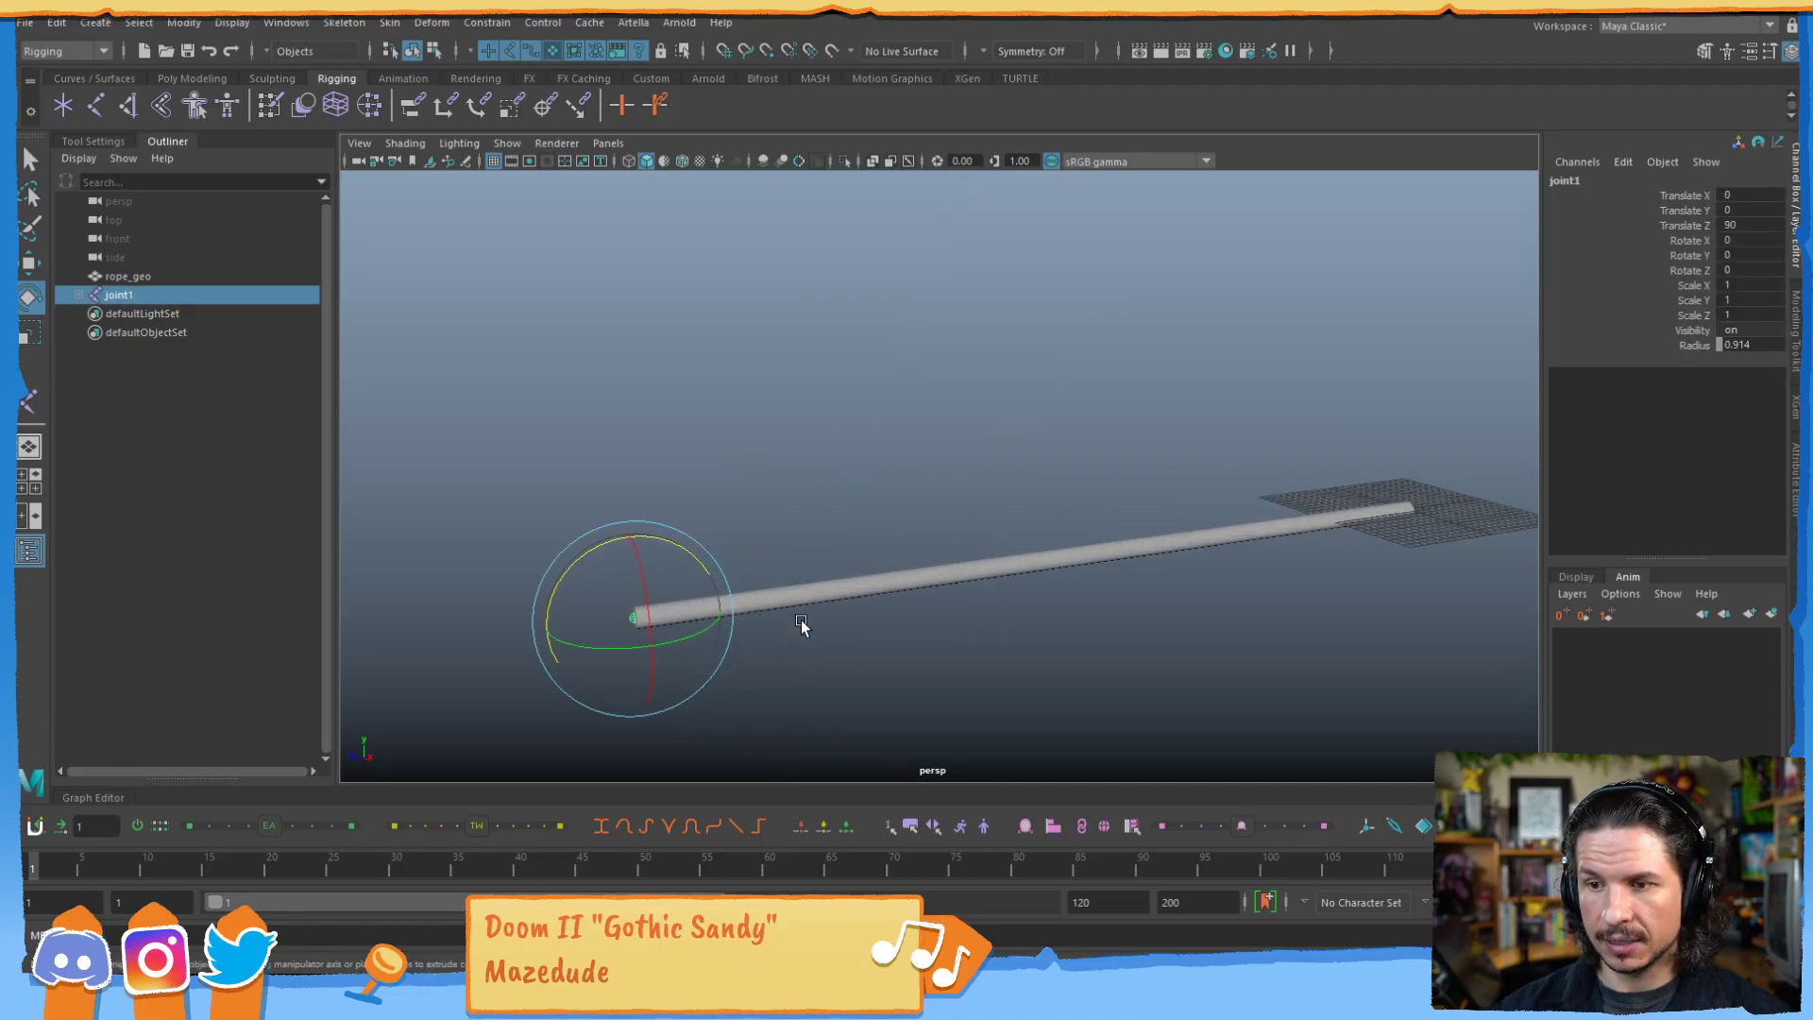
click(800, 628)
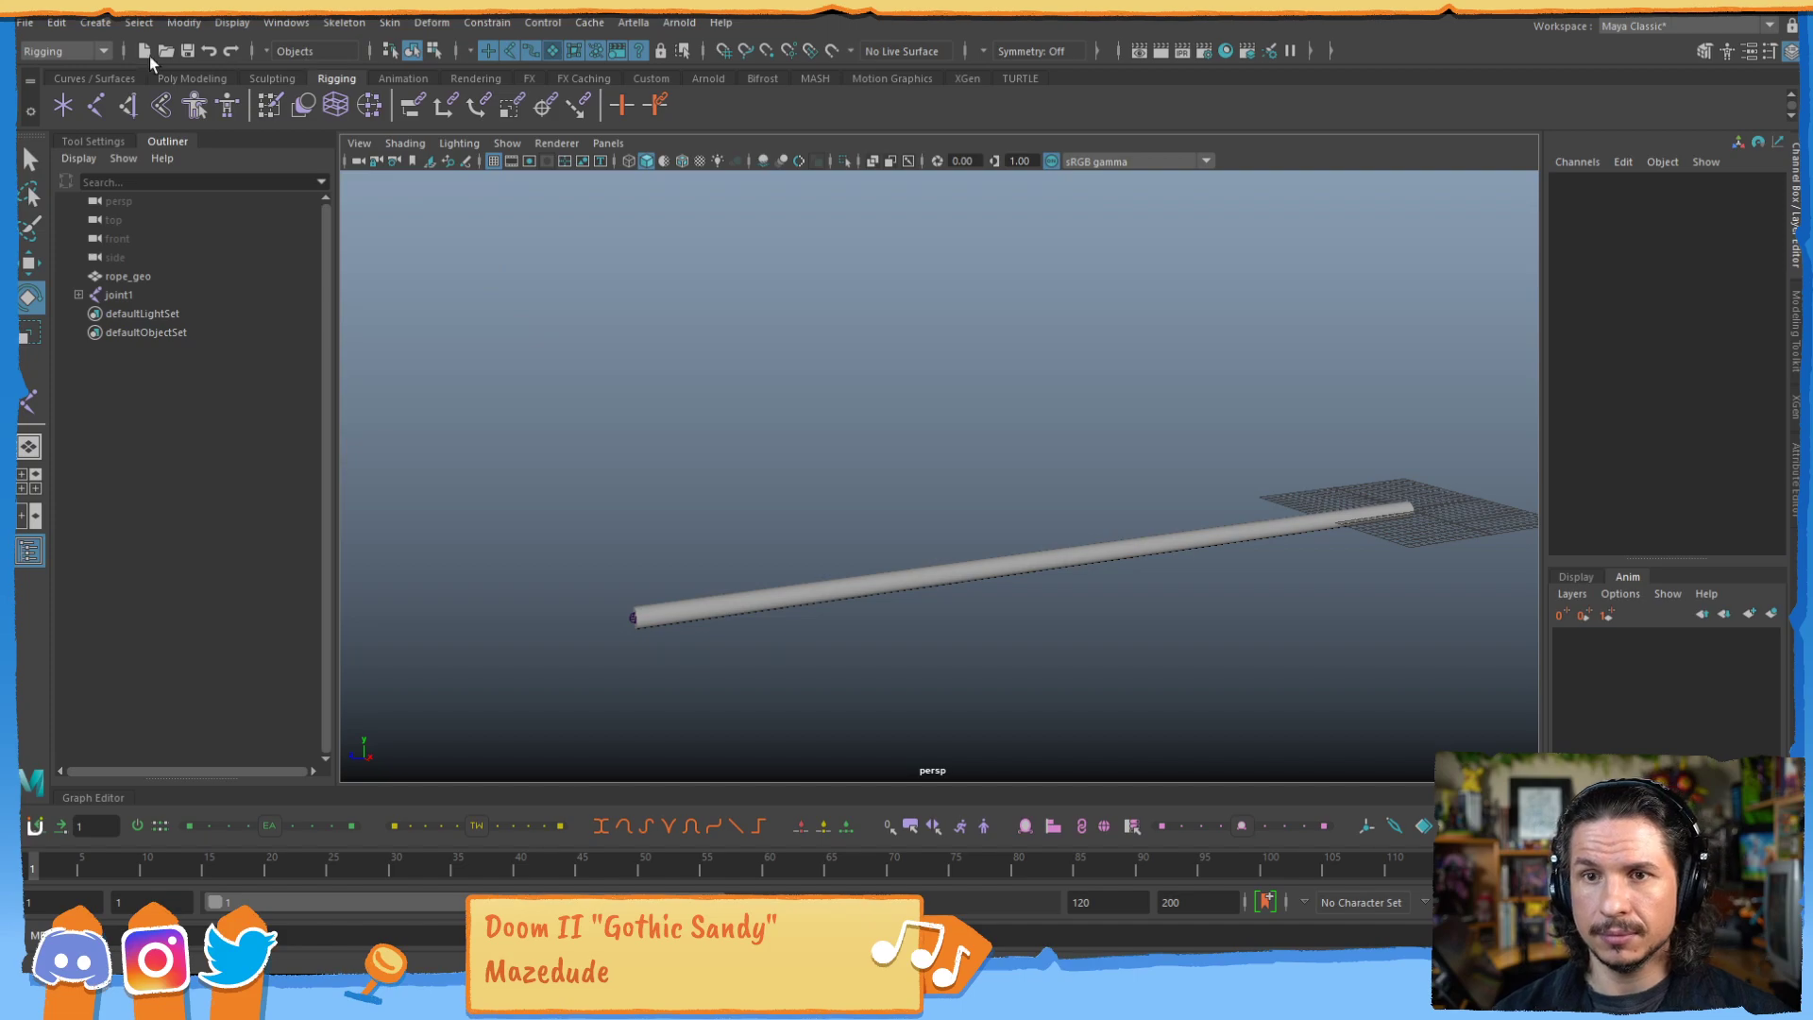
Select the root joint together with rope_geo and open the Bind Skin options.
click(388, 24)
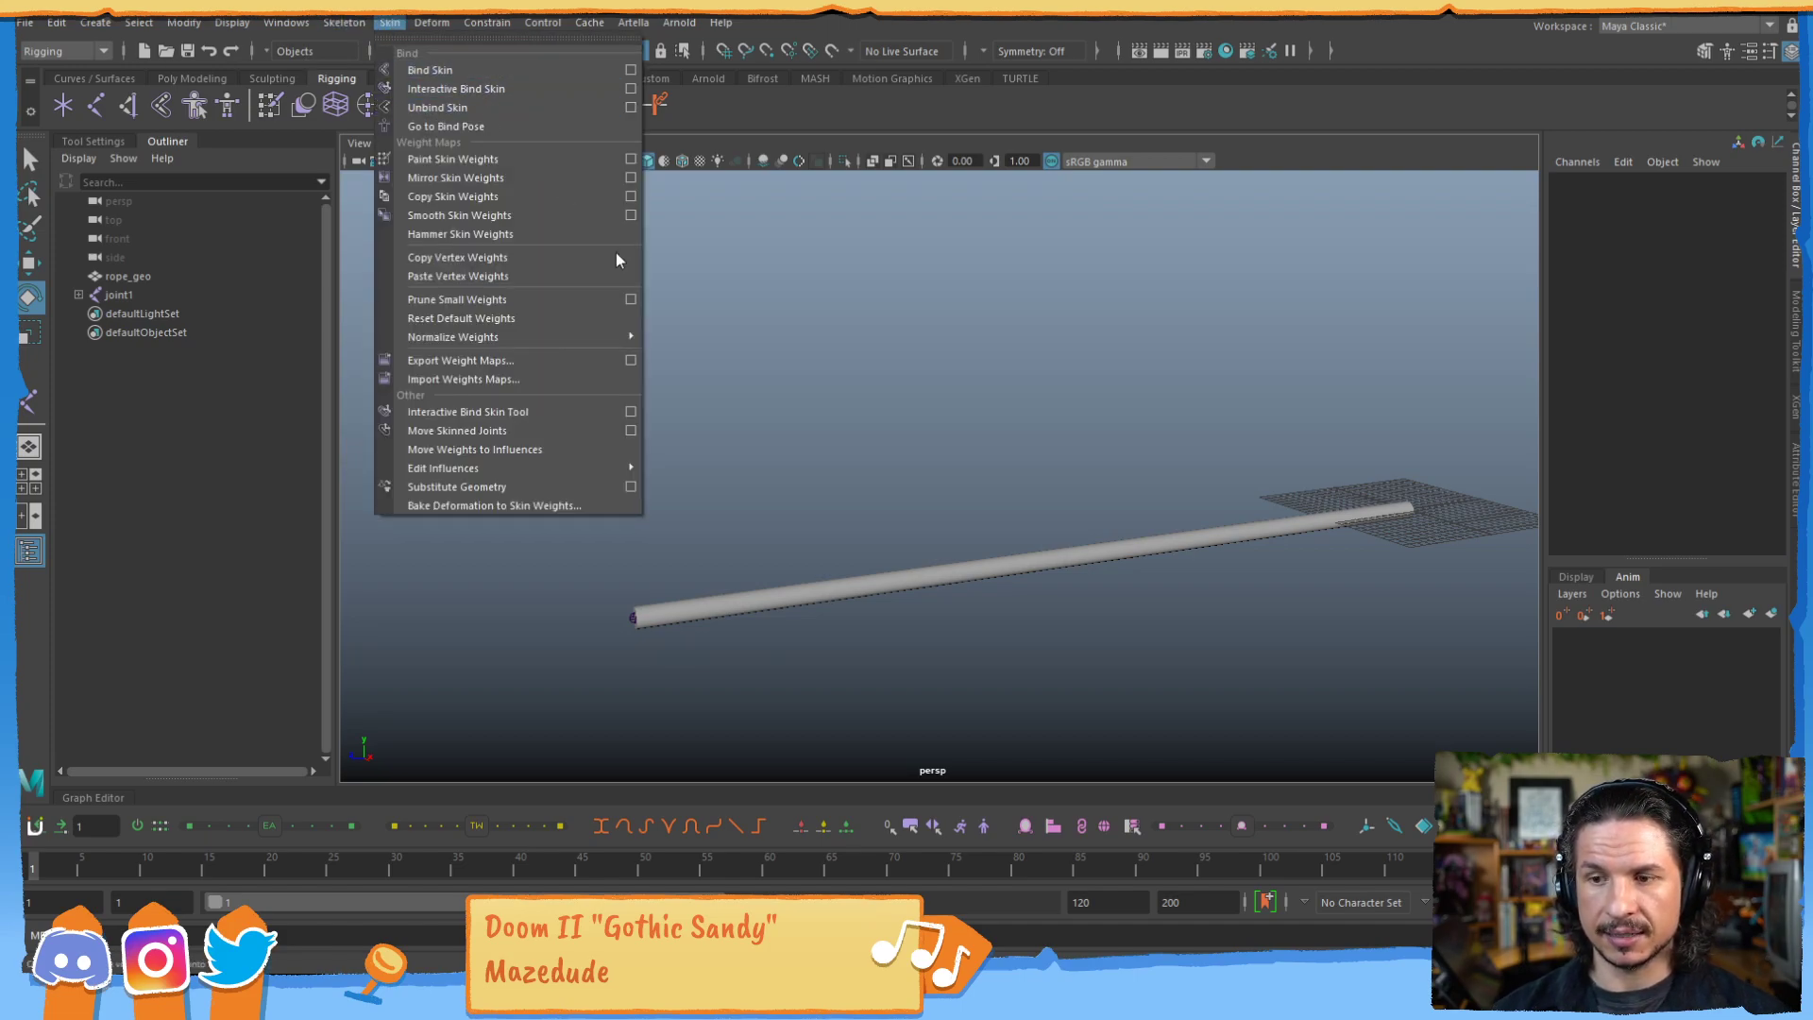
click(630, 622)
shift+click(738, 602)
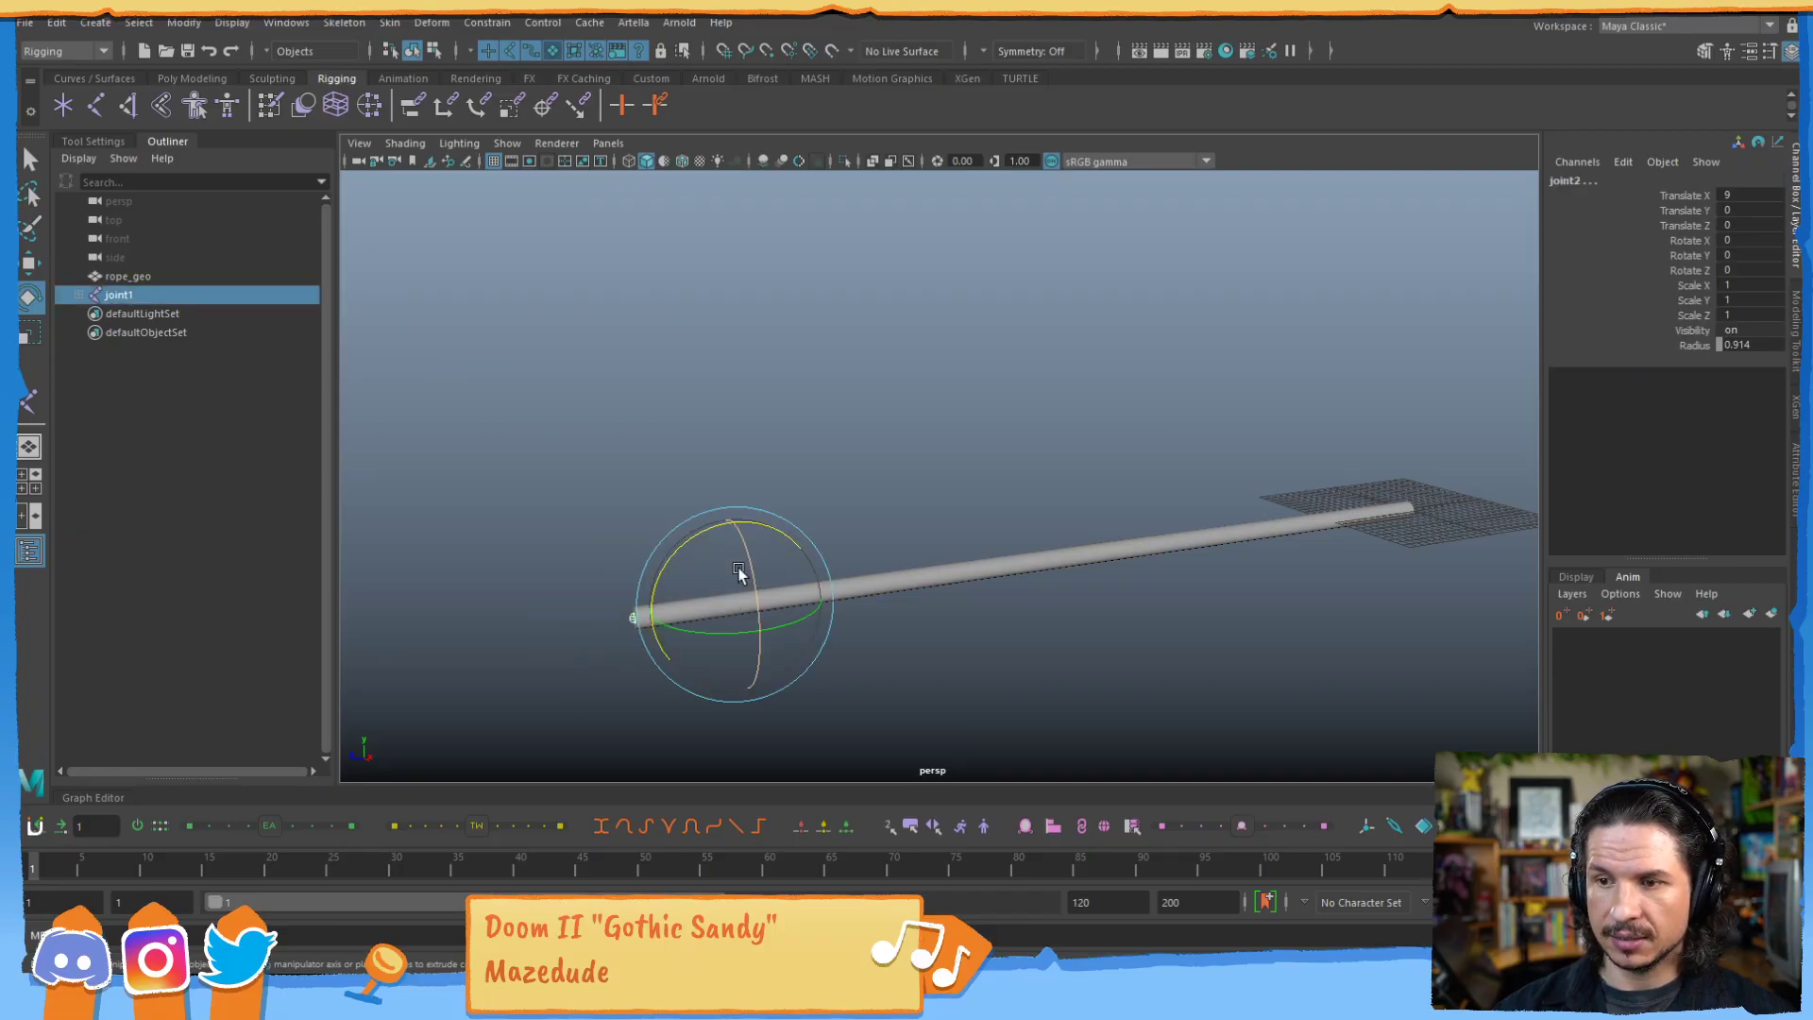
key(q)
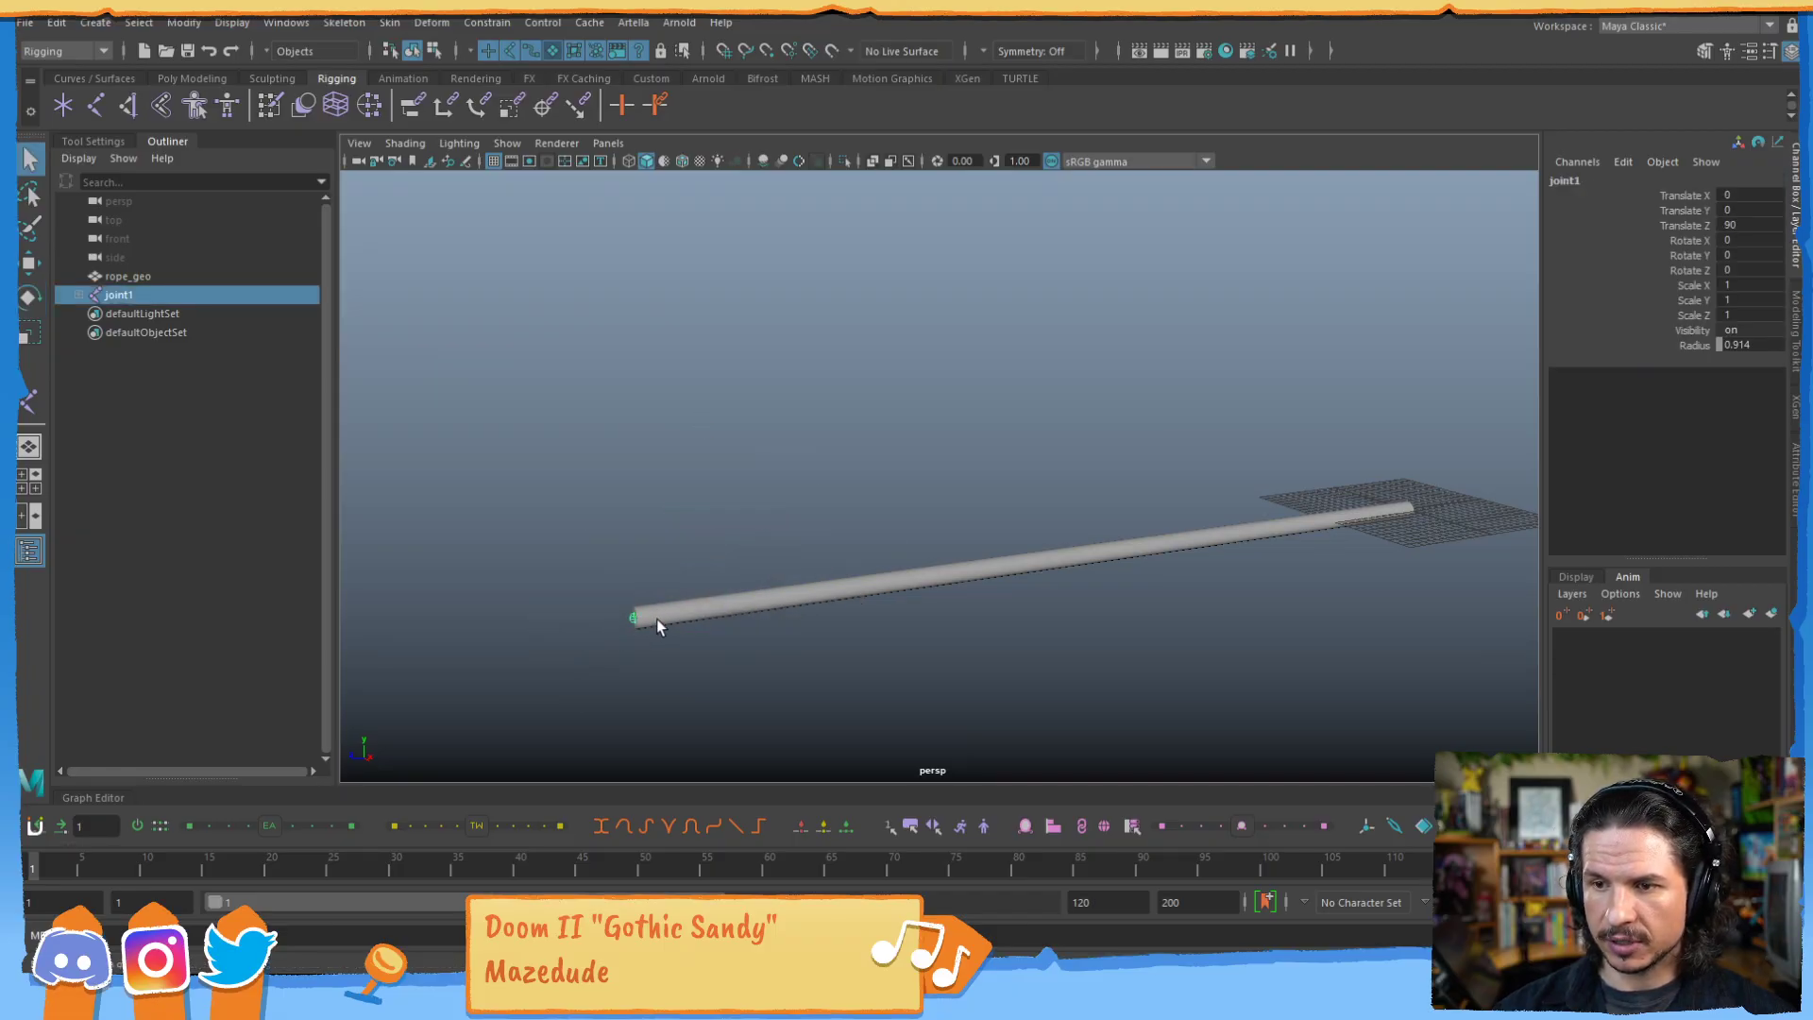
shift+click(658, 621)
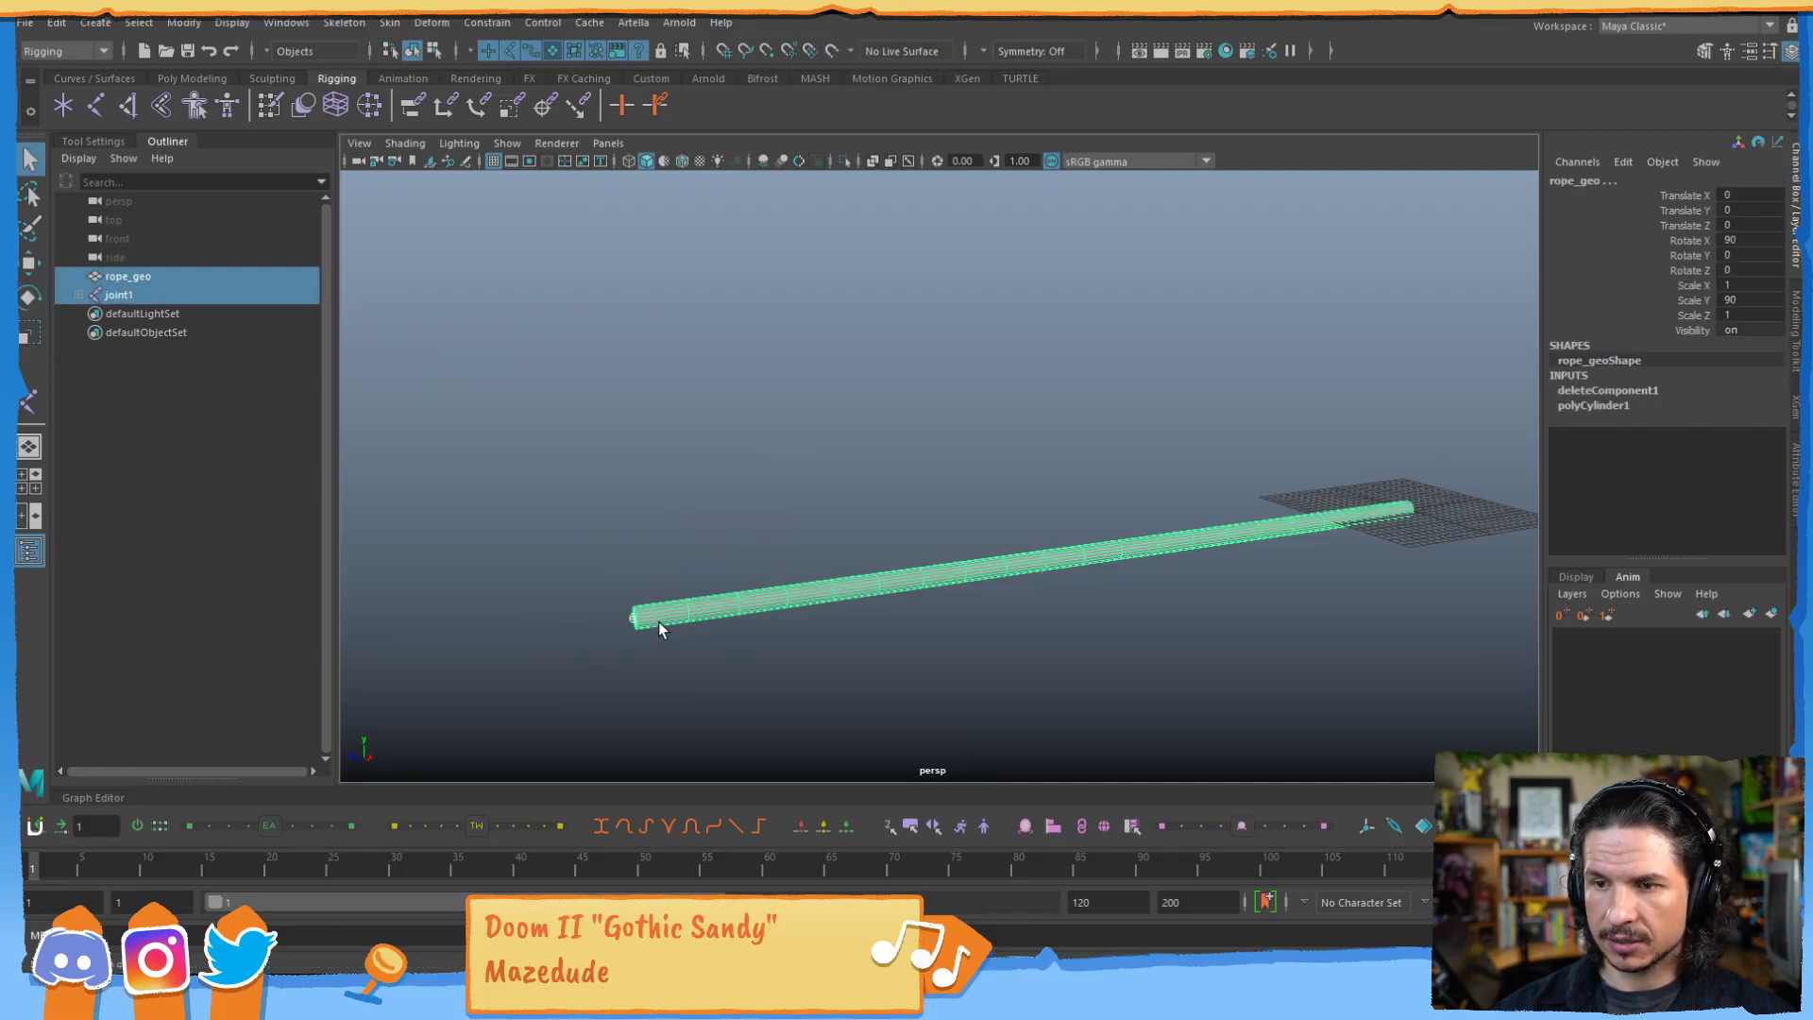
click(390, 22)
click(630, 70)
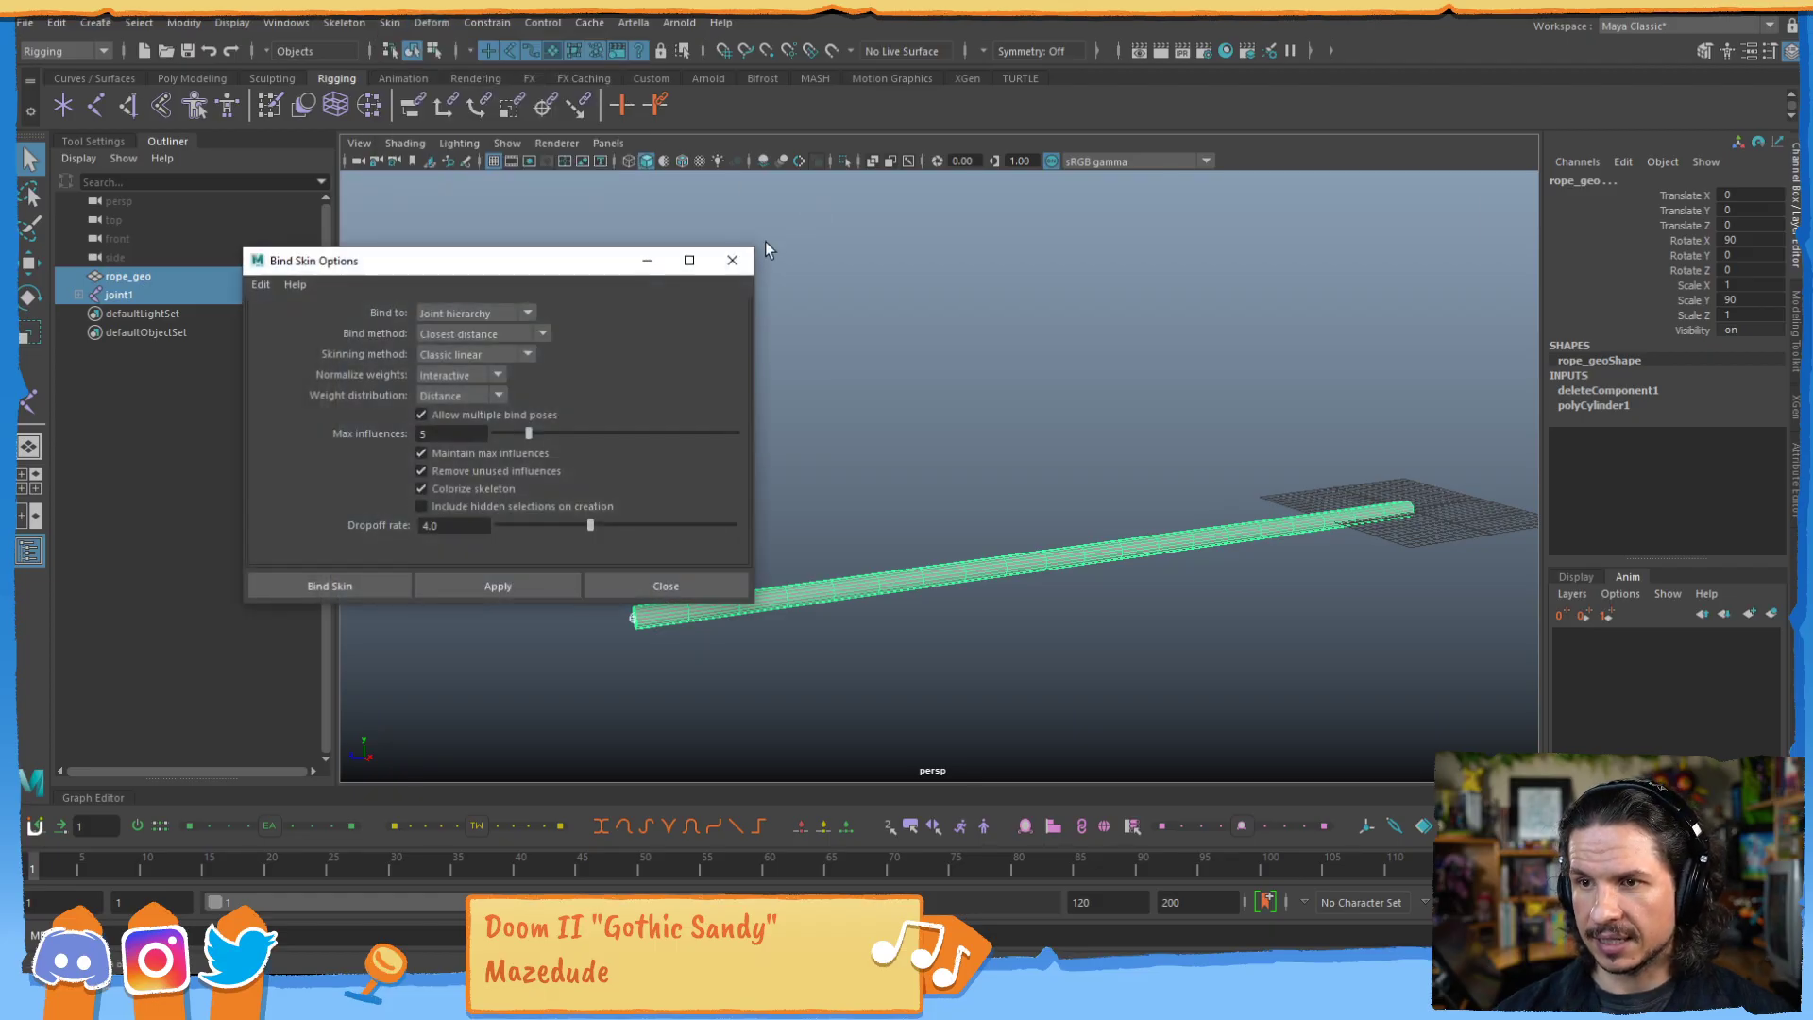
Reset the Bind Skin options and bind the rope to the joint hierarchy with the Closest distance method.
click(259, 287)
click(263, 286)
click(263, 285)
click(275, 317)
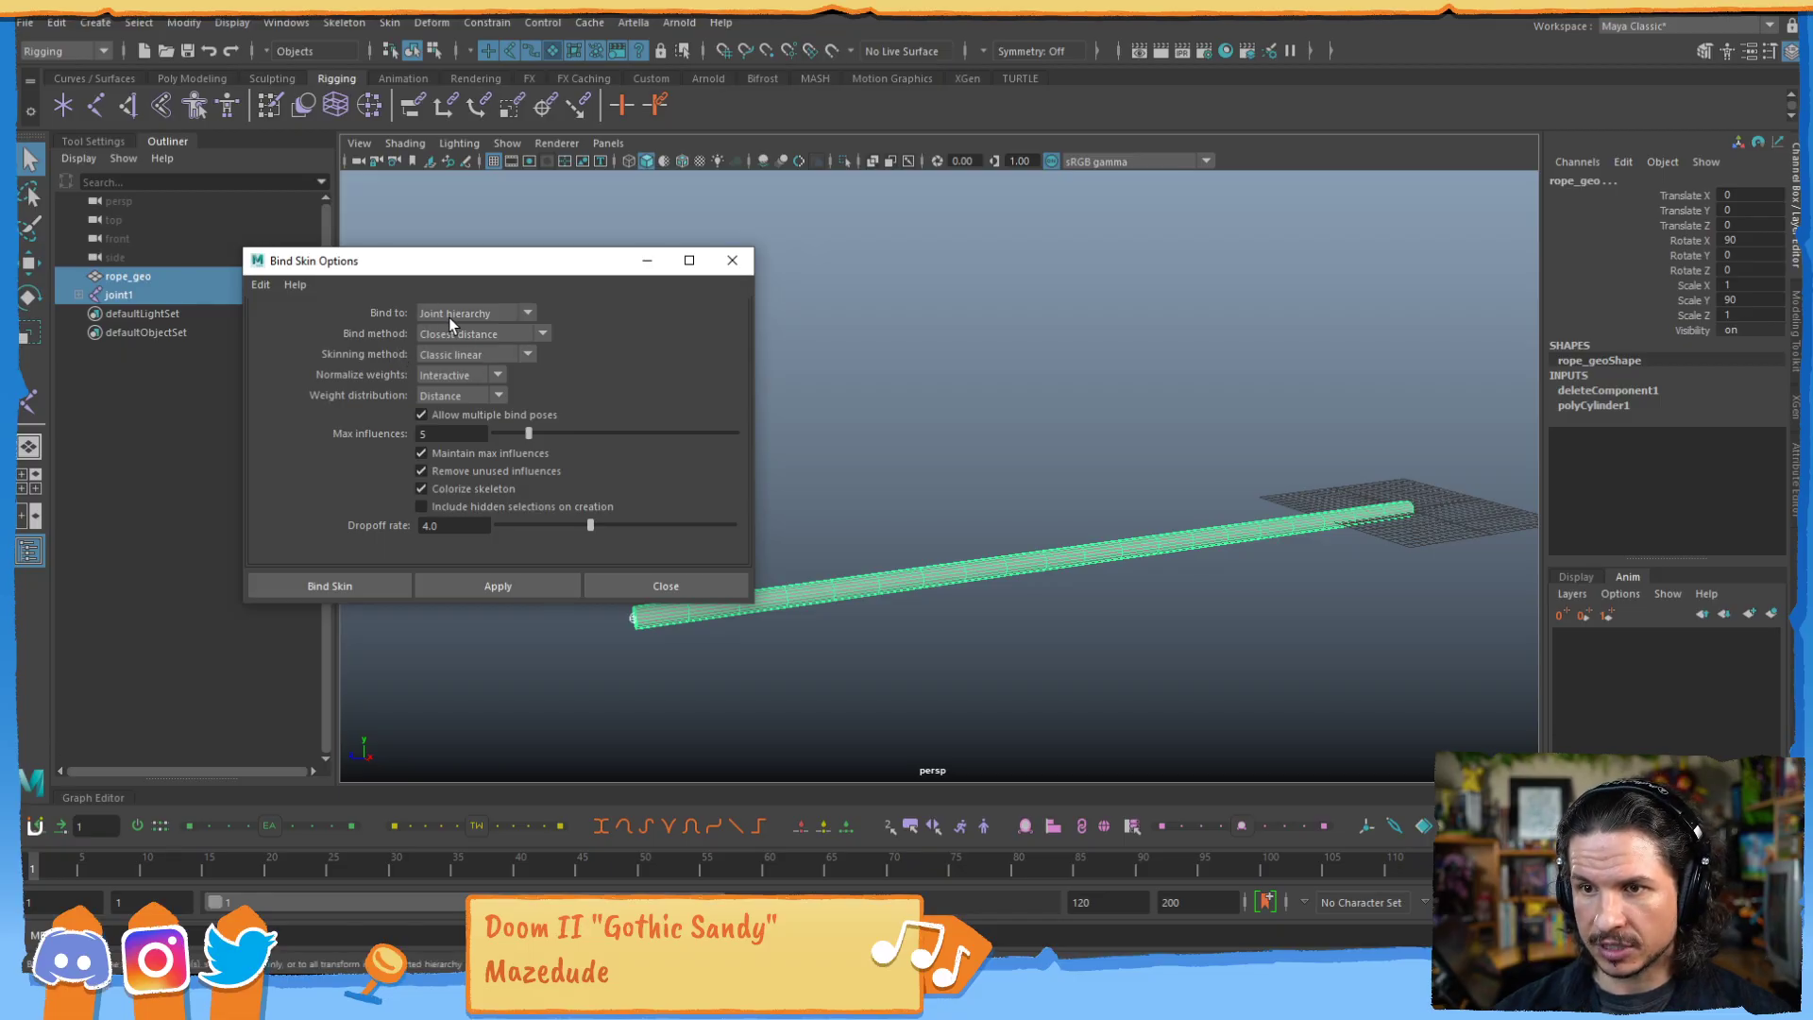
click(501, 336)
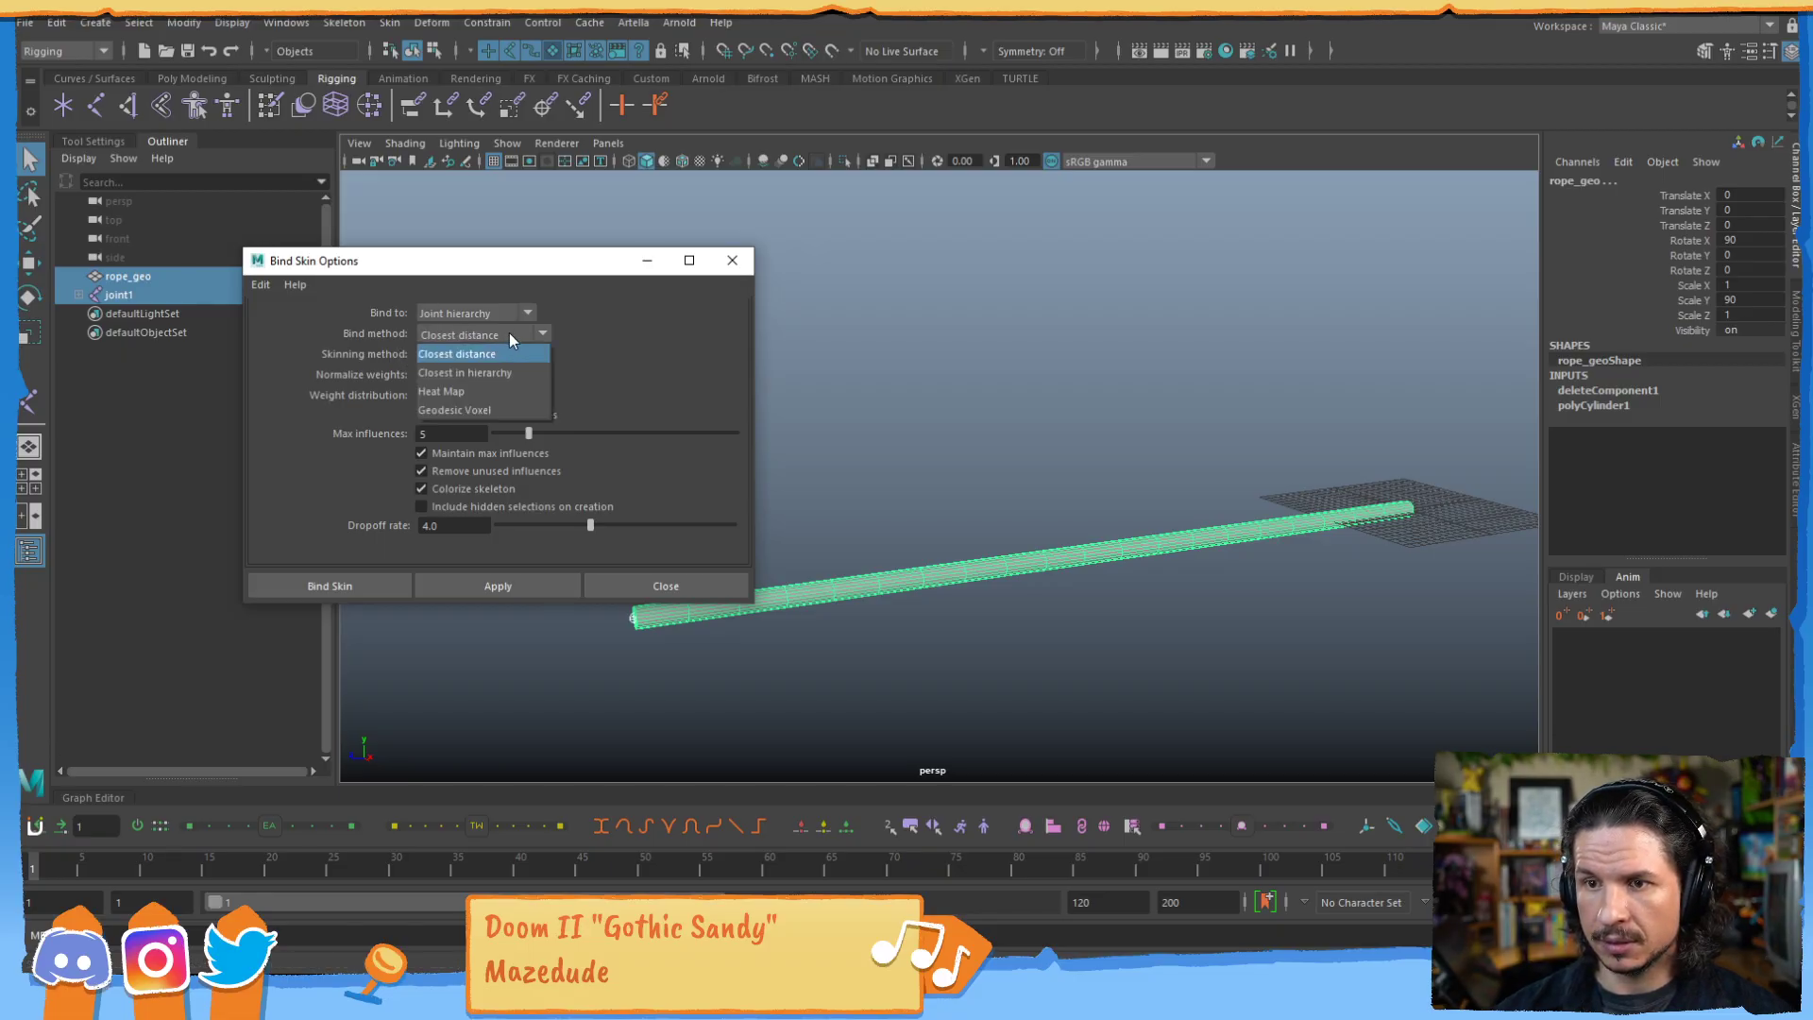
click(510, 334)
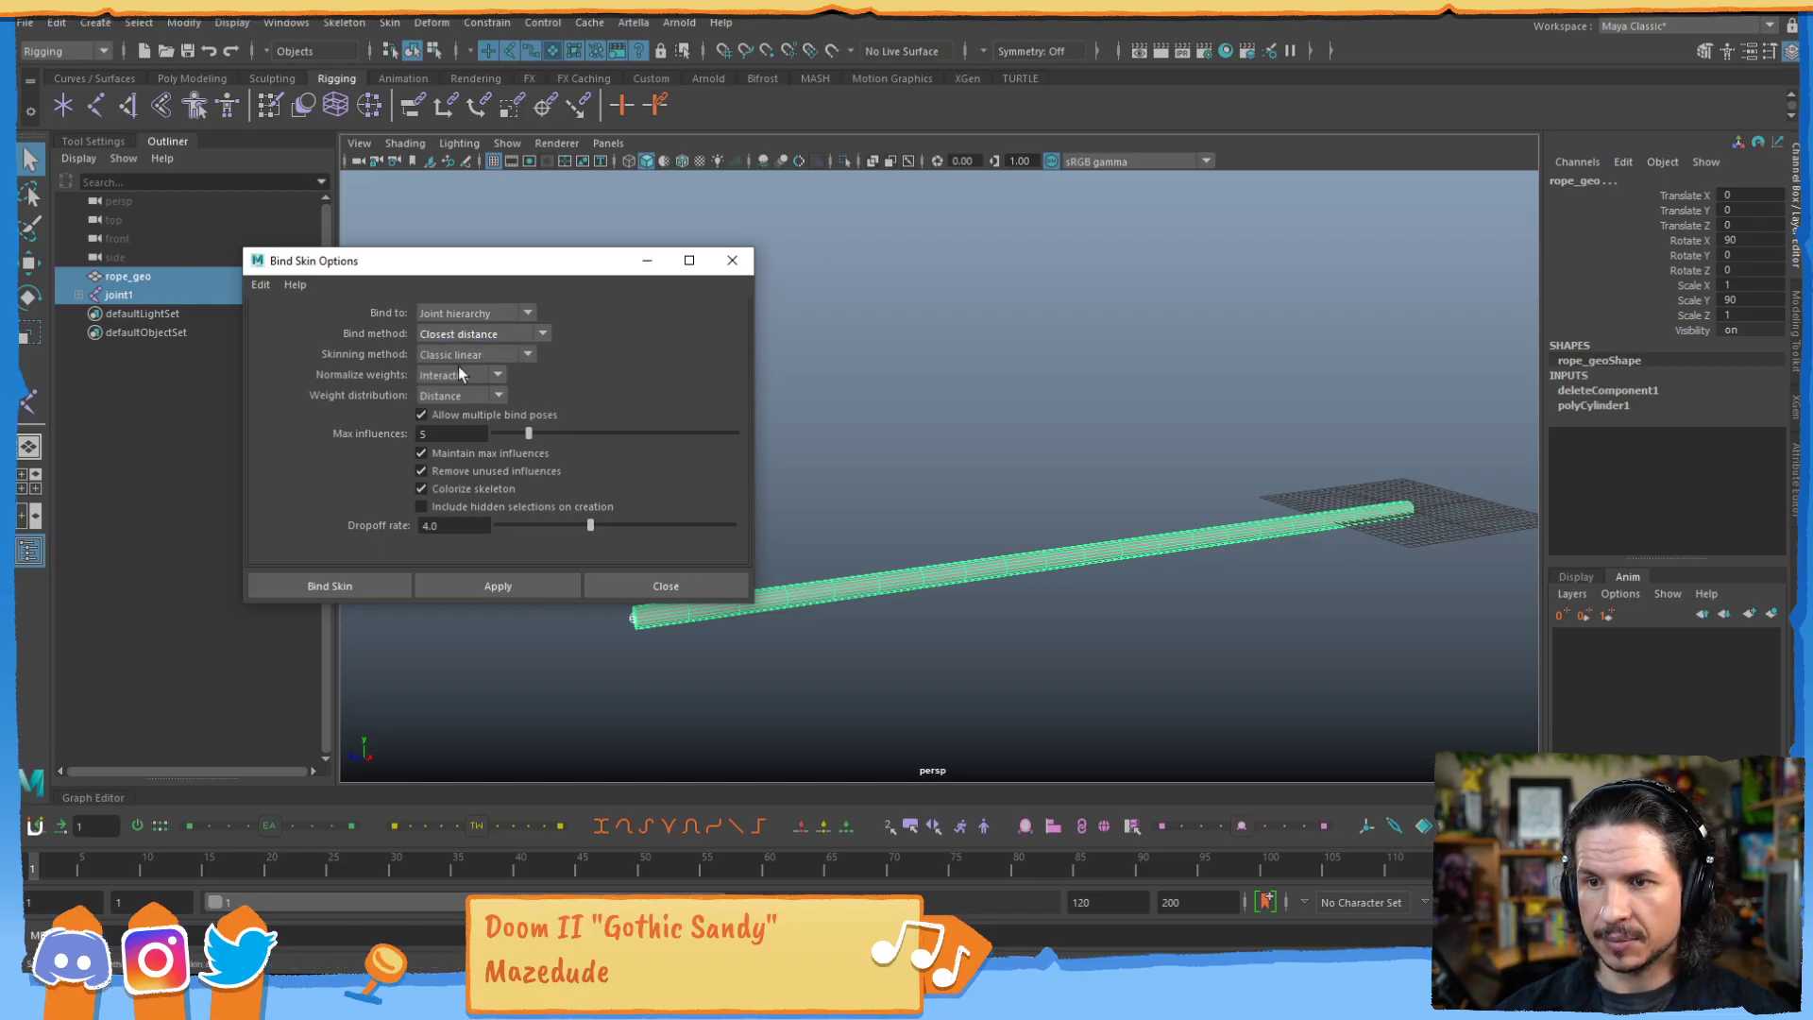
click(326, 586)
Curl the skinned rope by rotating its first joints in turn, joint2 about 47° and joint3 about 33° in Z.
key(e)
drag(592, 550, 578, 587)
click(854, 518)
click(802, 500)
drag(802, 501, 732, 427)
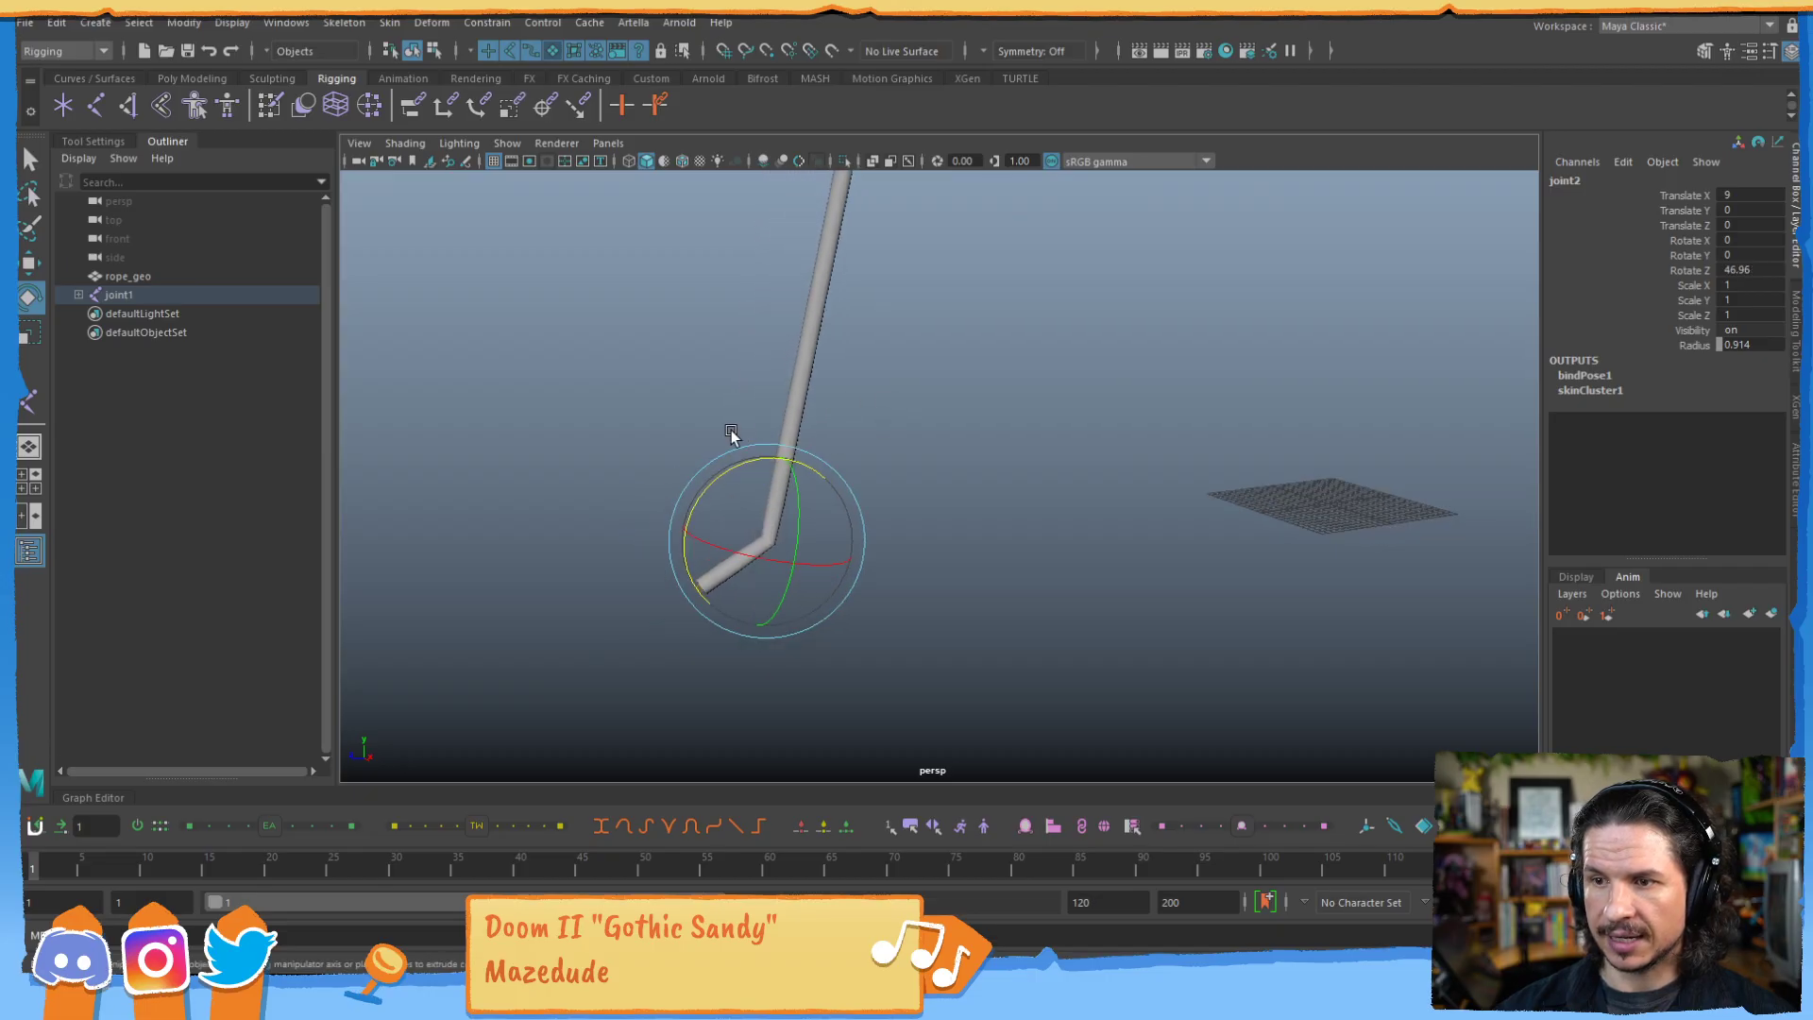
key(Down)
drag(717, 412, 674, 374)
key(Down)
click(586, 383)
mouse_move(657, 257)
mouse_down()
mouse_move(669, 342)
mouse_move(686, 267)
mouse_up()
click(774, 392)
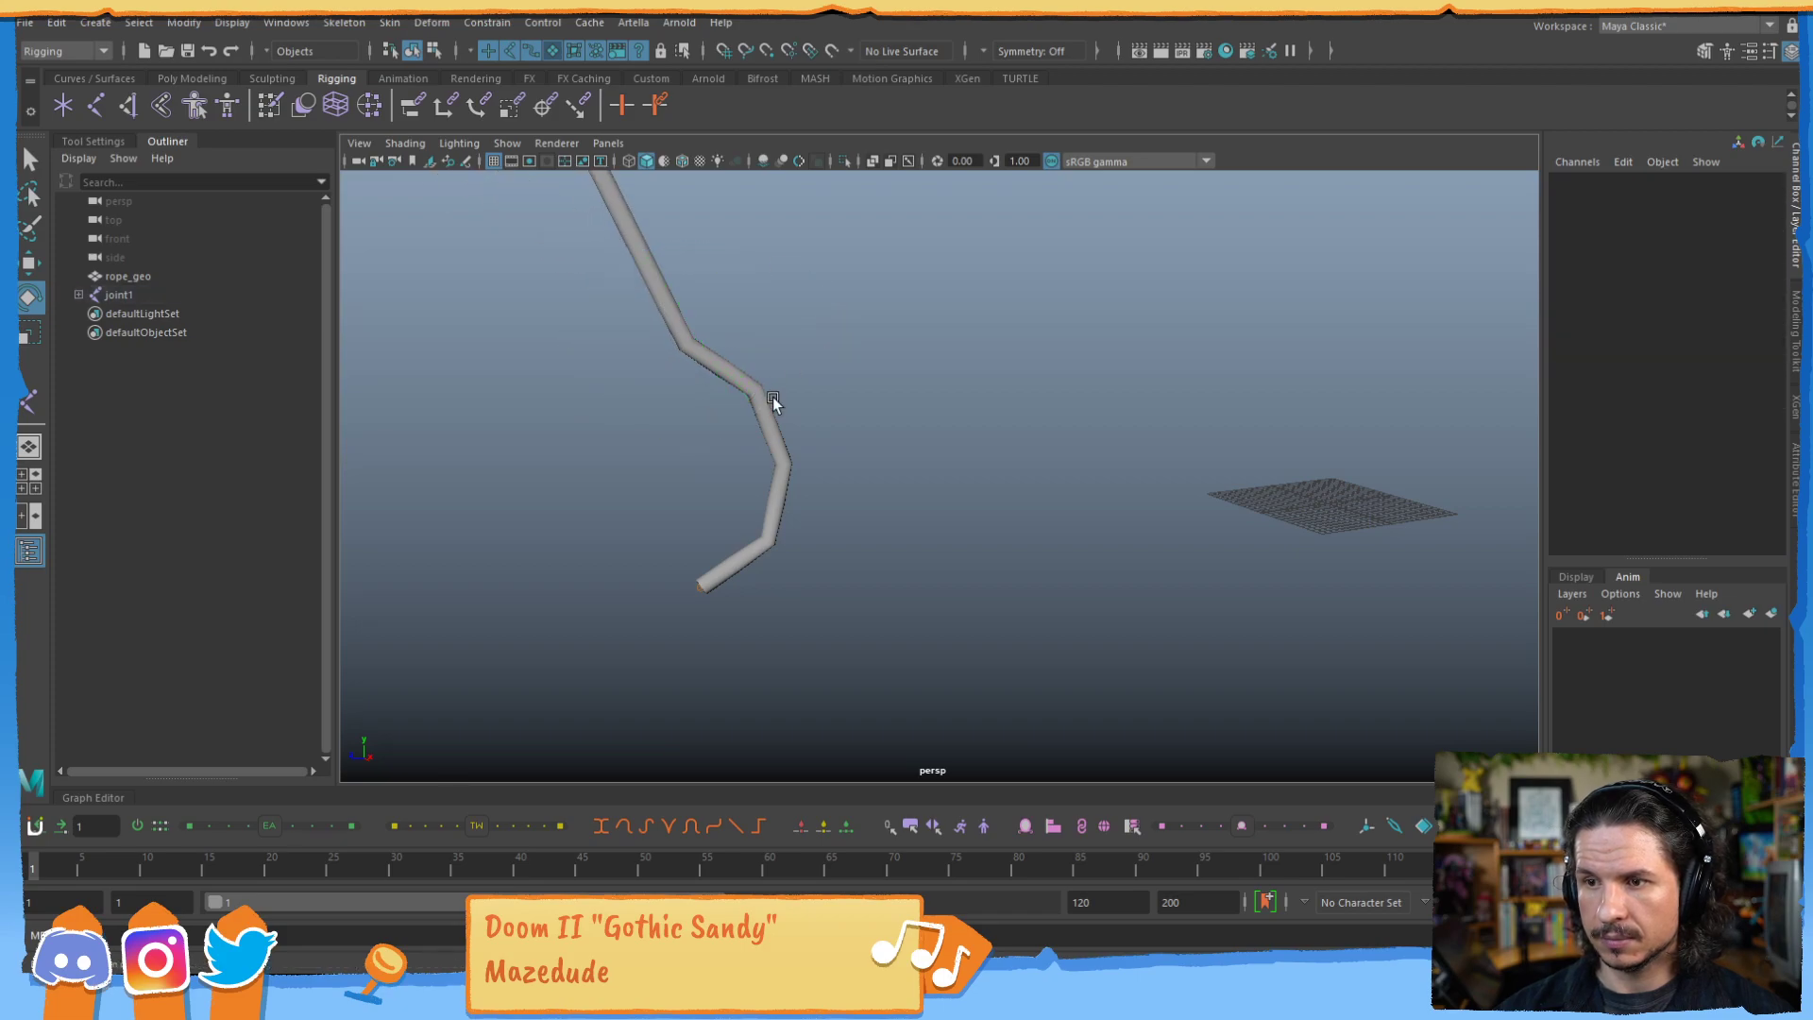
Examine the bent rope's deformation around the joints in wireframe.
click(772, 418)
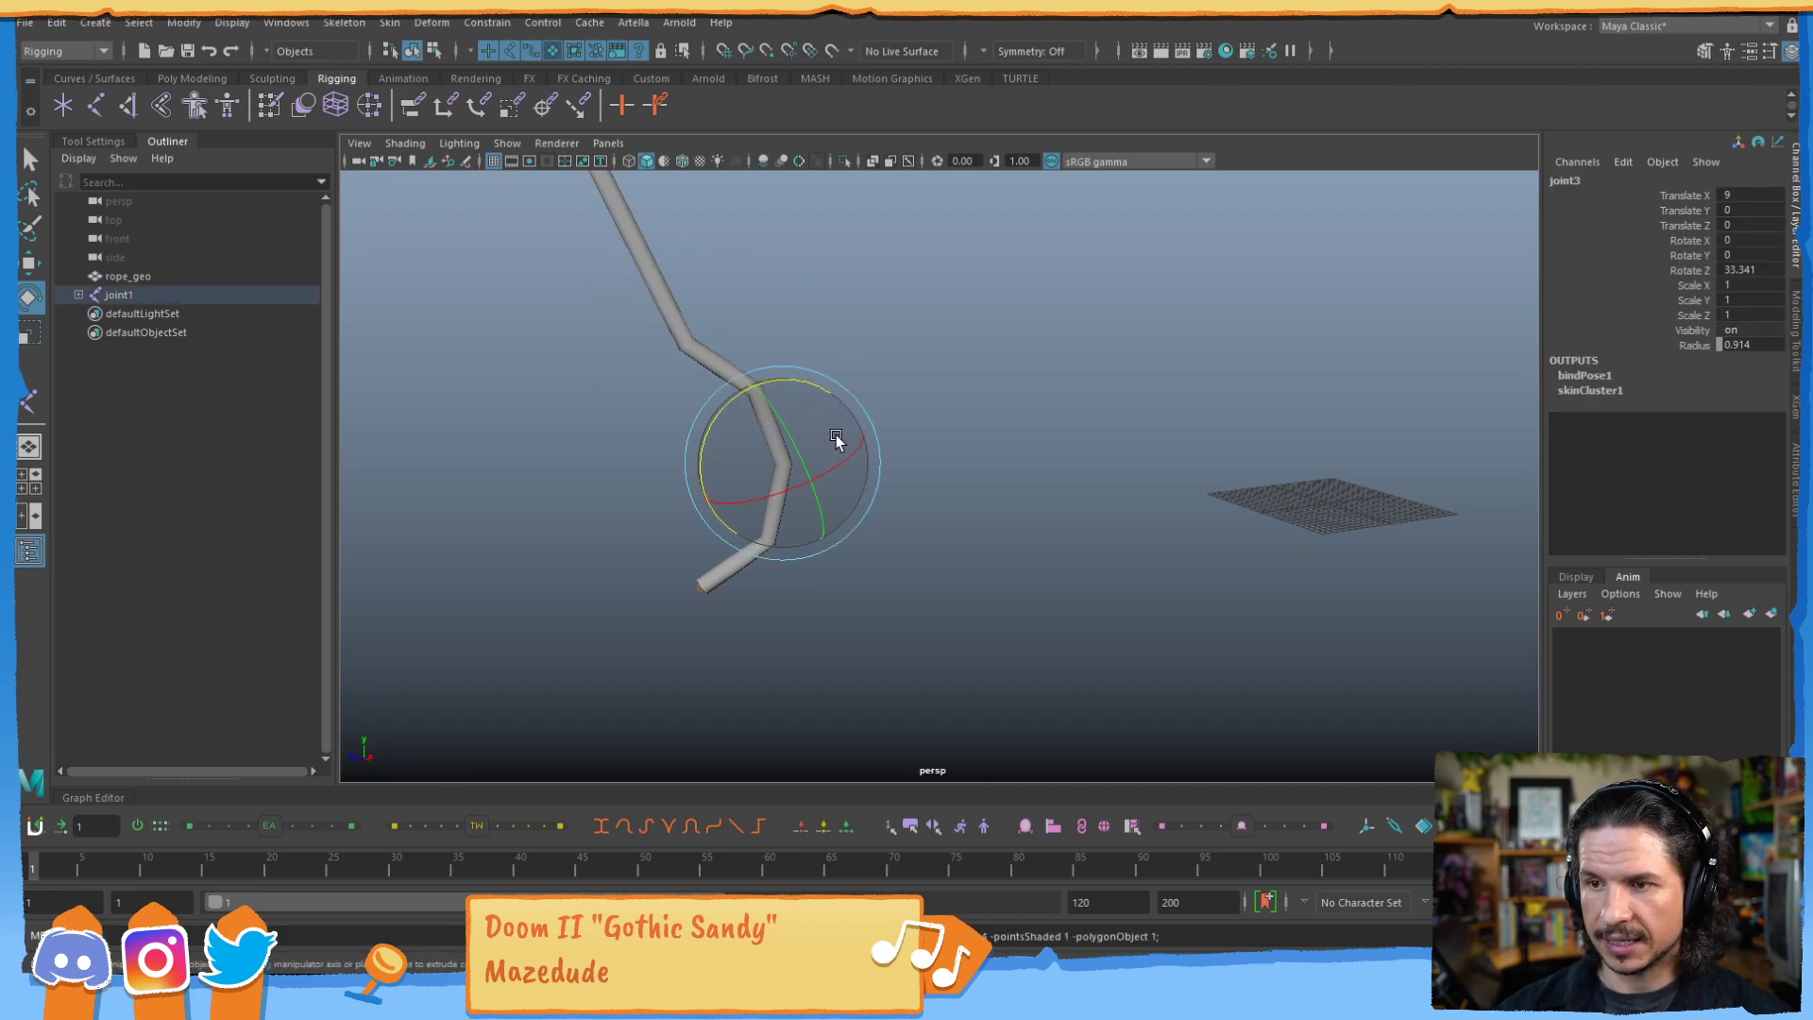
click(967, 402)
scroll(830, 450, up, 3)
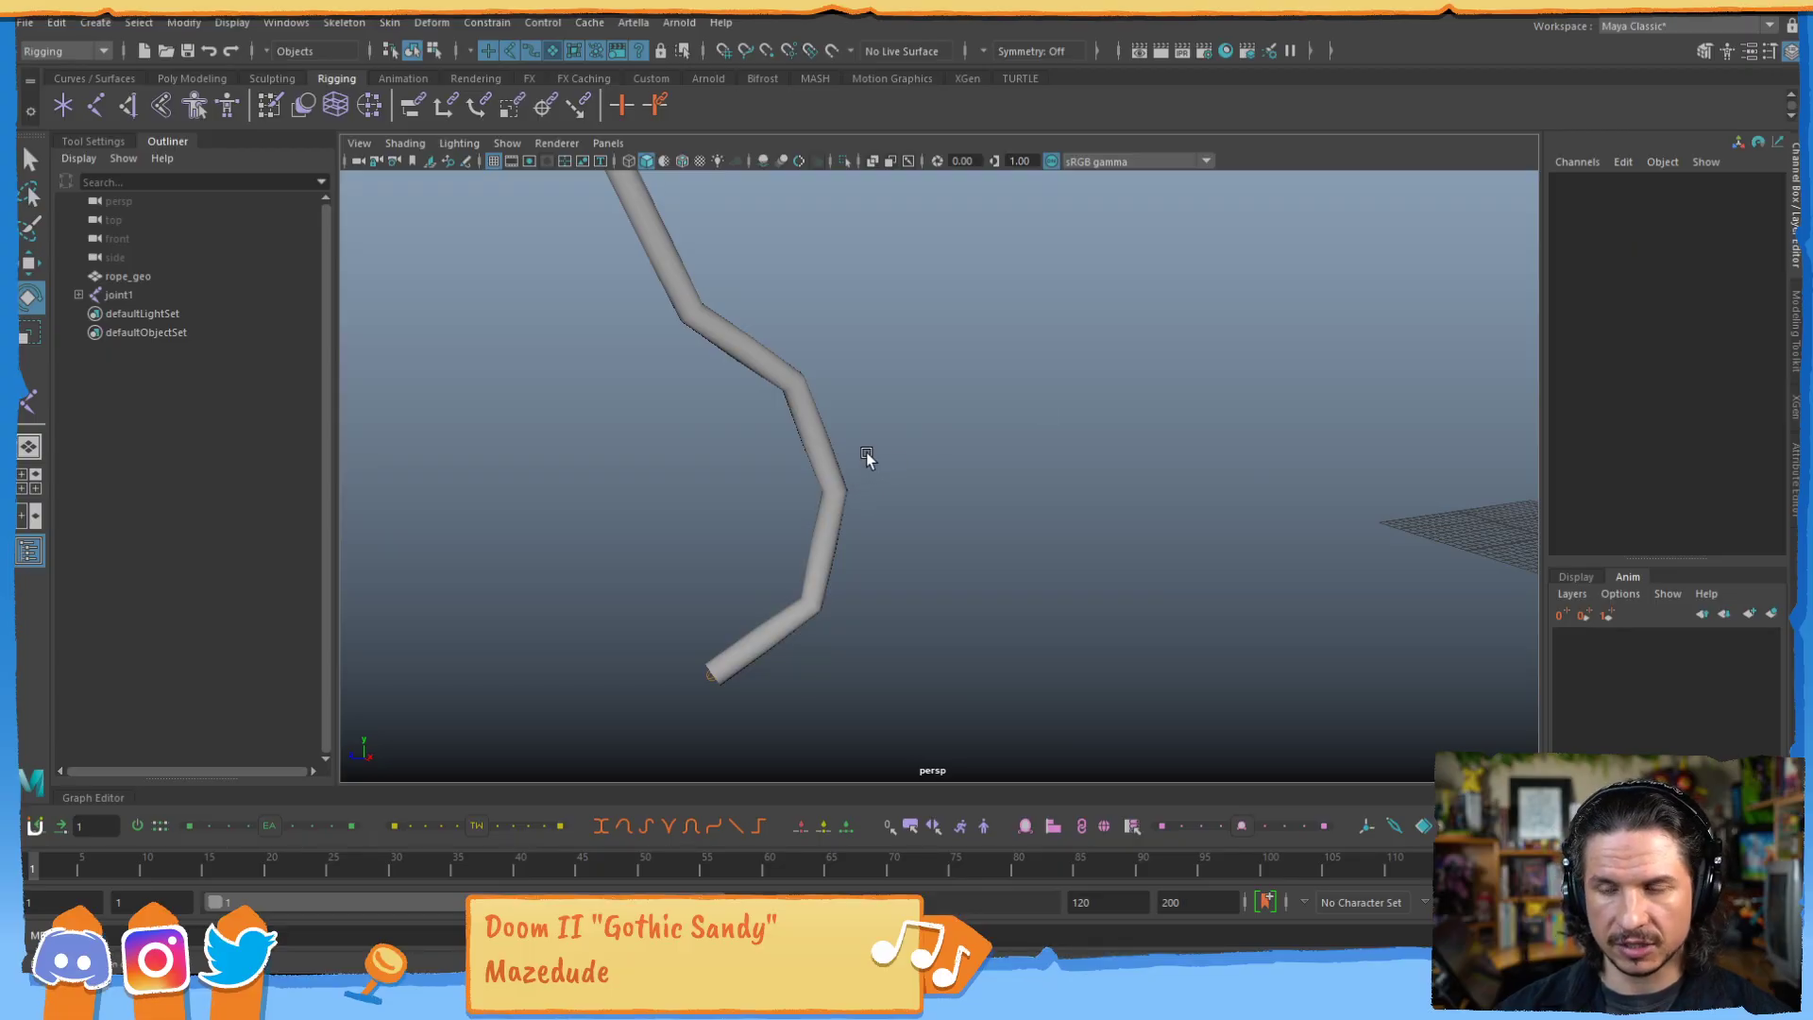
key(4)
alt+middle_drag(795, 461, 861, 495)
alt+right_drag(862, 495, 1015, 453)
mouse_move(897, 552)
alt+middle_down()
mouse_move(841, 444)
mouse_move(915, 477)
mouse_move(827, 434)
alt+middle_up()
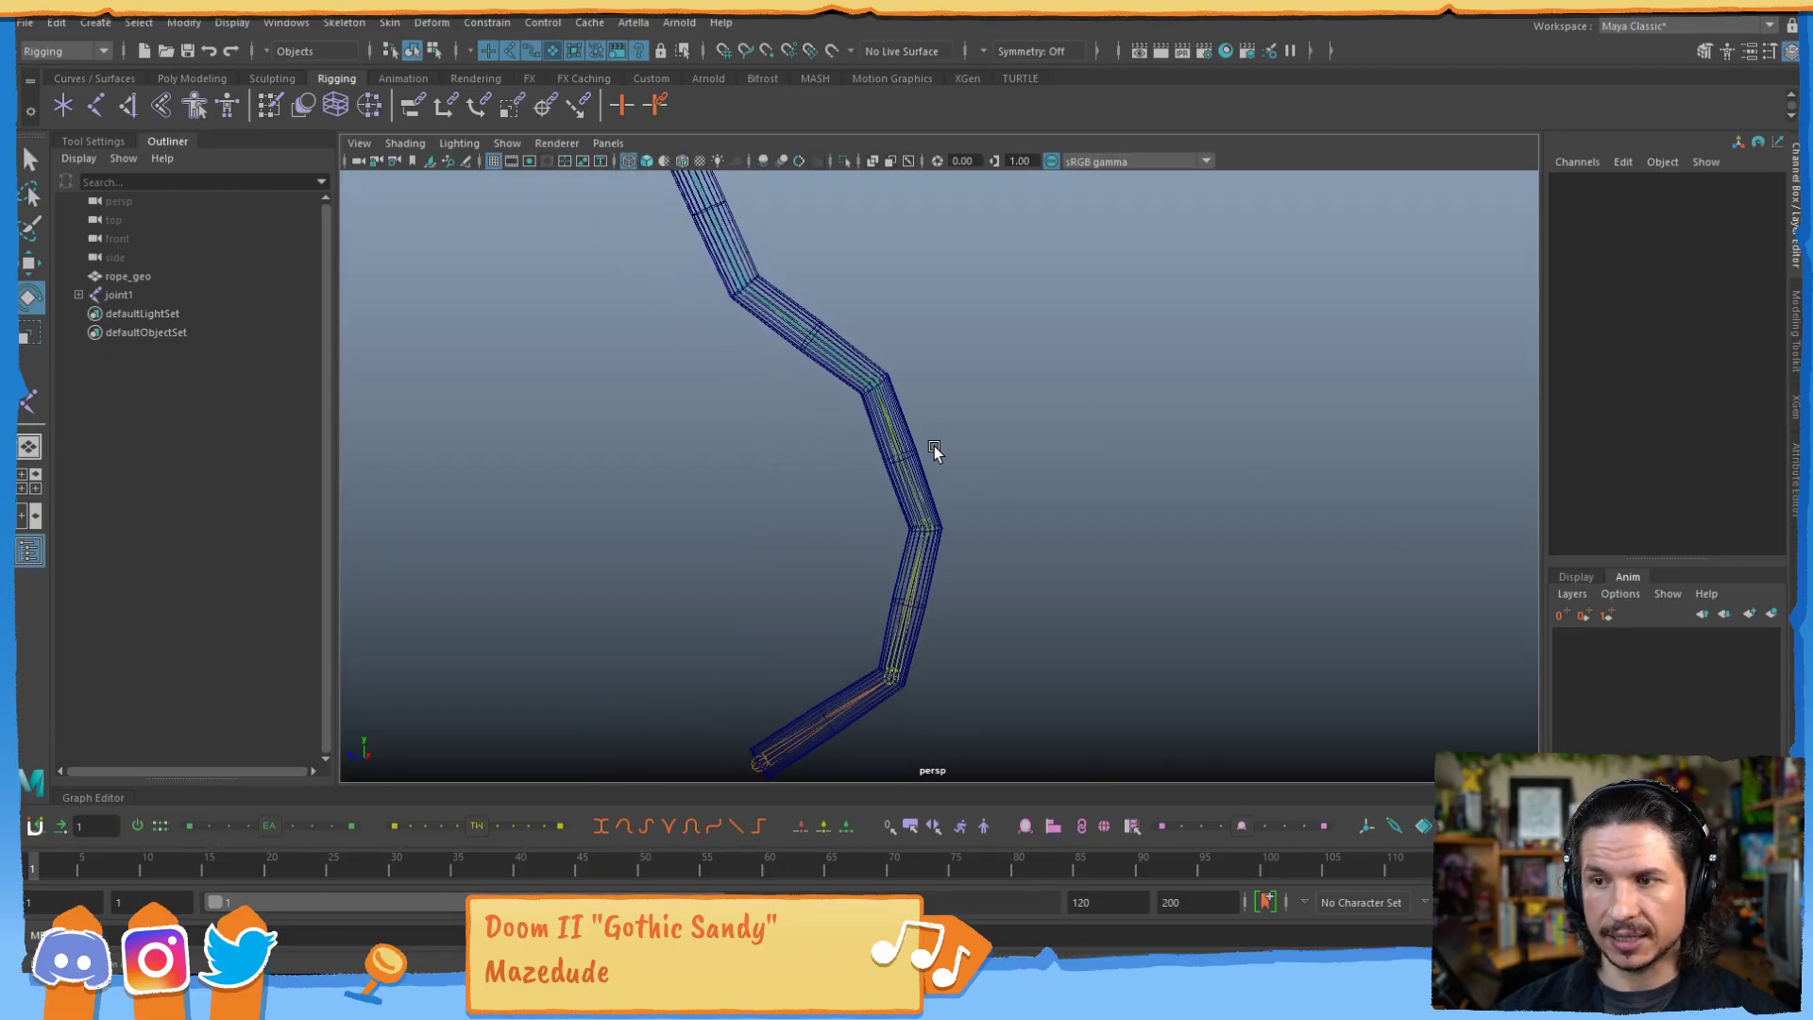
click(898, 471)
alt+right_drag(898, 470, 798, 446)
alt+middle_drag(973, 478, 884, 417)
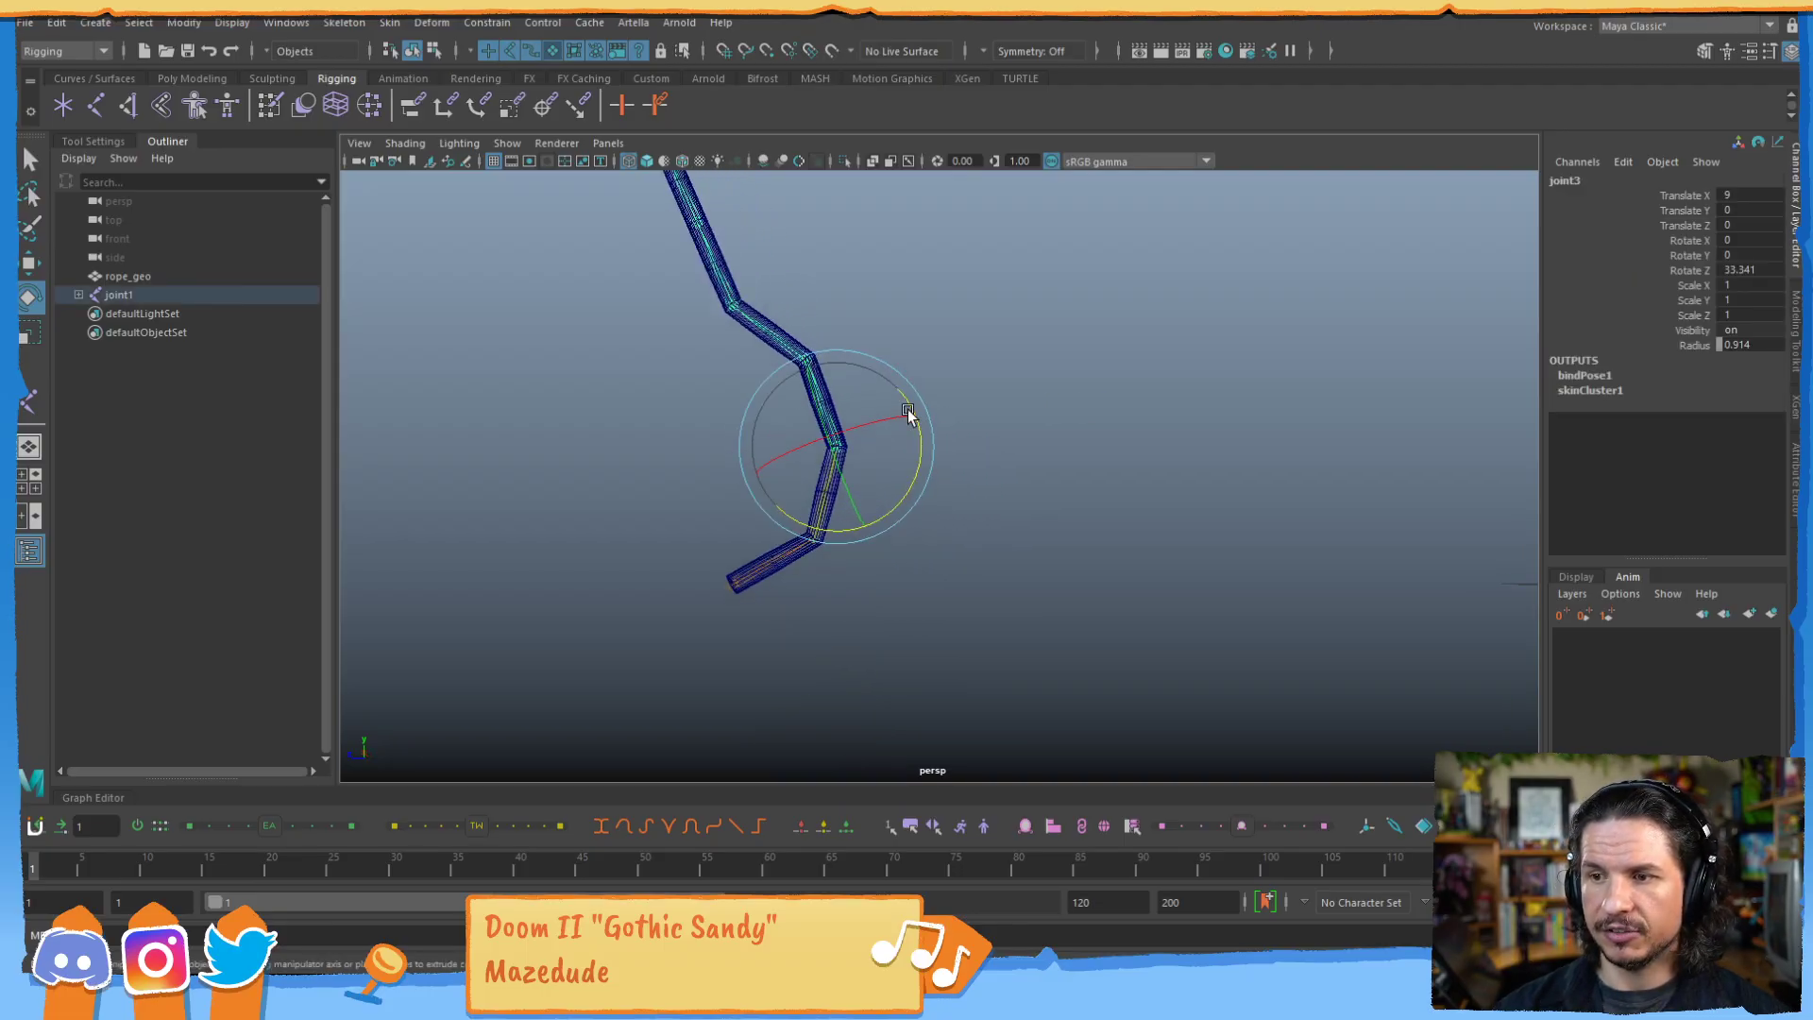
alt+right_drag(884, 416, 803, 453)
alt+middle_drag(731, 461, 802, 487)
alt+drag(803, 488, 798, 508)
Show rope_geo shaded with smooth mesh preview and examine its bends.
key(3)
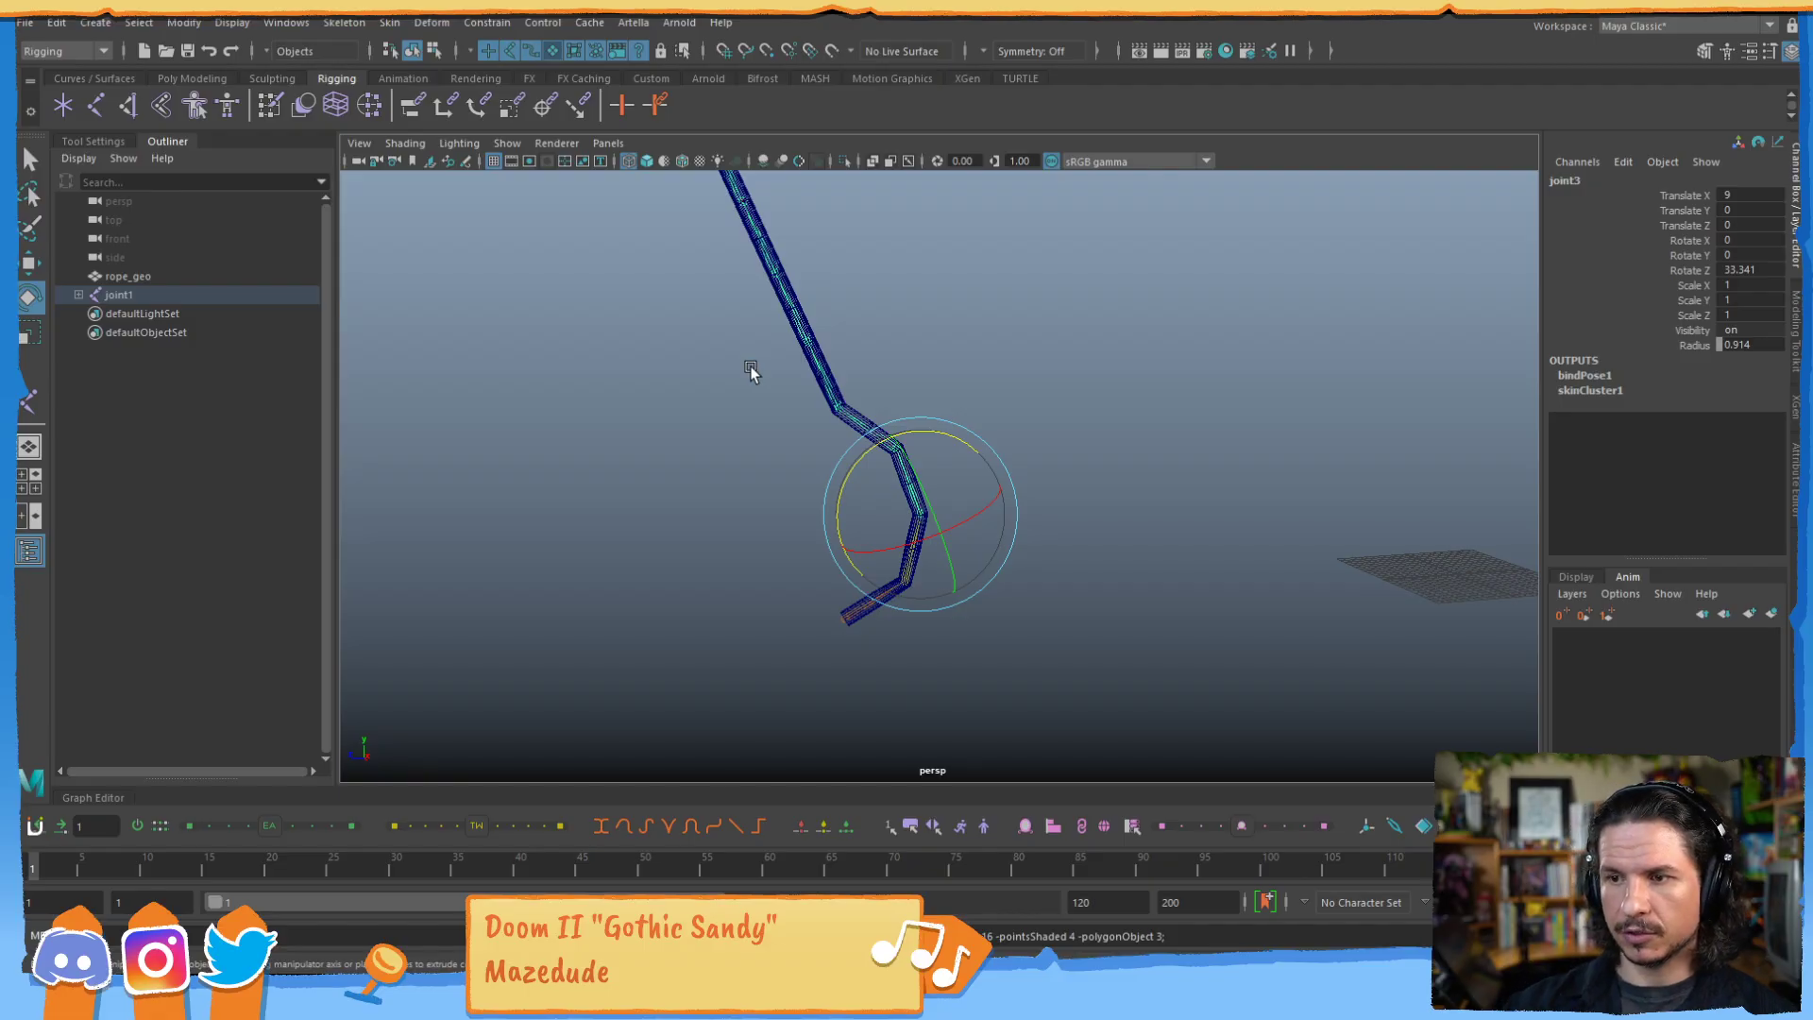
click(991, 447)
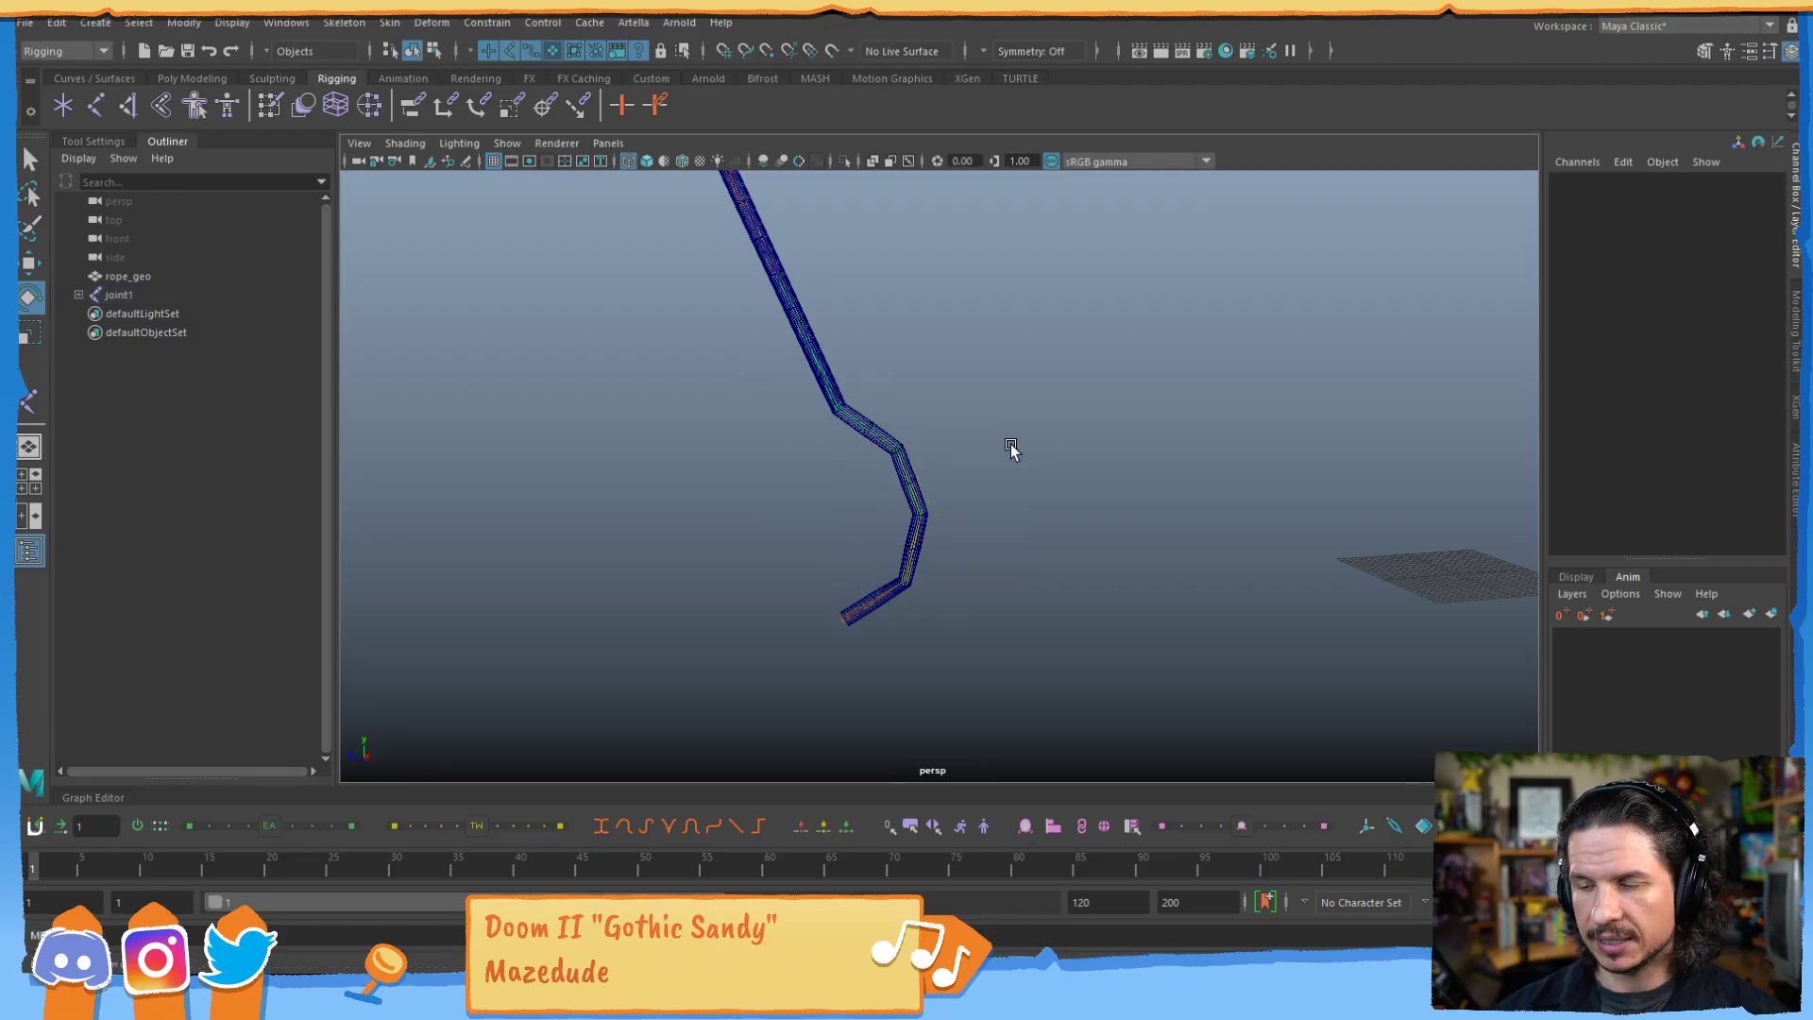
click(898, 493)
key(5)
key(3)
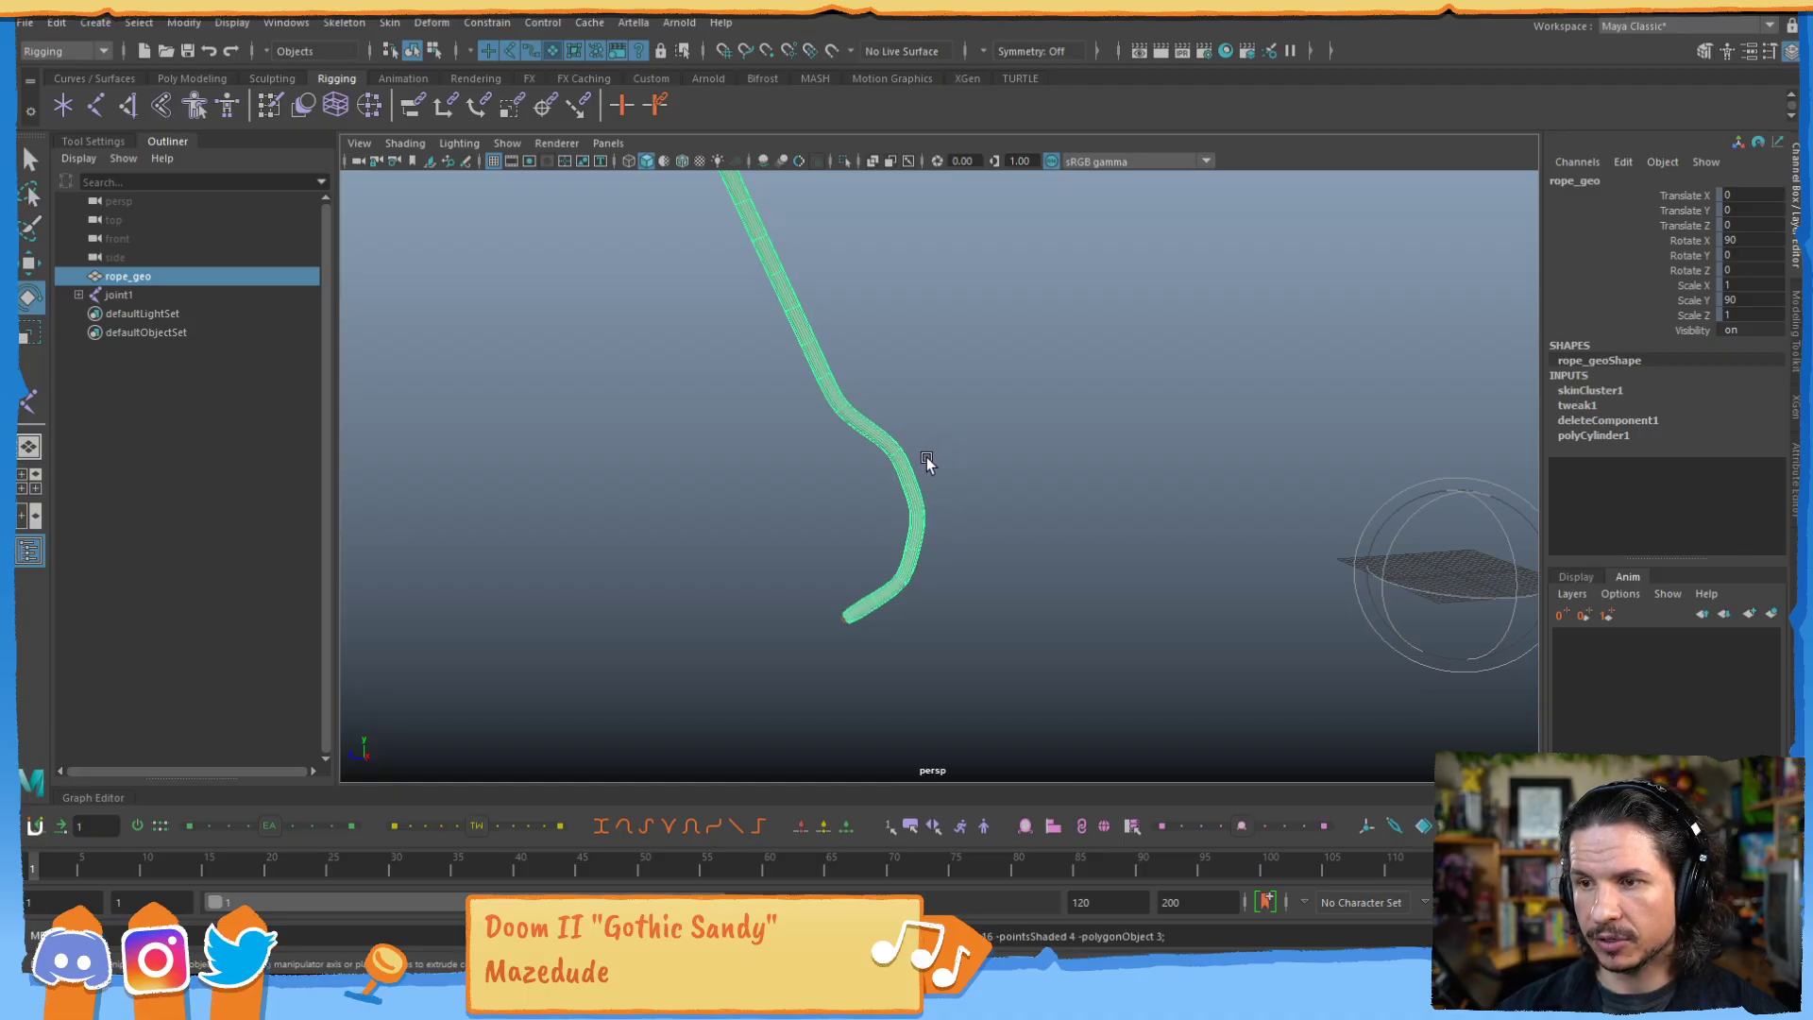
alt+drag(928, 455, 960, 444)
click(978, 439)
alt+right_drag(1035, 421, 840, 447)
alt+middle_drag(840, 446, 865, 508)
alt+right_drag(865, 508, 891, 514)
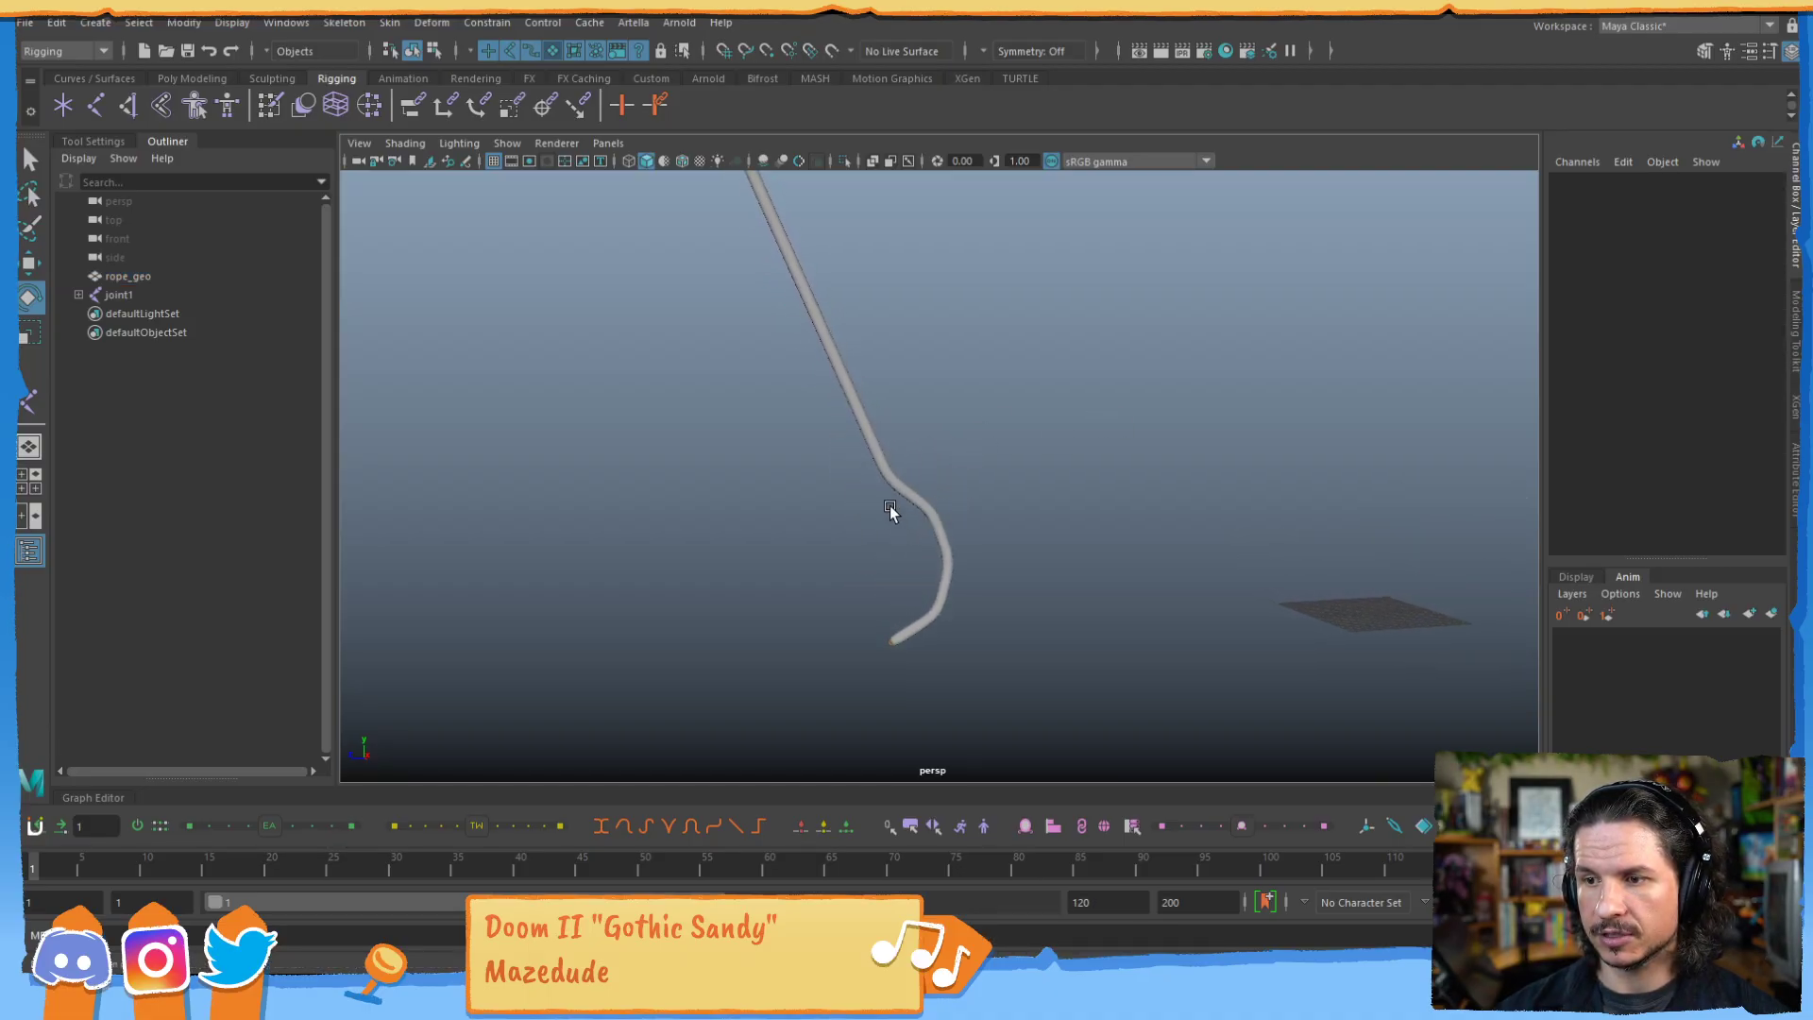
alt+middle_drag(892, 514, 927, 455)
alt+right_drag(927, 456, 1003, 488)
Undo the joint rotations until the skinned rope is straight again.
key(ctrl+z)
key(ctrl+z)
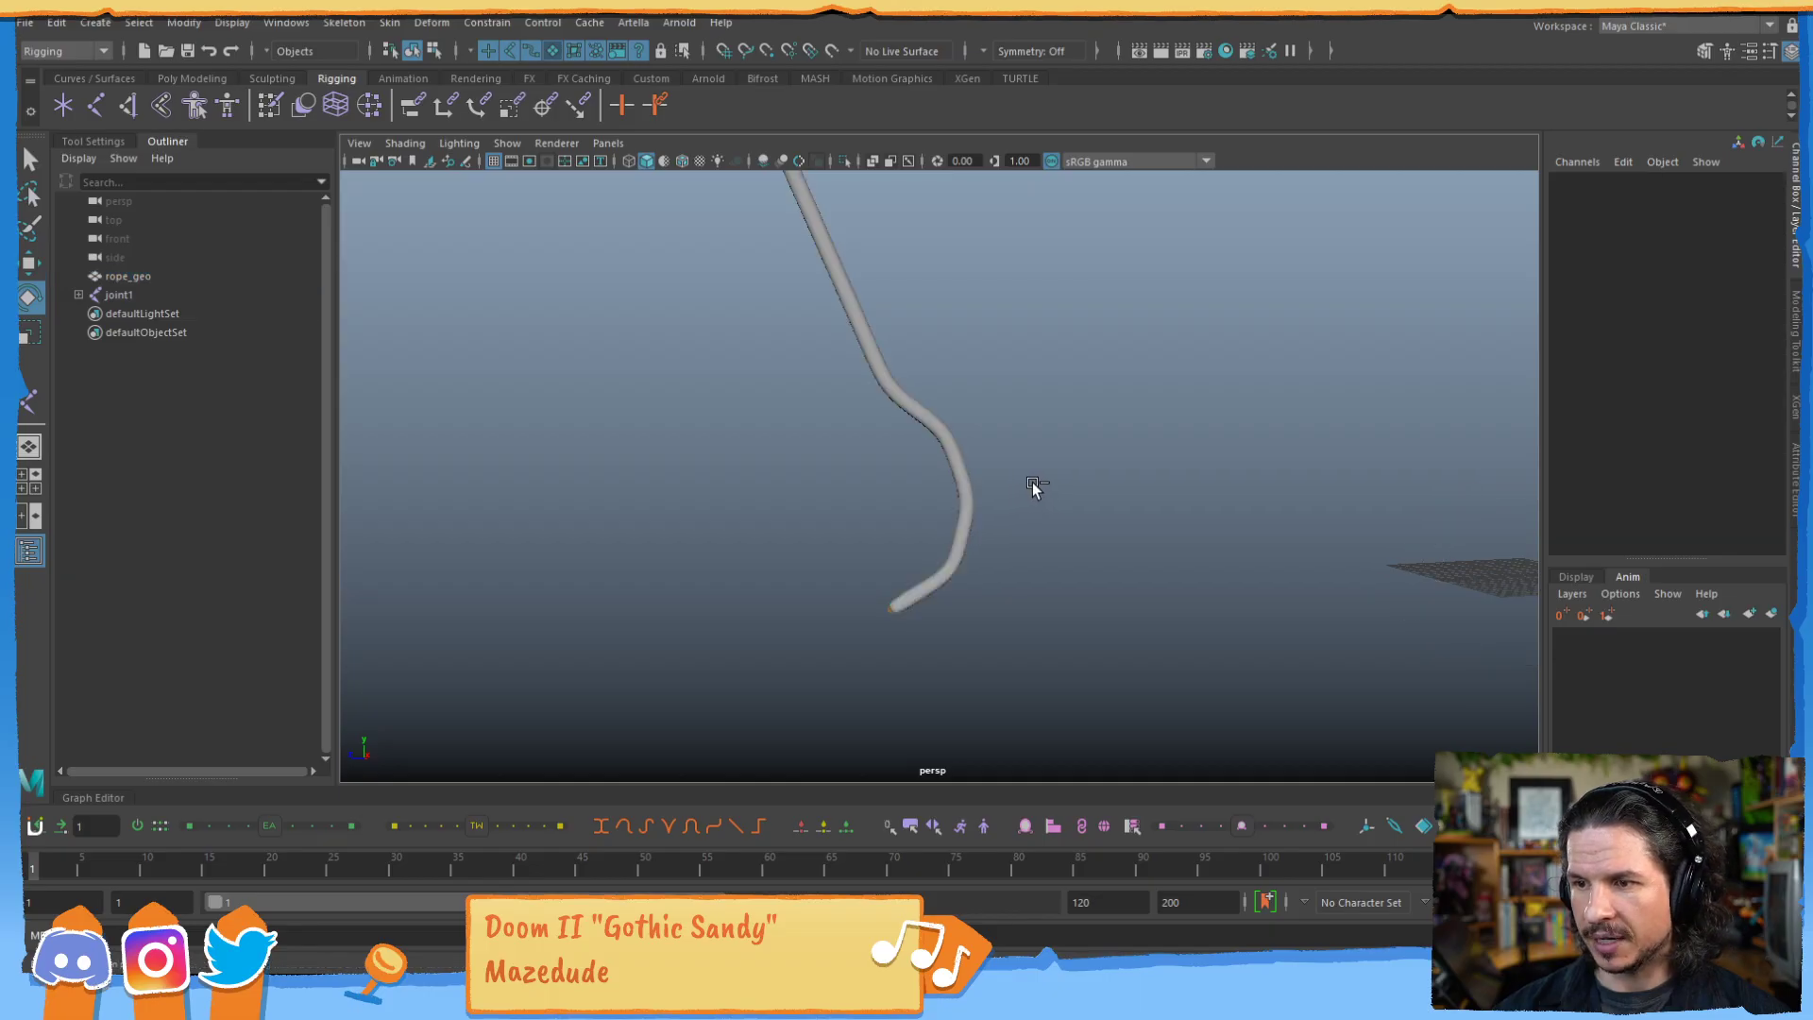
click(1035, 485)
click(976, 506)
click(944, 535)
click(963, 514)
click(984, 498)
key(ctrl+z)
key(ctrl+z)
key(ctrl+z)
key(ctrl+z)
key(ctrl+z)
key(ctrl+z)
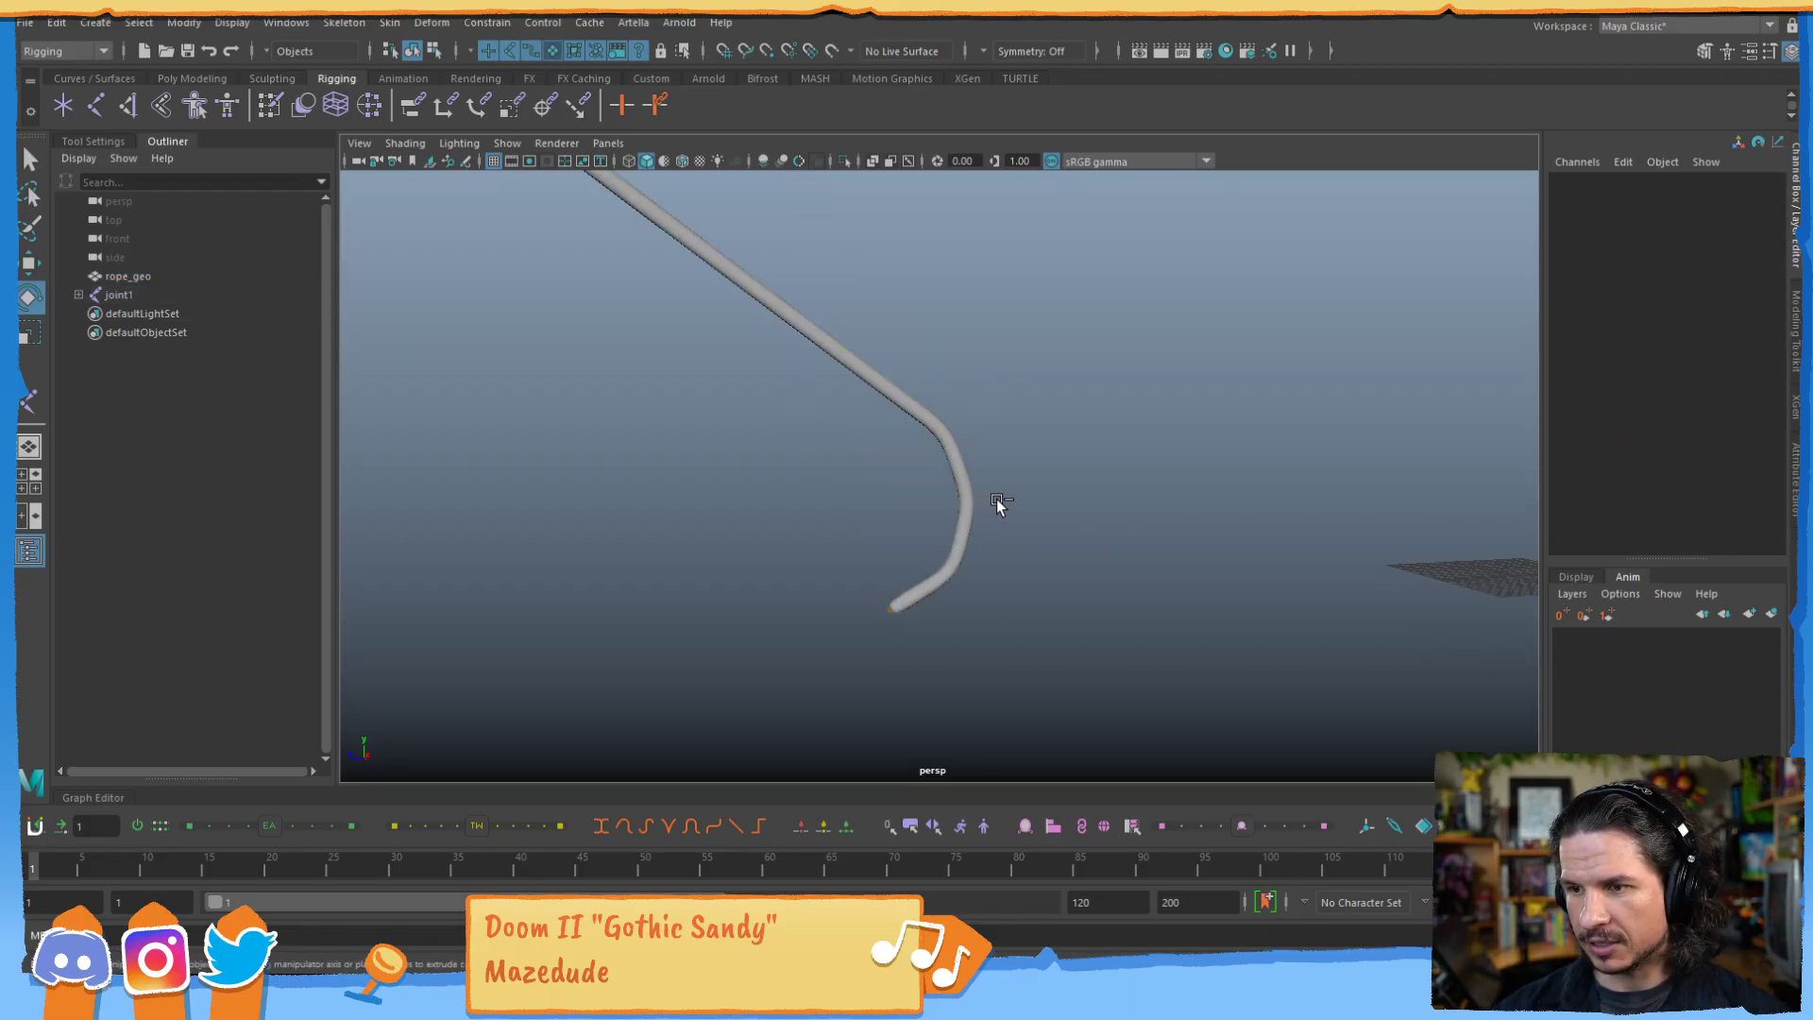
key(ctrl+z)
key(ctrl+z)
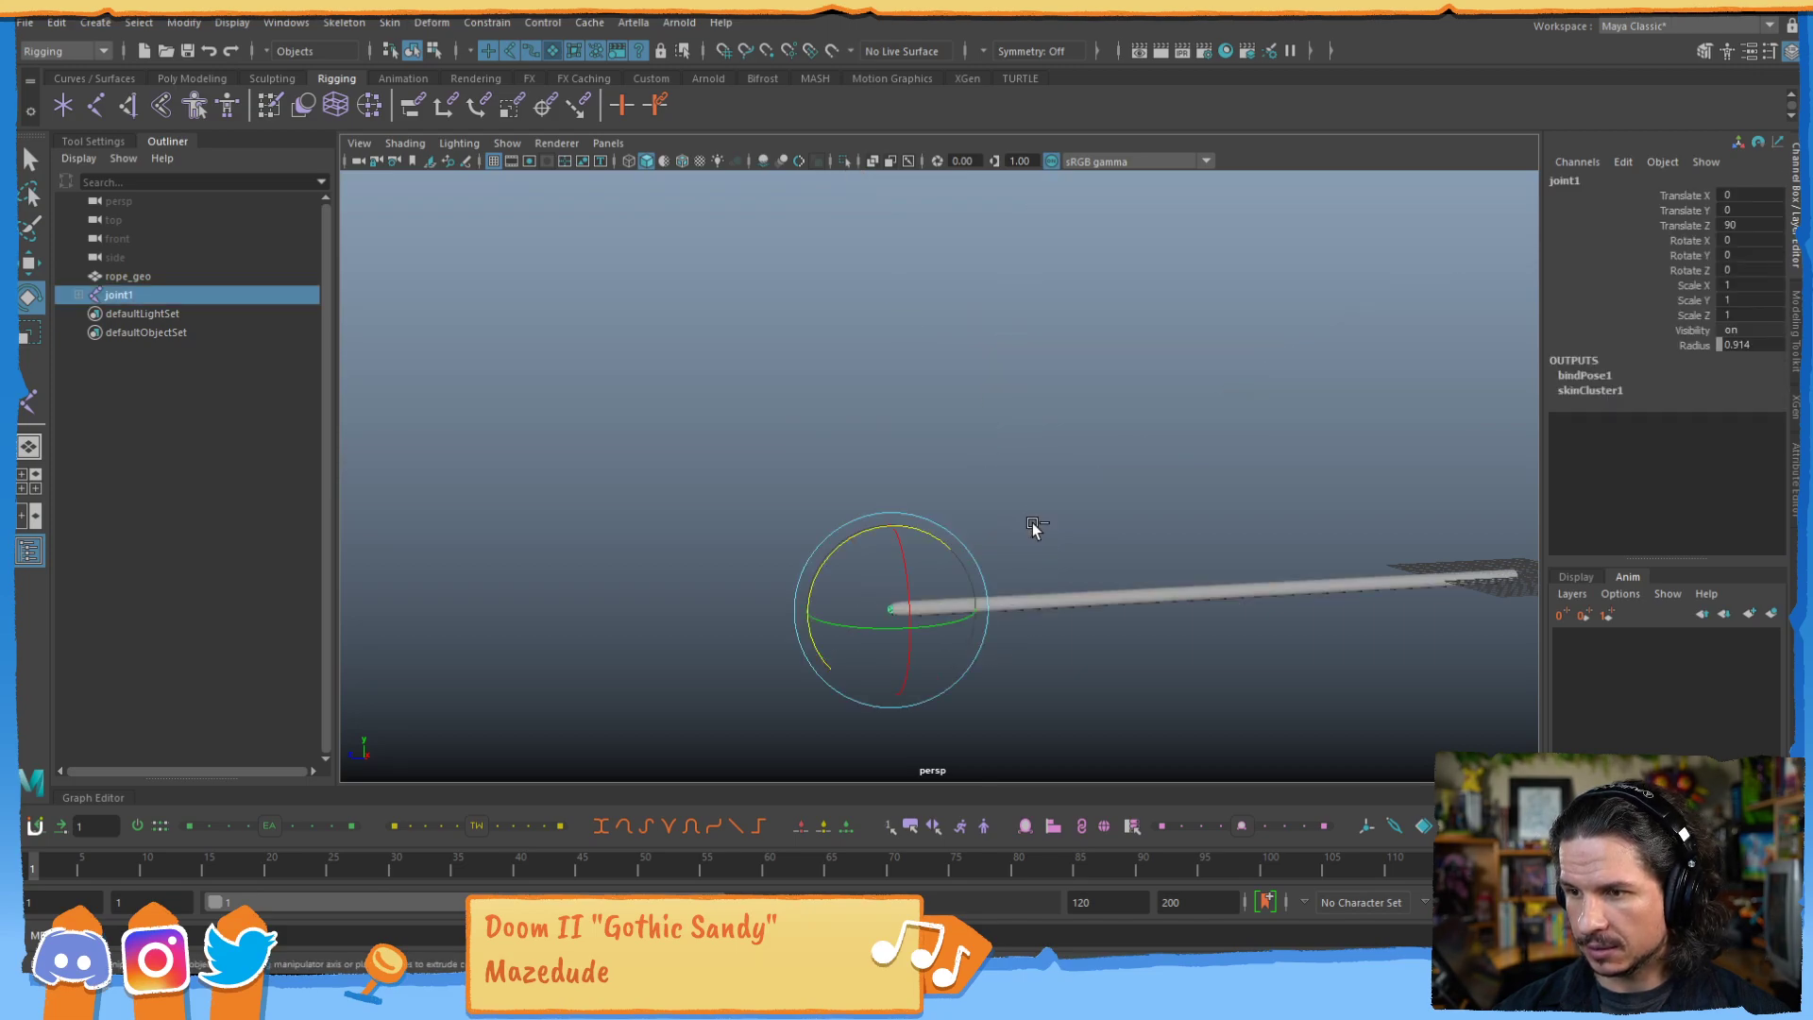
Toggle the rope's smooth mesh preview and try to enter edge selection, returning to object mode.
click(1029, 601)
alt+middle_drag(1003, 569, 952, 522)
alt+right_drag(952, 522, 1076, 526)
key(1)
key(3)
mouse_move(755, 574)
right_down()
mouse_move(694, 534)
mouse_move(756, 525)
mouse_move(752, 559)
mouse_move(763, 490)
mouse_move(761, 557)
right_up()
key(F10)
key(F8)
right_drag(762, 468, 701, 468)
click(795, 564)
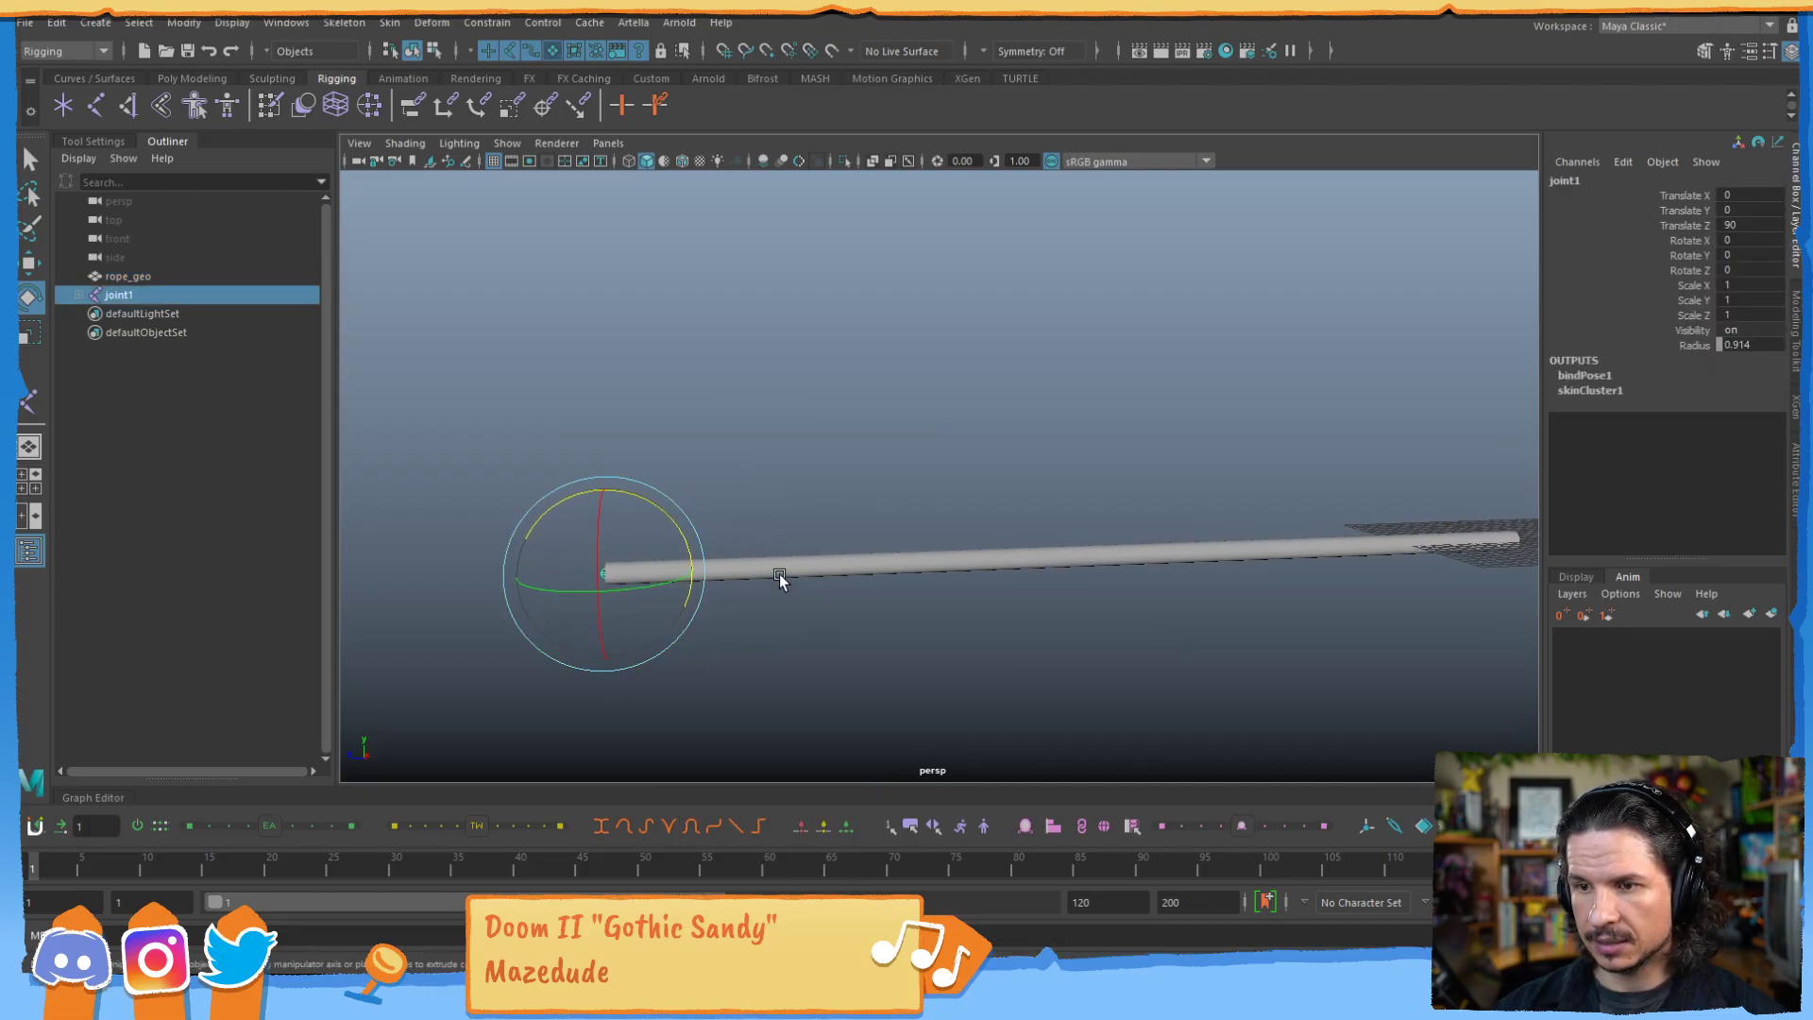
Select rope_geo and look through the viewport's object display filters, and undo the latest selection changes.
click(840, 567)
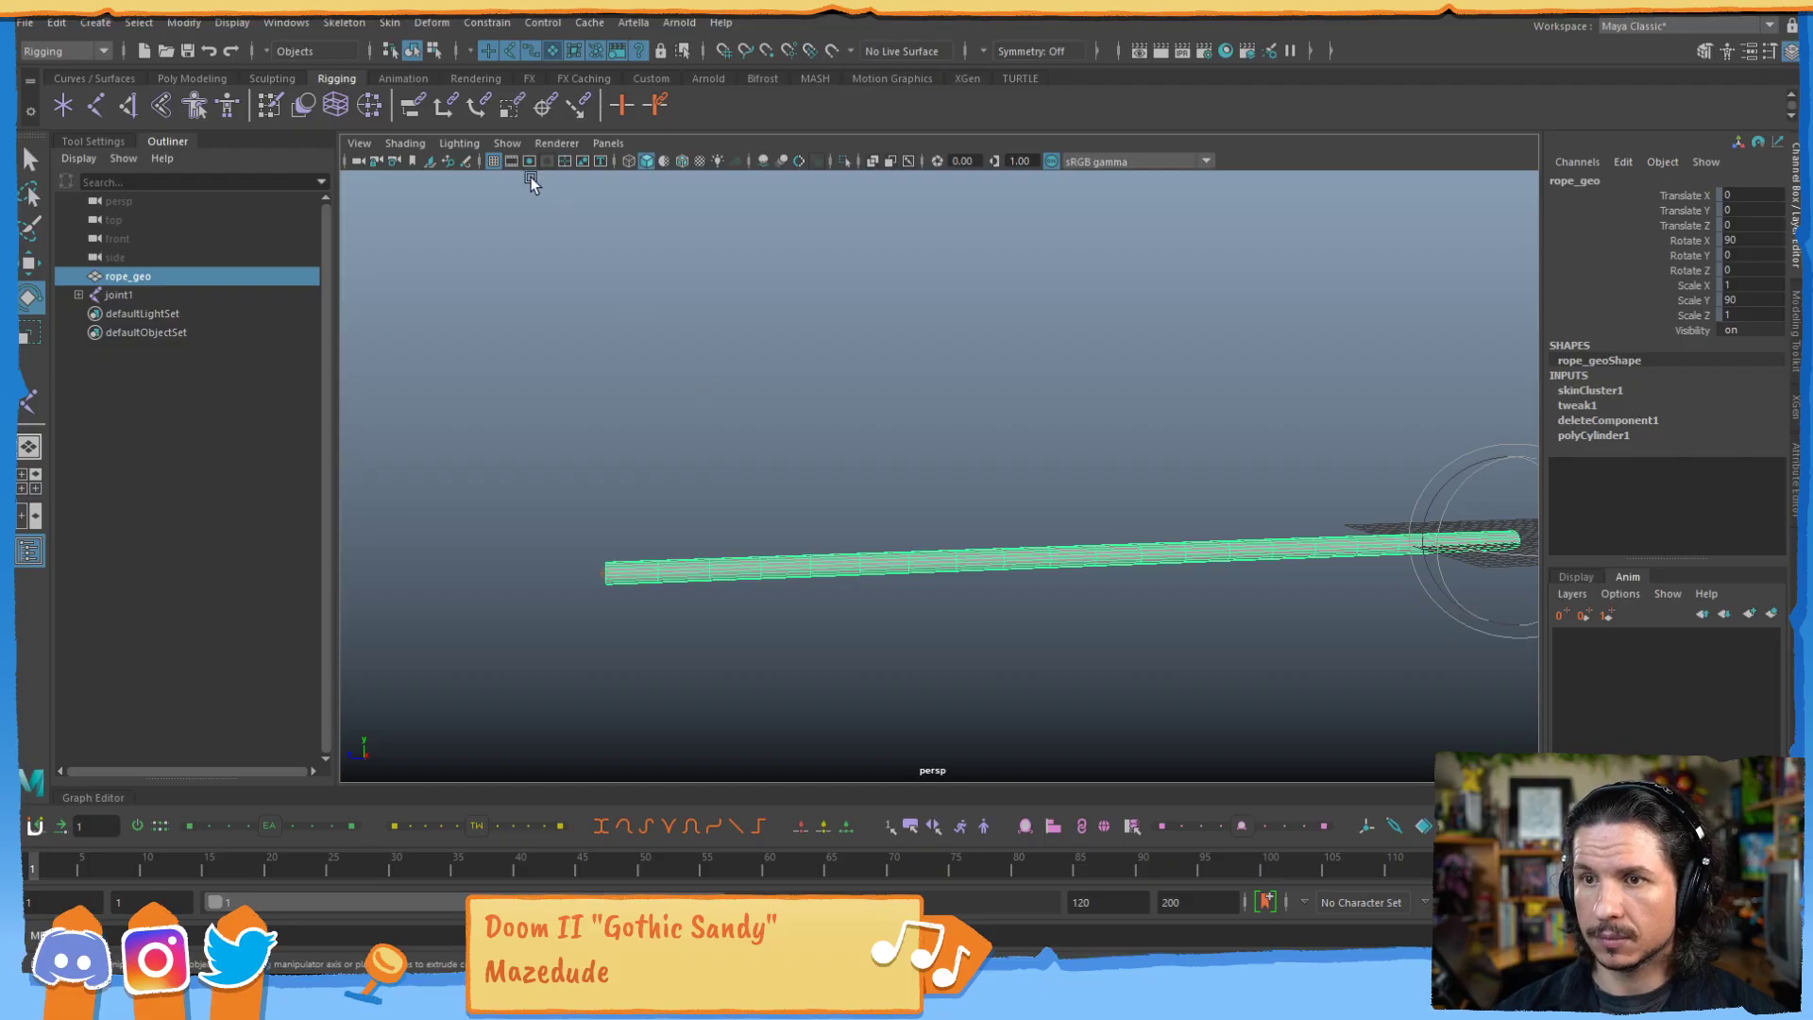
click(507, 143)
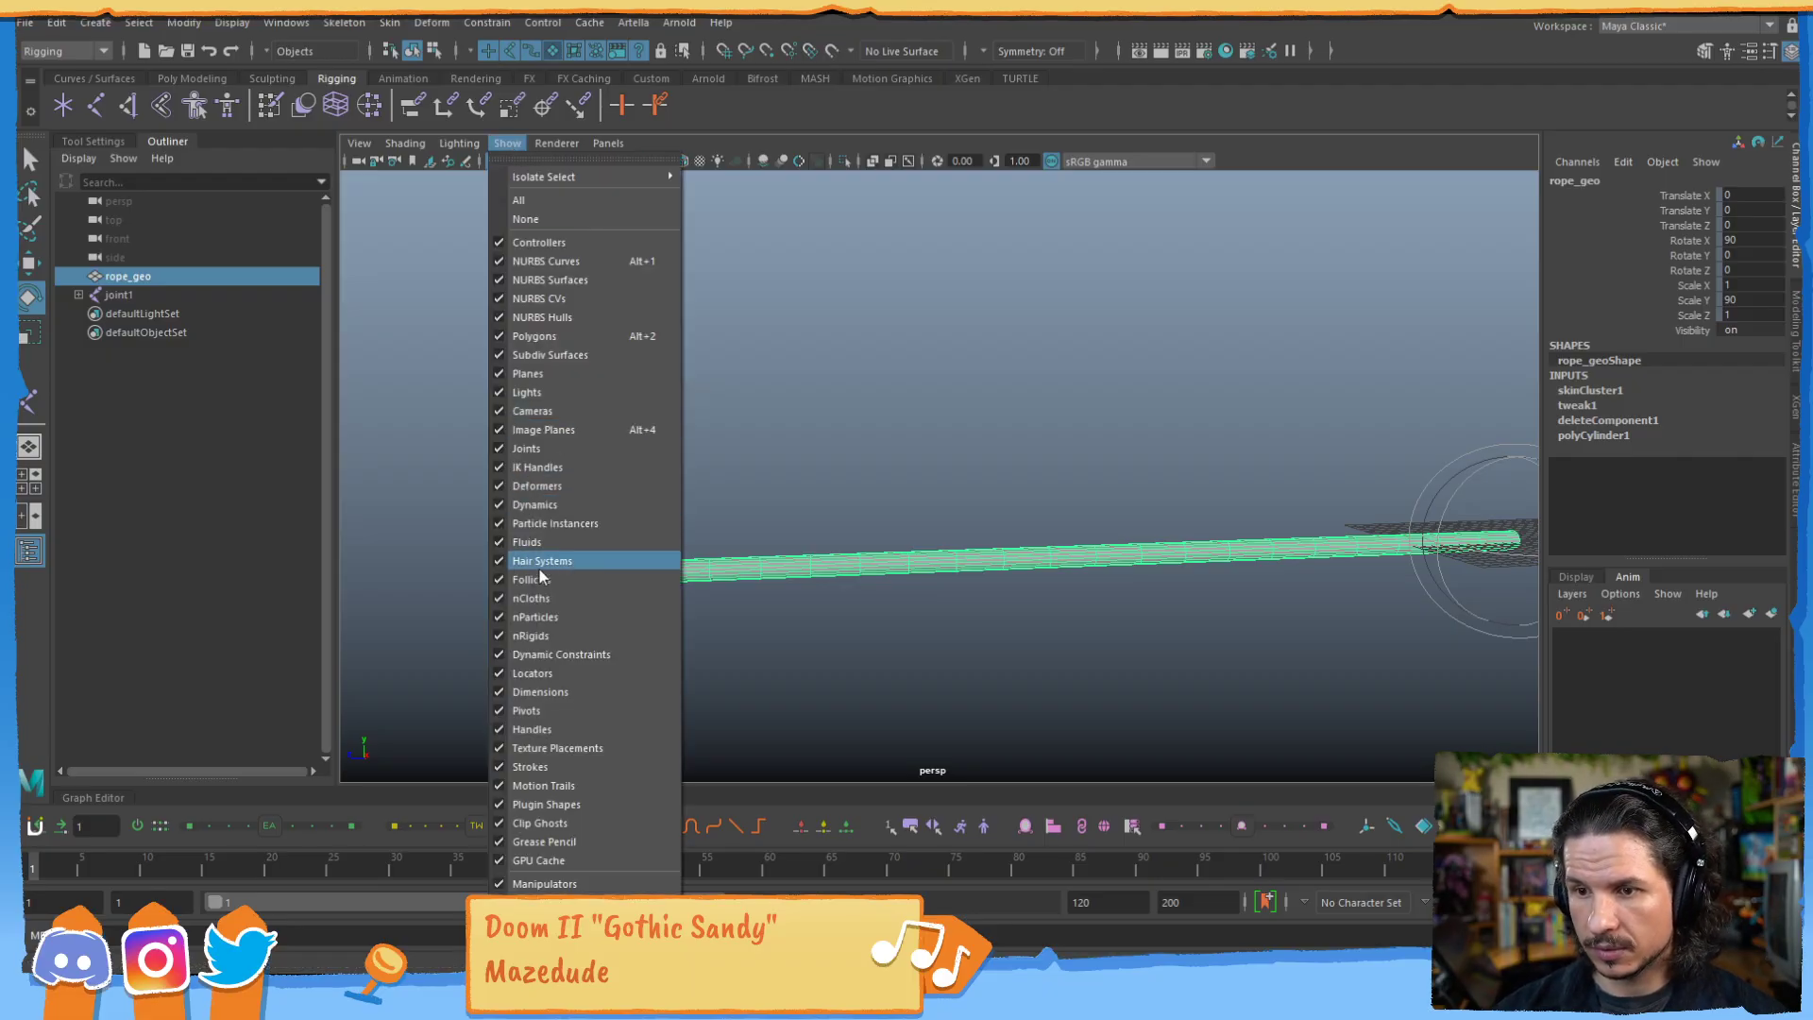
click(858, 570)
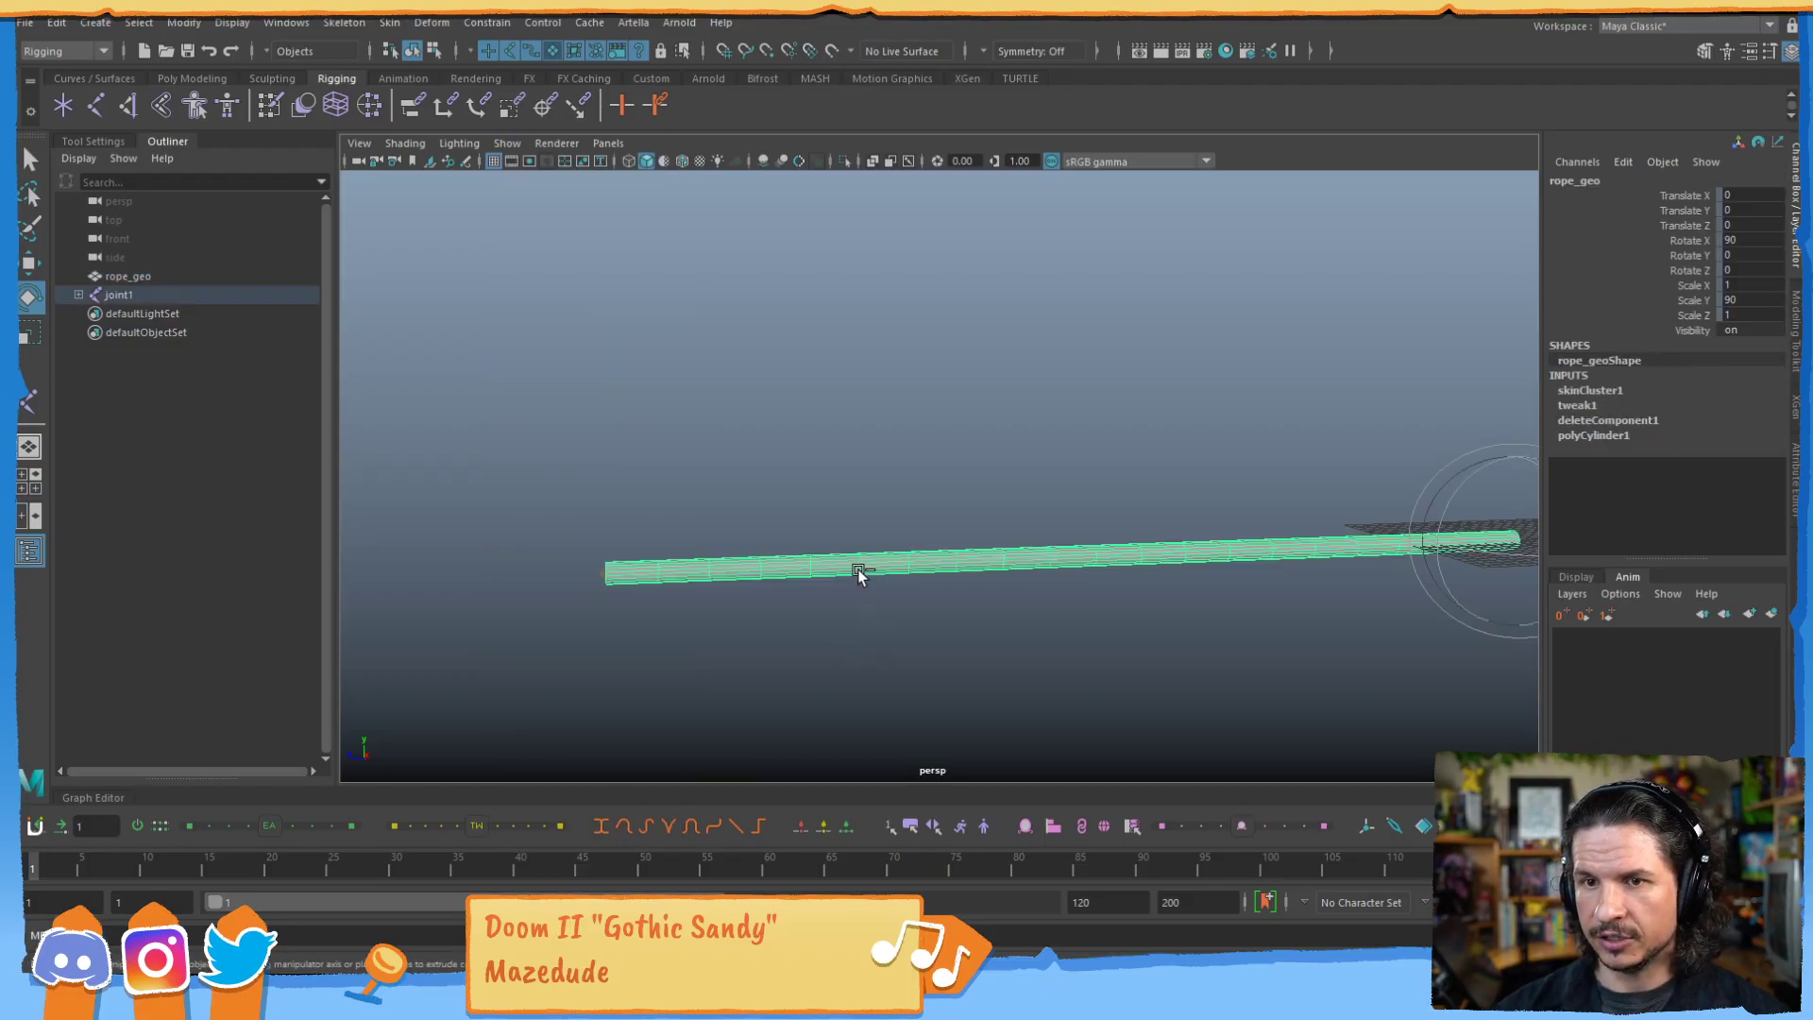
key(ctrl+z)
key(ctrl+z)
key(ctrl+z)
key(ctrl+z)
key(ctrl+z)
key(ctrl+z)
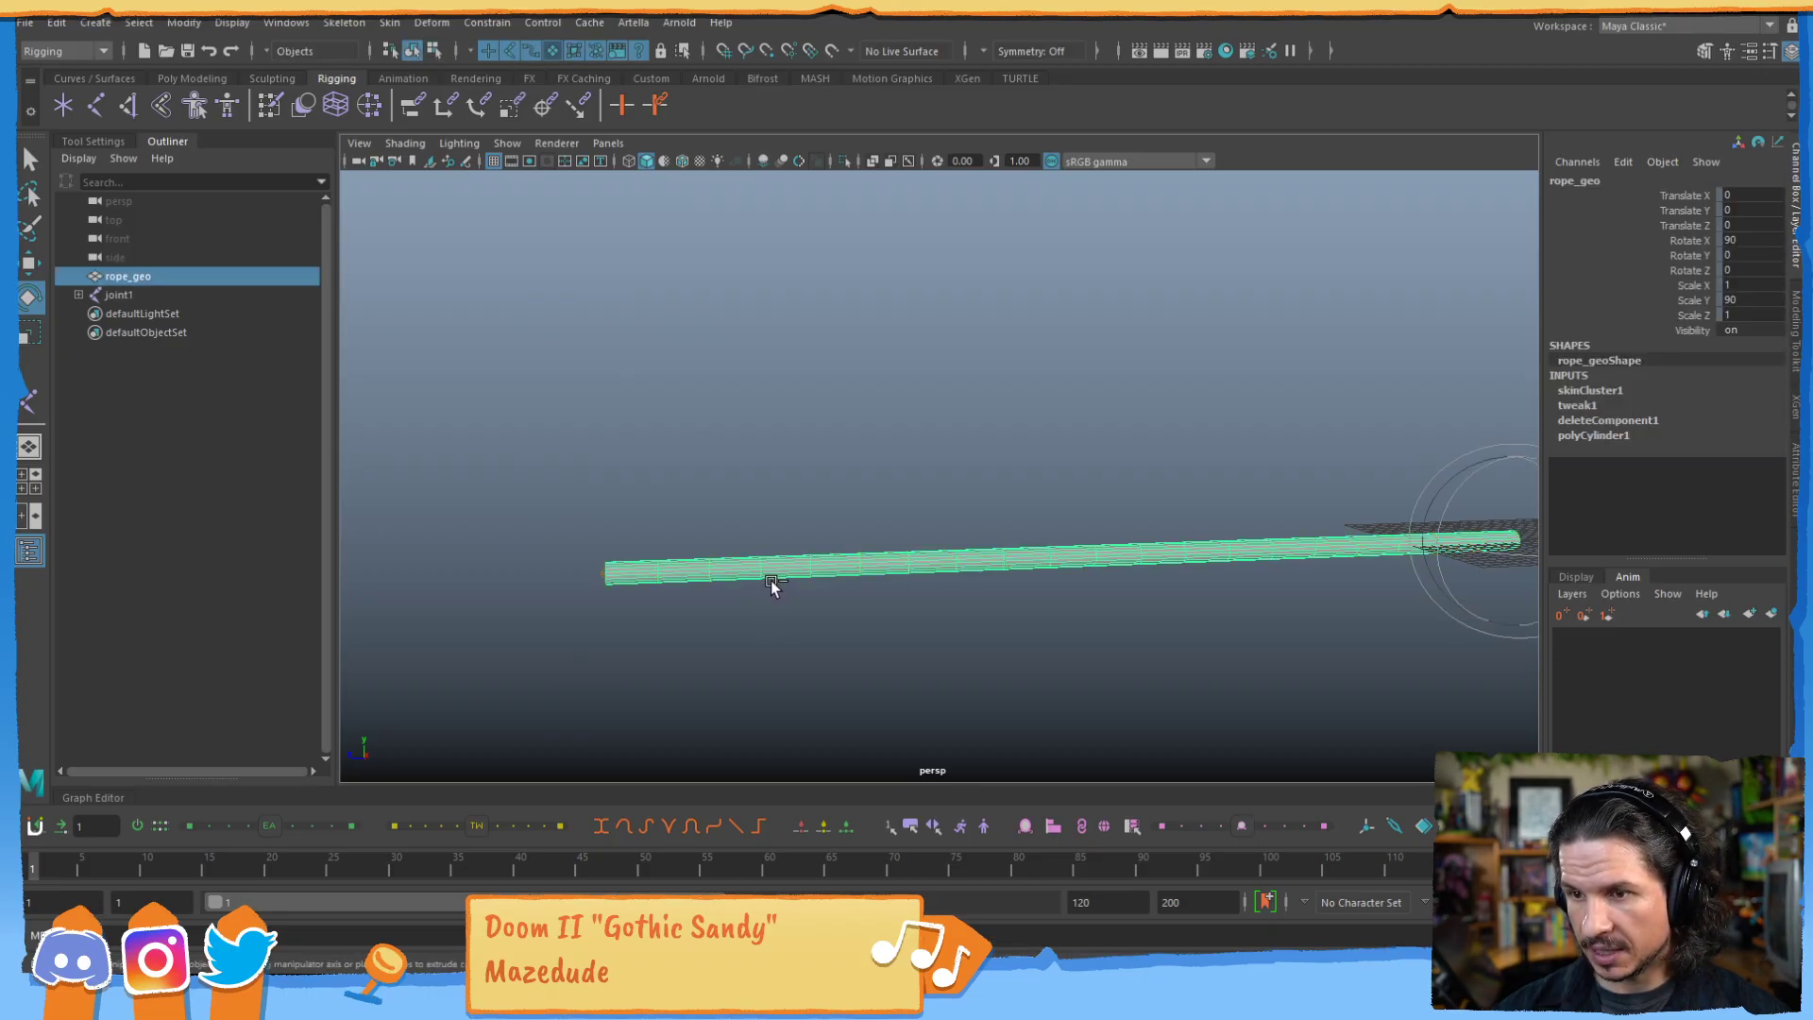
key(3)
key(1)
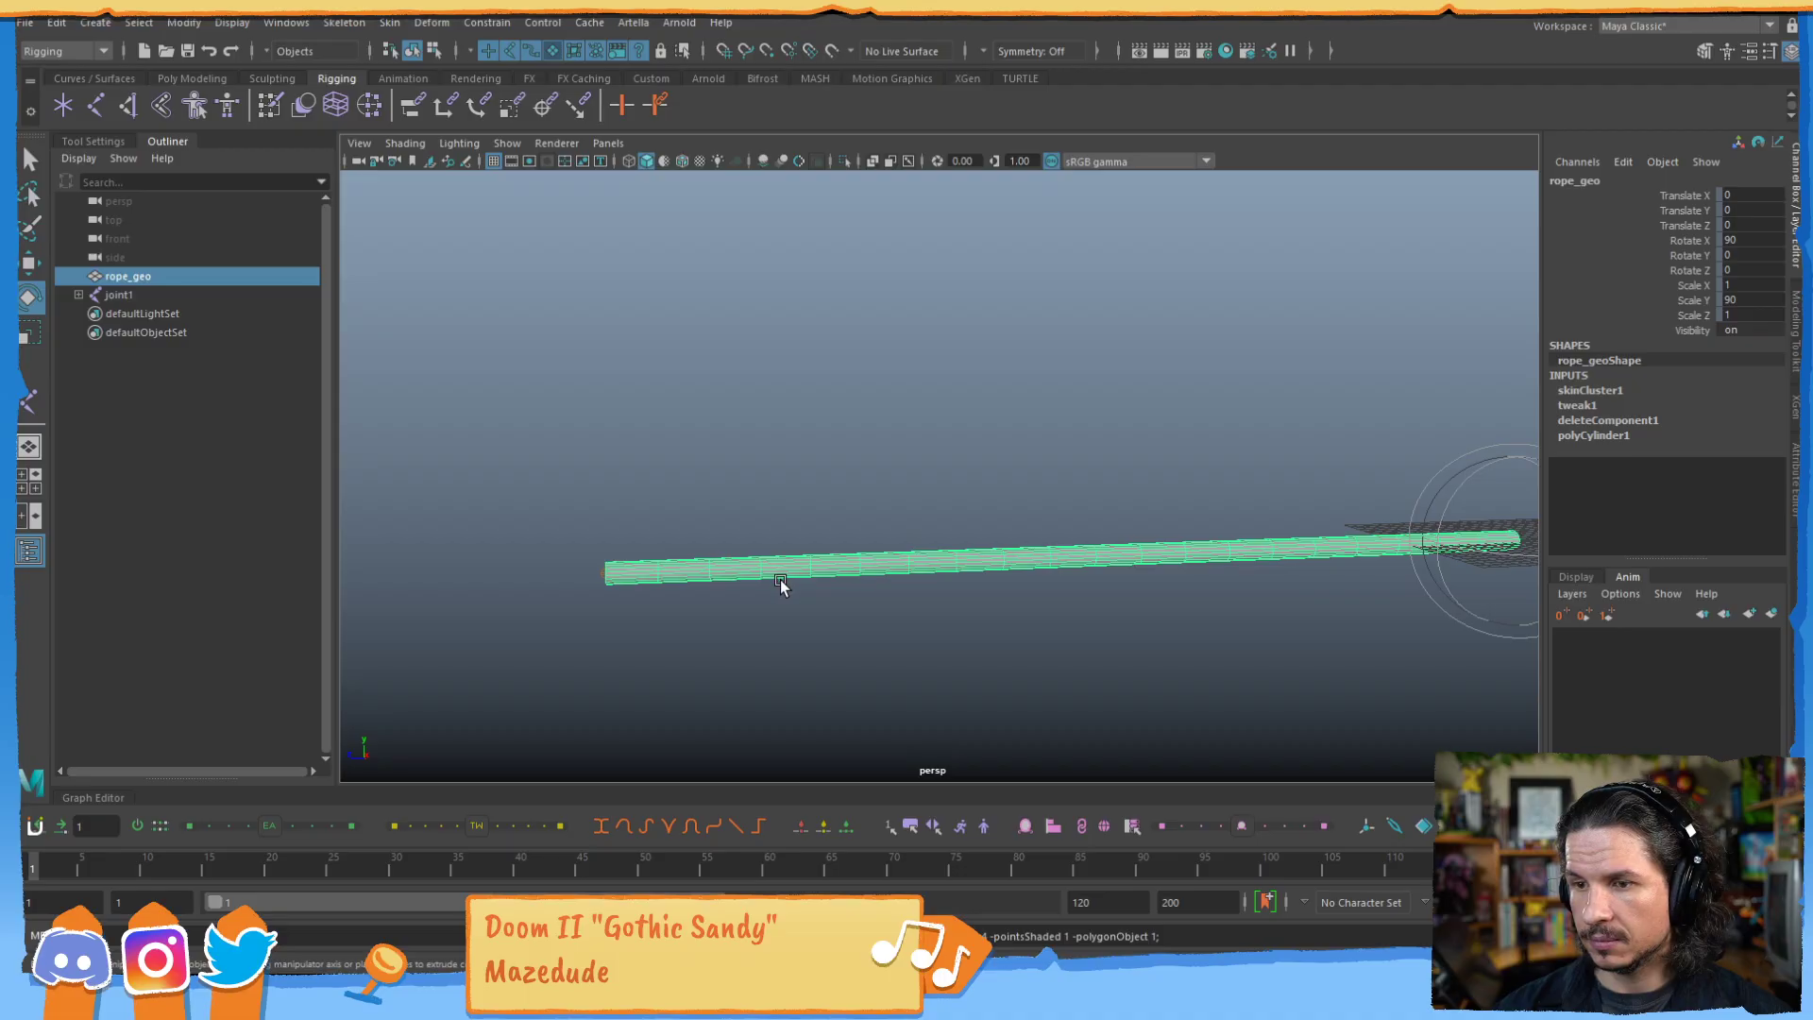
click(604, 574)
mouse_move(627, 518)
mouse_down()
mouse_move(591, 490)
mouse_move(615, 485)
mouse_up()
key(ctrl+z)
key(ctrl+z)
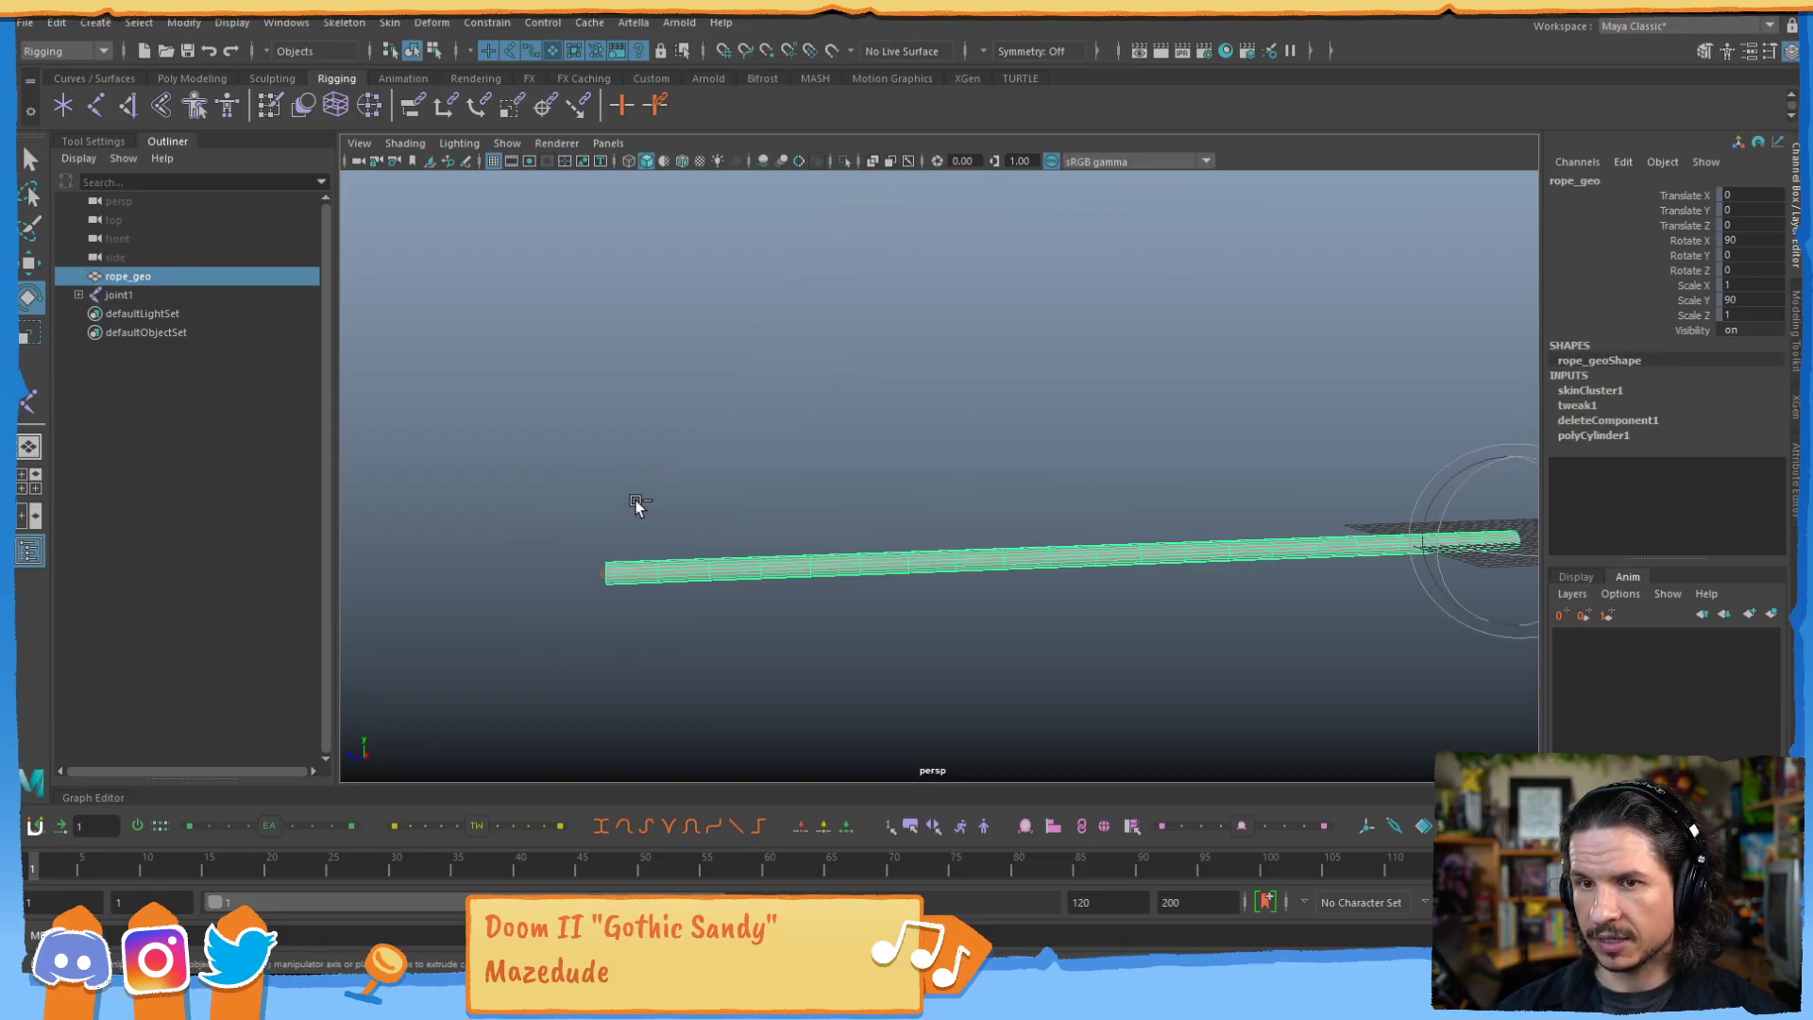
Undo the rope's skin bind and the joint chain's placement until the unskinned chain sits below the rope.
key(ctrl+y)
key(ctrl+z)
key(ctrl+y)
key(ctrl+z)
key(ctrl+z)
key(ctrl+z)
key(ctrl+z)
key(ctrl+z)
key(ctrl+z)
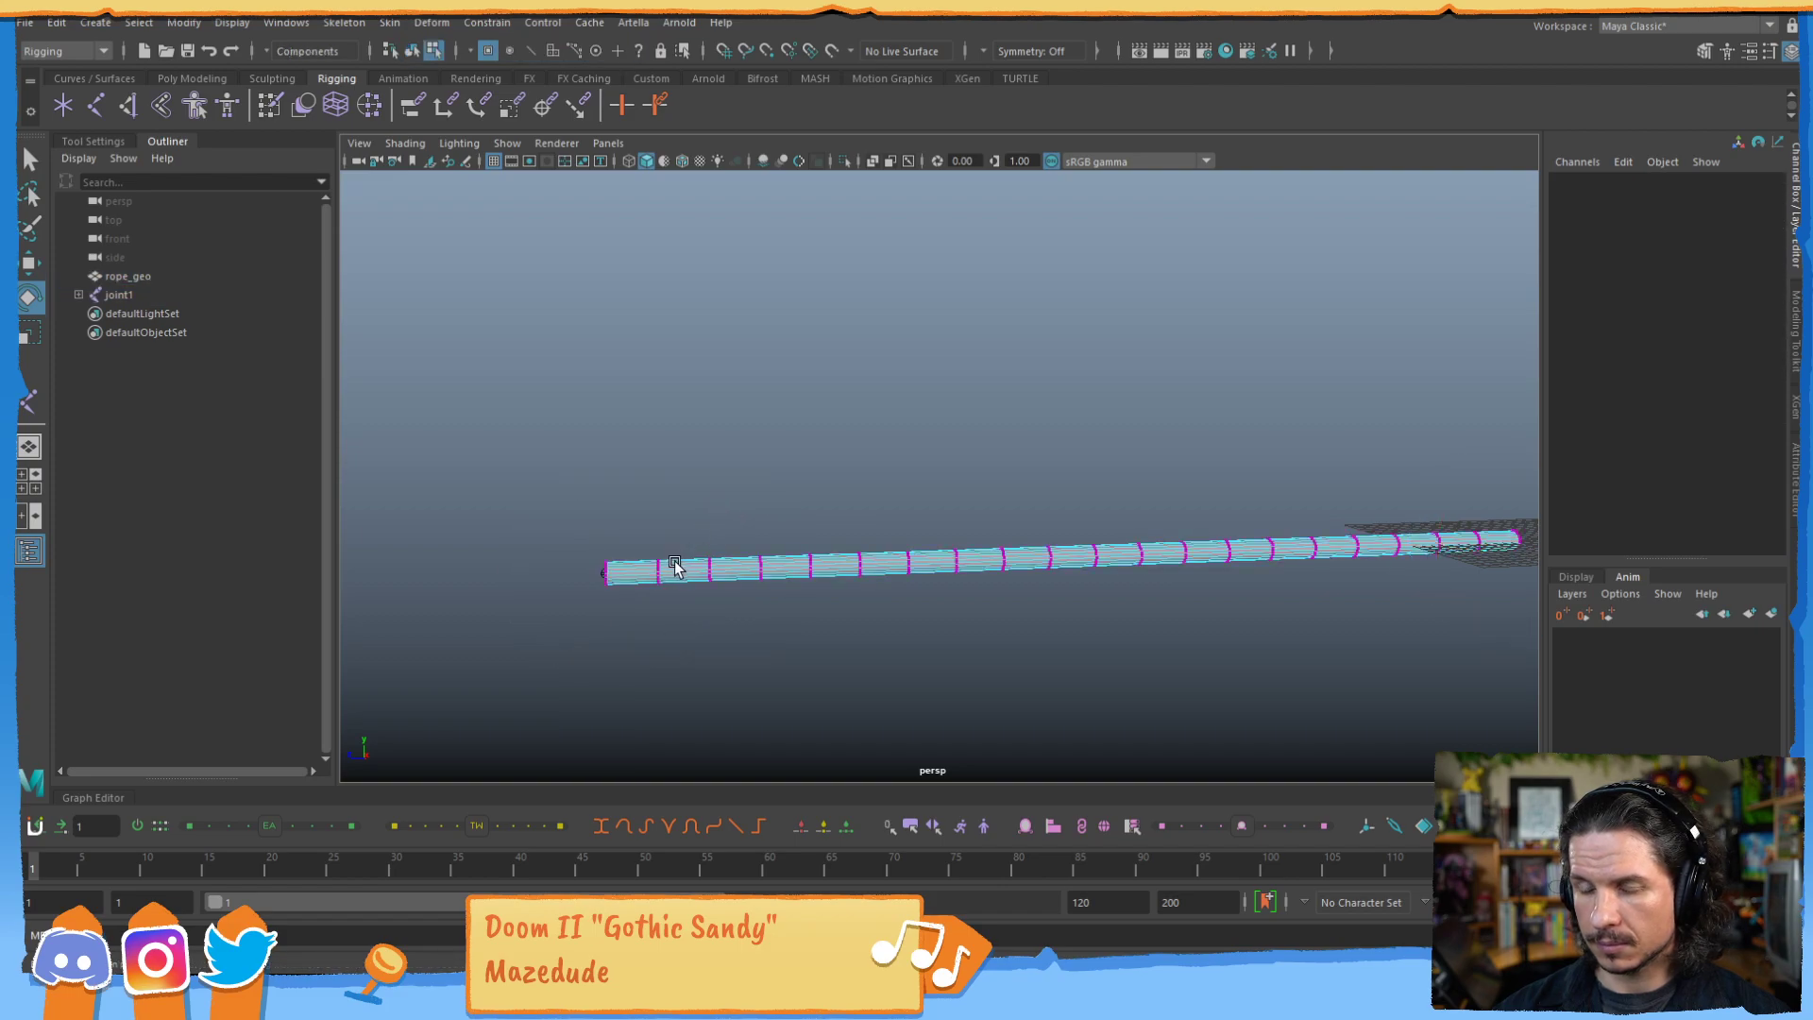
key(ctrl+z)
key(ctrl+z)
key(ctrl+z)
key(ctrl+z)
key(ctrl+z)
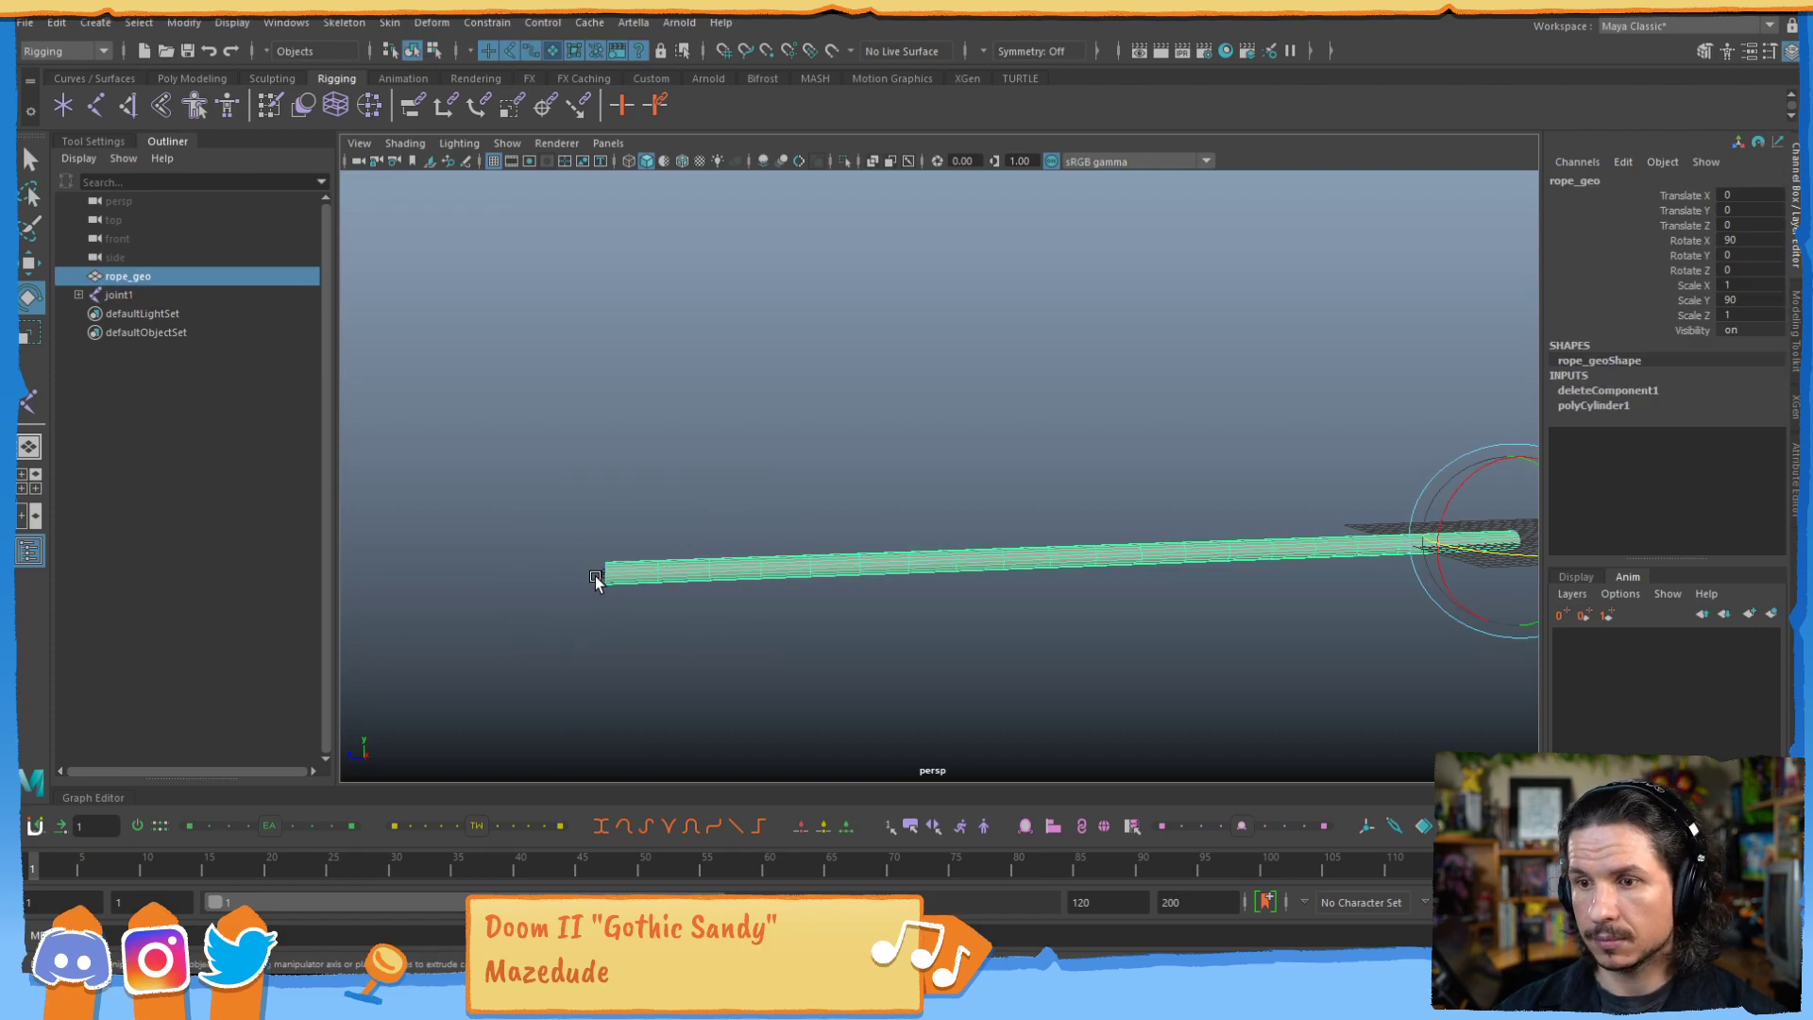
key(ctrl+z)
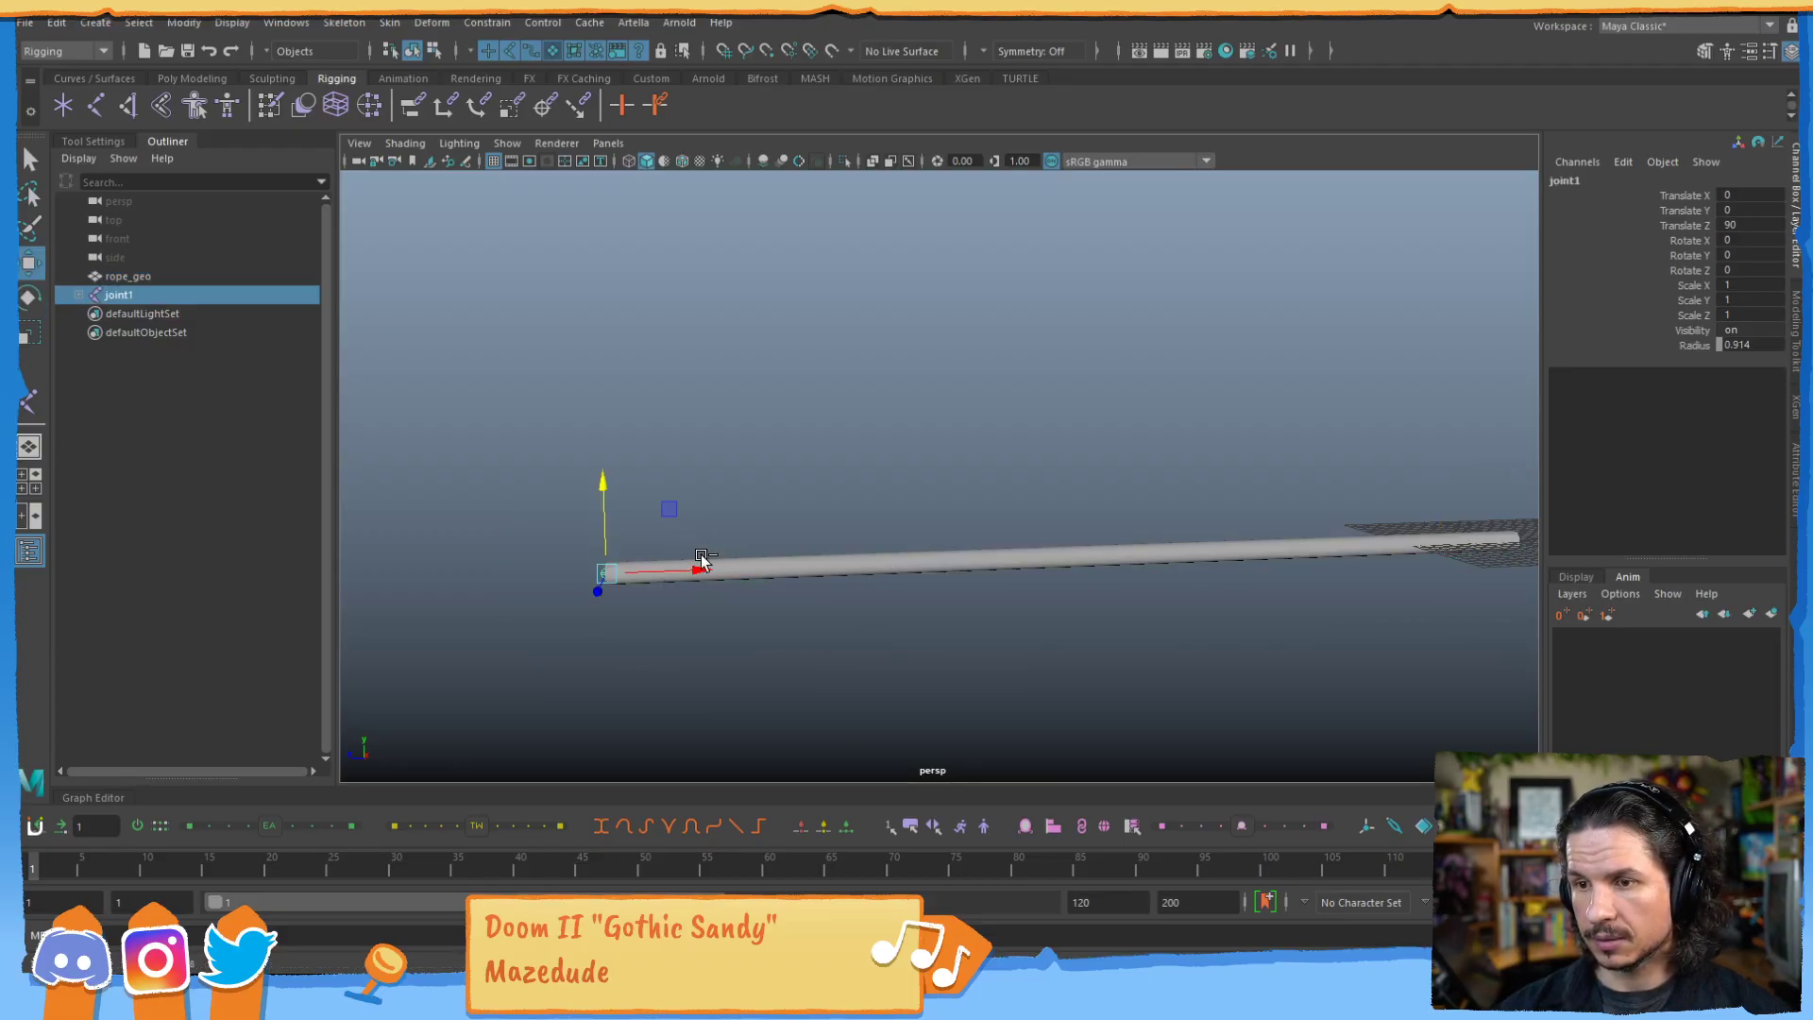
key(ctrl+z)
key(ctrl+z)
Select every other ring of vertices along rope_geo, starting with the second ring from the far end.
right_drag(733, 567, 666, 468)
drag(636, 519, 681, 627)
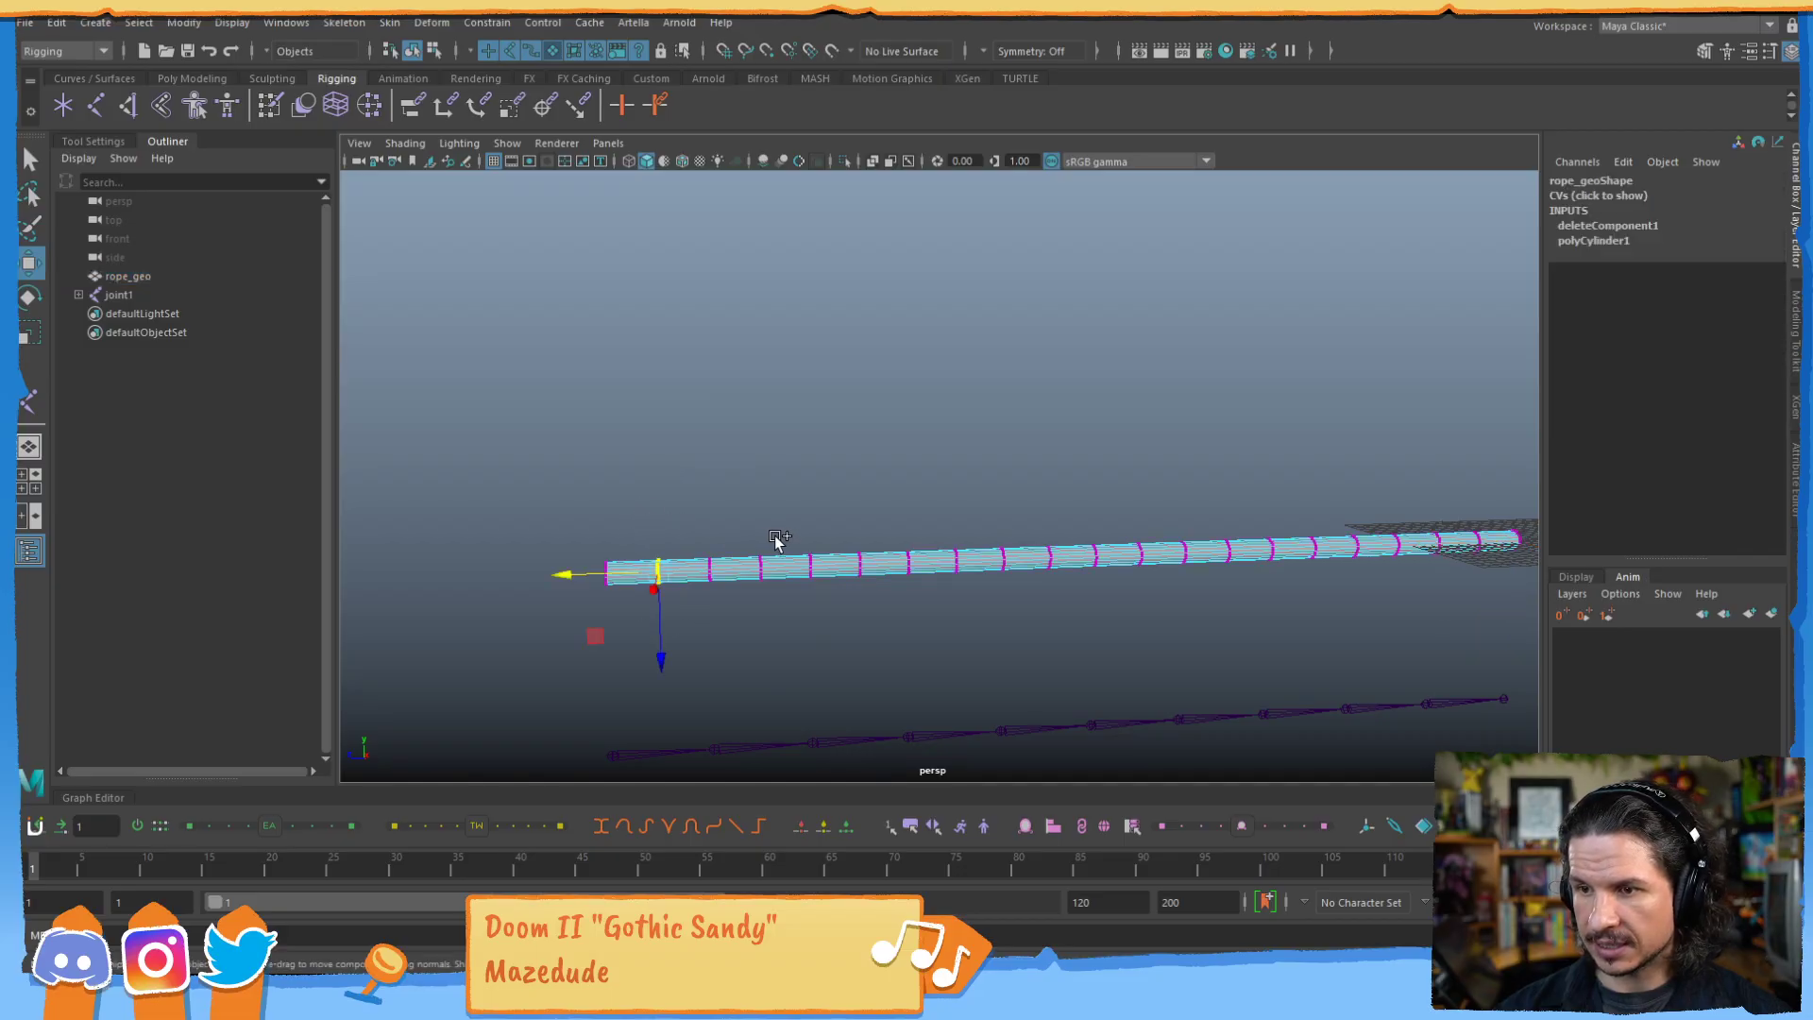
shift+drag(740, 529, 793, 597)
shift+drag(847, 527, 878, 602)
shift+drag(938, 529, 975, 597)
shift+drag(1031, 522, 1071, 591)
alt+drag(1133, 472, 862, 498)
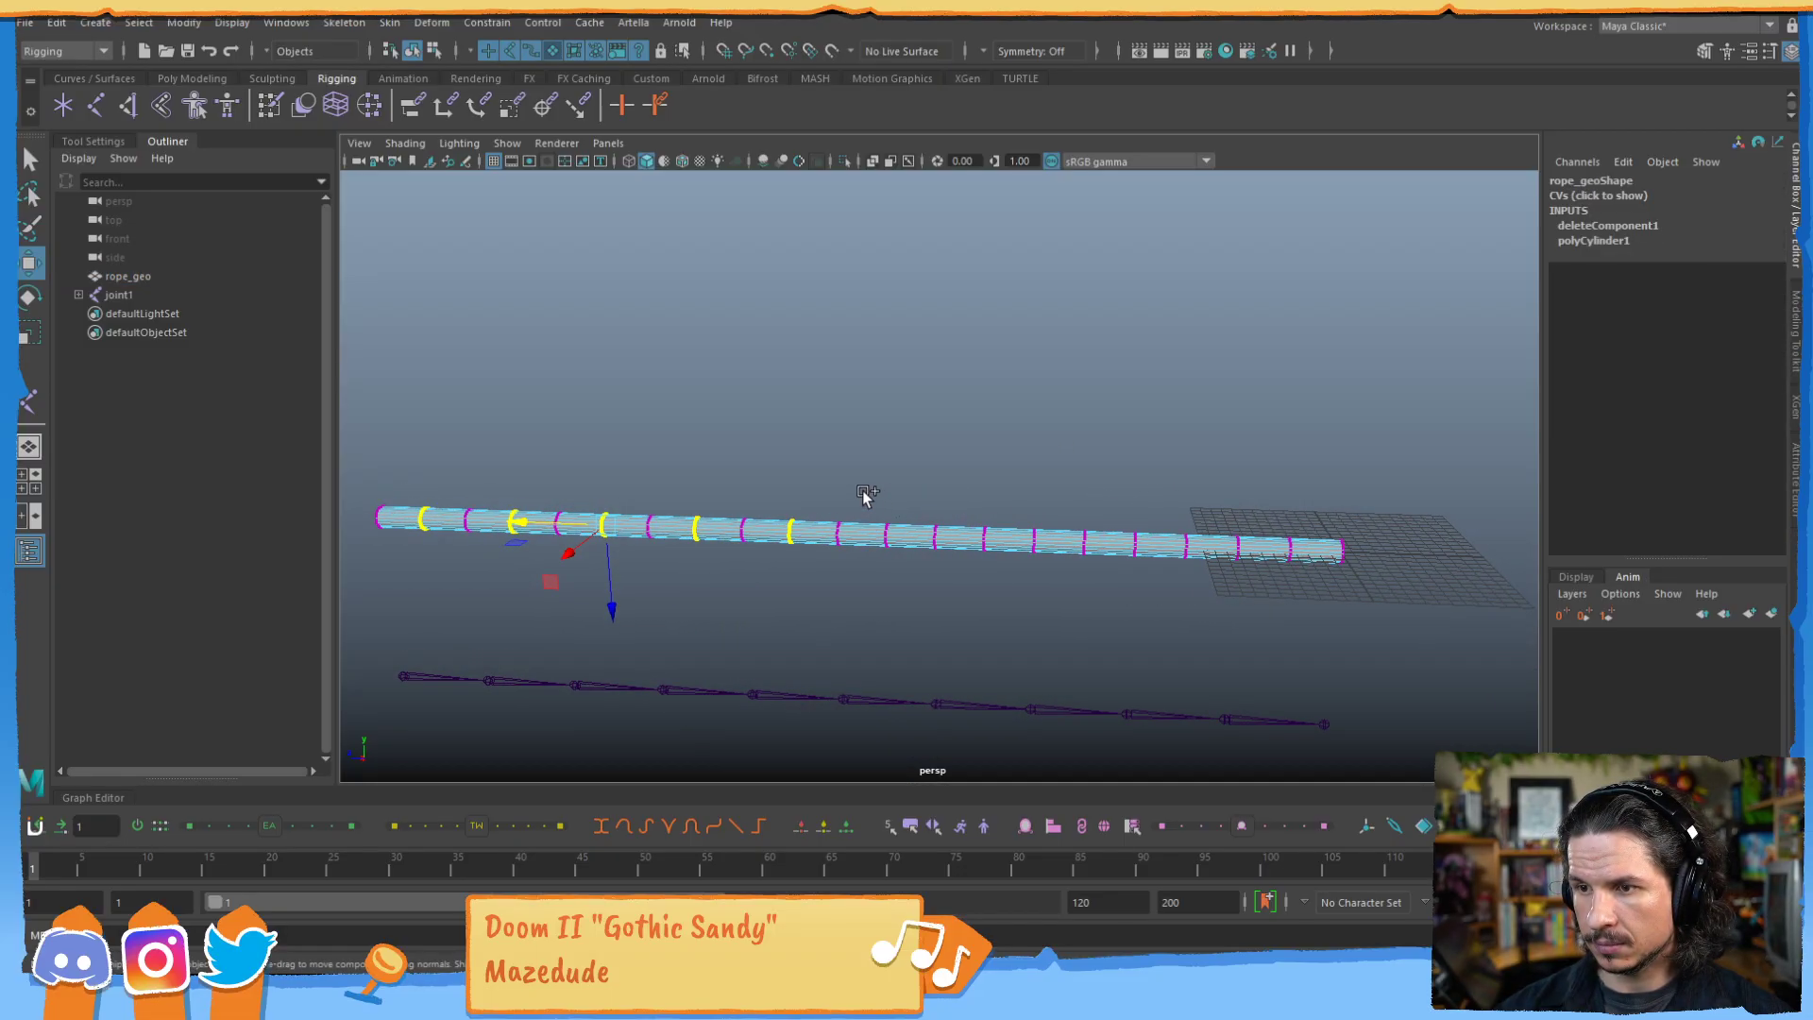
shift+drag(973, 515, 1019, 600)
shift+drag(1067, 500, 1114, 609)
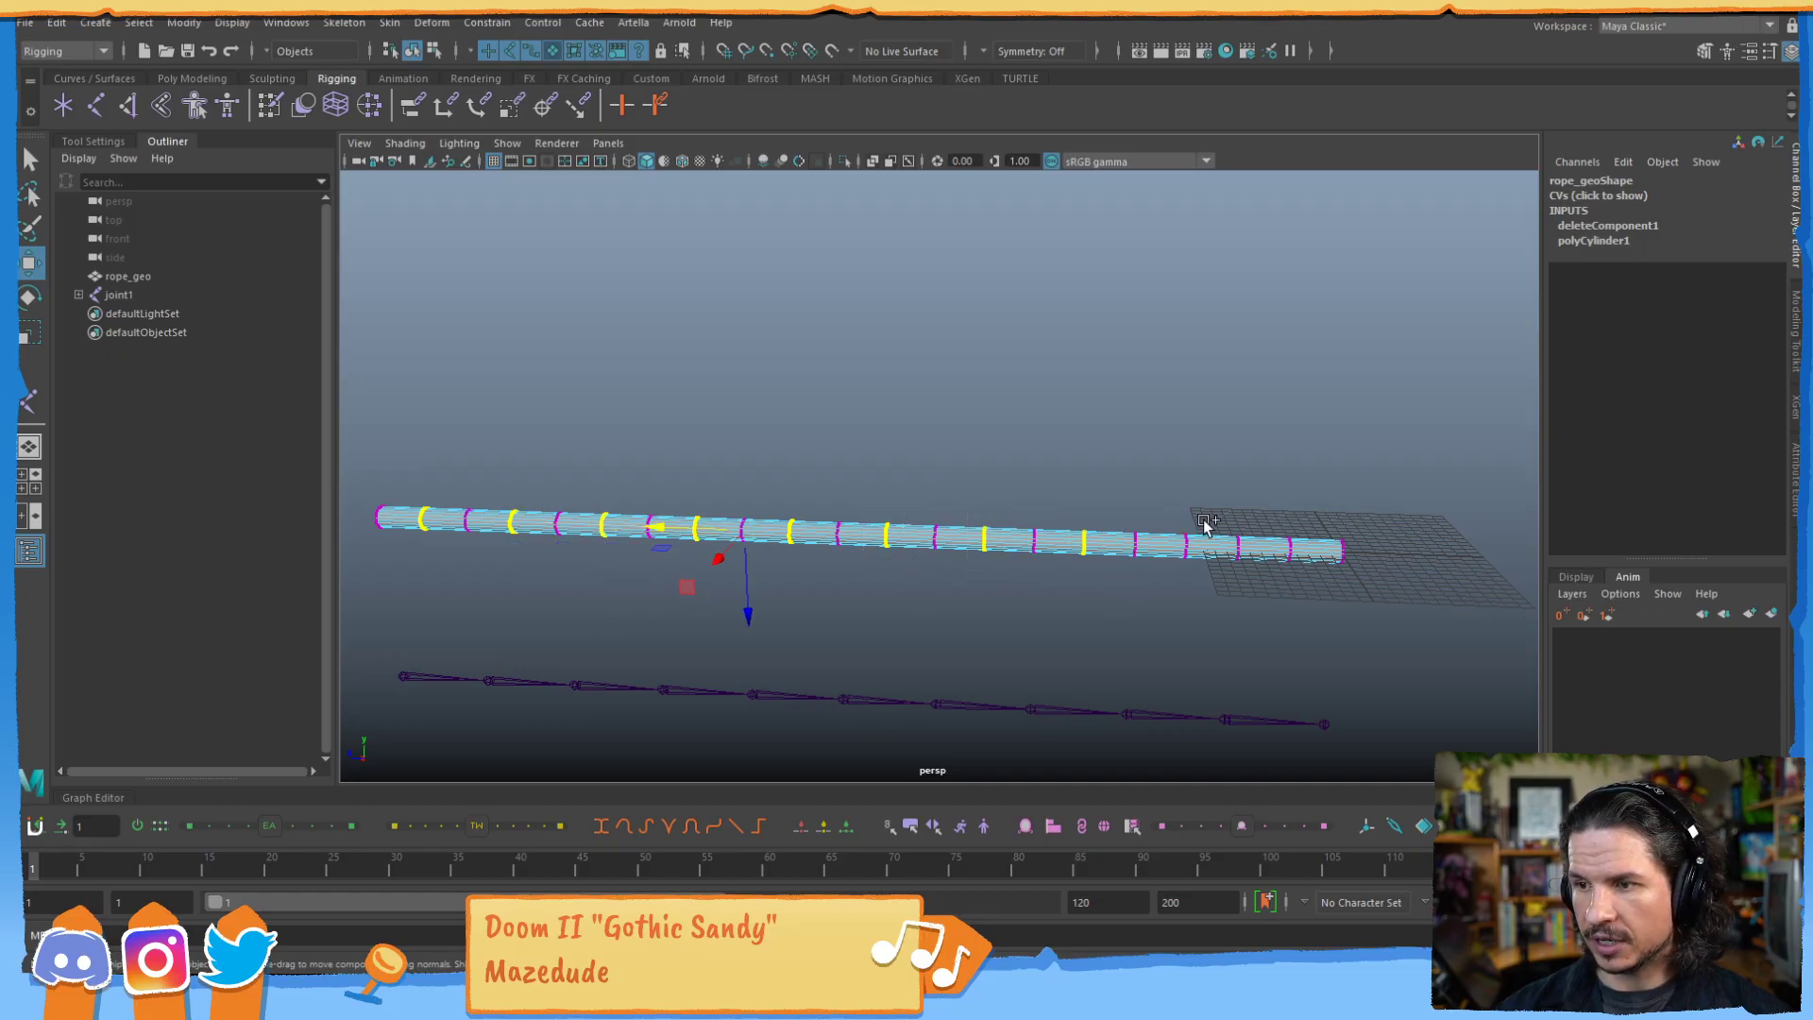
shift+drag(1268, 508, 1320, 601)
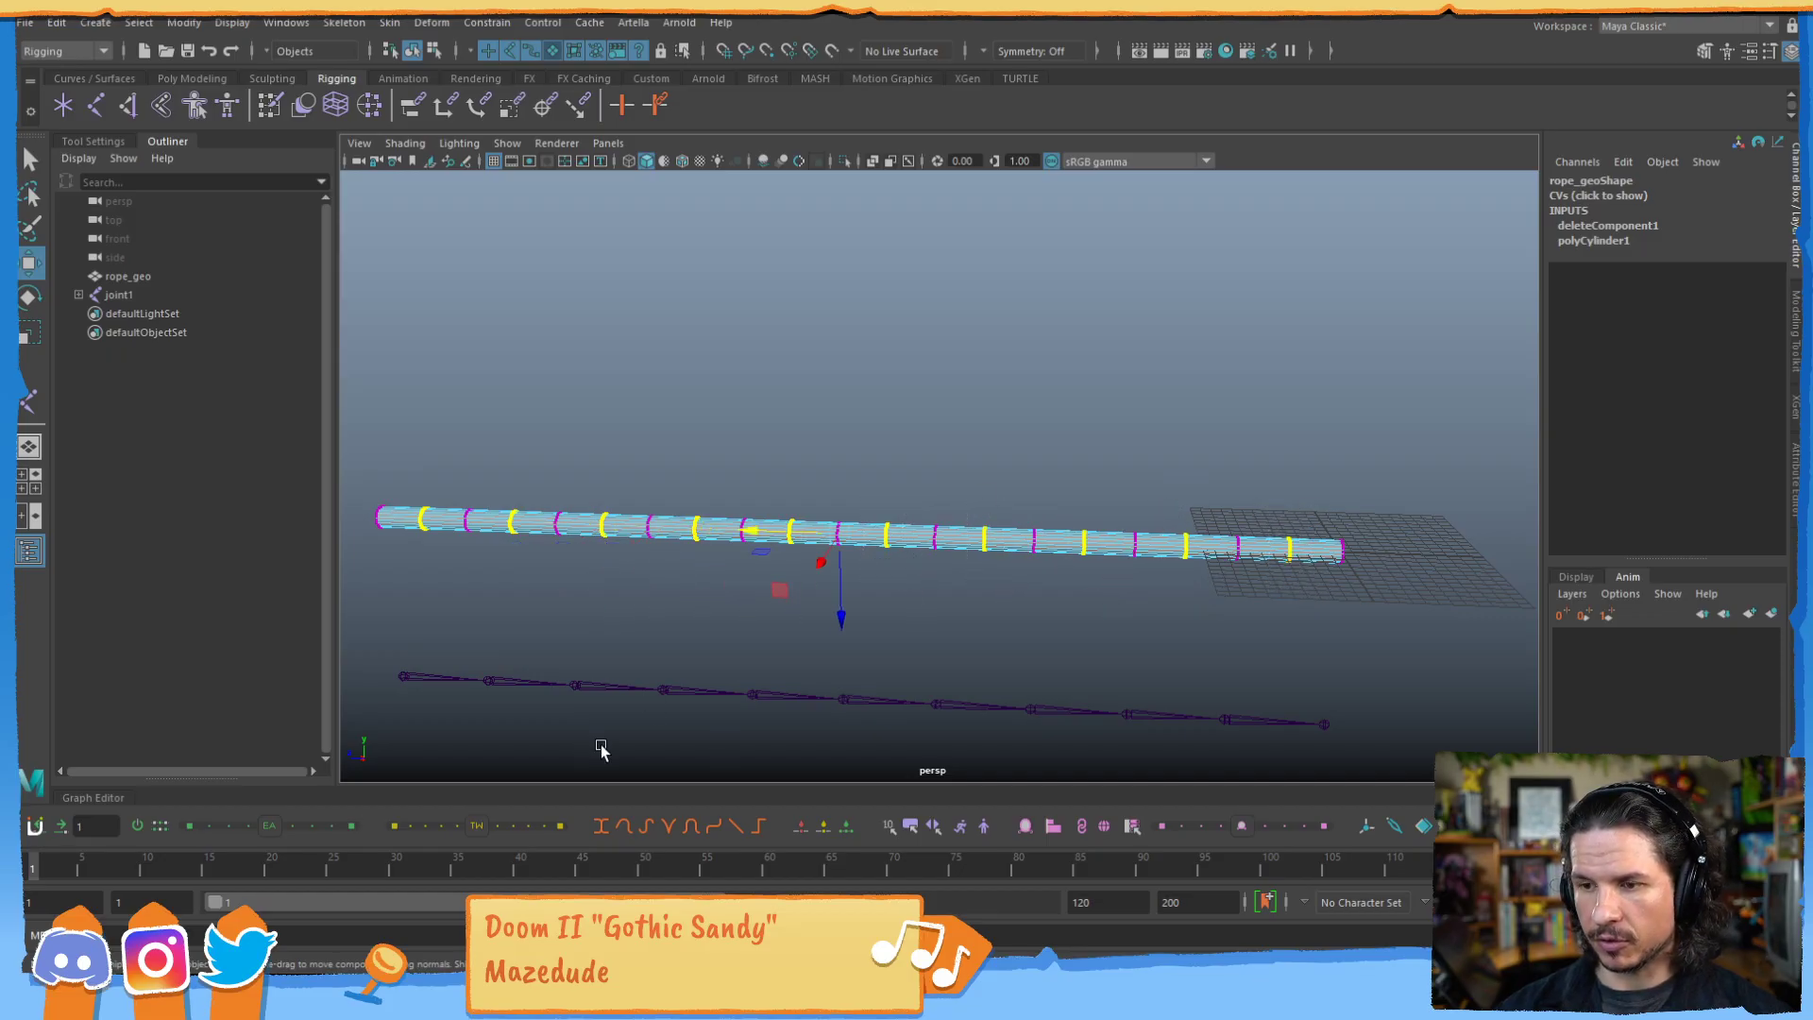
shift+right_drag(883, 536, 814, 559)
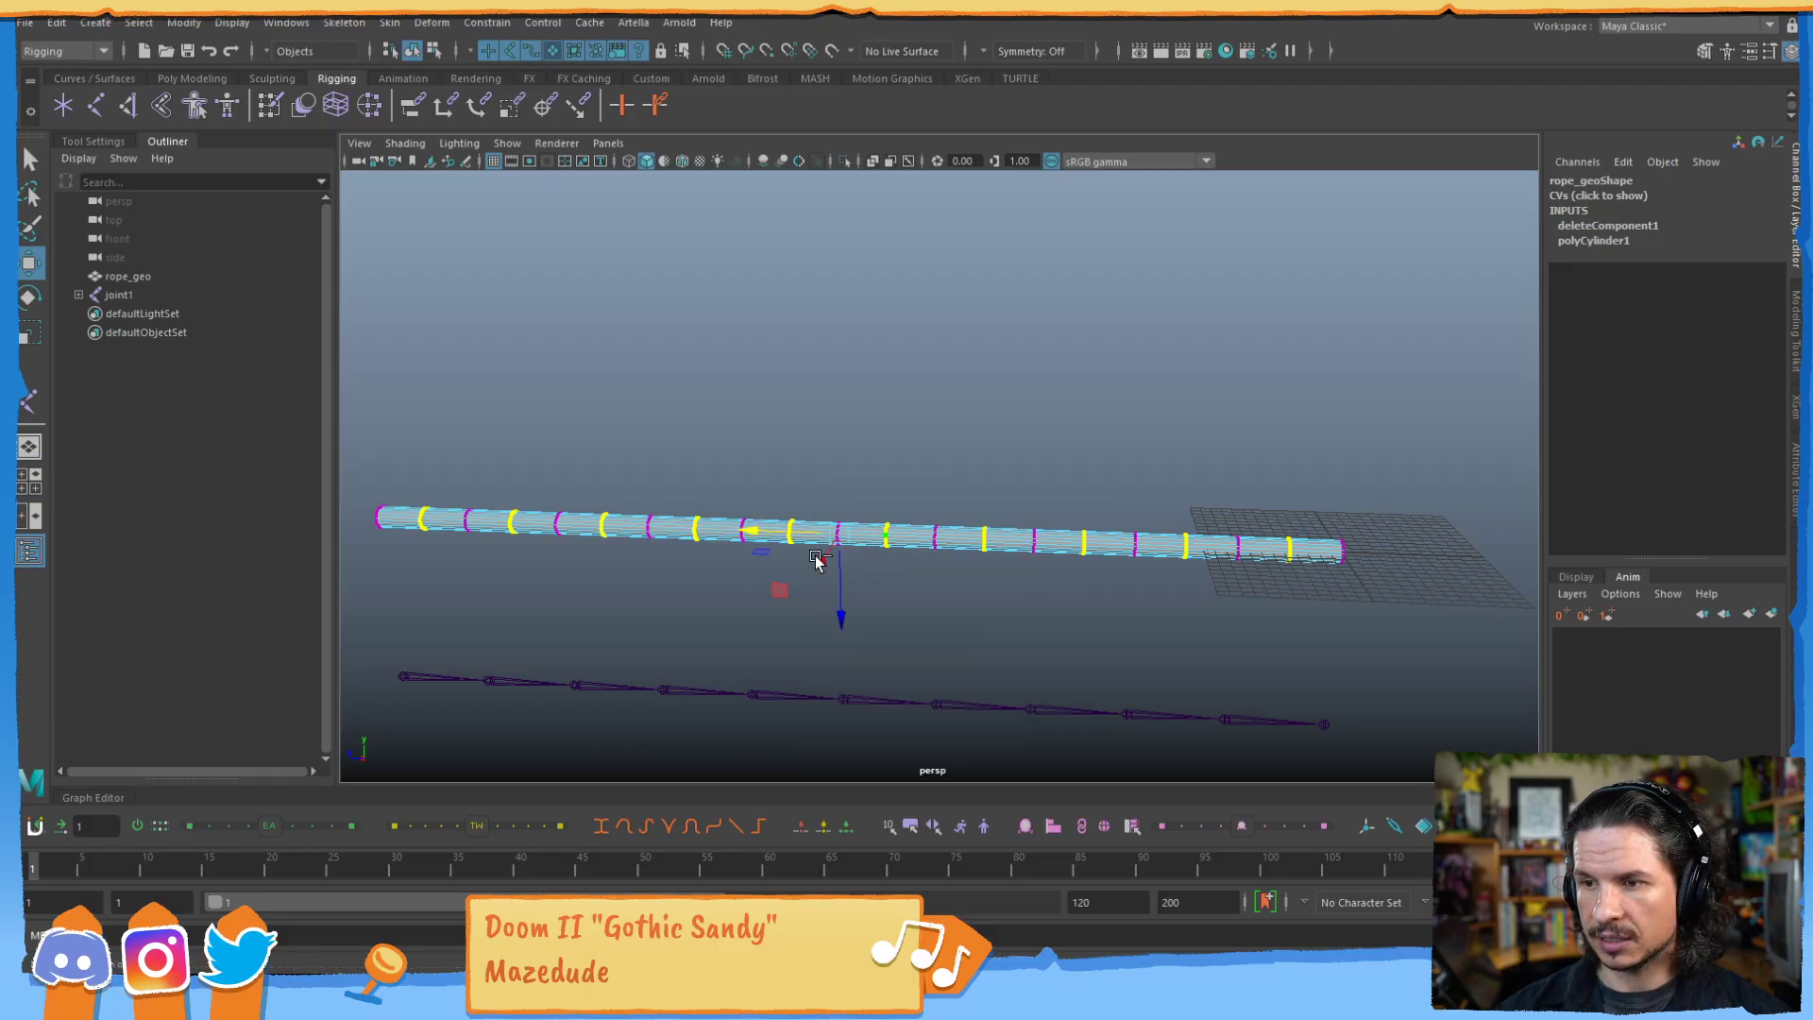
key(ctrl+z)
key(ctrl+z)
shift+drag(1311, 502, 1268, 589)
shift+right_drag(1185, 548, 960, 573)
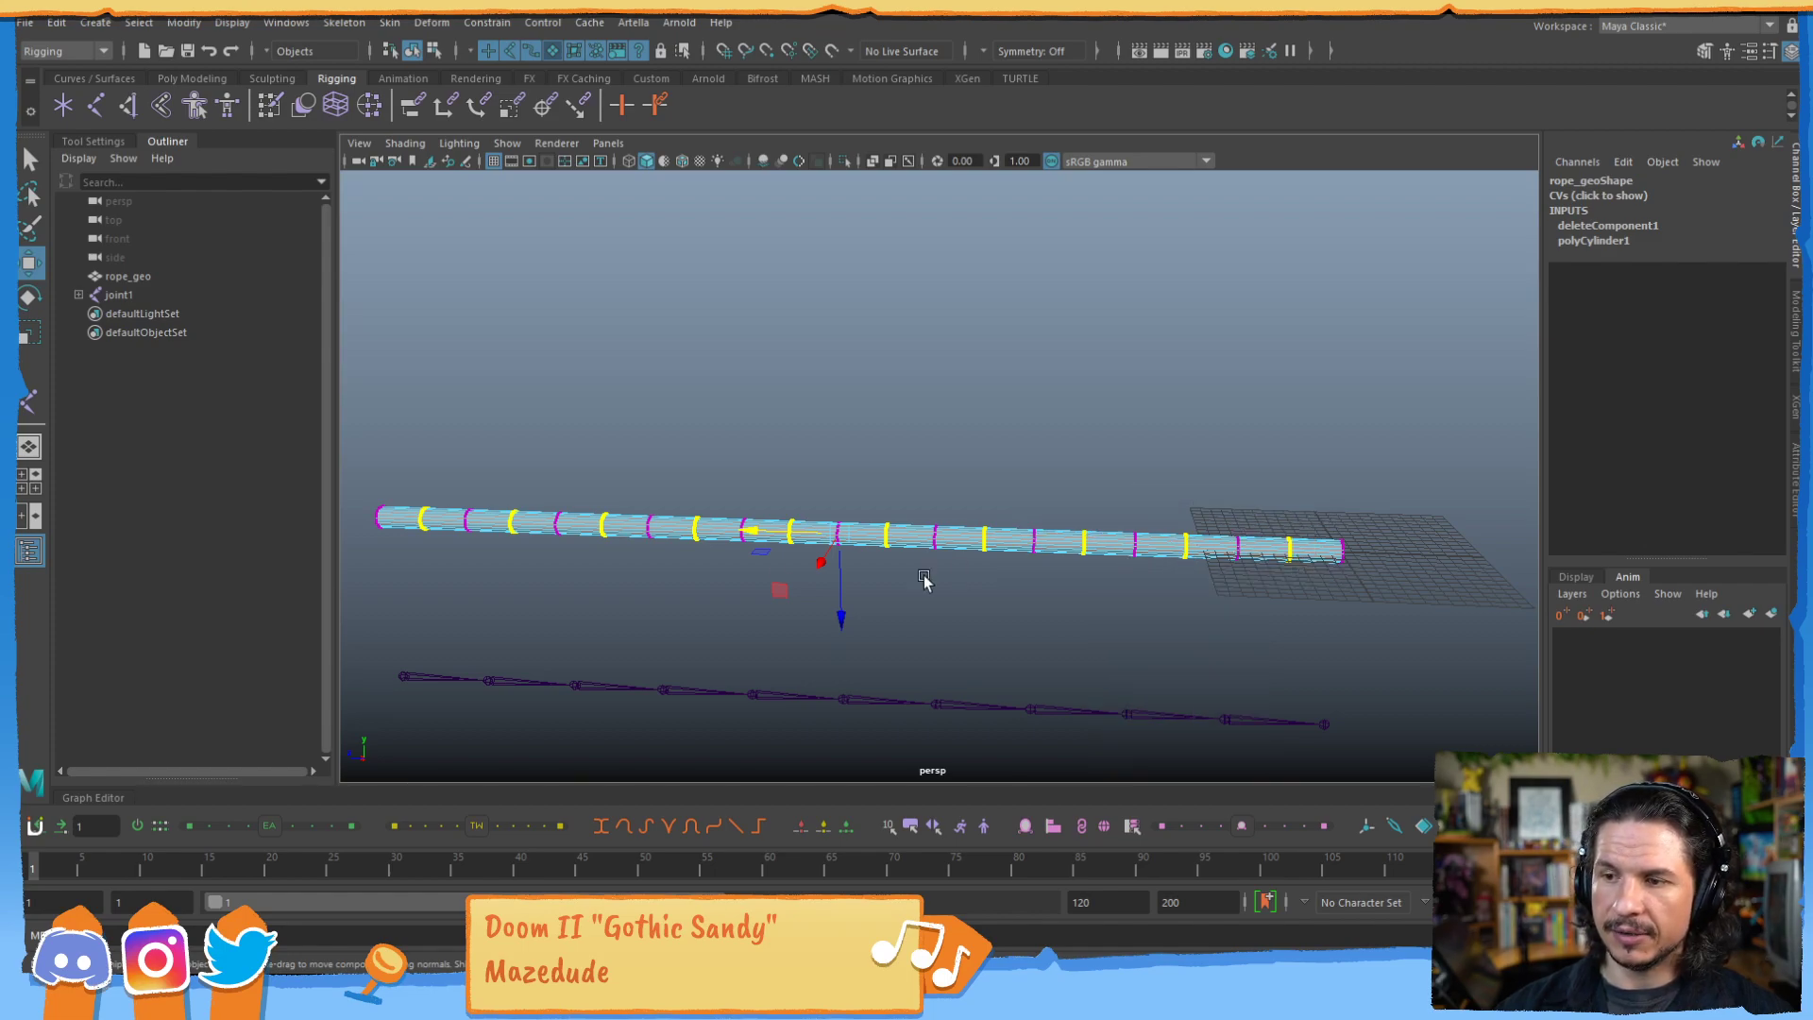
Convert the vertex selection to edges and deselect the lengthwise edges, keeping only the alternate edge loops around the rope.
ctrl+right_click(956, 549)
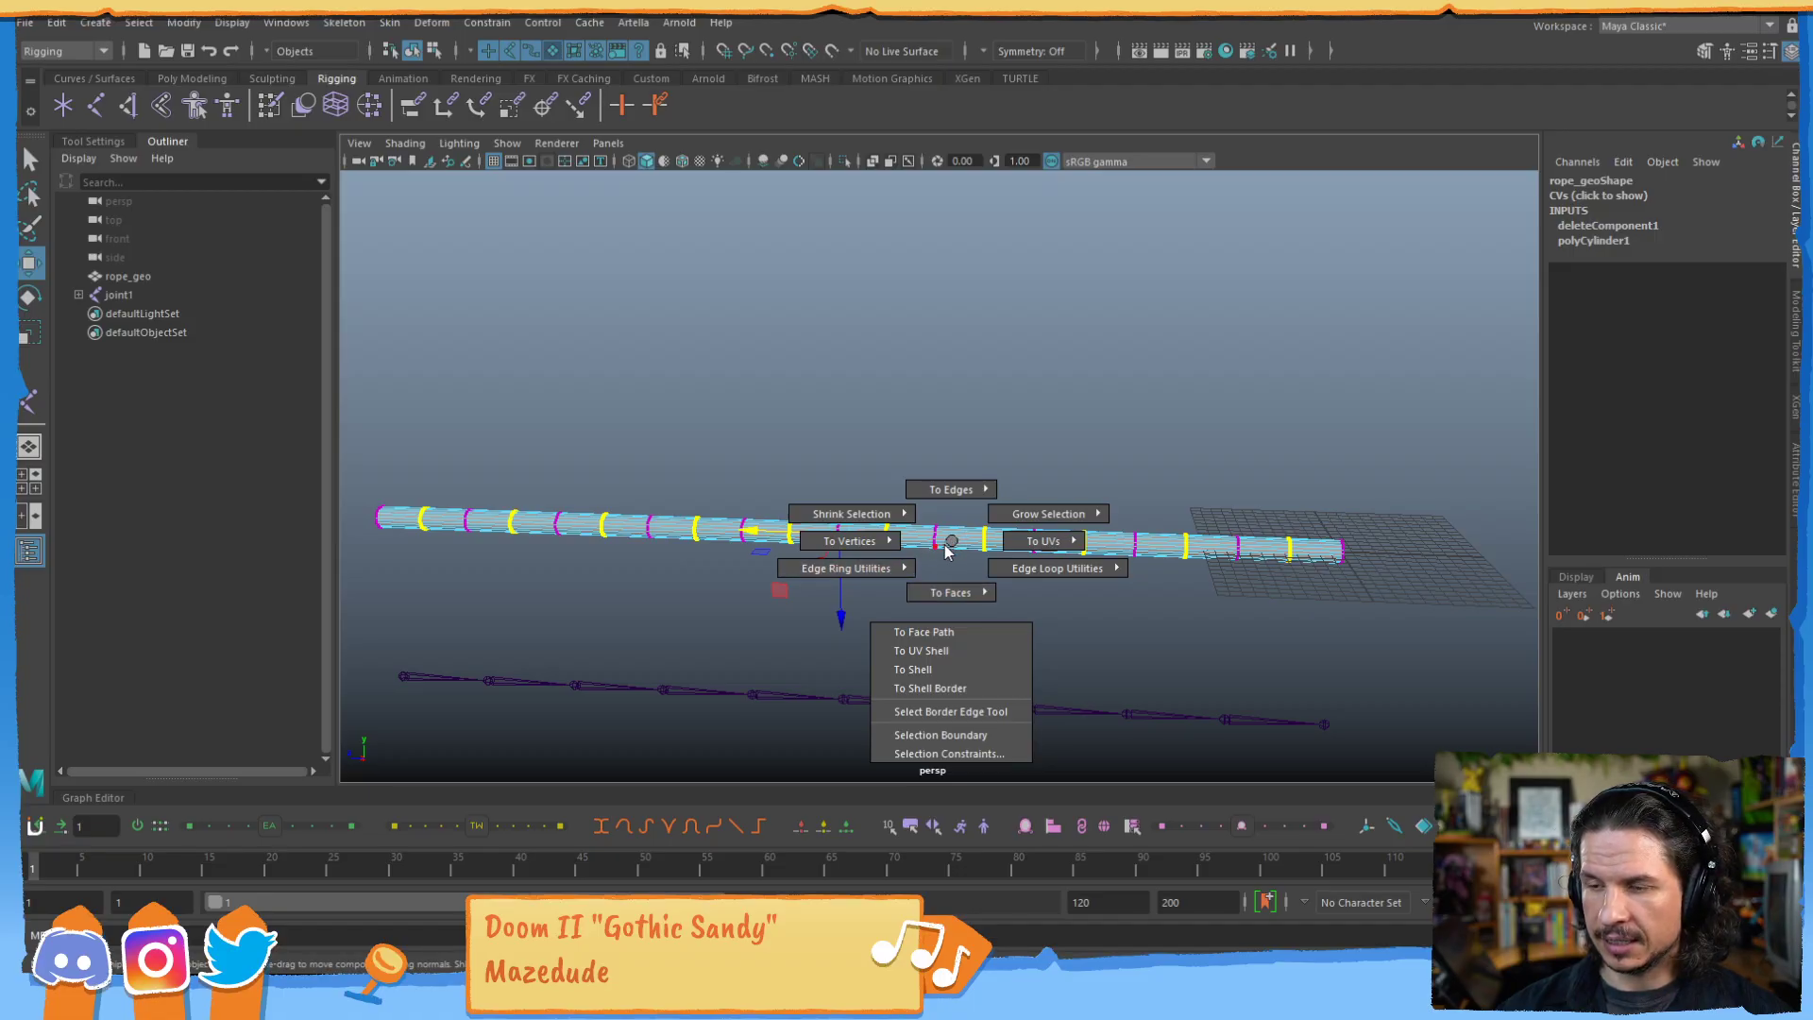
click(951, 487)
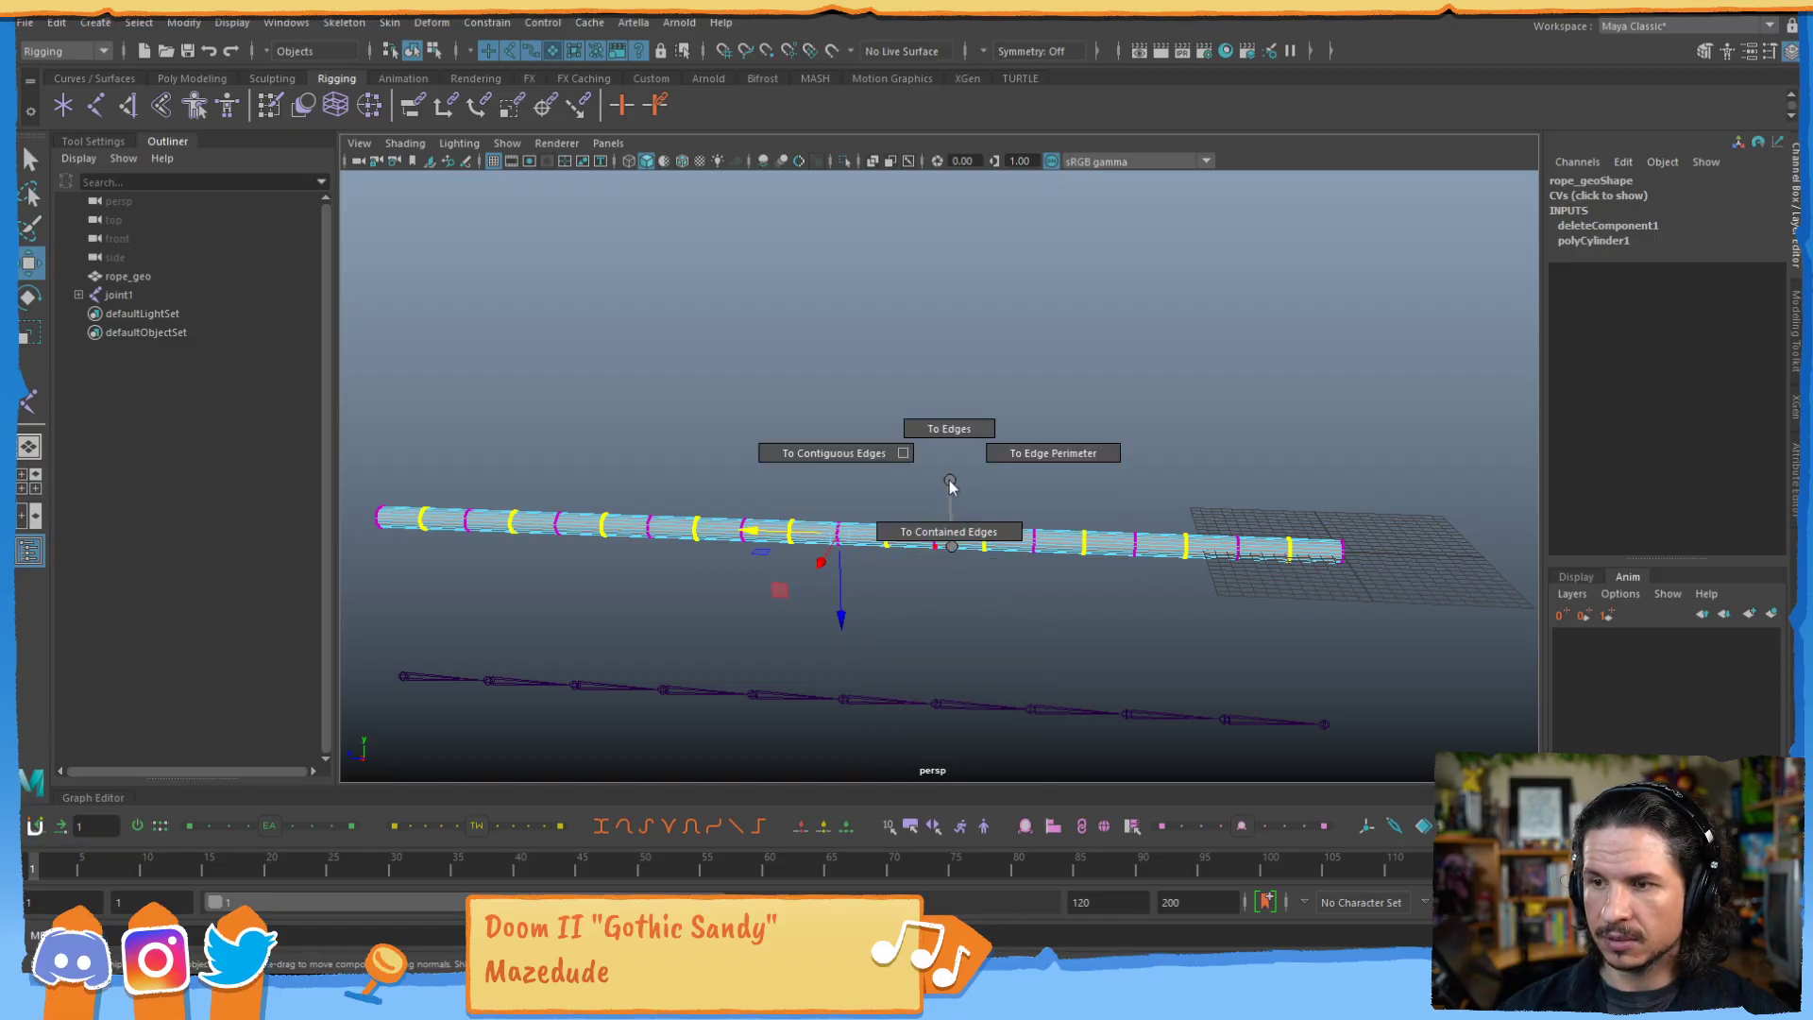
click(949, 430)
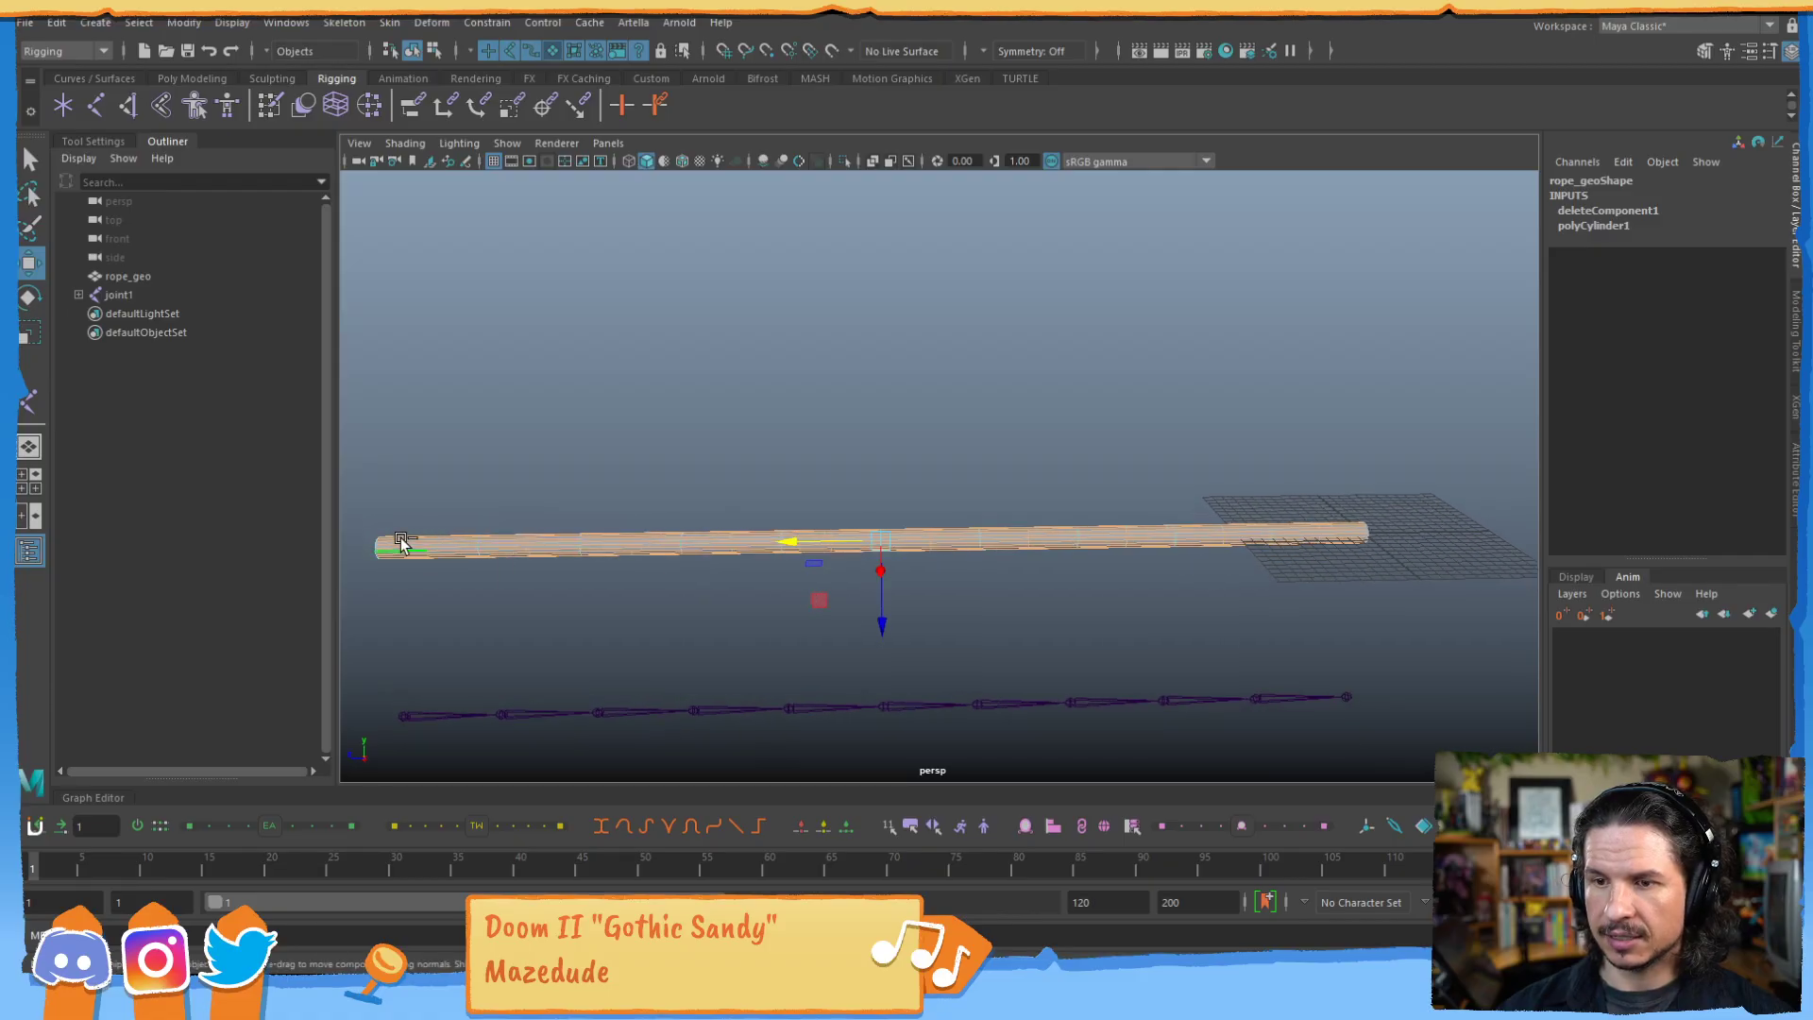
ctrl+drag(507, 577, 710, 588)
ctrl+drag(883, 511, 925, 577)
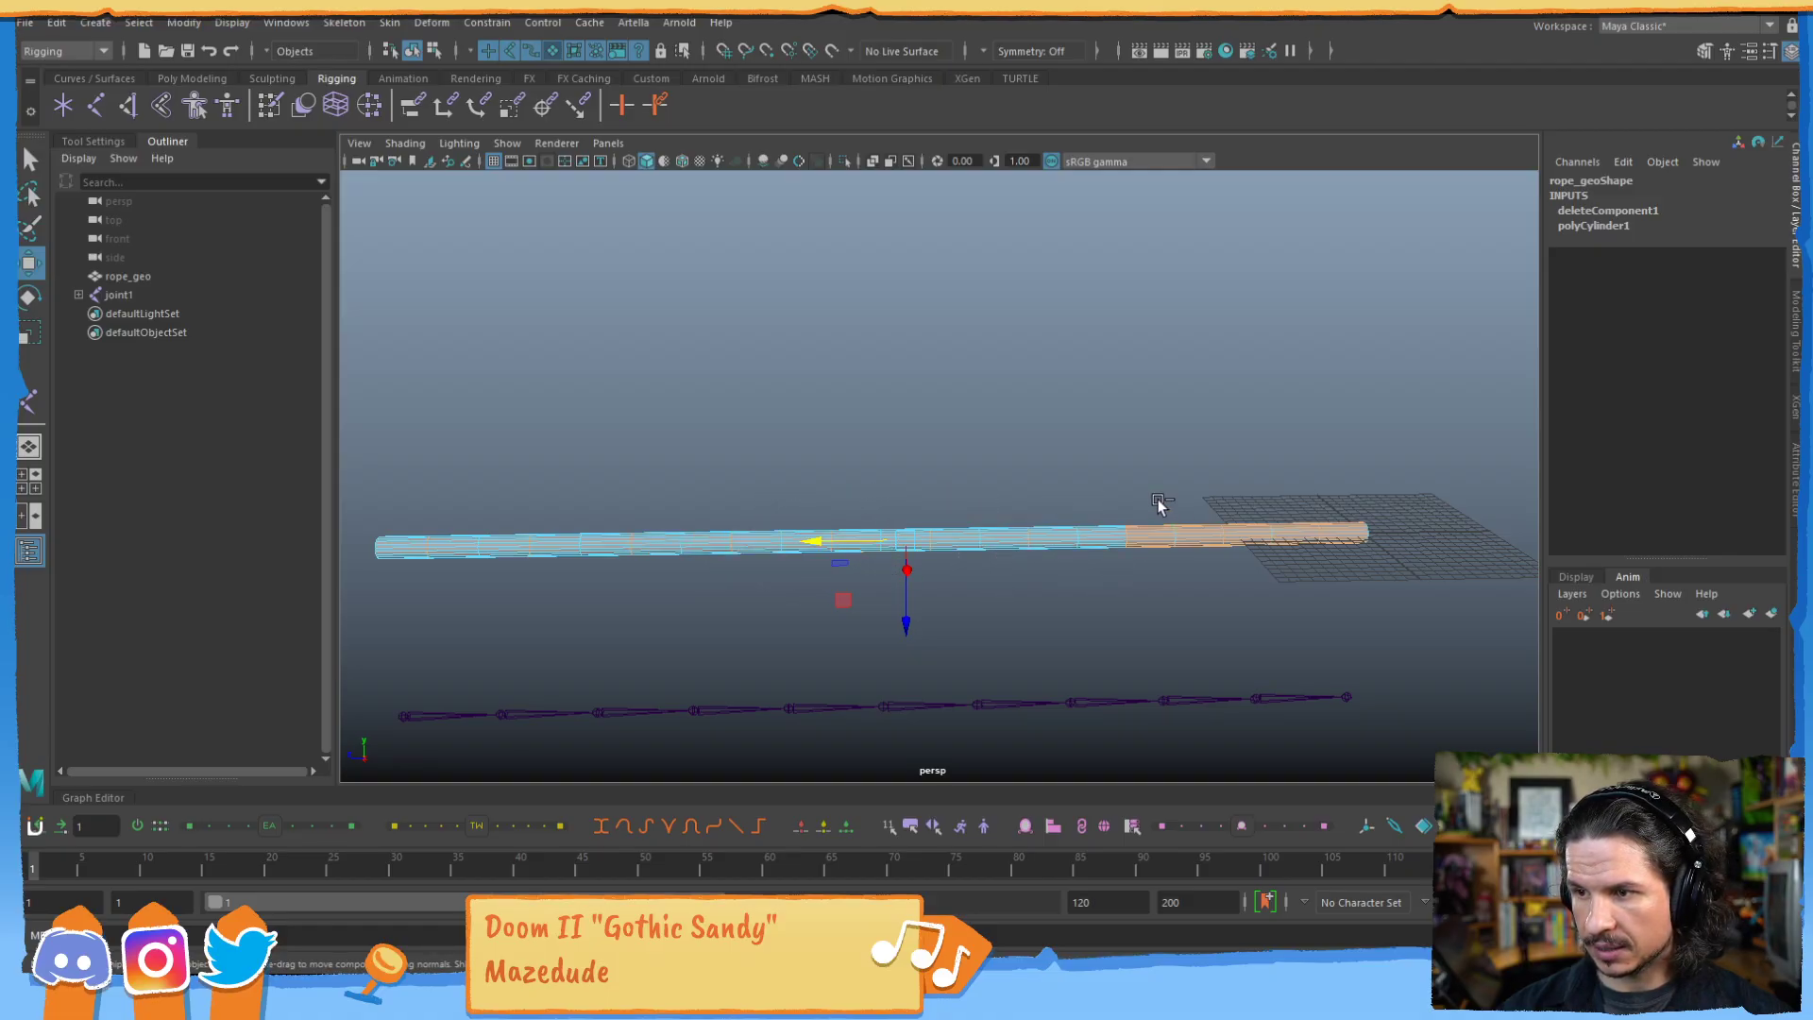
ctrl+drag(1419, 477, 1330, 543)
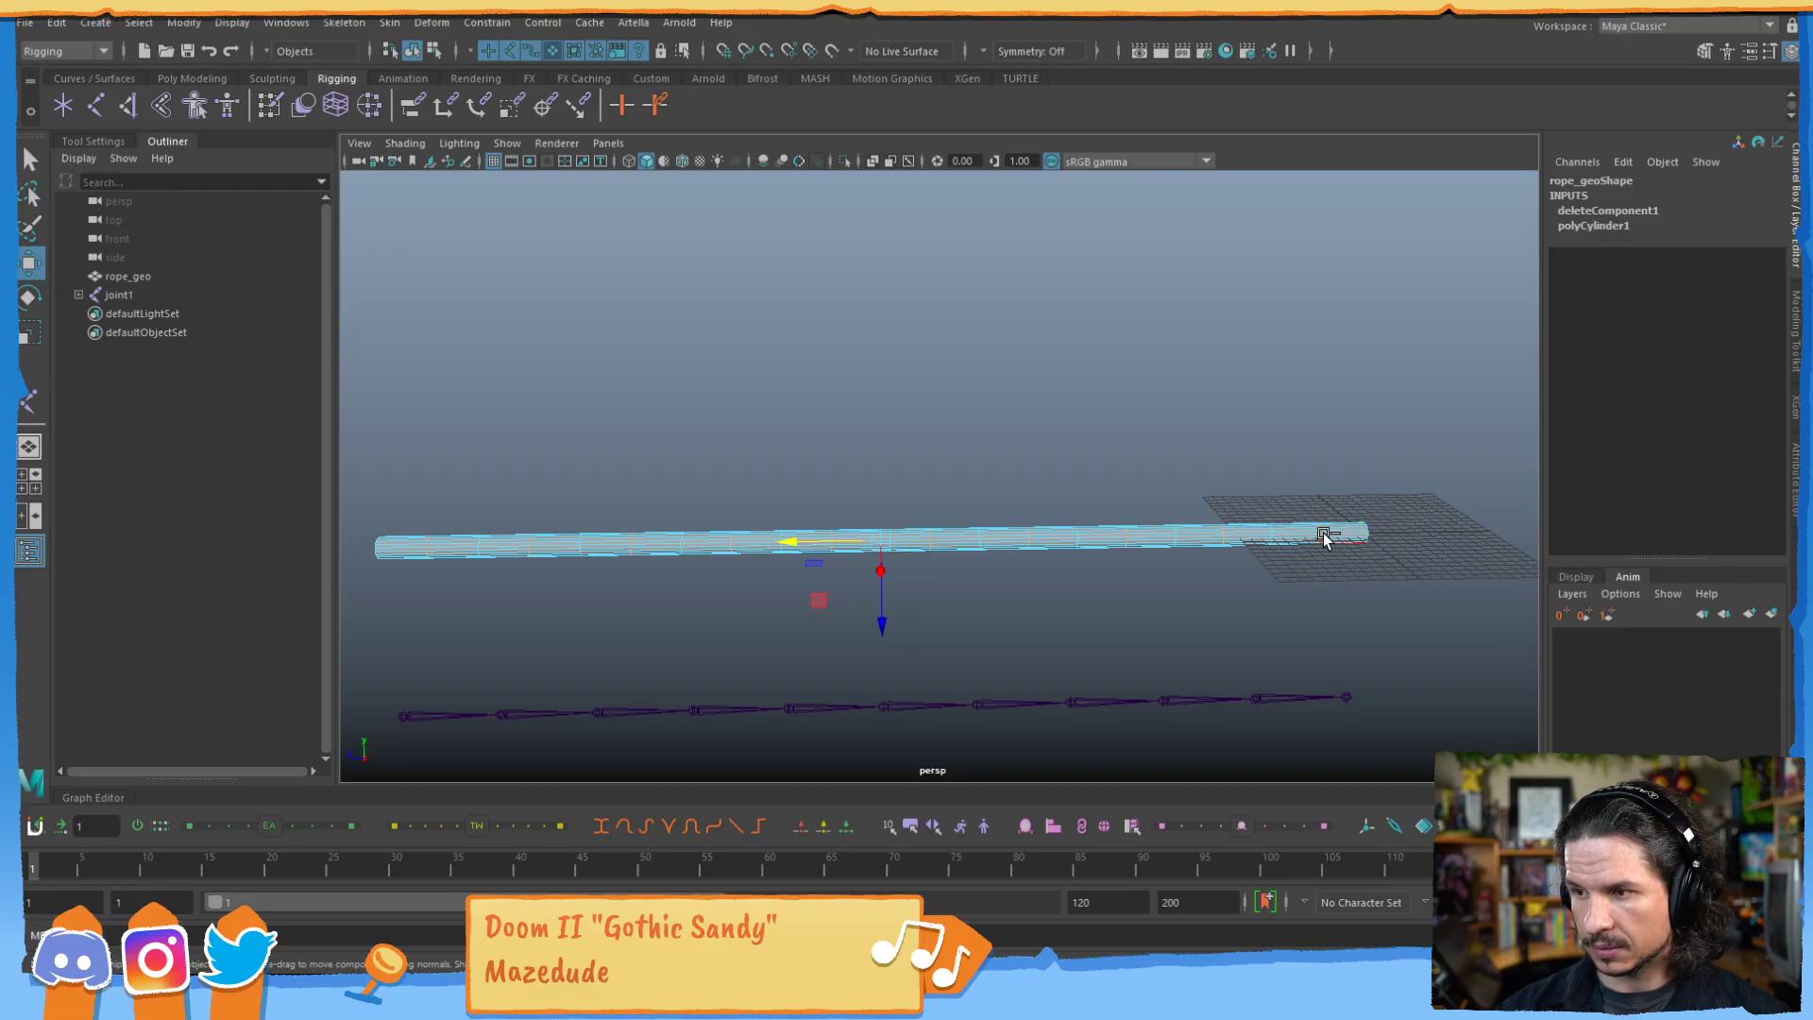
Delete the selected edge loops from rope_geo and return to object mode.
shift+right_drag(694, 499, 604, 527)
mouse_move(624, 618)
alt+mouse_down()
mouse_move(683, 599)
mouse_move(629, 609)
alt+mouse_up()
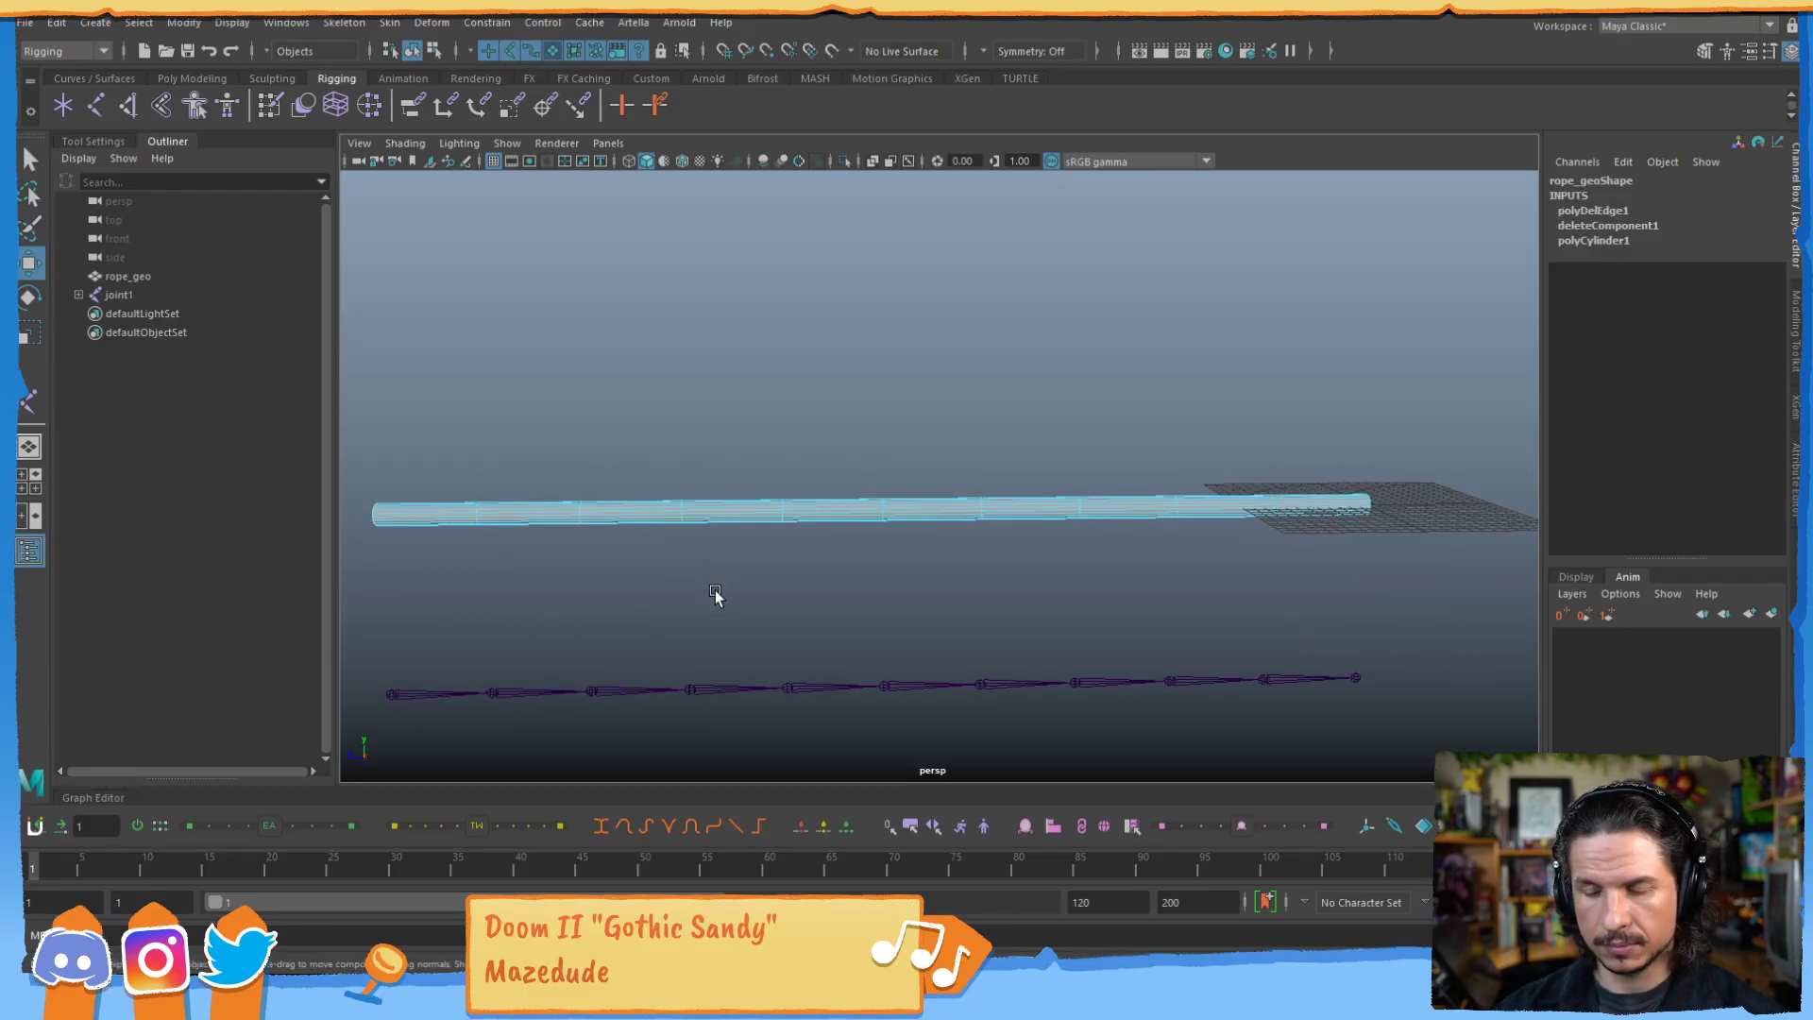
key(F8)
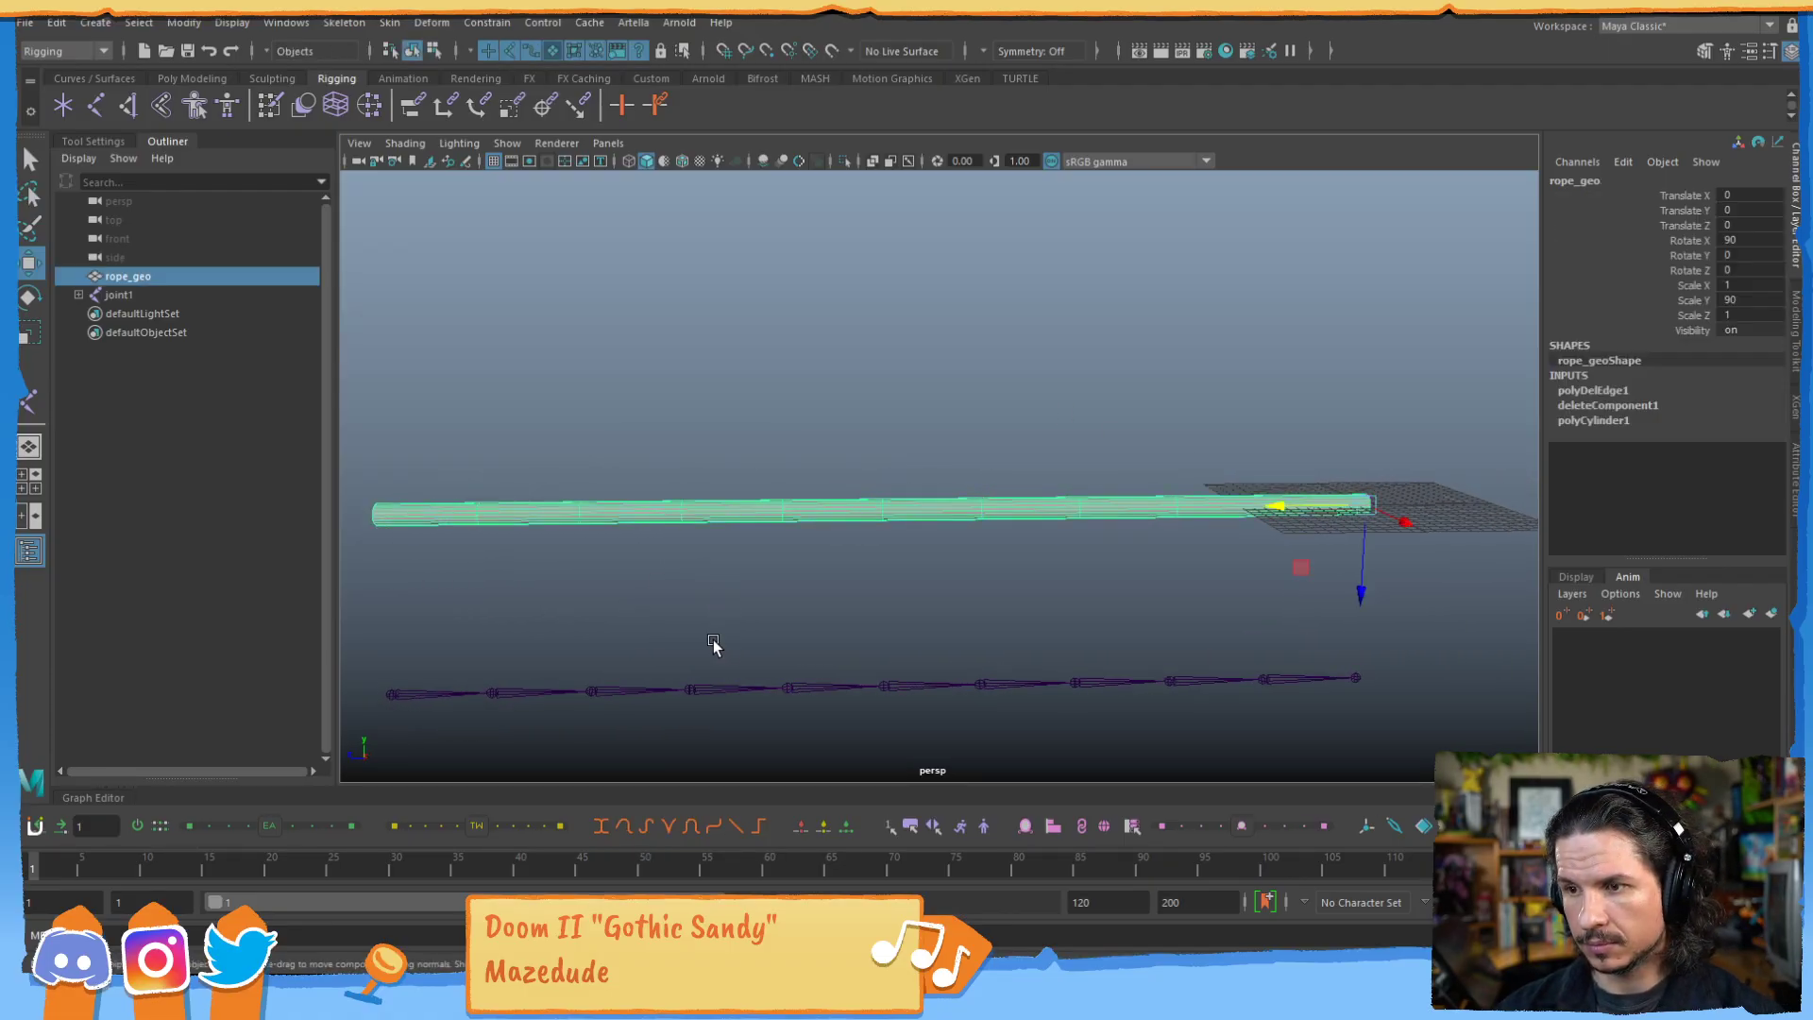
Set joint1's Translate Y to 0 to move the joint chain back inside the rope.
click(393, 695)
click(1757, 206)
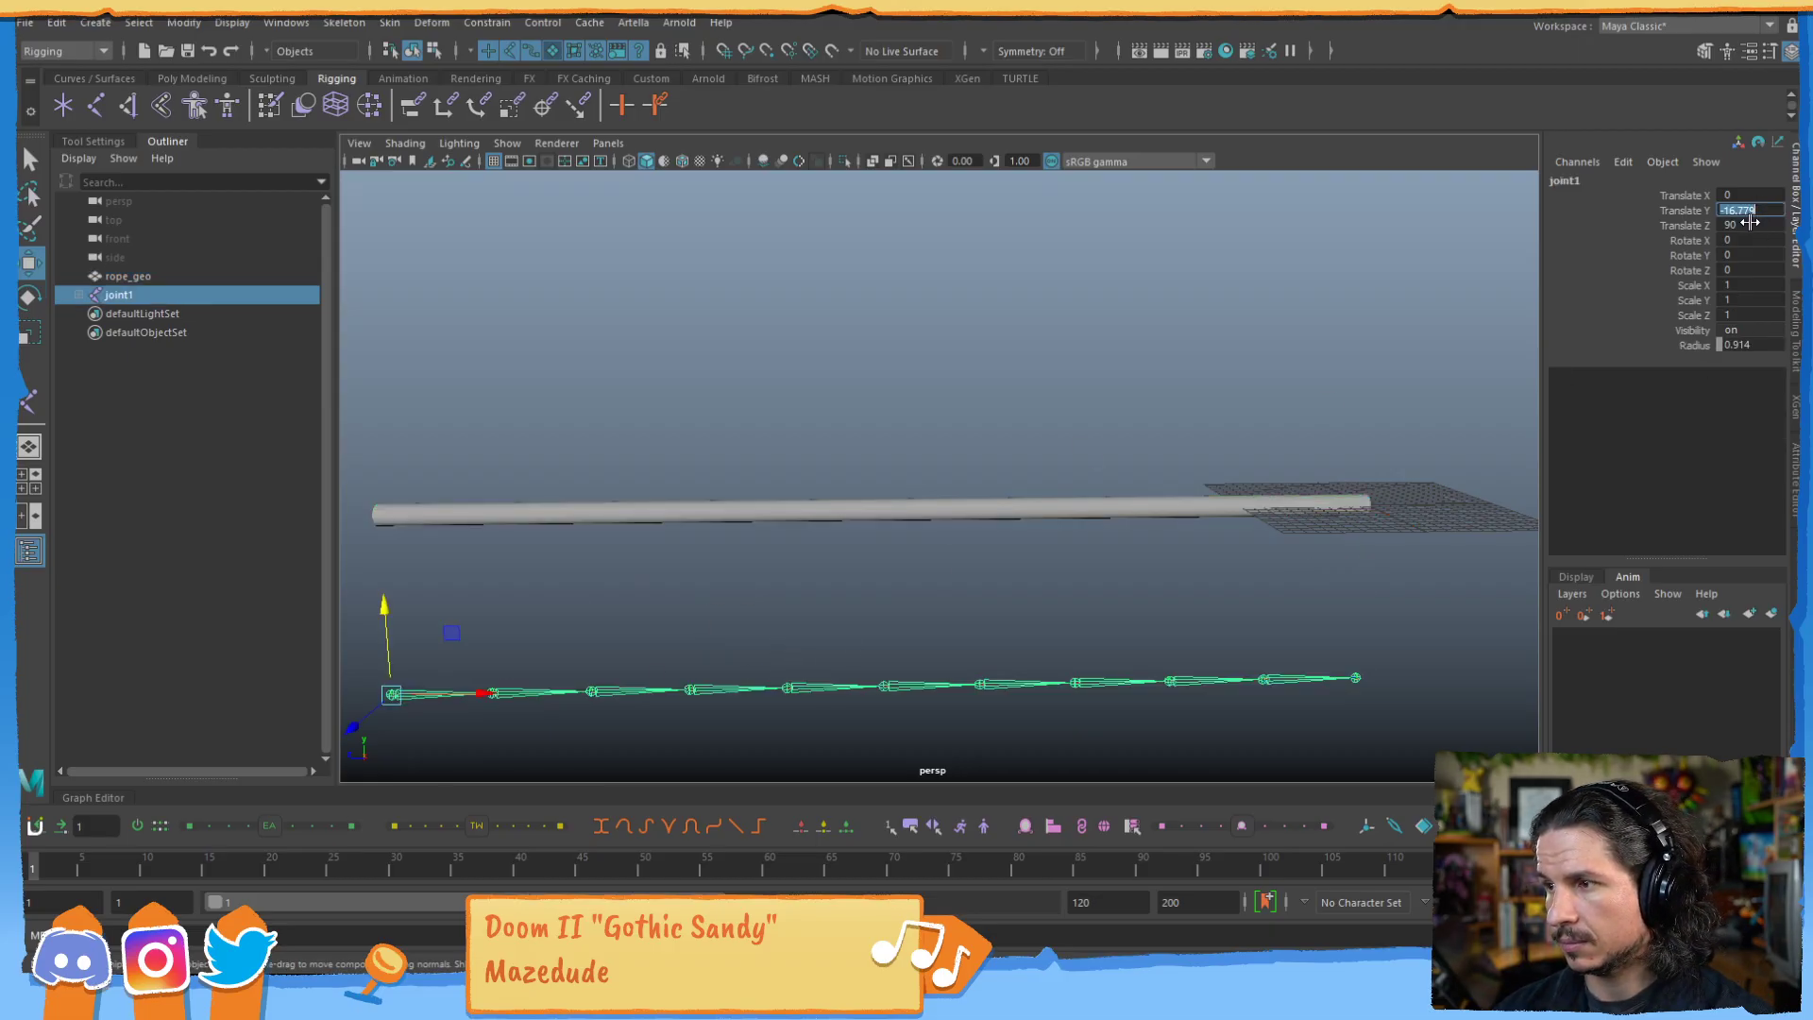
text(0)
key(Return)
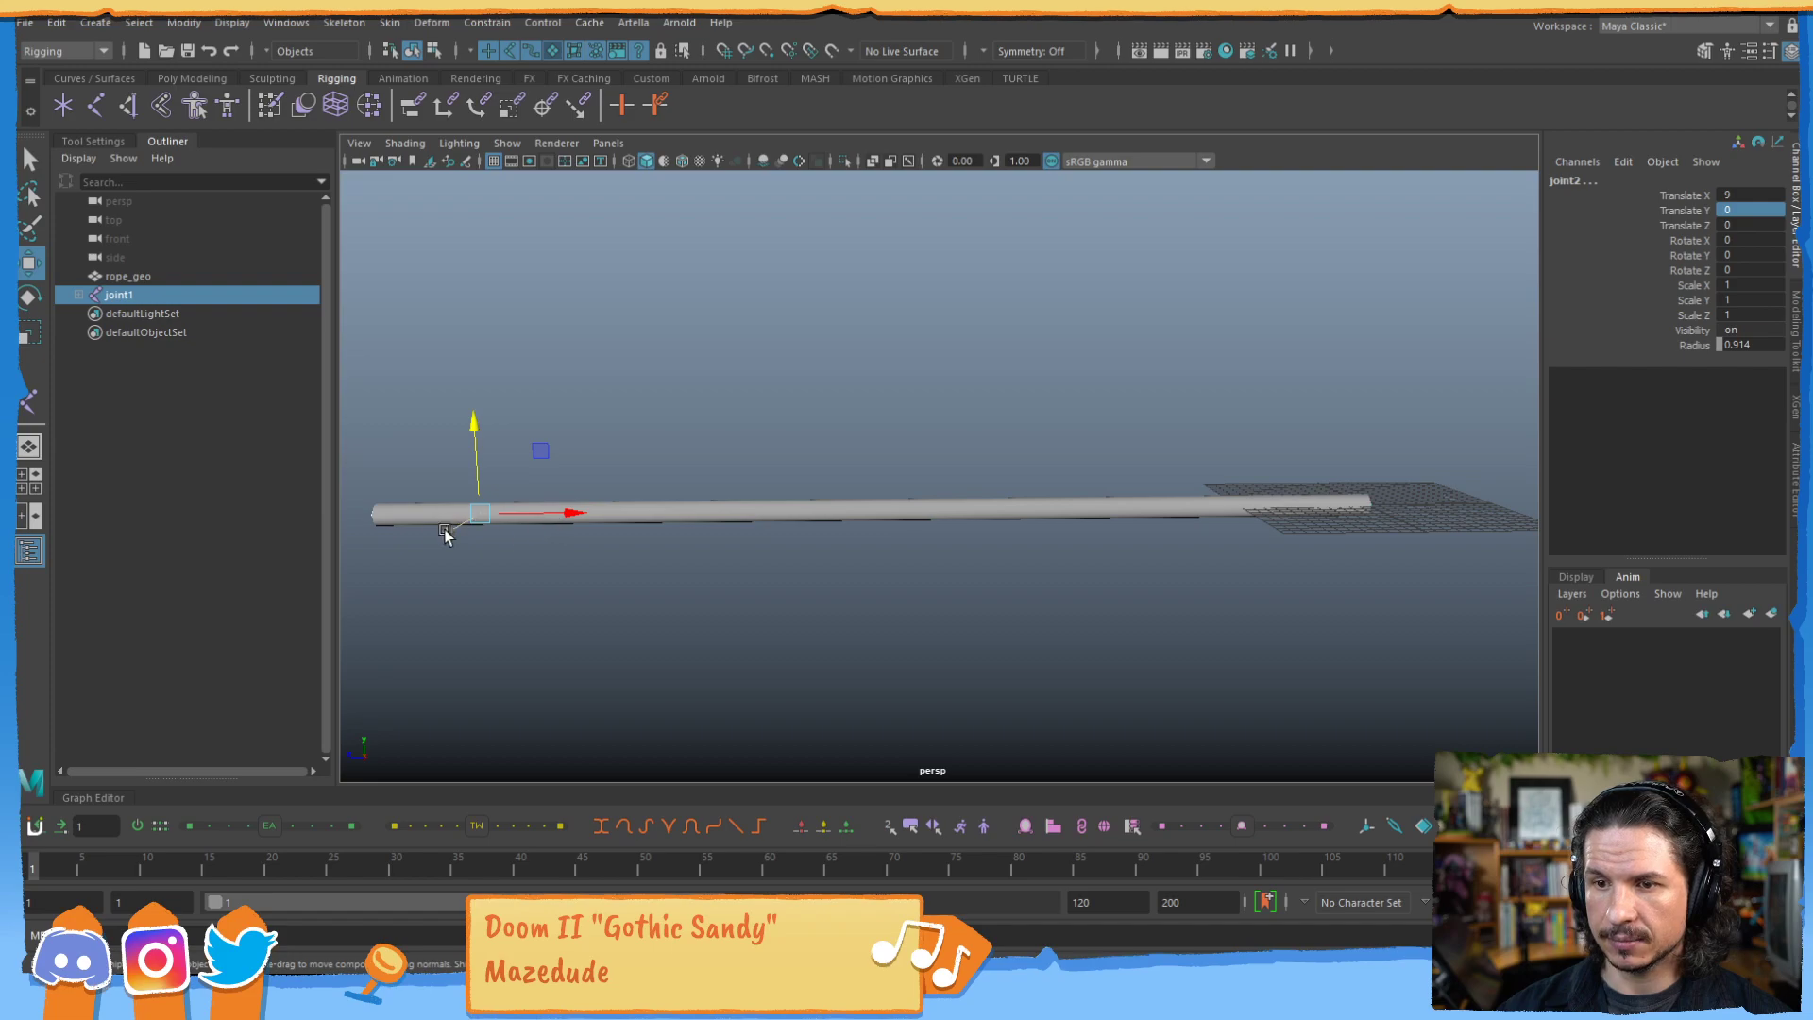
Add rope_geo to the joint selection and bind the rope's skin to the joints.
shift+click(537, 527)
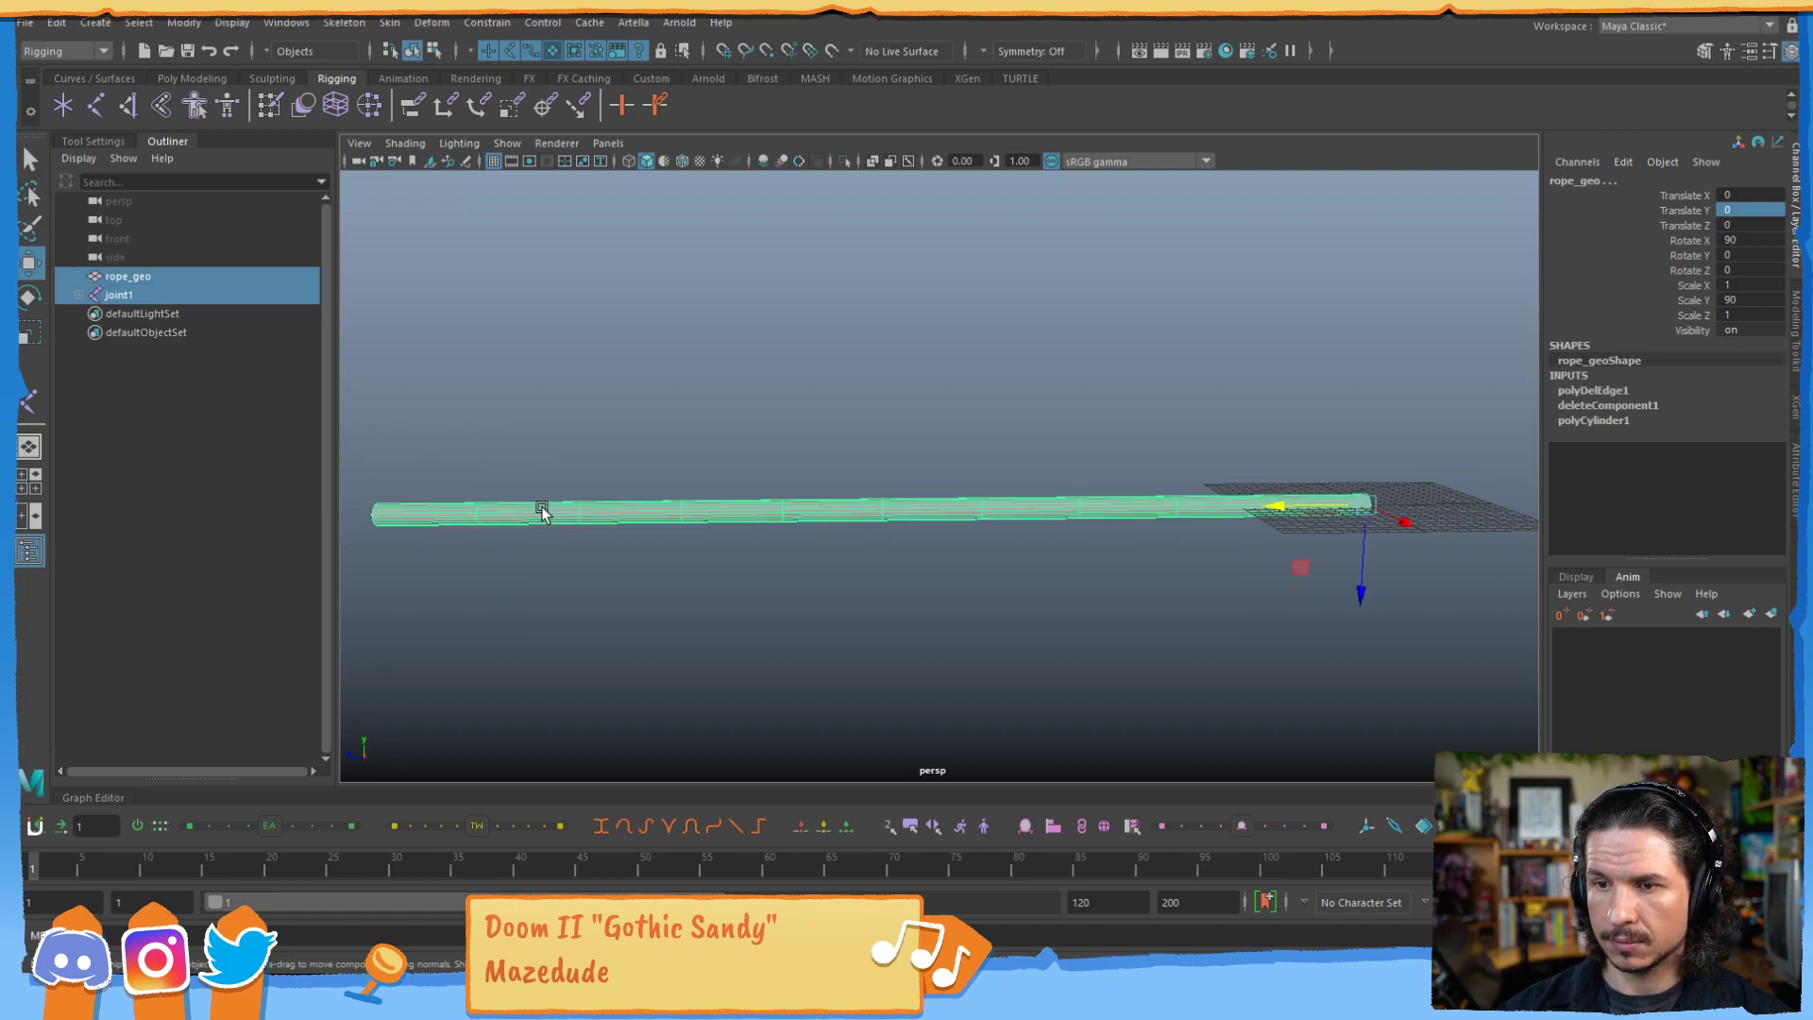
click(390, 22)
click(428, 69)
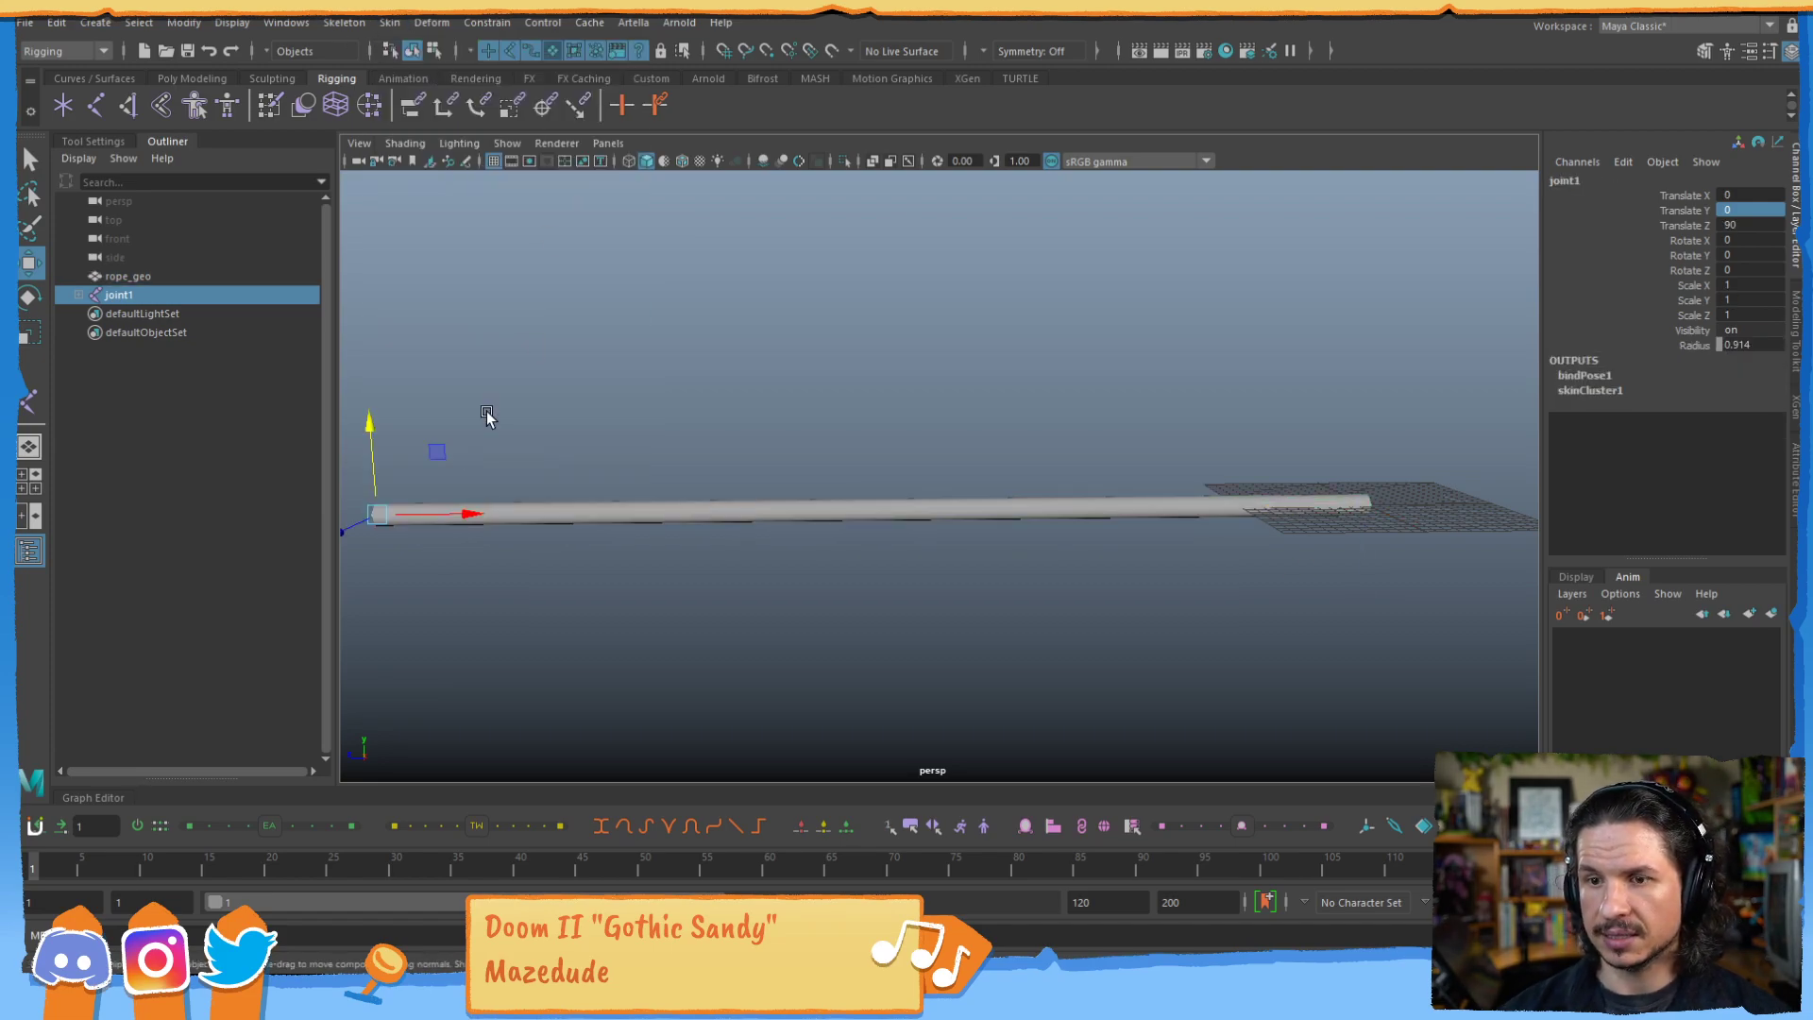
Rotate joint1 about 42° and joint2 about 43° around Z, and turn on smooth mesh preview for the rope.
alt+middle_drag(354, 529, 567, 515)
key(e)
drag(663, 457, 611, 420)
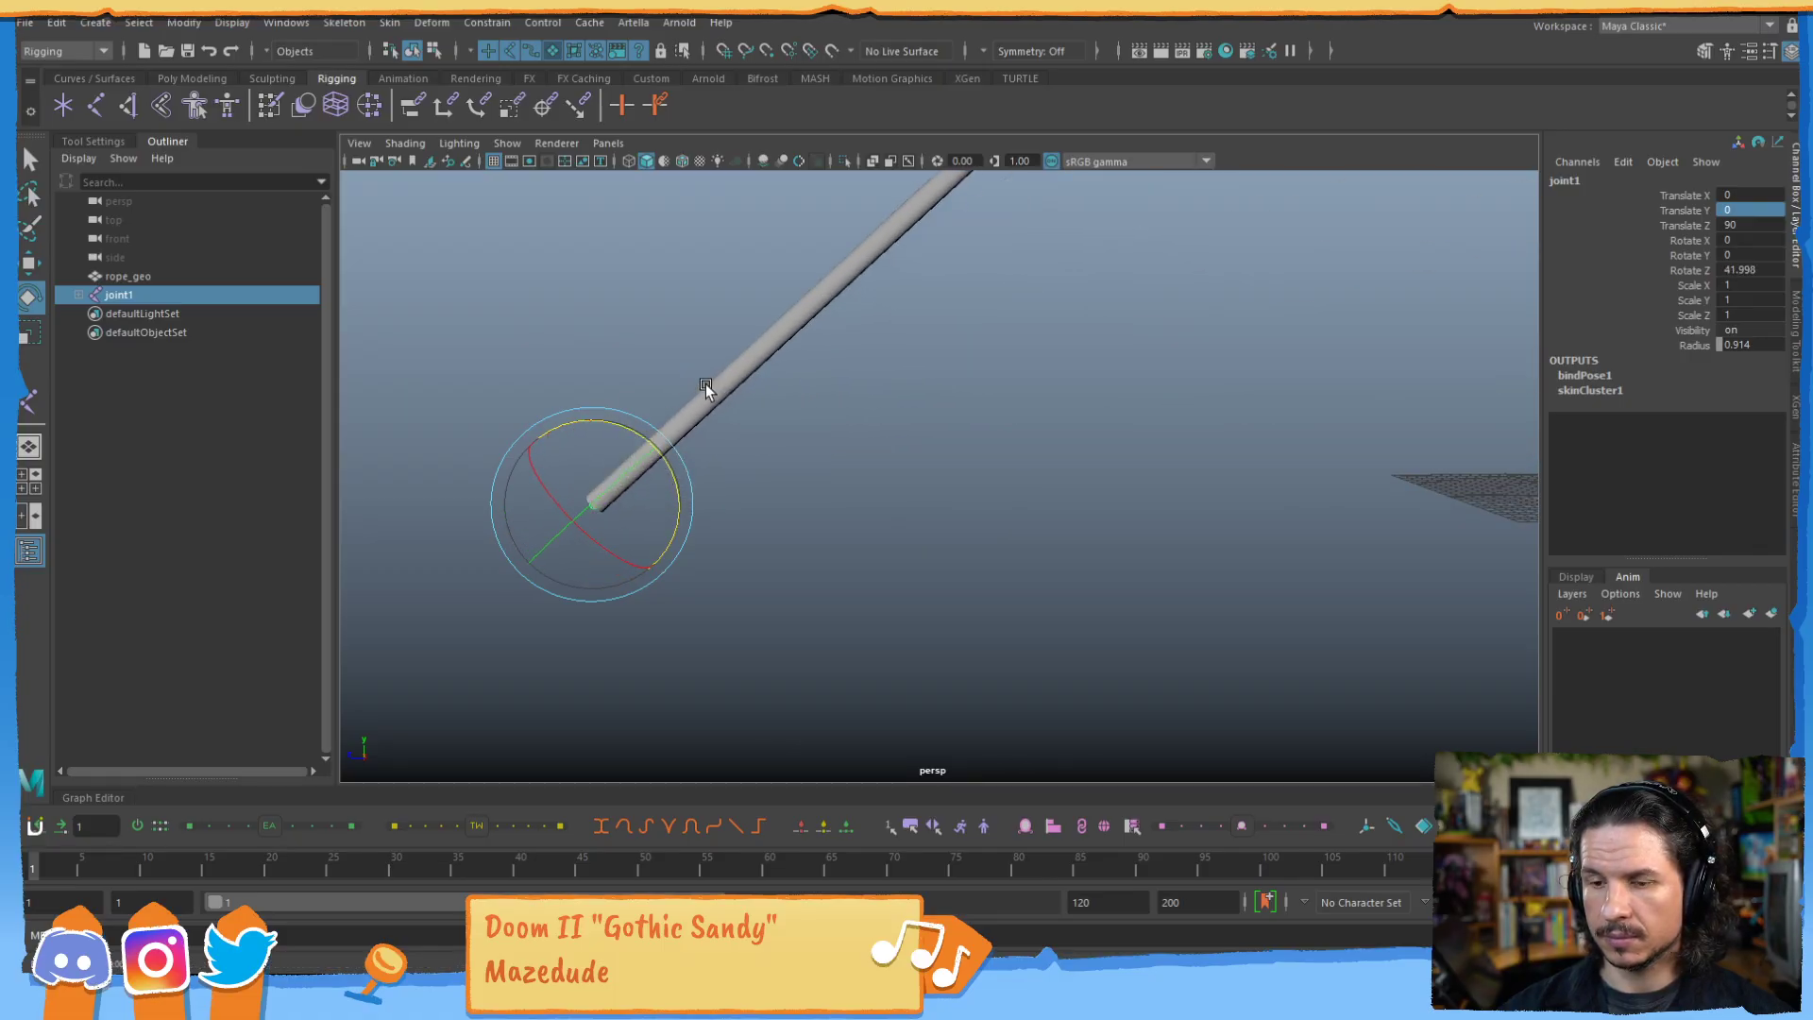
key(Down)
drag(729, 374, 779, 394)
click(672, 463)
click(664, 462)
key(3)
click(729, 393)
alt+middle_drag(729, 393, 771, 557)
click(733, 474)
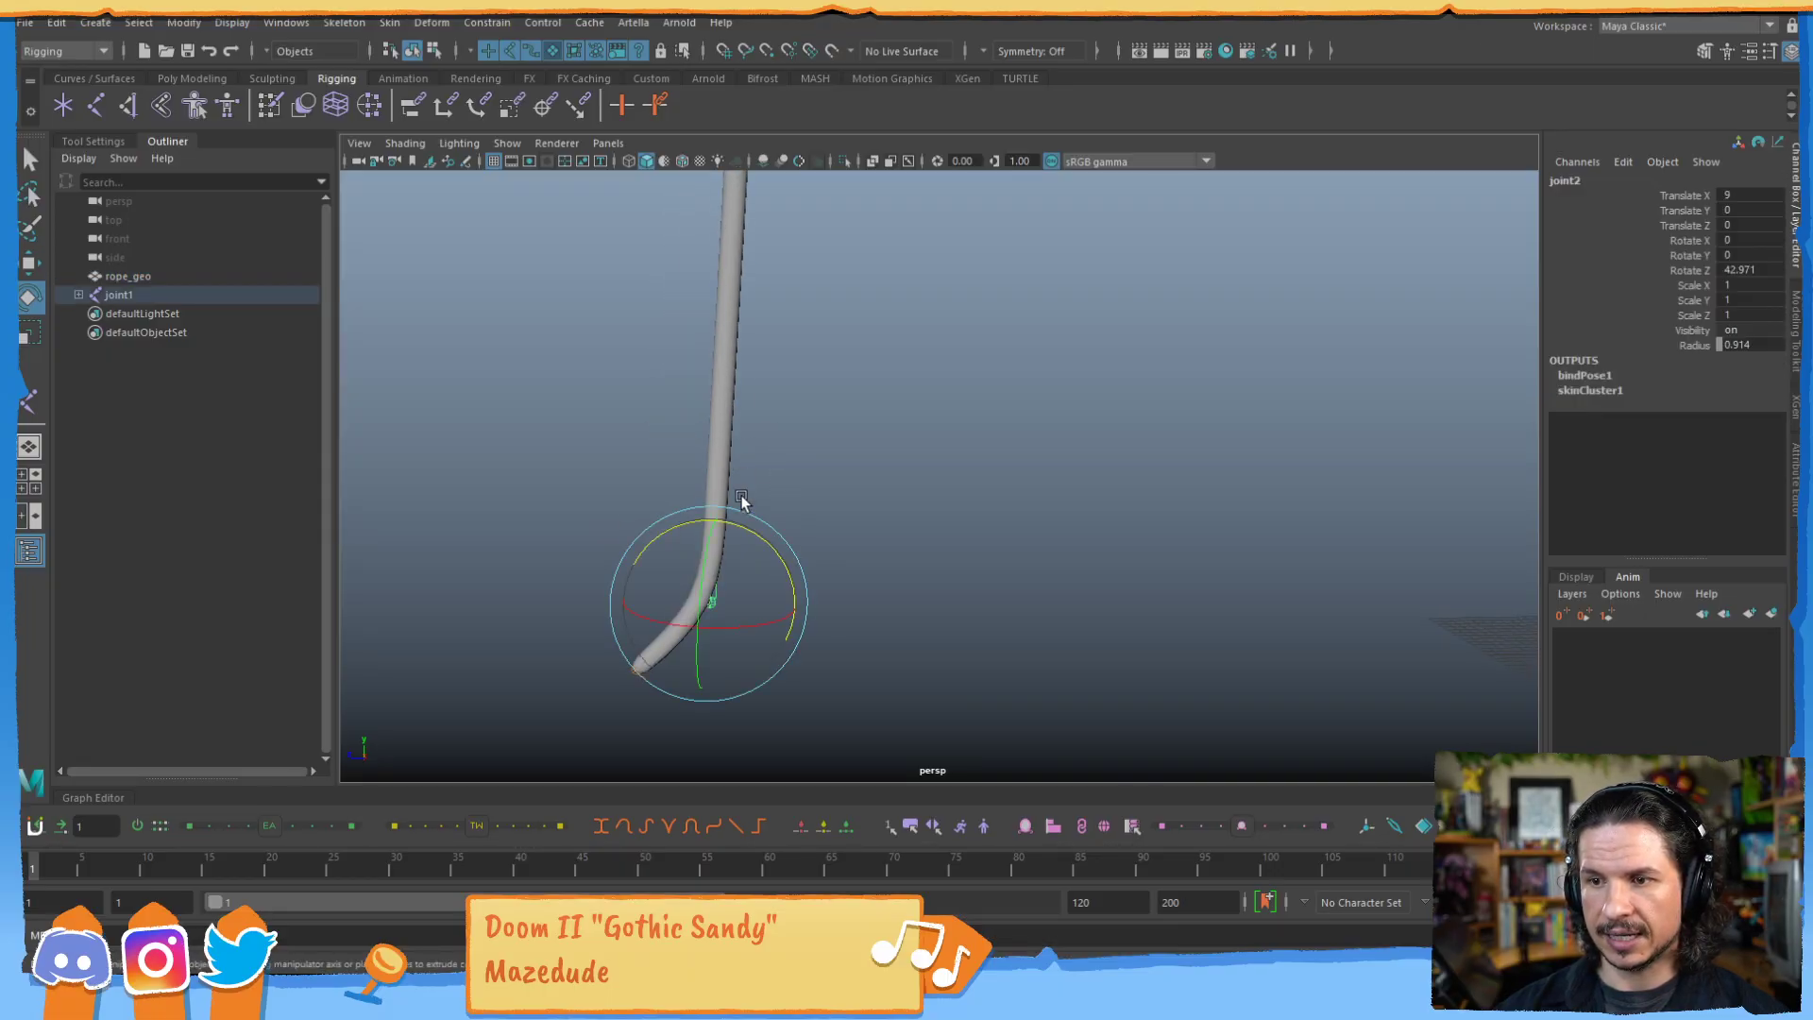
Rotate joint3, joint4 and joint5 around Z to test alternating bends, with joint5 at about 27°.
drag(750, 527, 719, 523)
drag(708, 385, 616, 470)
drag(696, 427, 763, 489)
click(775, 474)
drag(732, 384, 756, 482)
drag(761, 323, 846, 486)
drag(830, 405, 875, 564)
drag(1021, 441, 943, 502)
drag(834, 438, 1101, 568)
drag(930, 439, 1105, 346)
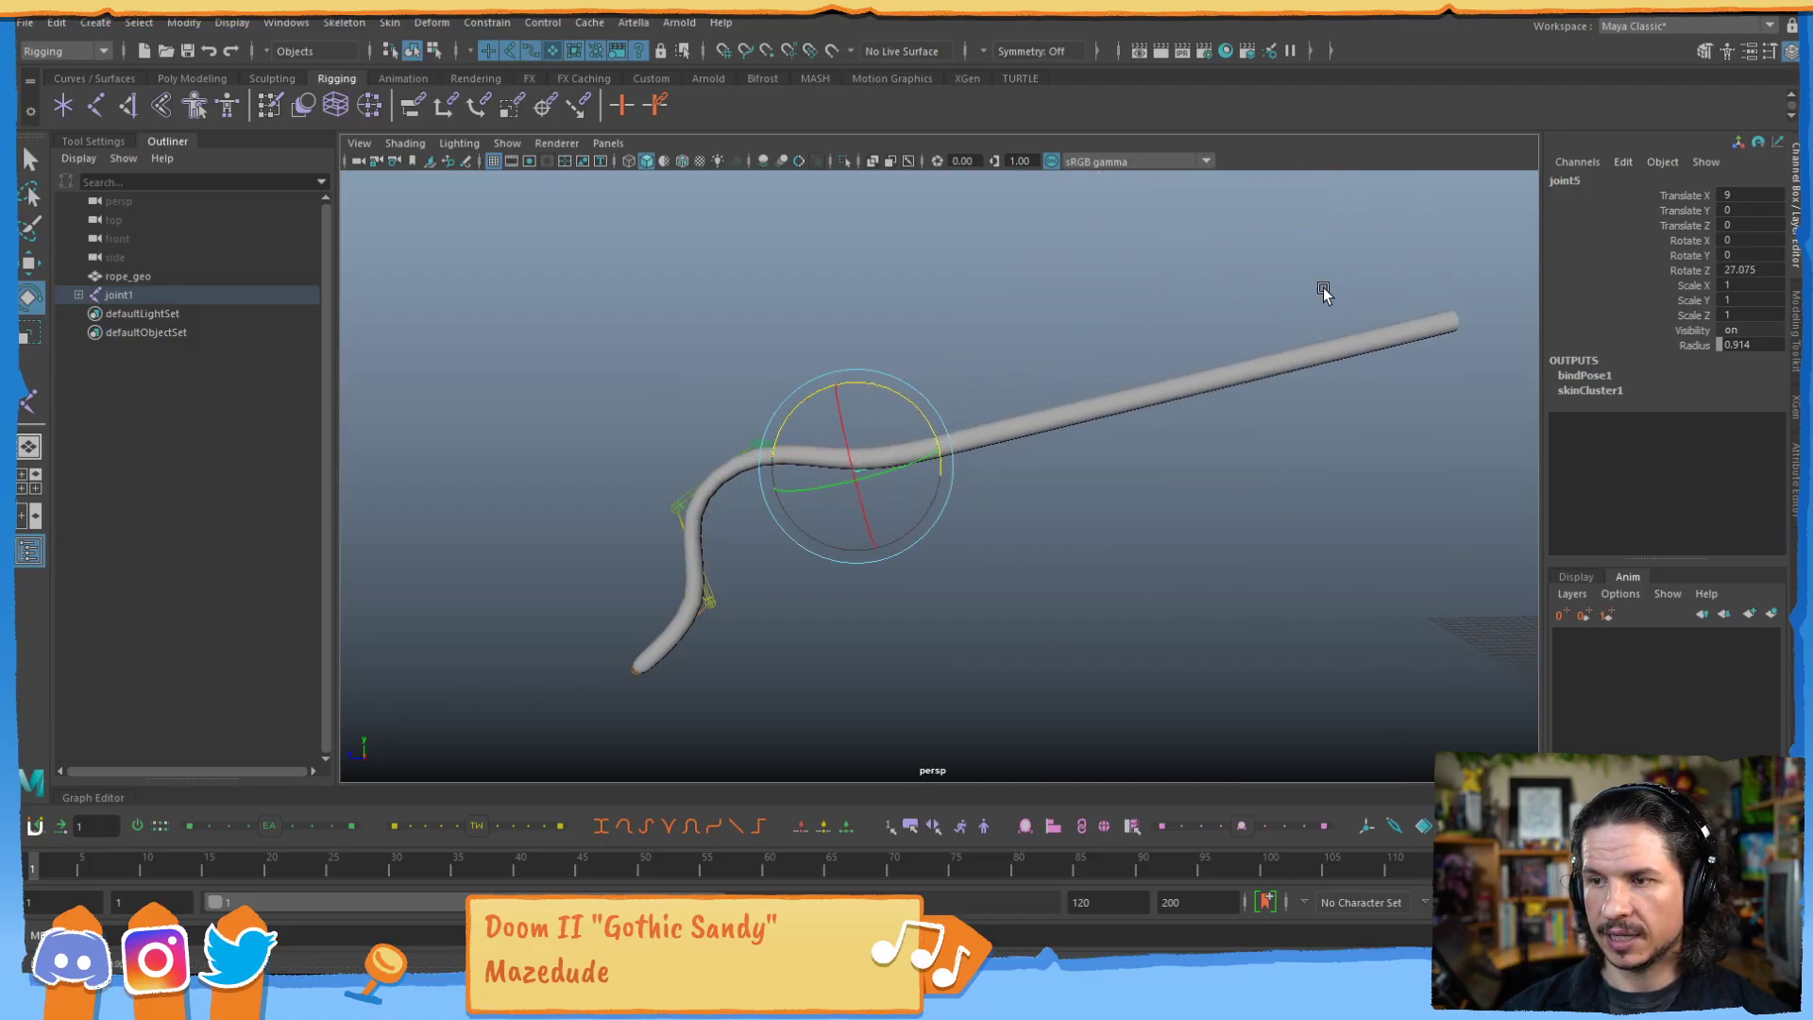
Rotate joint6, joint7 and joint8 around Z to continue the wavy bend, and view the rope from another angle.
alt+drag(891, 485, 846, 498)
alt+middle_drag(912, 415, 770, 526)
drag(1187, 362, 847, 567)
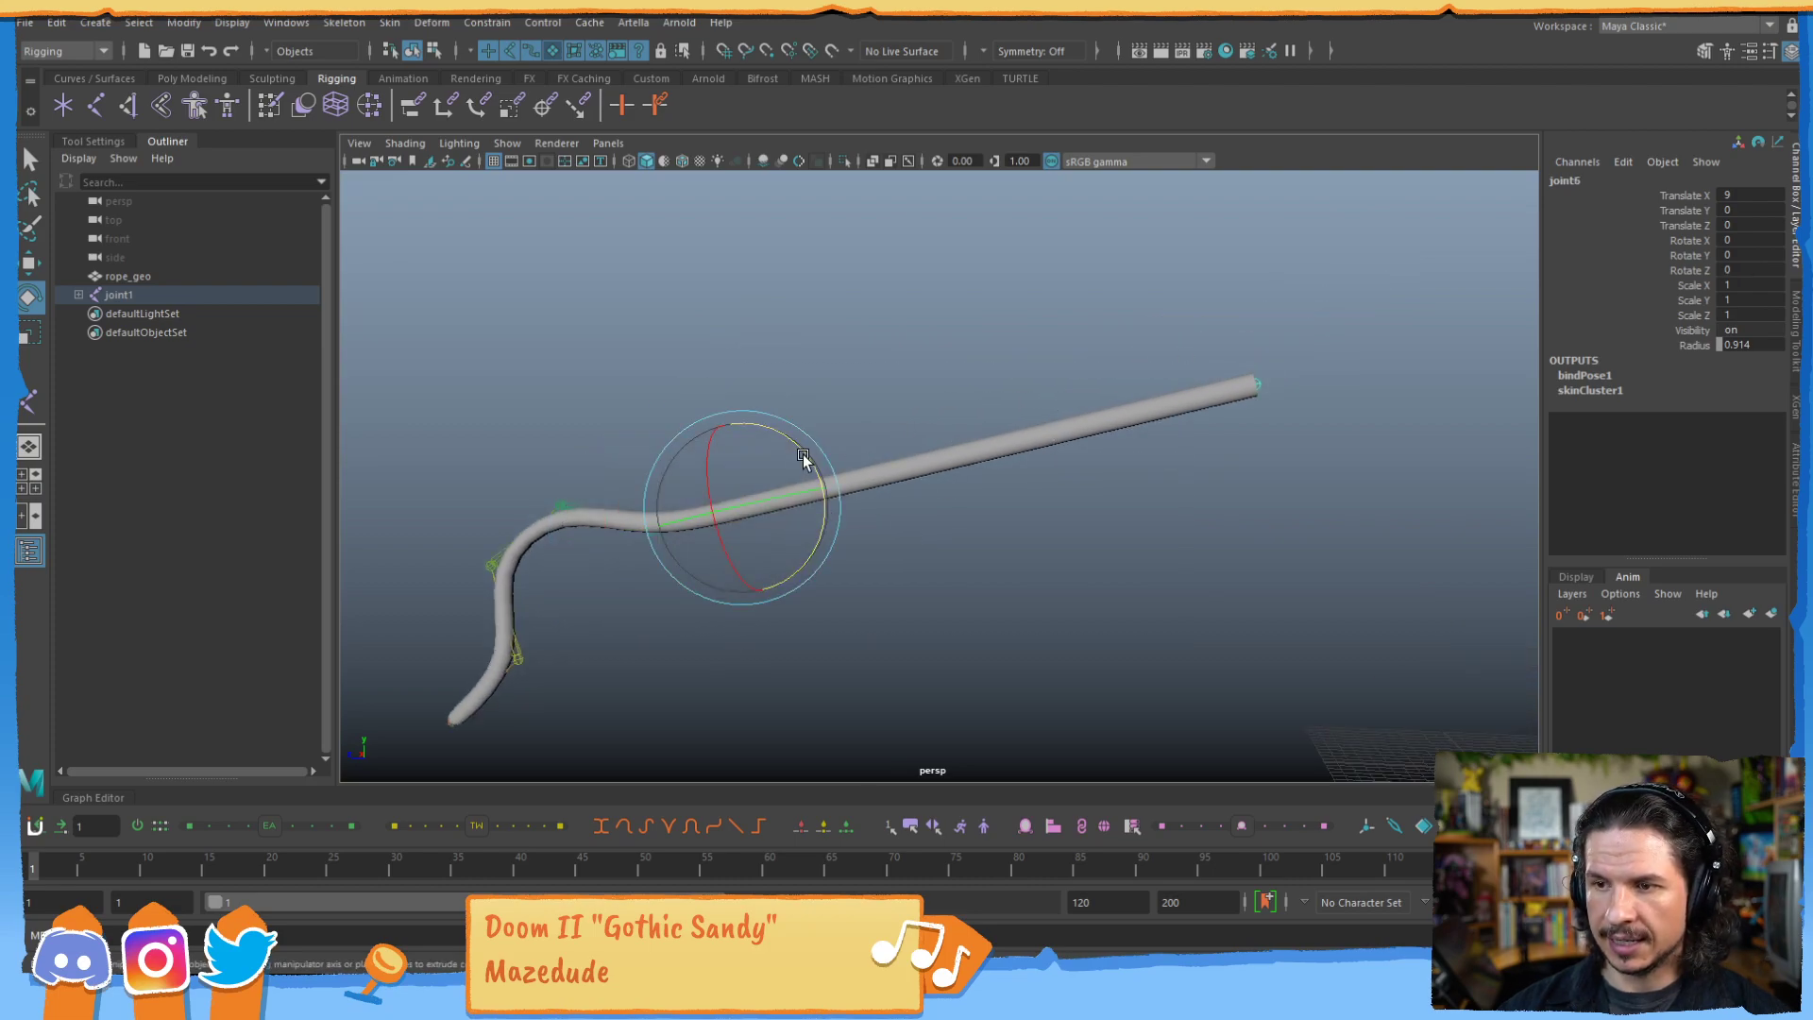
drag(802, 458, 836, 527)
alt+middle_drag(836, 527, 947, 433)
drag(947, 433, 824, 575)
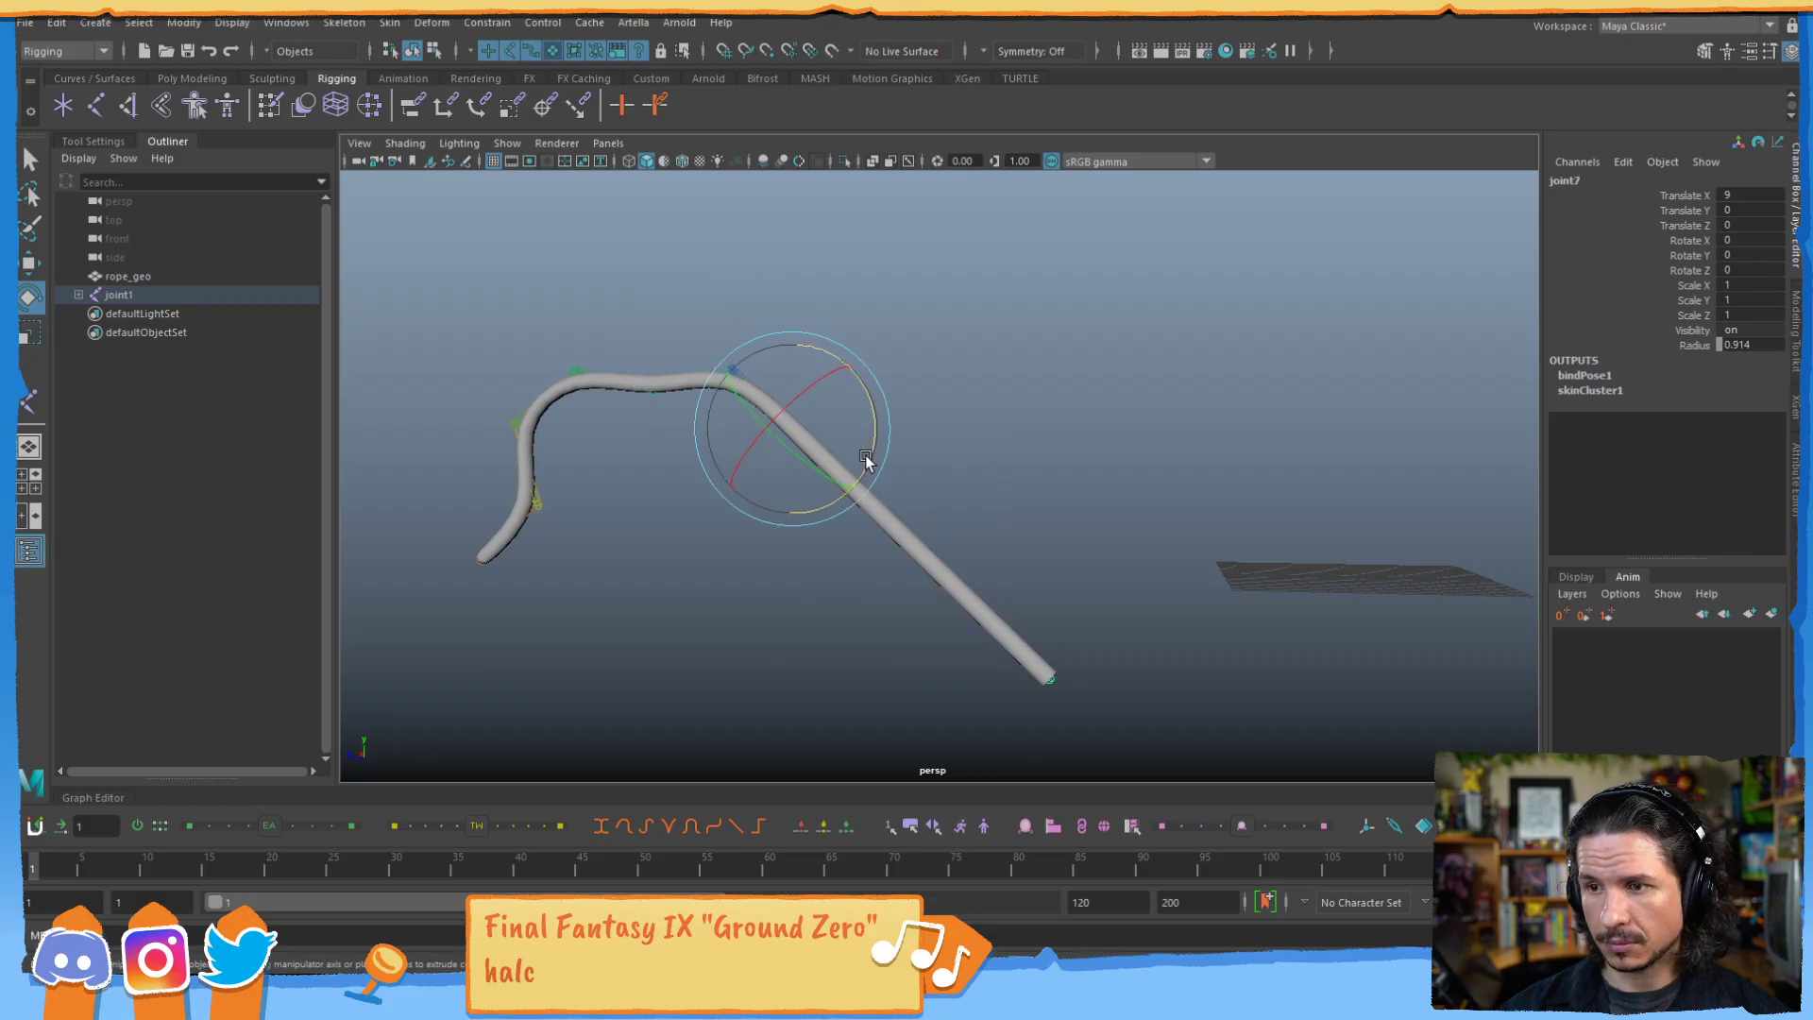
drag(865, 460, 935, 521)
drag(956, 414, 974, 319)
click(830, 550)
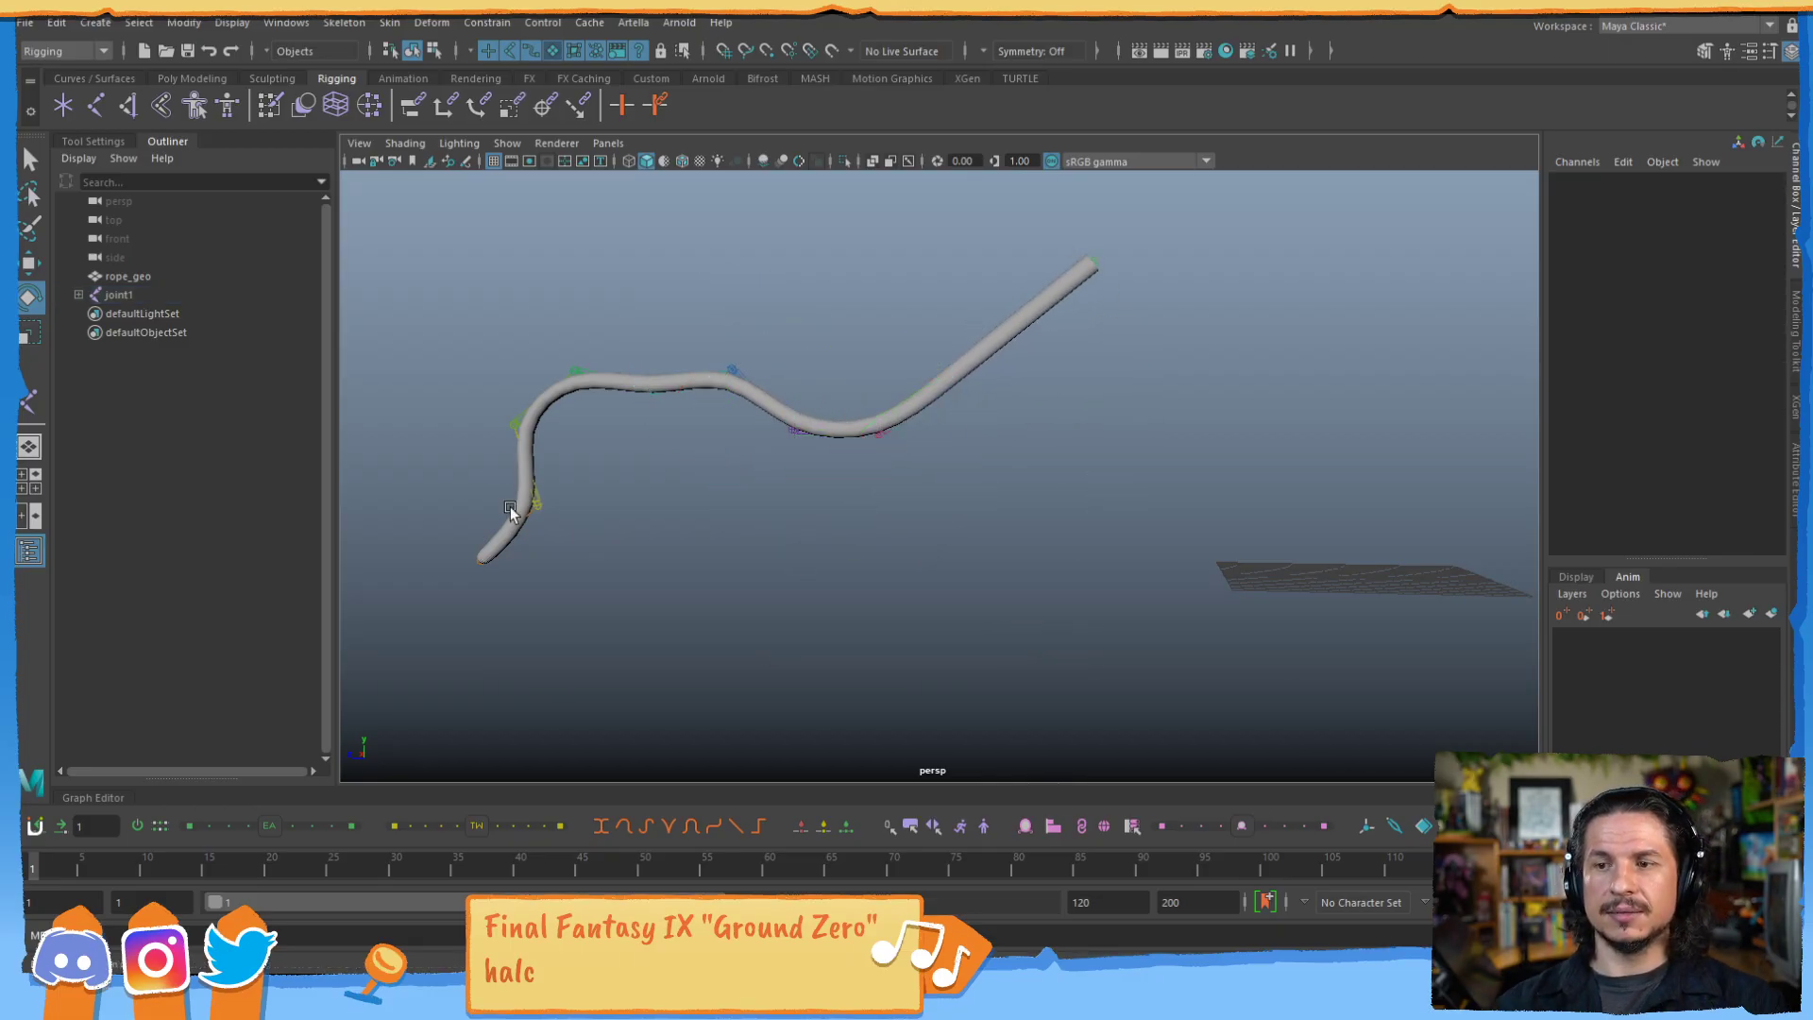
mouse_move(742, 488)
alt+mouse_down()
mouse_move(943, 555)
mouse_move(1076, 490)
mouse_move(804, 510)
mouse_move(769, 387)
mouse_move(776, 477)
alt+mouse_up()
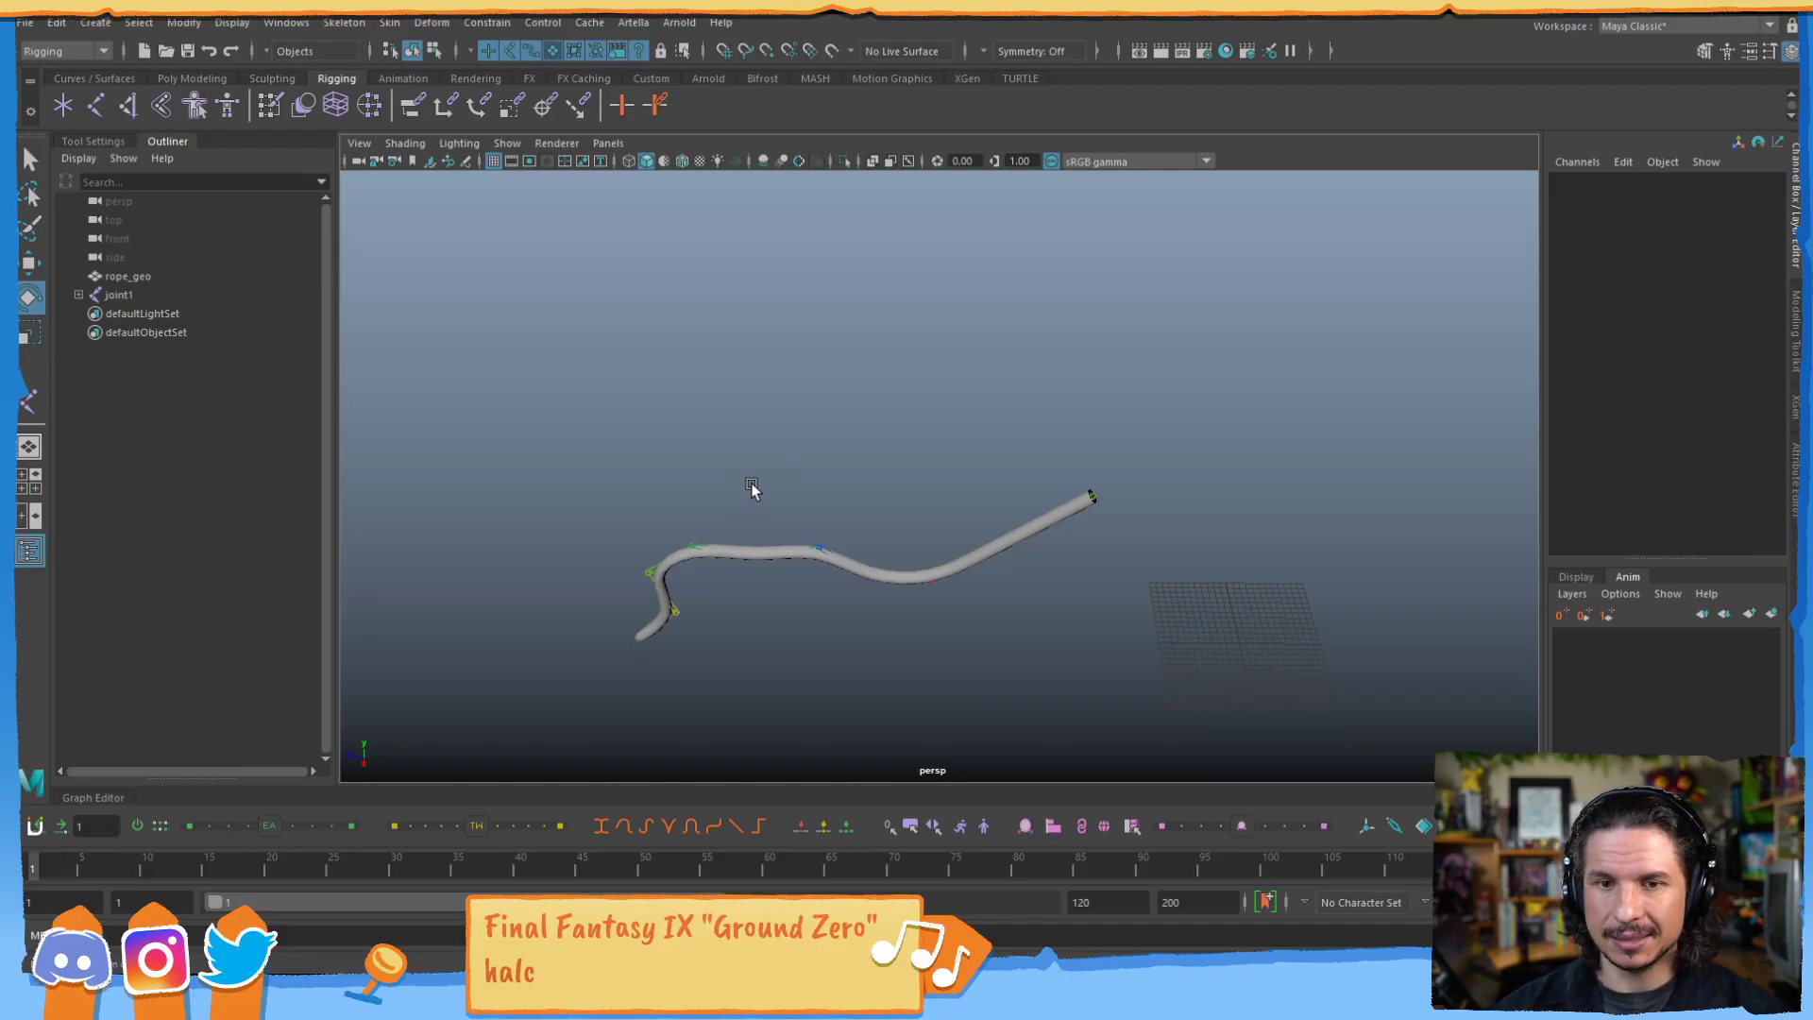
Undo the test rotations back to the bend at joint2.
key(ctrl+z)
key(ctrl+z)
key(ctrl+z)
key(ctrl+z)
key(ctrl+z)
key(ctrl+z)
key(ctrl+z)
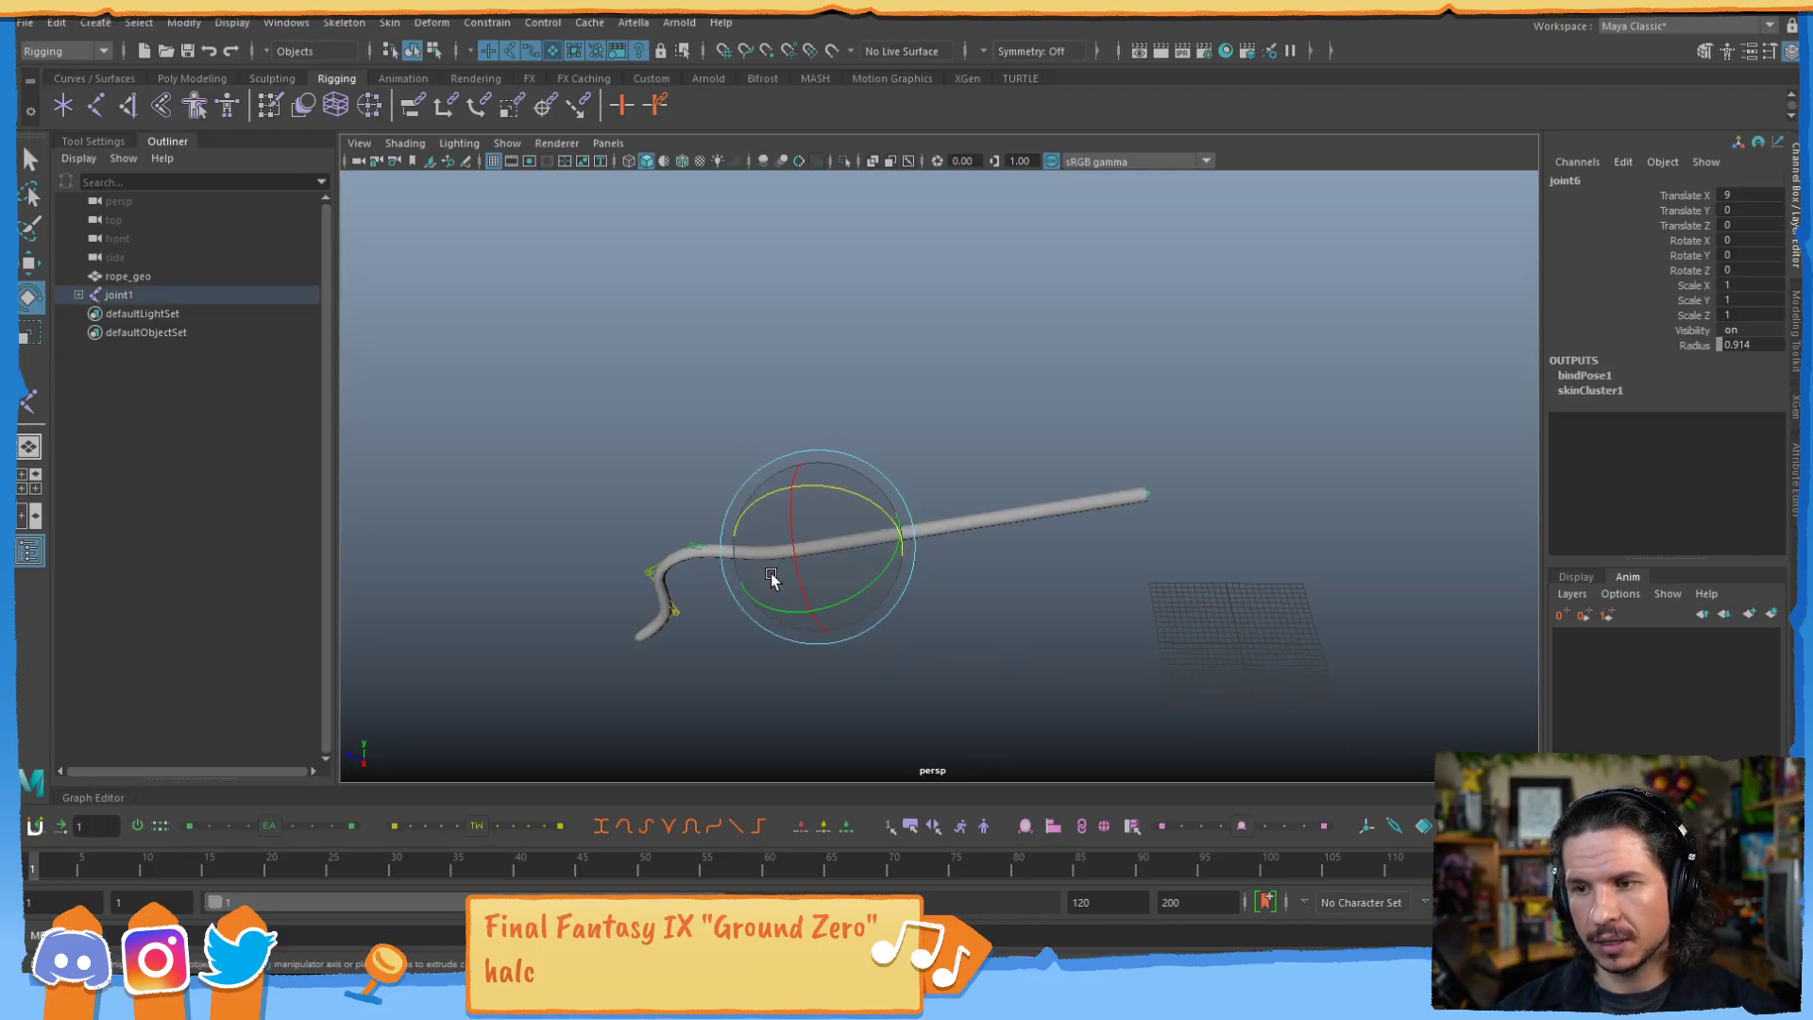
key(ctrl+z)
key(ctrl+z)
key(ctrl+z)
key(ctrl+z)
key(ctrl+z)
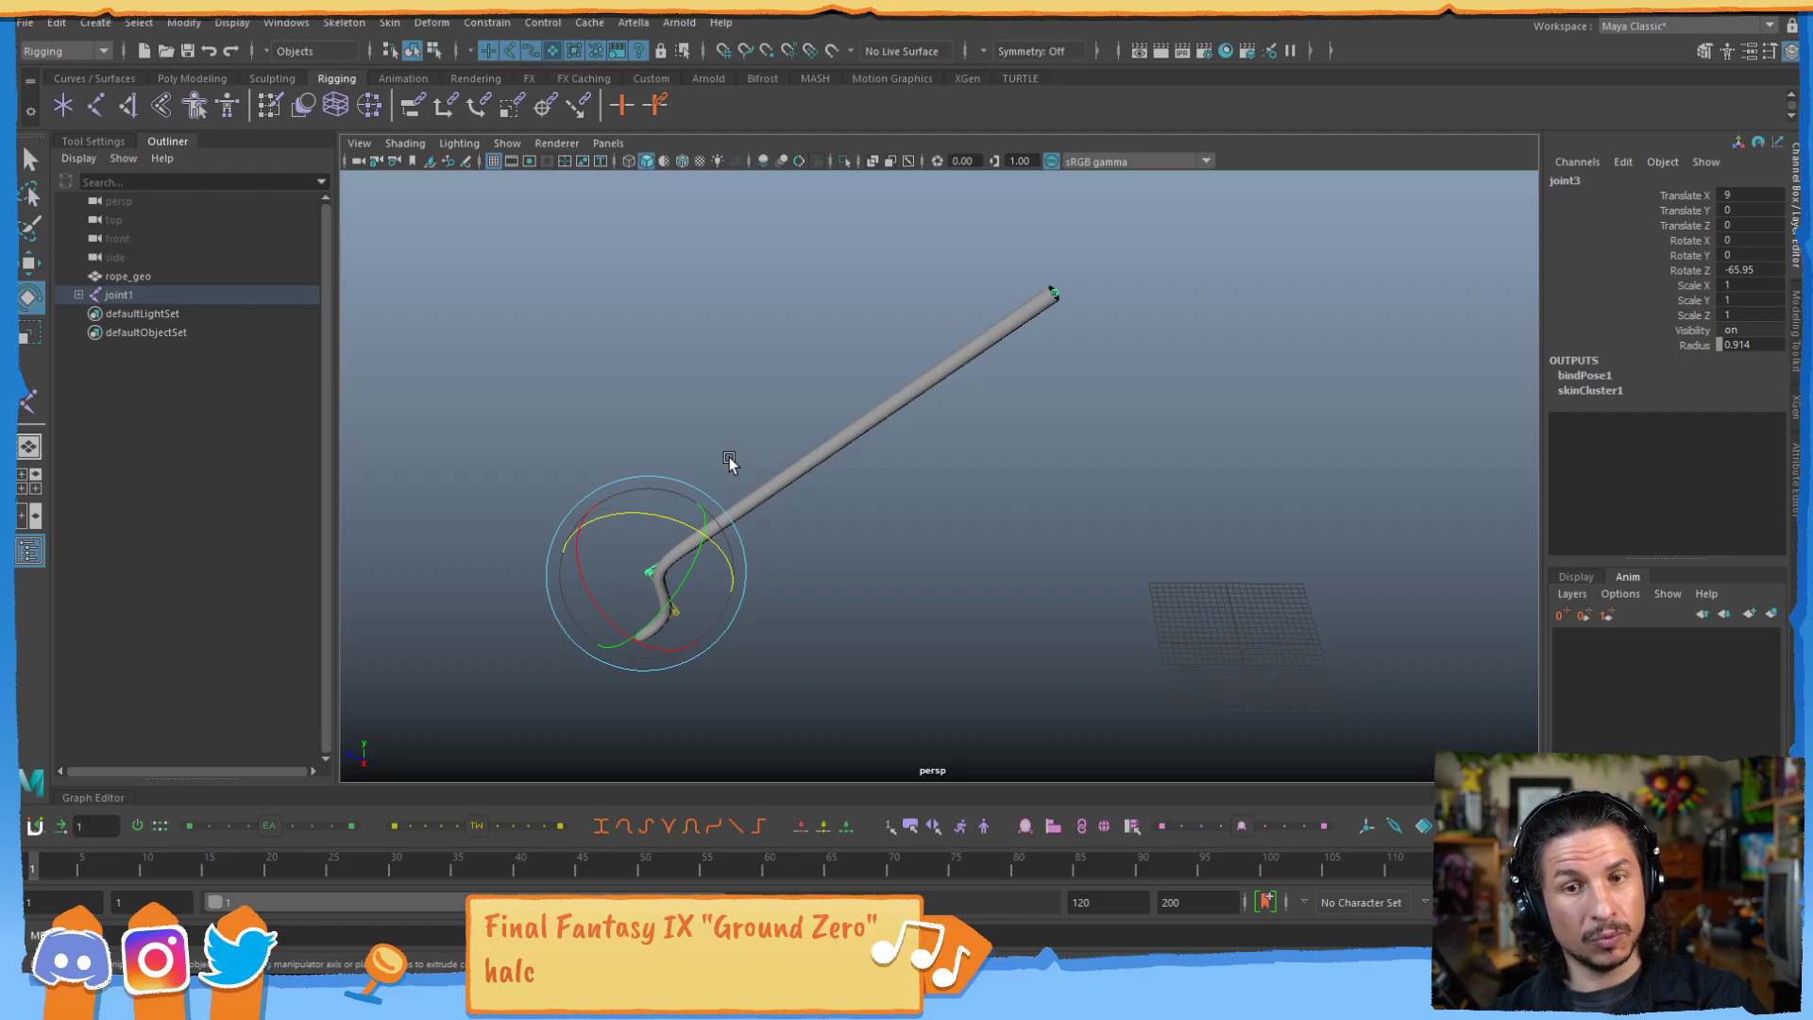
key(ctrl+z)
key(ctrl+z)
key(ctrl+z)
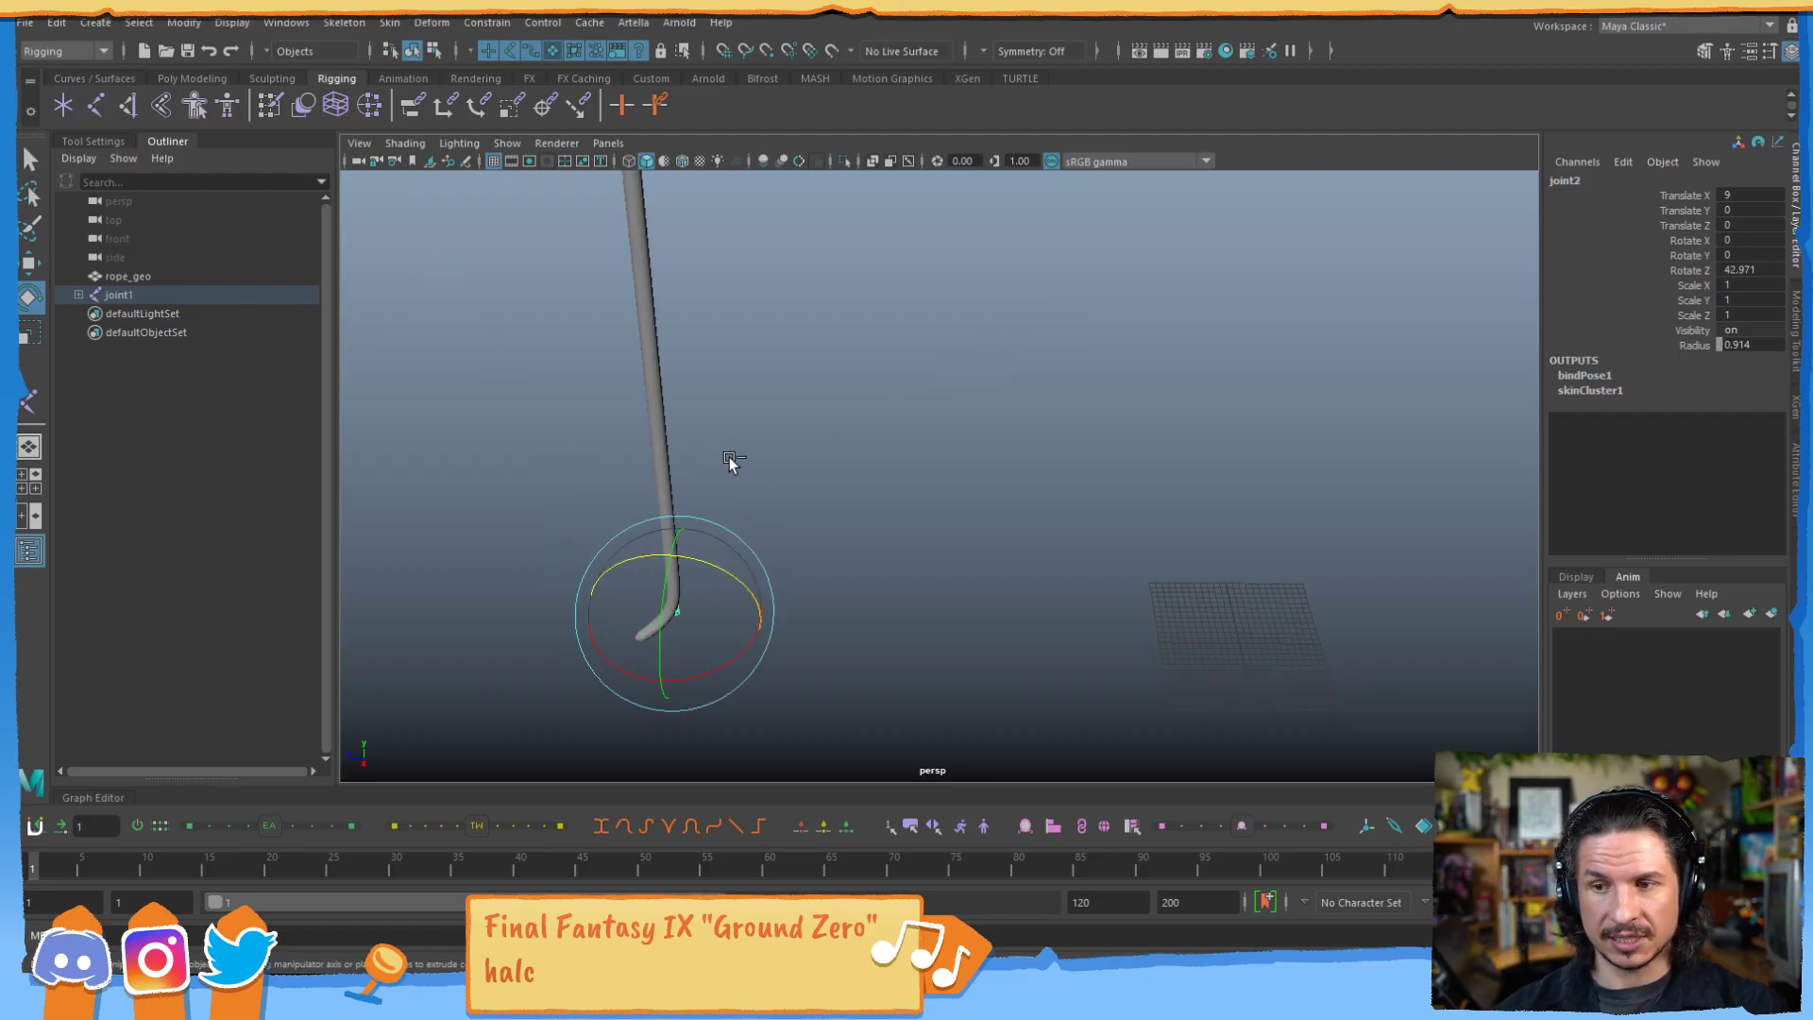
Rotate the joint at the rope's start to swing the whole rope down toward horizontal.
click(651, 638)
click(640, 650)
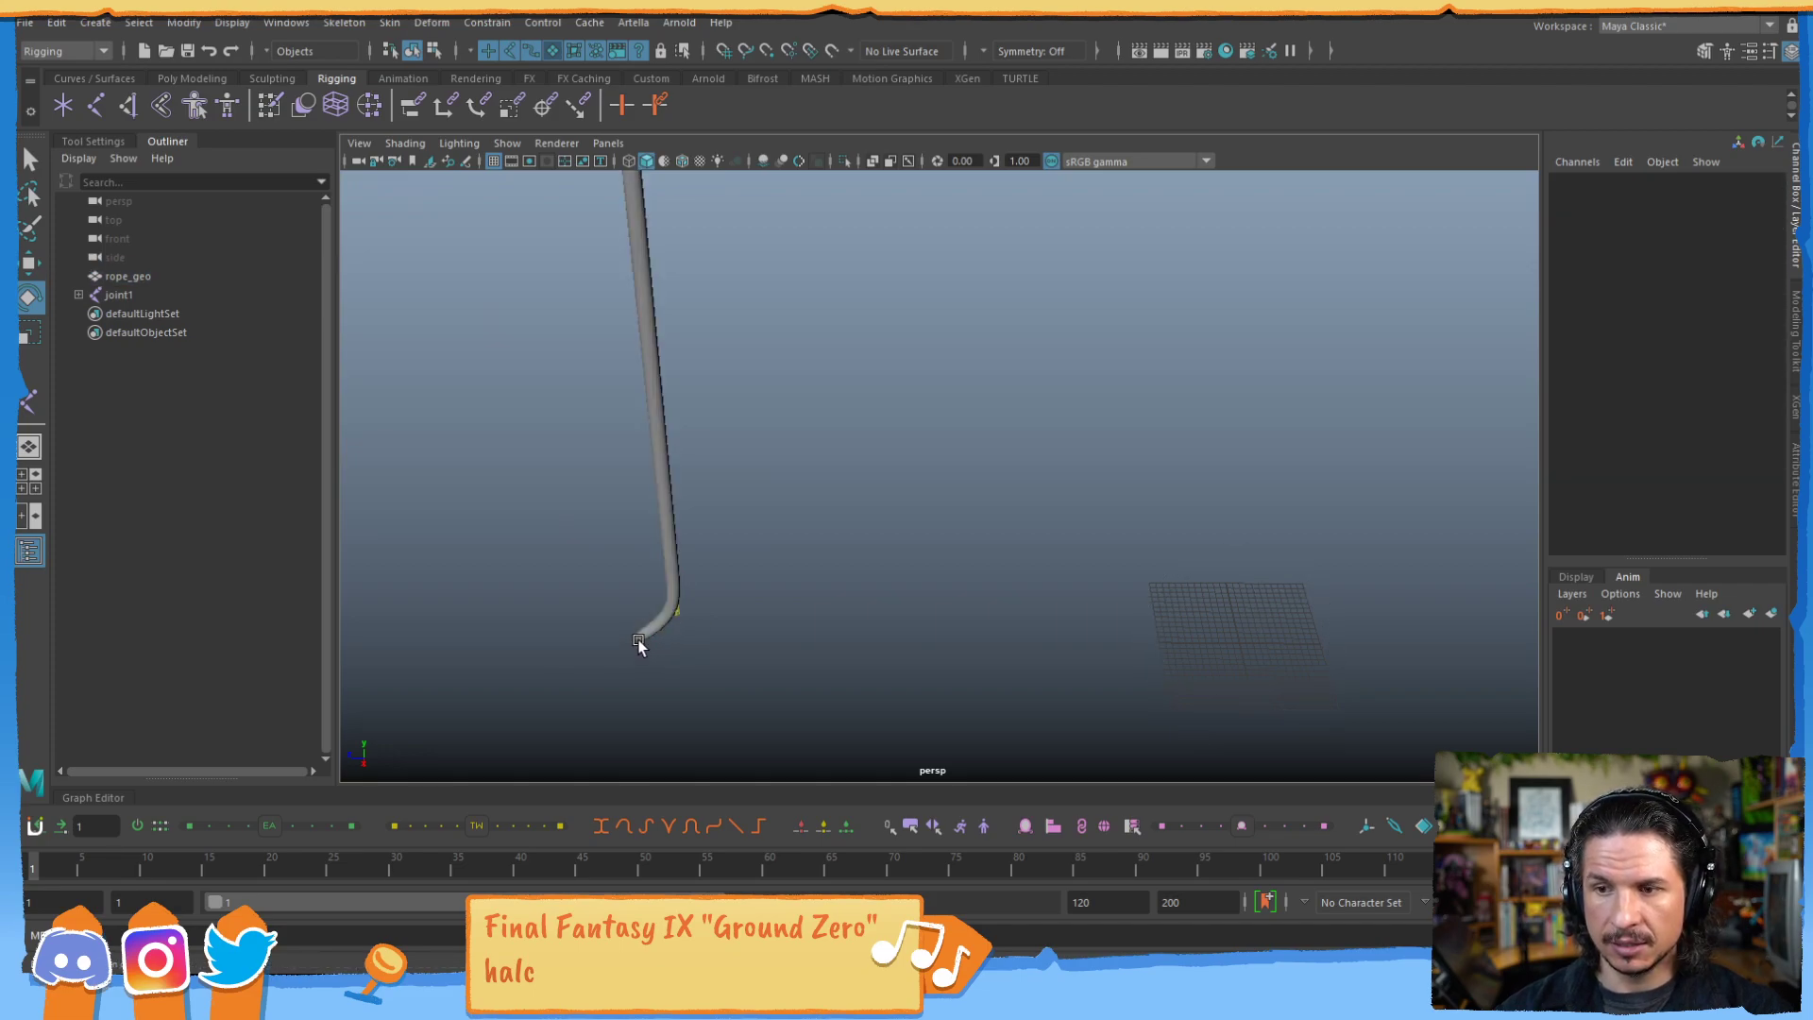
click(639, 646)
drag(688, 615, 829, 570)
click(850, 641)
Bend the rope's far end by rotating joint10, and rotate joint7 about 44° around Z.
click(1226, 537)
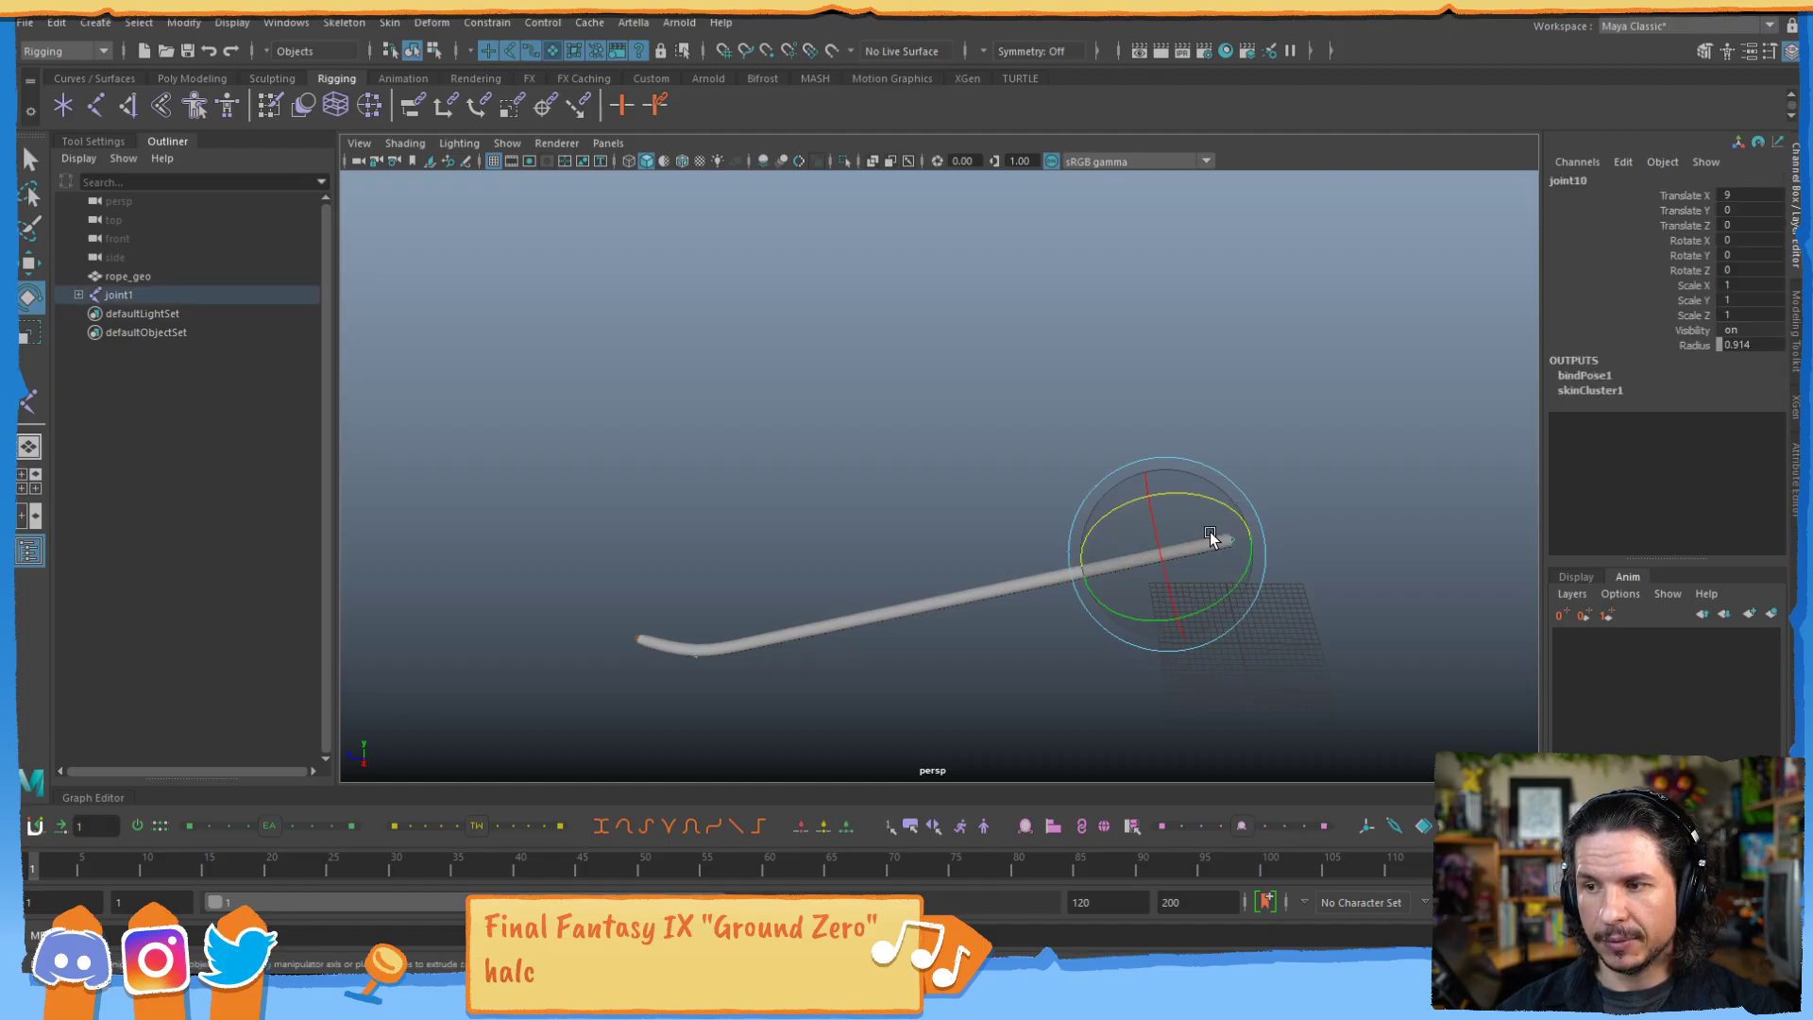
drag(1202, 513, 1278, 545)
click(981, 590)
drag(1045, 526, 949, 538)
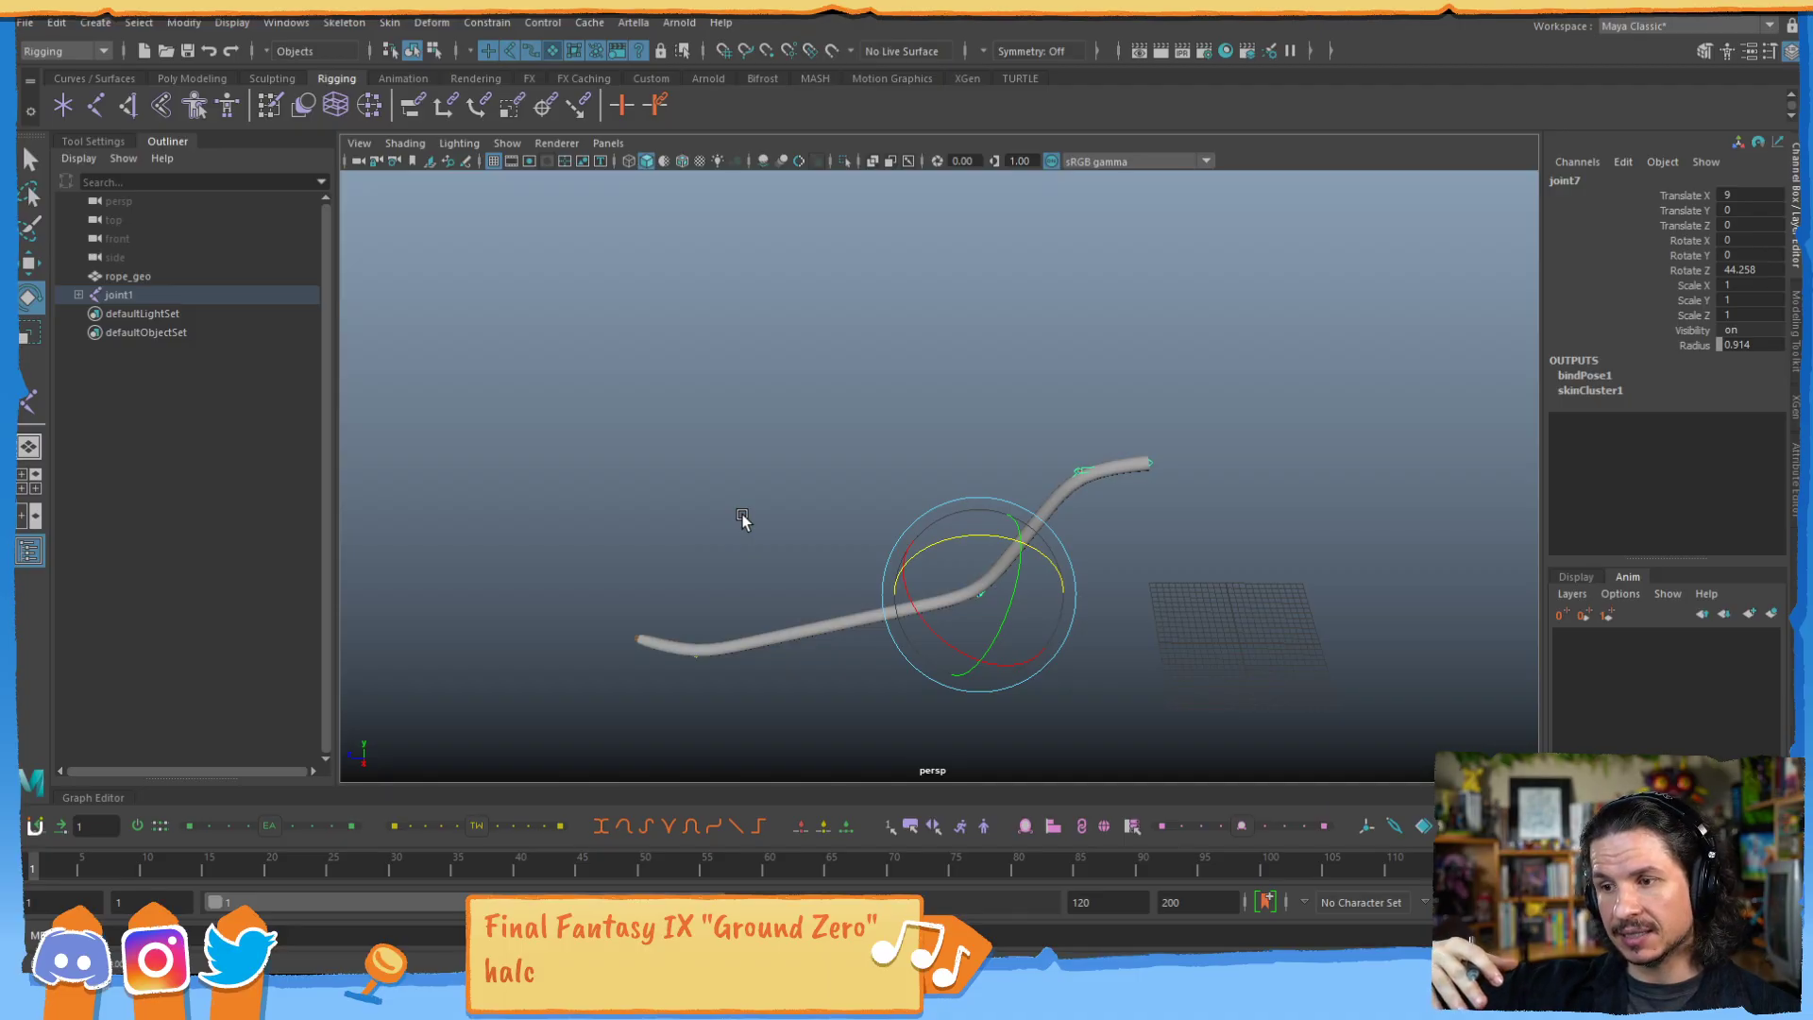
Undo the remaining test rotations on the joint chain until the rope is straight, and clear the selection.
key(ctrl+z)
key(ctrl+z)
key(ctrl+z)
key(ctrl+z)
key(ctrl+z)
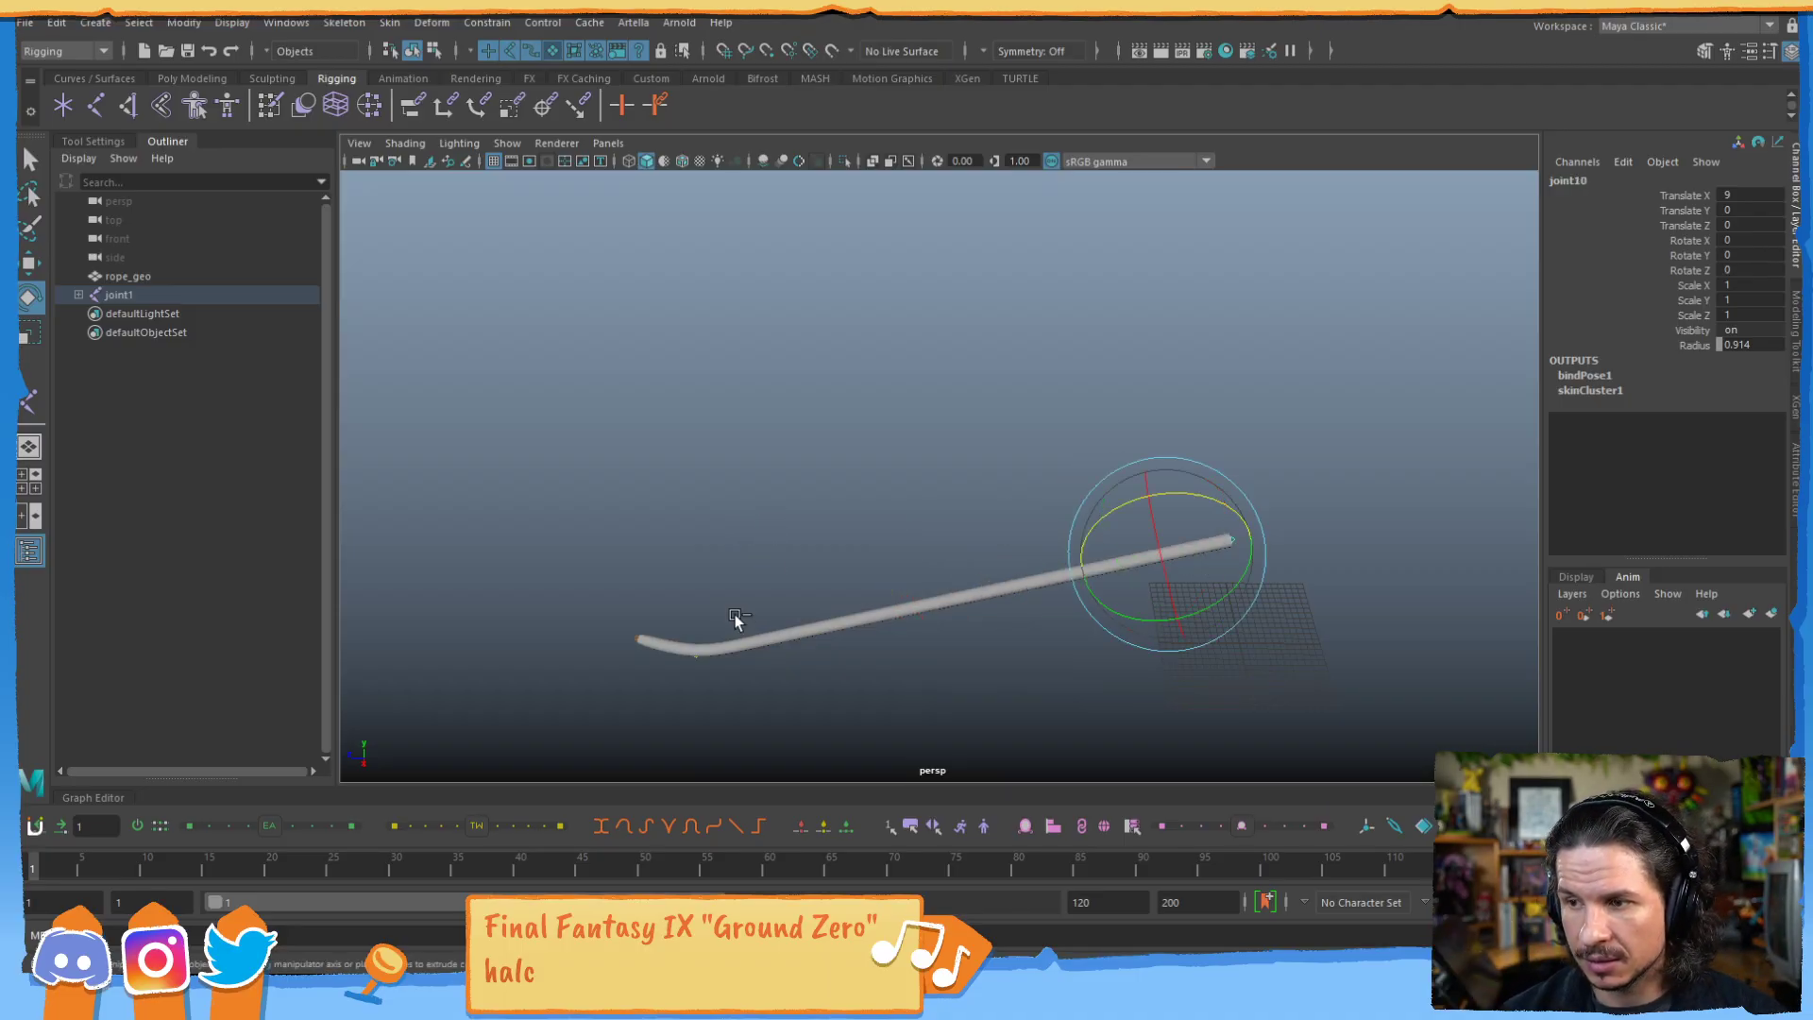
key(ctrl+z)
key(ctrl+z)
key(ctrl+z)
key(ctrl+z)
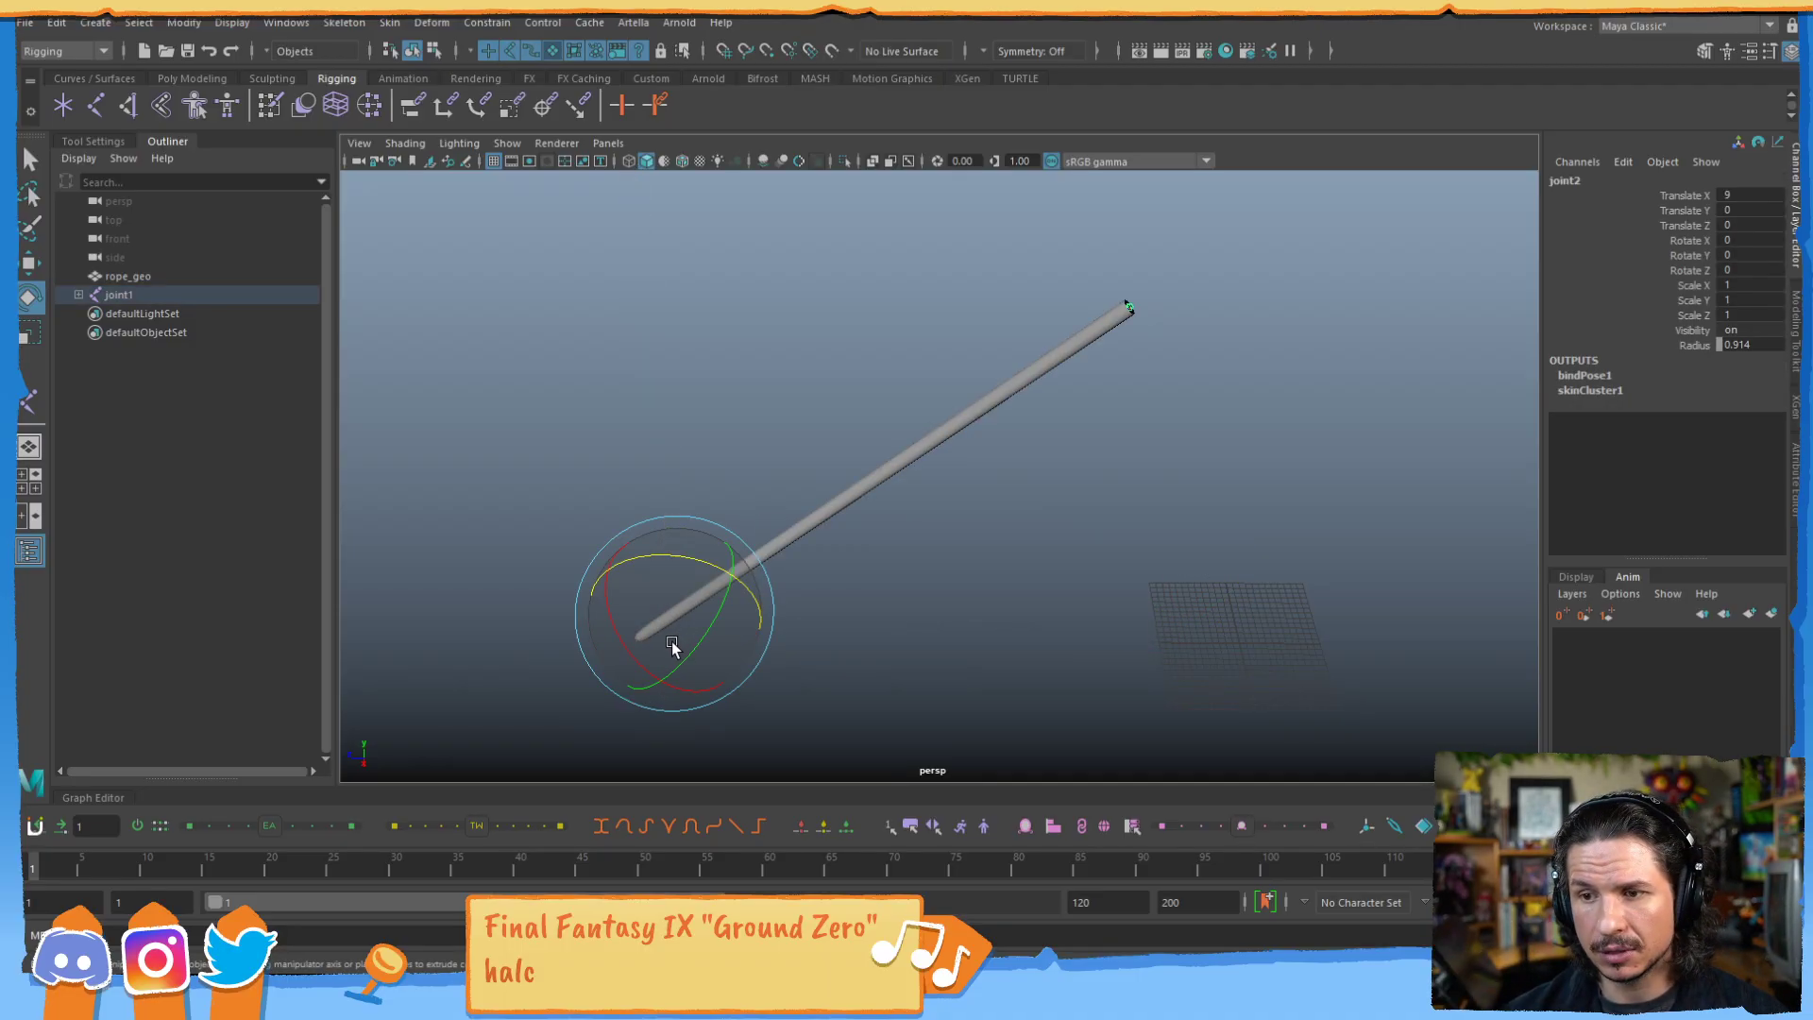
key(ctrl+z)
click(838, 694)
Try moving the rope by its first joint and rotating joint2 about -21.5° around Y.
click(638, 638)
key(w)
drag(692, 694, 683, 638)
key(Down)
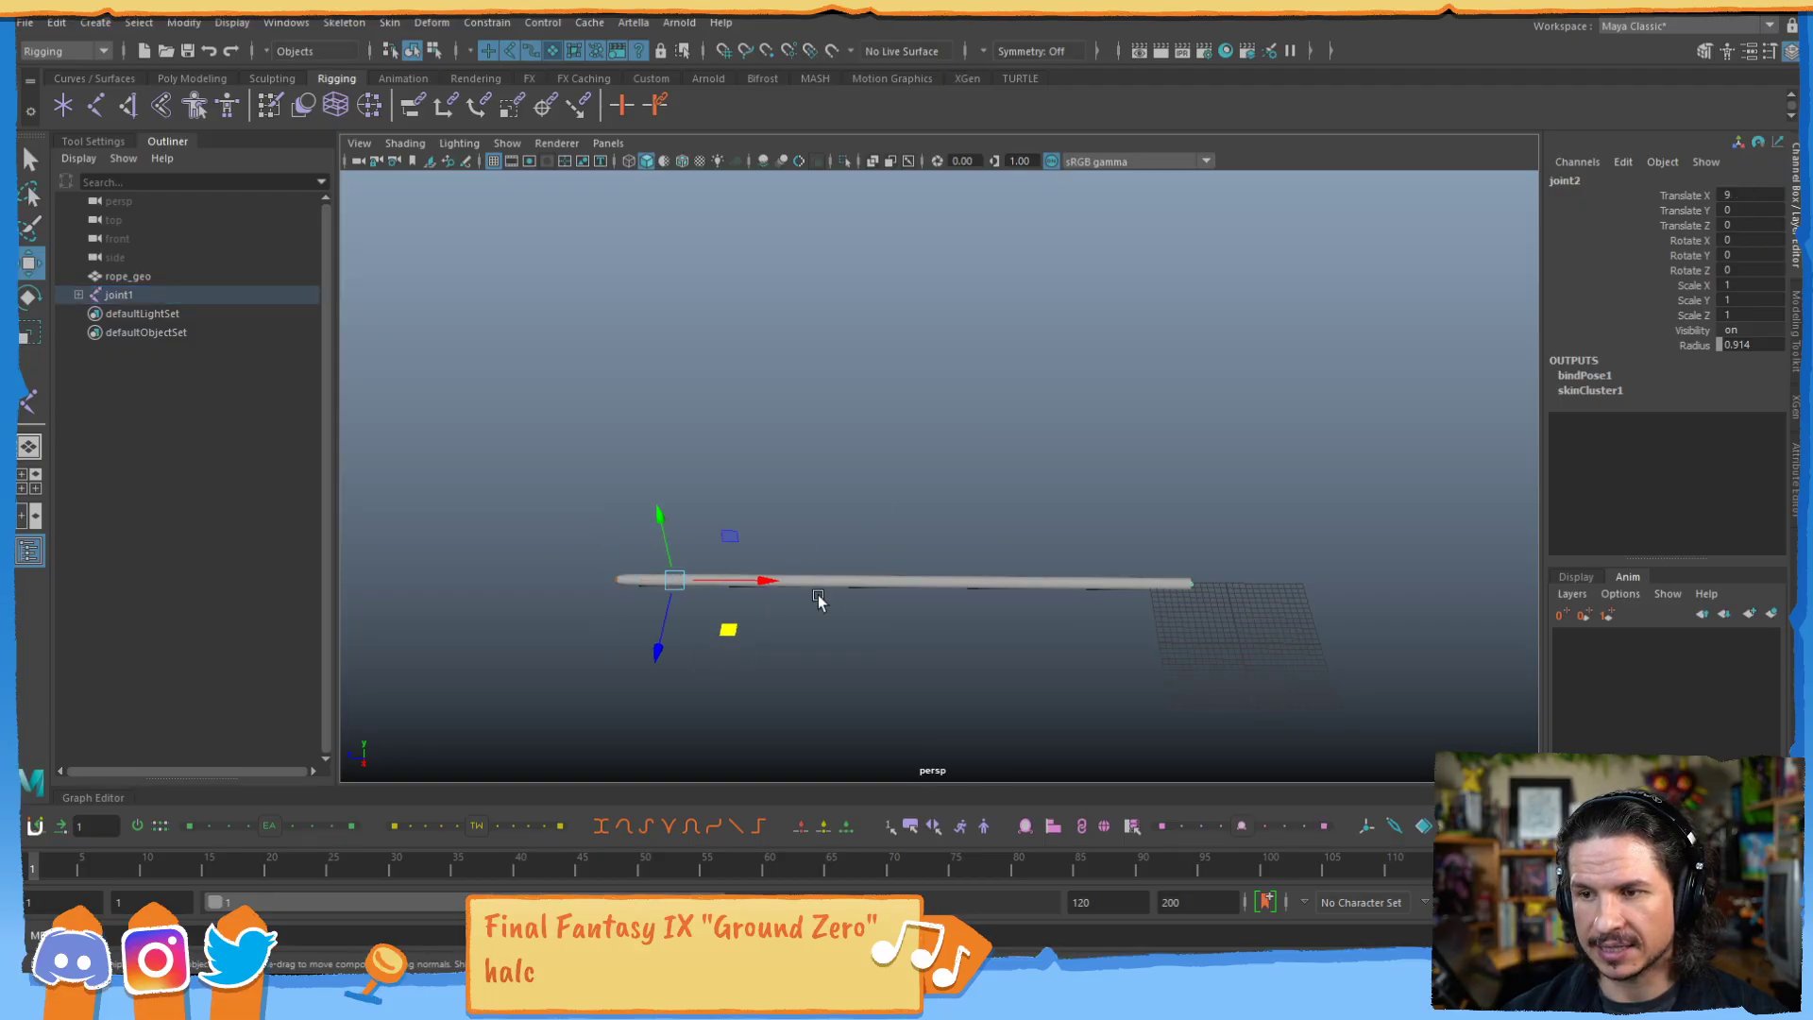
key(e)
drag(745, 615, 727, 623)
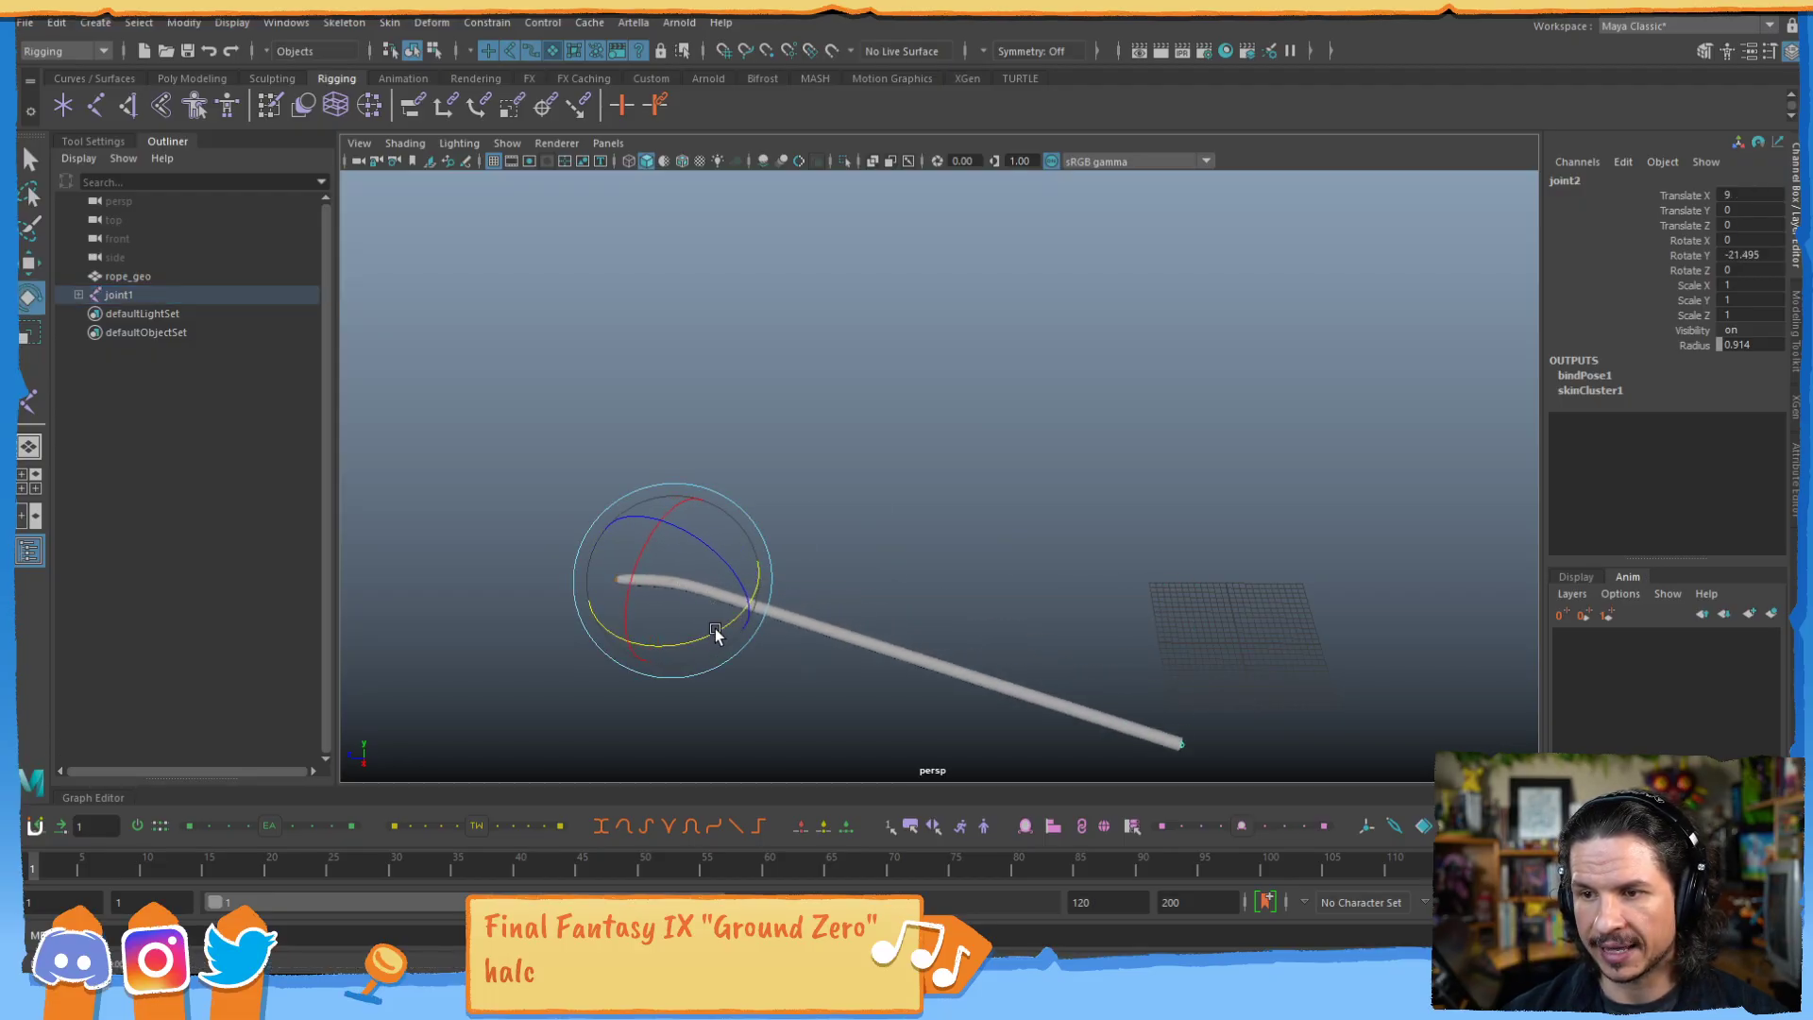
Rotate several joints further along the chain, including joint5 and joint10, to try a gentle S-shaped wave in the rope.
key(Down)
key(Down)
drag(820, 659, 927, 599)
key(Down)
drag(1074, 474, 937, 597)
drag(1127, 433, 1132, 483)
drag(1136, 542, 1105, 558)
click(1186, 526)
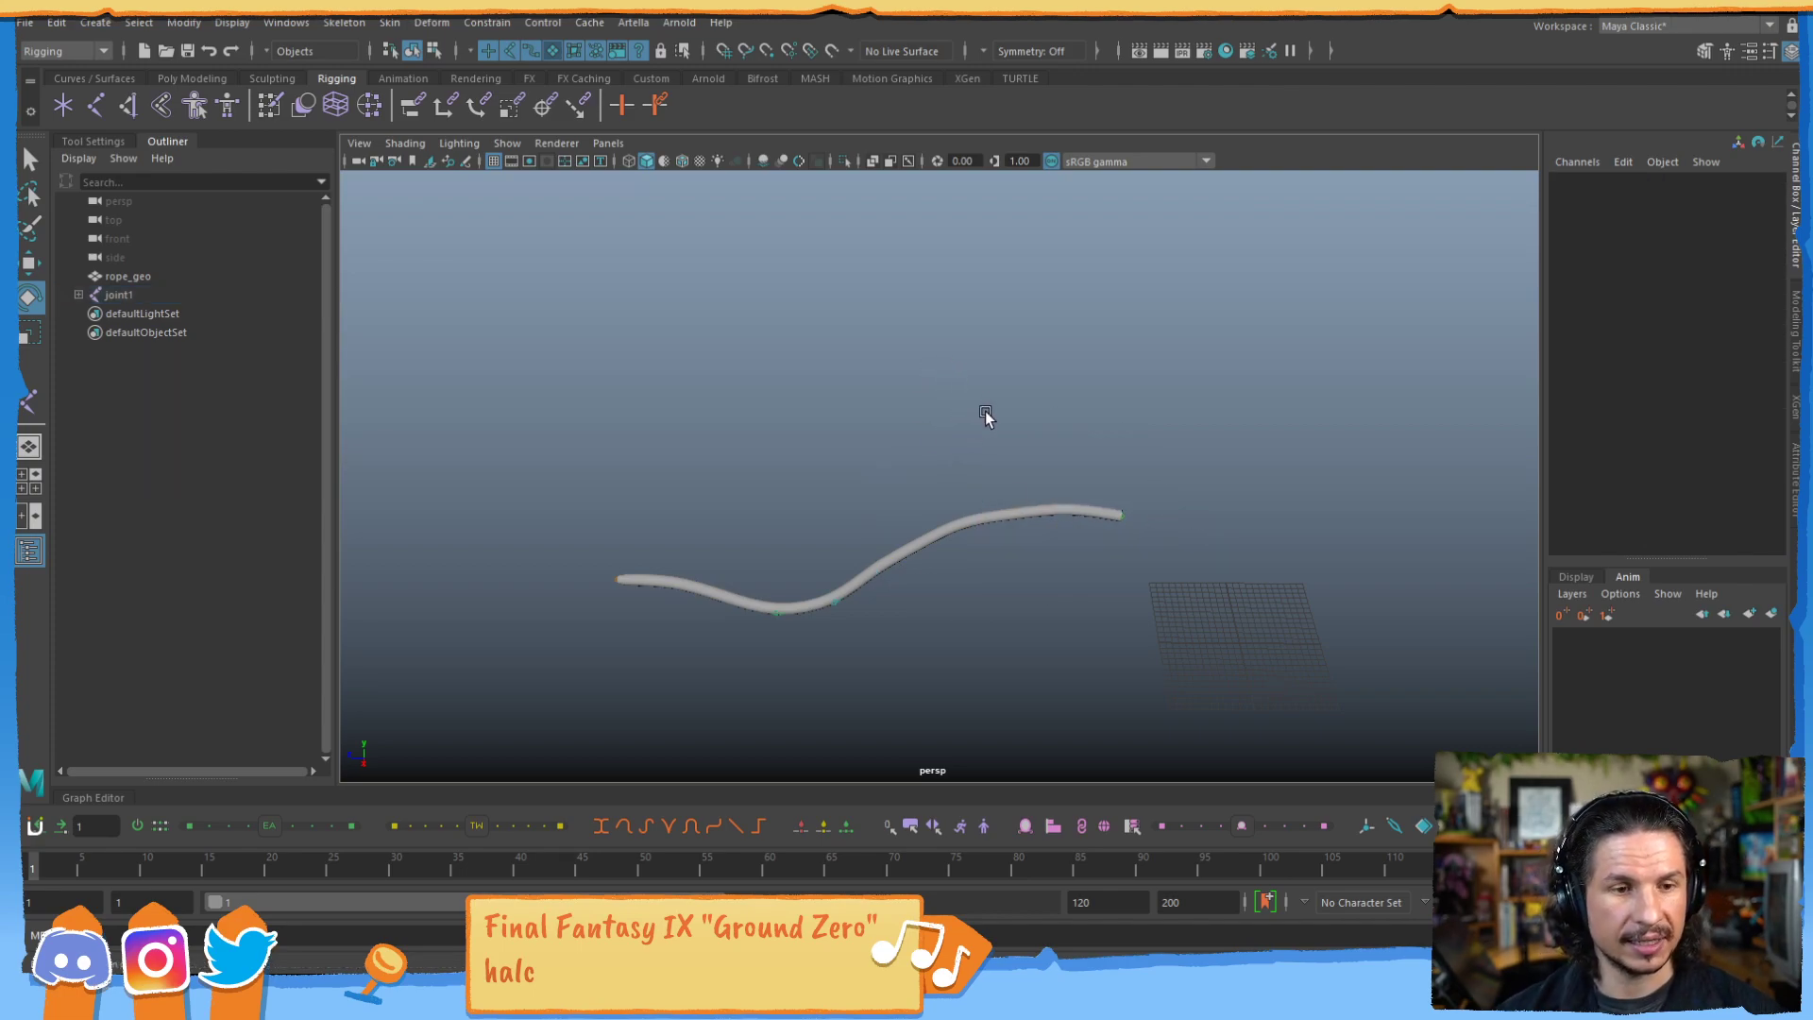
Undo the wave pose and the first joint's move to restore the straight rope.
key(ctrl+z)
key(ctrl+z)
key(ctrl+z)
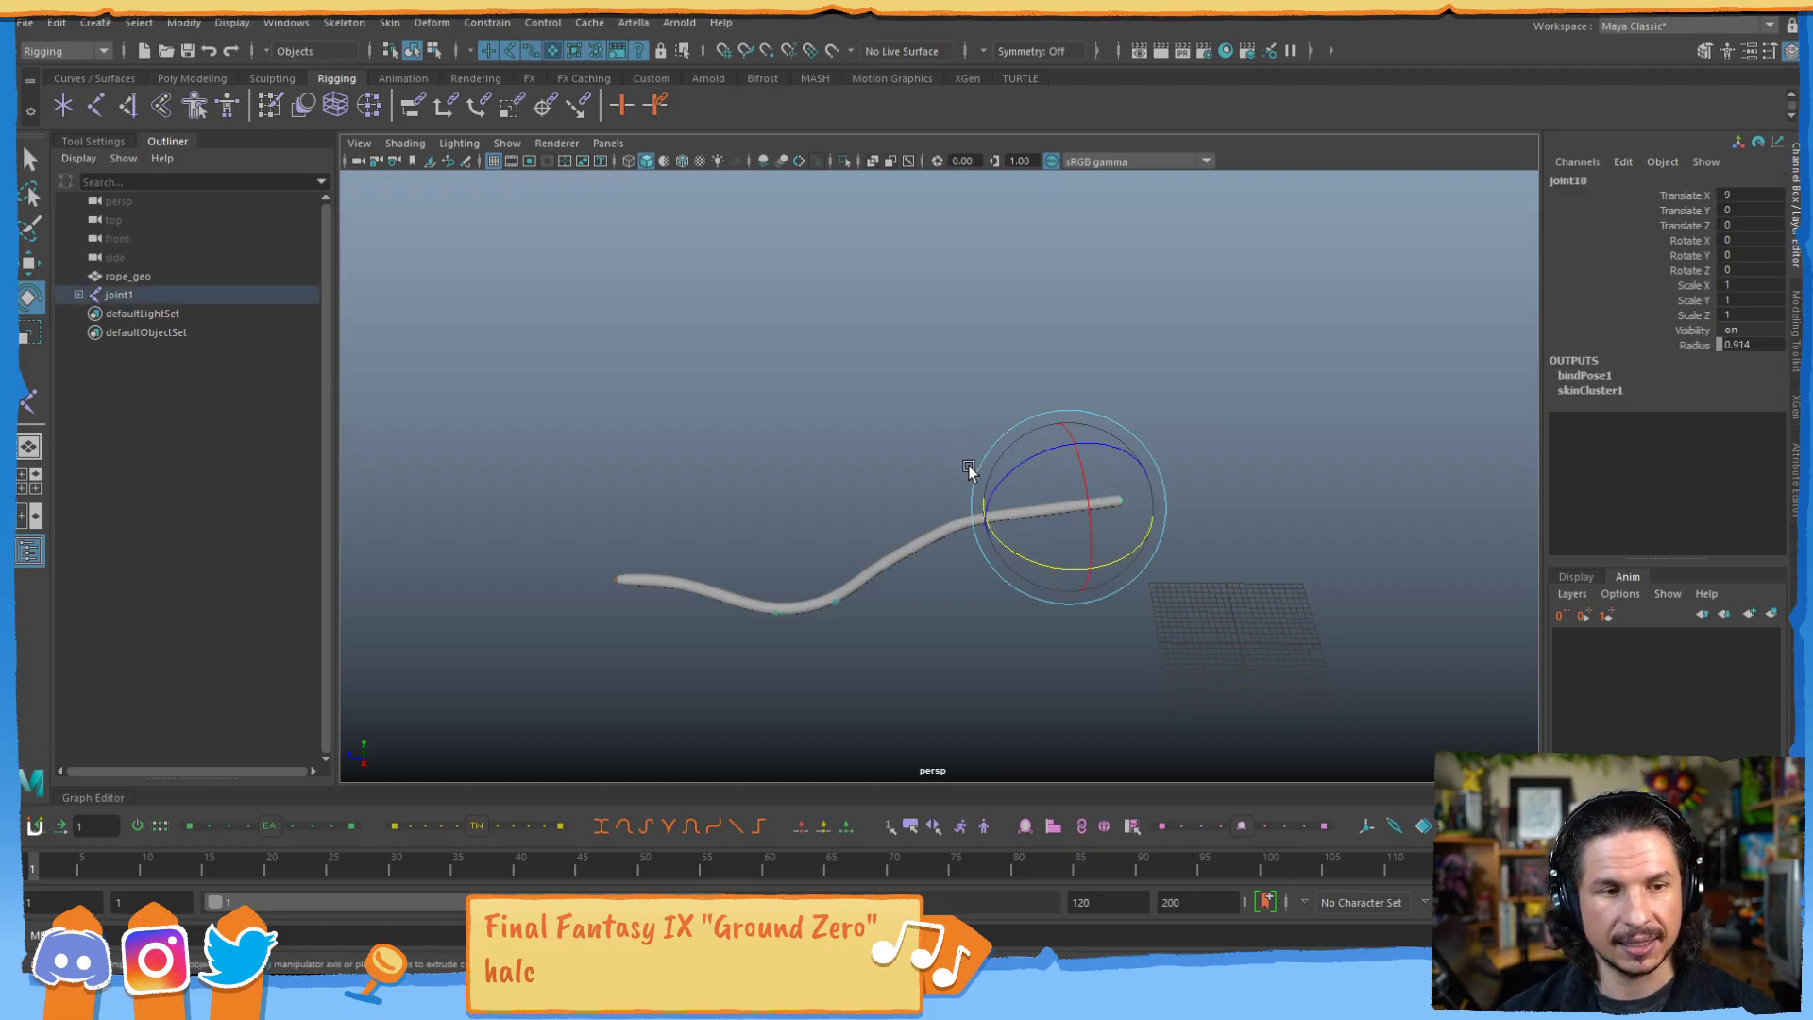
key(ctrl+z)
key(ctrl+z)
key(ctrl+z)
key(ctrl+z)
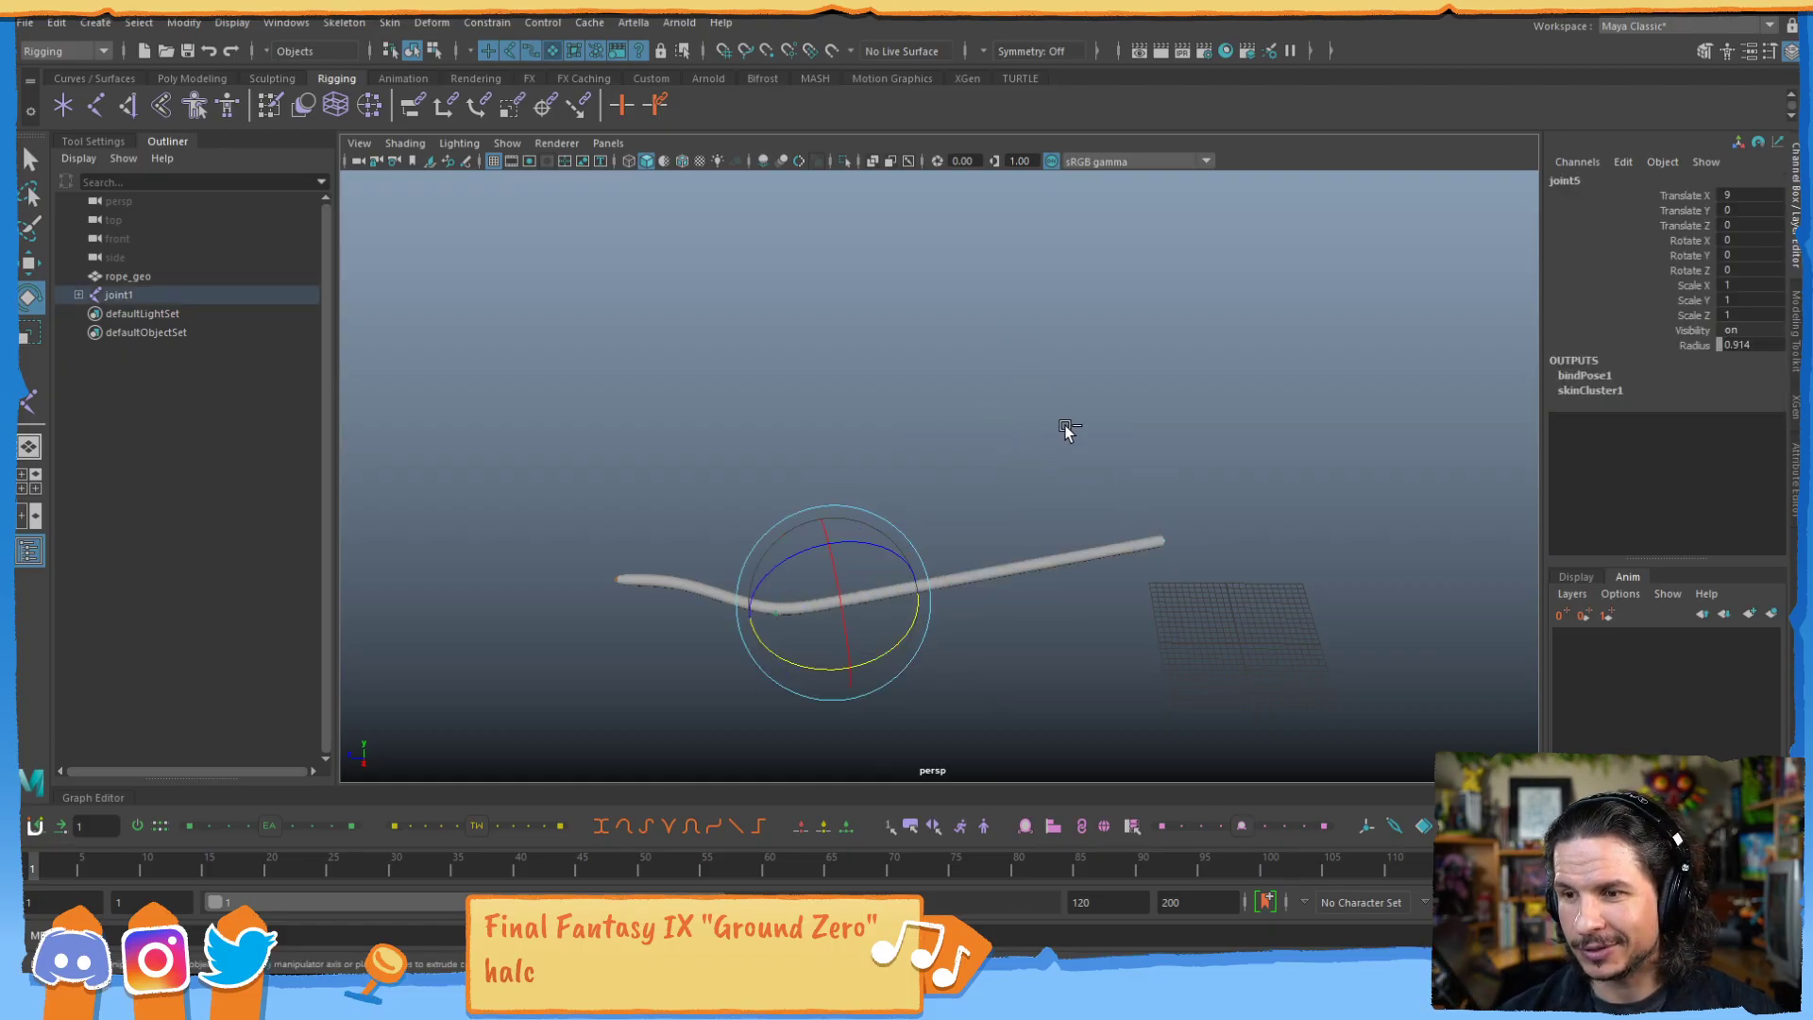
key(ctrl+z)
key(ctrl+z)
key(ctrl+z)
key(ctrl+z)
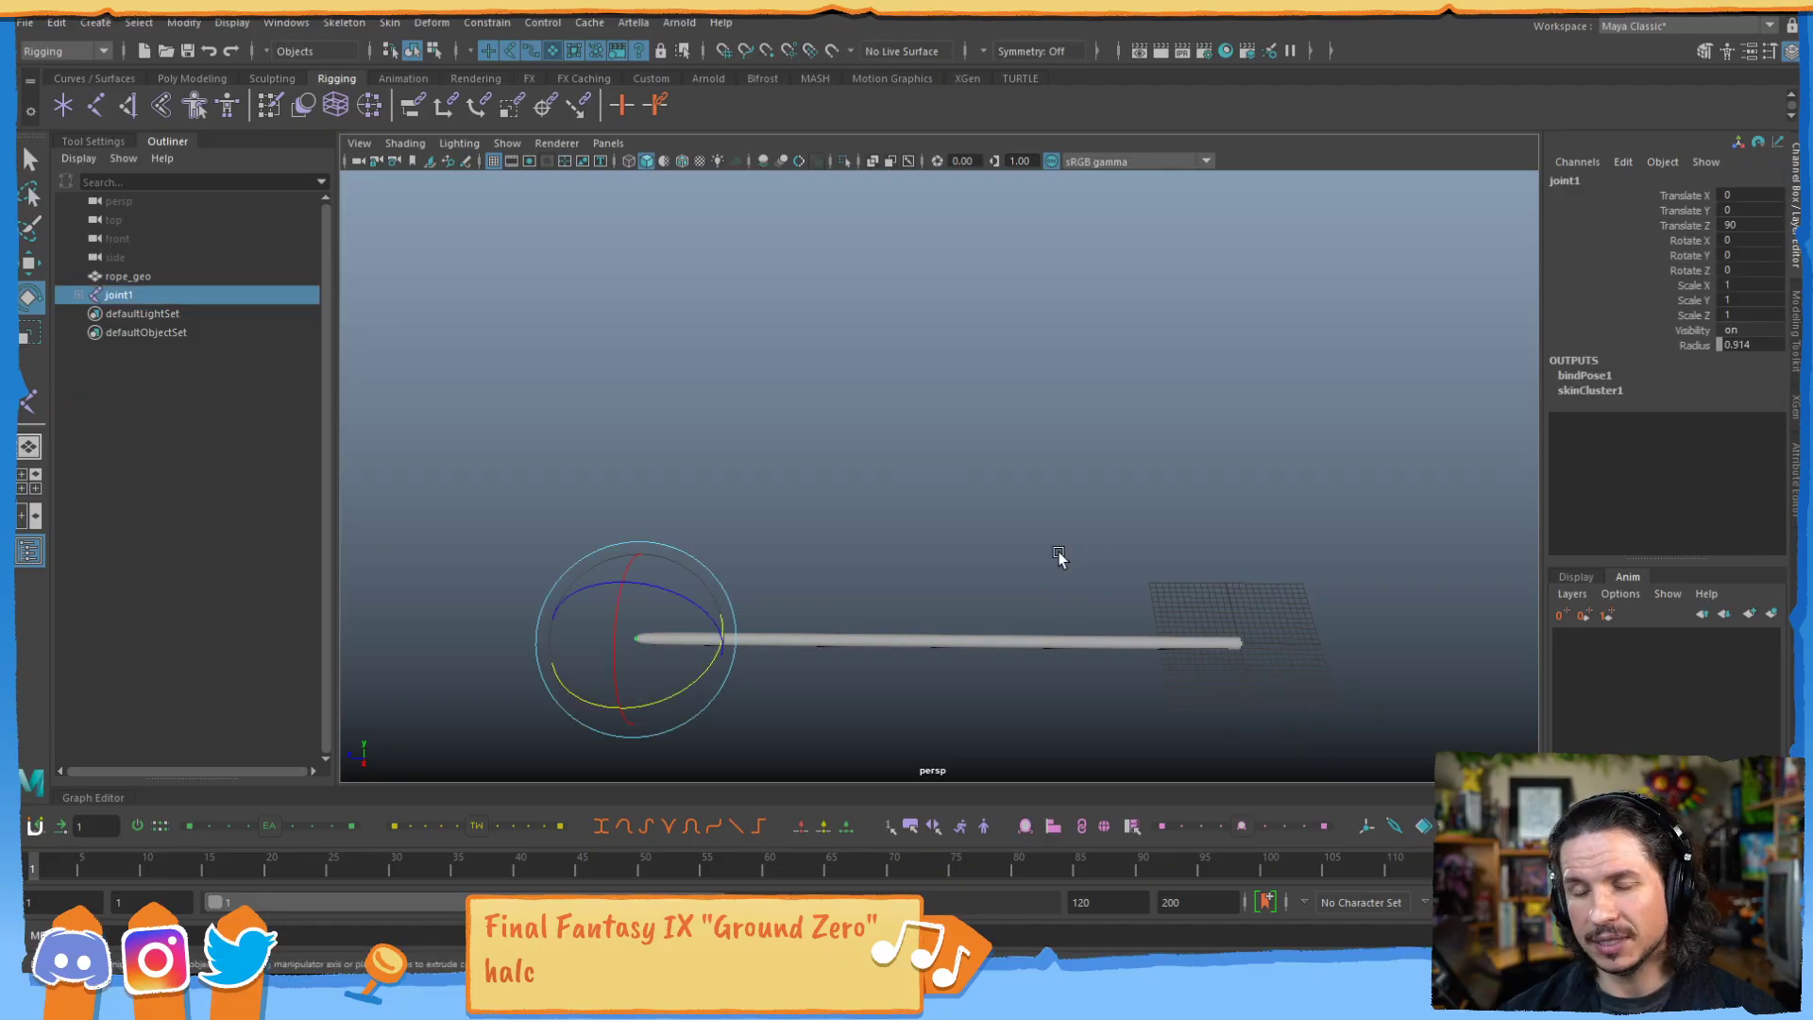
key(ctrl+z)
key(ctrl+z)
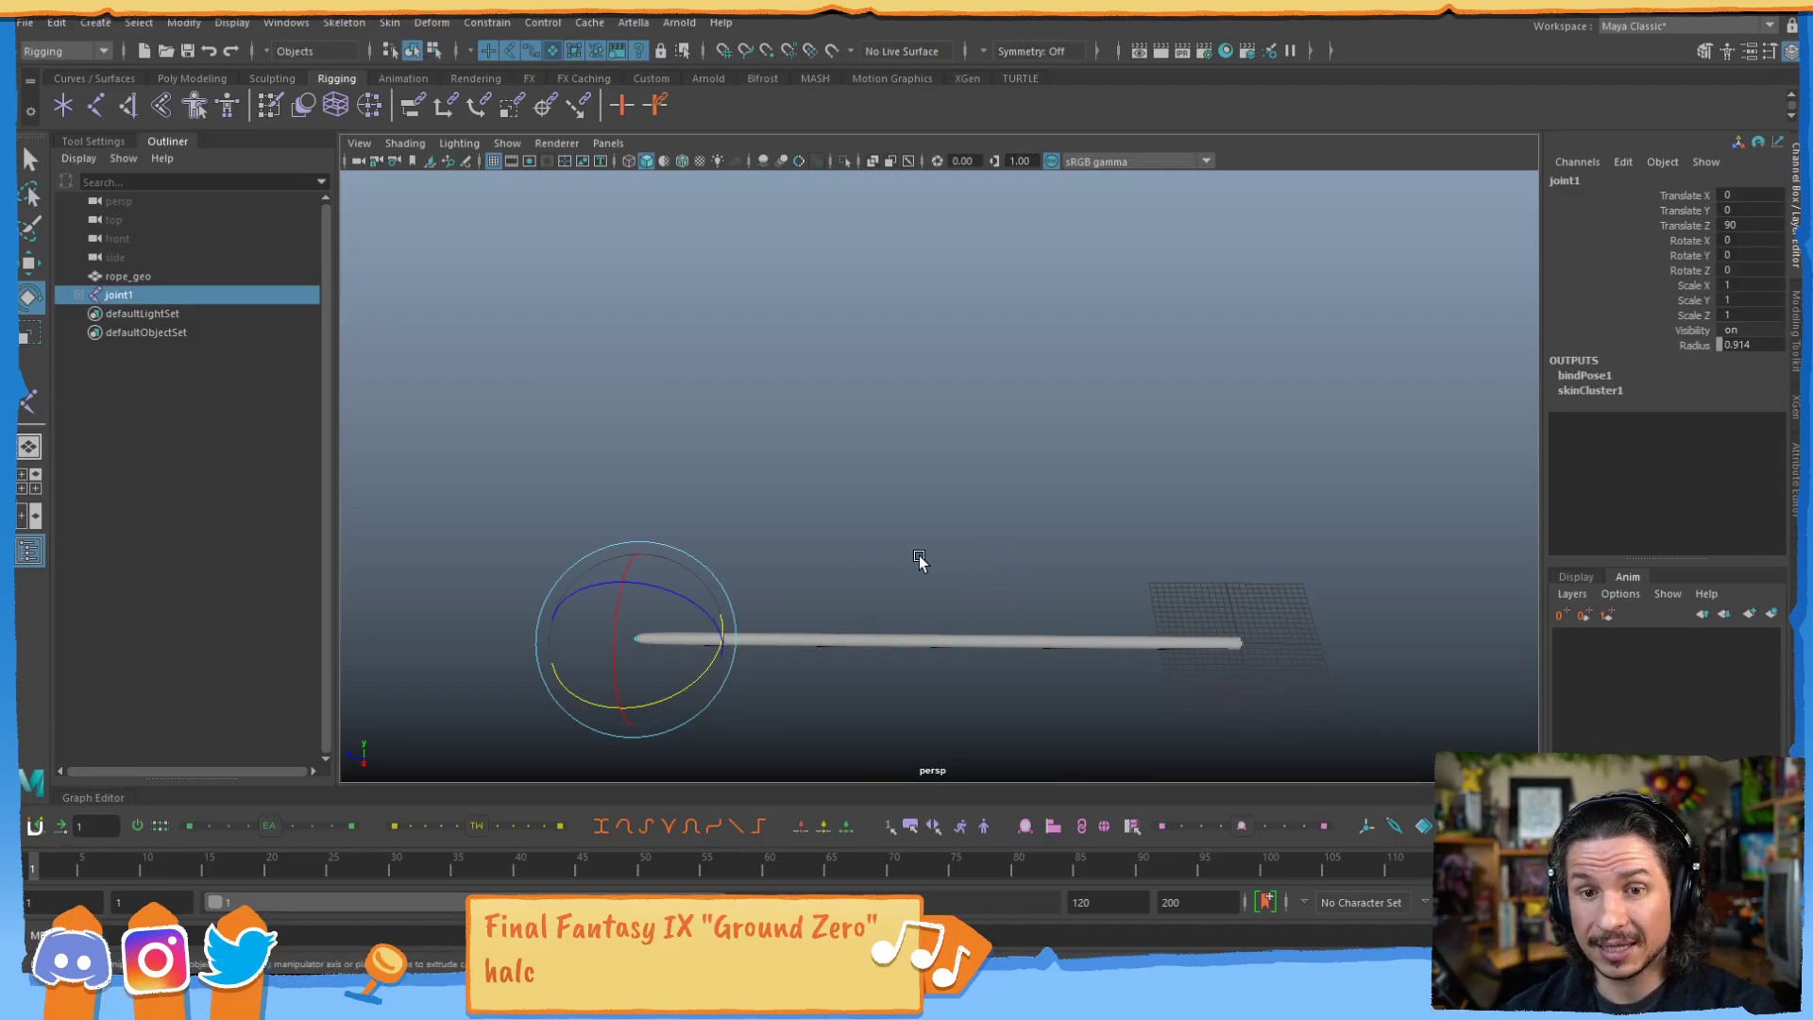
Delete the rope_geo mesh together with the joint1 chain.
shift+click(190, 278)
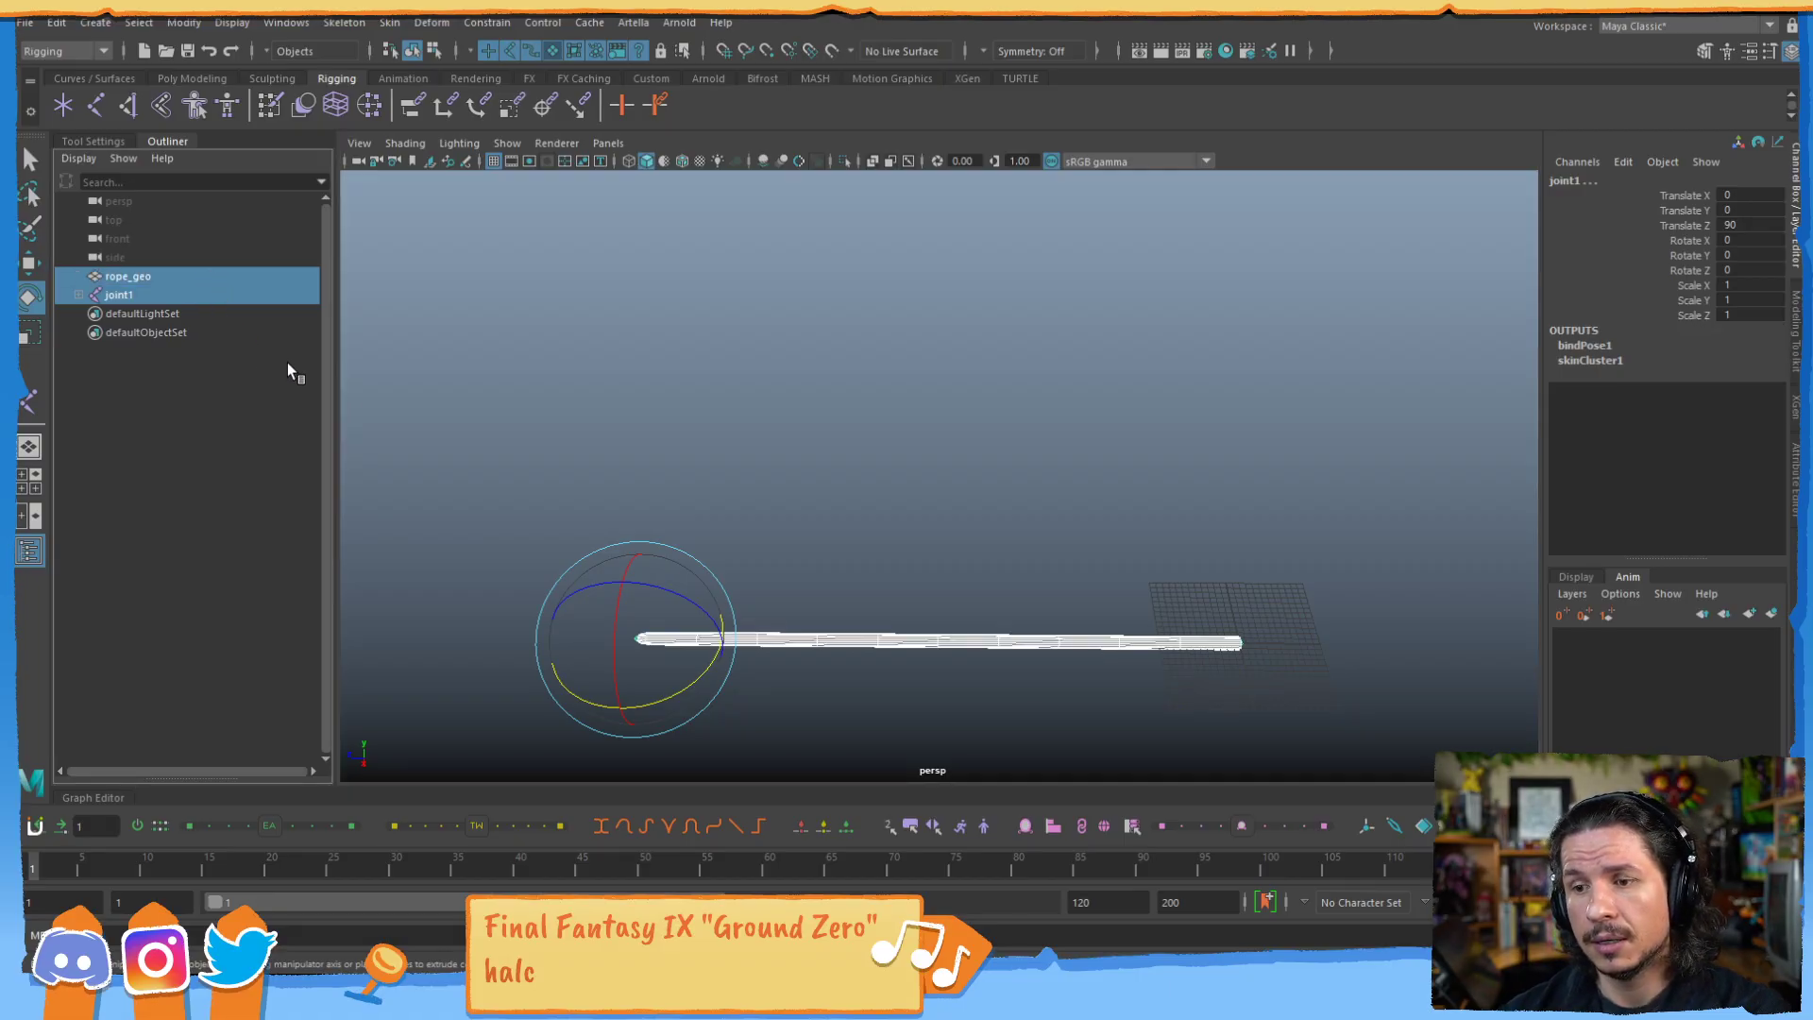
key(Delete)
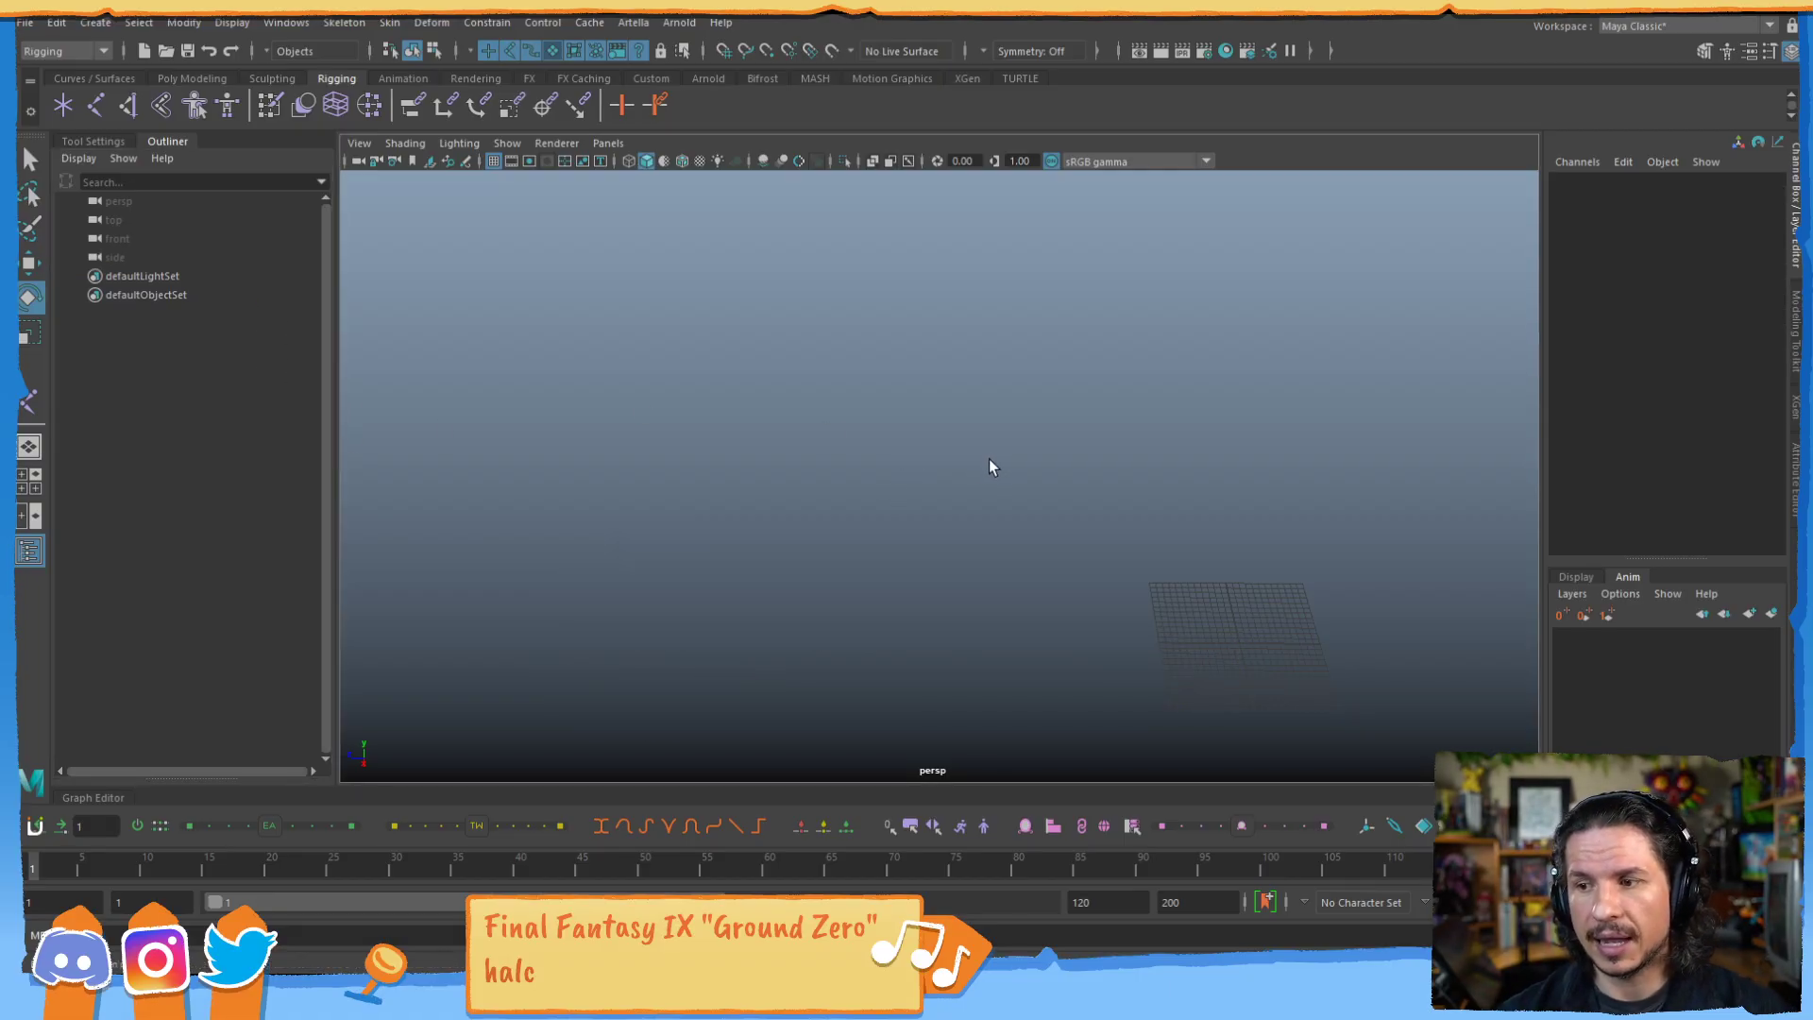
alt+middle_drag(1029, 478, 891, 555)
alt+right_drag(890, 555, 971, 581)
alt+drag(971, 581, 1024, 461)
alt+right_drag(1024, 460, 1078, 480)
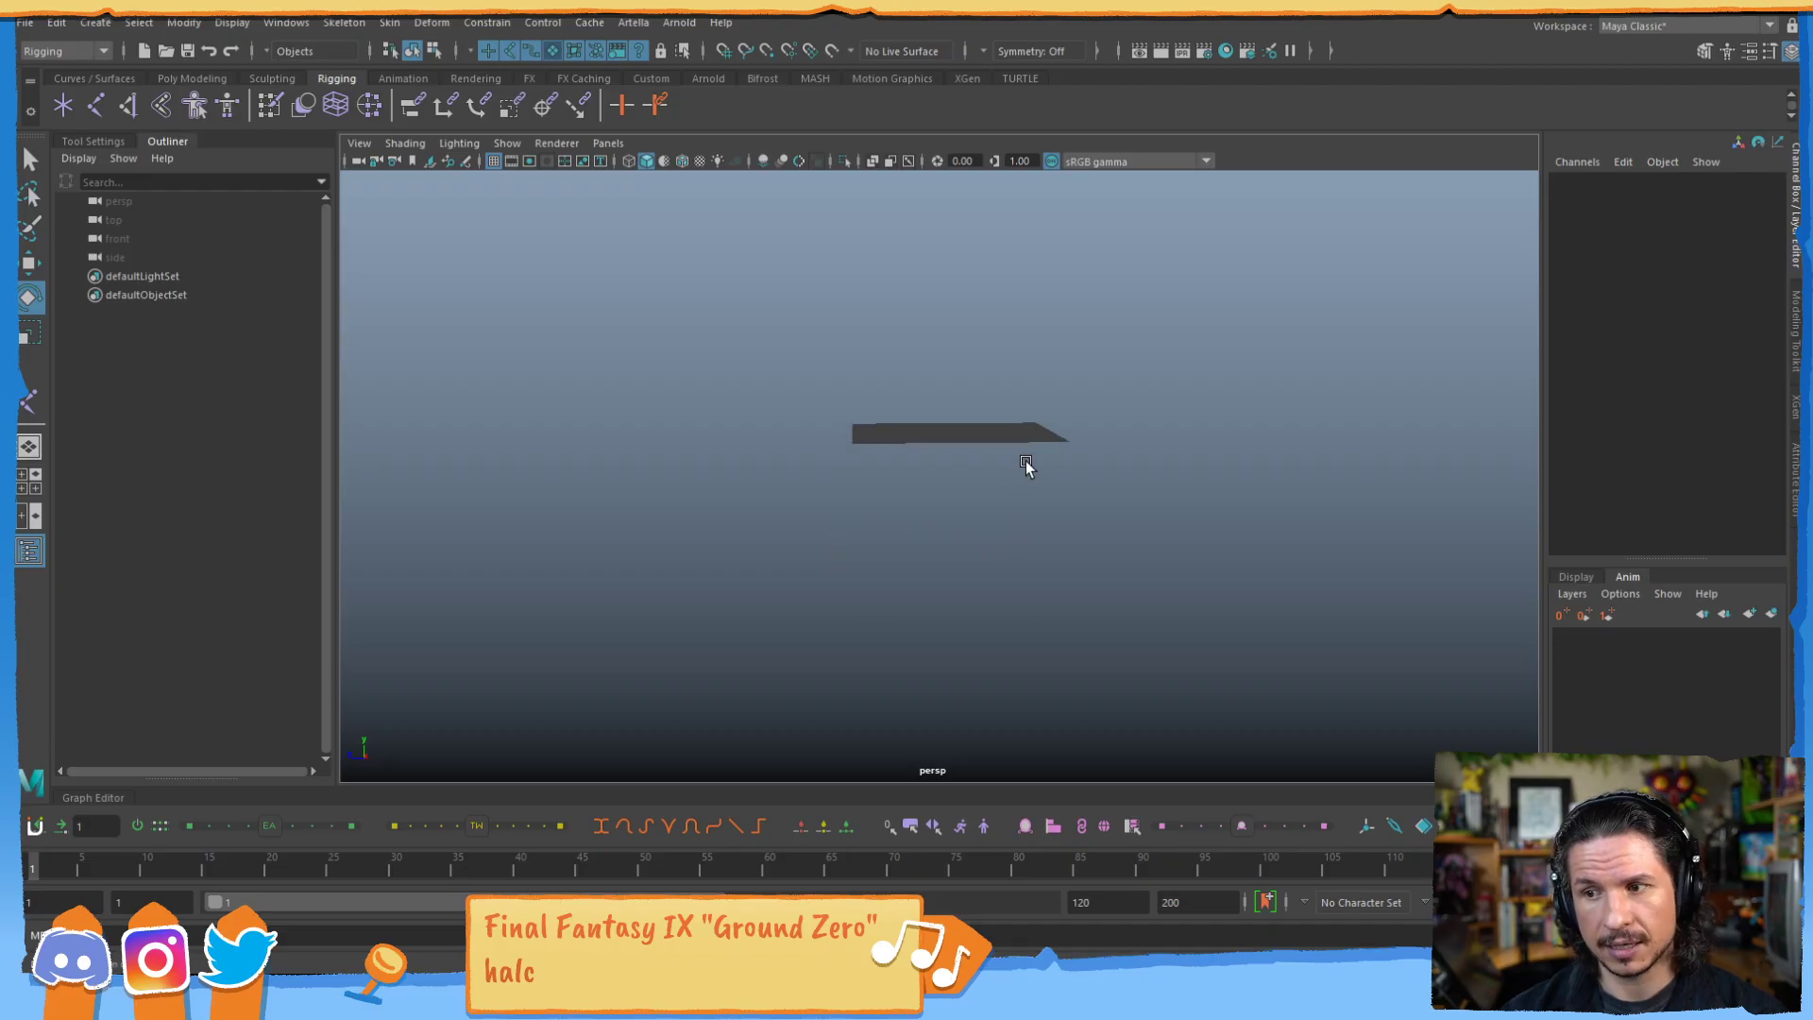
alt+drag(1078, 480, 991, 473)
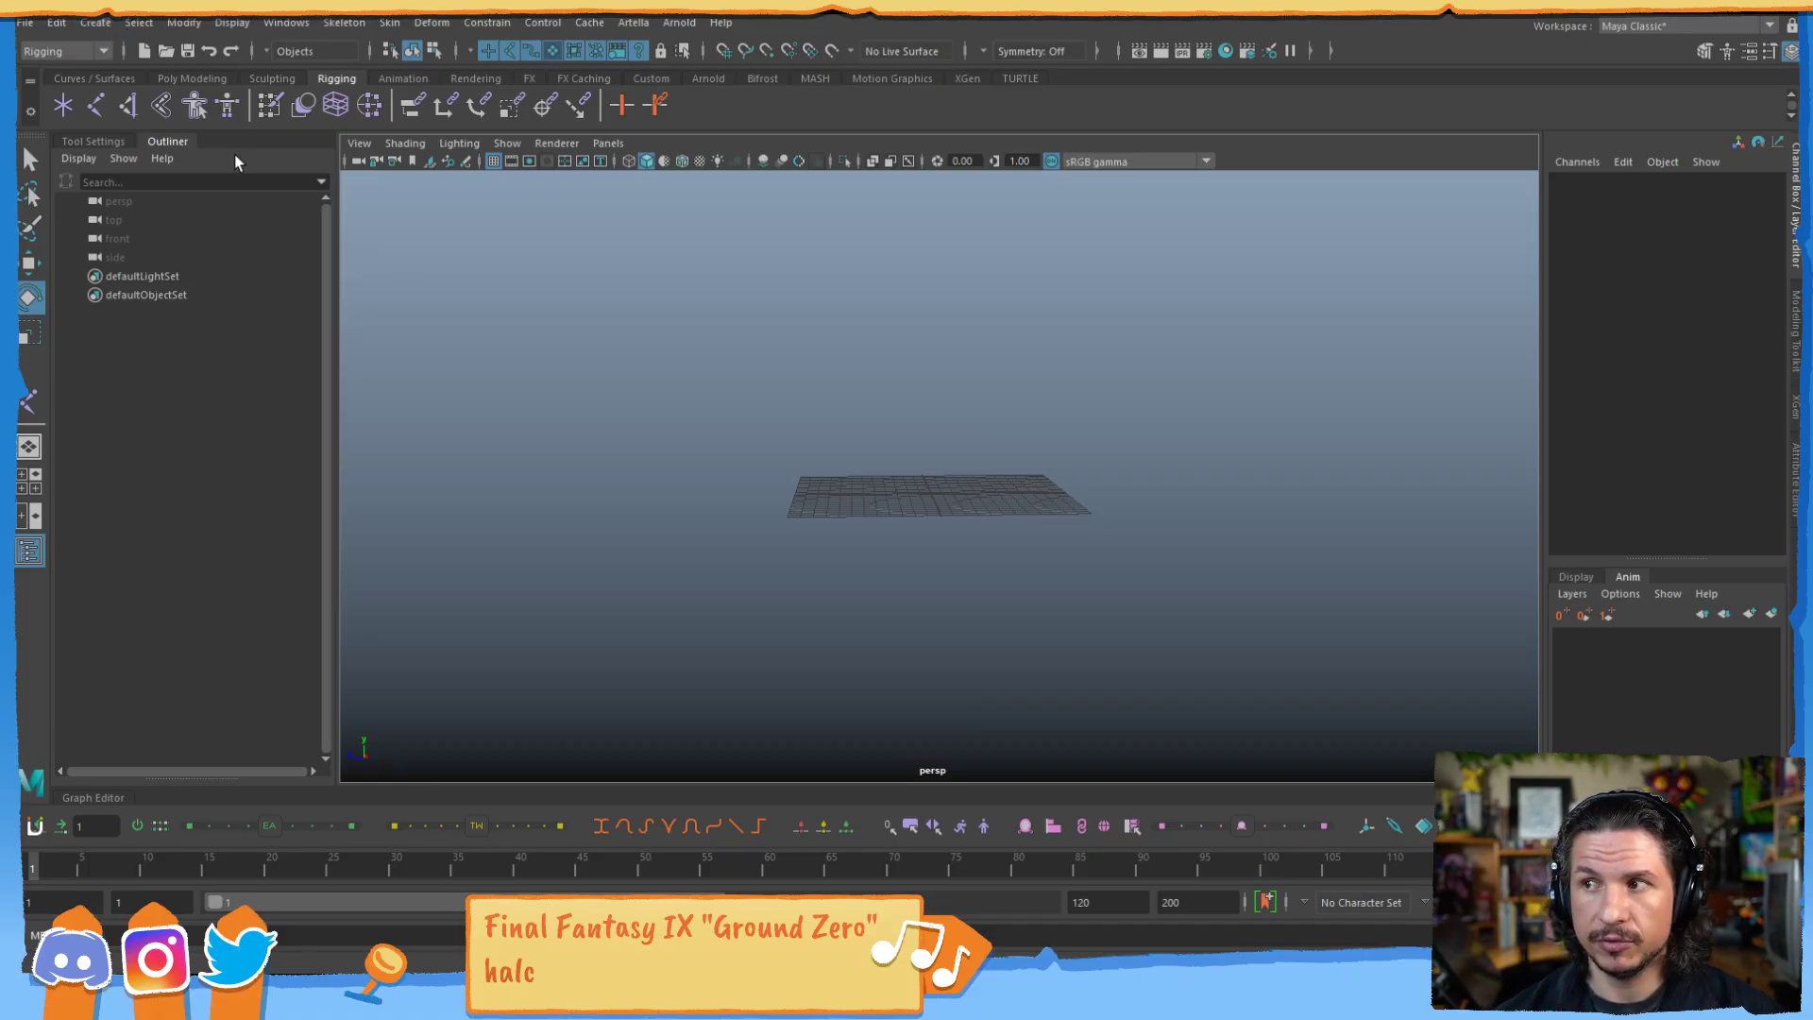
Create a NURBS circle at the origin and set its Rotate X to 90.
click(106, 25)
mouse_move(144, 71)
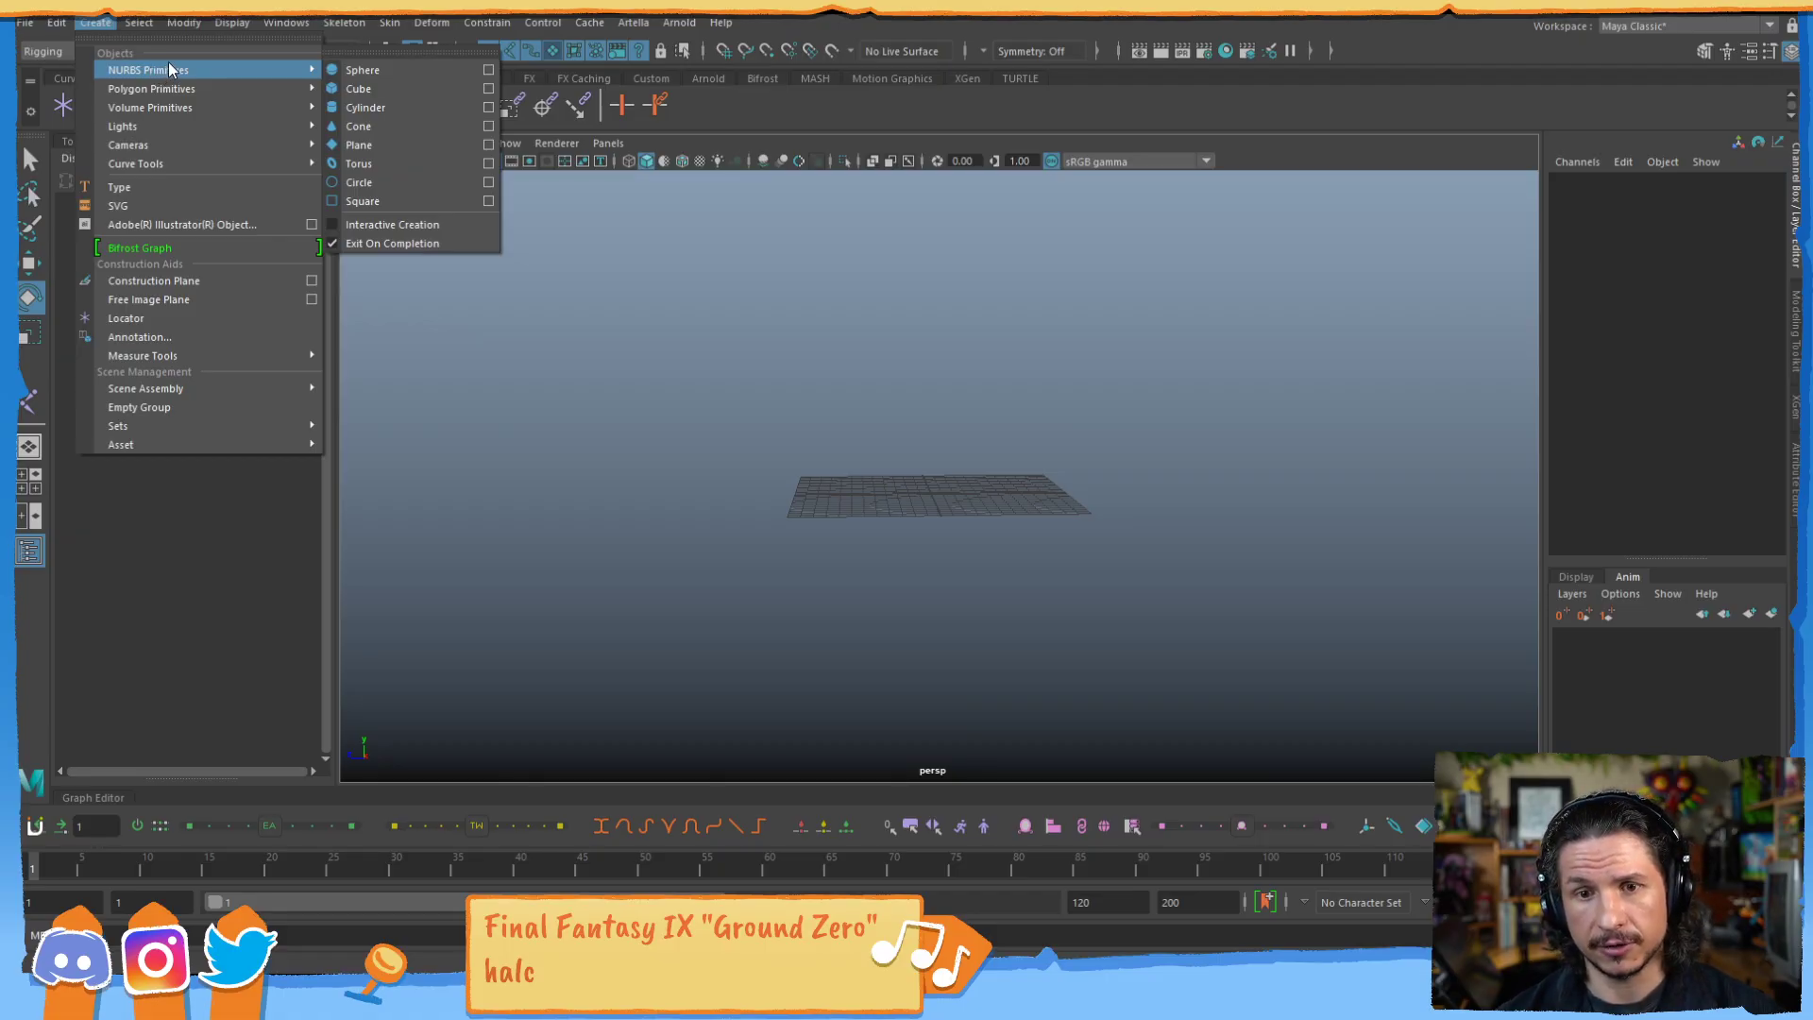
click(389, 181)
key(r)
key(e)
drag(979, 457, 1045, 457)
double_click(1767, 240)
text(90)
key(Return)
alt+drag(1094, 530, 1059, 535)
Try moving the circle along Z to about 45, away from the grid, and deselect it.
key(w)
drag(814, 518, 392, 536)
click(795, 506)
drag(795, 506, 341, 508)
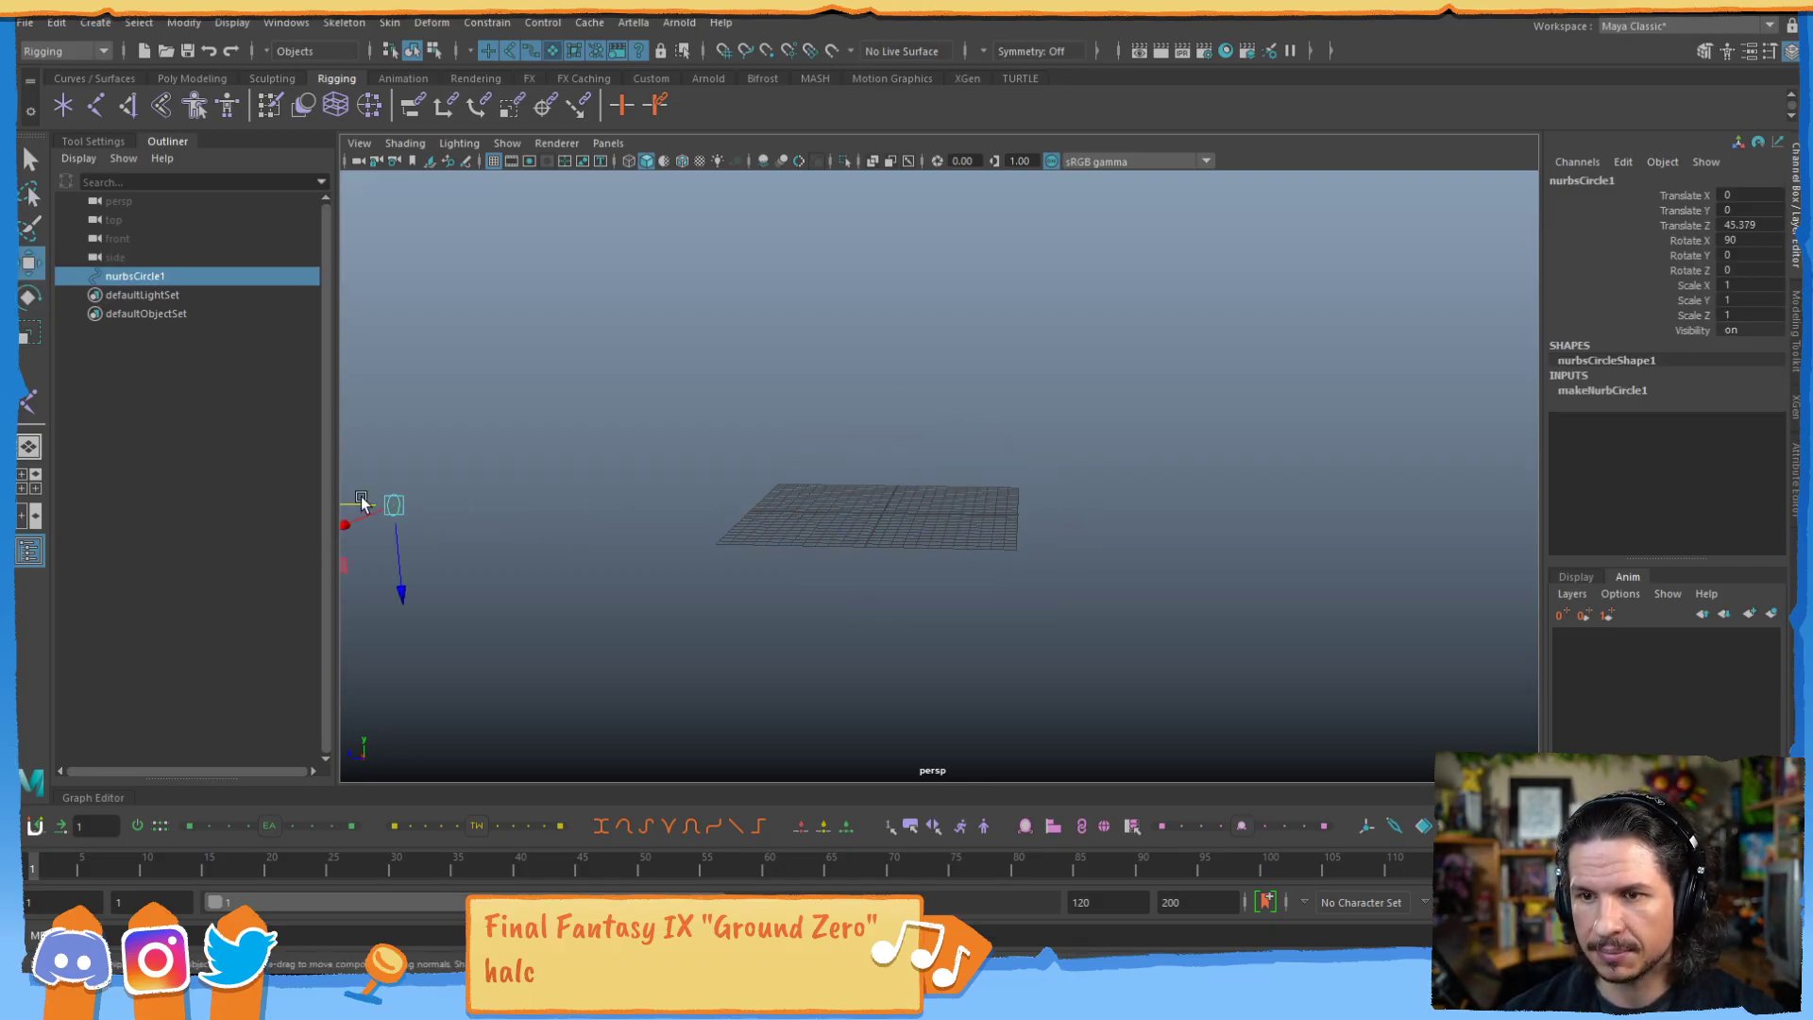
alt+middle_drag(731, 455, 1022, 475)
alt+drag(1022, 475, 761, 484)
click(664, 479)
drag(553, 456, 501, 531)
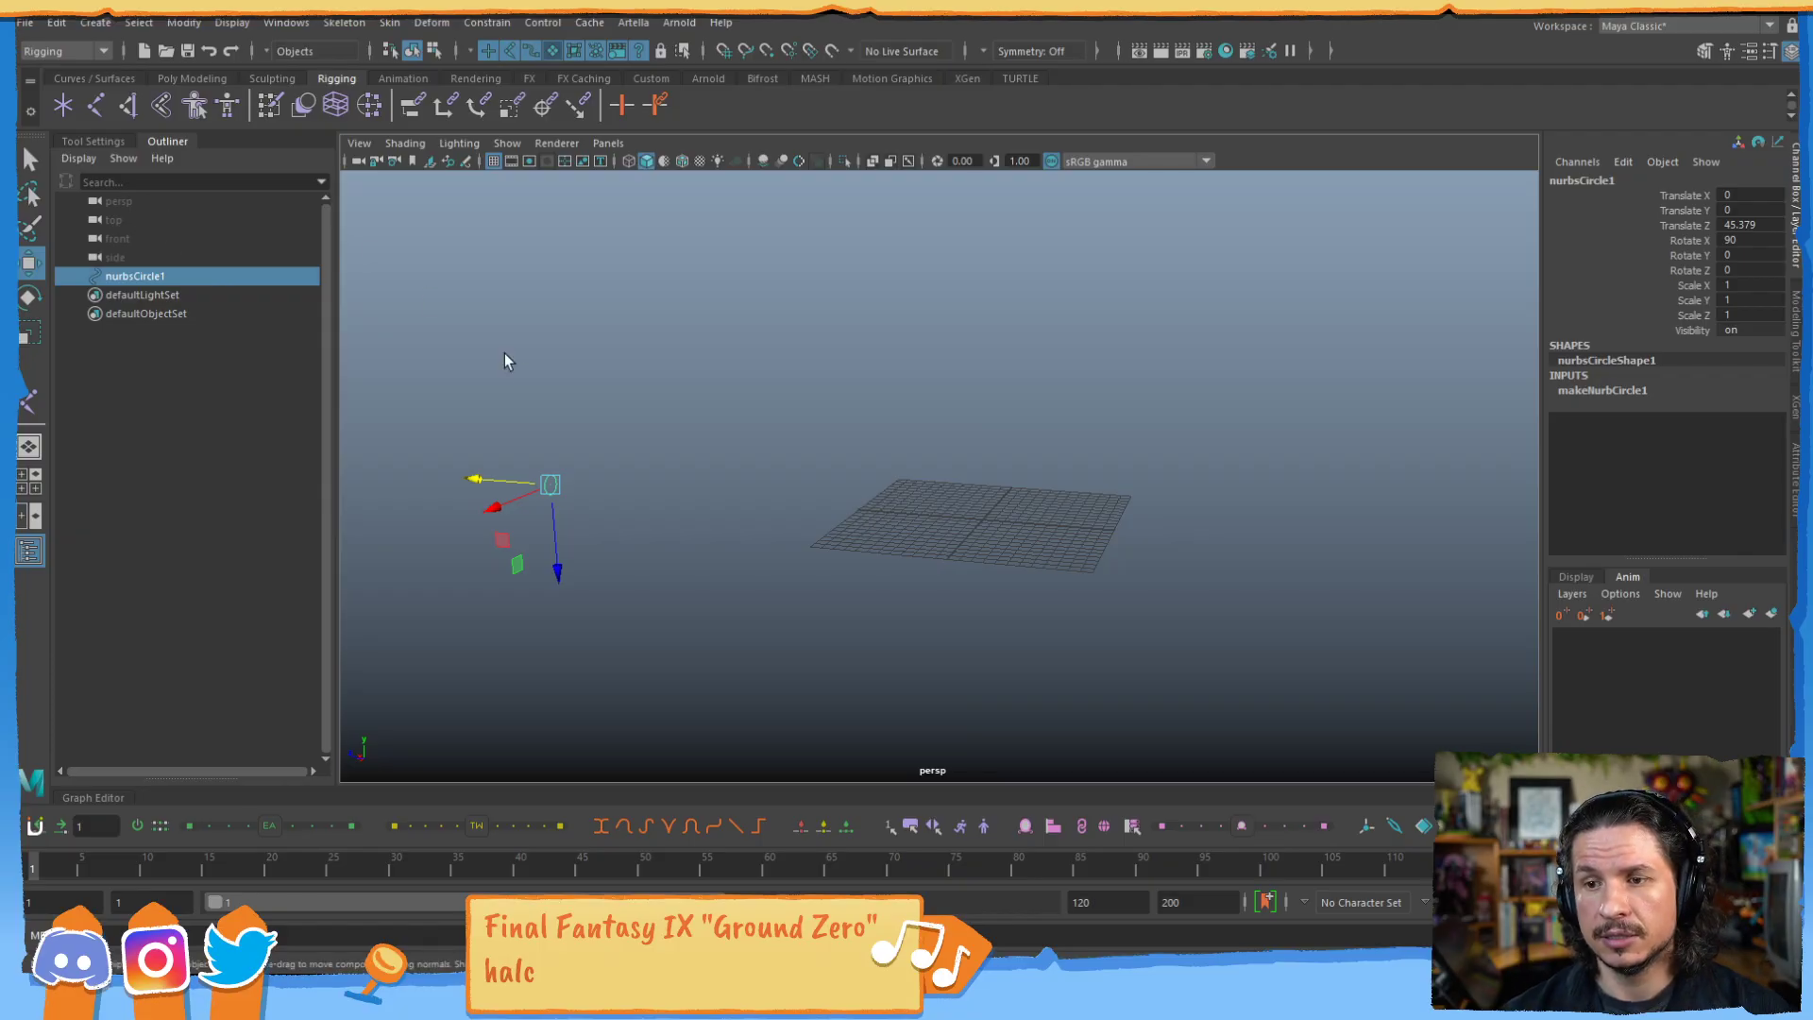
click(443, 376)
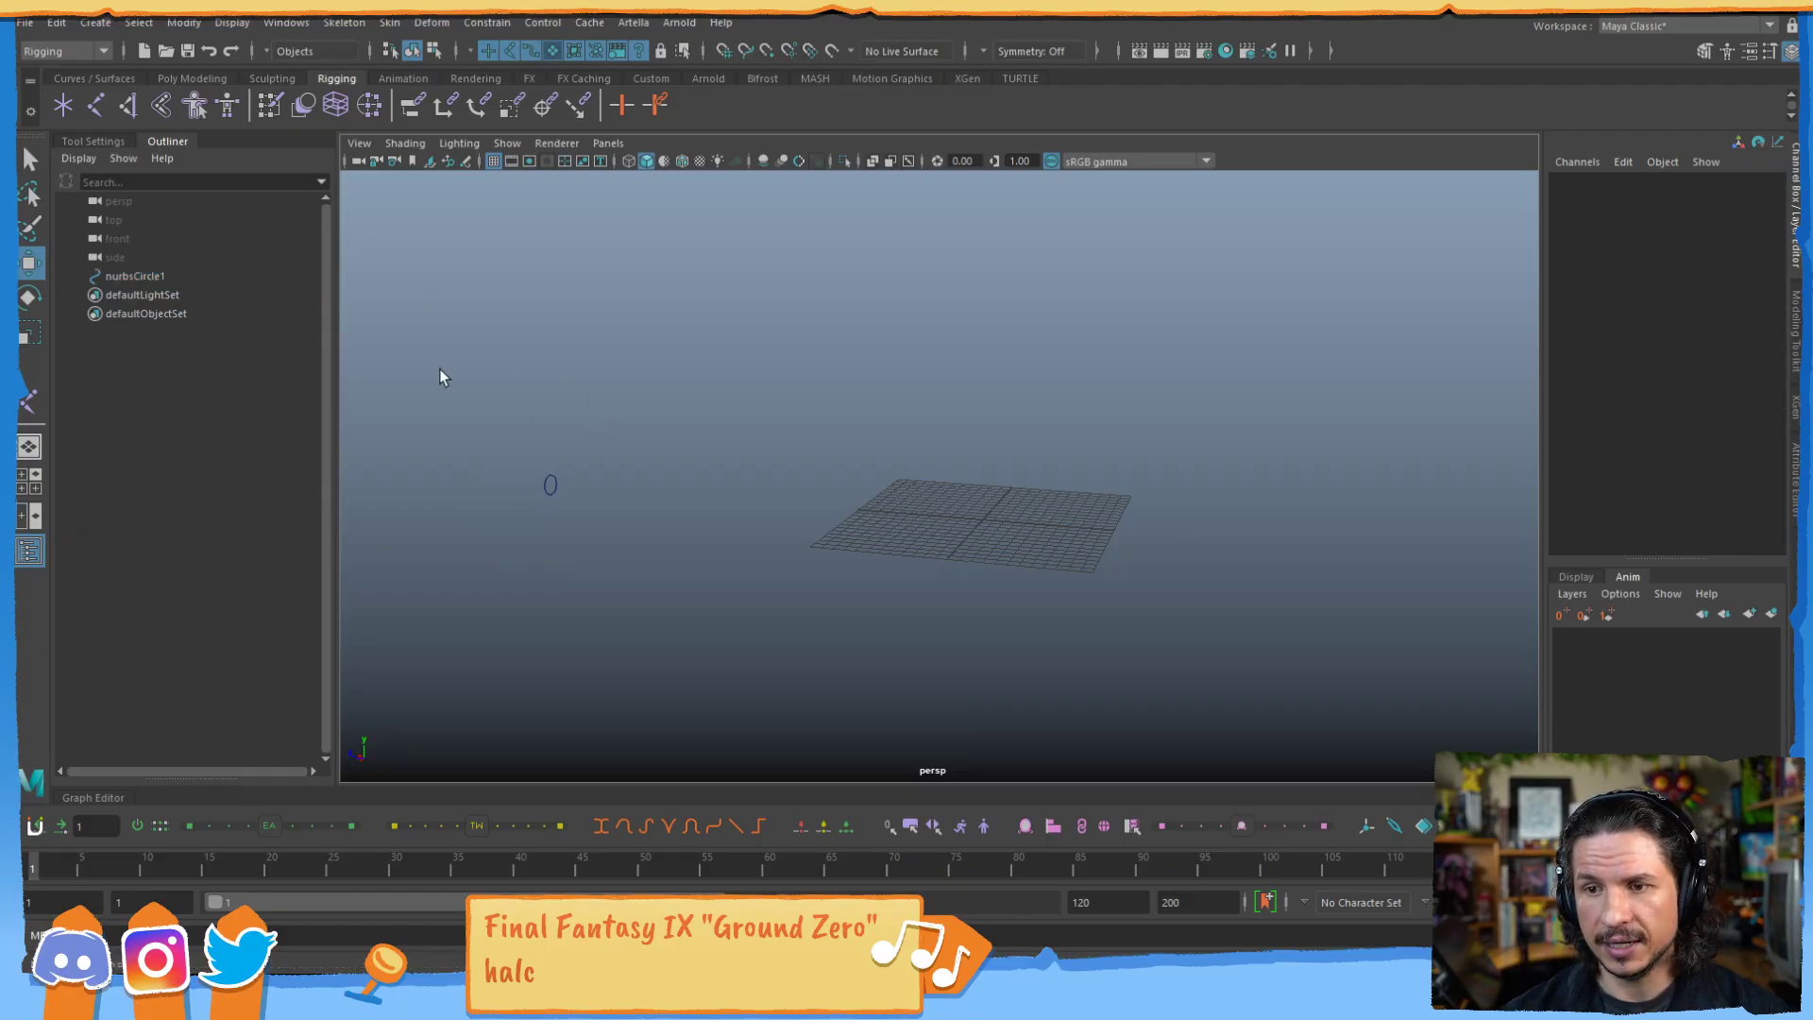
Undo the circle's move along Z.
click(100, 27)
click(607, 300)
key(ctrl+z)
key(ctrl+z)
key(ctrl+z)
key(ctrl+z)
alt+middle_drag(986, 487, 746, 518)
alt+right_drag(746, 518, 917, 397)
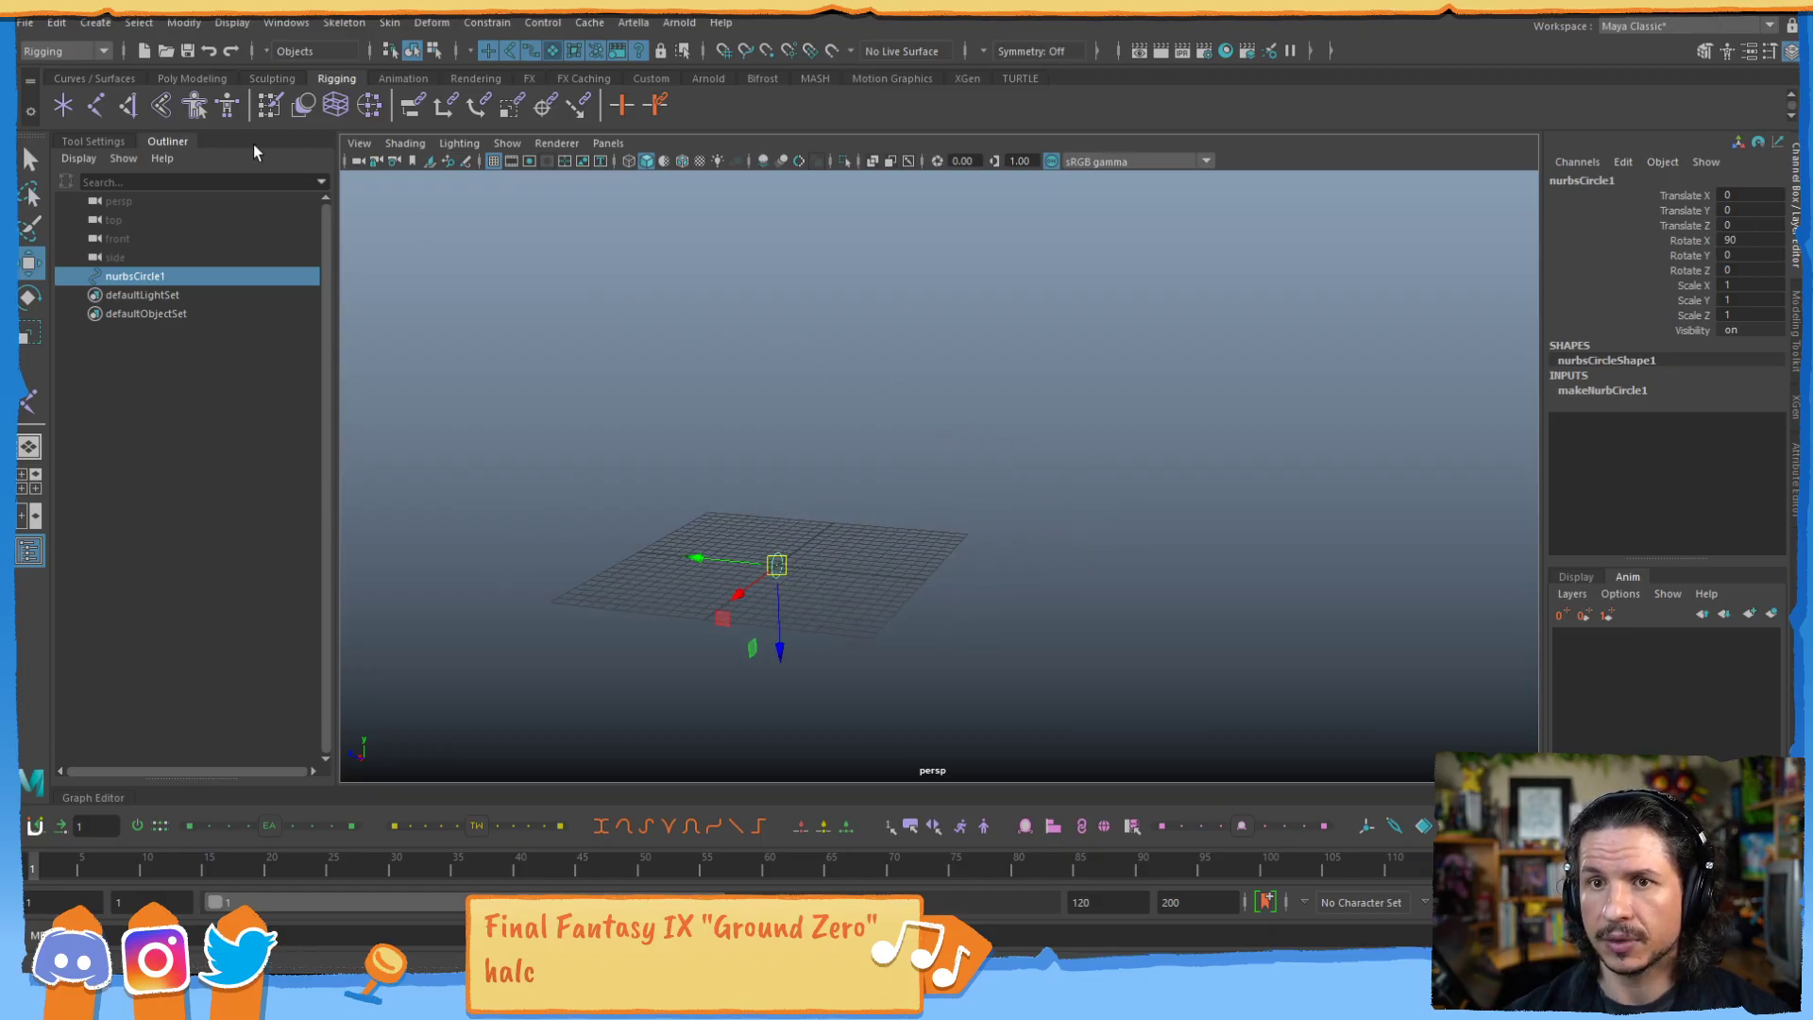
Start a curve with the CV Curve Tool in the top view, snapping its first point to the grid origin.
click(95, 21)
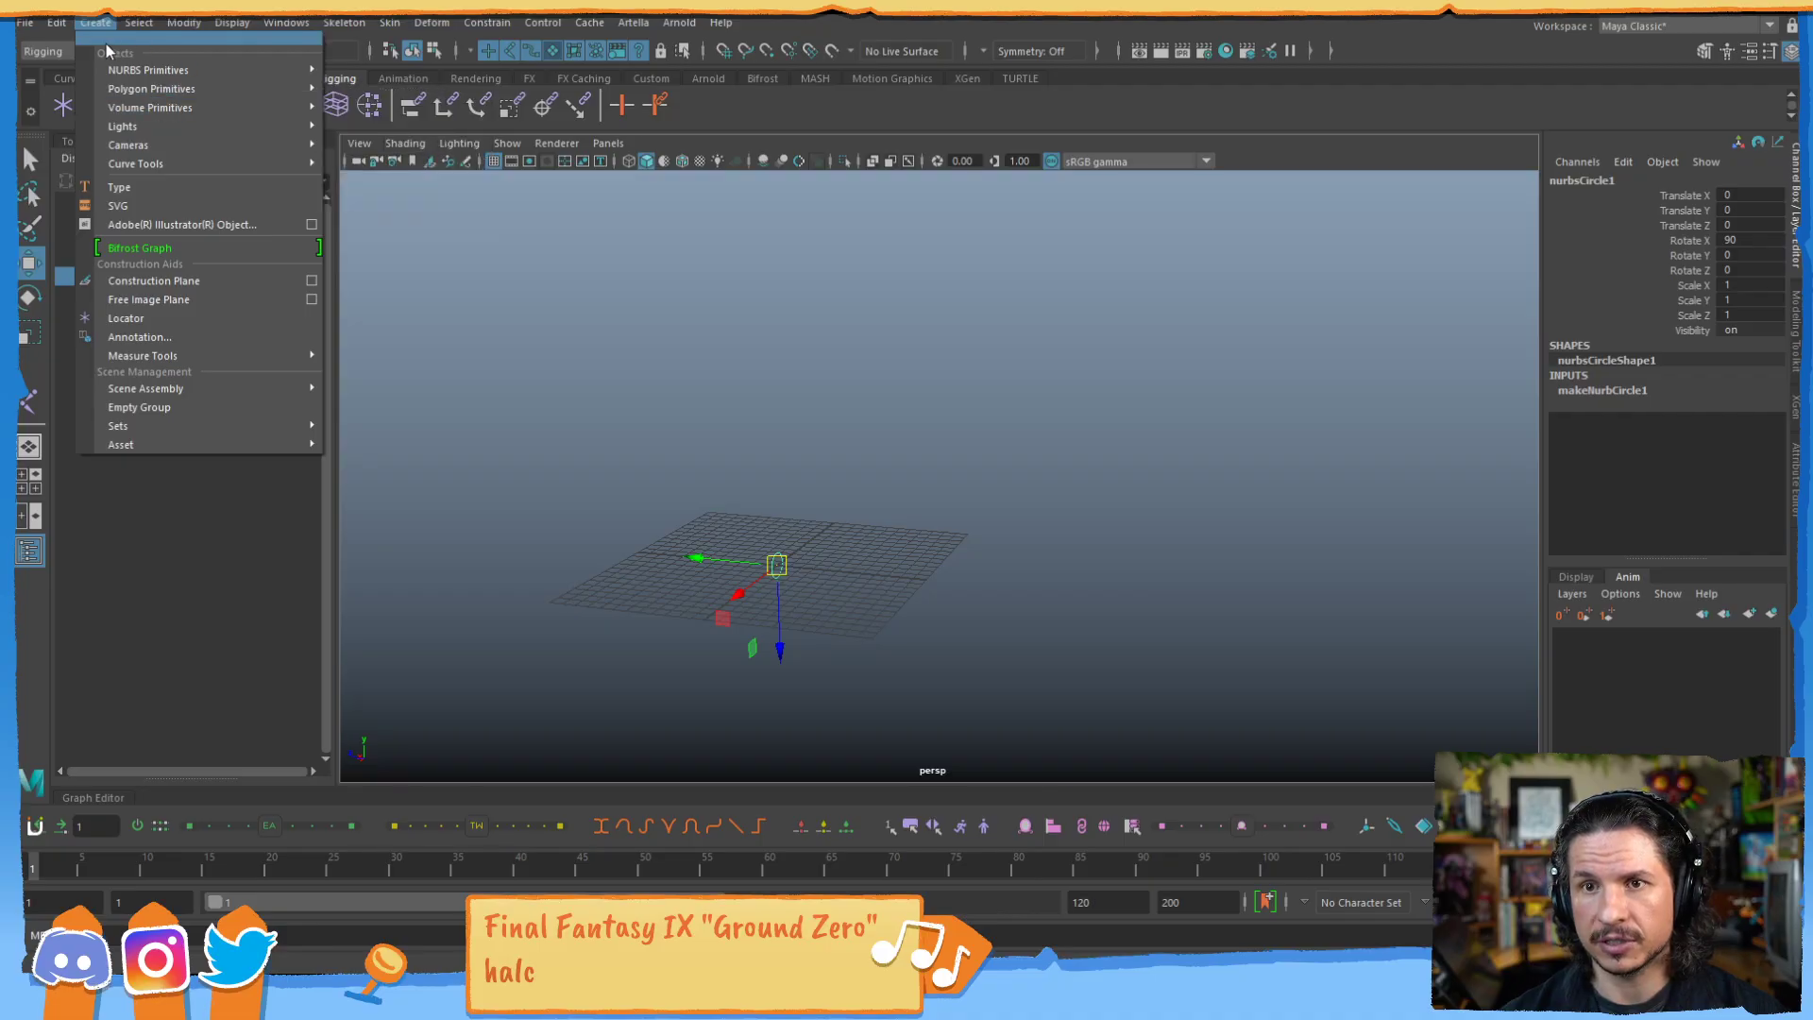
mouse_move(147, 163)
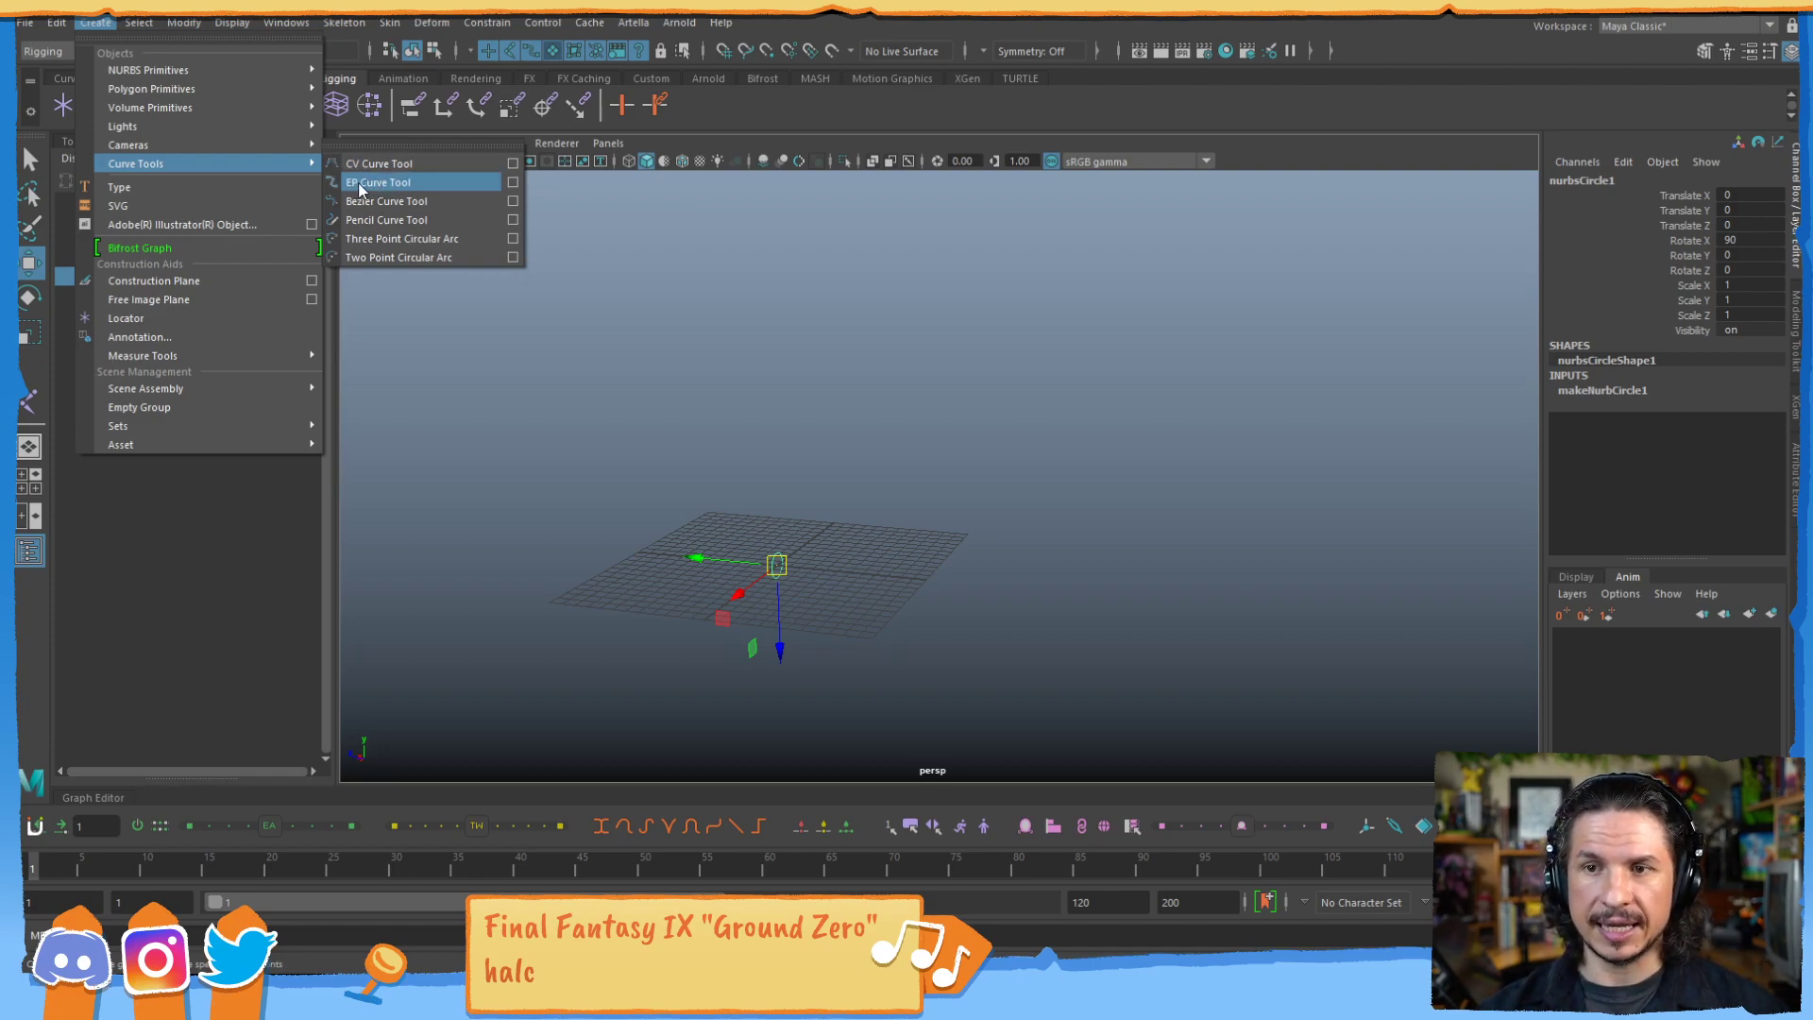
click(429, 162)
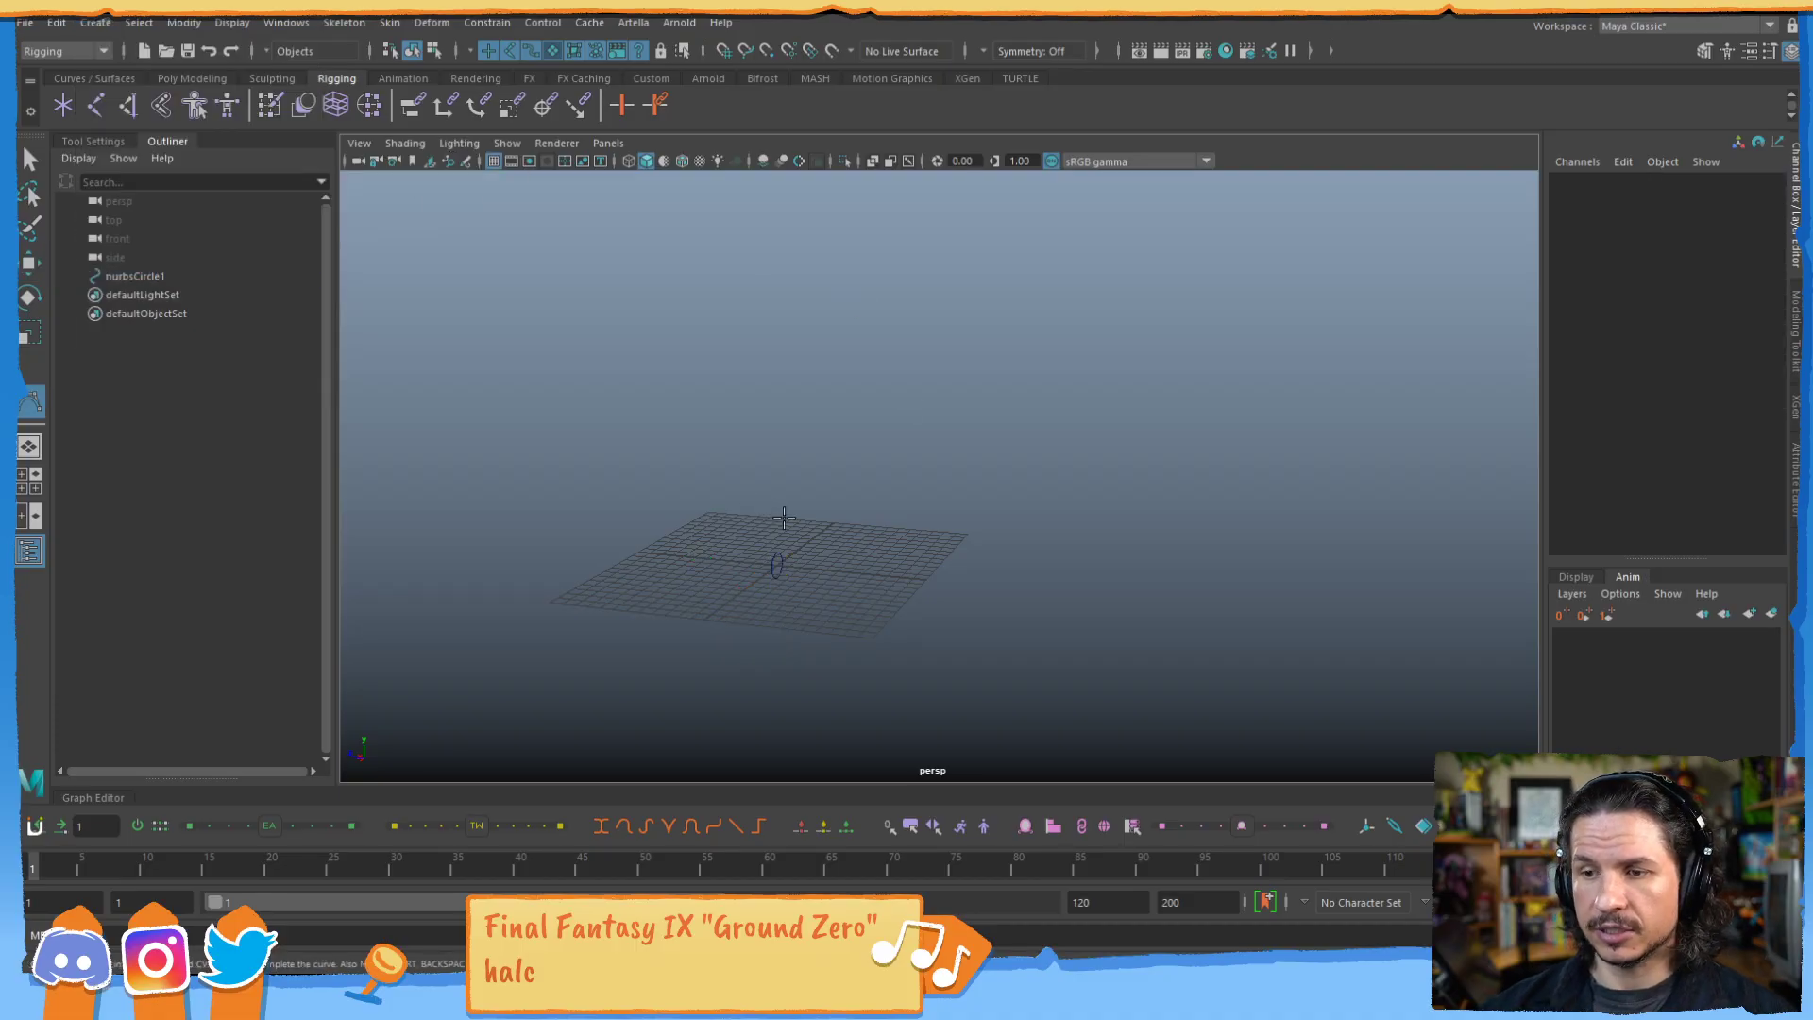
key(space)
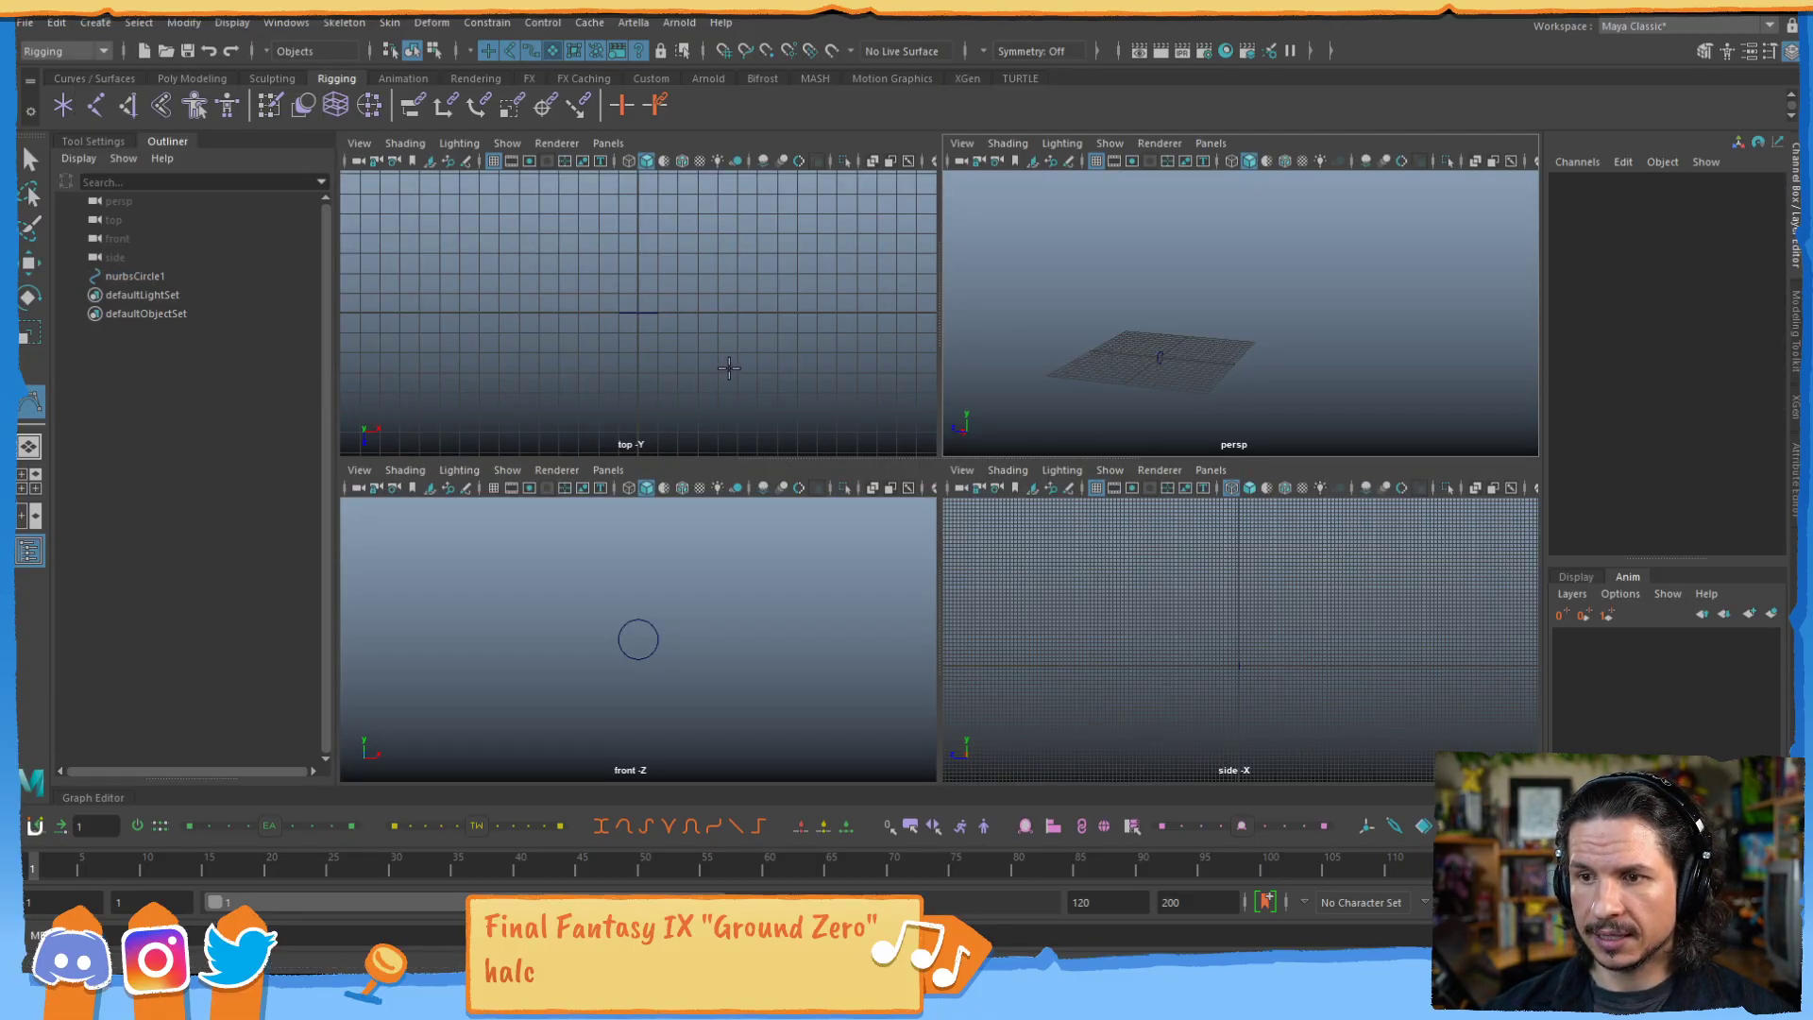
key(space)
alt+middle_drag(818, 441, 798, 537)
alt+right_drag(799, 538, 795, 489)
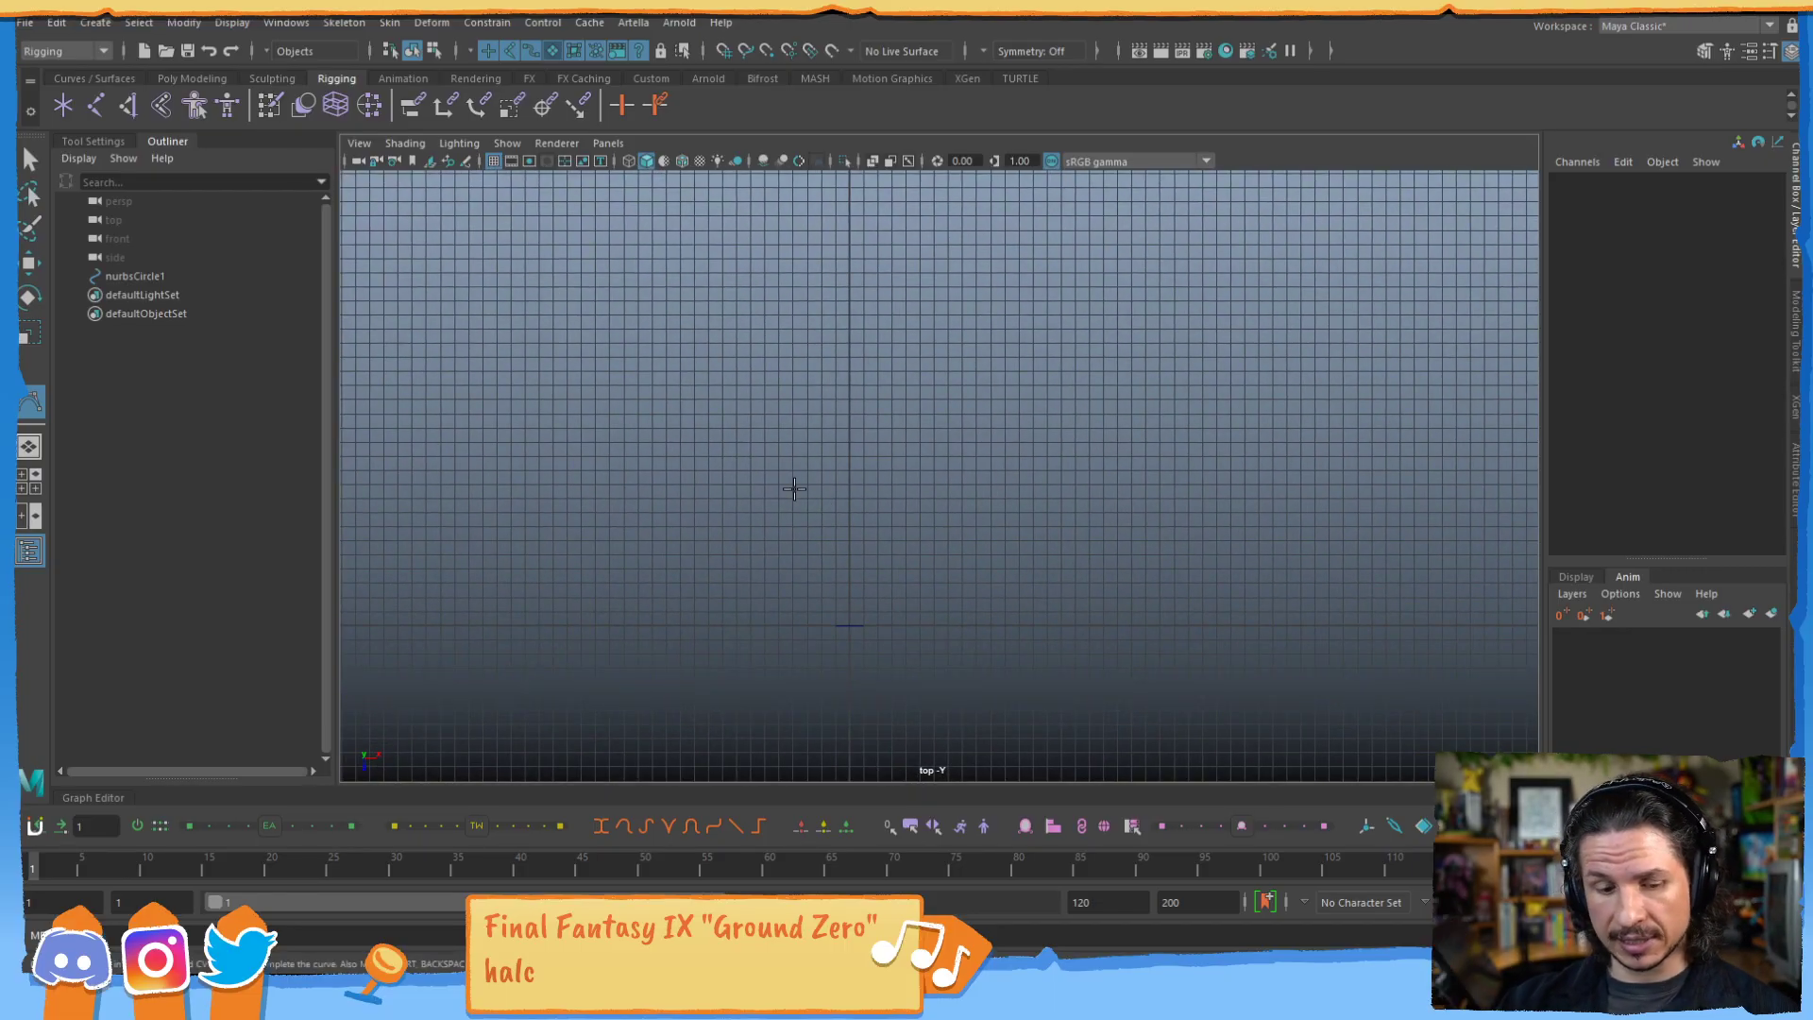
key(x)
click(850, 626)
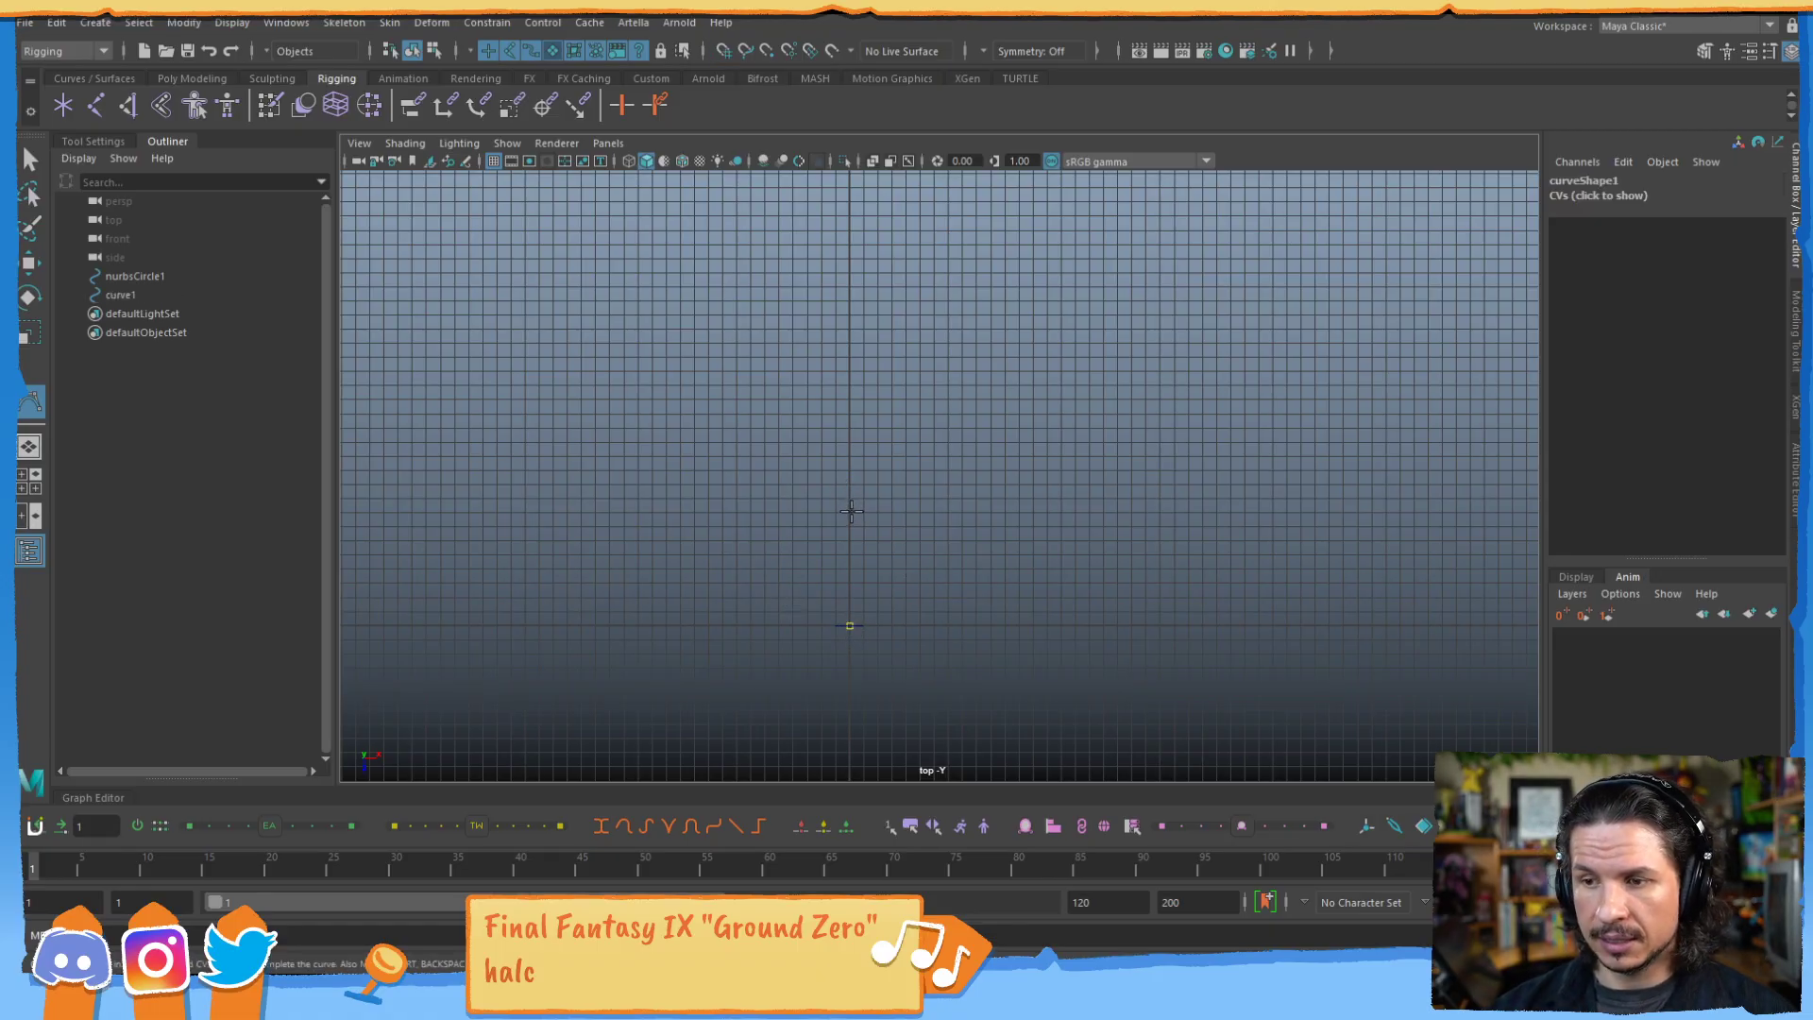
Place six more control points leading away from the origin in a winding S-shaped path, and finish the curve.
click(924, 502)
click(934, 371)
click(668, 335)
click(594, 244)
alt+middle_drag(851, 278, 806, 445)
click(791, 250)
alt+middle_drag(841, 247, 838, 283)
click(913, 301)
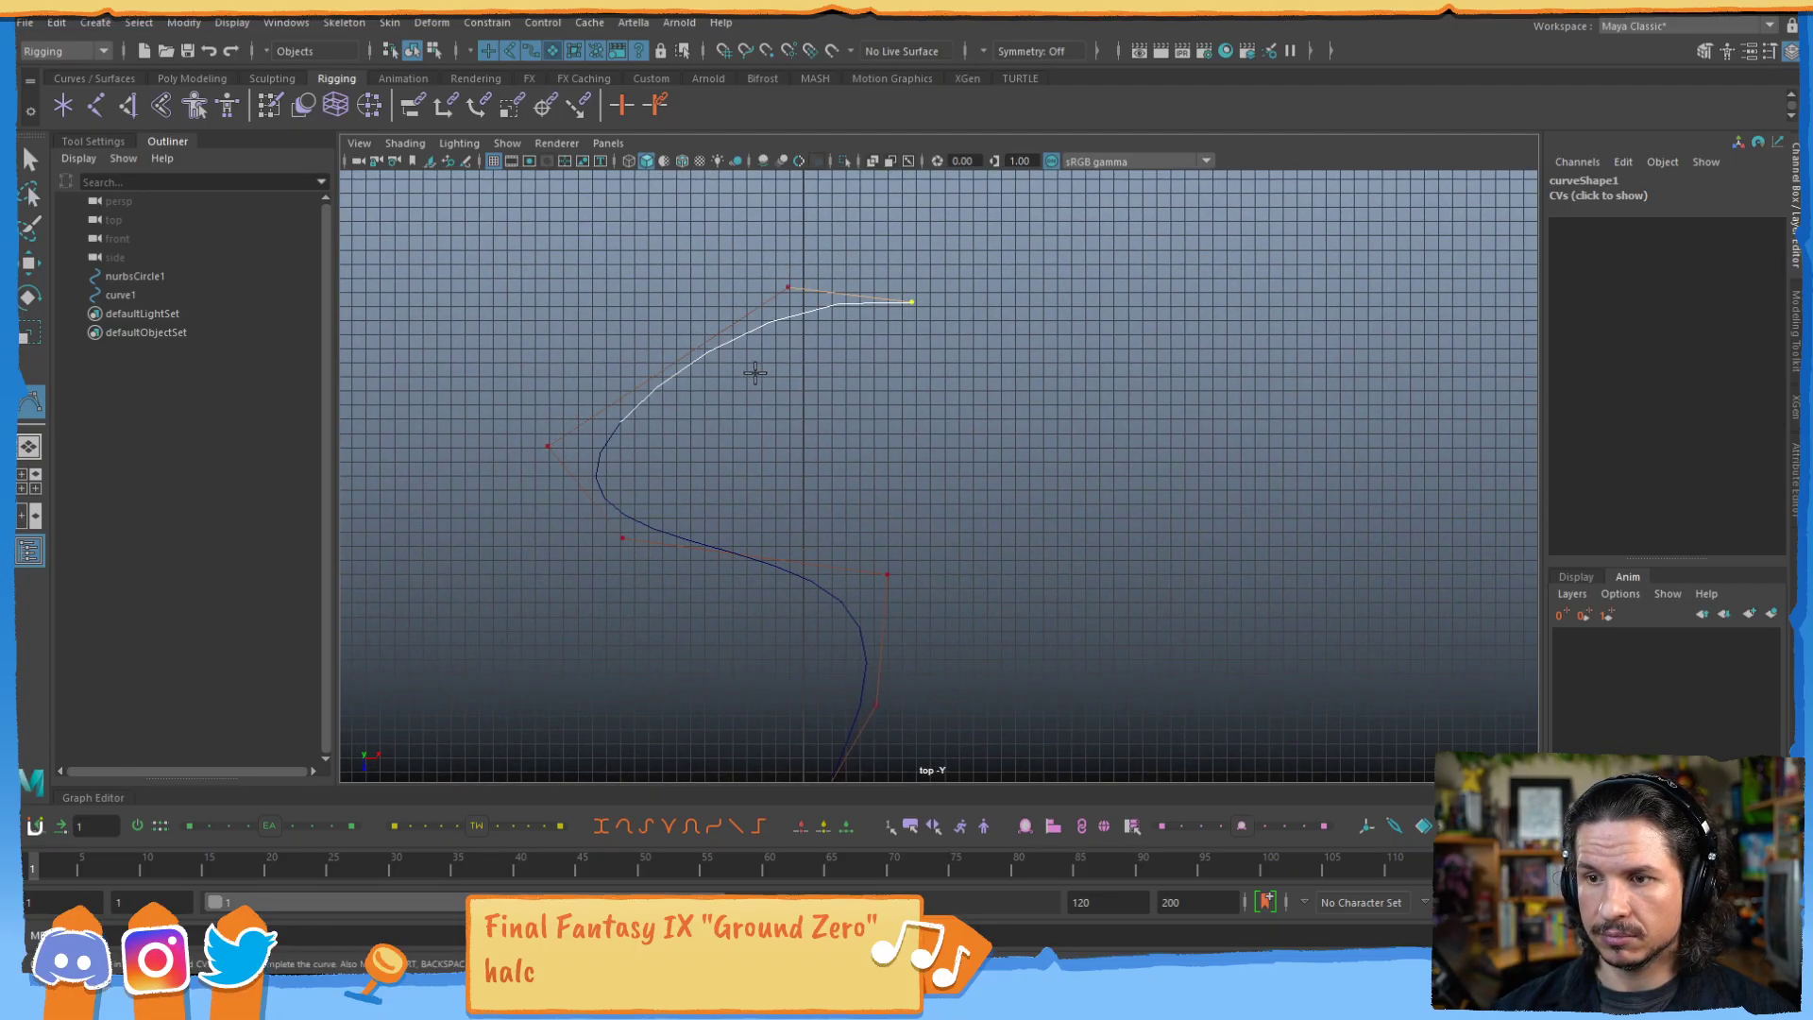
key(Return)
scroll(782, 497, down, 1)
Select the circle in the perspective view and switch to the Modeling menu set.
key(space)
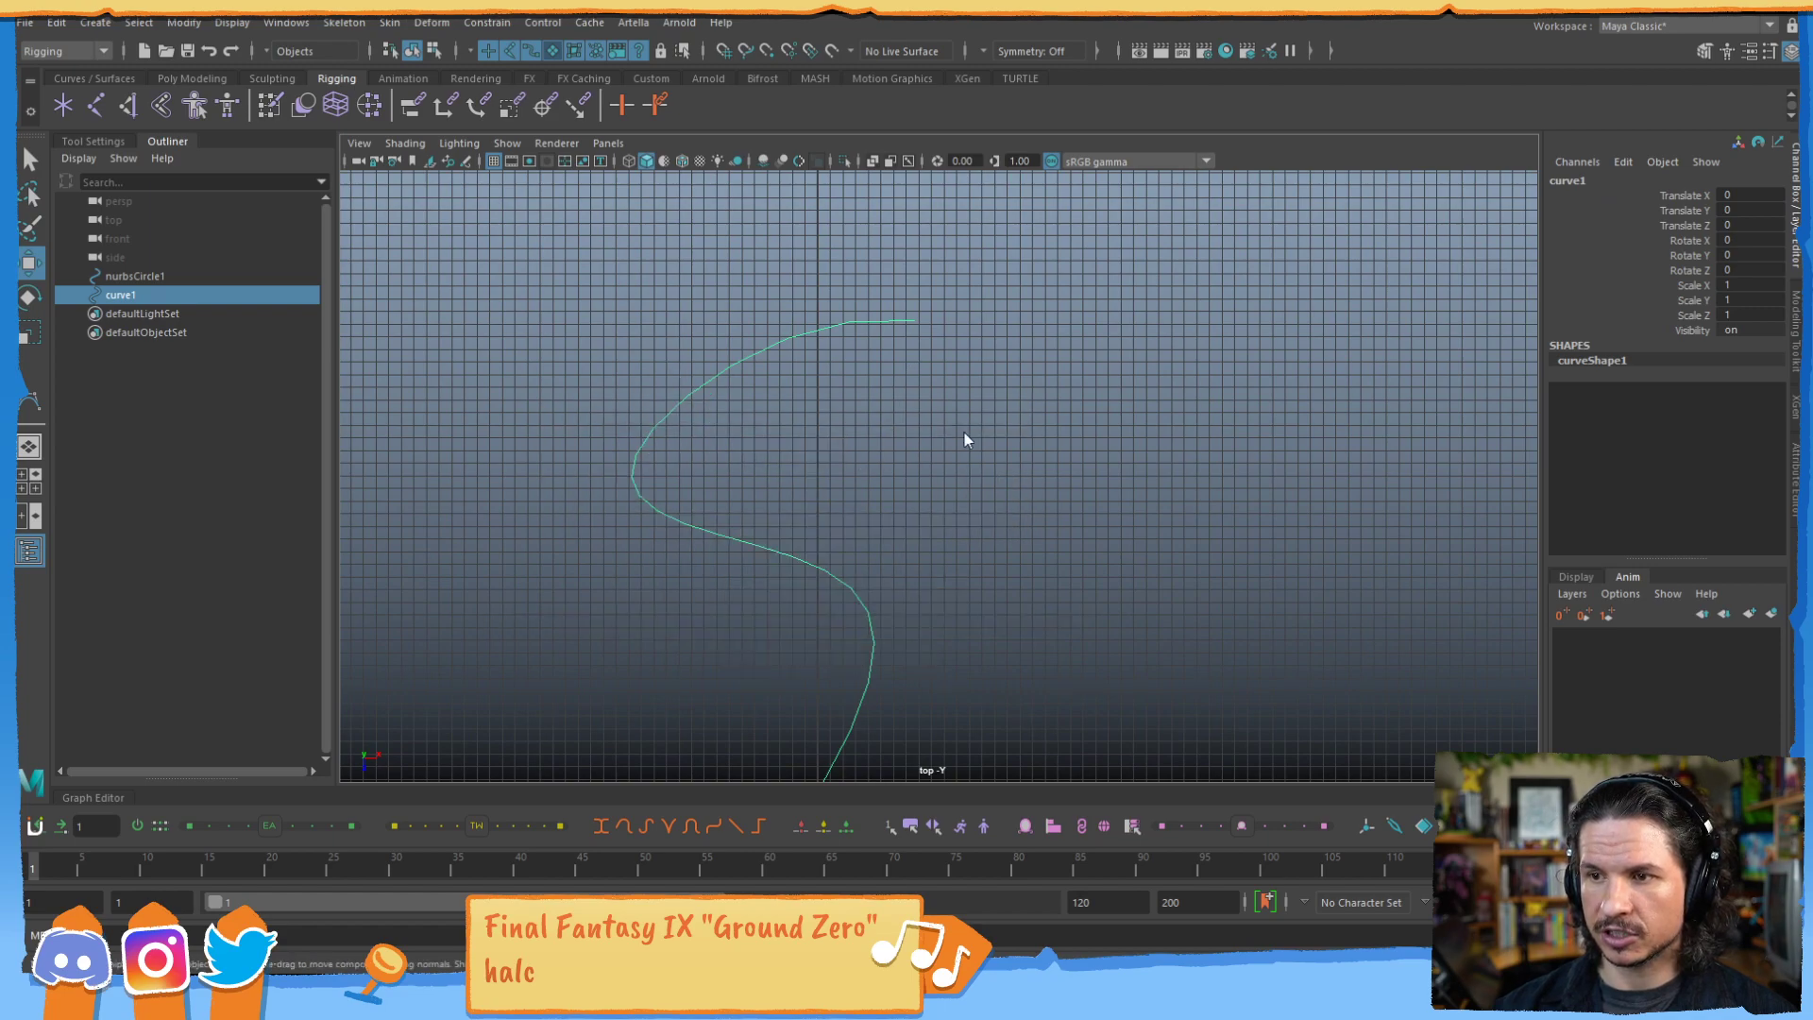
key(space)
alt+drag(1060, 420, 890, 434)
click(627, 407)
click(593, 420)
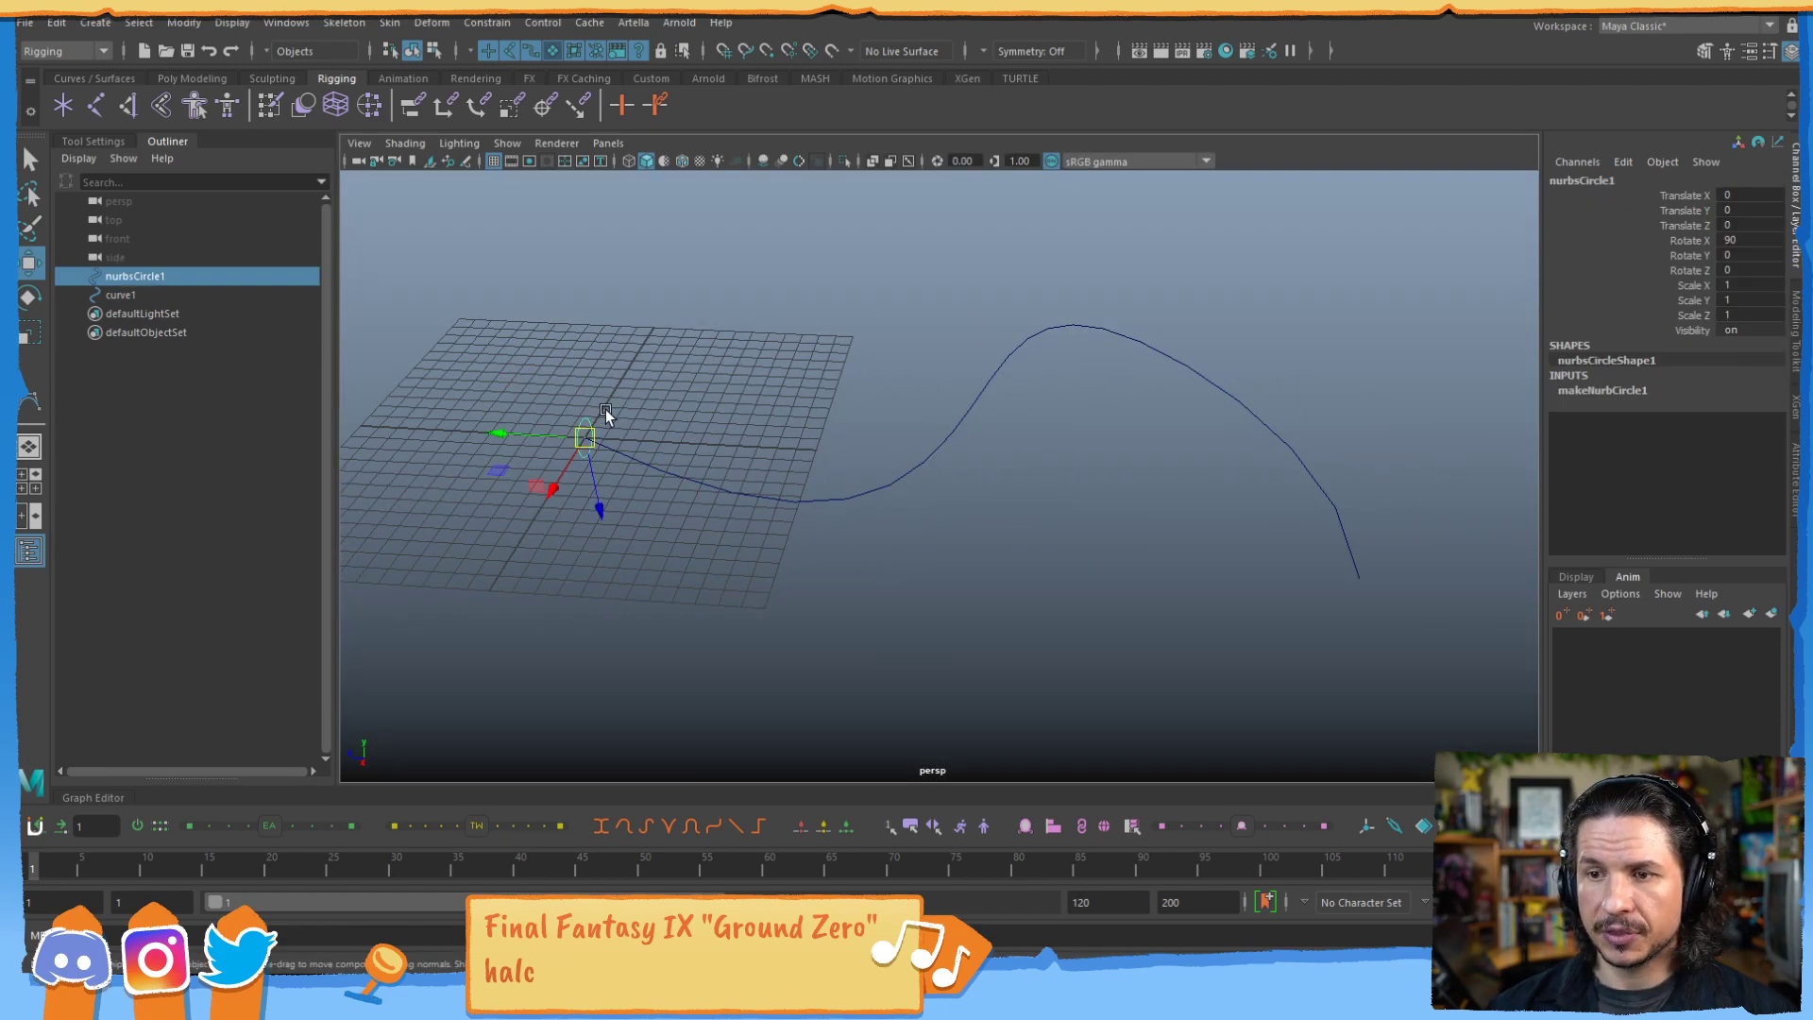
click(64, 51)
click(74, 70)
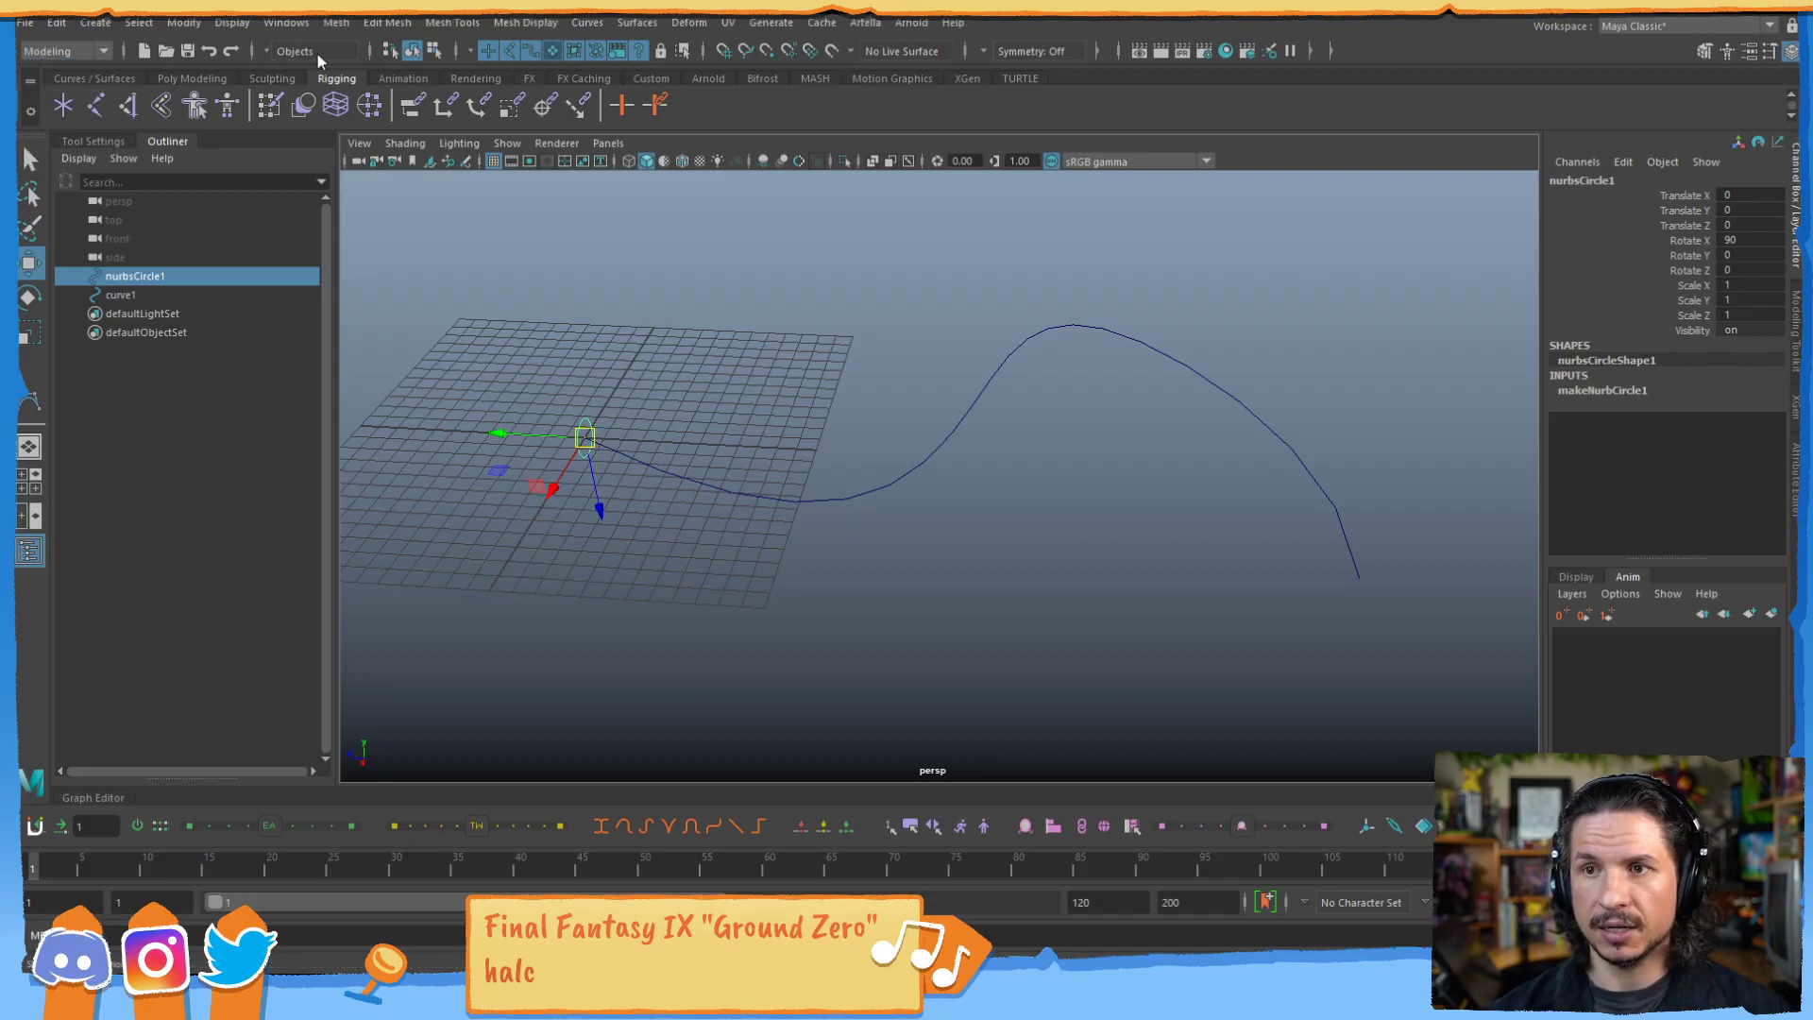
Select the circle as the profile and add the winding curve as the extrusion path.
click(639, 25)
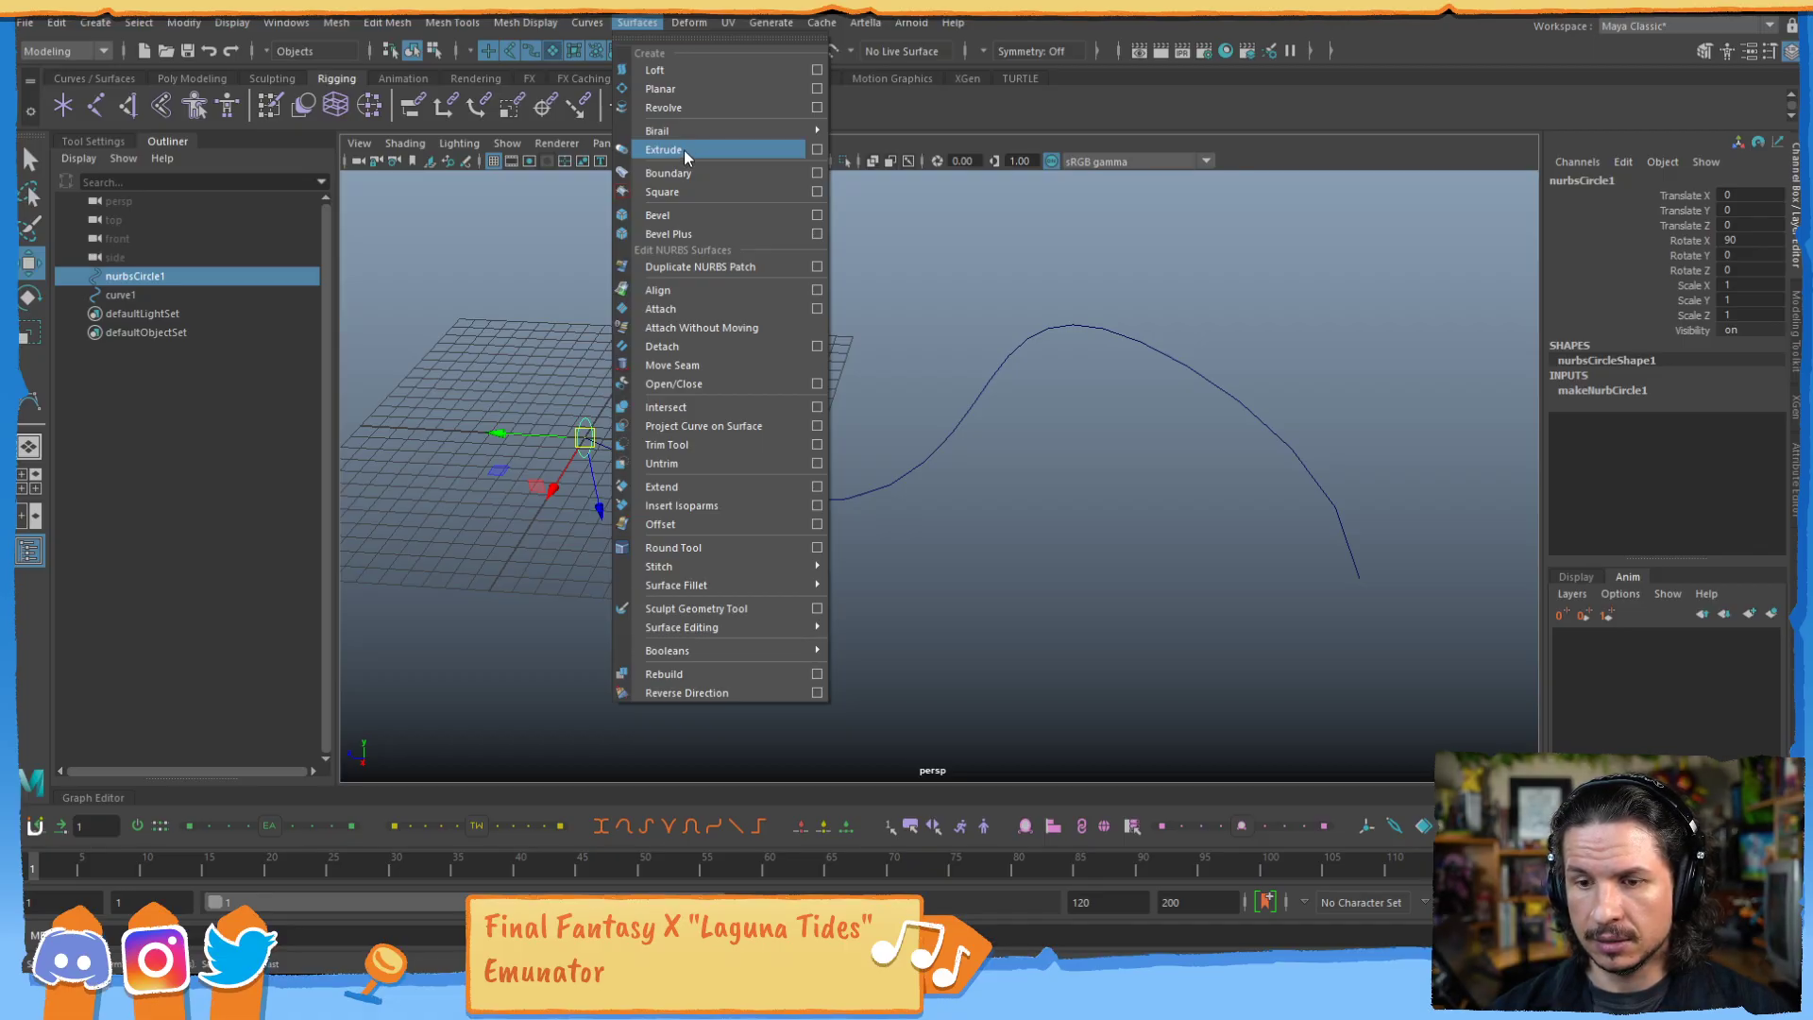
click(477, 315)
click(581, 420)
shift+click(700, 495)
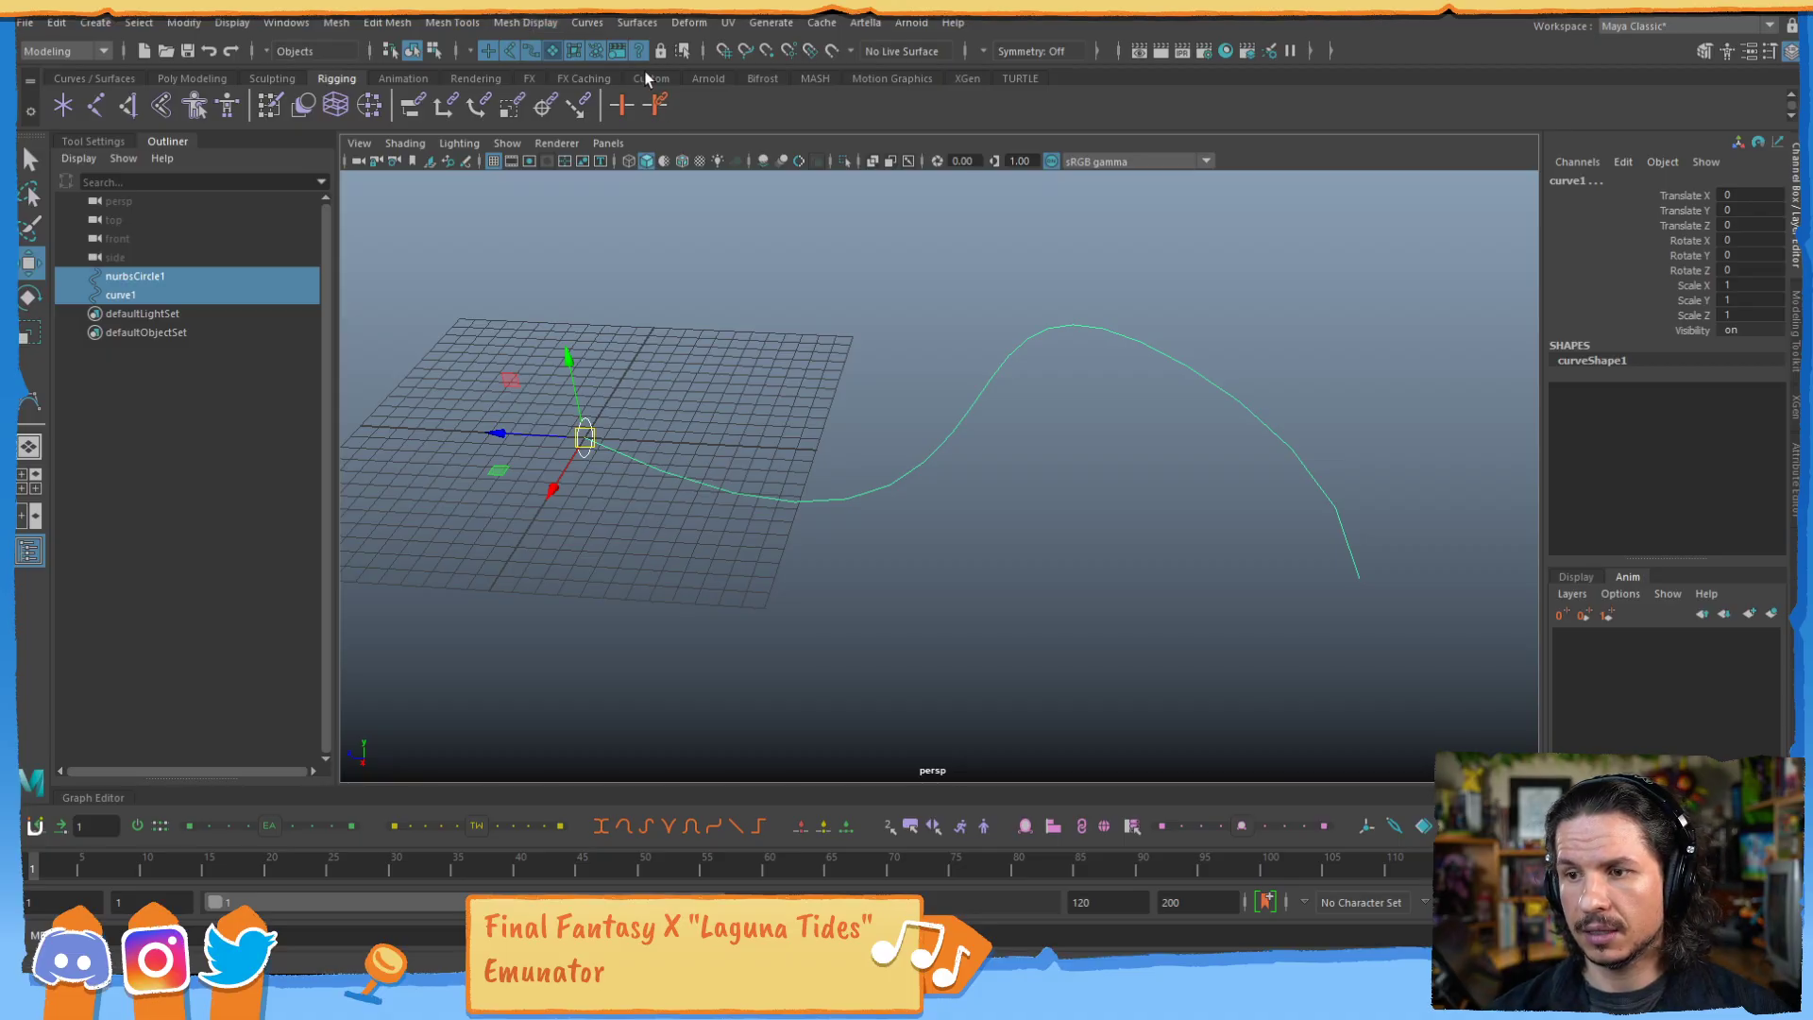
click(625, 412)
click(586, 422)
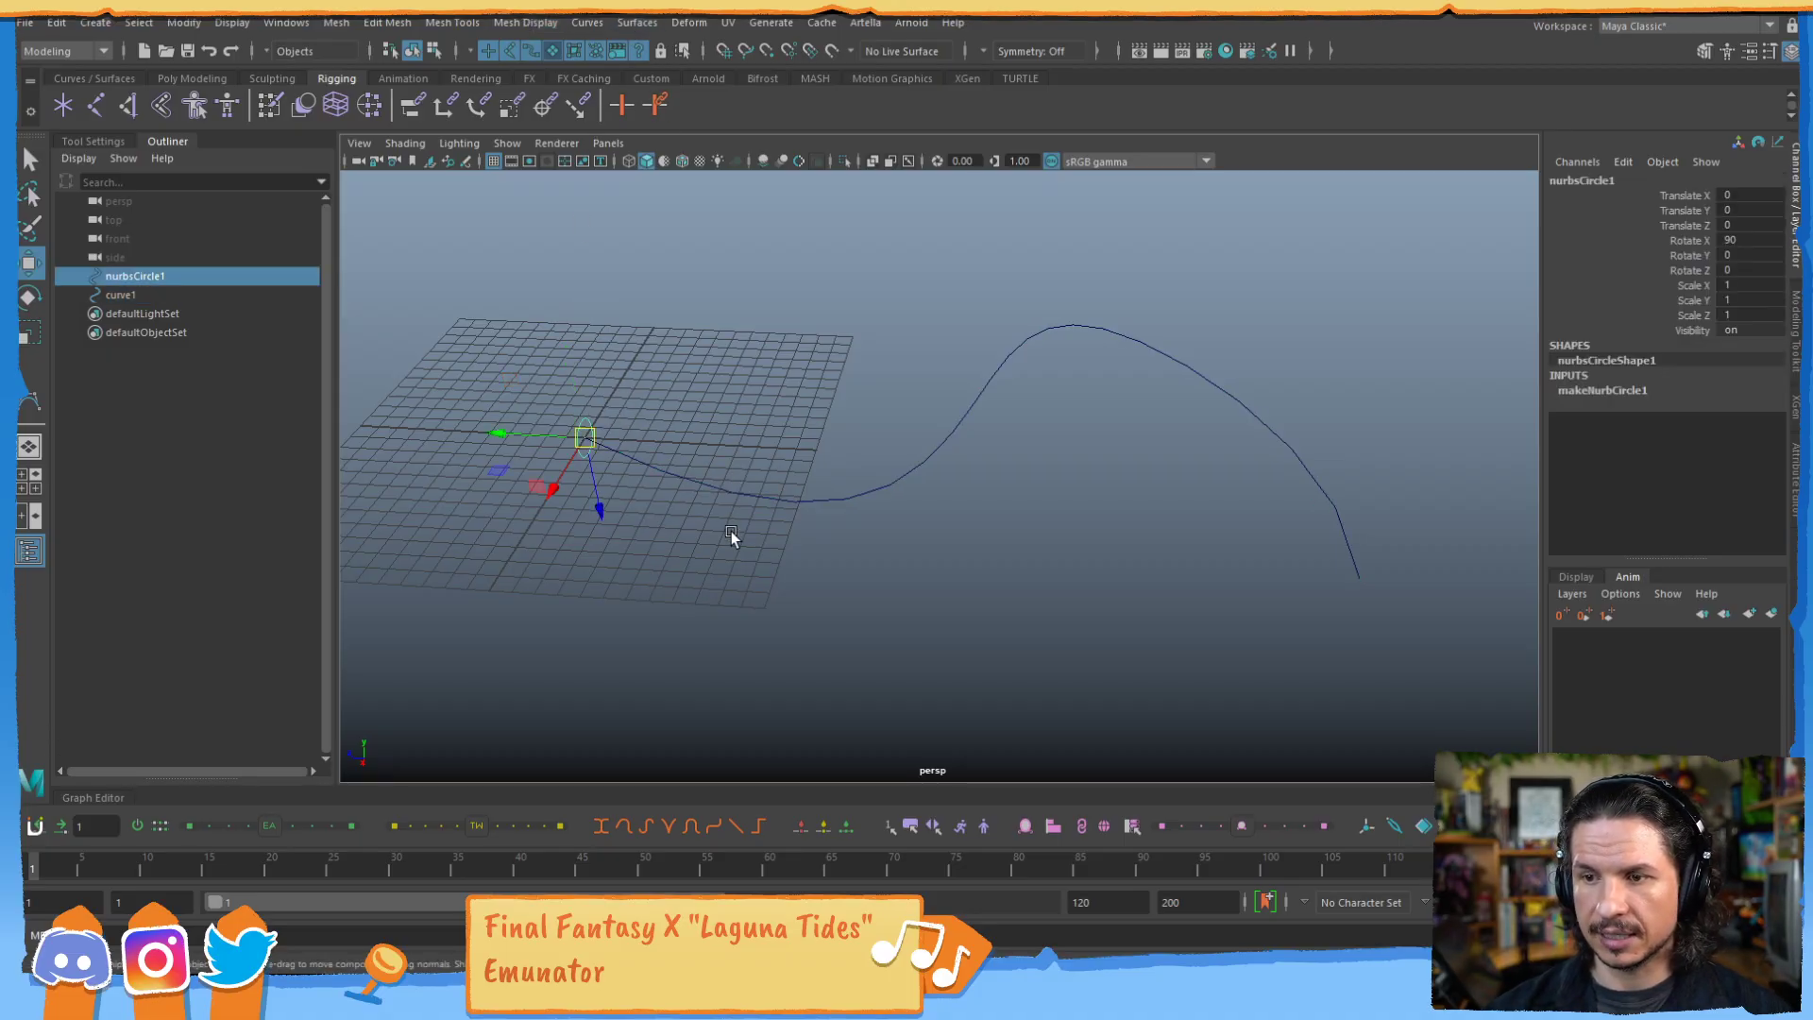
shift+click(703, 486)
Extrude the circle along the winding curve with Tube style, At profile position, Closest end point pivot, Profile normal orientation and NURBS output.
click(588, 24)
click(588, 24)
click(638, 23)
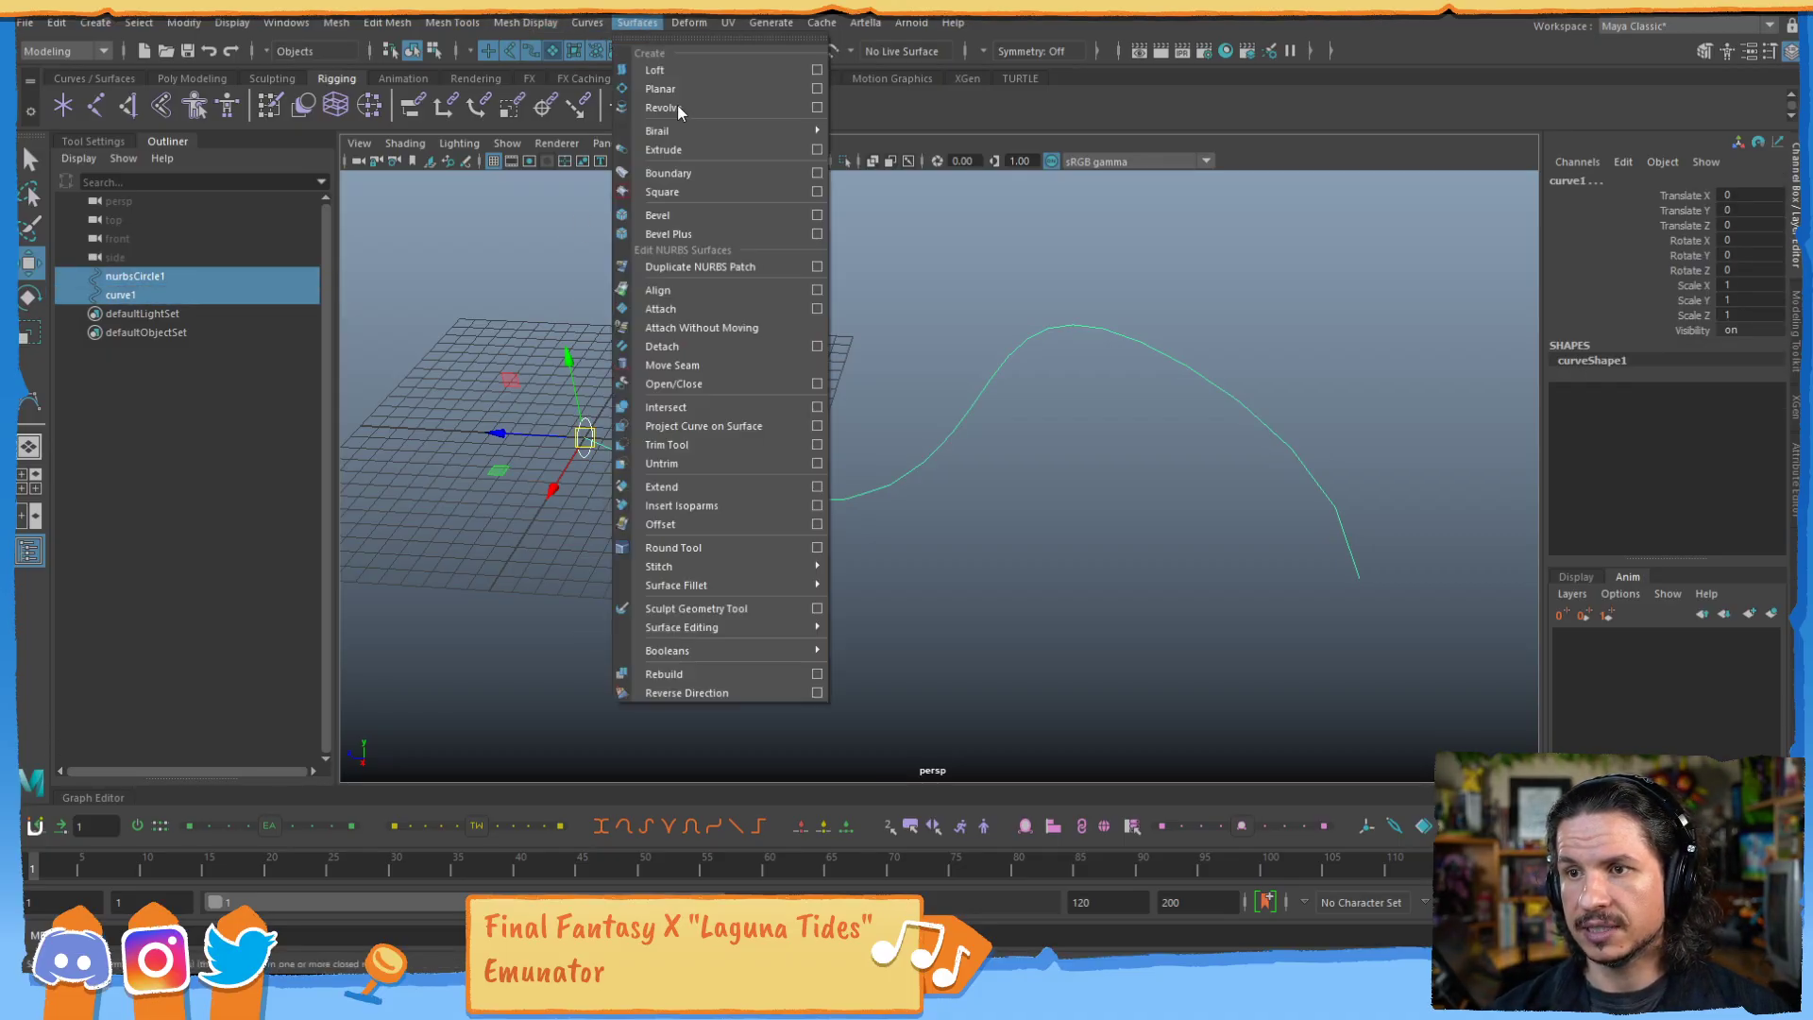
click(817, 150)
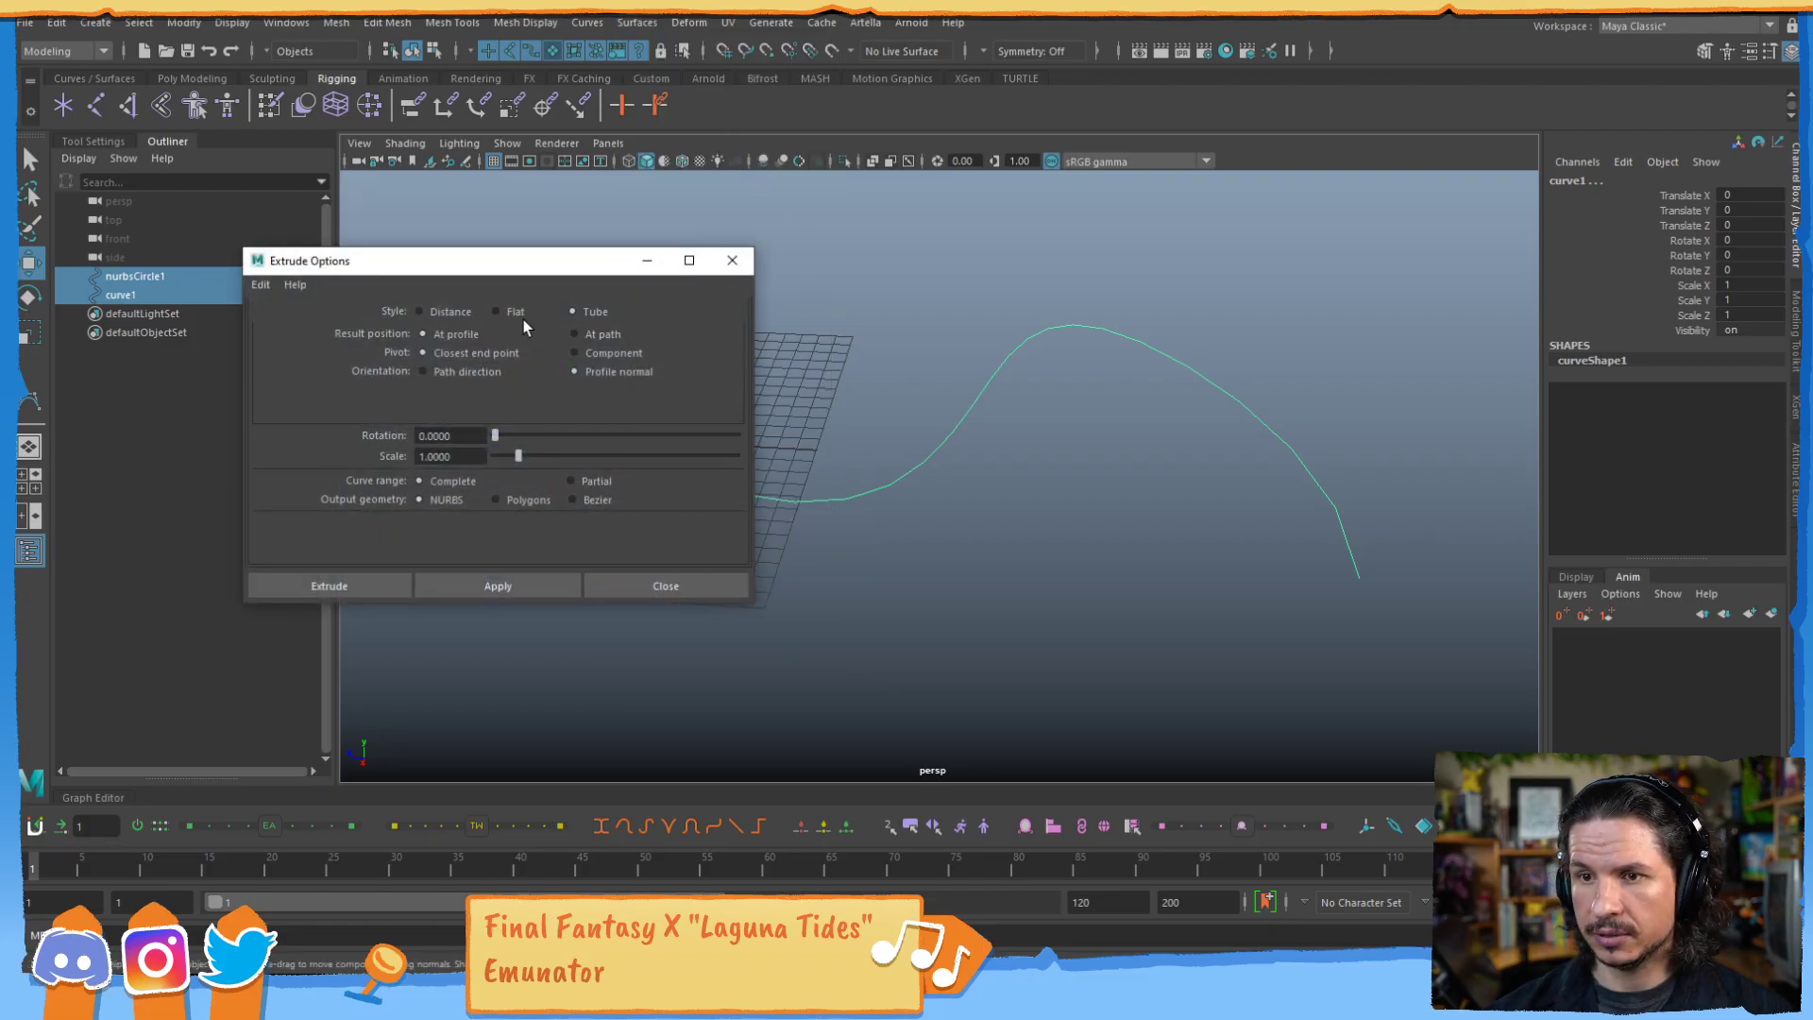
click(269, 286)
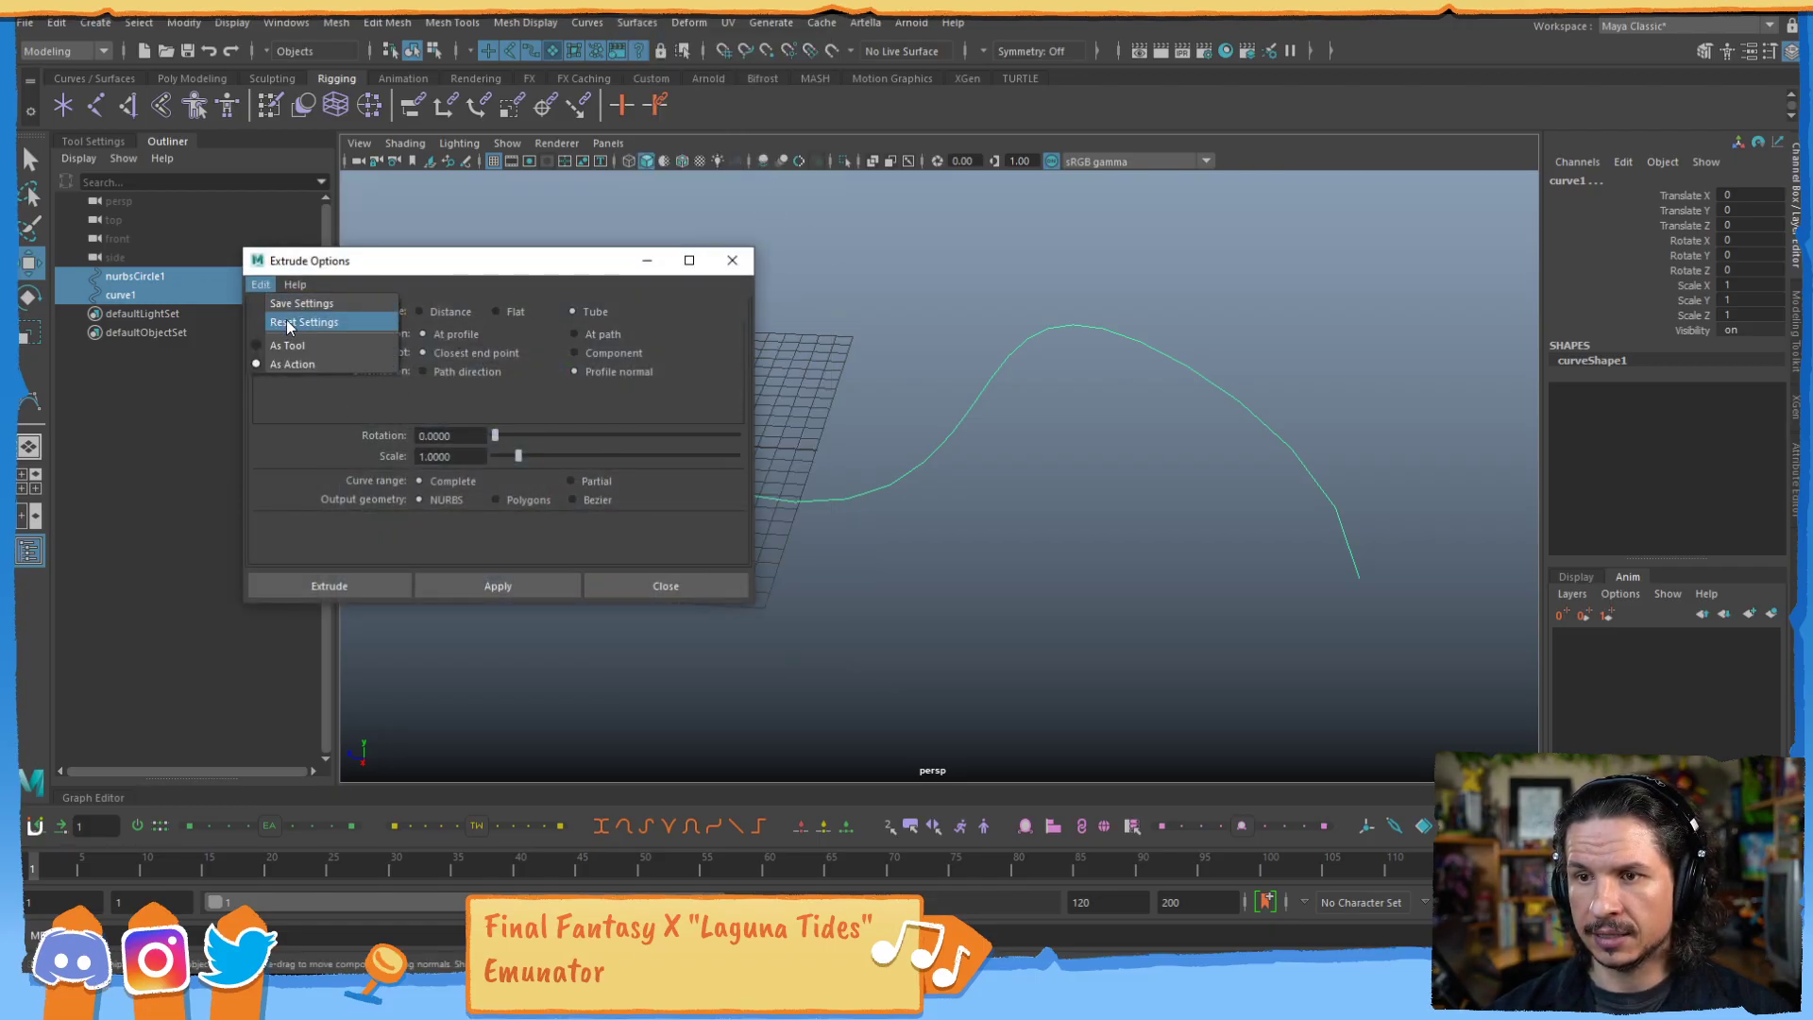
click(460, 266)
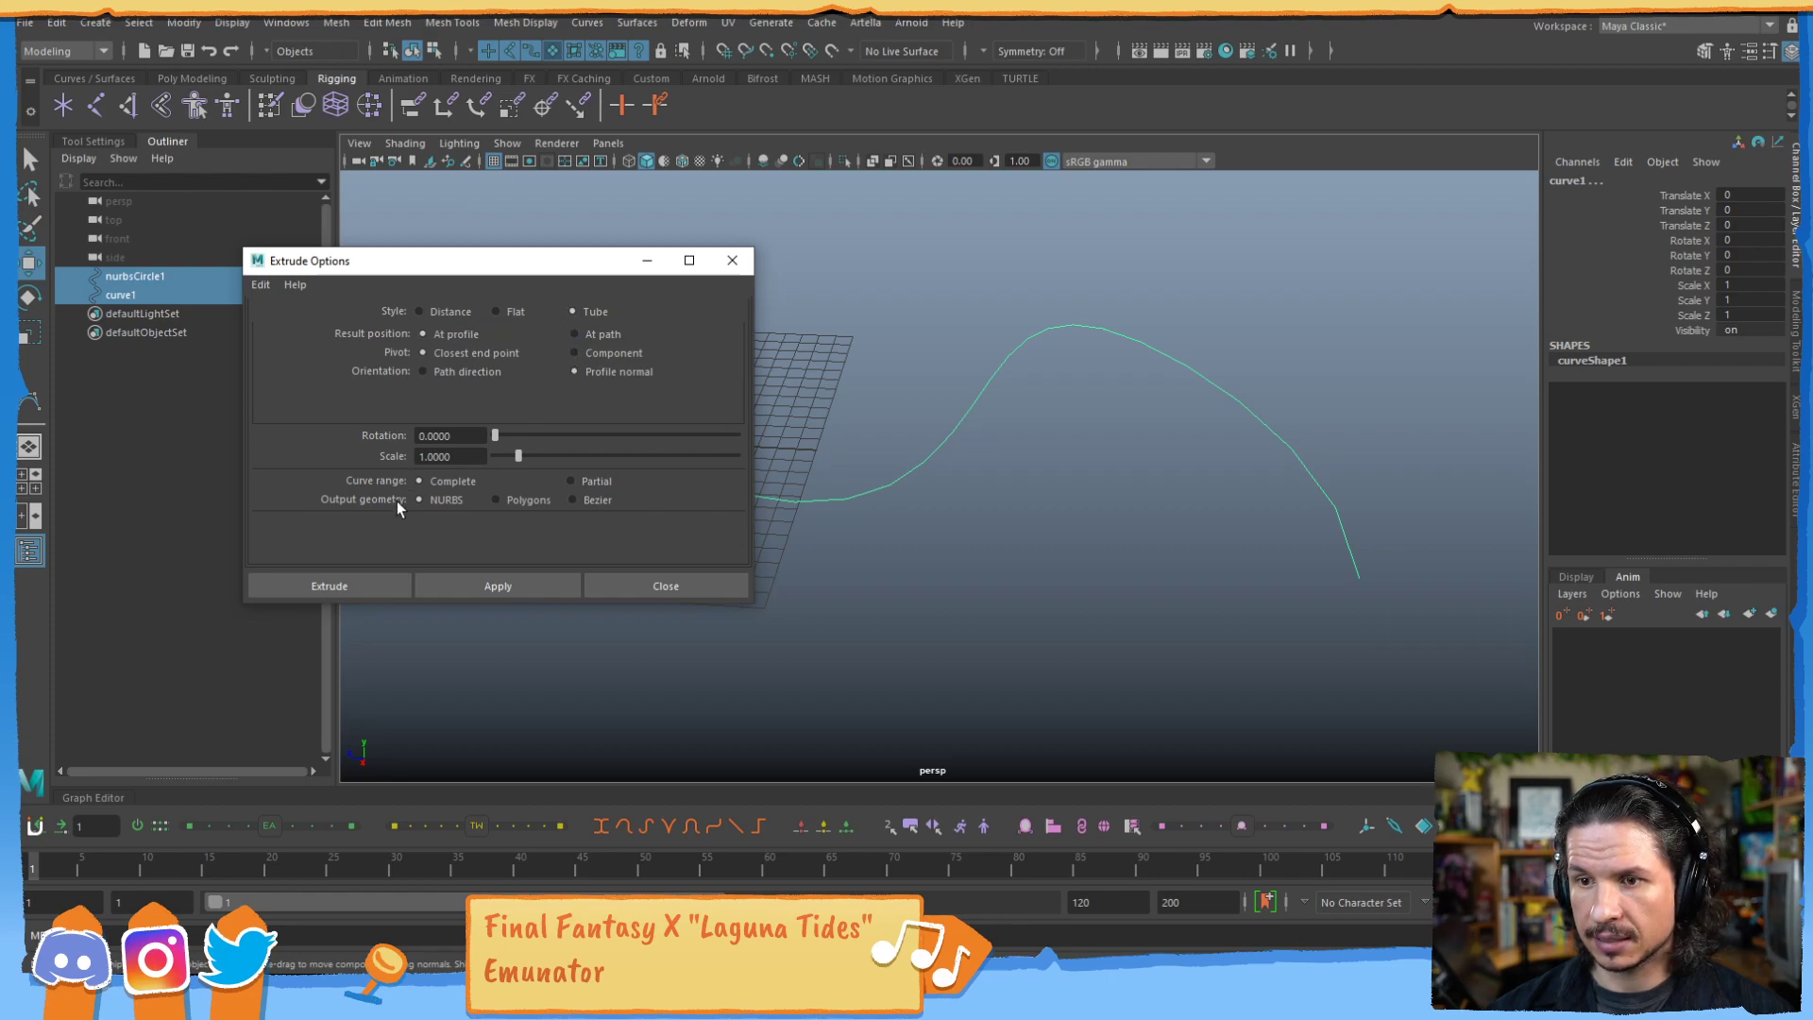
click(396, 586)
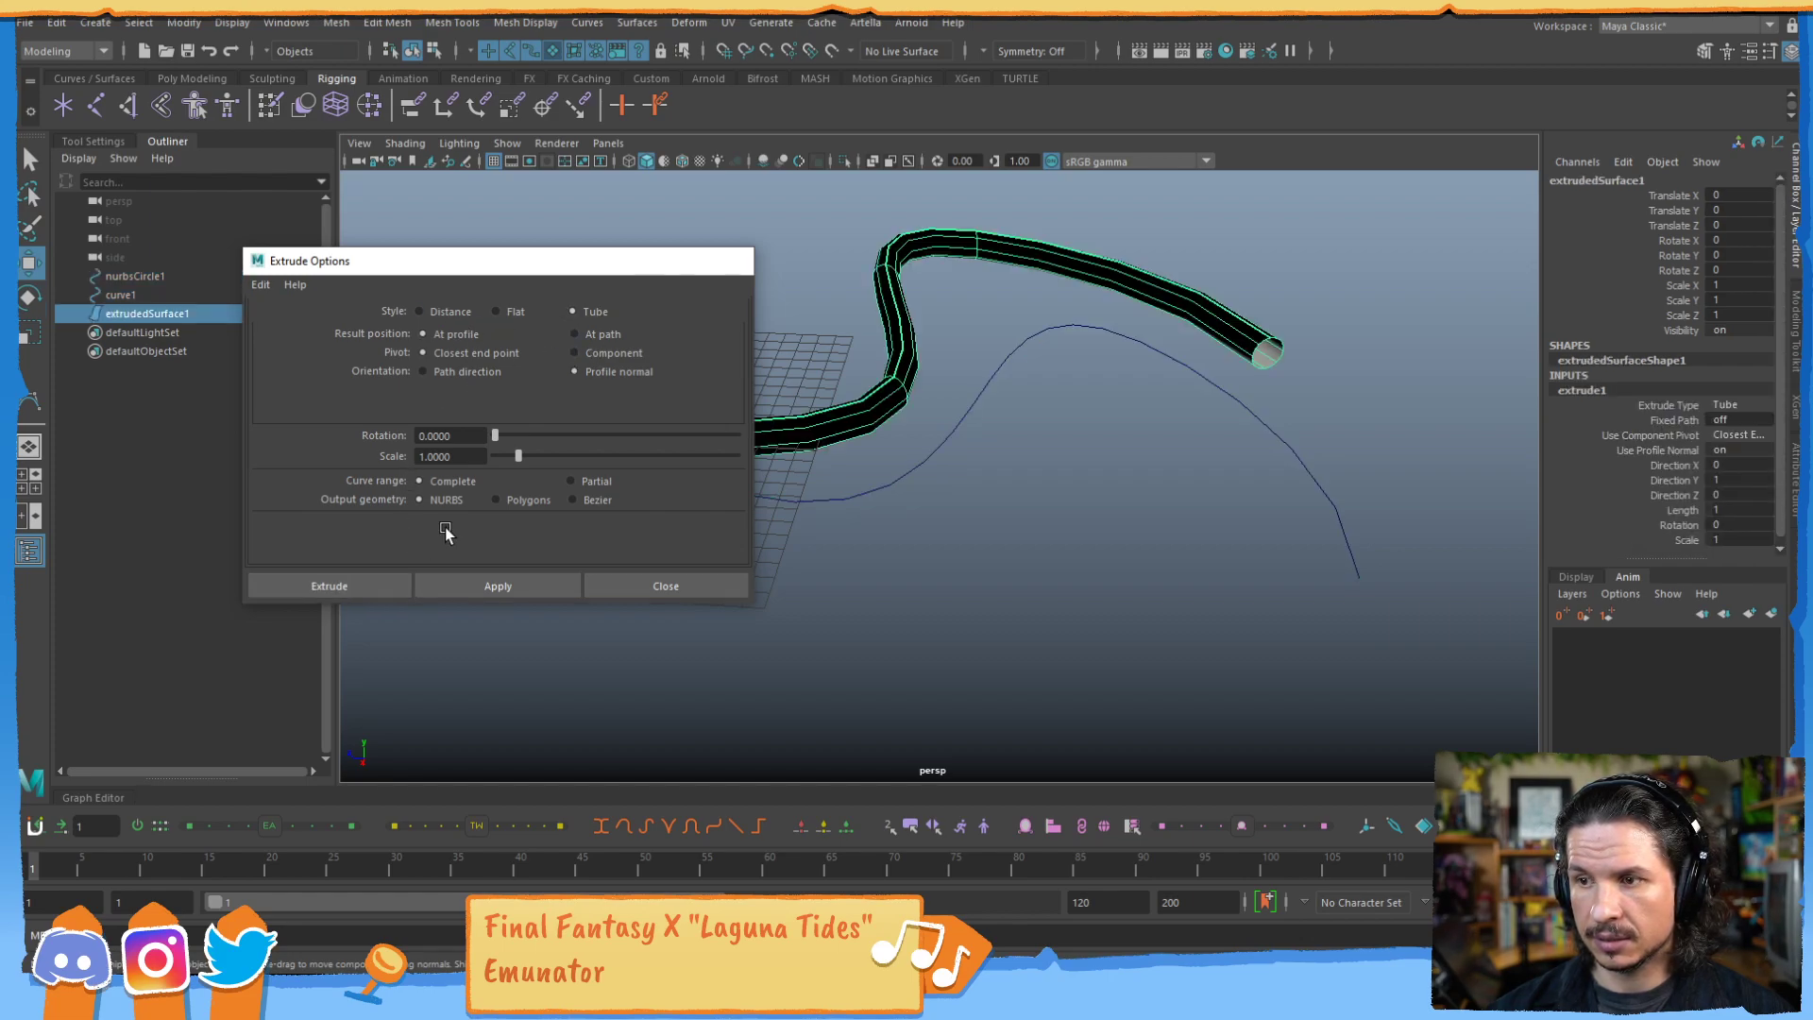
Compare the extruded tube's direction with its path curve from several angles, selecting each in turn.
alt+drag(948, 372, 818, 572)
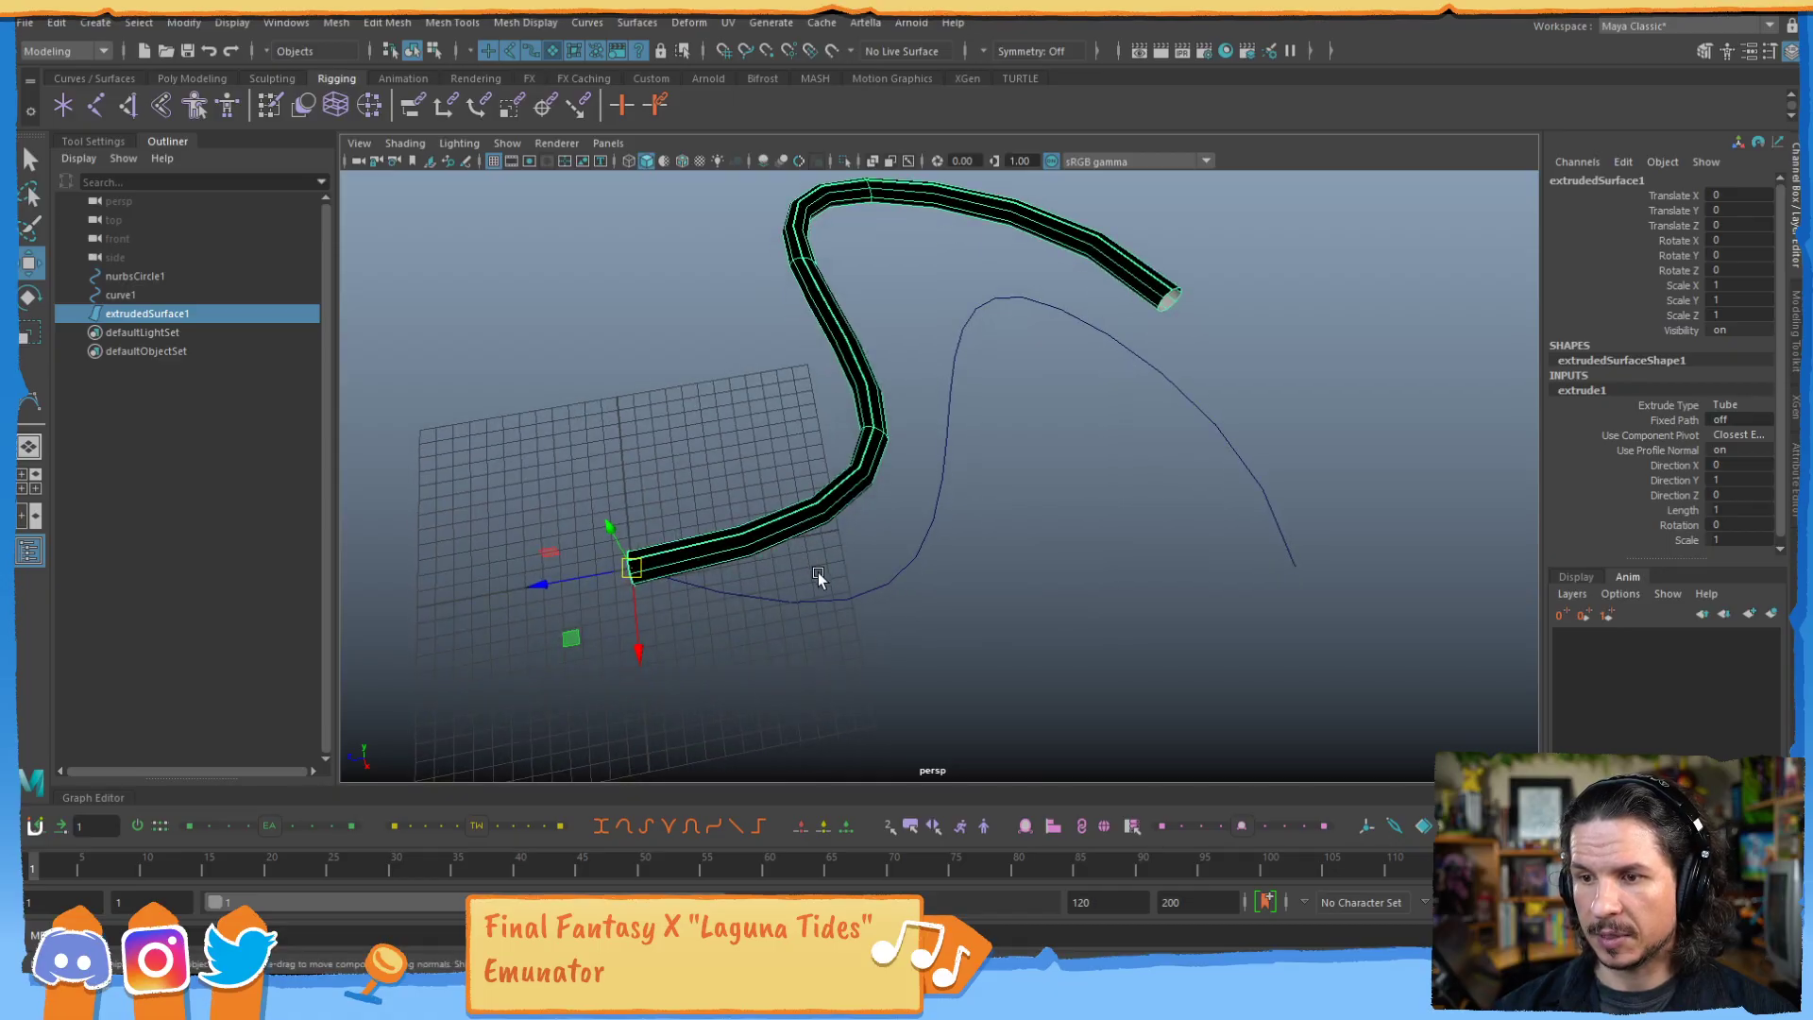
click(812, 593)
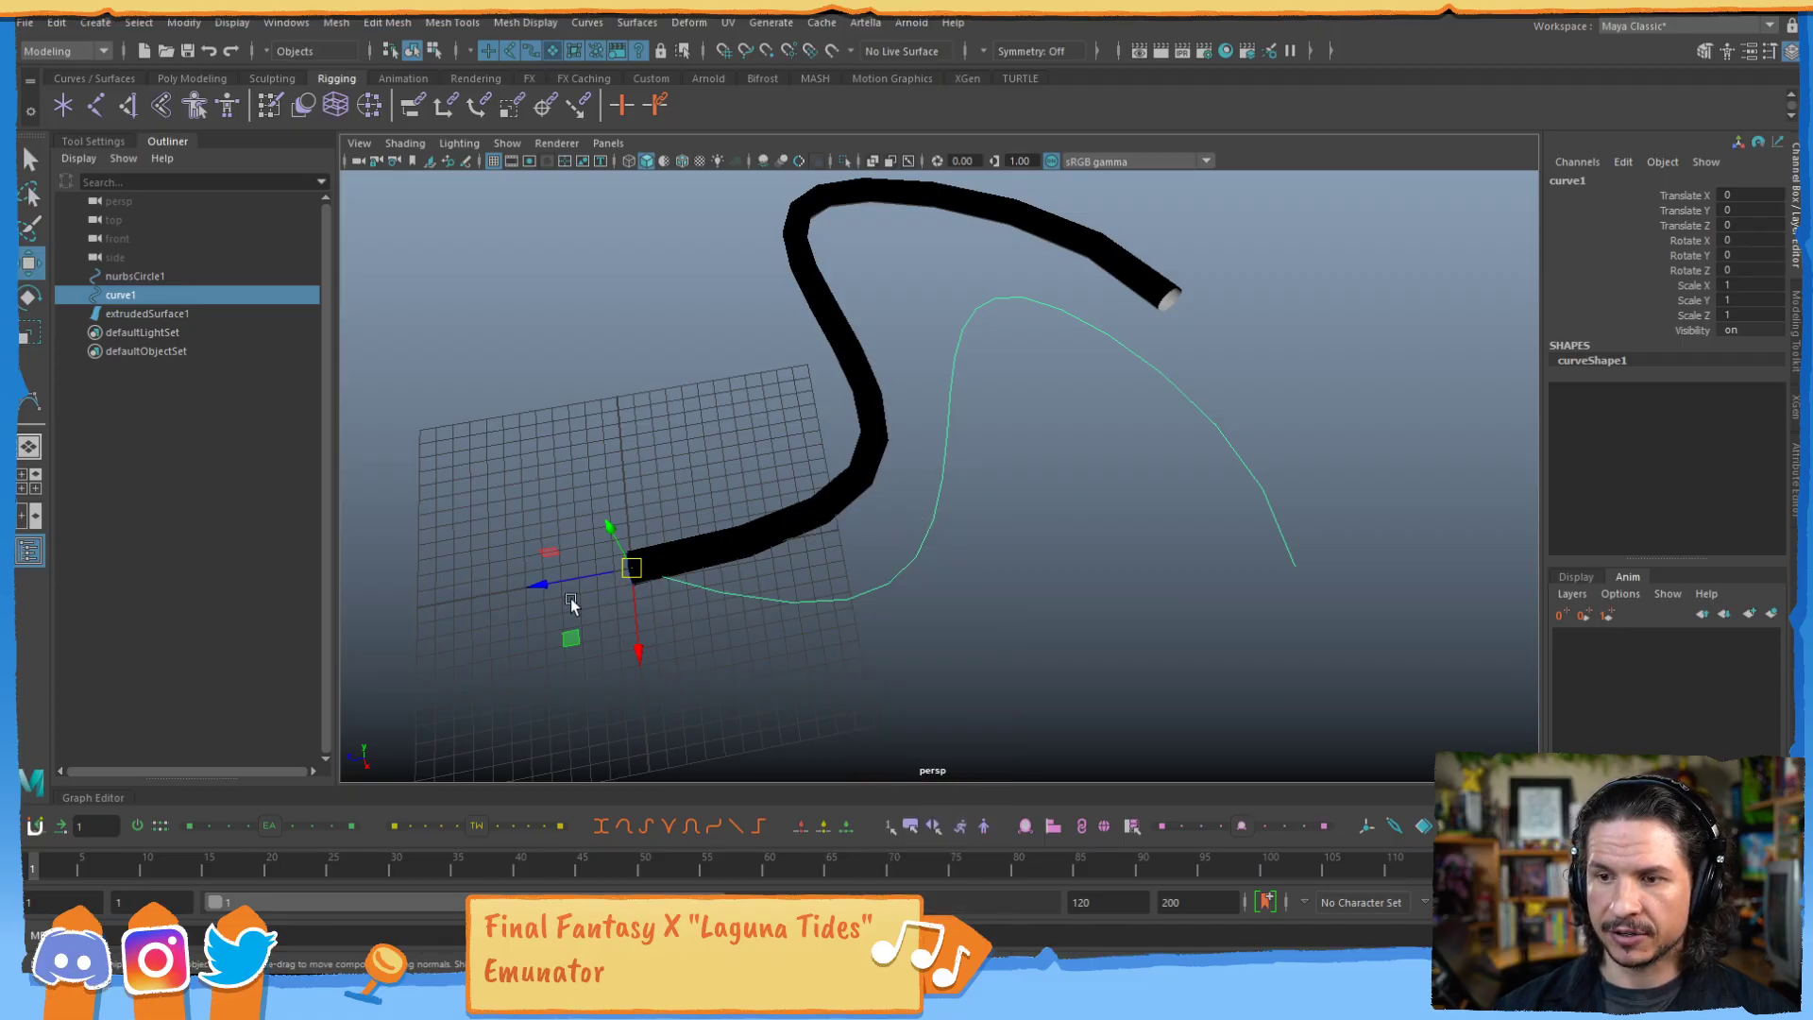
alt+middle_drag(620, 573, 908, 508)
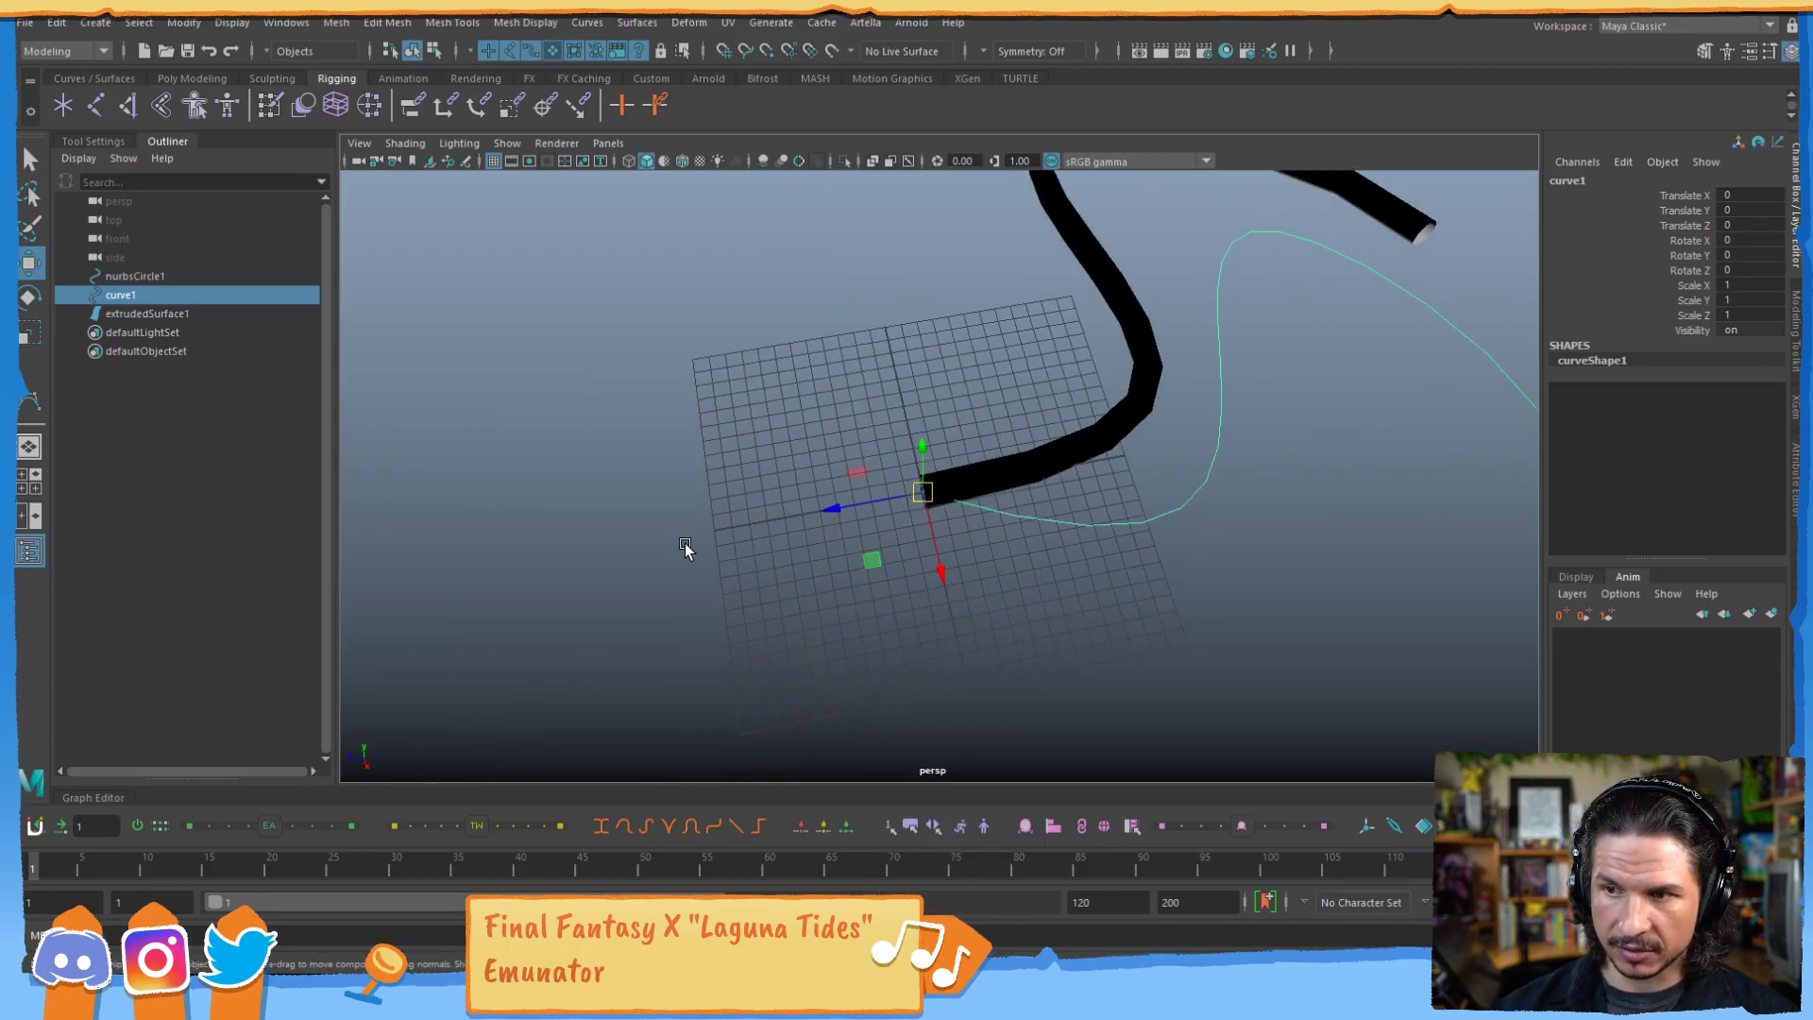
alt+drag(801, 502, 1012, 443)
click(1060, 406)
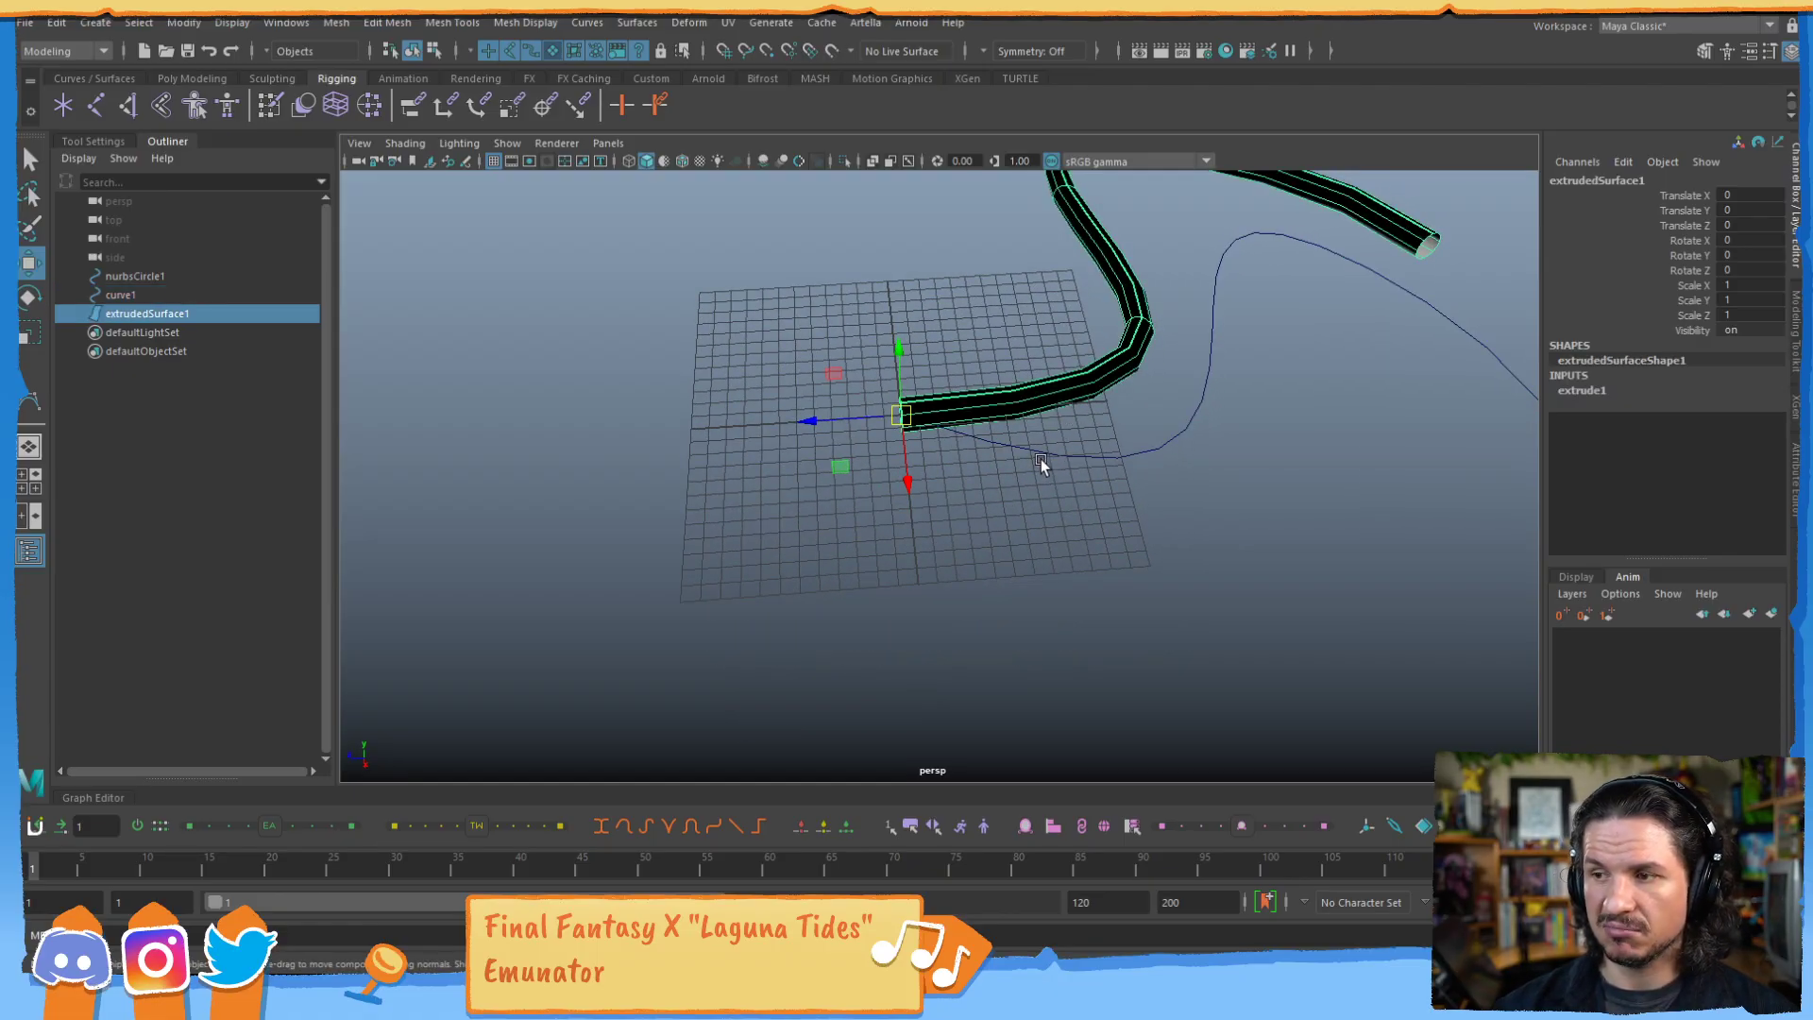
alt+drag(1101, 438, 958, 570)
click(965, 532)
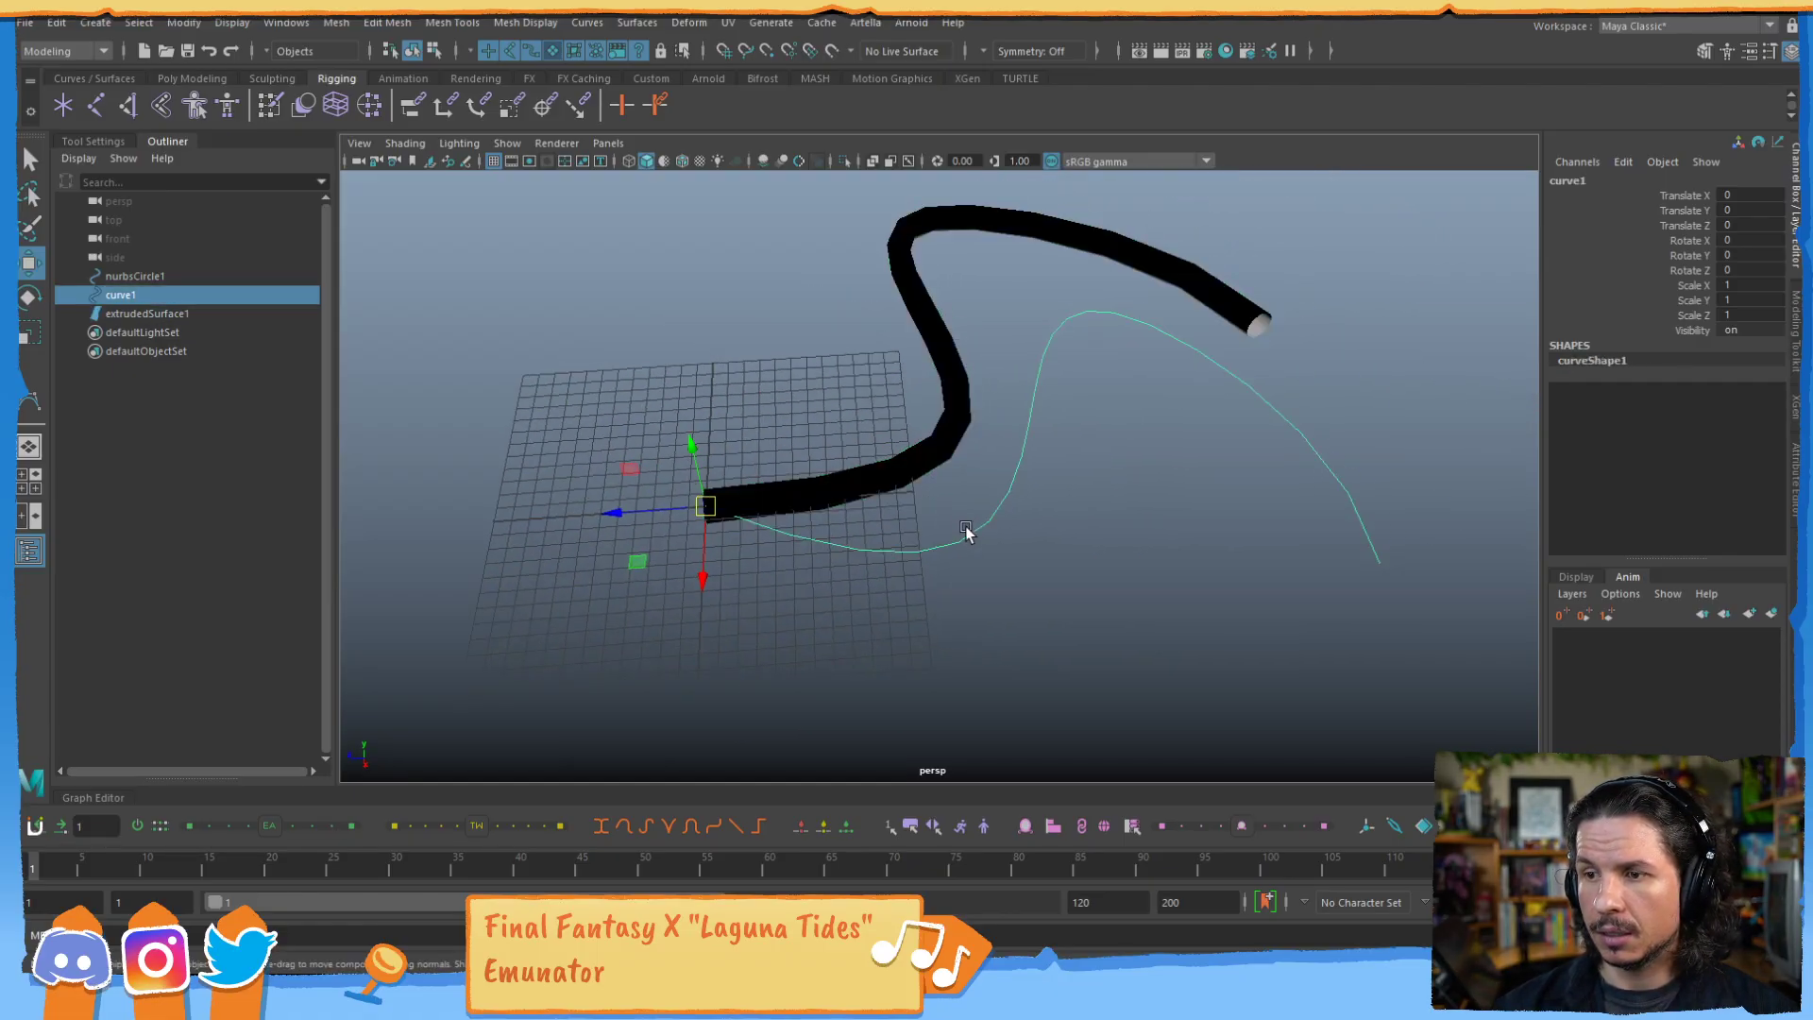
right_drag(965, 529, 804, 491)
Undo the tube extrusion and the winding path curve, leaving only the NURBS circle at the origin.
key(ctrl+z)
key(ctrl+z)
key(ctrl+z)
key(ctrl+z)
key(ctrl+z)
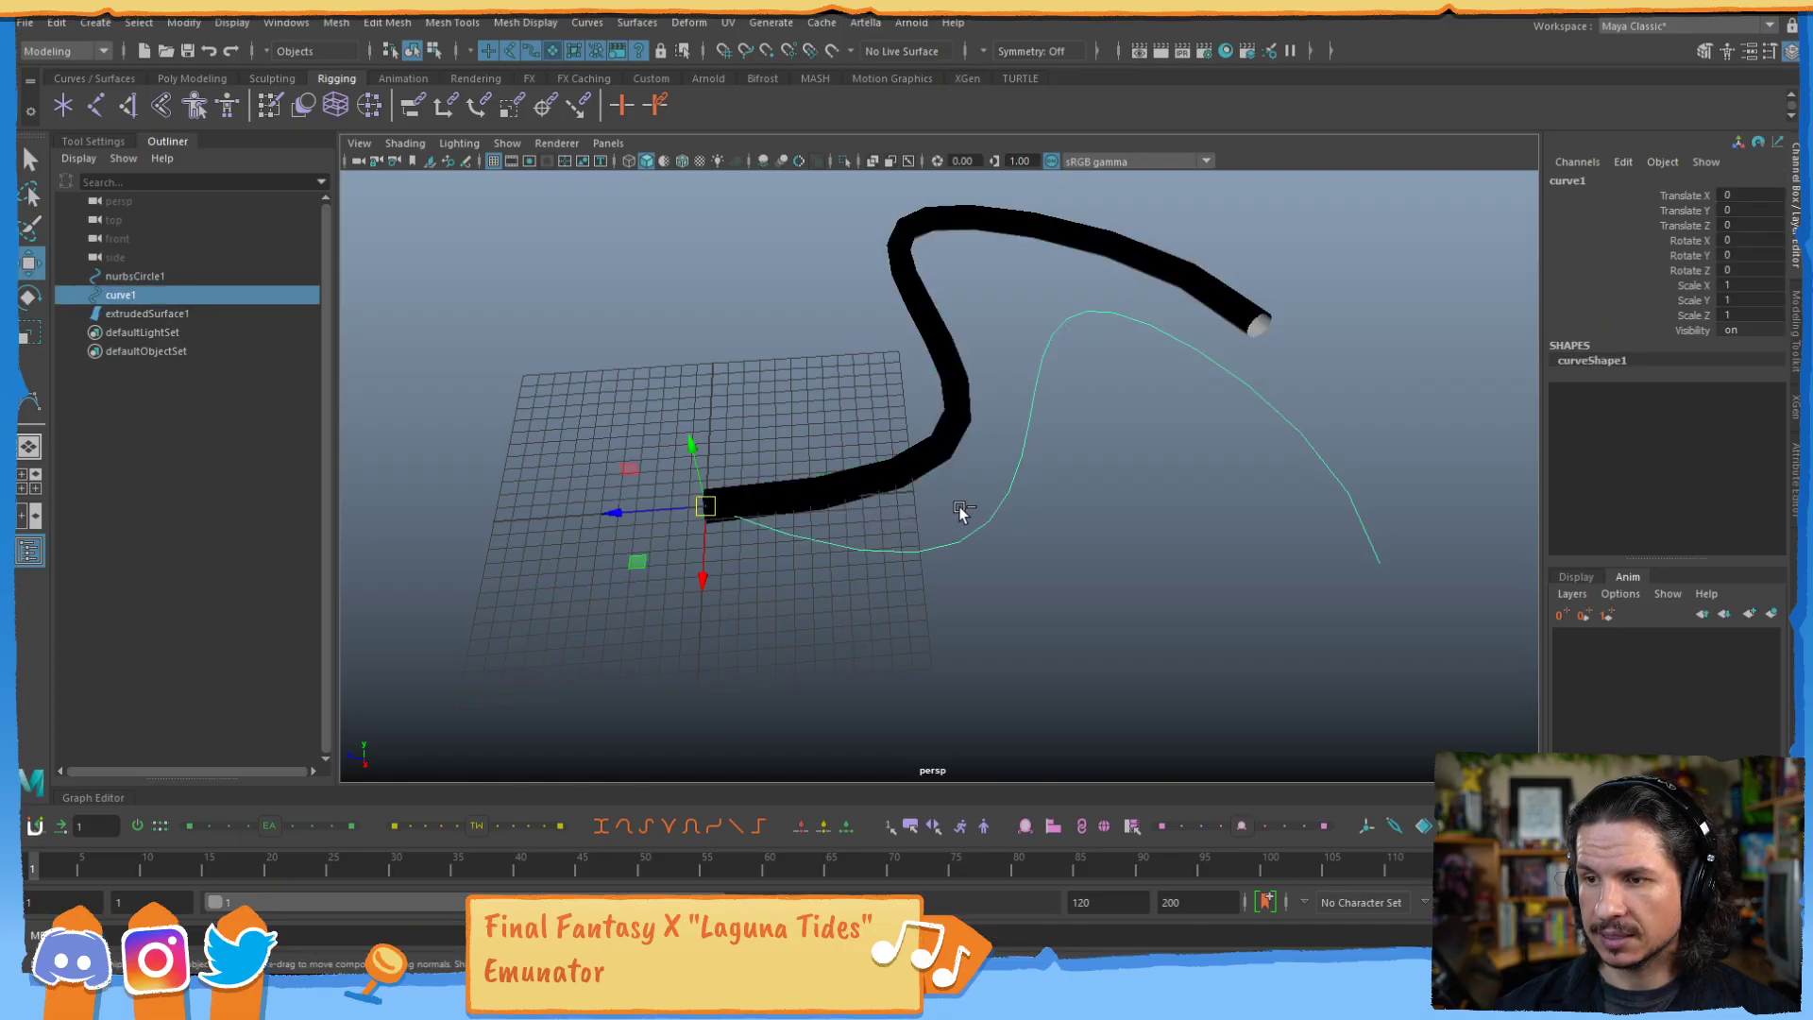
key(ctrl+z)
key(ctrl+z)
key(ctrl+z)
key(ctrl+z)
key(ctrl+z)
key(ctrl+z)
key(ctrl+z)
key(ctrl+z)
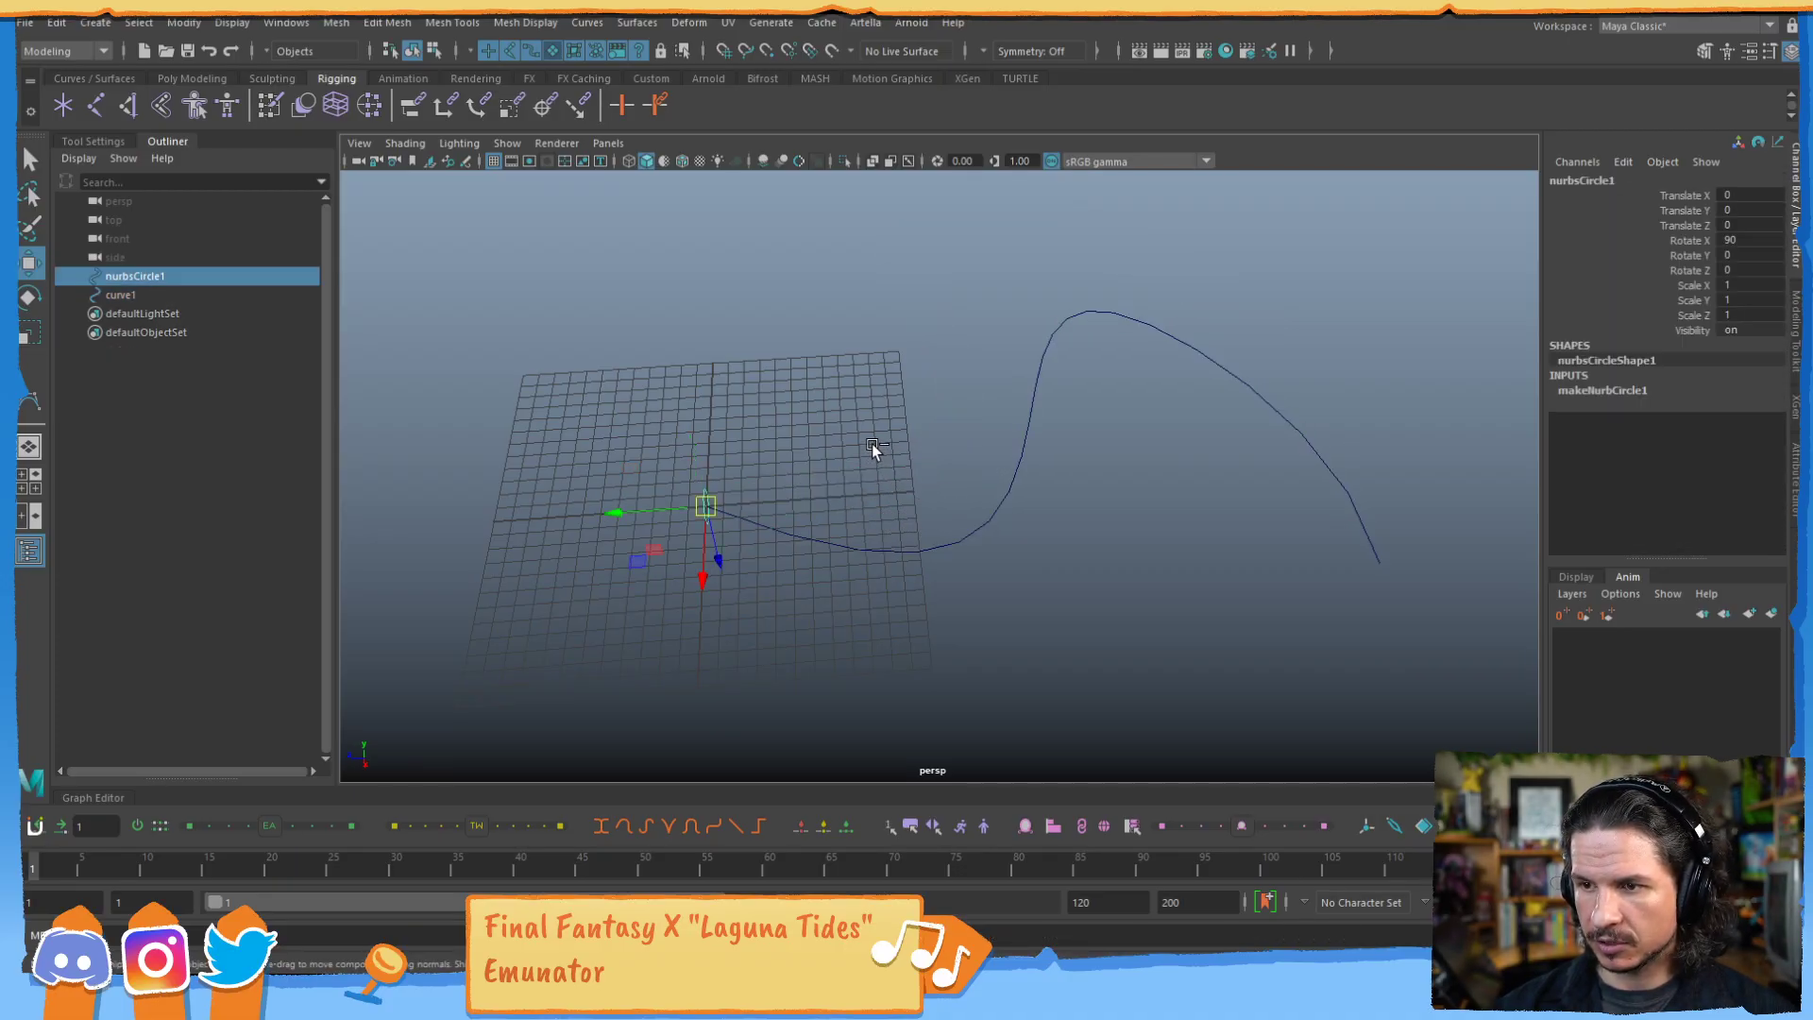
key(ctrl+z)
key(ctrl+z)
key(ctrl+z)
Start a new curve with a curve tool in the top view, snapping its first point to the grid origin.
alt+middle_drag(703, 487, 882, 506)
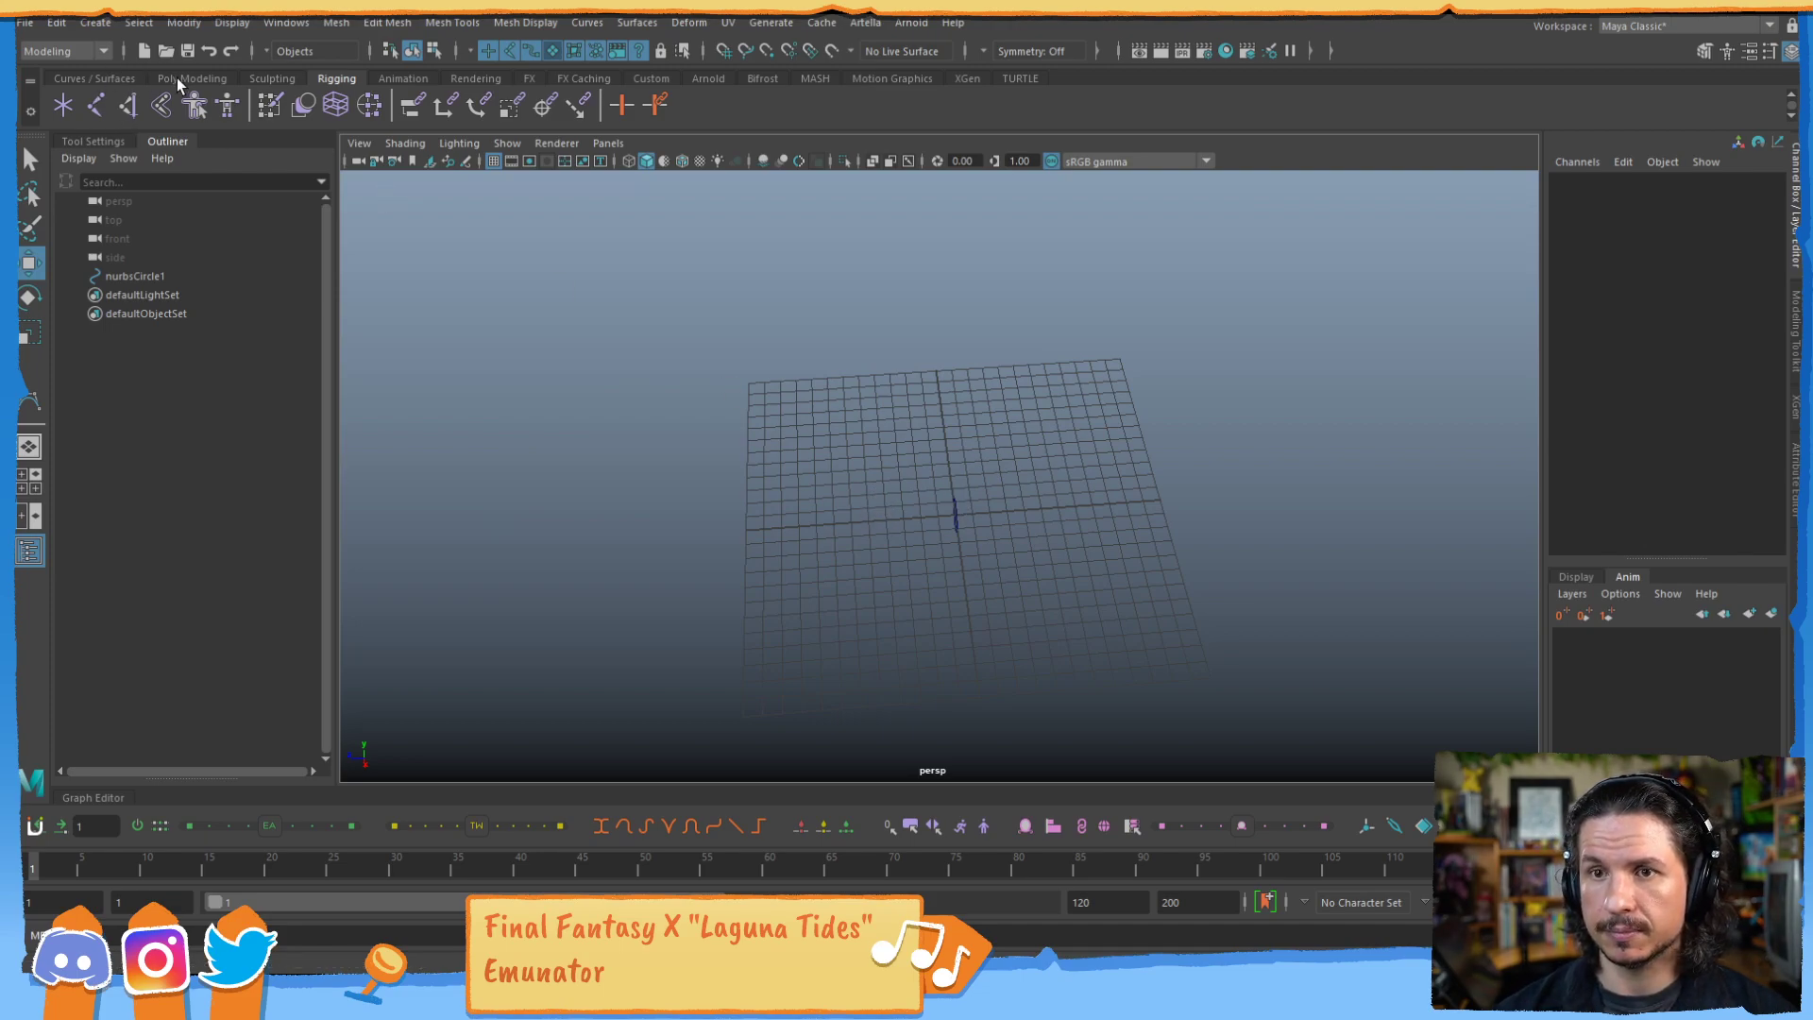
click(95, 22)
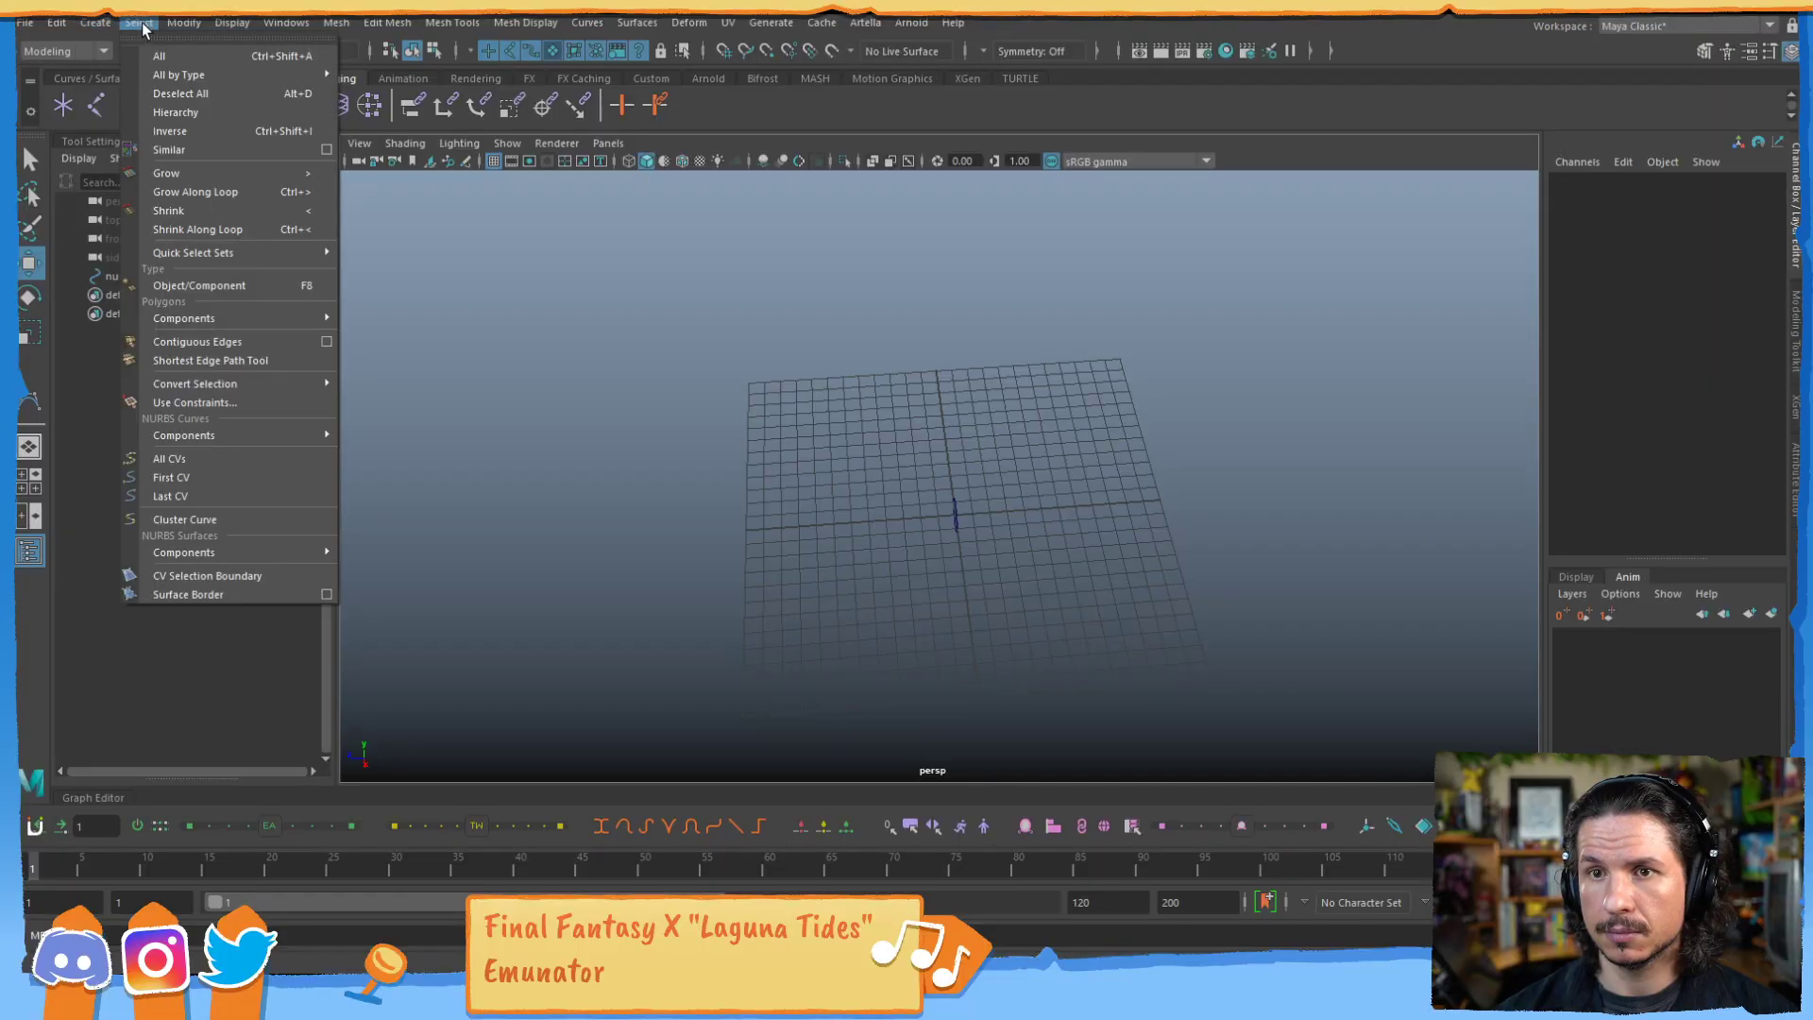
mouse_move(145, 143)
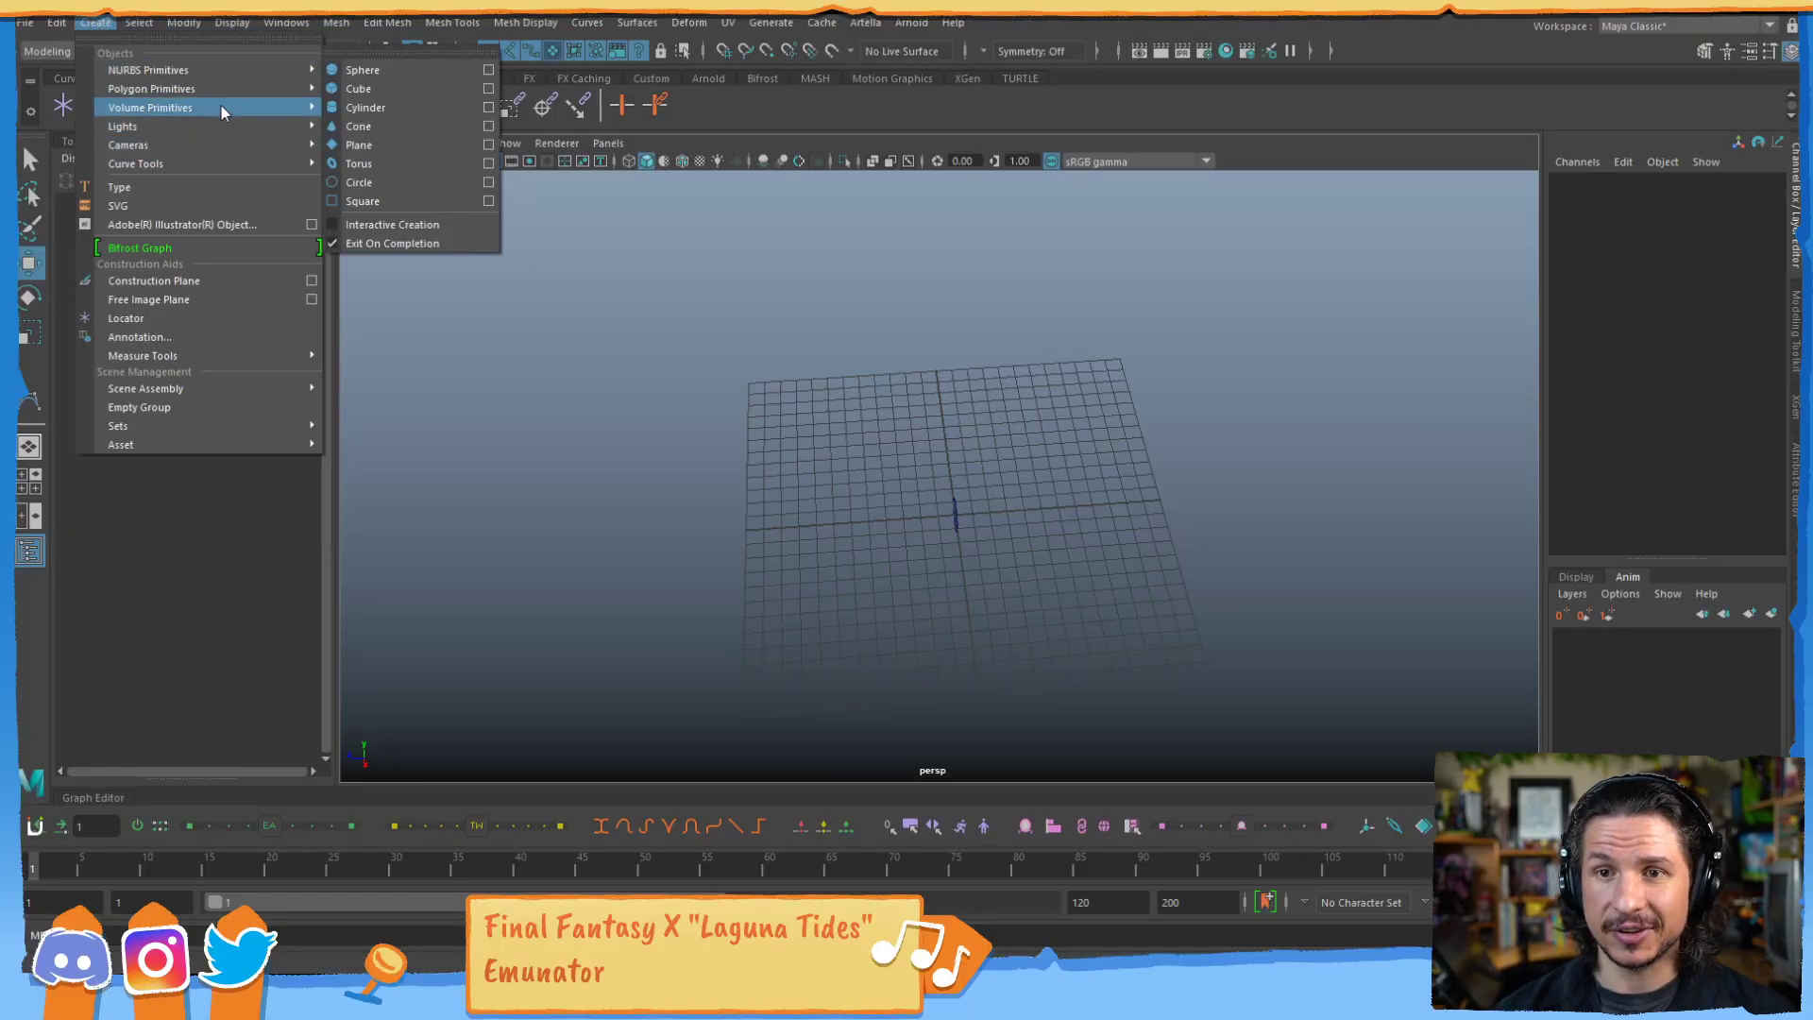
mouse_move(215, 166)
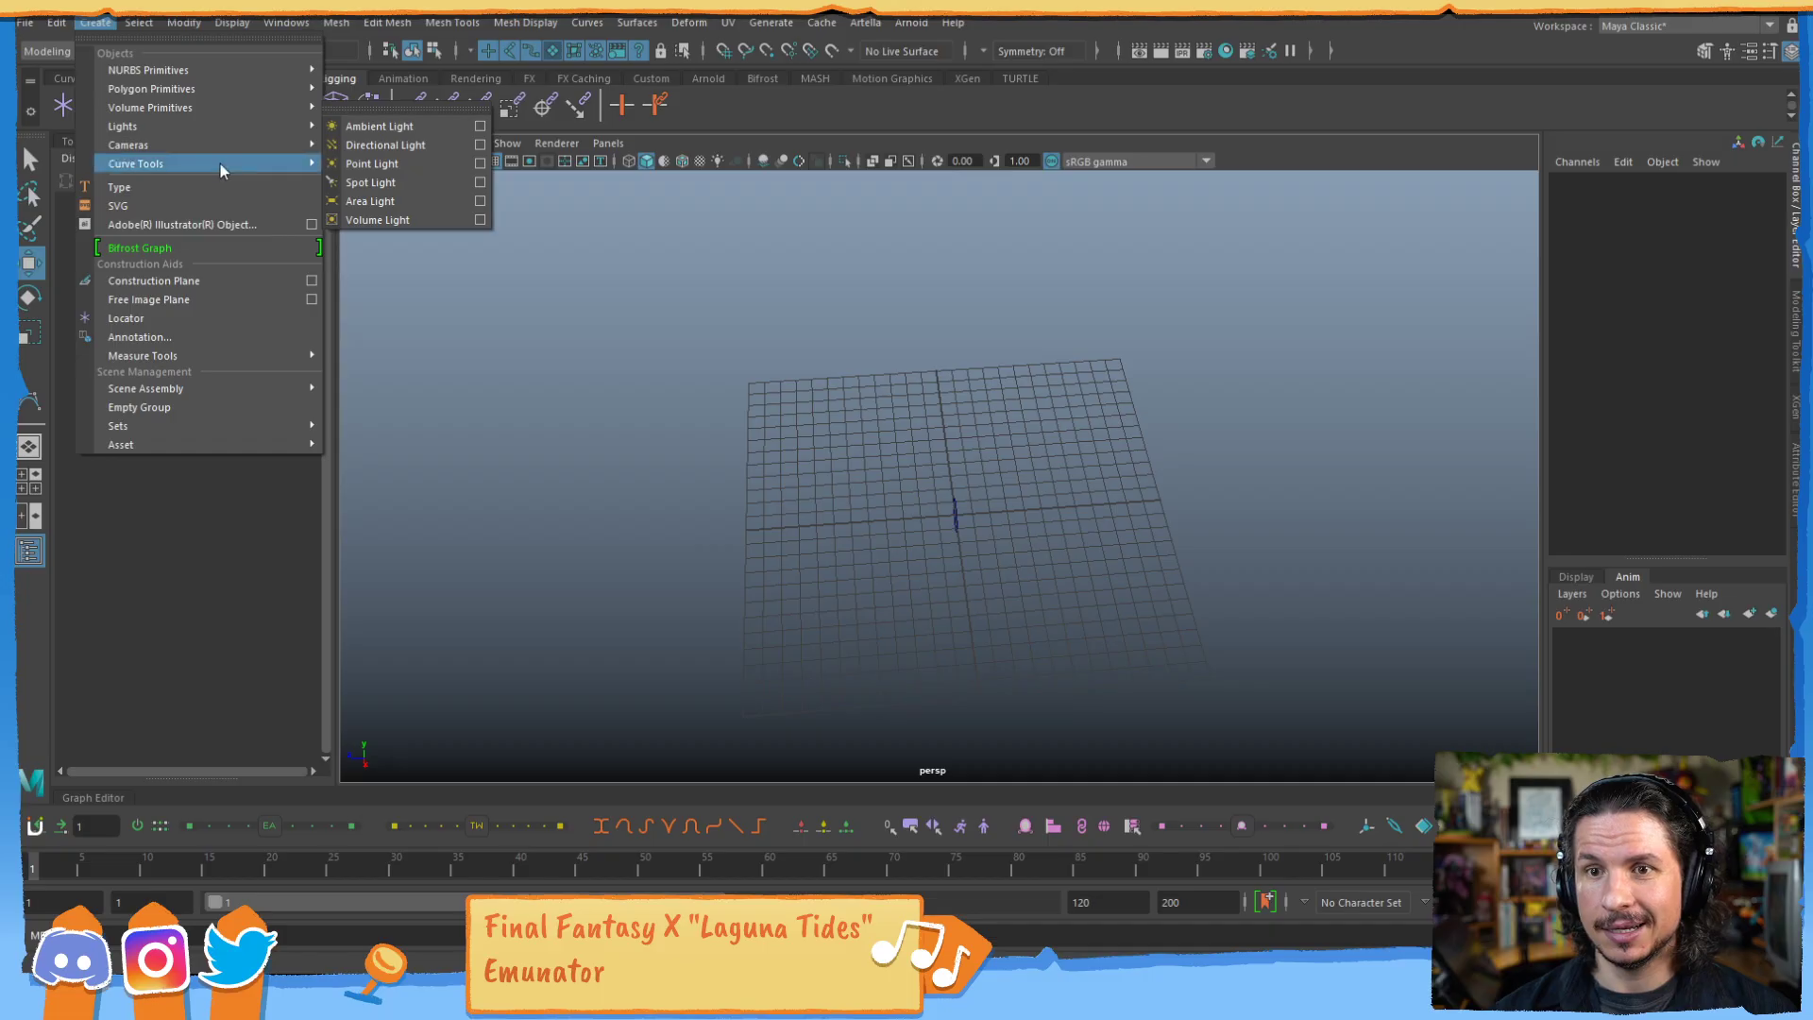
click(373, 166)
alt+drag(826, 414, 789, 470)
key(space)
key(space)
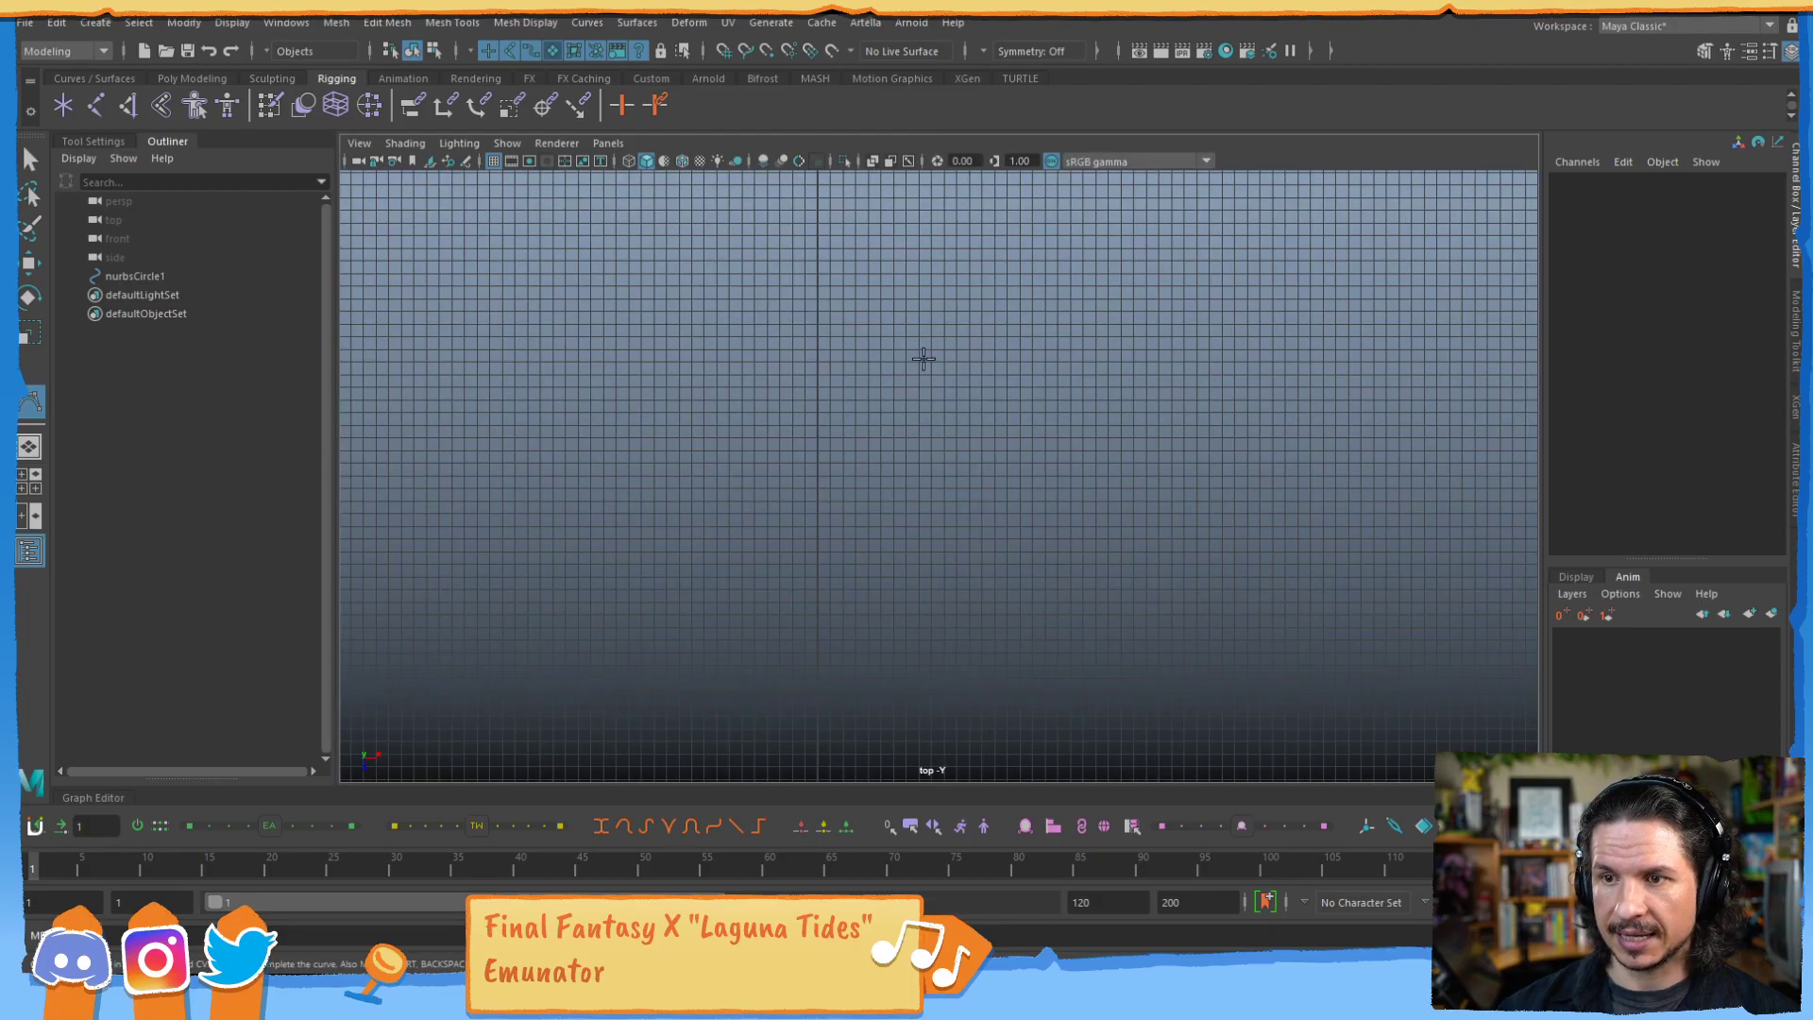
alt+middle_drag(838, 315, 843, 310)
alt+right_drag(842, 310, 1200, 451)
alt+right_drag(907, 421, 1207, 399)
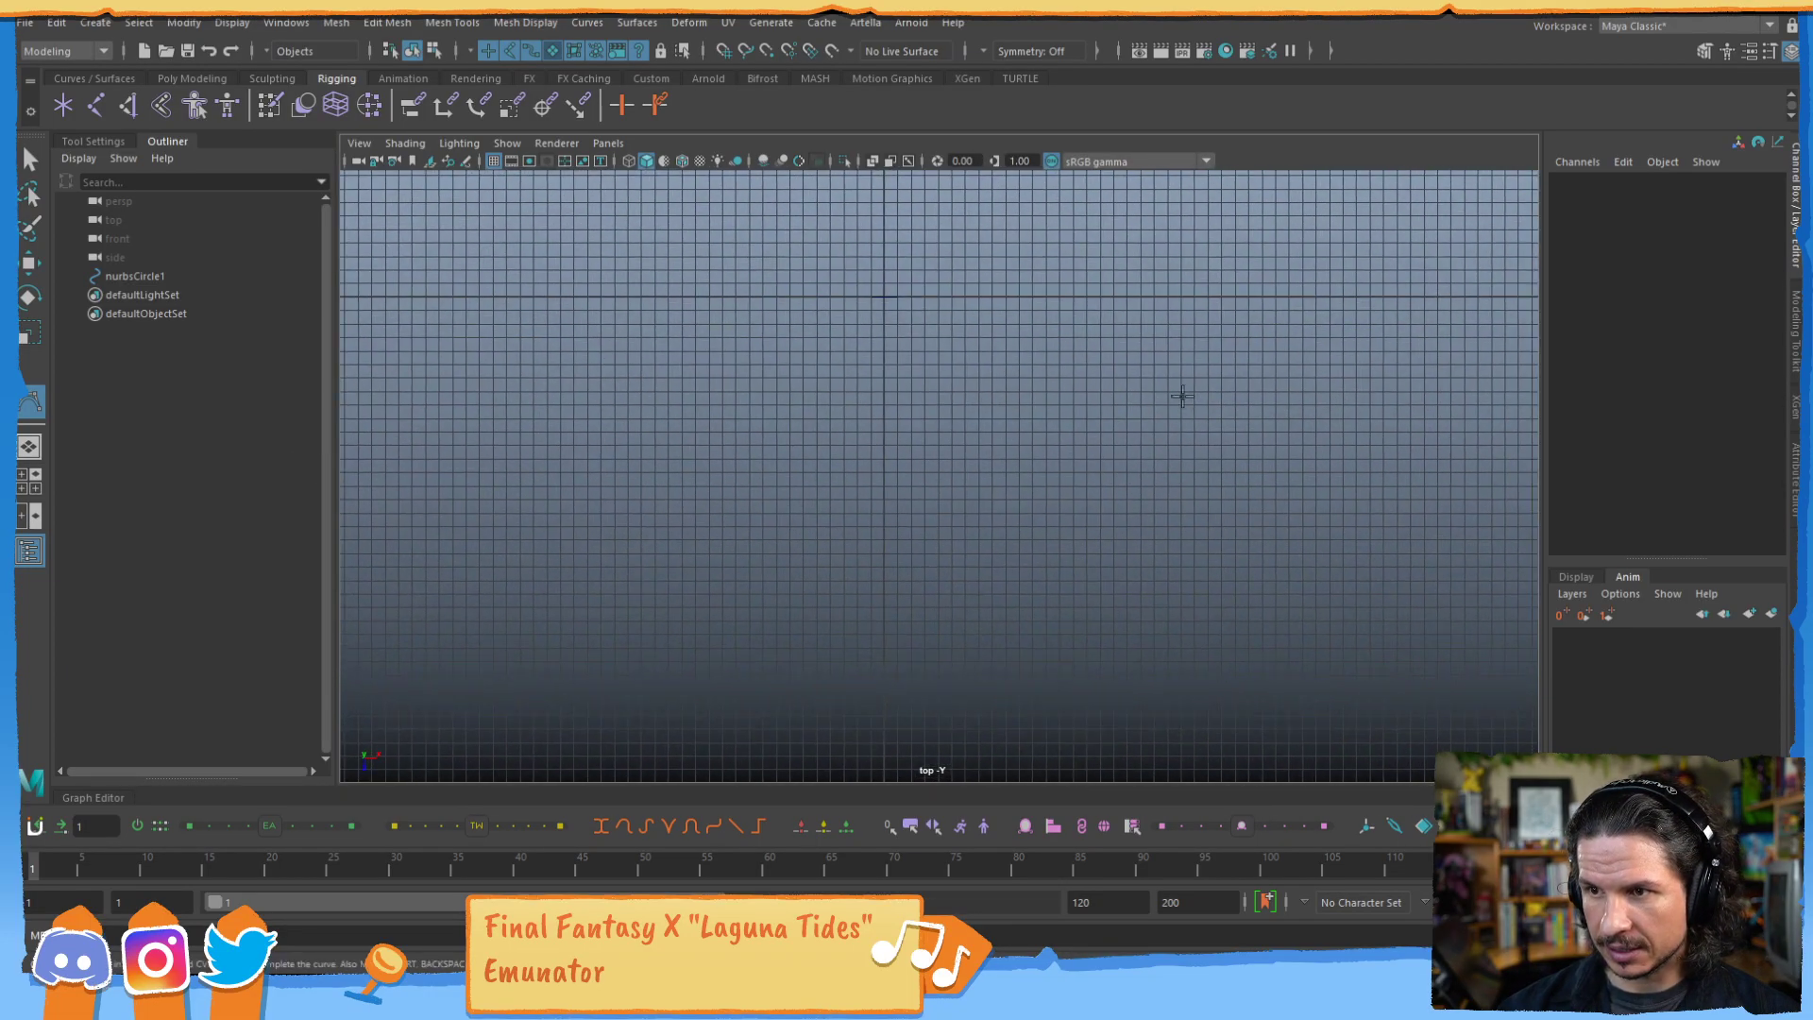
click(886, 296)
Place further control points in a straight line along the Z axis and finish the curve.
click(883, 404)
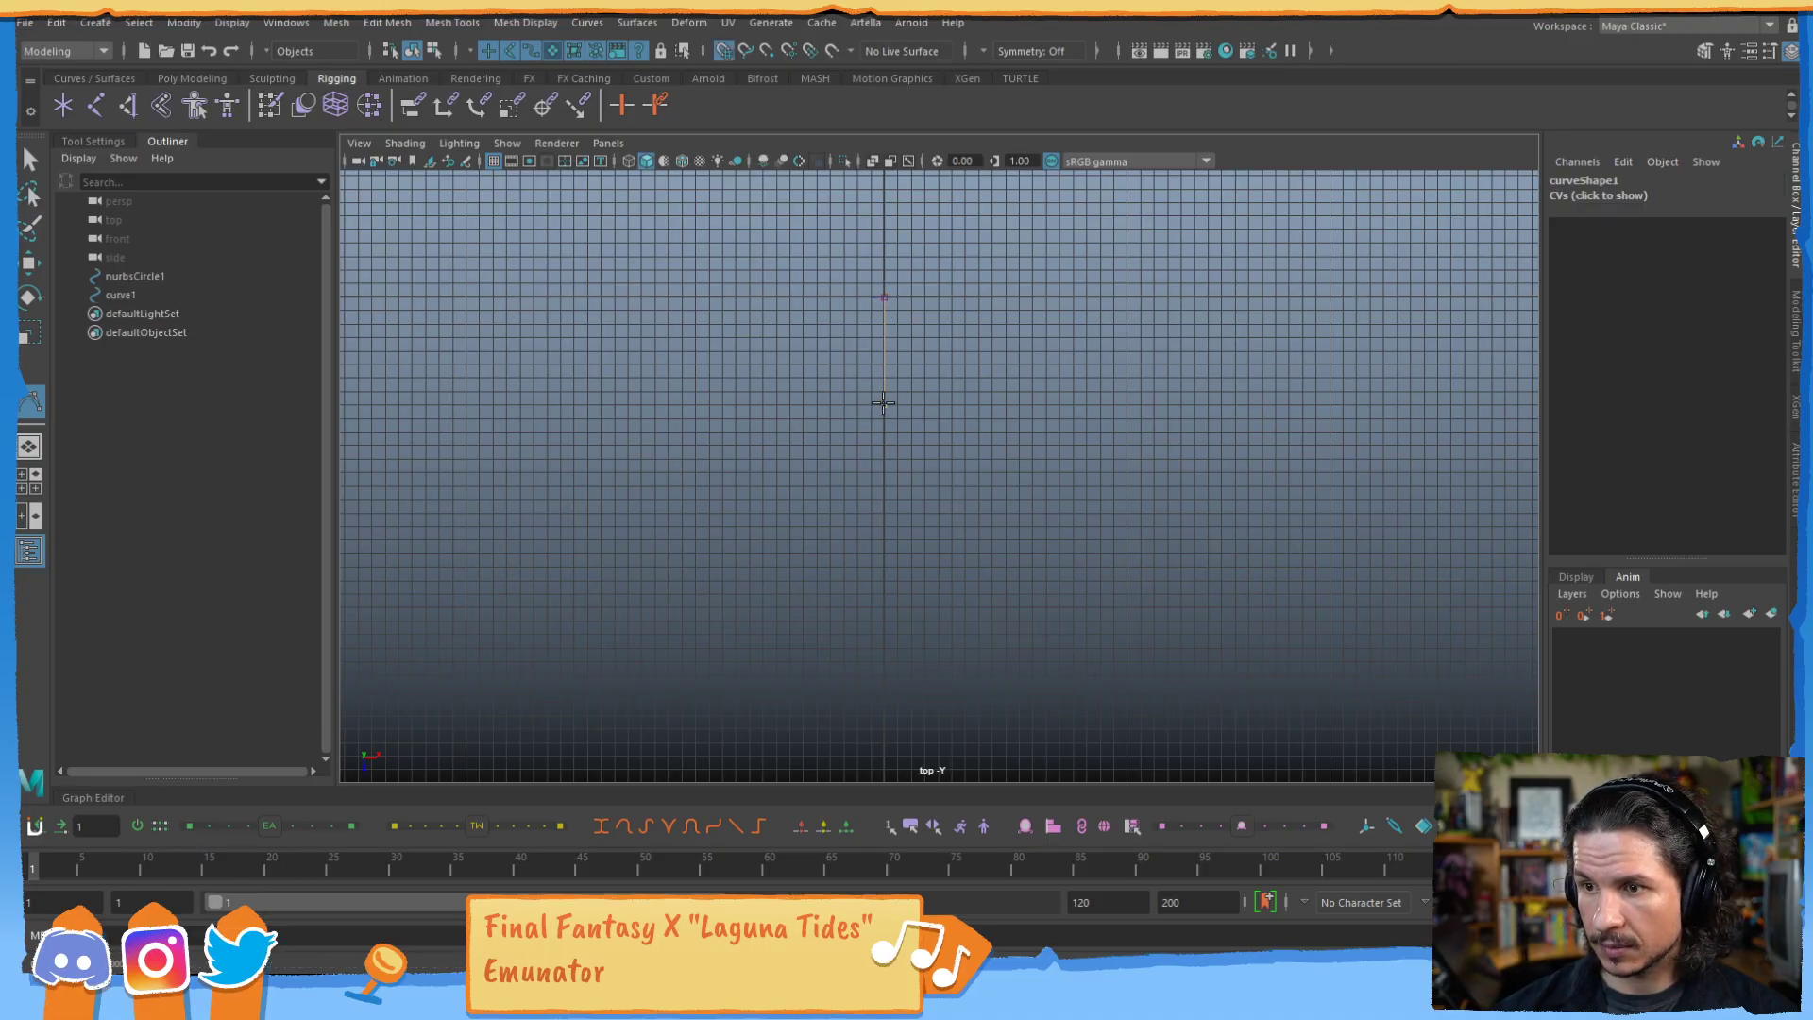
alt+right_drag(1120, 602, 929, 676)
alt+middle_drag(929, 677, 915, 526)
click(874, 649)
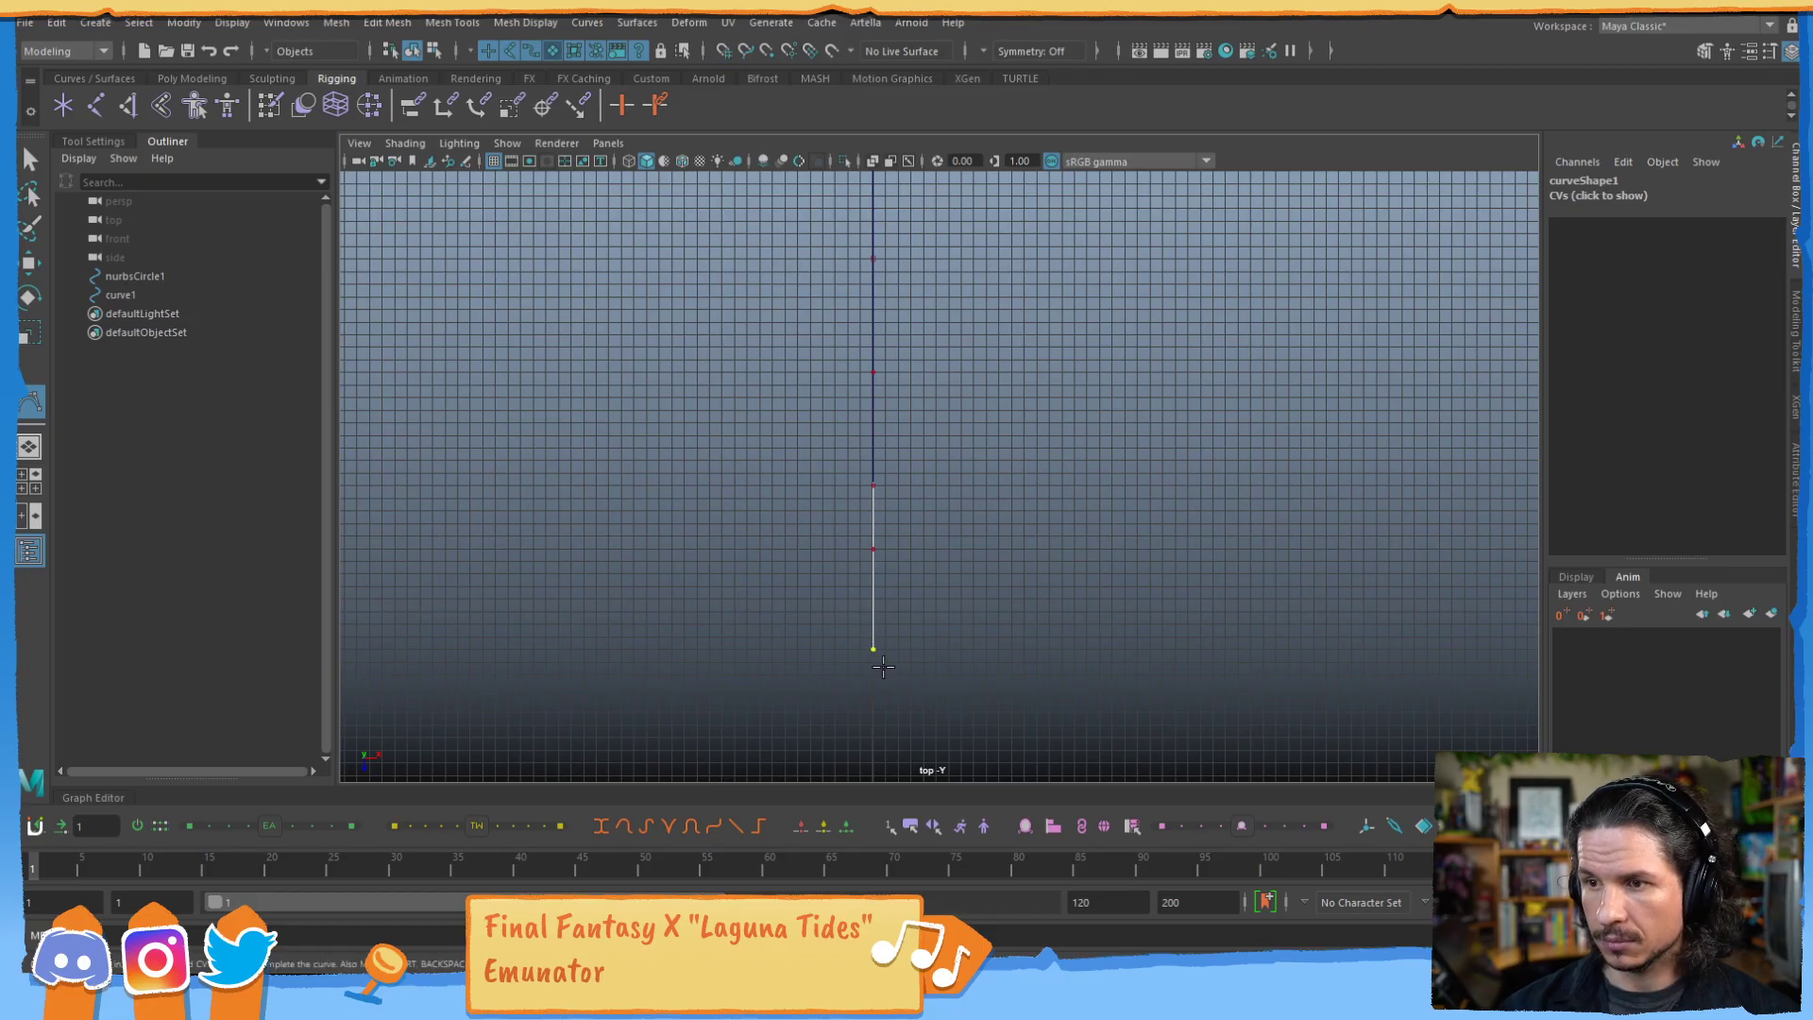
key(w)
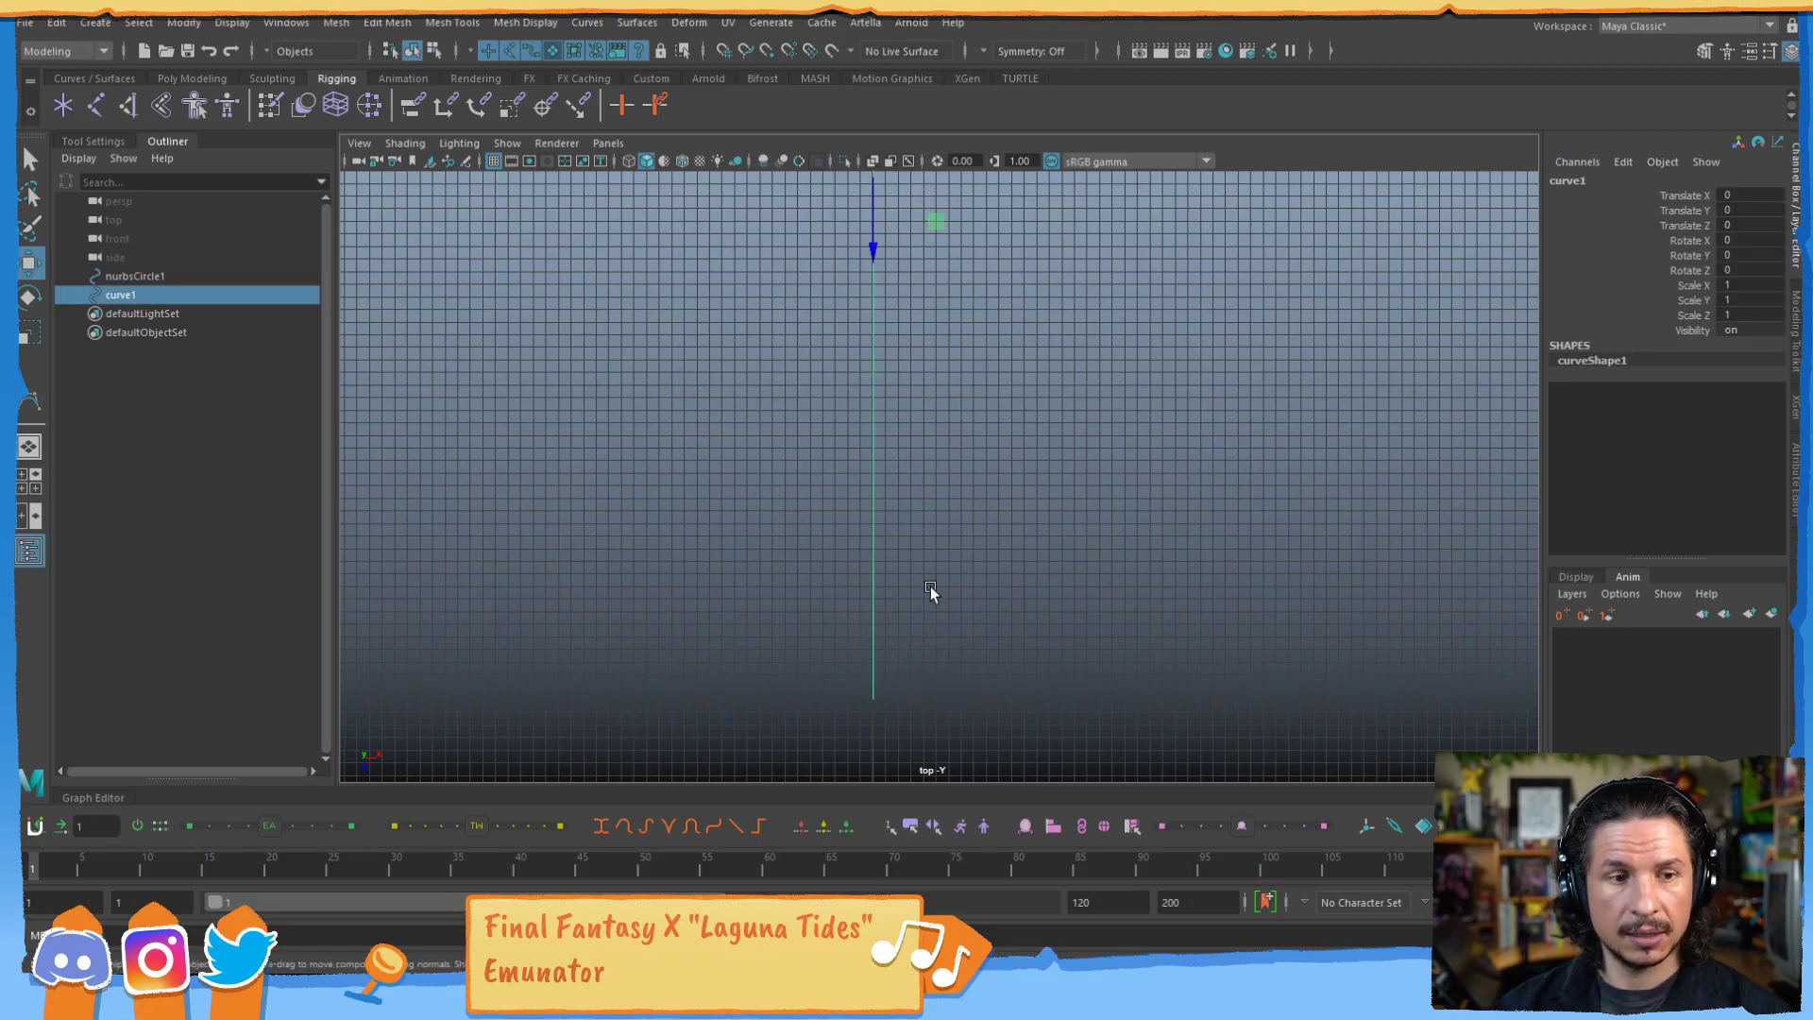
Select the circle as the profile and add the straight curve as the extrusion path in the perspective view.
key(space)
key(space)
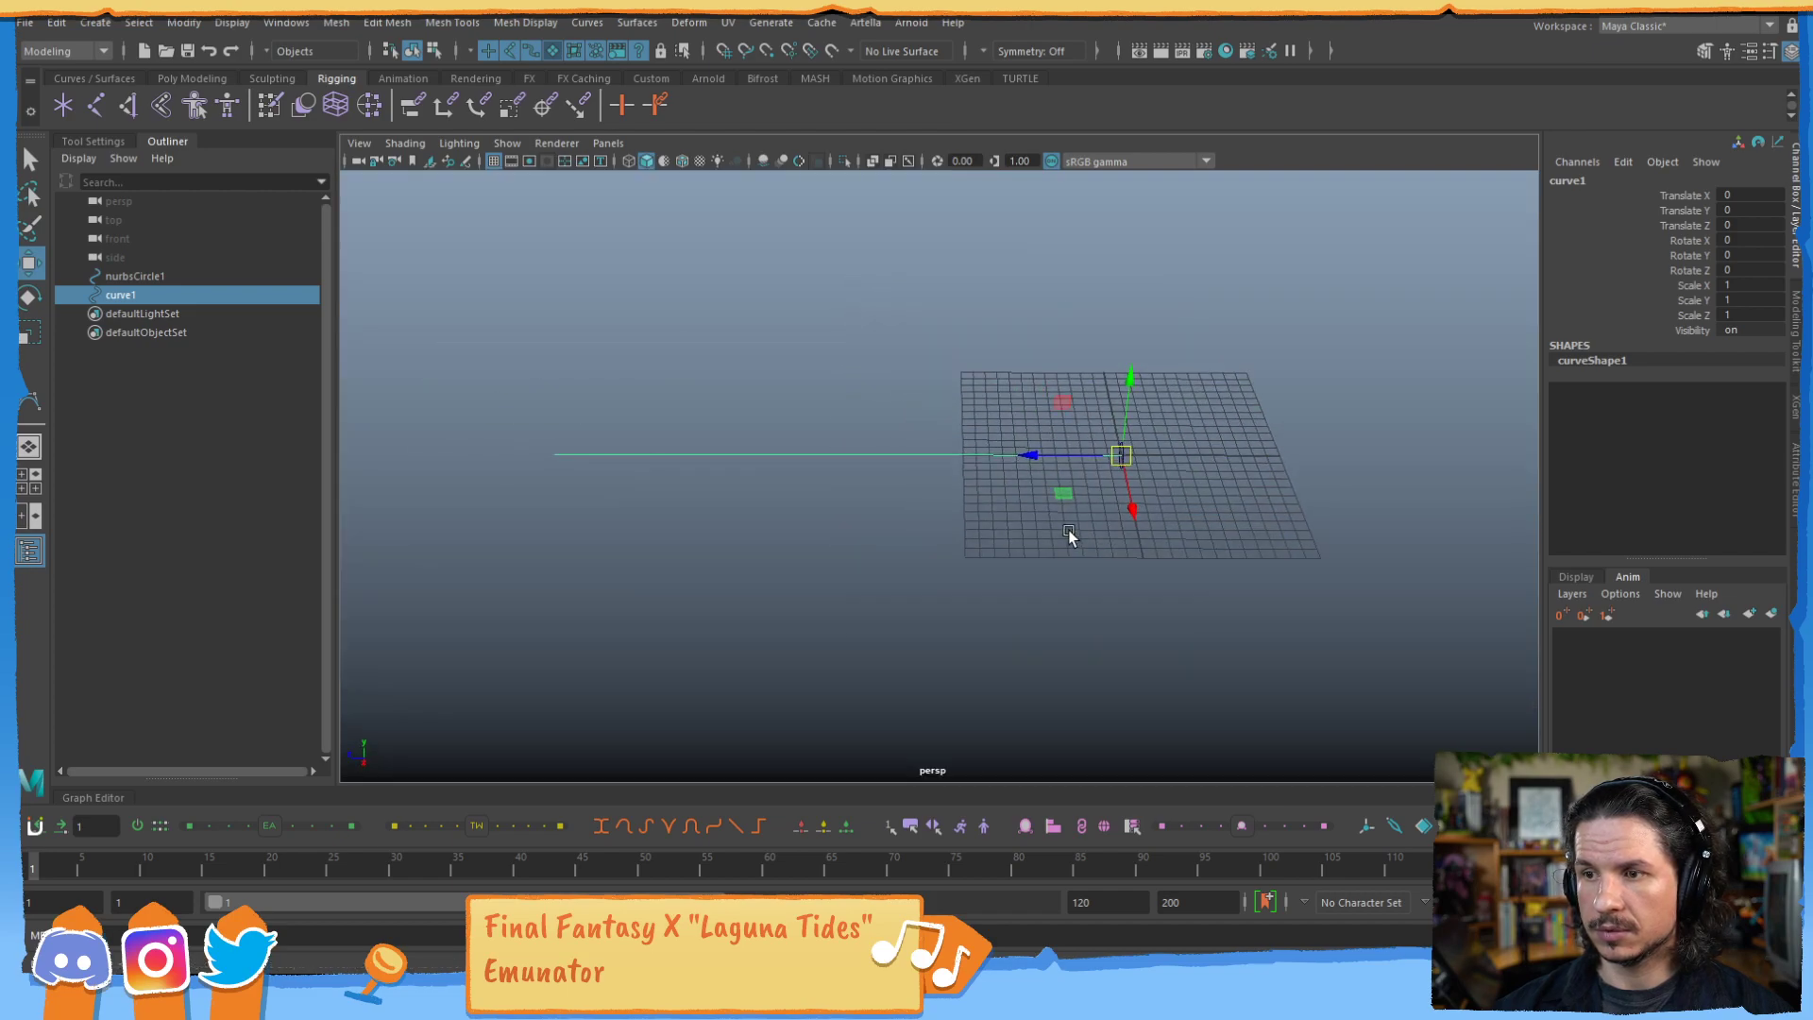
alt+drag(1068, 530, 1016, 464)
alt+right_drag(1016, 464, 1326, 490)
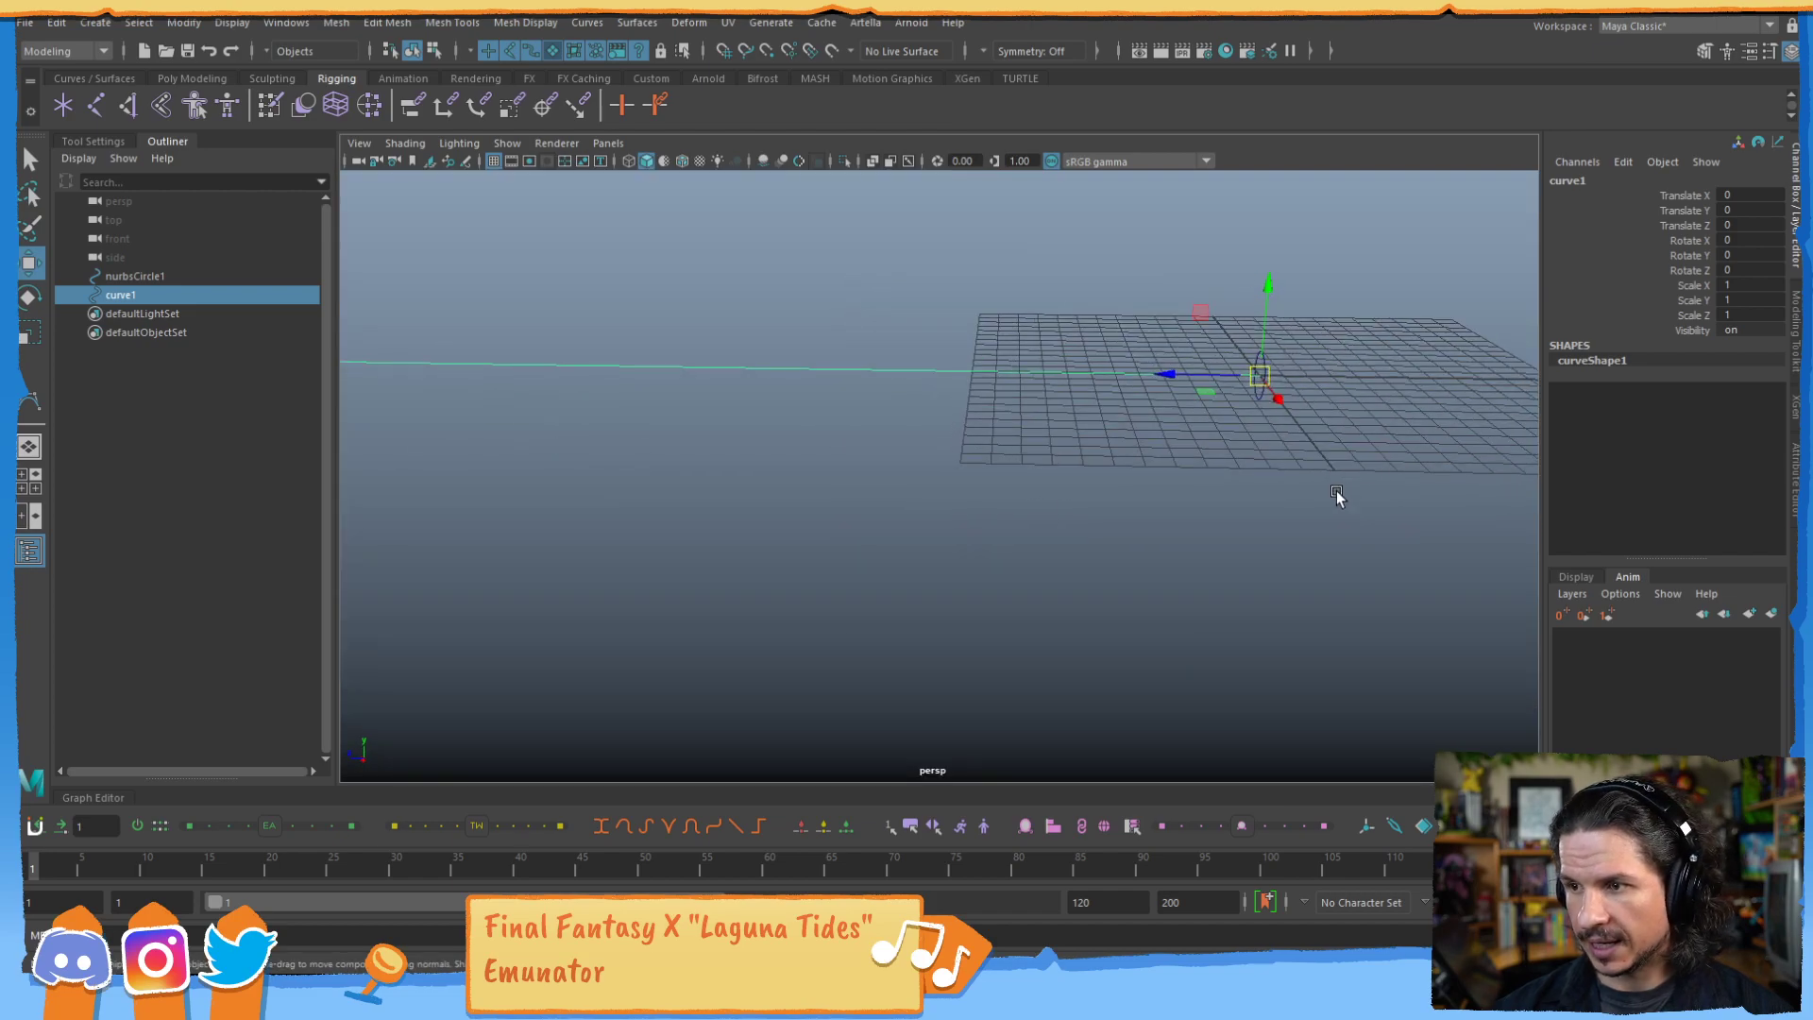
click(1335, 491)
click(1265, 357)
shift+click(879, 369)
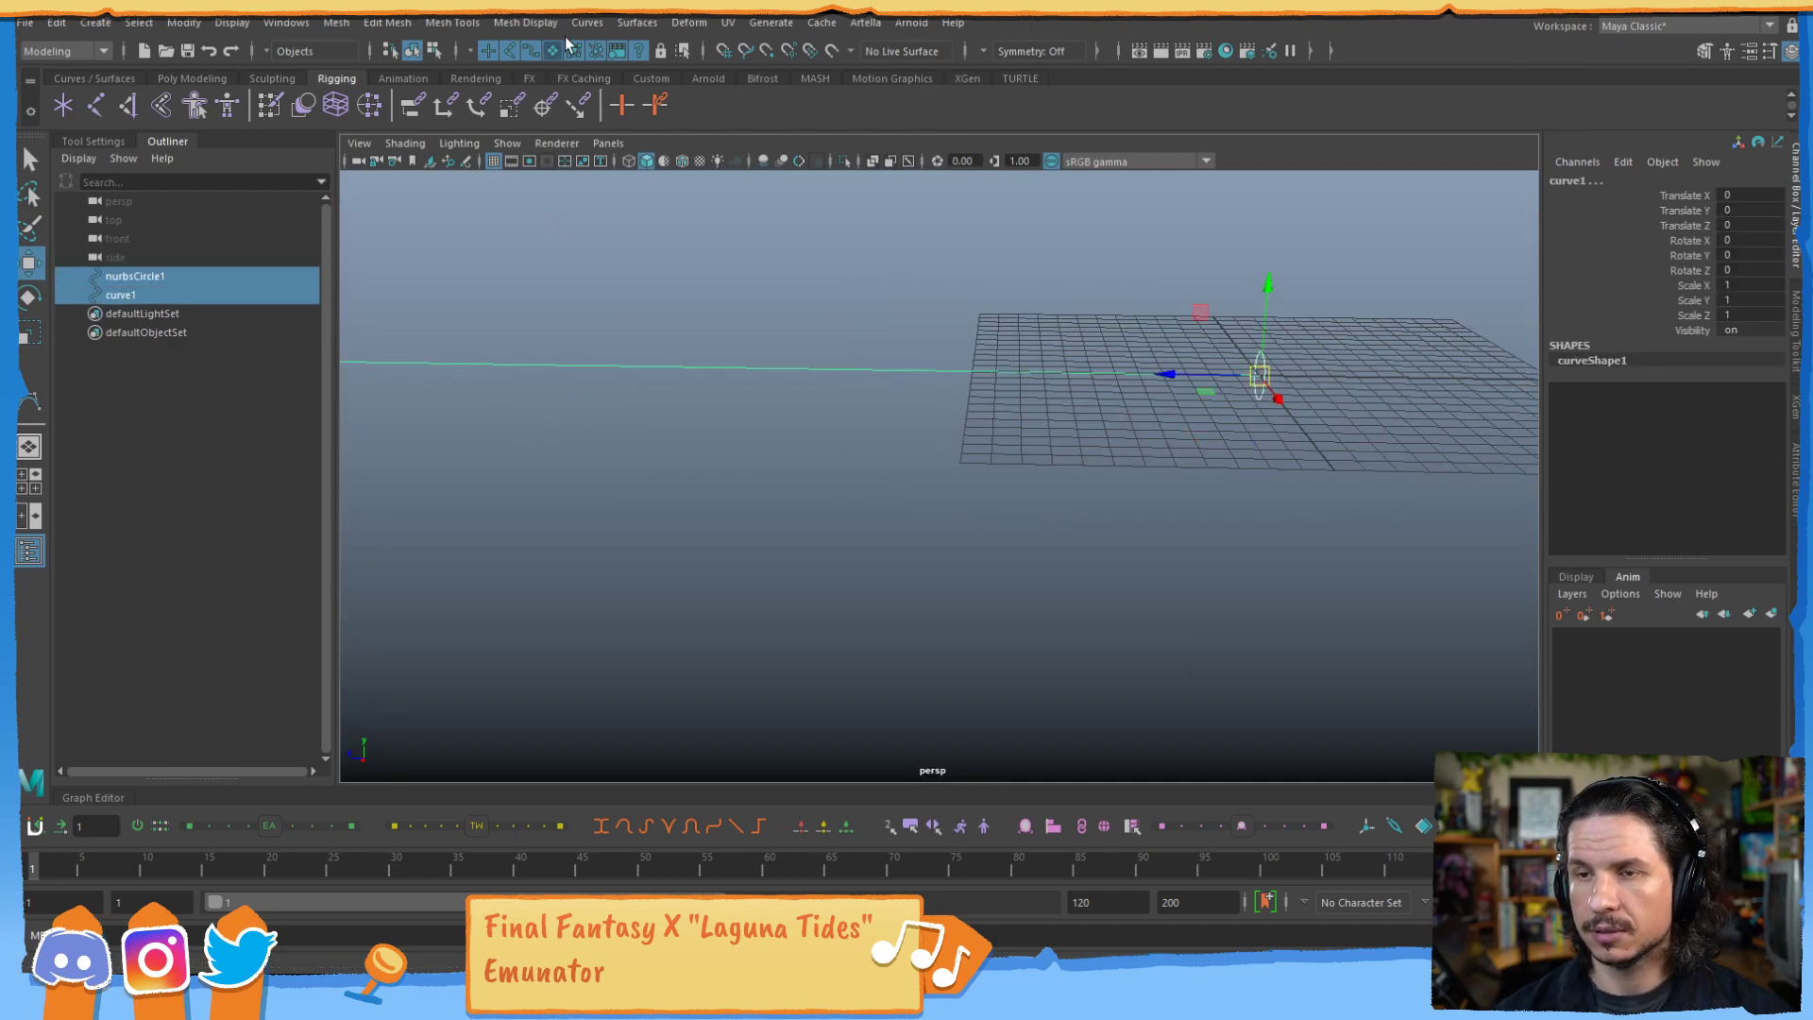
Extrude the circle along the straight curve into a tube surface and clear the selection.
click(594, 27)
click(588, 23)
click(636, 24)
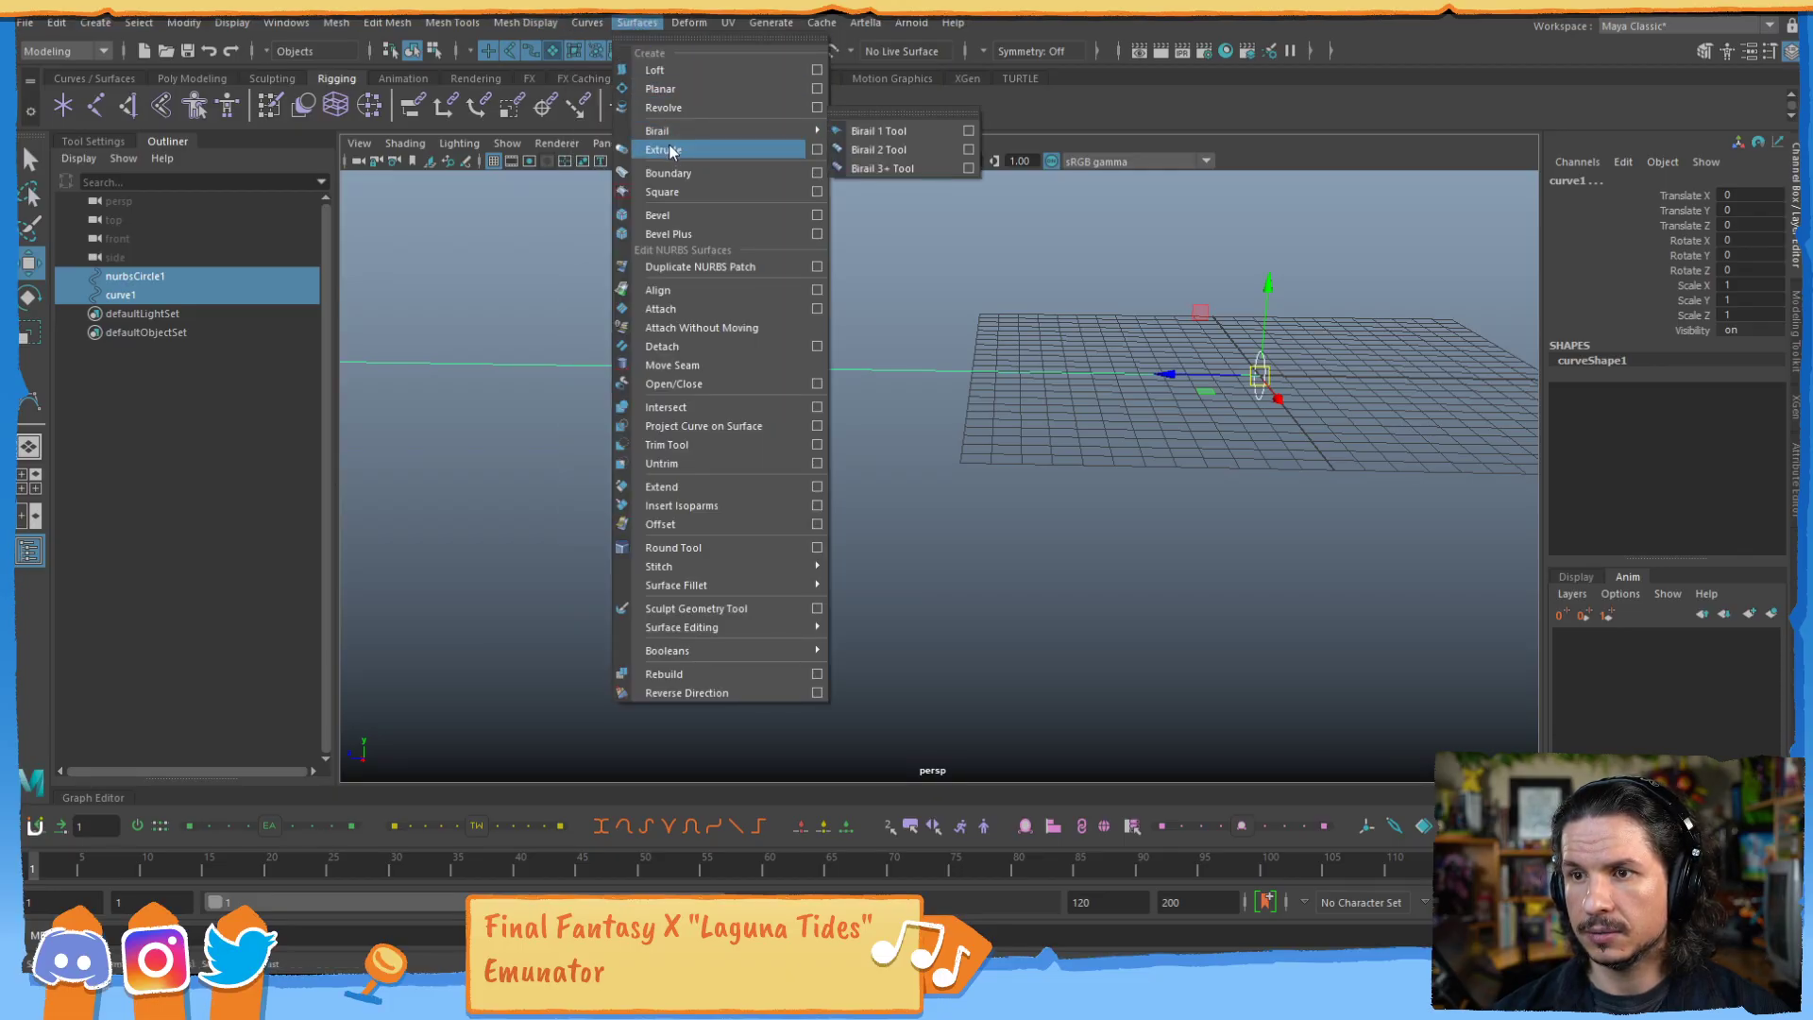
click(663, 149)
click(1011, 300)
alt+right_drag(1011, 300, 807, 402)
alt+drag(807, 403, 835, 446)
drag(831, 442, 886, 470)
click(886, 470)
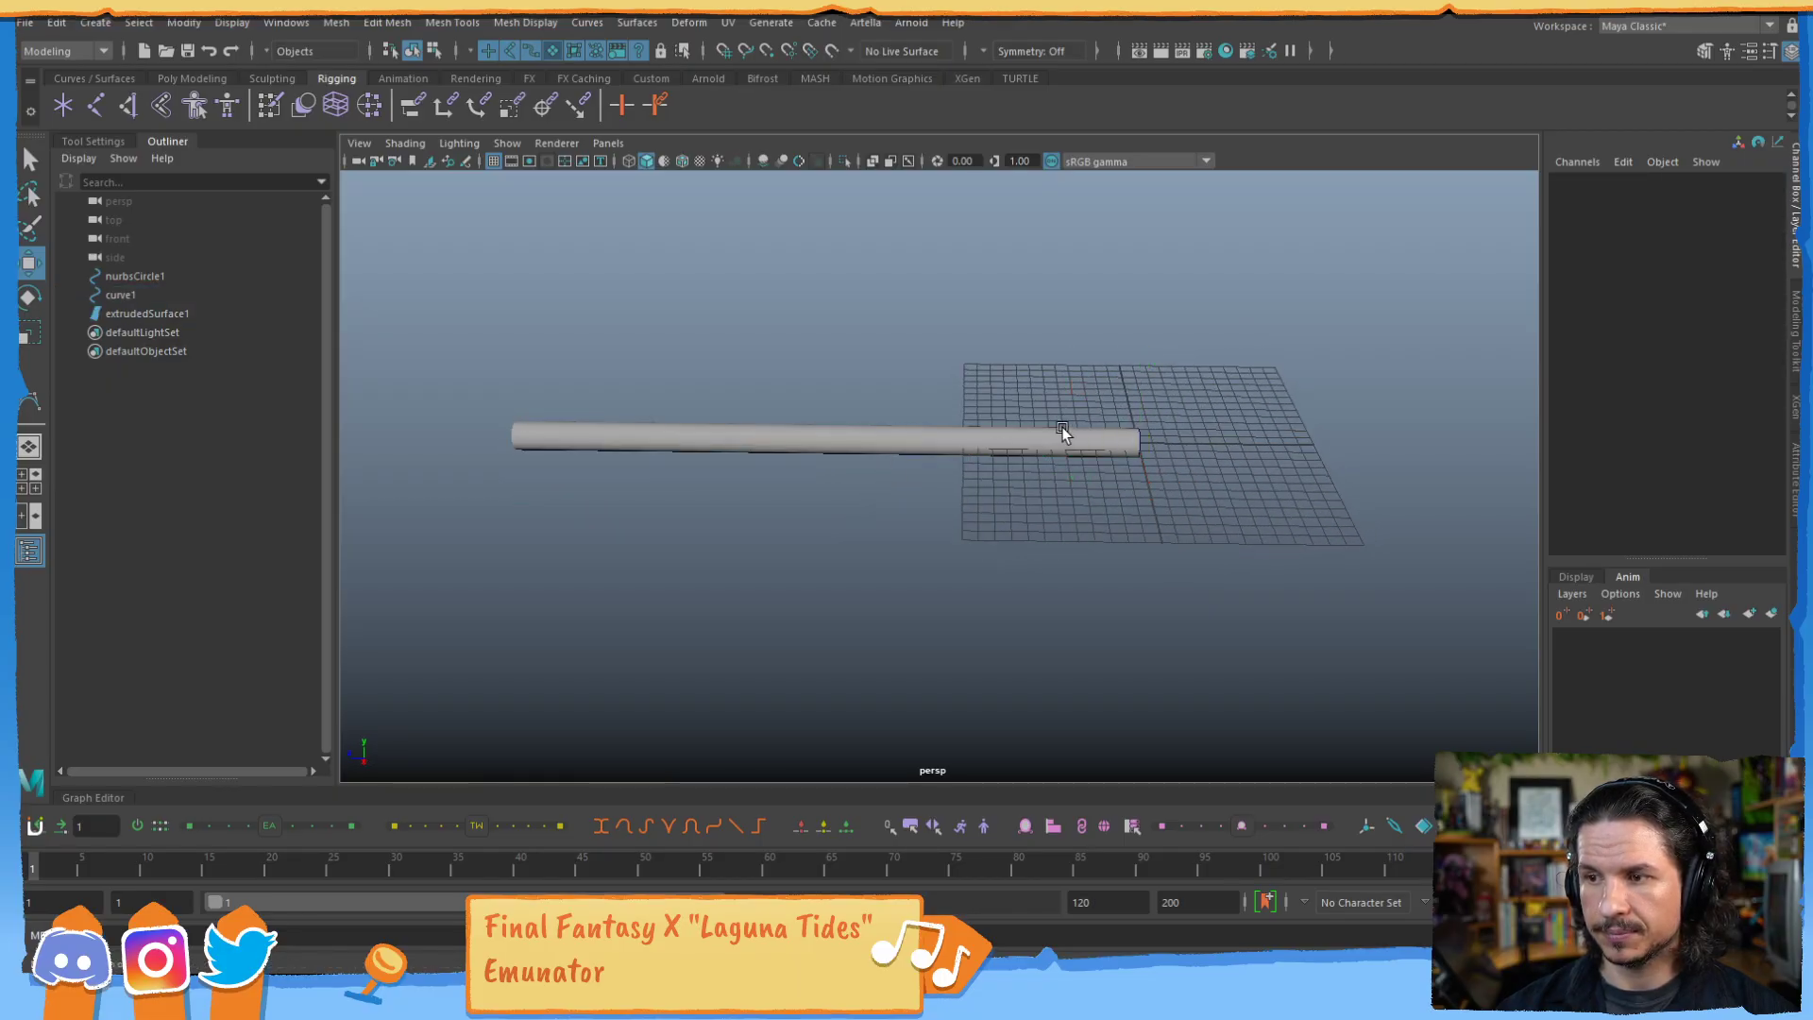
Select the path curve inside the straight tube and display the scene in wireframe.
drag(1067, 431, 984, 440)
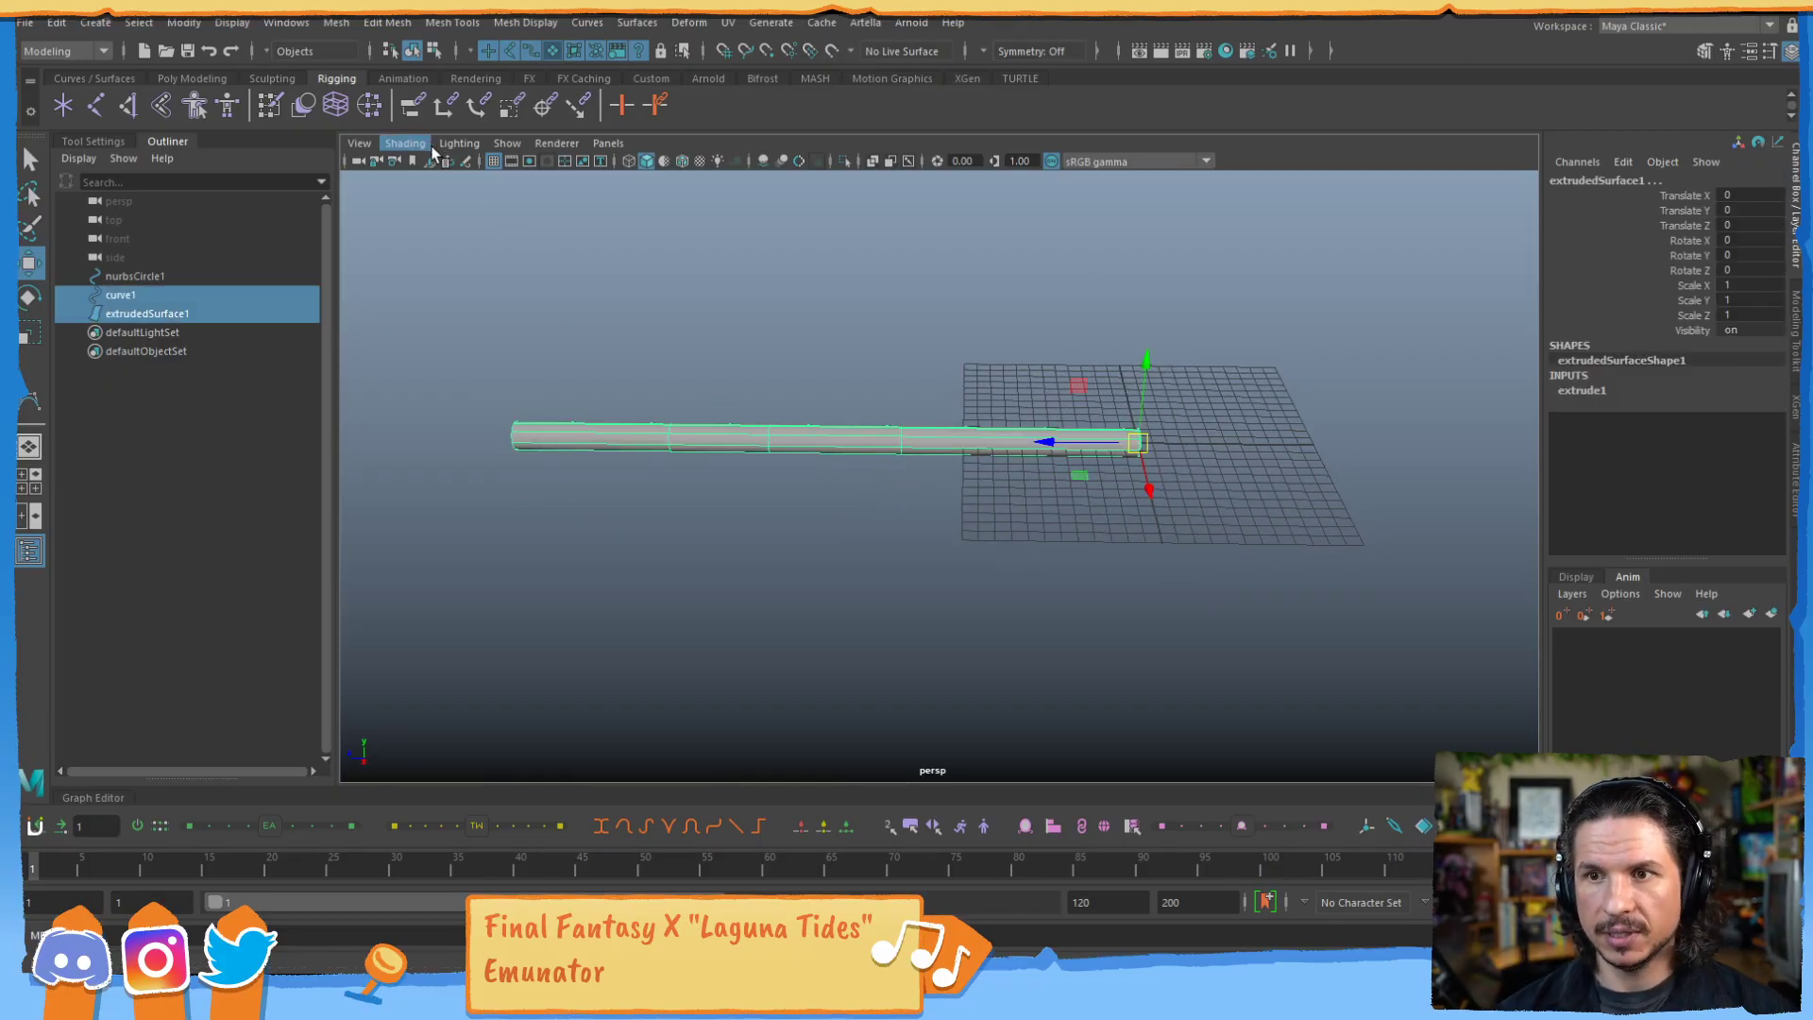
click(507, 144)
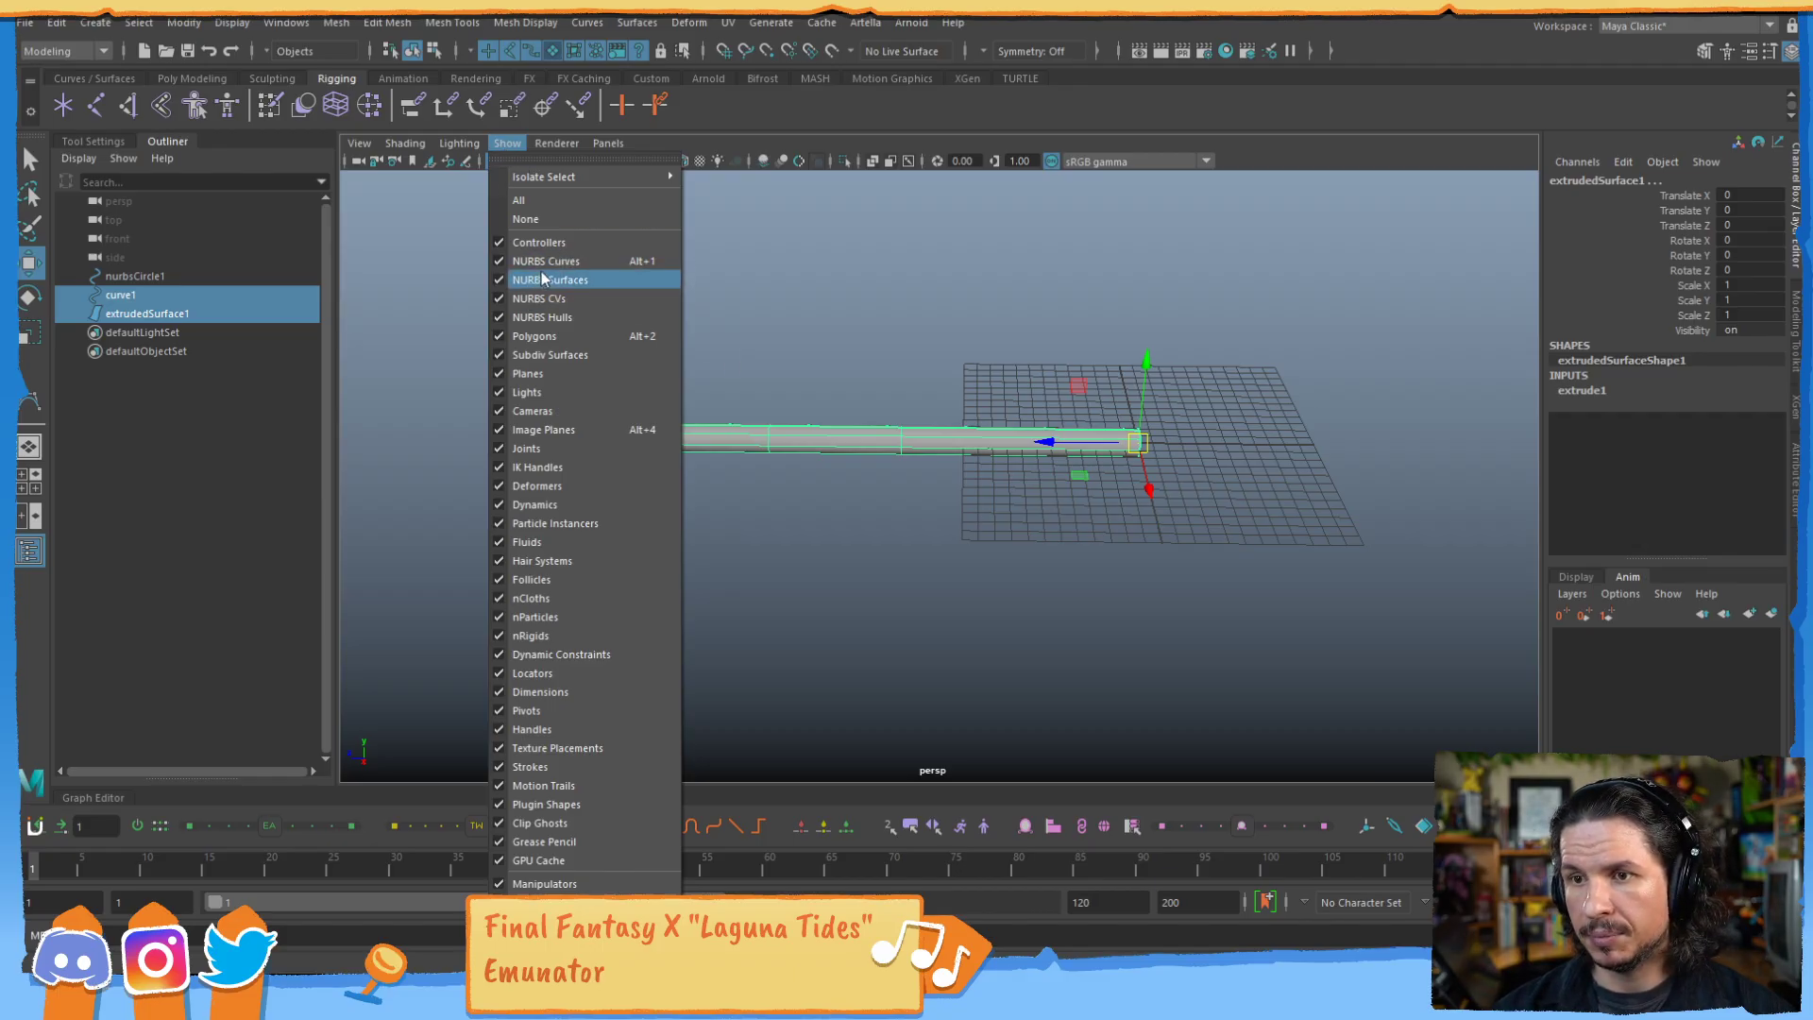
click(397, 285)
click(657, 470)
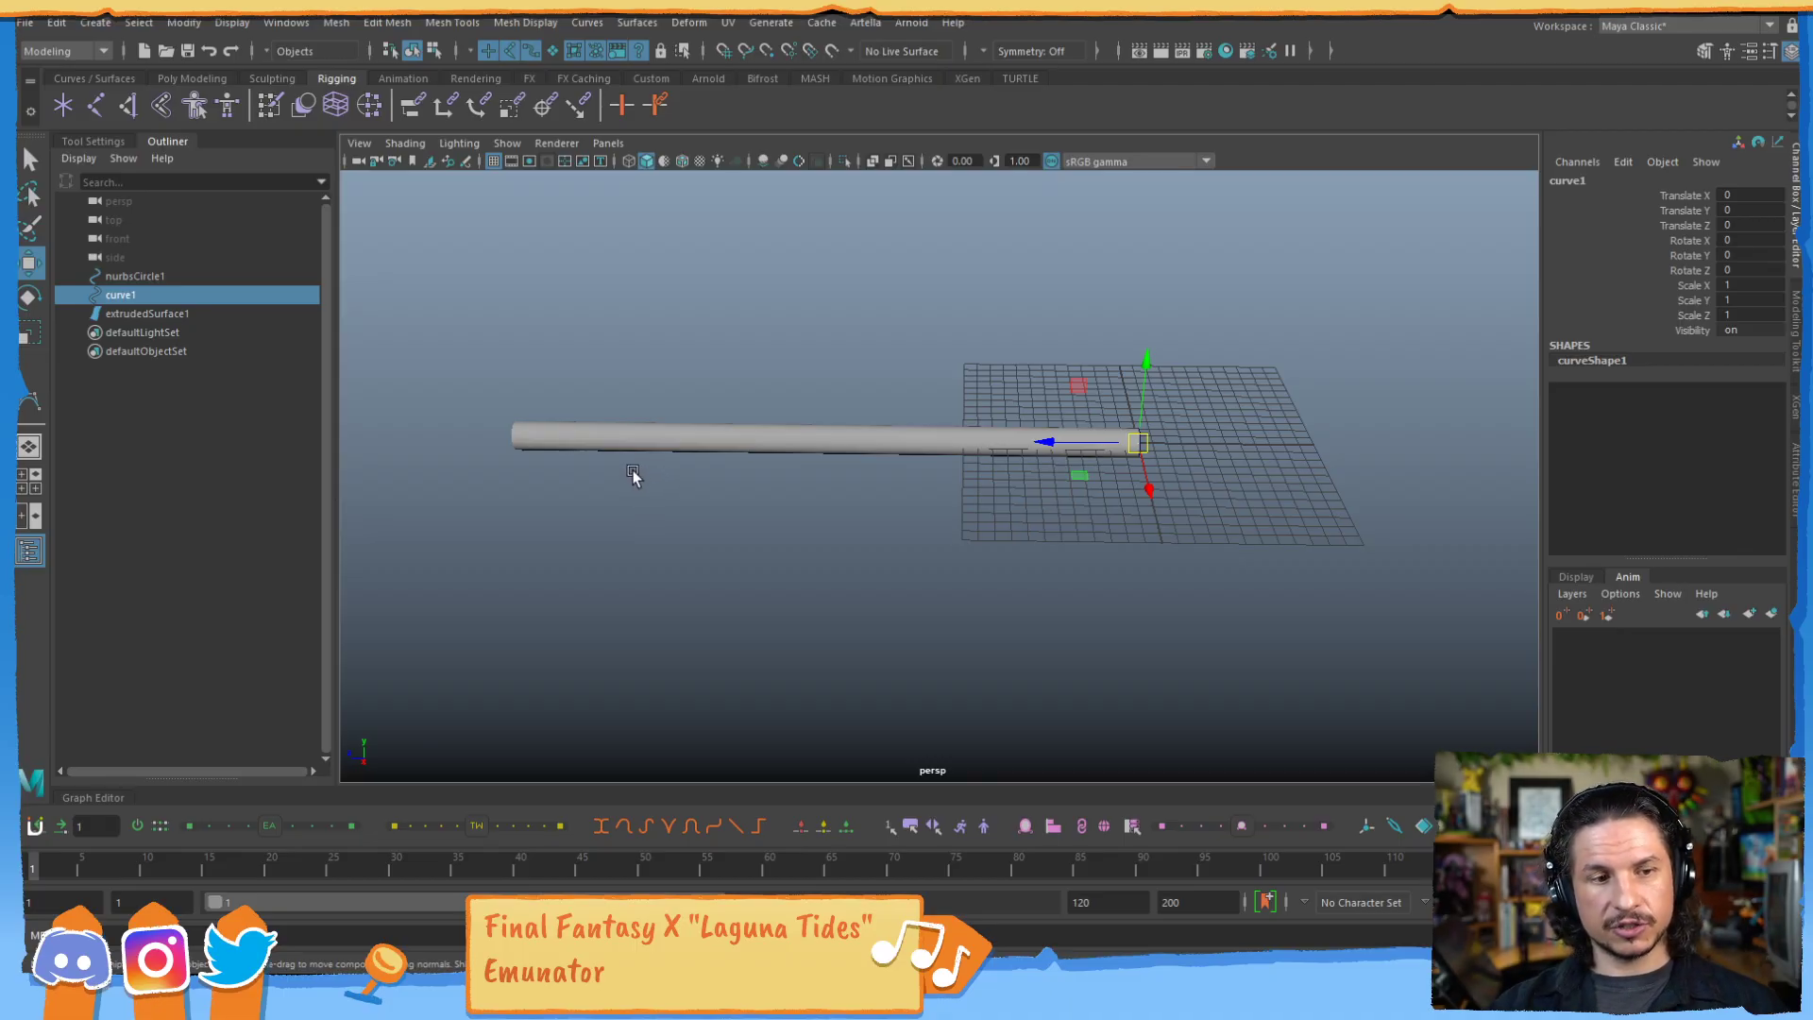
key(4)
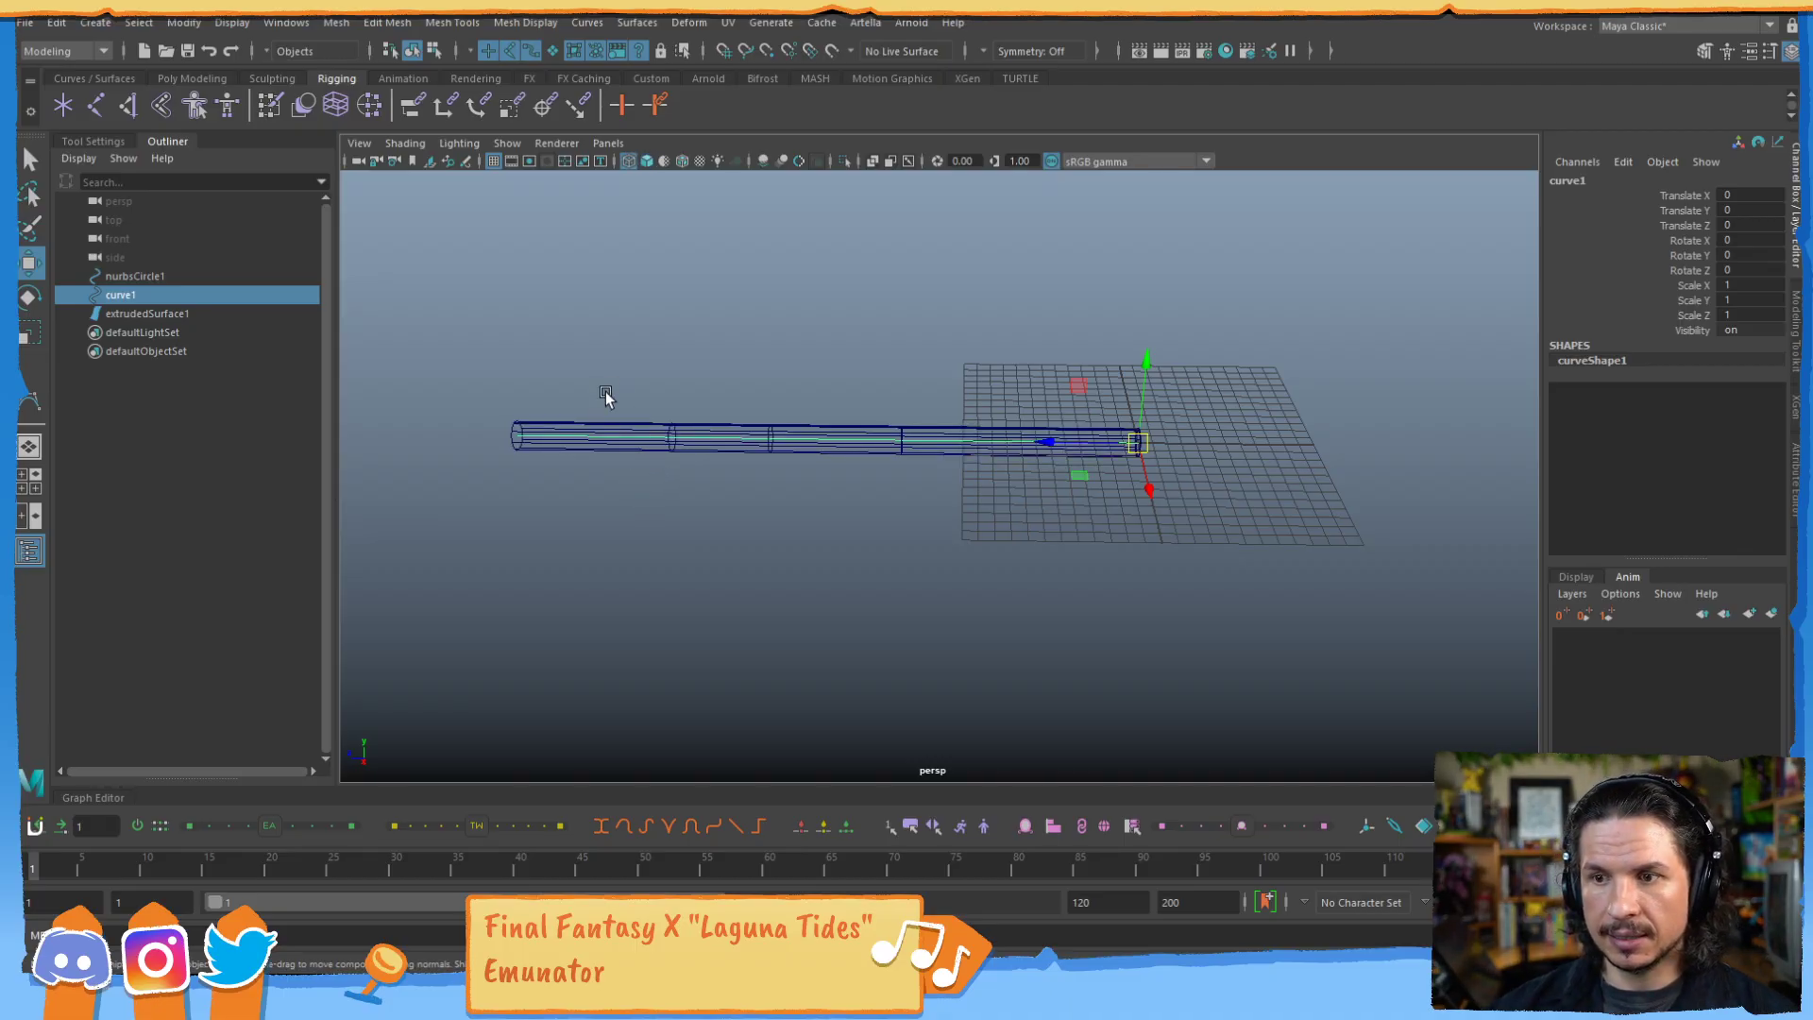
Show the path curve's control vertices and undo back to object selection with nothing selected.
mouse_move(637, 438)
right_down()
mouse_move(532, 440)
mouse_move(623, 438)
right_up()
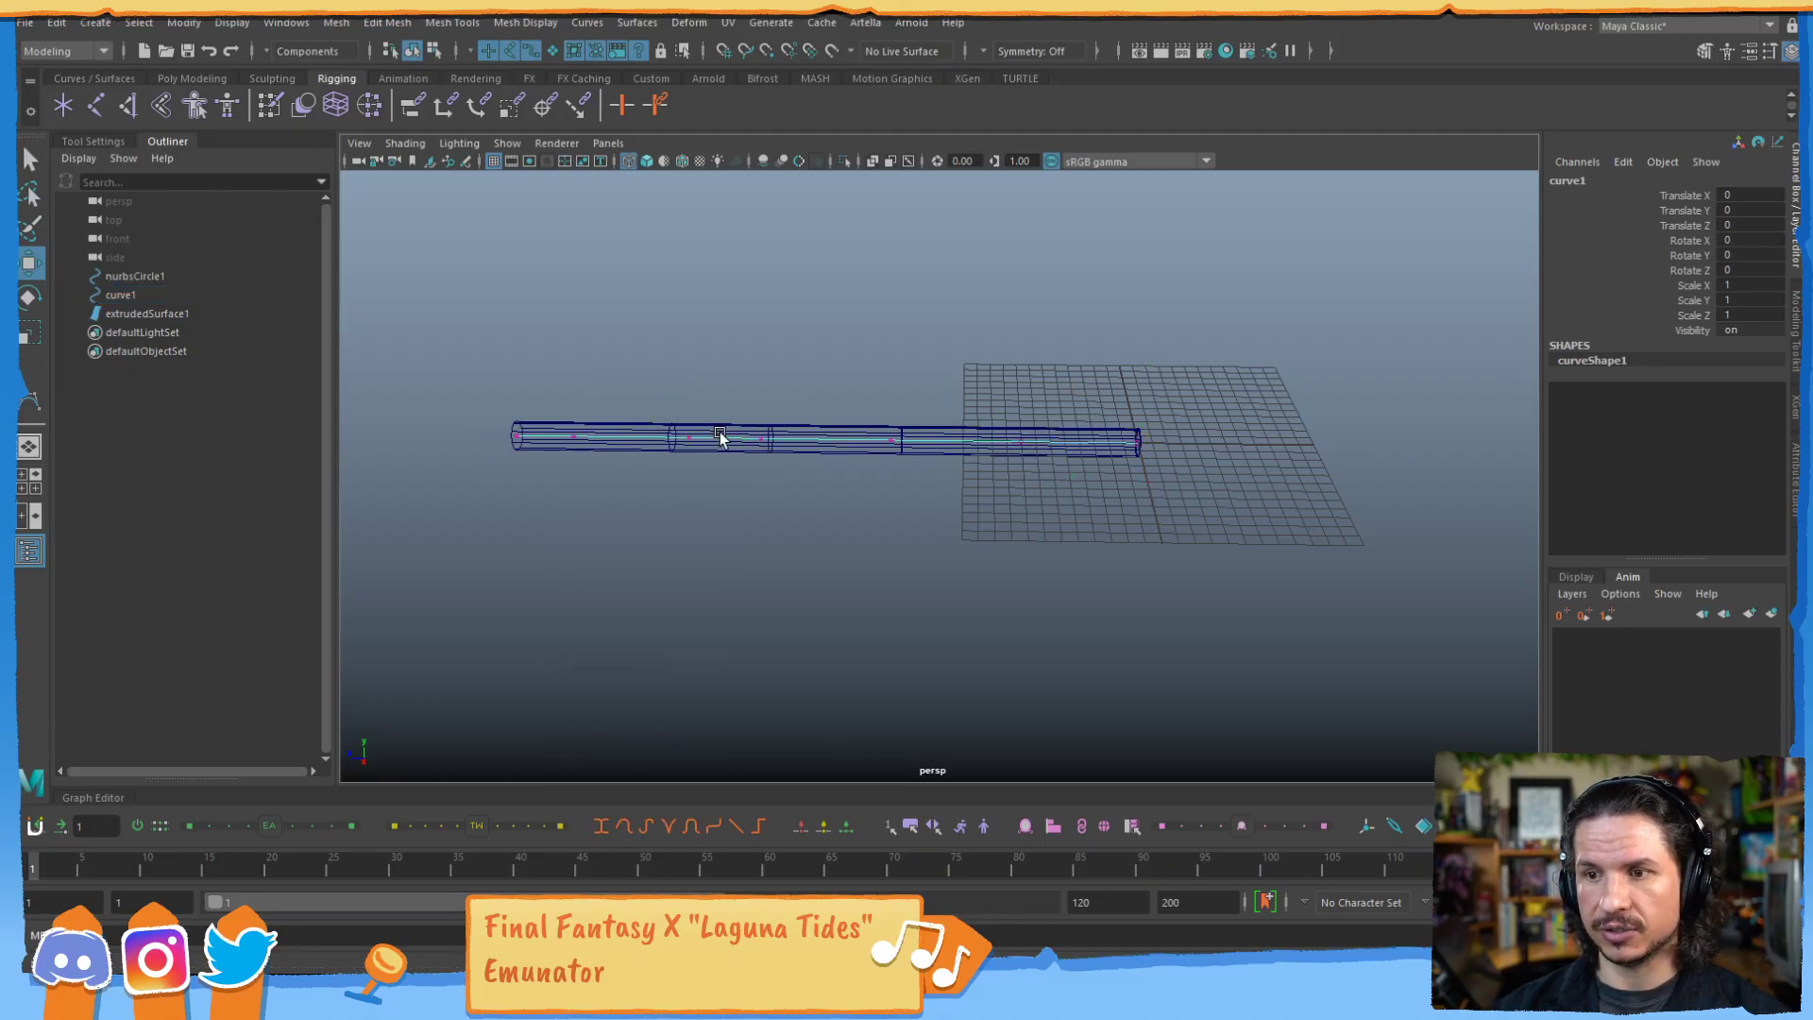
key(ctrl+z)
key(ctrl+z)
key(ctrl+z)
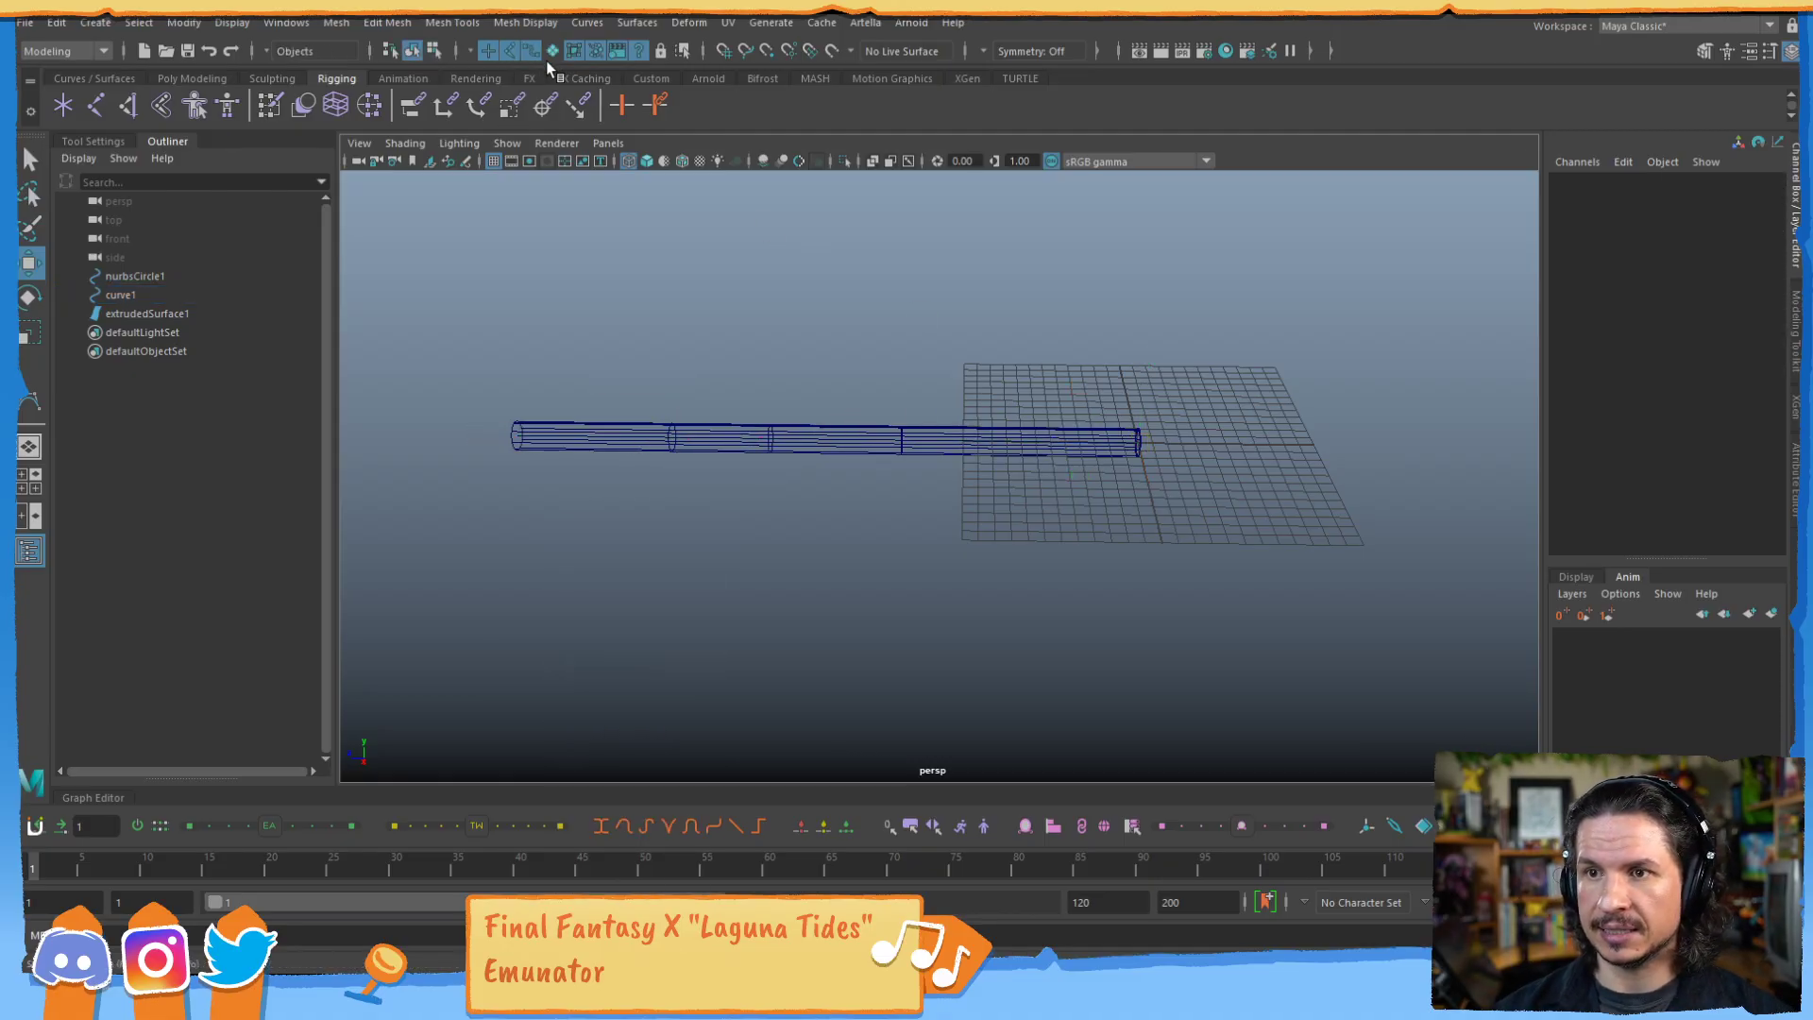
Examine the extrude input's attributes on the straight tube surface and deselect it.
click(775, 413)
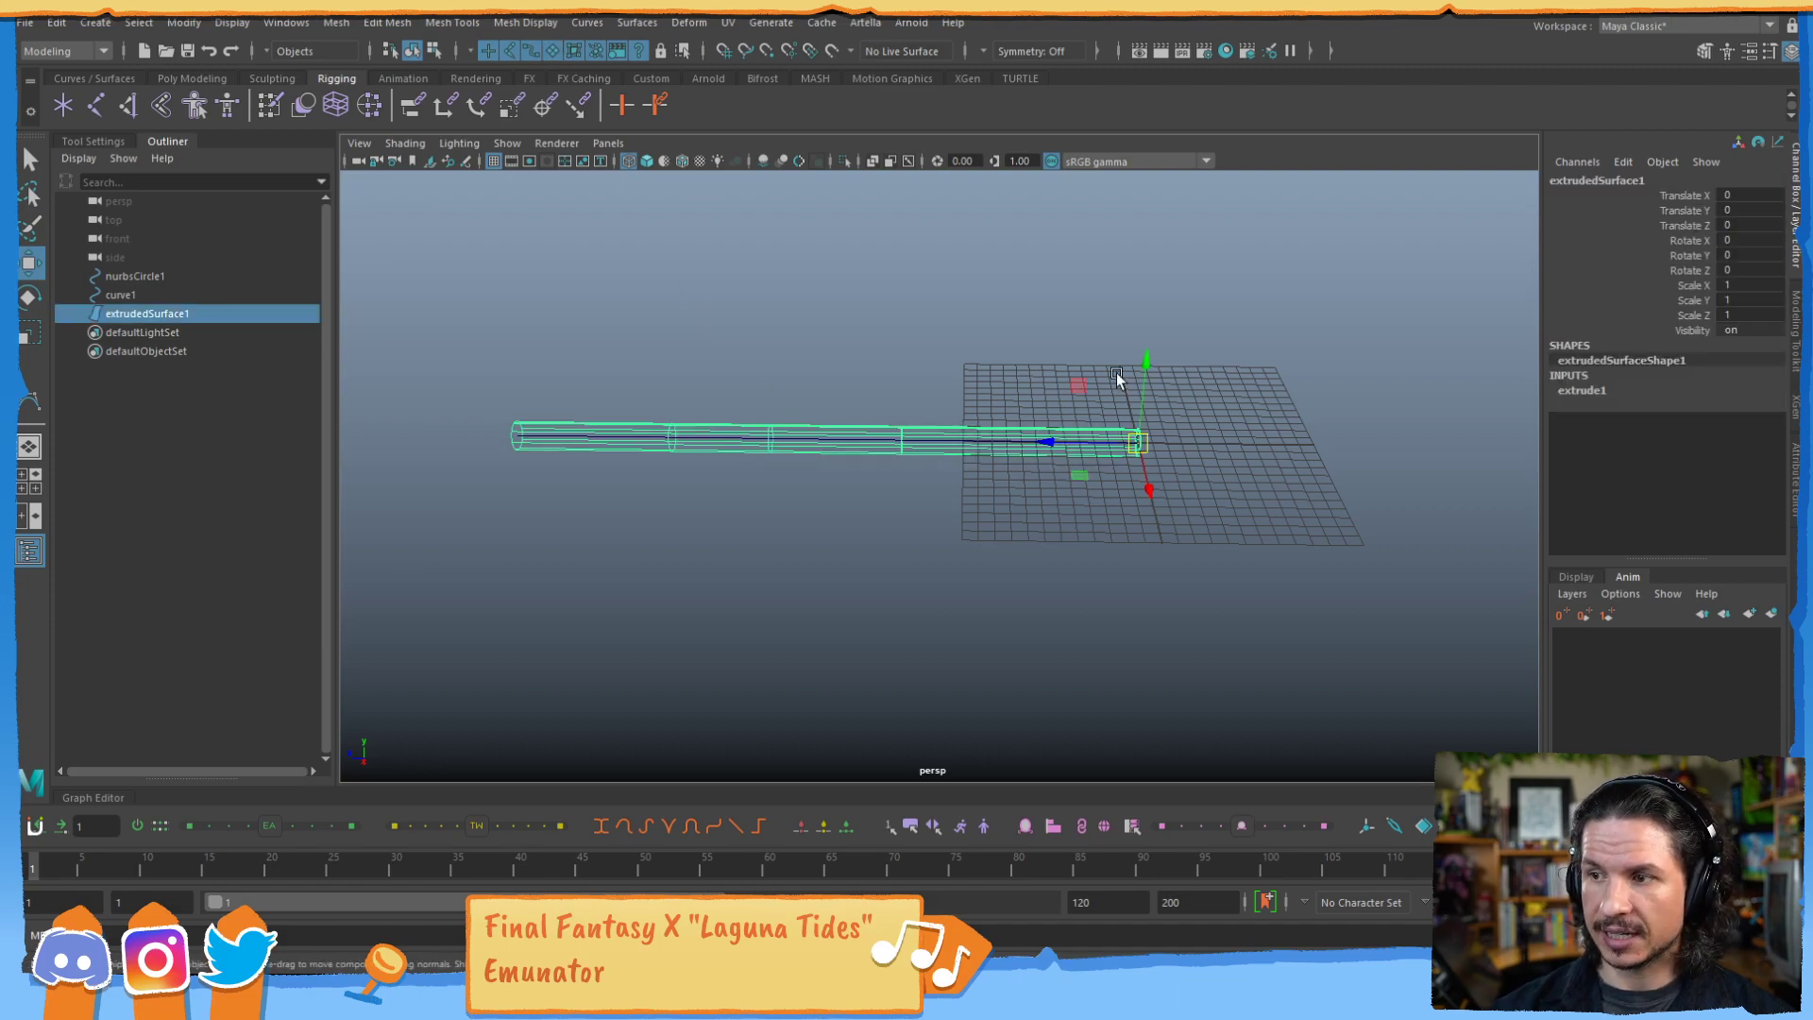
click(1607, 390)
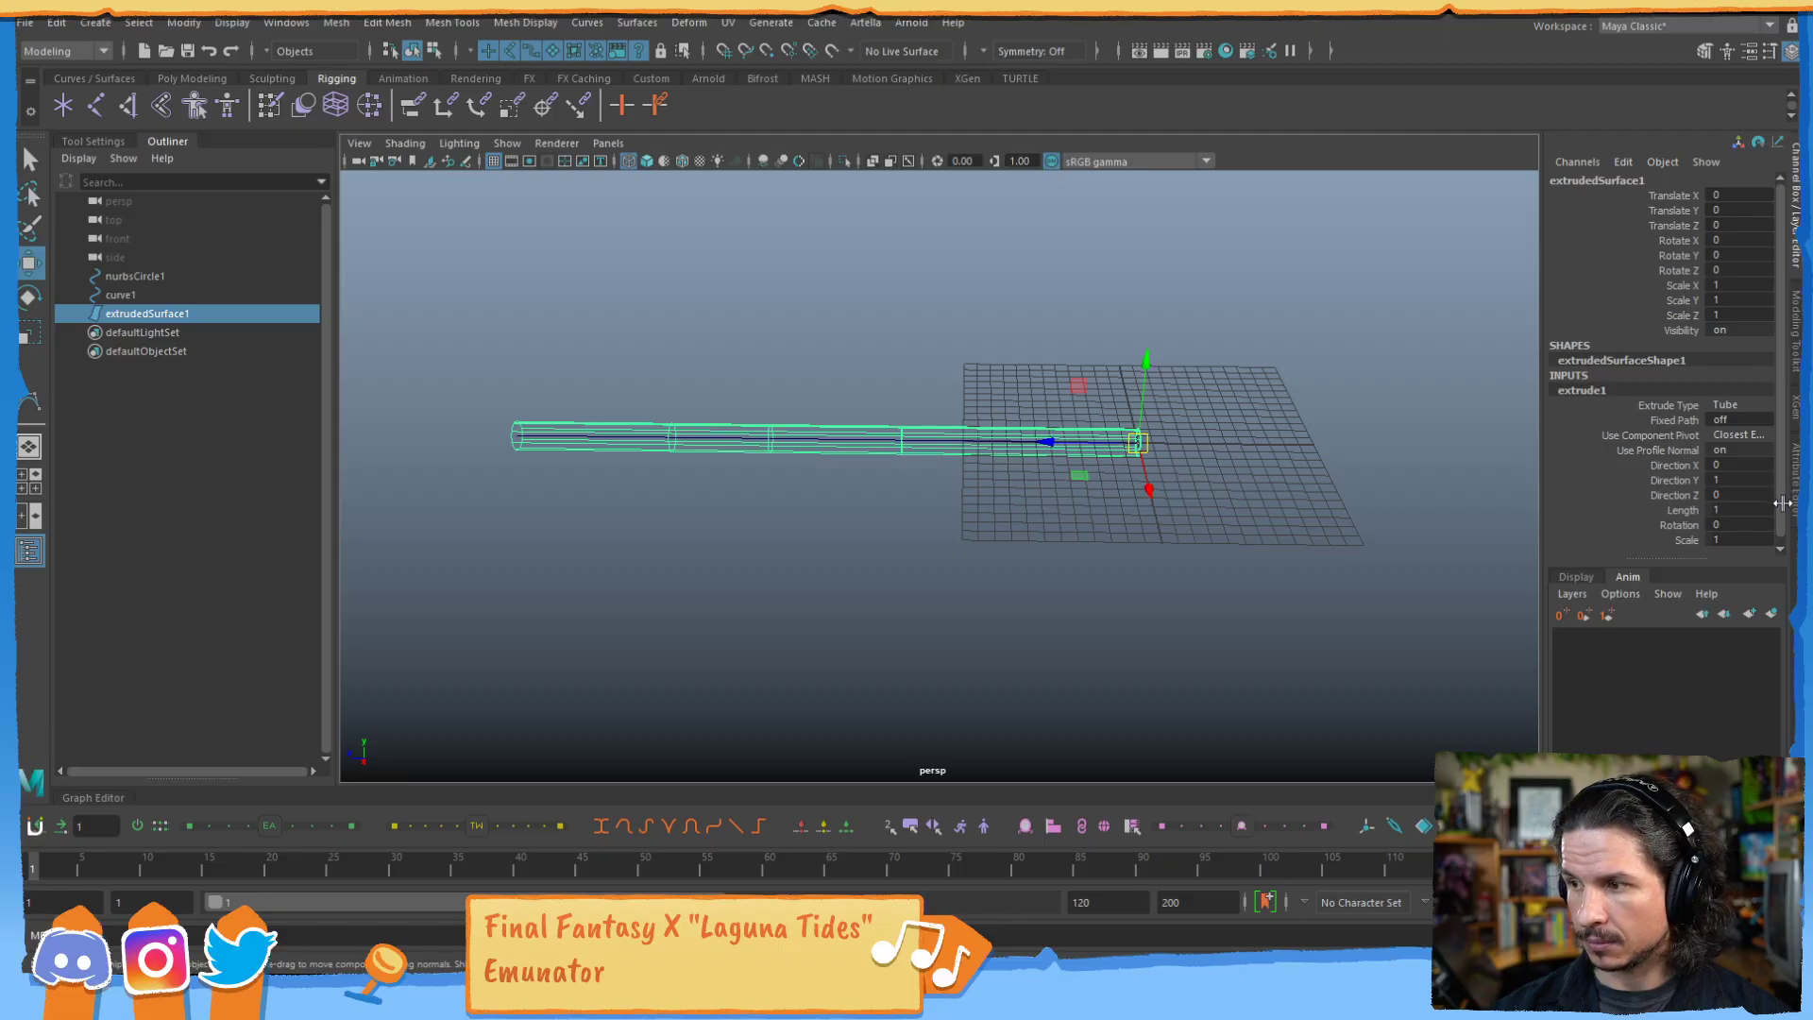
click(788, 364)
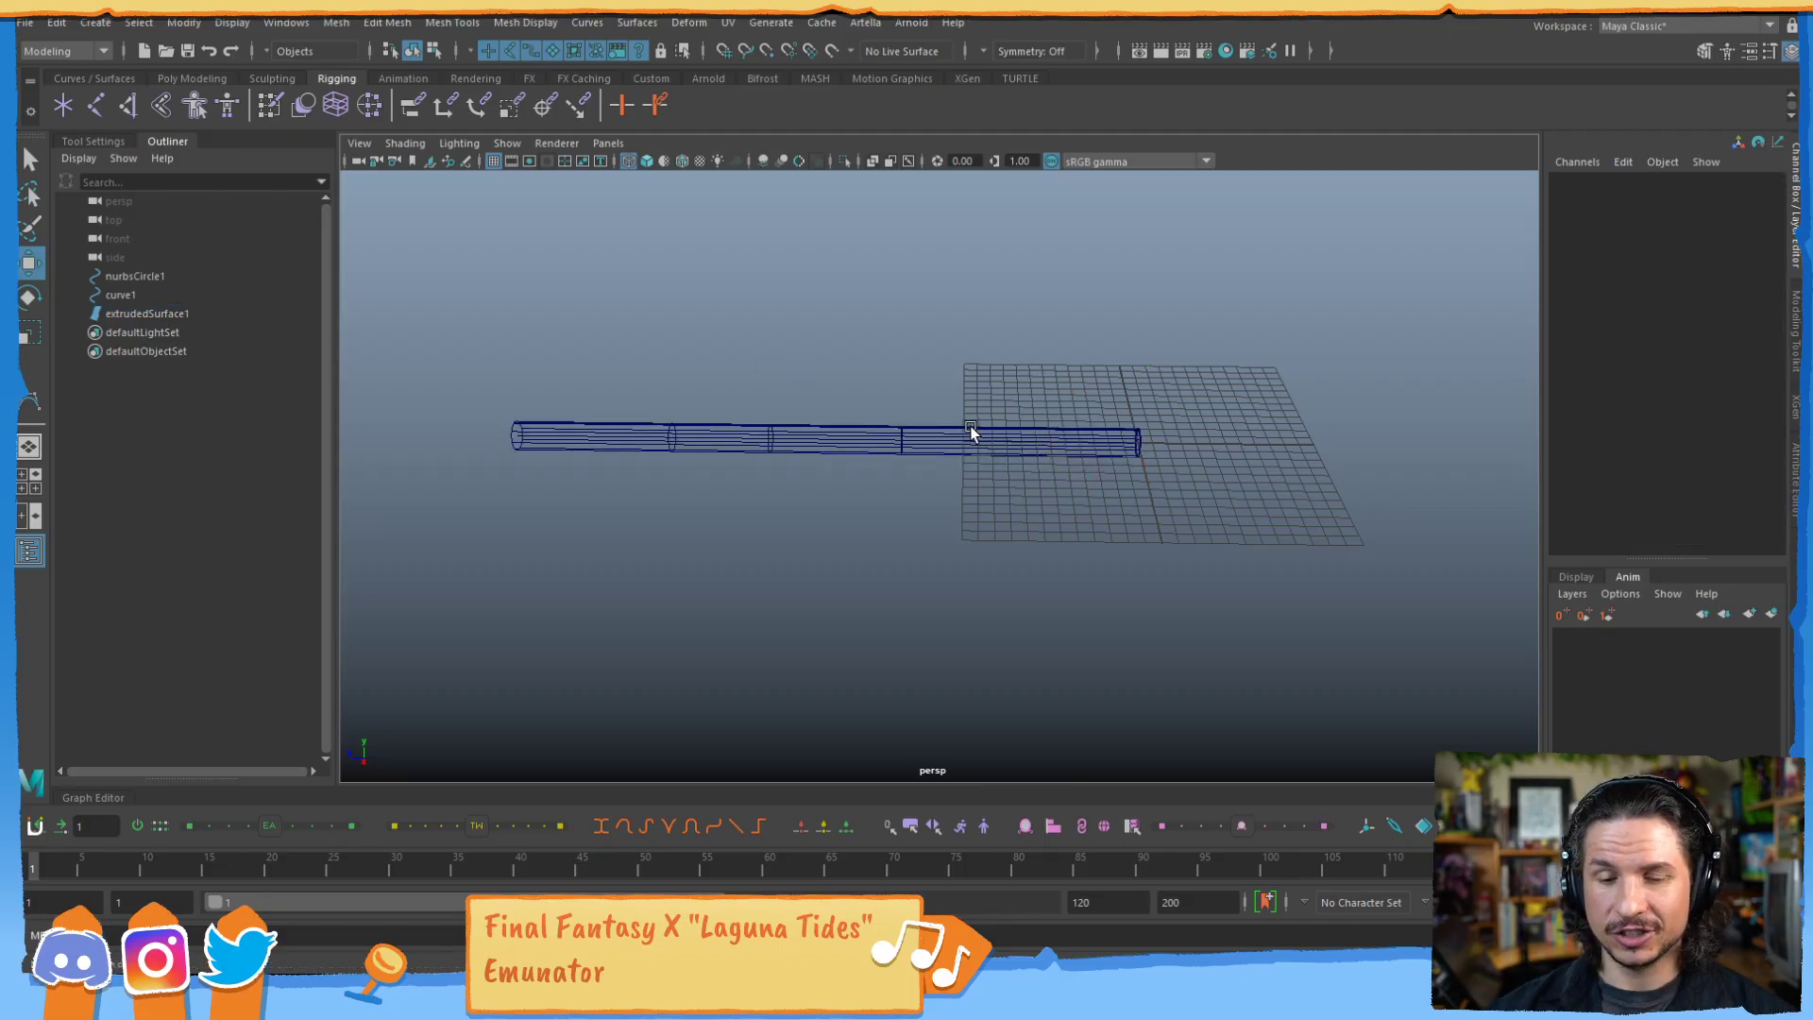
Show the path curve's control vertices and move the far end vertex outward to lengthen the straight tube.
drag(798, 409, 815, 472)
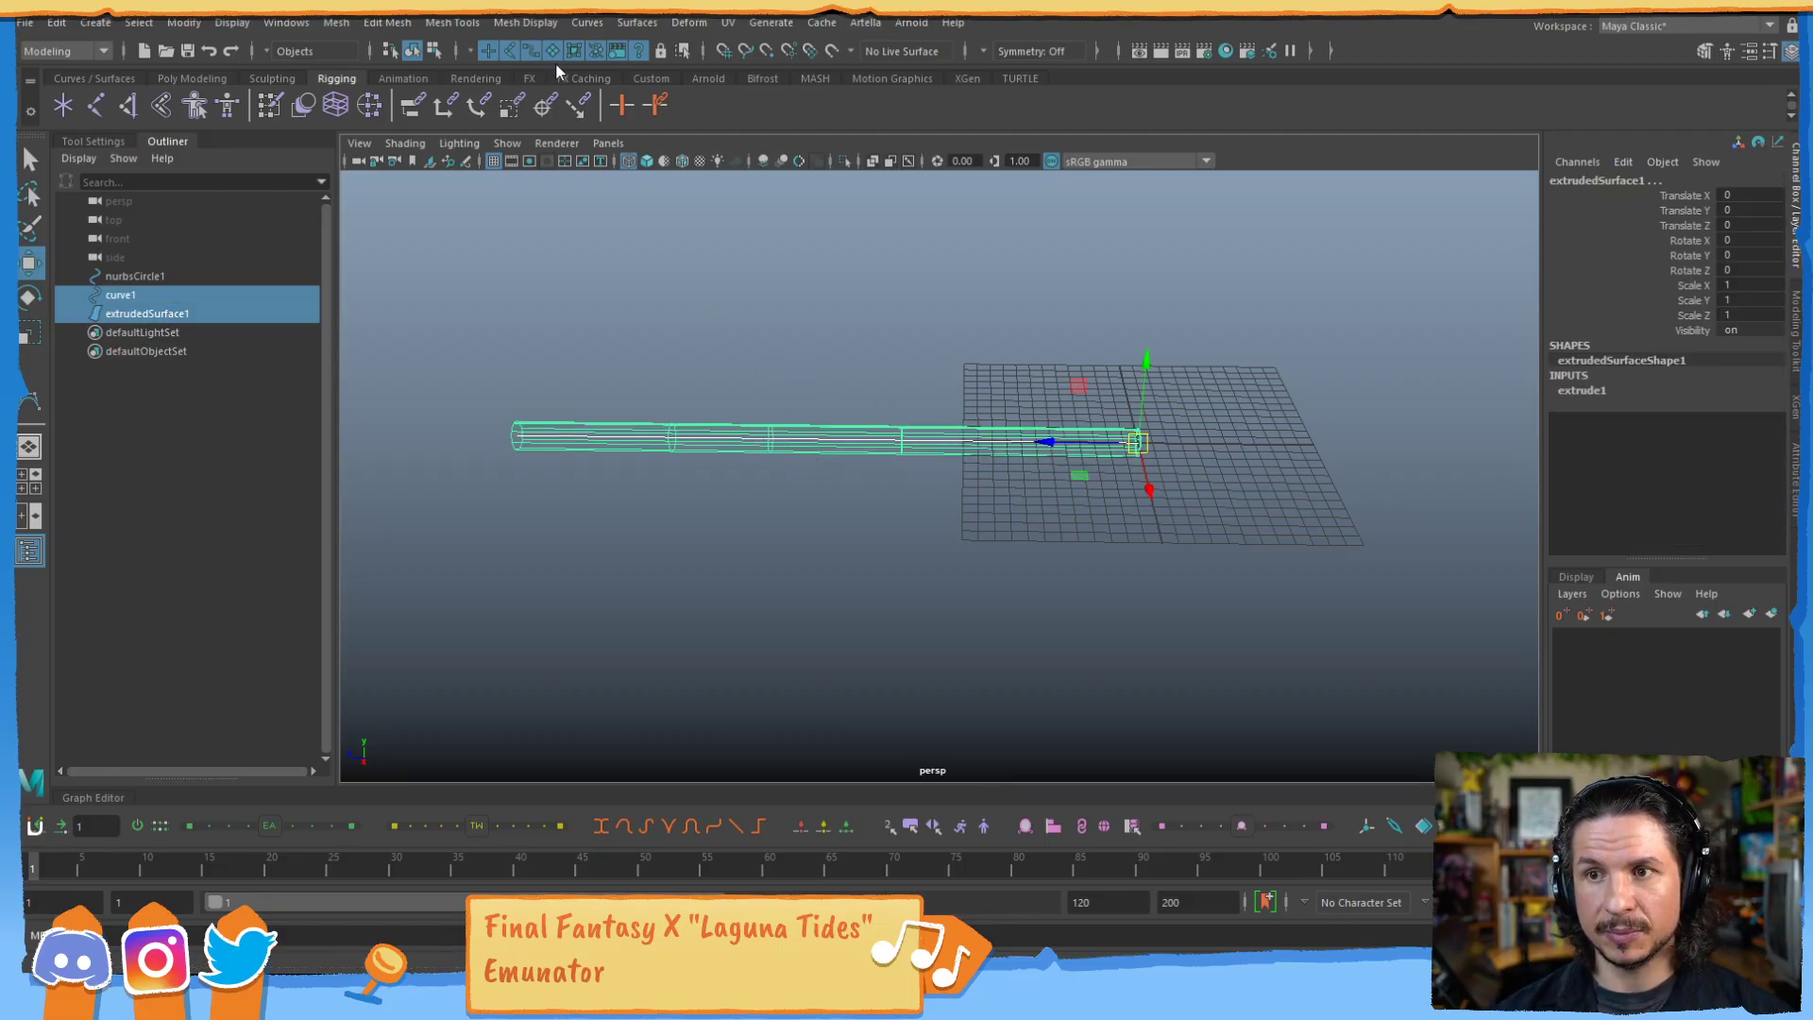
click(558, 440)
right_drag(501, 437, 465, 437)
drag(469, 384, 576, 444)
scroll(682, 424, down, 3)
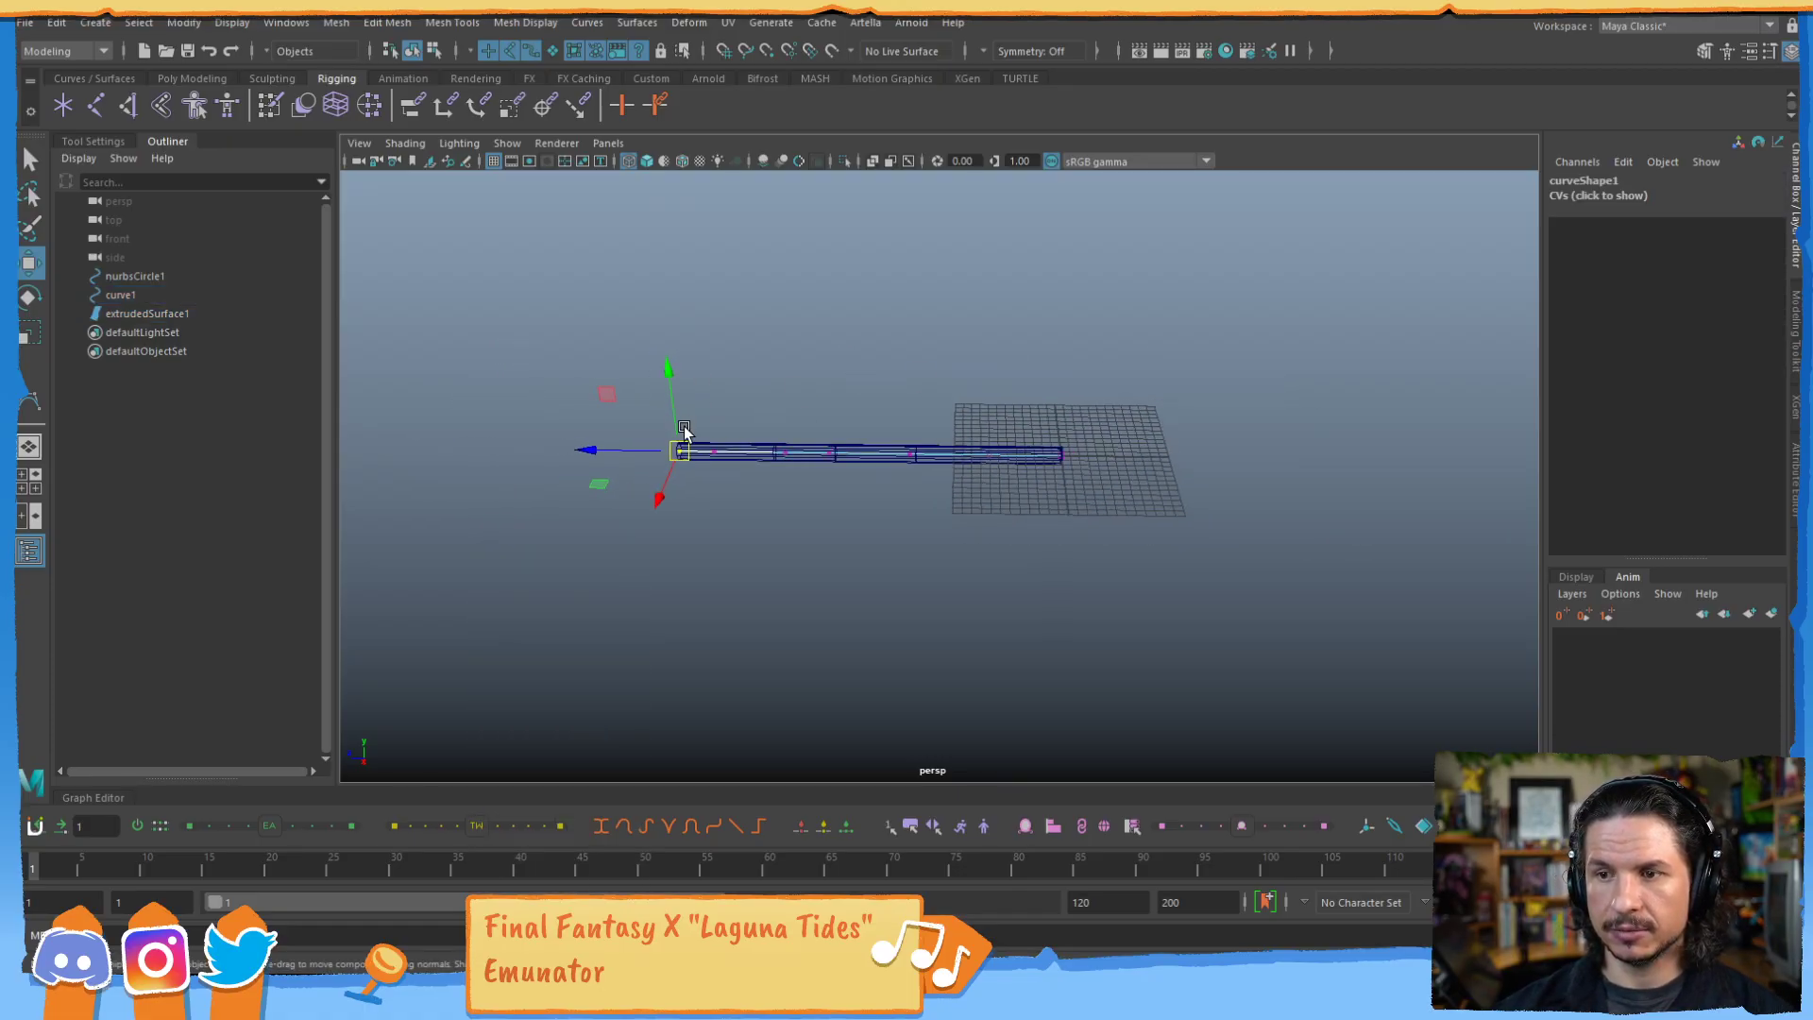
alt+middle_drag(681, 424, 791, 451)
mouse_move(725, 472)
mouse_down()
mouse_move(539, 473)
mouse_move(663, 469)
mouse_move(593, 482)
mouse_up()
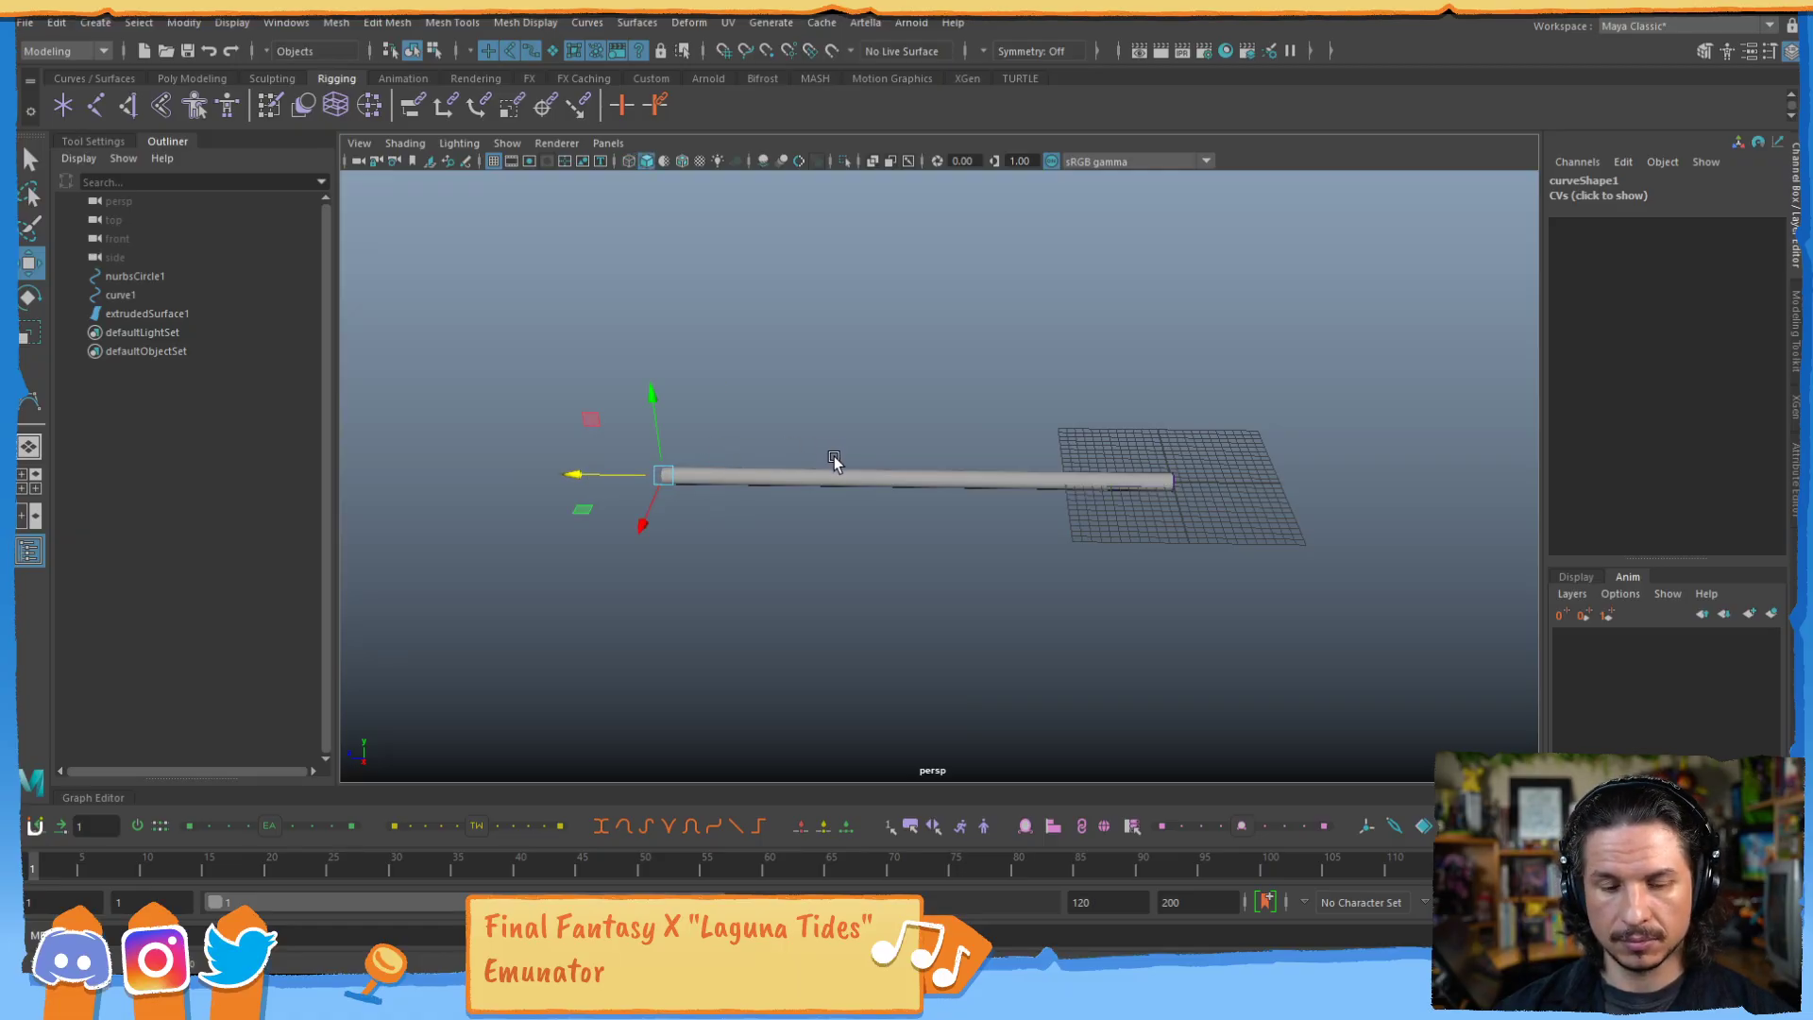
In wireframe, shift interior control vertices of the path curve toward the extended far end.
key(4)
drag(780, 446, 833, 510)
drag(737, 479, 685, 479)
drag(874, 460, 808, 480)
Lower the four interior control vertices together so the path curve sags between its two ends.
mouse_move(1039, 498)
alt+mouse_down()
mouse_move(960, 473)
mouse_move(1014, 479)
alt+mouse_up()
drag(1163, 389, 722, 485)
drag(933, 348, 952, 392)
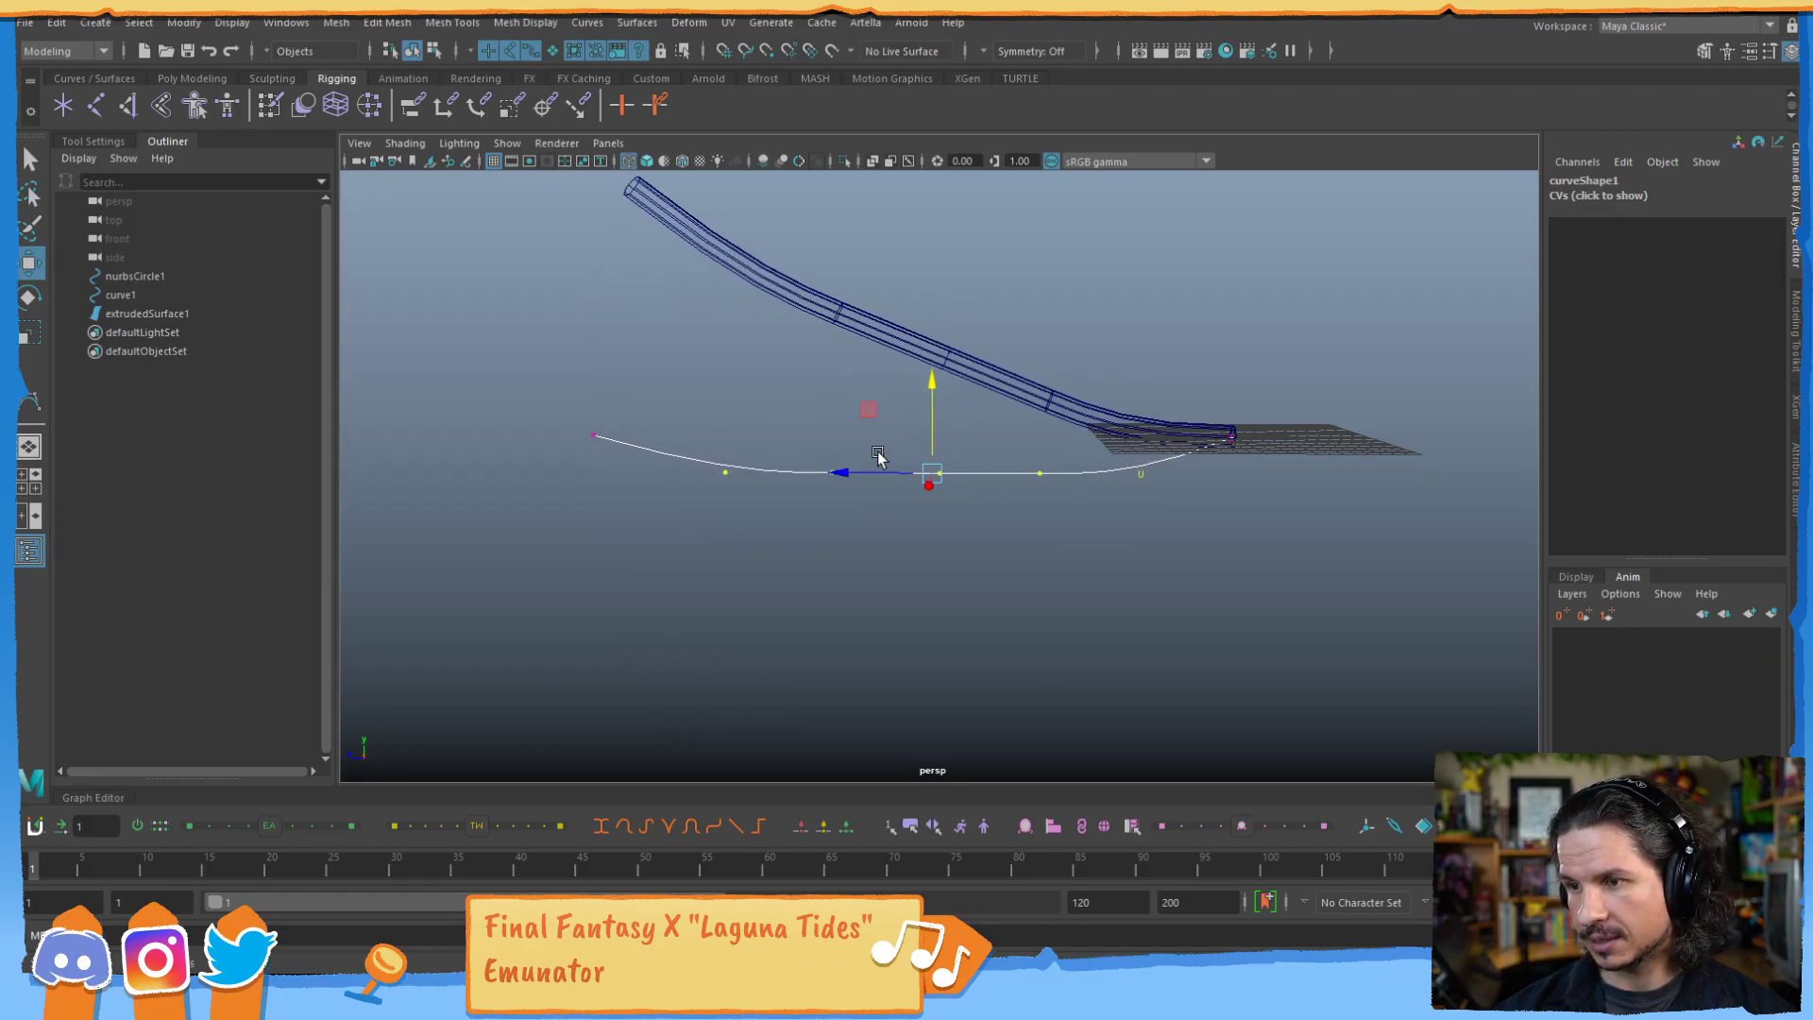
click(784, 430)
drag(930, 514, 930, 516)
Lower two middle control vertices of the path curve individually and undo the last move.
drag(869, 432, 796, 508)
drag(834, 382, 825, 446)
drag(978, 463, 923, 493)
drag(939, 384, 939, 448)
key(ctrl+z)
Raise the vertex beside the far end and lower the two vertices nearer the tube's start.
drag(776, 441, 680, 501)
drag(724, 386, 723, 323)
drag(1077, 458, 1024, 491)
drag(1040, 387, 1039, 460)
drag(1163, 467, 1108, 500)
mouse_move(1143, 385)
mouse_down()
mouse_move(1140, 445)
mouse_move(1138, 347)
mouse_move(1156, 409)
mouse_up()
Snap the vertex beside the tube's start to the start point's height.
key(v)
middle_drag(919, 529, 1009, 473)
alt+right_drag(1008, 473, 904, 476)
drag(831, 486, 910, 480)
mouse_move(1011, 395)
mouse_down()
mouse_move(1013, 343)
mouse_move(1008, 409)
mouse_move(1009, 393)
mouse_up()
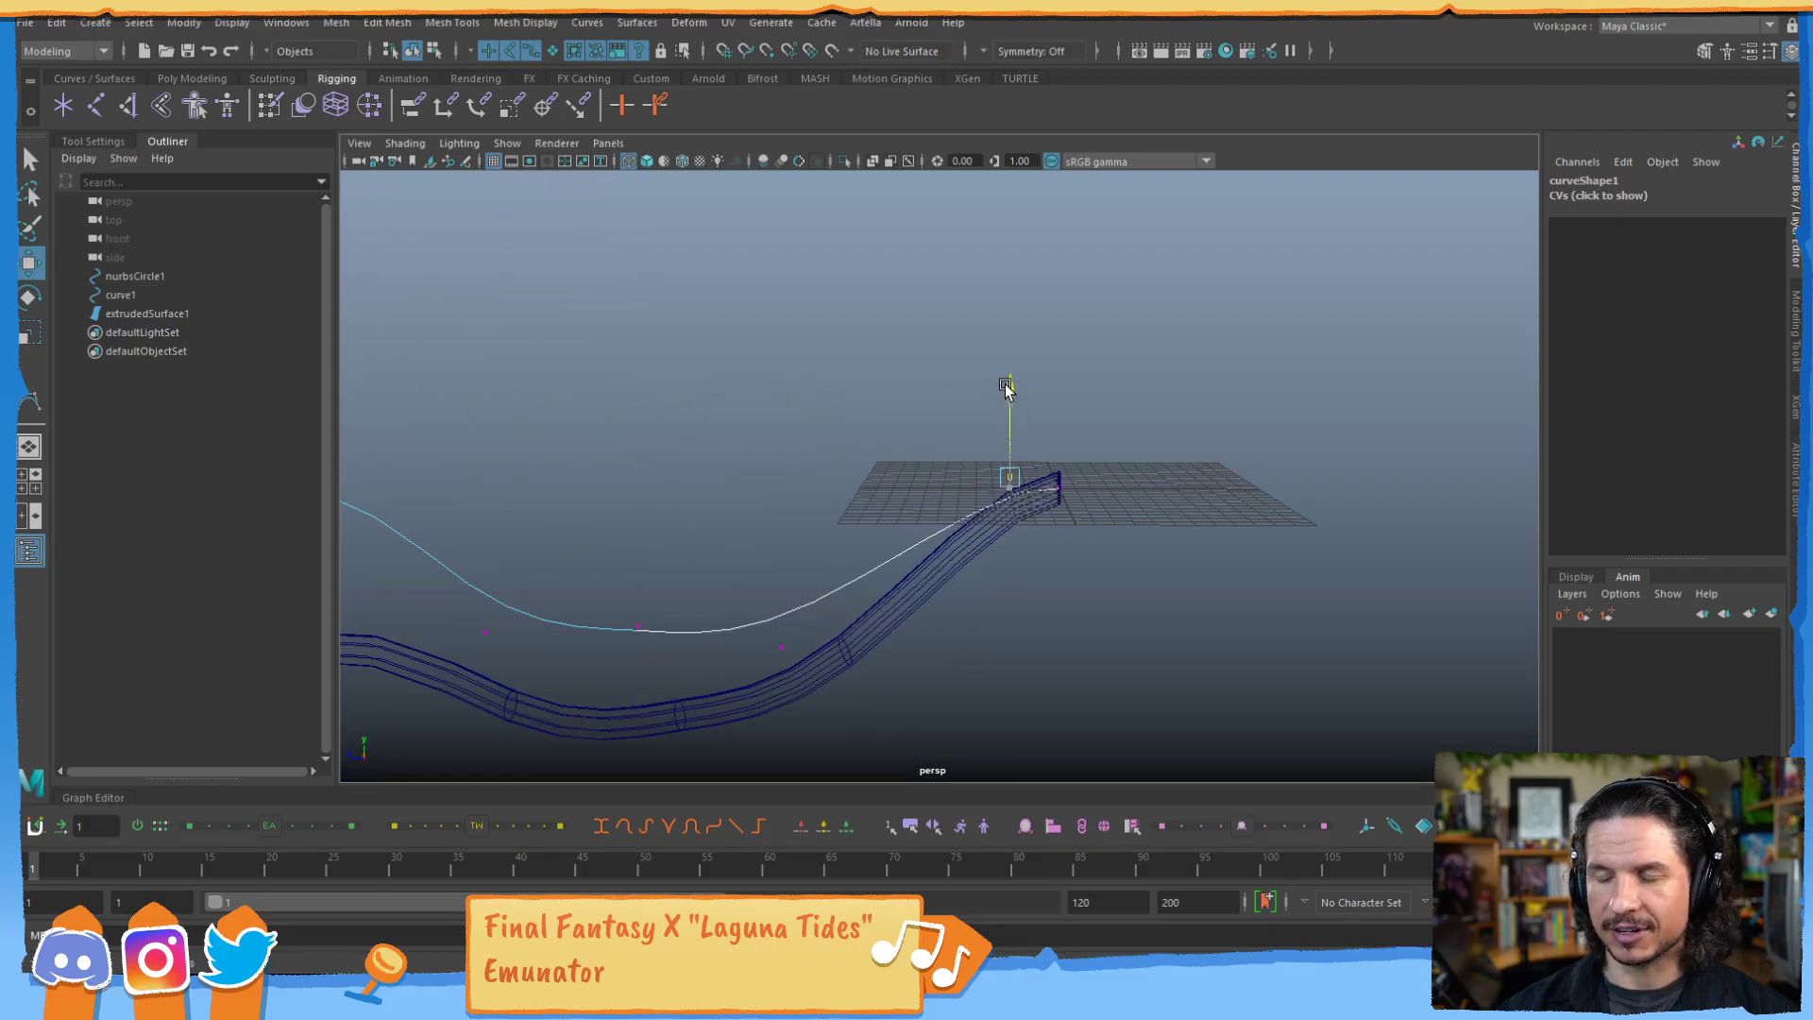
Try a small move of the vertex beside the tube's start and undo it.
alt+middle_drag(1110, 406, 1242, 404)
alt+right_drag(1242, 404, 1075, 362)
alt+middle_drag(1075, 362, 1032, 456)
alt+drag(1032, 455, 1085, 445)
alt+middle_drag(1085, 445, 1107, 440)
mouse_move(1135, 431)
mouse_down()
mouse_move(1145, 384)
mouse_move(1144, 416)
mouse_up()
key(ctrl+z)
Examine the bent tube from several angles and check how it follows the path curve.
alt+middle_drag(766, 442, 660, 442)
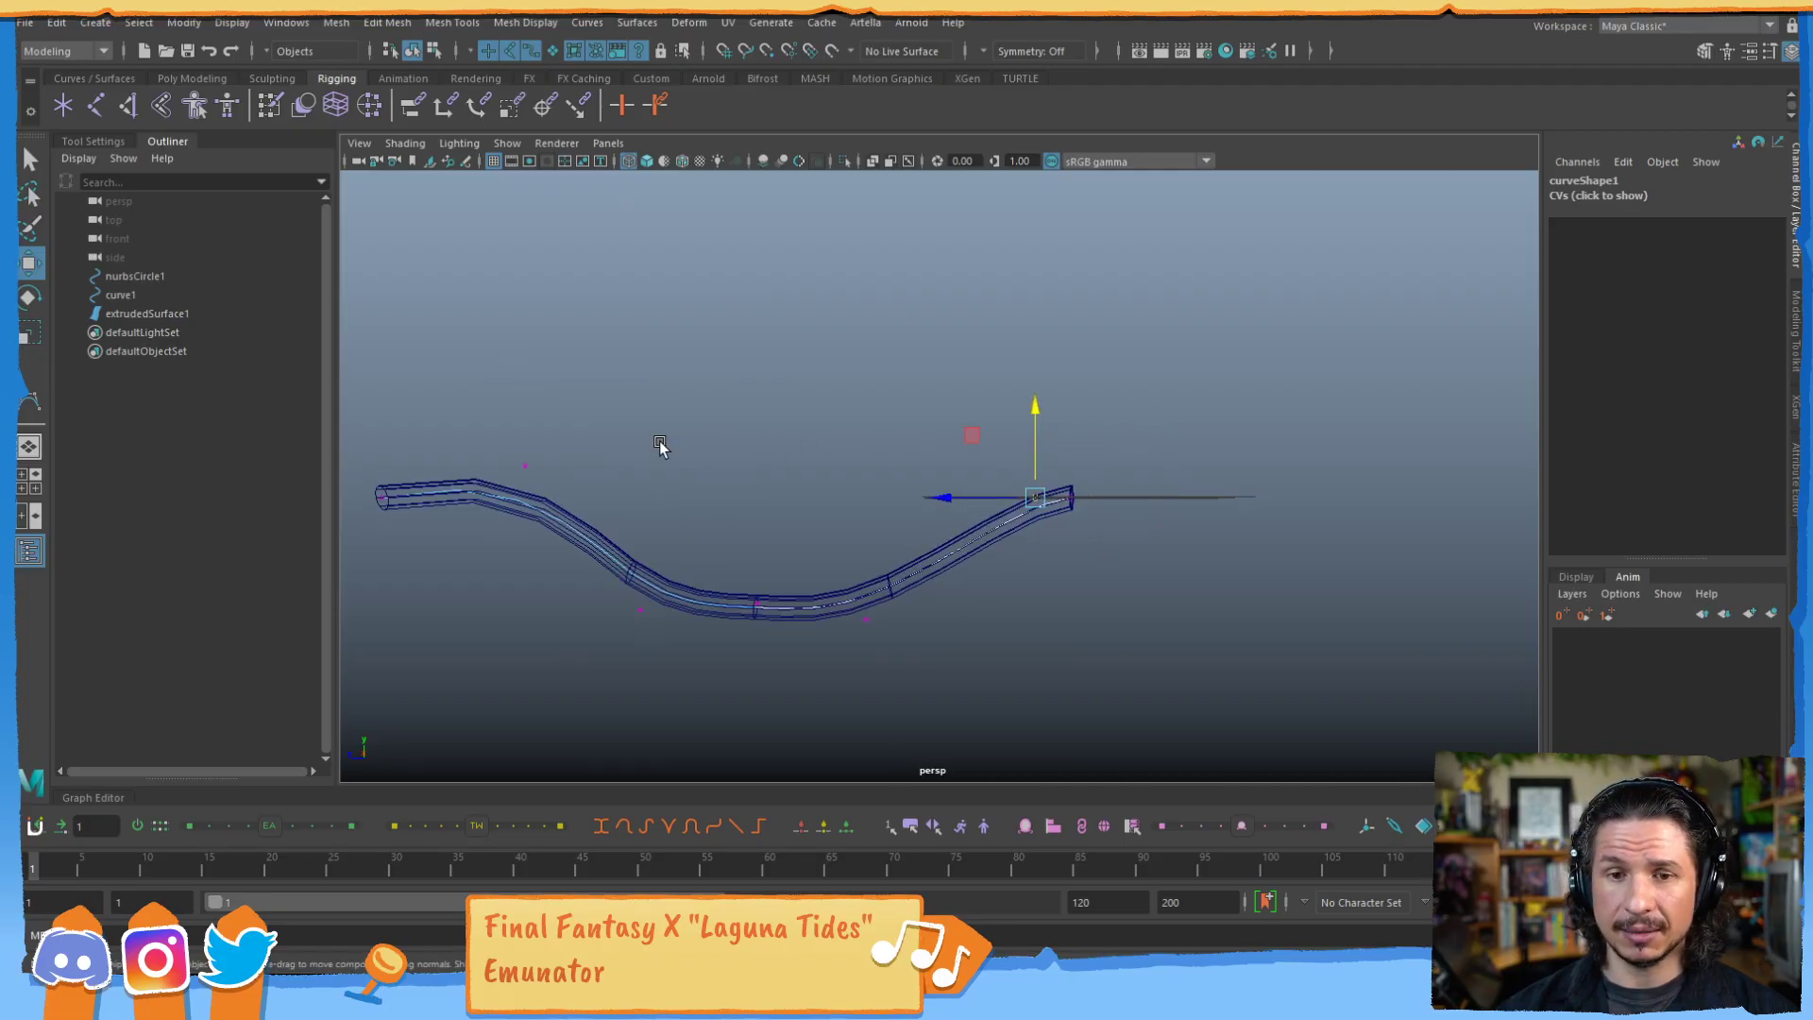
alt+right_drag(661, 444, 1303, 473)
alt+middle_drag(1303, 473, 774, 454)
alt+right_drag(774, 453, 983, 503)
alt+drag(983, 503, 1141, 500)
alt+right_drag(1286, 441, 712, 452)
alt+middle_drag(712, 453, 942, 470)
alt+drag(942, 469, 1207, 526)
alt+drag(1345, 475, 1270, 440)
Slide the vertex beside the start along to the start point and lower the vertex beside the far end.
drag(1071, 511, 1124, 499)
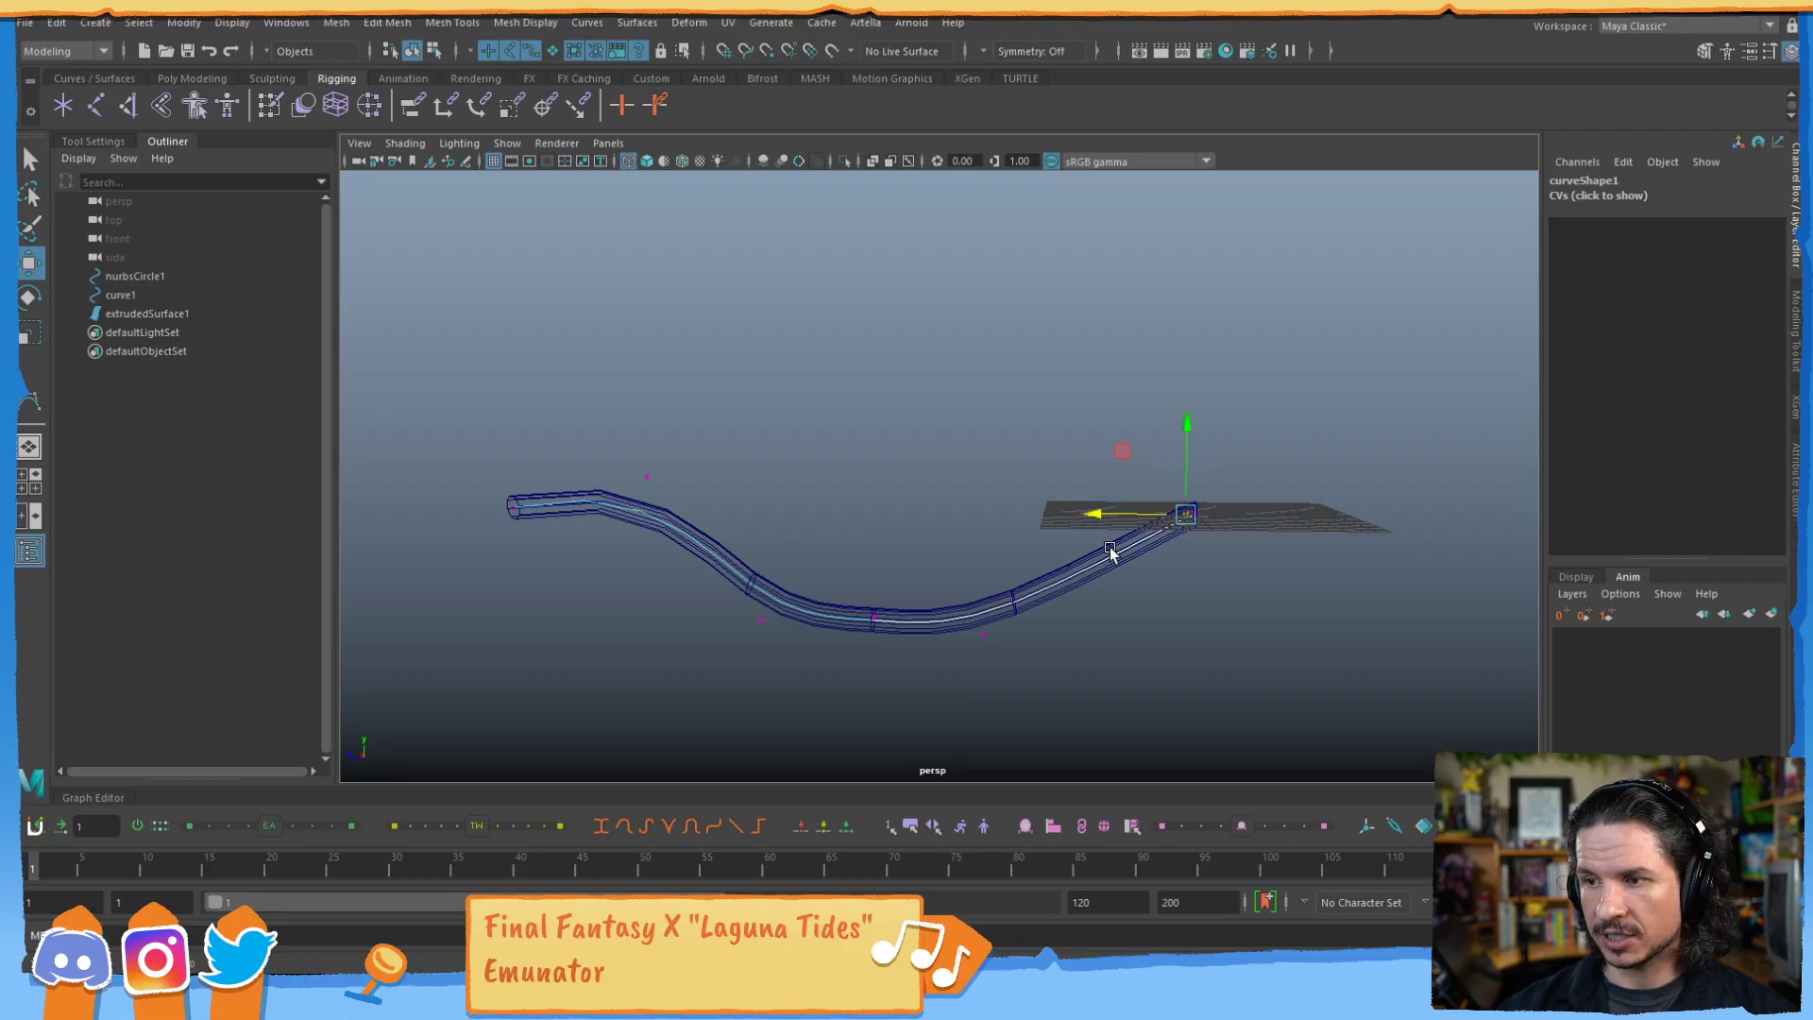
mouse_move(951, 586)
mouse_down()
mouse_move(1014, 668)
mouse_move(964, 580)
mouse_move(1054, 552)
mouse_up()
drag(925, 561, 818, 662)
drag(809, 547, 670, 623)
drag(667, 468, 591, 494)
drag(586, 415, 523, 530)
Reposition the remaining interior vertices to shape the path curve into a smooth, even sag.
mouse_move(953, 548)
alt+mouse_down()
mouse_move(975, 497)
mouse_move(984, 549)
alt+mouse_up()
drag(623, 439, 632, 413)
drag(954, 504, 798, 604)
drag(763, 508, 770, 482)
drag(980, 541, 953, 505)
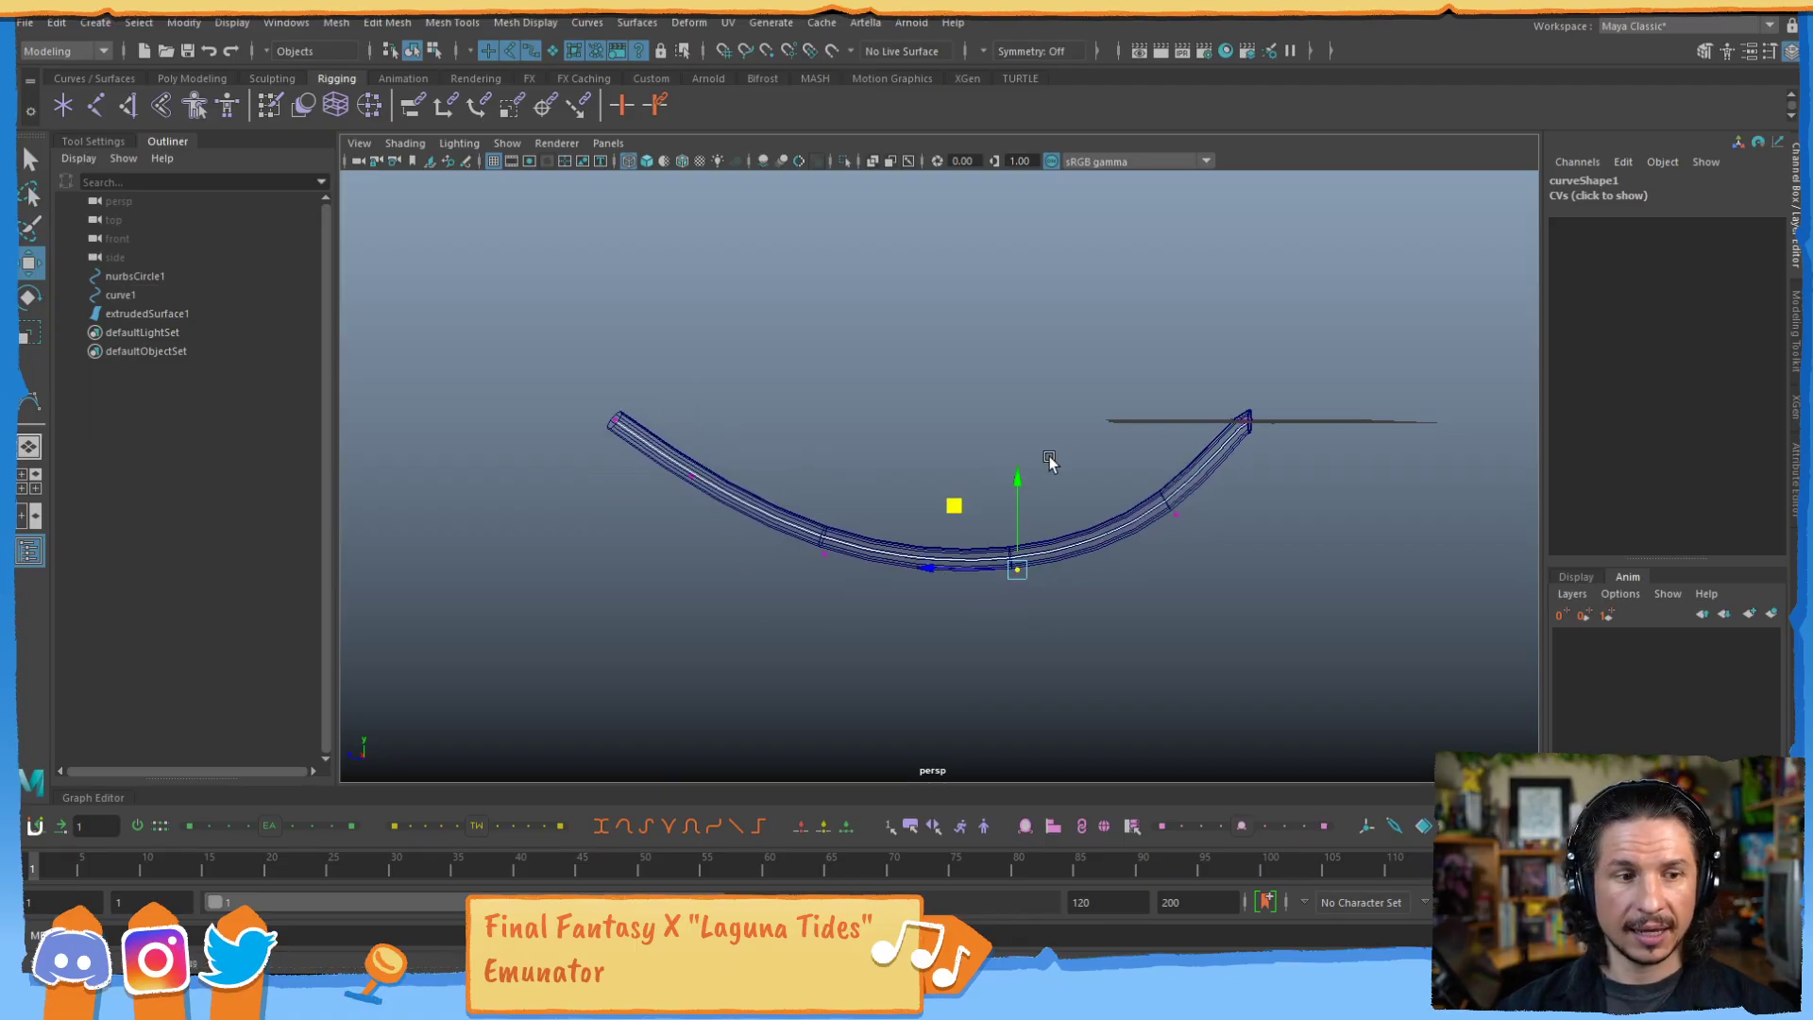
drag(1215, 497, 1114, 534)
drag(1110, 452, 1111, 442)
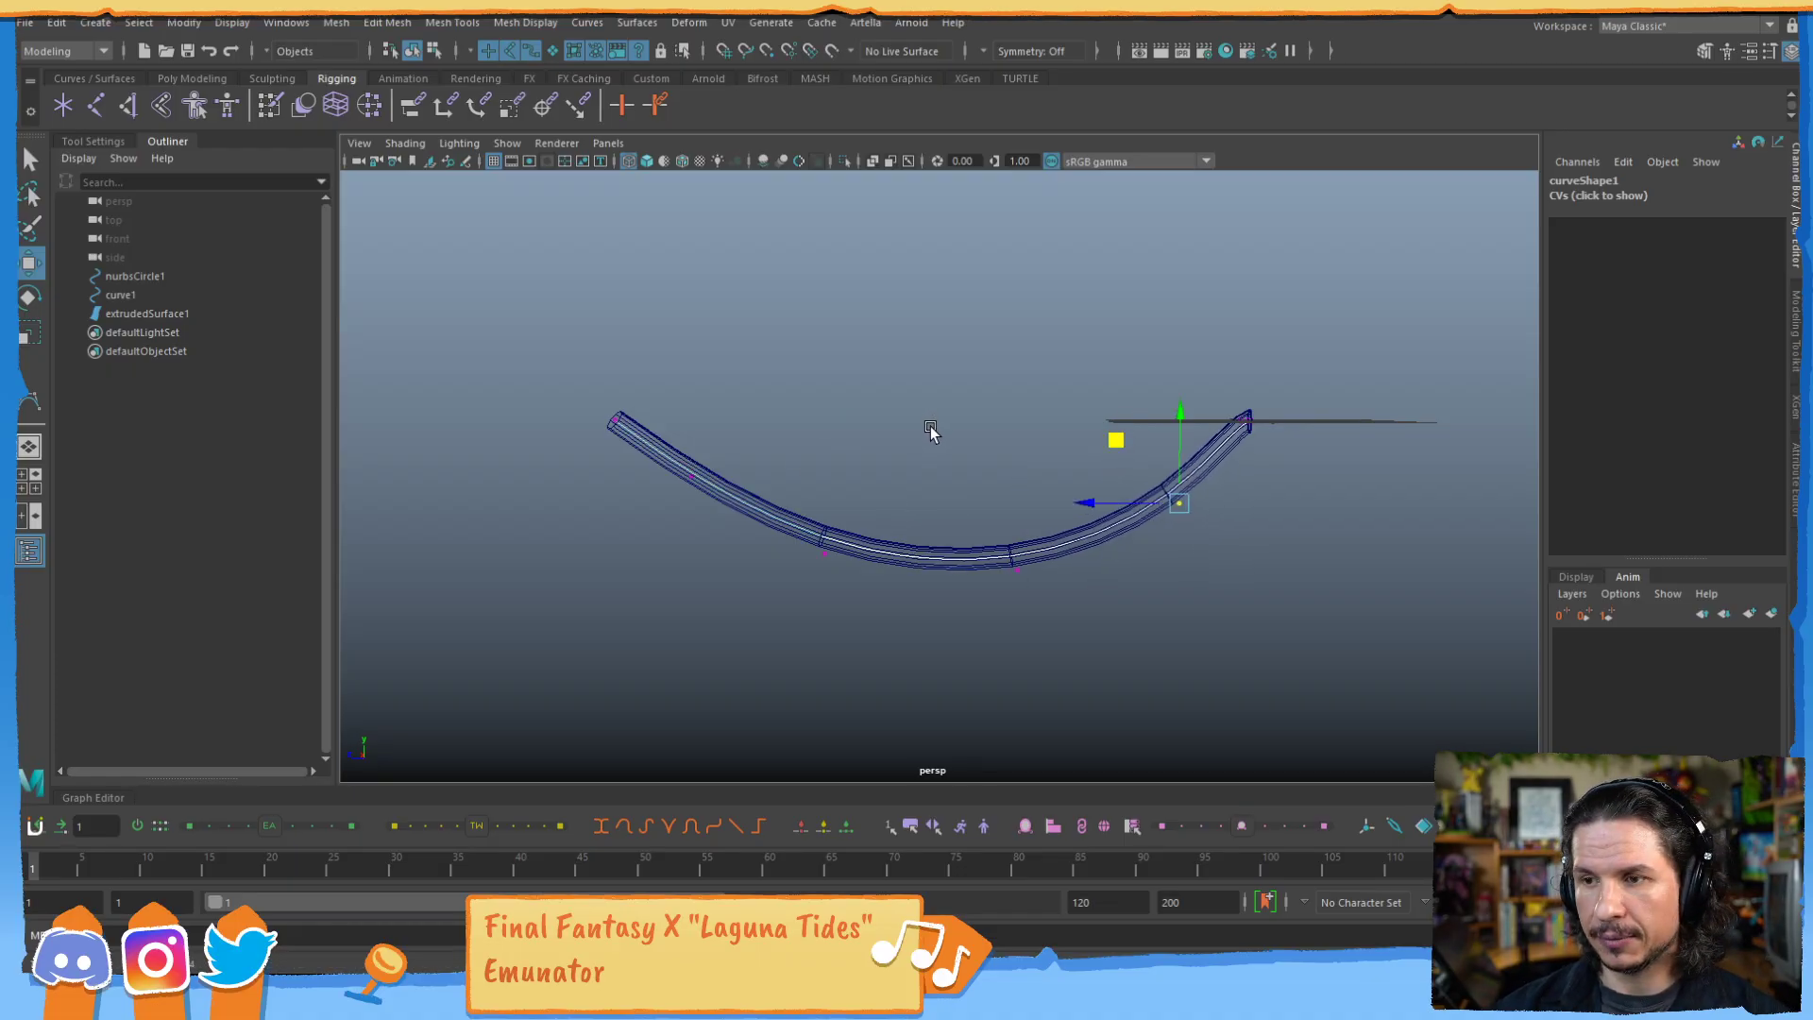
Display the sagging tube shaded, shift its lower vertex toward the far end, and clear the selection.
key(5)
alt+middle_drag(937, 488, 959, 500)
drag(945, 471, 831, 571)
drag(781, 502, 743, 505)
click(995, 495)
alt+right_drag(1097, 477, 940, 510)
key(F8)
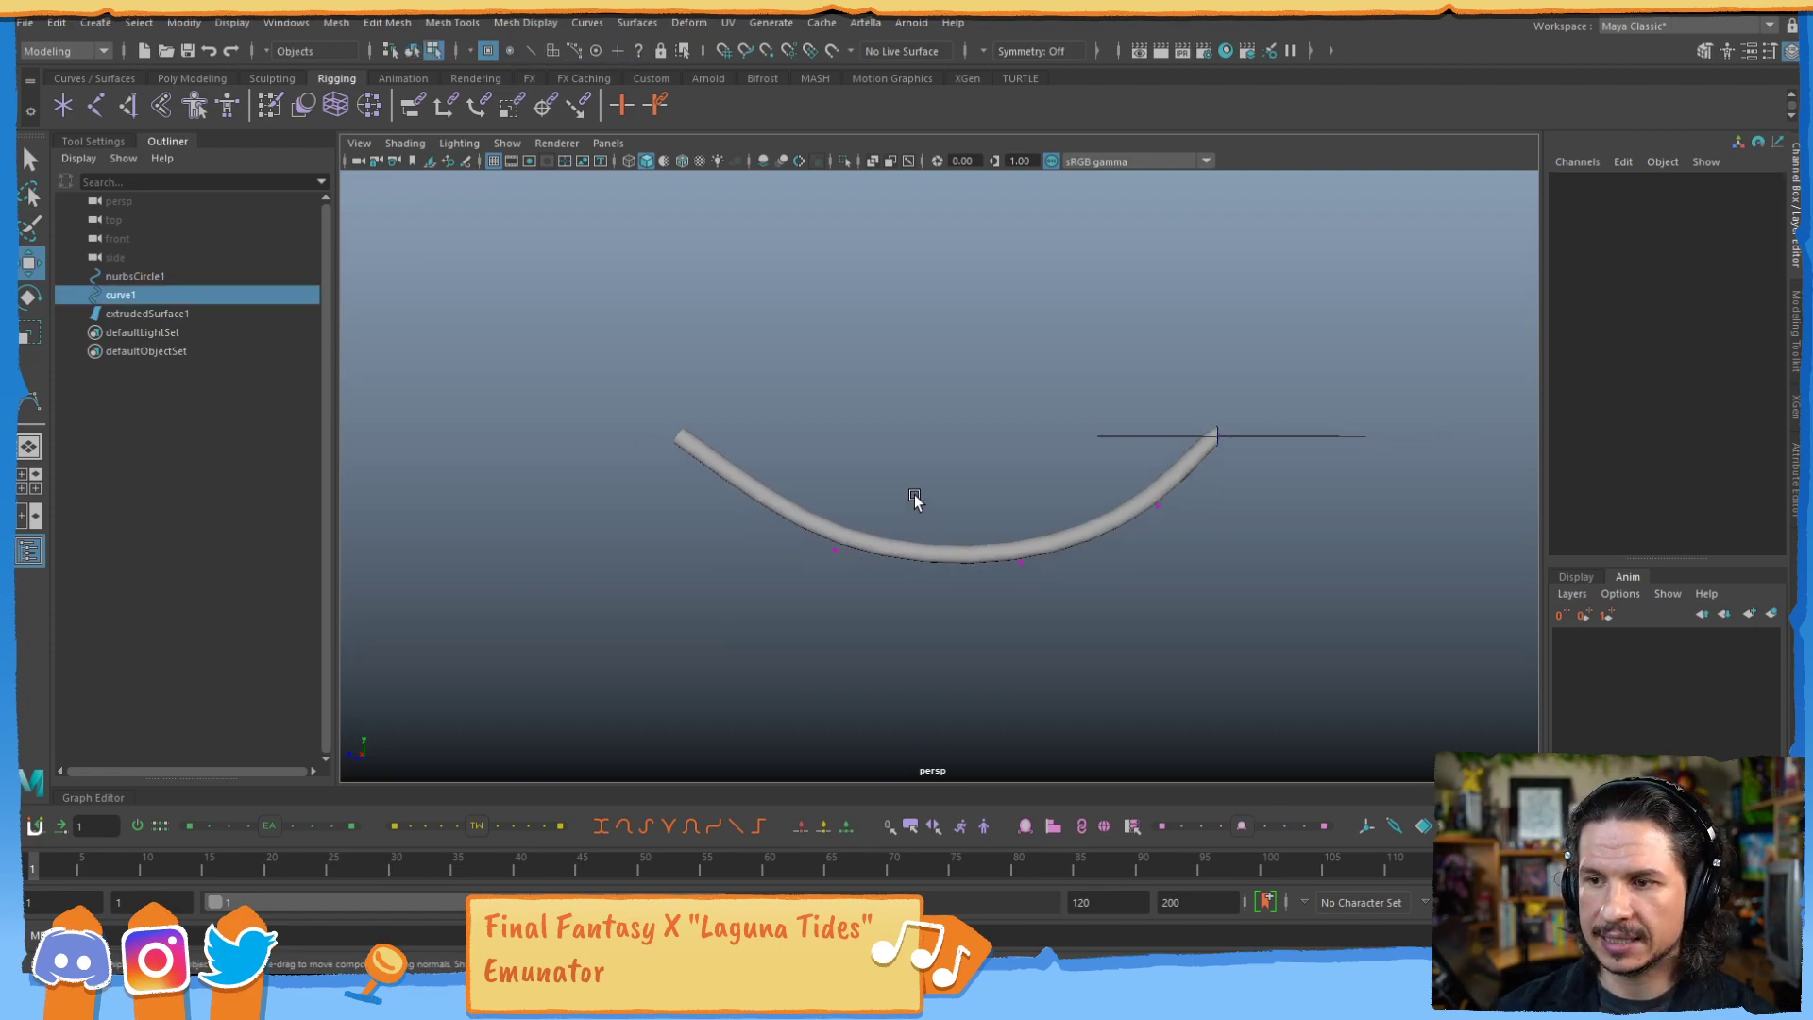
key(F8)
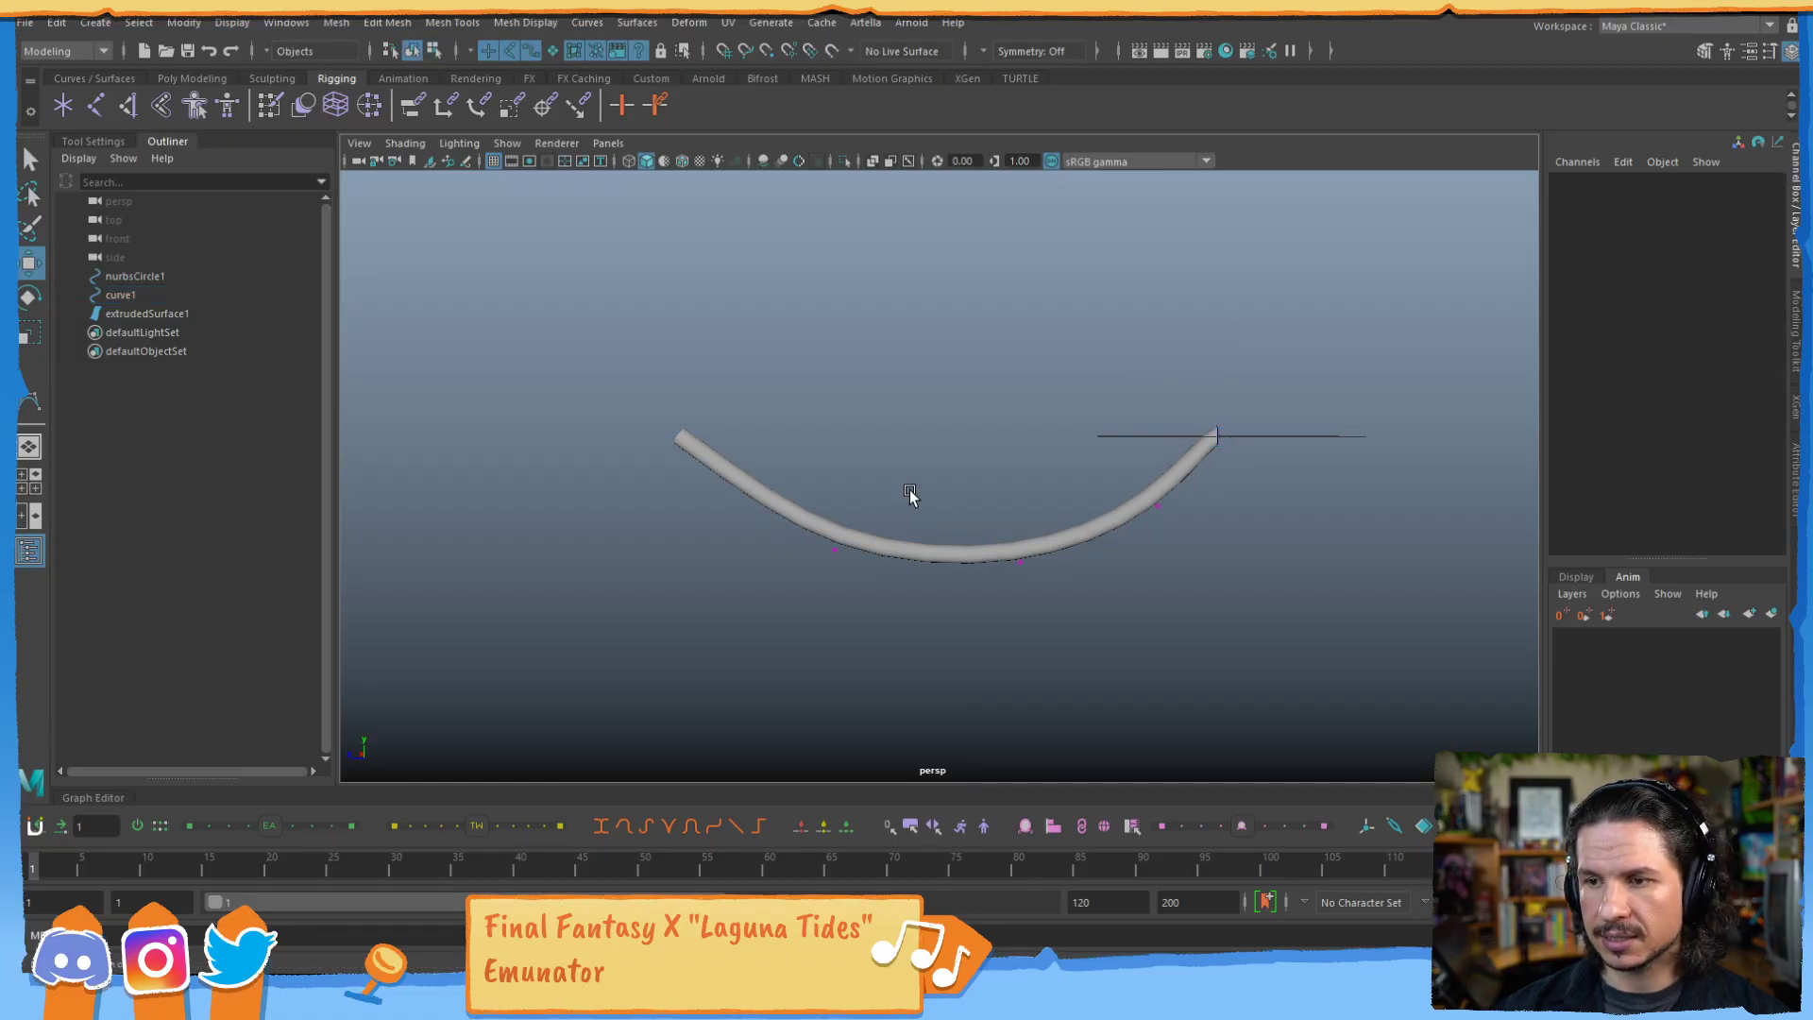
In the wireframe side view, grid-snap the interior vertex nearest the far end vertically onto the horizontal axis.
click(835, 545)
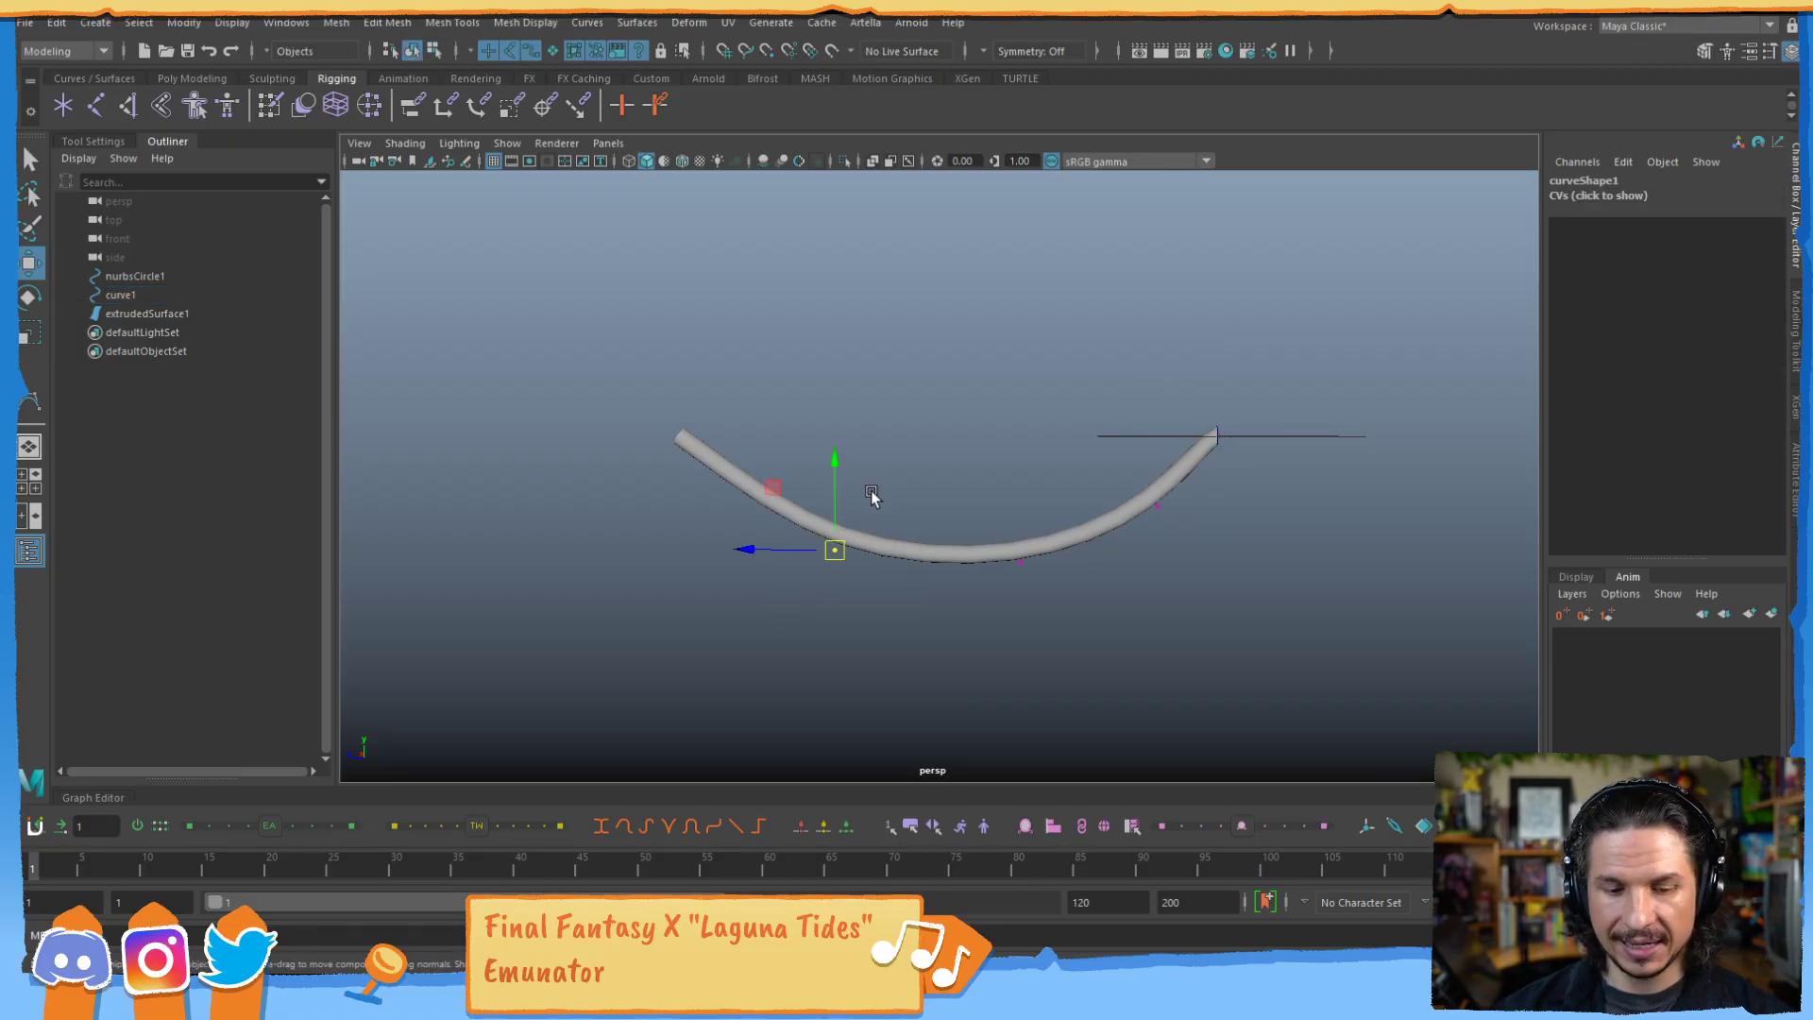
key(4)
key(space)
key(space)
alt+middle_drag(992, 648, 1232, 555)
alt+right_drag(1231, 555, 1284, 525)
alt+middle_drag(780, 538, 712, 555)
alt+right_drag(712, 554, 740, 526)
drag(746, 447, 612, 527)
click(651, 408)
key(x)
middle_drag(697, 444, 706, 438)
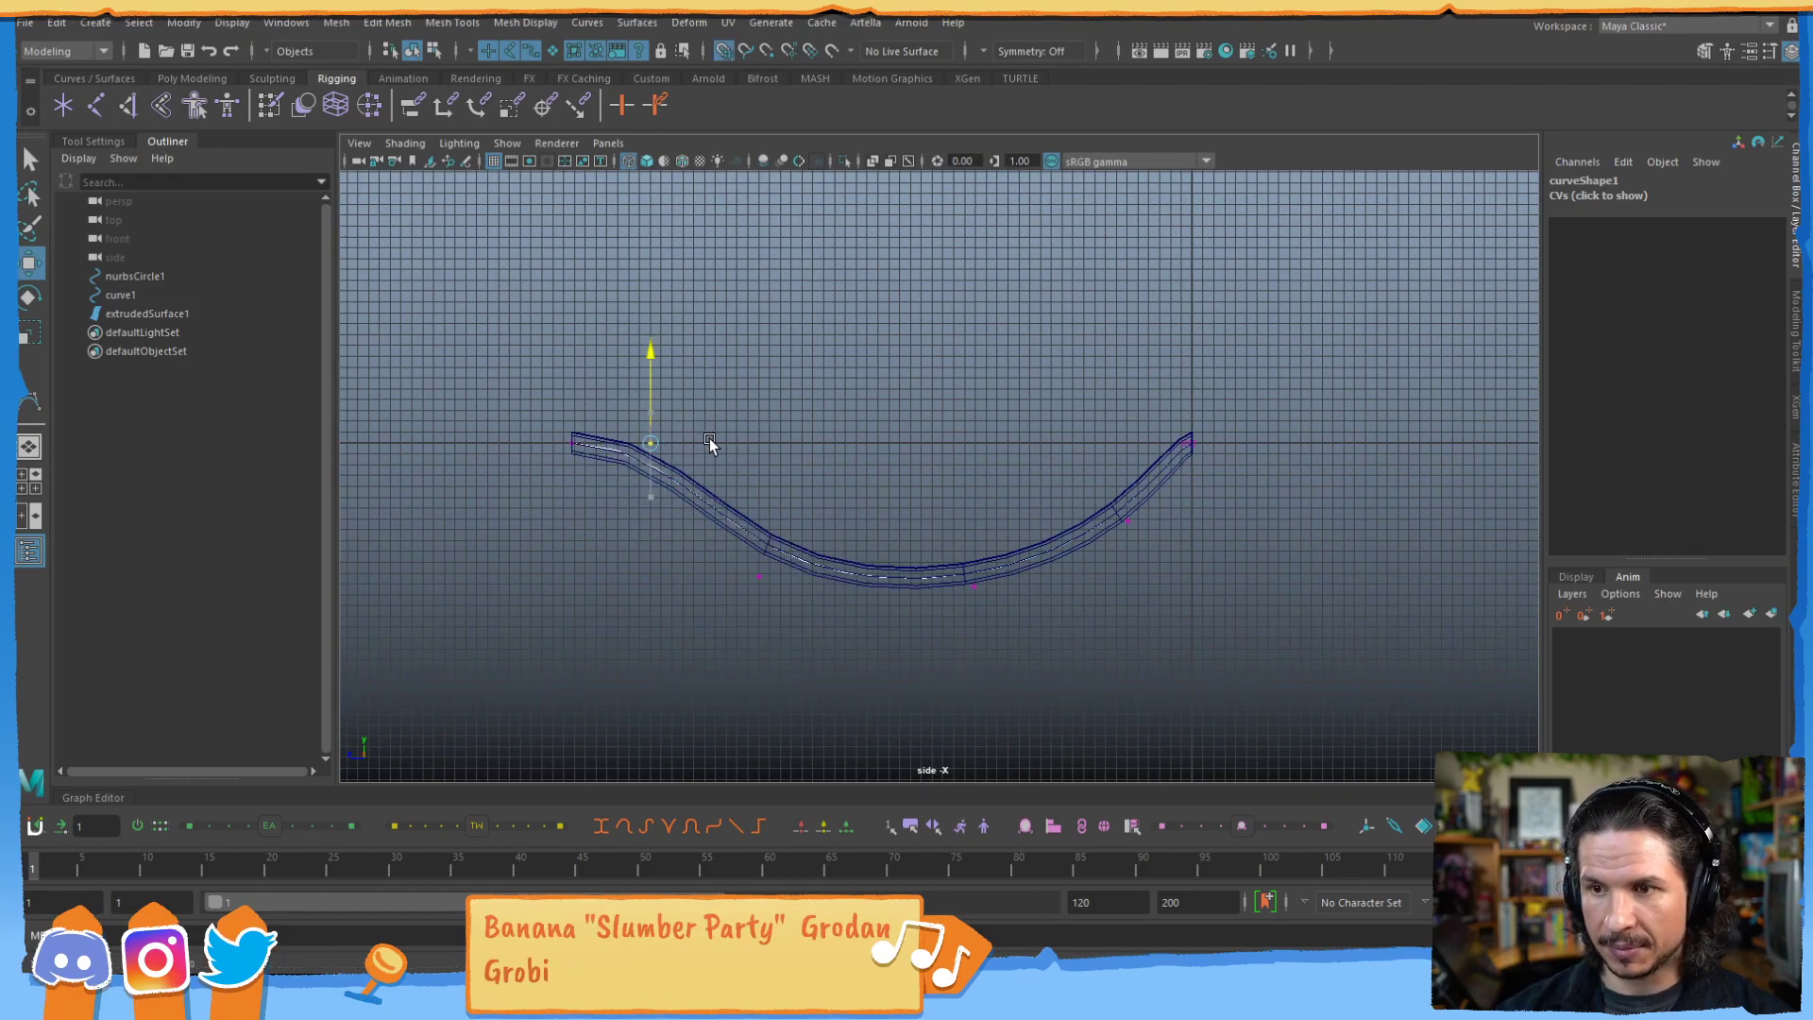
Grid-snap the other three interior vertices vertically onto the horizontal axis to straighten the path curve.
drag(705, 598, 790, 472)
middle_drag(790, 472, 812, 440)
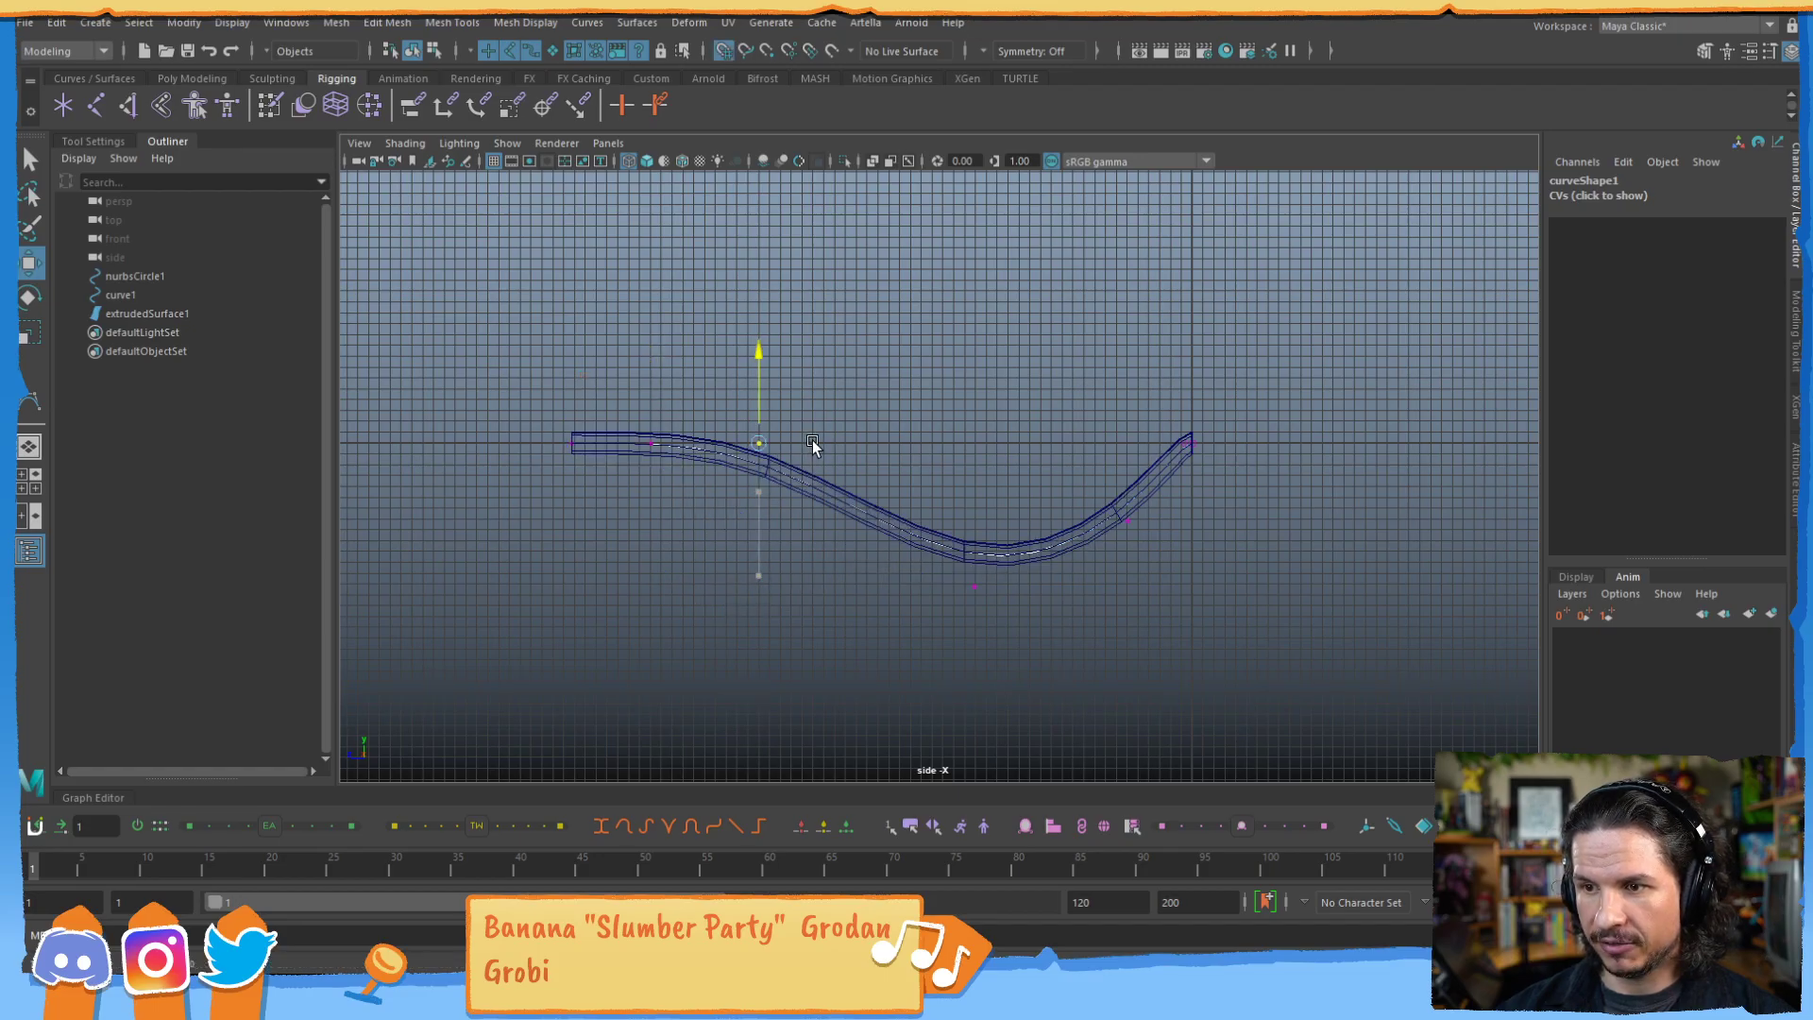
drag(916, 590, 908, 612)
key(x)
middle_drag(960, 445, 968, 440)
drag(1154, 489, 1095, 554)
key(x)
middle_drag(1095, 448, 1098, 442)
Slide the interior vertices along the straight path curve to space them more evenly between the ends.
drag(959, 381, 990, 467)
drag(784, 391, 741, 444)
drag(963, 383, 1018, 457)
drag(867, 444, 856, 448)
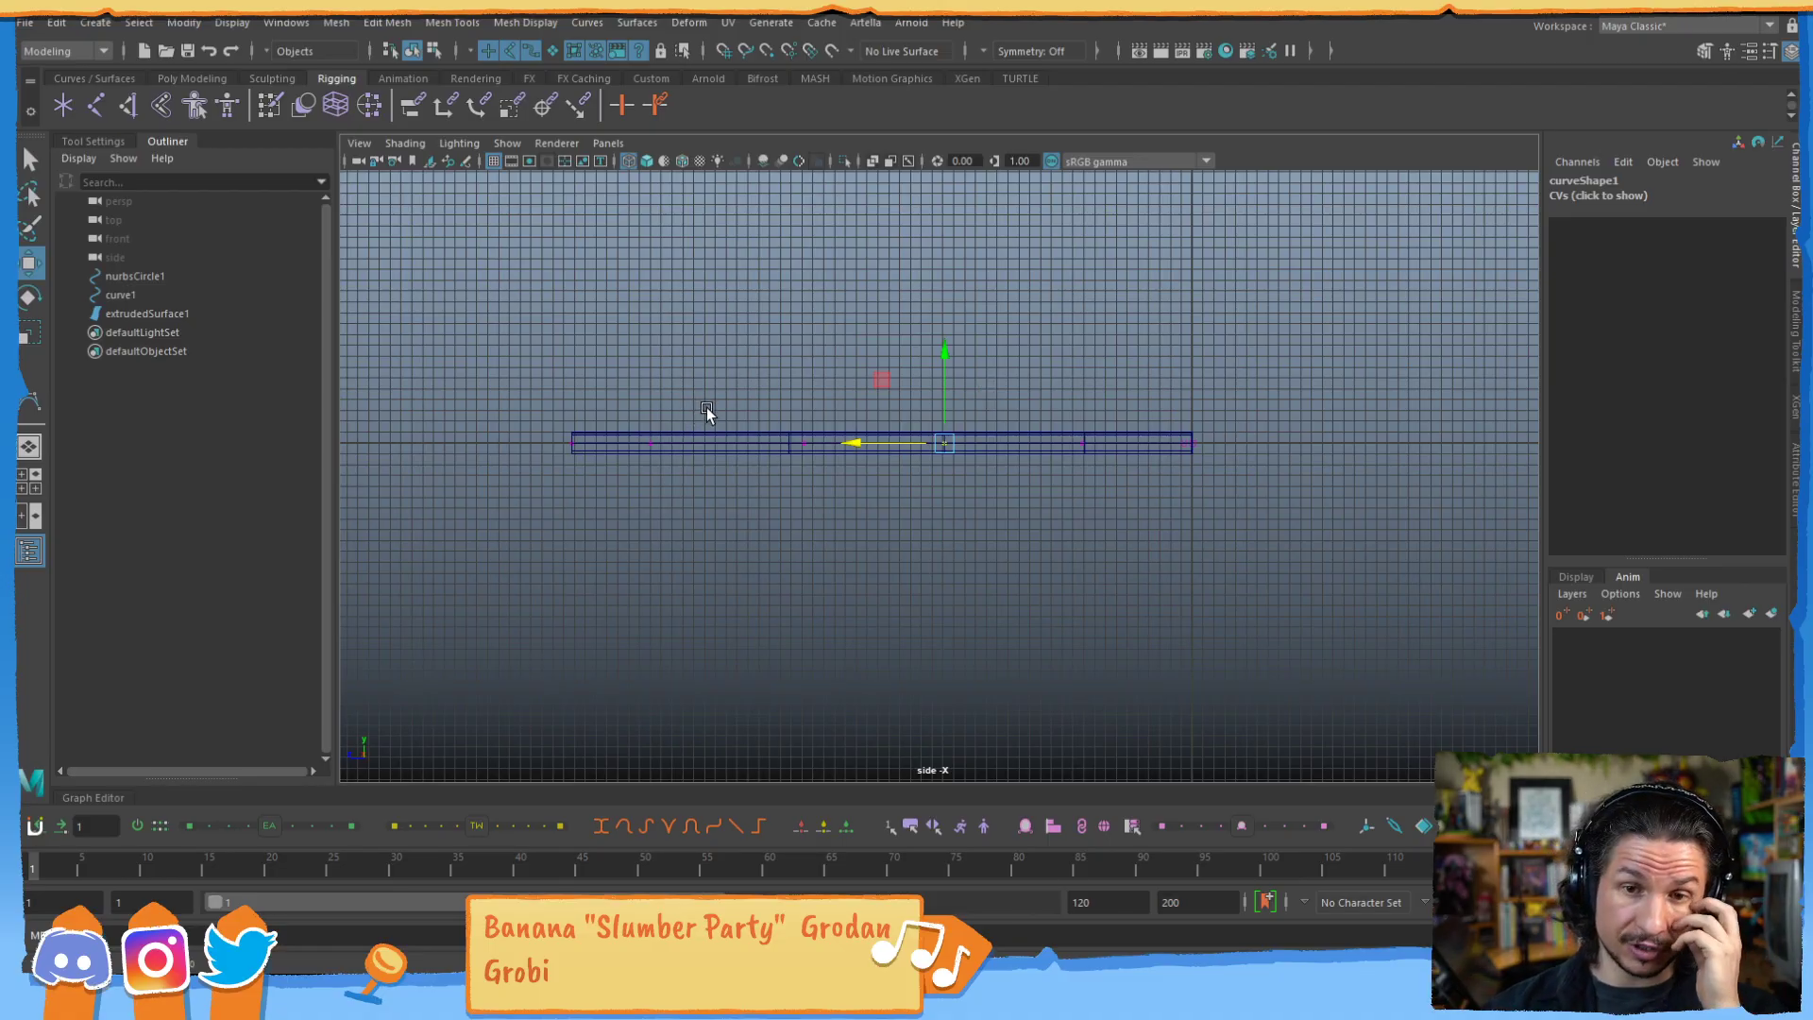
drag(717, 376, 609, 465)
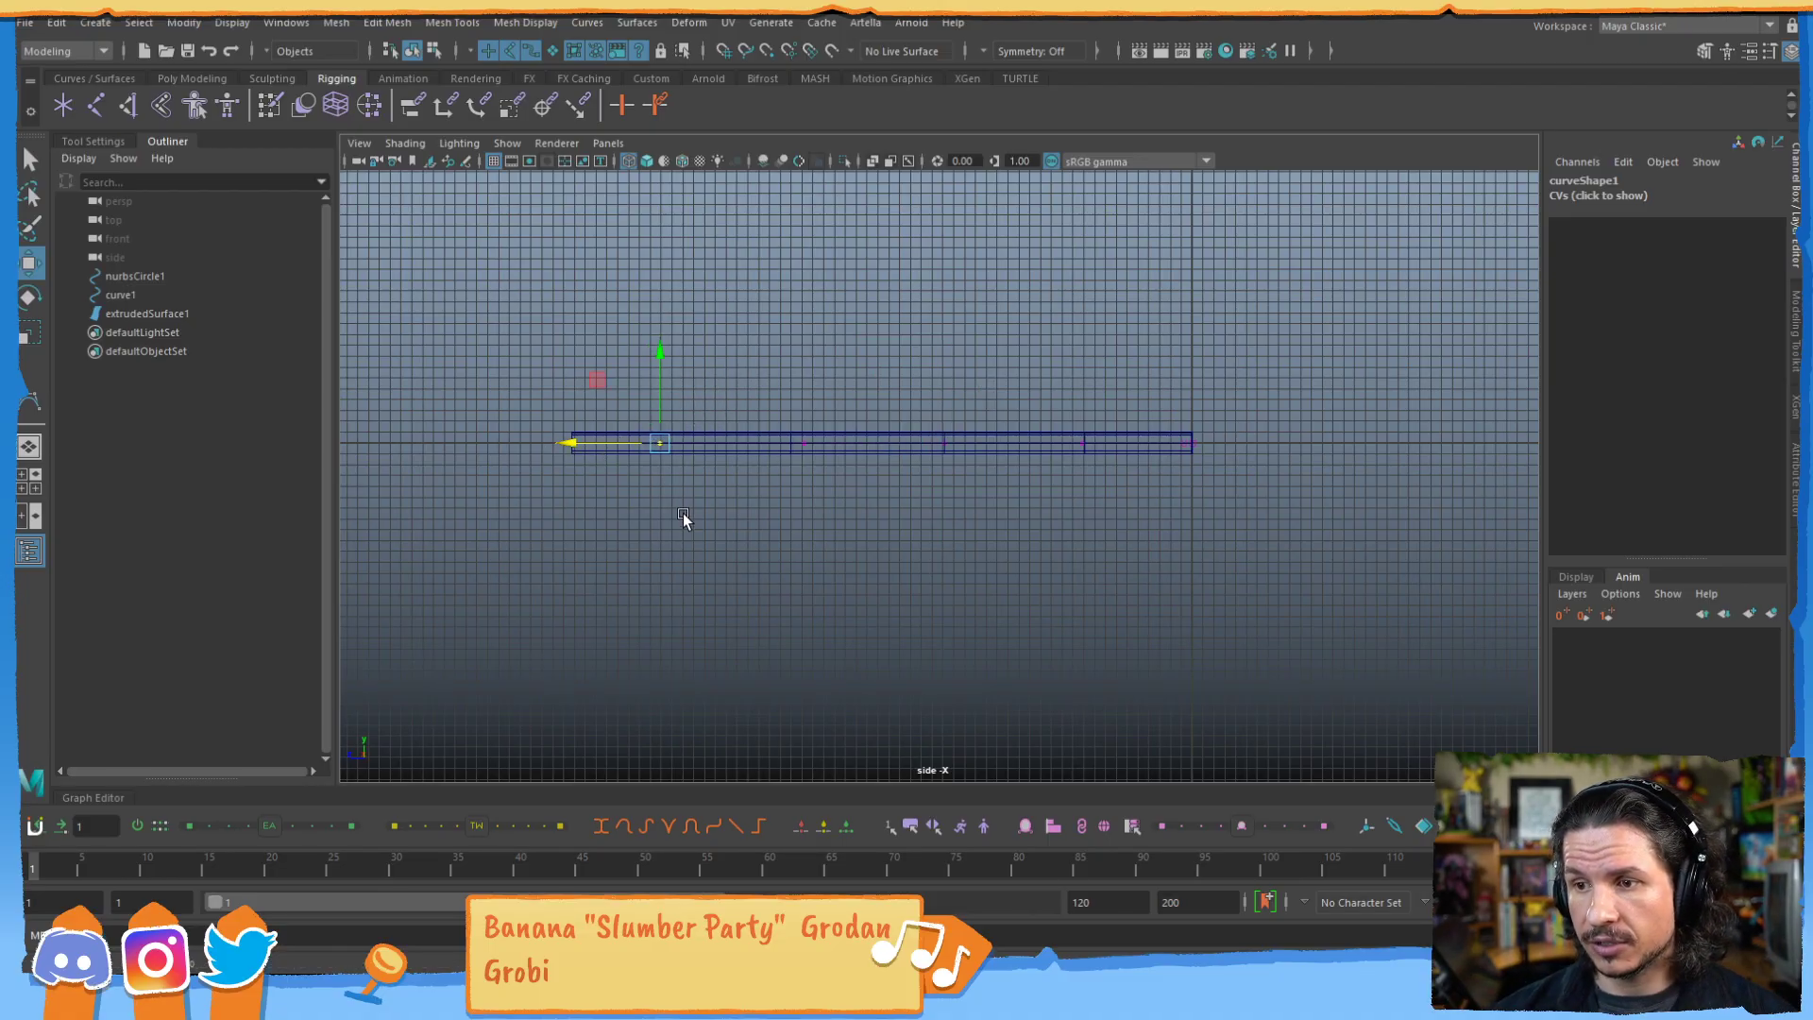
click(709, 479)
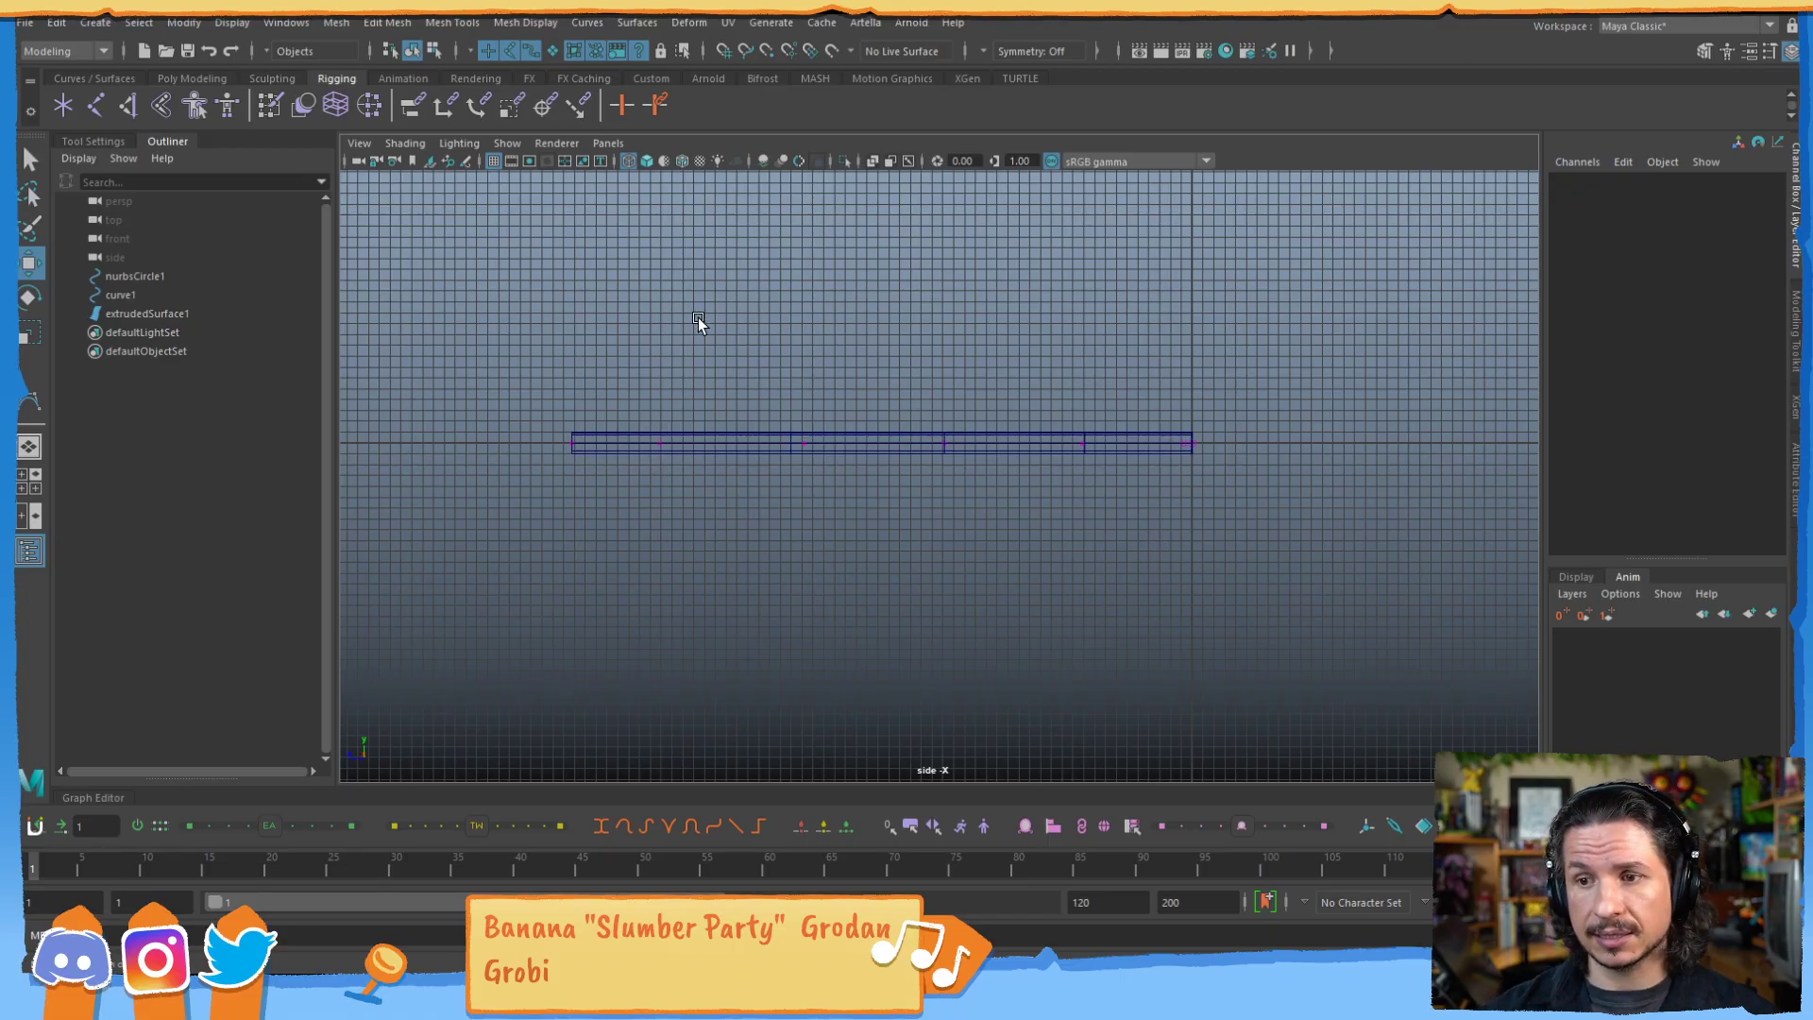
drag(689, 393, 613, 444)
drag(843, 420, 757, 518)
drag(728, 444, 653, 477)
click(706, 490)
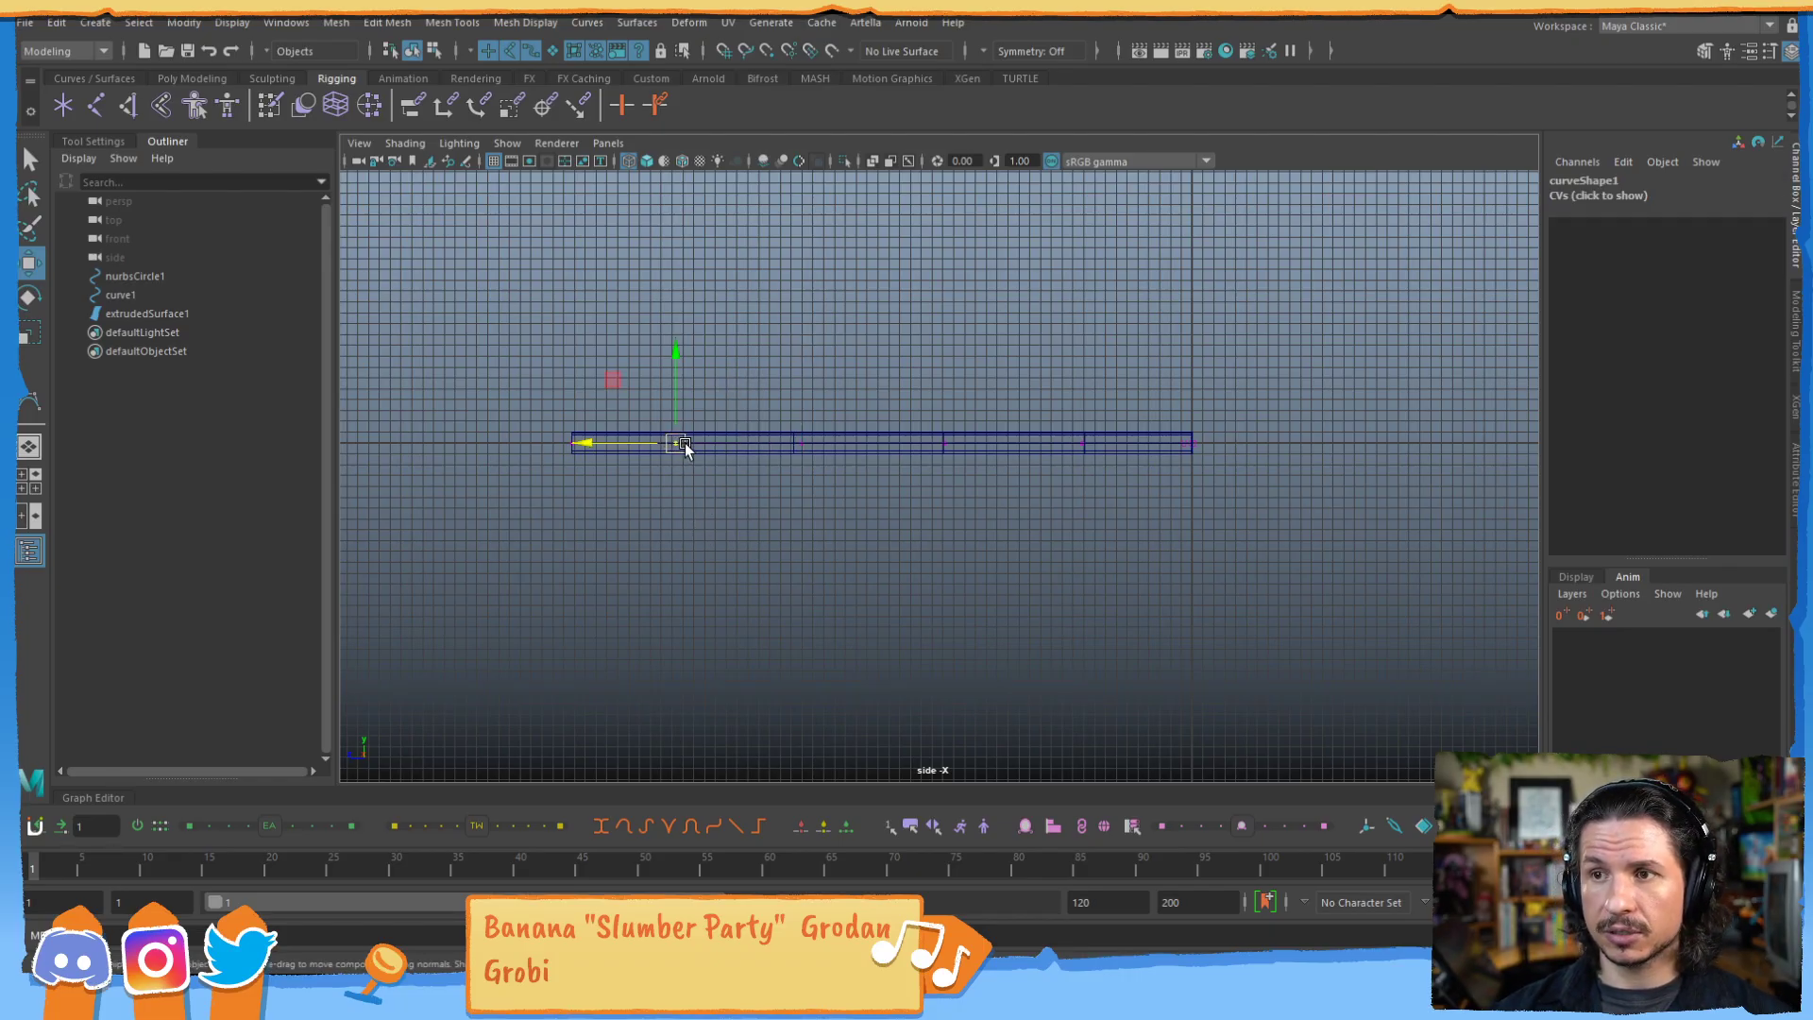
Create a cluster deformer on the interior vertex nearest the far end.
click(690, 23)
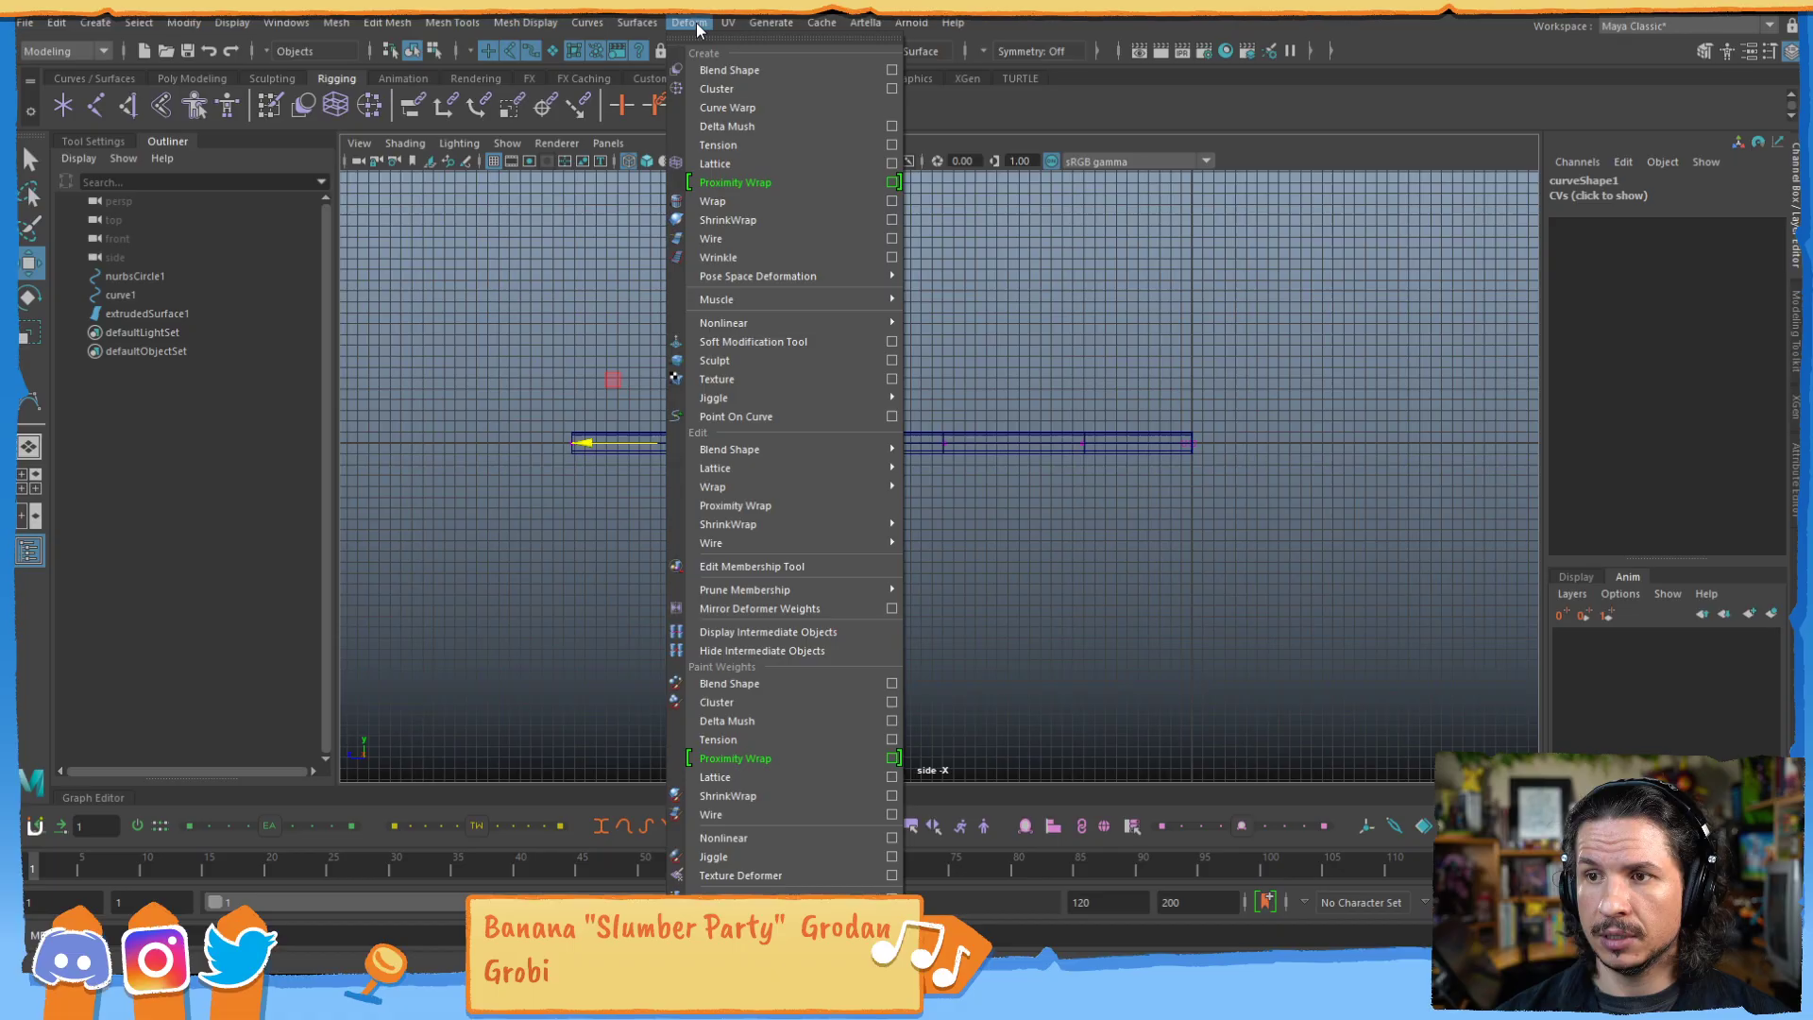
click(754, 89)
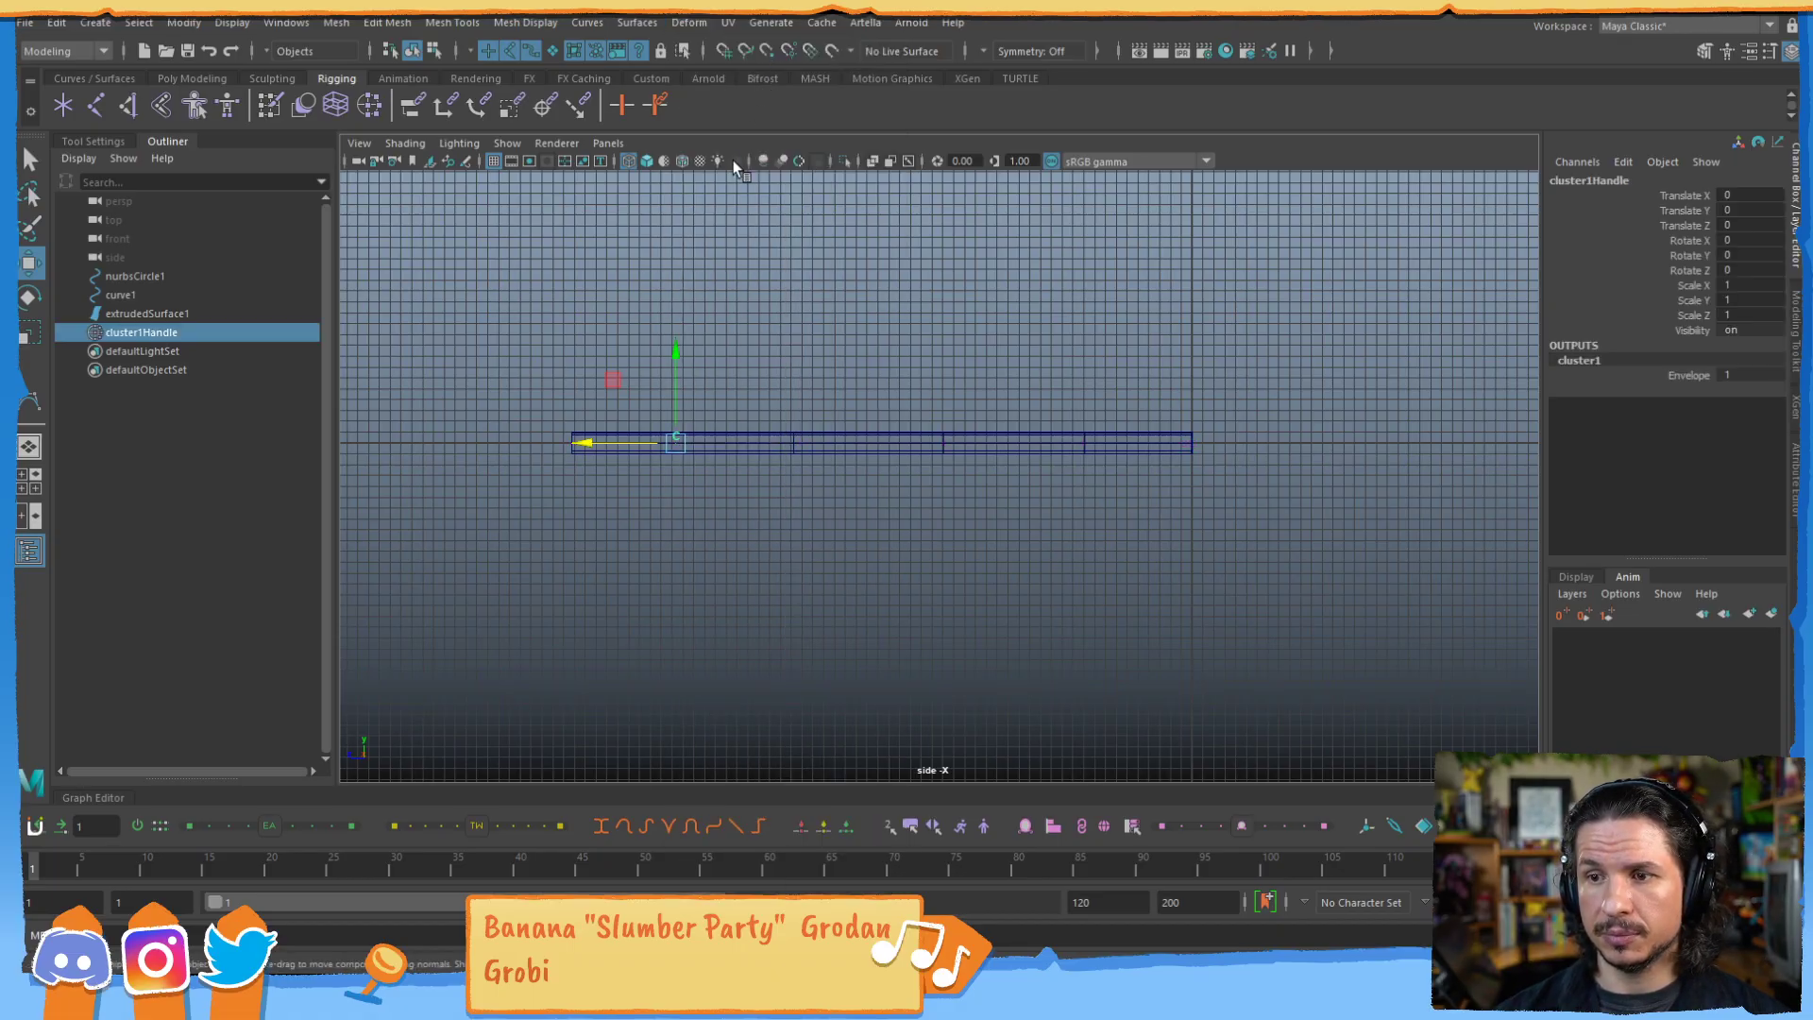
click(783, 410)
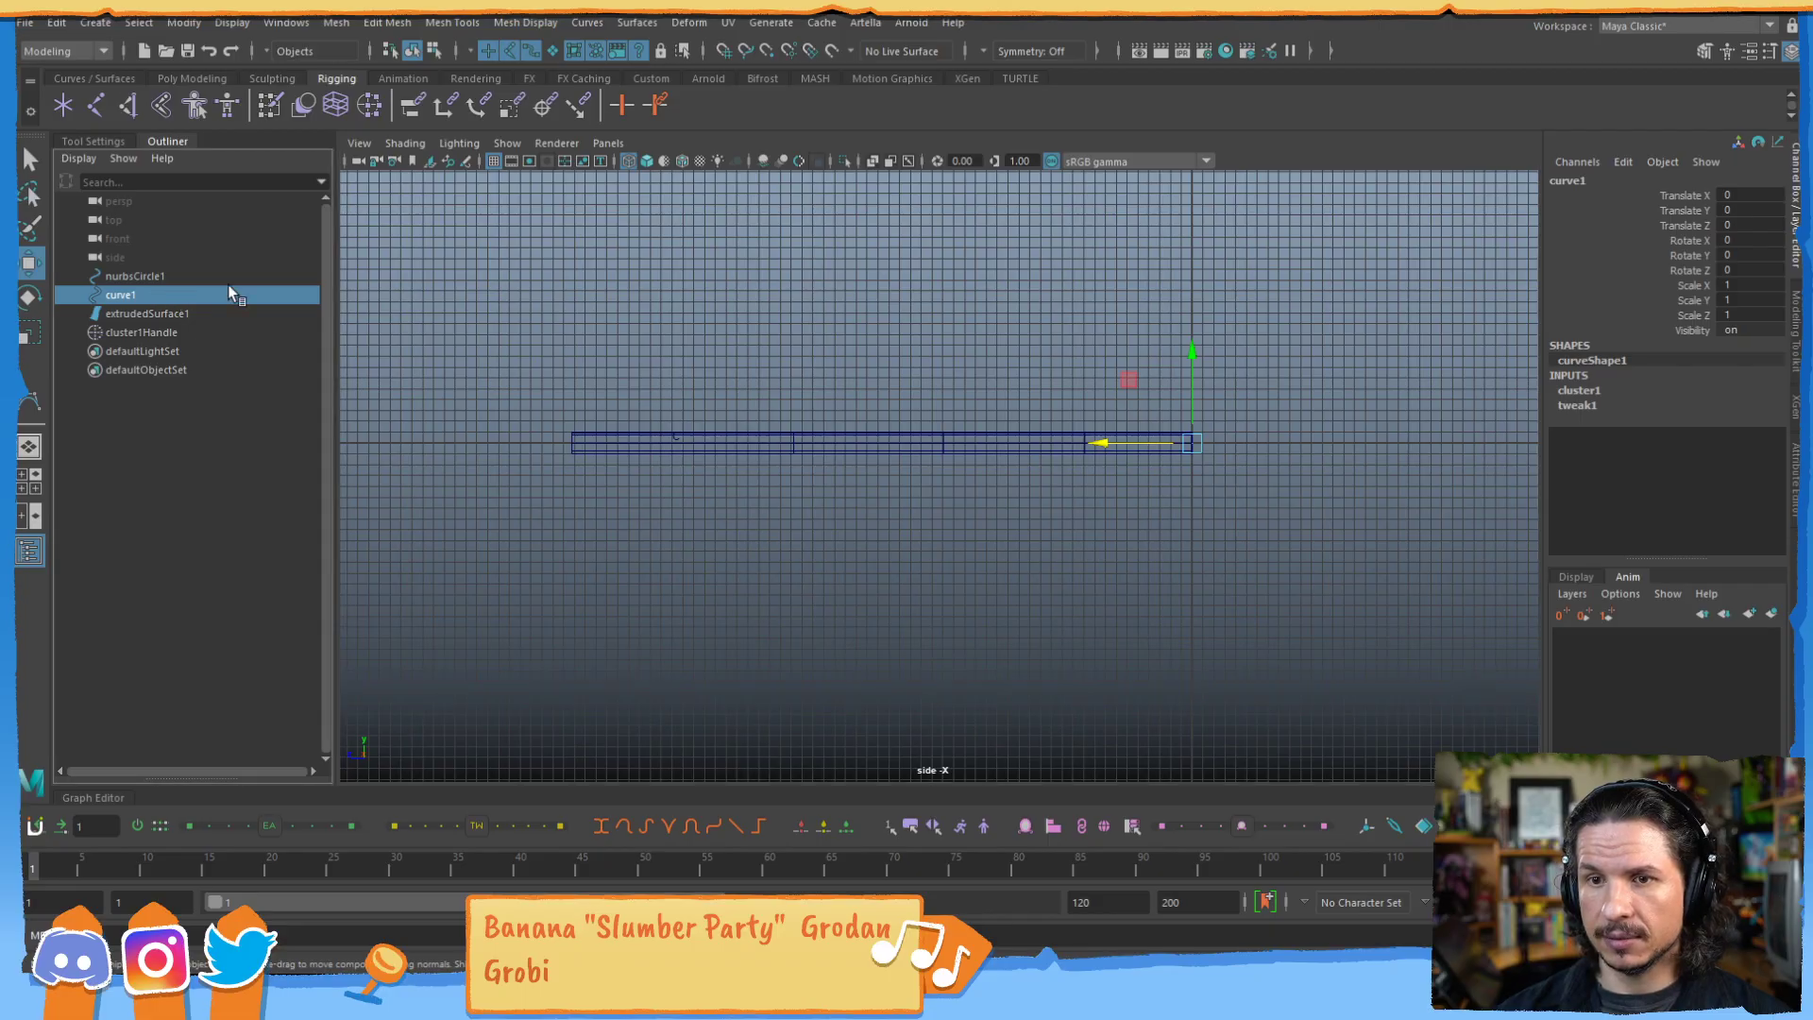
Hide the extruded tube surface by setting its Visibility to 0 to expose the path curve.
right_drag(830, 444, 746, 440)
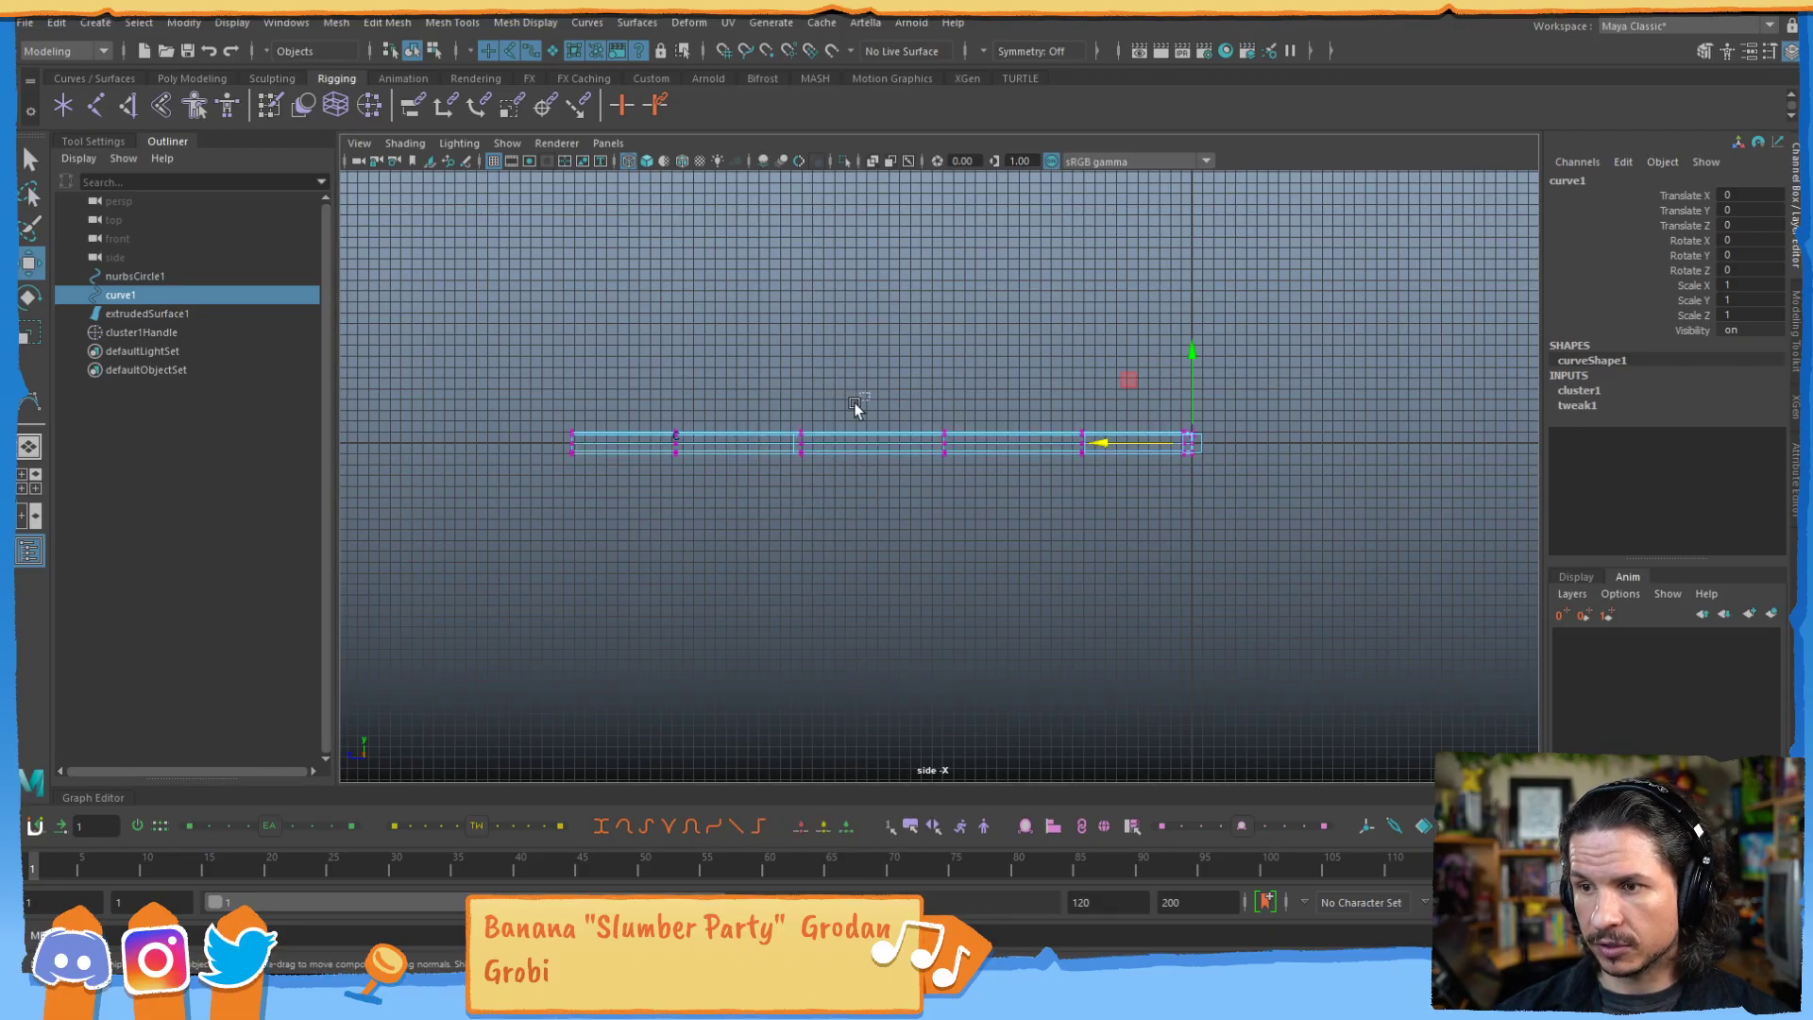
click(797, 447)
click(170, 276)
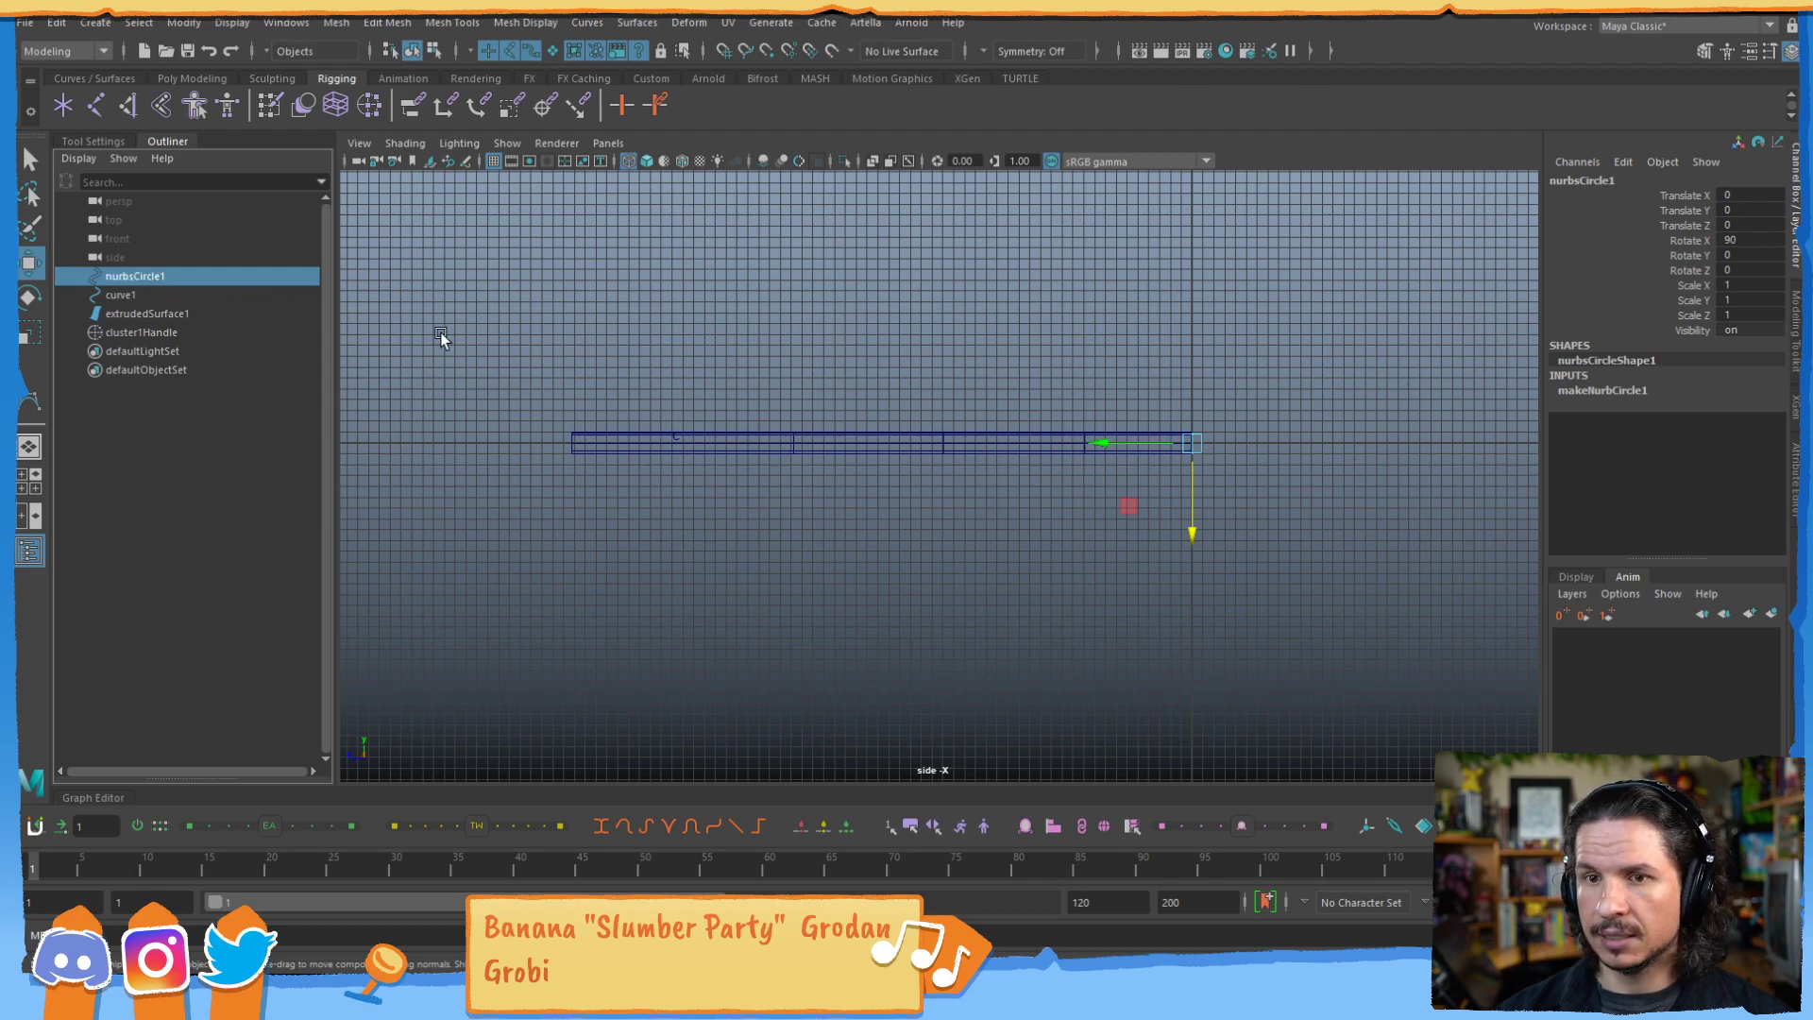
click(170, 313)
click(1738, 331)
text(0)
key(Return)
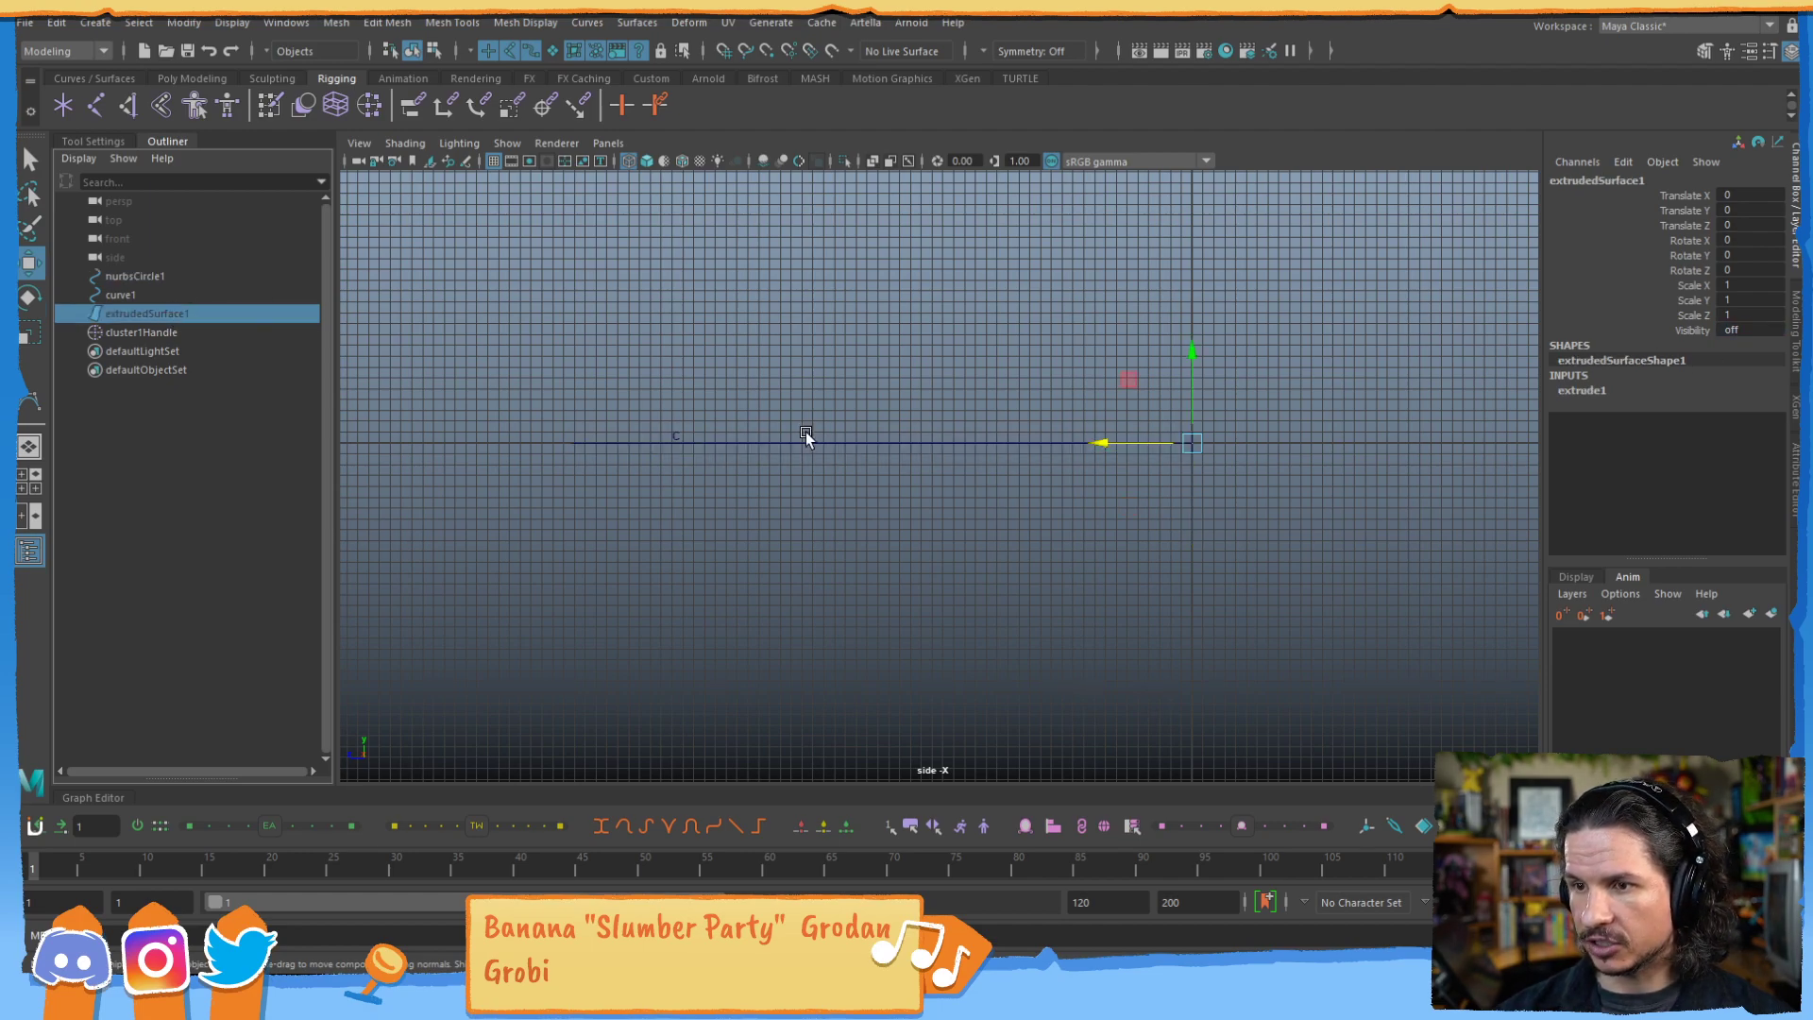
Create separate cluster deformers on the path curve's two middle interior vertices.
drag(850, 431, 797, 447)
right_drag(802, 443, 704, 440)
drag(838, 408, 763, 491)
key(g)
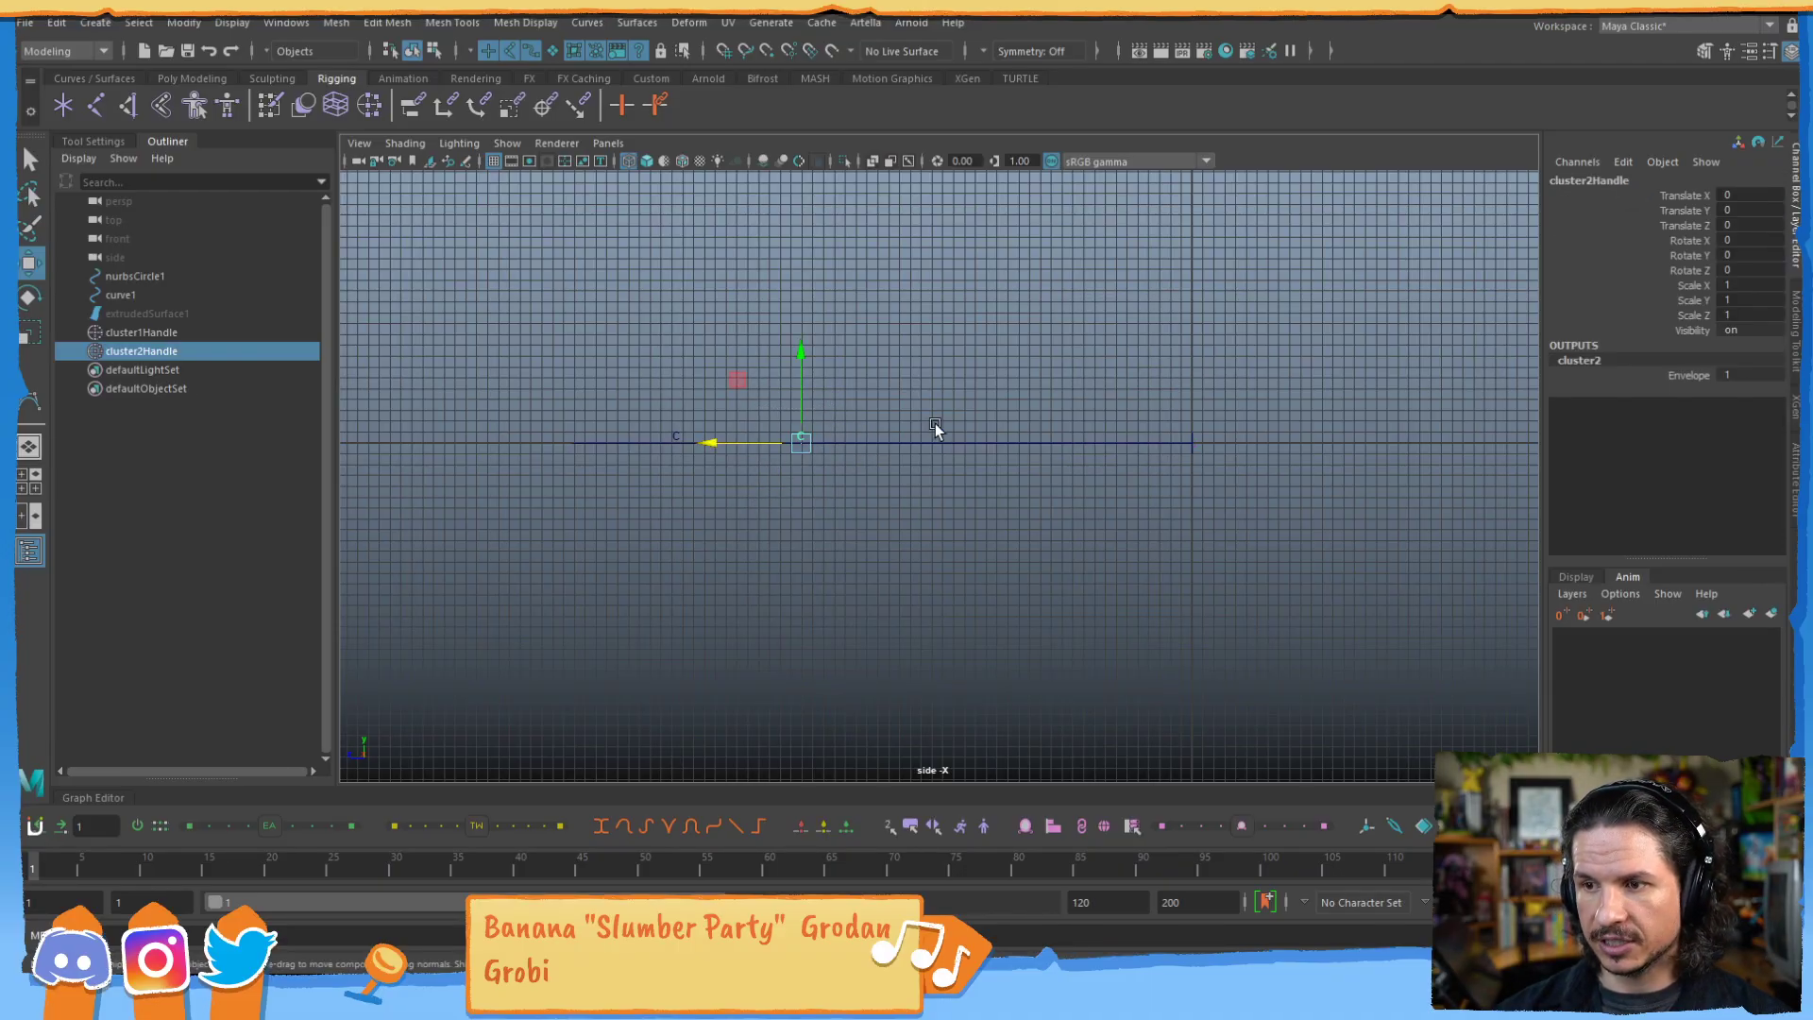
drag(933, 428, 914, 448)
right_drag(906, 443, 860, 443)
drag(960, 405, 922, 469)
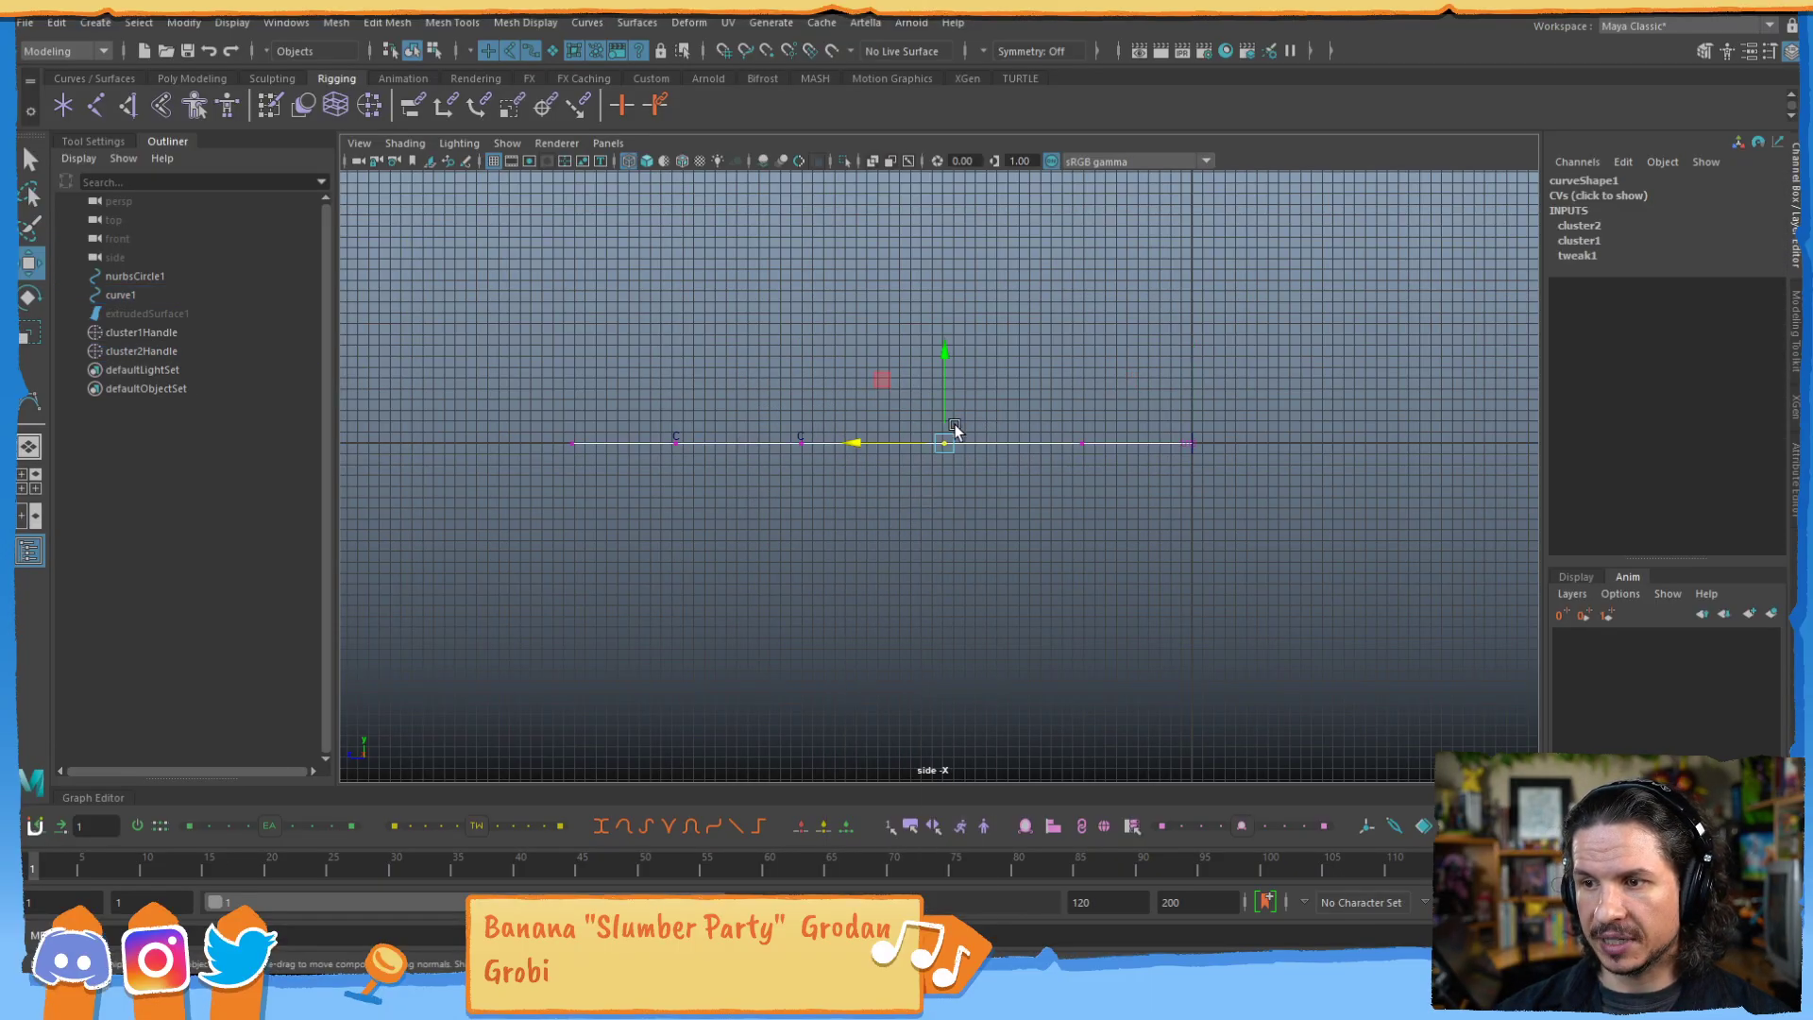
key(g)
Create a cluster deformer on the interior vertex nearest the tube's start and clear the selection.
click(1060, 445)
right_drag(979, 445, 973, 444)
drag(1101, 408, 1055, 491)
key(g)
click(899, 394)
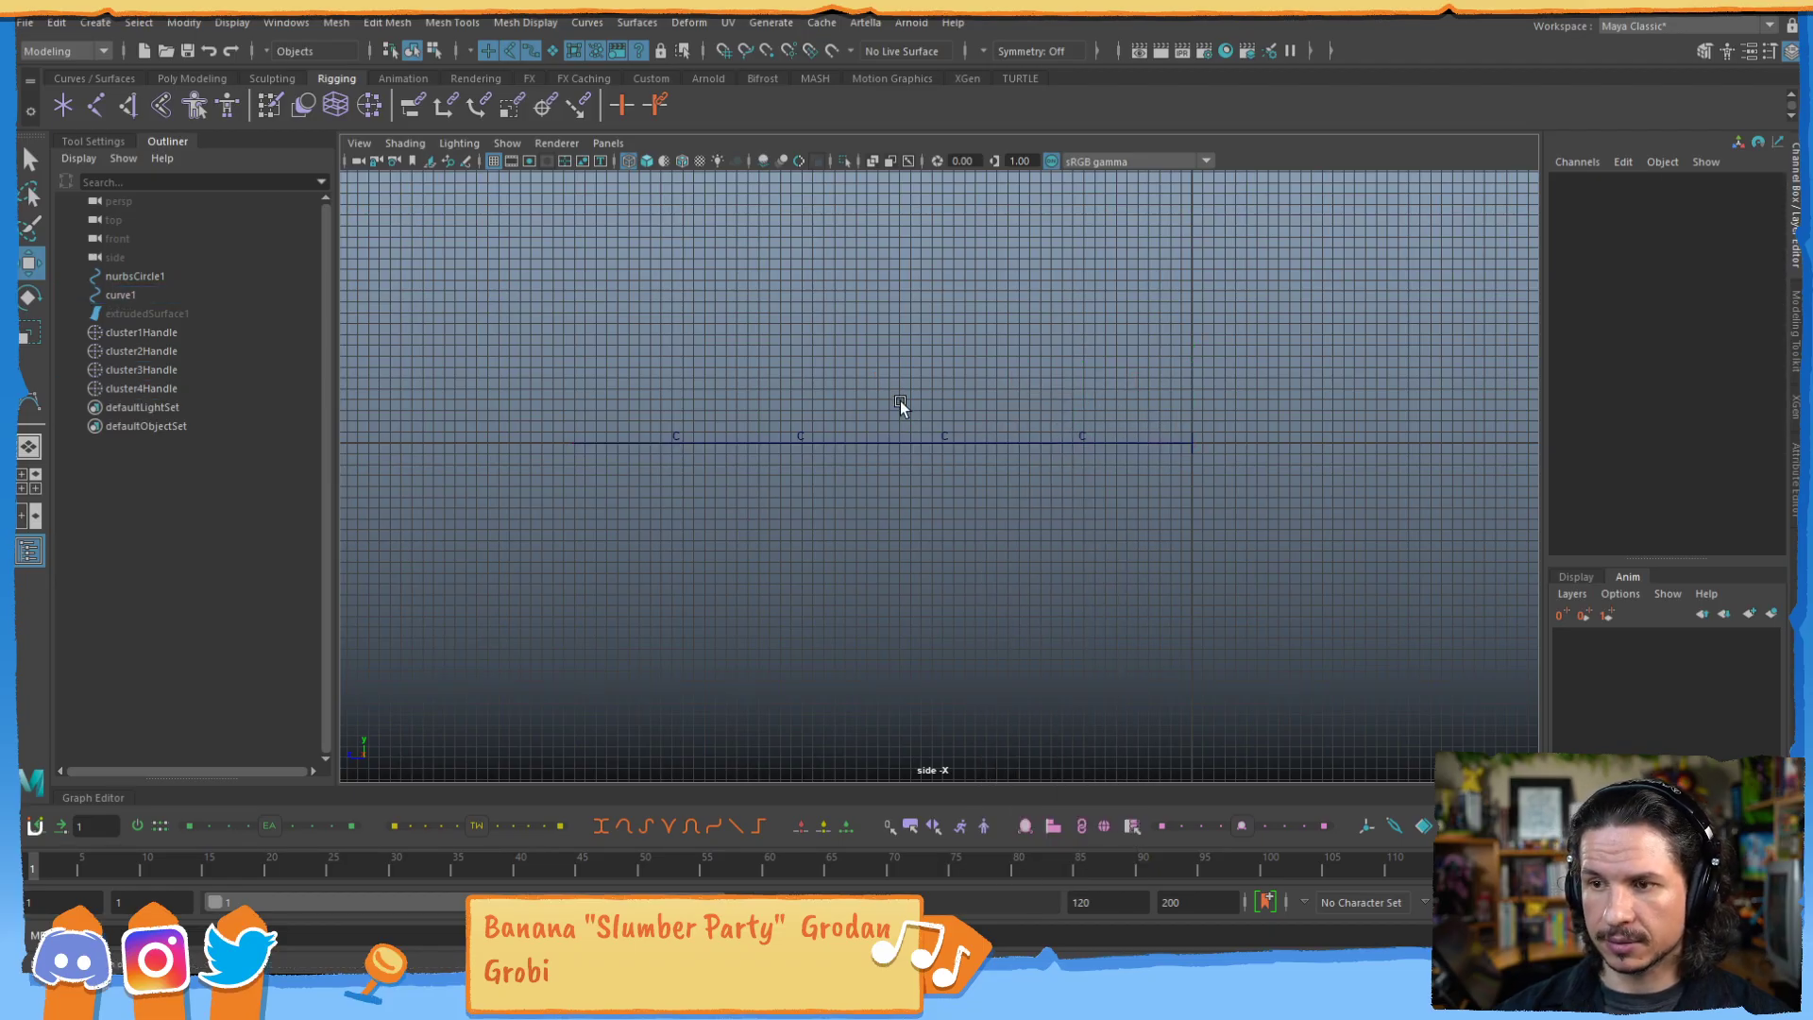
Show the extruded tube surface again and hide the path curve by setting its Visibility to 0.
click(180, 306)
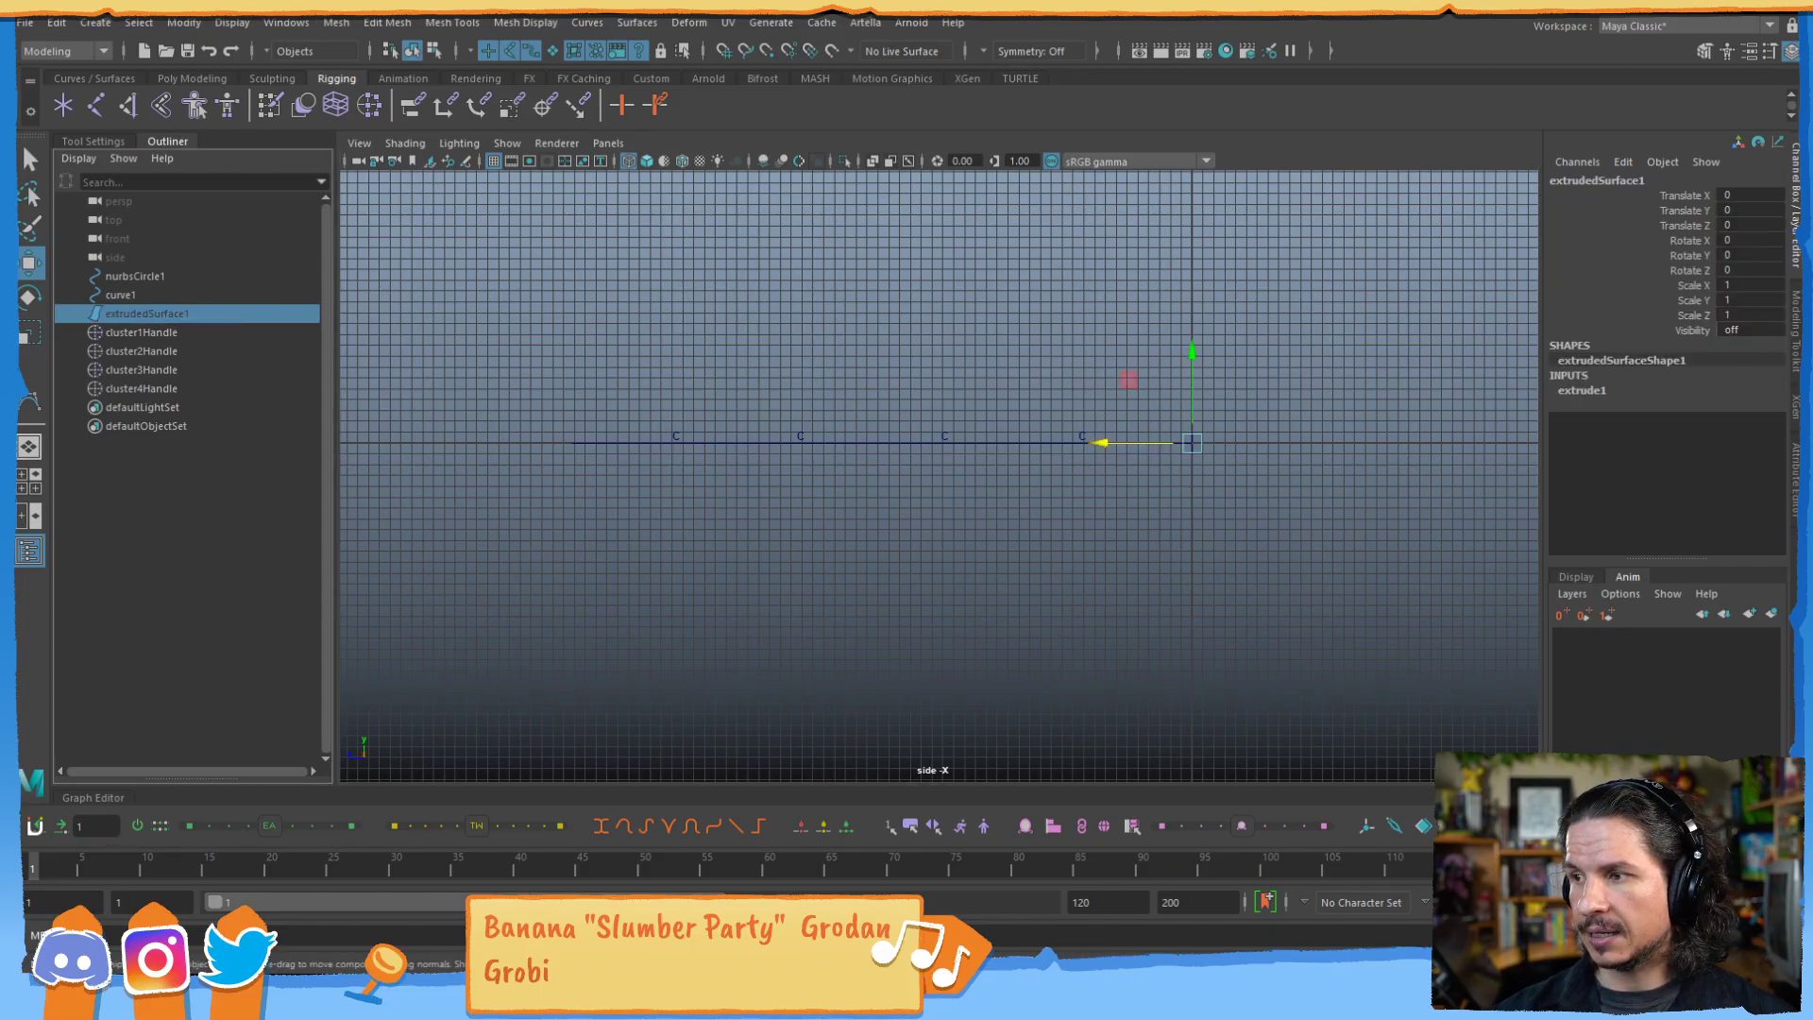
key(shift+h)
click(166, 295)
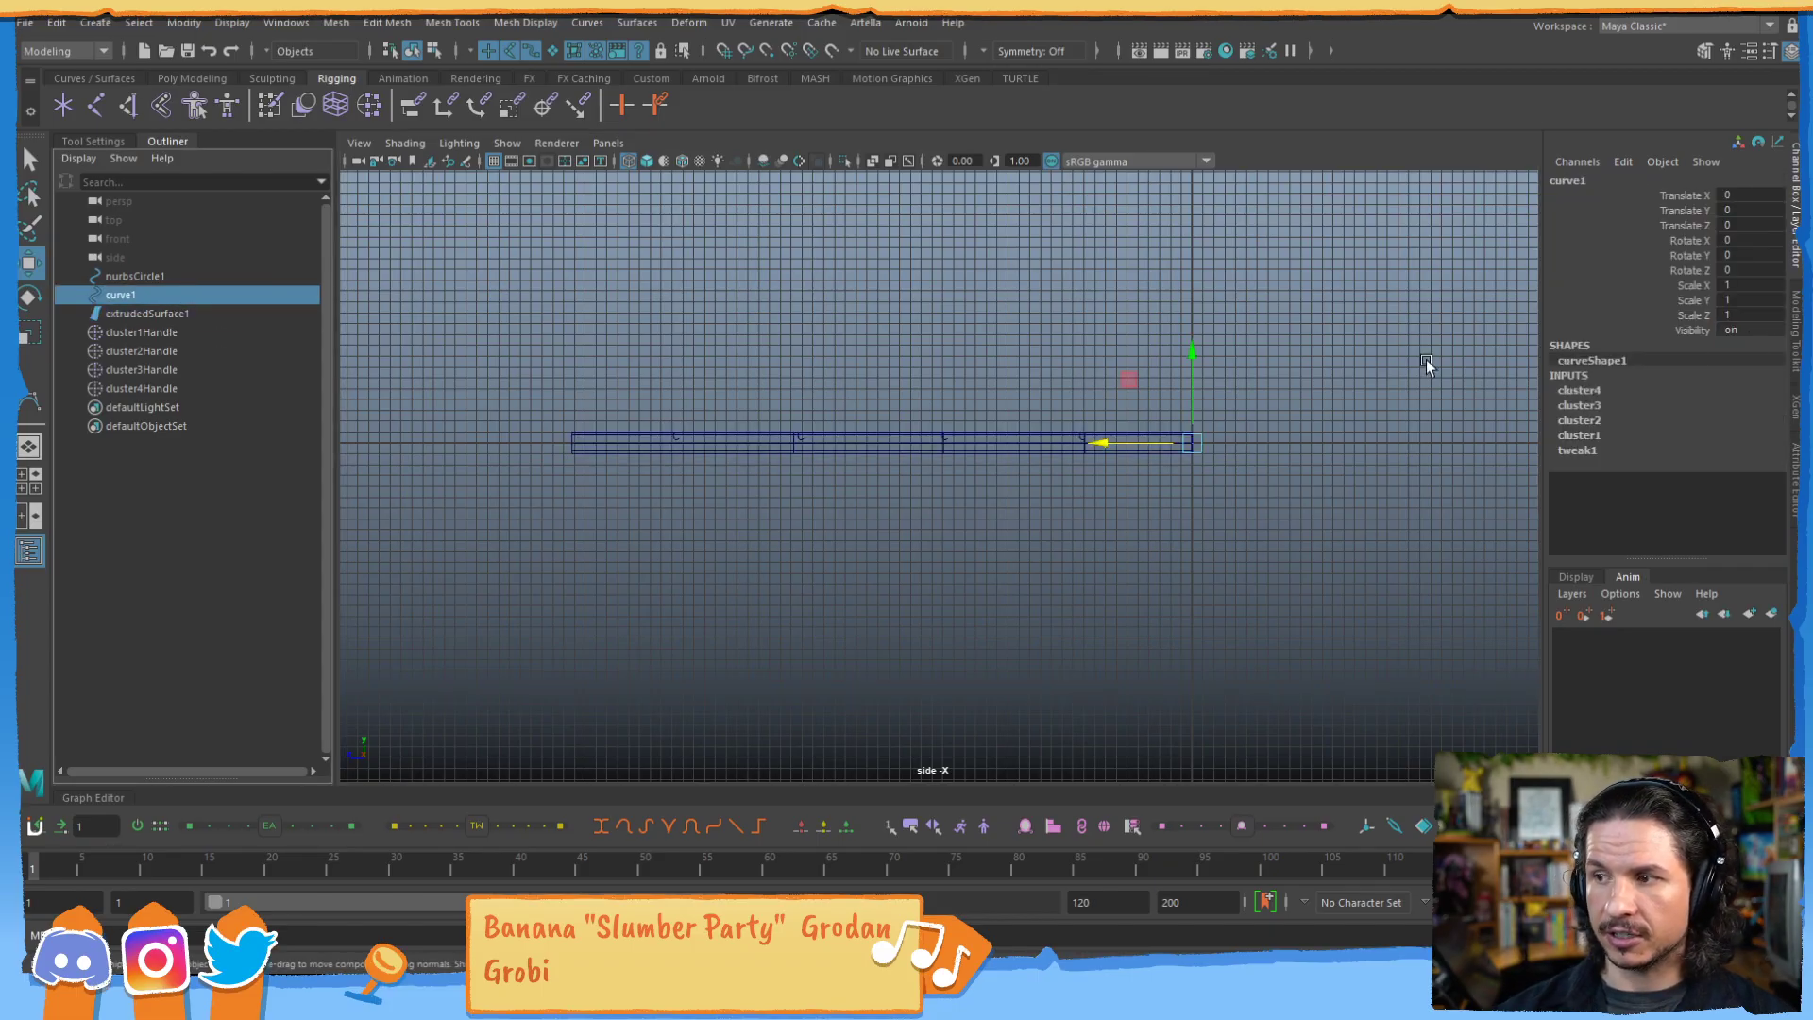
click(1754, 330)
text(0)
key(Return)
click(787, 396)
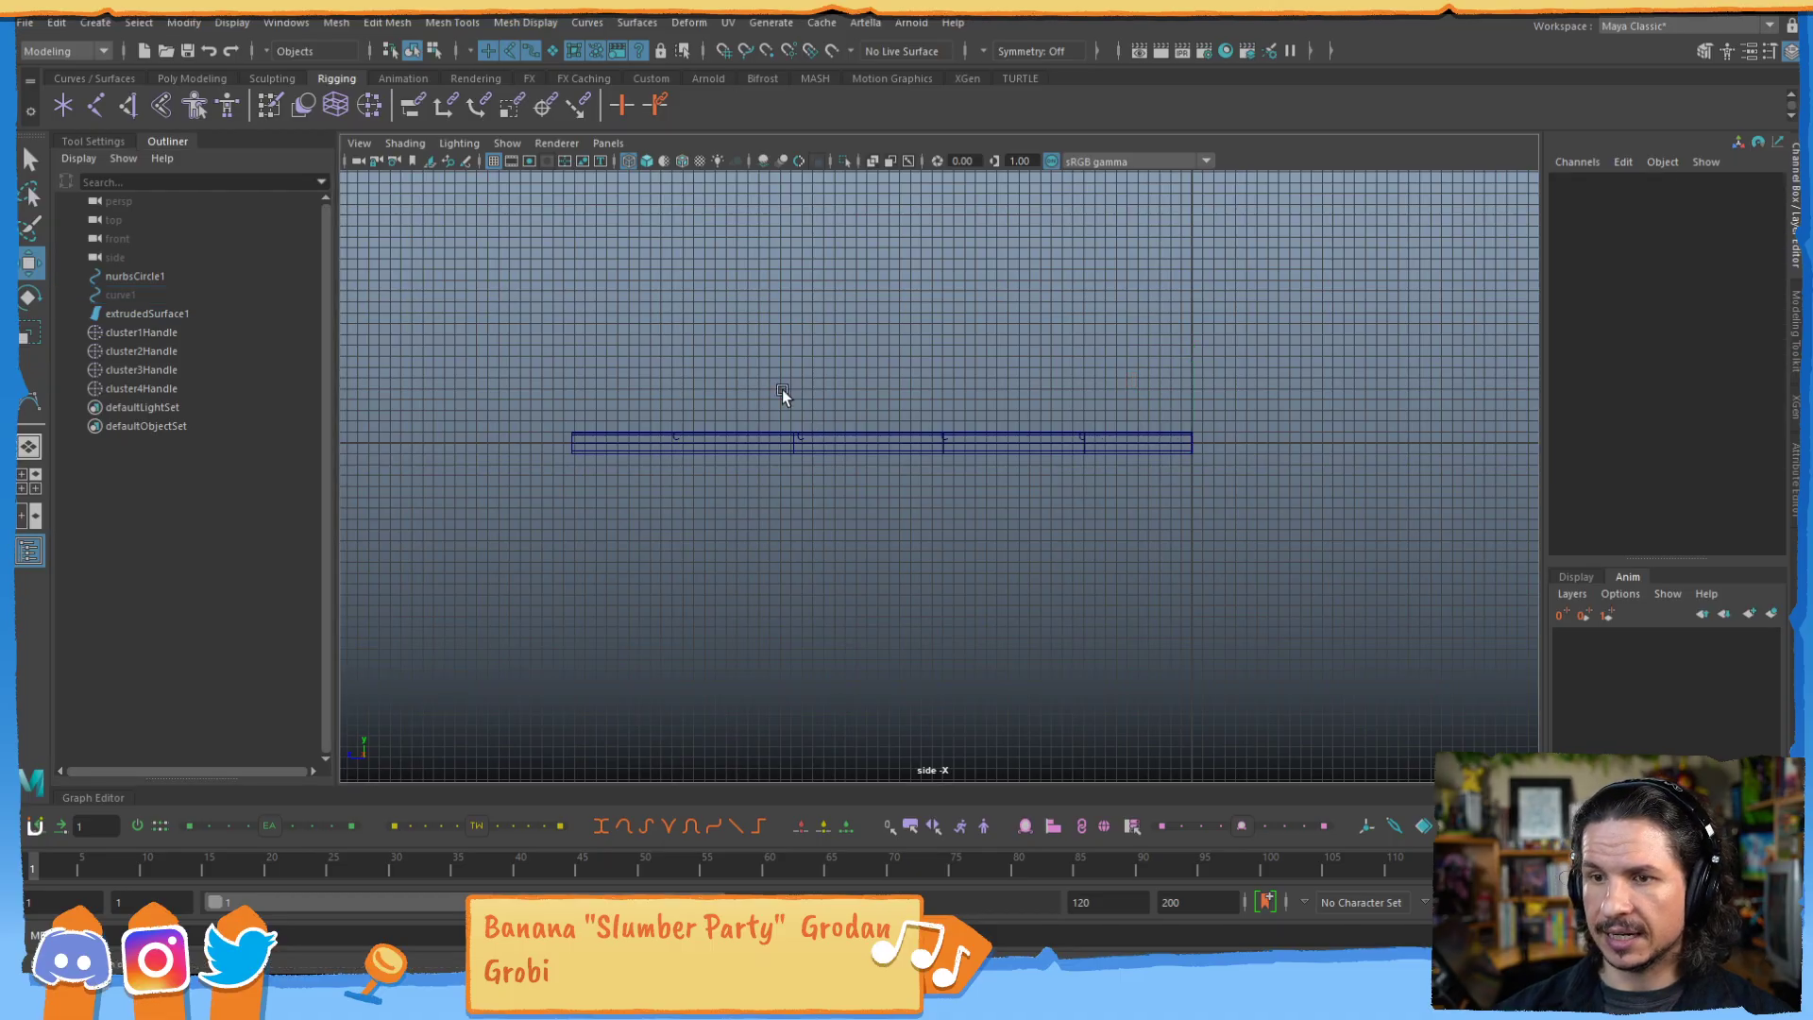
Select the cluster handle nearest the far end in the perspective view and examine its transform channels.
key(space)
key(space)
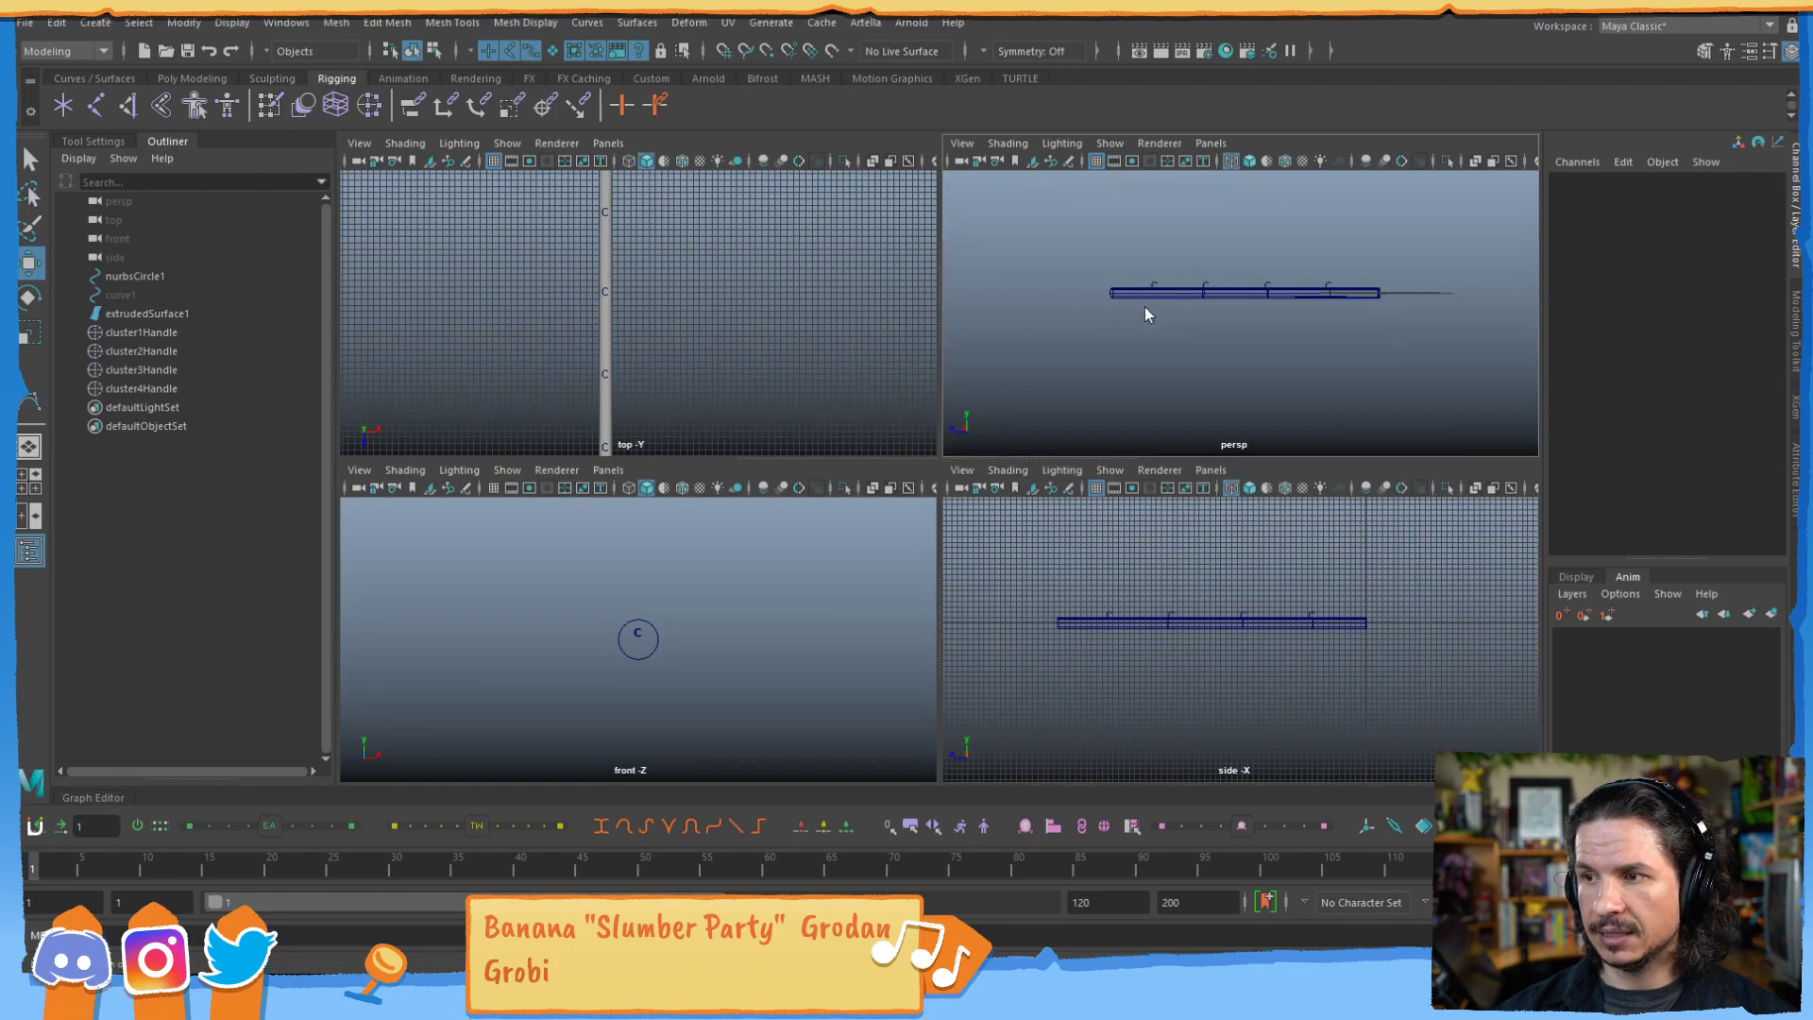
click(760, 453)
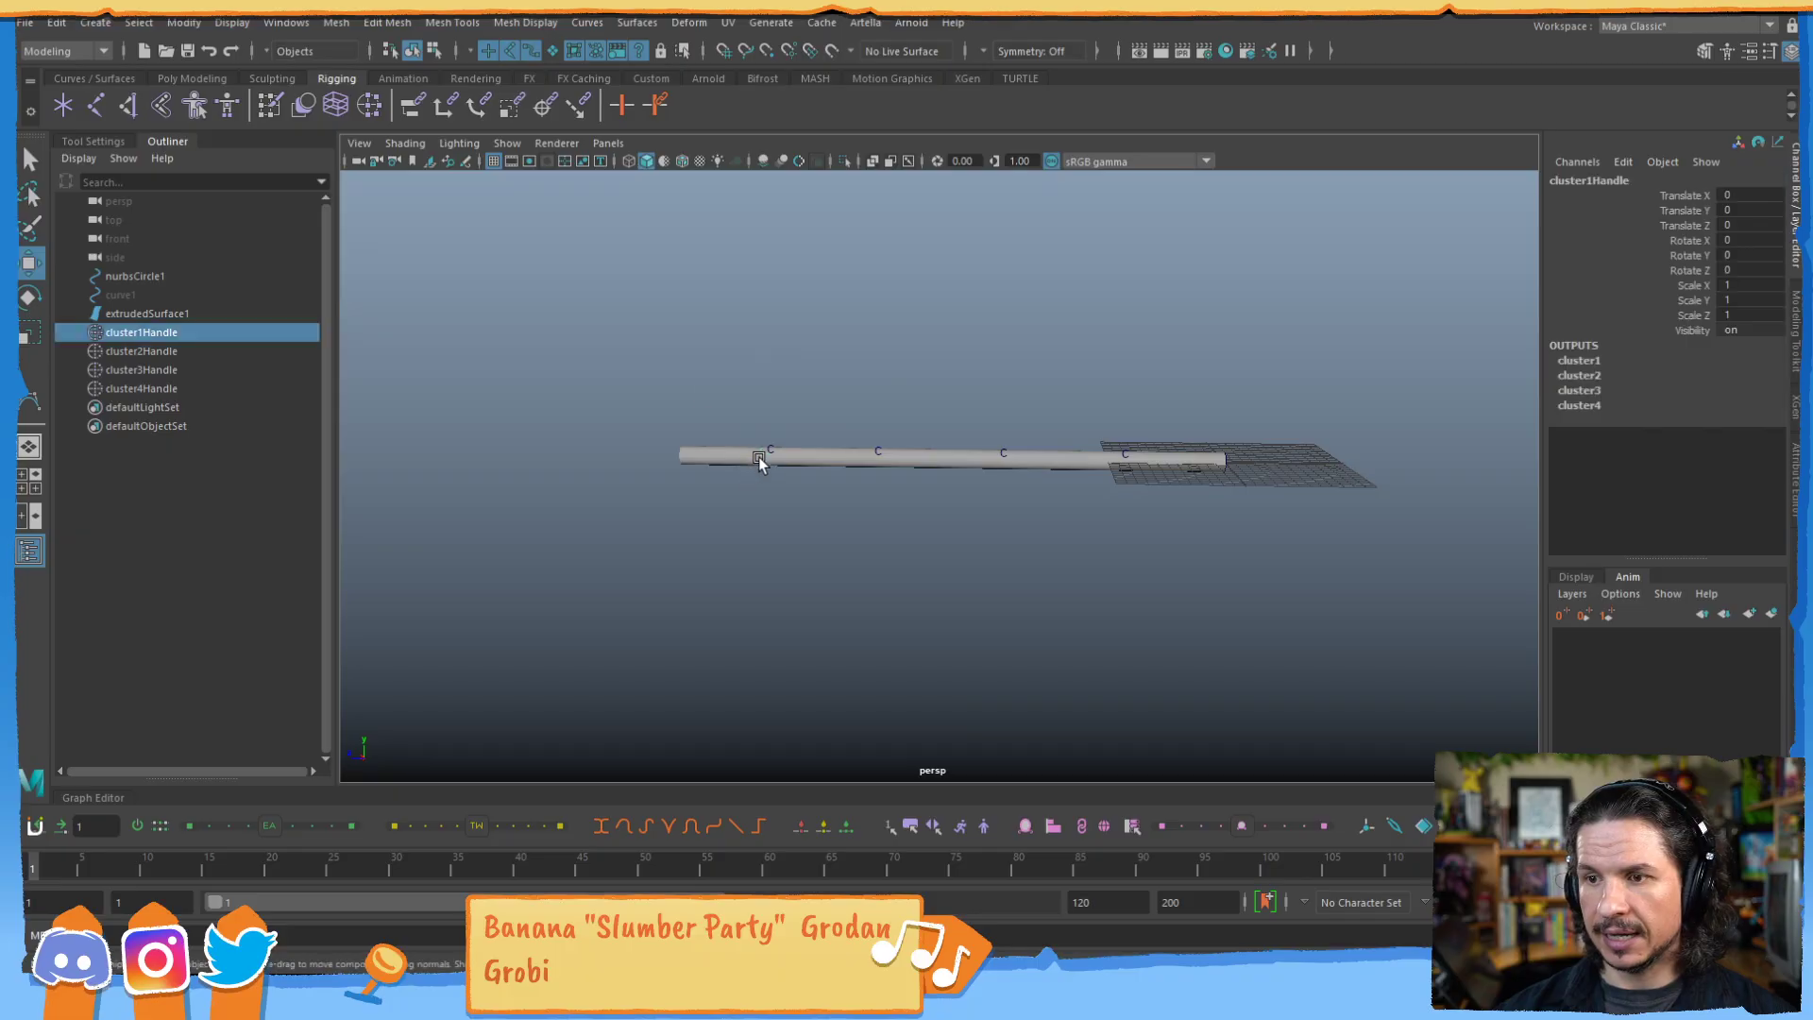
alt+drag(745, 453, 755, 432)
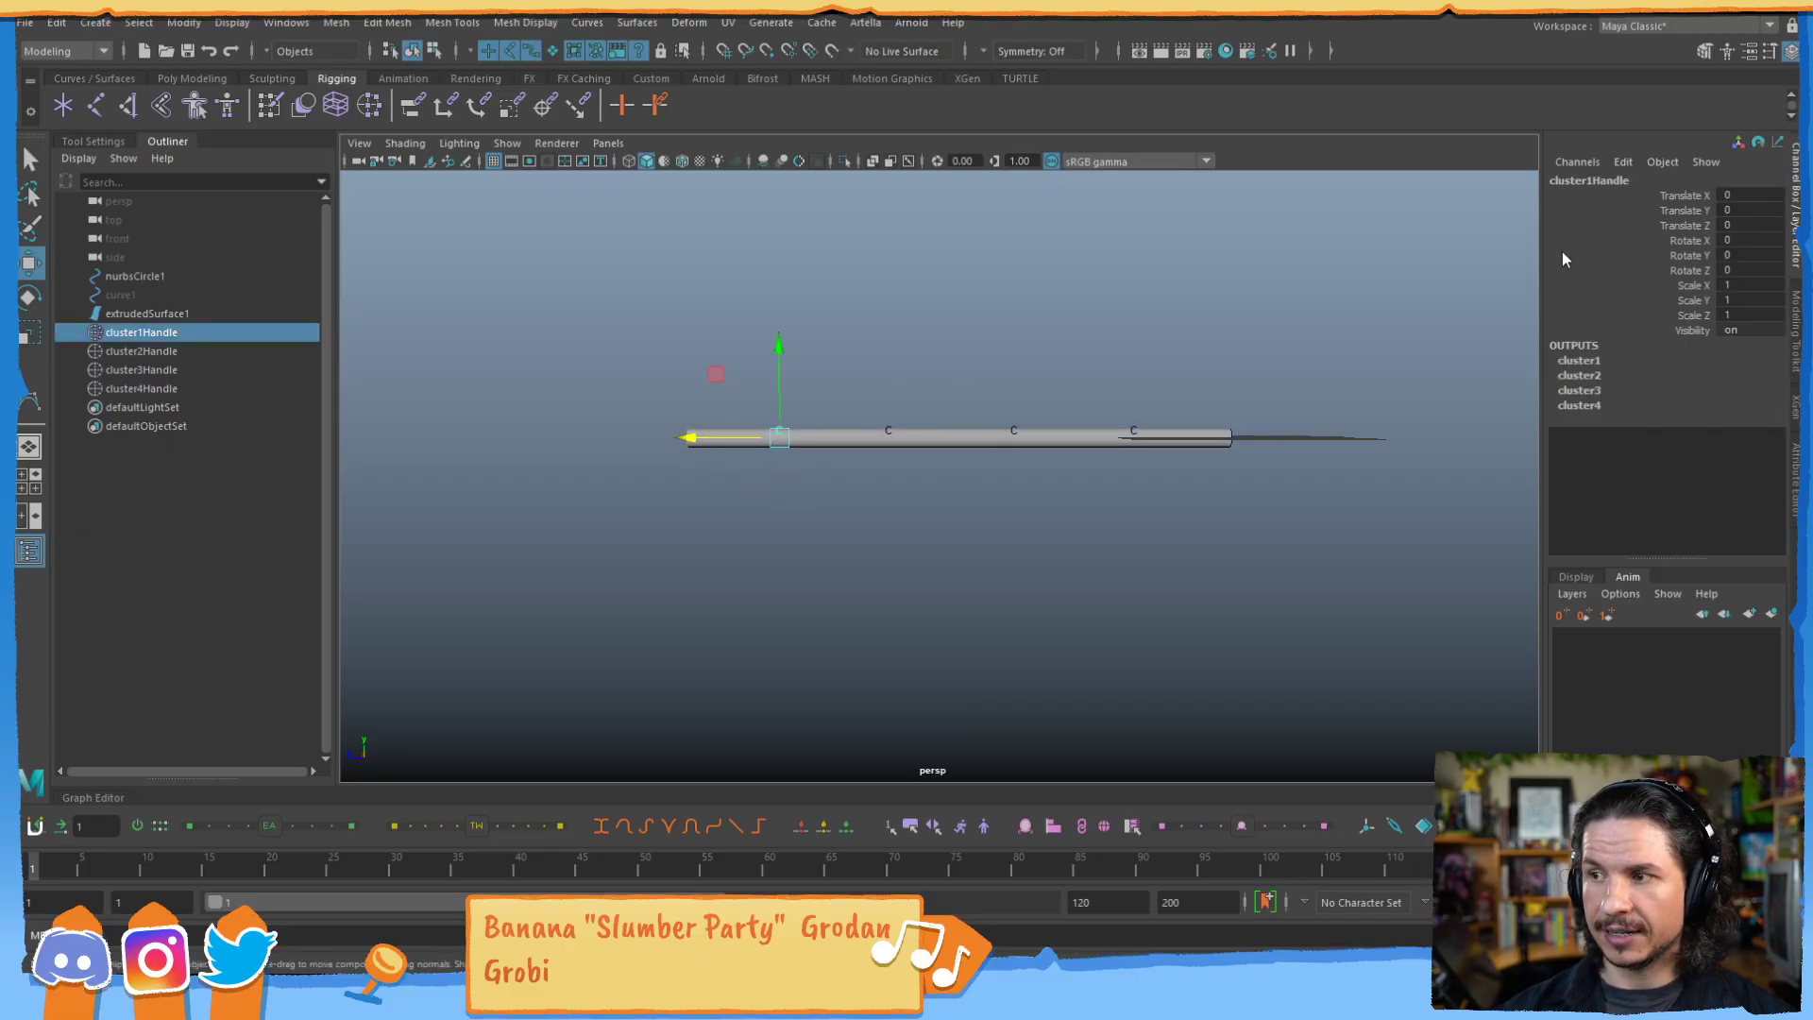
drag(1679, 200, 1680, 335)
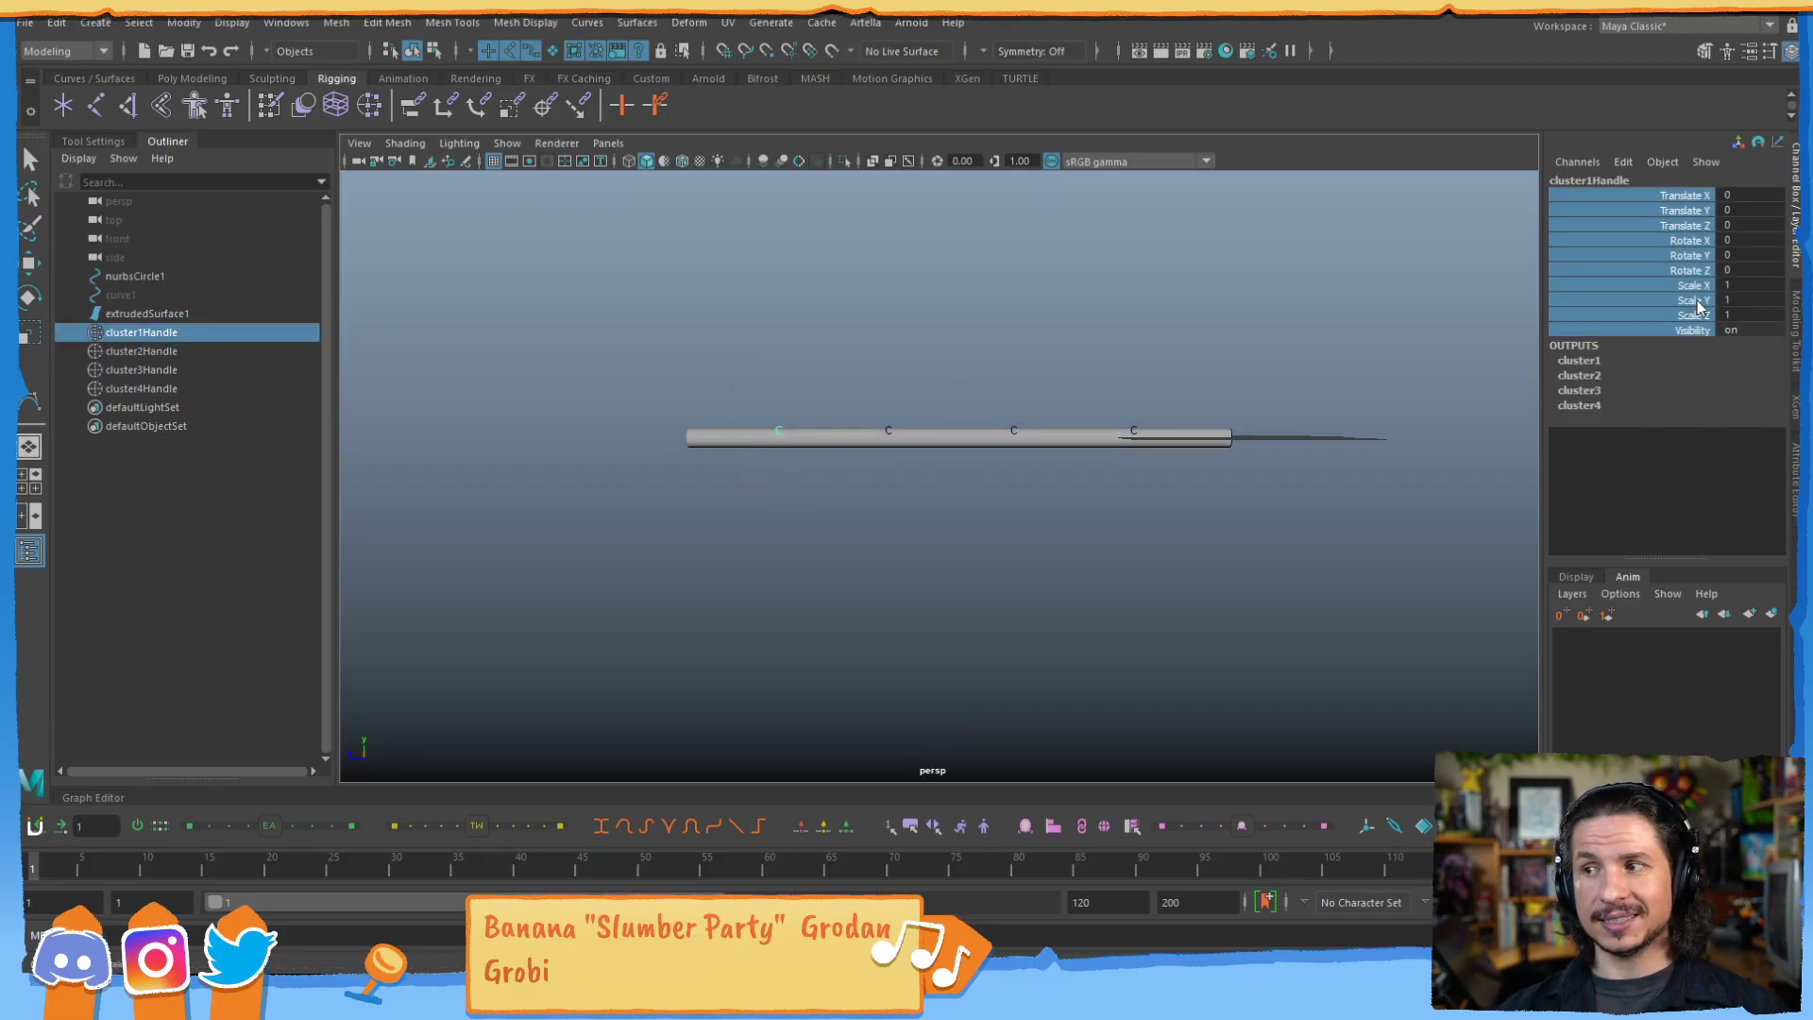
Move the two cluster handles nearest the far end downward to bend that part of the tube.
click(813, 483)
key(w)
drag(806, 402, 757, 451)
drag(724, 376, 727, 435)
click(888, 430)
drag(838, 372, 839, 482)
Lower the other two cluster handles to complete the sag, placing the last at about Translate Y -2.08, Z -2.8.
click(977, 482)
drag(1030, 389, 982, 438)
drag(952, 376, 982, 452)
drag(1153, 388, 1084, 464)
mouse_move(1072, 376)
mouse_down()
mouse_move(1098, 382)
mouse_move(1089, 398)
mouse_up()
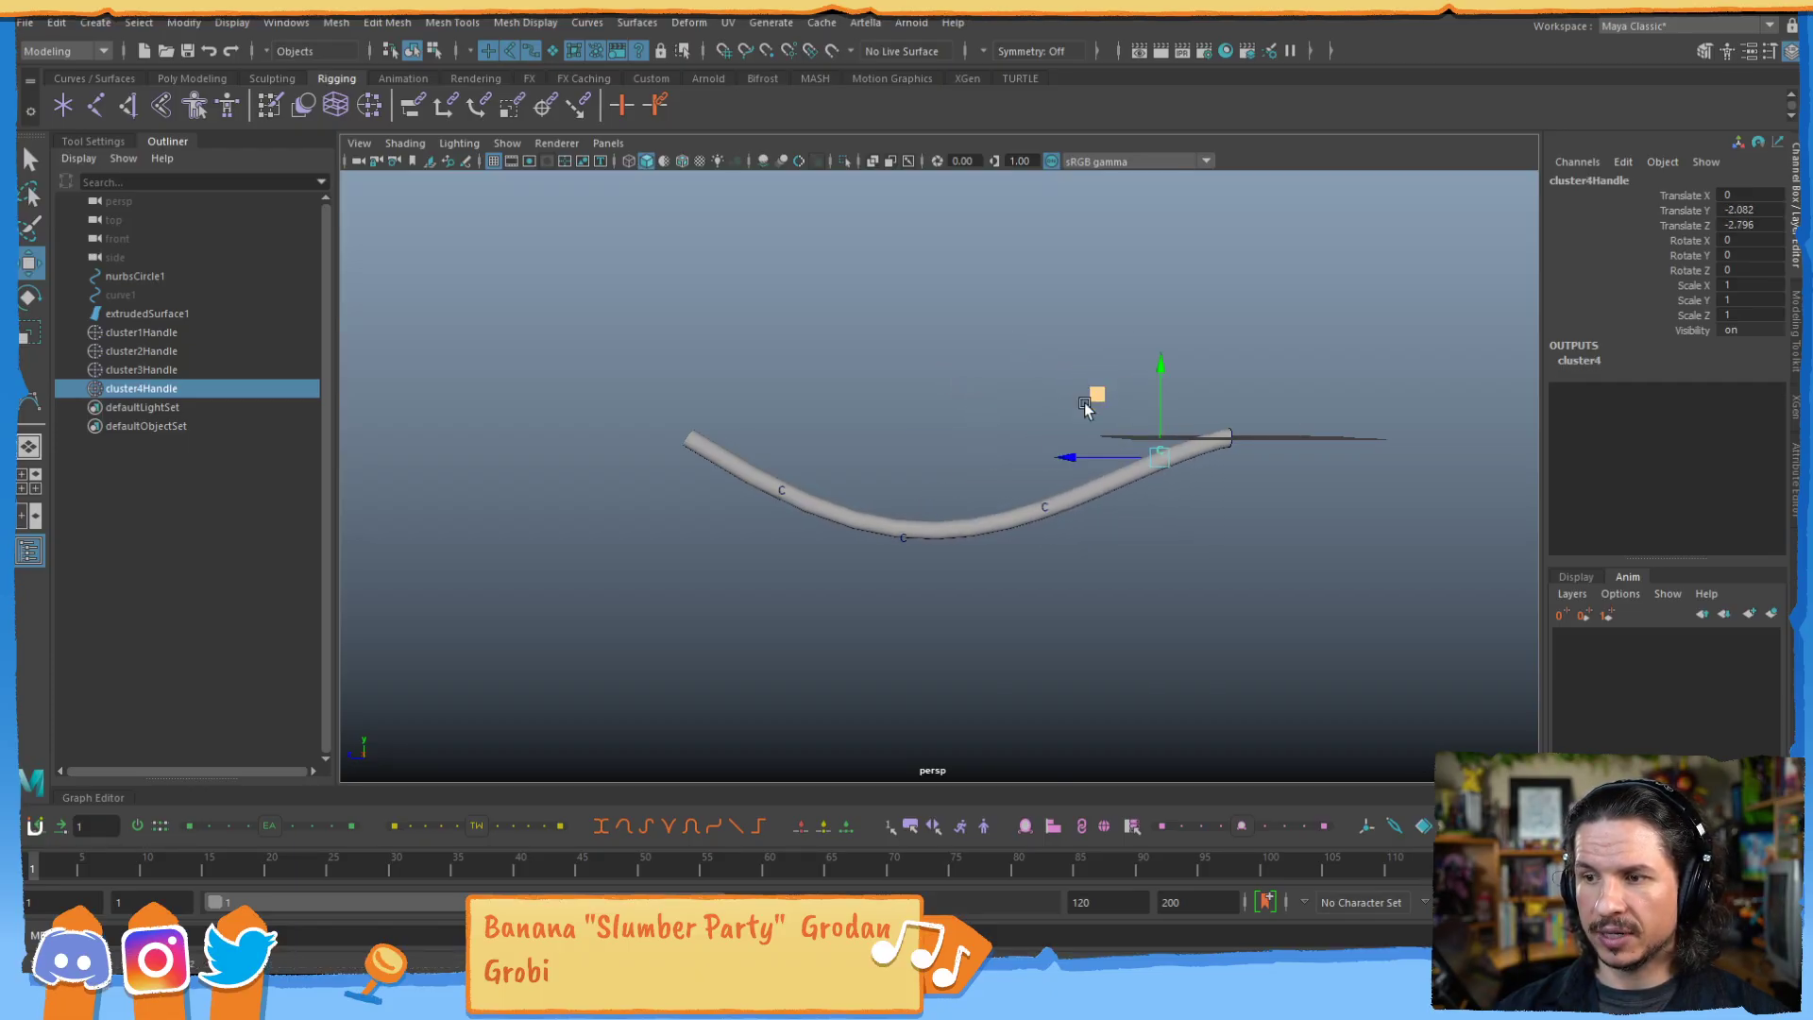
Raise the cluster2 handle to about Translate Y -7.15, Z -1.57, and the cluster1 handle to about Y -1.78, Z 1.89.
drag(975, 471, 845, 559)
drag(837, 481, 838, 441)
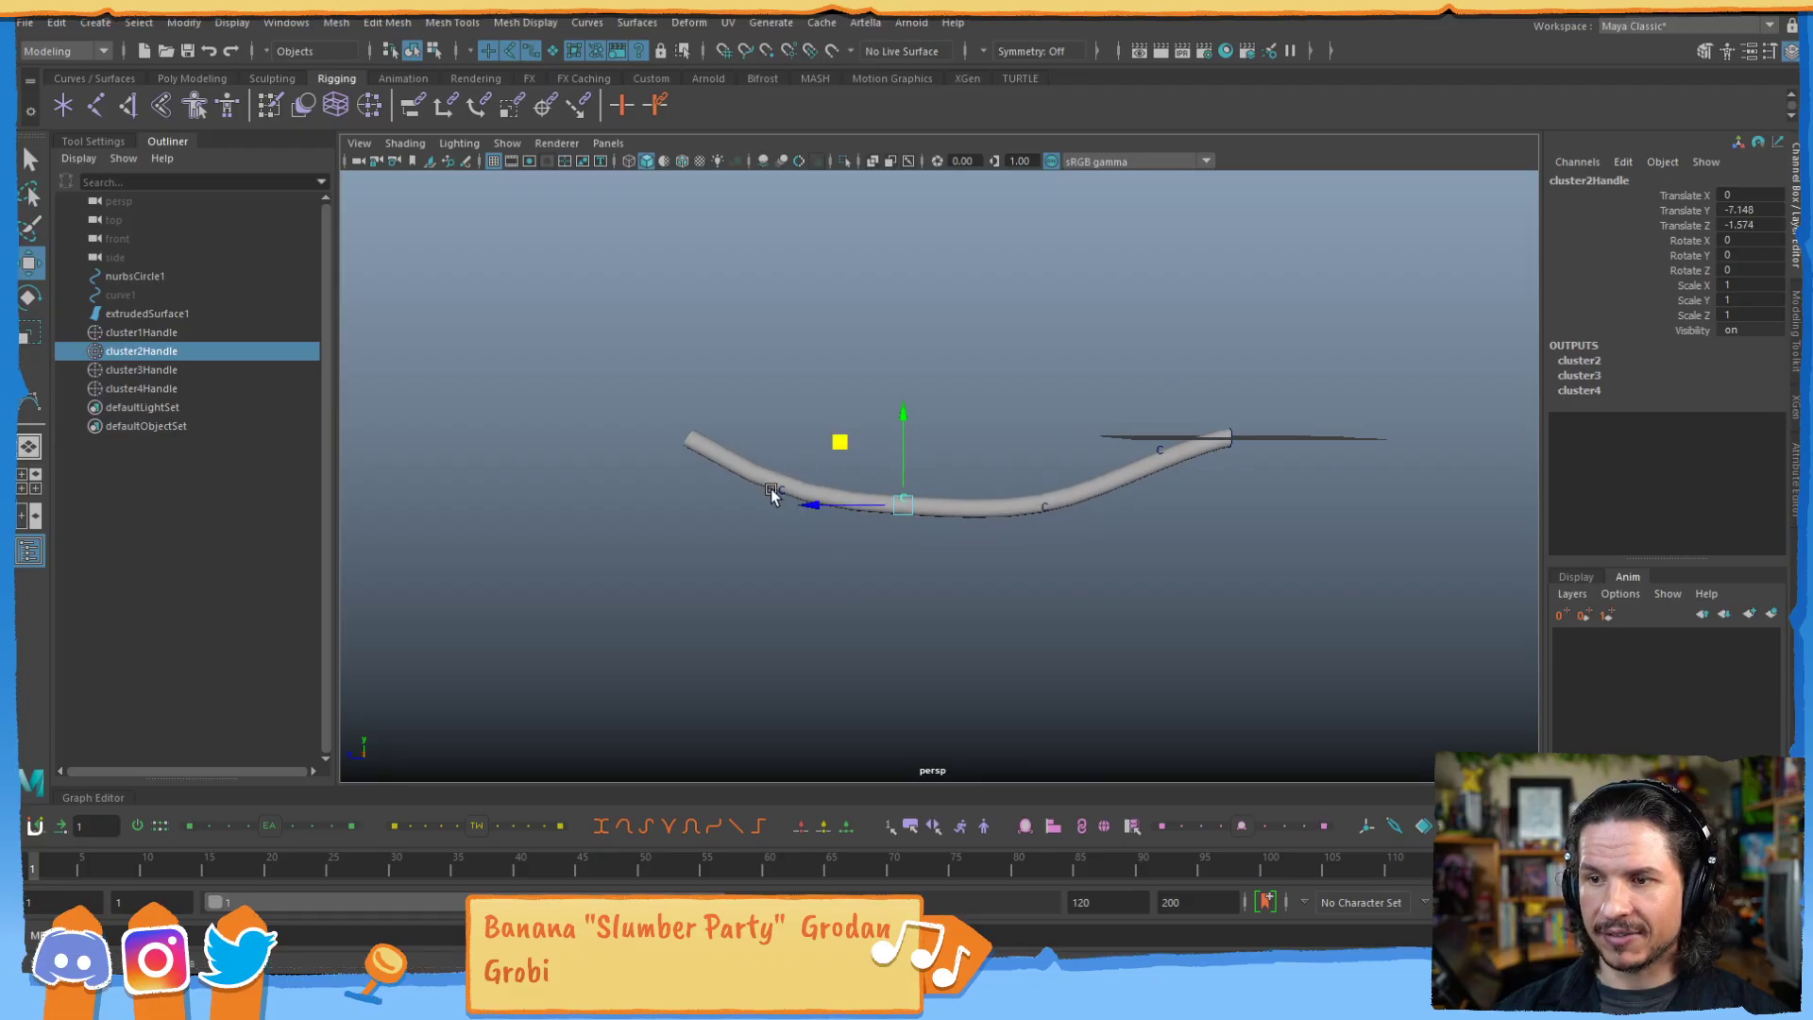
click(780, 495)
drag(717, 433, 699, 393)
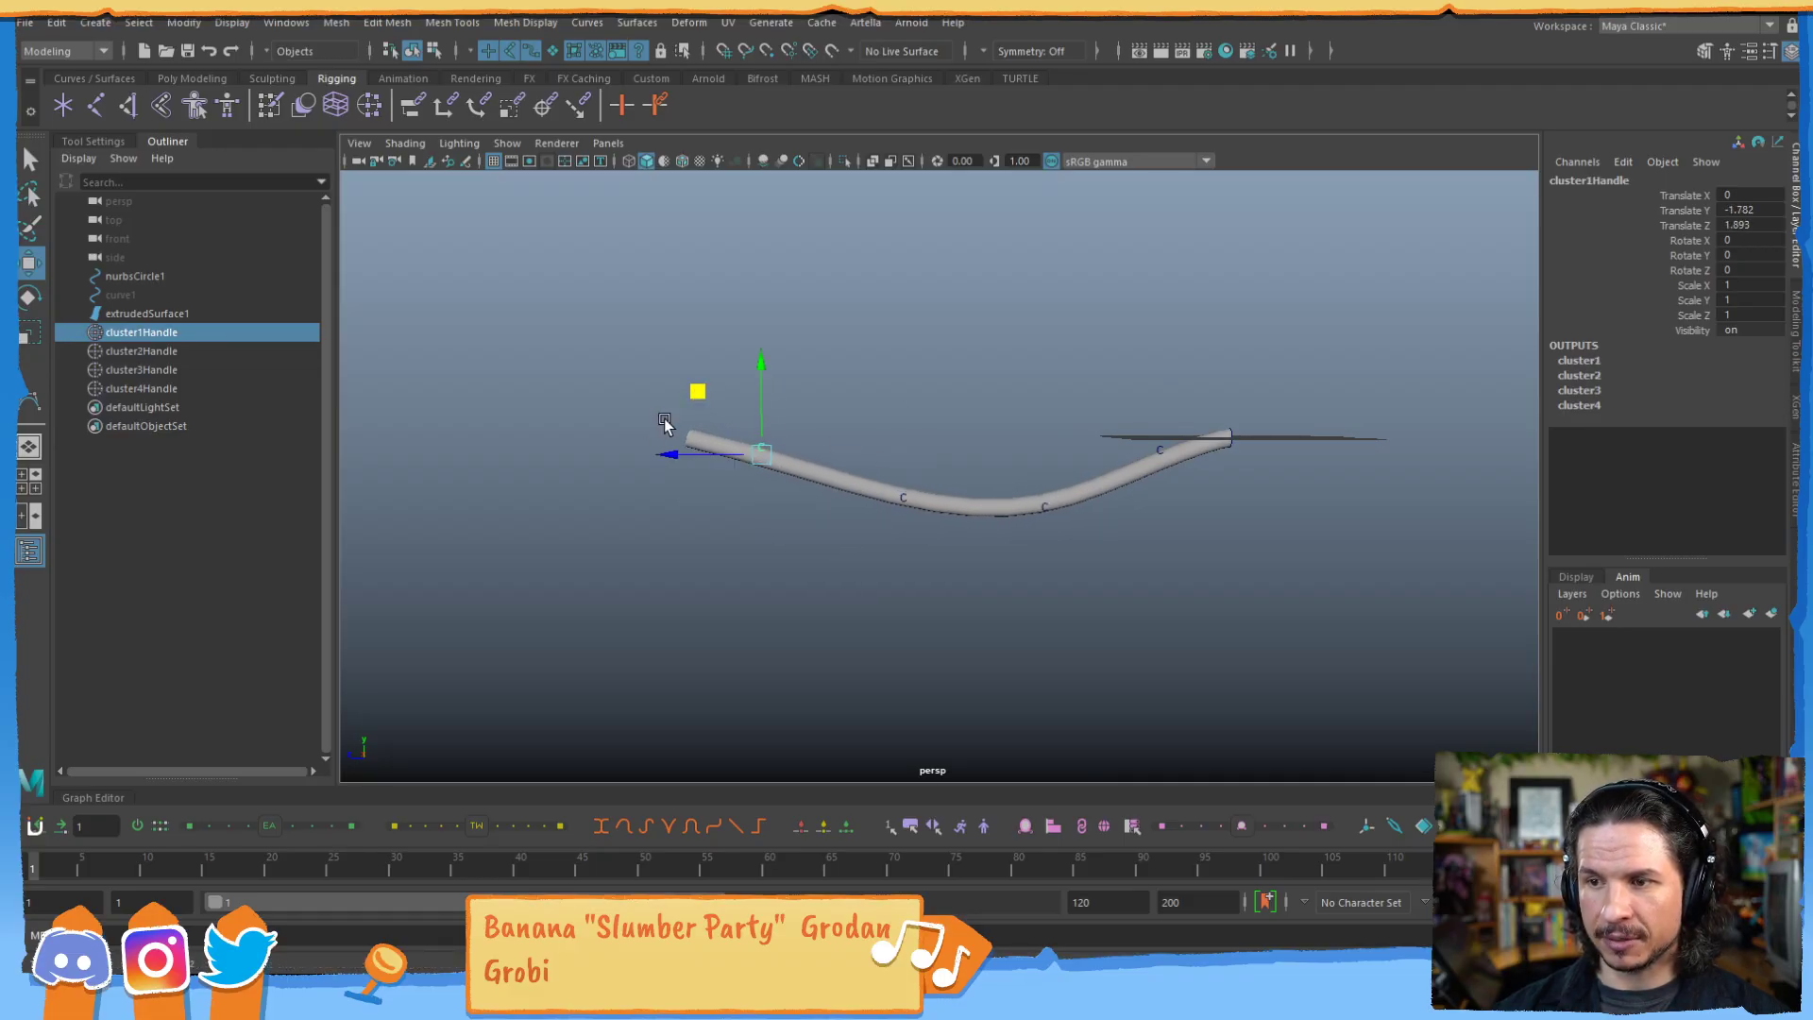
Bunch the cluster2 and cluster4 handles closer to cluster3 at the low point, placing cluster3 at about Translate Y -8.15, Z -3.31.
drag(942, 447, 867, 525)
drag(843, 443, 906, 455)
click(1045, 508)
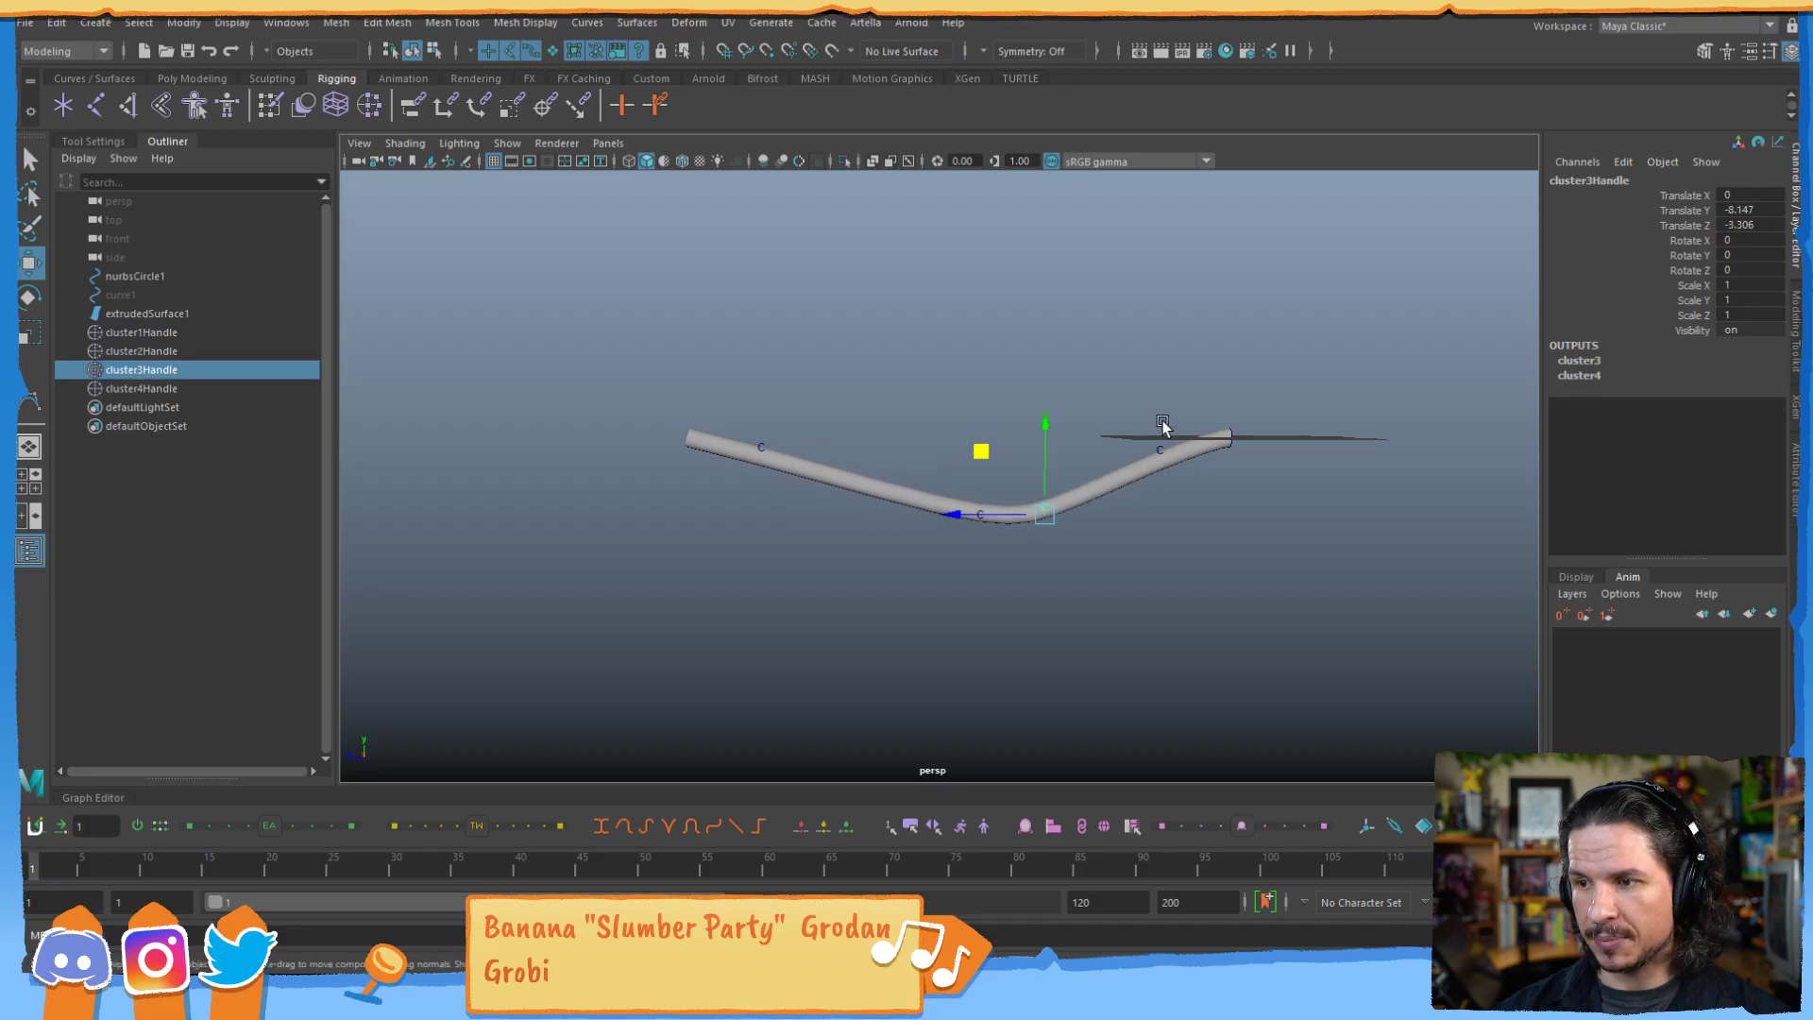
click(1161, 449)
drag(1098, 395, 927, 454)
Move the cluster2 and cluster3 handles together toward the rope's middle, and bring cluster4 beside them at about Translate Y -7.35, Z 14.46.
click(980, 515)
drag(943, 561, 868, 453)
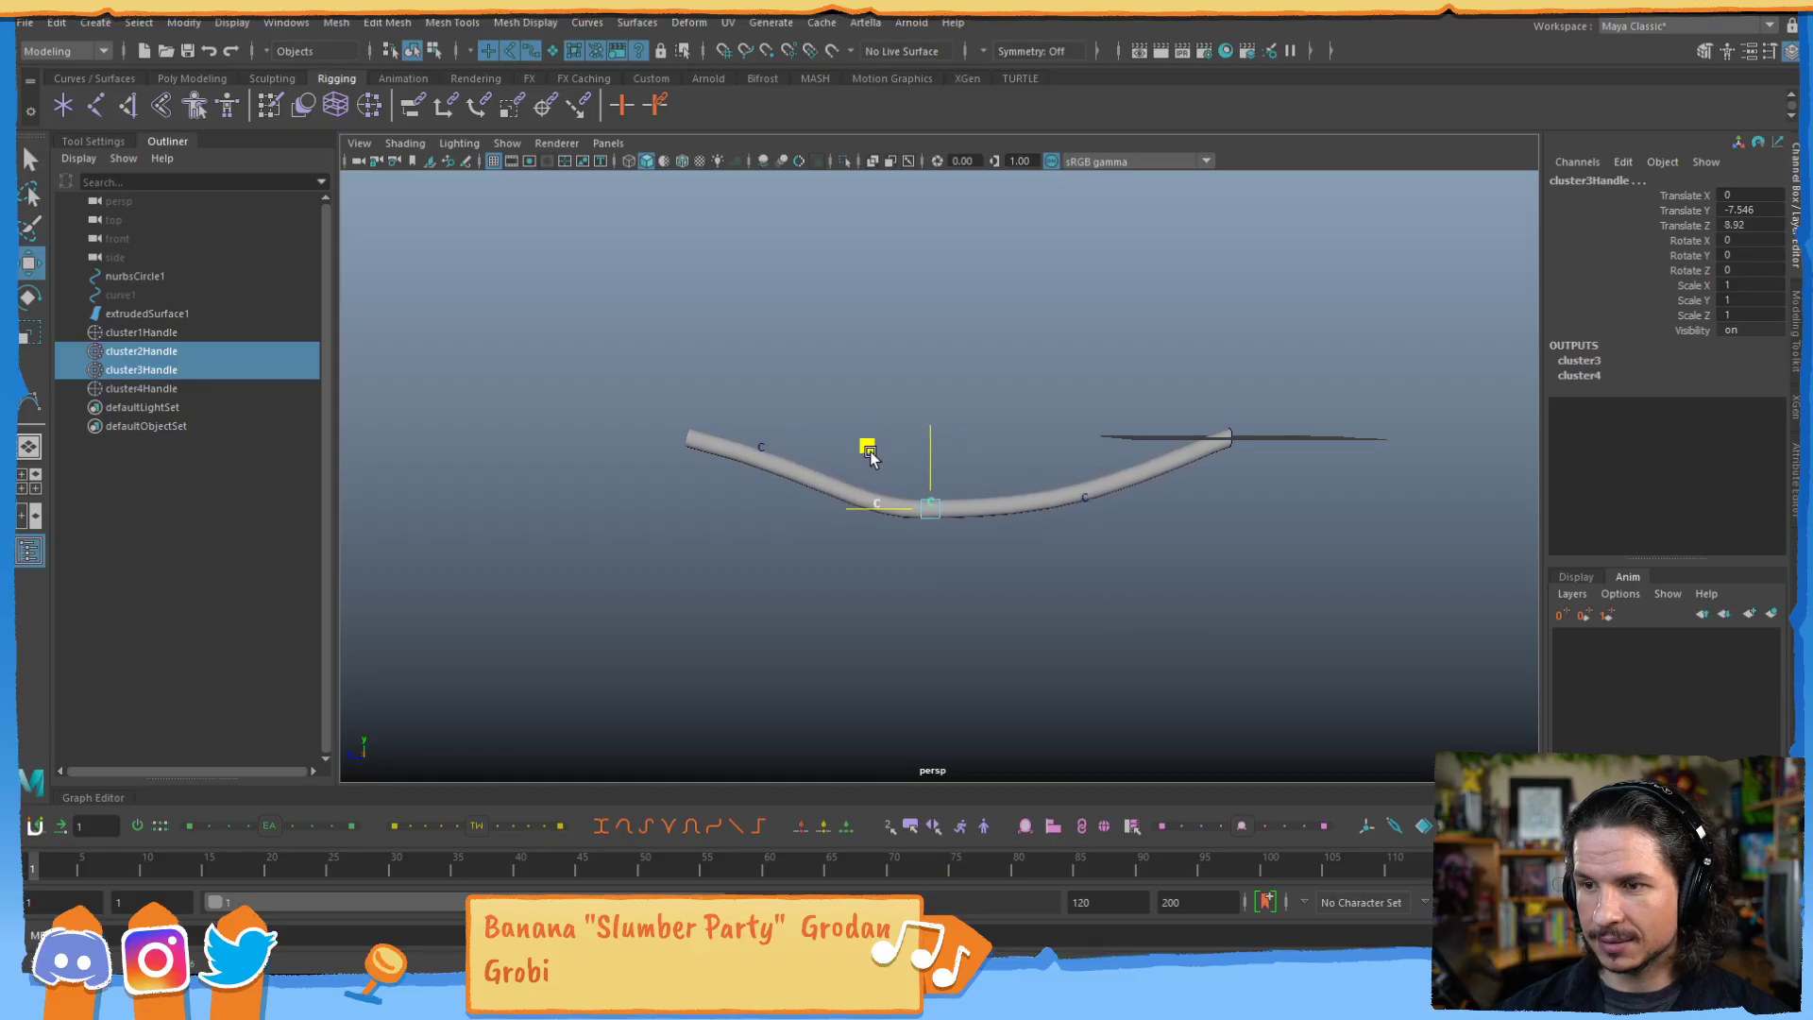
click(1084, 498)
drag(1019, 445, 931, 443)
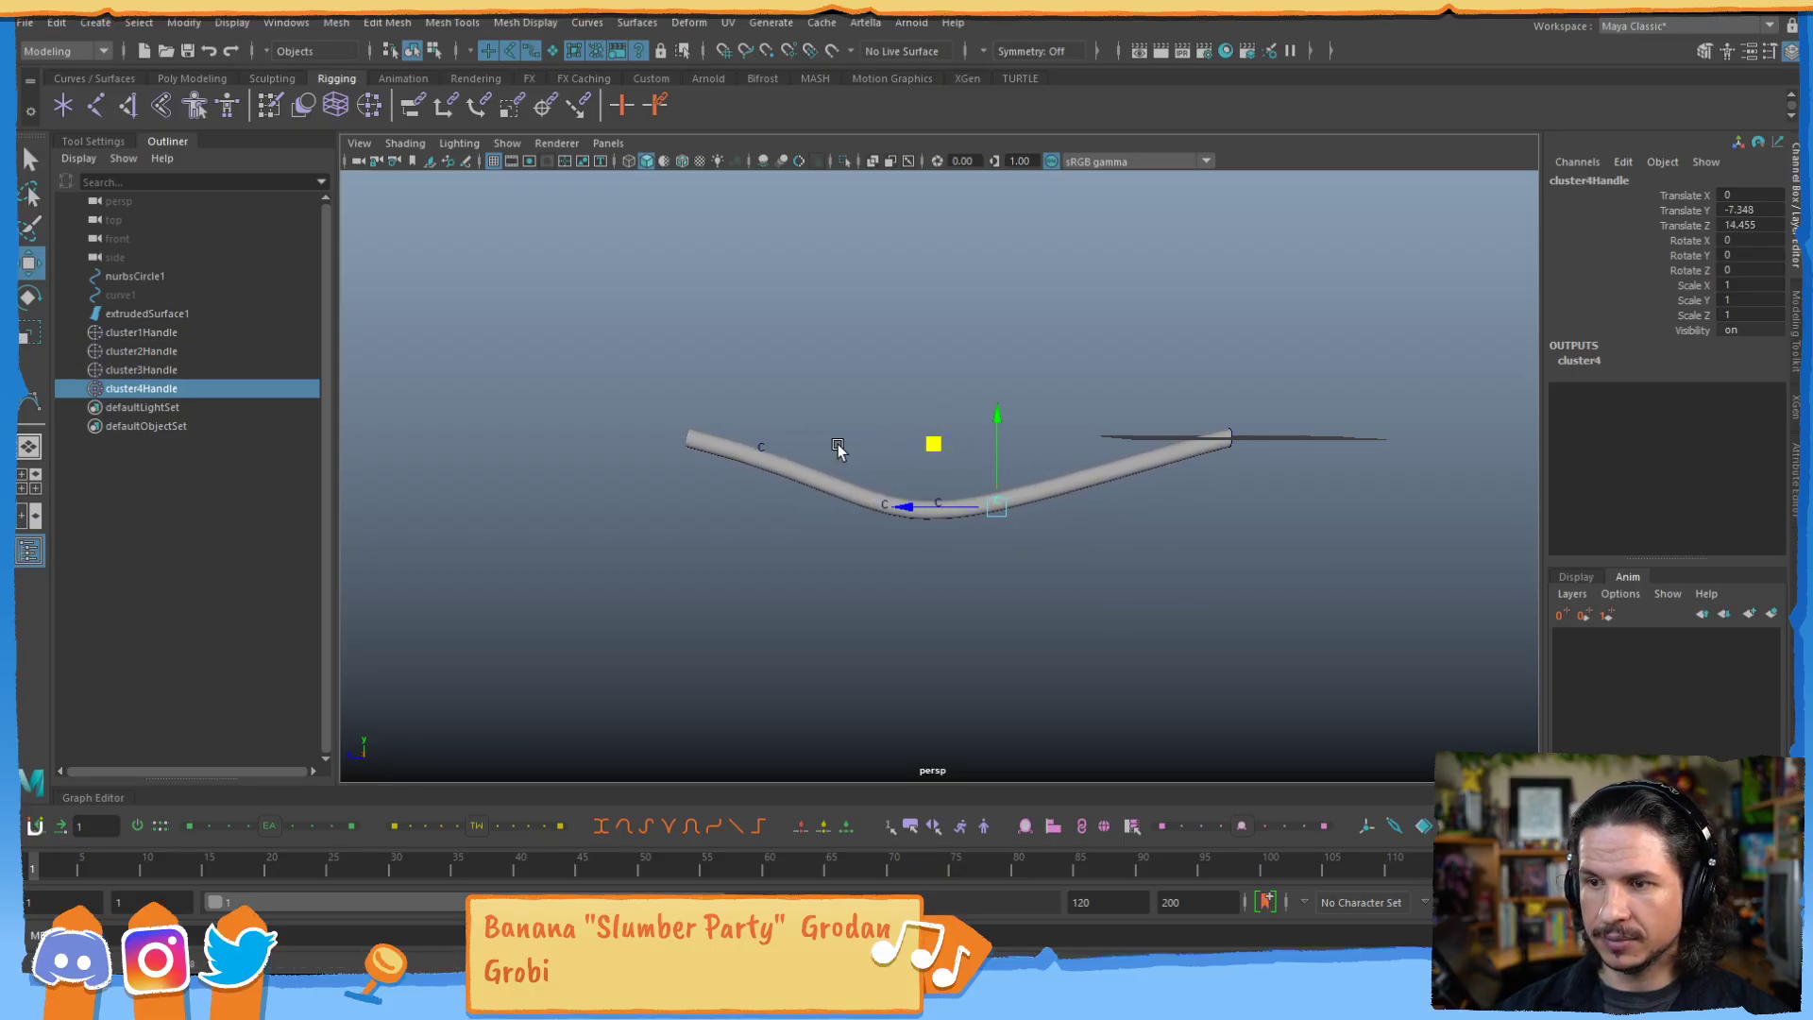
Move the cluster1 handle to about Translate Y -2.48, Z 3.78 to smooth the near slope, and clear the selection.
click(761, 447)
drag(699, 391, 684, 398)
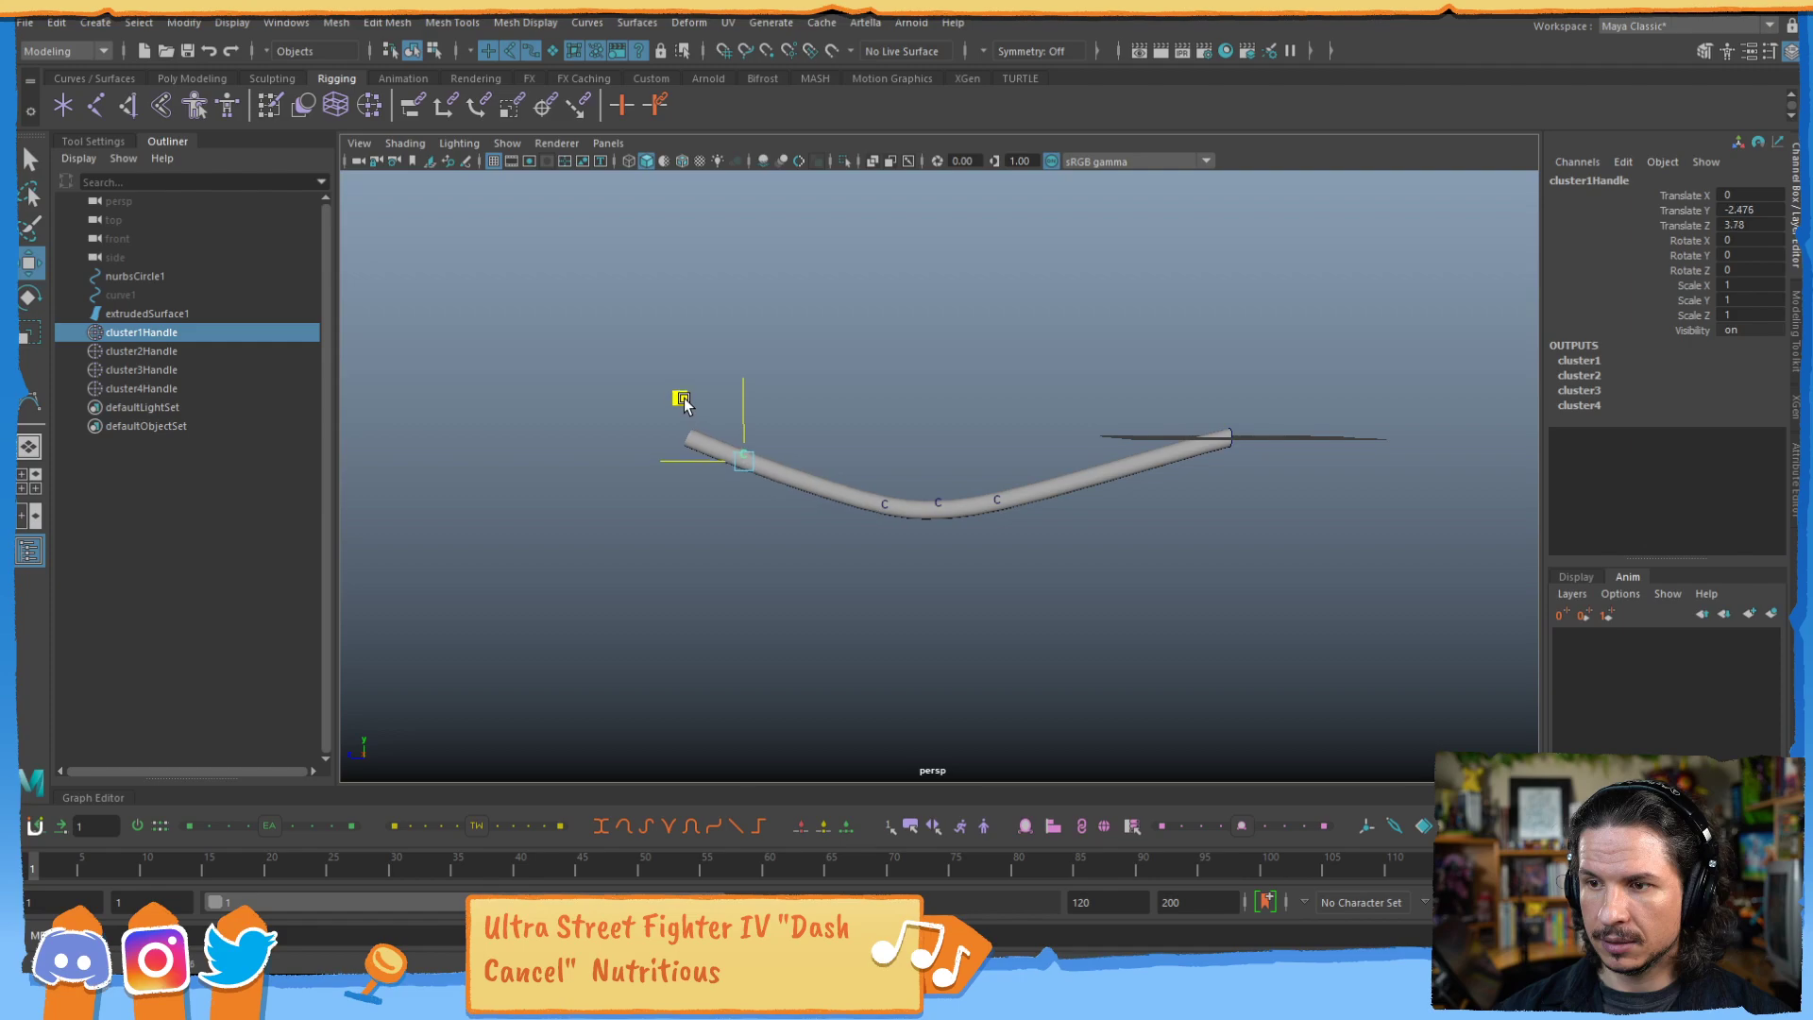
click(883, 383)
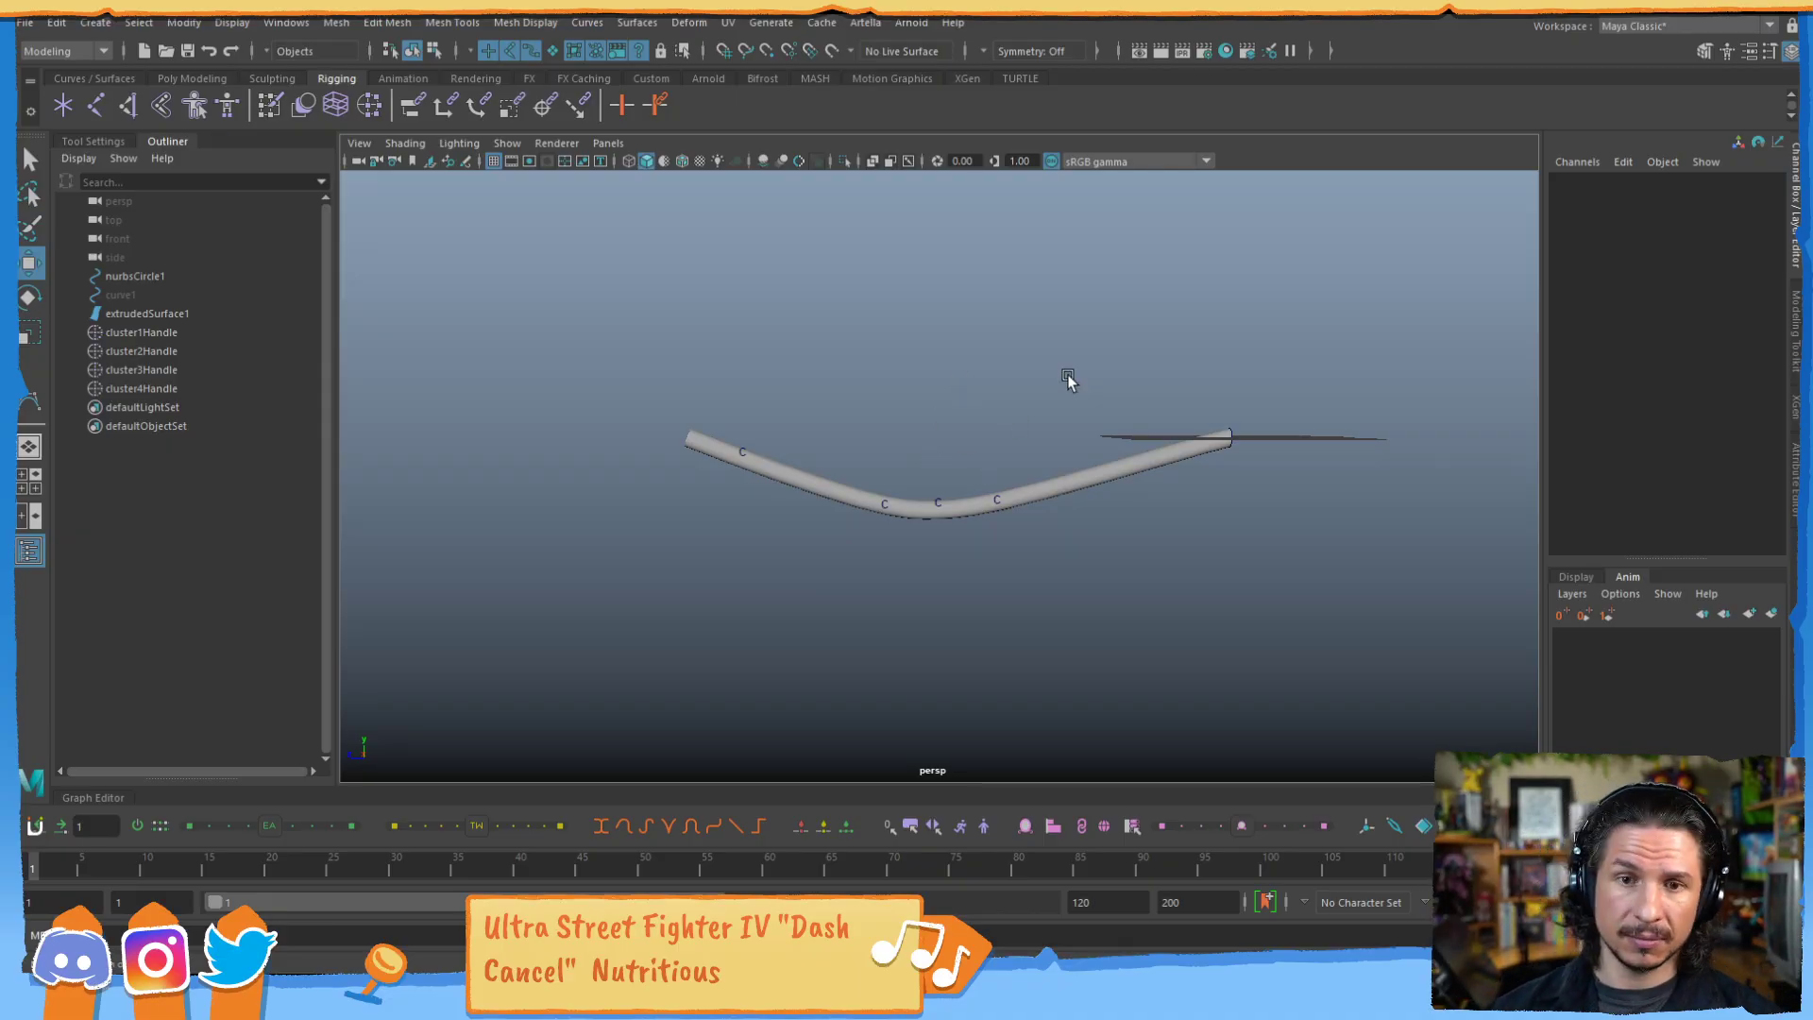
Try bending the extruded tube near its free end by moving cluster1Handle.
mouse_move(719, 407)
mouse_down()
mouse_move(685, 459)
mouse_move(720, 464)
mouse_move(696, 356)
mouse_move(753, 453)
mouse_move(699, 399)
mouse_up()
click(672, 416)
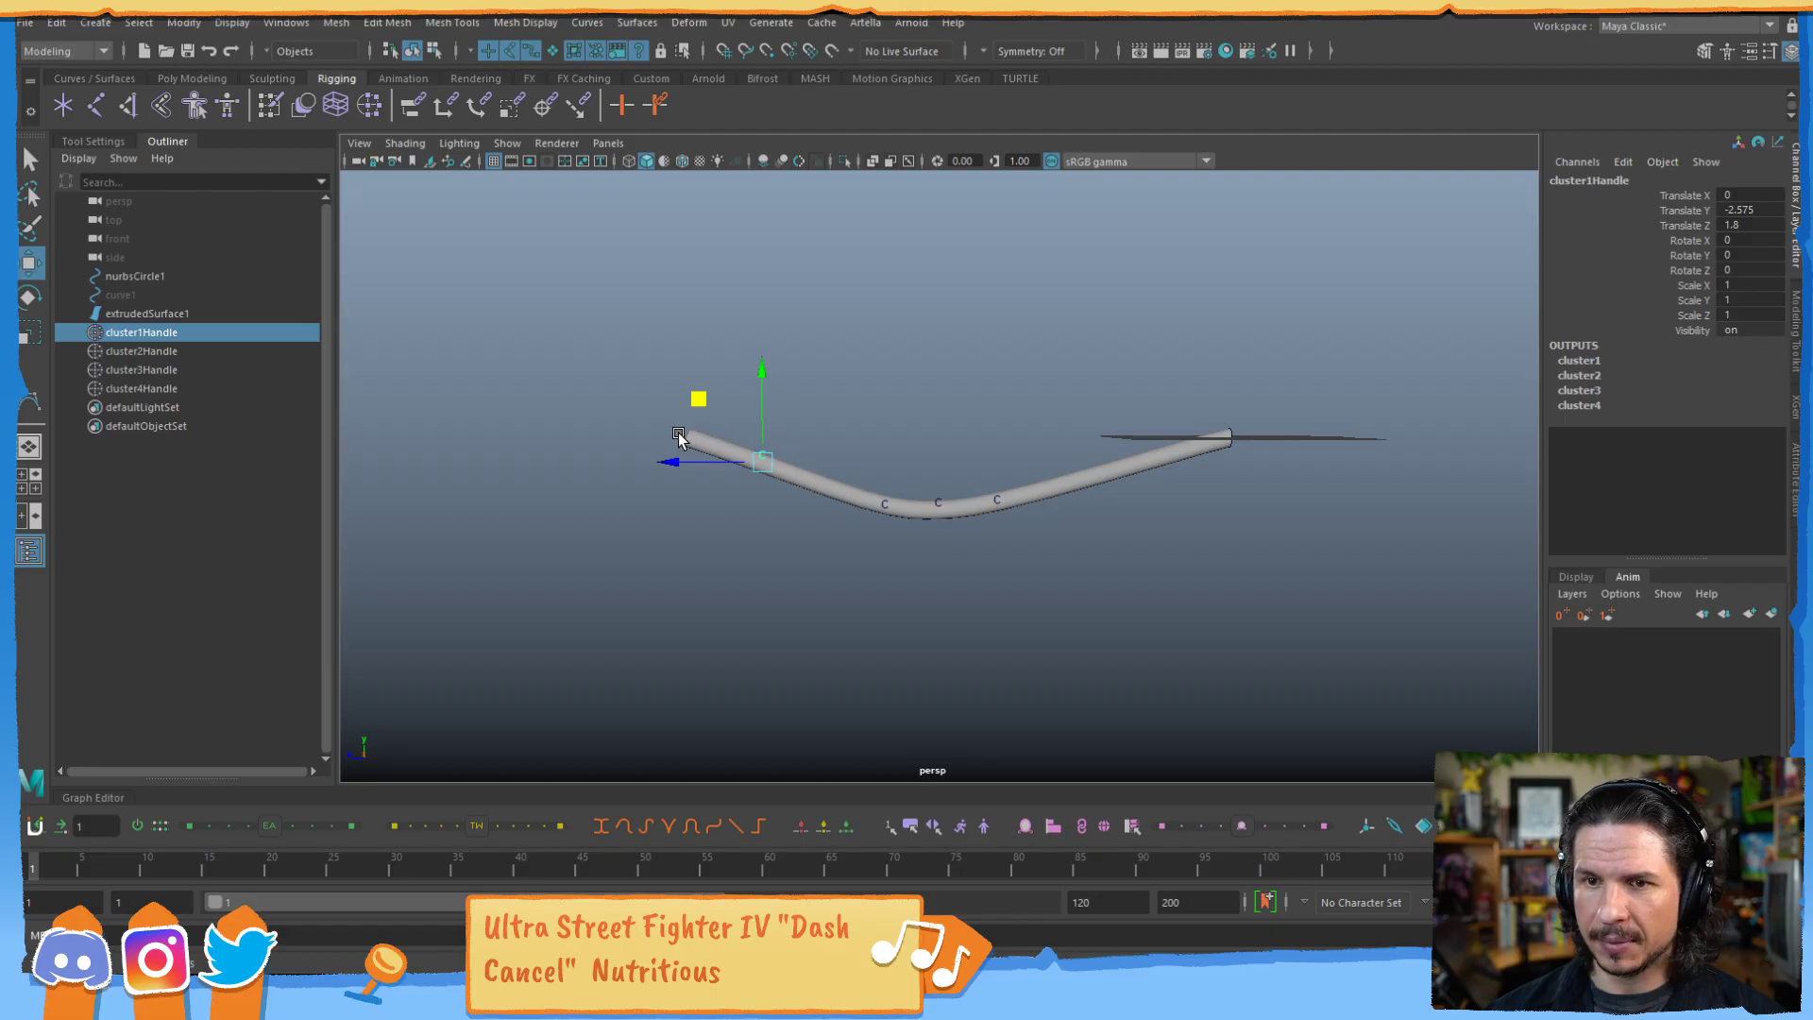
click(120, 294)
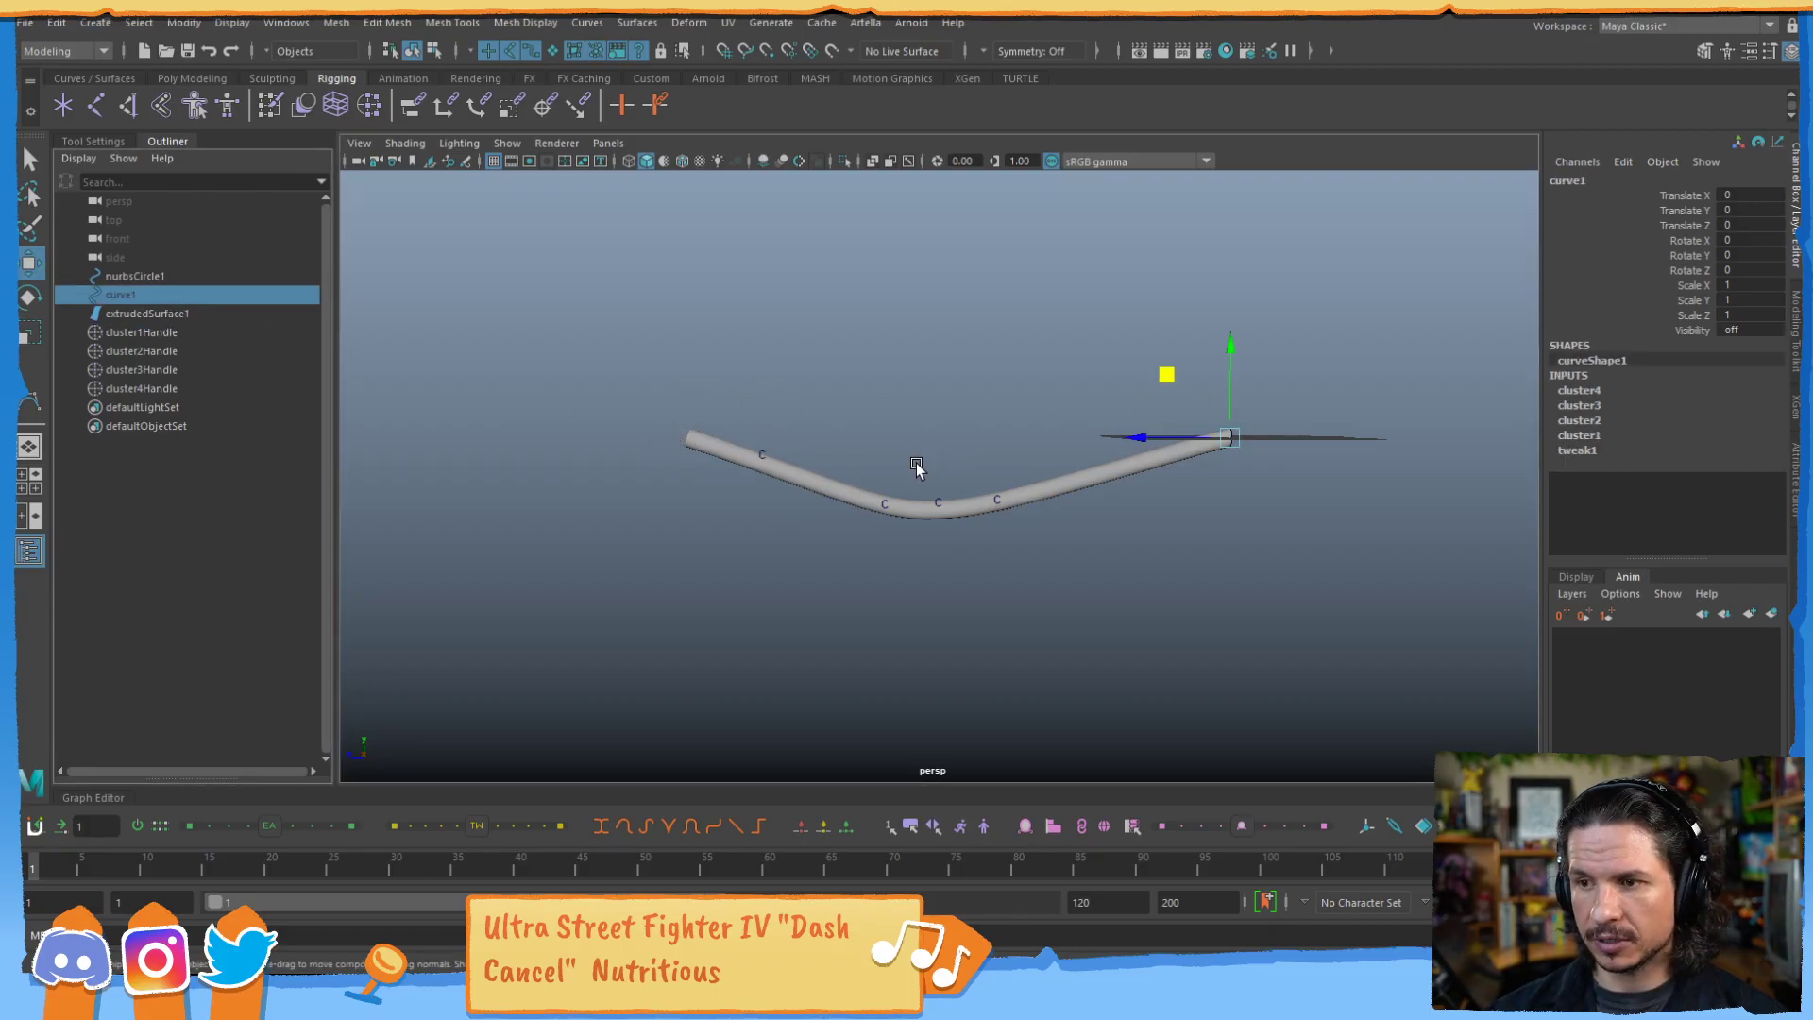
click(751, 442)
Reset Translate X, Y and Z of all four cluster handles to 0 to straighten the tube.
drag(1092, 350, 721, 604)
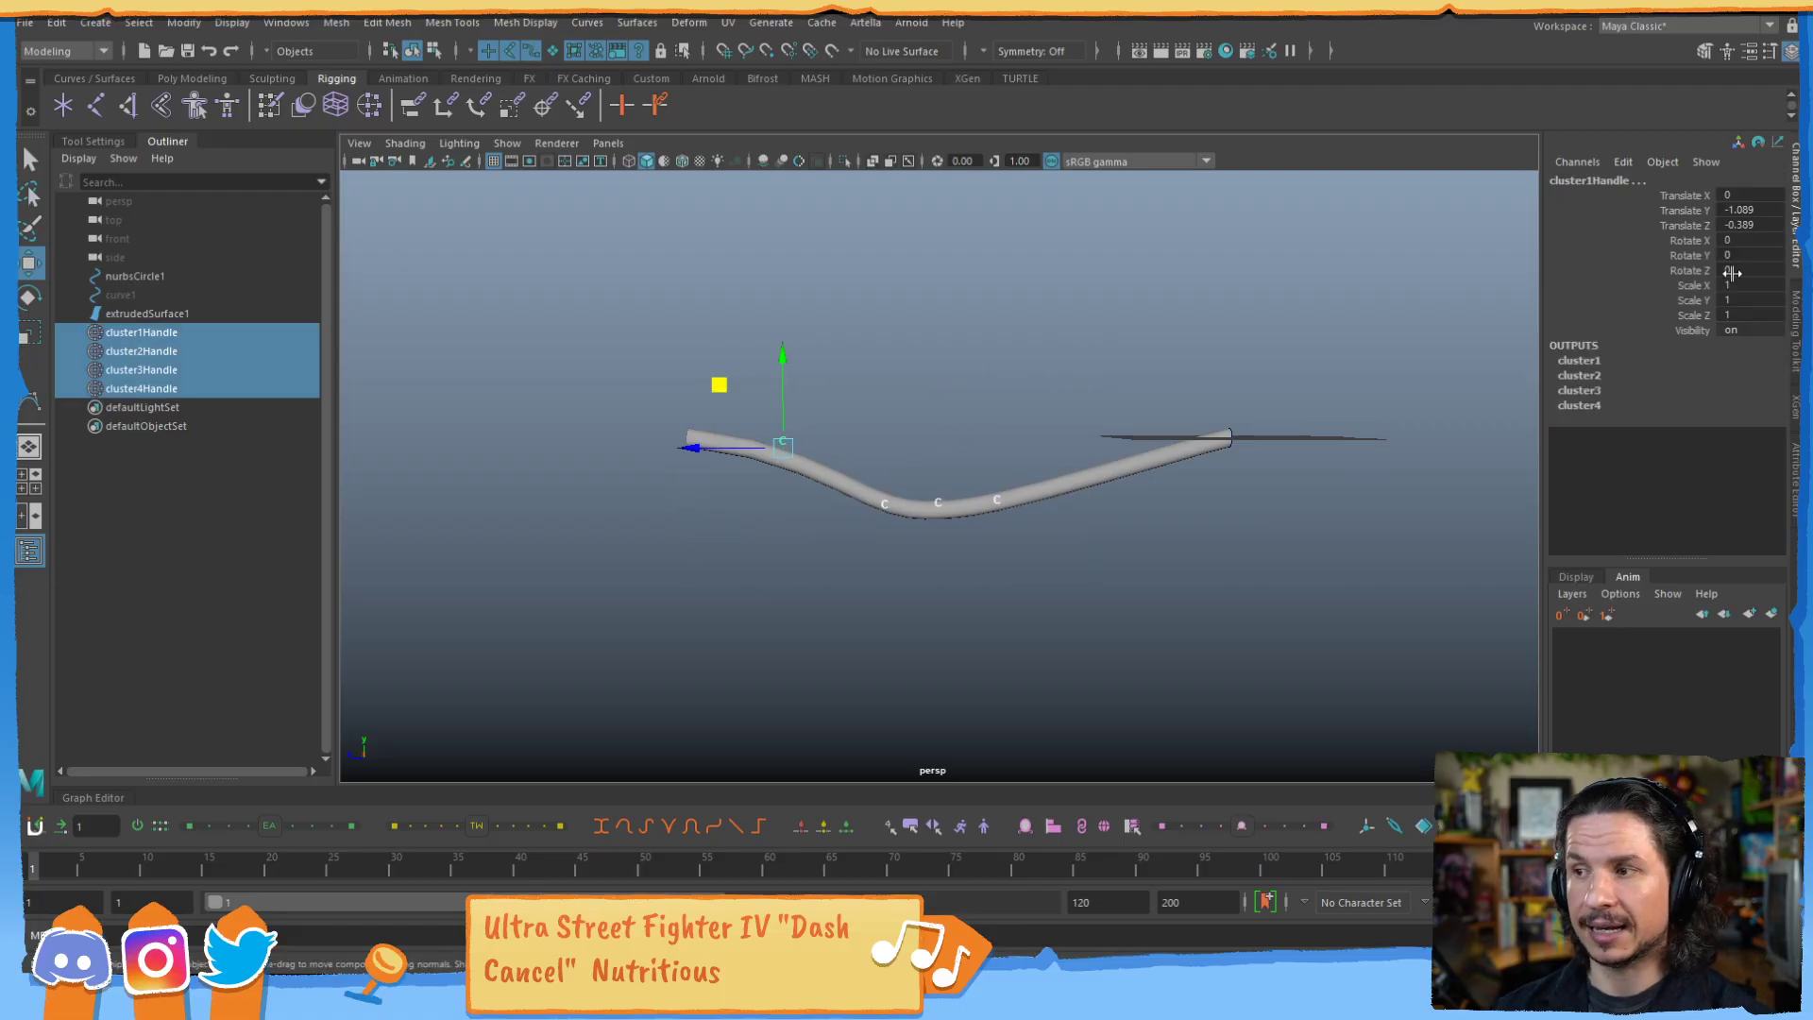
drag(1757, 202, 1778, 223)
text(0)
key(Return)
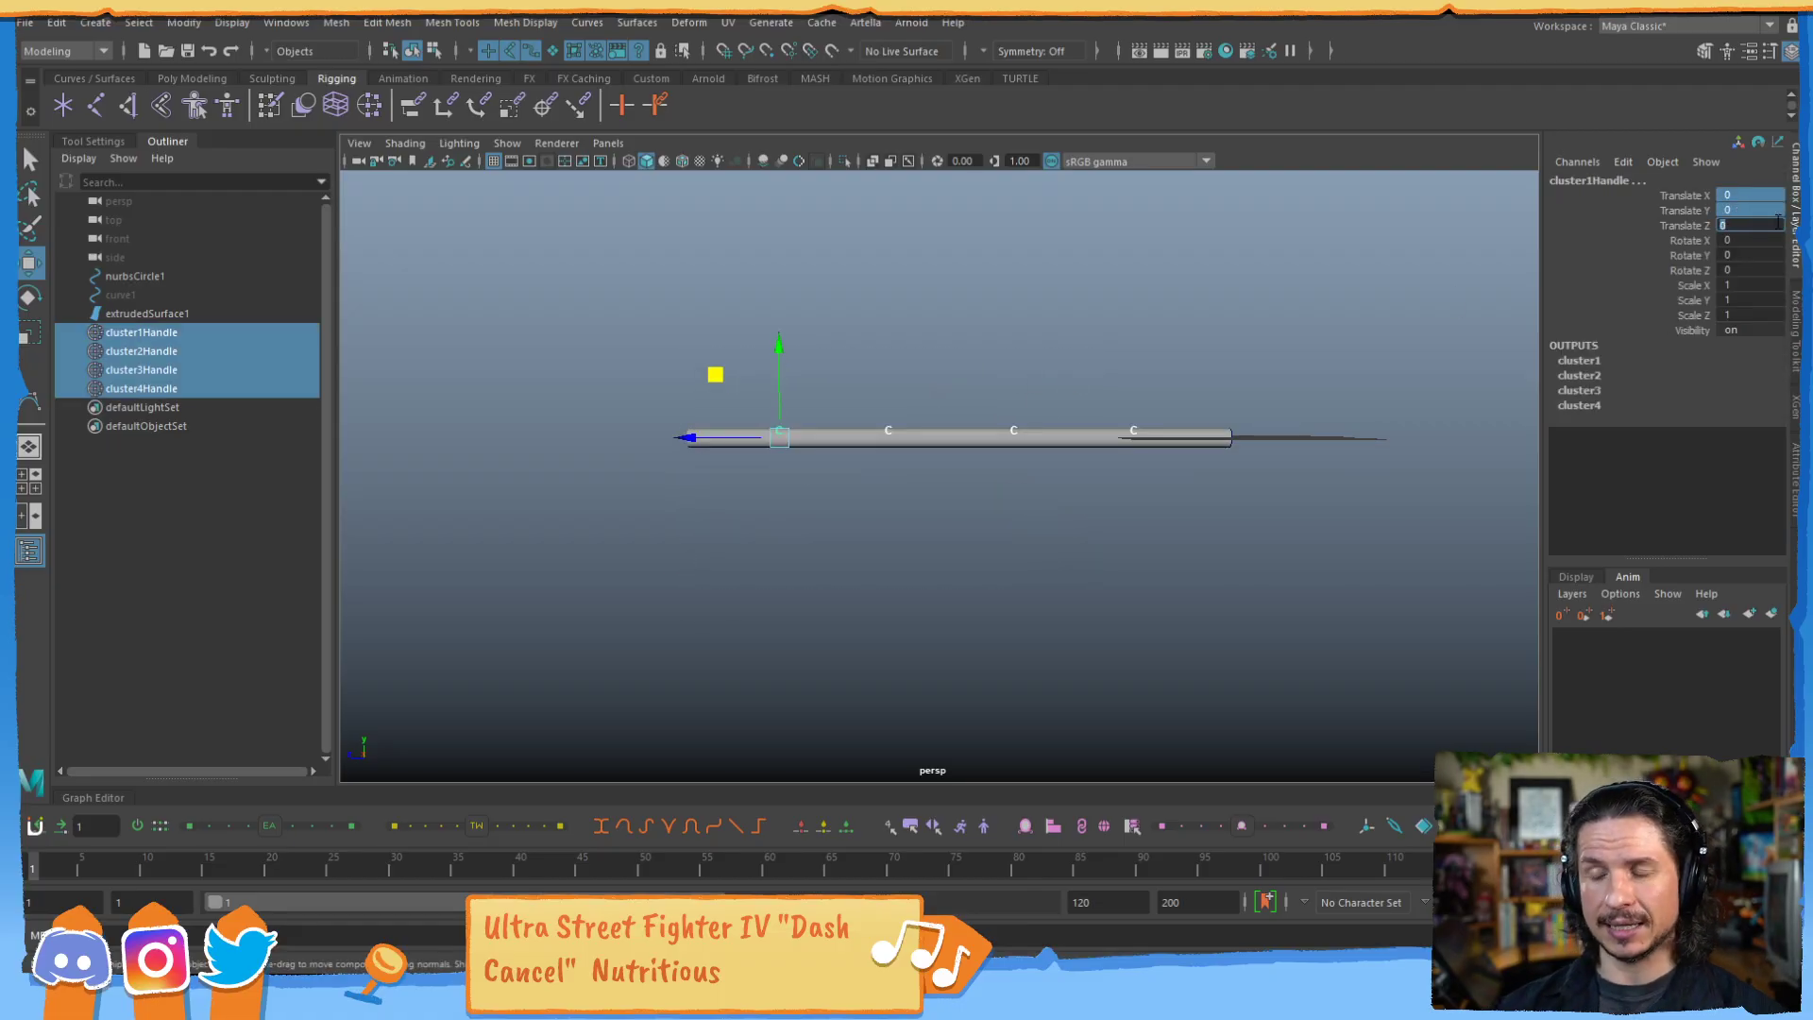
click(607, 502)
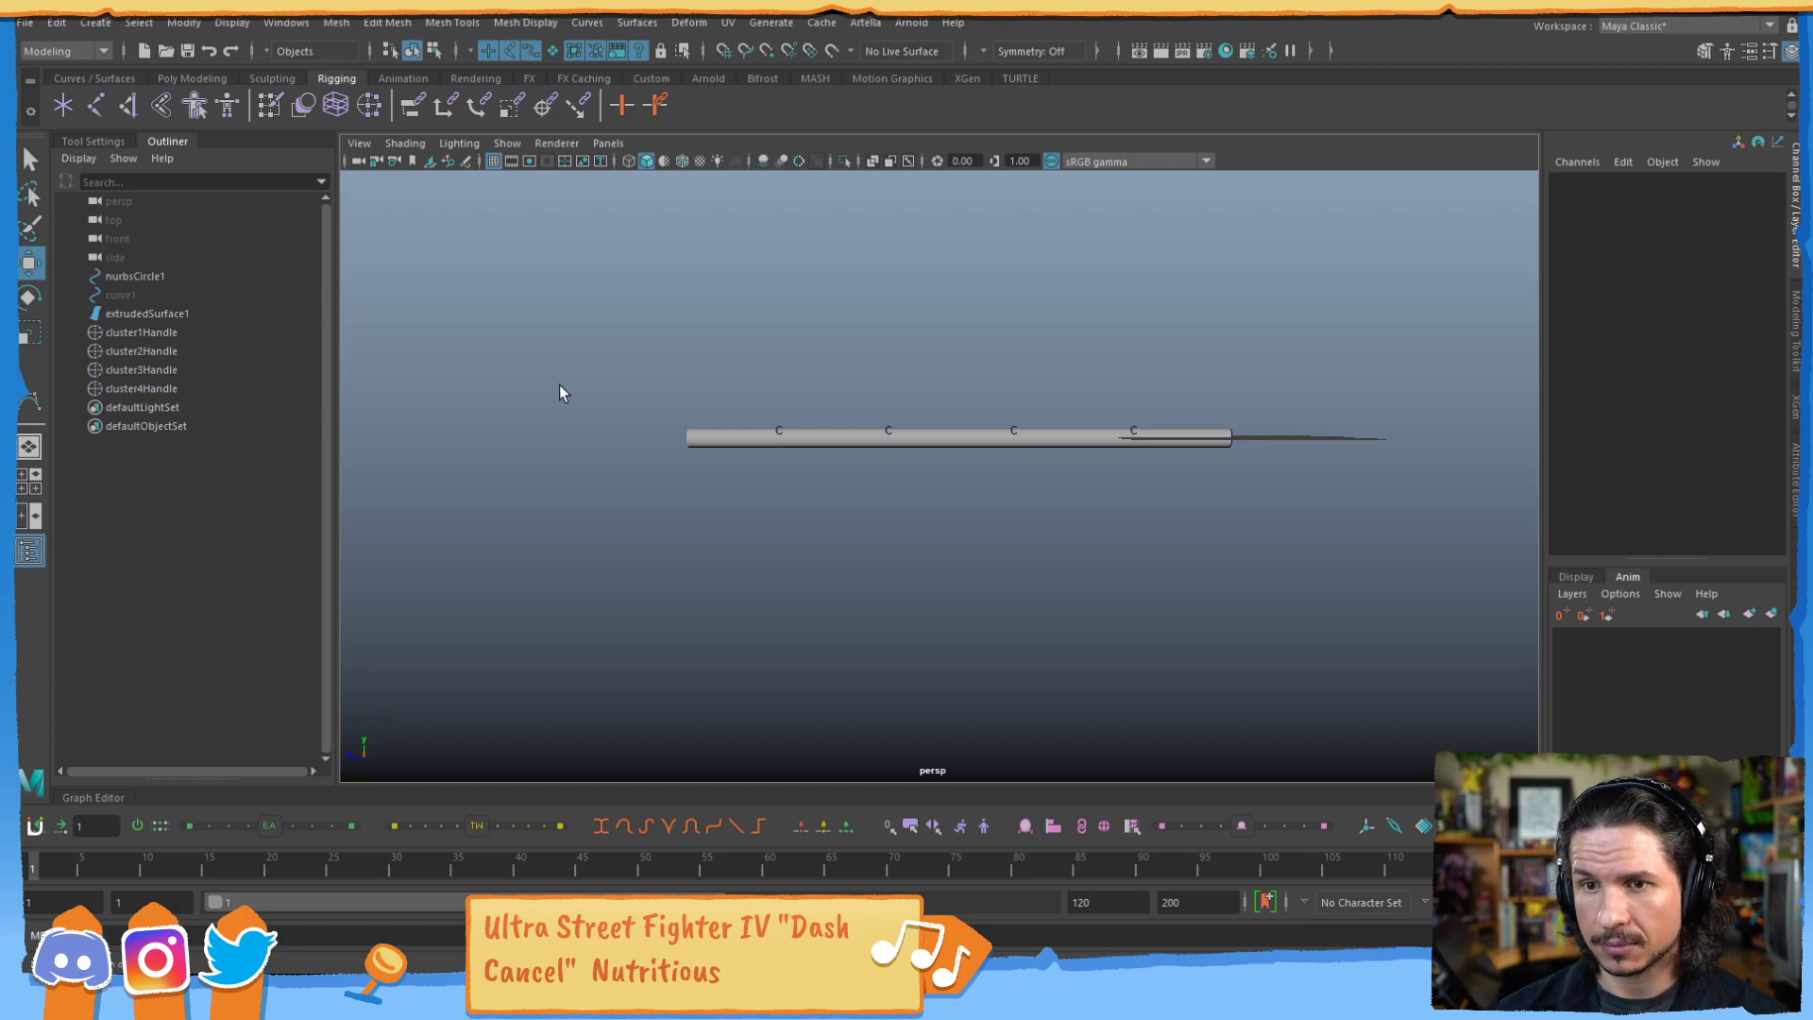
Switch to the side view and show curve1 by setting its visibility to 1.
click(150, 295)
key(space)
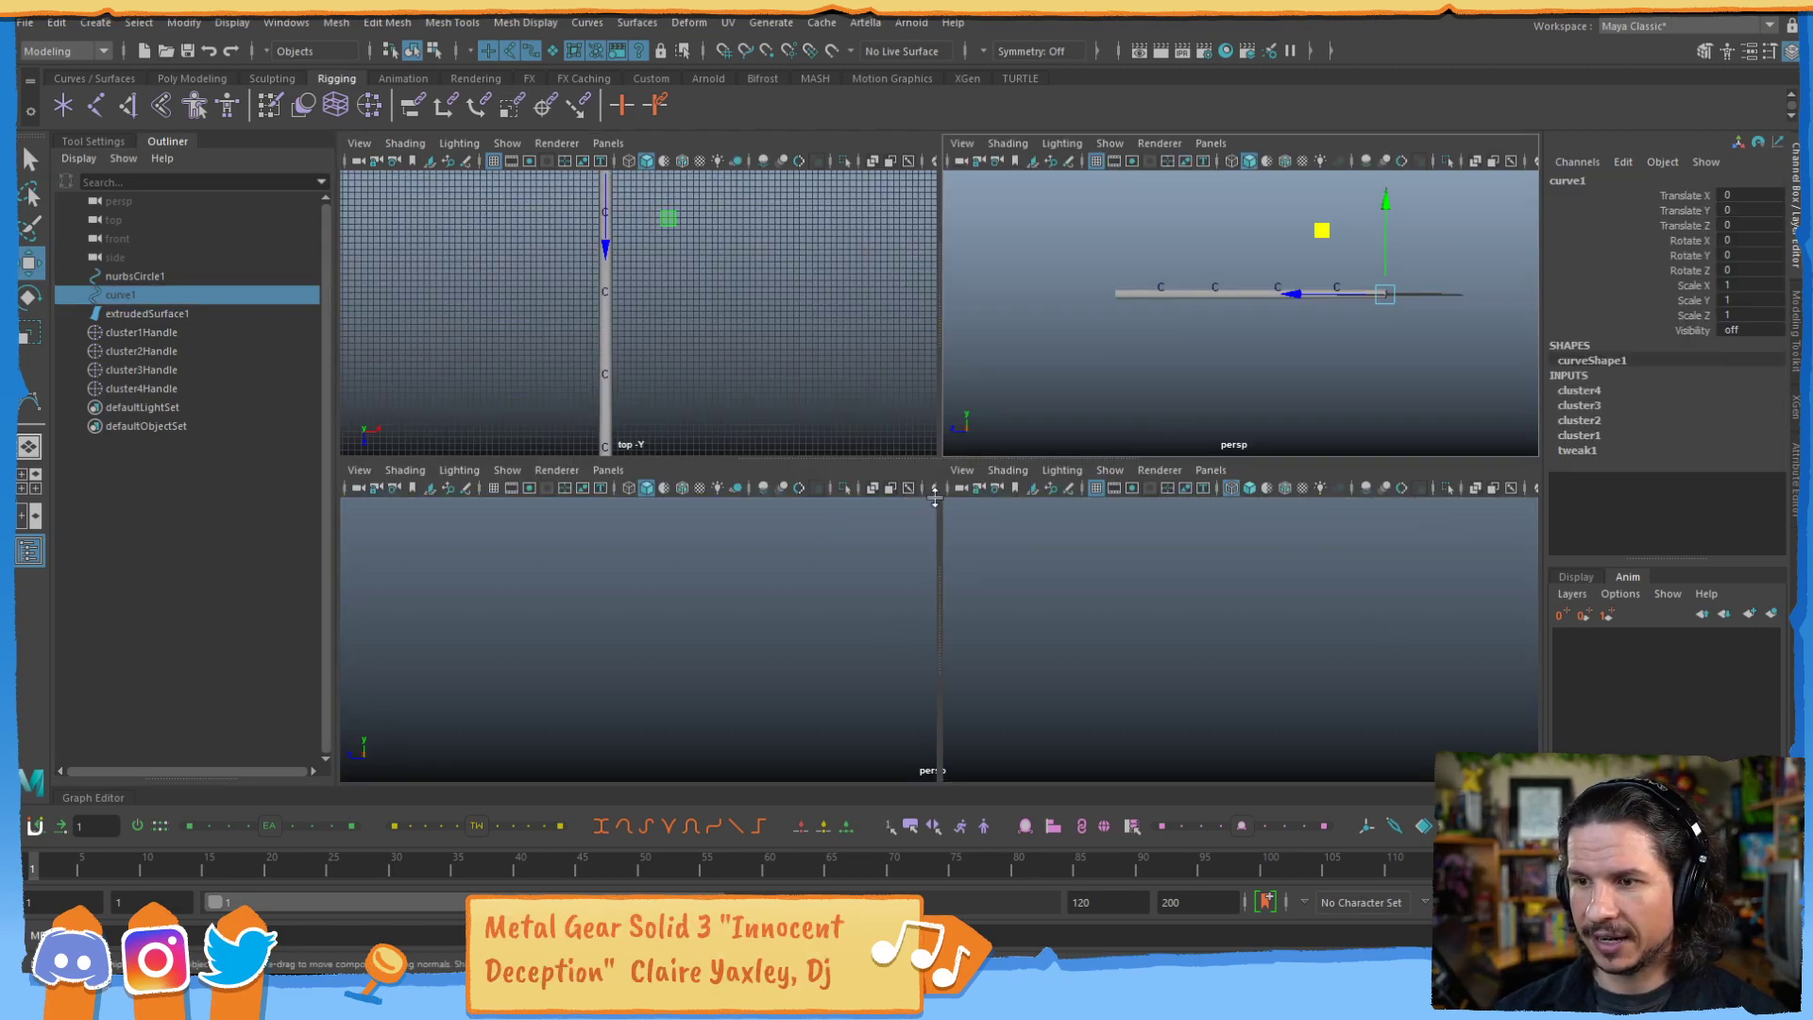
key(space)
alt+middle_drag(983, 556, 1299, 520)
scroll(1118, 468, up, 2)
click(1750, 330)
text(1)
key(Return)
click(915, 399)
key(ctrl+z)
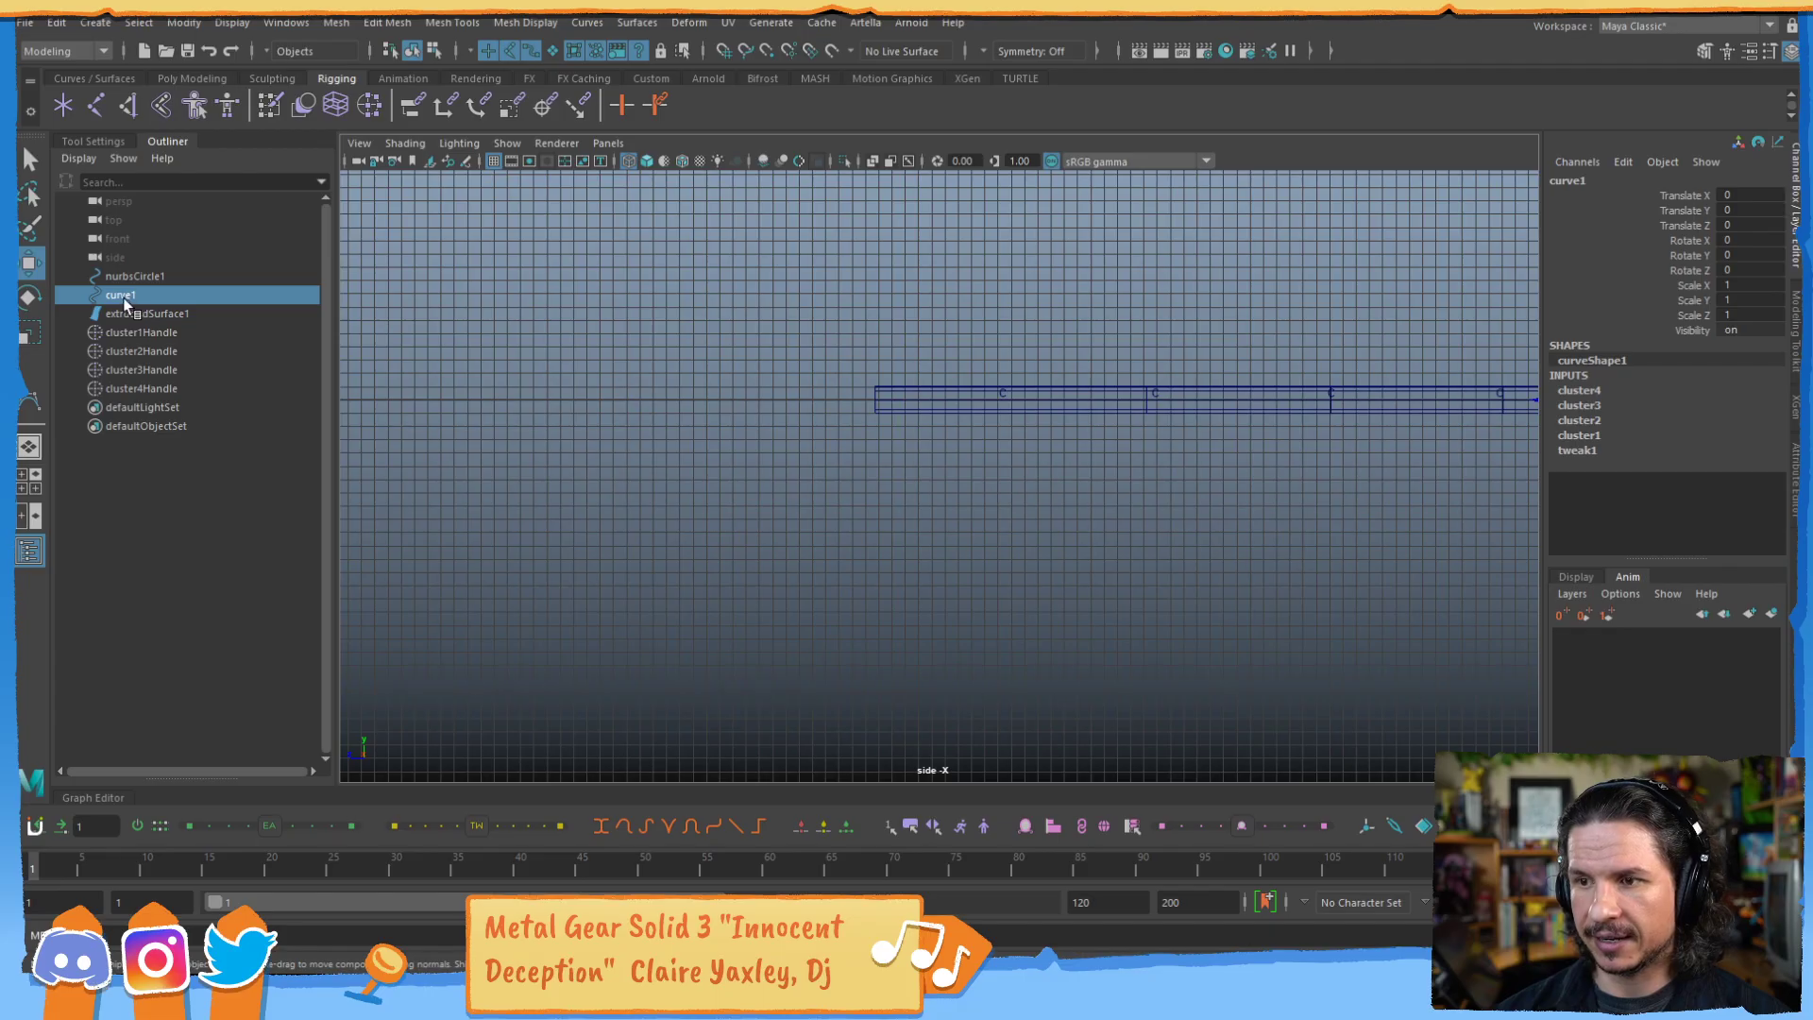
Hide extrudedSurface1 by setting its visibility to 0.
right_drag(896, 399, 835, 389)
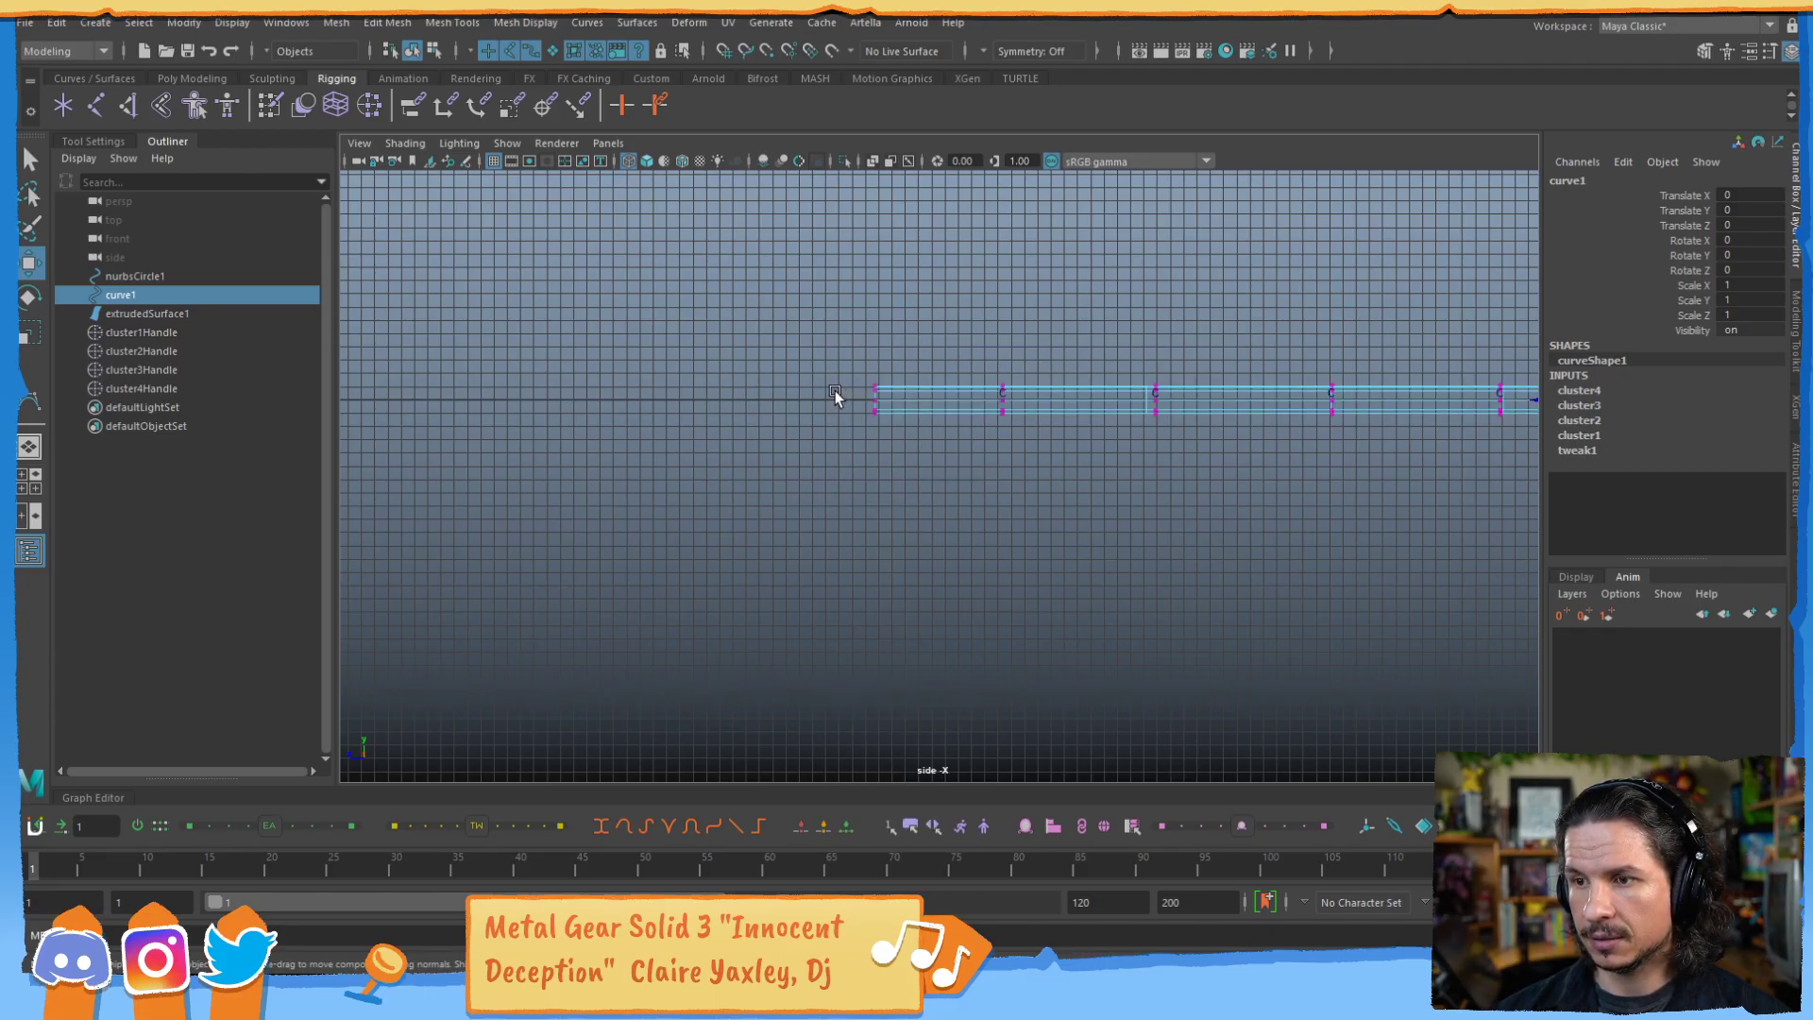
click(195, 282)
click(202, 313)
click(1743, 331)
text(0)
key(Return)
Create a cluster on the control vertex at the free end of curve1.
click(918, 400)
right_drag(918, 401, 803, 374)
drag(930, 463, 529, 270)
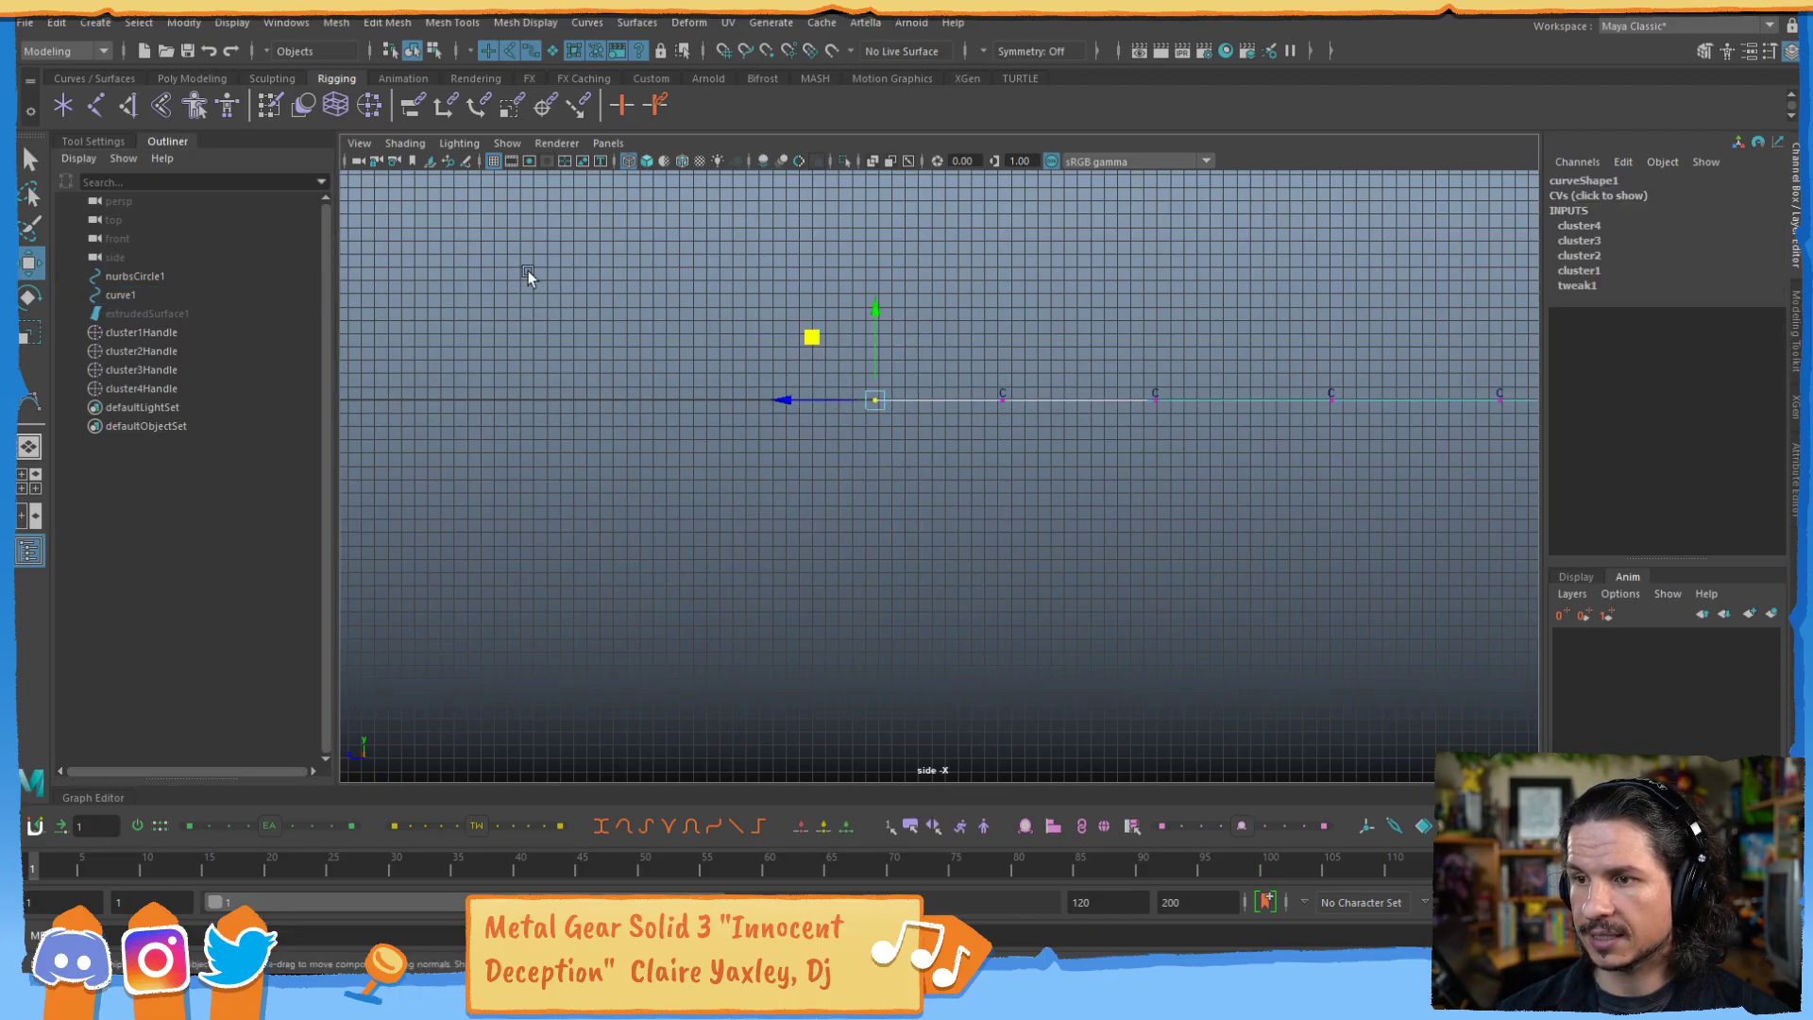
click(689, 22)
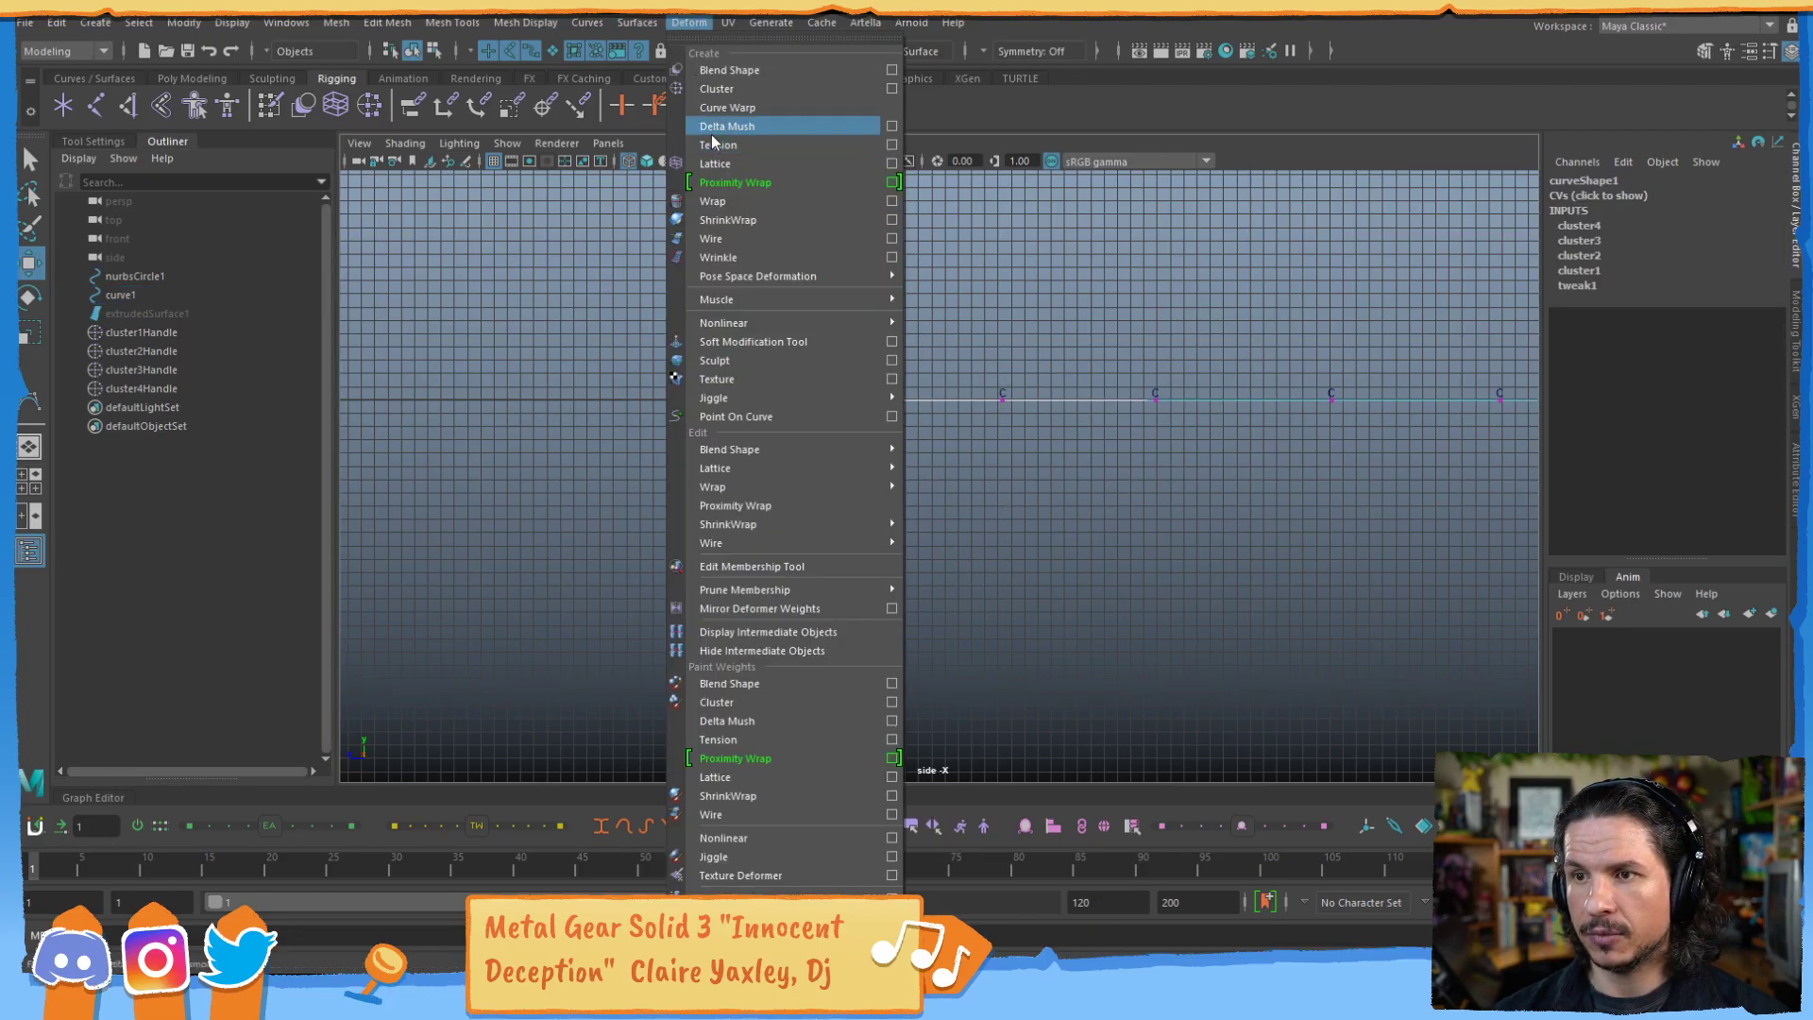
click(746, 88)
click(702, 518)
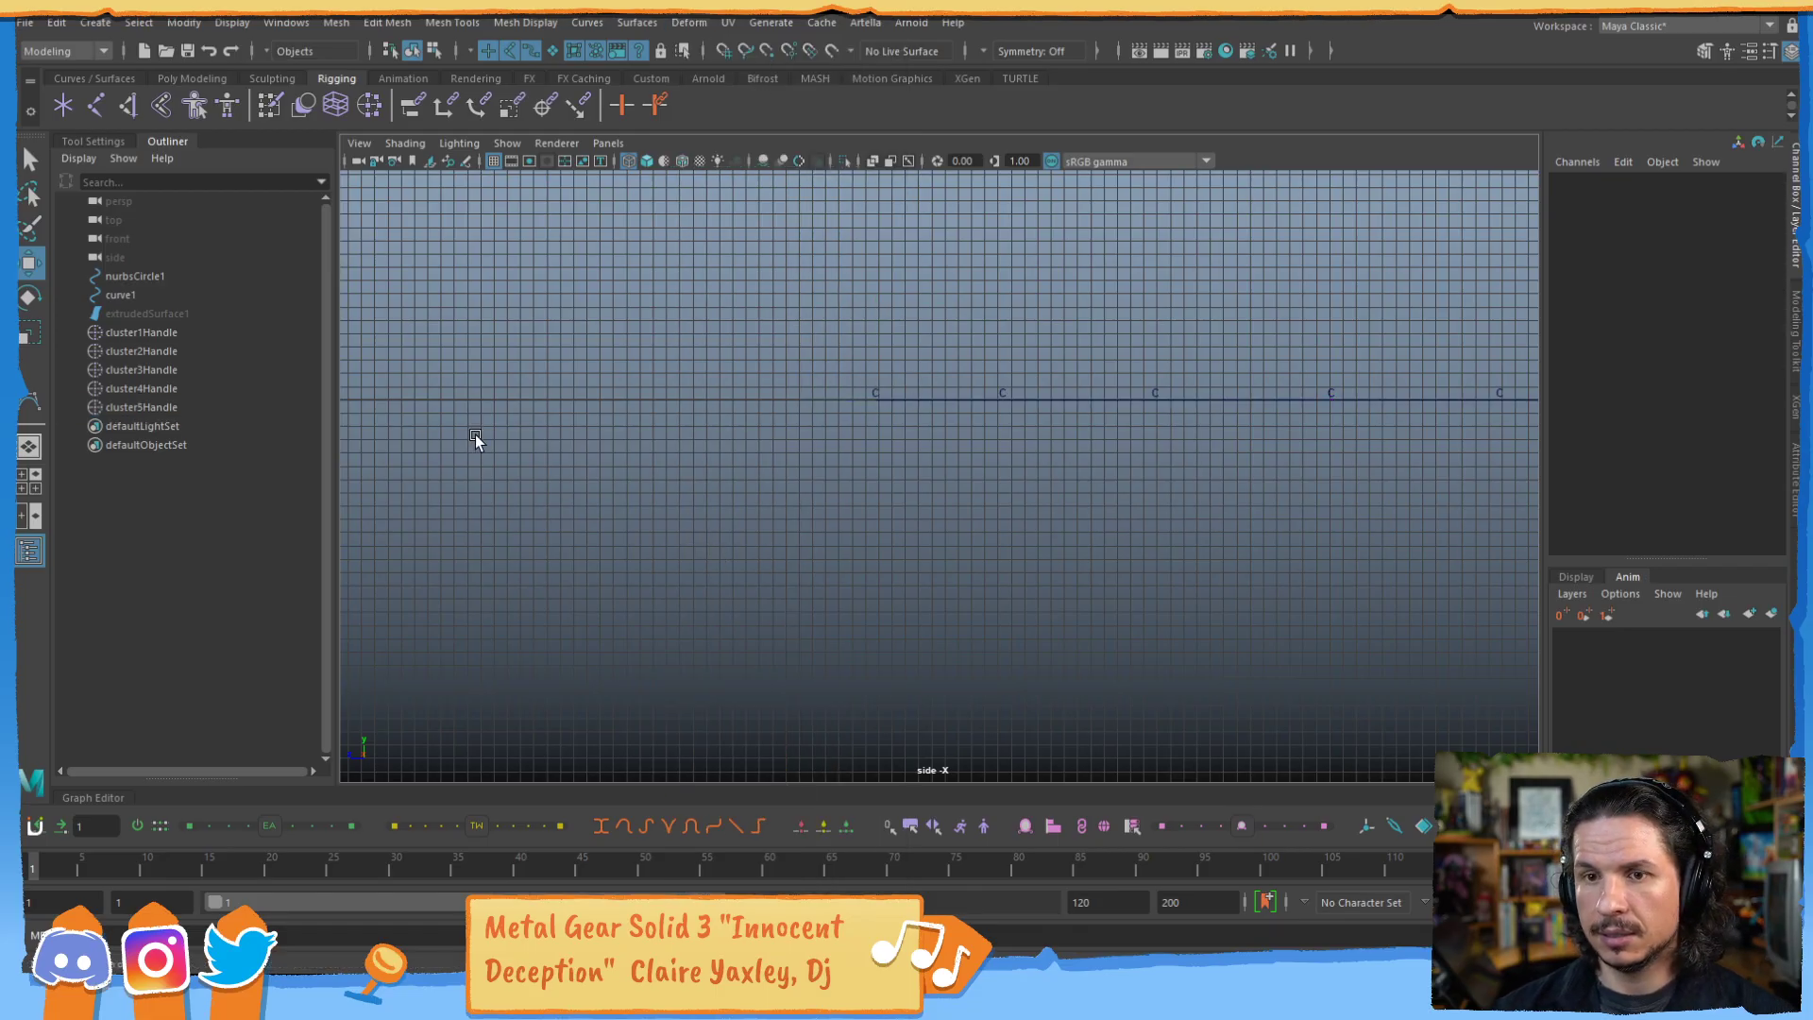
Examine the profile circle at the start of the curve and its makeNurbCircle1 settings.
alt+middle_drag(1220, 387, 580, 412)
drag(1076, 392, 979, 459)
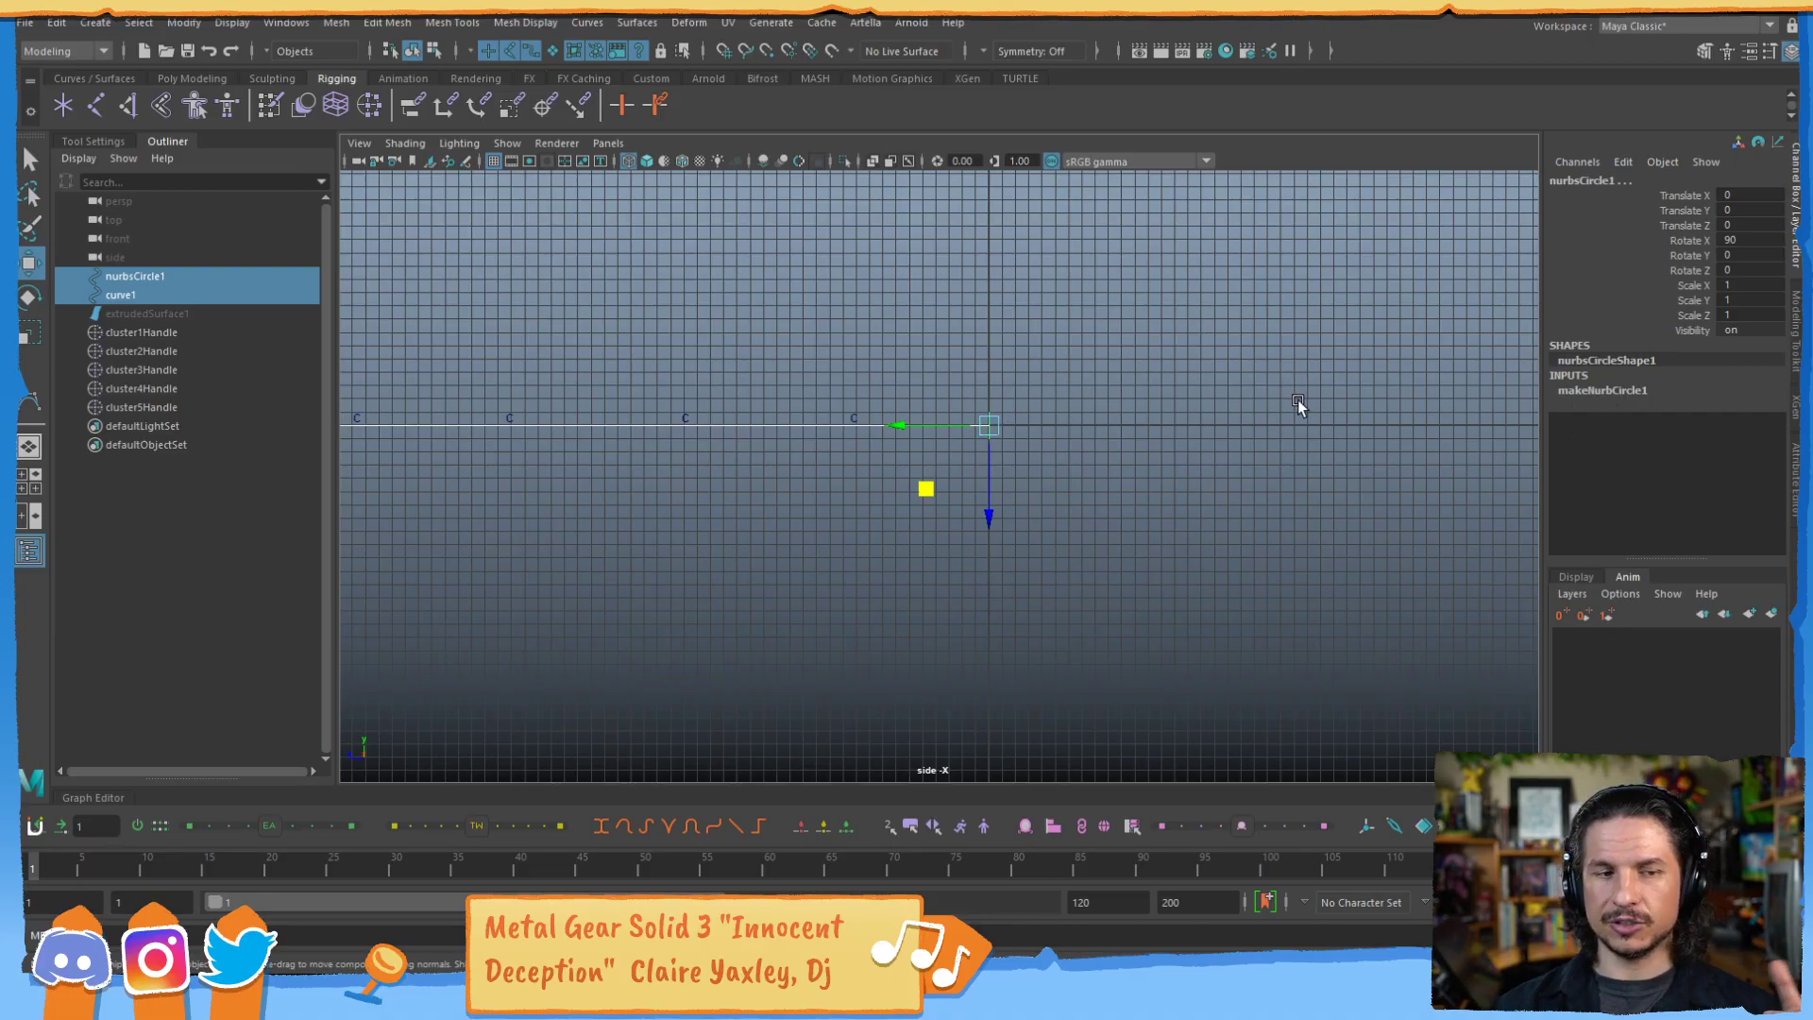
click(1636, 390)
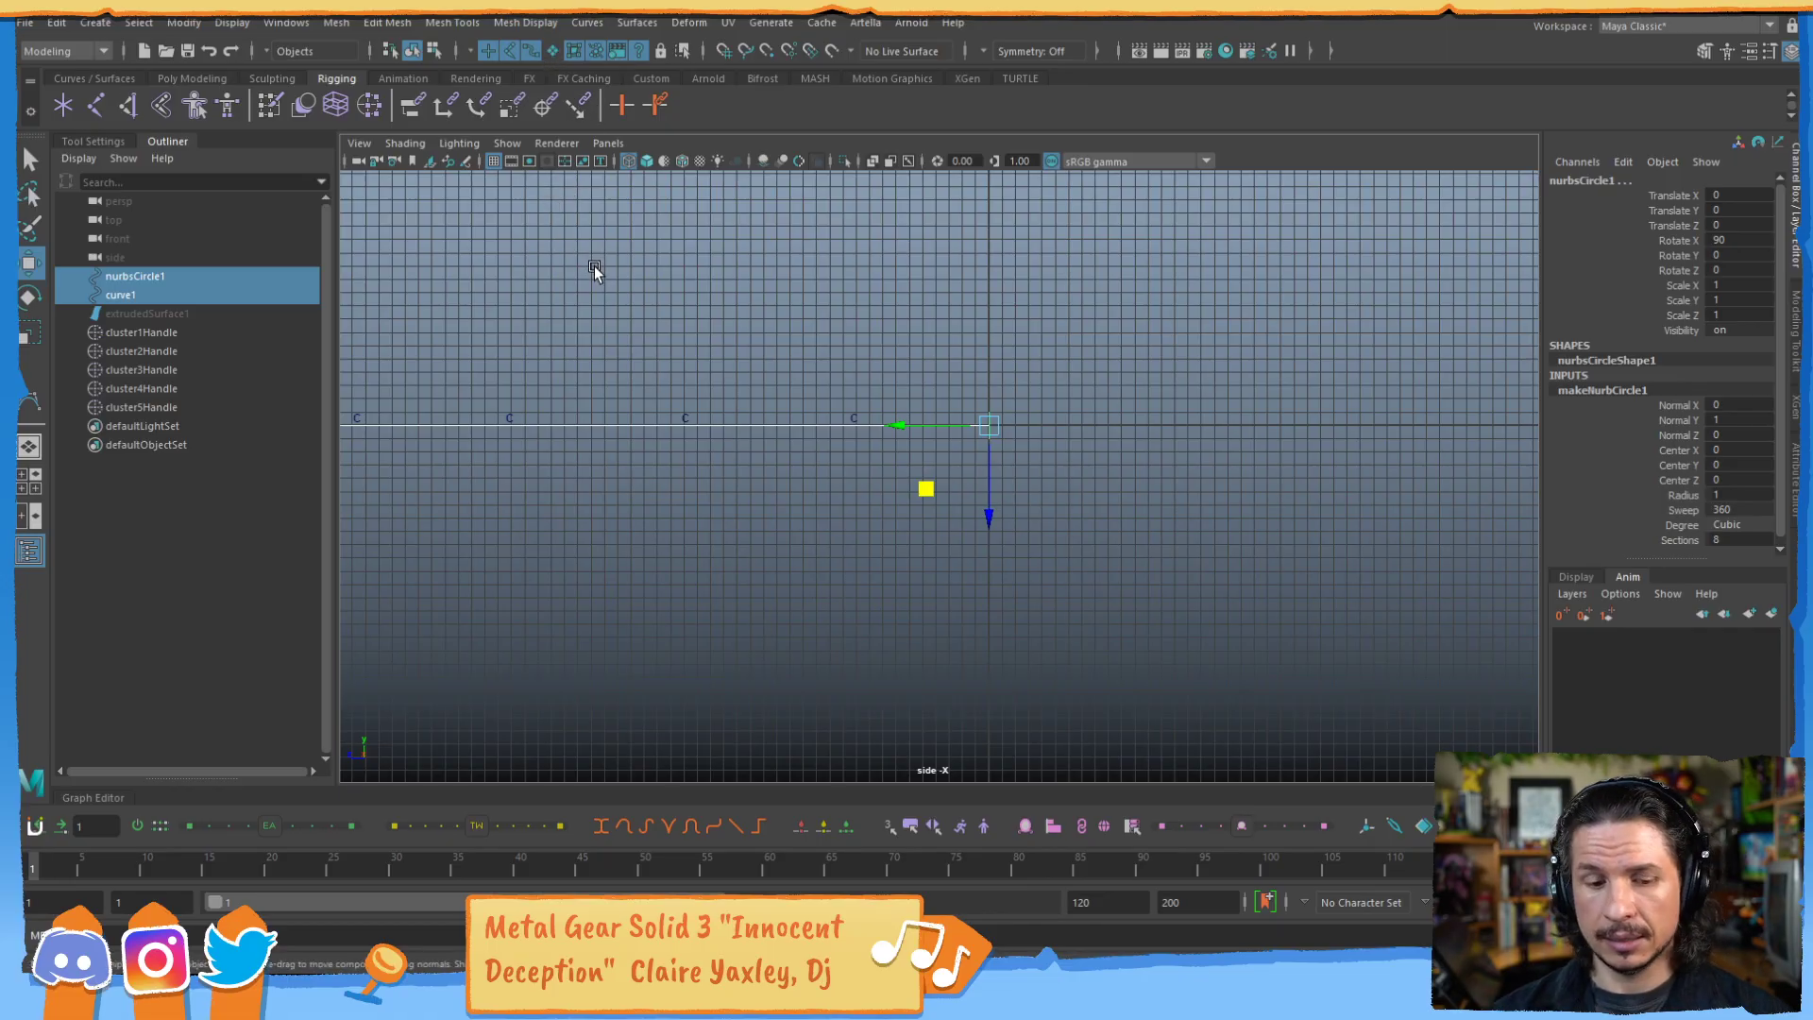
Return to the perspective view and show extrudedSurface1 by setting its visibility to 1.
key(space)
key(space)
click(170, 314)
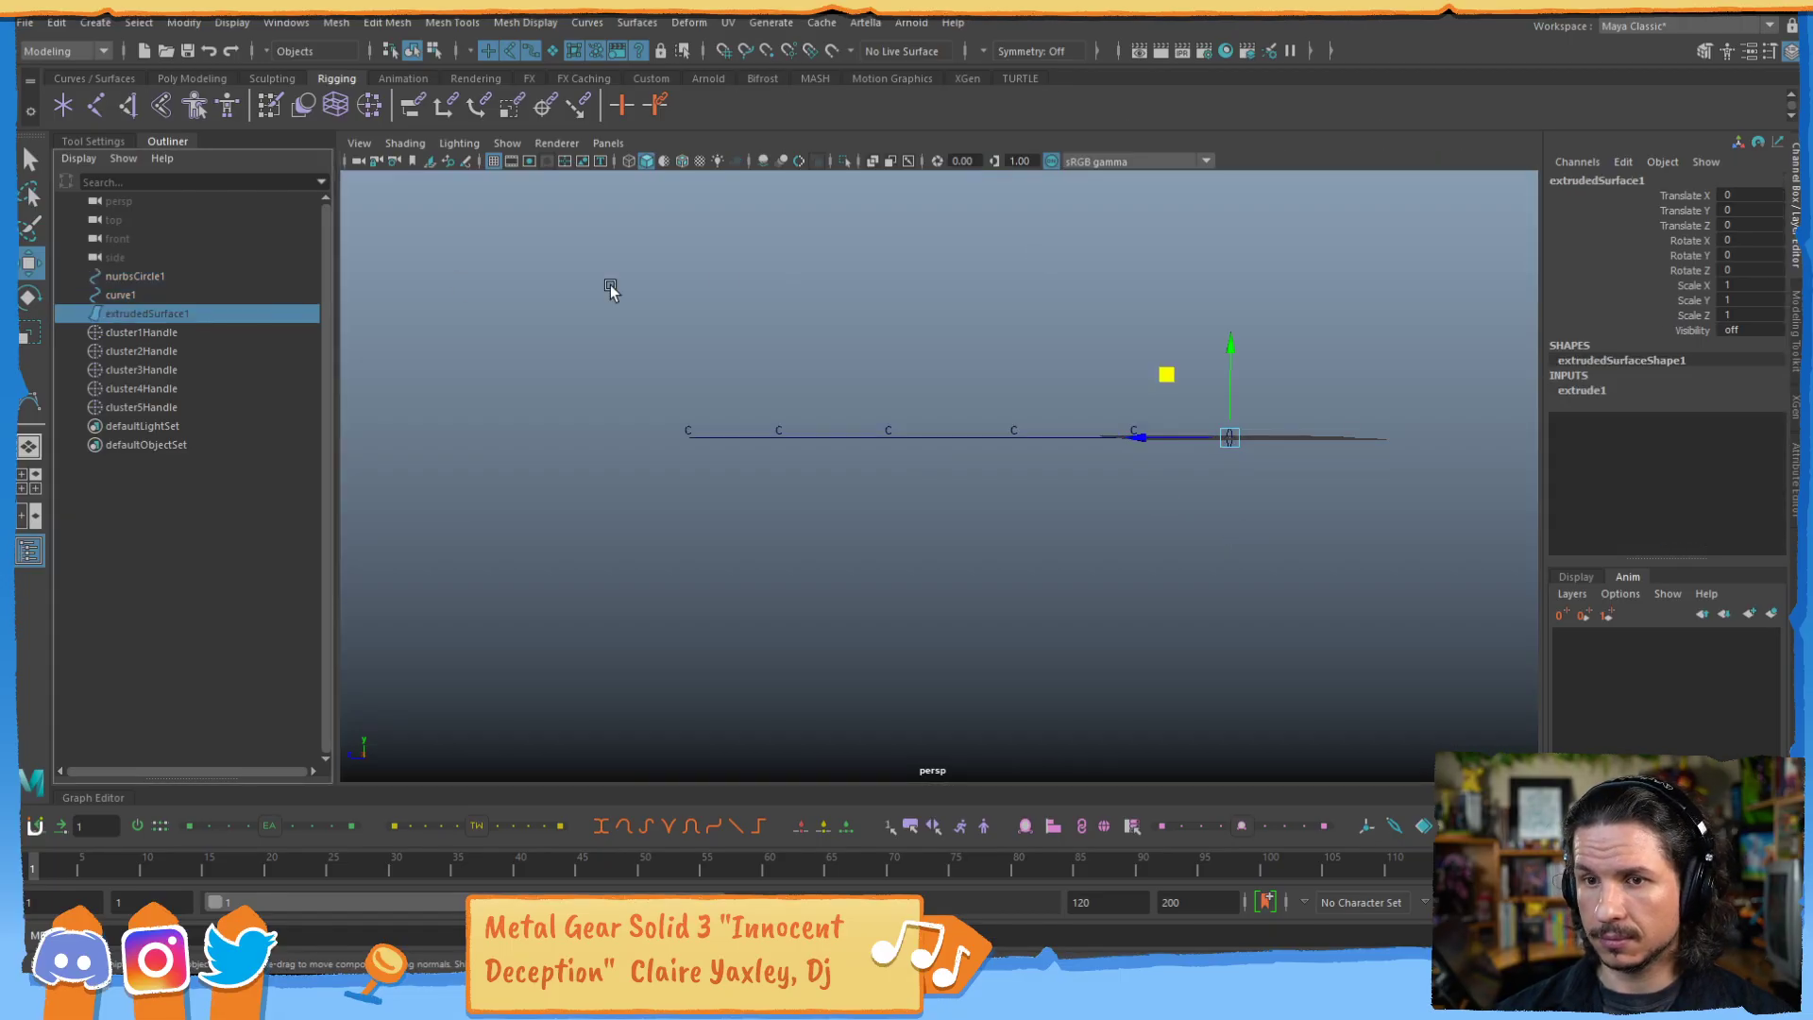
click(1739, 329)
text(1)
key(Return)
click(695, 361)
Bend the tube's free end by moving cluster5Handle down and outward and cluster1Handle to about Translate Y -3.887, Z 24.51.
drag(663, 386, 726, 457)
alt+right_drag(770, 401, 752, 475)
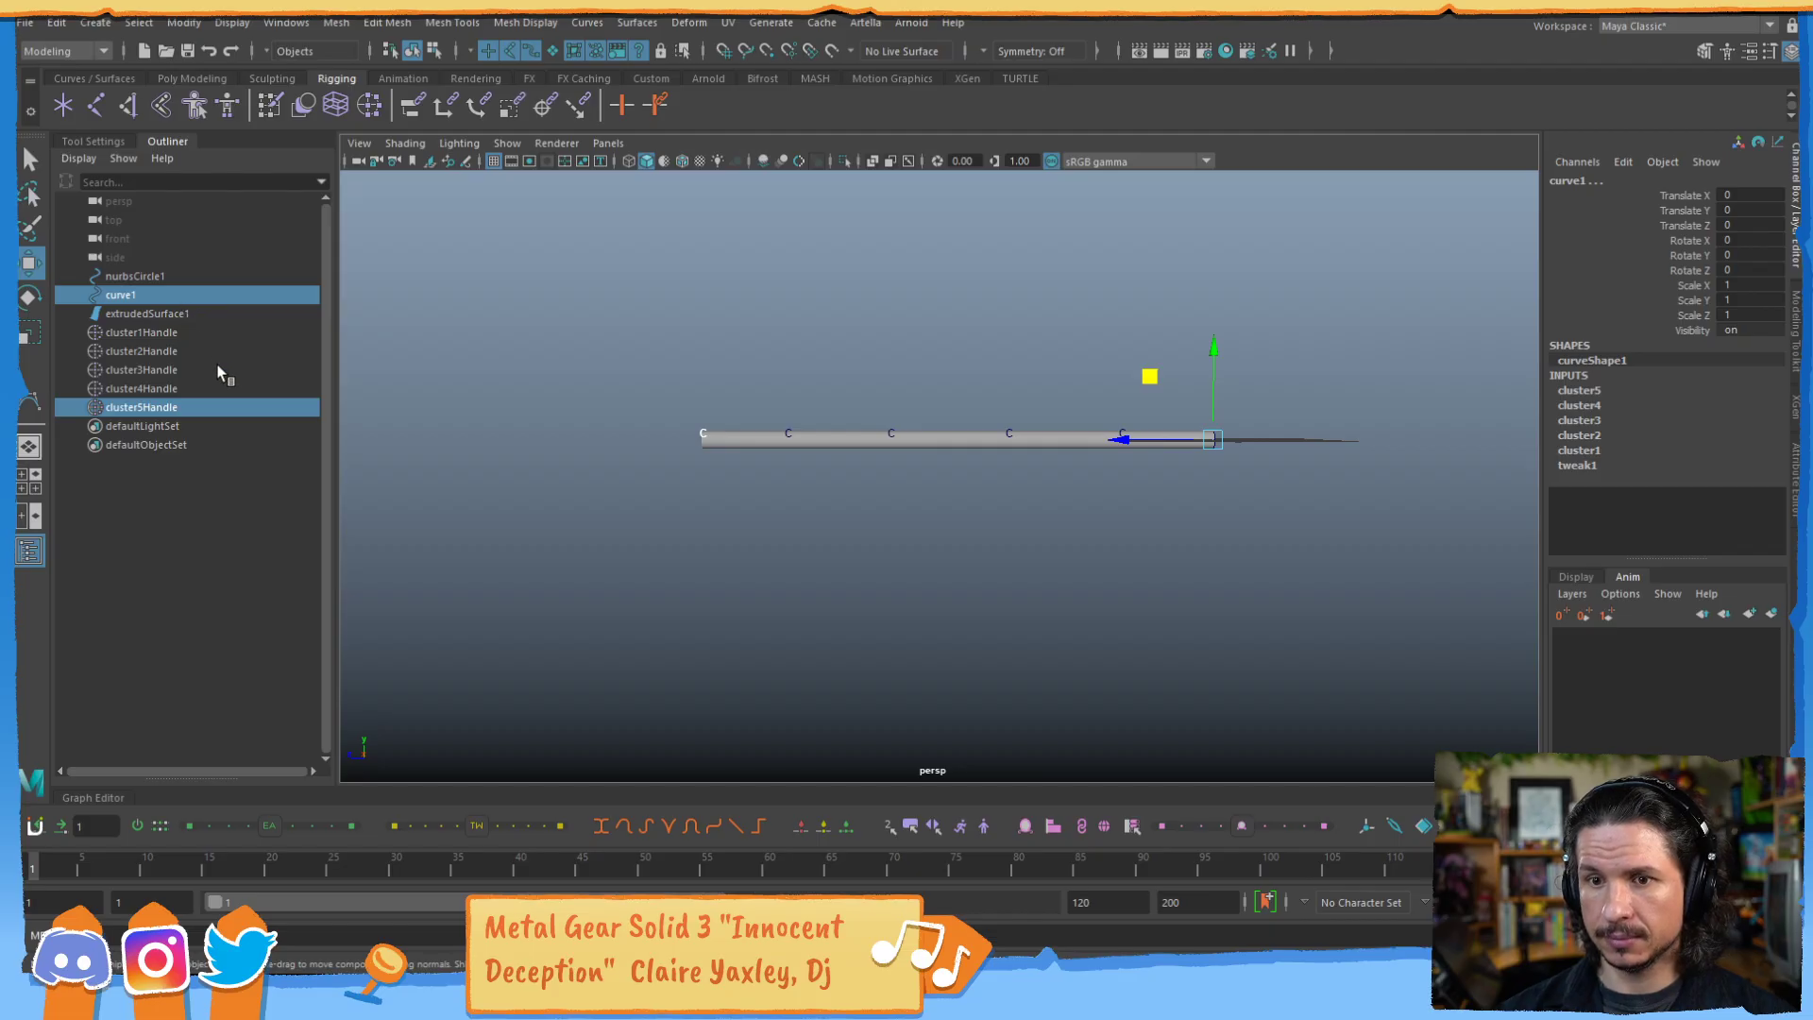
click(193, 406)
drag(652, 378, 429, 543)
drag(728, 393, 793, 442)
middle_drag(728, 382, 506, 411)
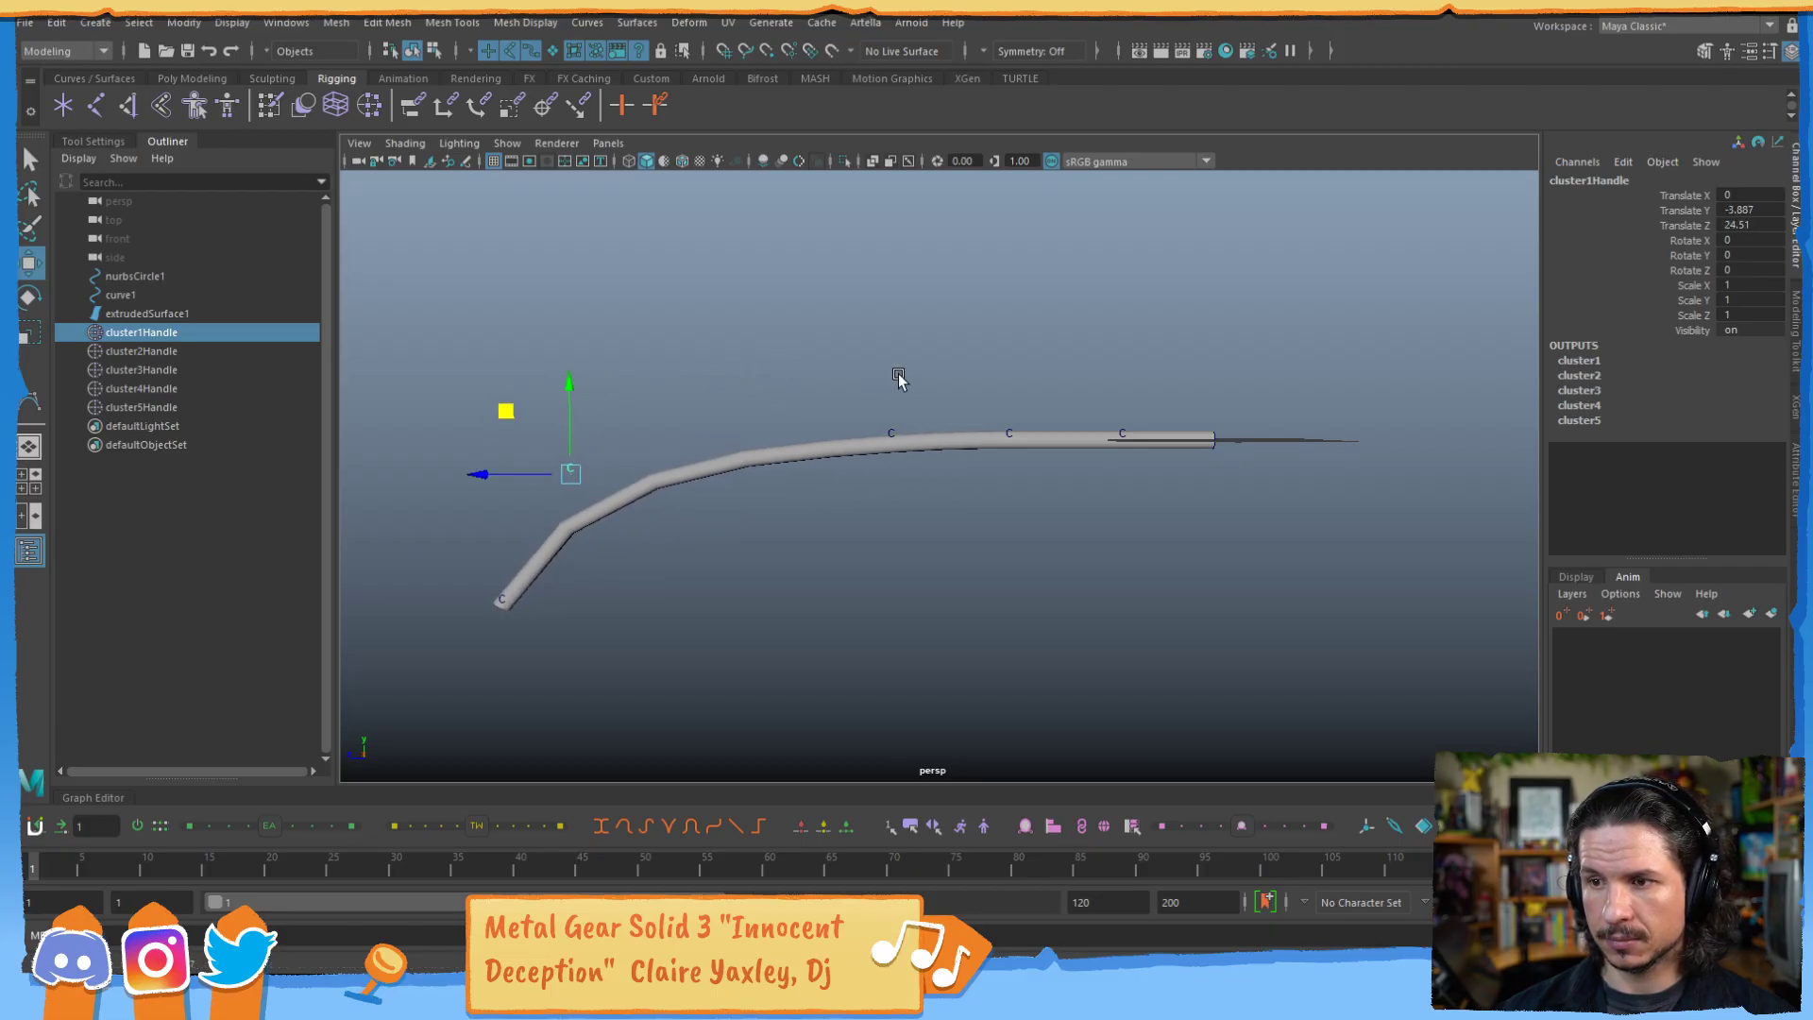
Shape the tube into a wave by raising the middle cluster, lowering the one beside it and moving cluster4Handle to about Translate Y 1.471.
click(890, 427)
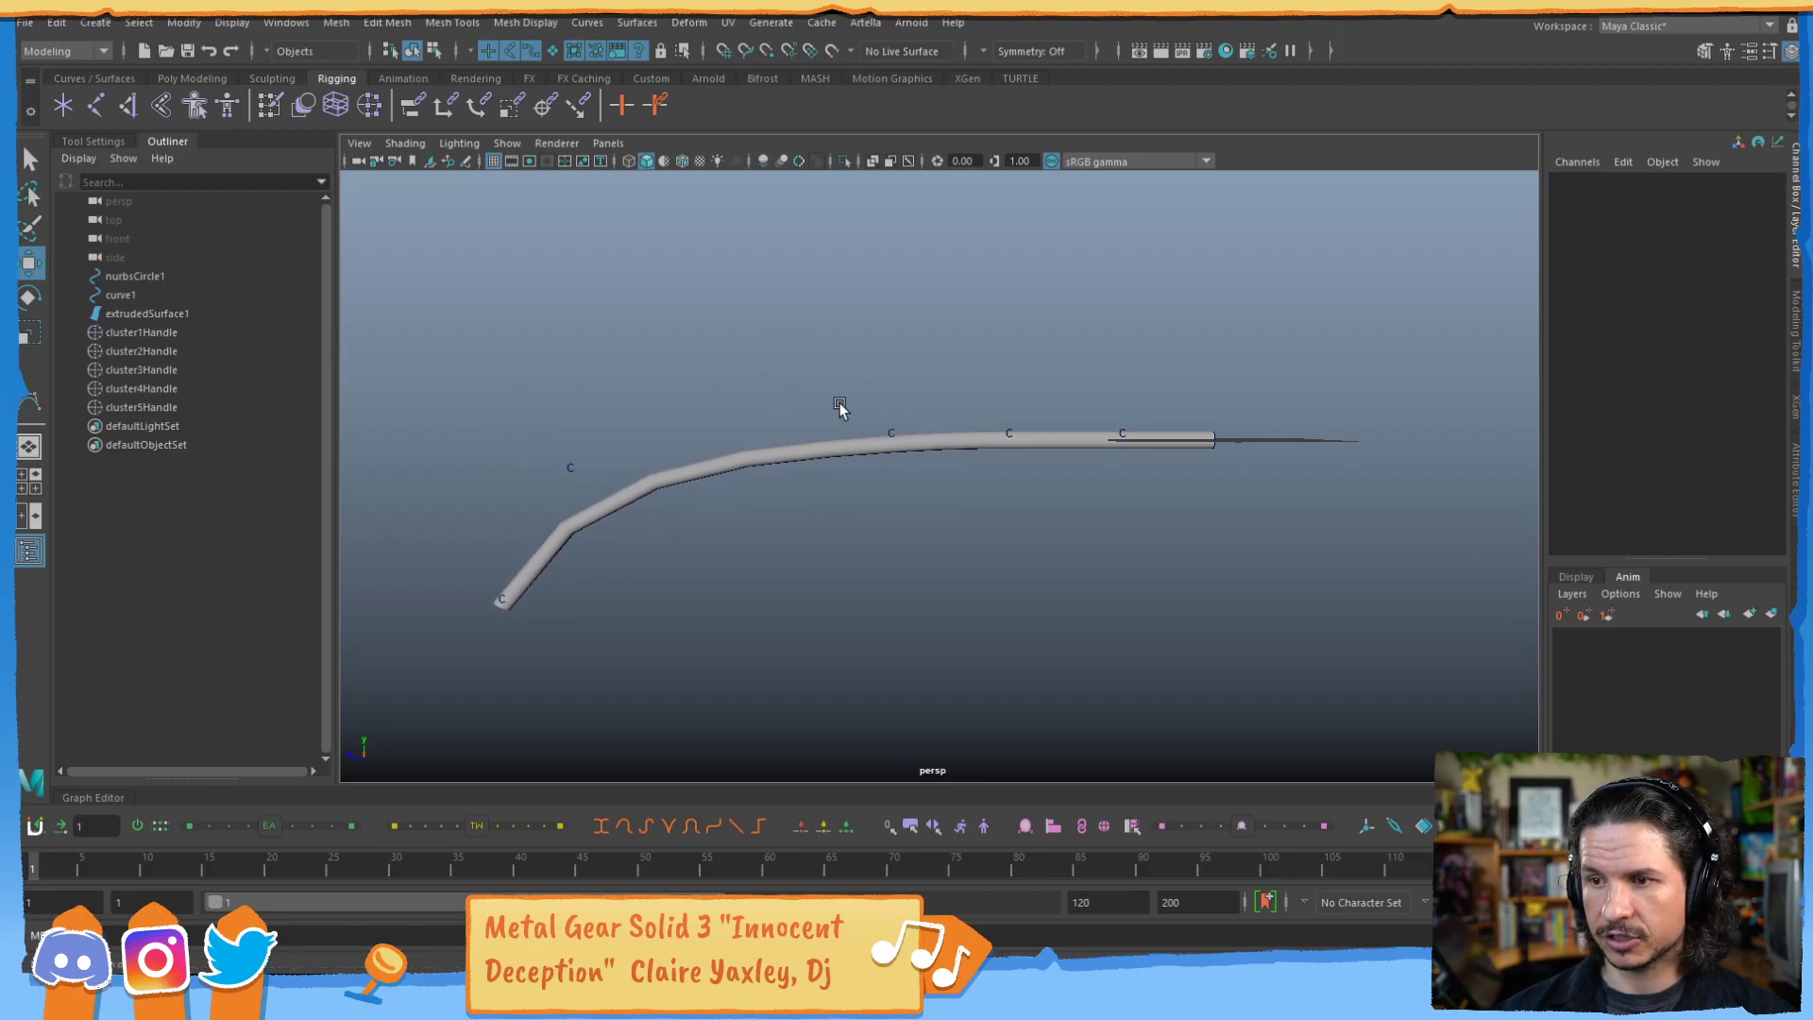
click(898, 422)
middle_drag(825, 372, 761, 256)
click(1005, 433)
middle_drag(943, 377, 939, 467)
click(1100, 420)
mouse_move(1061, 377)
middle_down()
mouse_move(1093, 457)
mouse_move(1059, 405)
mouse_move(1060, 359)
middle_up()
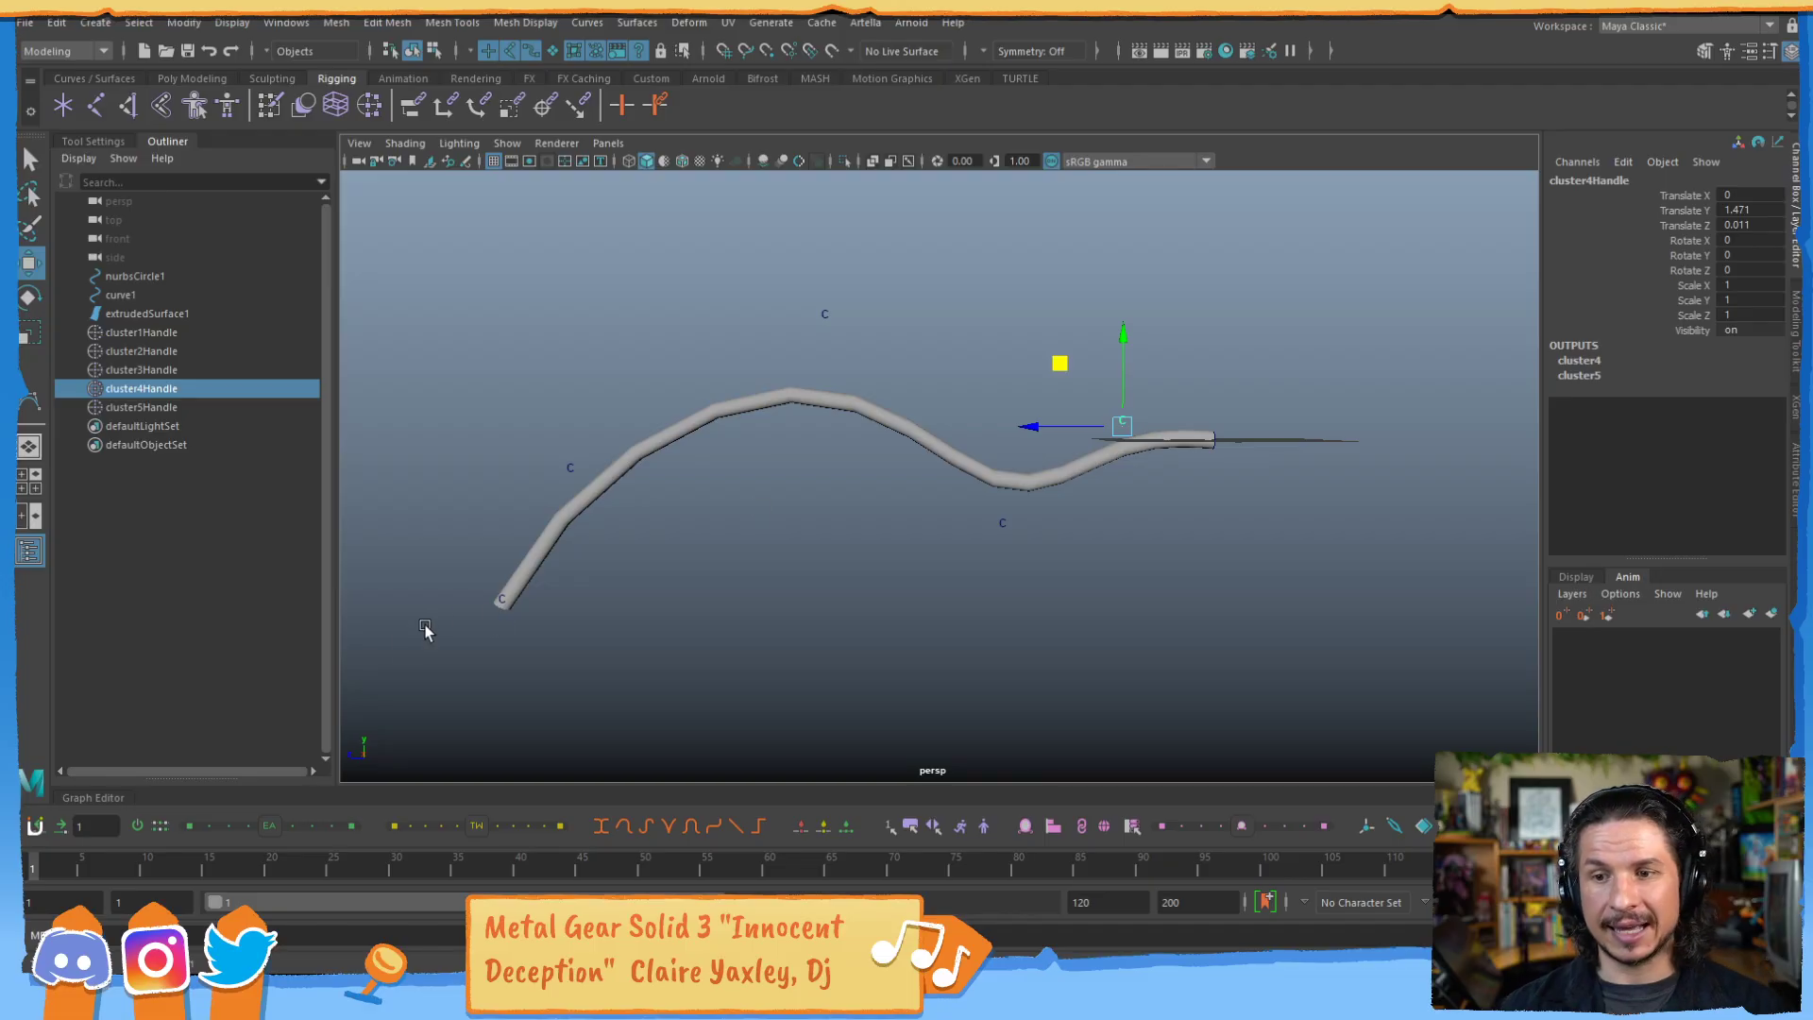
click(497, 593)
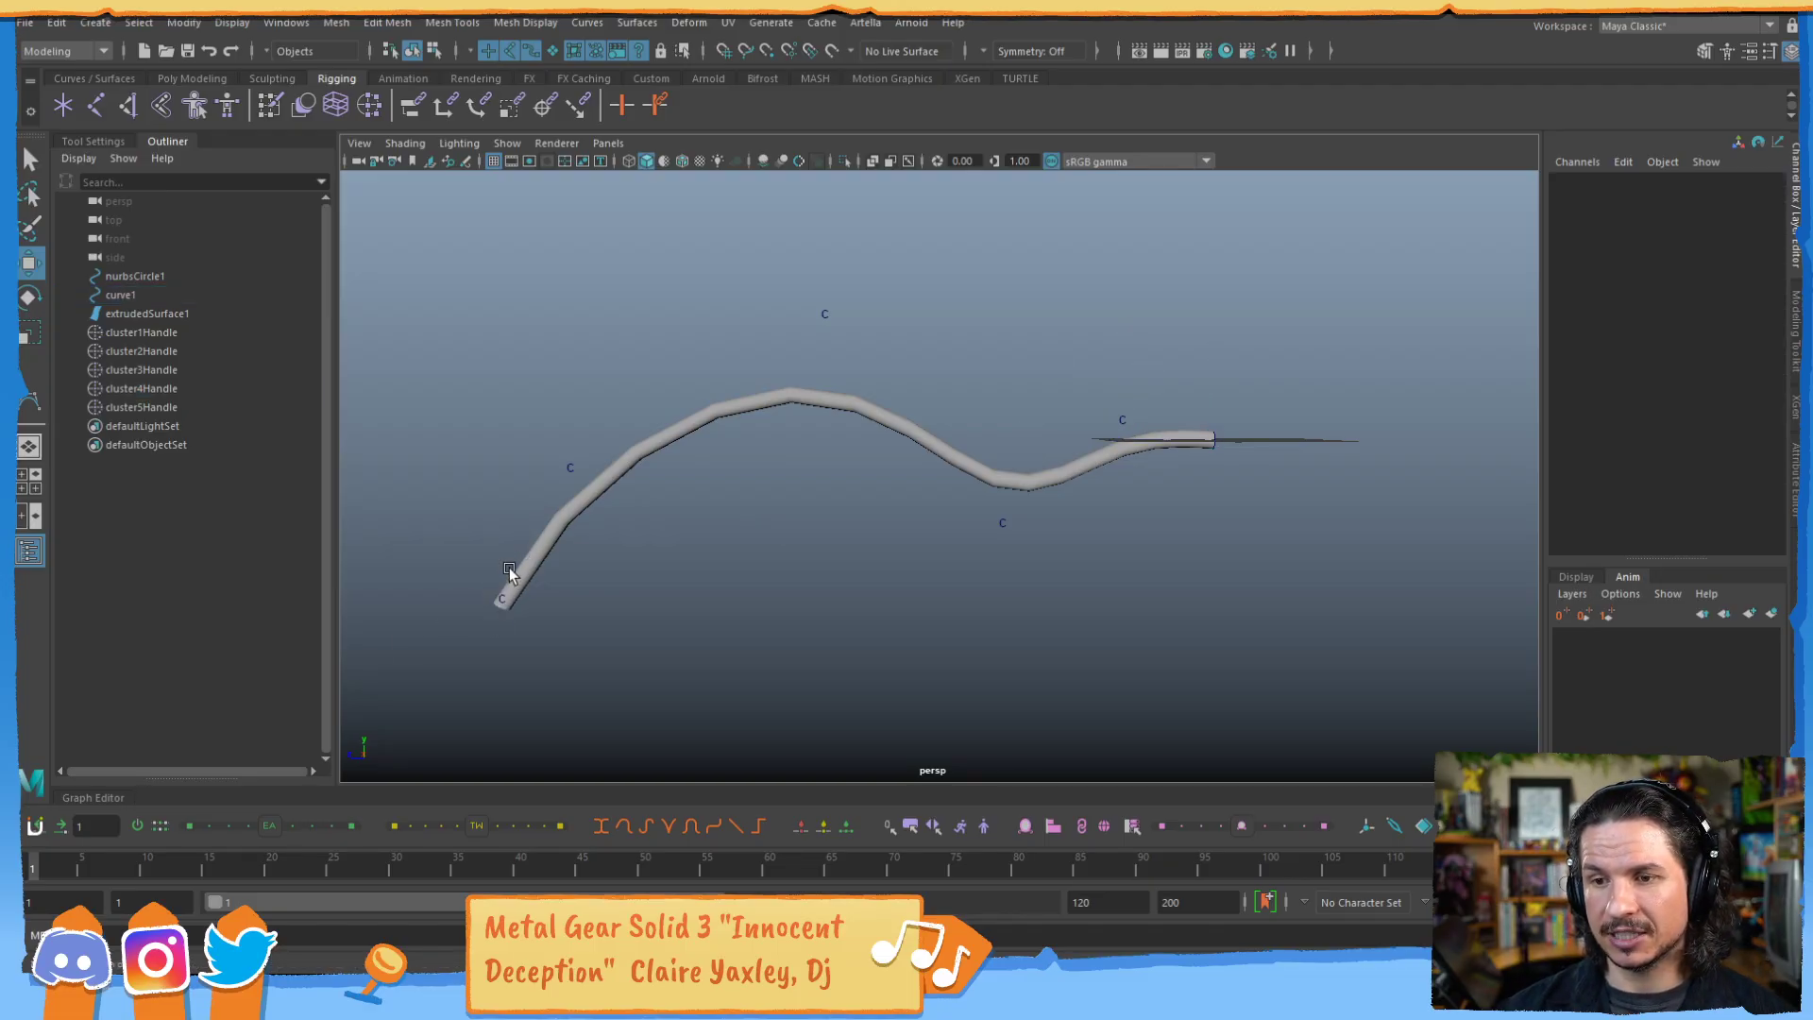
click(507, 600)
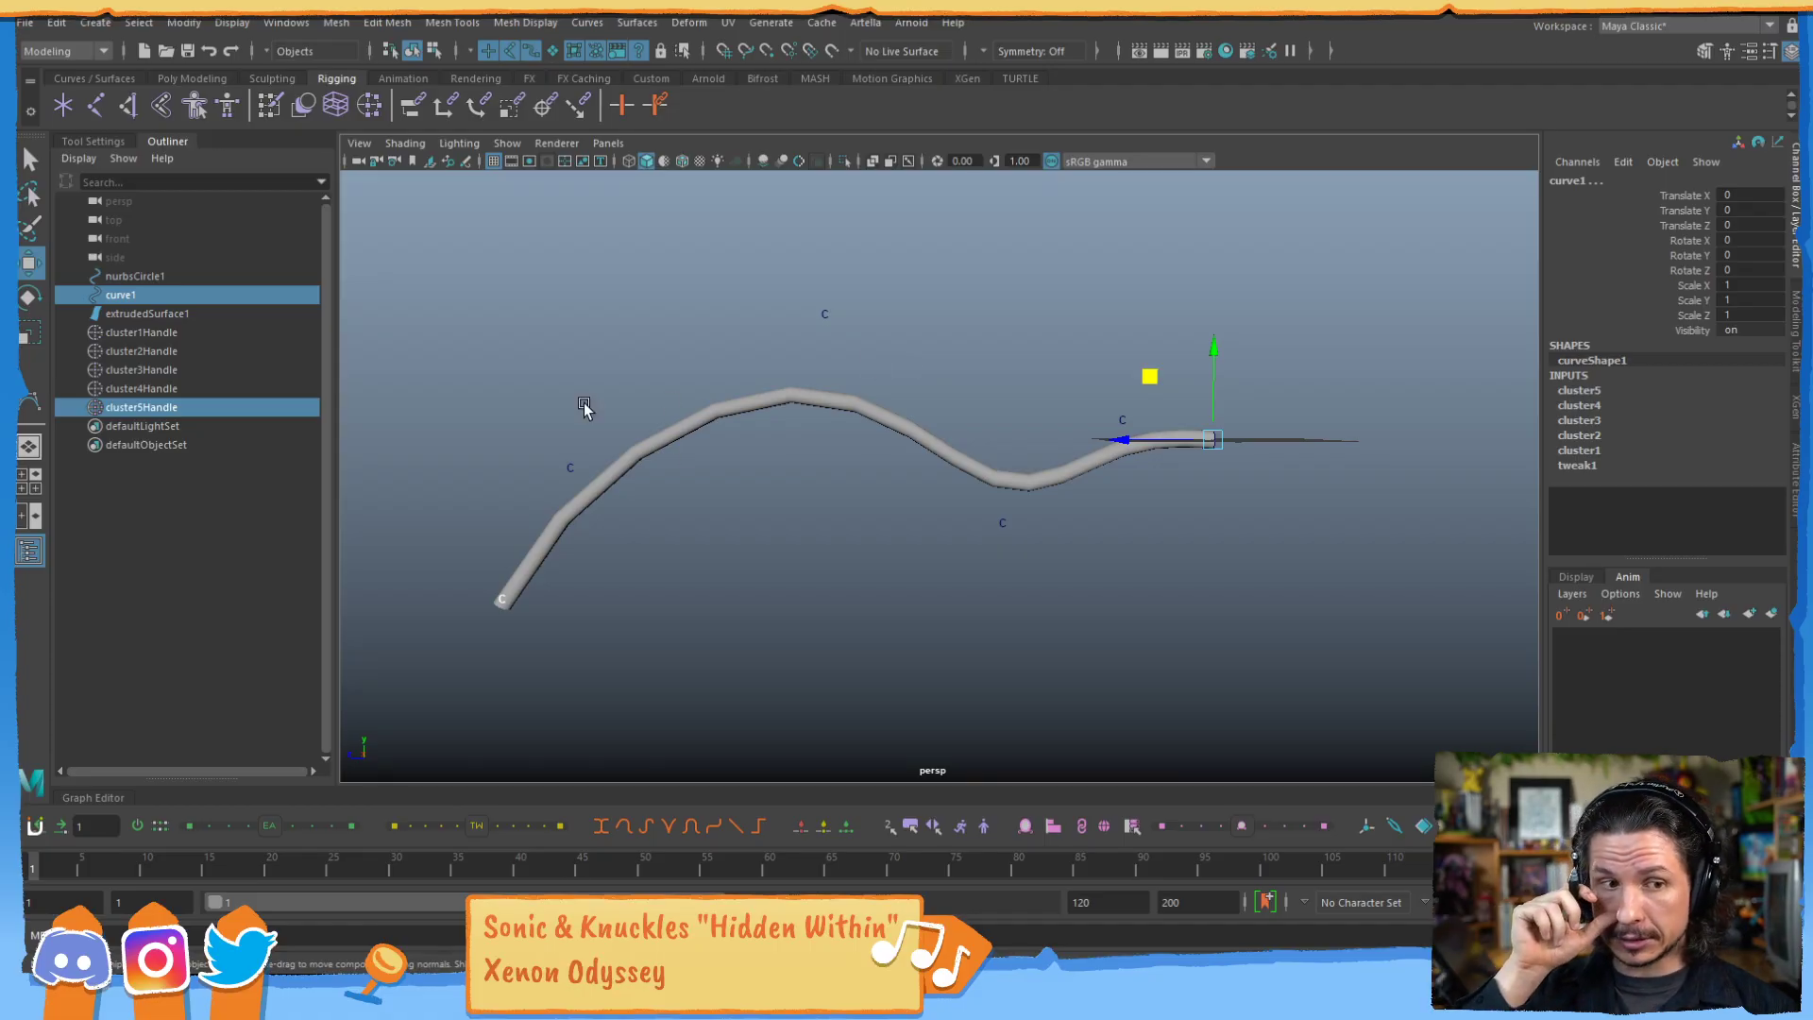
click(179, 333)
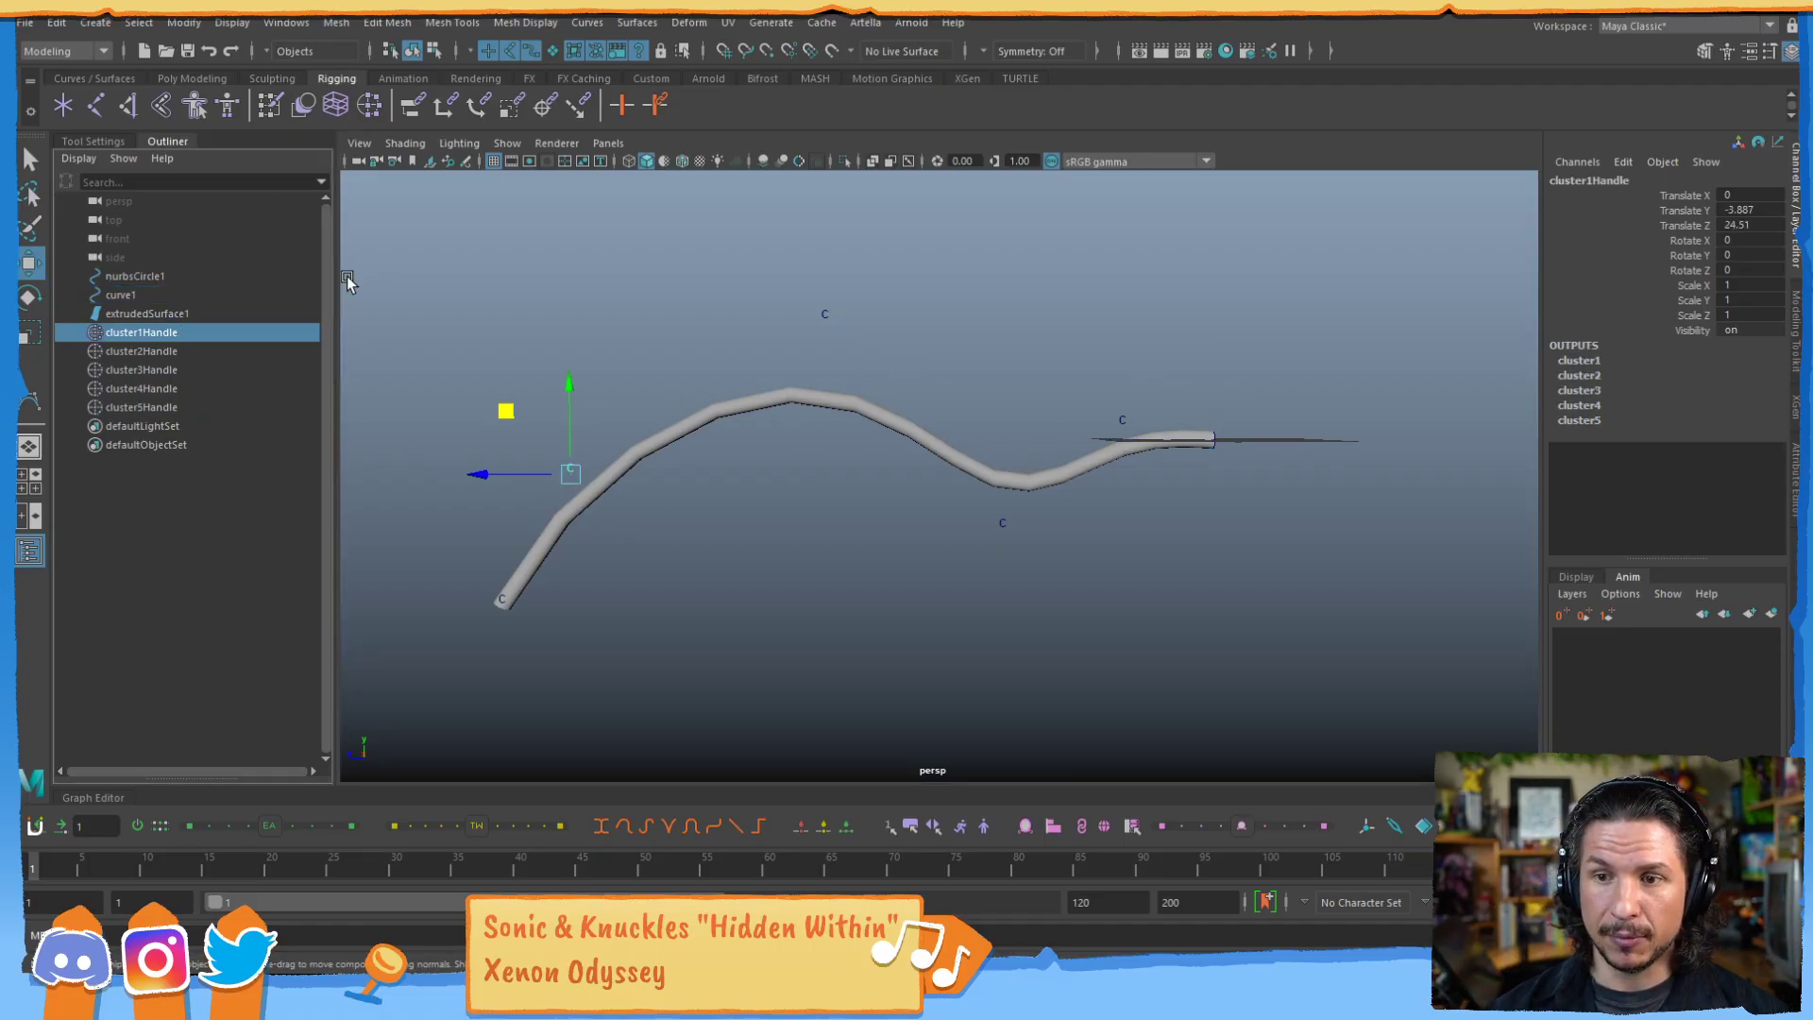
Open the Rebuild Surface options for extrudedSurface1 and reset them to their defaults.
click(174, 314)
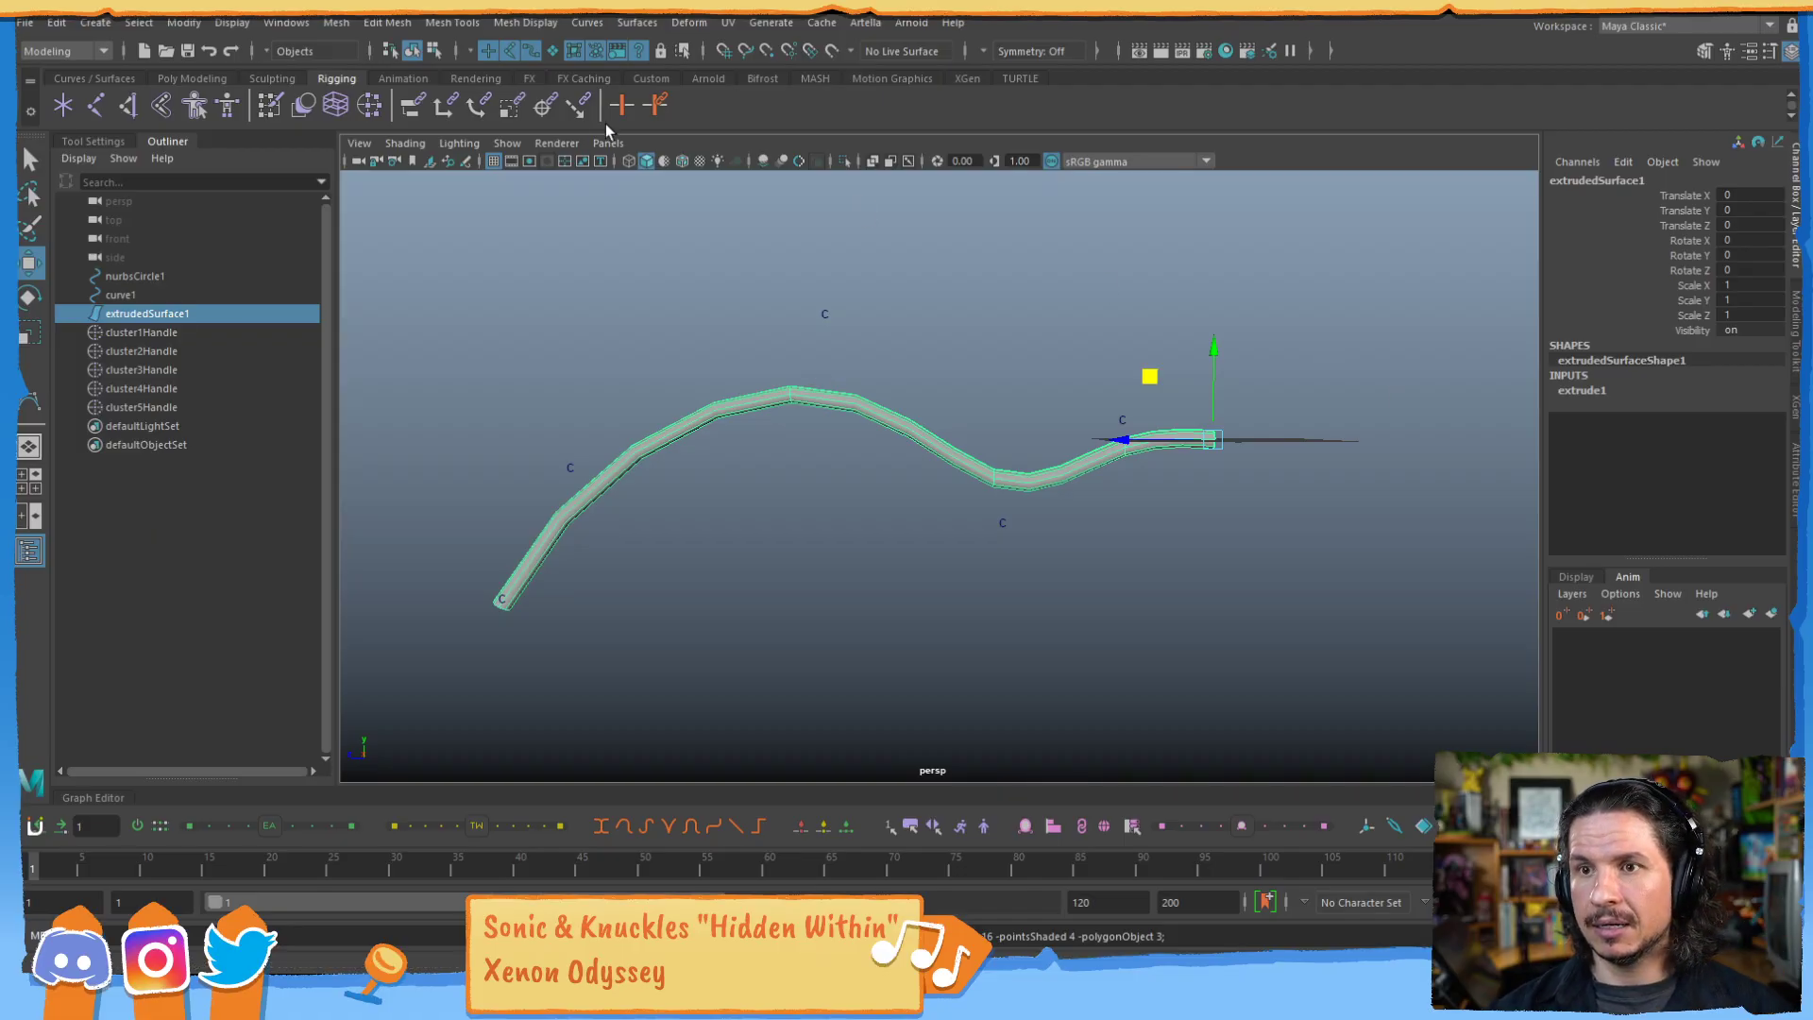
click(638, 23)
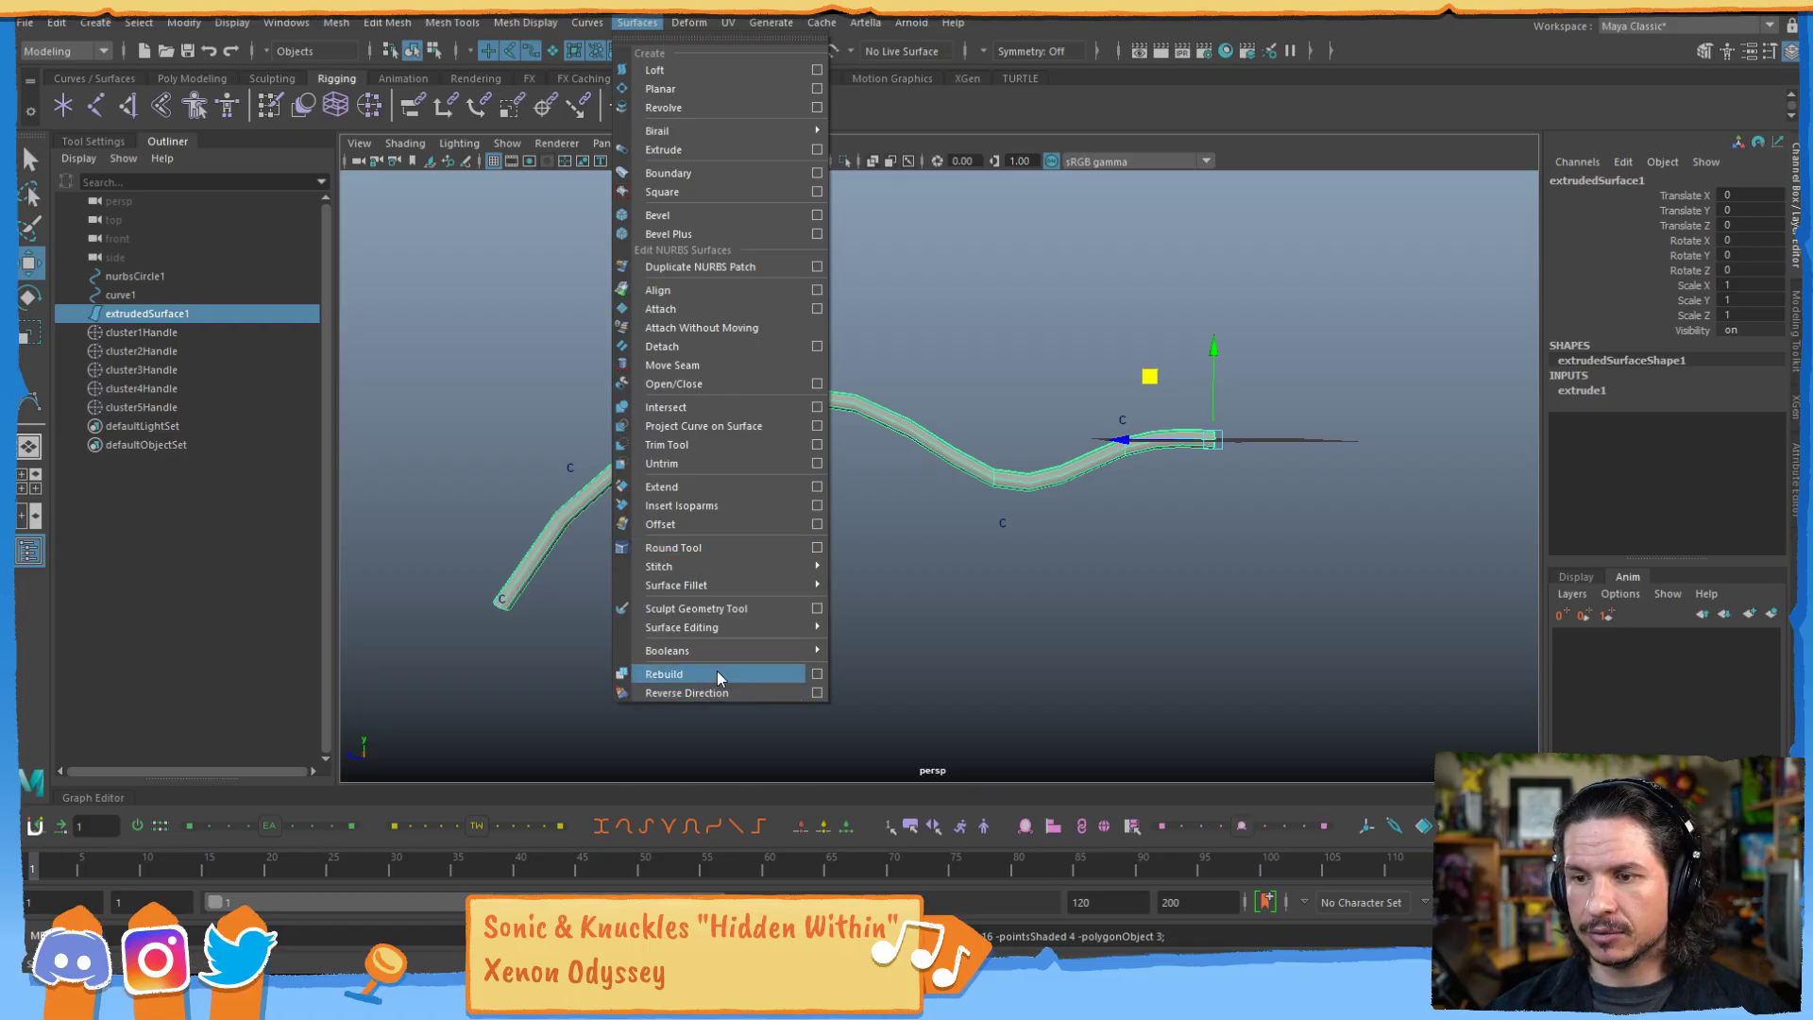
click(818, 674)
drag(257, 254, 161, 160)
click(163, 177)
click(187, 215)
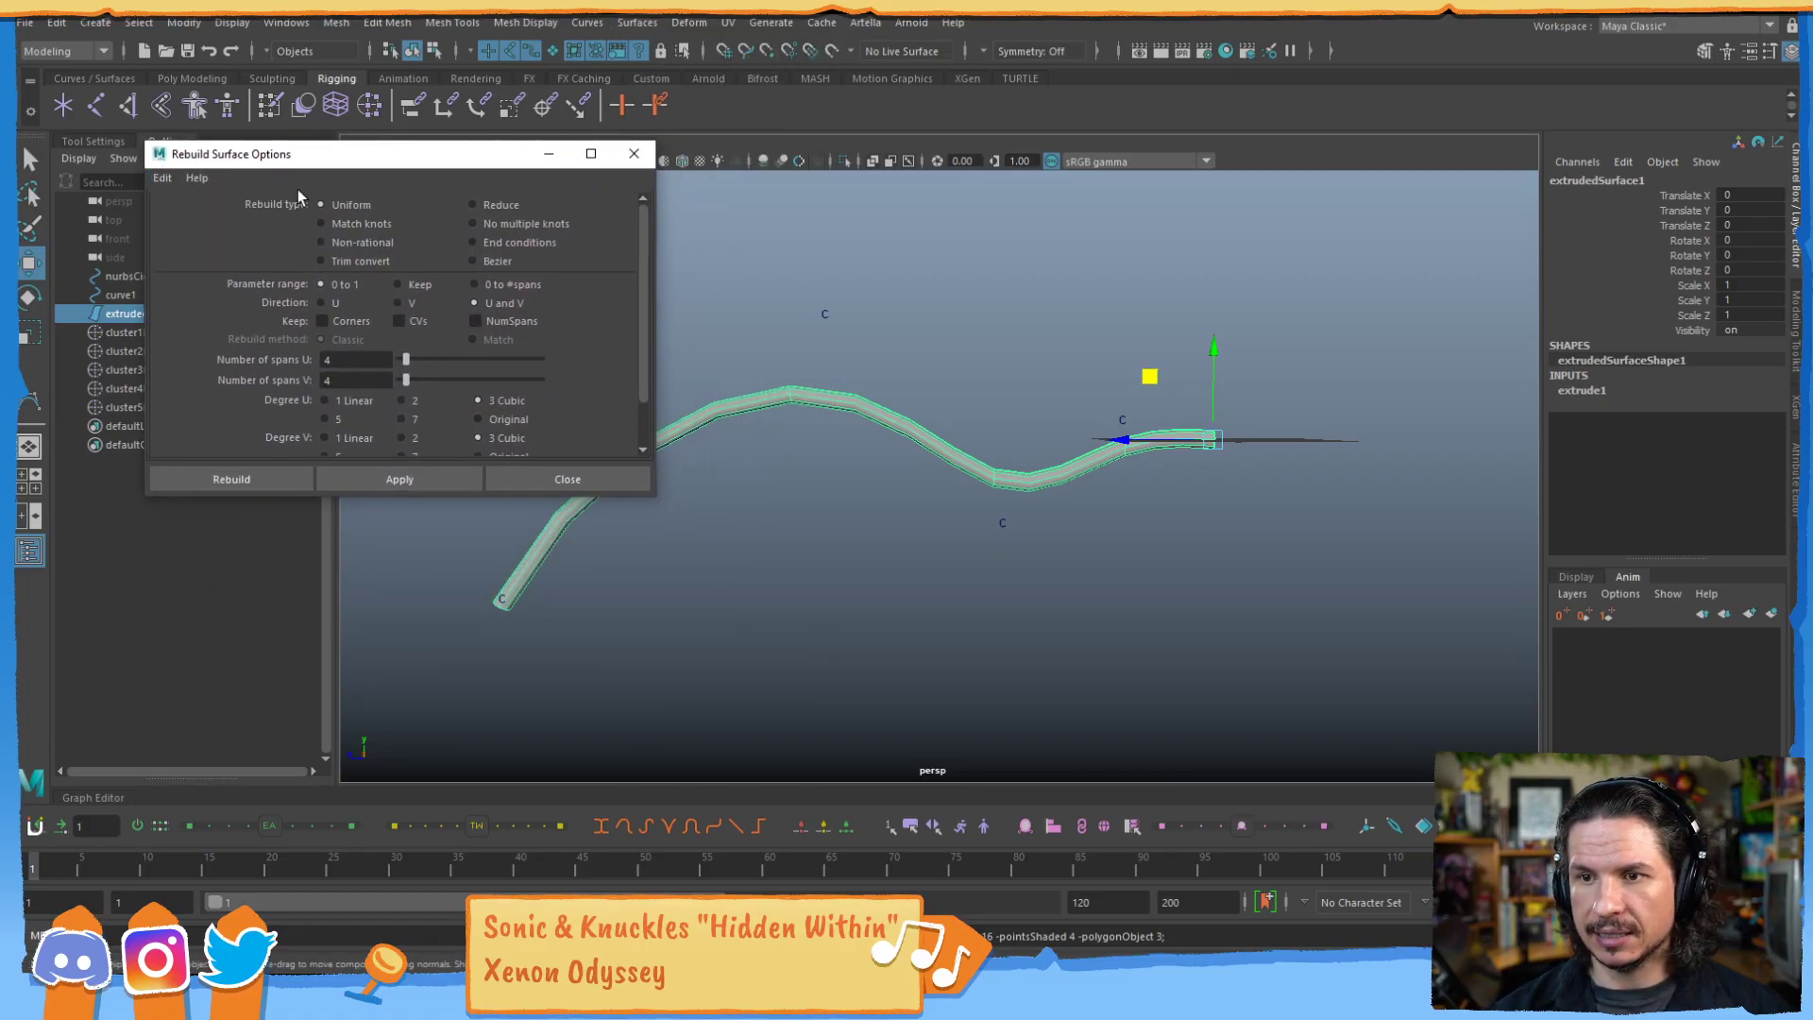
drag(444, 168, 366, 157)
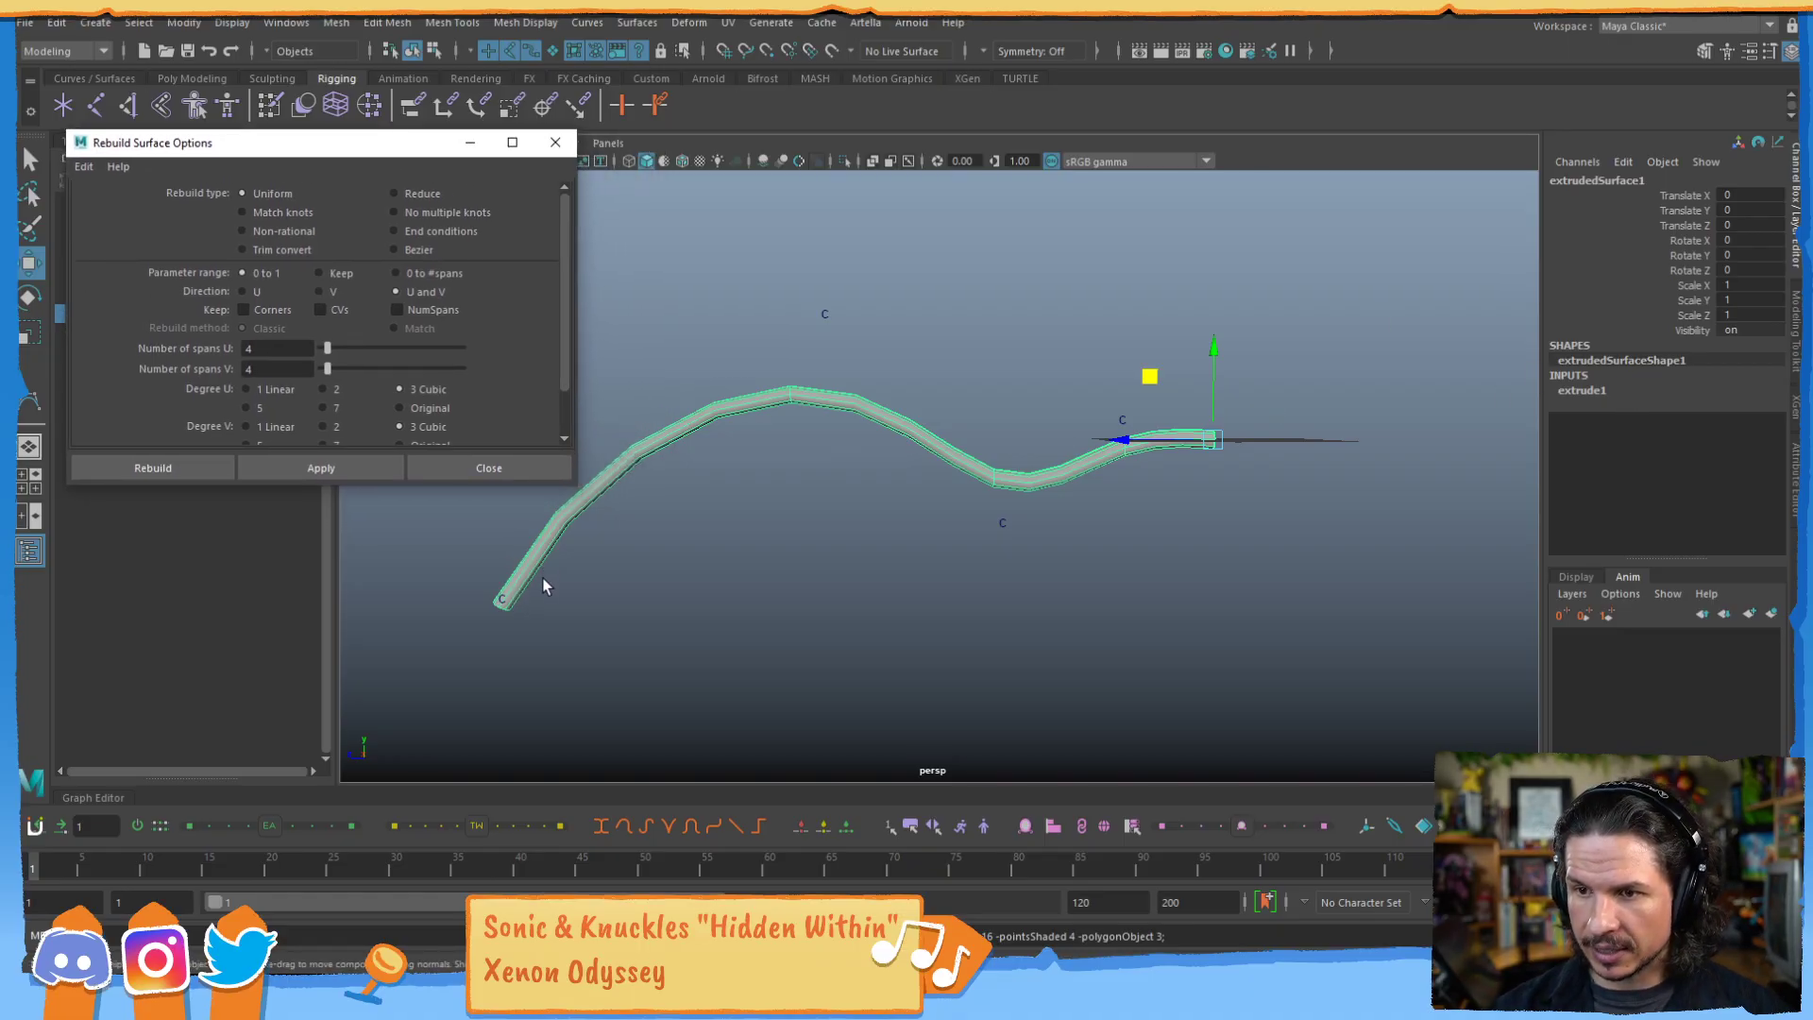
Try rebuilding the tube surface with 12 spans in U and undo that rebuild.
alt+middle_drag(788, 506, 975, 571)
alt+right_drag(995, 580, 1322, 574)
alt+middle_drag(1150, 580, 1090, 453)
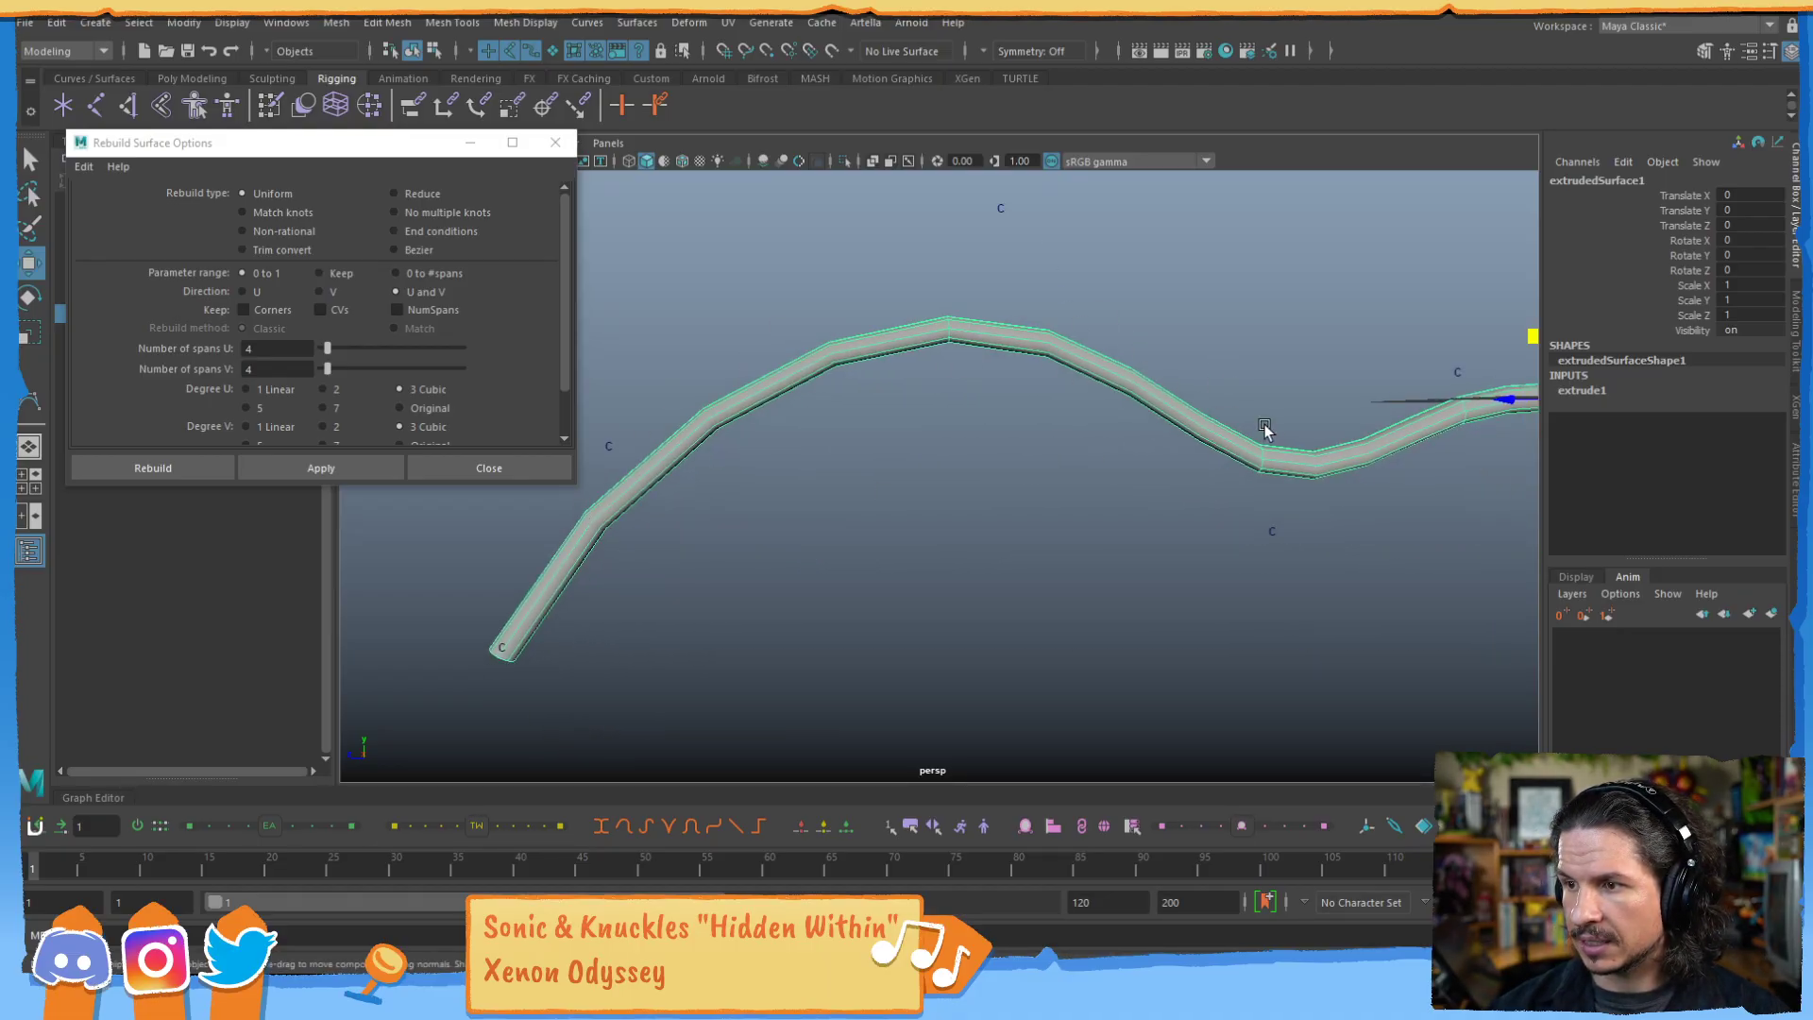
alt+middle_drag(1369, 448, 1269, 477)
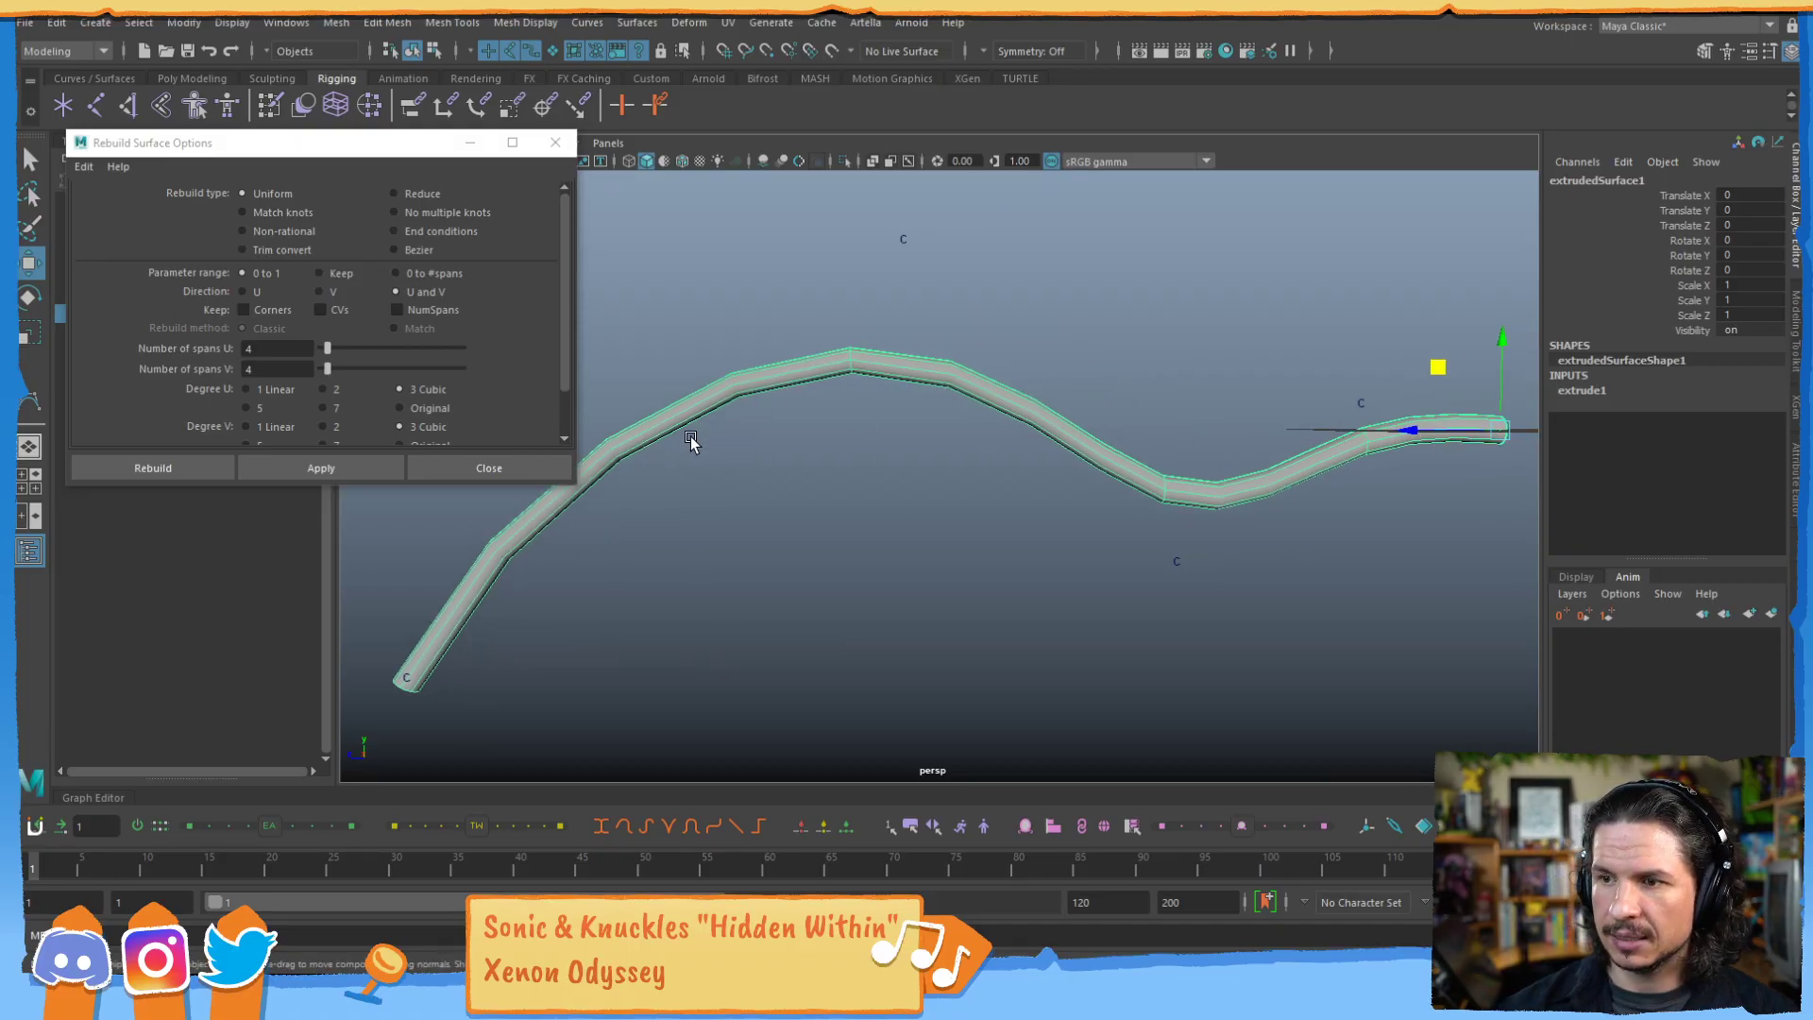
alt+middle_drag(792, 452, 831, 448)
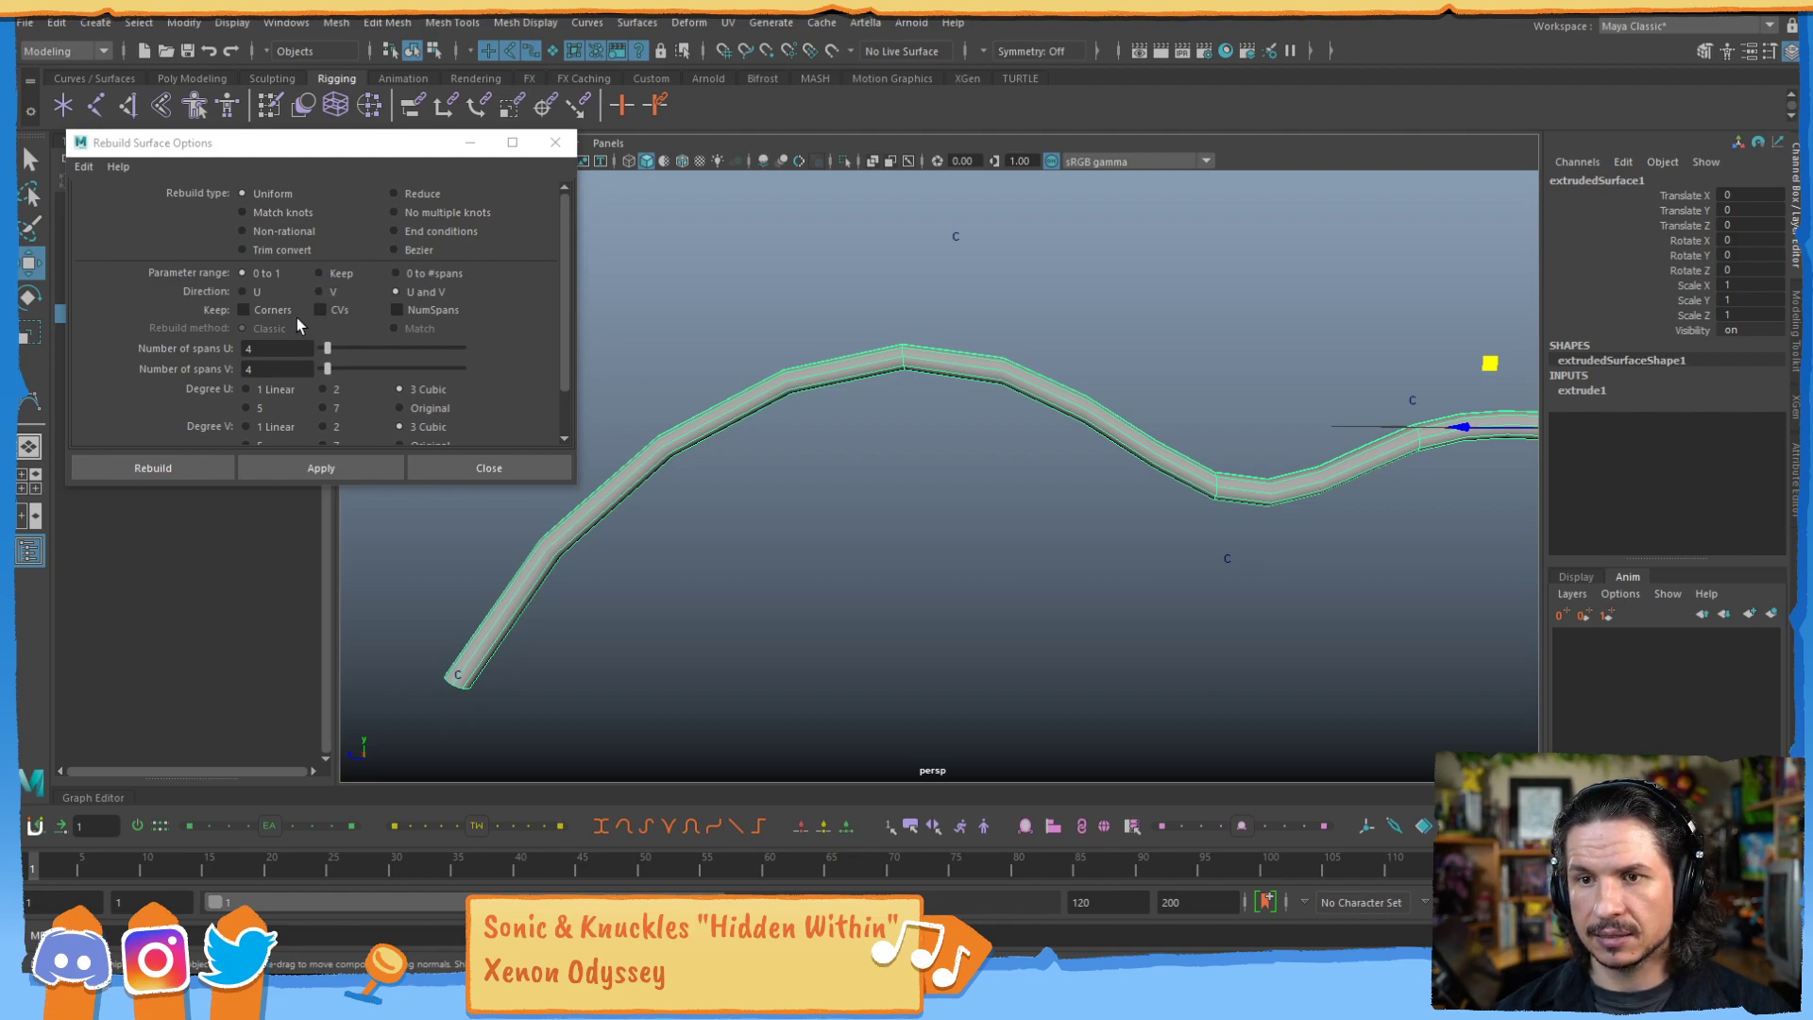
drag(286, 347, 239, 345)
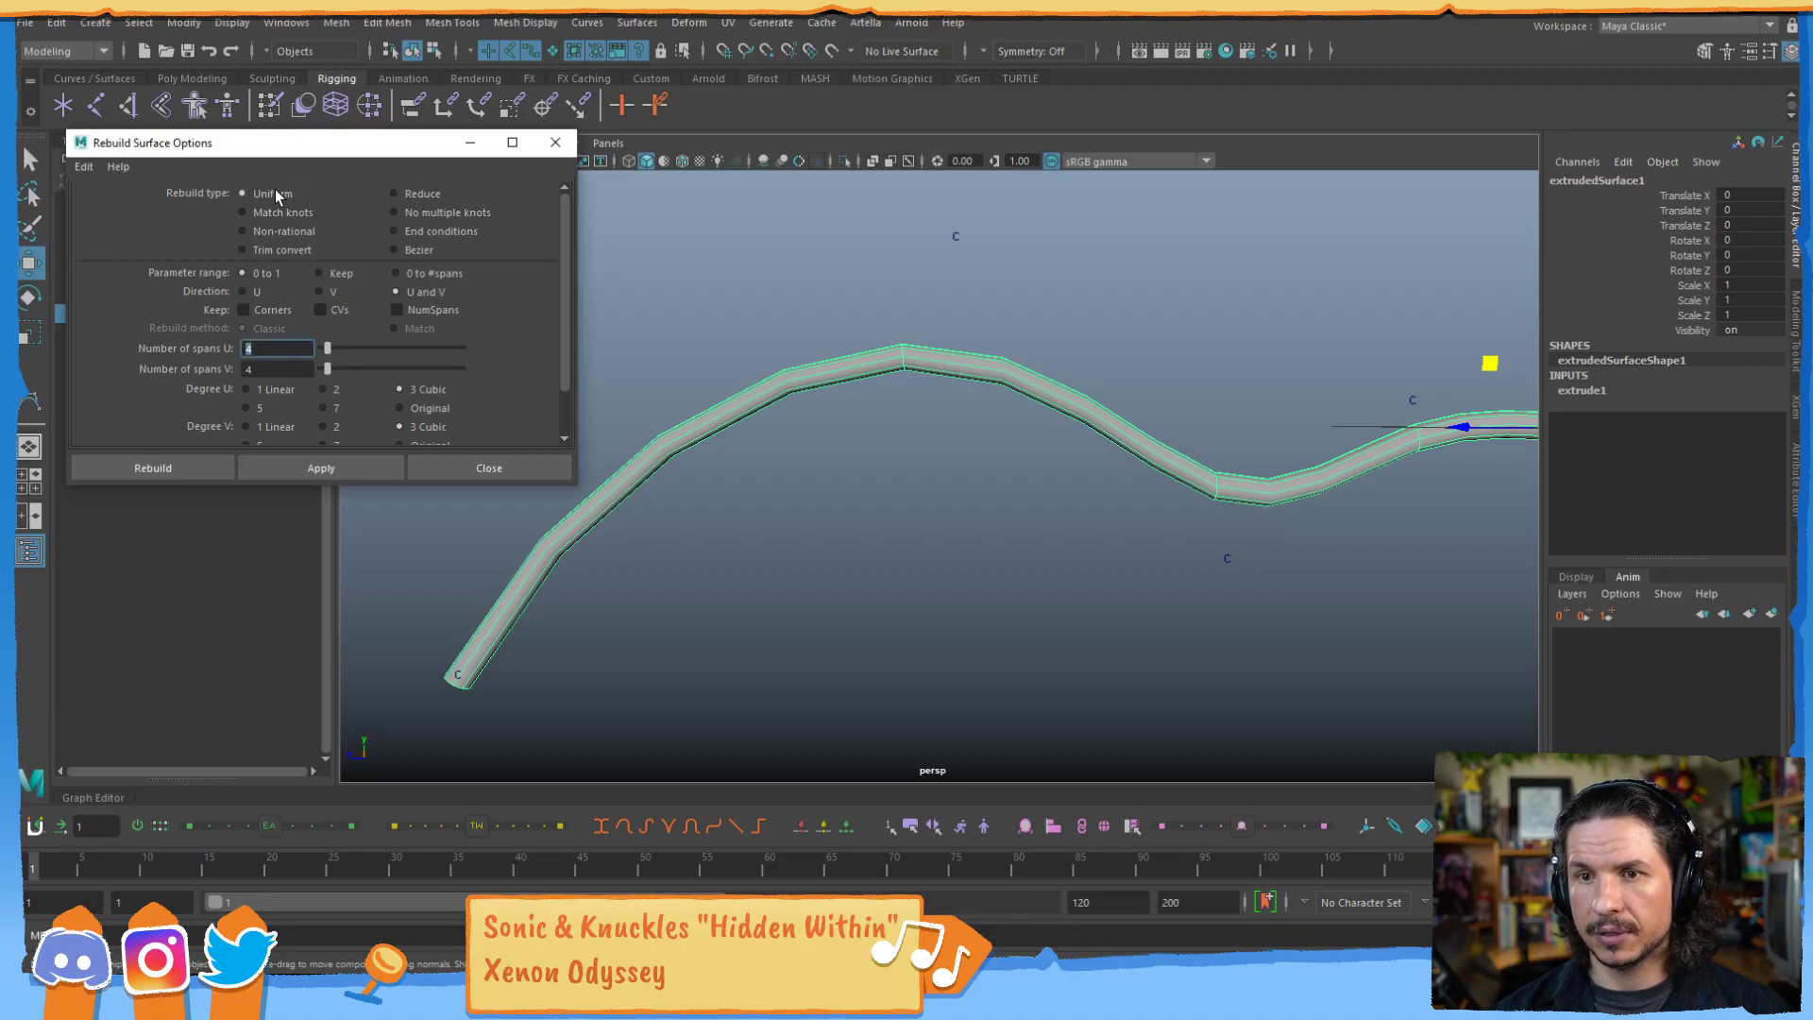
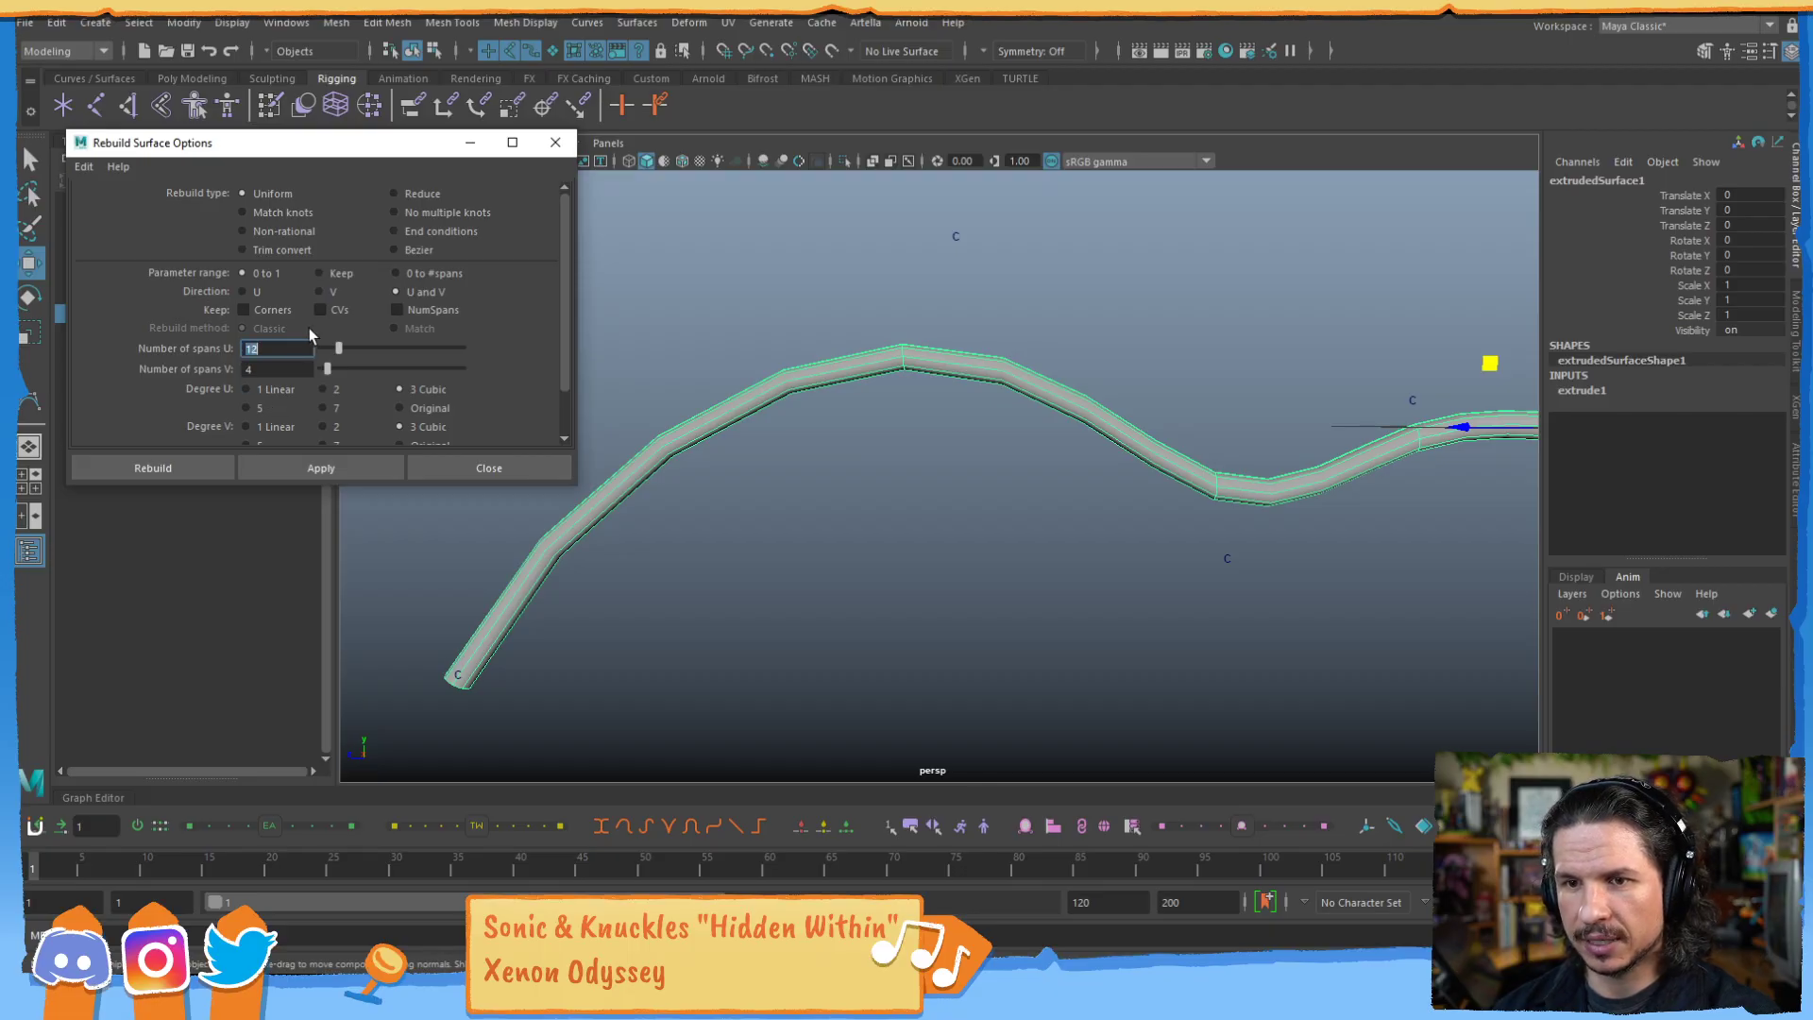
click(357, 463)
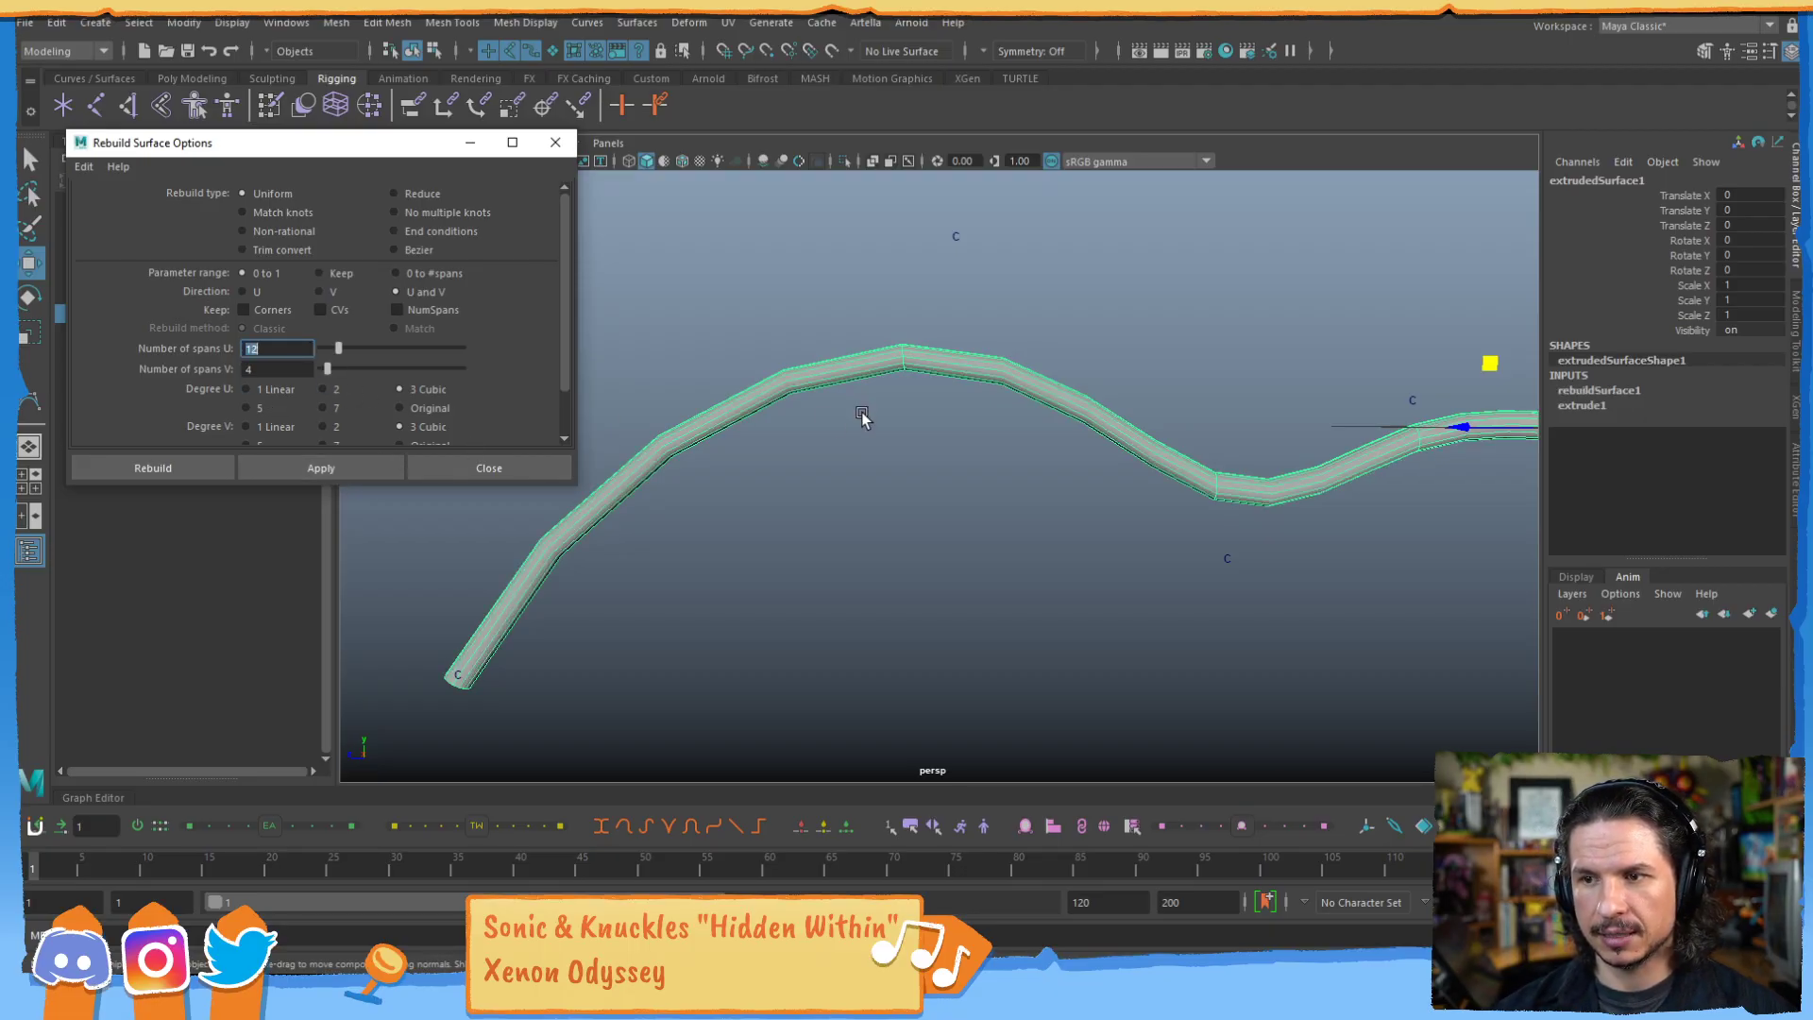
key(ctrl+z)
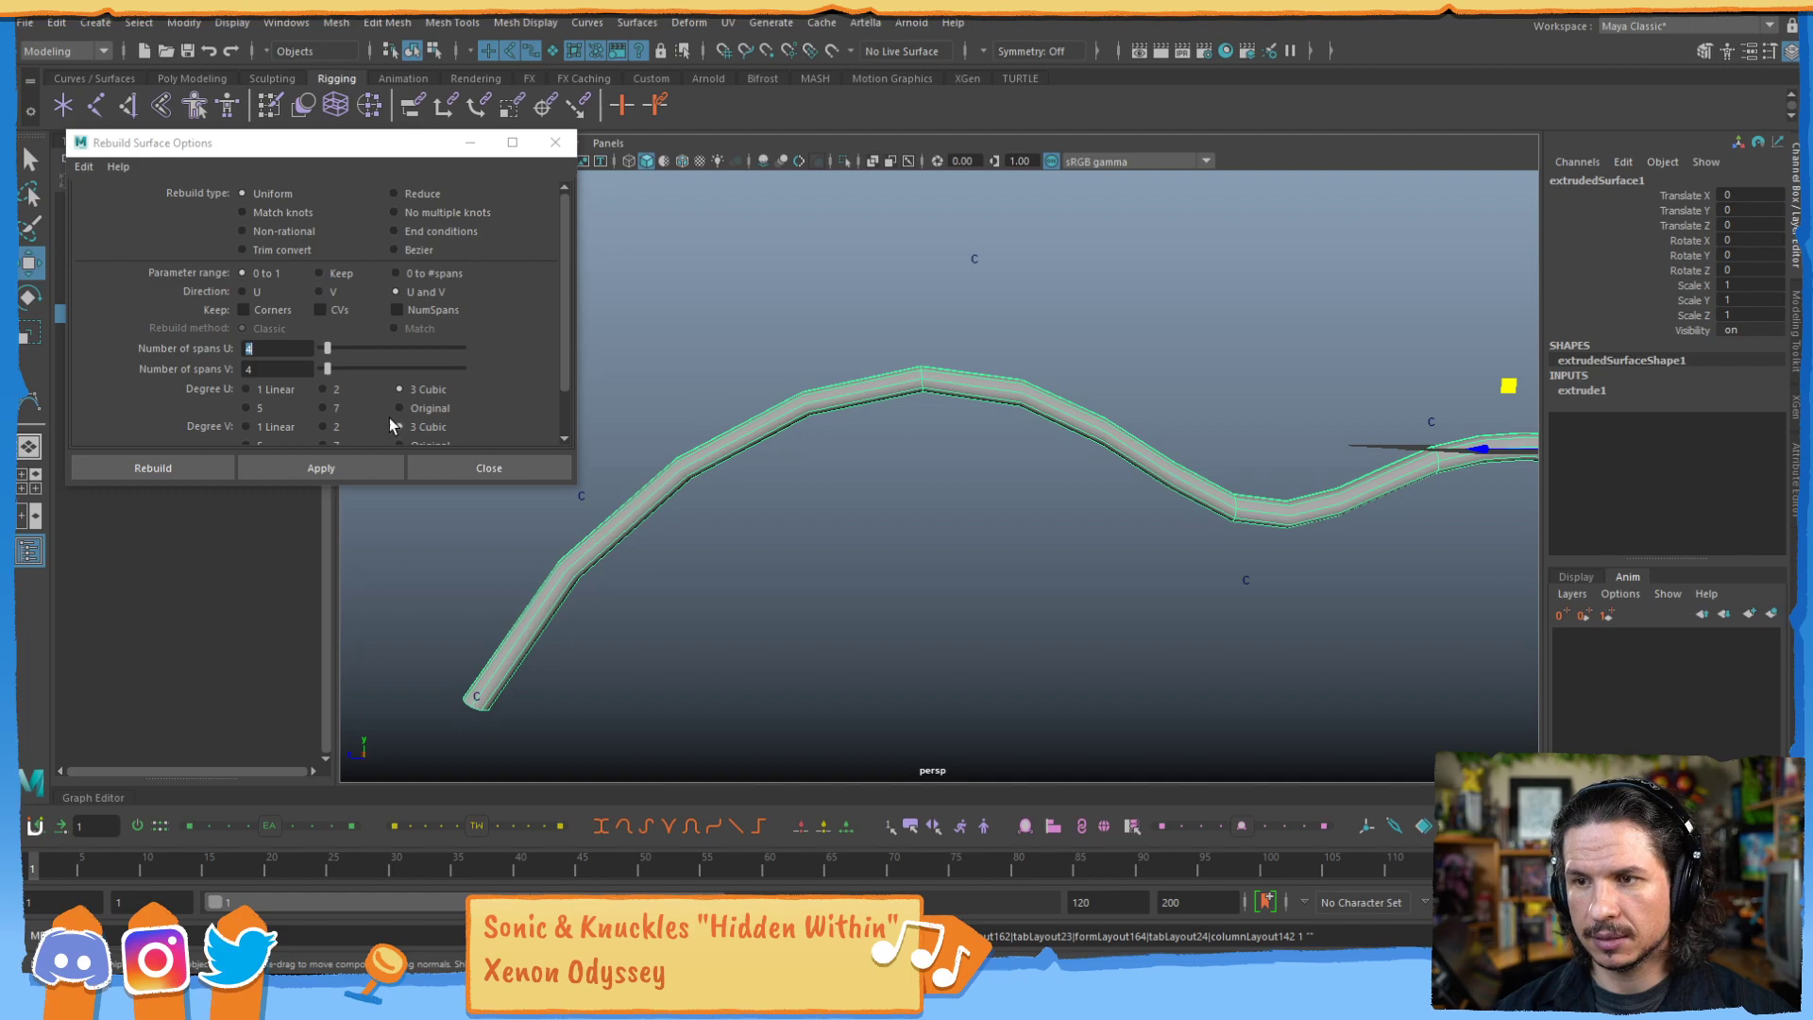
Rebuild the tube surface with 6 spans in U and 24 spans in V.
click(260, 351)
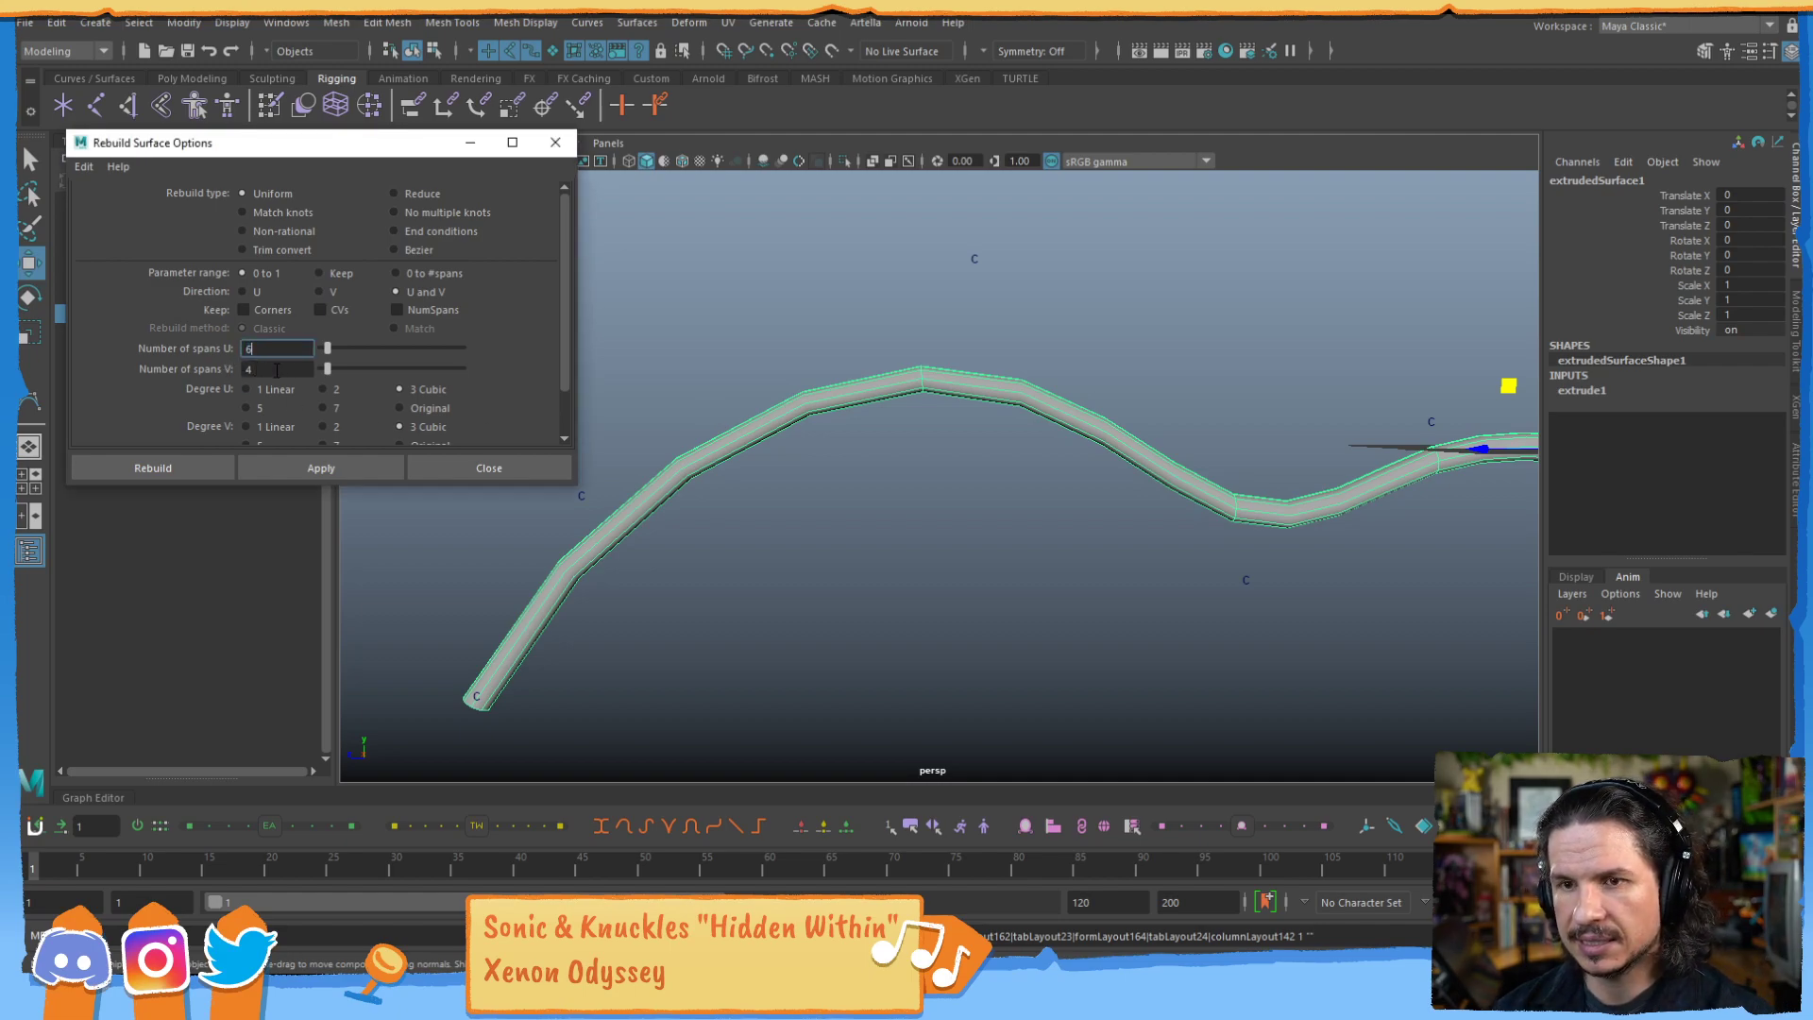
click(277, 369)
text(24)
click(321, 468)
alt+middle_drag(1204, 502, 1101, 510)
alt+drag(1101, 510, 764, 563)
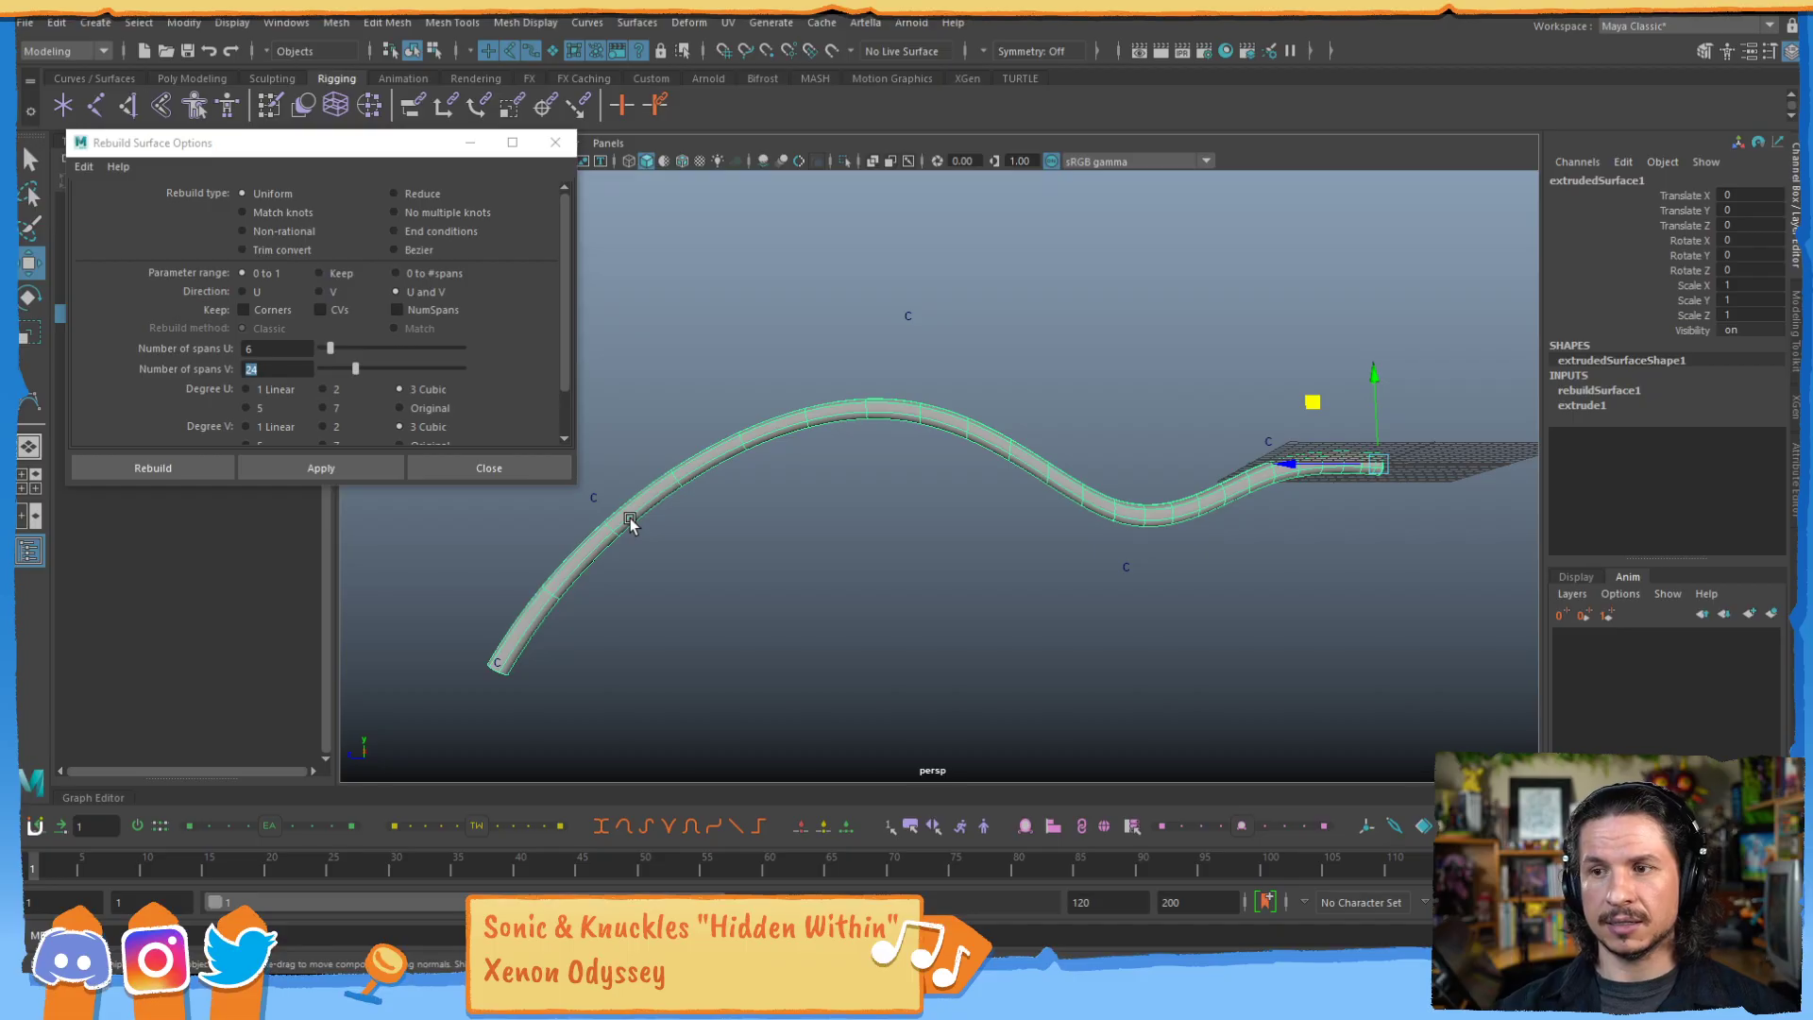
Adjust the rebuilt tube's bend by lowering the cluster above its crest and moving cluster1Handle to about Translate Y -6.542, Z 22.317.
drag(945, 302, 878, 354)
alt+middle_drag(891, 300, 929, 313)
mouse_move(882, 275)
mouse_down()
mouse_move(911, 317)
mouse_move(855, 443)
mouse_move(756, 397)
mouse_move(921, 284)
mouse_move(763, 261)
mouse_move(878, 210)
mouse_move(1100, 384)
mouse_move(714, 413)
mouse_move(842, 483)
mouse_move(798, 628)
mouse_move(833, 327)
mouse_up()
drag(648, 461, 612, 558)
alt+middle_drag(837, 462, 935, 451)
mouse_move(748, 457)
mouse_down()
mouse_move(742, 506)
mouse_move(714, 525)
mouse_up()
drag(670, 448, 693, 477)
drag(755, 373, 739, 374)
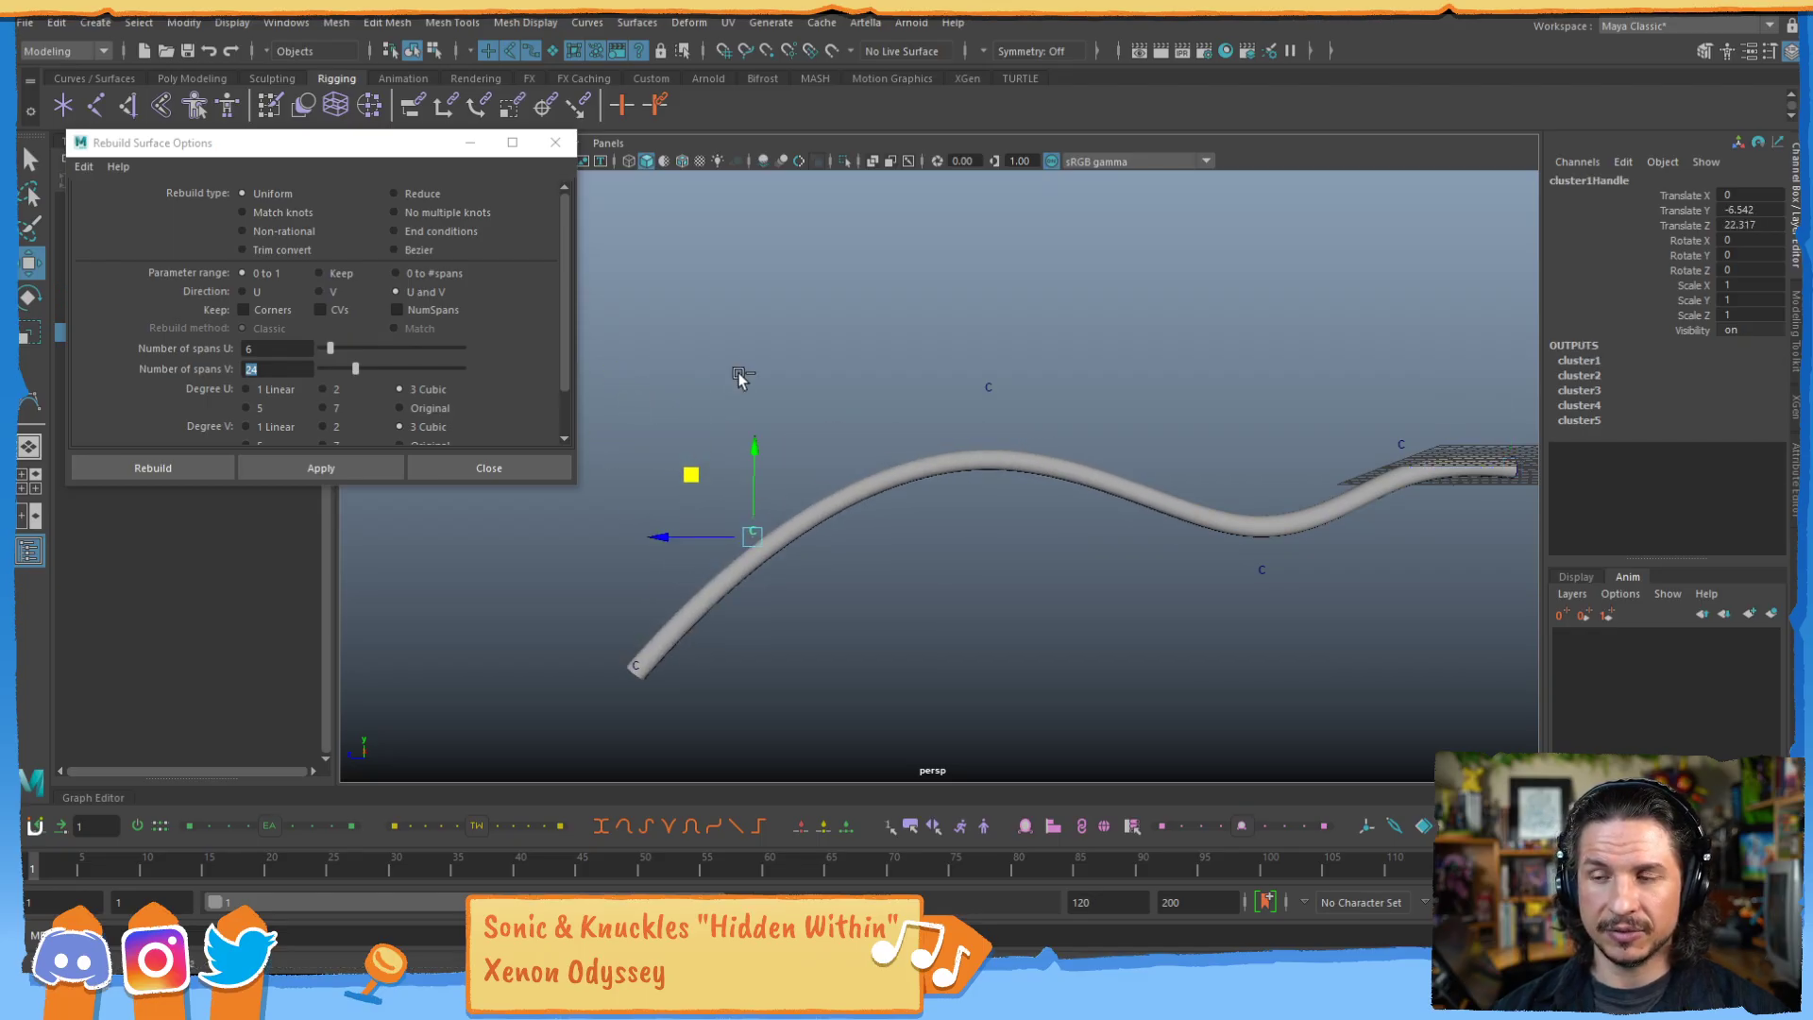
Undo the latest cluster moves and the tube surface rebuild with 6 by 24 spans.
key(ctrl+z)
key(ctrl+z)
key(ctrl+z)
key(ctrl+z)
key(ctrl+z)
key(ctrl+z)
key(ctrl+z)
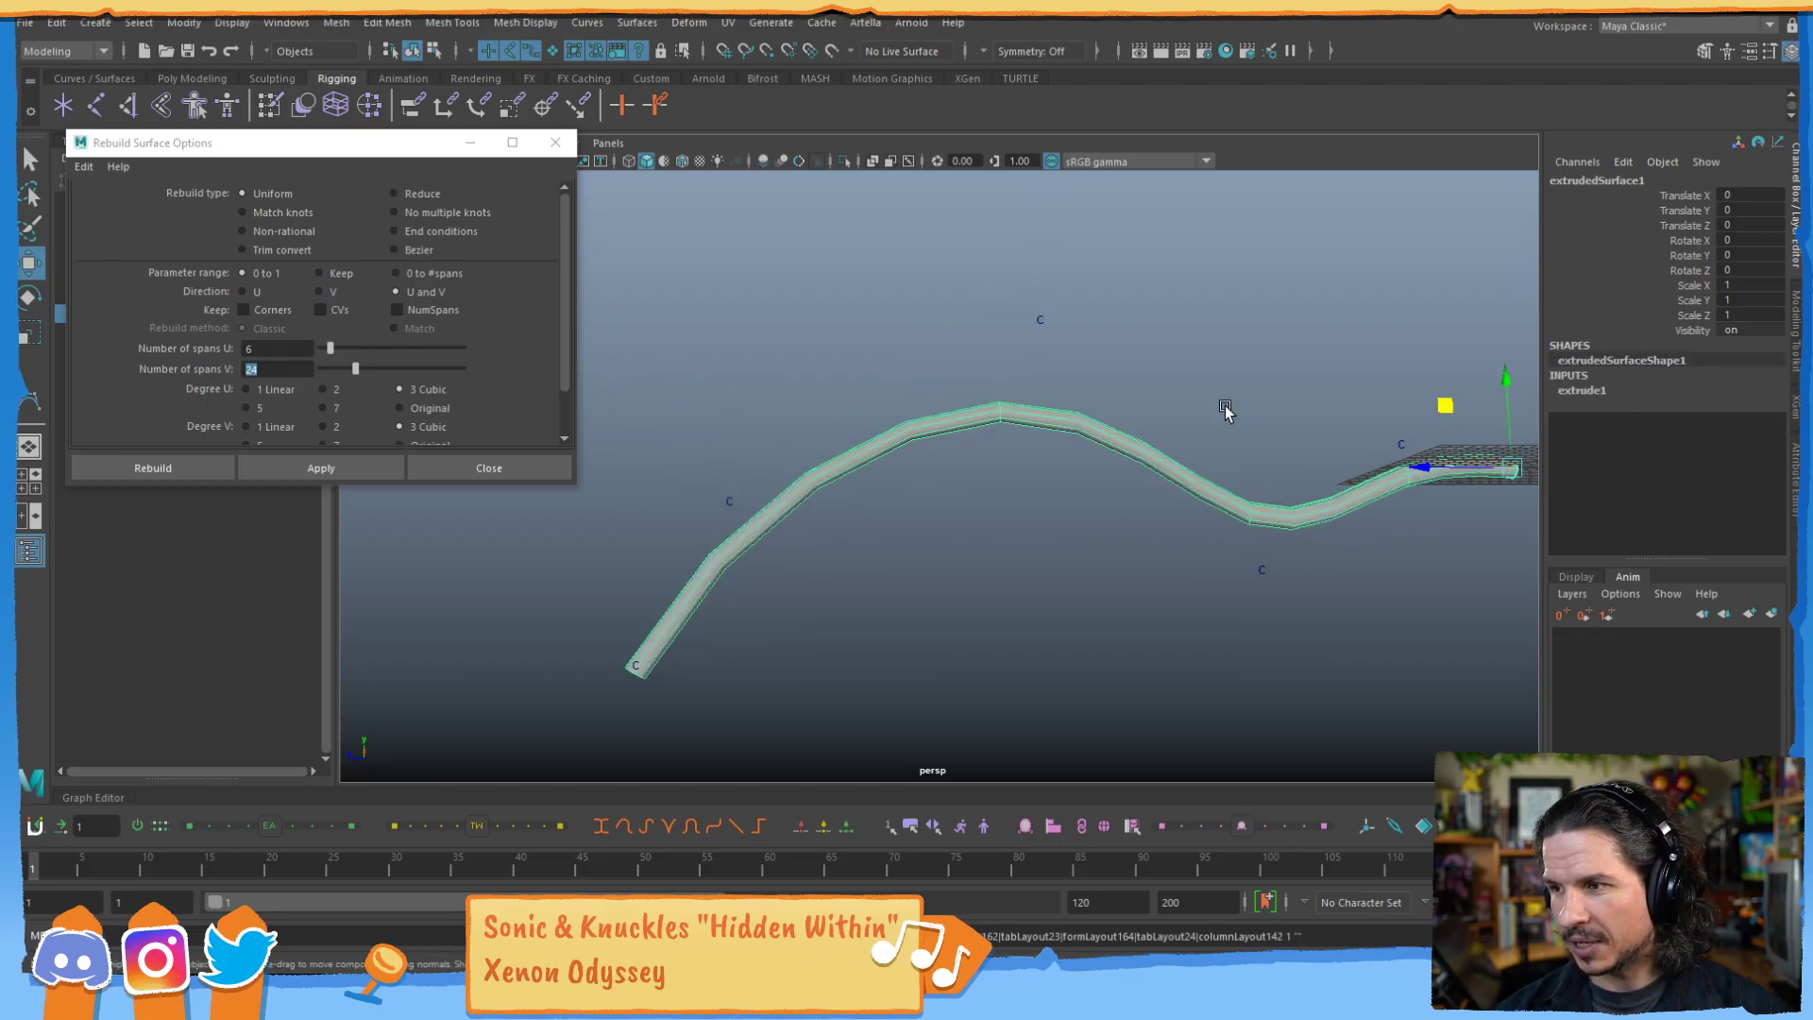
Examine the tube's extrude1 settings, including Extrude Type, Fixed Path and Use Component Pivot.
click(1596, 391)
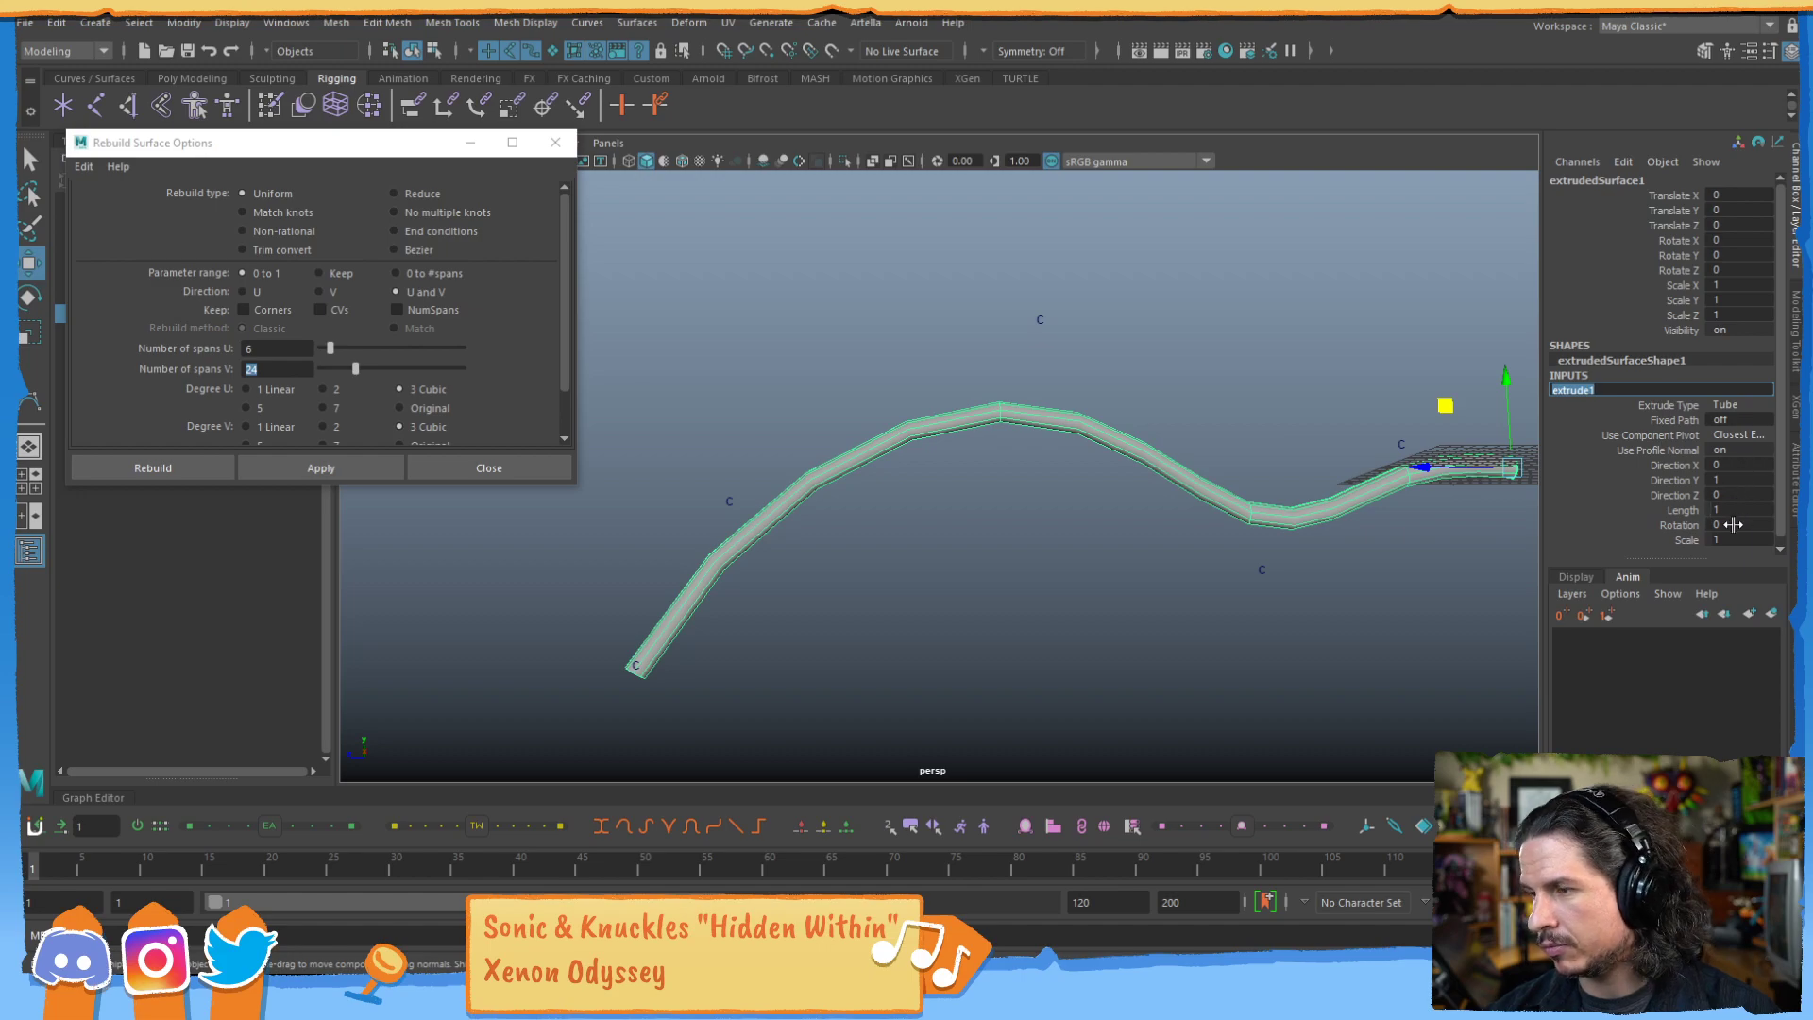
click(1738, 436)
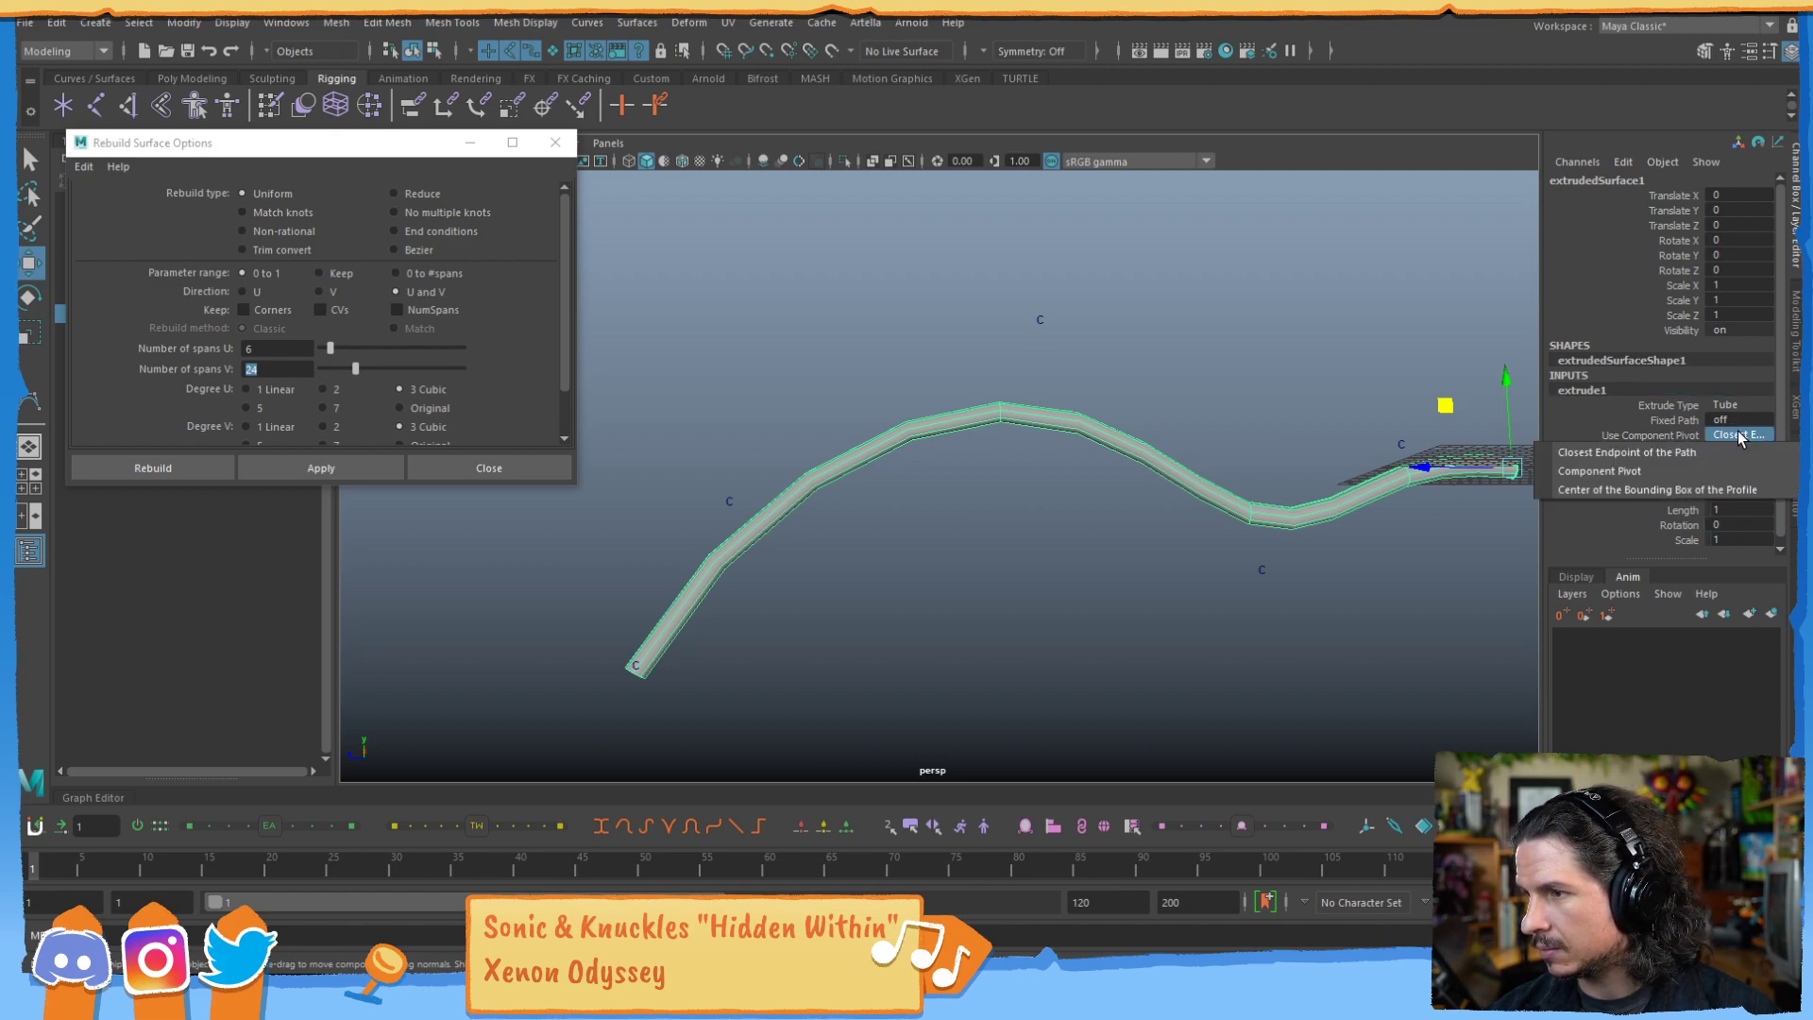
double_click(1745, 421)
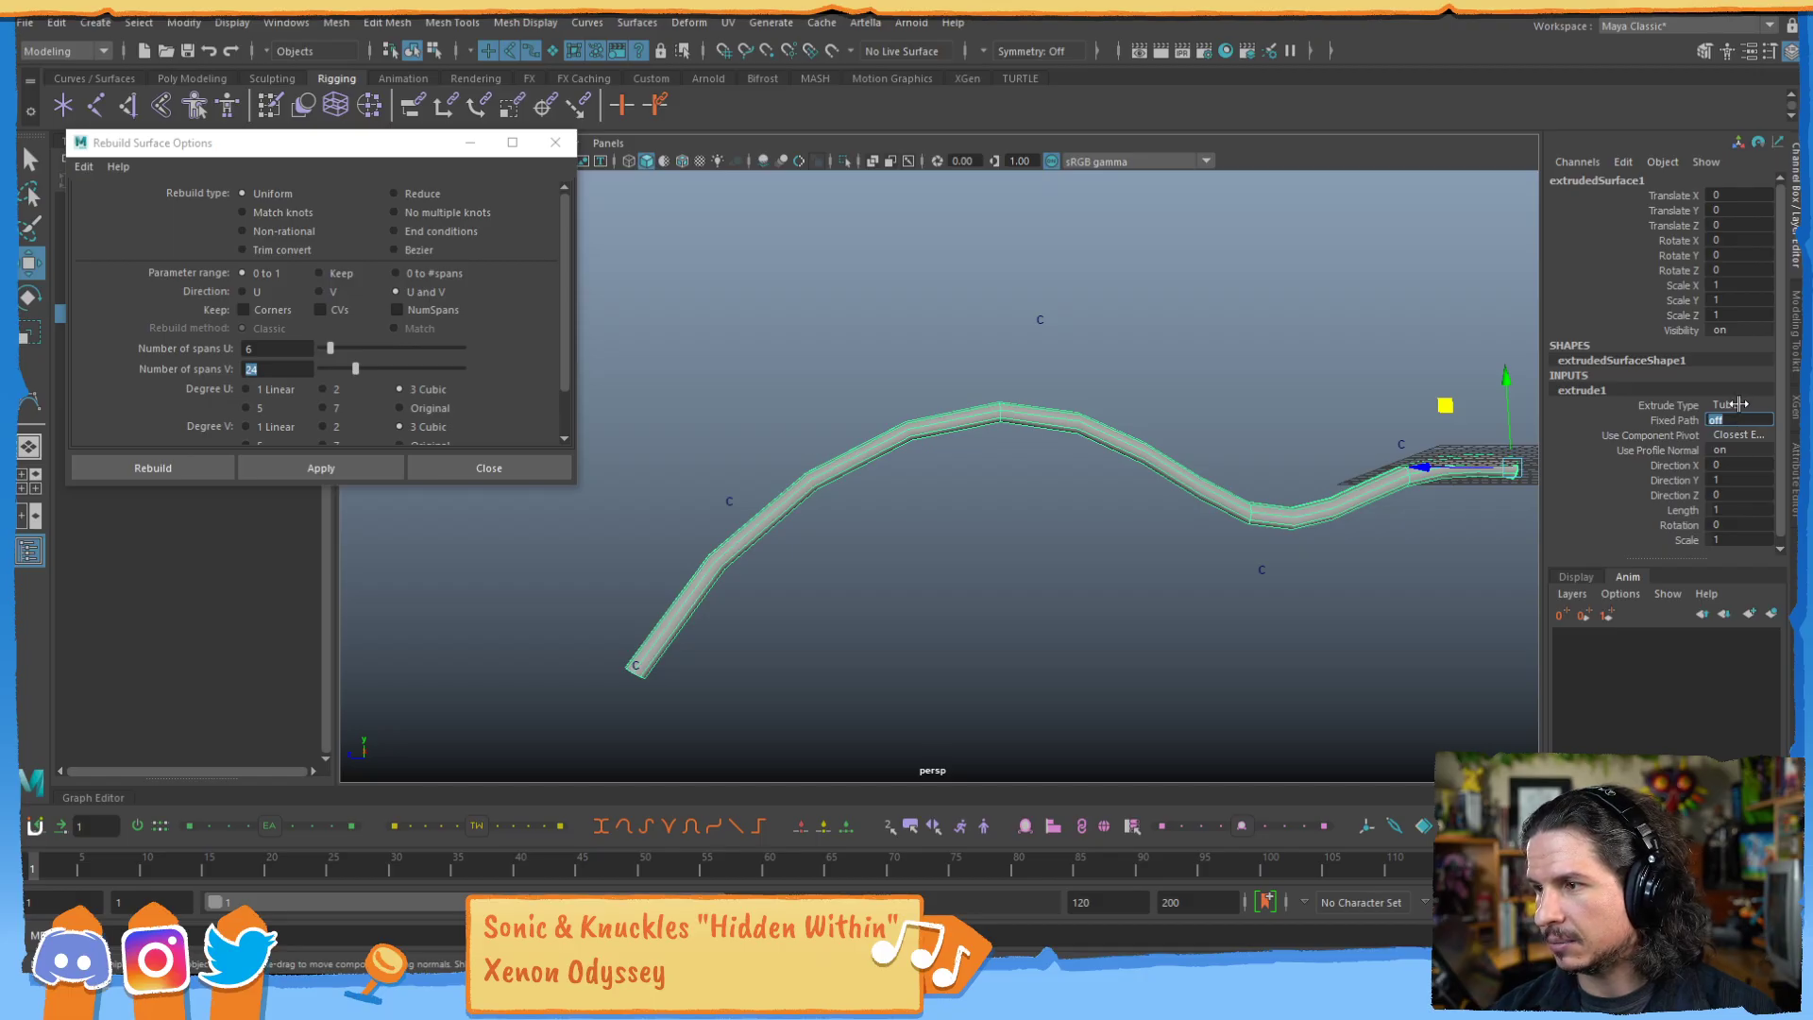
click(1738, 405)
click(1745, 425)
click(1745, 410)
click(1743, 422)
click(1743, 404)
click(1745, 456)
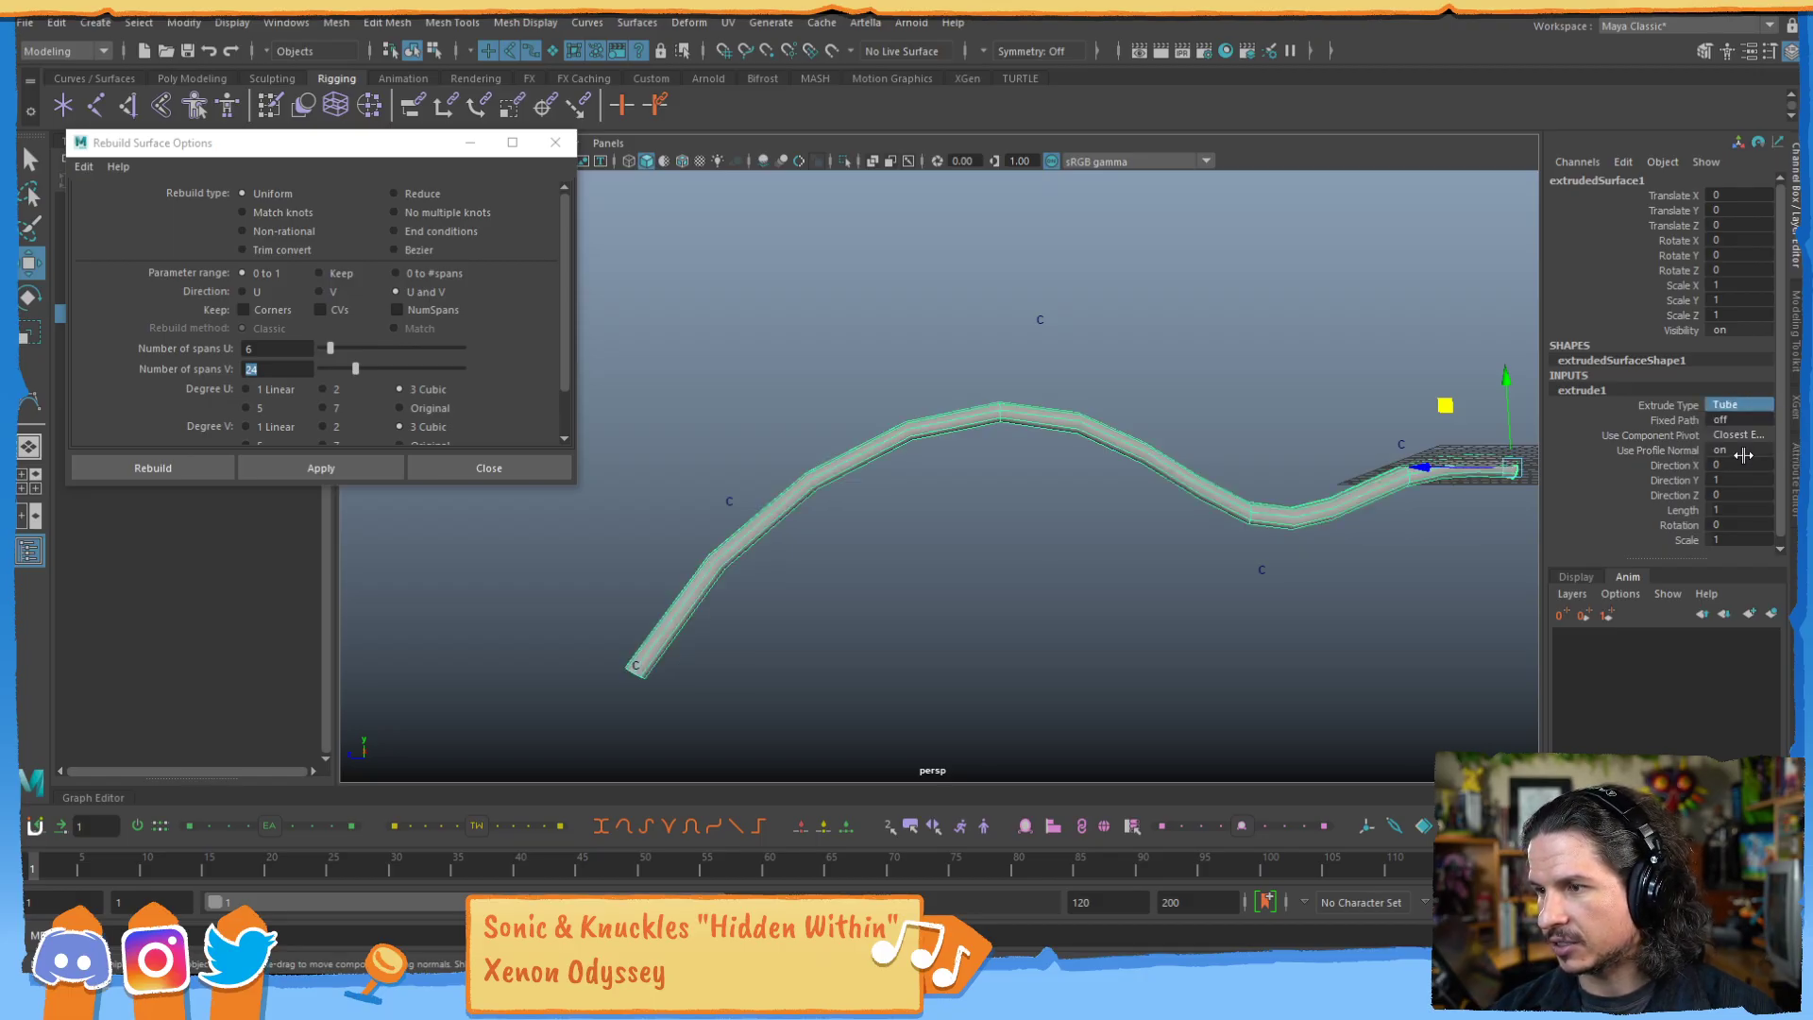
Rebuild extrudedSurface1 again with 6 spans in U and 24 in V, and minimize the rebuild options.
click(777, 489)
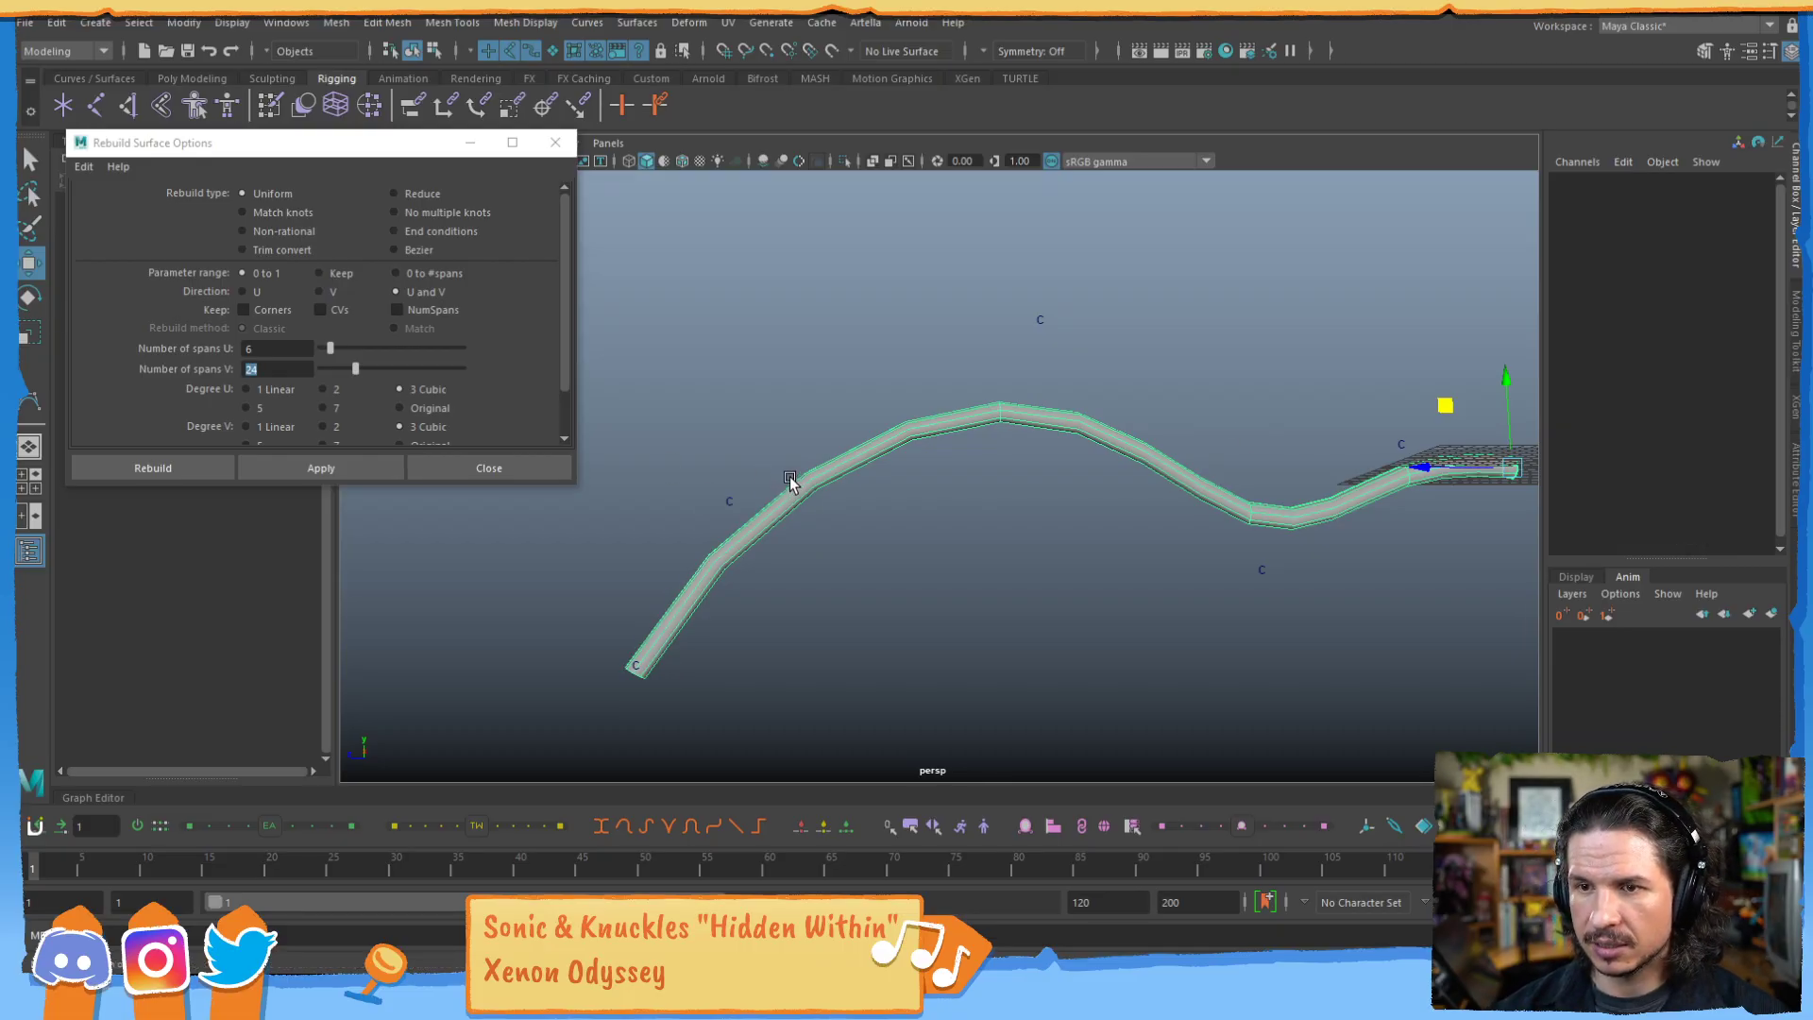
drag(378, 144, 640, 249)
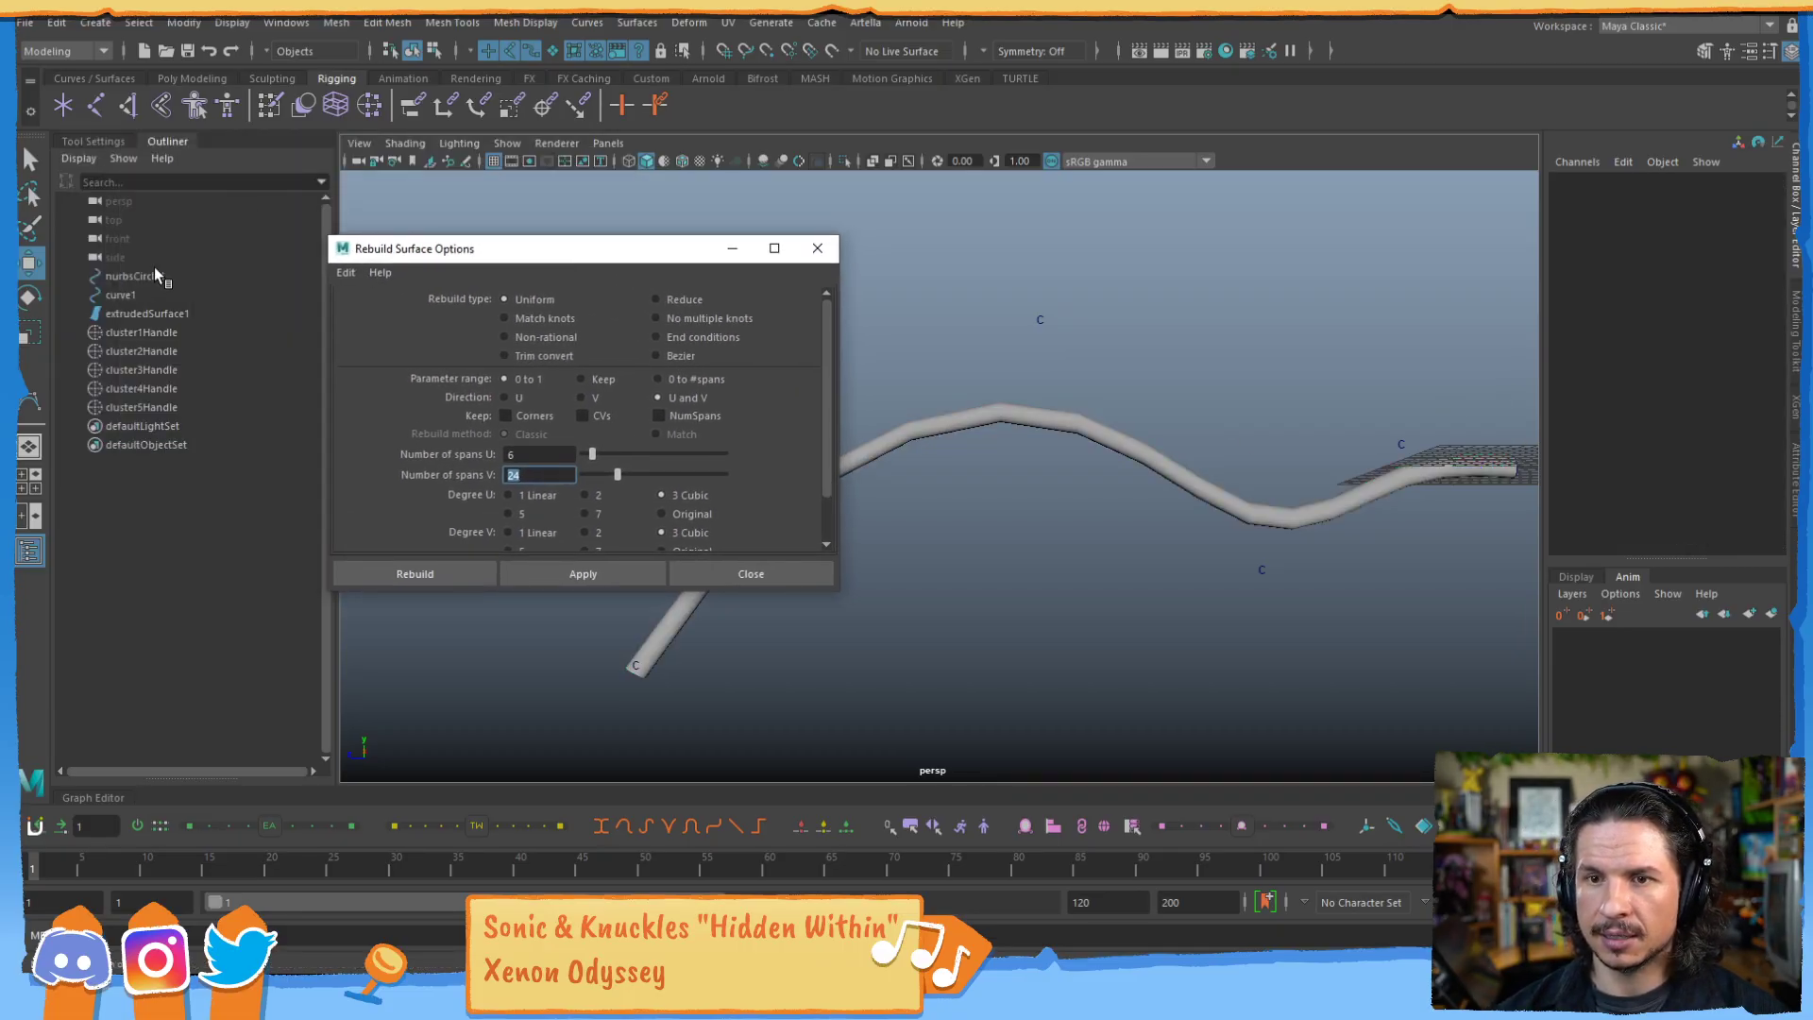
click(148, 314)
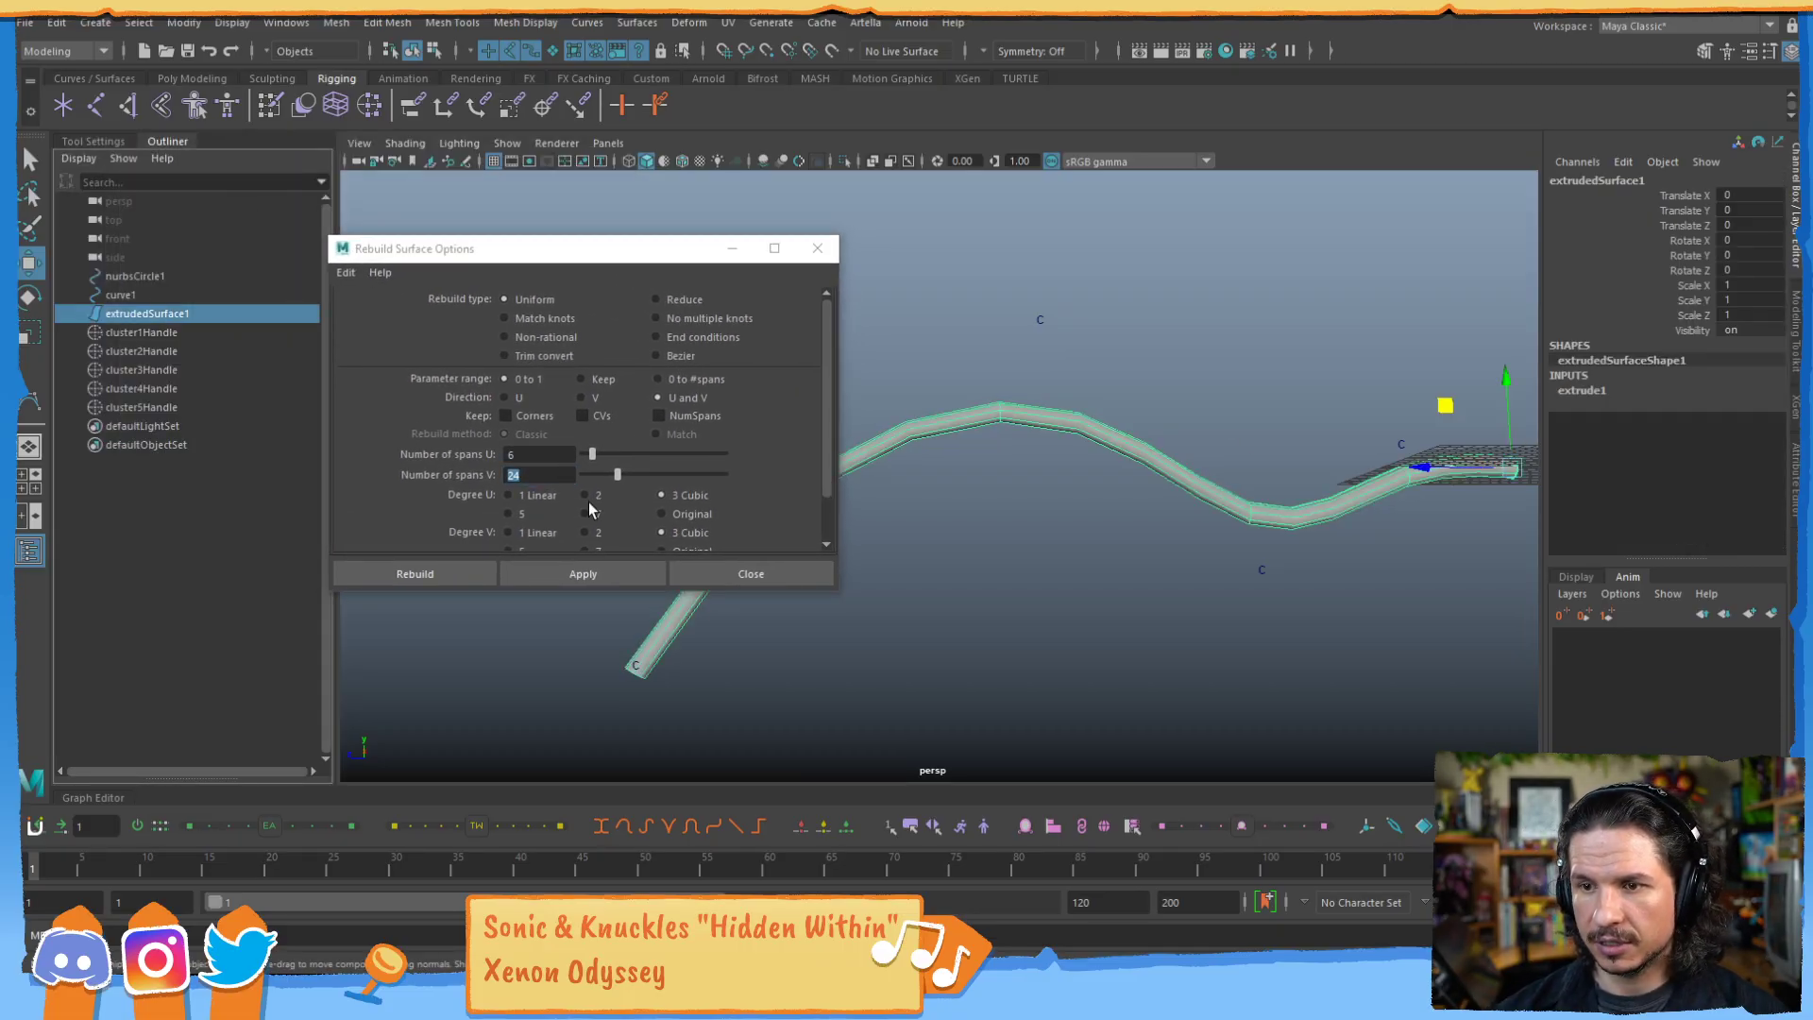
click(584, 573)
drag(671, 255, 525, 219)
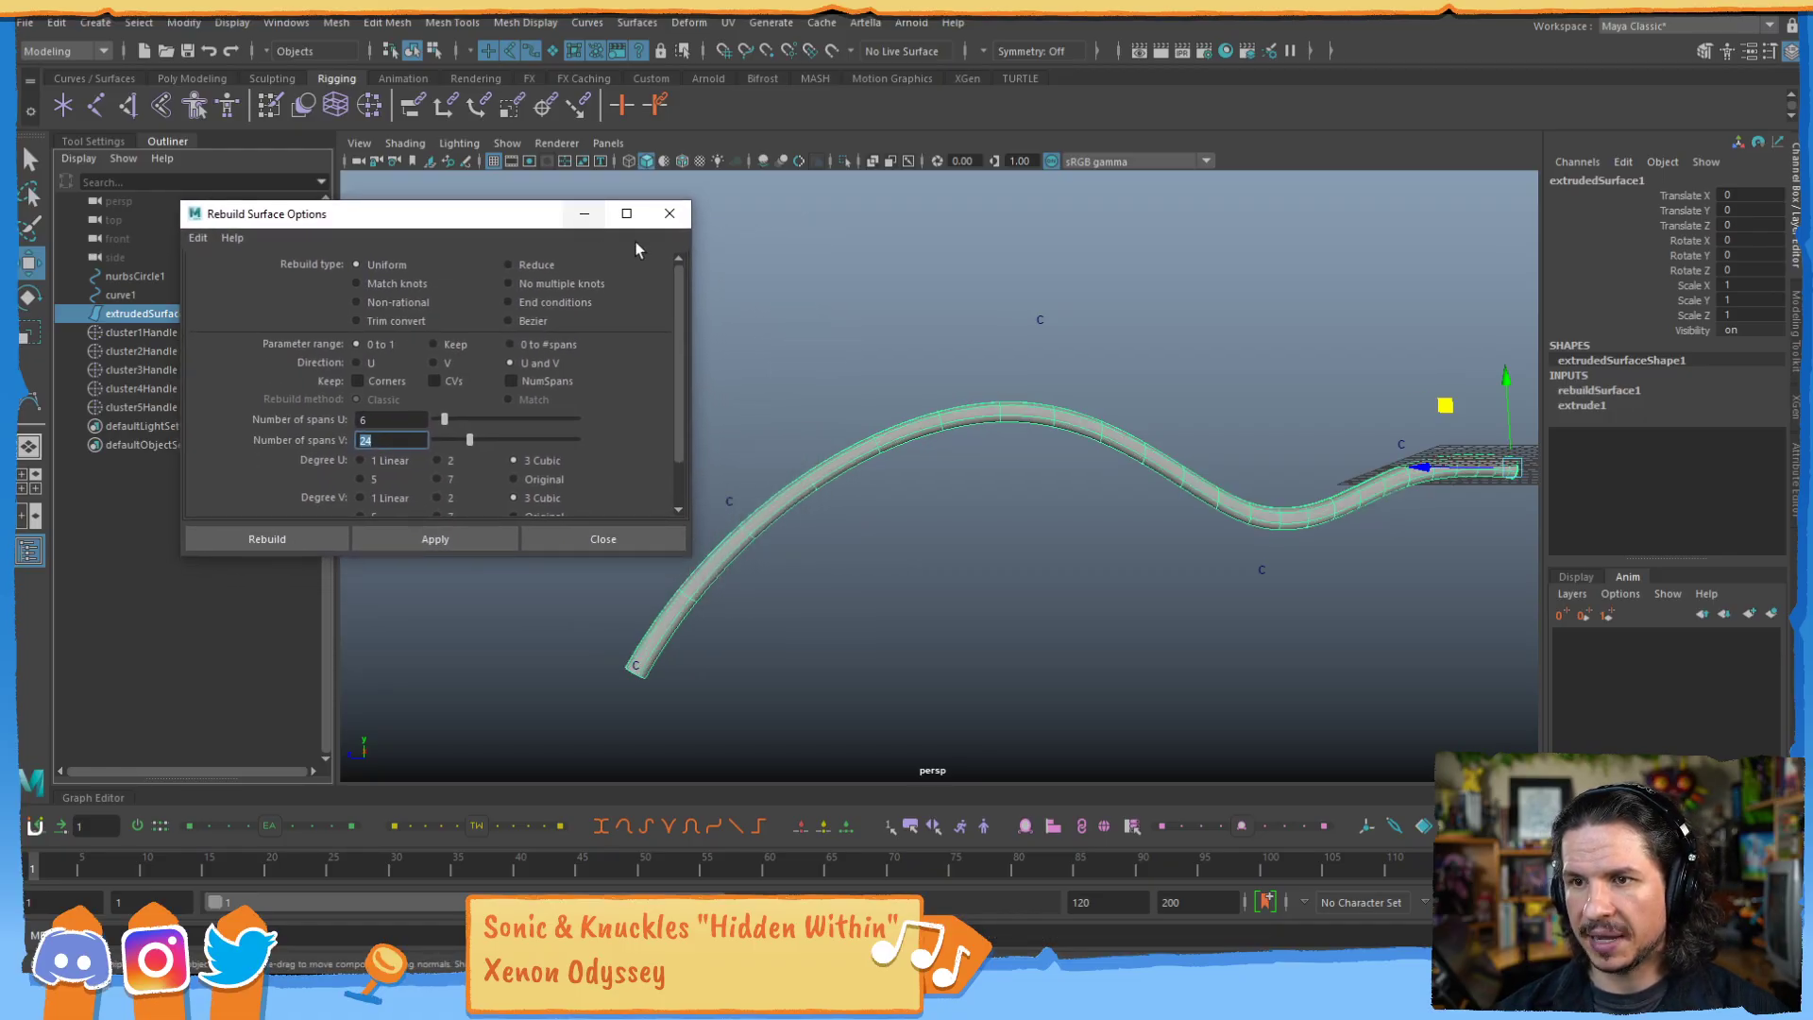
click(586, 213)
Bend the rebuilt tube sideways by moving the cluster above its crest and placing cluster1Handle at about Translate X -11.632, Y -3.887, Z 24.51.
alt+drag(822, 532, 1335, 487)
click(1063, 377)
click(1065, 381)
click(980, 635)
drag(1056, 676, 956, 644)
alt+drag(1056, 486, 969, 407)
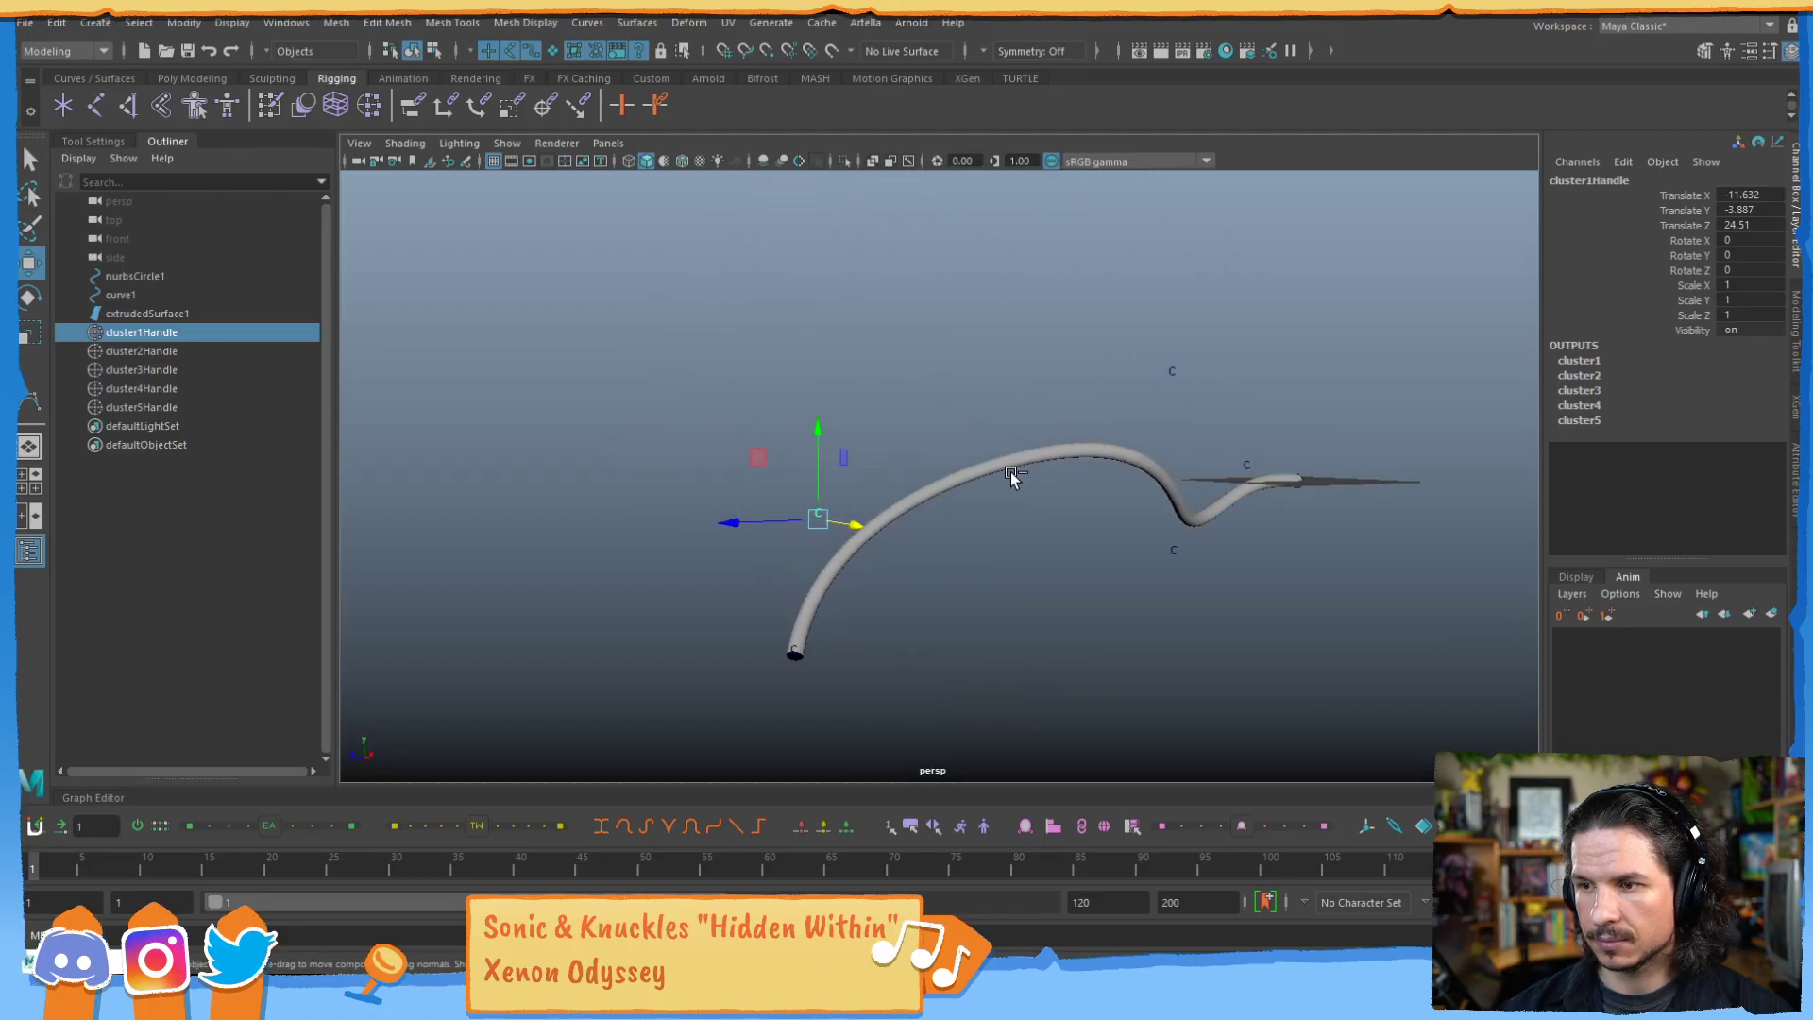
Undo the sideways cluster moves and the surface rebuild, and try changing the tube's display smoothness.
key(ctrl+z)
key(ctrl+z)
key(ctrl+z)
key(ctrl+z)
key(ctrl+z)
key(1)
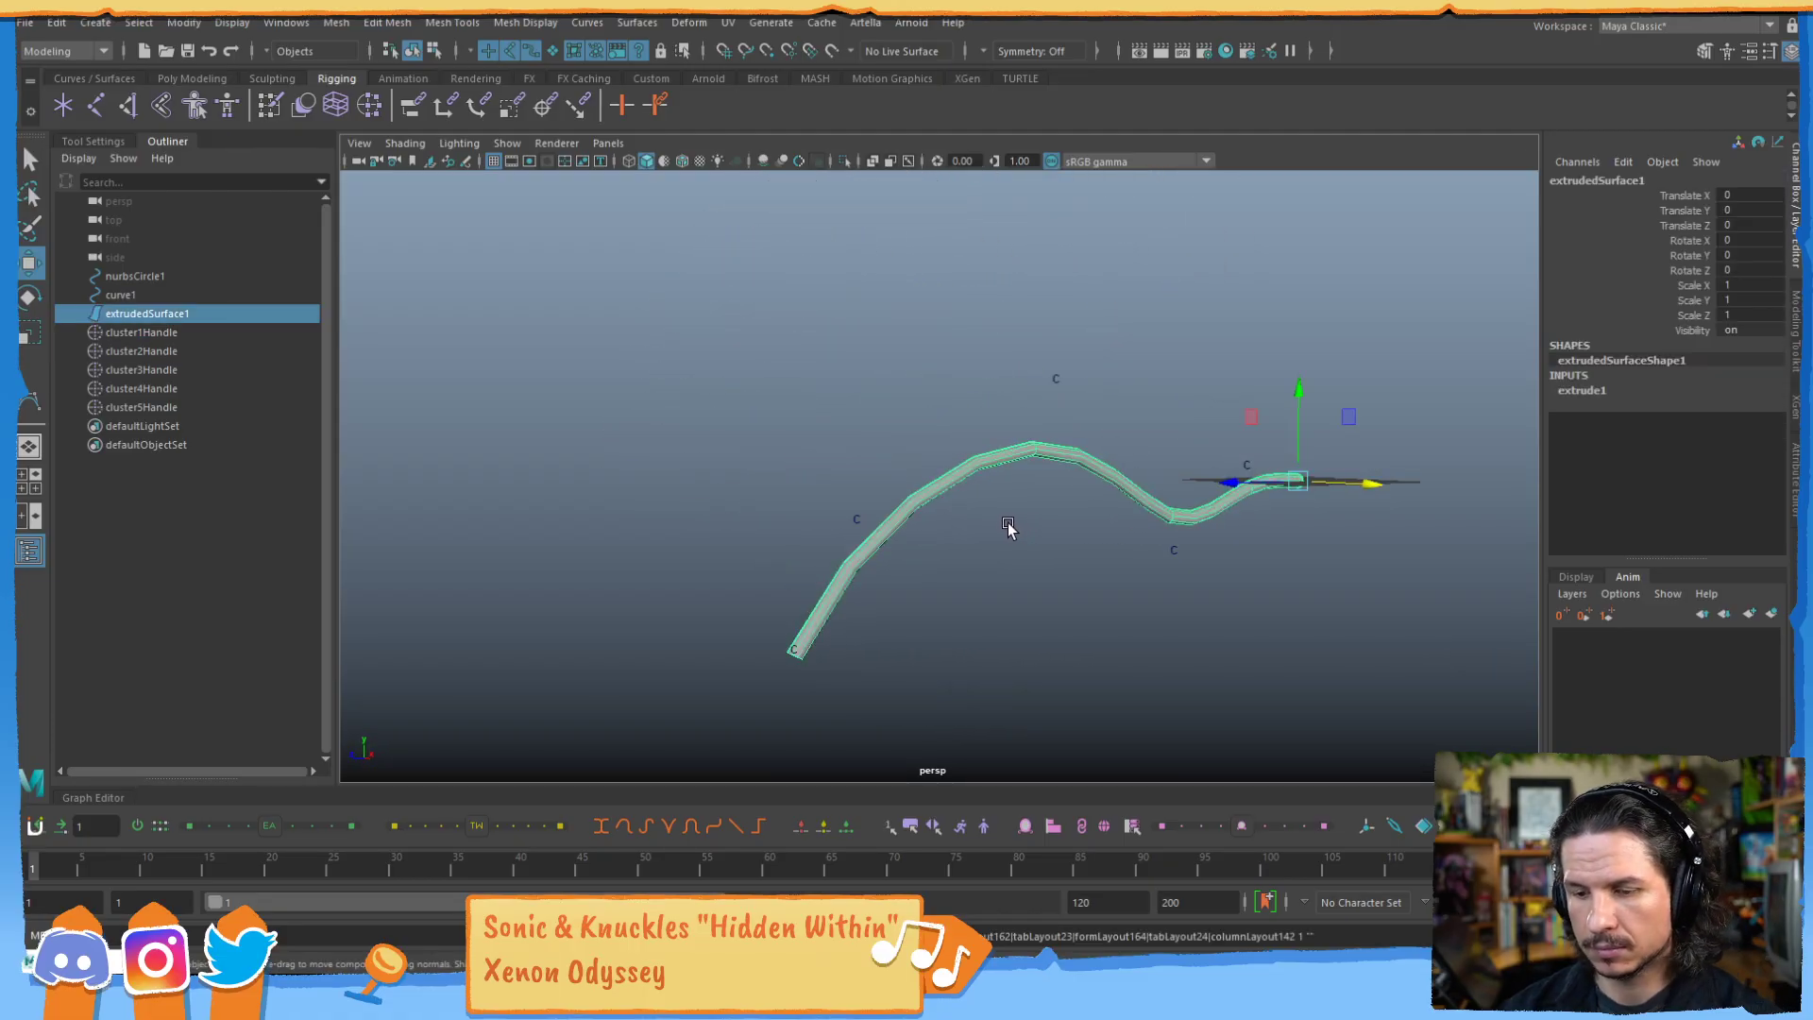
key(grave)
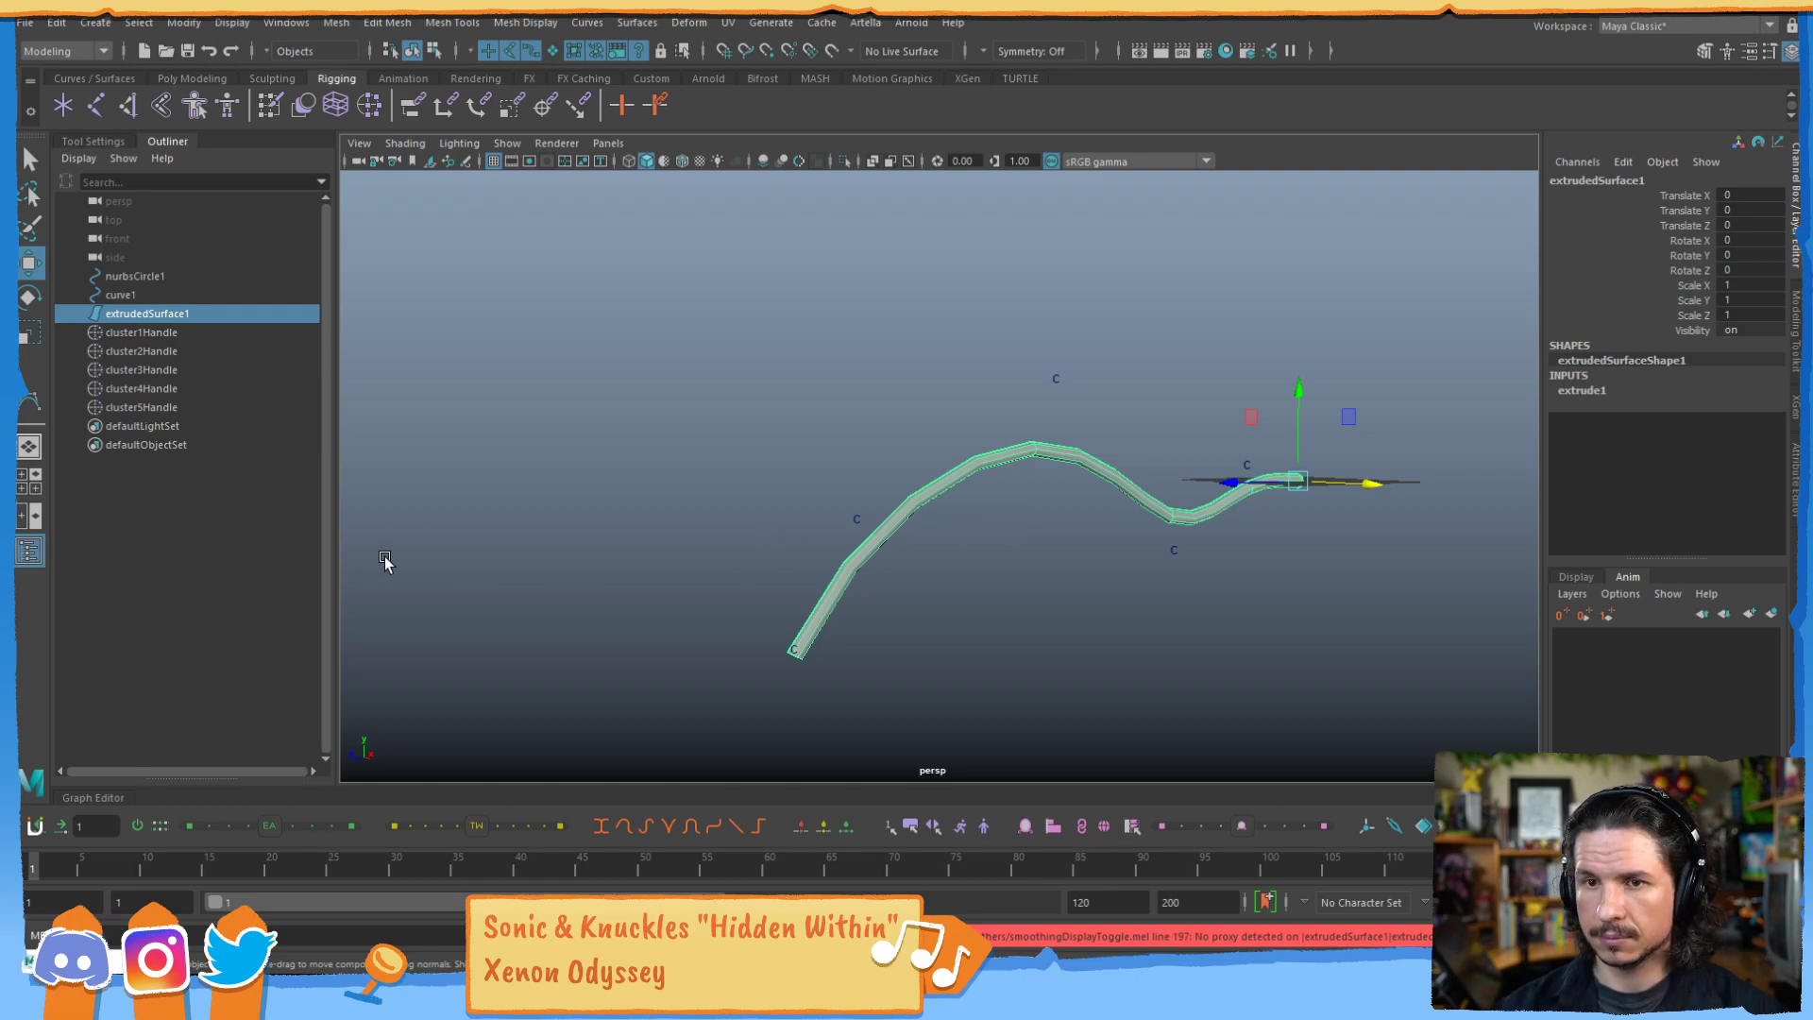
Reshape the unrebuilt tube by lowering cluster2Handle slightly, raising cluster3Handle and moving cluster4Handle to about Translate Y -3.182, Z 1.034.
alt+drag(988, 518, 867, 548)
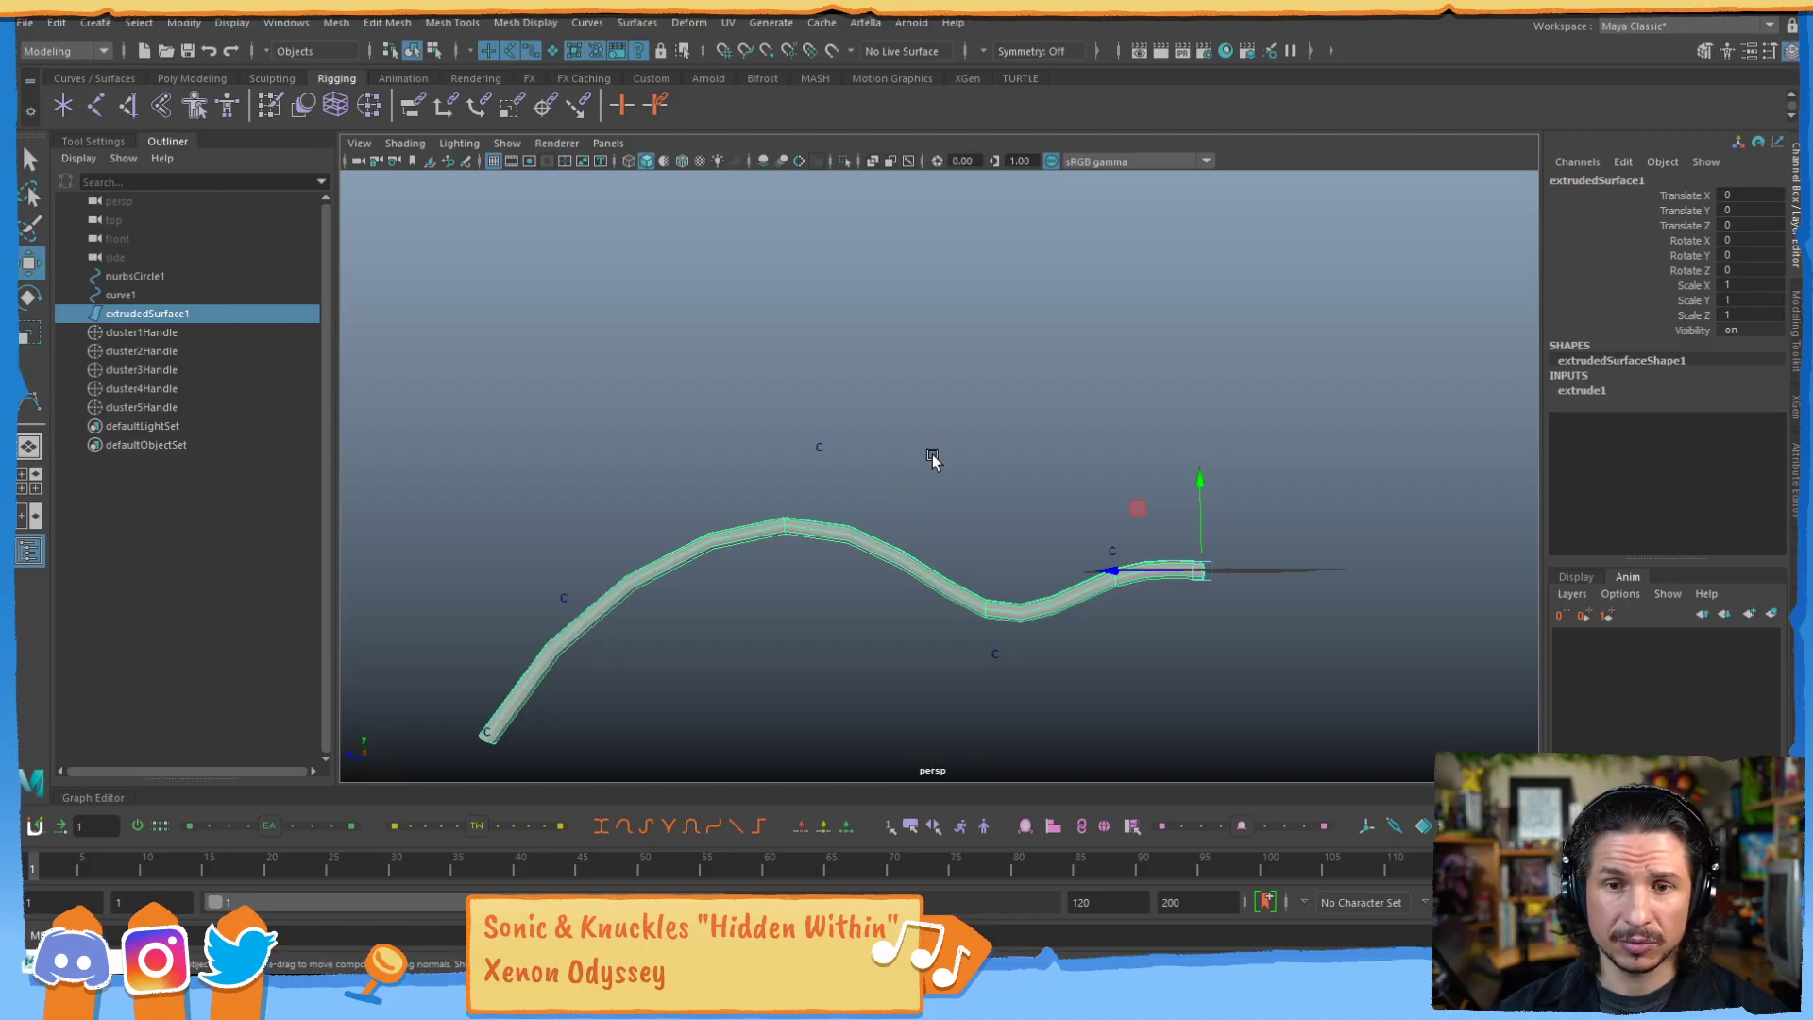
click(818, 447)
mouse_move(761, 395)
mouse_down()
mouse_move(763, 504)
mouse_move(776, 372)
mouse_move(763, 404)
mouse_up()
click(994, 653)
drag(933, 594, 956, 406)
click(1110, 553)
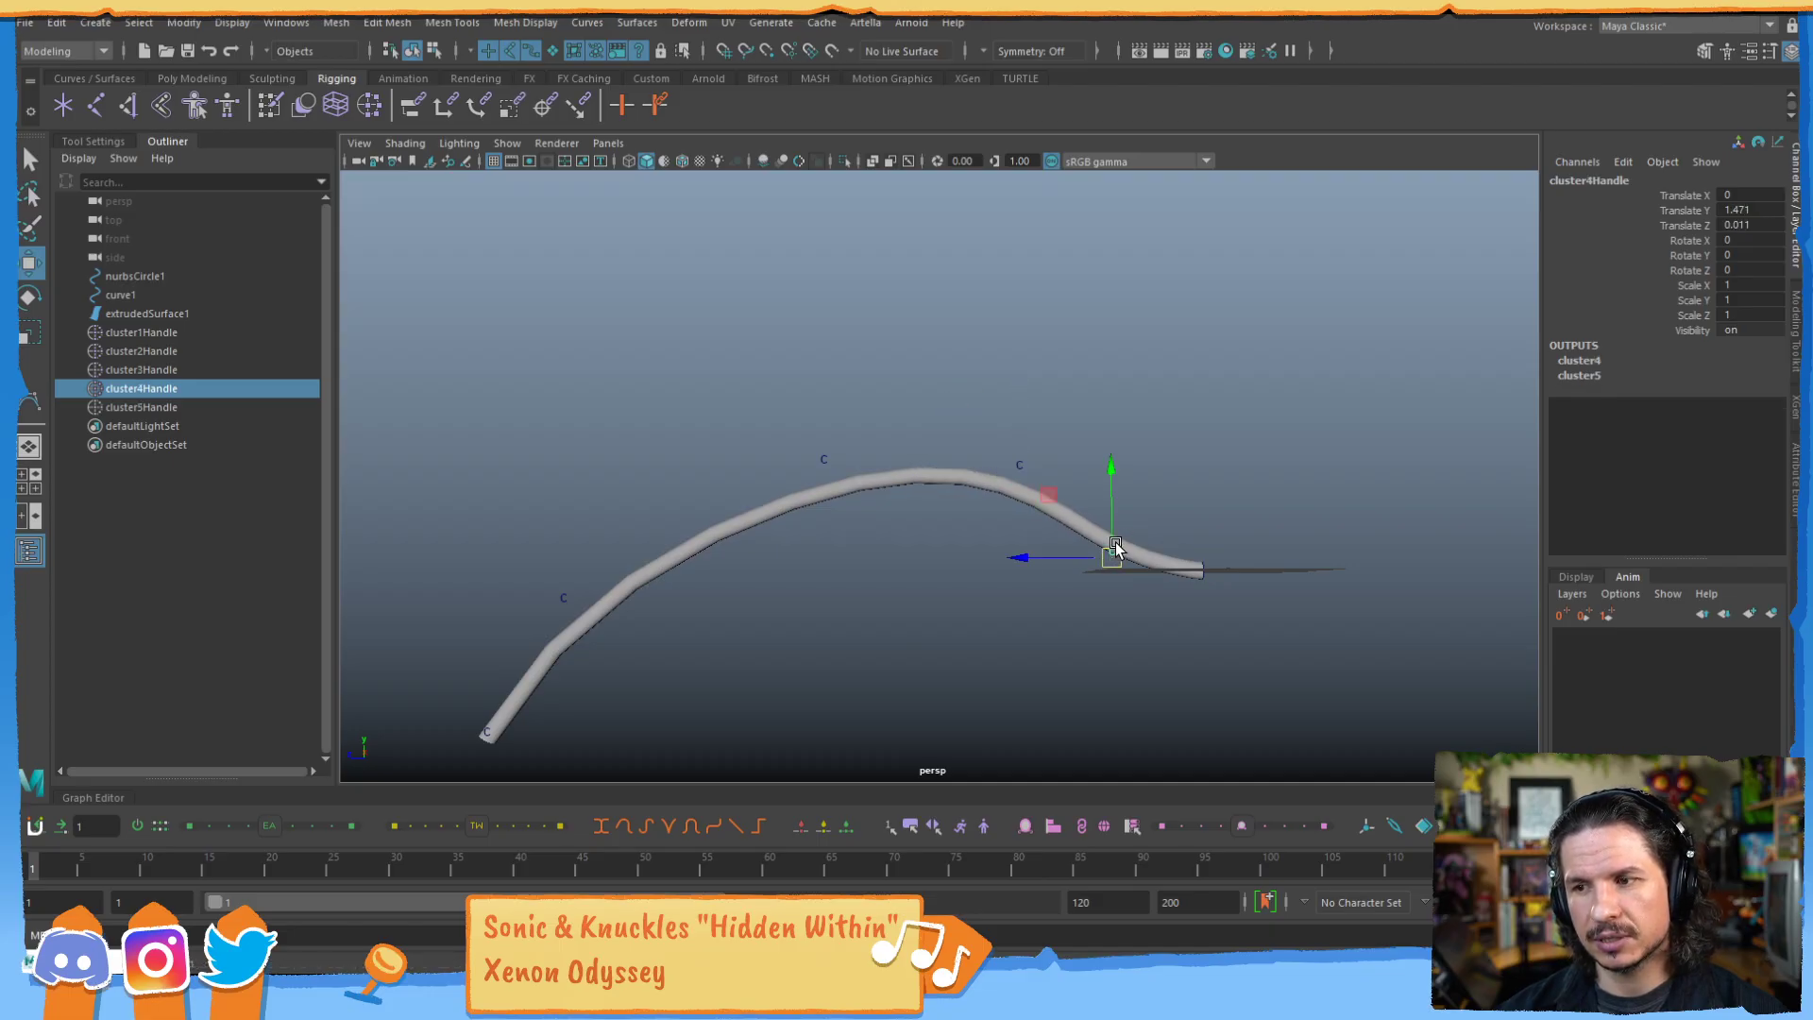
drag(1051, 513, 1040, 536)
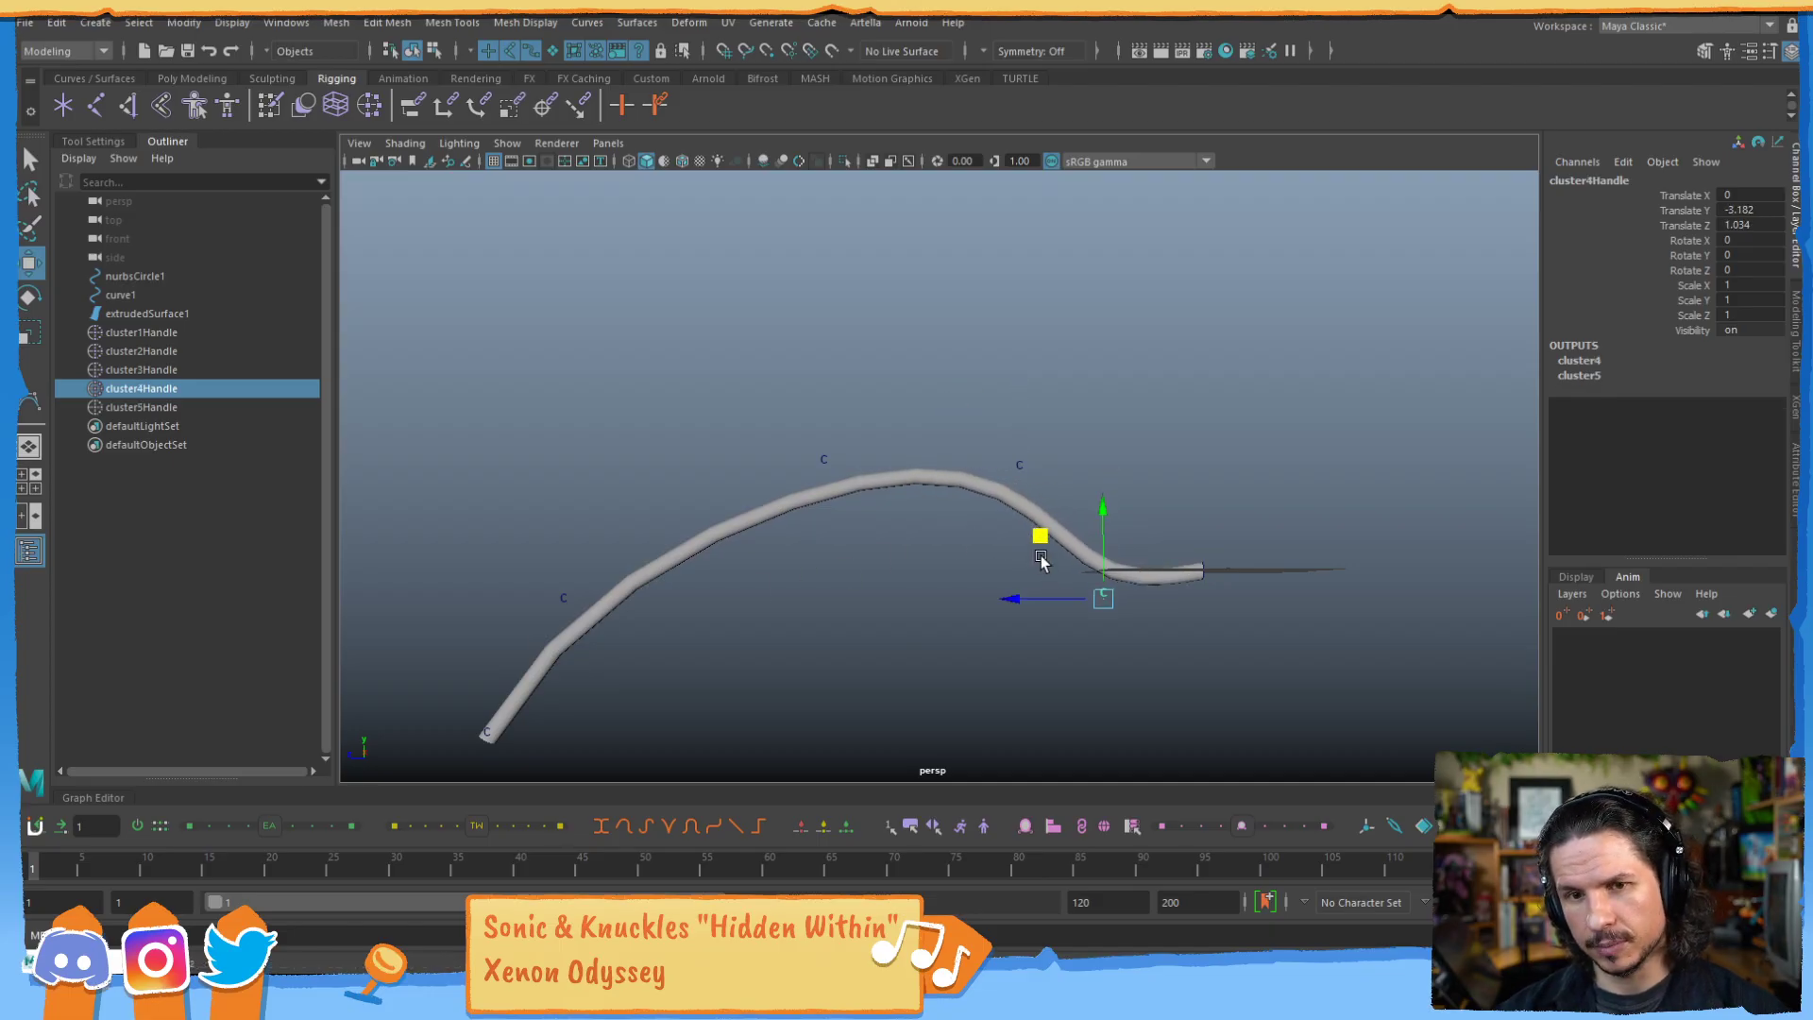
Pose the tube with cluster1Handle at about Translate Y 3.665, Z 23.101, cluster2Handle shifted toward the free end, and cluster3Handle at about Y 1.707, Z 3.816.
alt+right_drag(1191, 461, 1081, 472)
alt+drag(1081, 472, 873, 549)
drag(596, 602, 553, 661)
click(569, 652)
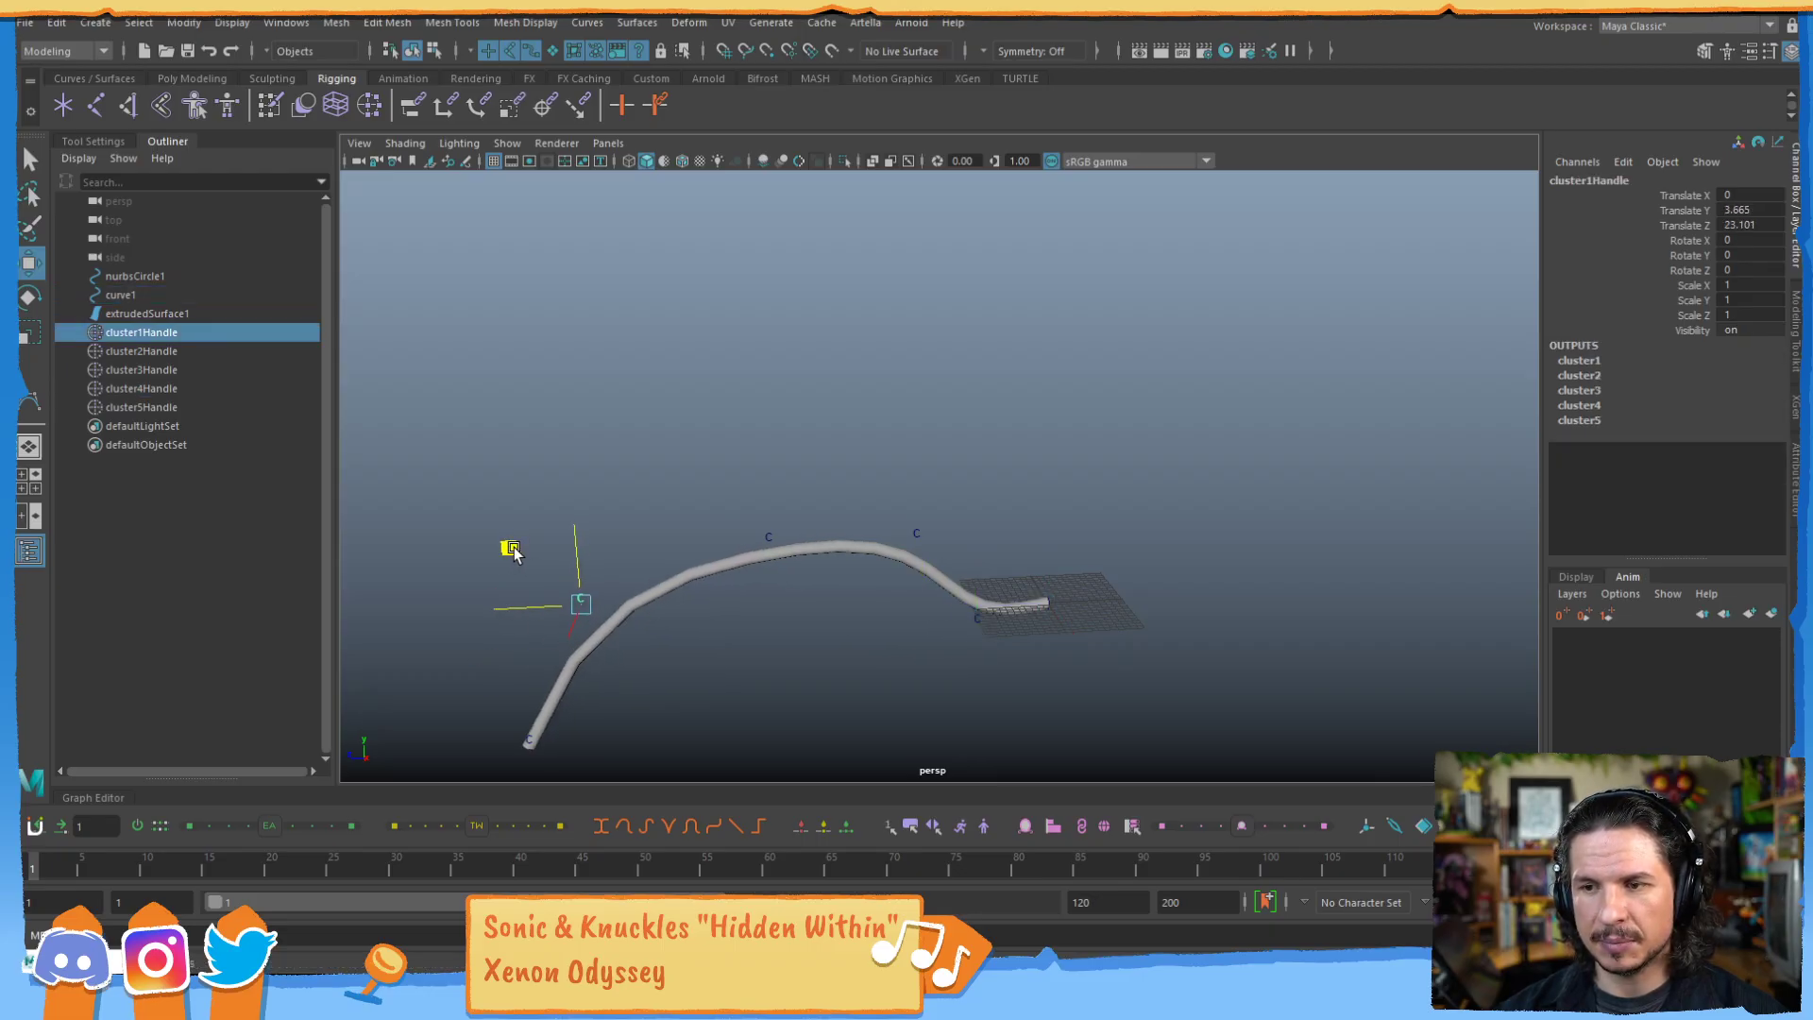
drag(825, 511, 740, 550)
drag(703, 486, 671, 451)
drag(897, 555, 813, 545)
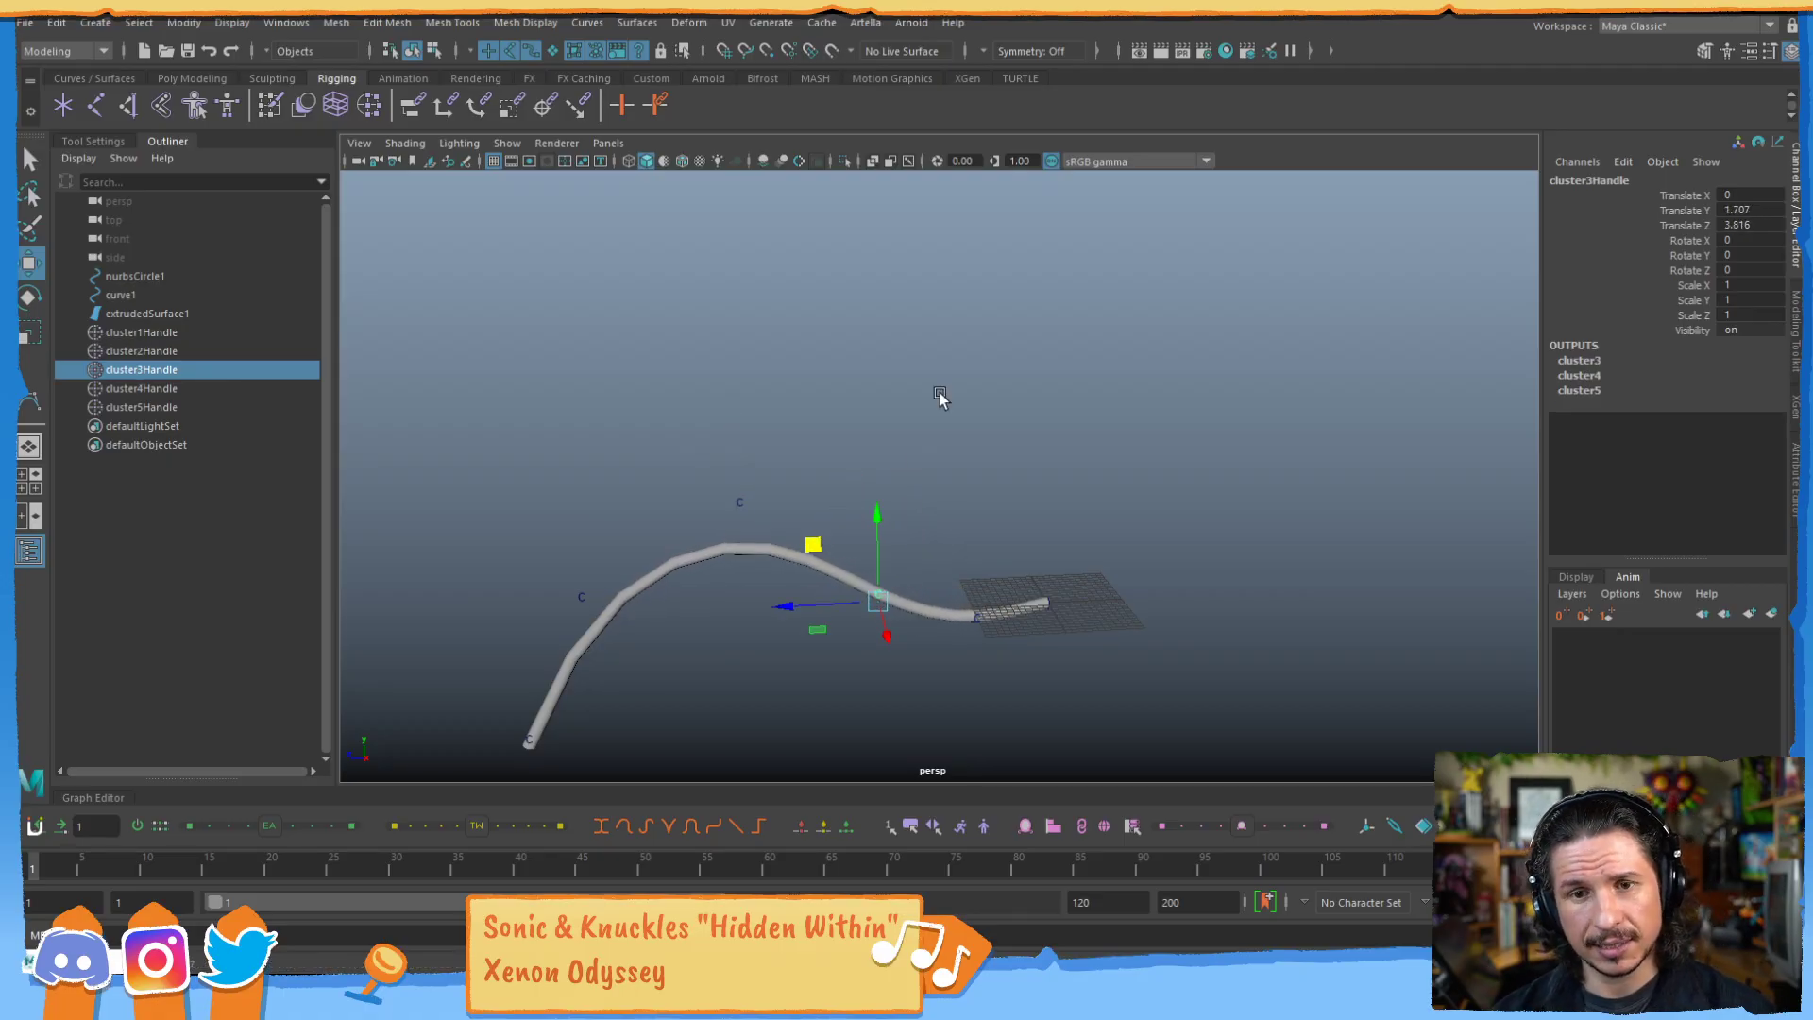
Clear the scene by deleting the cluster handles, both curves and extrudedSurface1.
alt+drag(944, 538, 897, 499)
click(1103, 327)
drag(1105, 325, 458, 674)
key(Delete)
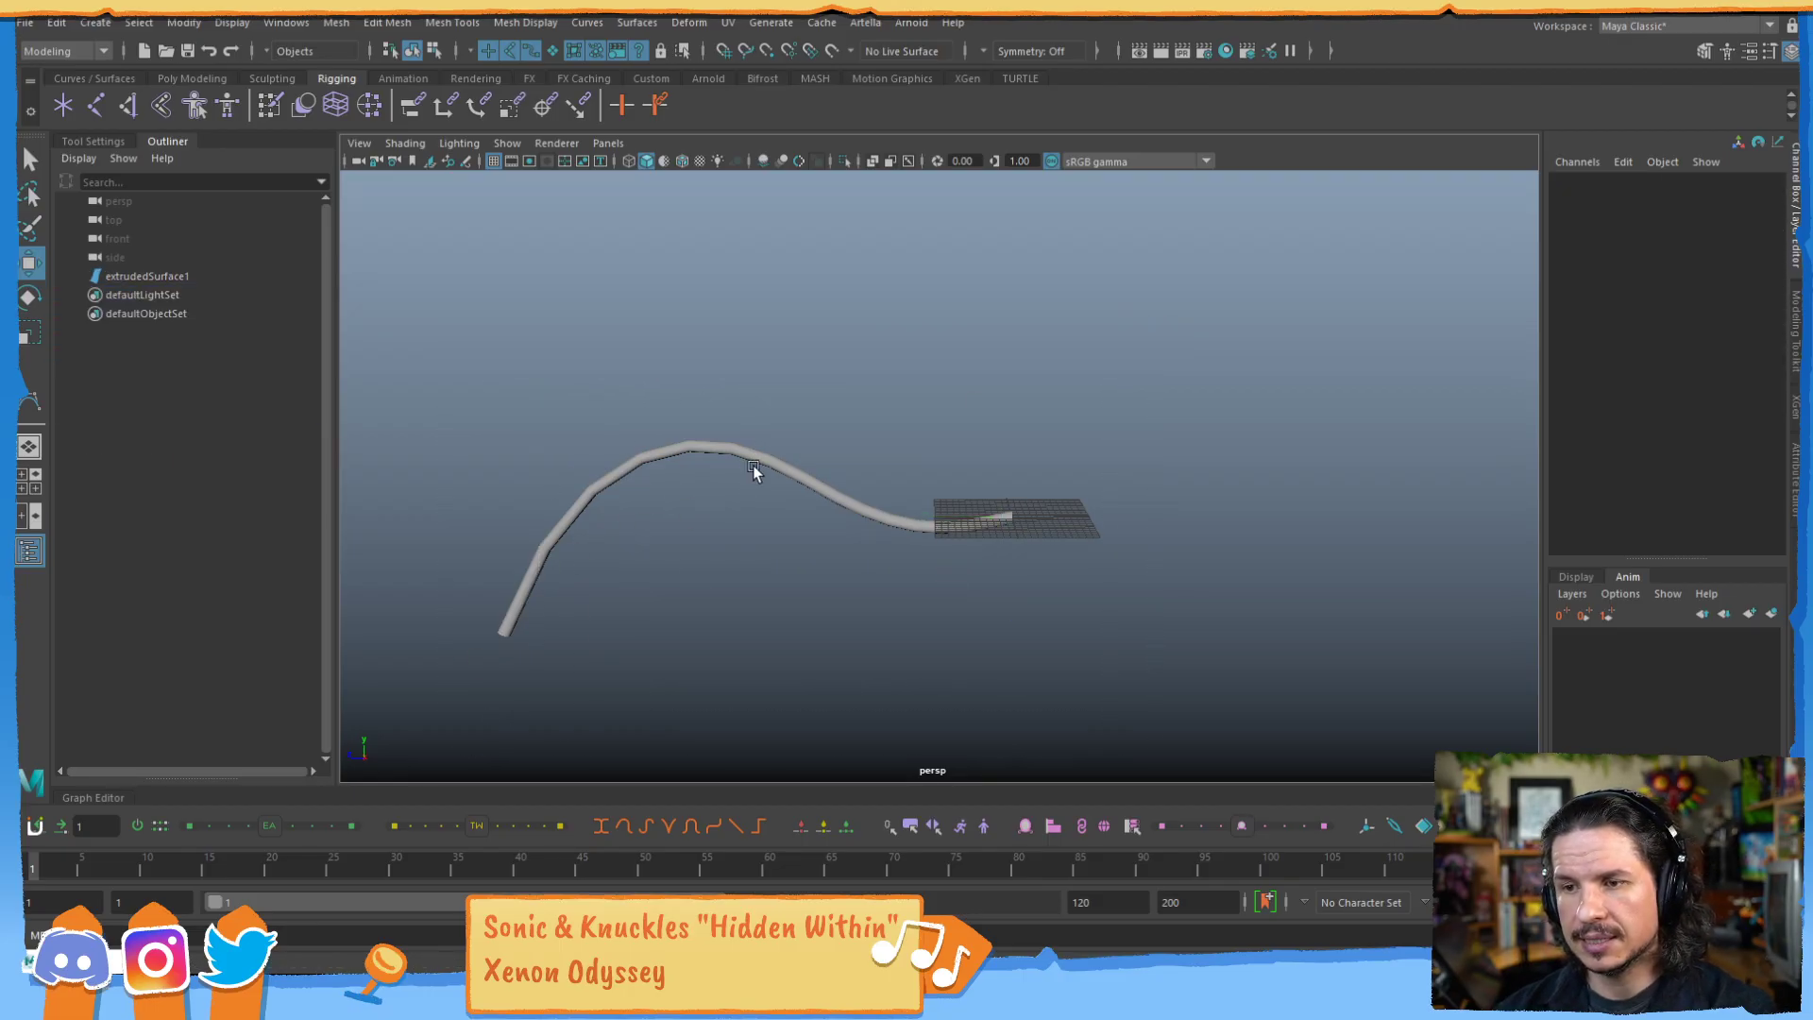
click(180, 275)
key(Delete)
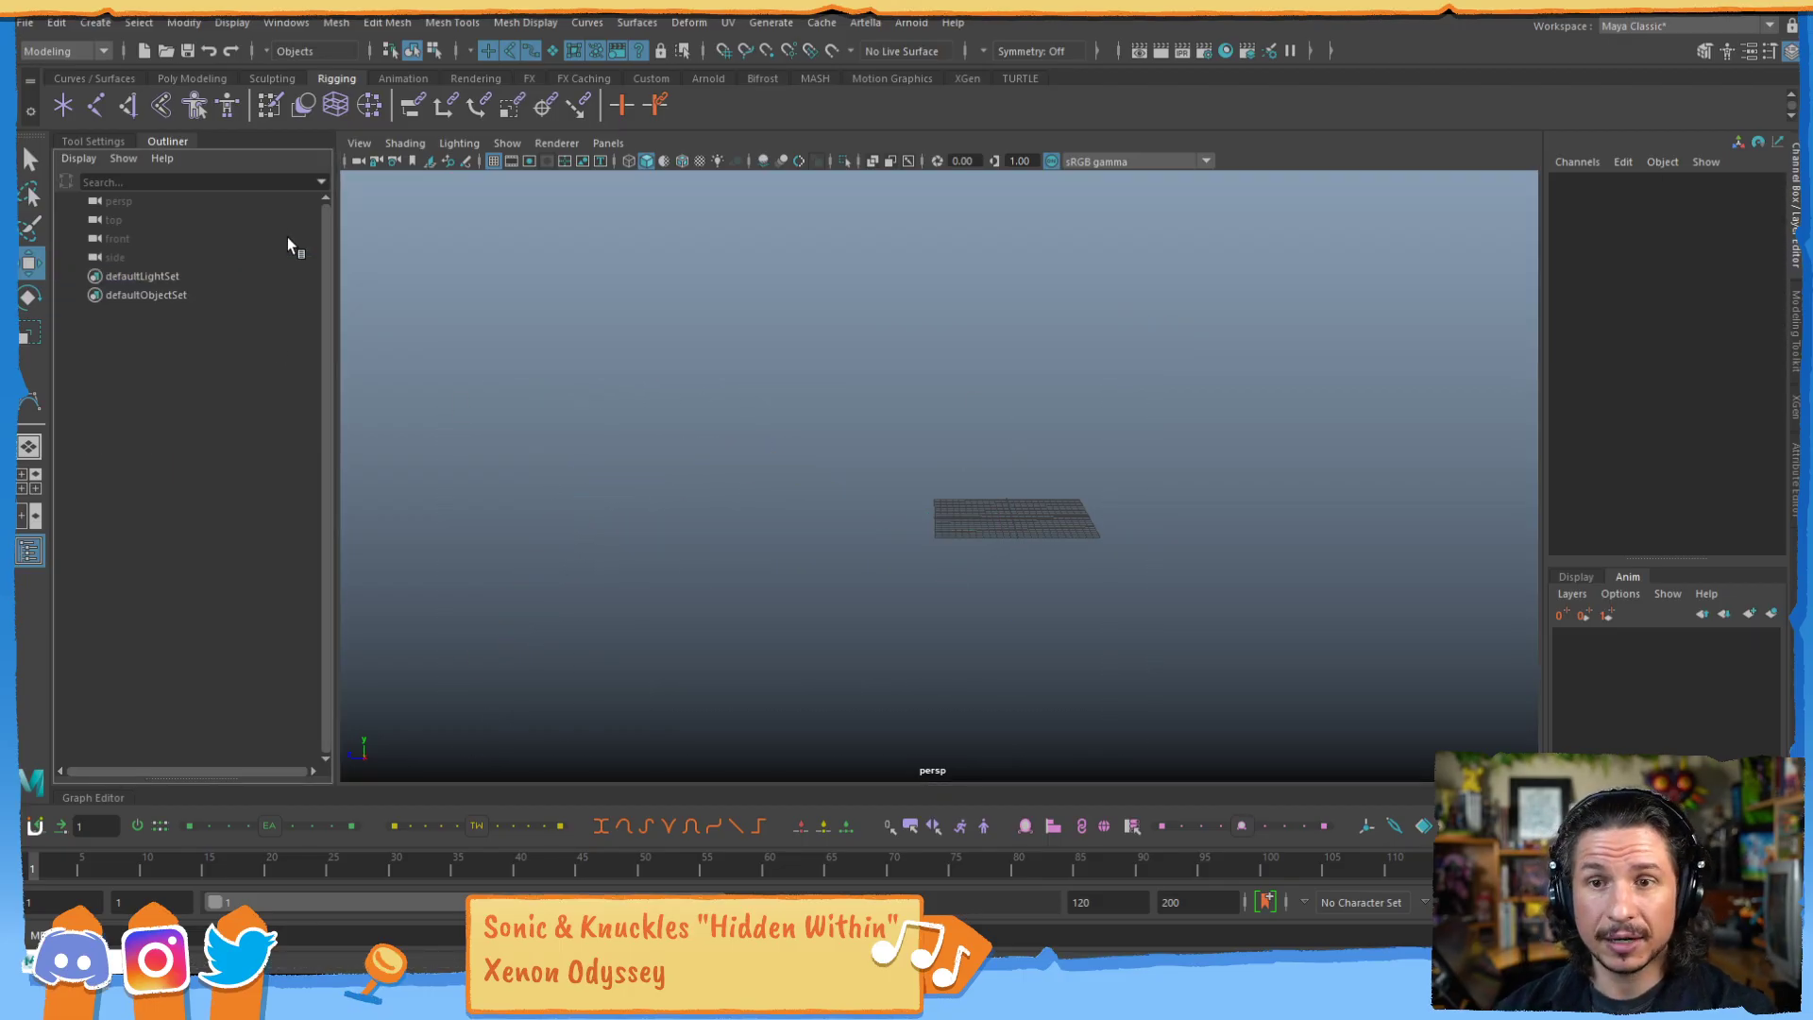
Create a polygon disc at the origin and scale it uniformly to about 22.395.
click(191, 79)
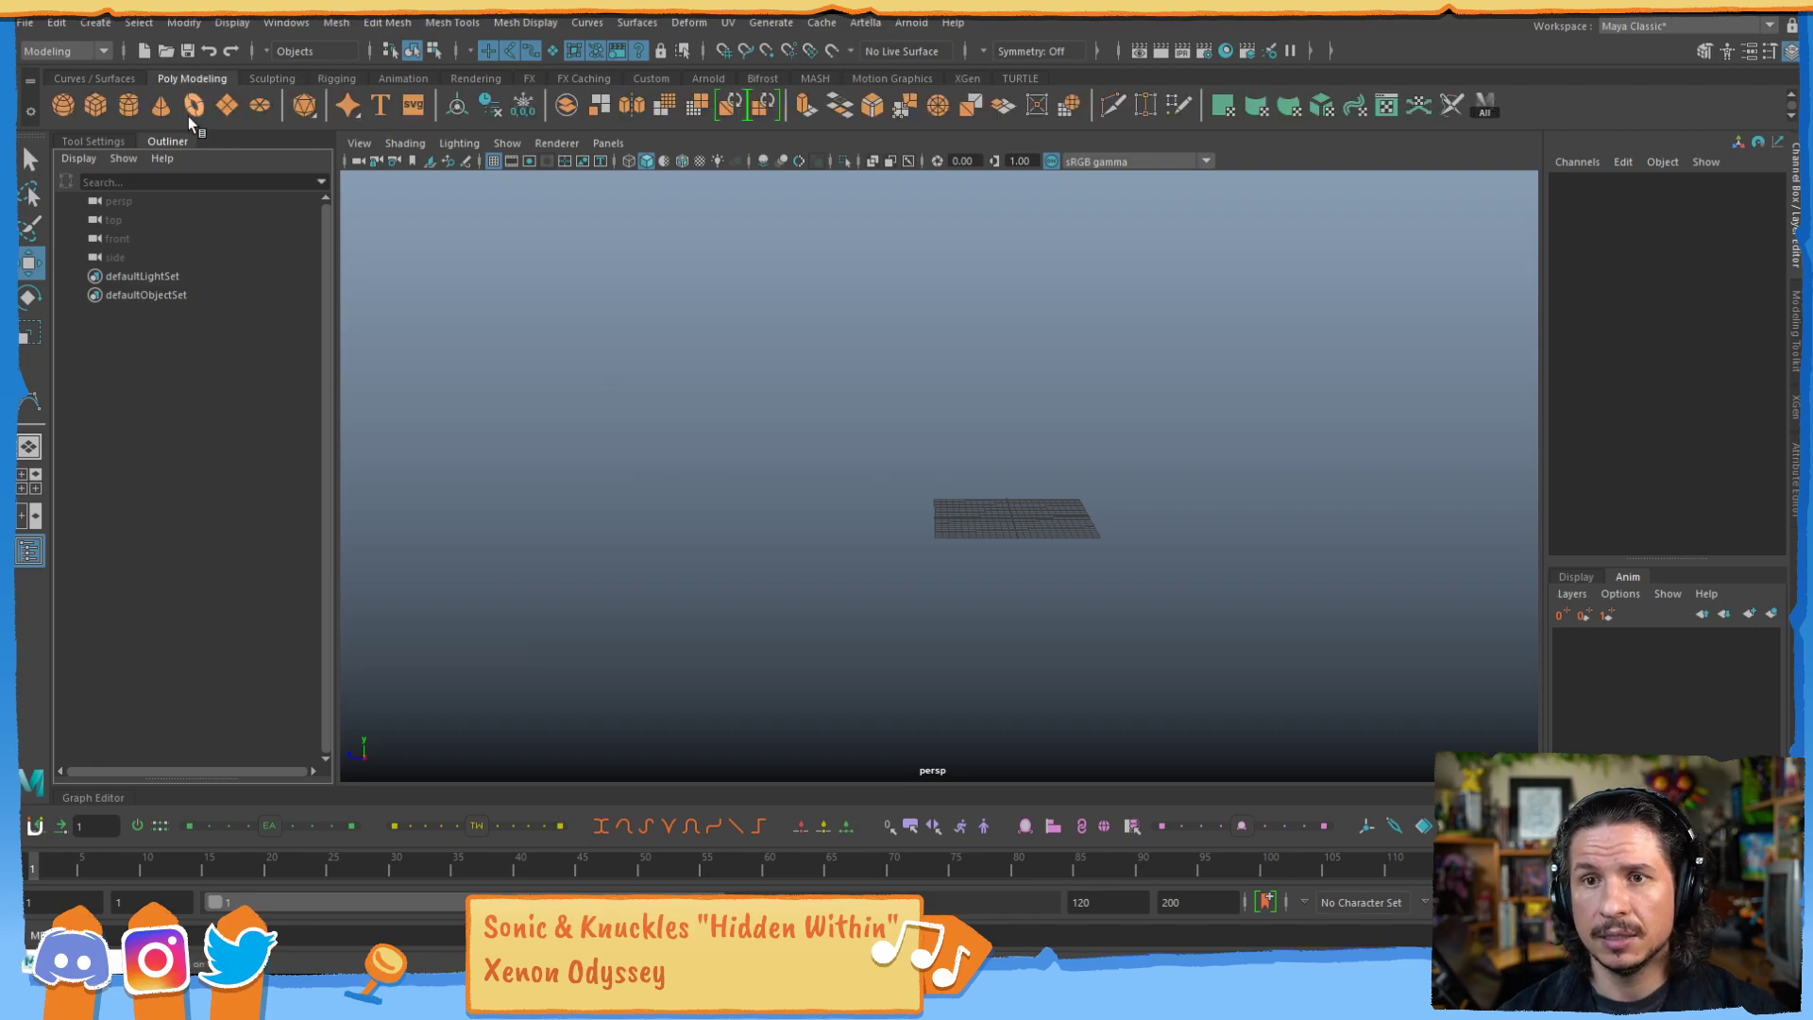
click(258, 106)
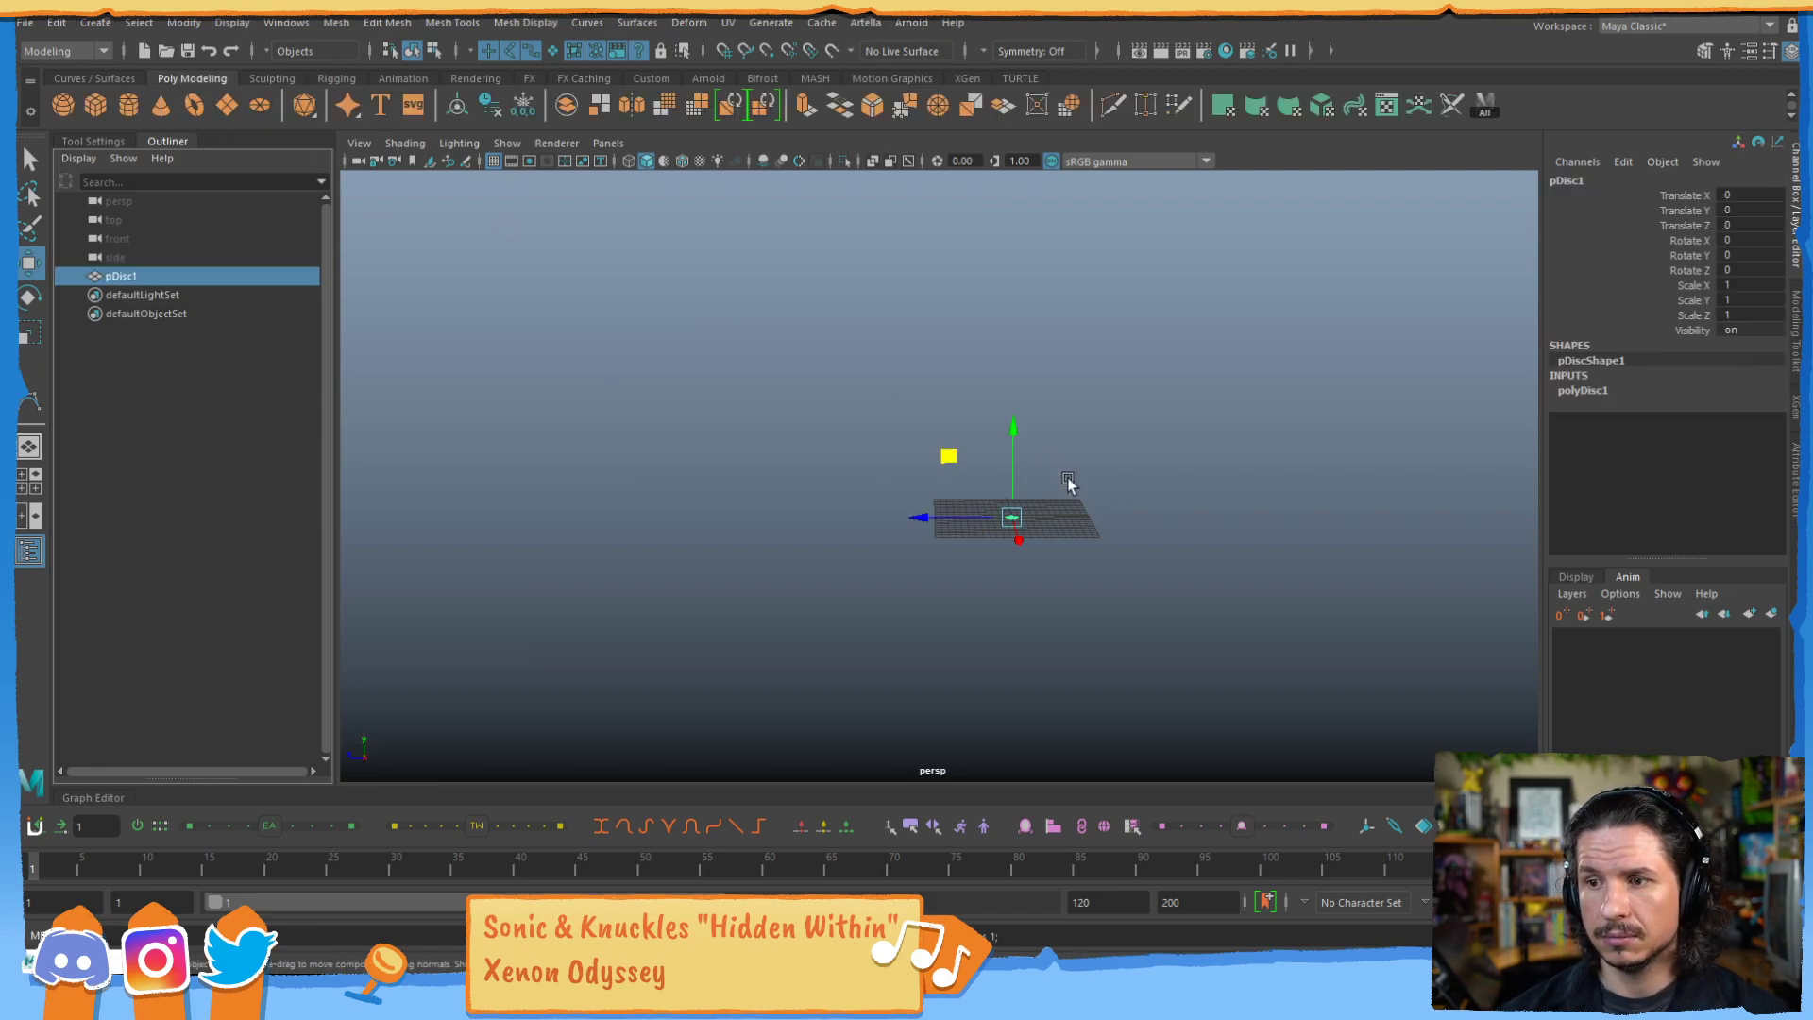
key(r)
drag(1015, 518, 1202, 493)
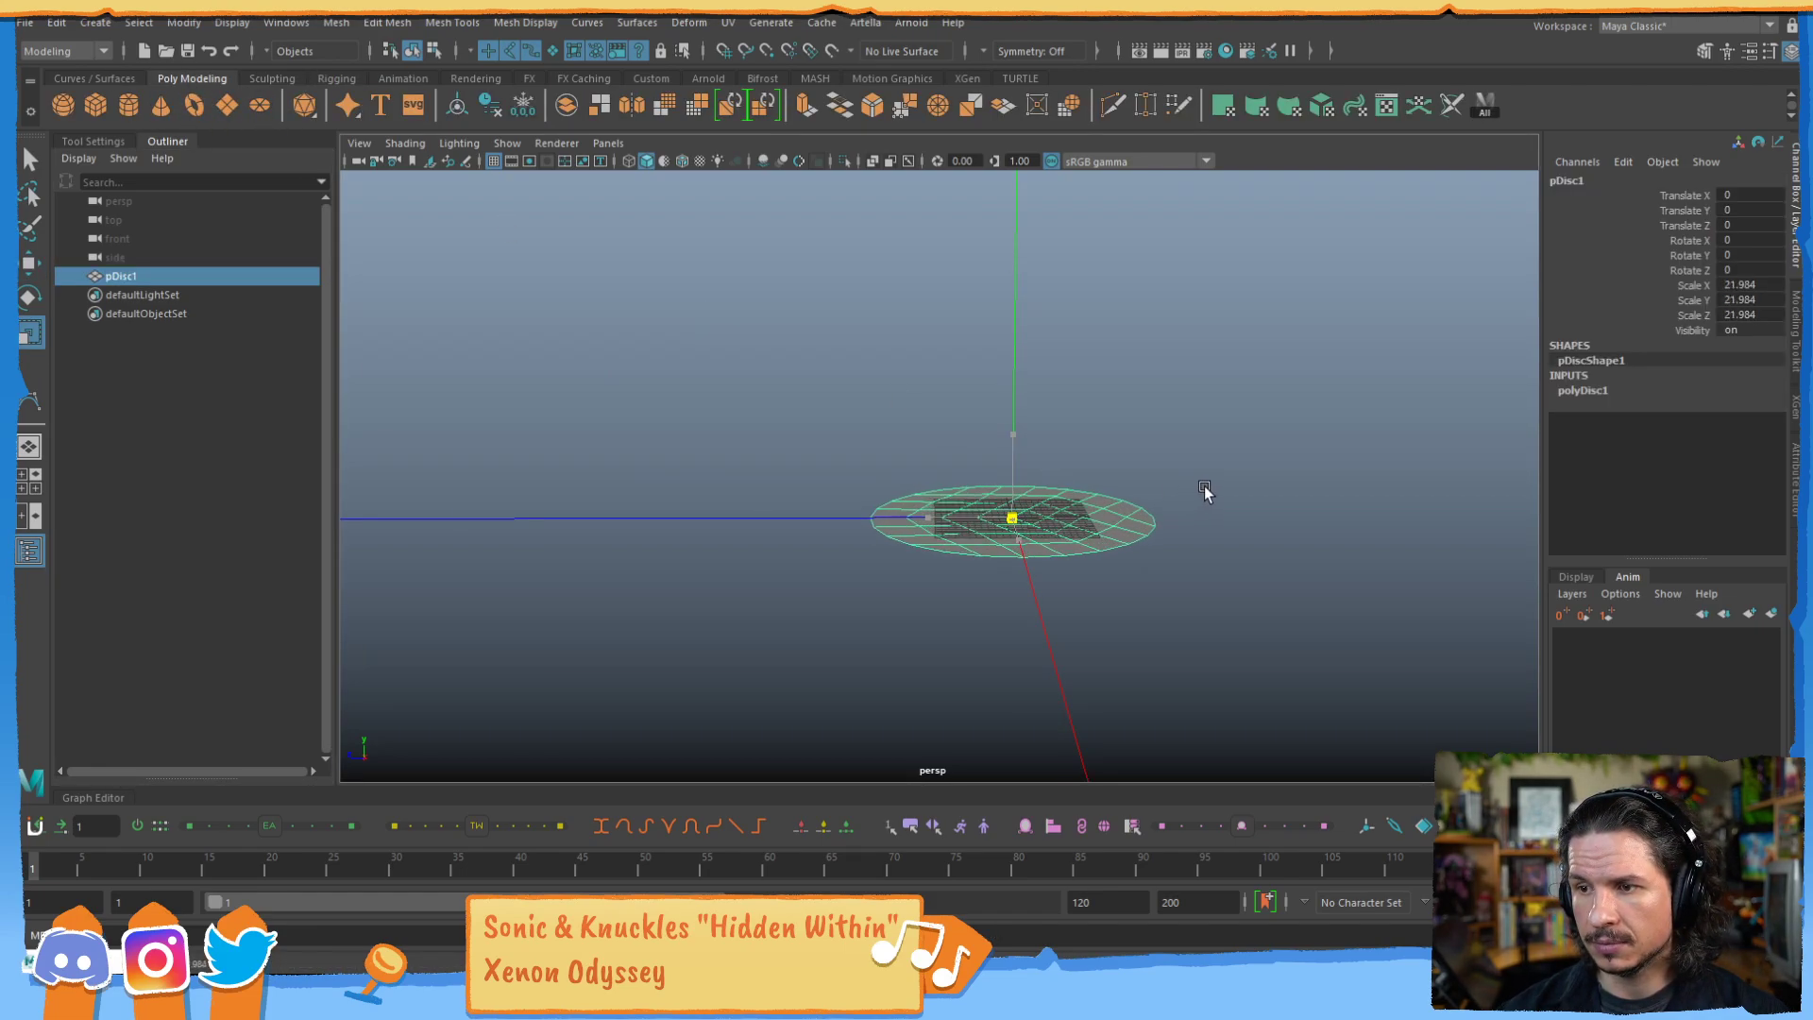
key(w)
Set the disc's Subdivision Mode to Caps and its Sides to 12.
click(1600, 391)
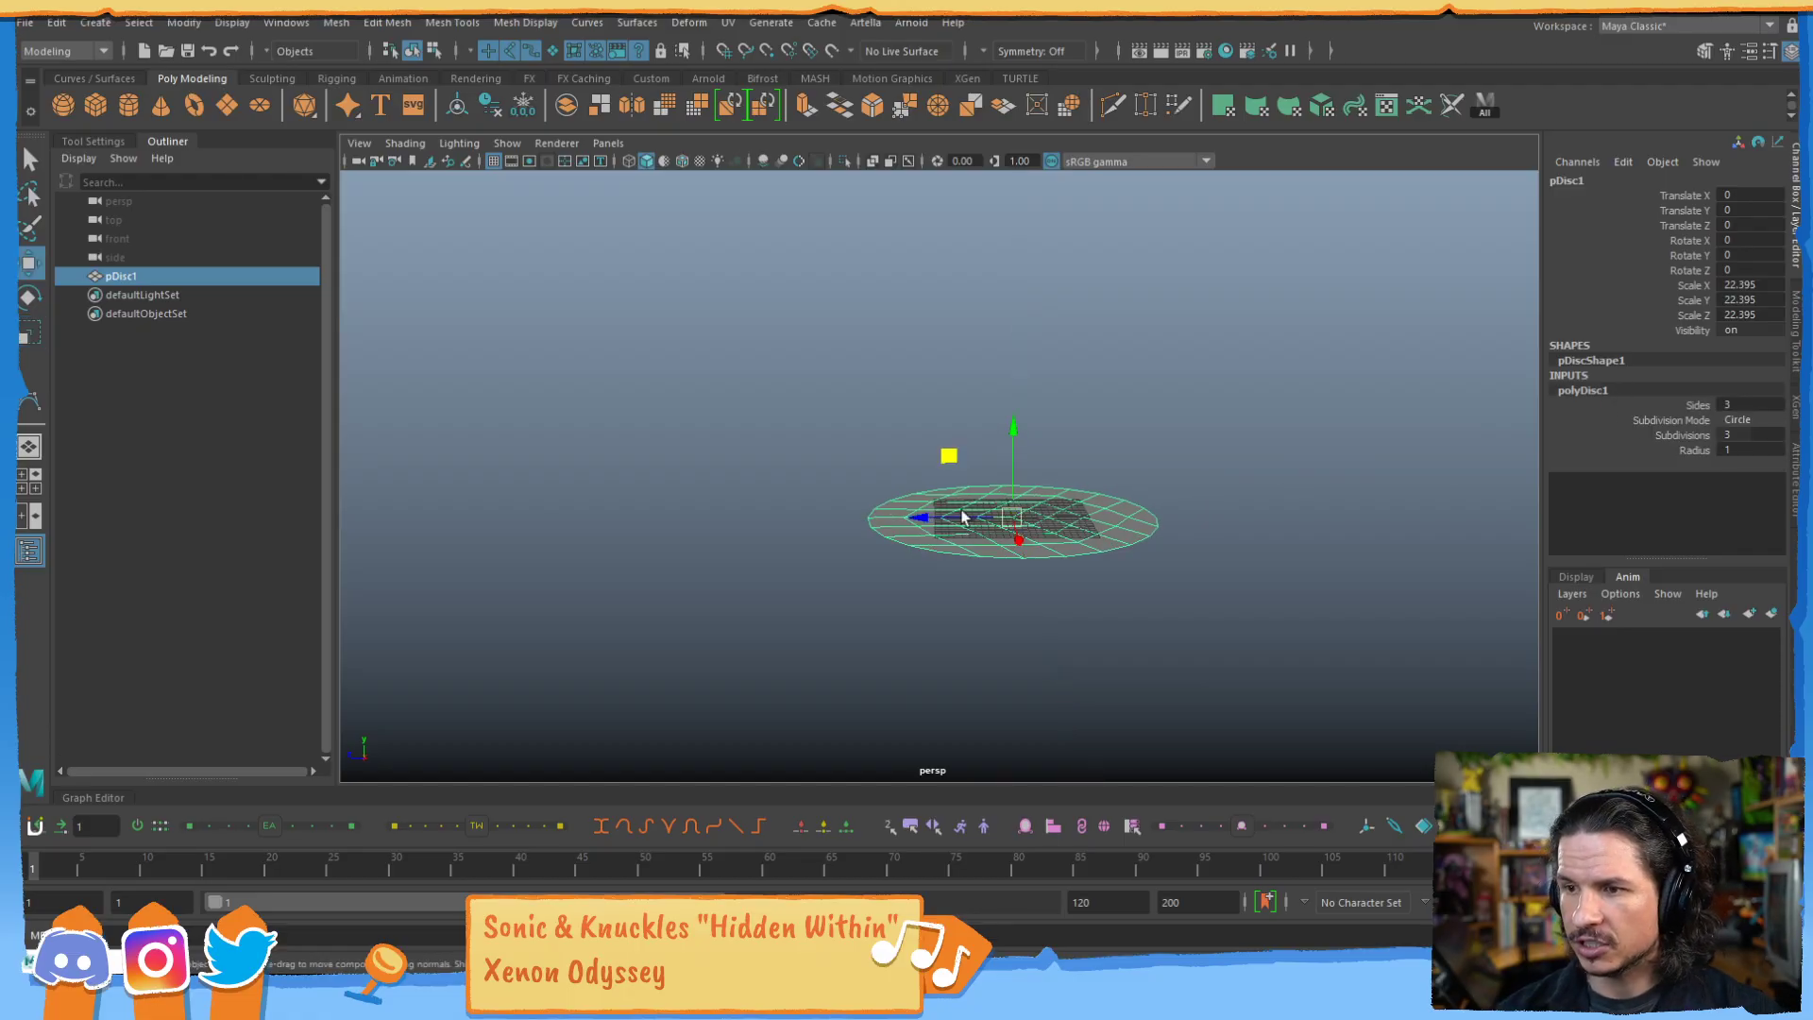
alt+drag(1008, 465, 1009, 536)
alt+right_drag(942, 583, 1161, 583)
alt+middle_drag(1027, 663, 948, 543)
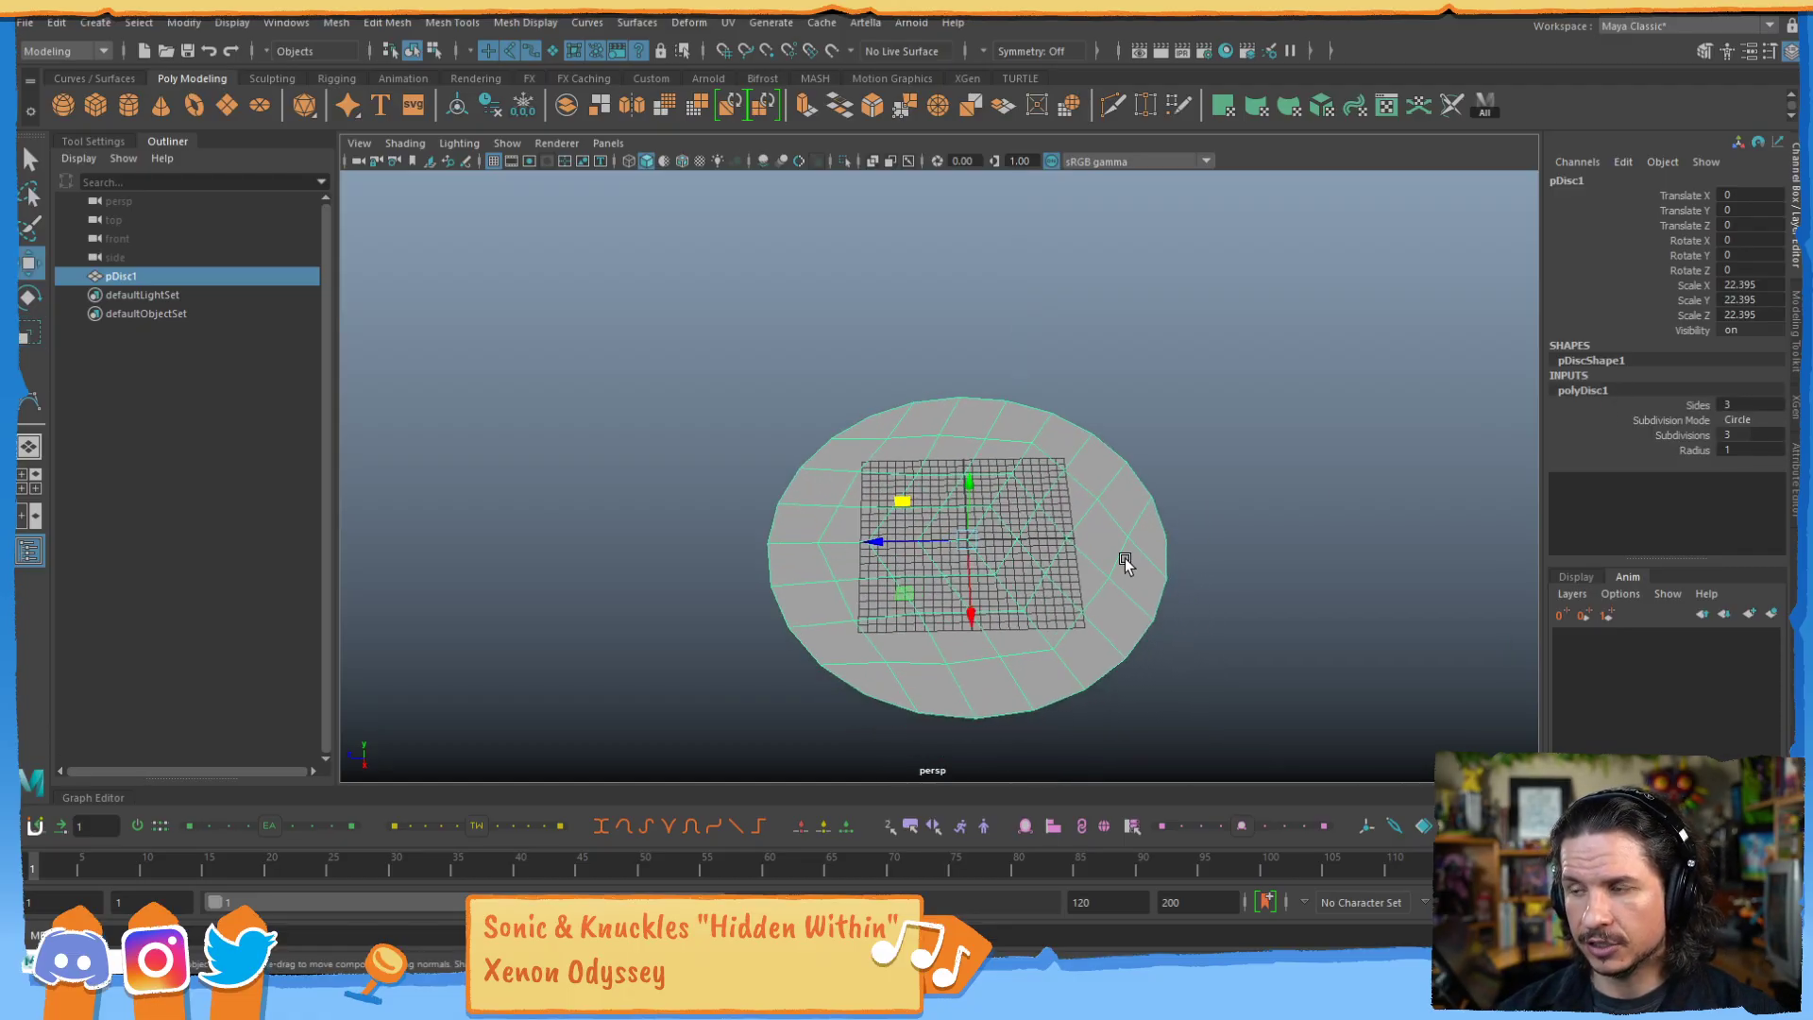
click(1747, 420)
click(1756, 495)
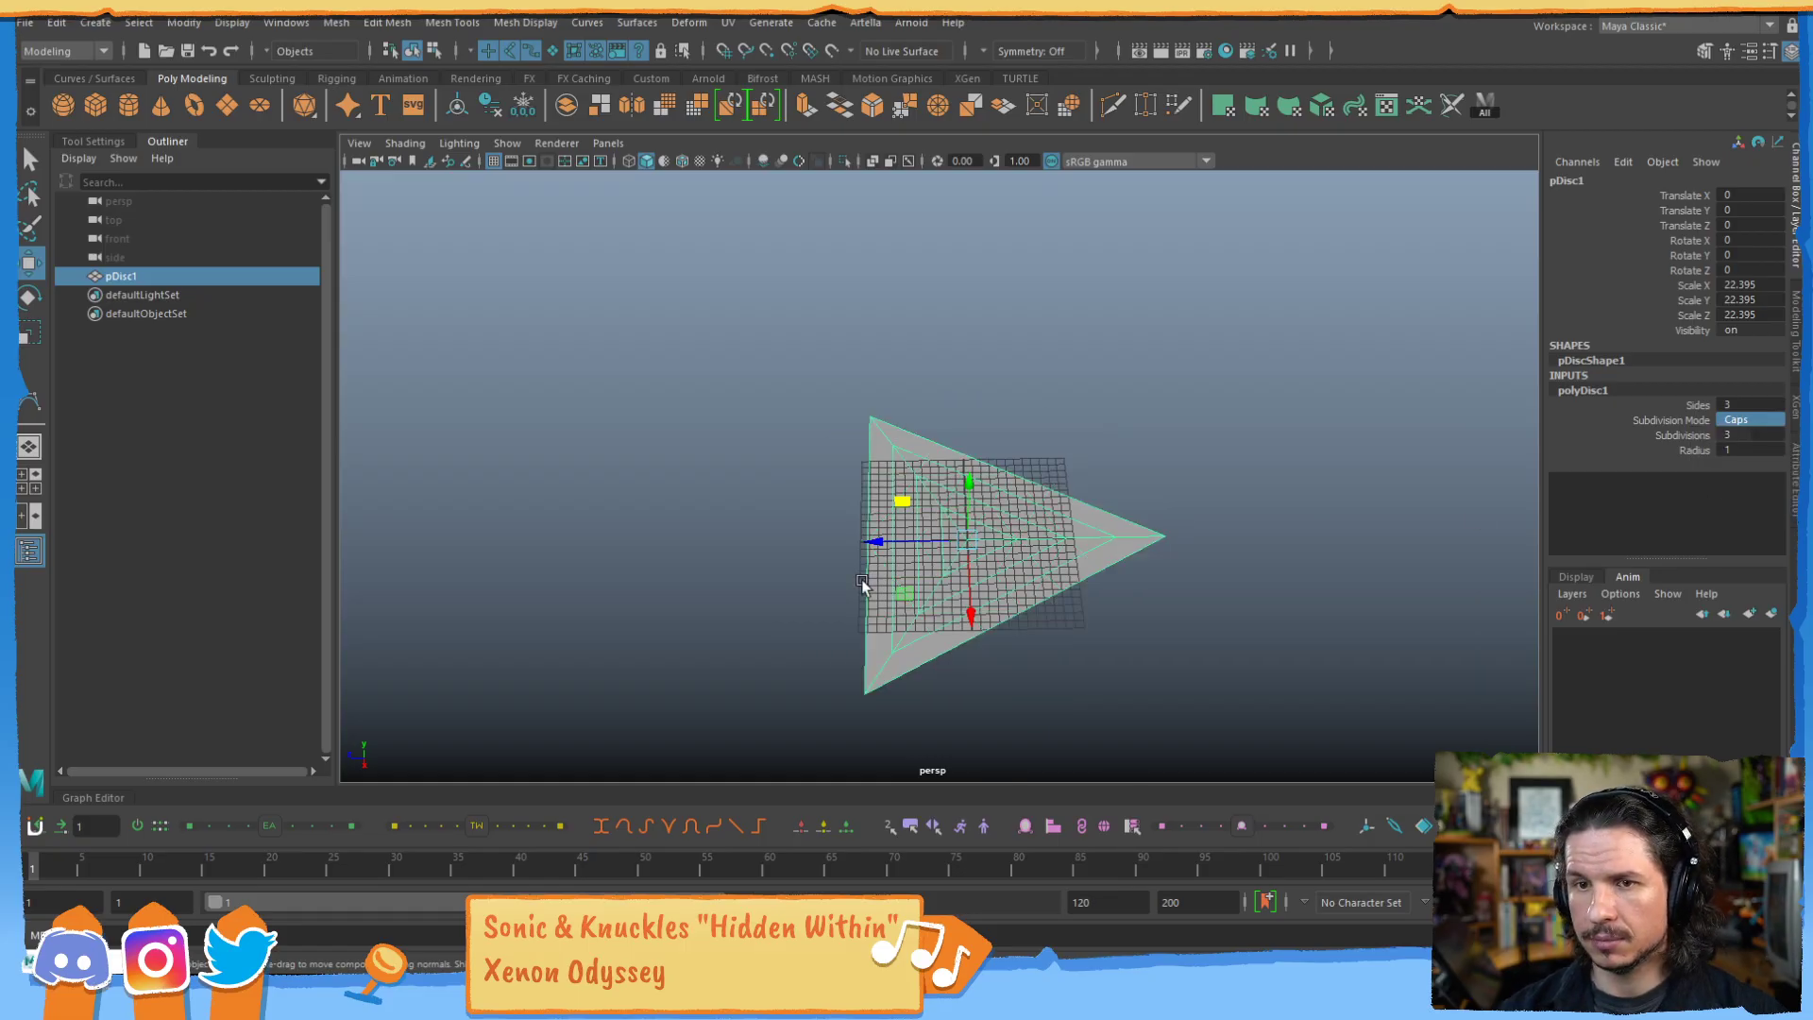
double_click(1742, 405)
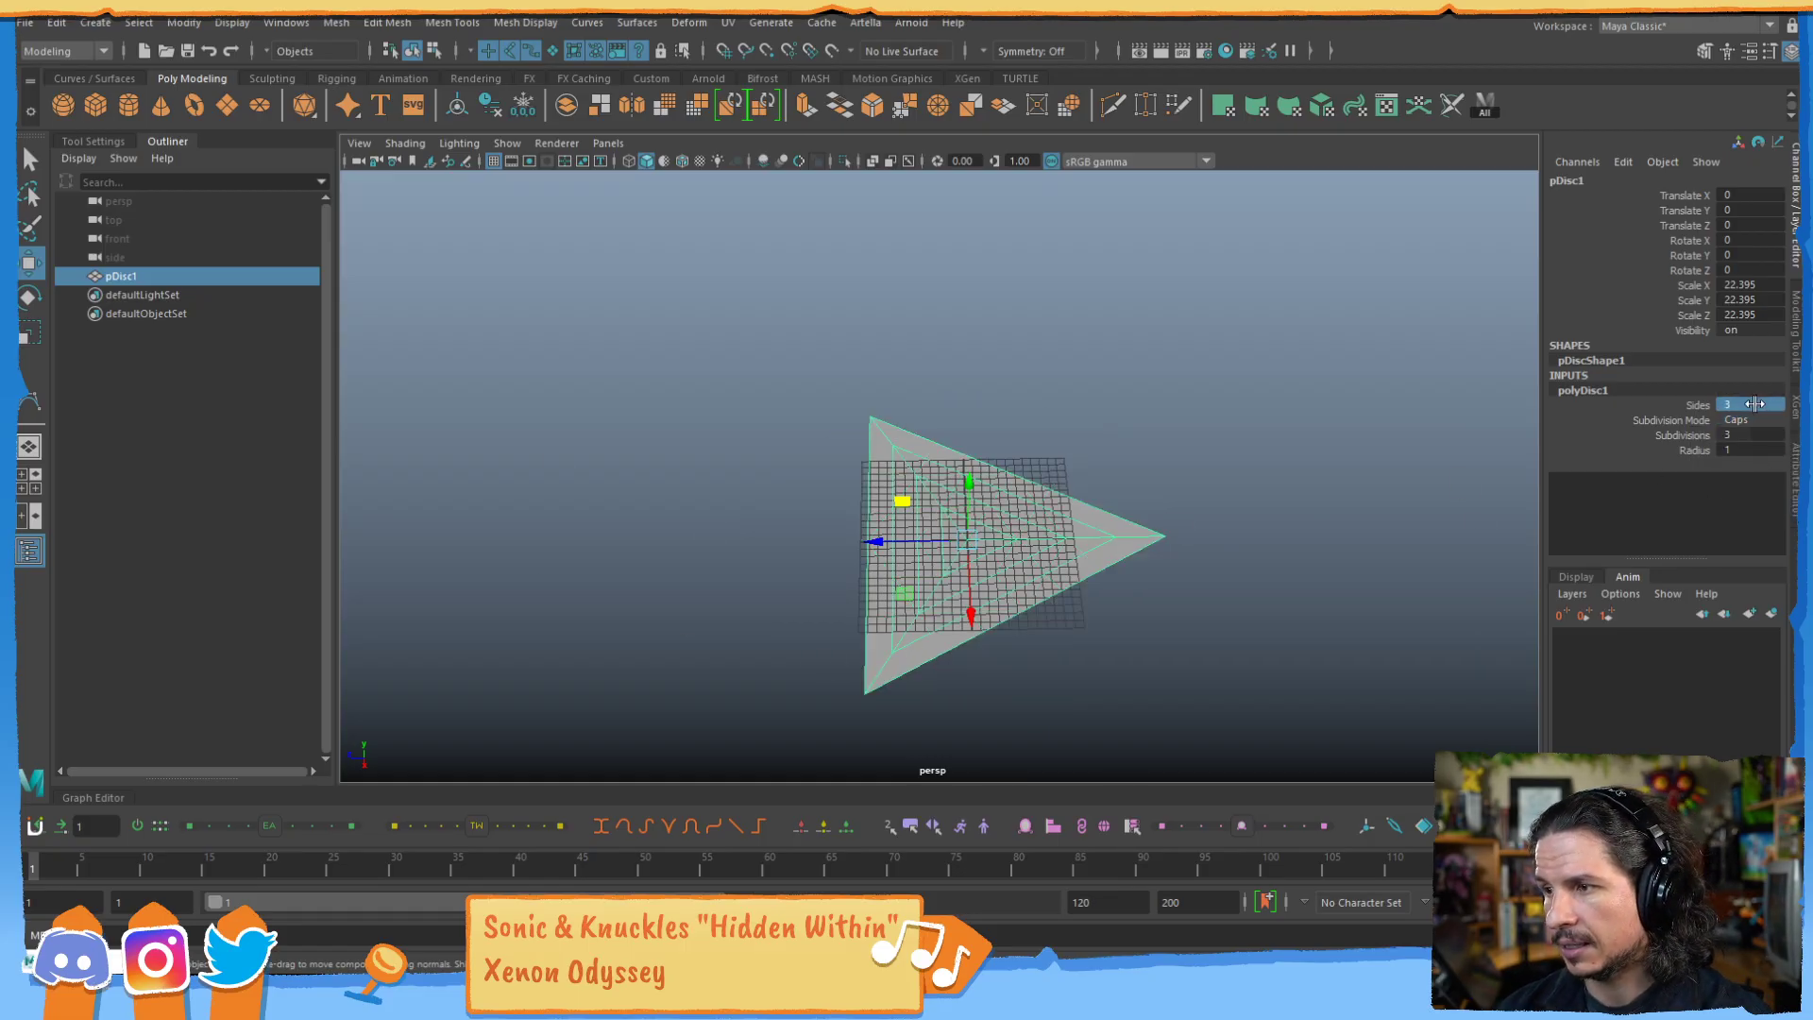
text(12)
key(Return)
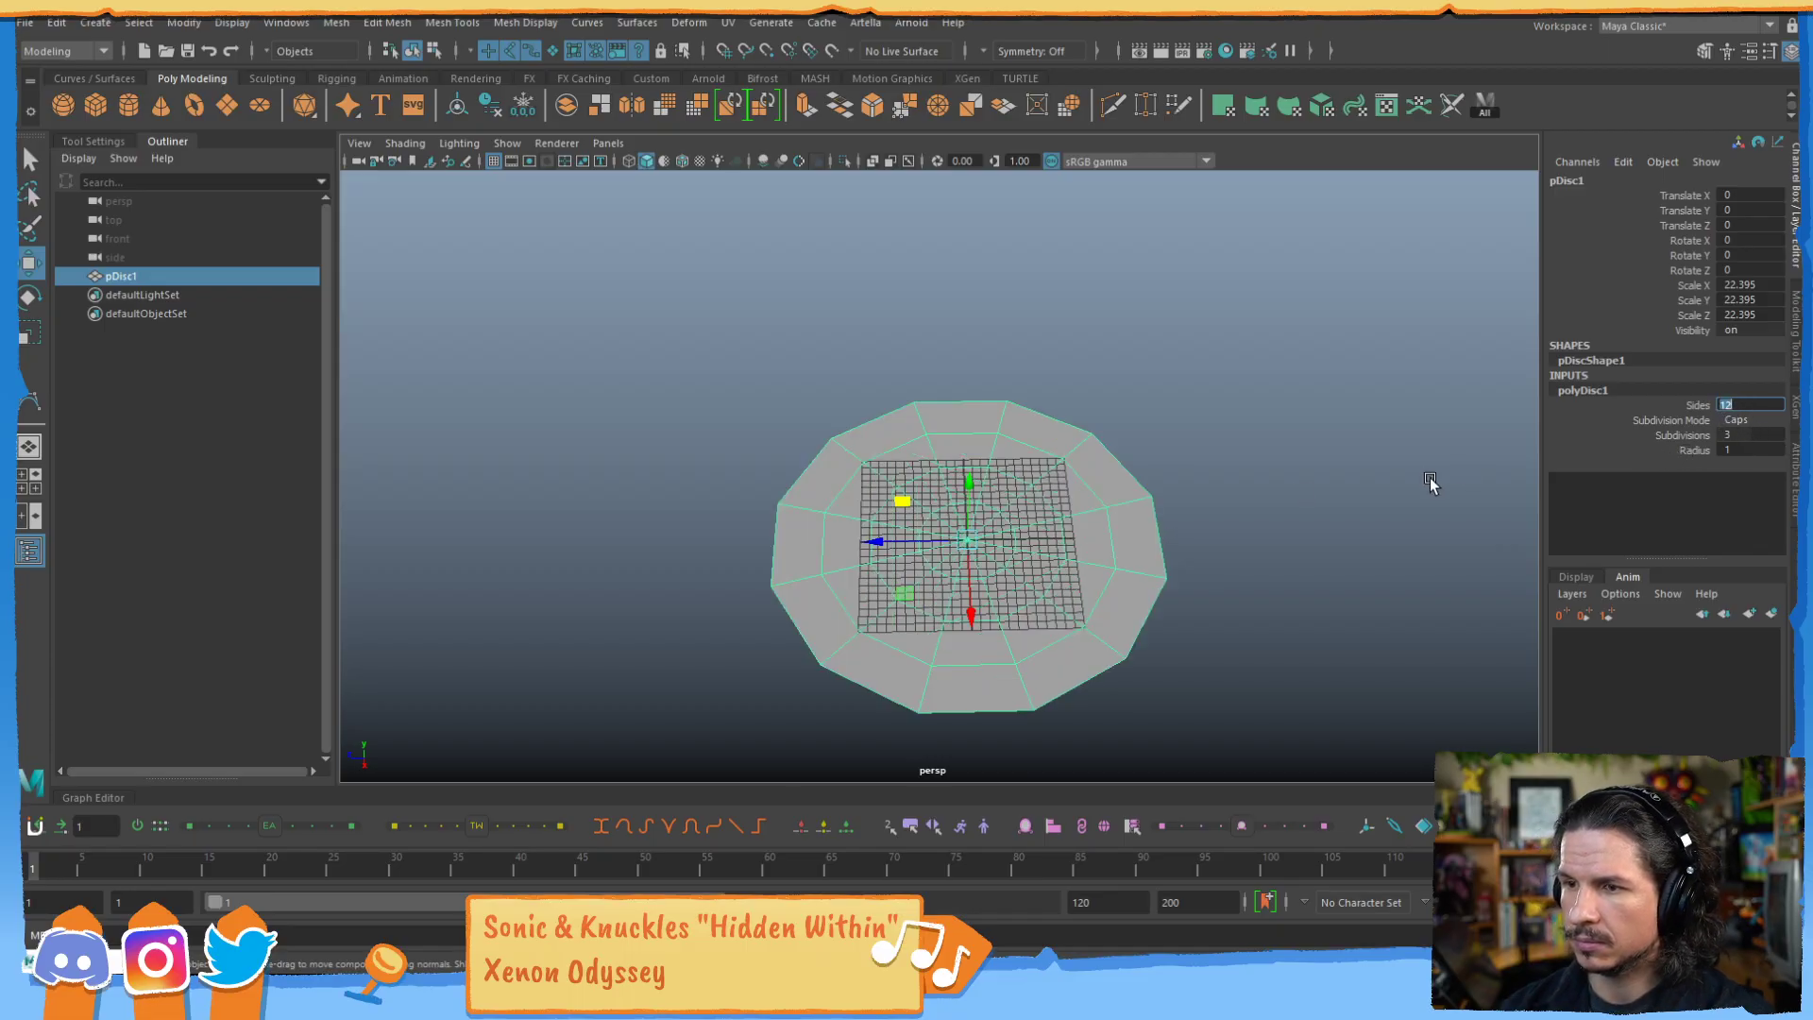
Set the disc's Subdivisions to 0 and hide the viewport grid.
mouse_move(1064, 462)
alt+mouse_down()
mouse_move(1078, 514)
mouse_move(1076, 475)
alt+mouse_up()
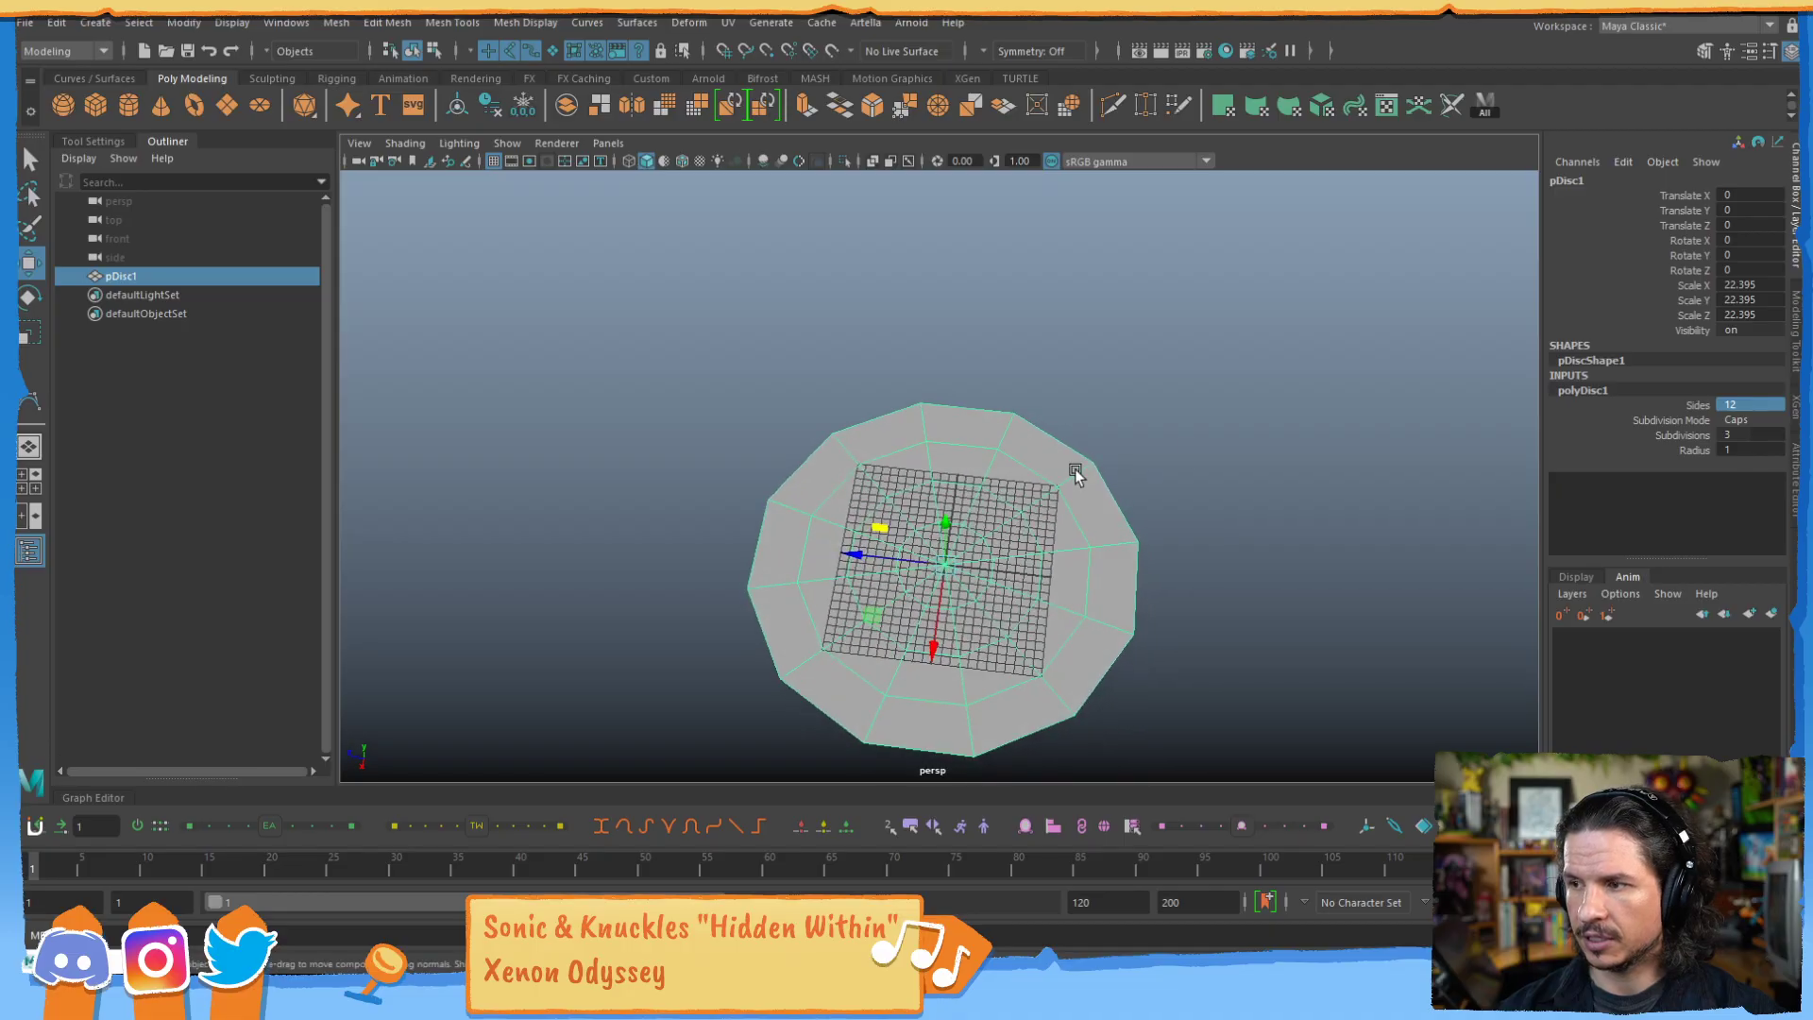
double_click(1774, 433)
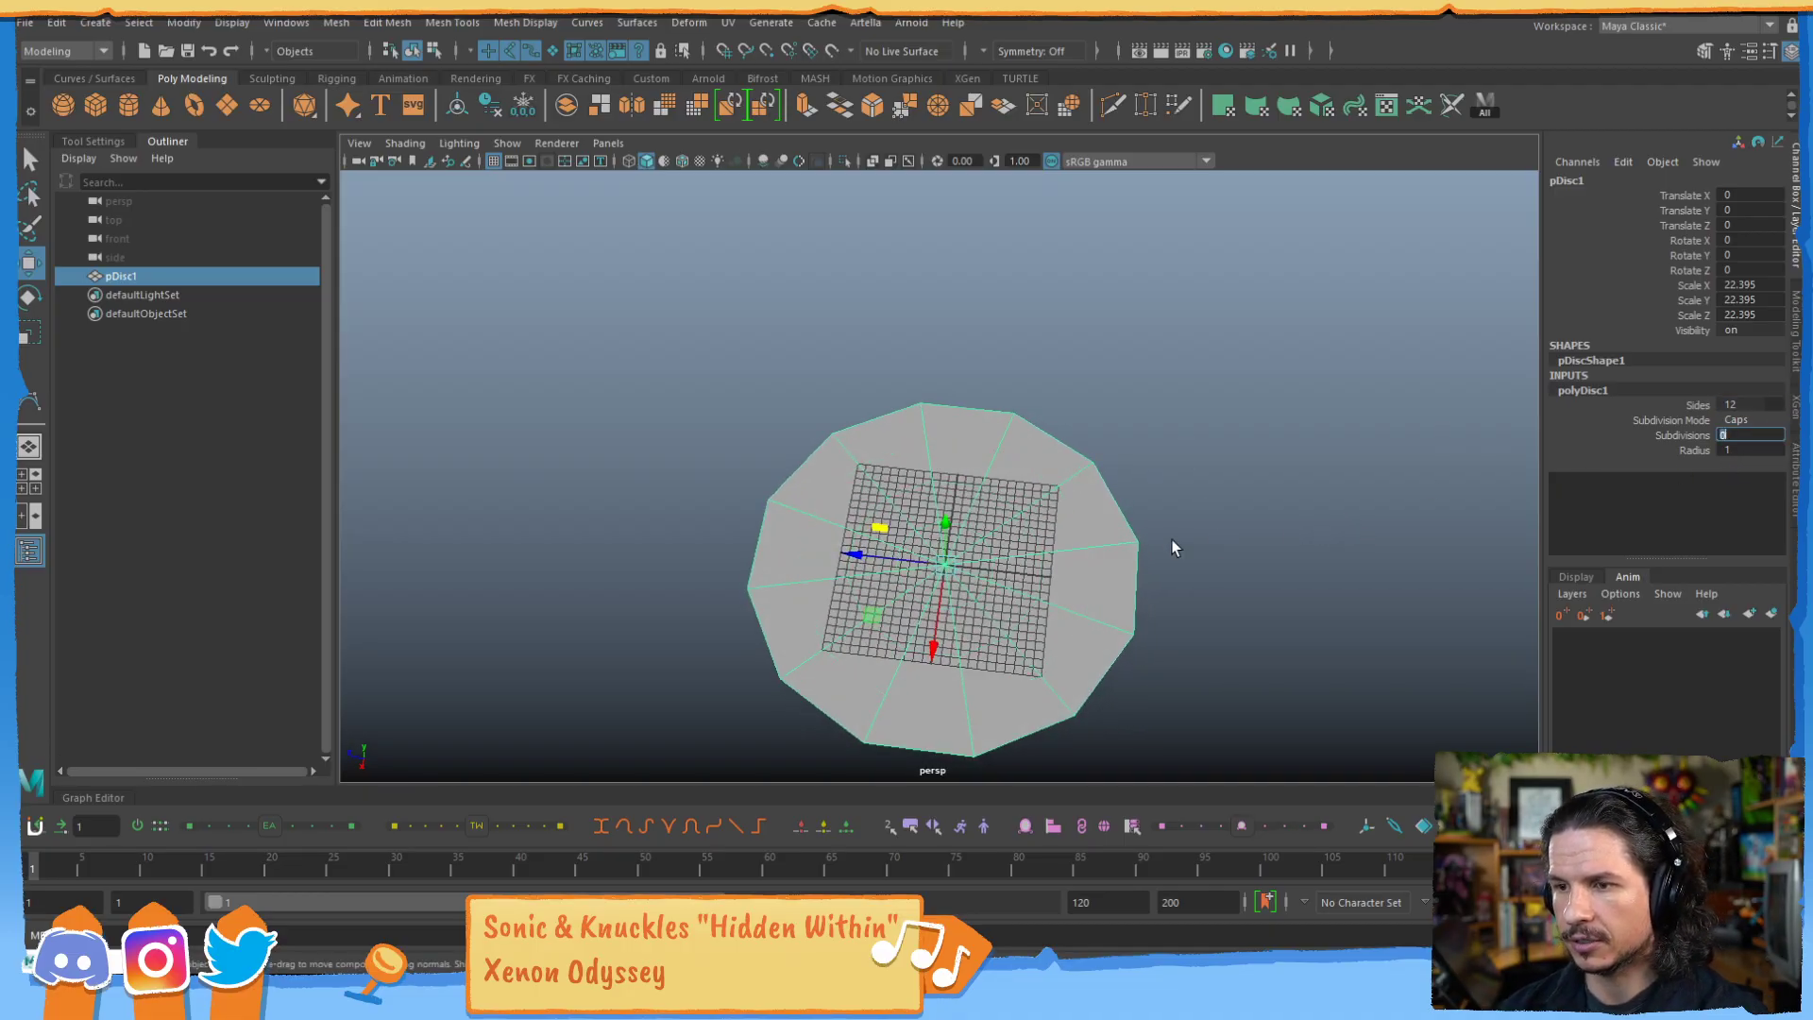
alt+drag(957, 555, 1061, 497)
alt+middle_drag(1061, 497, 992, 555)
alt+right_drag(992, 554, 923, 538)
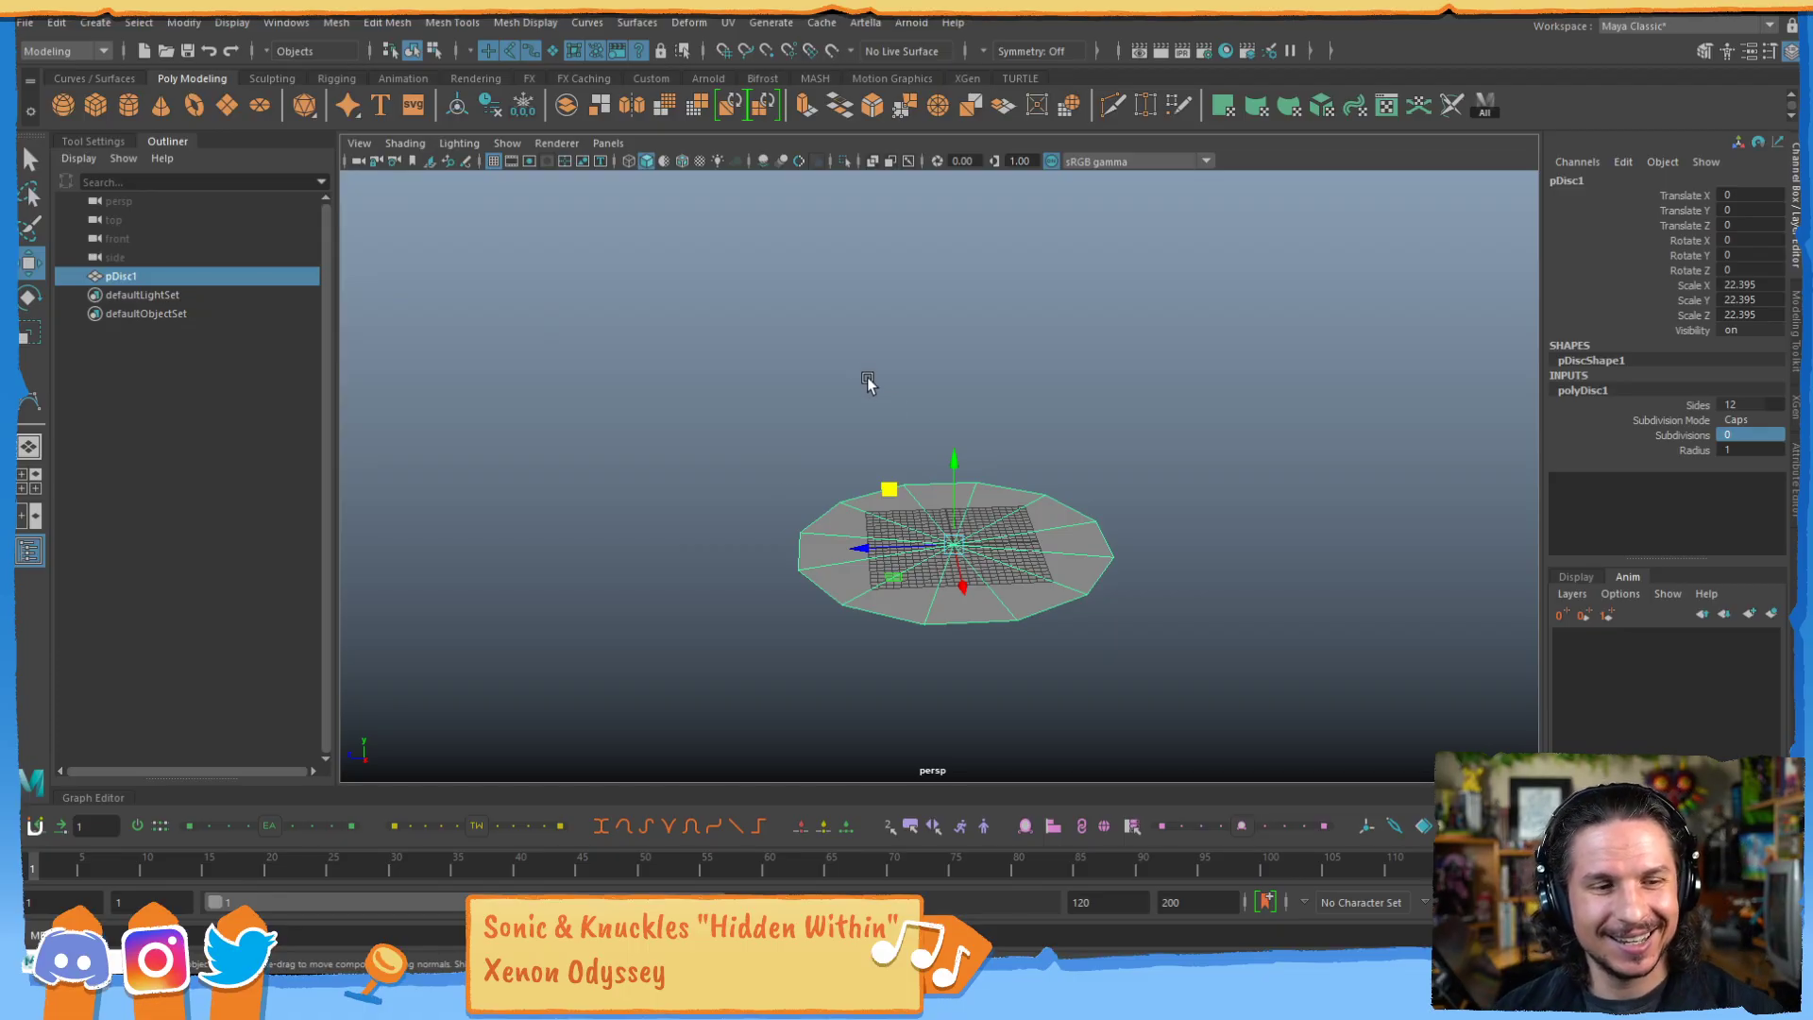
alt+drag(925, 472, 913, 459)
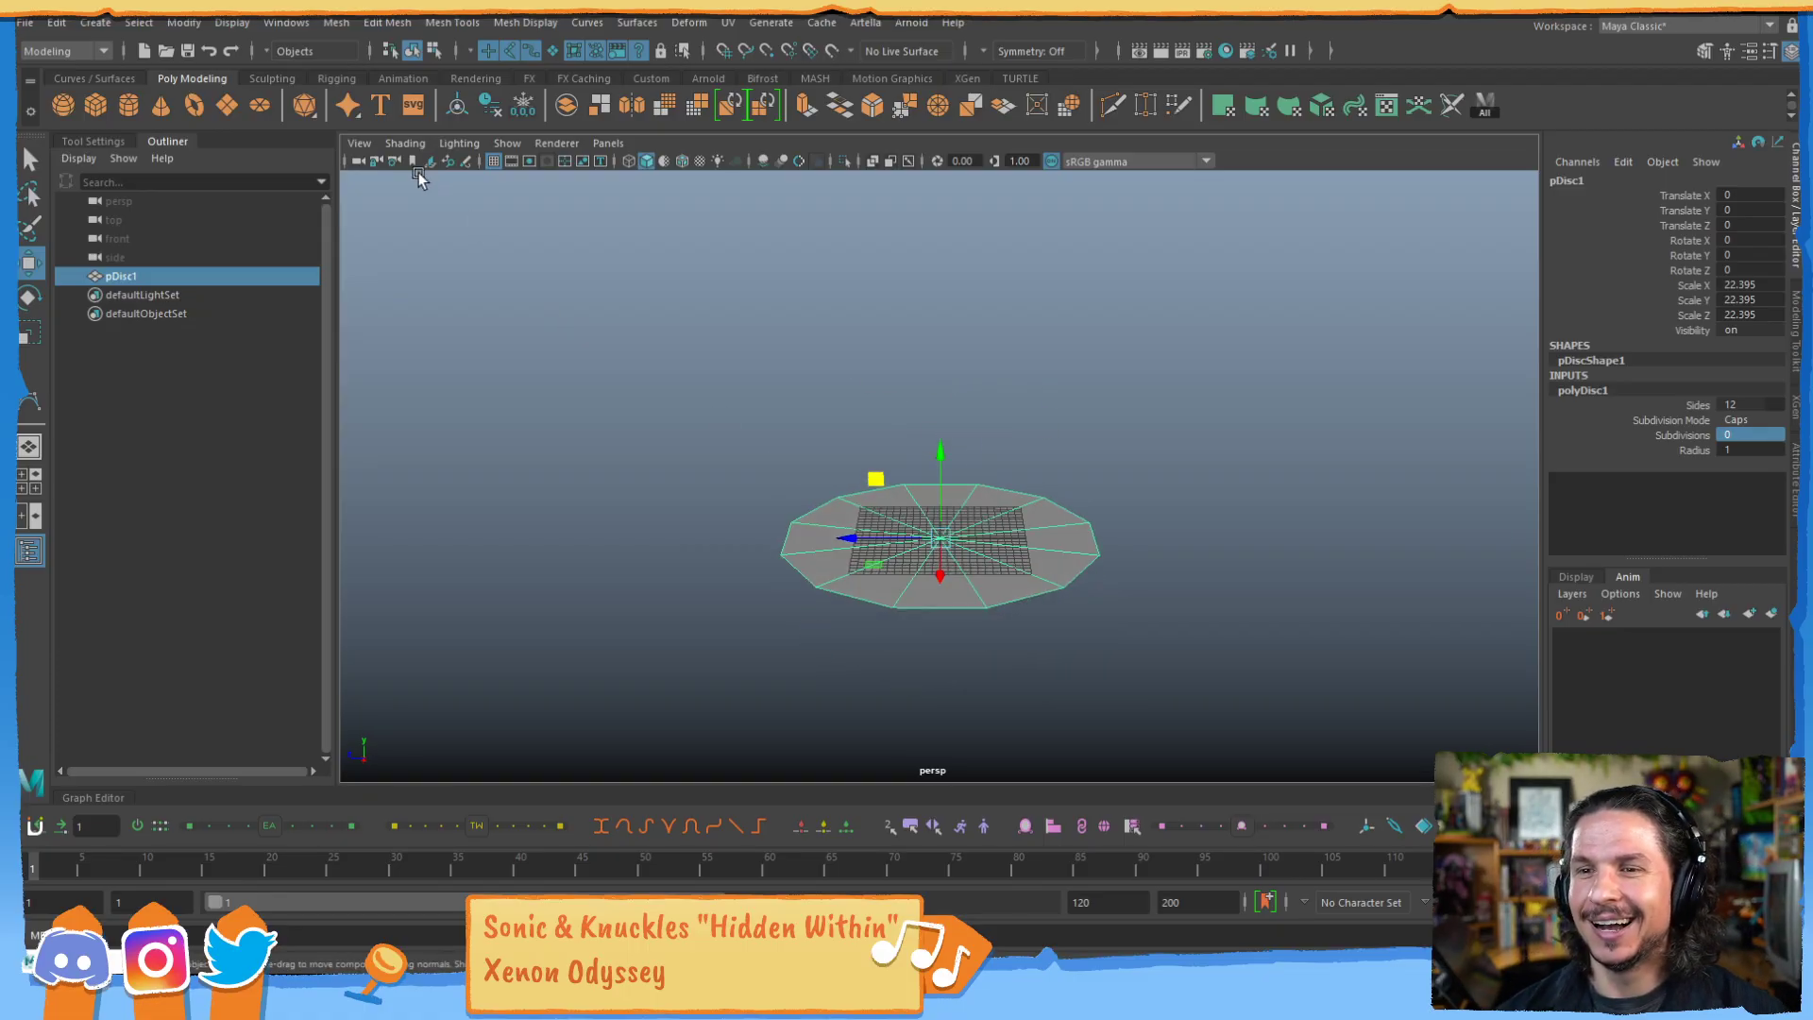
click(493, 160)
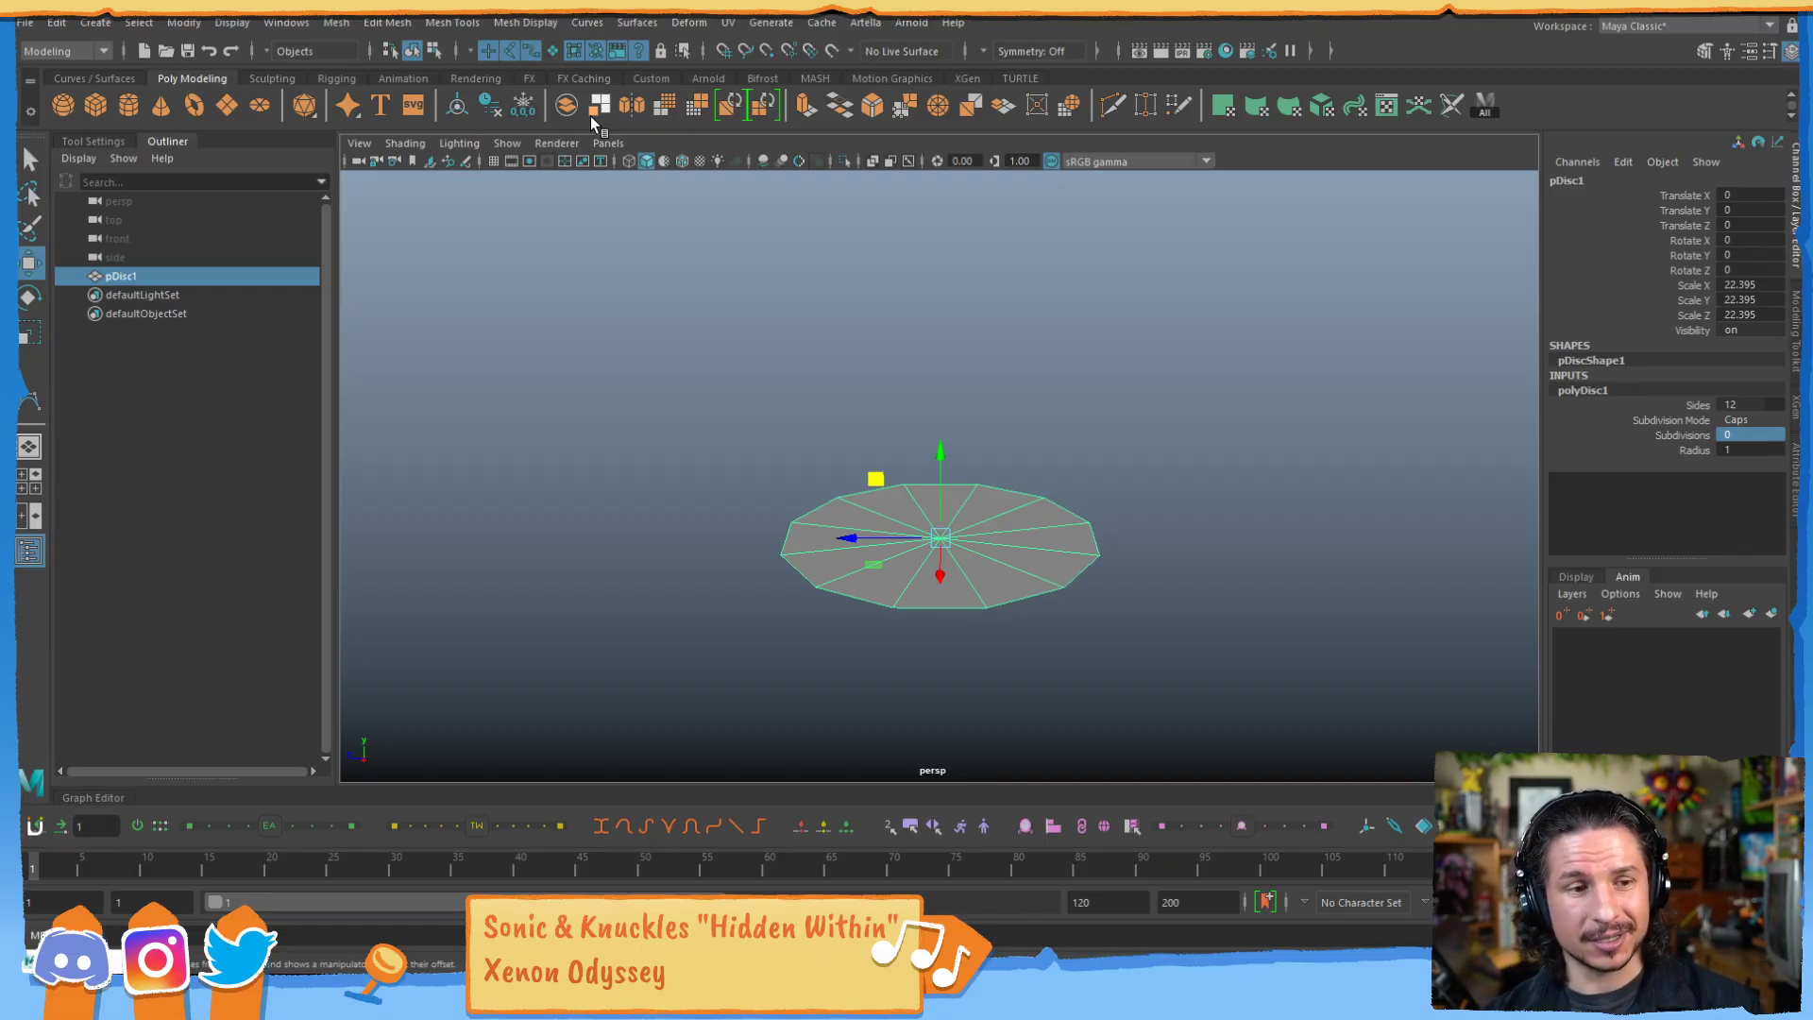
Draw a wave-shaped curve around the disc by placing control vertices with the CV Curve tool.
click(95, 22)
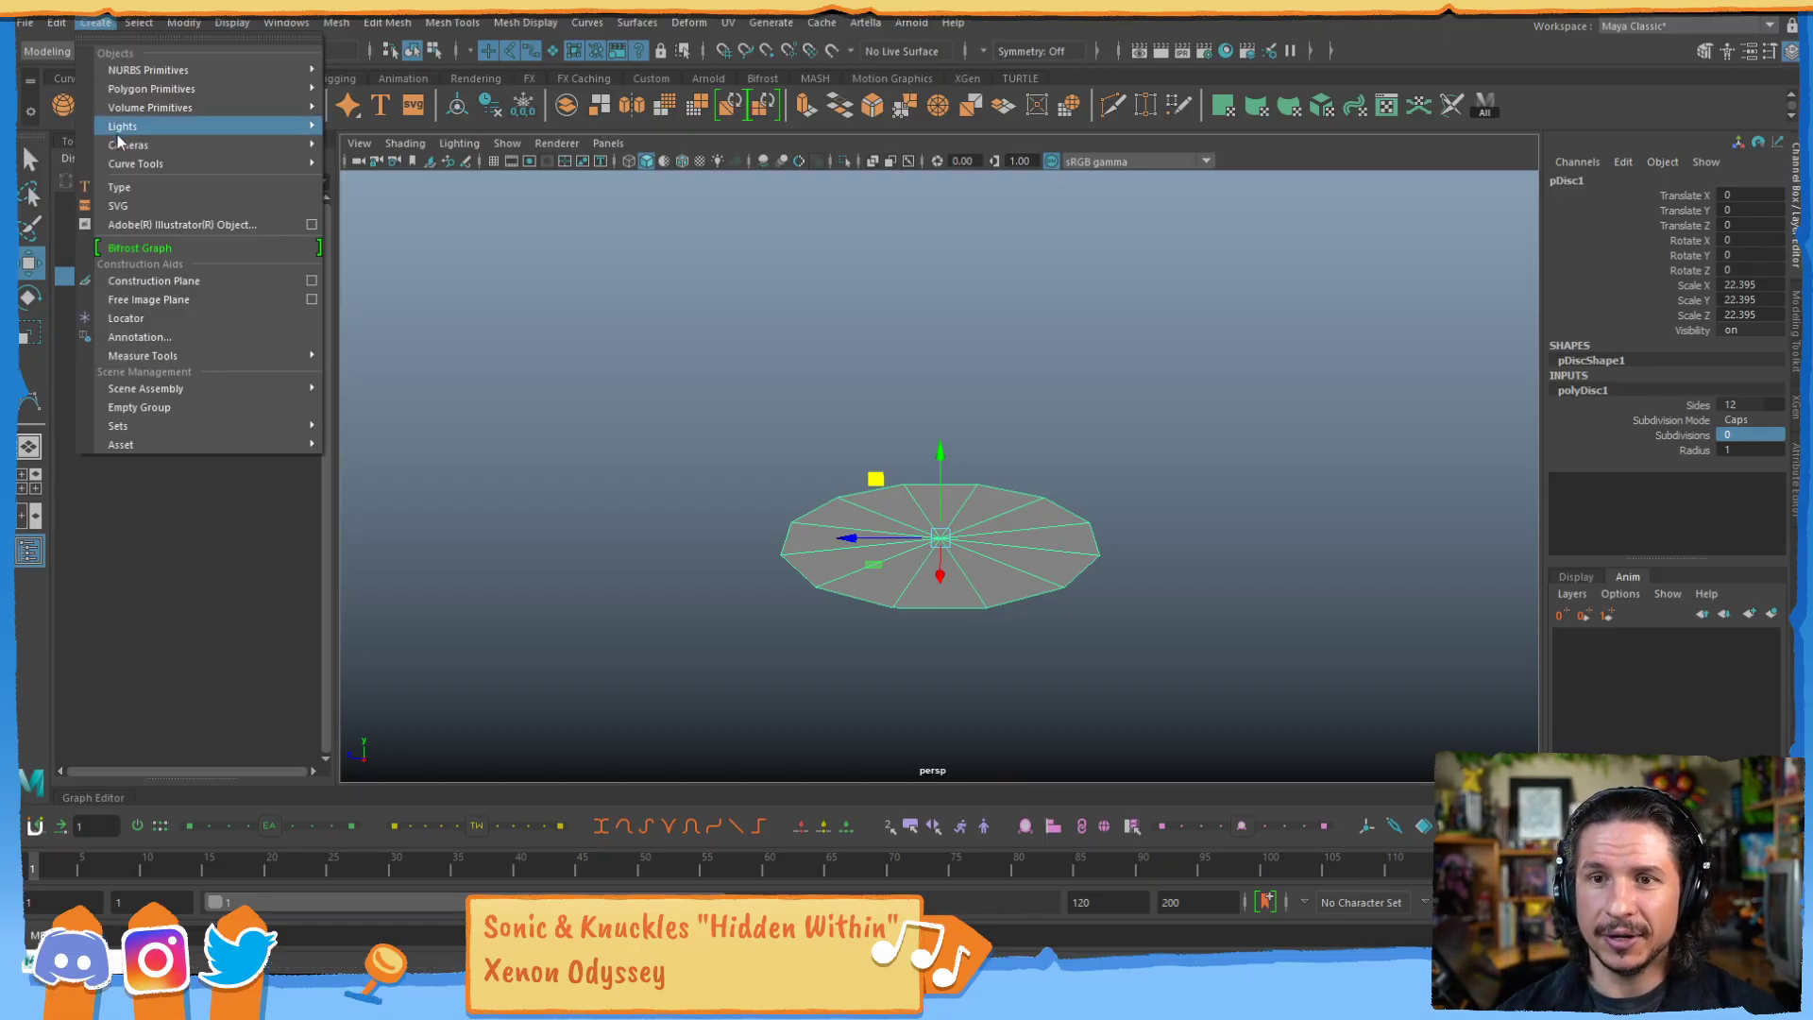
mouse_move(138, 162)
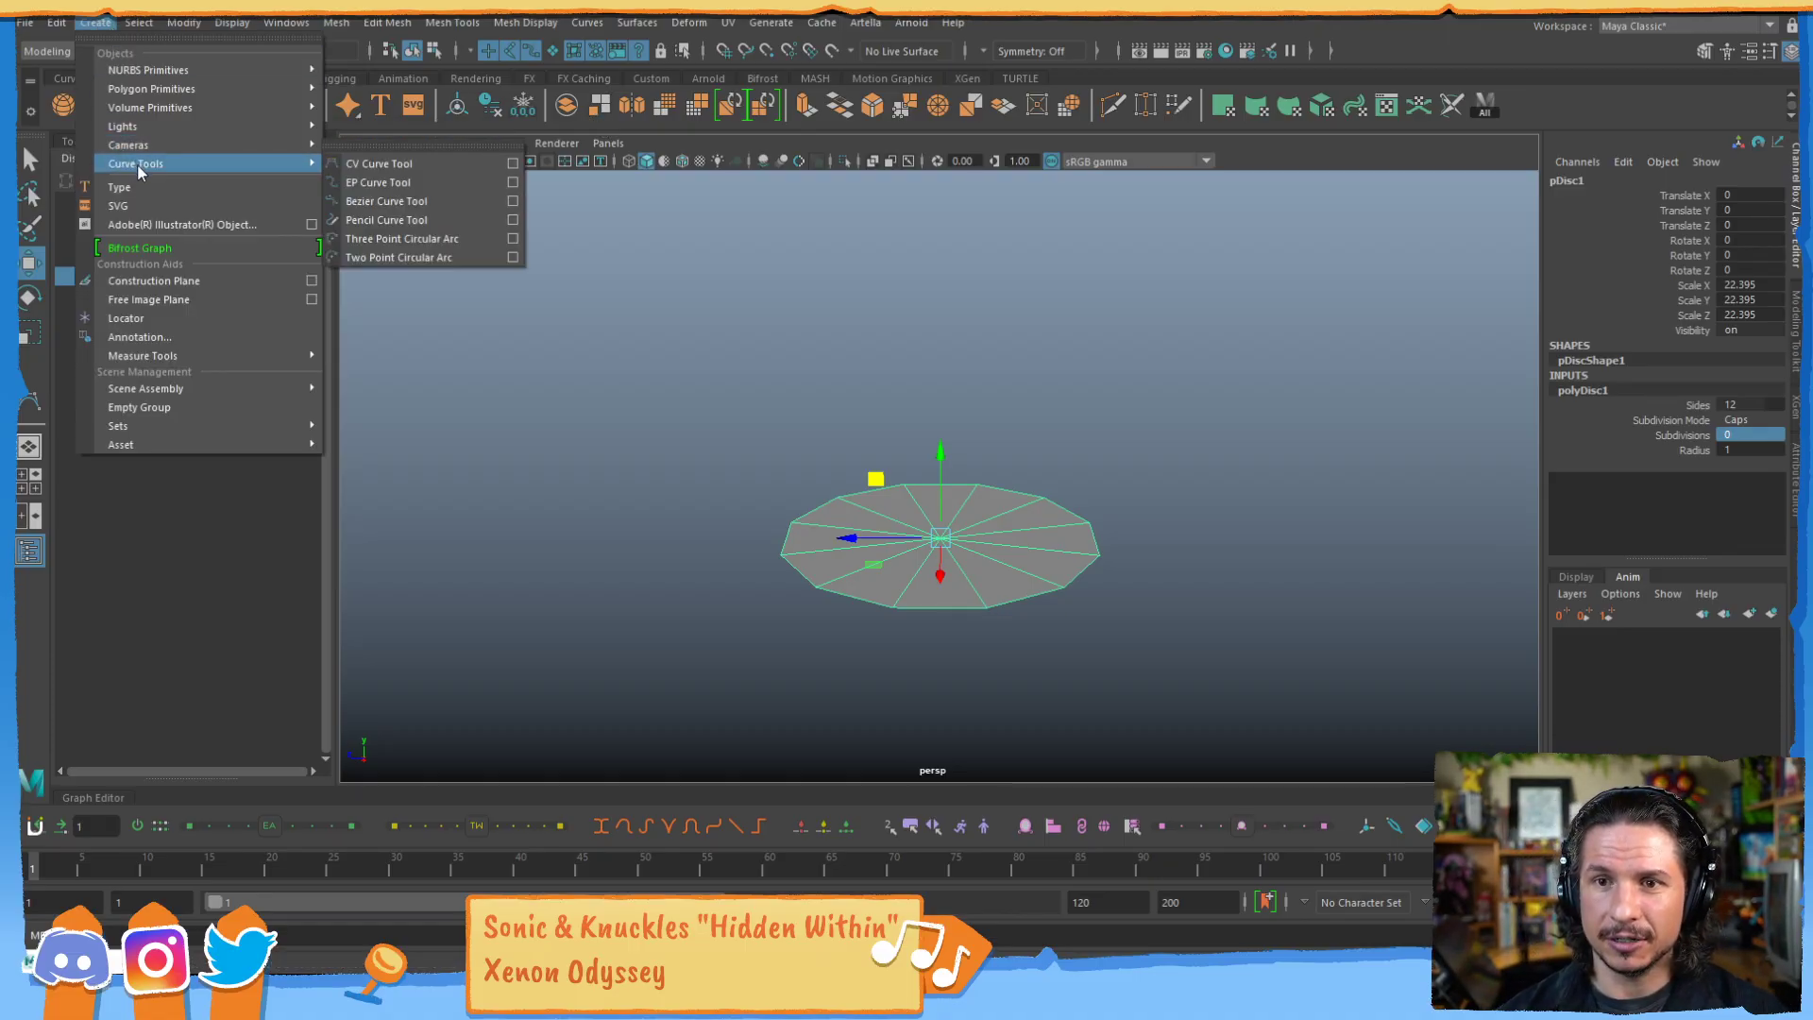
click(410, 182)
alt+drag(1315, 372, 803, 537)
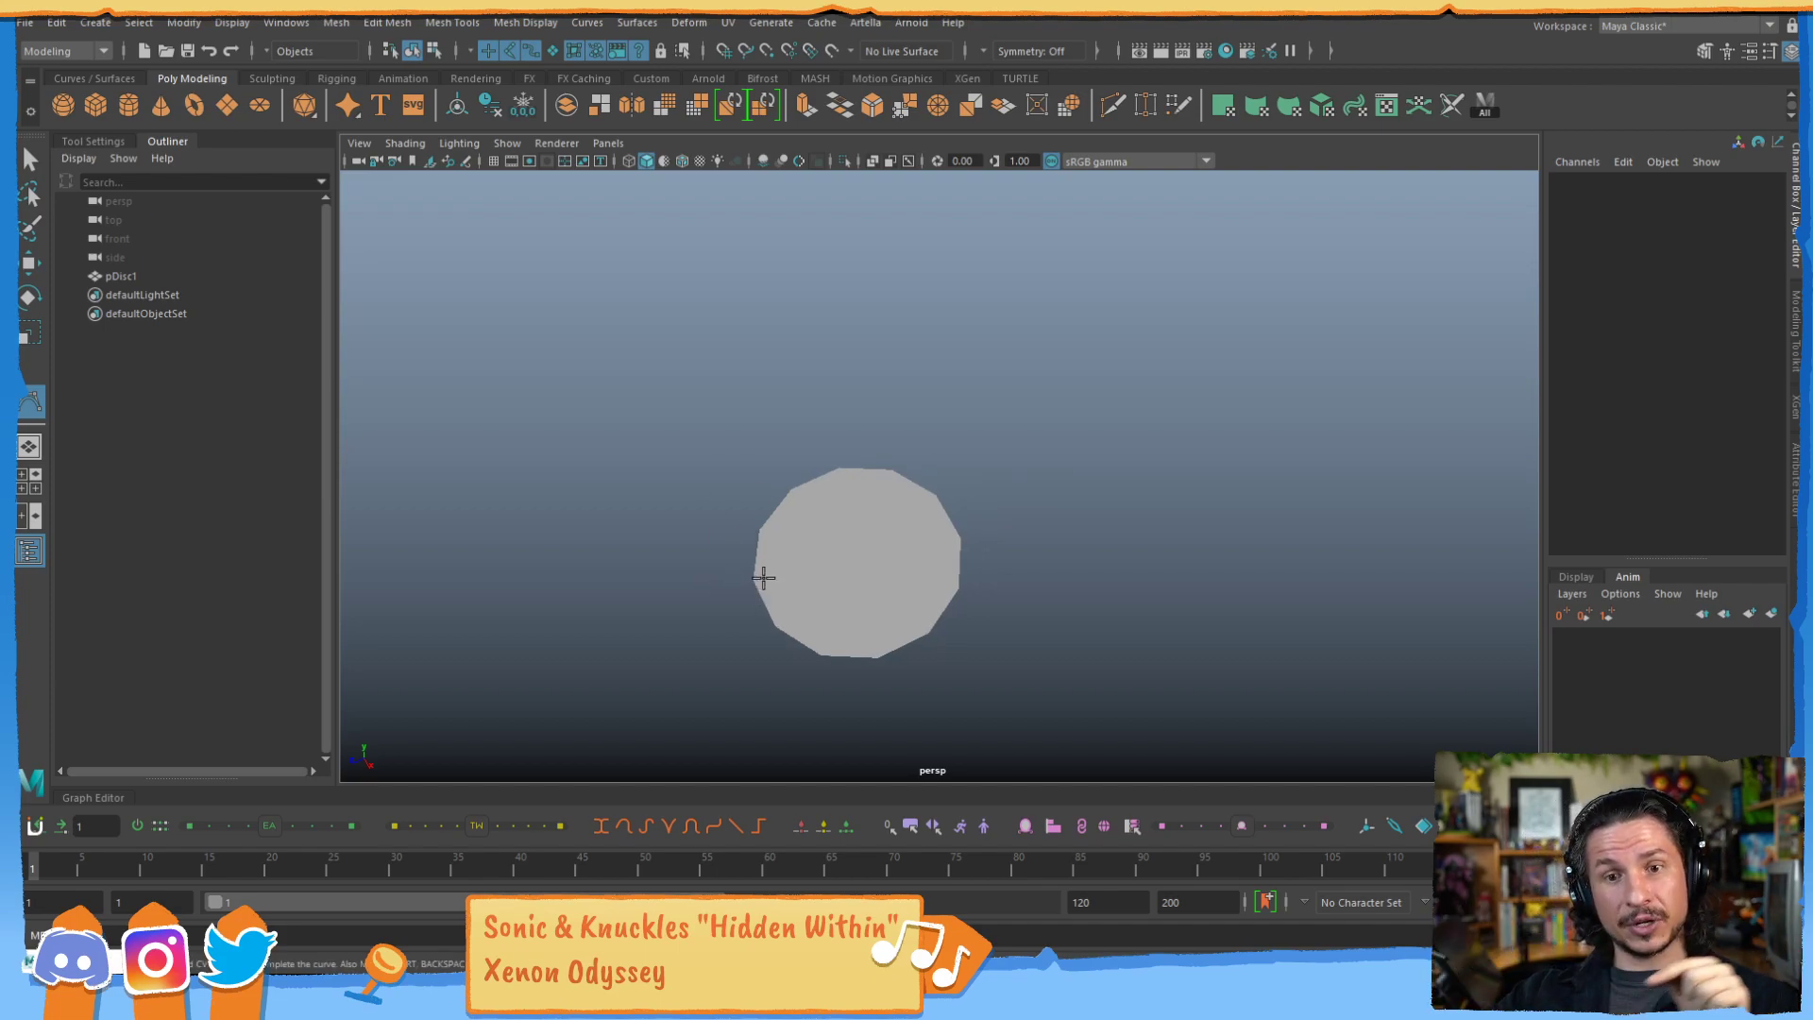
click(631, 641)
click(549, 491)
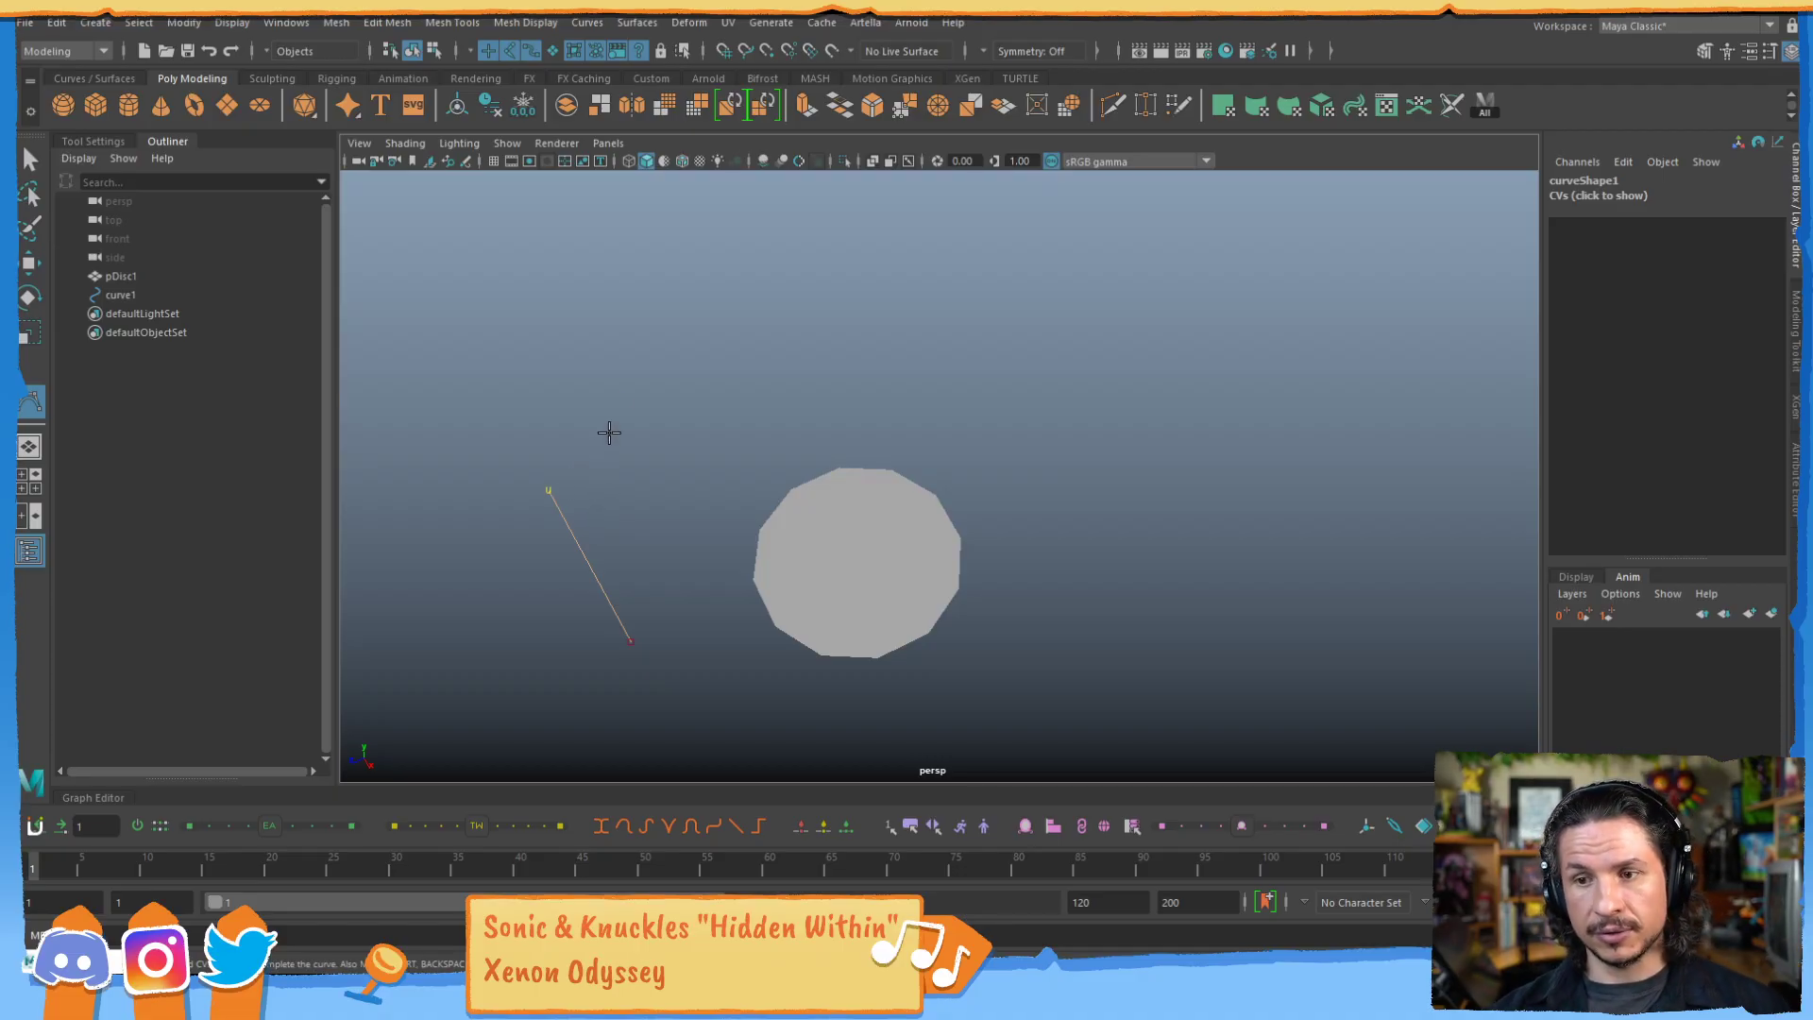
click(645, 384)
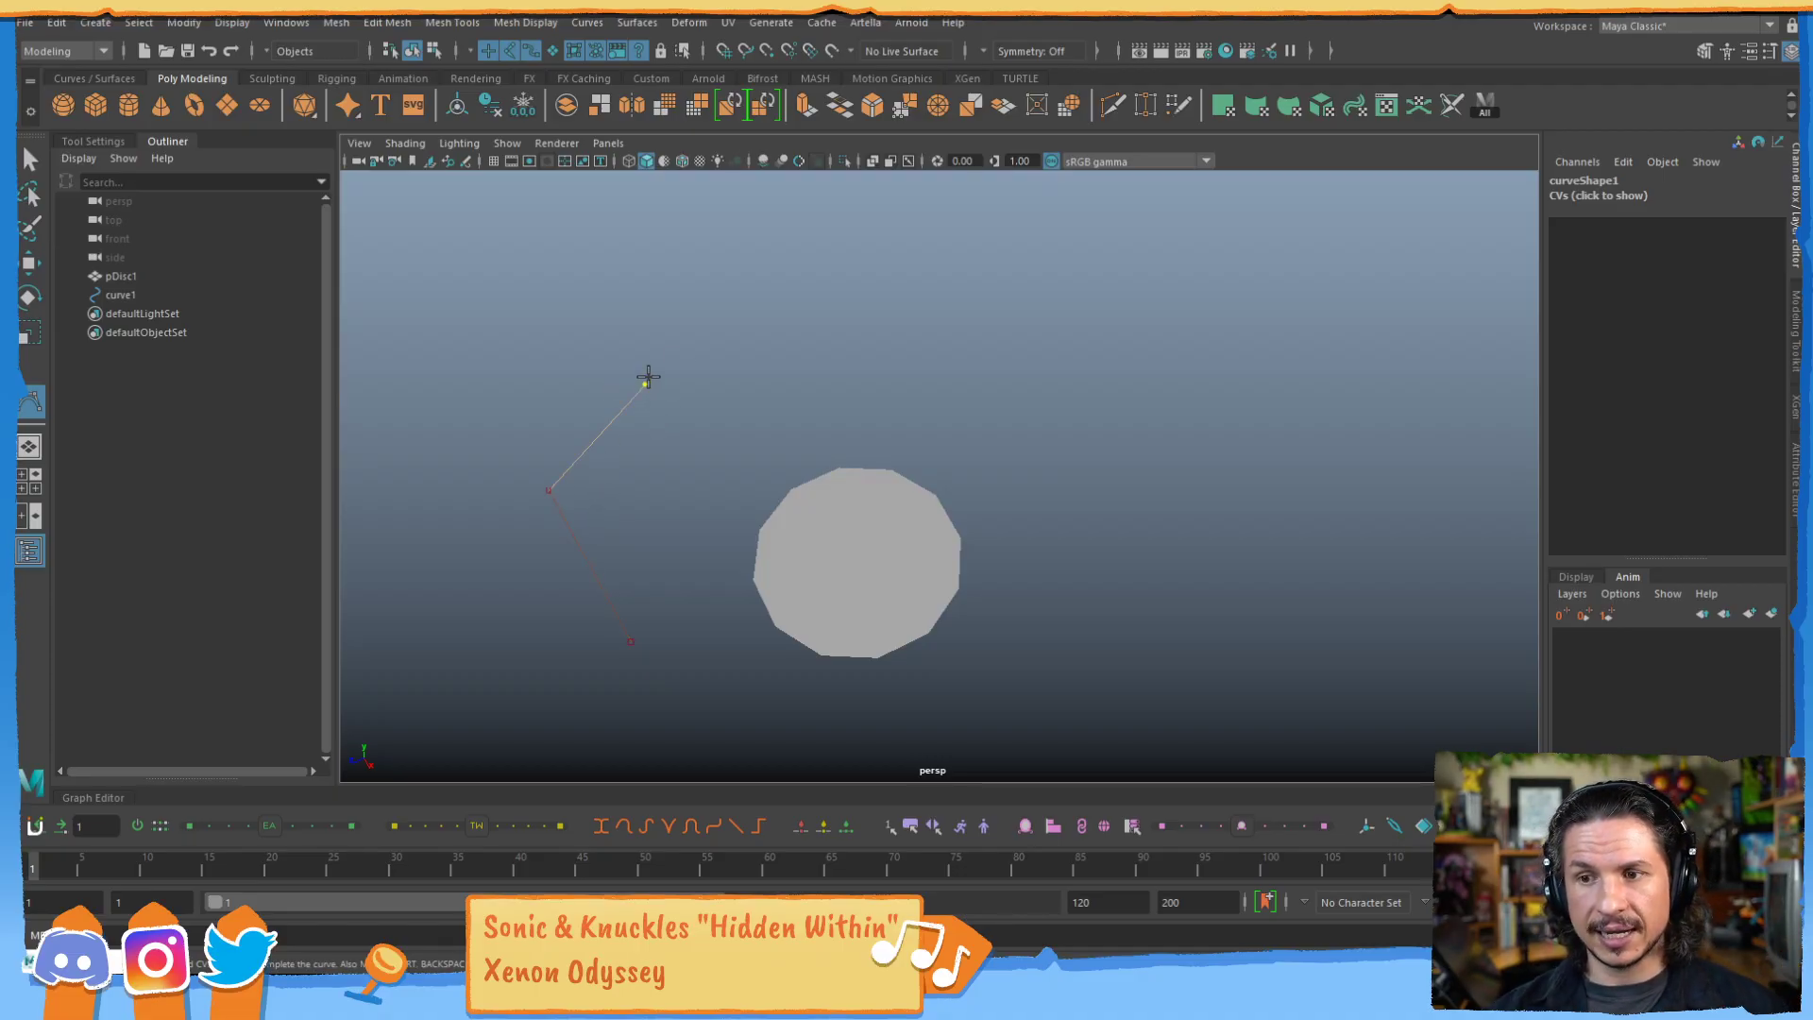
click(917, 313)
click(1136, 433)
click(1333, 589)
click(1434, 404)
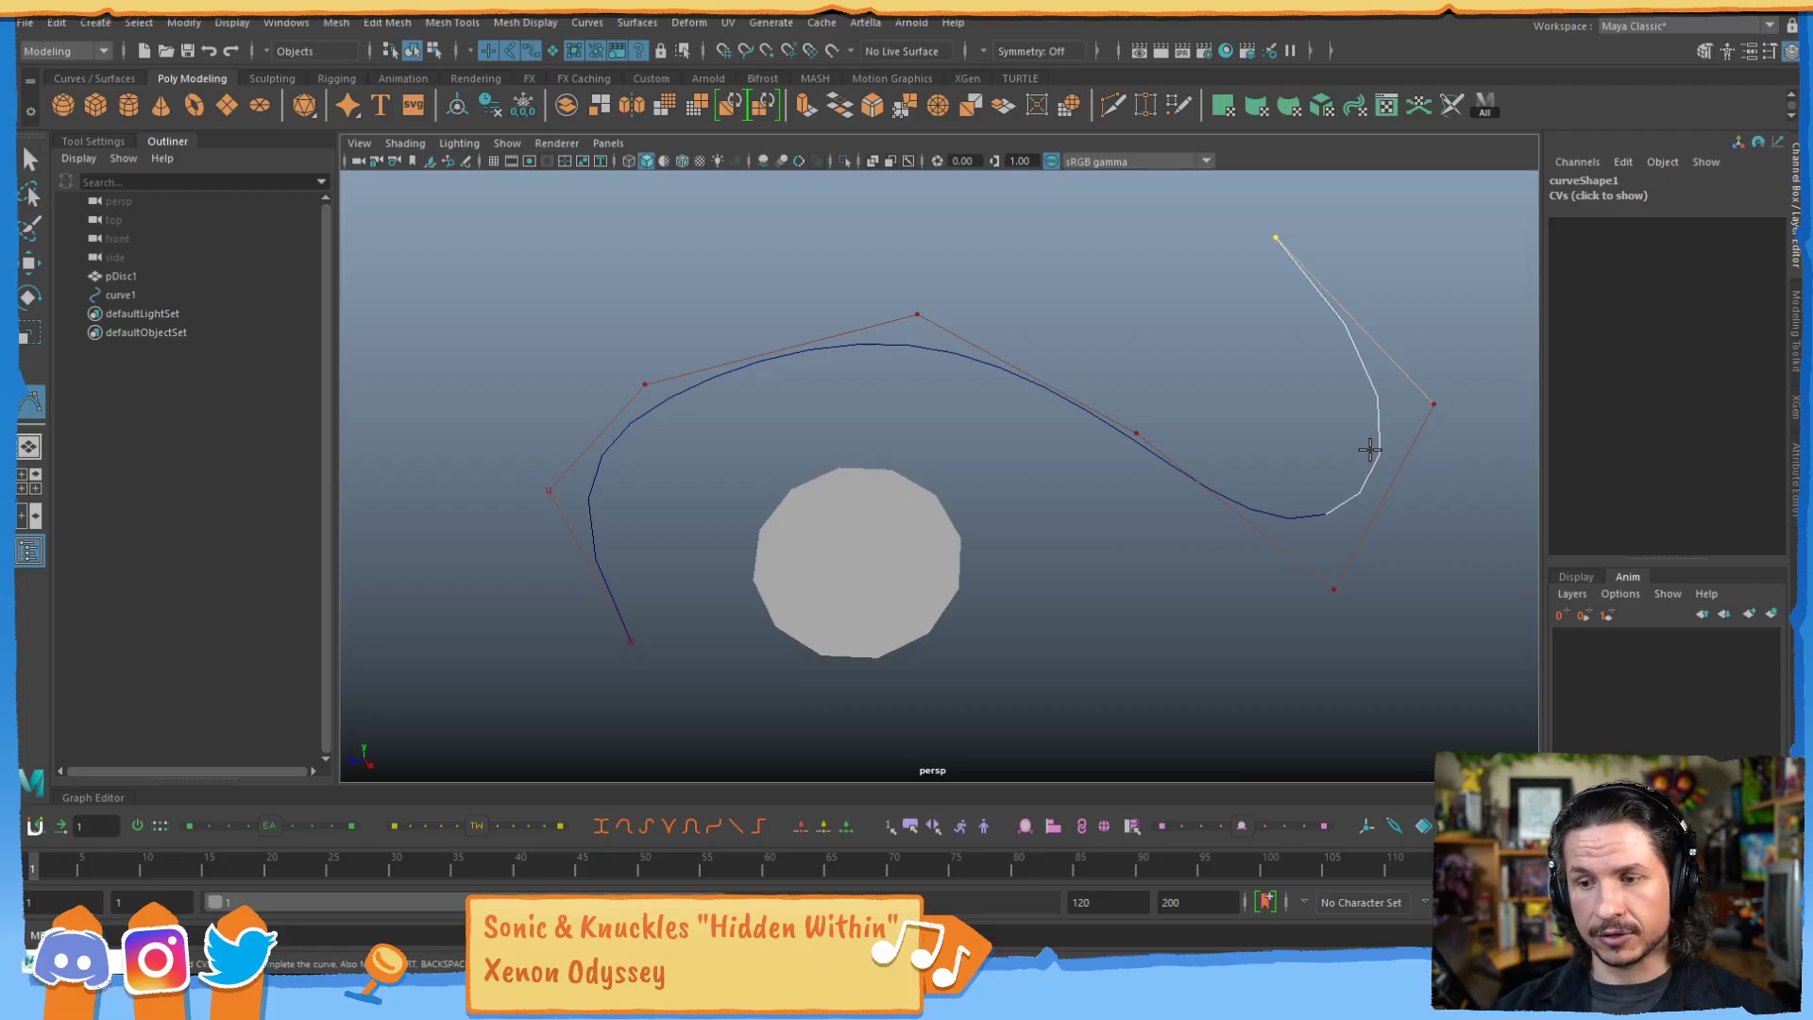
Switch the curve to control vertices, step through their selection, and delete the whole curve.
key(w)
right_drag(839, 338, 729, 336)
drag(589, 319, 697, 422)
drag(838, 262, 990, 379)
key(Right)
key(Right)
key(Right)
key(Right)
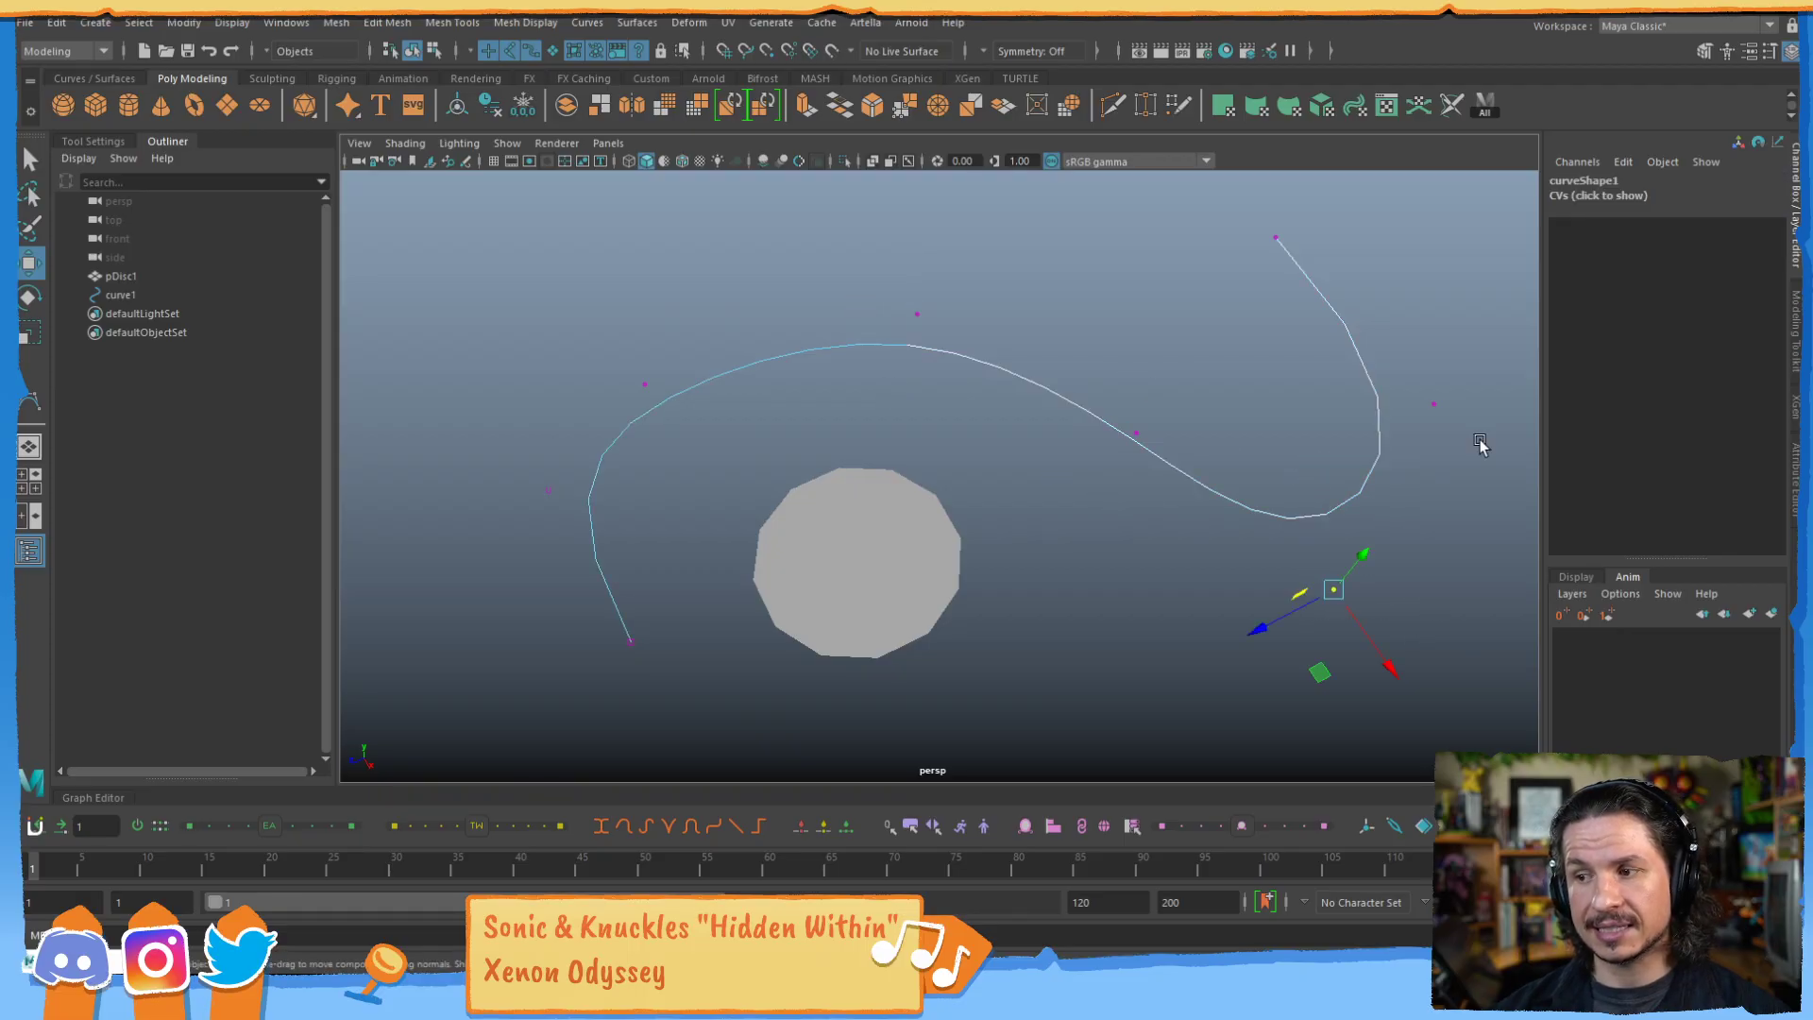
key(F8)
key(Delete)
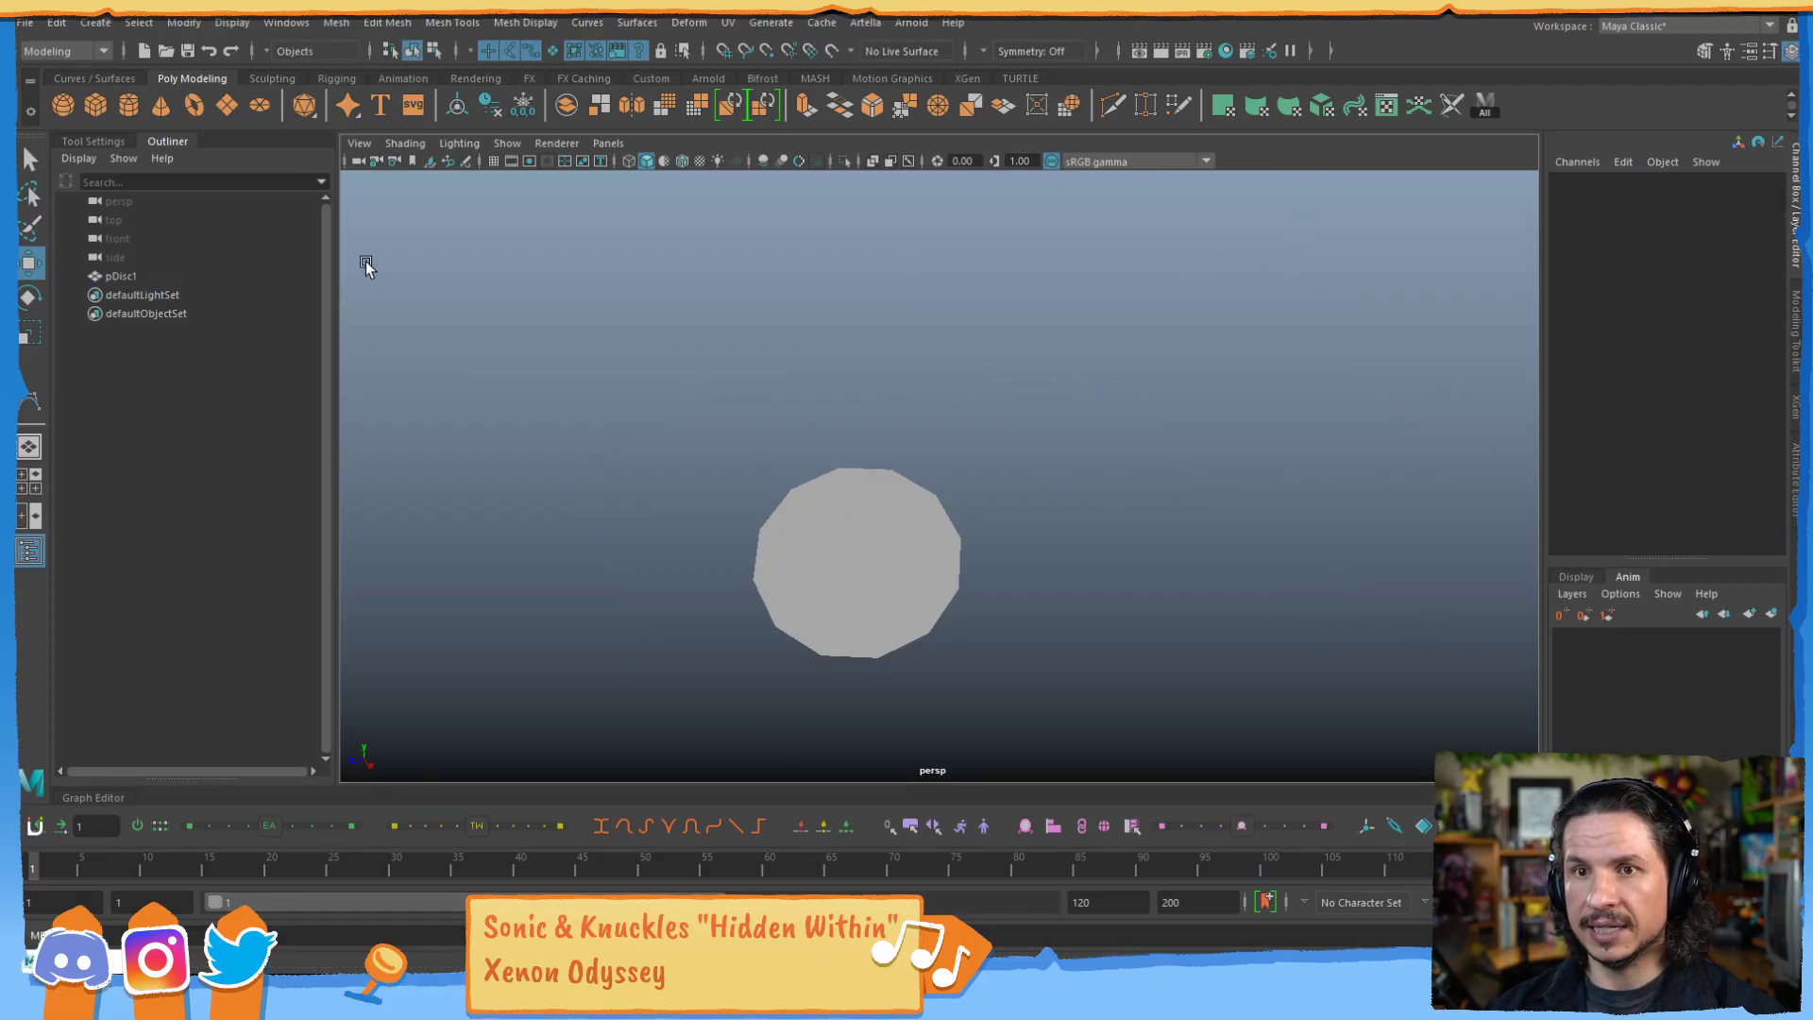
Draw a winding eight-point curve beside and above the disc with the EP Curve tool.
click(100, 25)
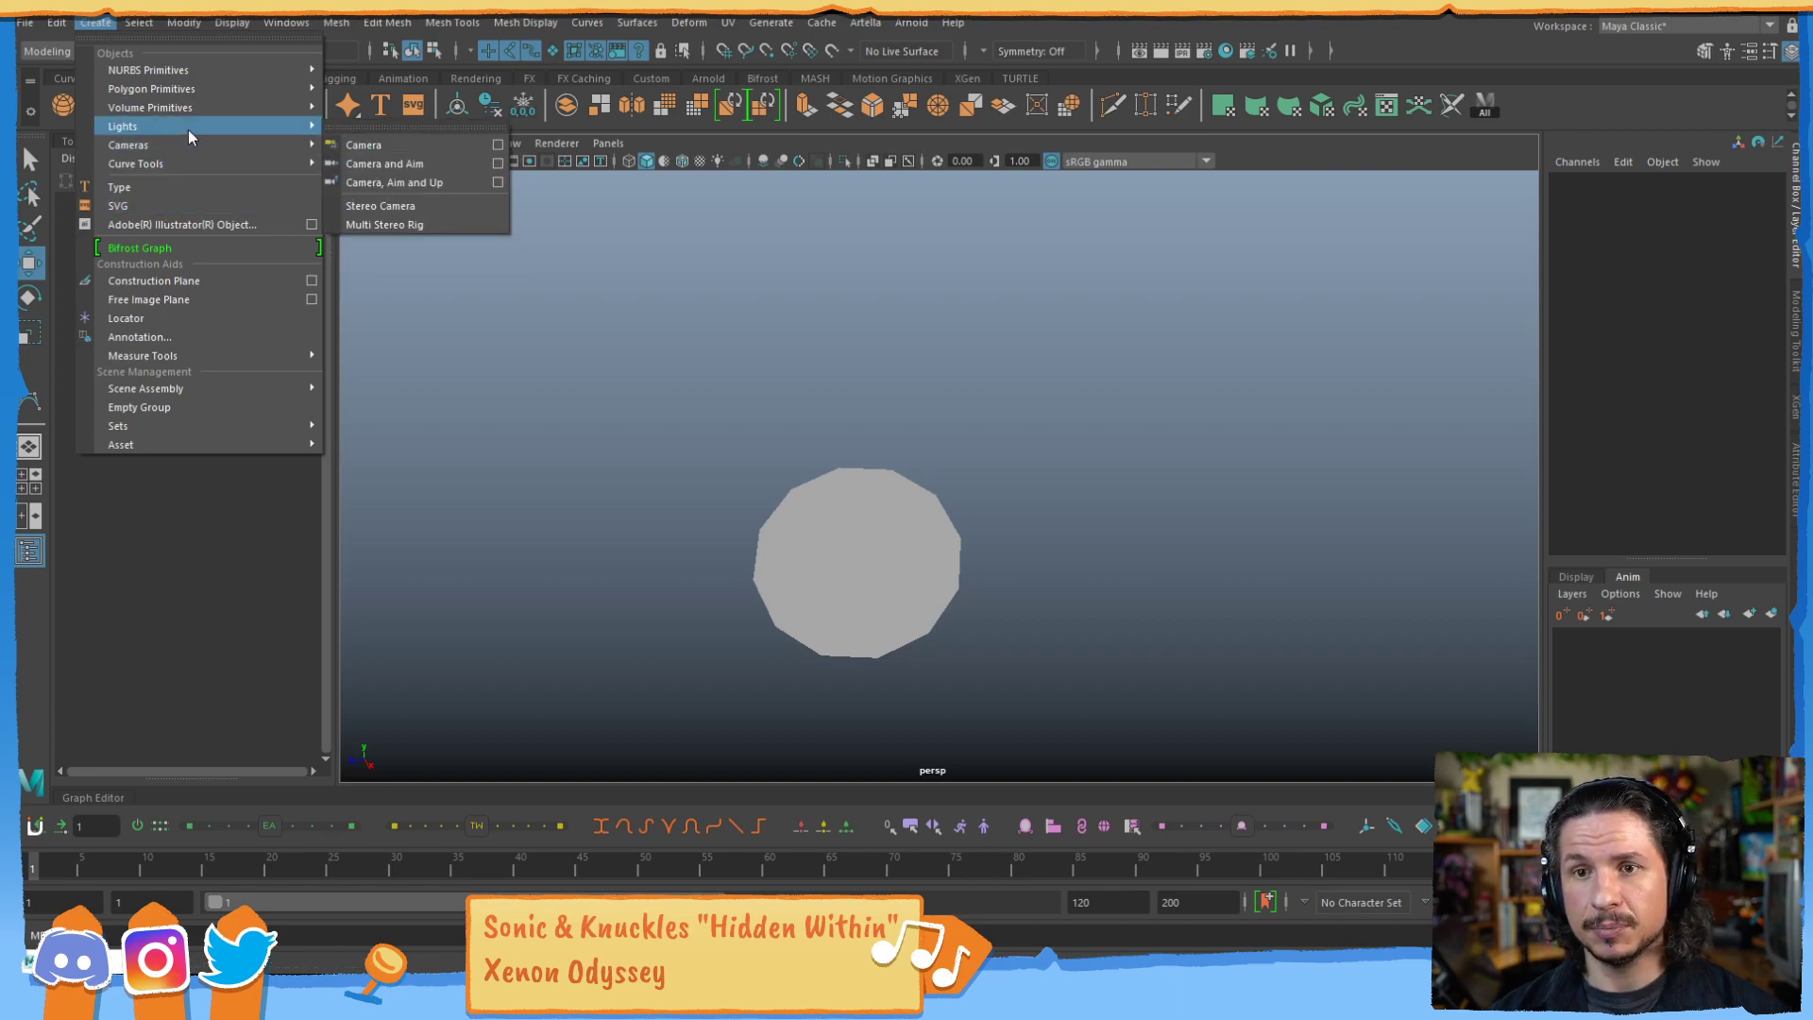
mouse_move(185, 164)
click(436, 184)
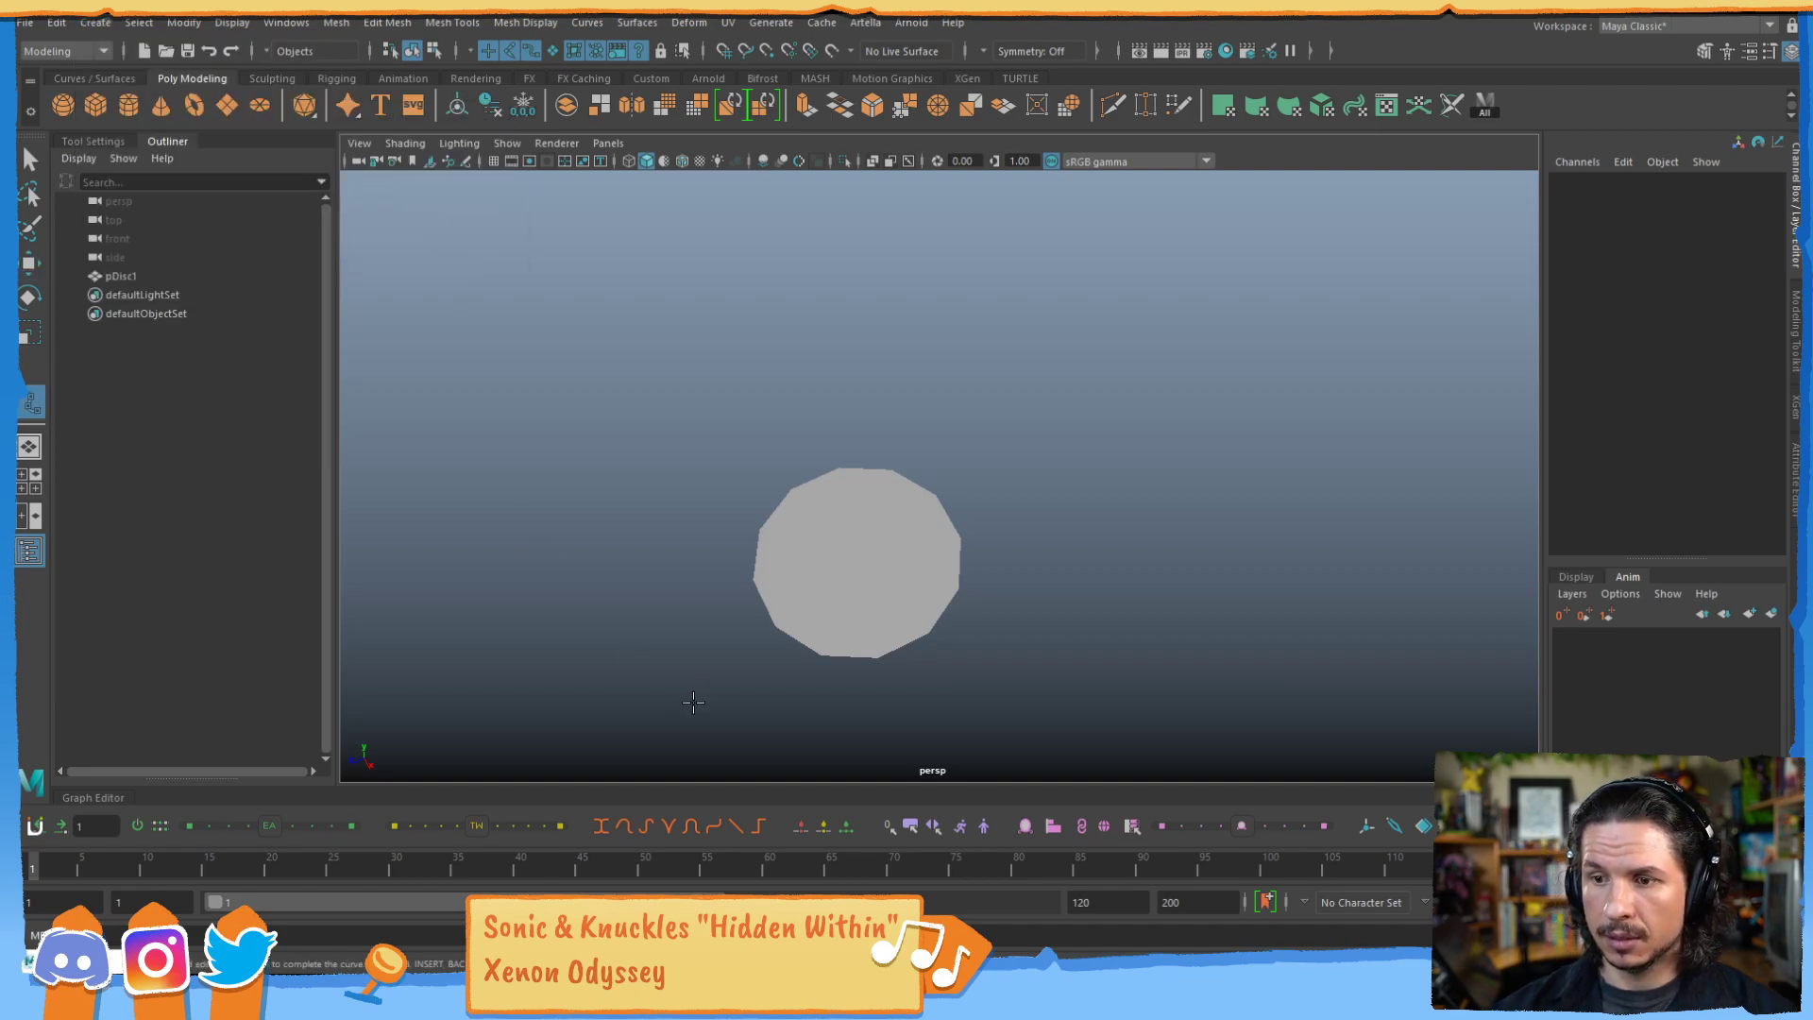
click(681, 709)
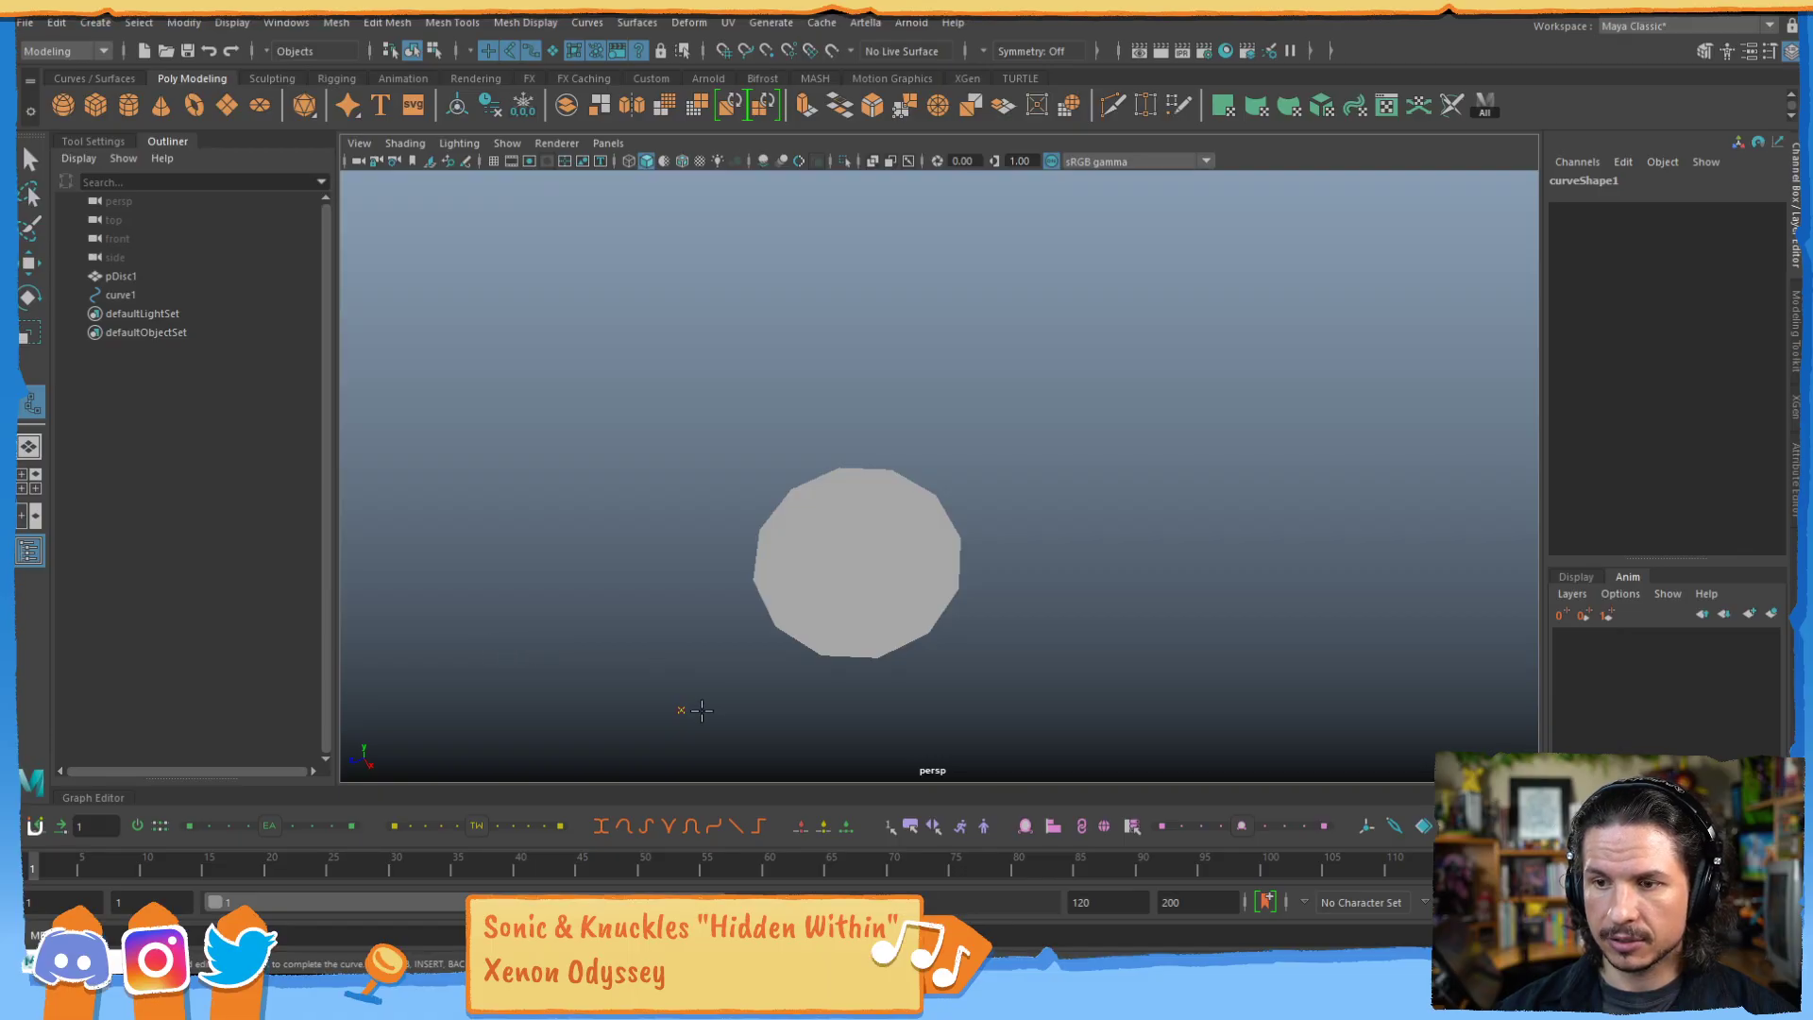
click(484, 668)
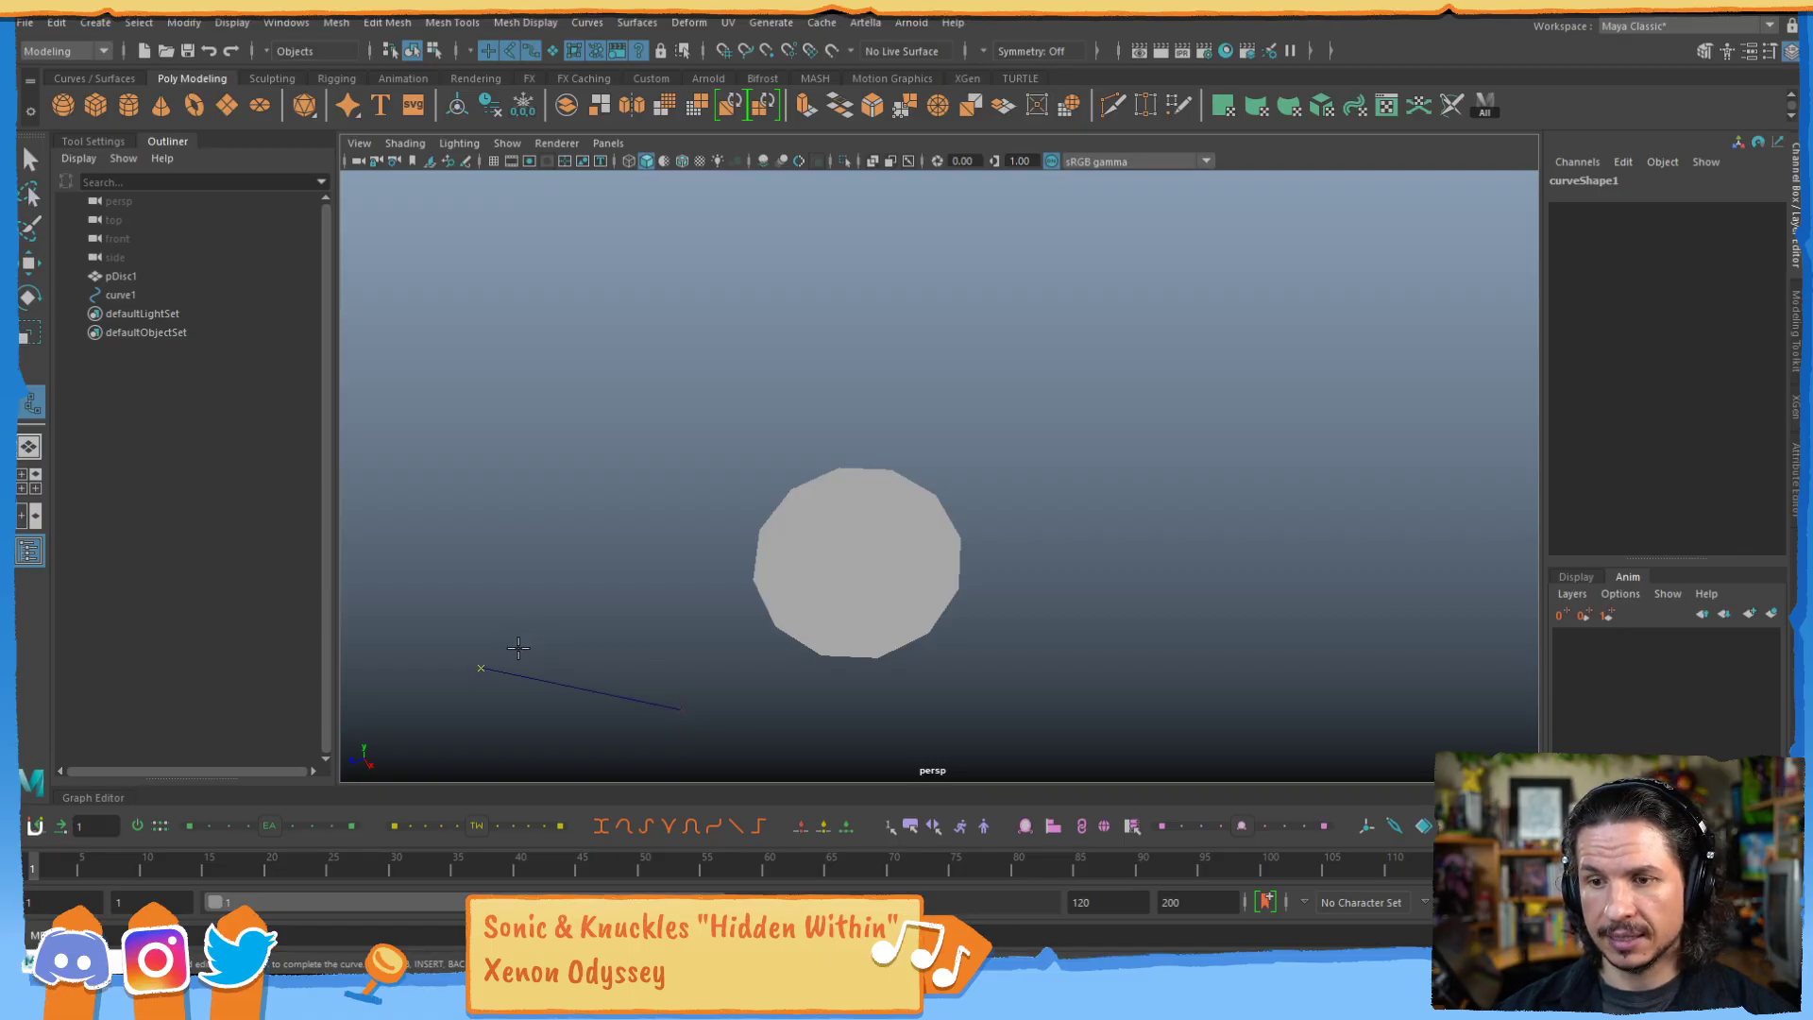
click(467, 556)
click(620, 487)
click(736, 492)
click(929, 289)
click(700, 278)
click(430, 327)
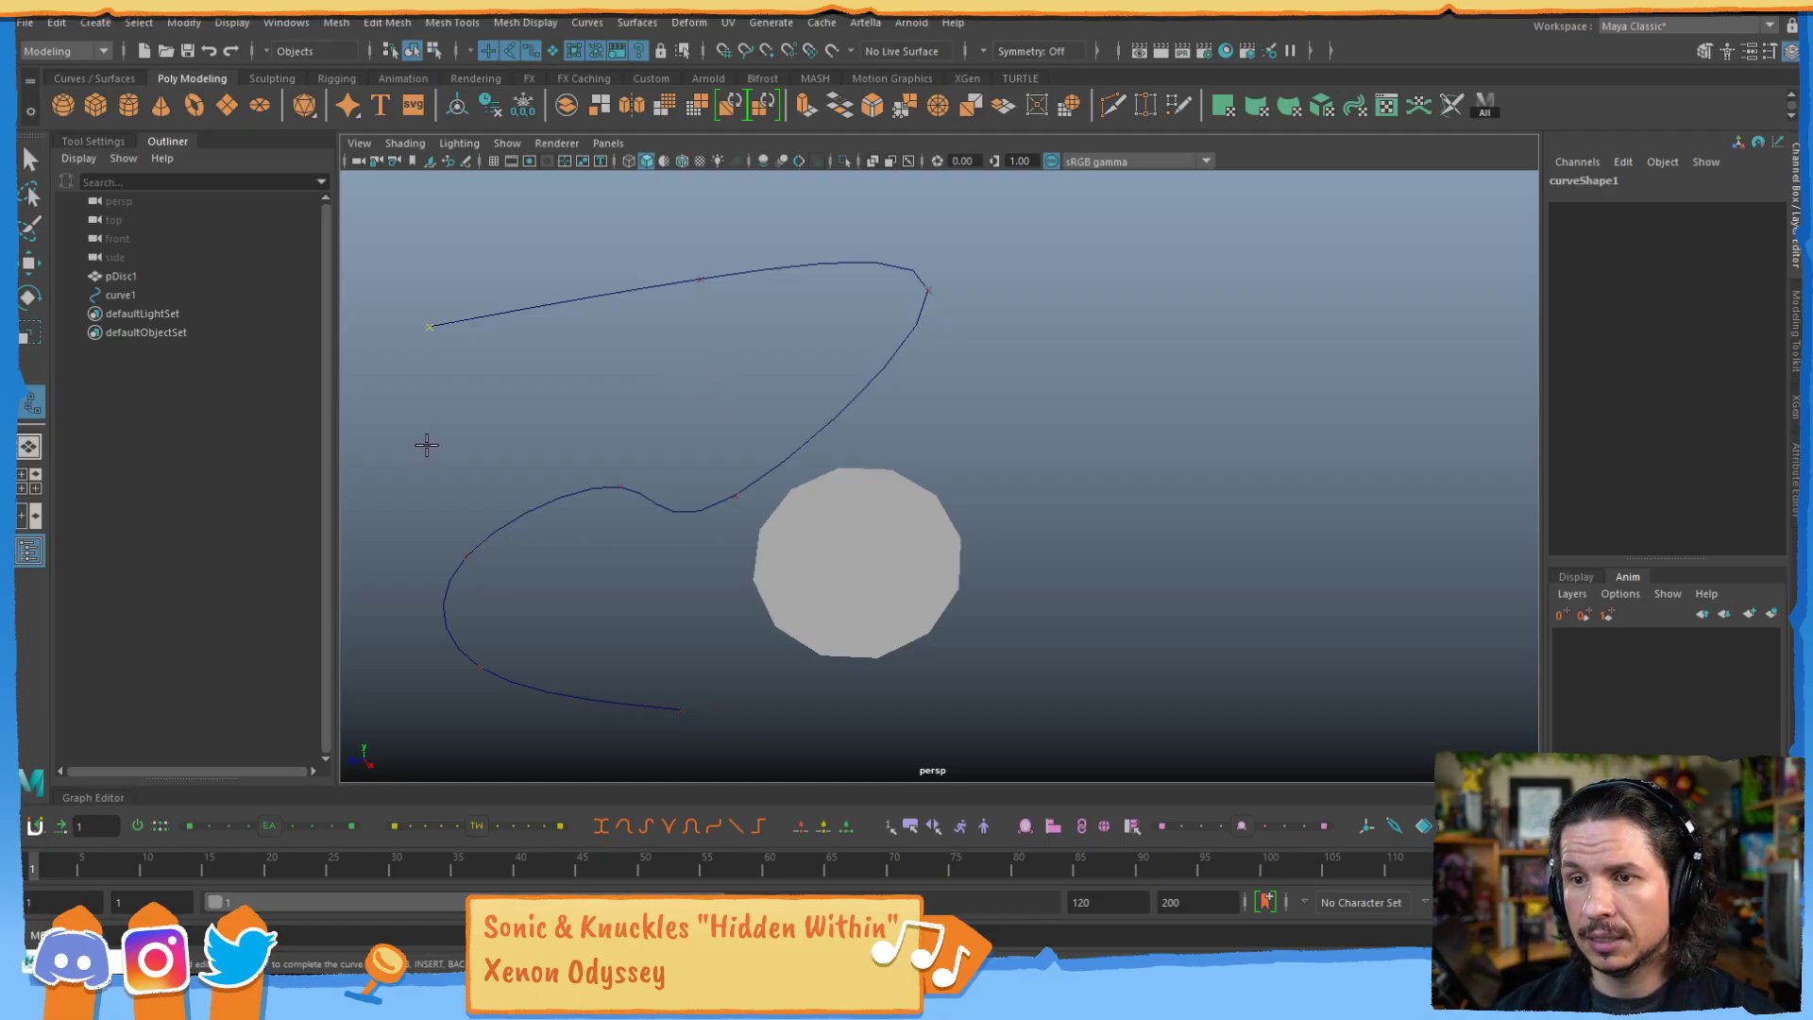
Reshape the EP curve by moving several of its control vertices, and delete the curve.
key(w)
right_drag(497, 485, 470, 488)
drag(578, 417, 696, 489)
click(666, 585)
drag(666, 587, 792, 531)
drag(663, 384, 637, 459)
drag(656, 447, 625, 435)
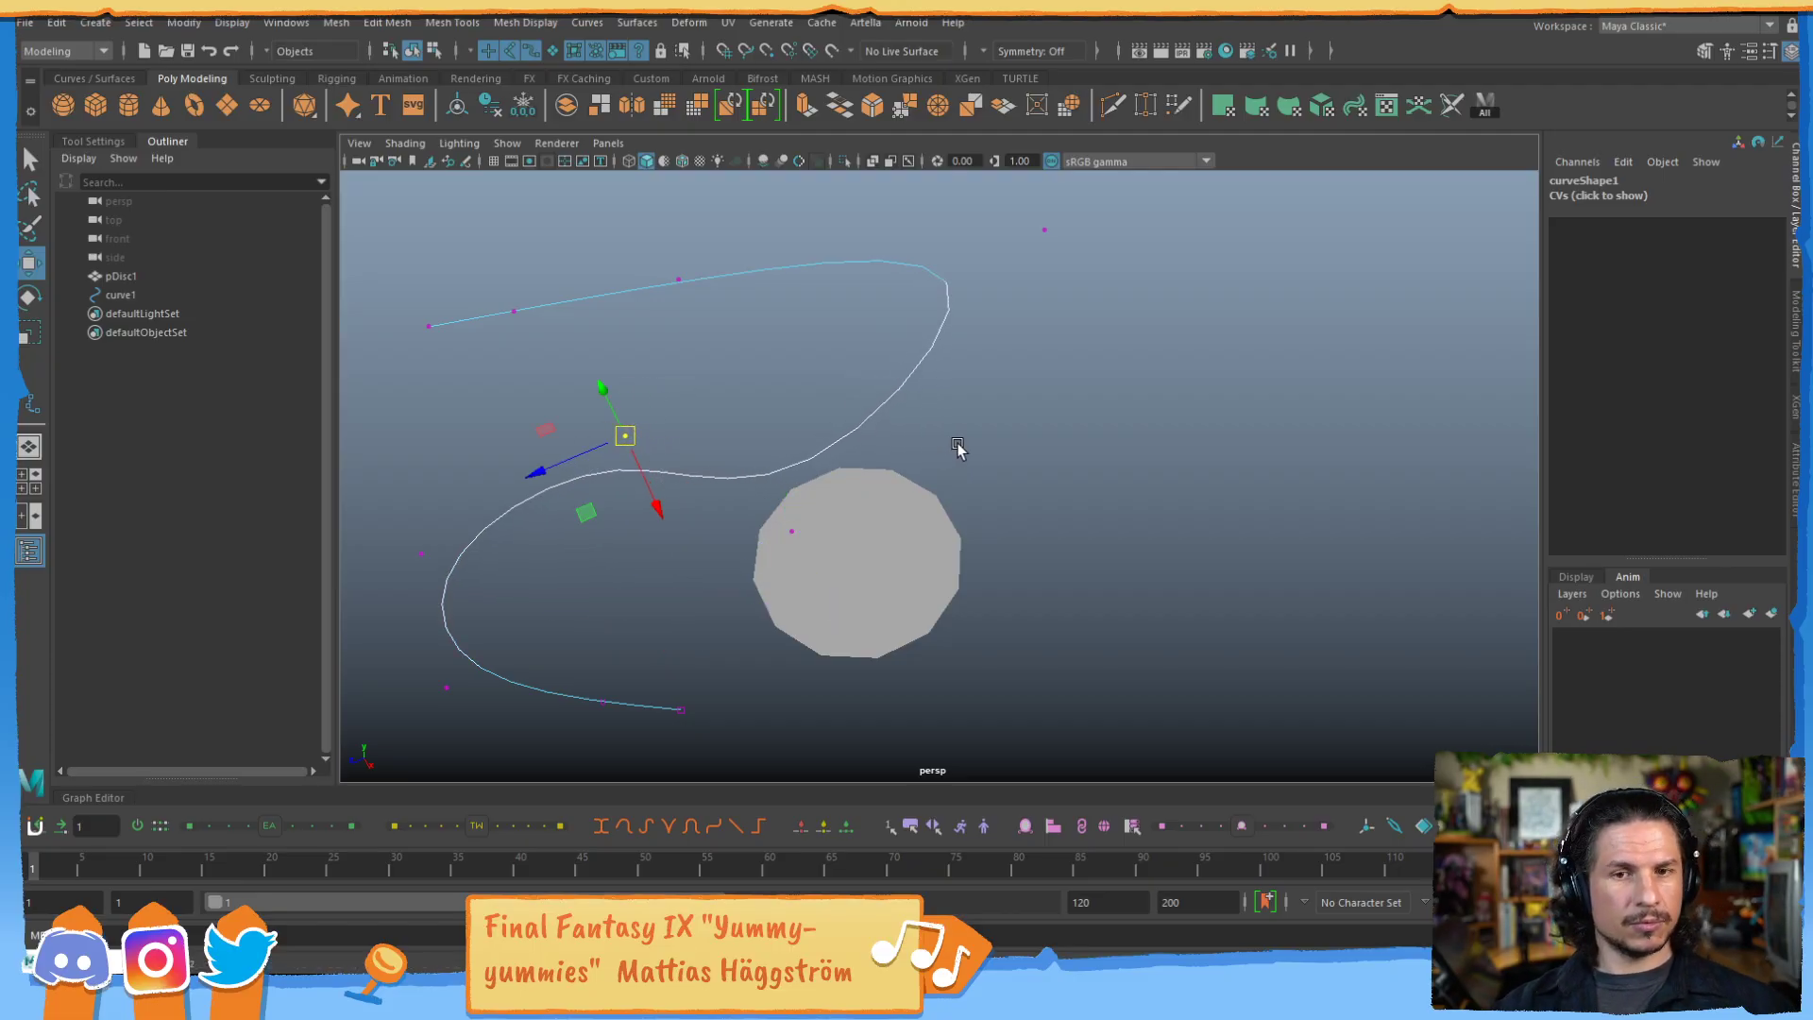
drag(763, 243, 490, 335)
drag(597, 295, 598, 249)
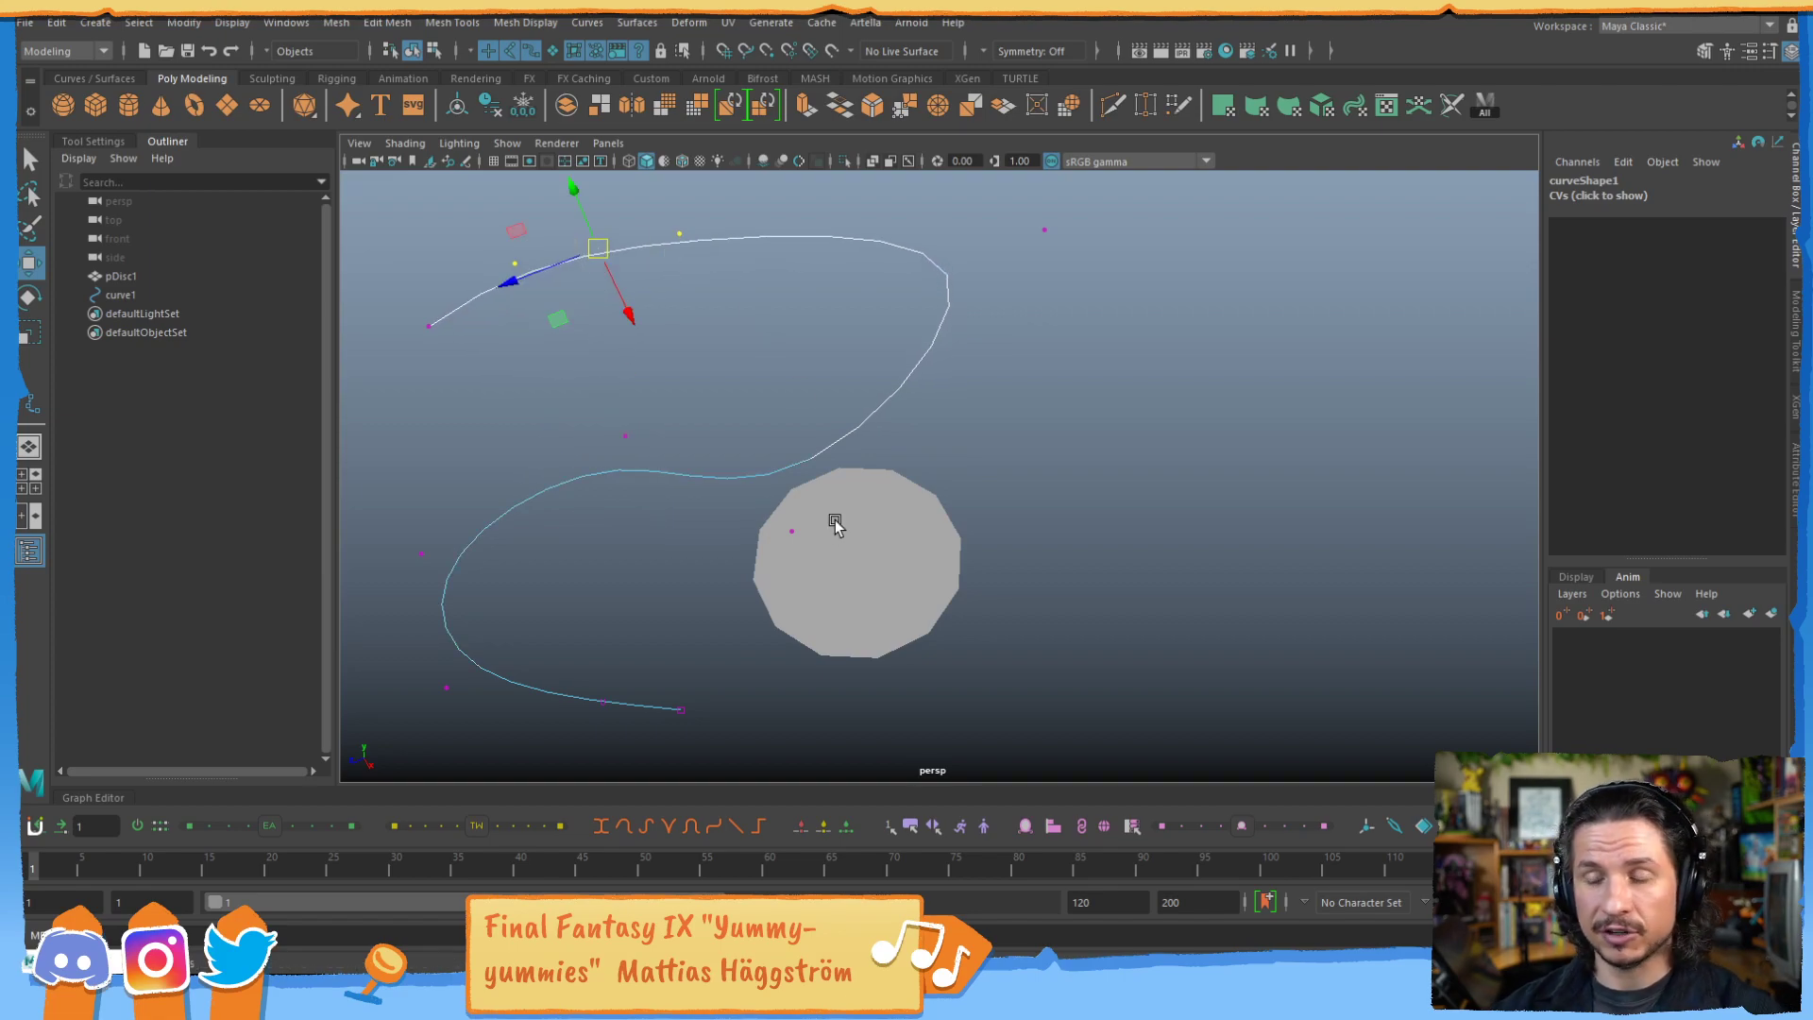
key(F8)
key(Delete)
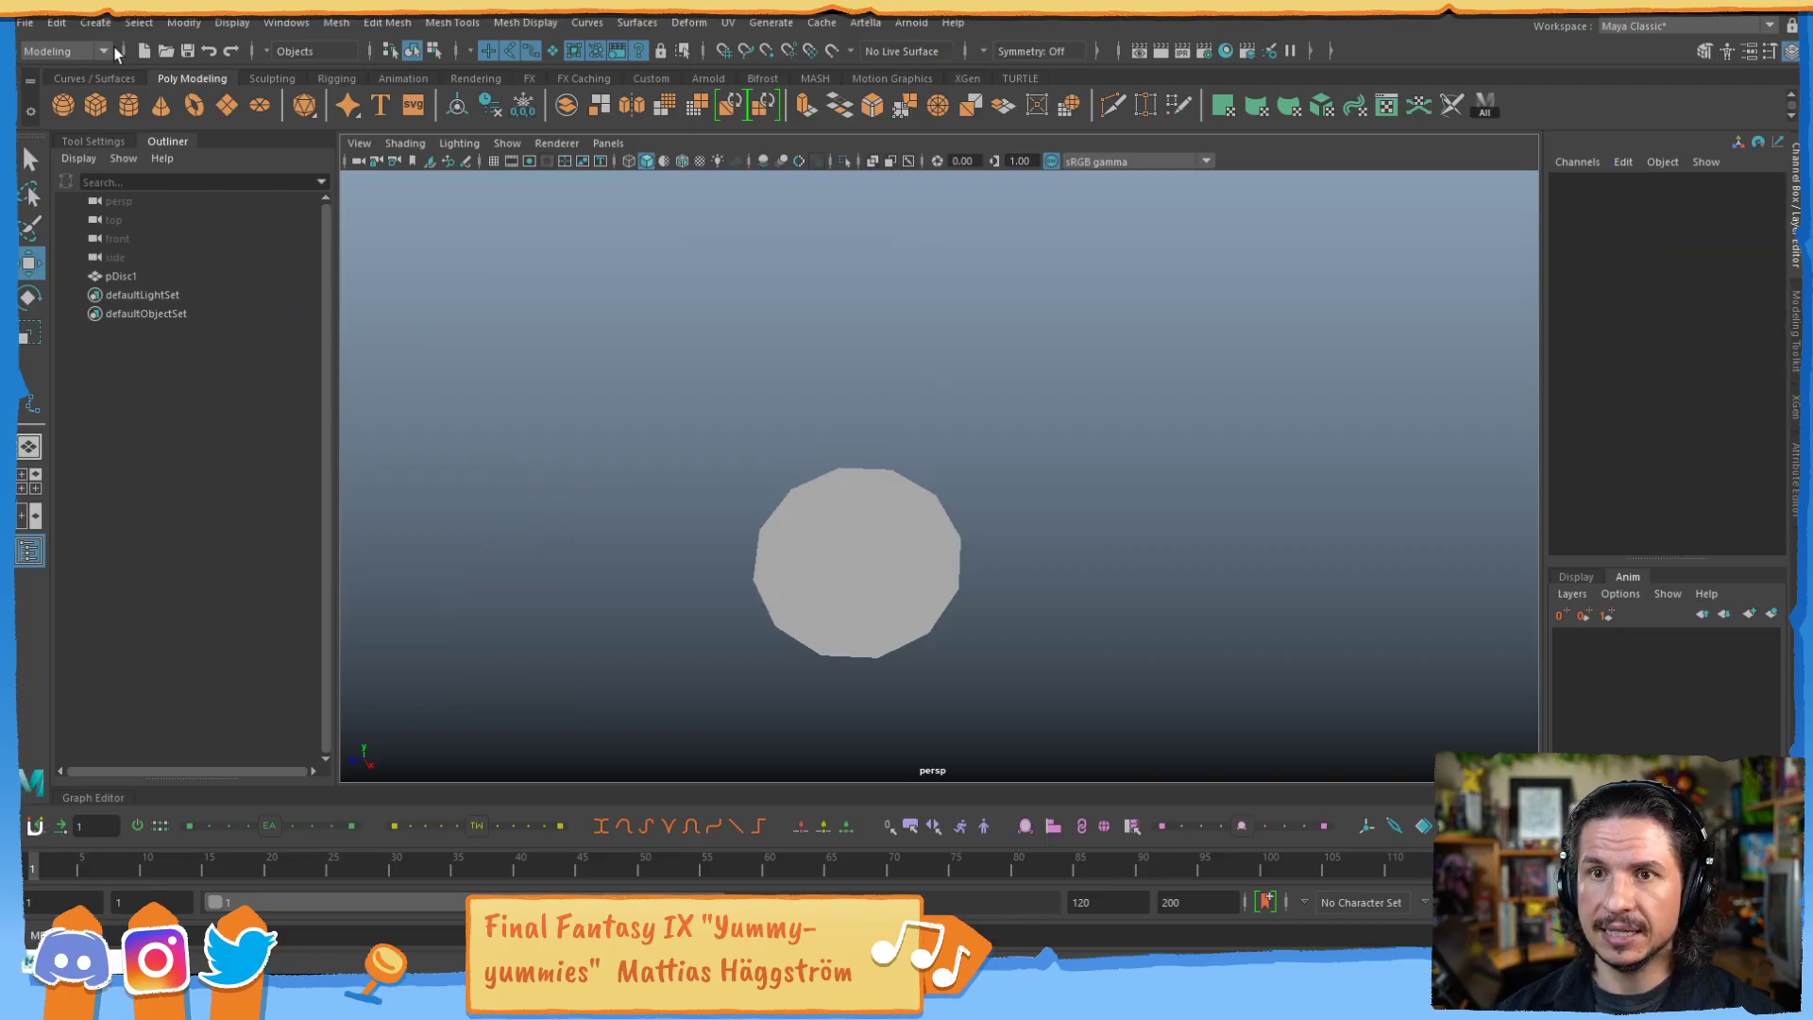
Draw an eight-point CV curve sweeping around and above the disc, and delete it.
click(95, 22)
mouse_move(178, 164)
click(404, 183)
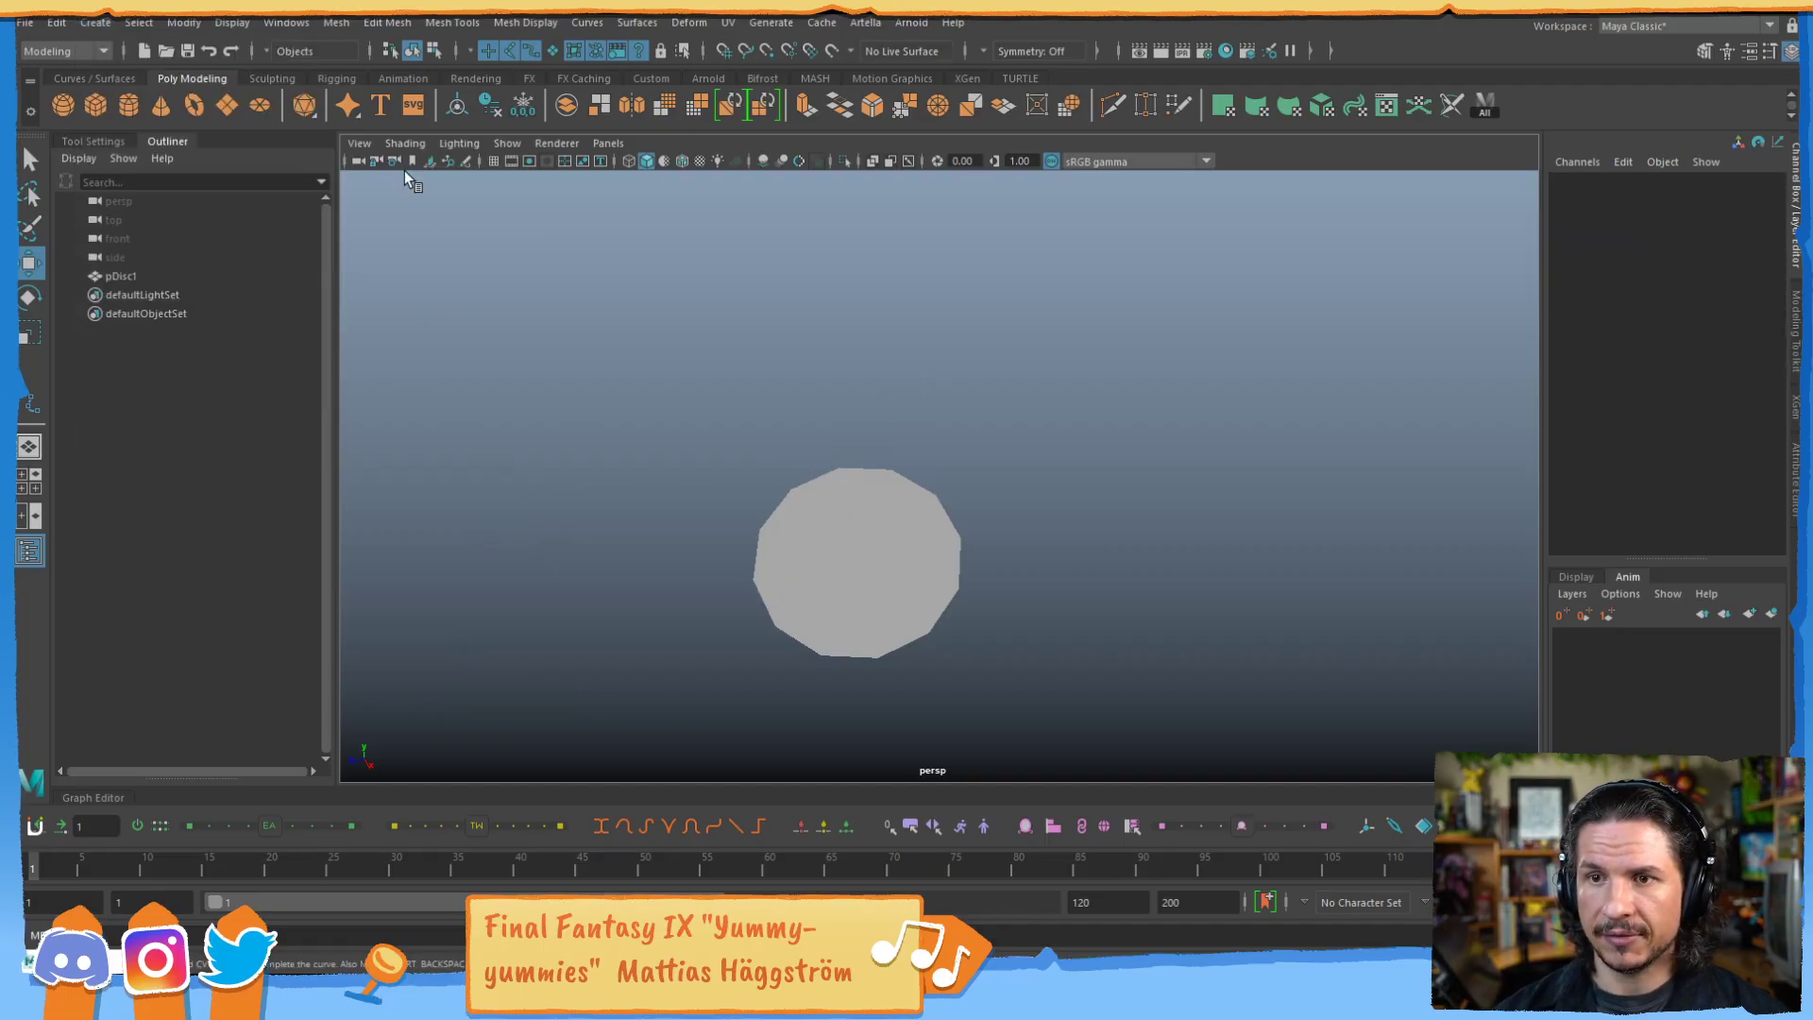
click(698, 681)
click(388, 538)
click(513, 335)
click(833, 278)
click(1016, 404)
click(1285, 473)
click(1332, 284)
click(1166, 218)
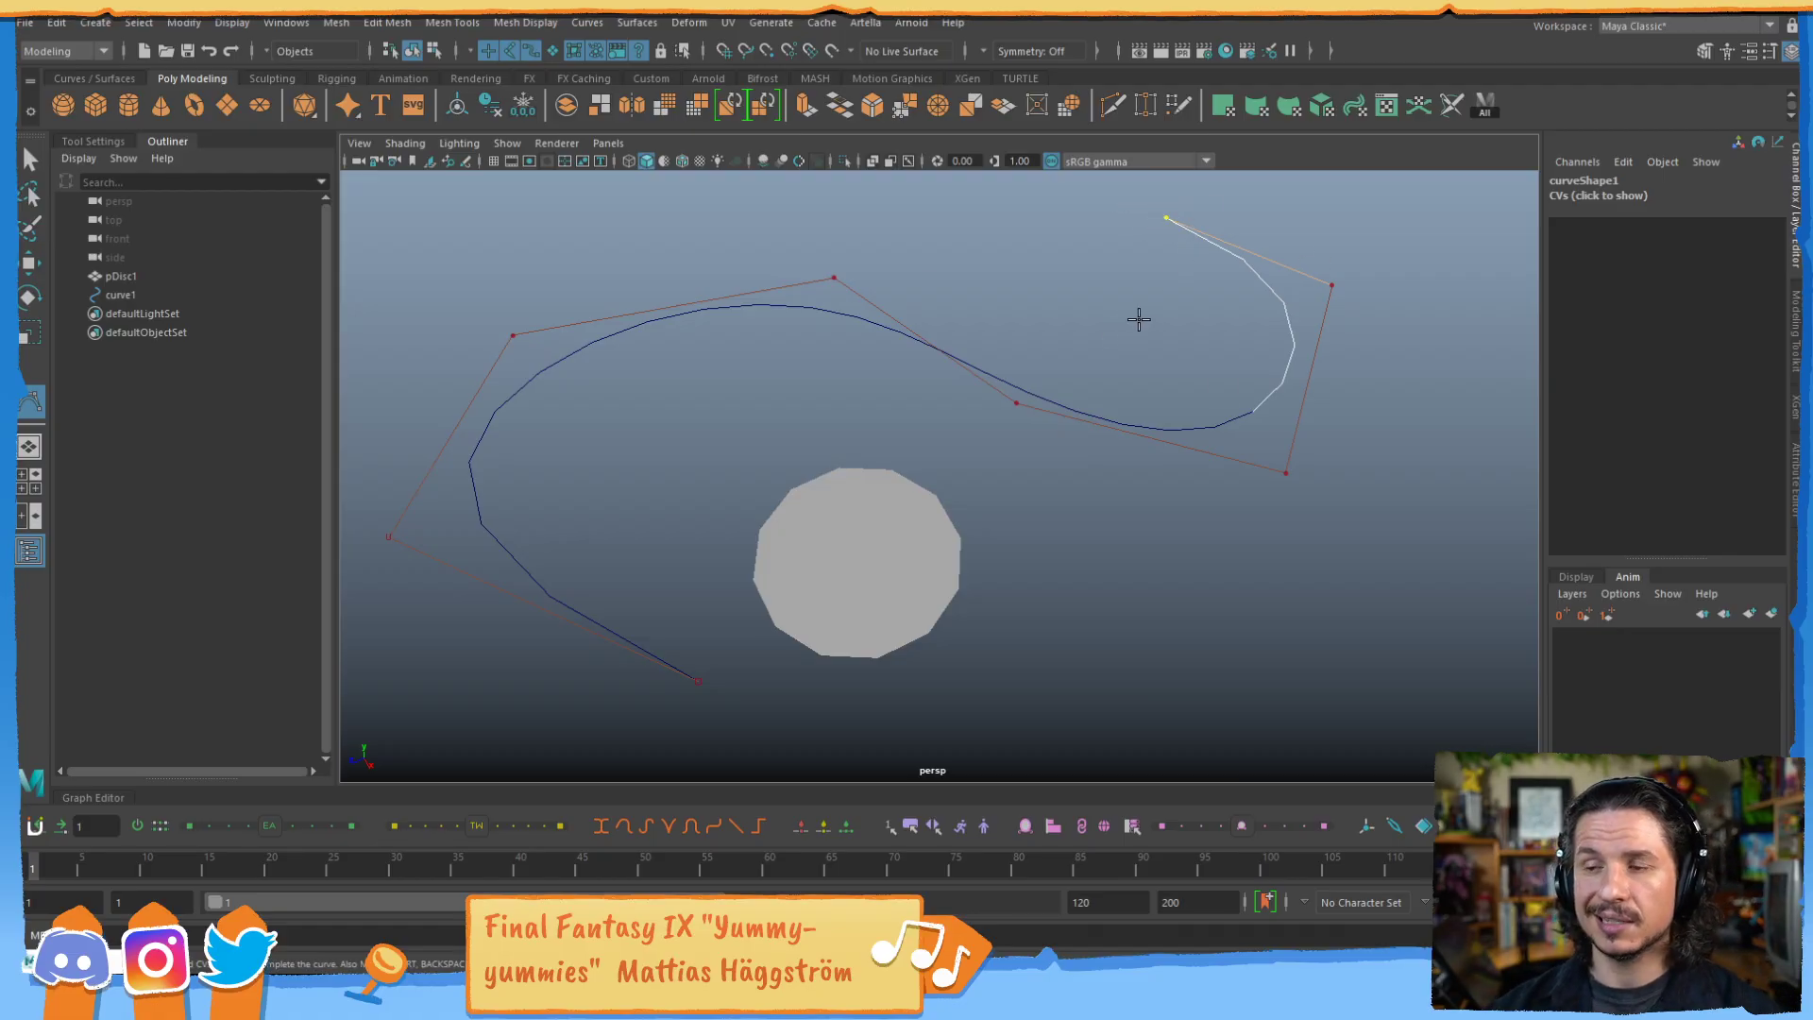
key(Return)
key(Delete)
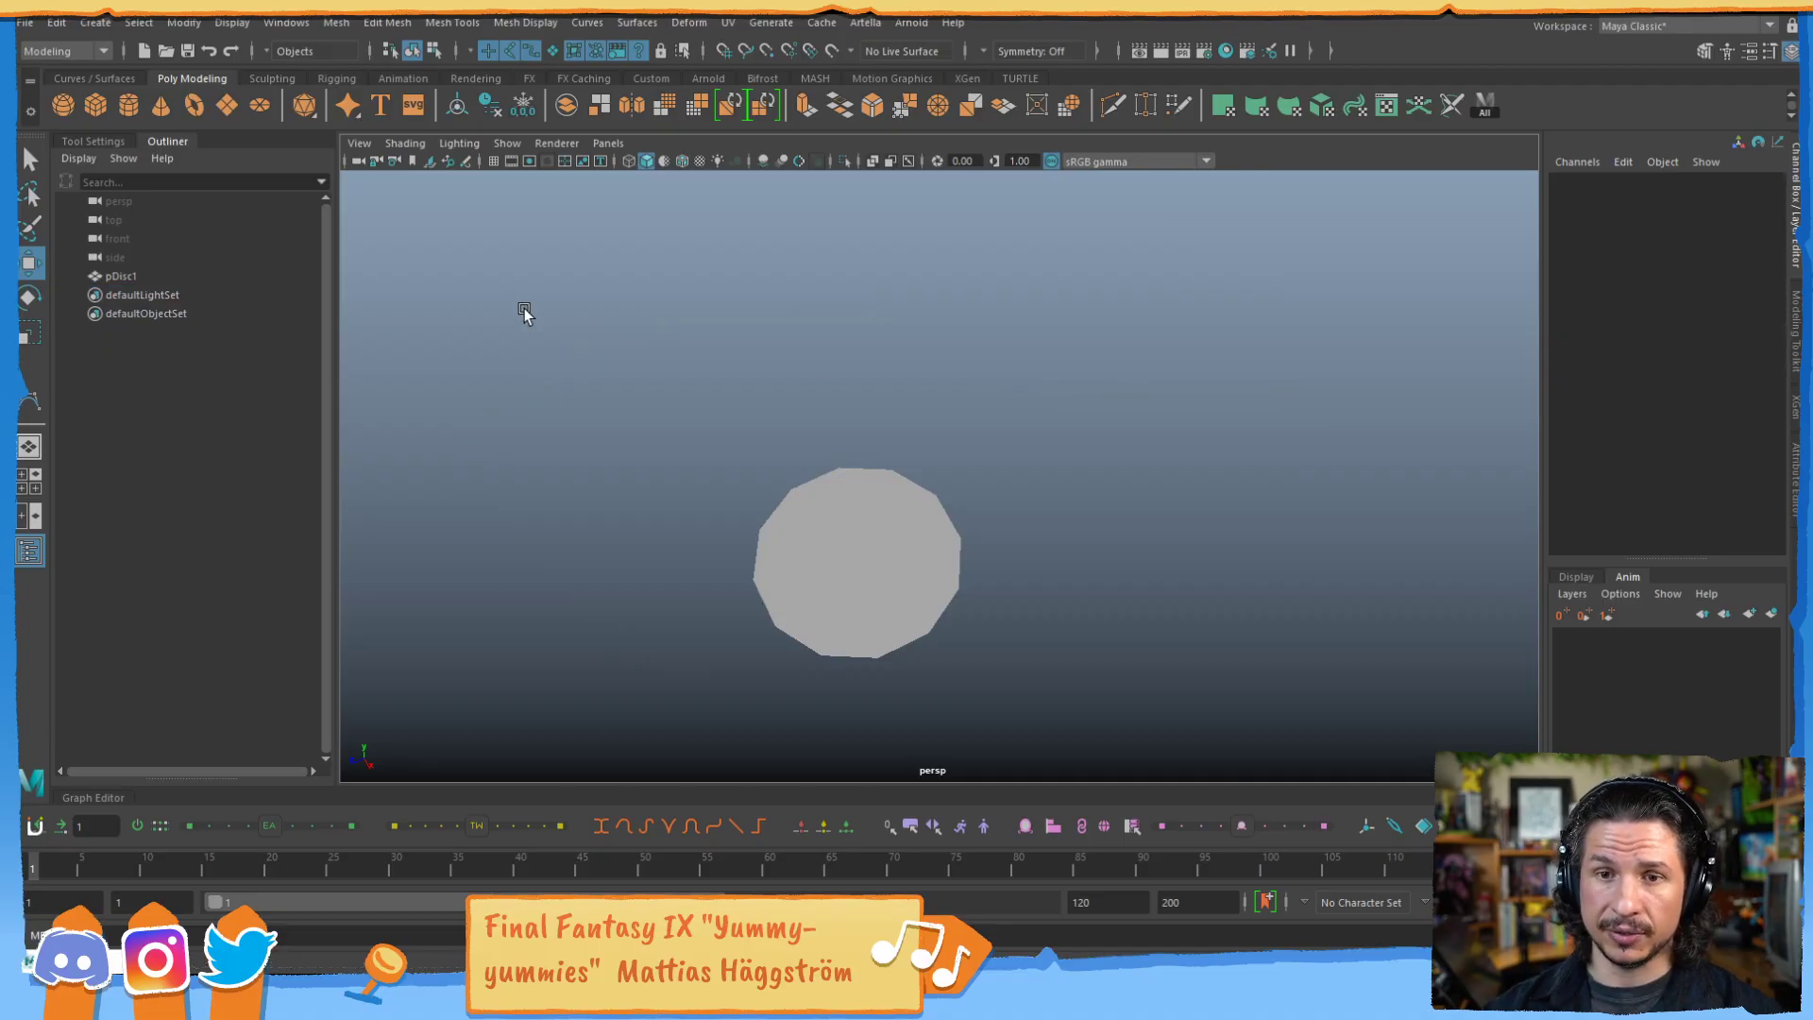
Restart the CV curve with its first point snapped to the disc's centre.
key(y)
alt+drag(879, 550, 916, 475)
key(v)
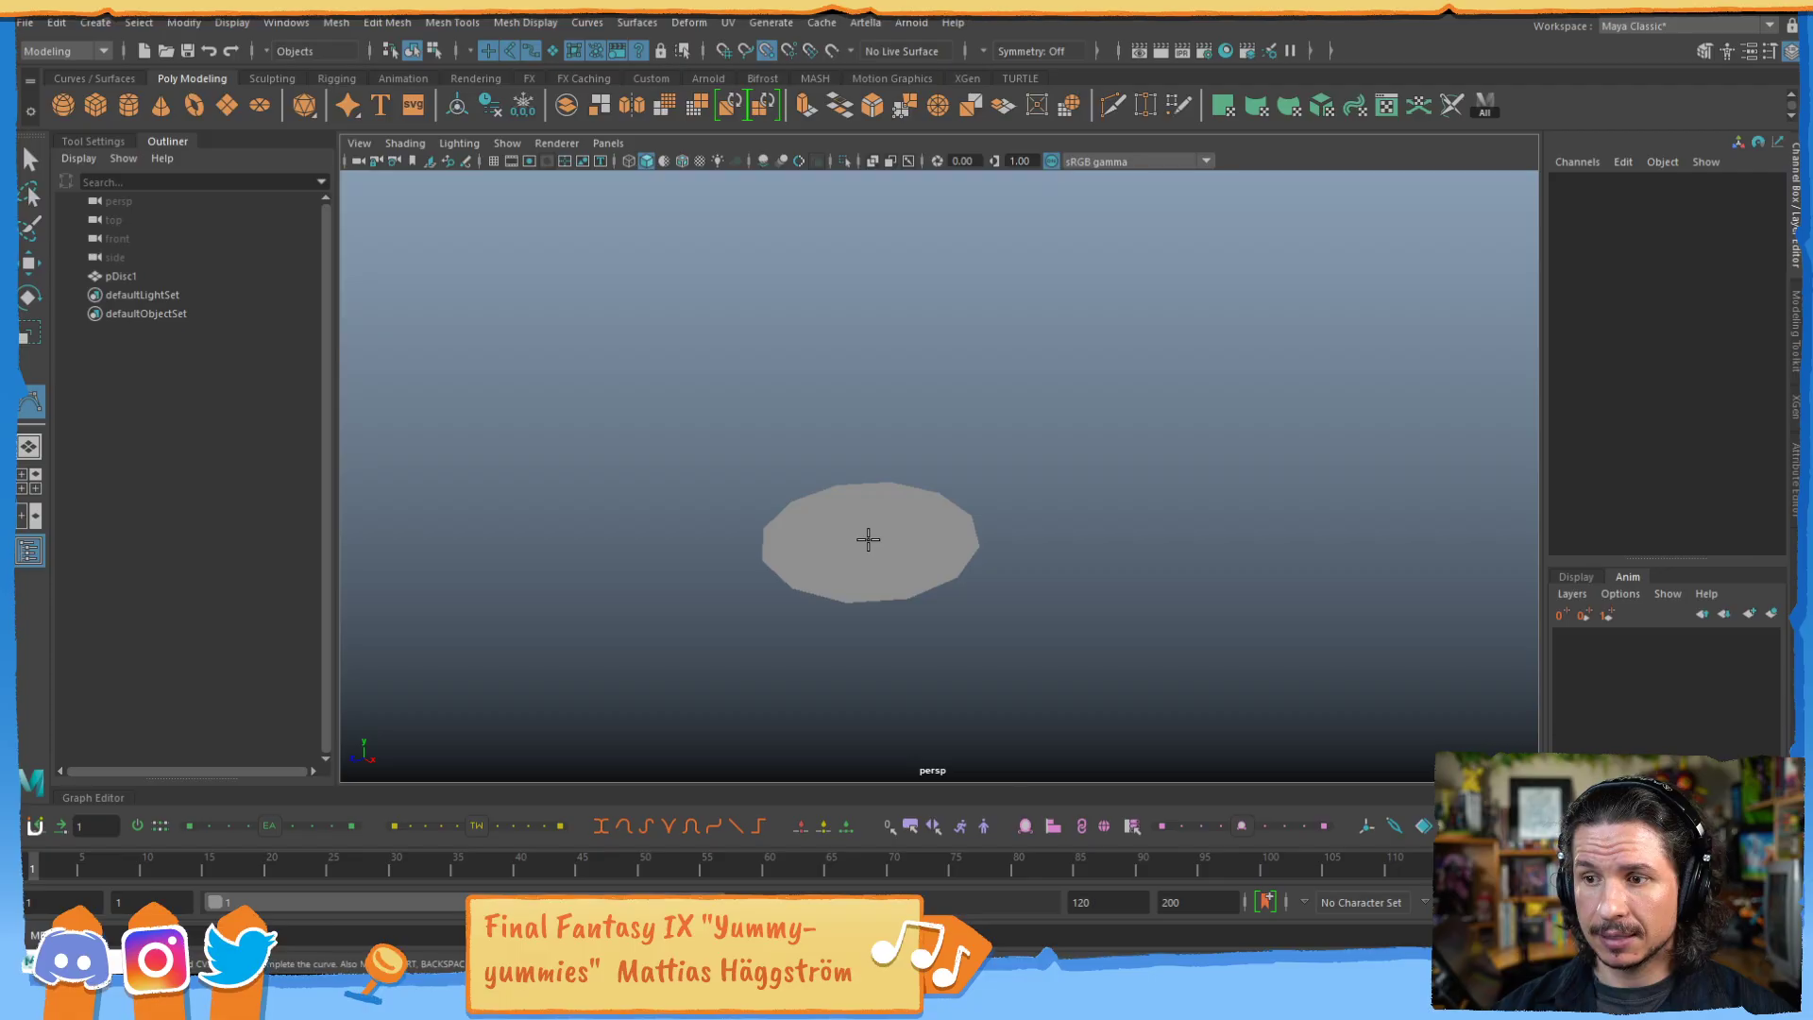
click(869, 537)
alt+right_drag(1108, 434, 931, 469)
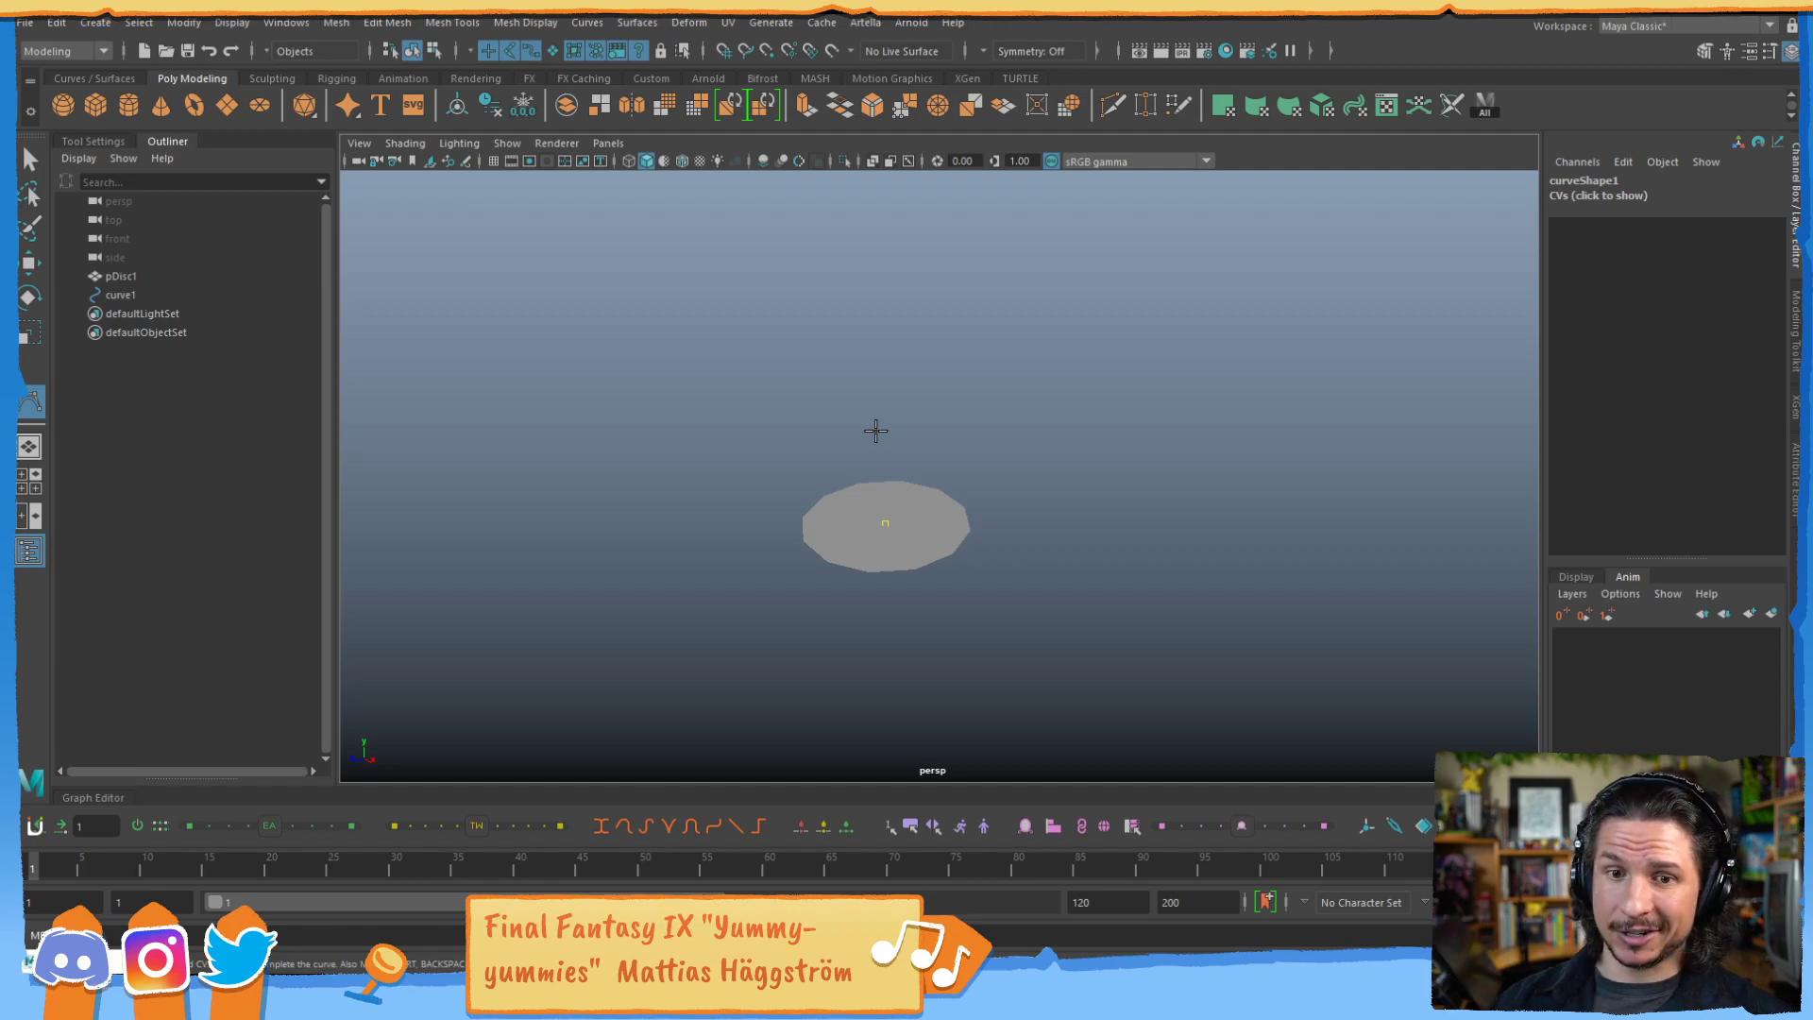
Continue the CV curve upward from the disc in the side view, bend it over sideways, and finish it.
key(space)
alt+right_drag(1322, 548, 1137, 538)
alt+middle_drag(1137, 538, 1114, 622)
click(1243, 642)
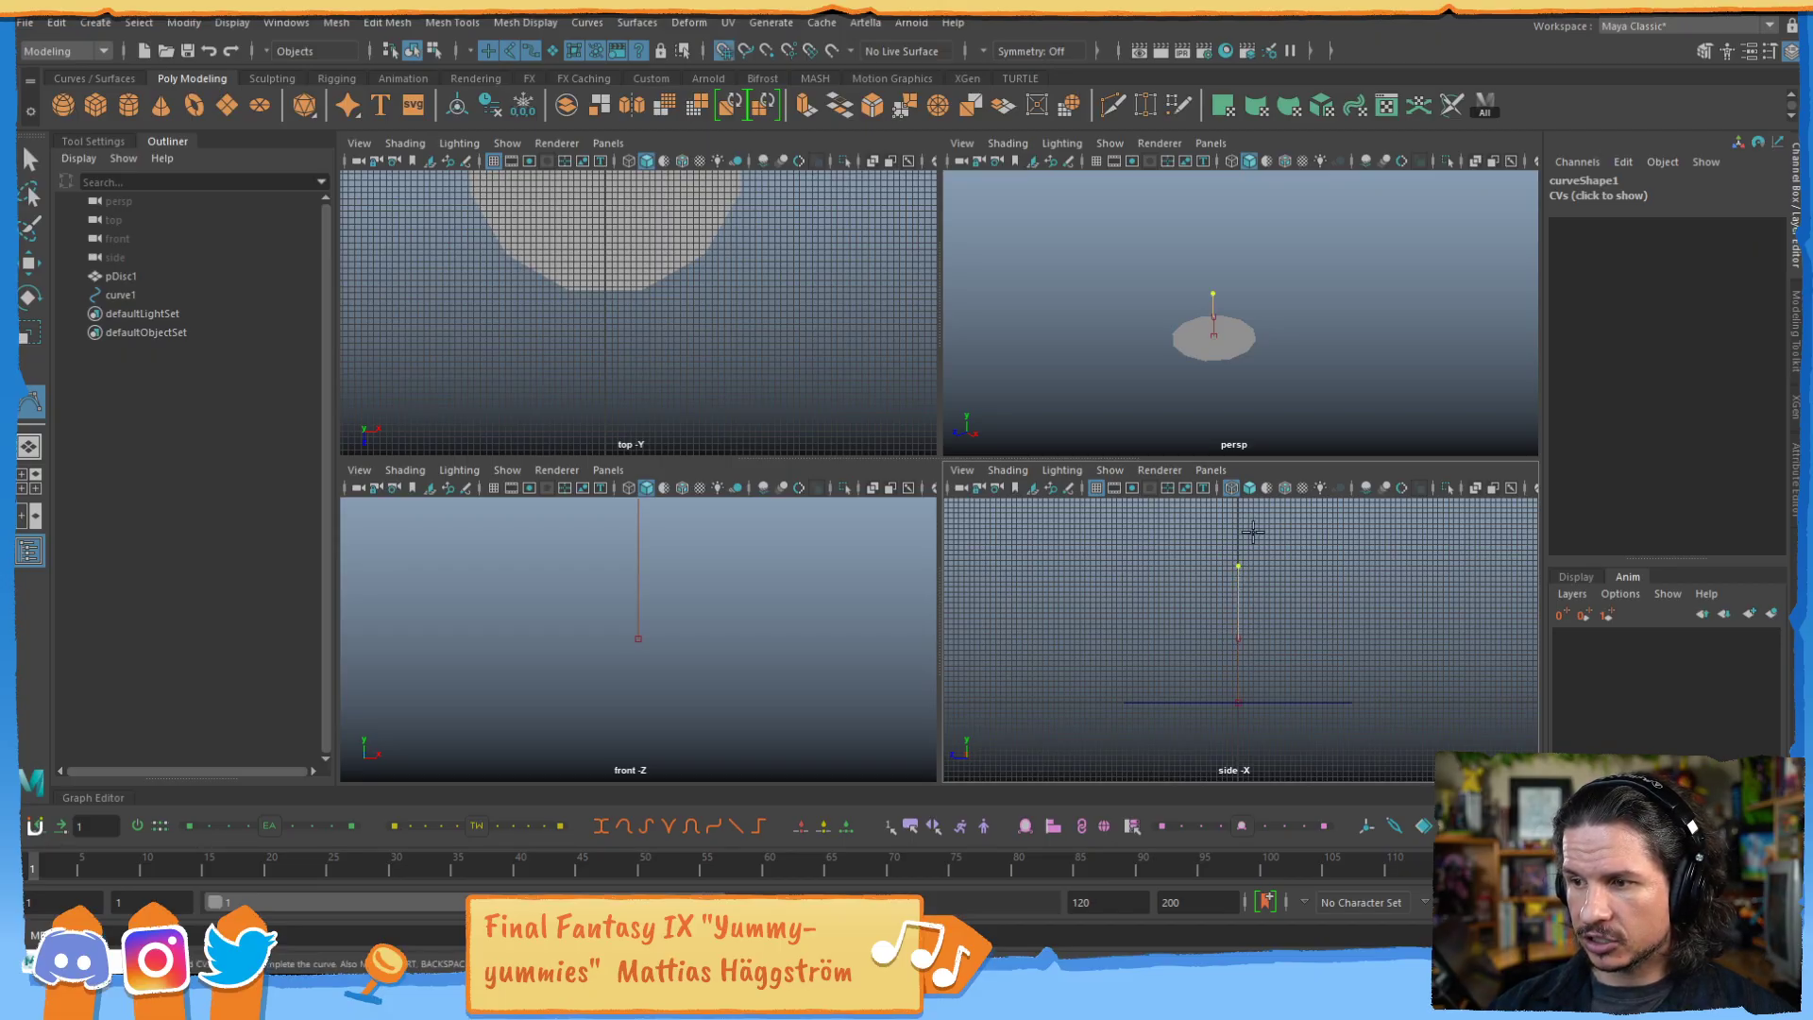
alt+right_drag(1291, 530, 1222, 566)
click(1262, 551)
click(1280, 535)
click(1189, 510)
click(1053, 549)
drag(1068, 622, 1102, 628)
key(Return)
Lengthen the curve's straight section by moving its upper control vertices straight up in the side view.
right_drag(1233, 609, 1131, 594)
alt+middle_drag(1131, 593, 1131, 625)
drag(1084, 574, 1301, 742)
alt+right_drag(1315, 627, 1174, 668)
shift+drag(1199, 694, 1201, 471)
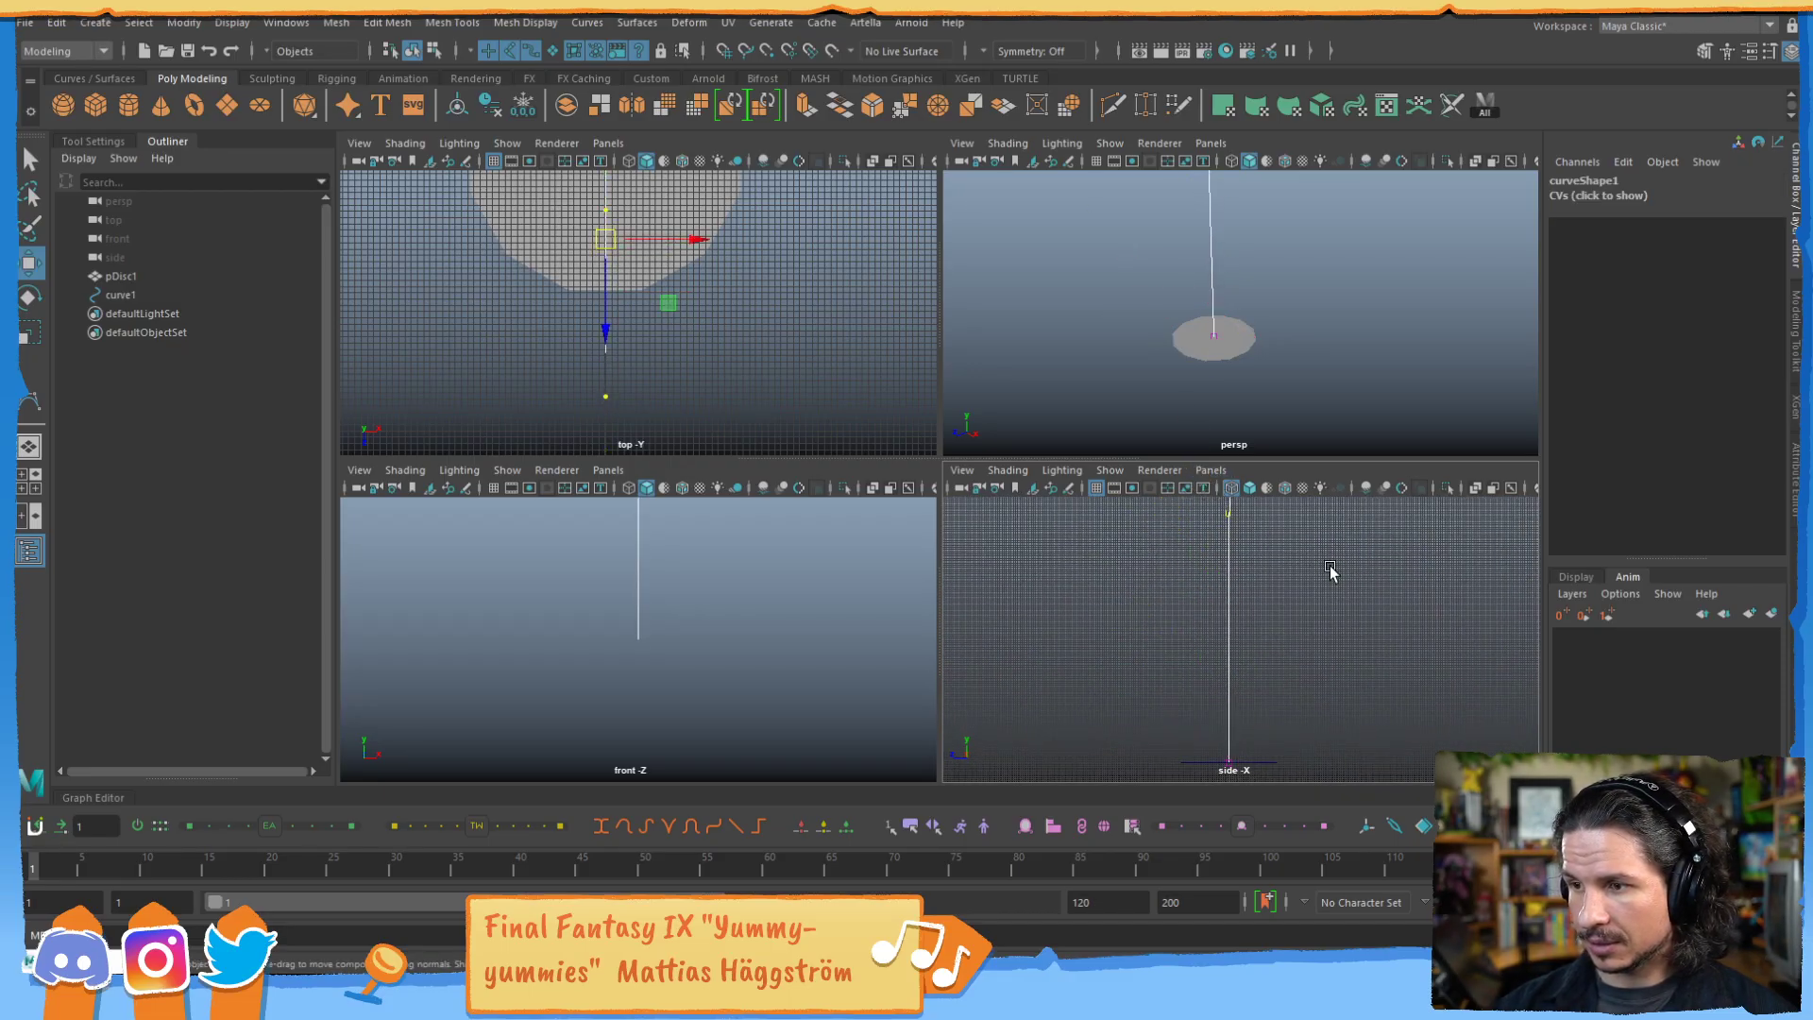
Move the curve's end vertices sideways and raise the bend's vertices to form a tall arch in the side view.
alt+middle_drag(1319, 517, 1320, 648)
alt+right_drag(1319, 648, 1182, 636)
mouse_move(1131, 697)
alt+middle_down()
mouse_move(1177, 583)
mouse_move(1114, 684)
alt+middle_up()
alt+right_drag(1299, 605, 1230, 586)
drag(1281, 534, 1184, 486)
alt+middle_drag(1249, 606, 1245, 741)
drag(1114, 566, 1029, 547)
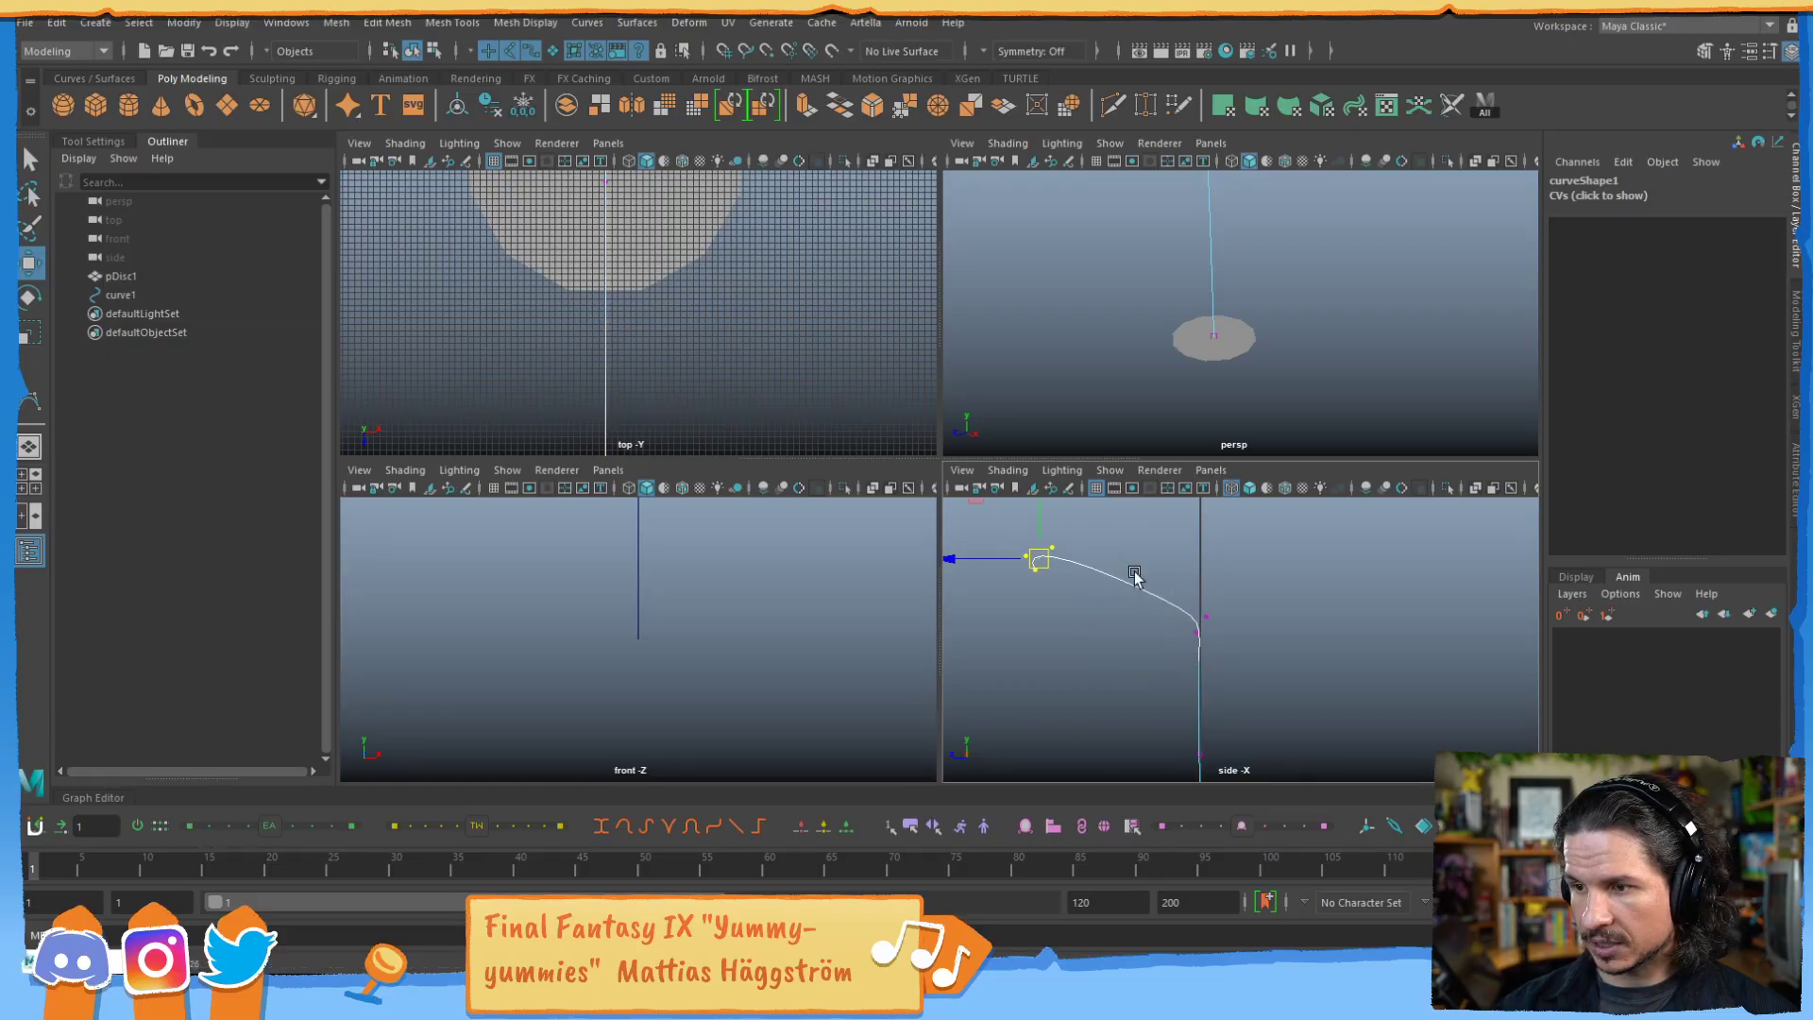
click(1224, 608)
drag(1207, 619, 1241, 515)
click(1052, 548)
drag(1069, 502, 1093, 451)
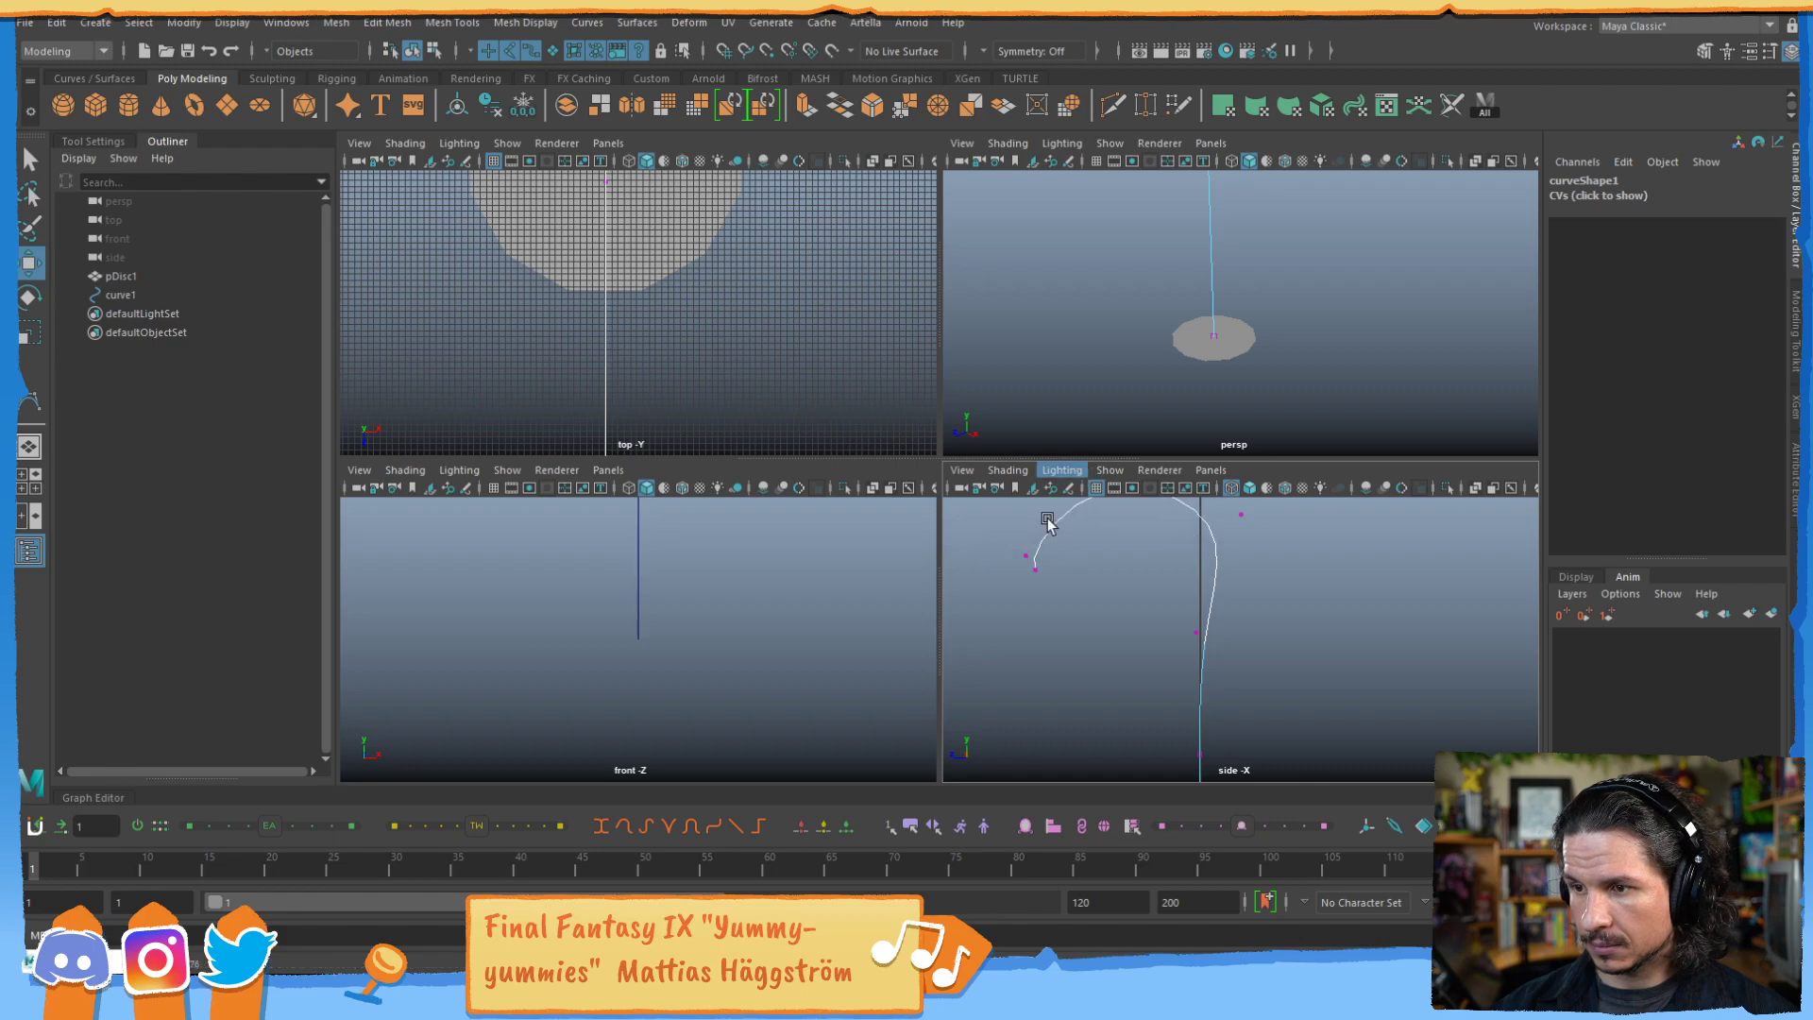
Adjust the curve's control vertices into a rounded hook with a downward-pointing end, and return to object mode.
drag(1062, 553, 1064, 625)
drag(990, 562, 1031, 538)
drag(1261, 610, 1186, 651)
alt+middle_drag(1223, 572, 1213, 635)
drag(1255, 559, 1194, 604)
drag(1027, 549, 1115, 515)
drag(1238, 670, 1131, 725)
alt+right_drag(1213, 647, 1140, 633)
alt+middle_drag(1140, 633, 1136, 511)
alt+right_drag(1265, 566, 1138, 584)
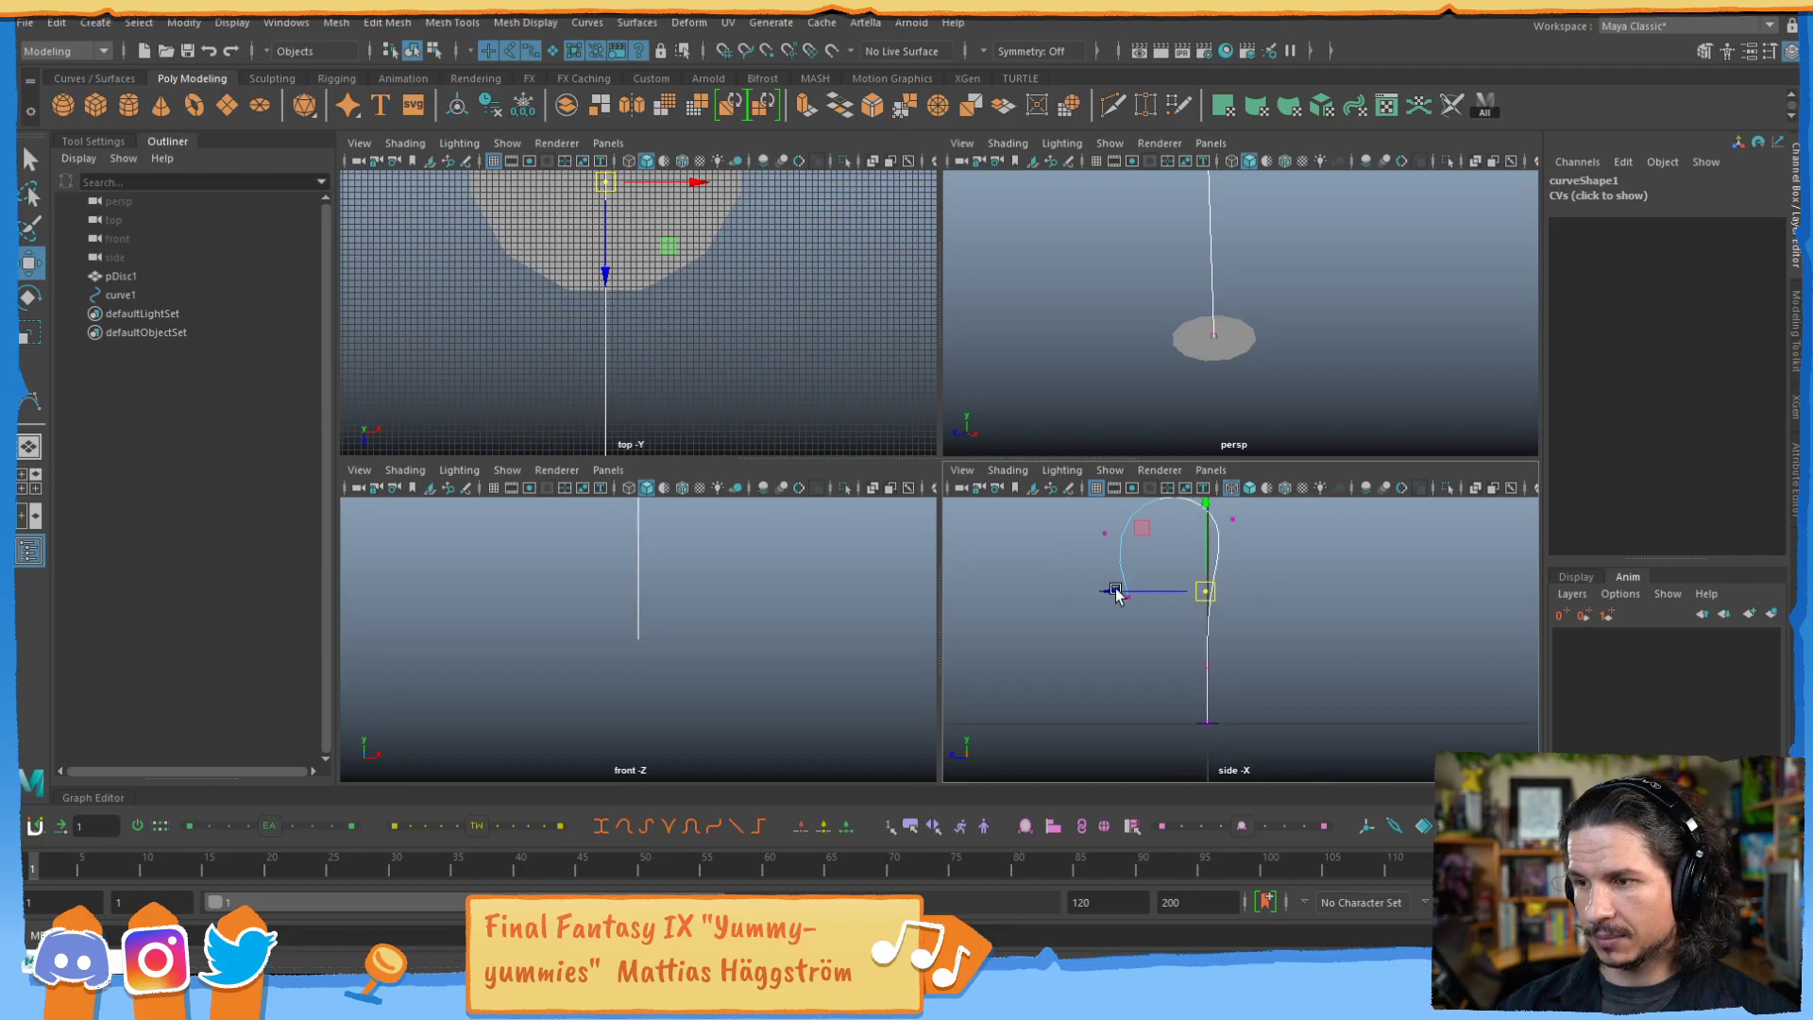
mouse_move(1210, 586)
mouse_down()
mouse_move(1209, 619)
mouse_move(1213, 598)
mouse_up()
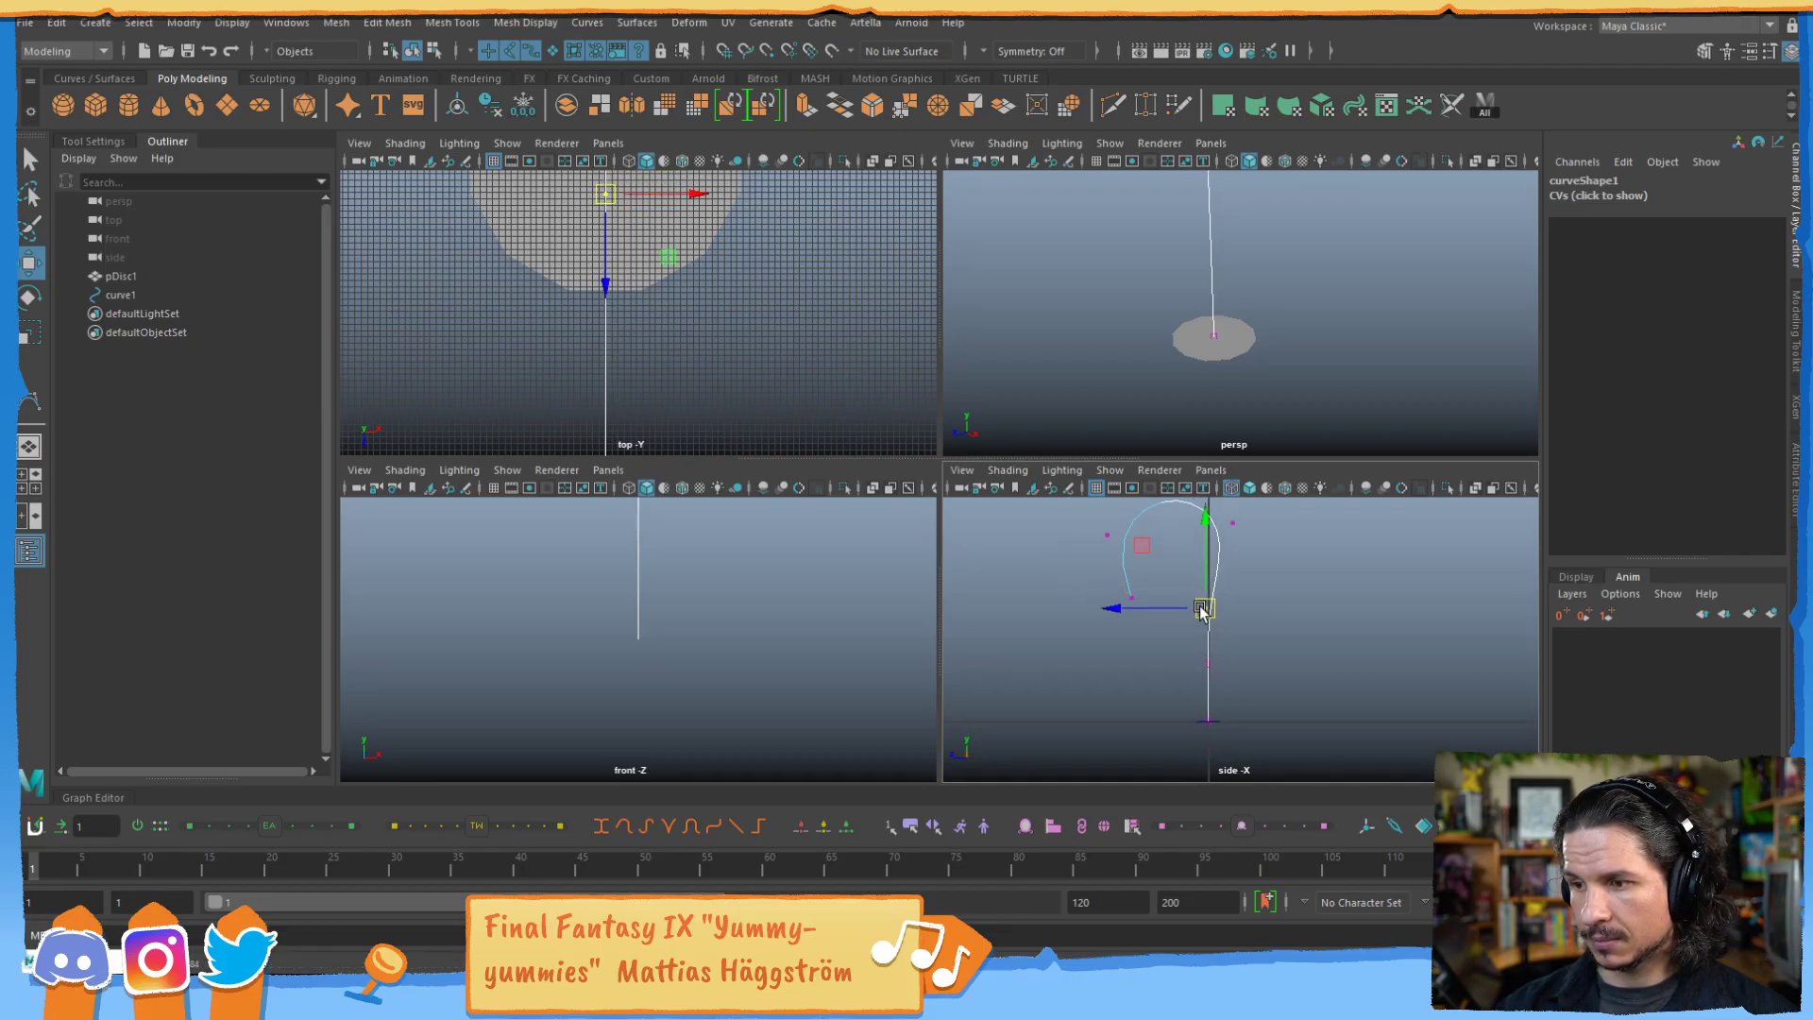
key(F8)
key(F8)
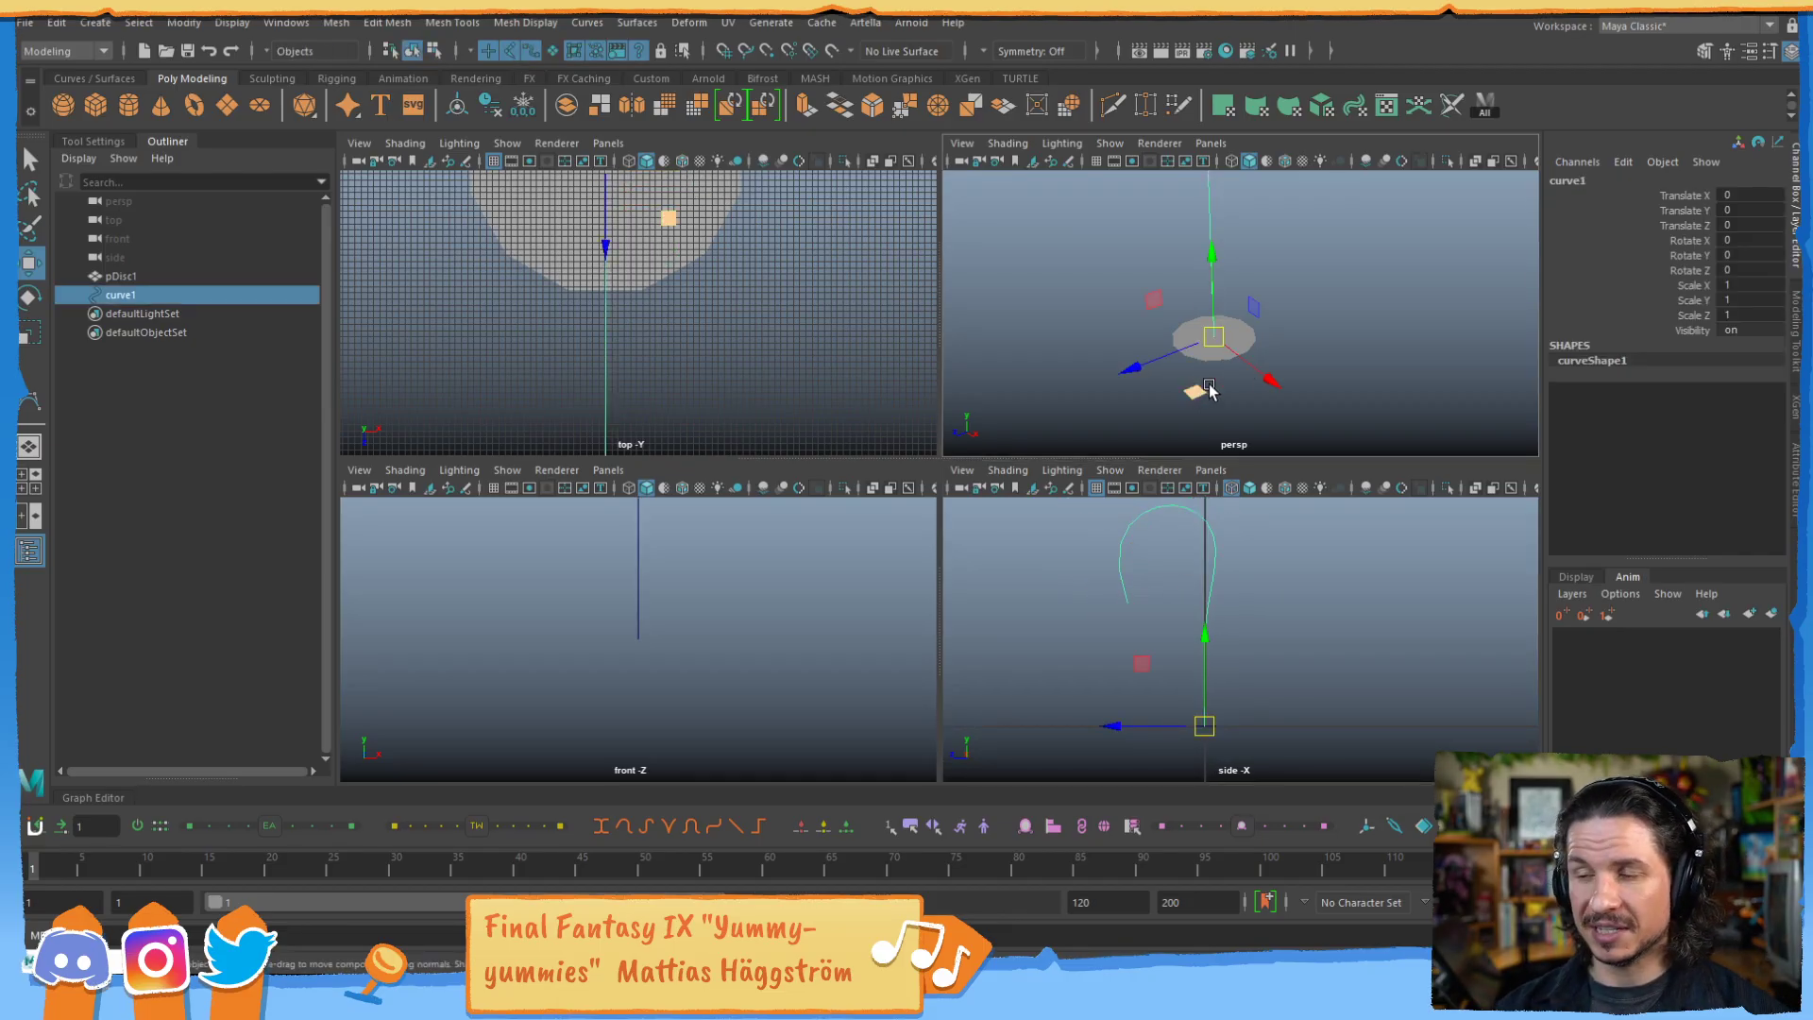
Set the disc's Subdivision Mode to Circle.
key(space)
alt+right_drag(1339, 377, 1171, 374)
mouse_move(1086, 406)
alt+mouse_down()
mouse_move(987, 372)
mouse_move(1058, 407)
alt+mouse_up()
alt+middle_drag(1077, 378, 1128, 572)
alt+drag(1129, 573, 1001, 349)
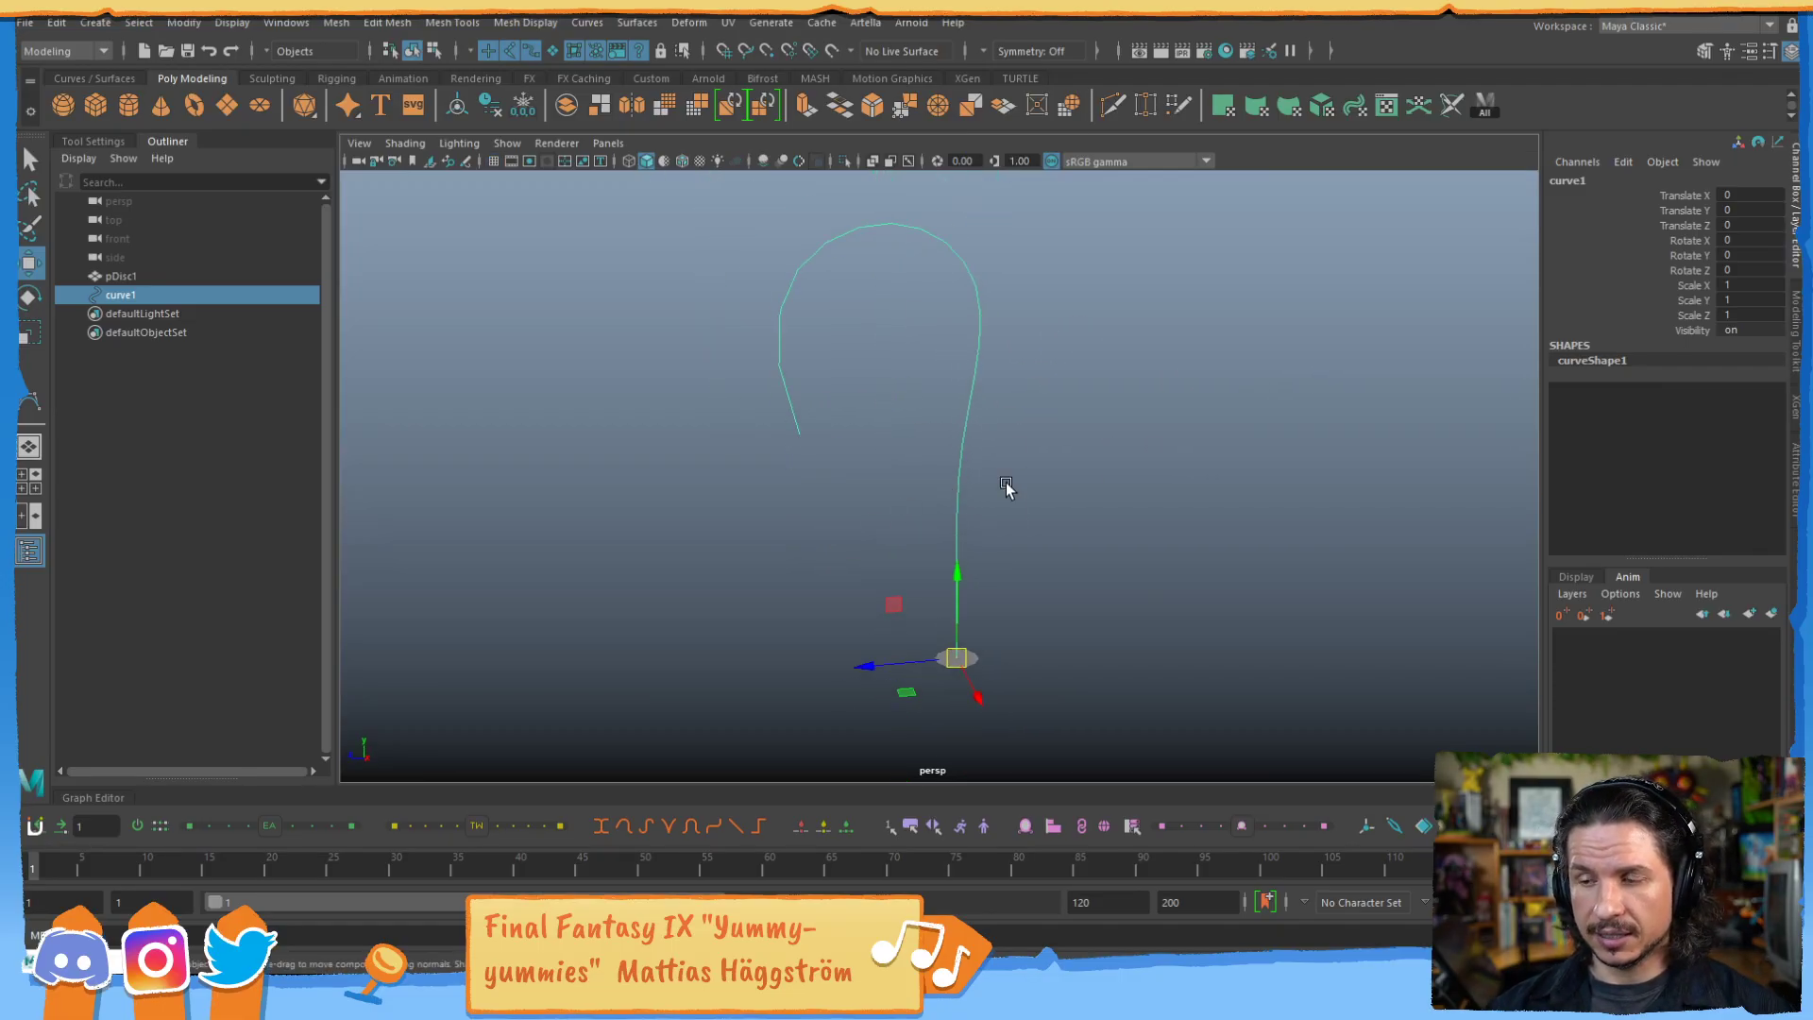
click(1004, 660)
alt+right_drag(1004, 660, 1139, 580)
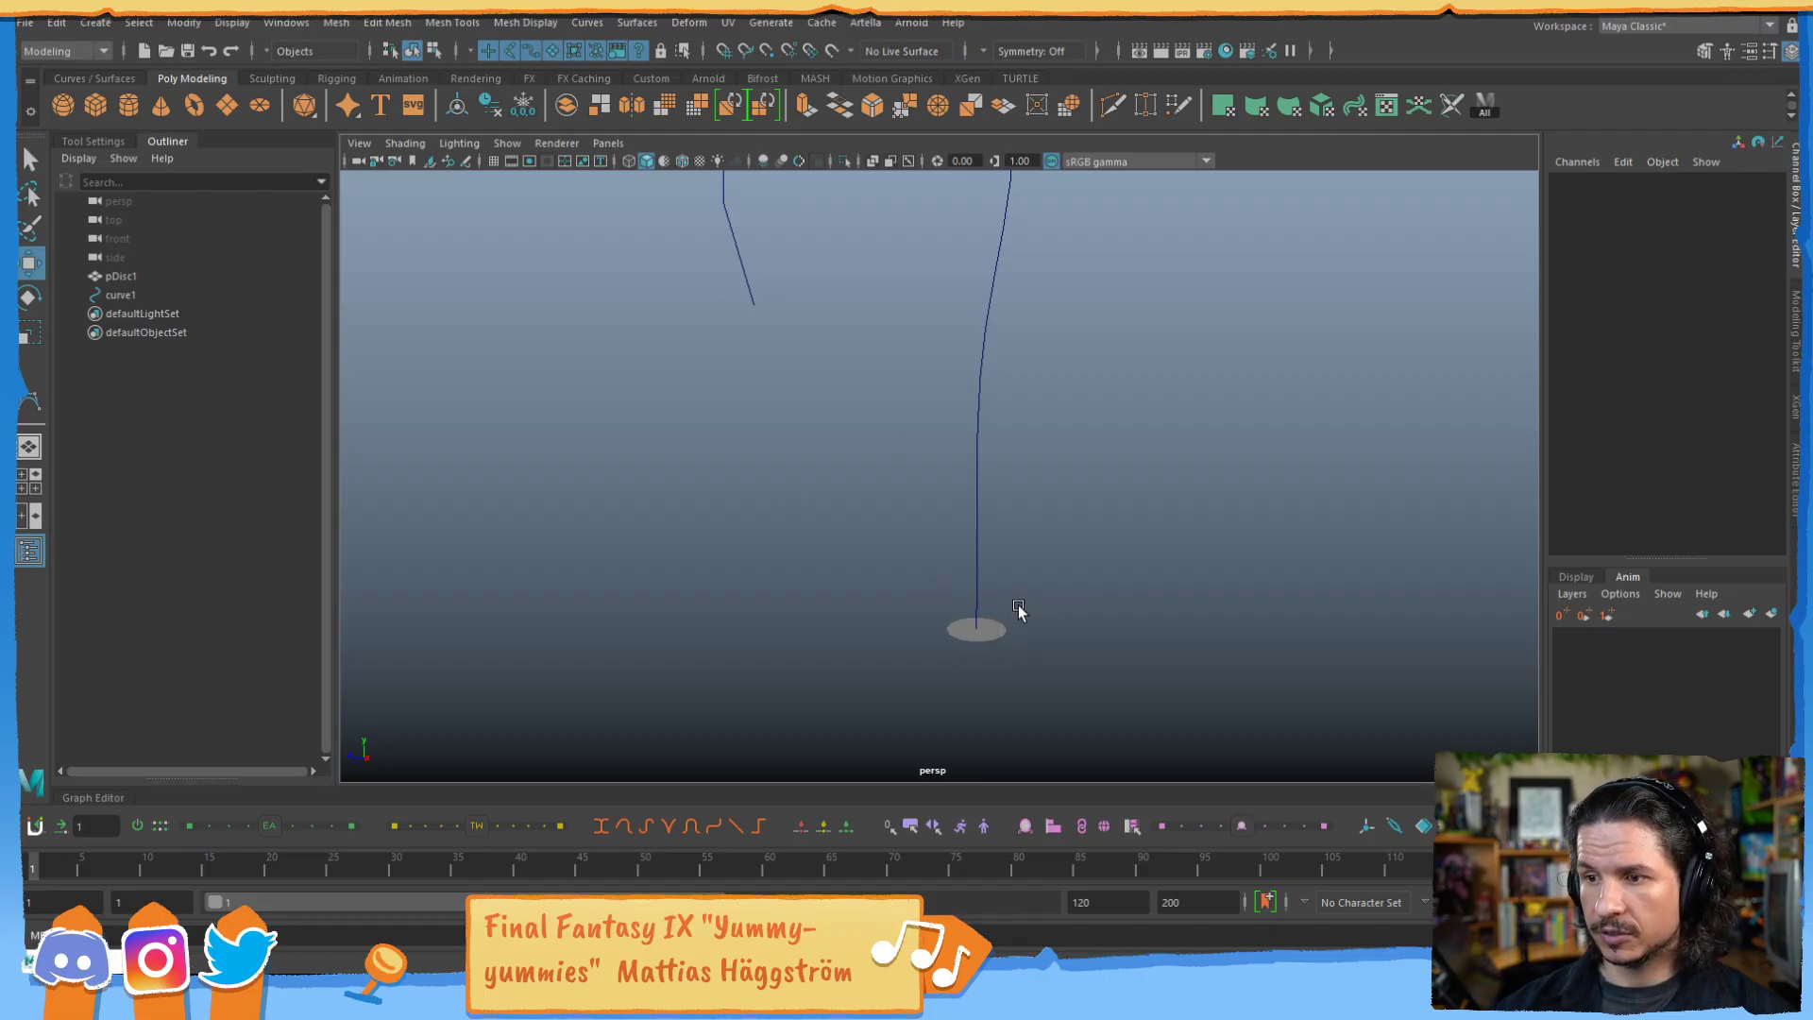
click(993, 639)
key(f)
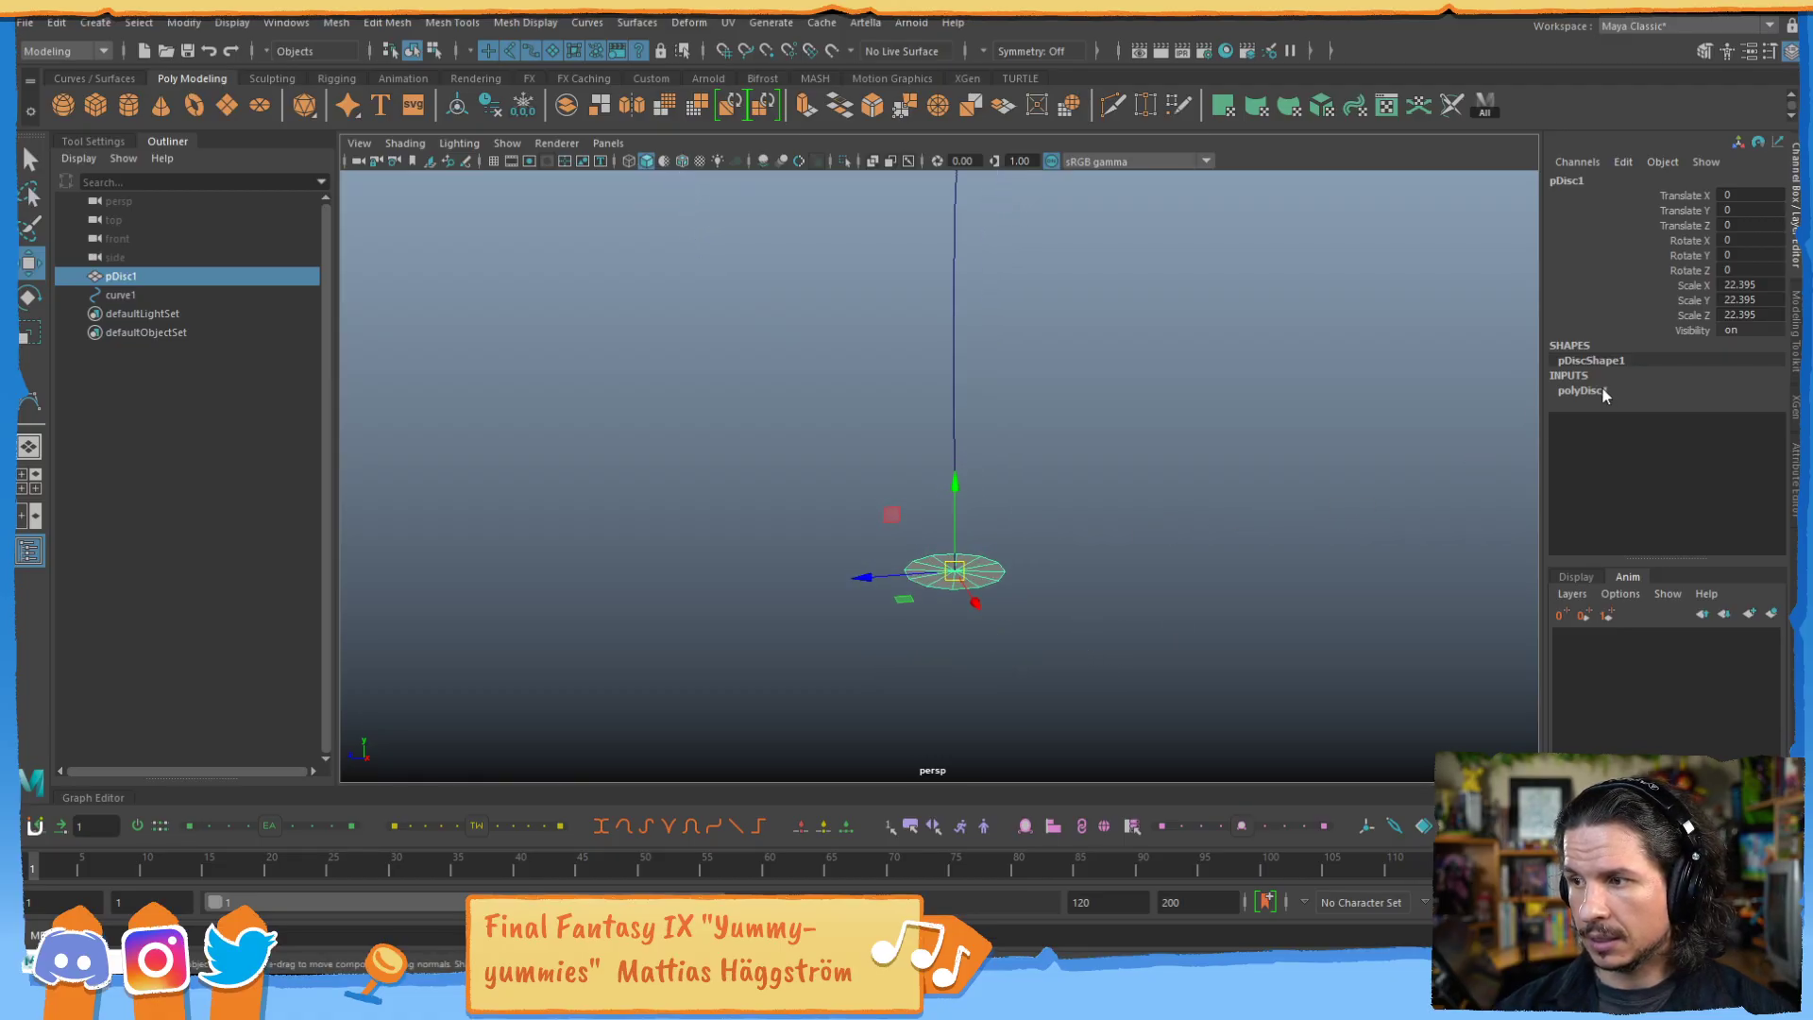
double_click(1596, 391)
click(1755, 421)
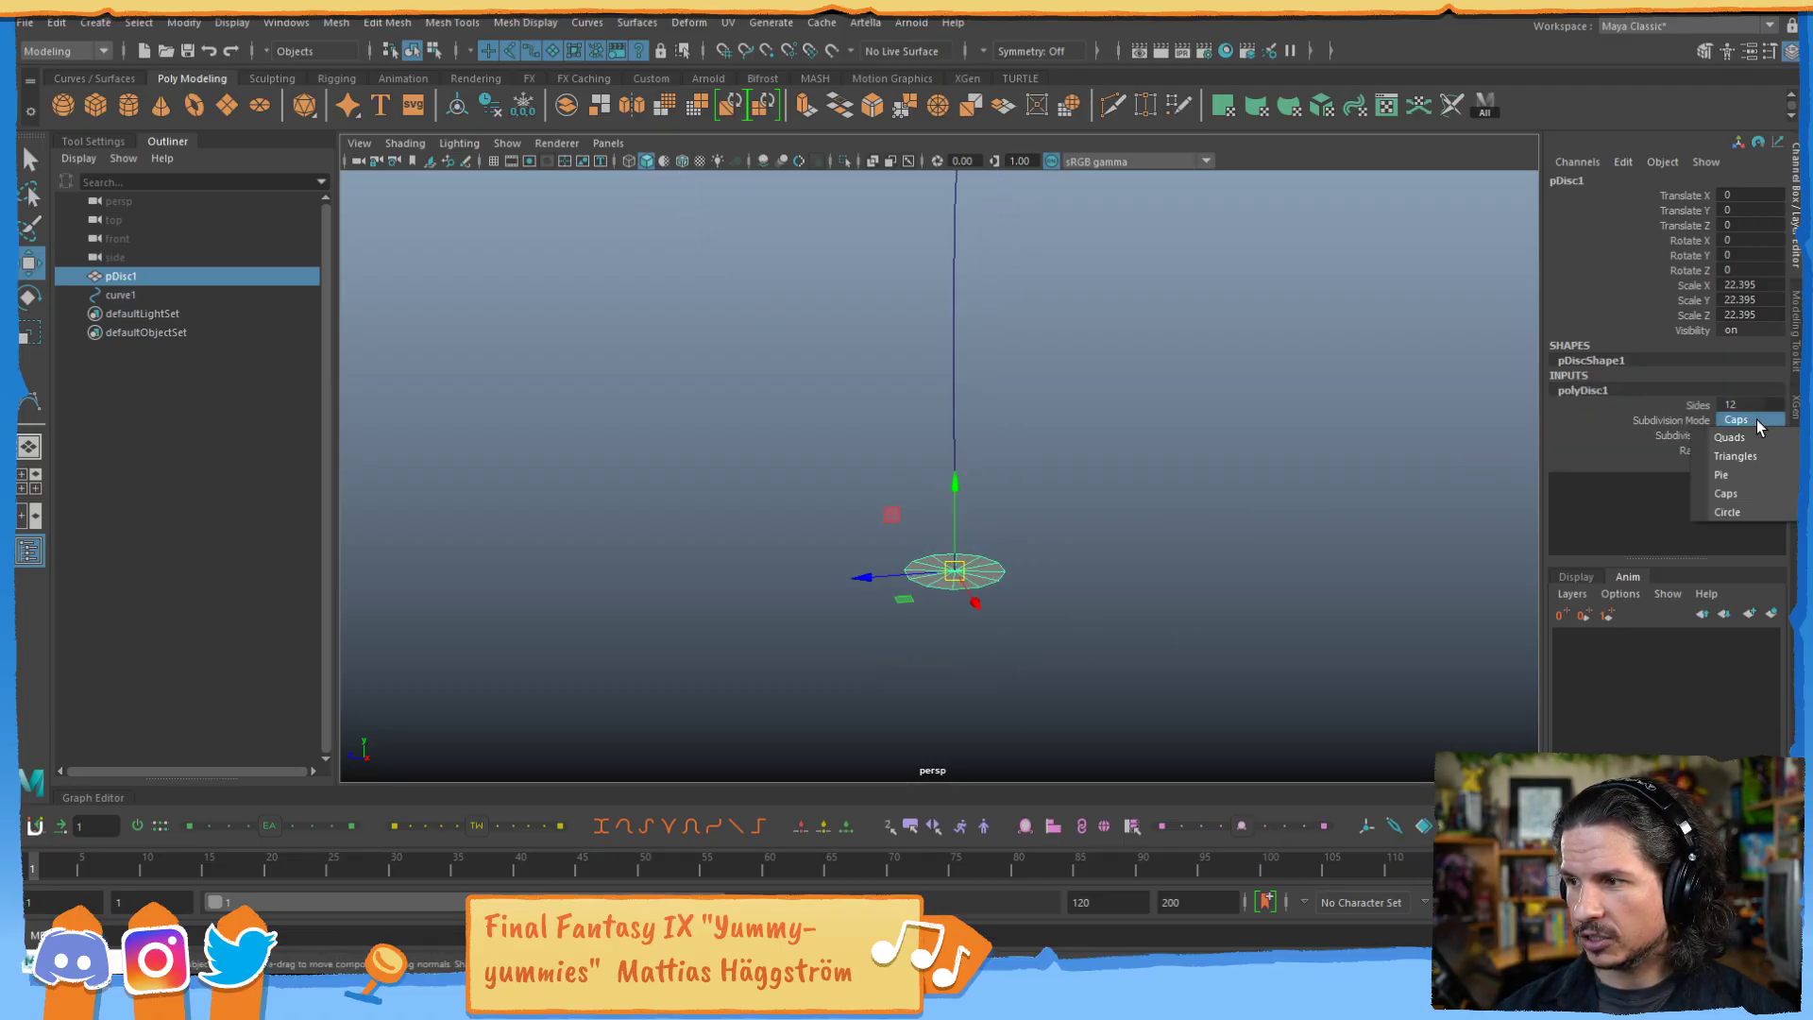
click(1745, 513)
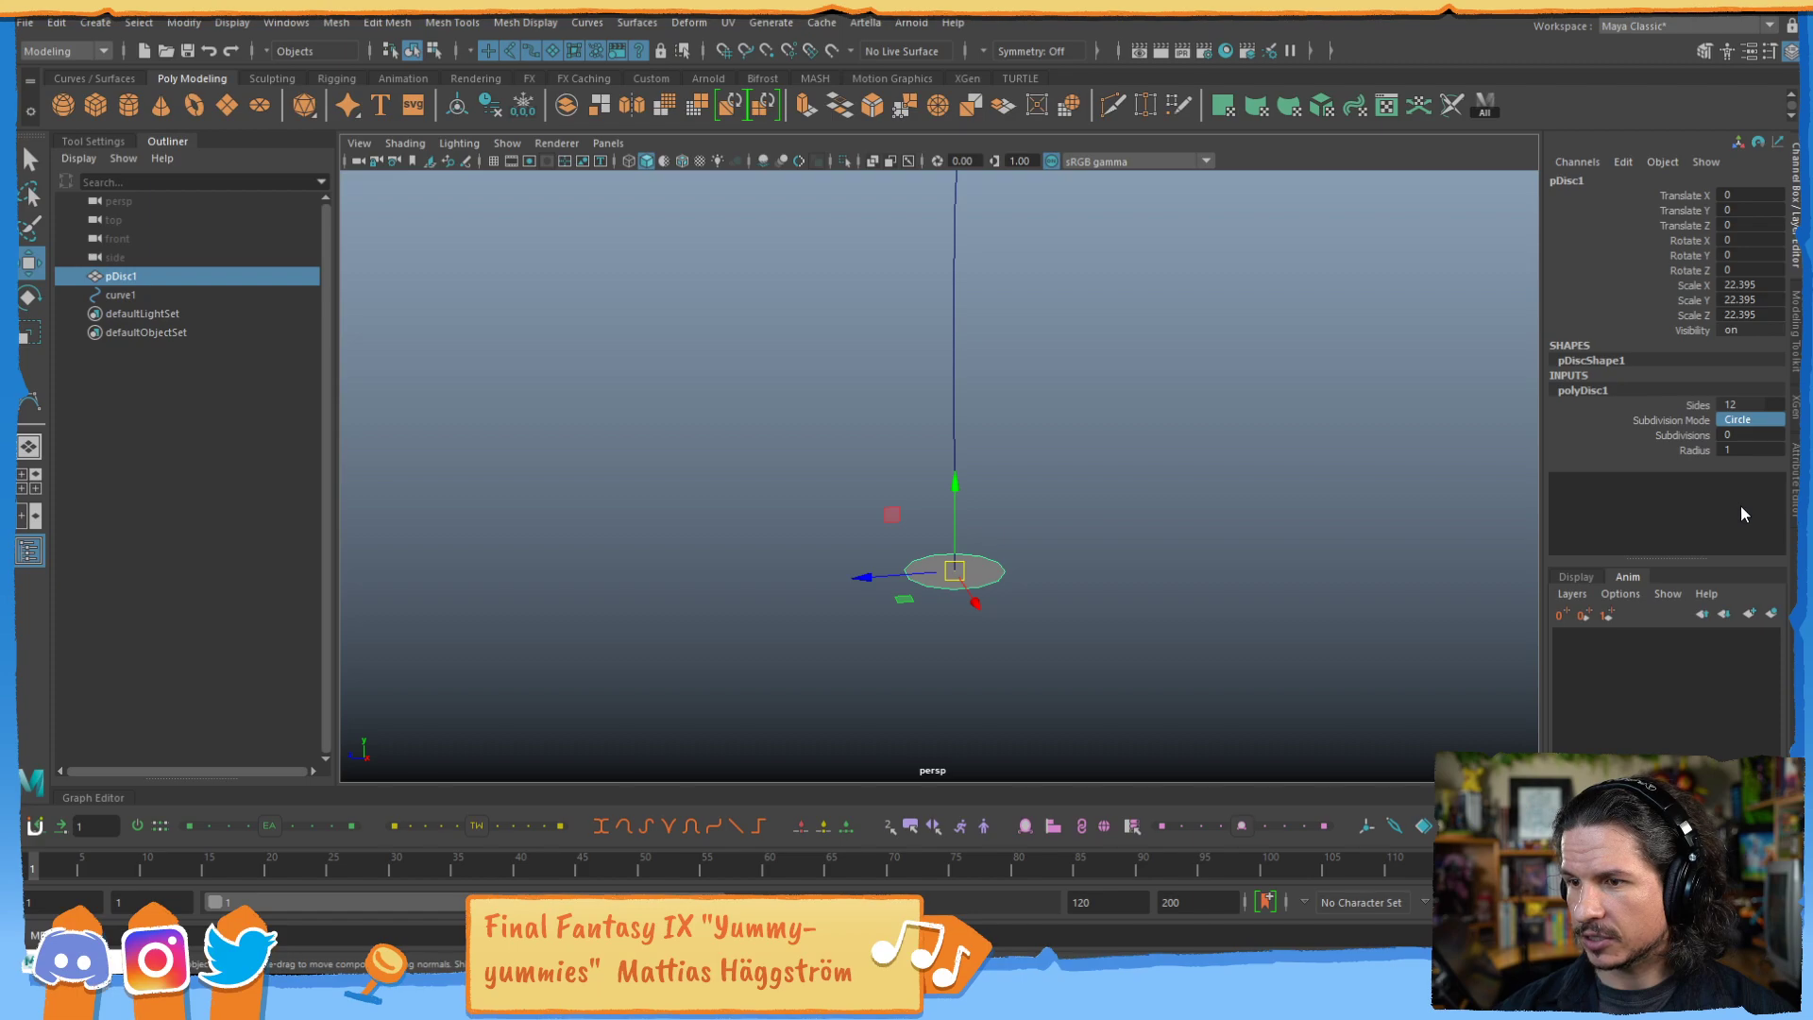
alt+drag(1092, 496, 971, 543)
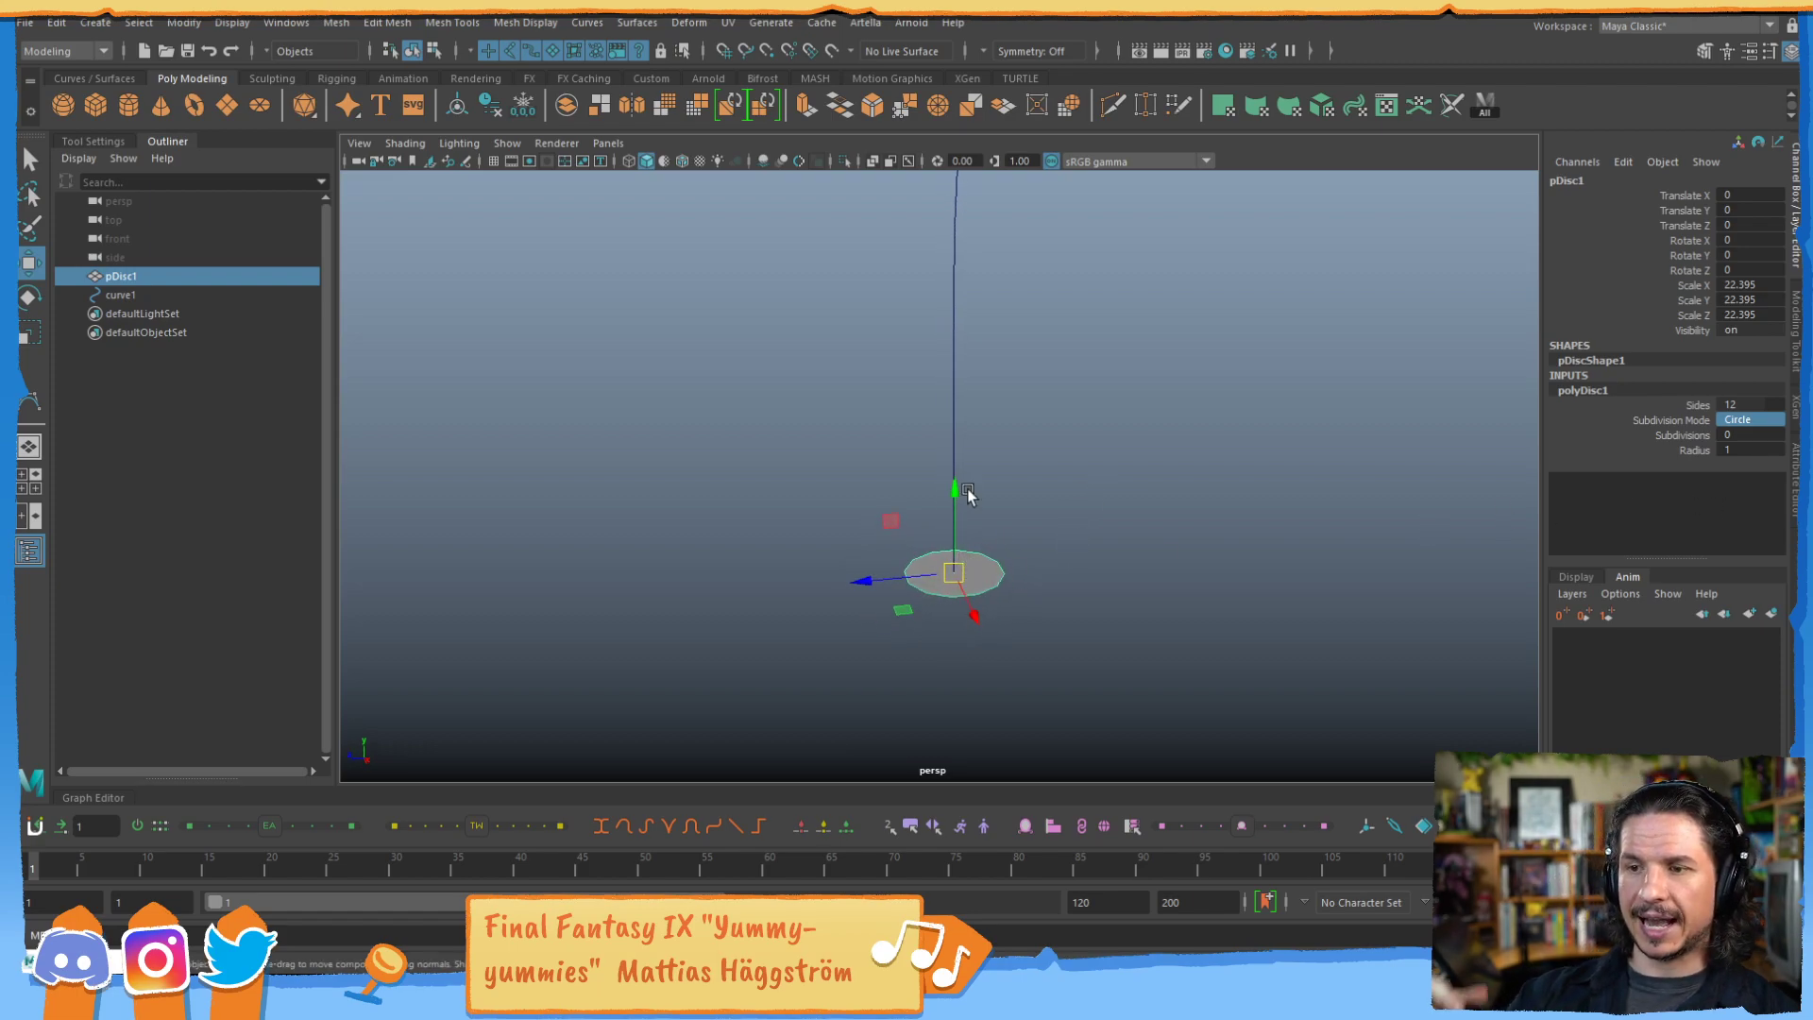
Extrude the disc's face along the hook-shaped curve.
click(1019, 538)
click(980, 567)
right_drag(984, 566, 984, 519)
click(978, 574)
click(951, 406)
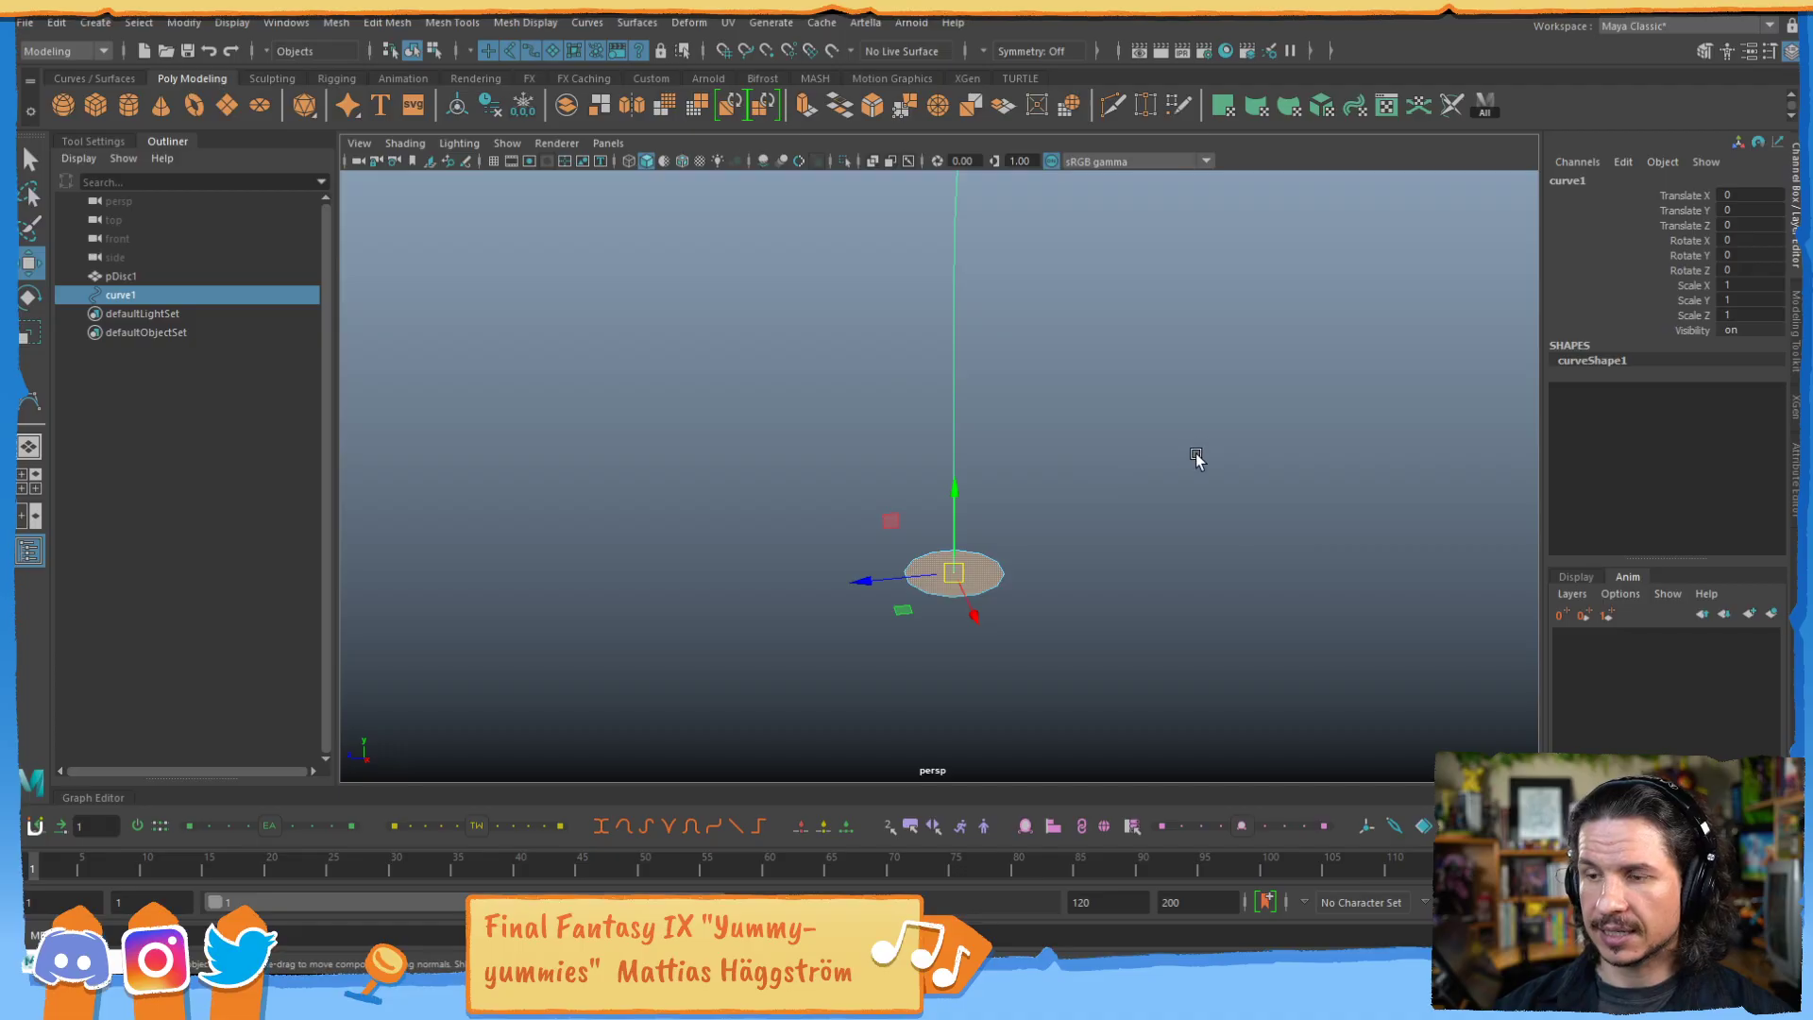
shift+right_drag(1084, 371, 1084, 373)
shift+right_drag(1079, 429, 1084, 427)
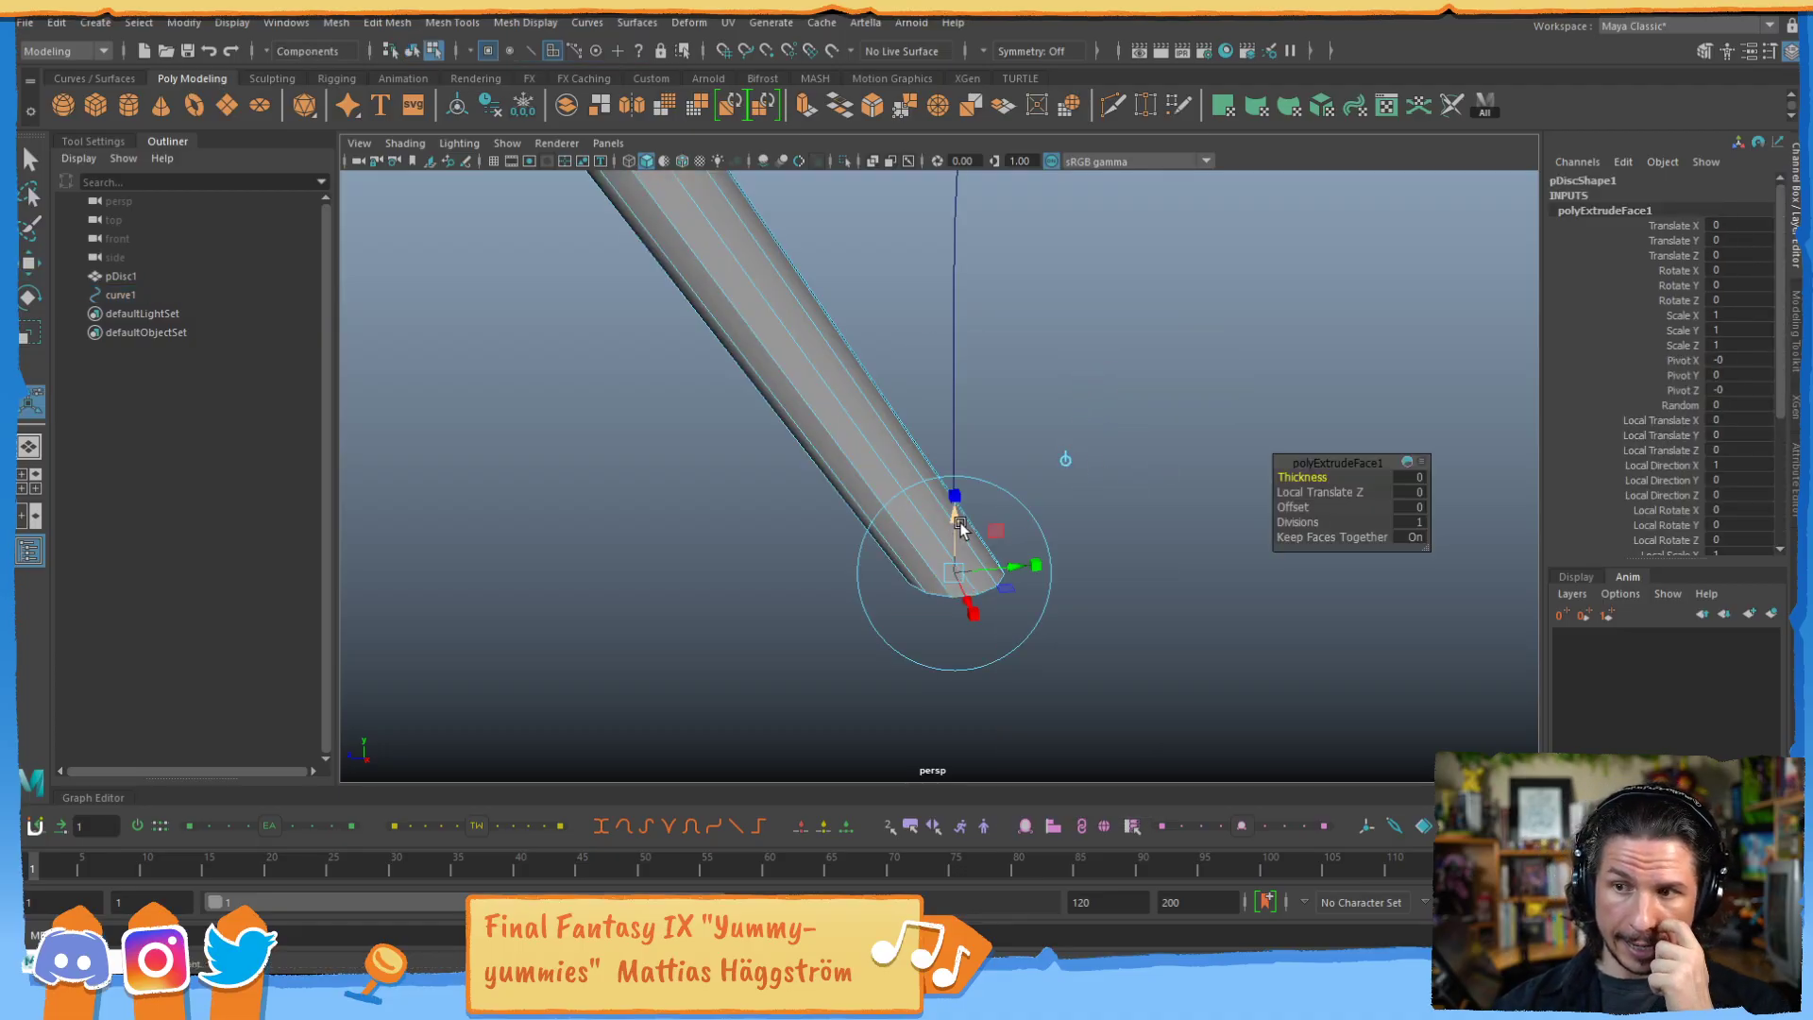
alt+right_drag(1246, 427, 1034, 373)
alt+middle_drag(1034, 373, 1105, 514)
alt+right_drag(1105, 514, 953, 519)
alt+drag(953, 520, 855, 604)
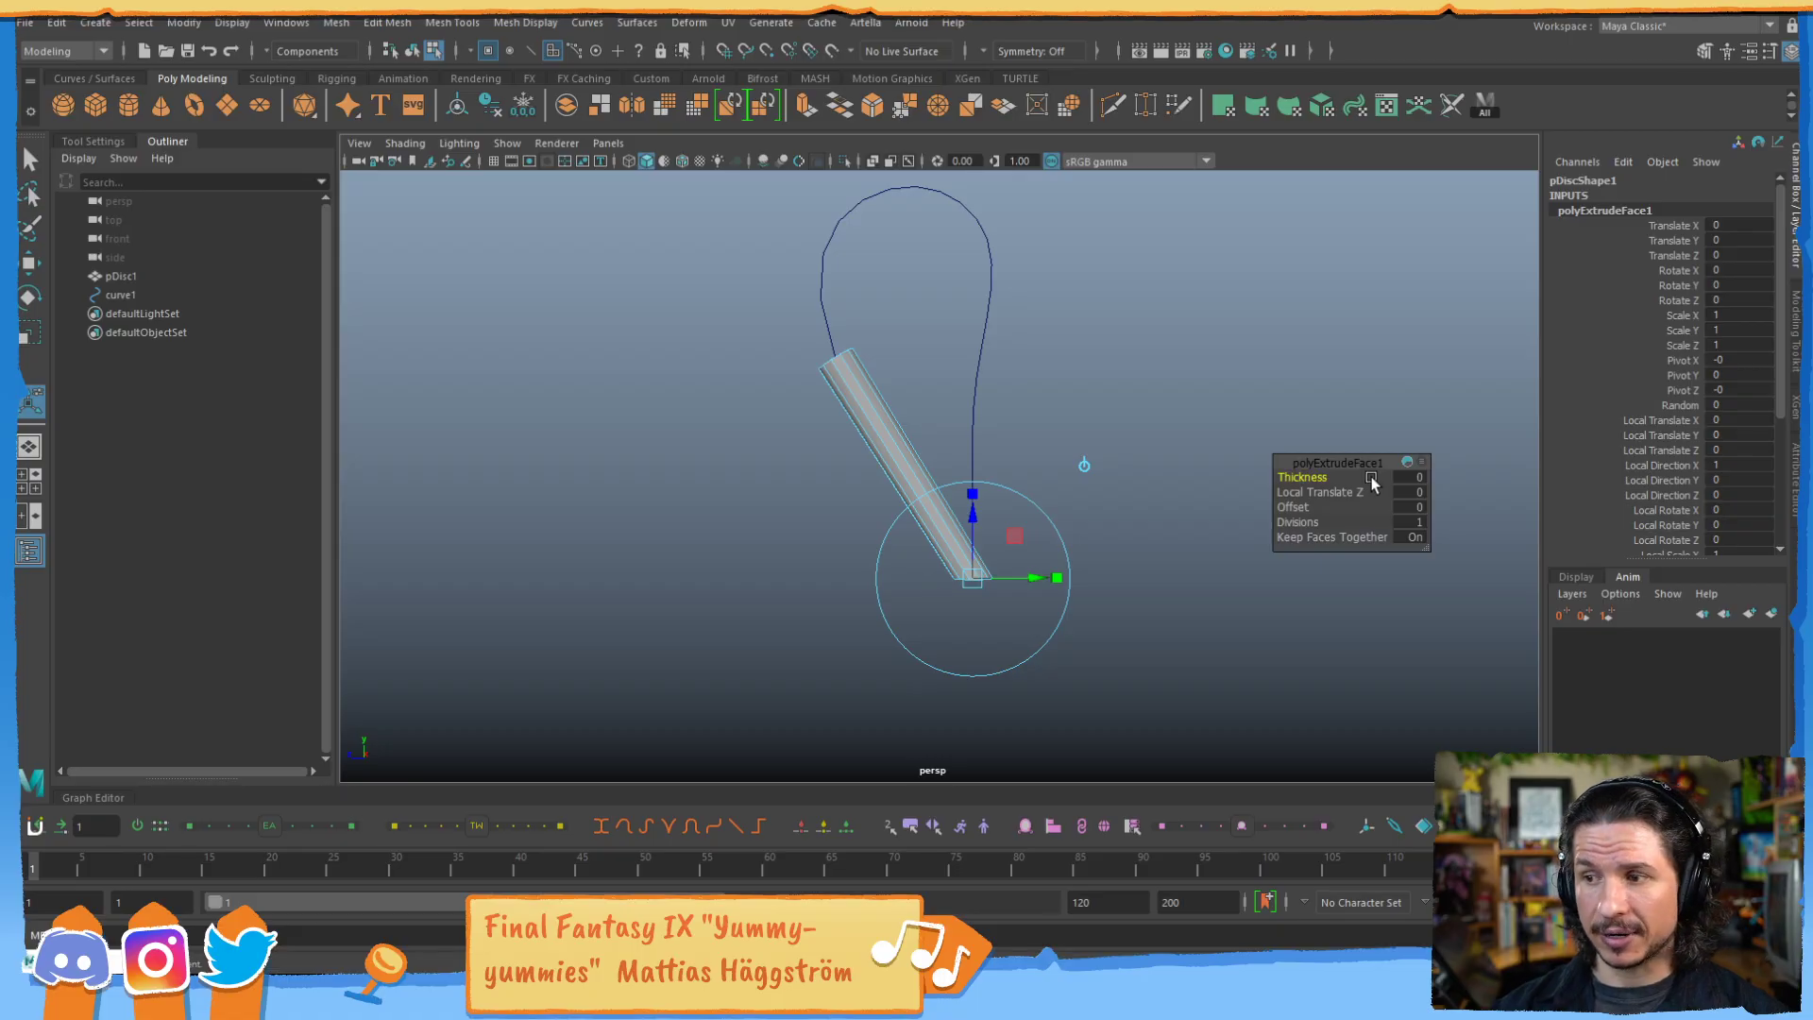
Try 25, 50 and 100 divisions on the disc's extrusion and settle on 50.
drag(1296, 525, 1523, 513)
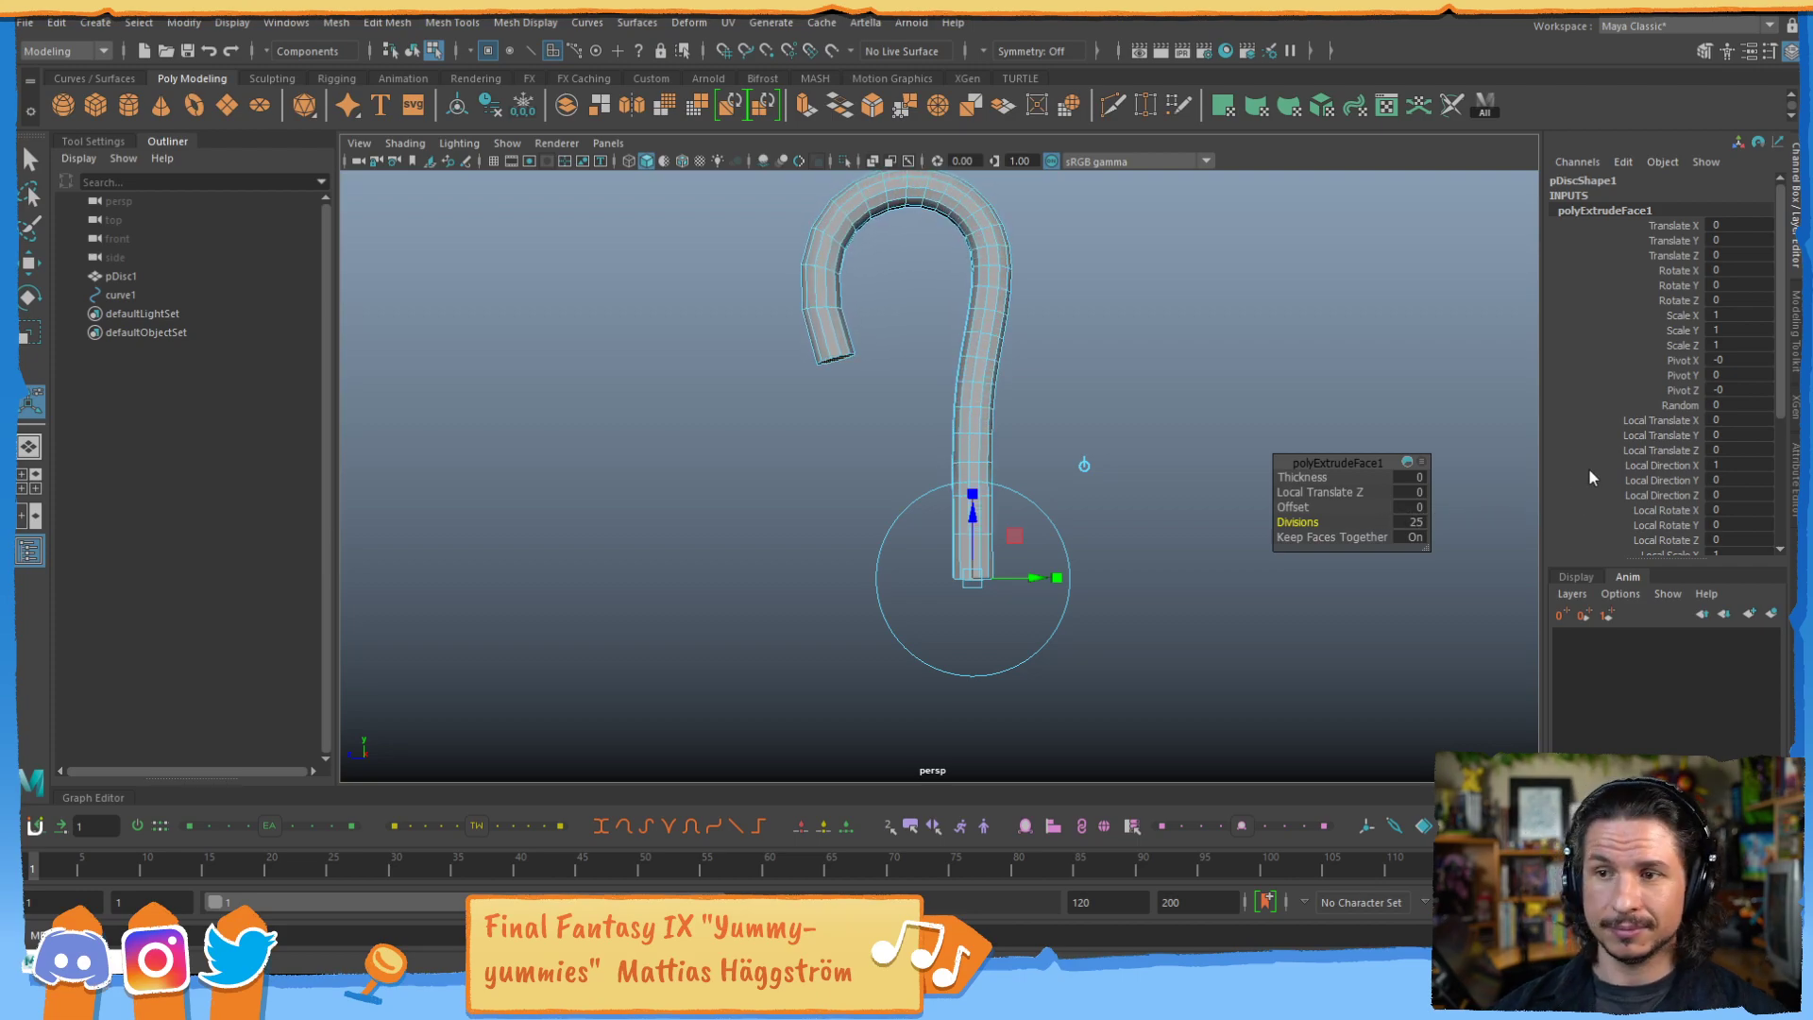
click(1411, 521)
text(50)
key(Return)
text(100)
key(Return)
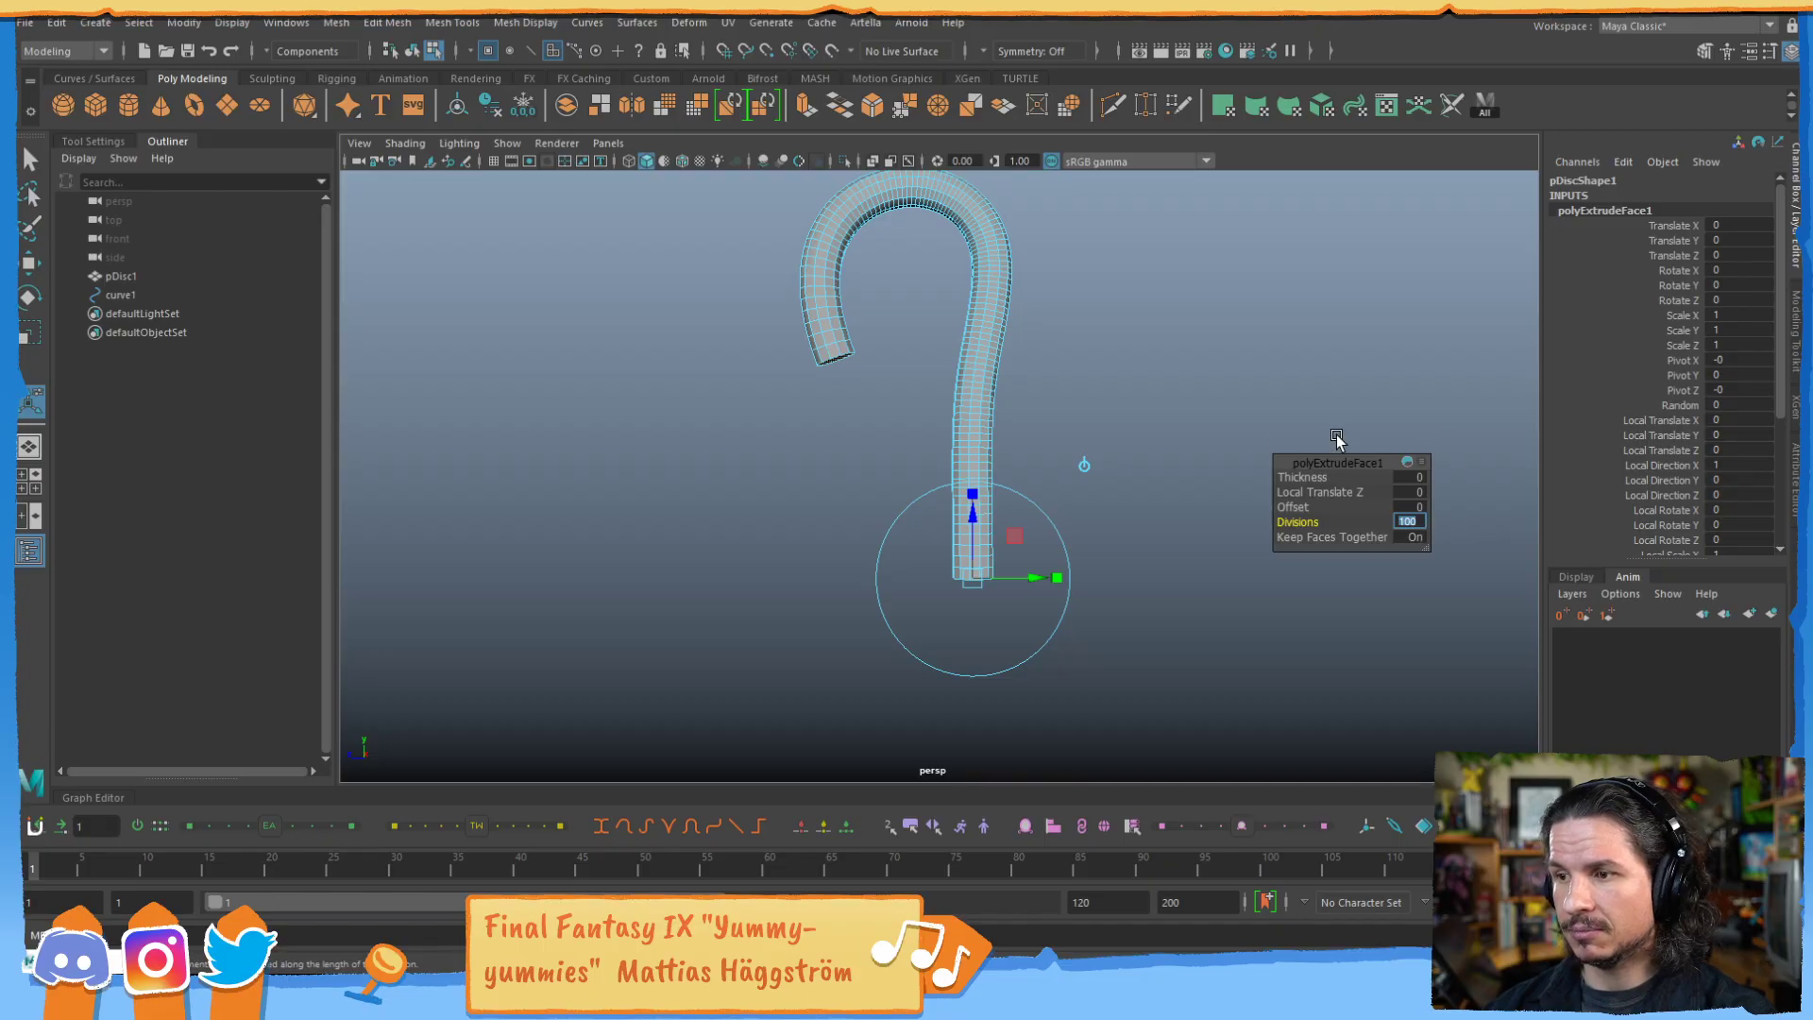
key(Return)
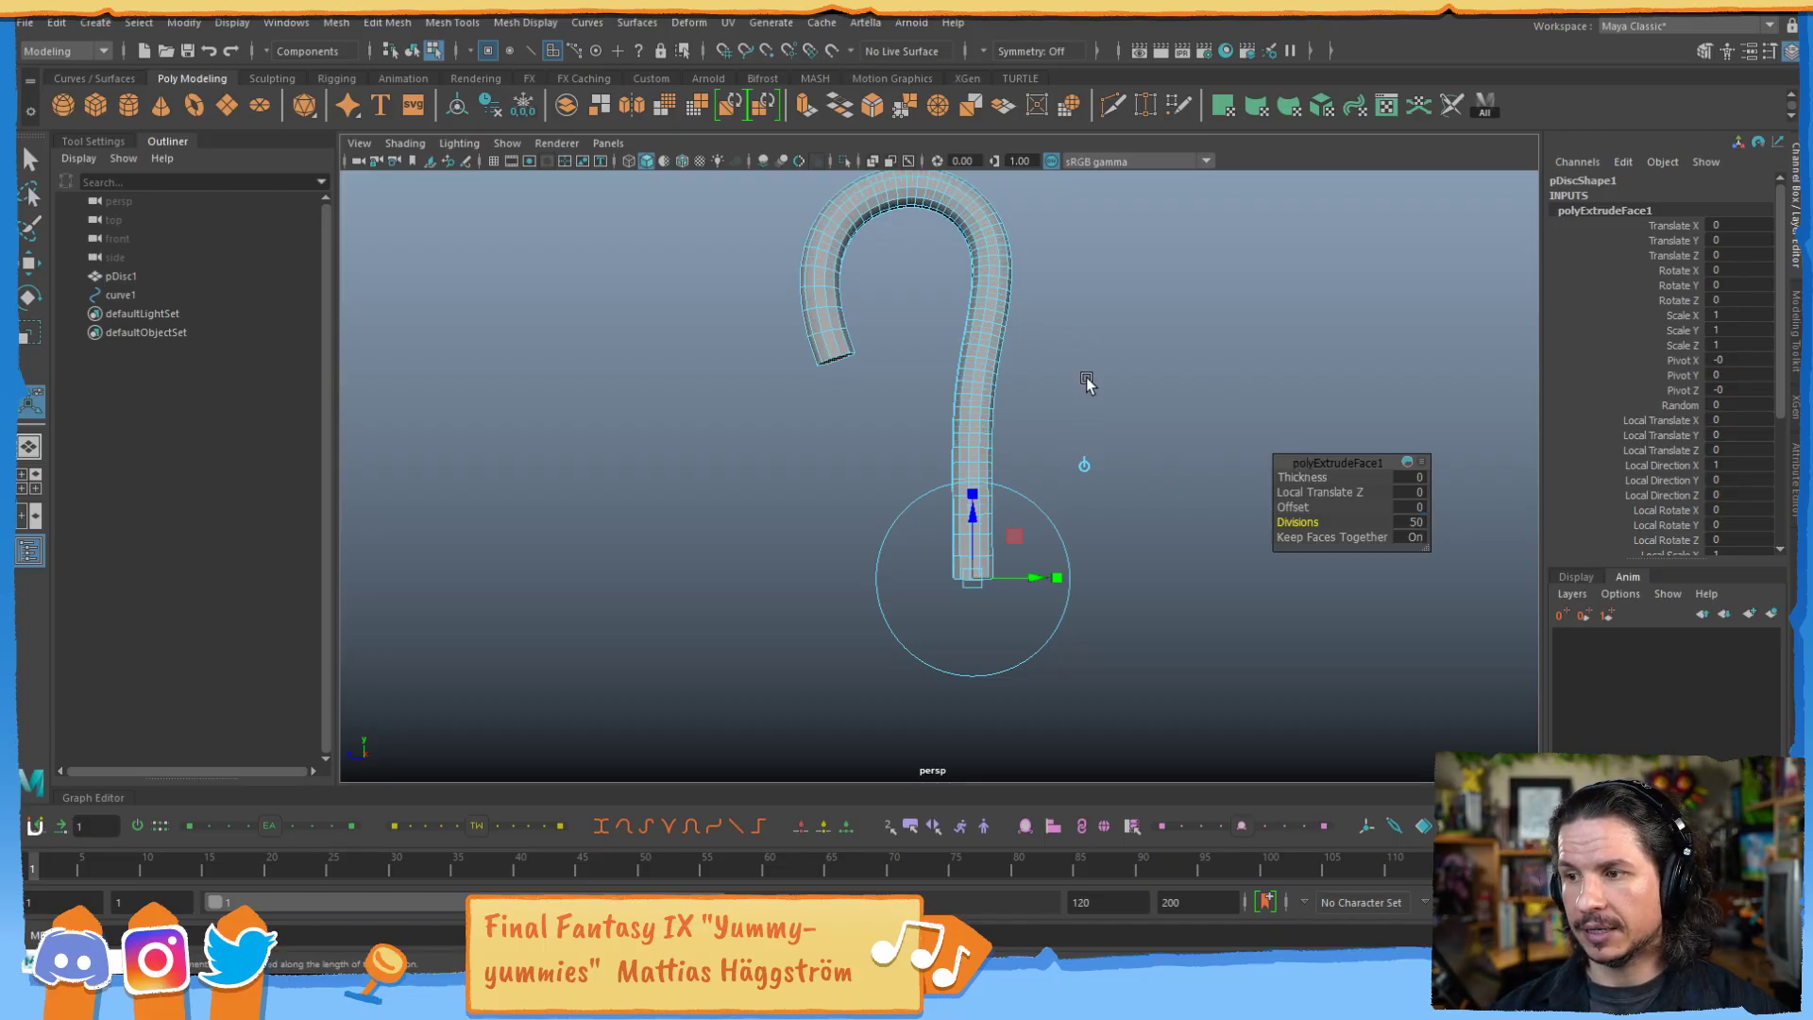
Display the extruded tube in wireframe and return to object mode.
alt+middle_drag(1084, 376, 1079, 444)
key(w)
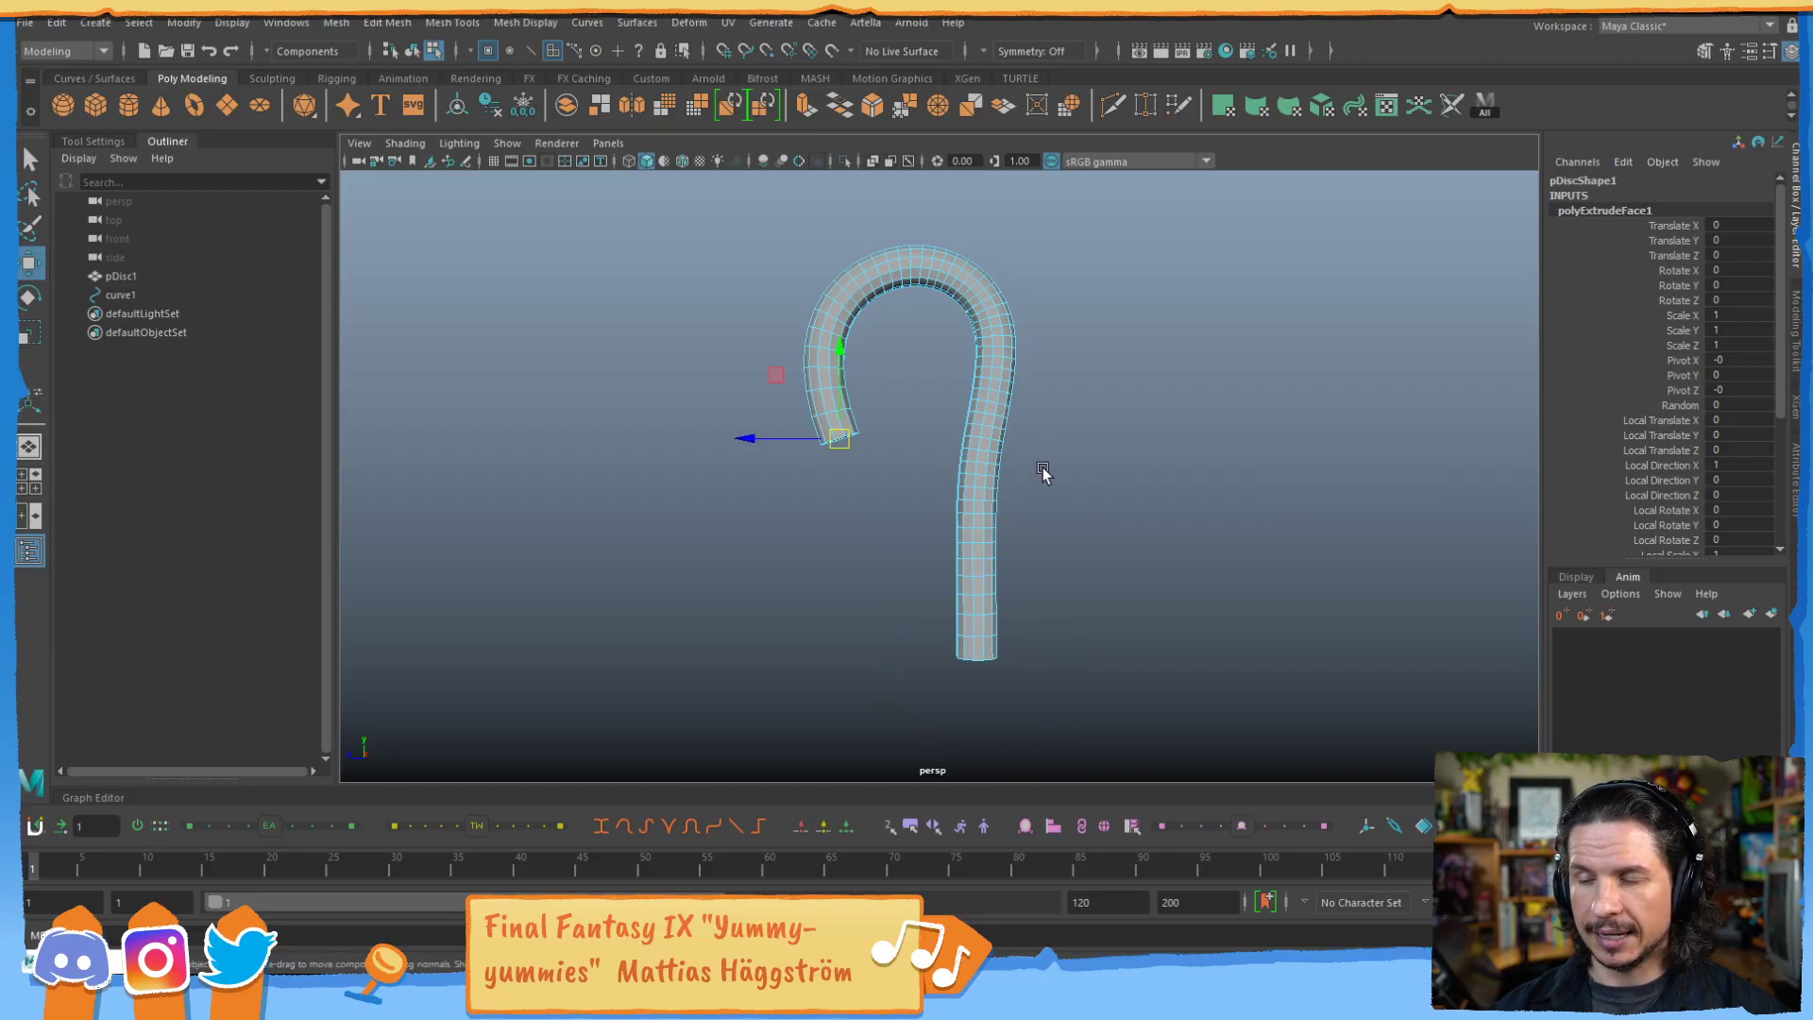
mouse_move(903, 503)
alt+mouse_down()
mouse_move(955, 534)
mouse_move(918, 527)
alt+mouse_up()
click(918, 515)
key(ctrl+z)
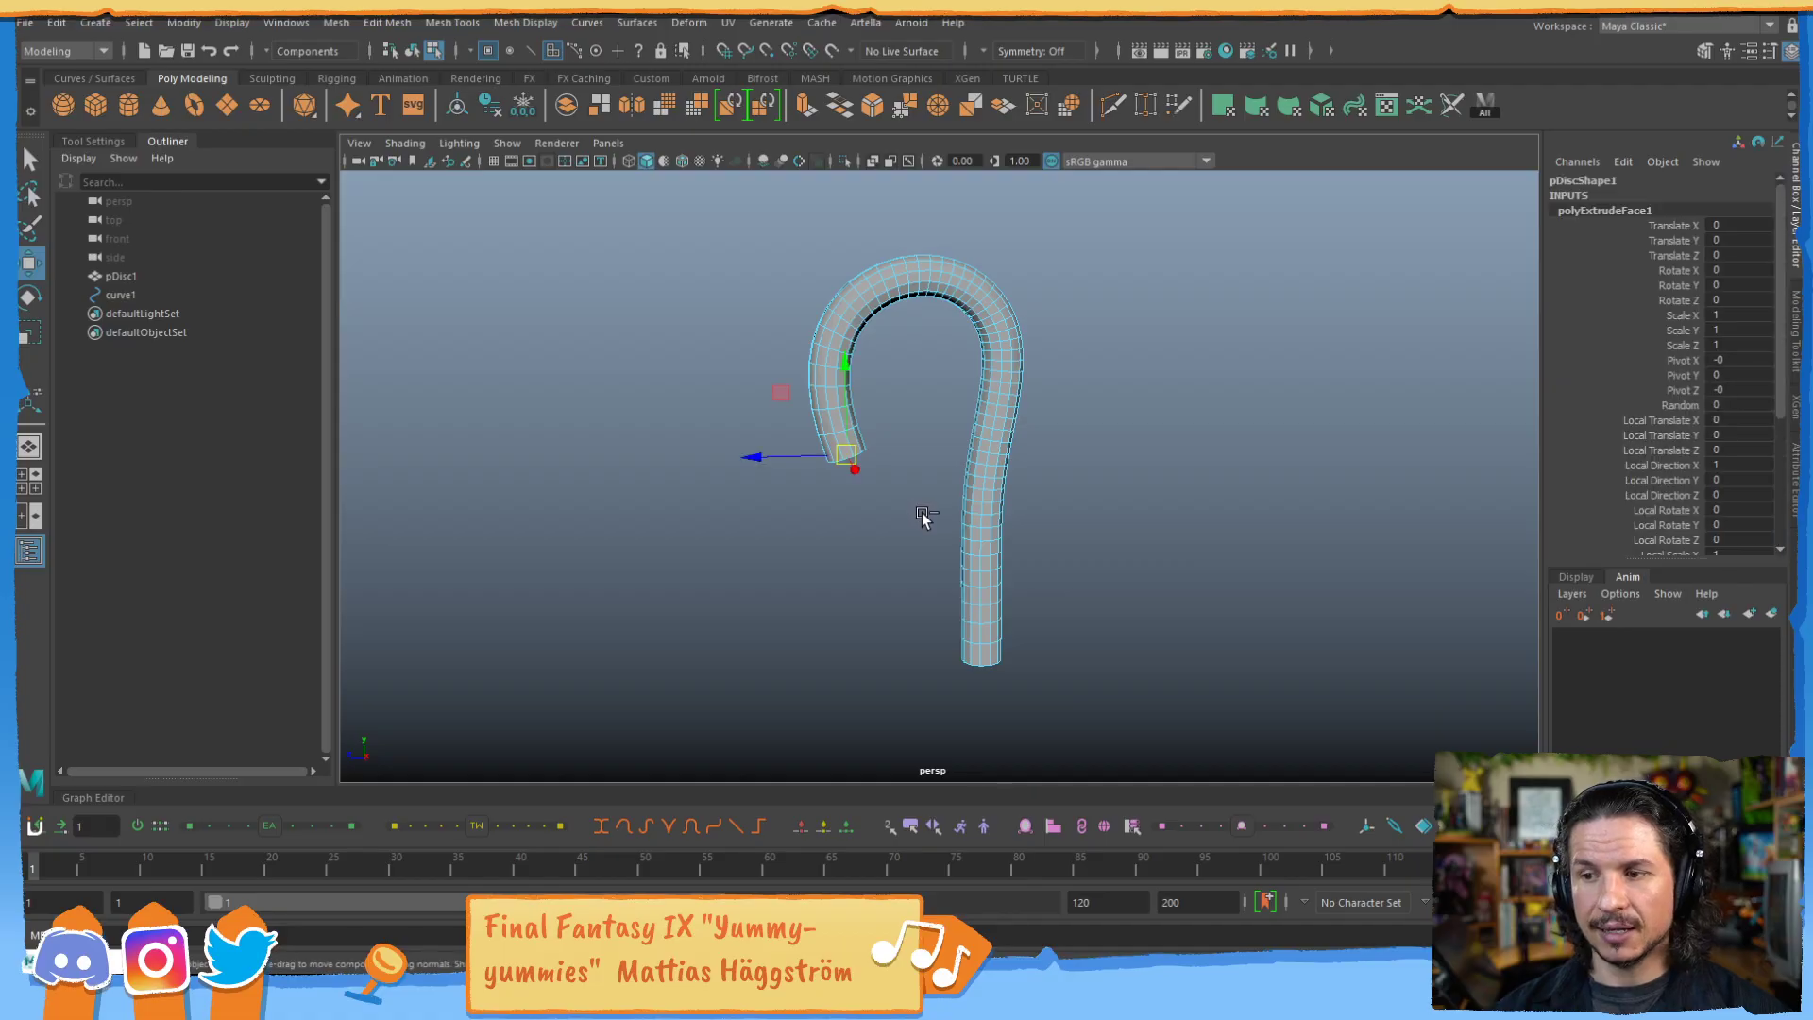
key(4)
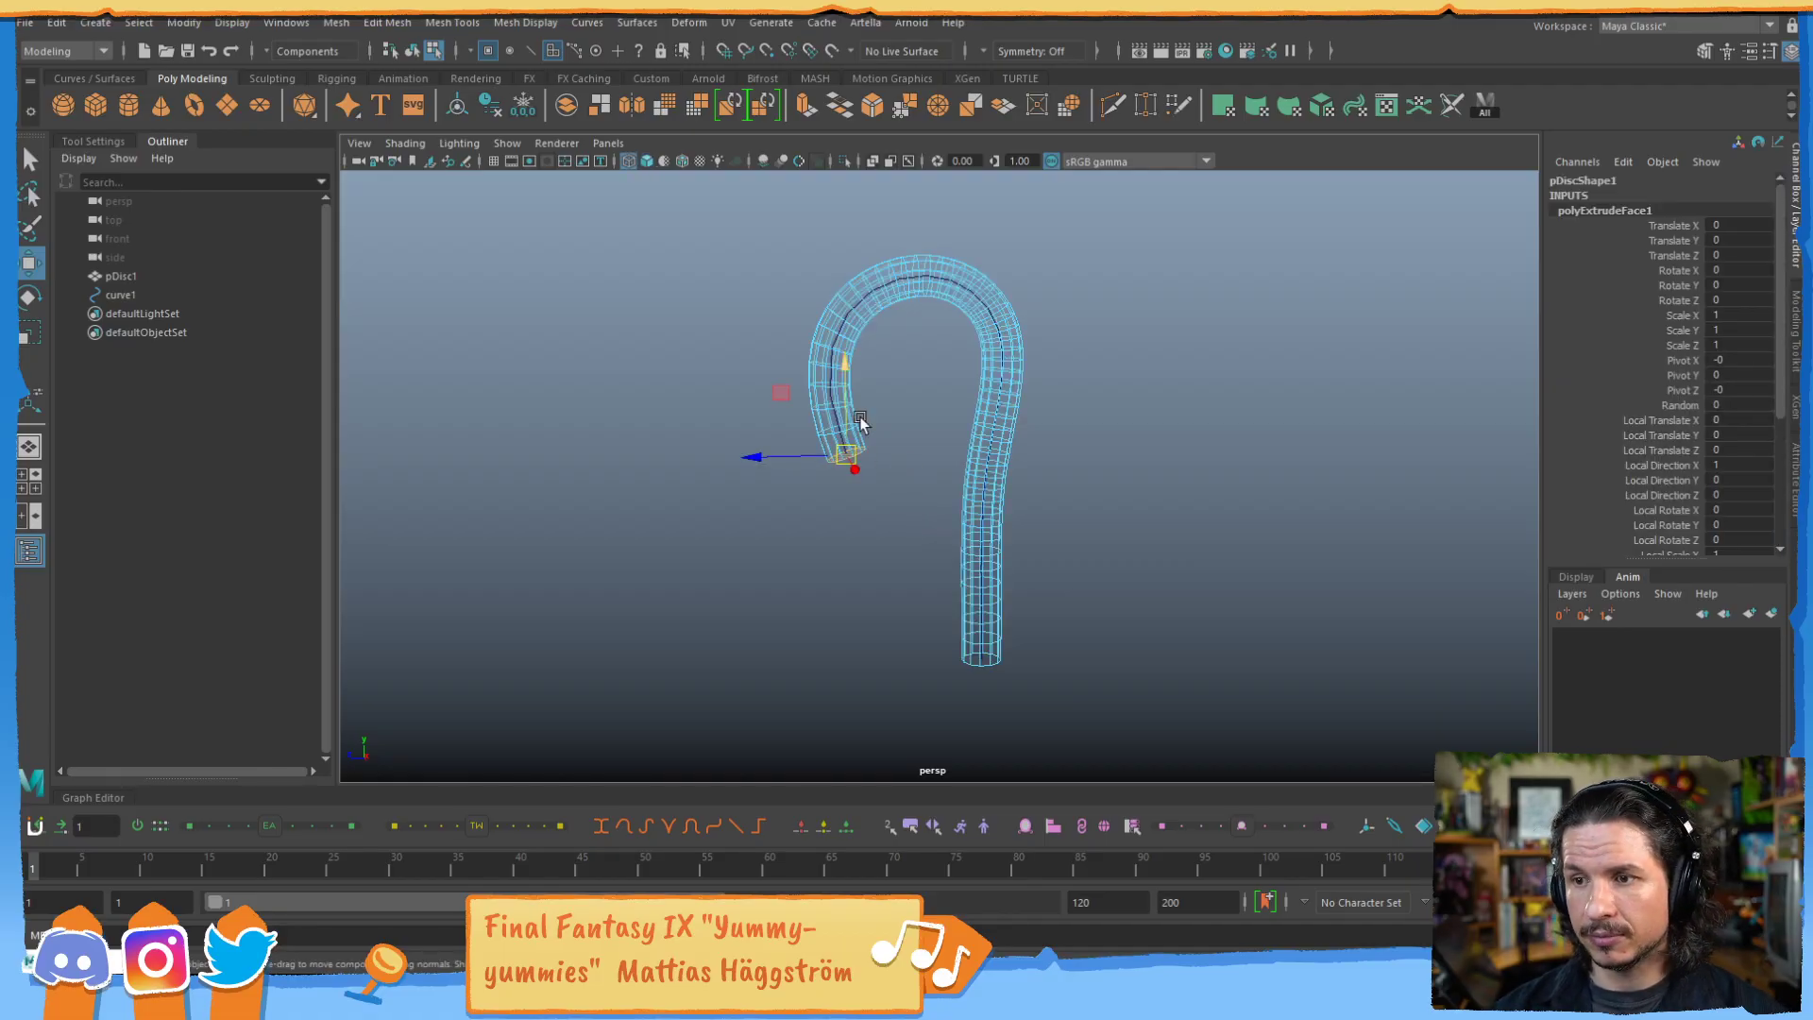
click(834, 338)
key(F8)
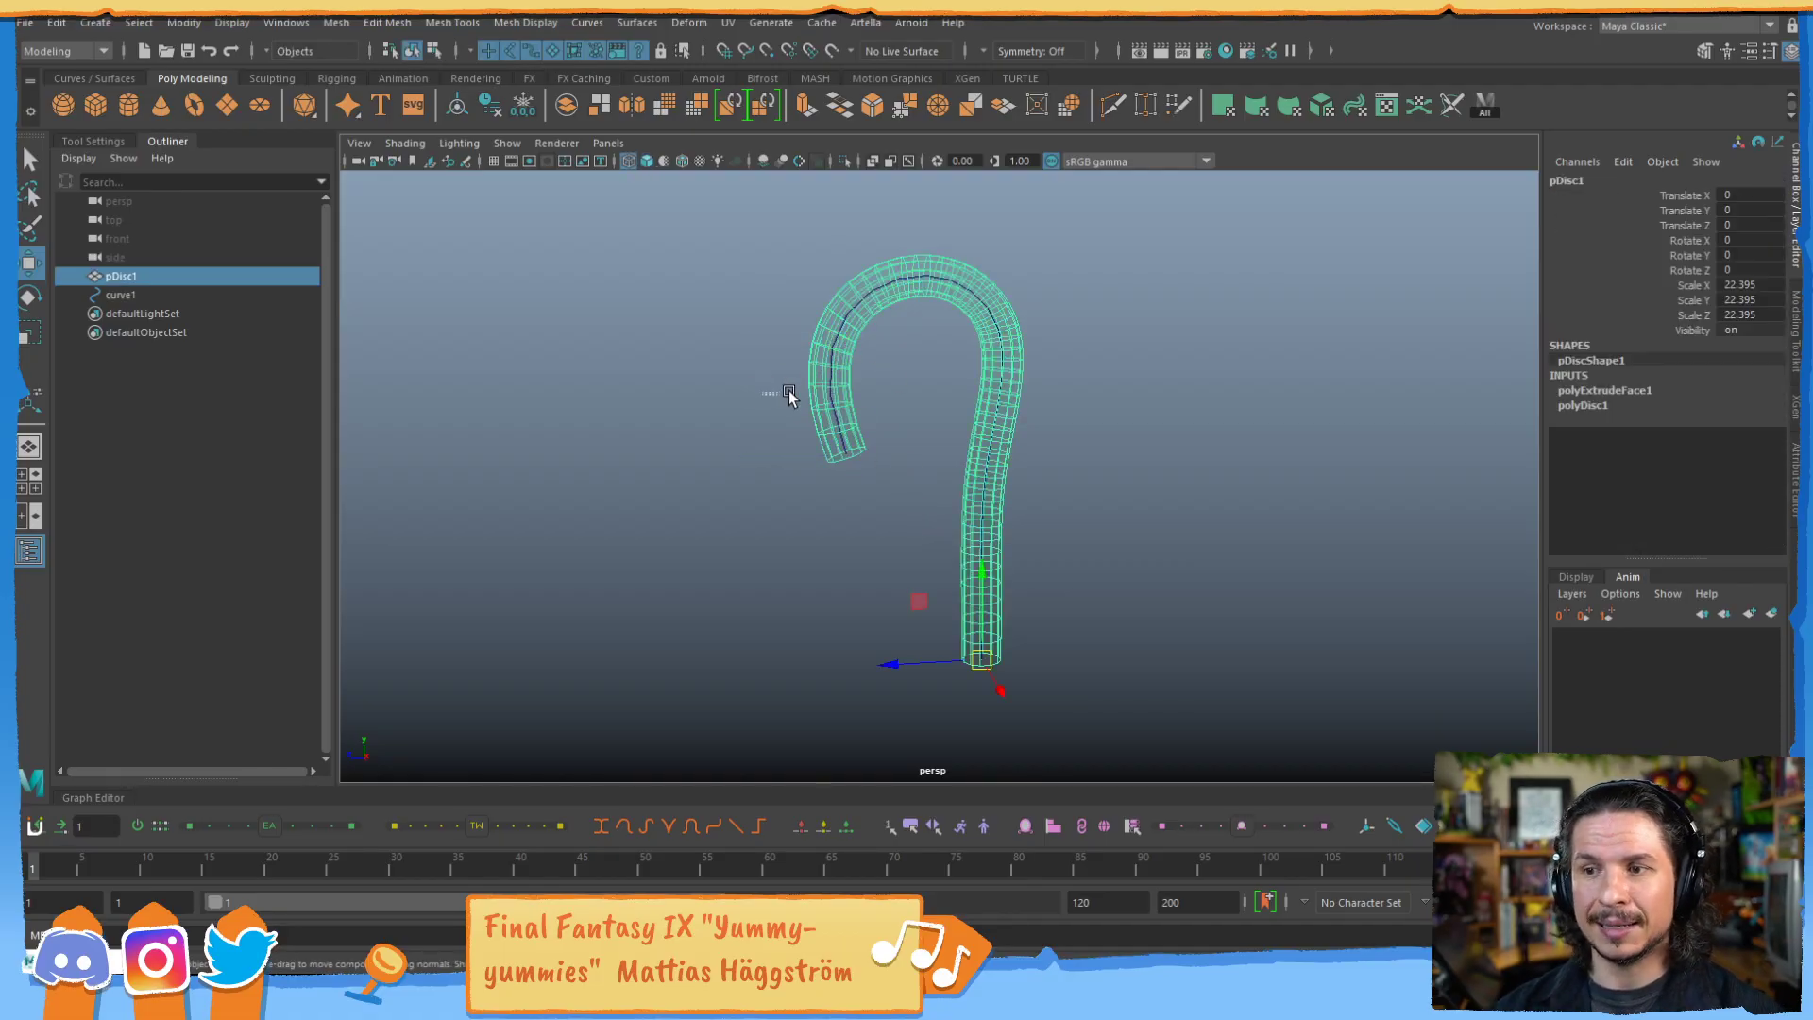
Show the curve's control vertices and move the two at the hook's free end outward, turning the tube's tip upward.
drag(774, 391, 829, 393)
click(834, 408)
right_drag(848, 494, 793, 500)
click(850, 458)
drag(850, 457, 615, 311)
click(800, 342)
drag(800, 342, 700, 448)
Move the control vertices of the curve's arch and stem outward to bend the tube into a wavy shape.
click(908, 243)
drag(908, 242, 812, 193)
click(1029, 317)
drag(1028, 318, 1072, 273)
click(988, 462)
click(976, 468)
drag(975, 469, 1055, 461)
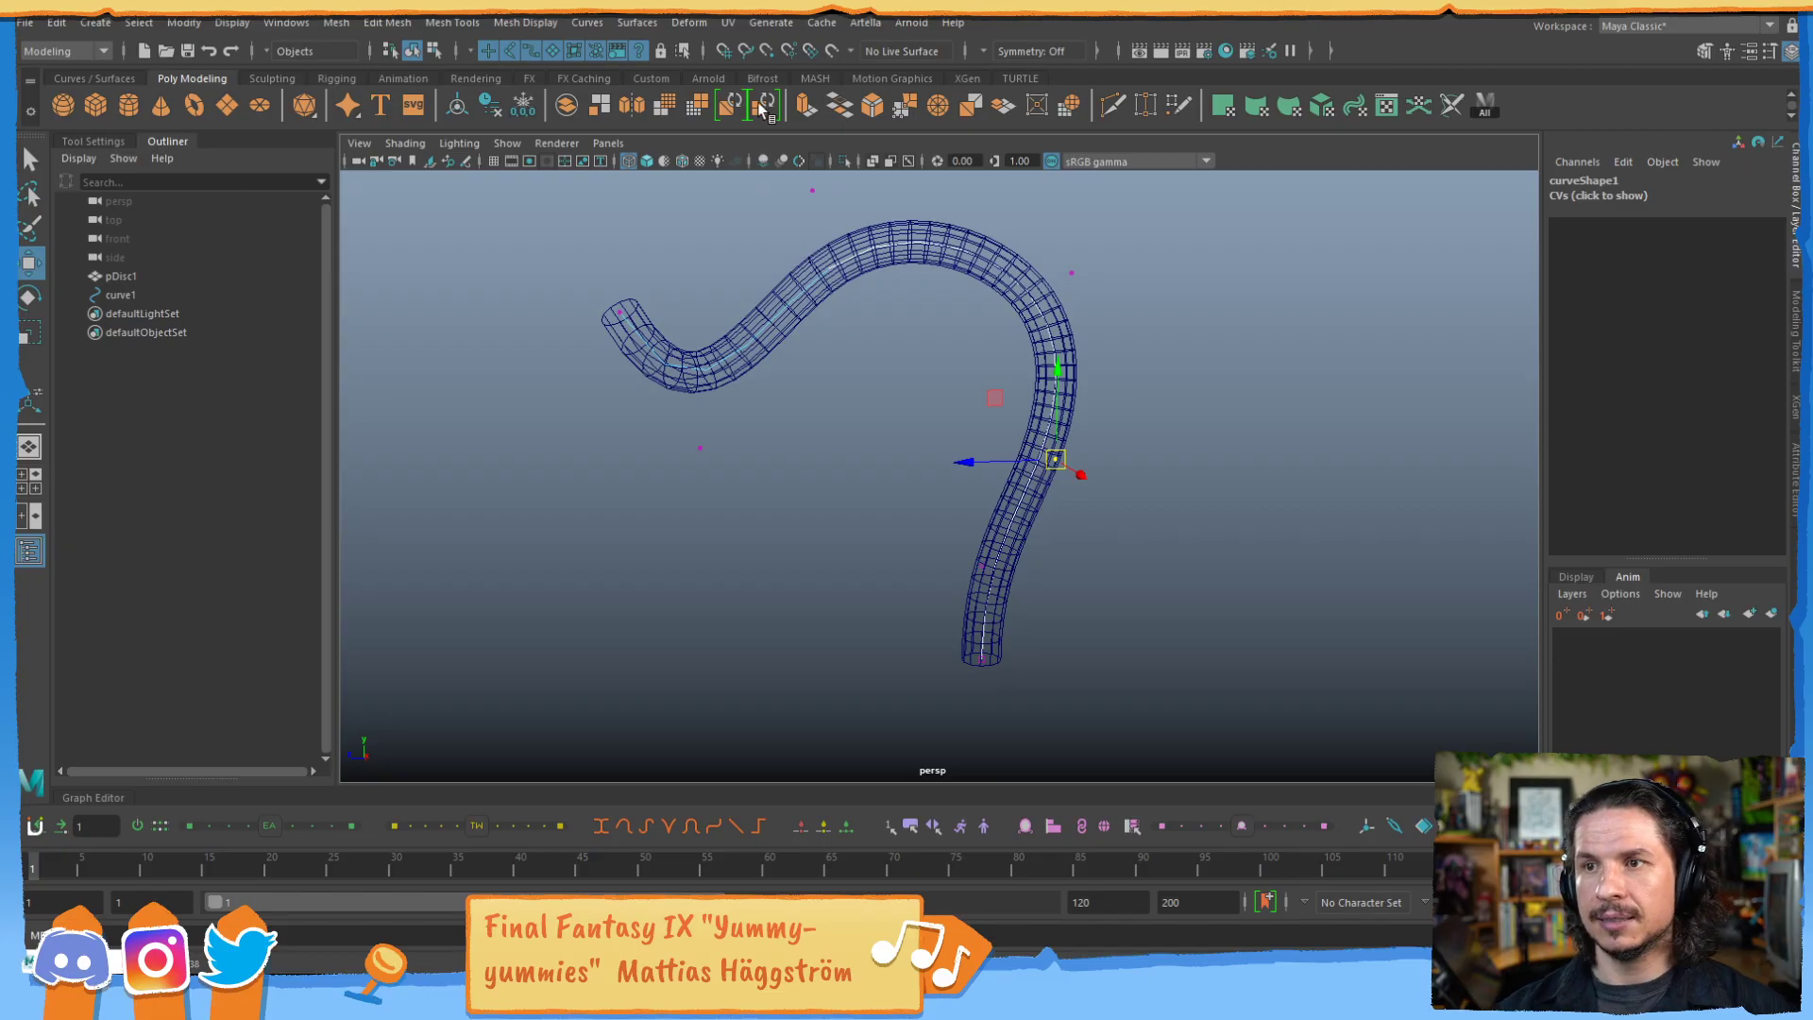
click(688, 22)
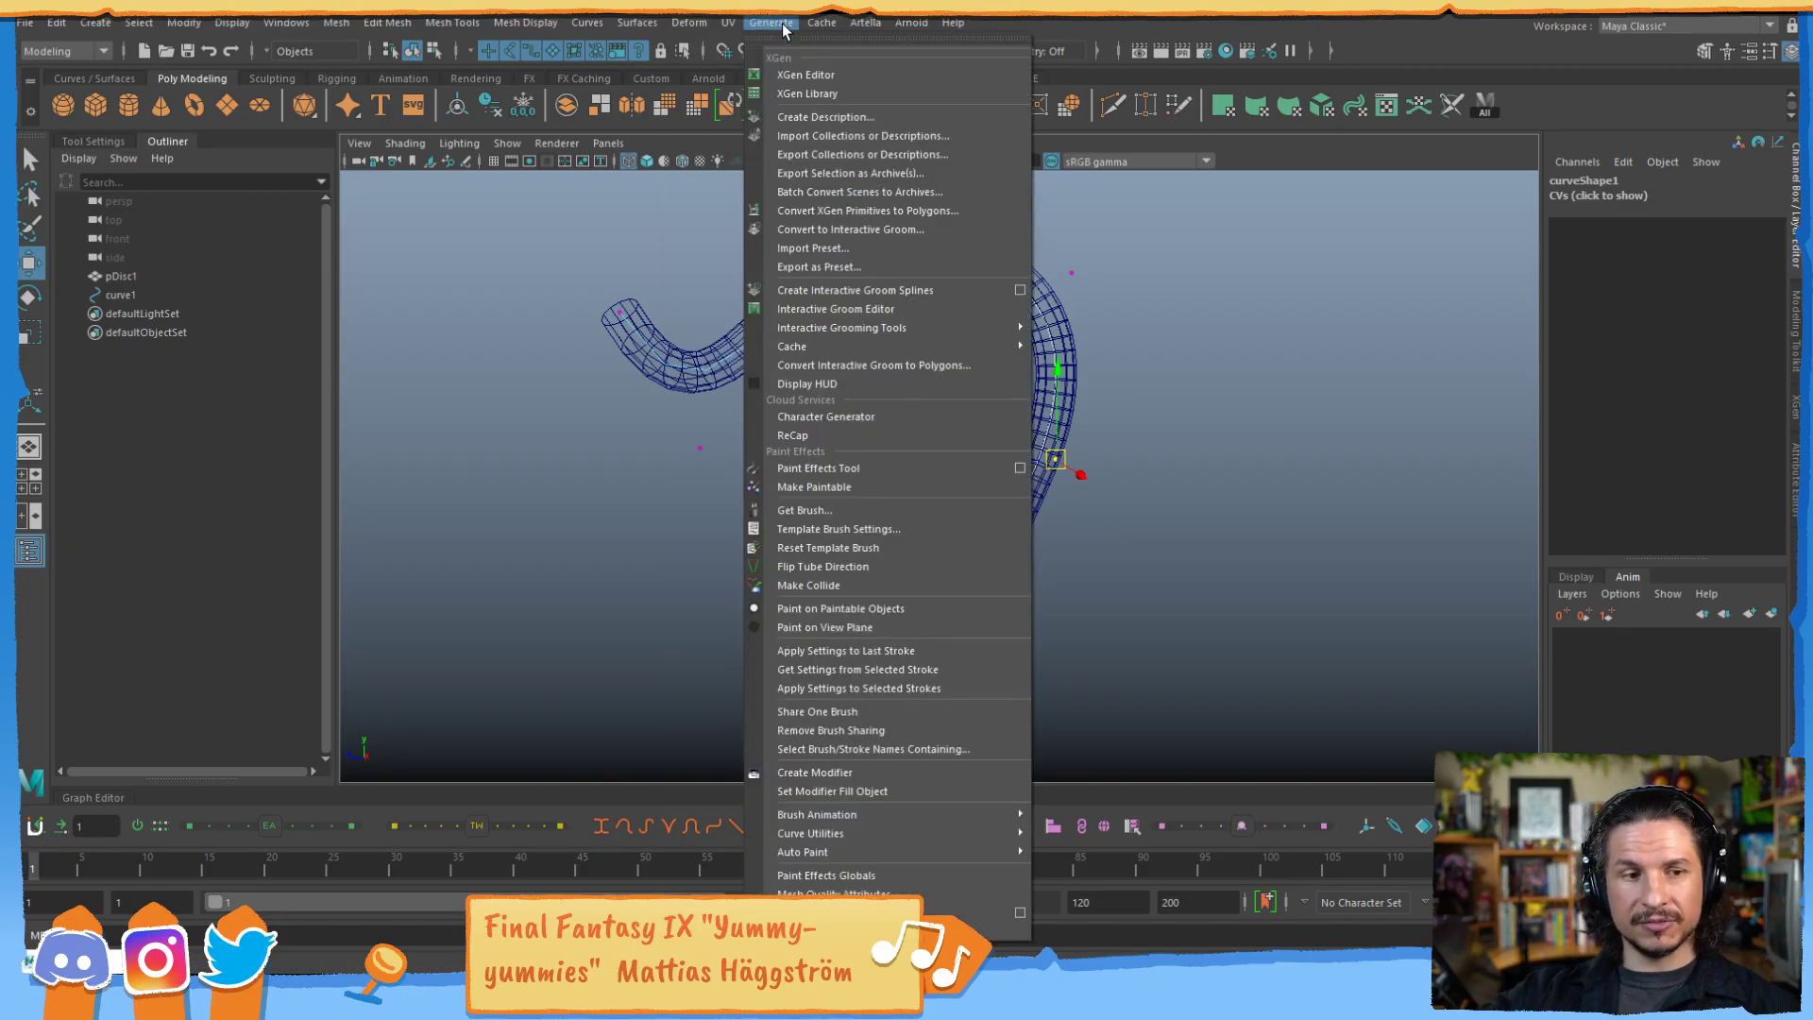
click(1214, 392)
click(1054, 459)
drag(1055, 460, 1098, 443)
key(ctrl+z)
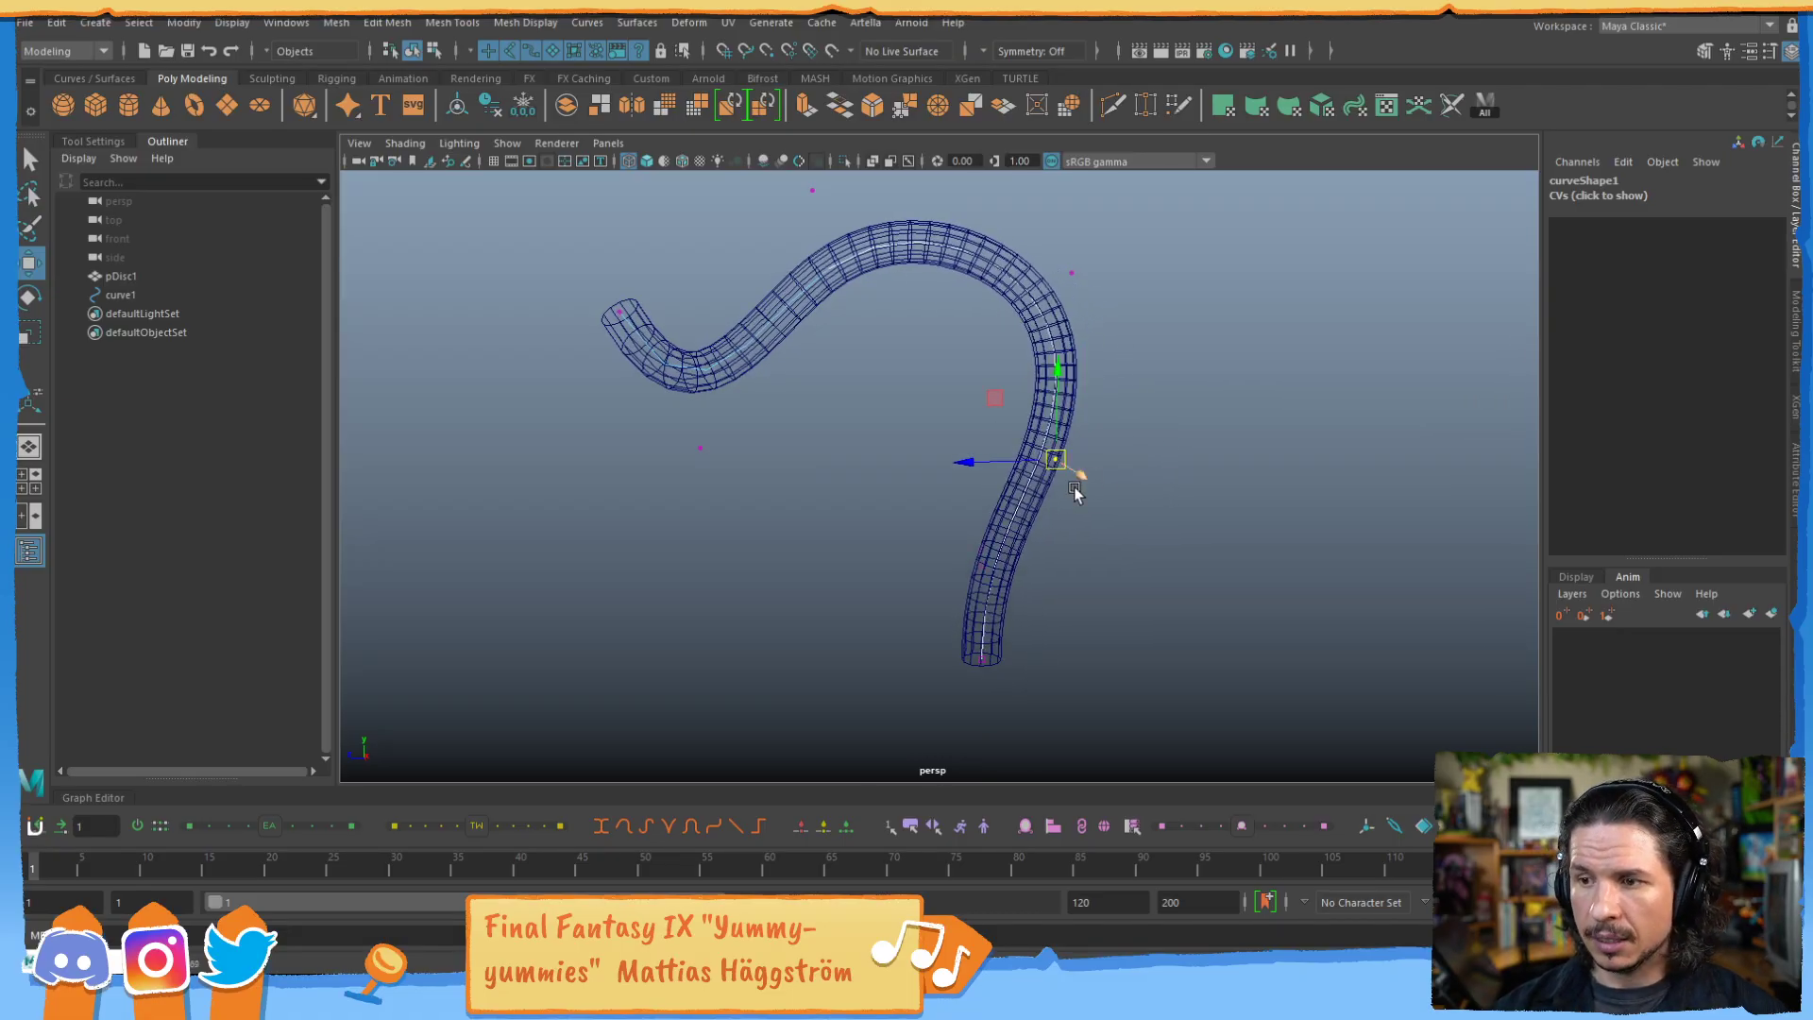
Undo the control vertex moves to restore the curve's hook shape.
key(ctrl+z)
key(ctrl+z)
key(ctrl+z)
key(ctrl+z)
key(ctrl+z)
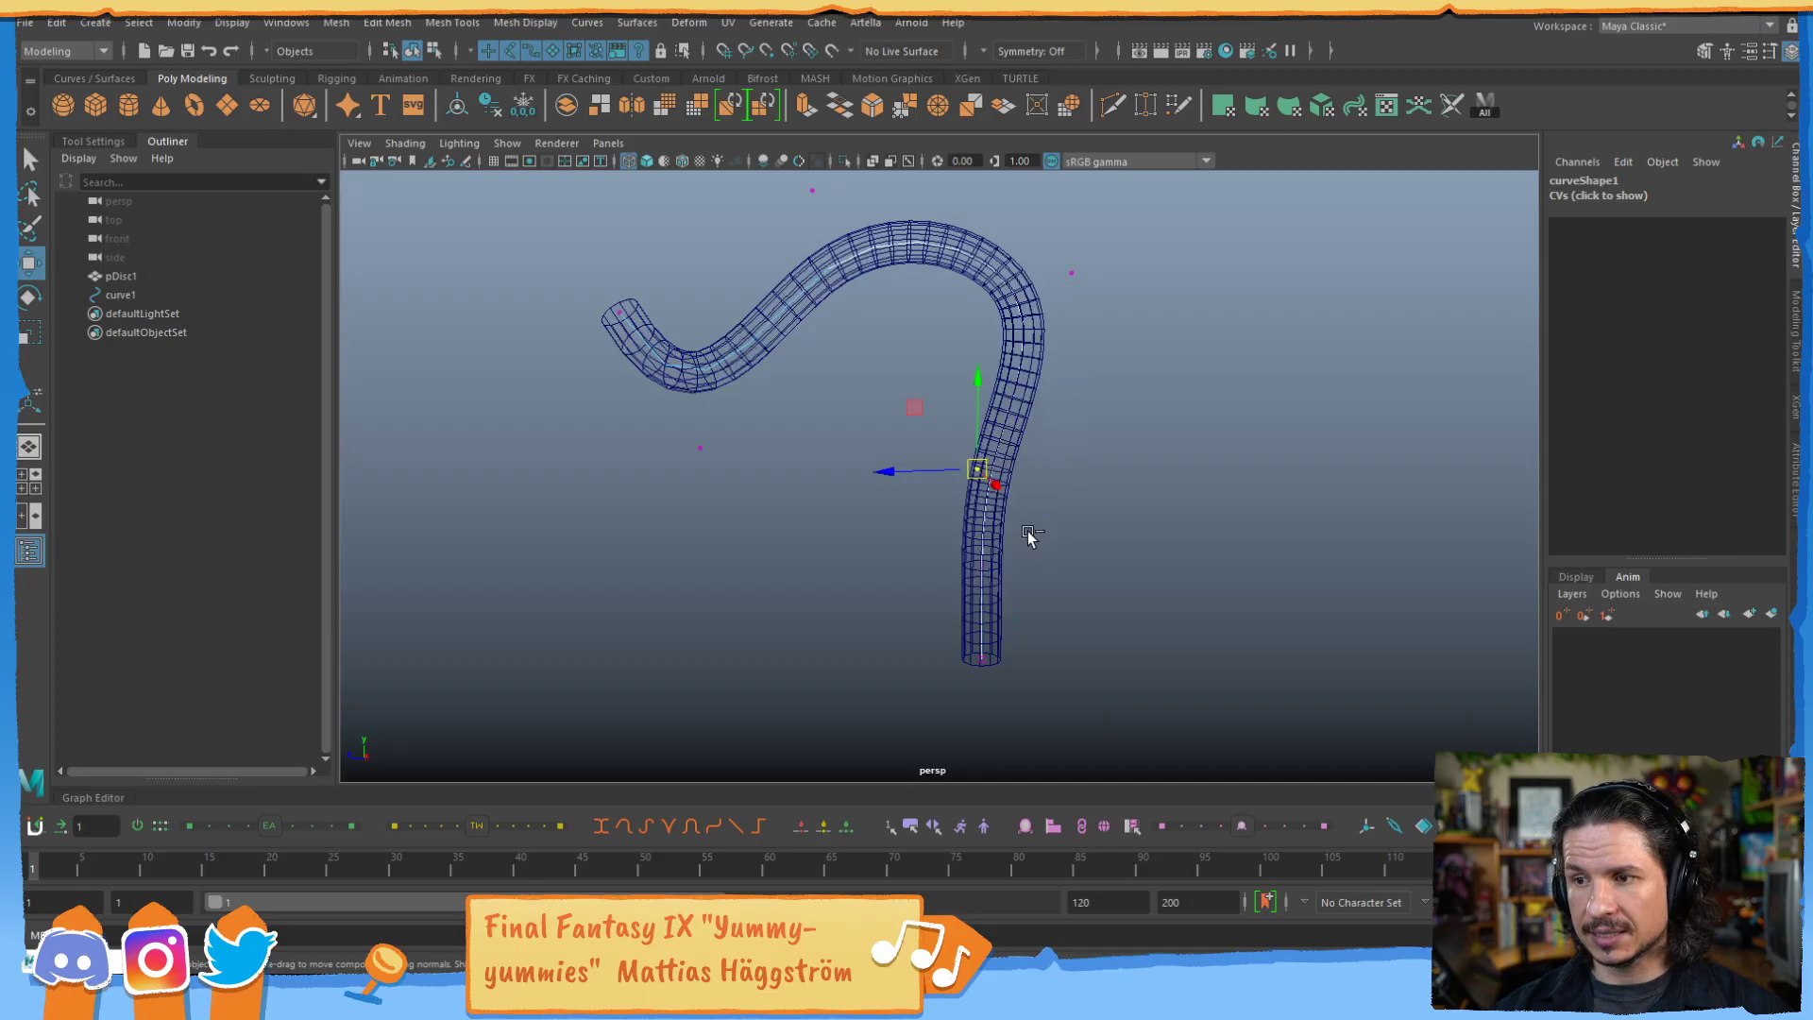
key(ctrl+z)
key(ctrl+z)
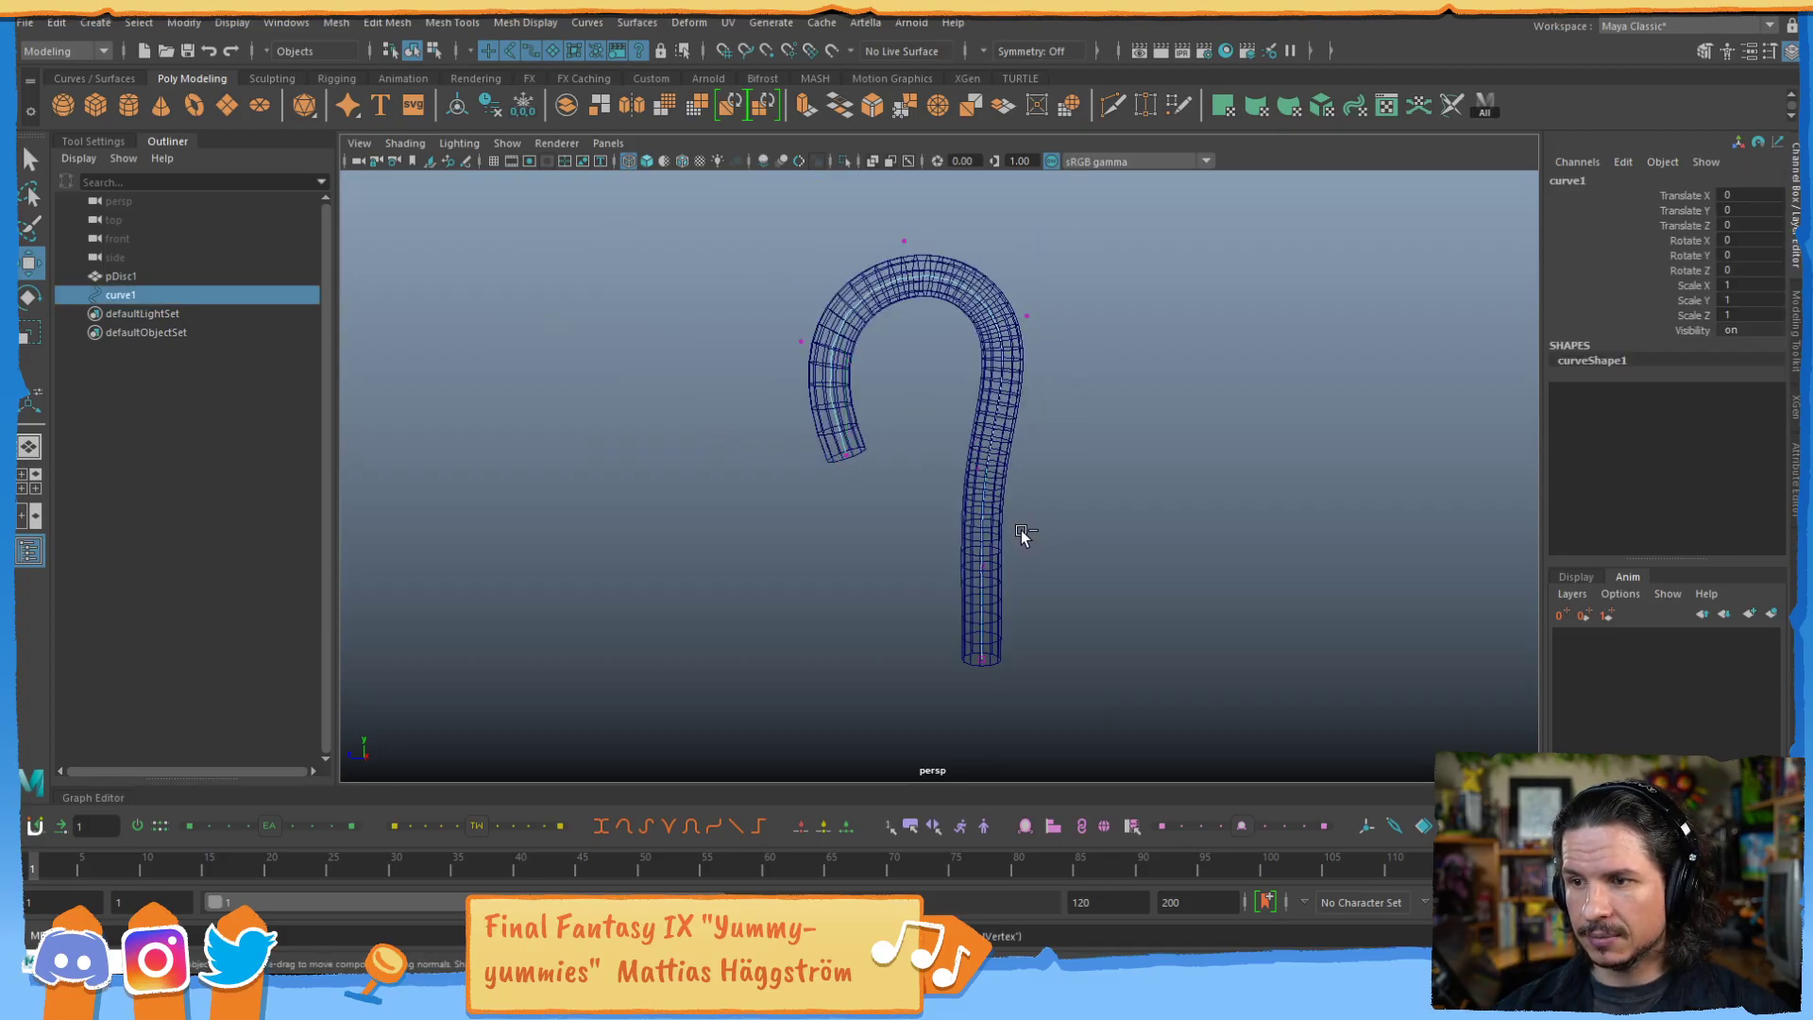
click(1021, 565)
click(999, 565)
Undo the disc's extrusion along the curve, keeping only the flat disc and the curve.
key(ctrl+z)
key(ctrl+z)
key(ctrl+z)
key(ctrl+z)
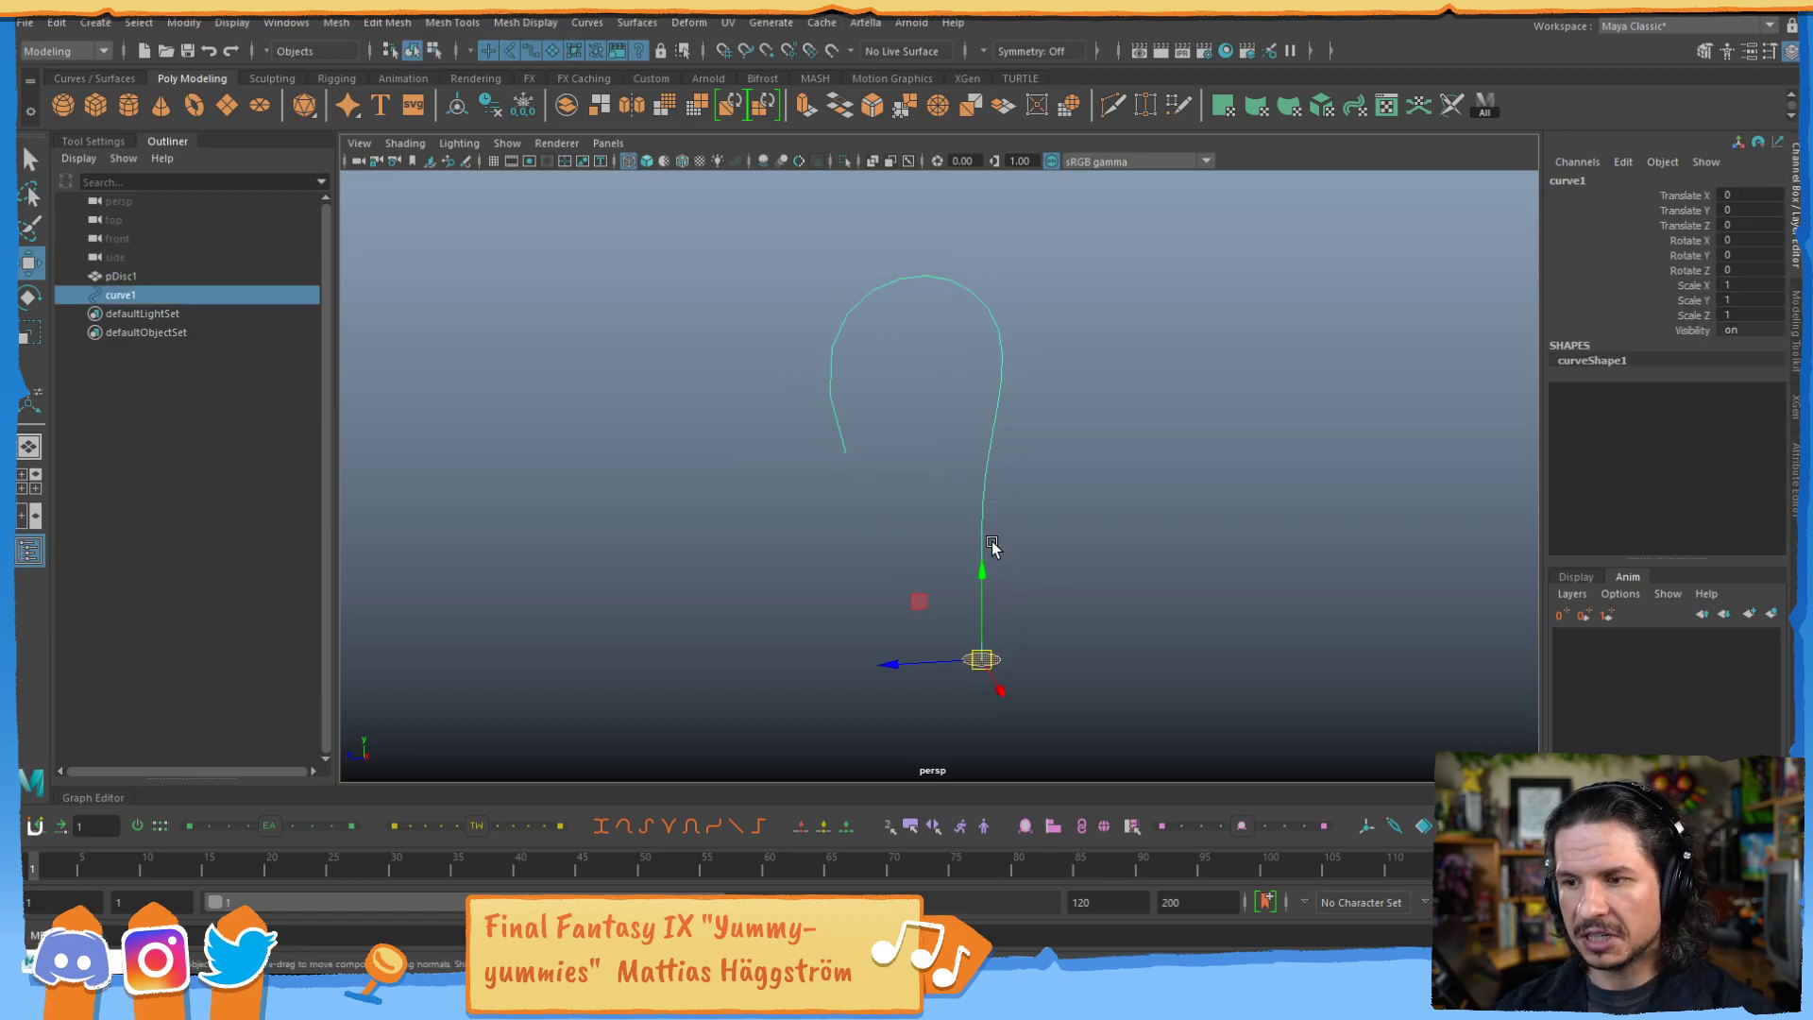
key(ctrl+z)
key(shift+z)
Delete the disc at the base of the curve.
click(1004, 654)
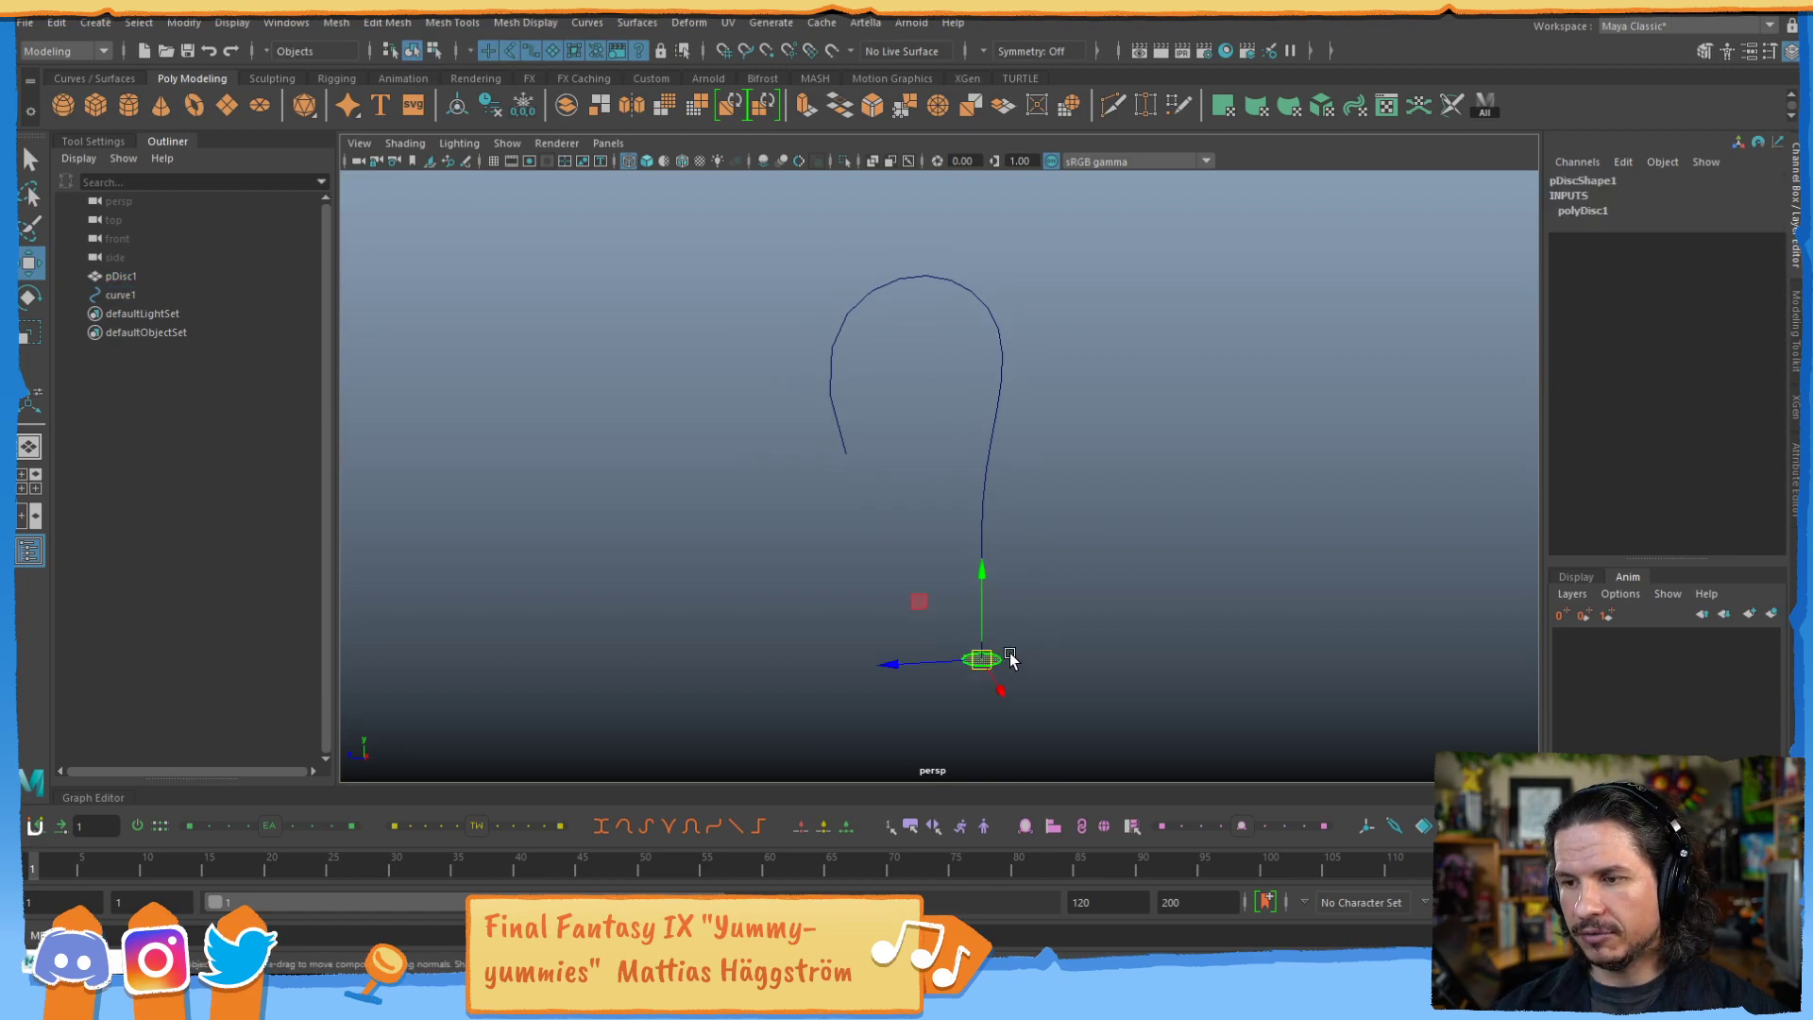
key(F11)
click(1031, 626)
drag(1030, 624, 998, 678)
click(1005, 664)
click(1003, 659)
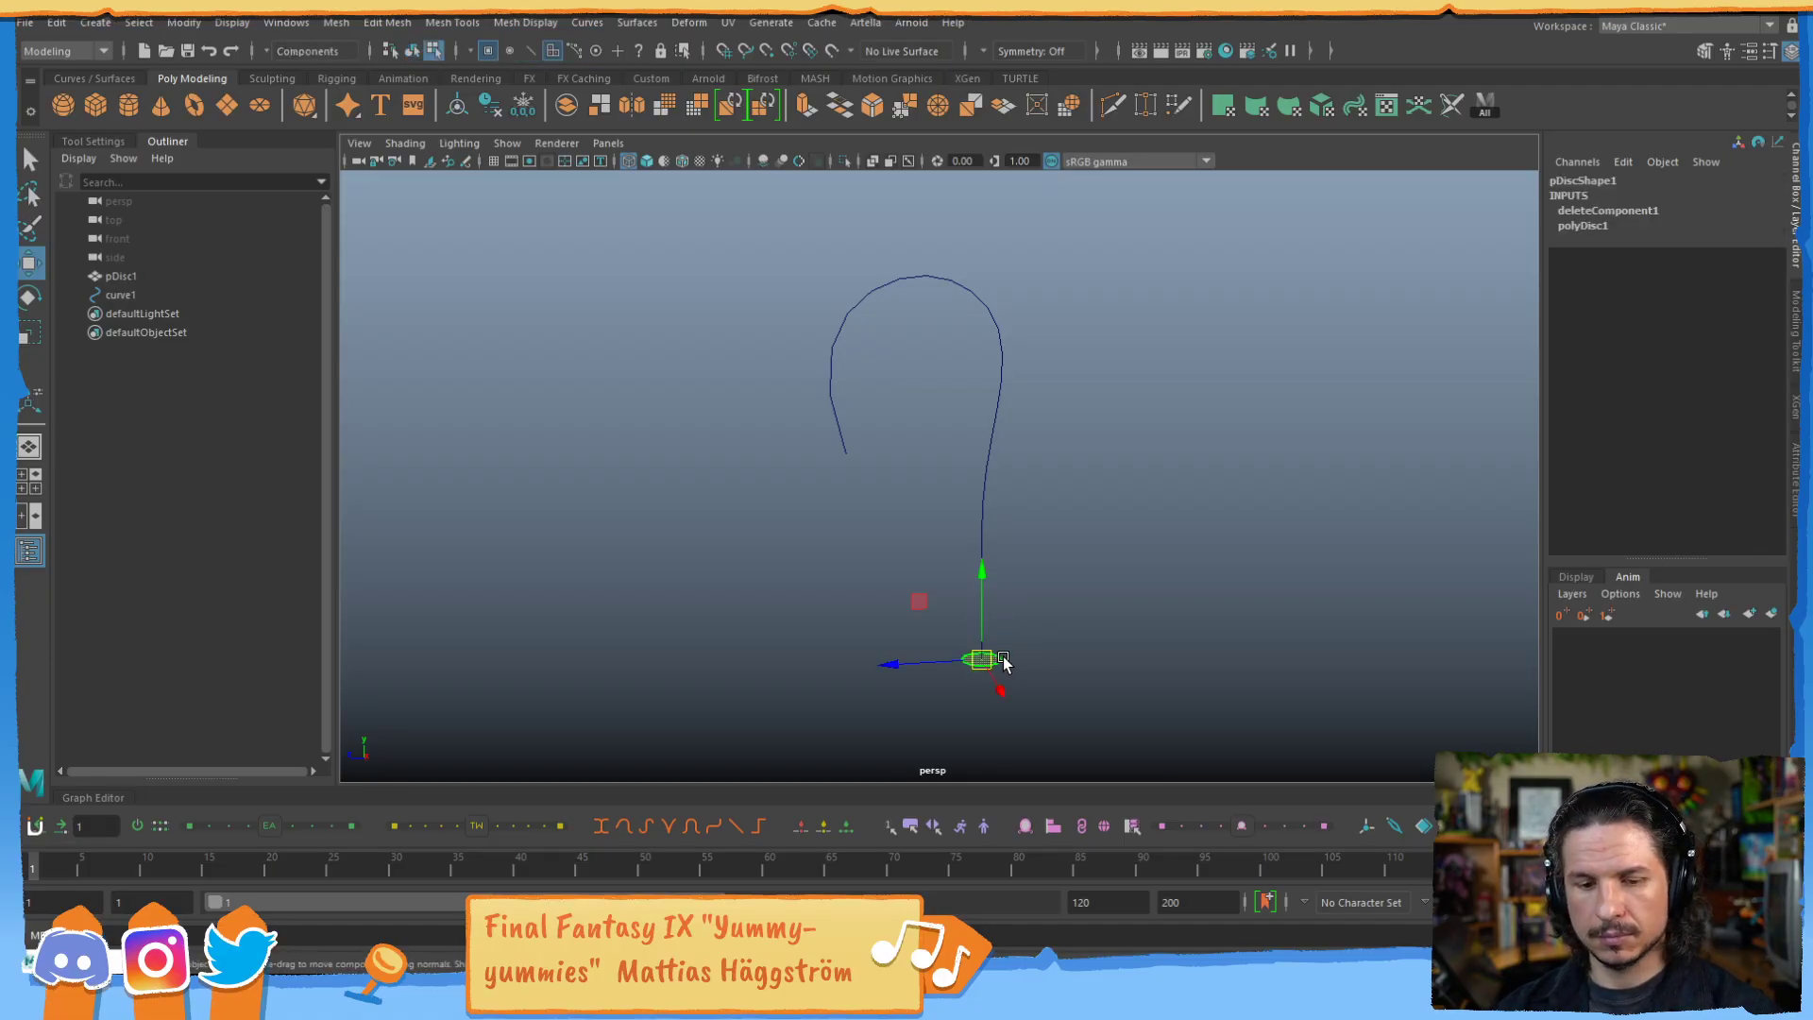
key(Delete)
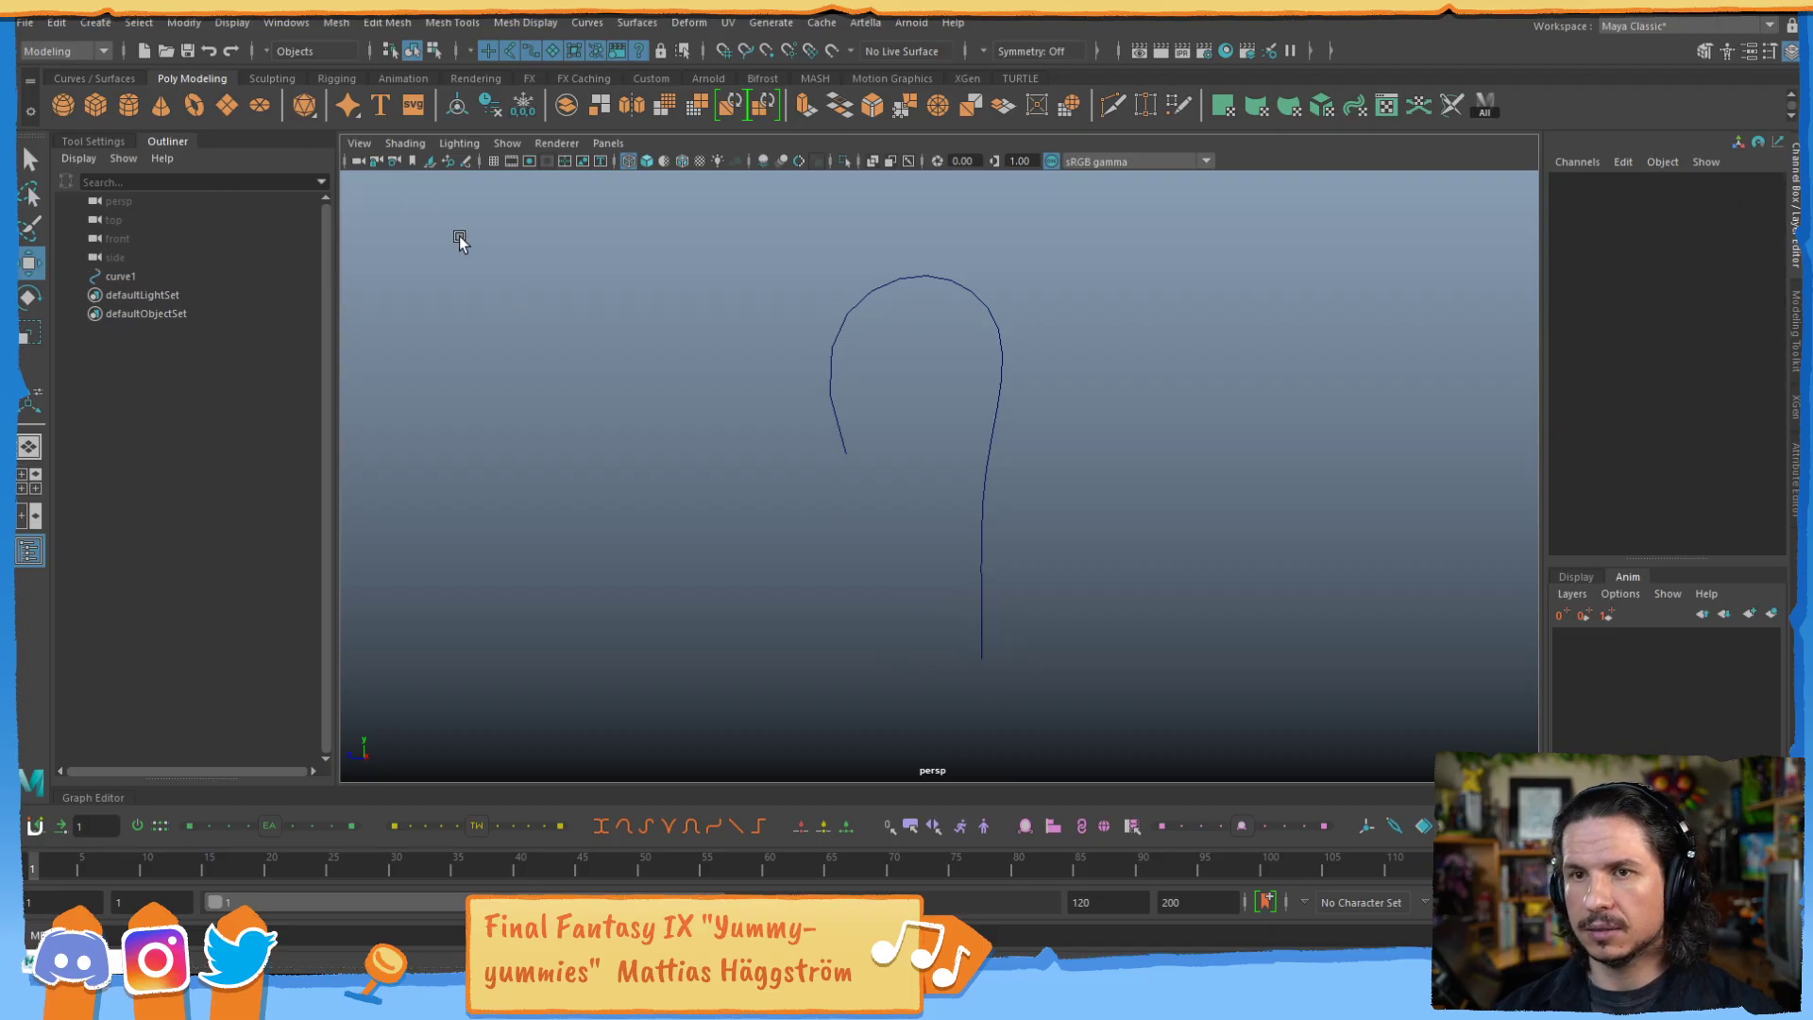
Create a polygon cube at the curve's base and scale it up uniformly to about 78.
click(97, 104)
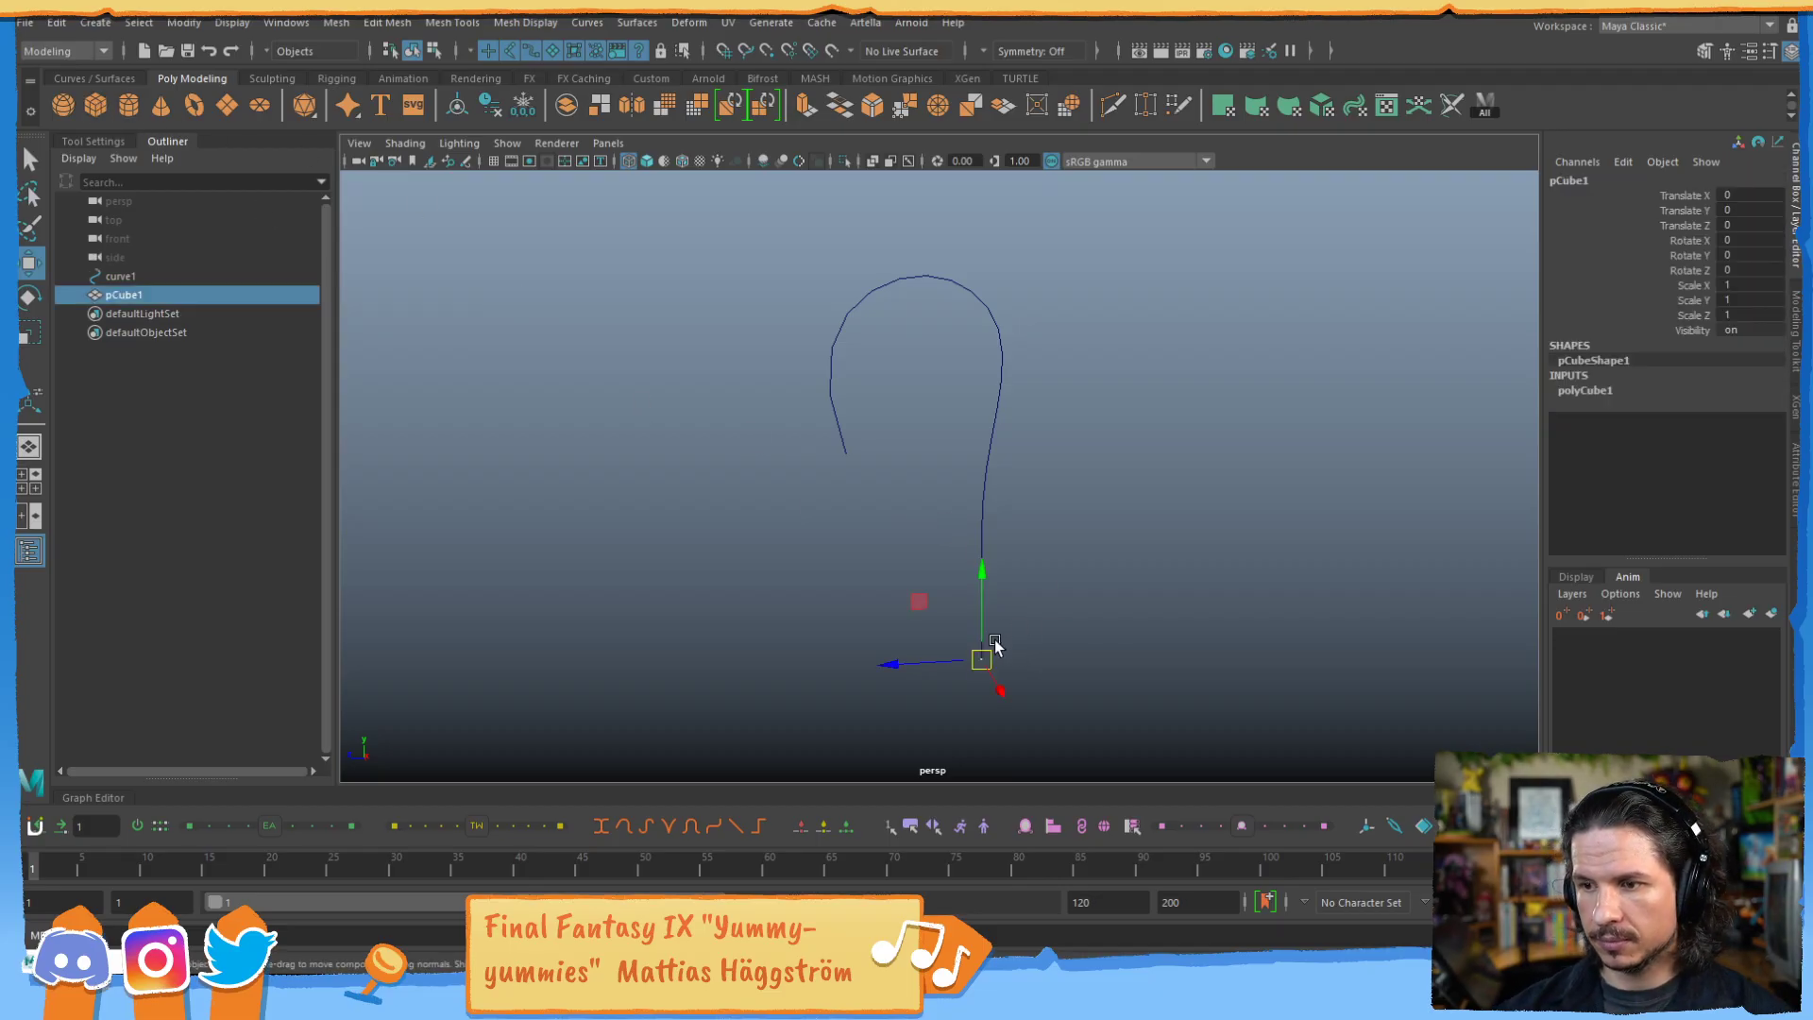
key(r)
drag(981, 662, 1027, 649)
Delete all of the cube's faces except the top one and return to object mode in shaded display.
right_drag(1015, 640, 1016, 517)
drag(887, 733, 1073, 652)
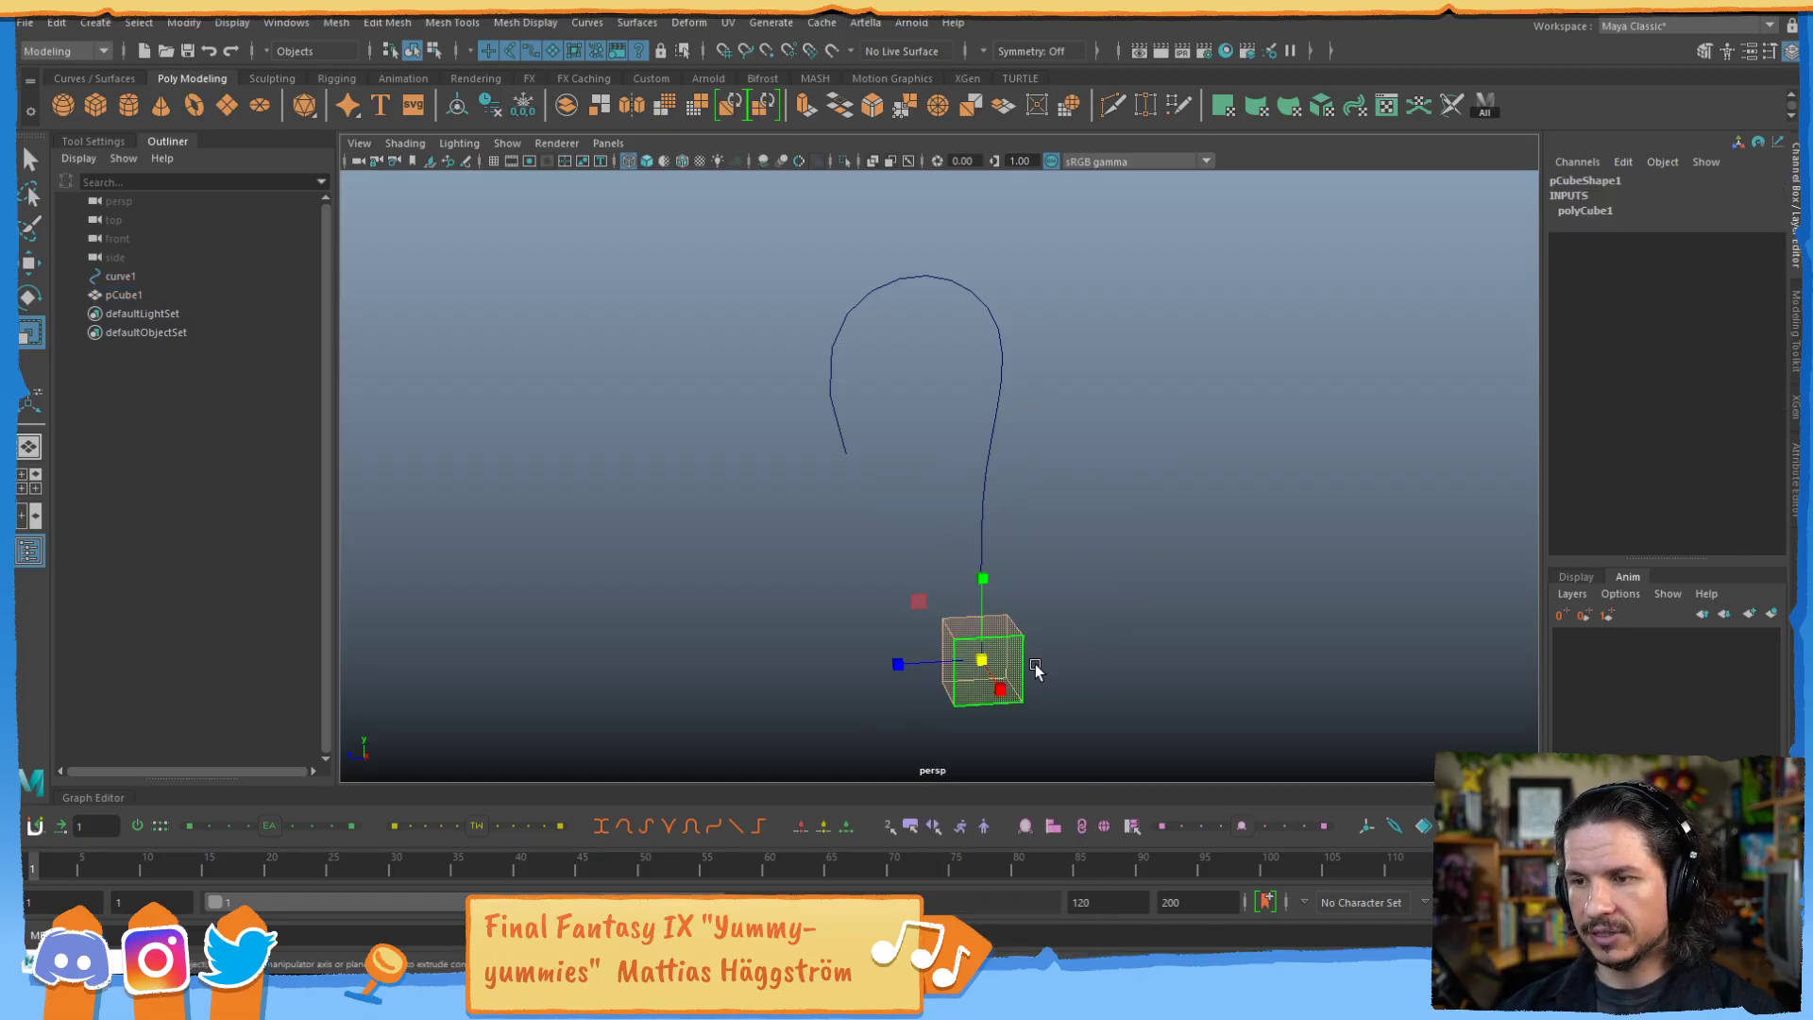
click(1065, 662)
drag(903, 710, 903, 710)
key(Delete)
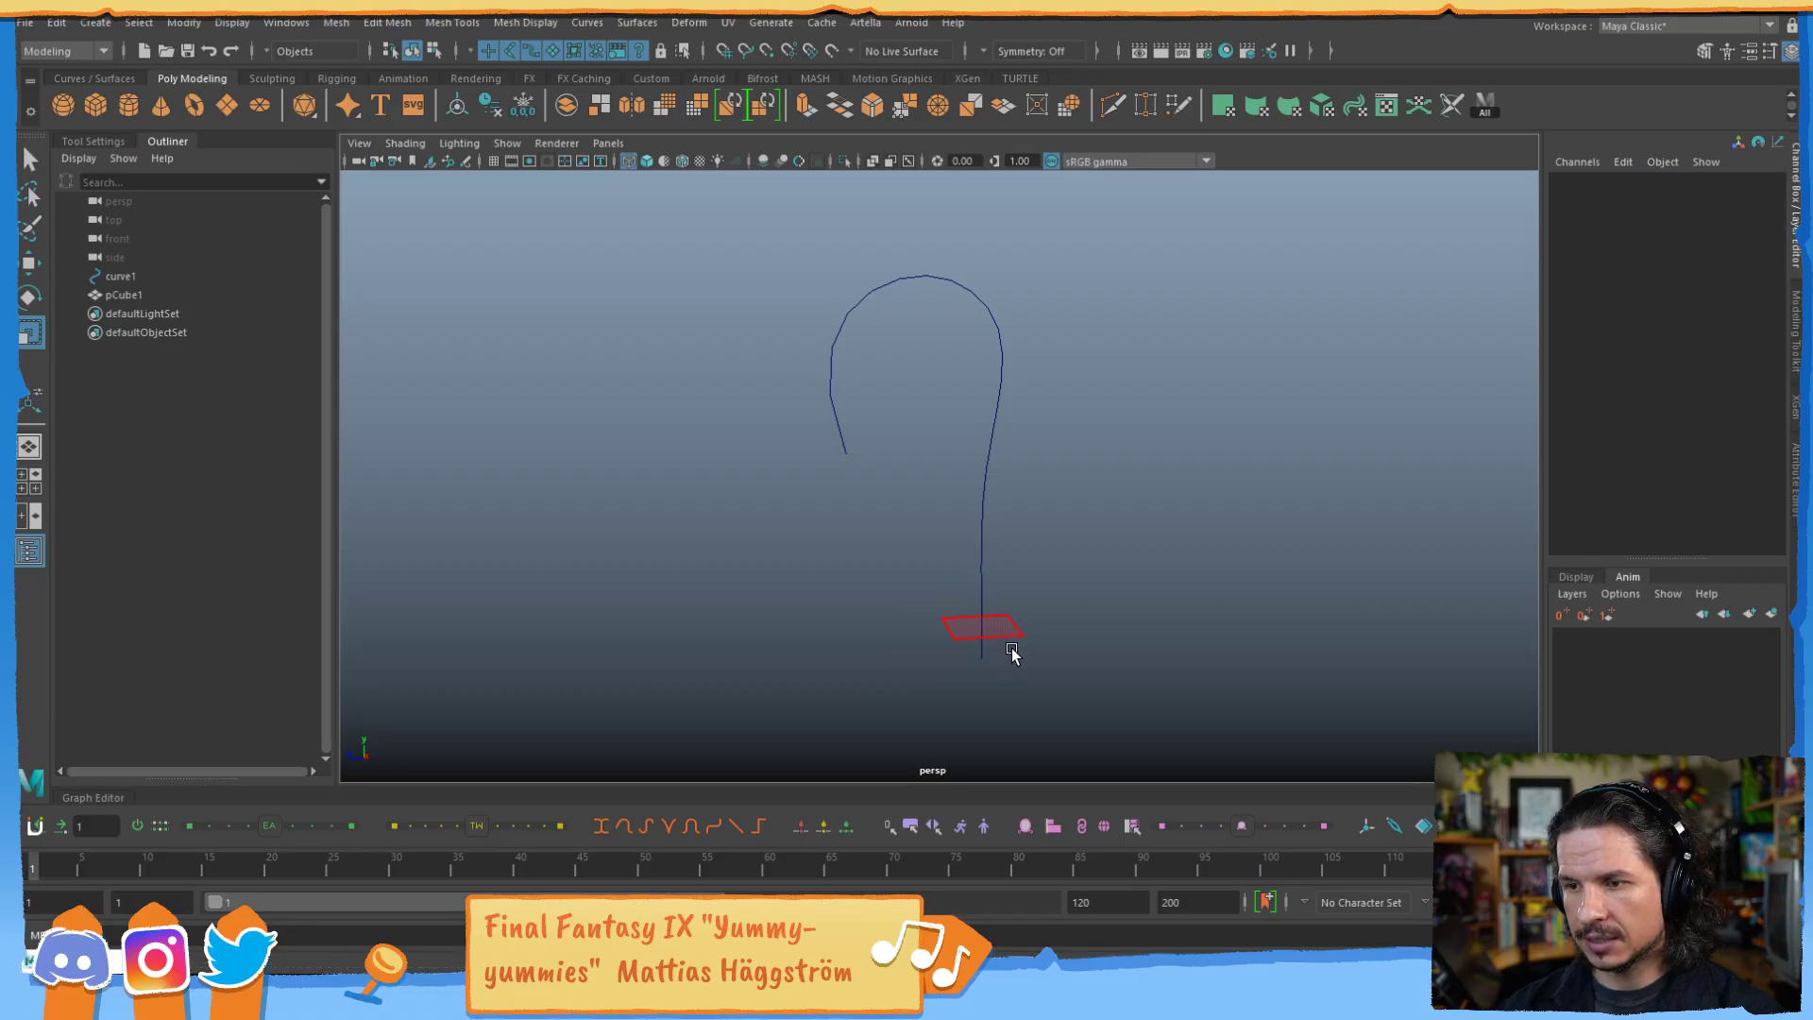
key(w)
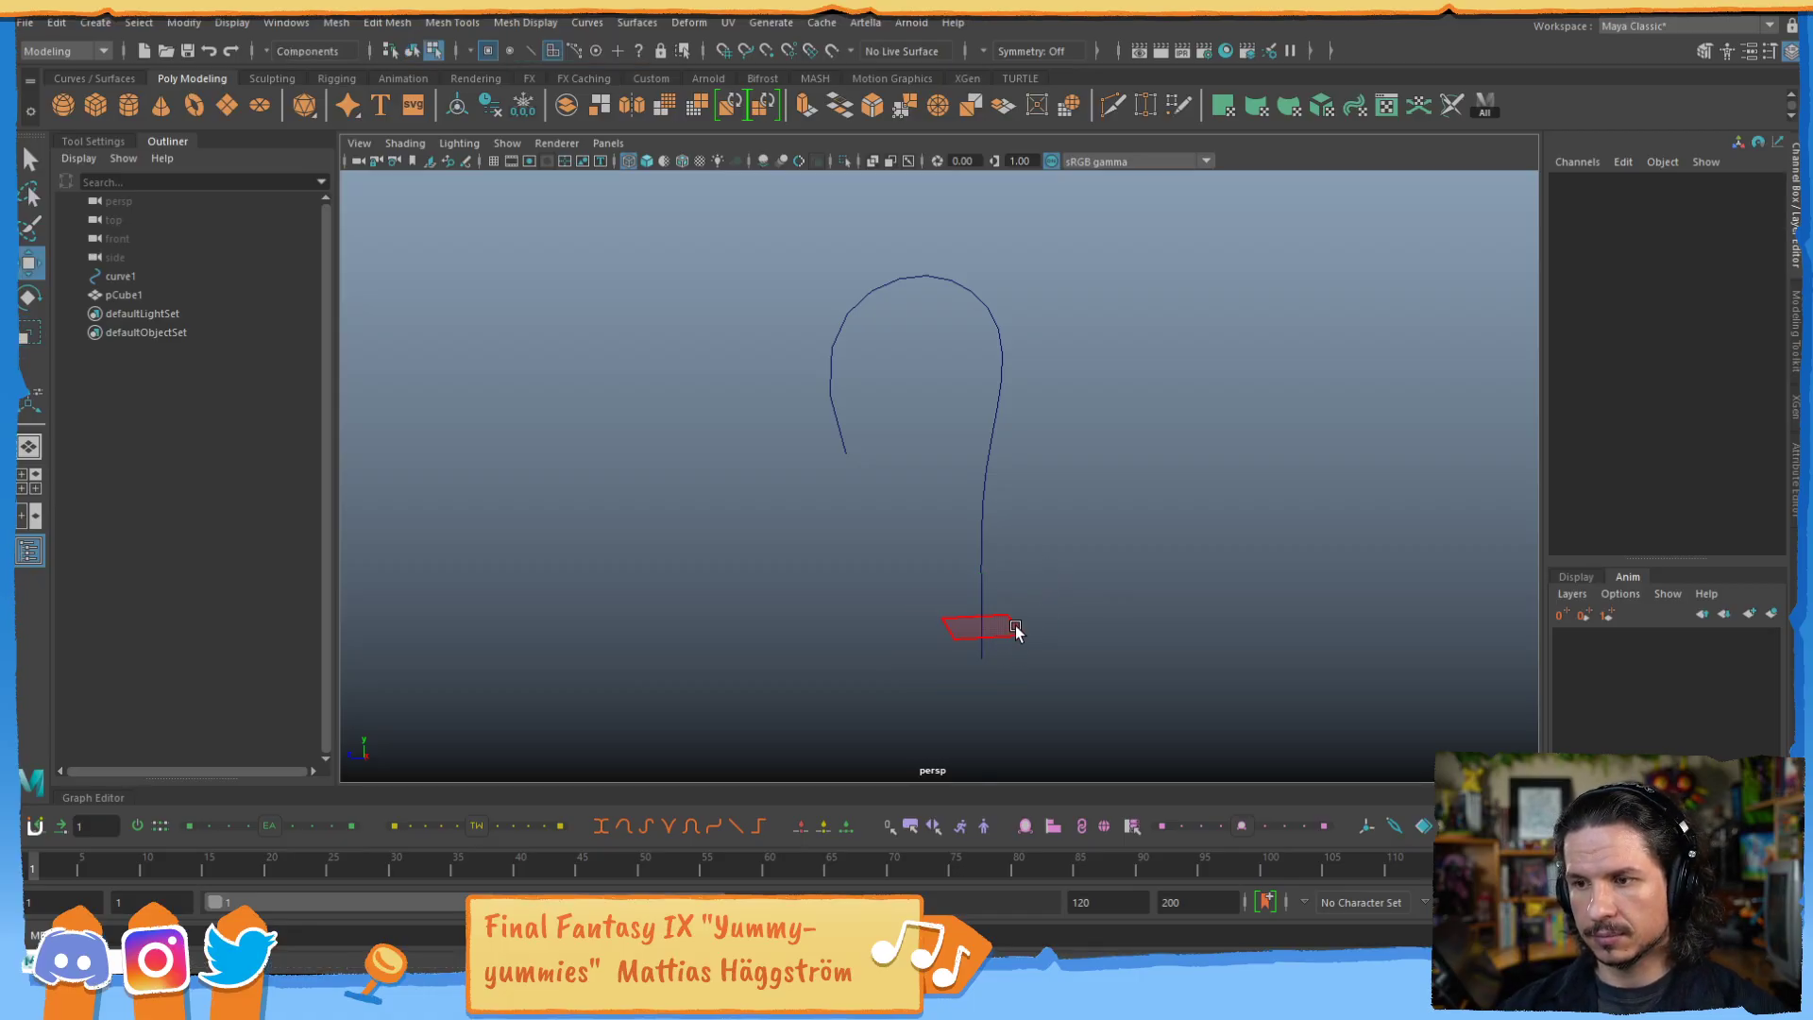
key(F8)
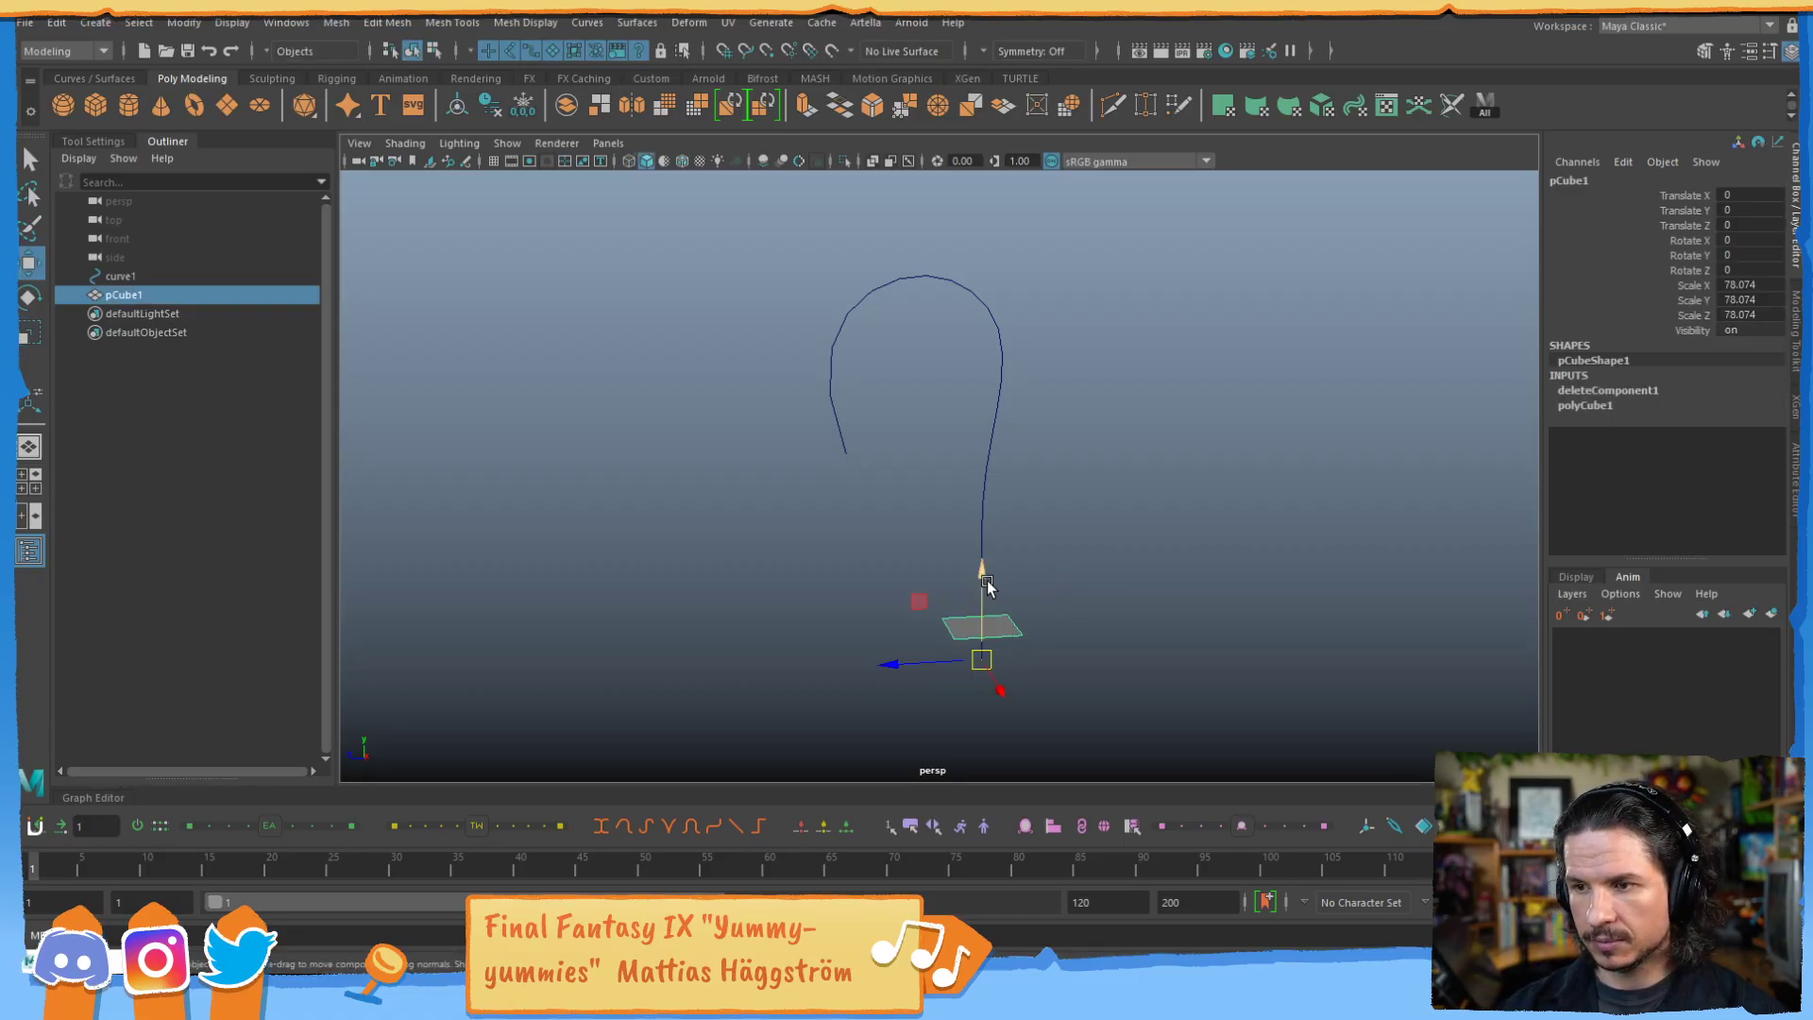
Center the square's pivot and move the square down to the curve's starting point, at Translate Y -39.037.
click(184, 22)
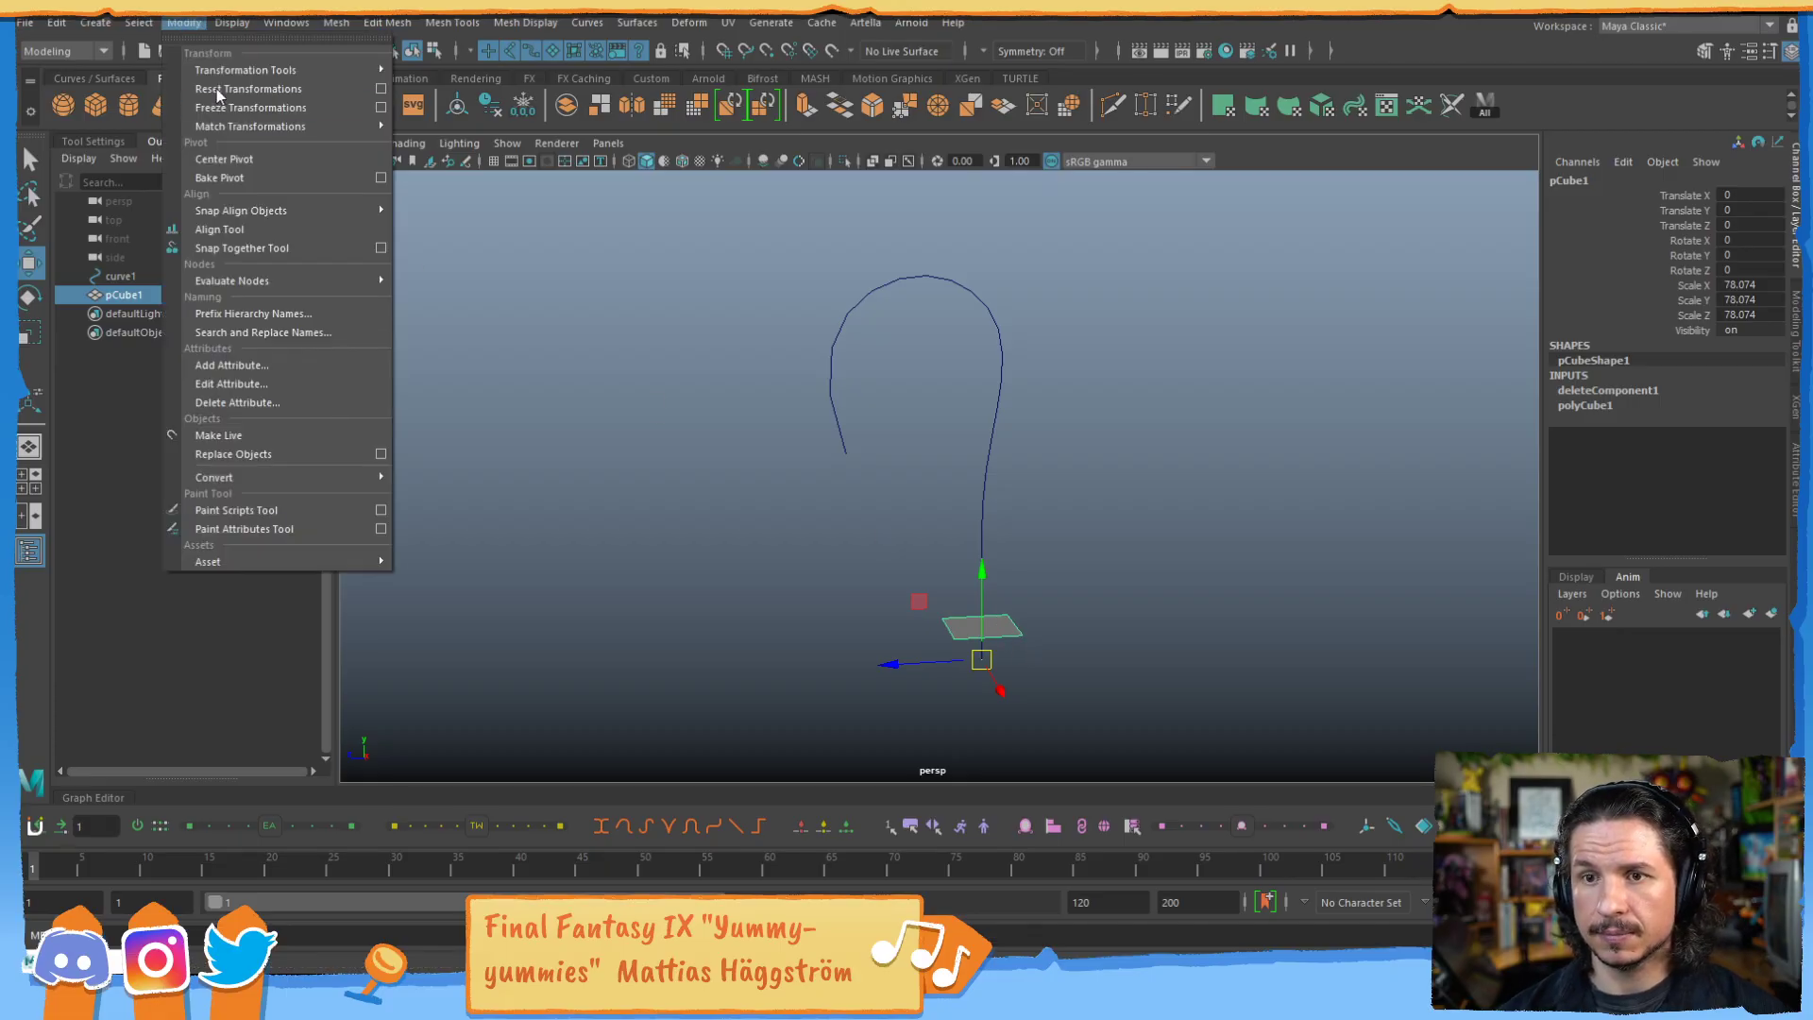
click(263, 159)
drag(986, 535, 985, 668)
click(1056, 600)
alt+drag(1056, 600, 1005, 666)
Select the square's face together with the curve and extrude the face along it.
click(1005, 662)
right_drag(1006, 652, 1009, 523)
drag(1050, 607, 1006, 690)
click(965, 475)
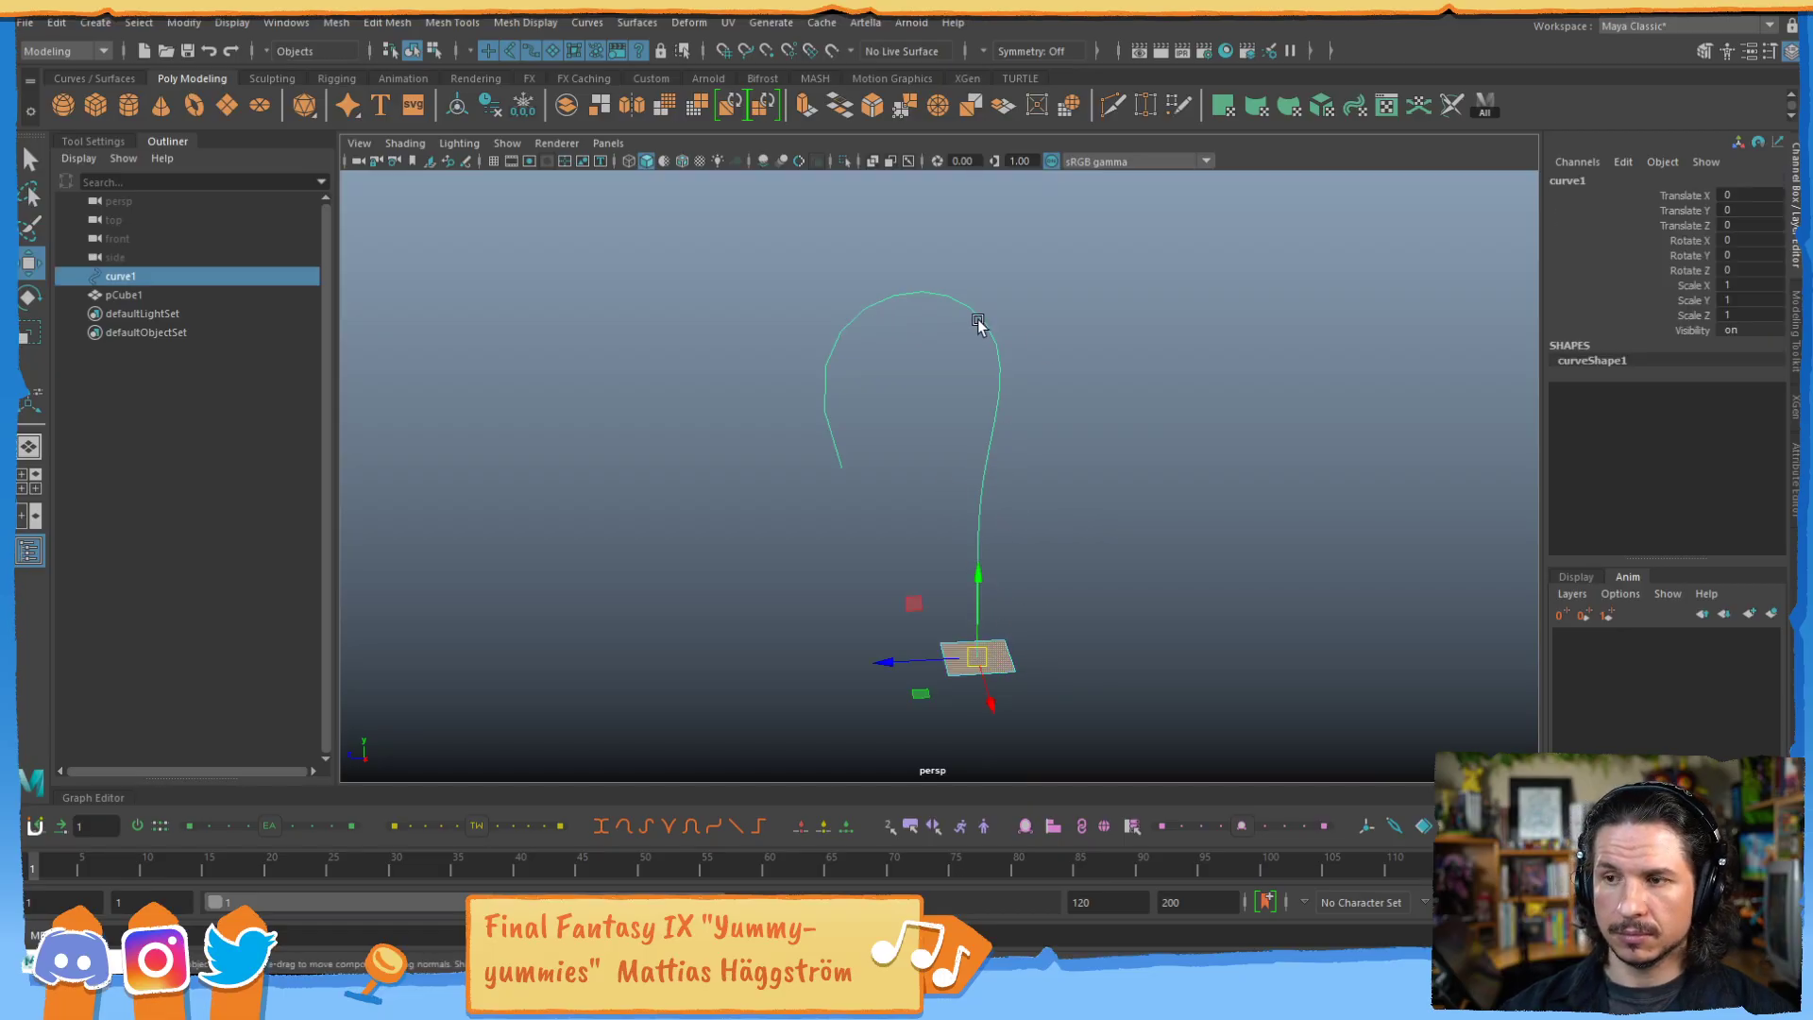
shift+right_drag(790, 413, 796, 456)
Set the square extrusion's Divisions to 50 so it follows the curve.
click(1414, 524)
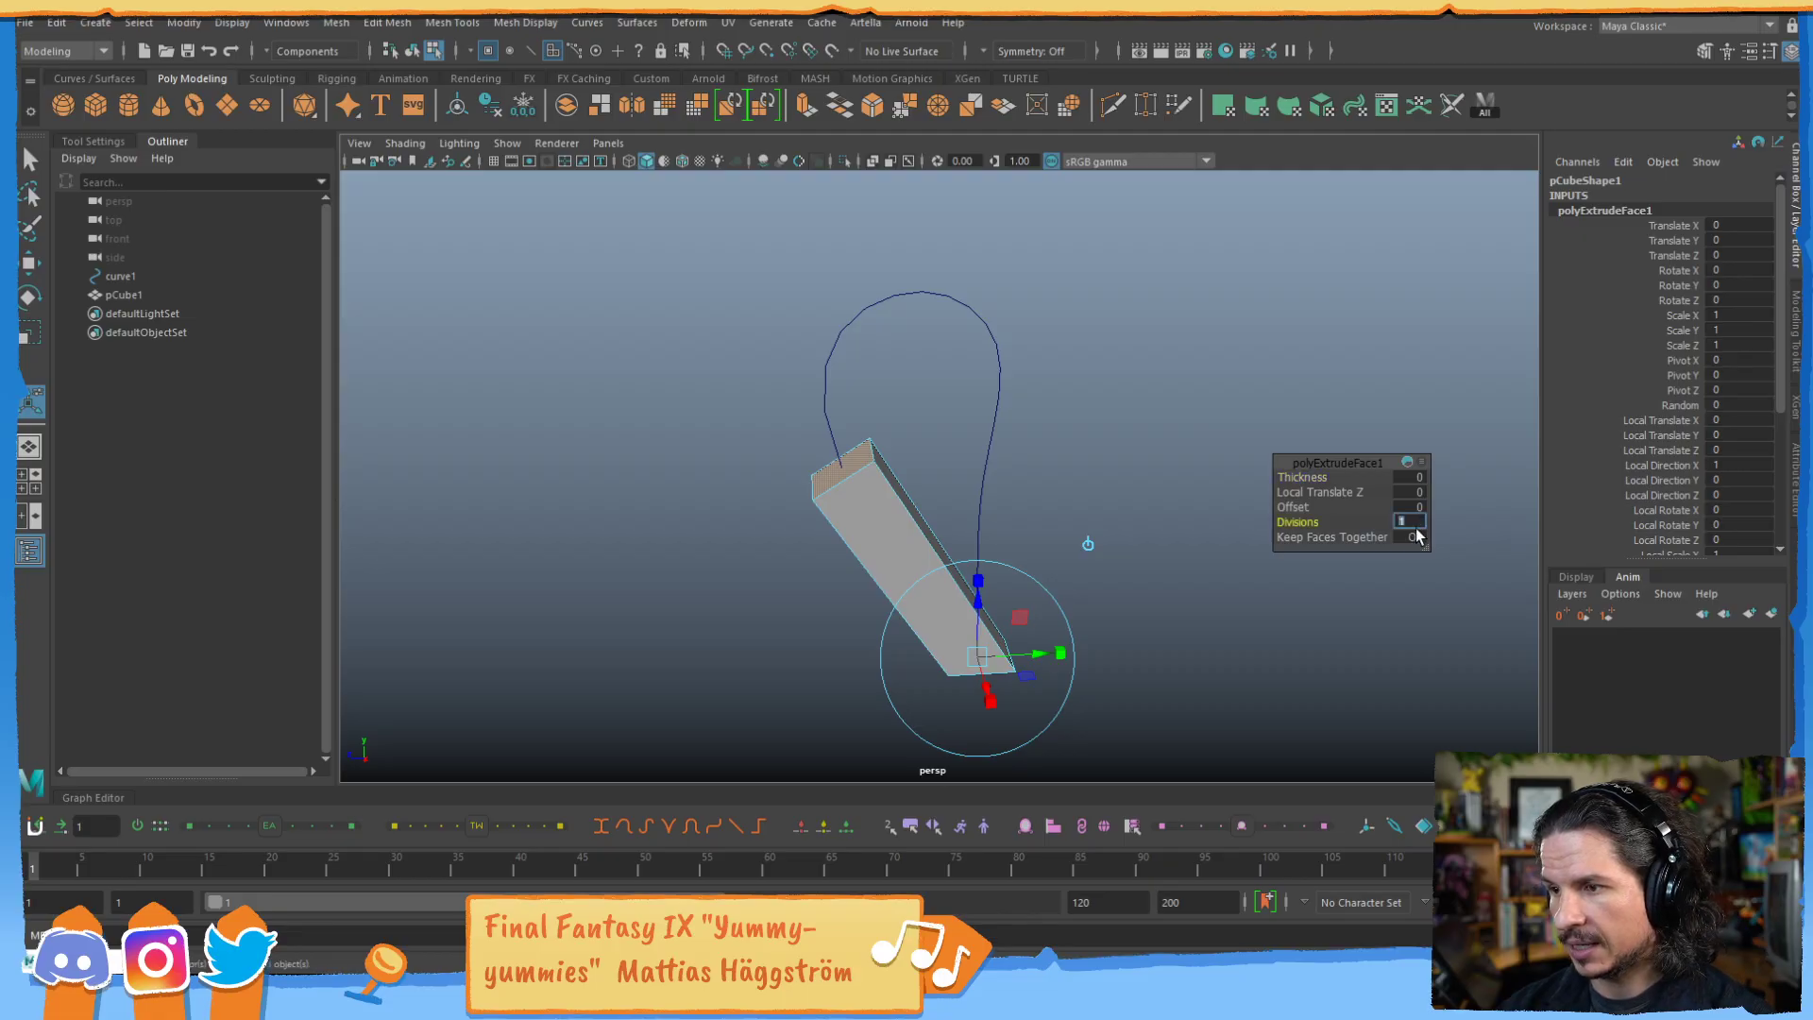
text(50)
key(Return)
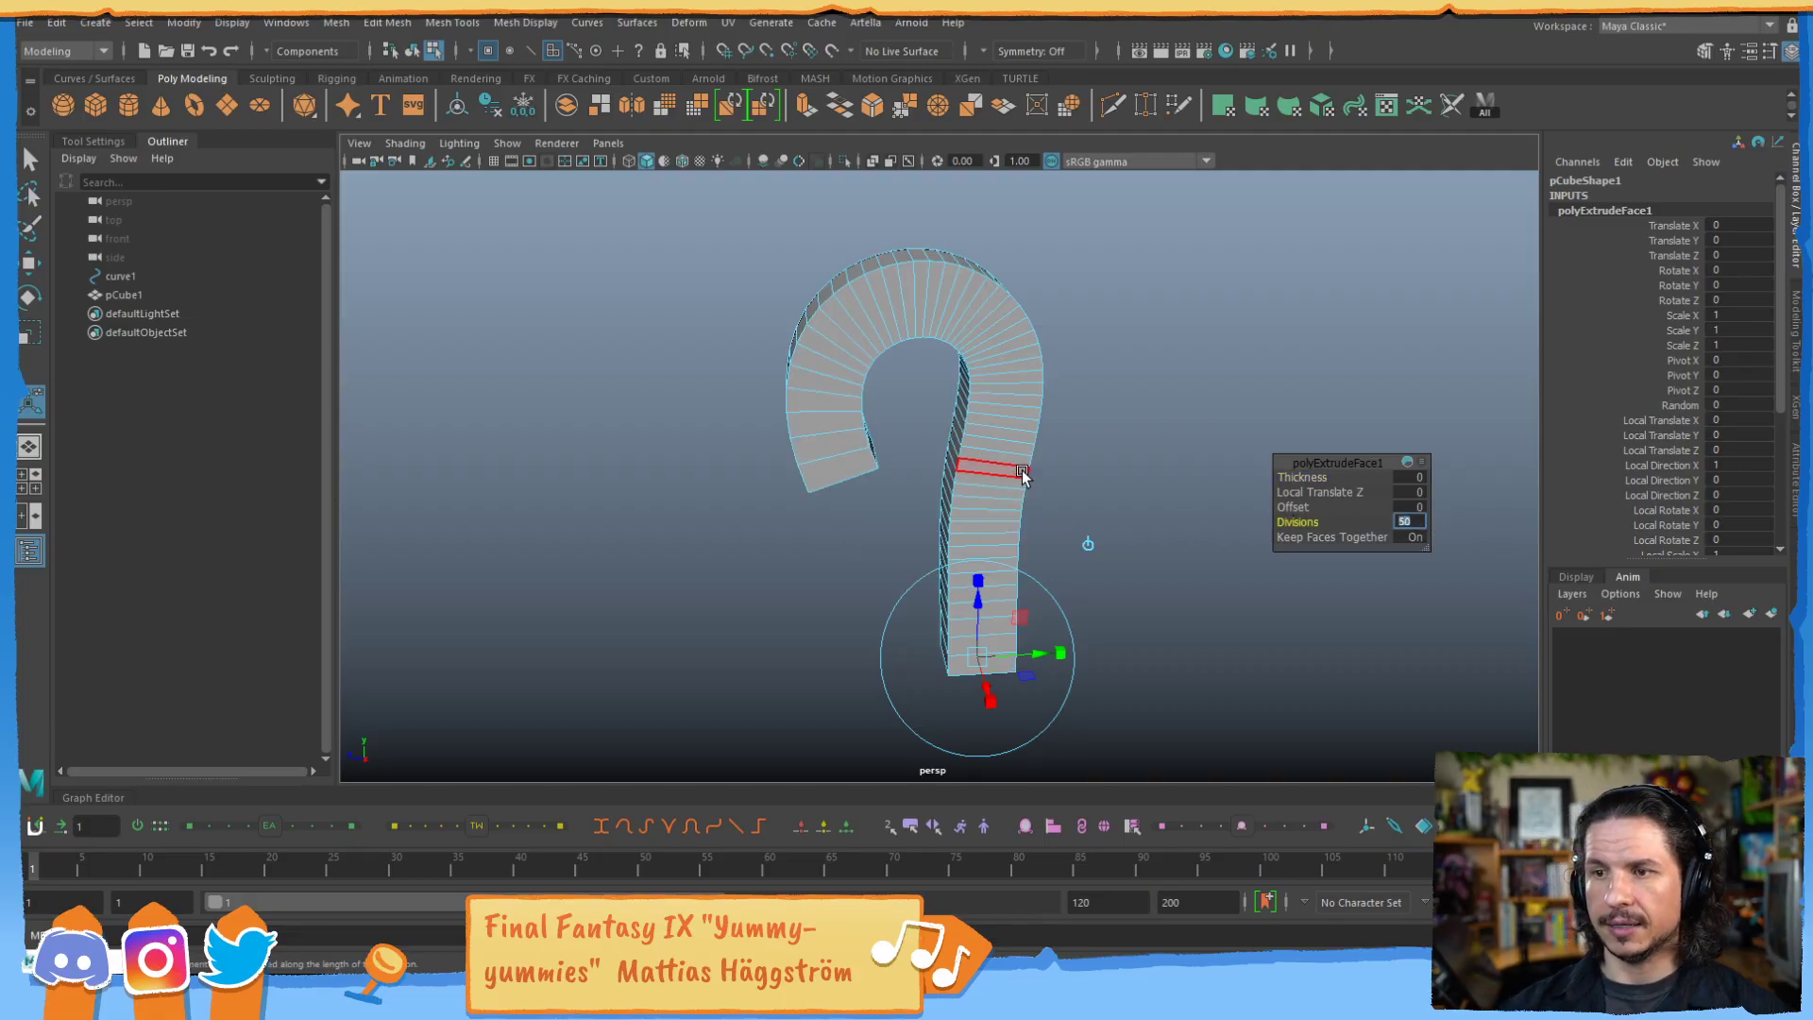
alt+drag(899, 526, 1096, 445)
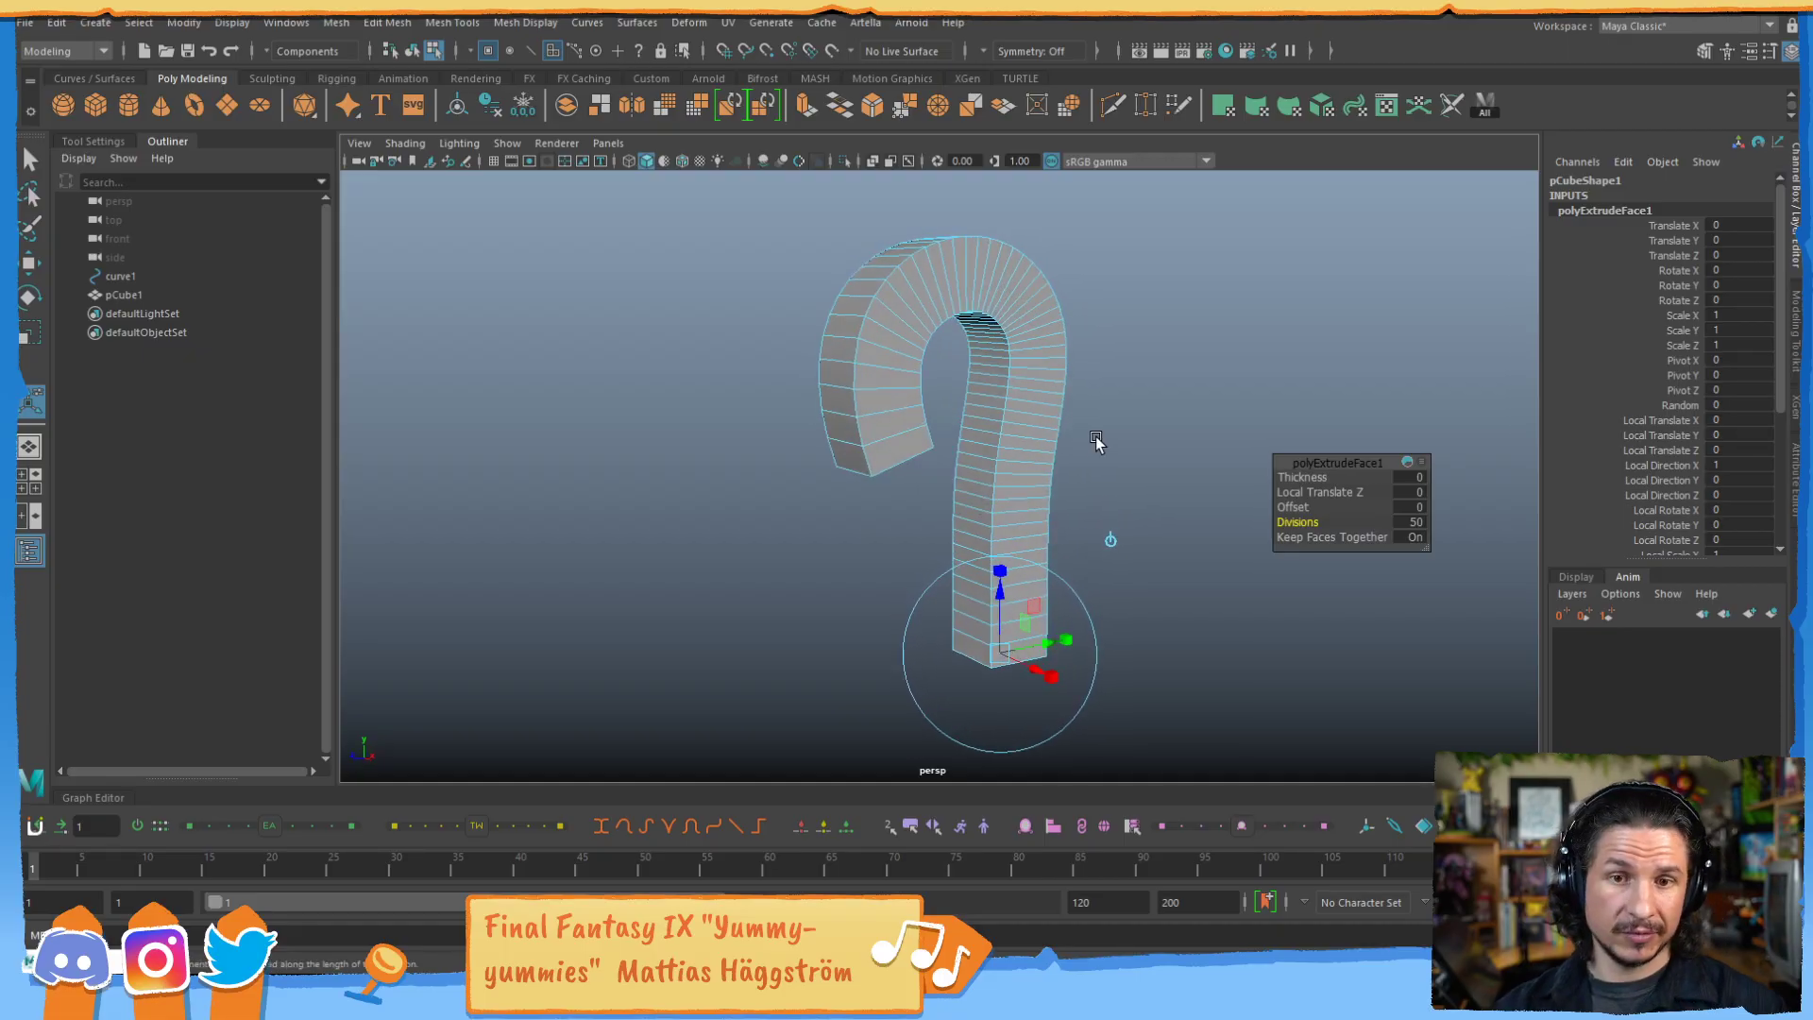
alt+drag(1073, 506, 1035, 469)
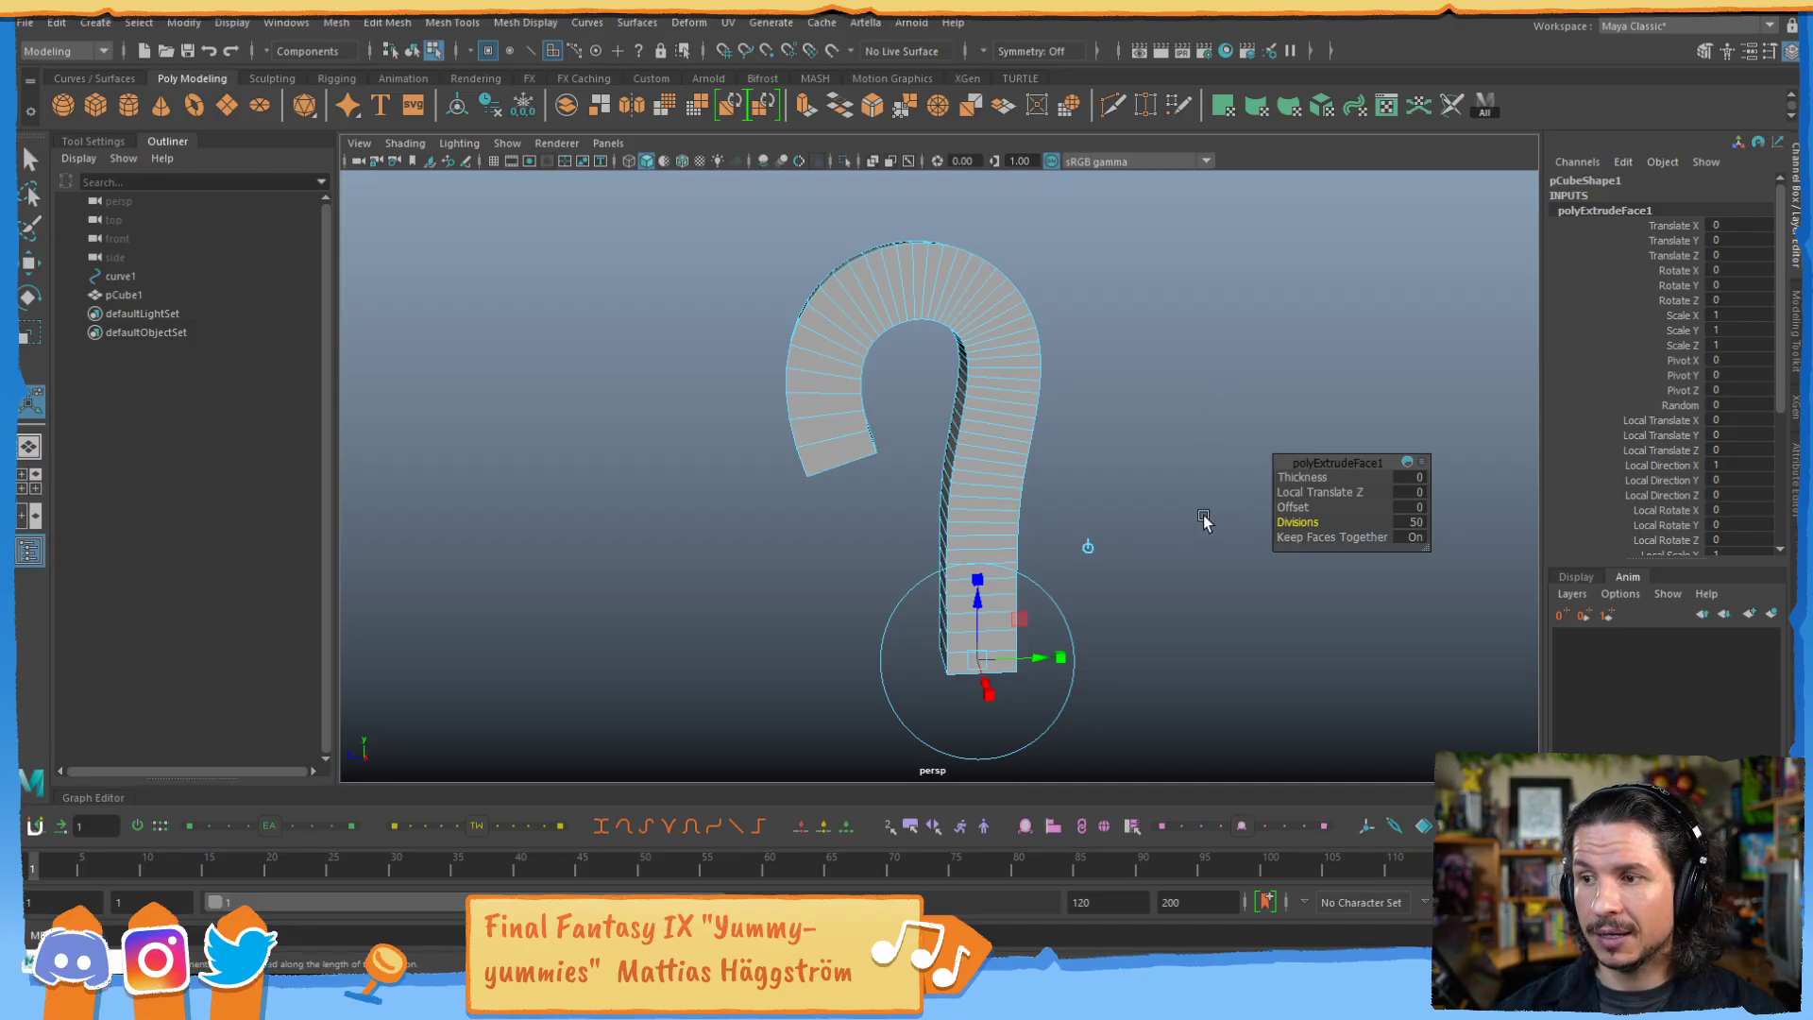
Lower the extrusion's Taper to about 0.42 so the shape narrows toward the hook's end.
drag(1357, 473, 1287, 457)
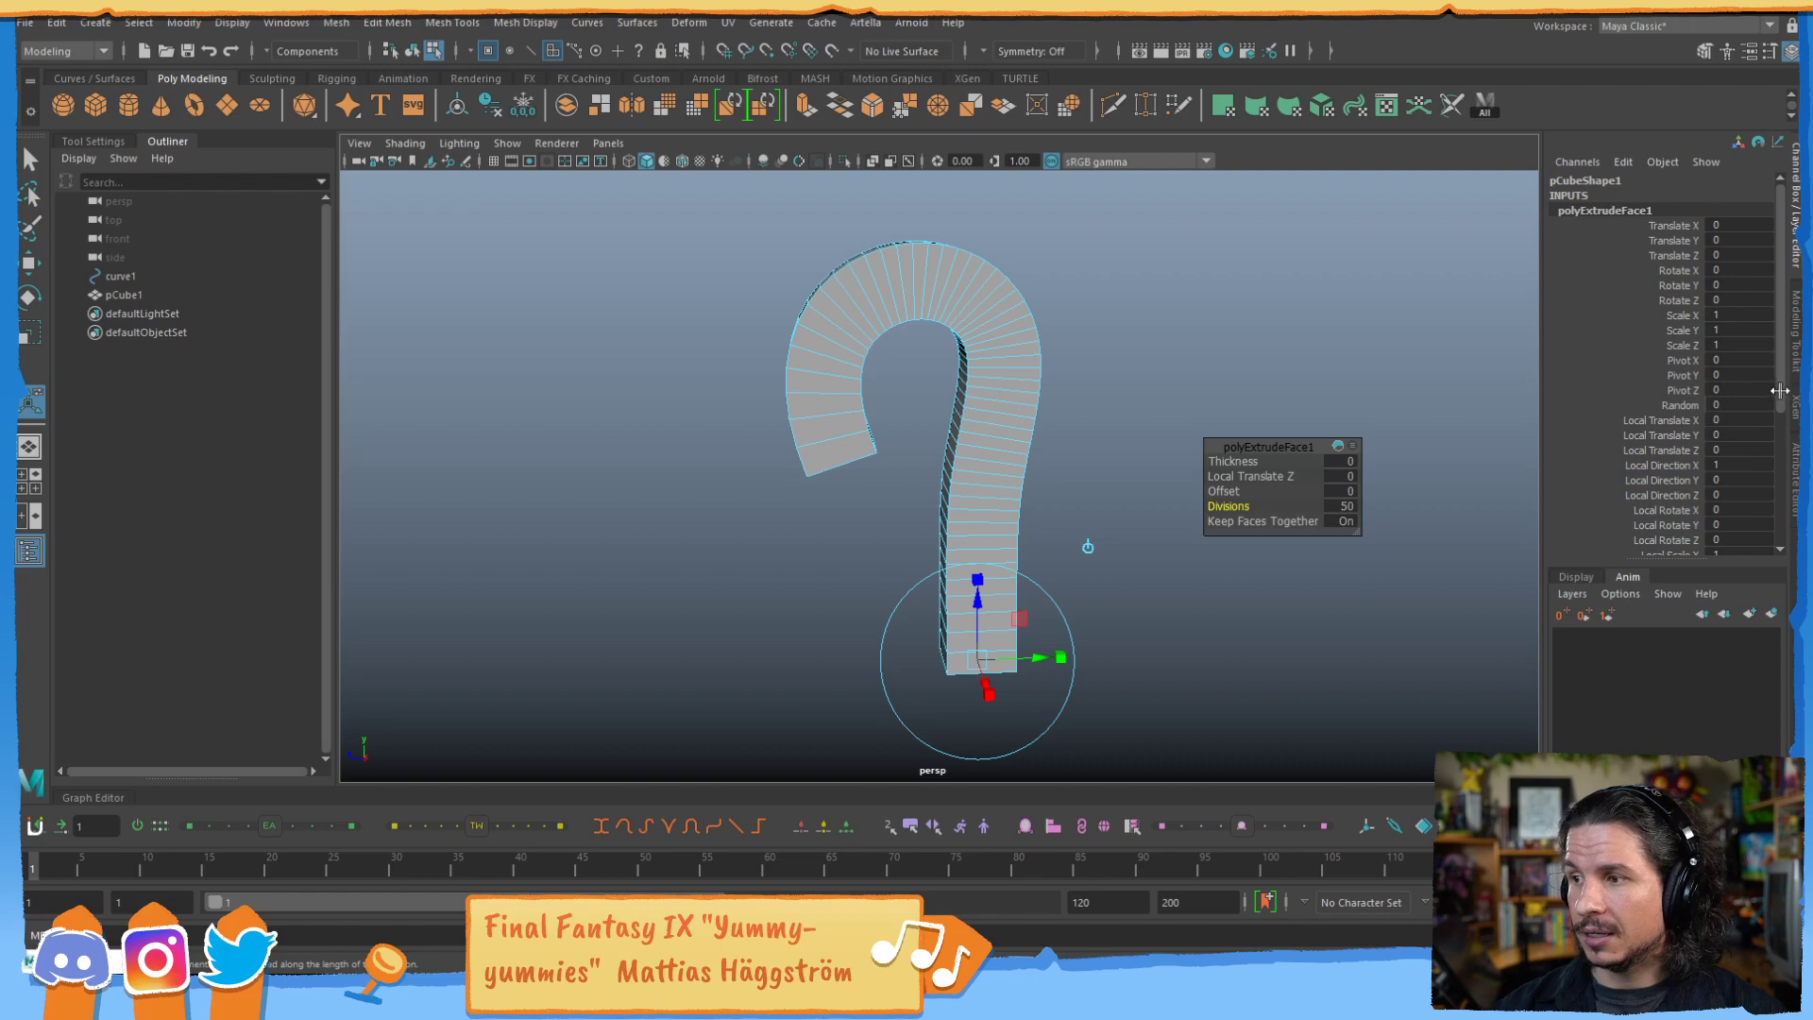
scroll(1756, 416, down, 5)
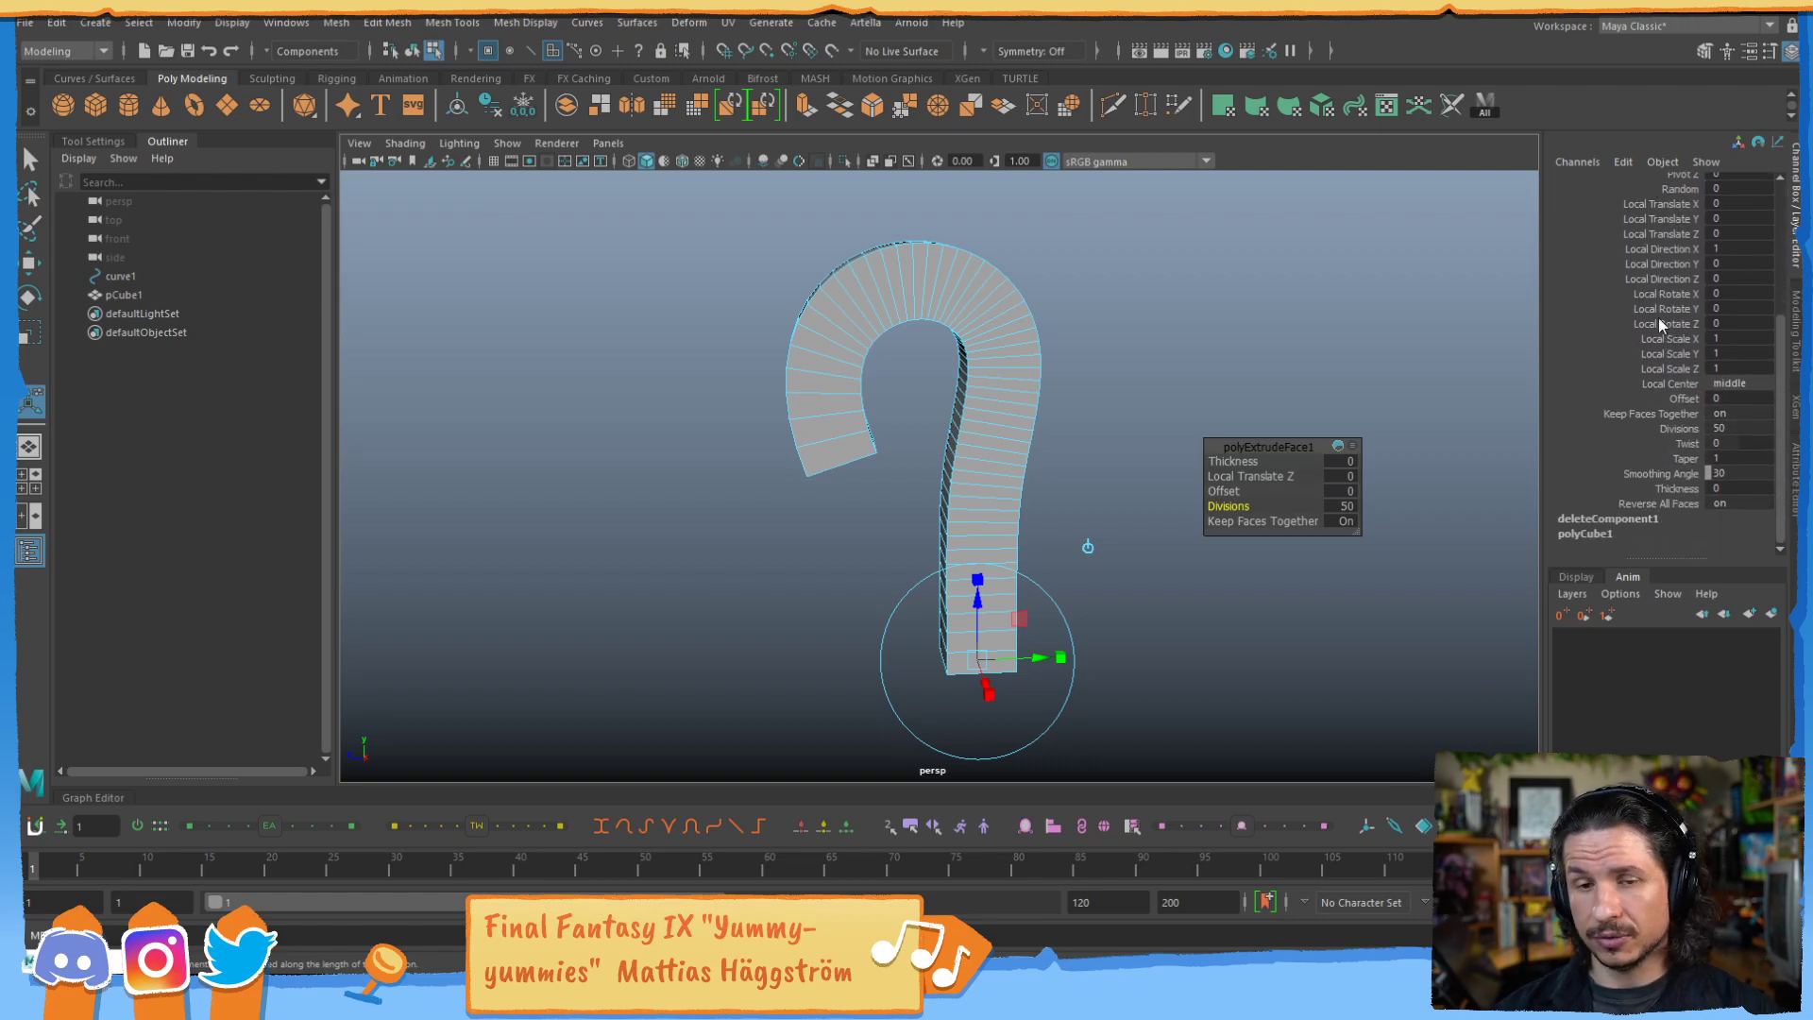
click(1686, 456)
middle_drag(1404, 437, 1309, 453)
alt+drag(1301, 458, 1267, 498)
Set the extrusion's Twist to about 110.7.
middle_drag(1380, 466, 992, 513)
click(1688, 443)
alt+drag(991, 514, 1180, 552)
Try out the extrusion's Thickness, leave it at 0, and return the shape to object mode.
click(1686, 491)
mouse_move(1490, 491)
middle_down()
mouse_move(1266, 498)
mouse_move(1501, 469)
middle_up()
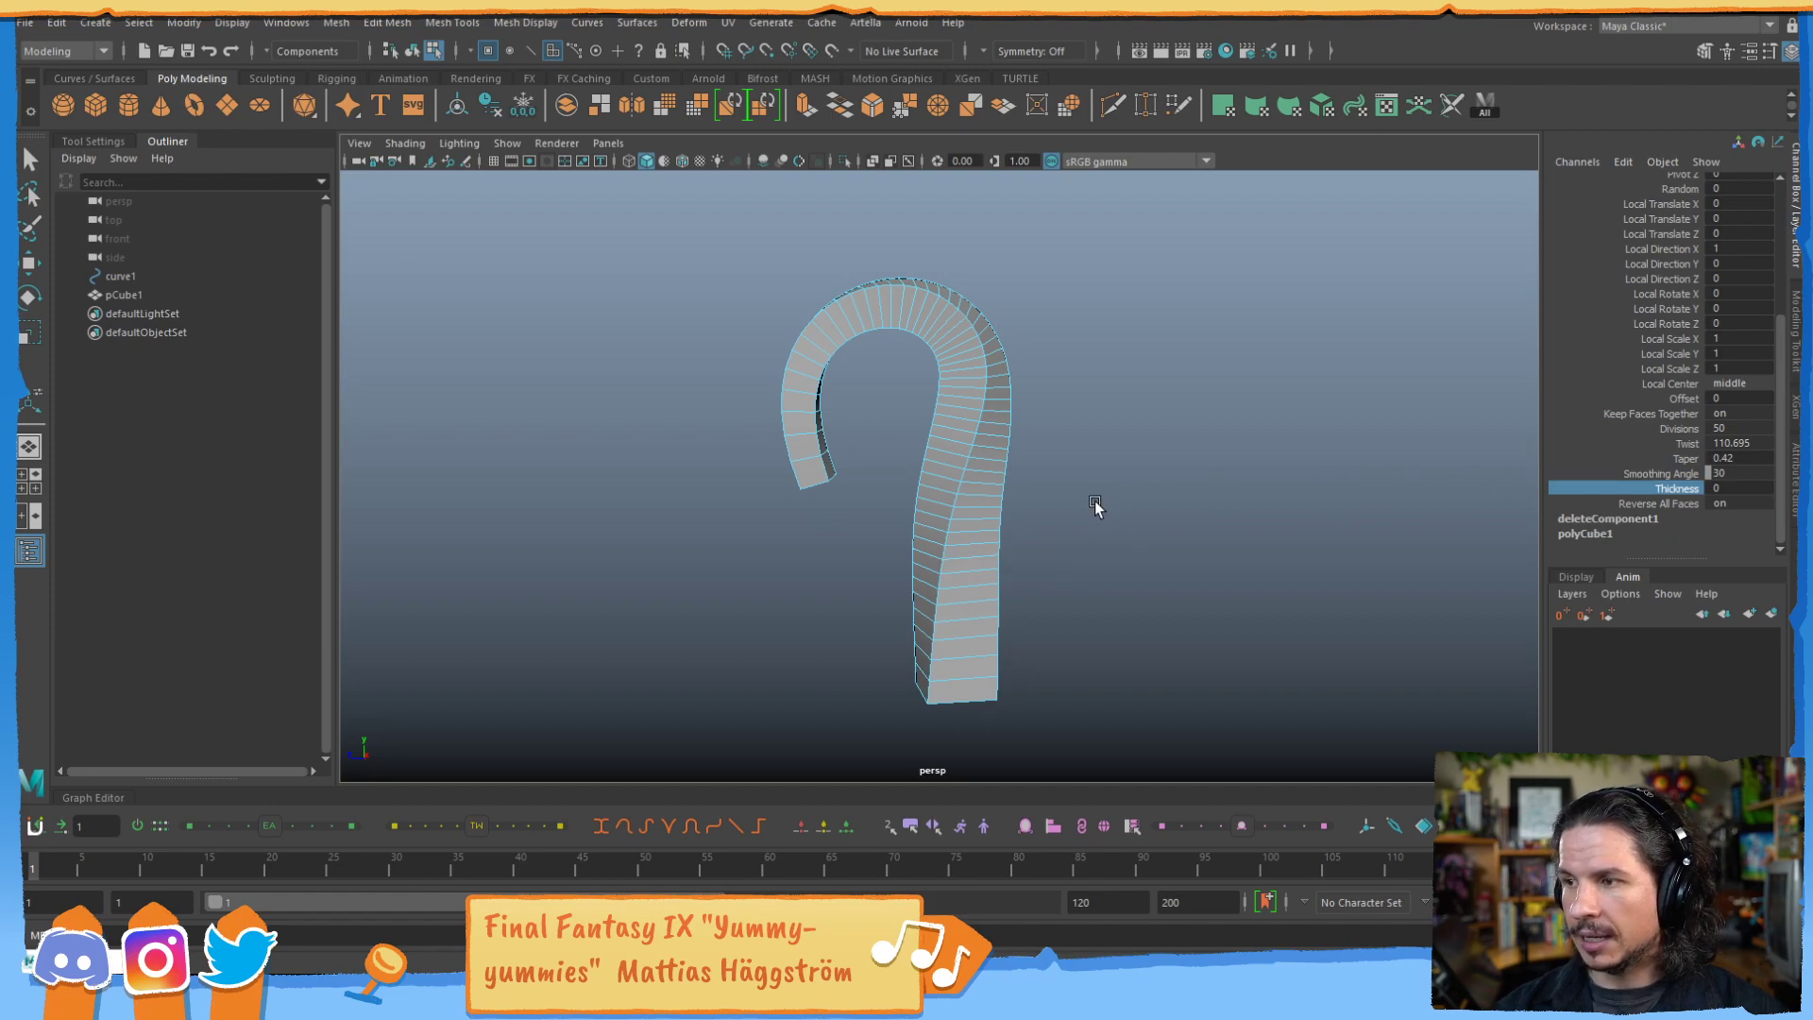
click(854, 473)
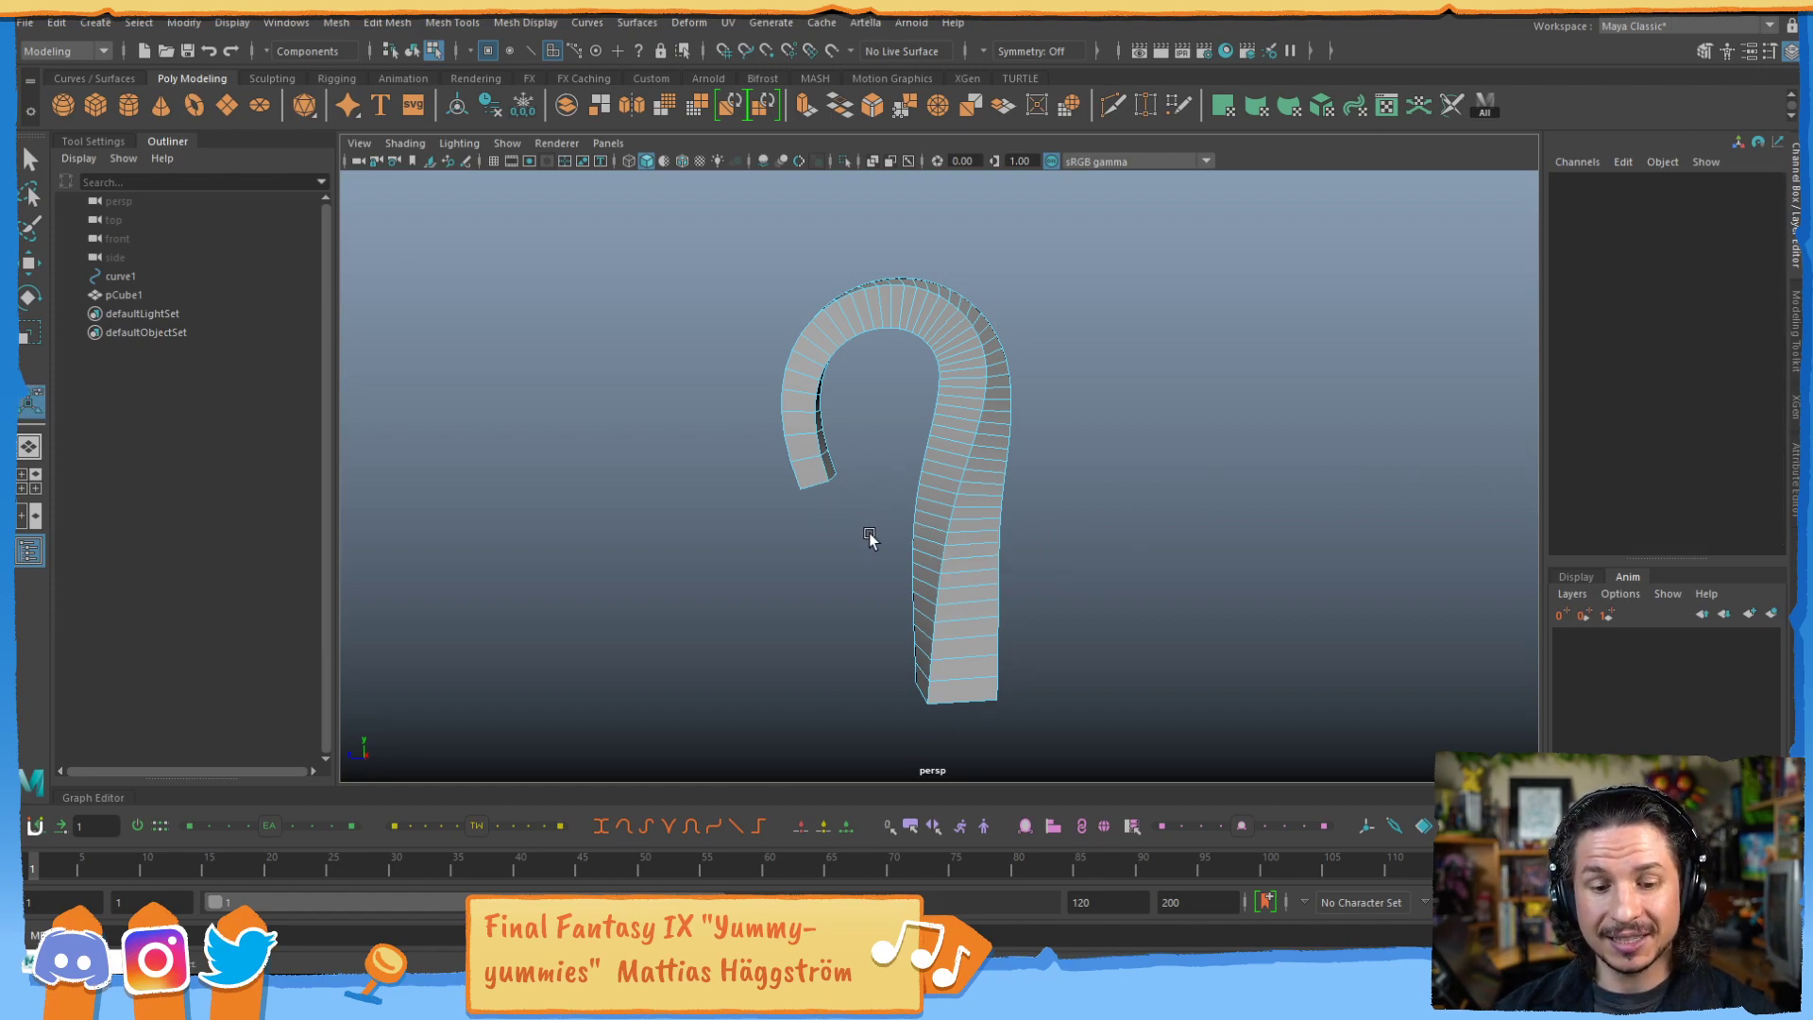
key(F8)
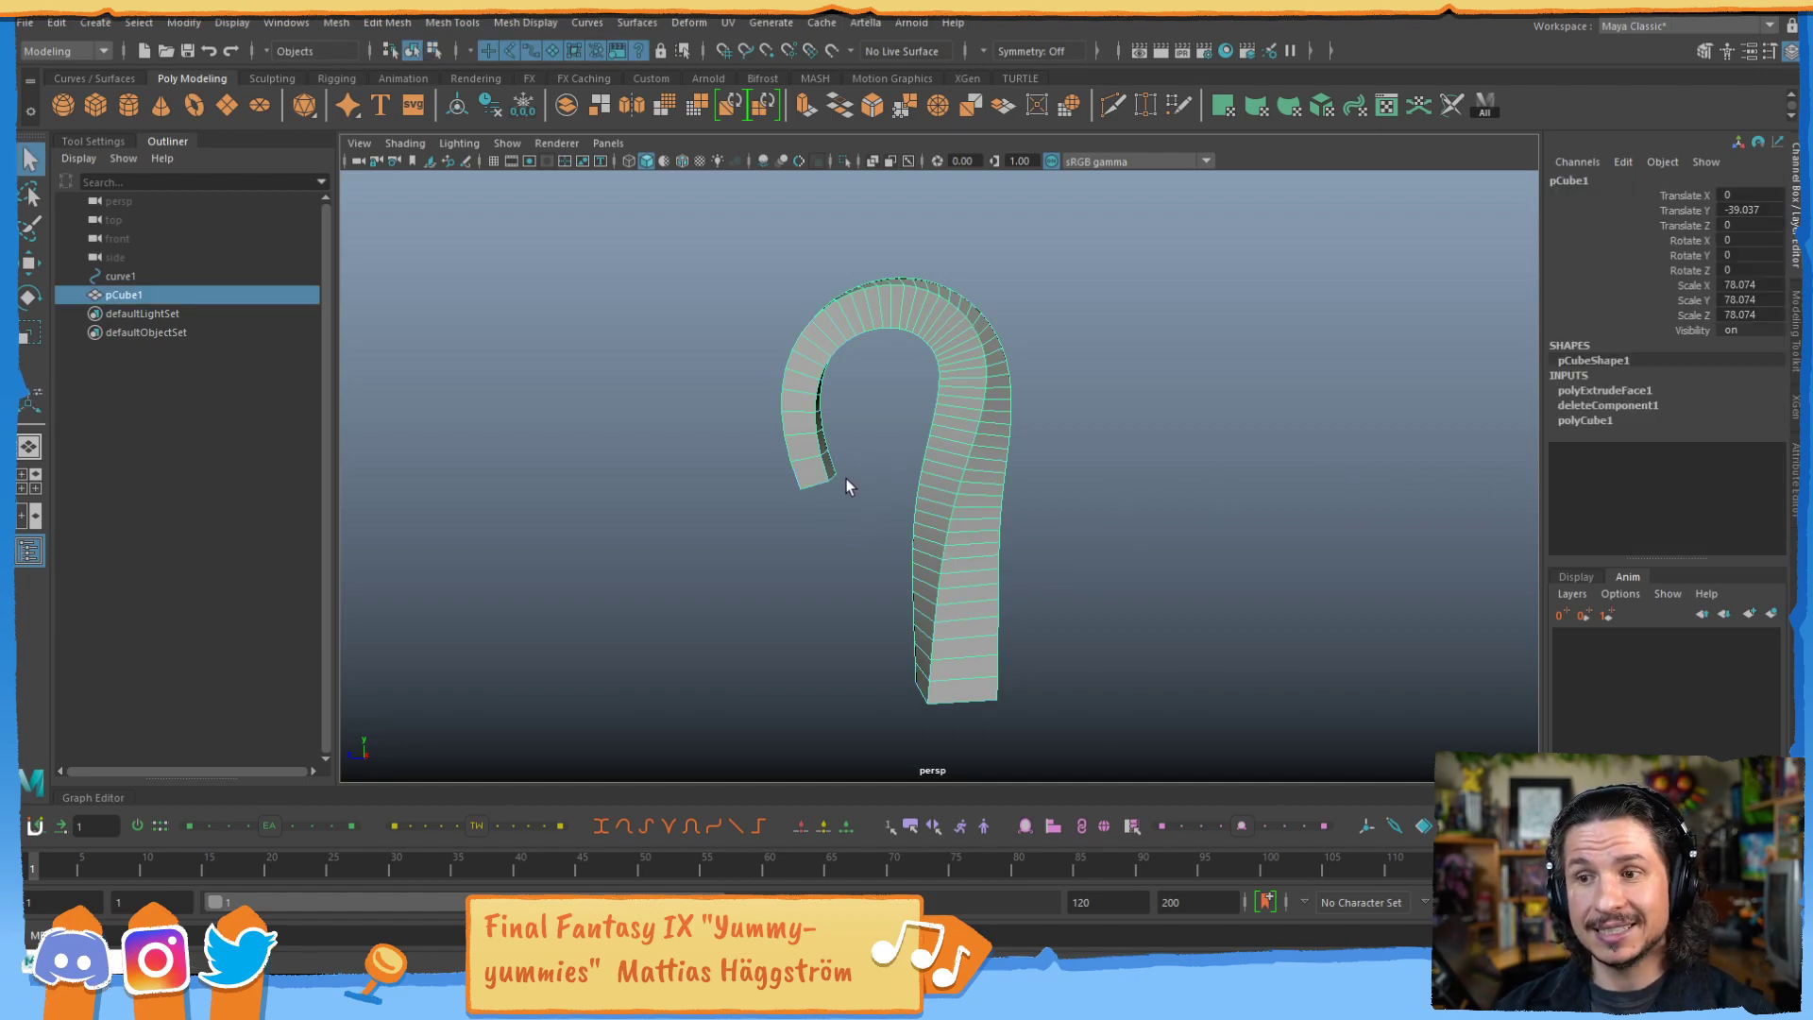
Show curve1's control vertices and move the two beside and above the hook's arch outward to widen the bend.
click(157, 278)
right_drag(722, 433, 667, 426)
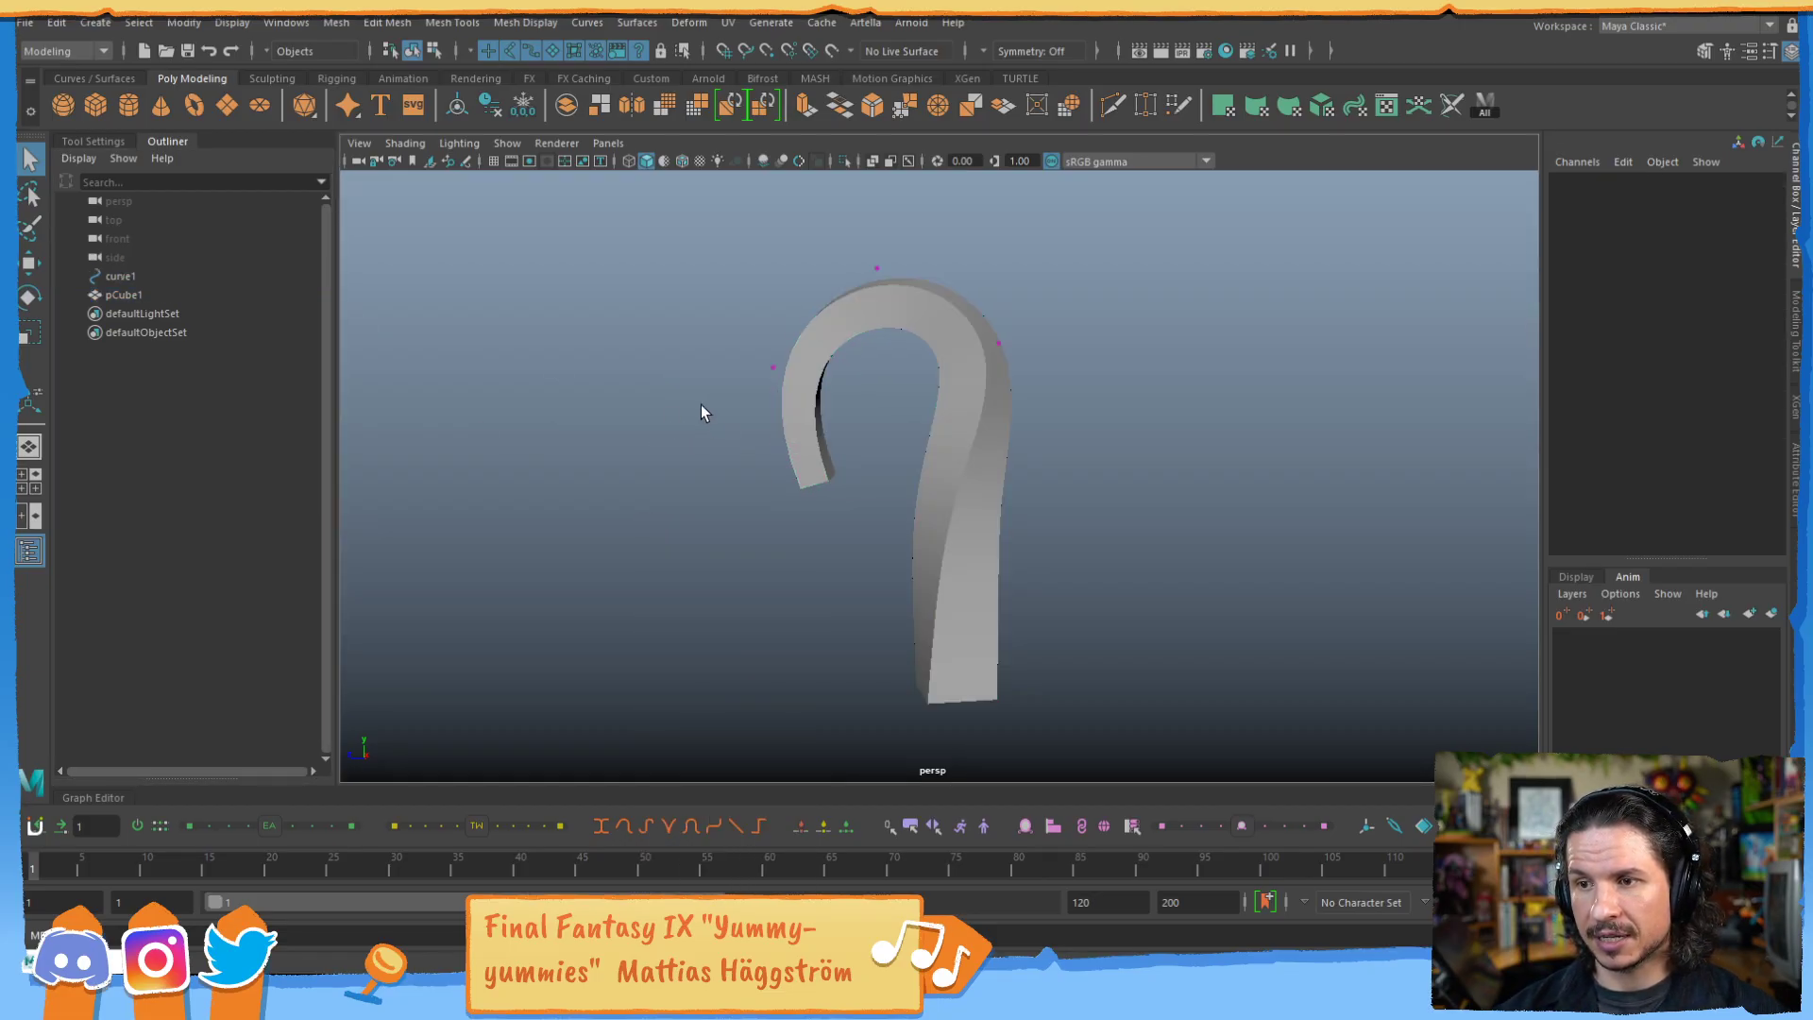
drag(733, 416, 854, 534)
key(w)
drag(774, 366, 684, 364)
drag(846, 231, 815, 180)
Move the control vertex on the arch's outer shoulder outward and shift the one above the hook's base.
drag(1077, 314, 912, 390)
drag(1008, 344, 1077, 328)
drag(1121, 406, 828, 629)
mouse_move(957, 599)
mouse_down()
mouse_move(988, 624)
mouse_move(995, 607)
mouse_move(954, 589)
mouse_up()
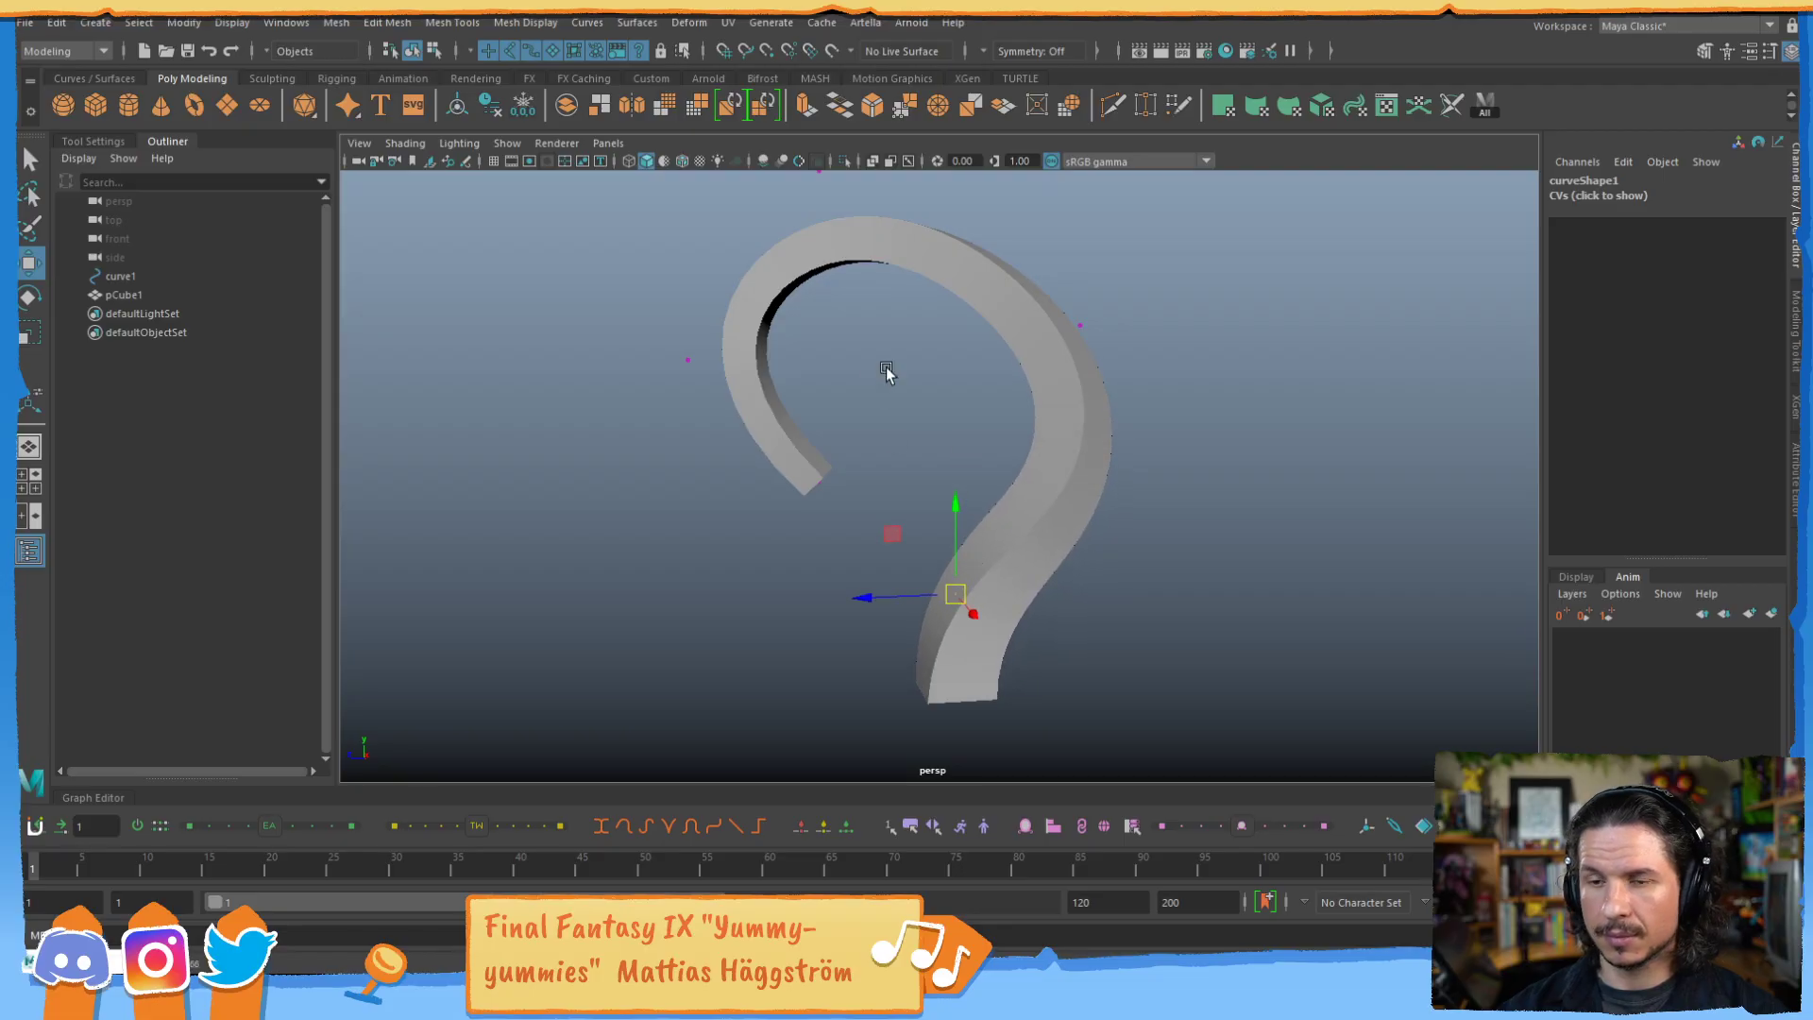
Raise the control vertex on the outer shoulder of the hook's arch a little further.
alt+middle_drag(1050, 417, 1052, 524)
scroll(1052, 524, down, 1)
drag(1122, 400, 979, 498)
drag(1068, 437, 1100, 357)
Move the control vertex at the hook's free end outward to open the hook, bringing it back in slightly.
alt+right_drag(1247, 385, 953, 463)
alt+drag(954, 463, 1037, 566)
drag(1065, 573, 853, 406)
drag(934, 531, 817, 571)
alt+drag(852, 493, 941, 517)
drag(818, 538, 697, 538)
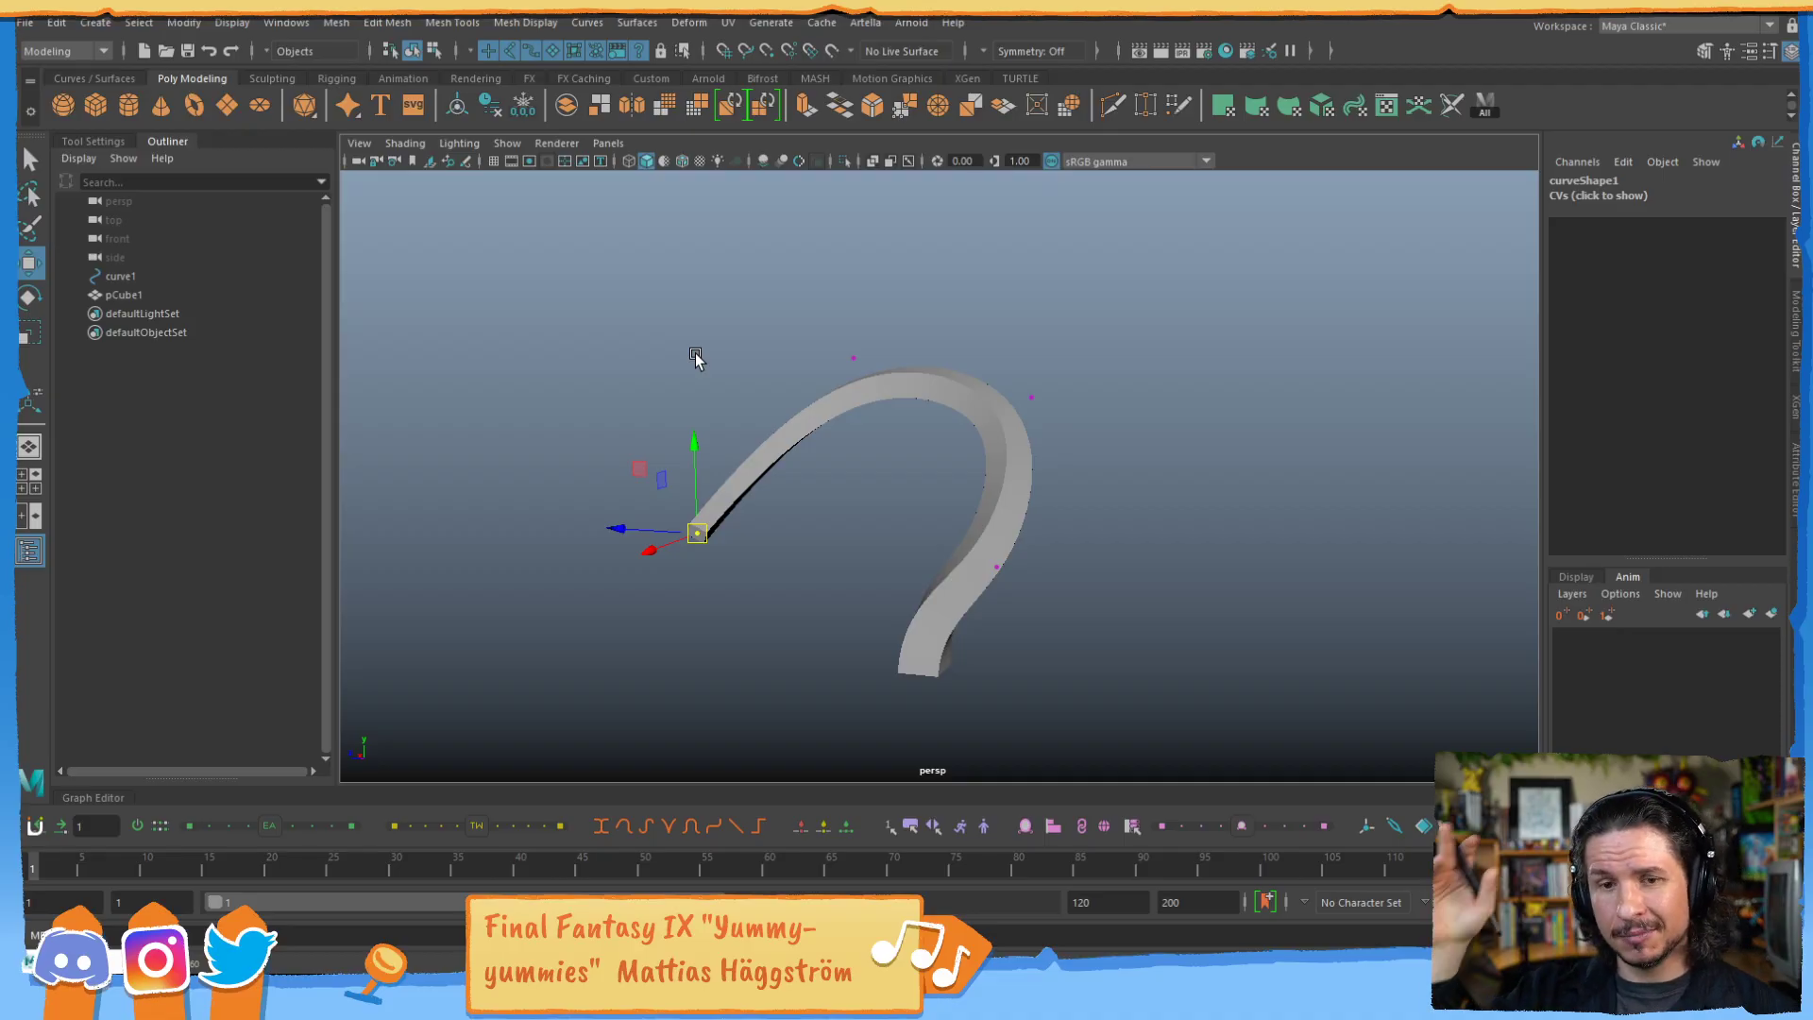
drag(698, 534, 744, 543)
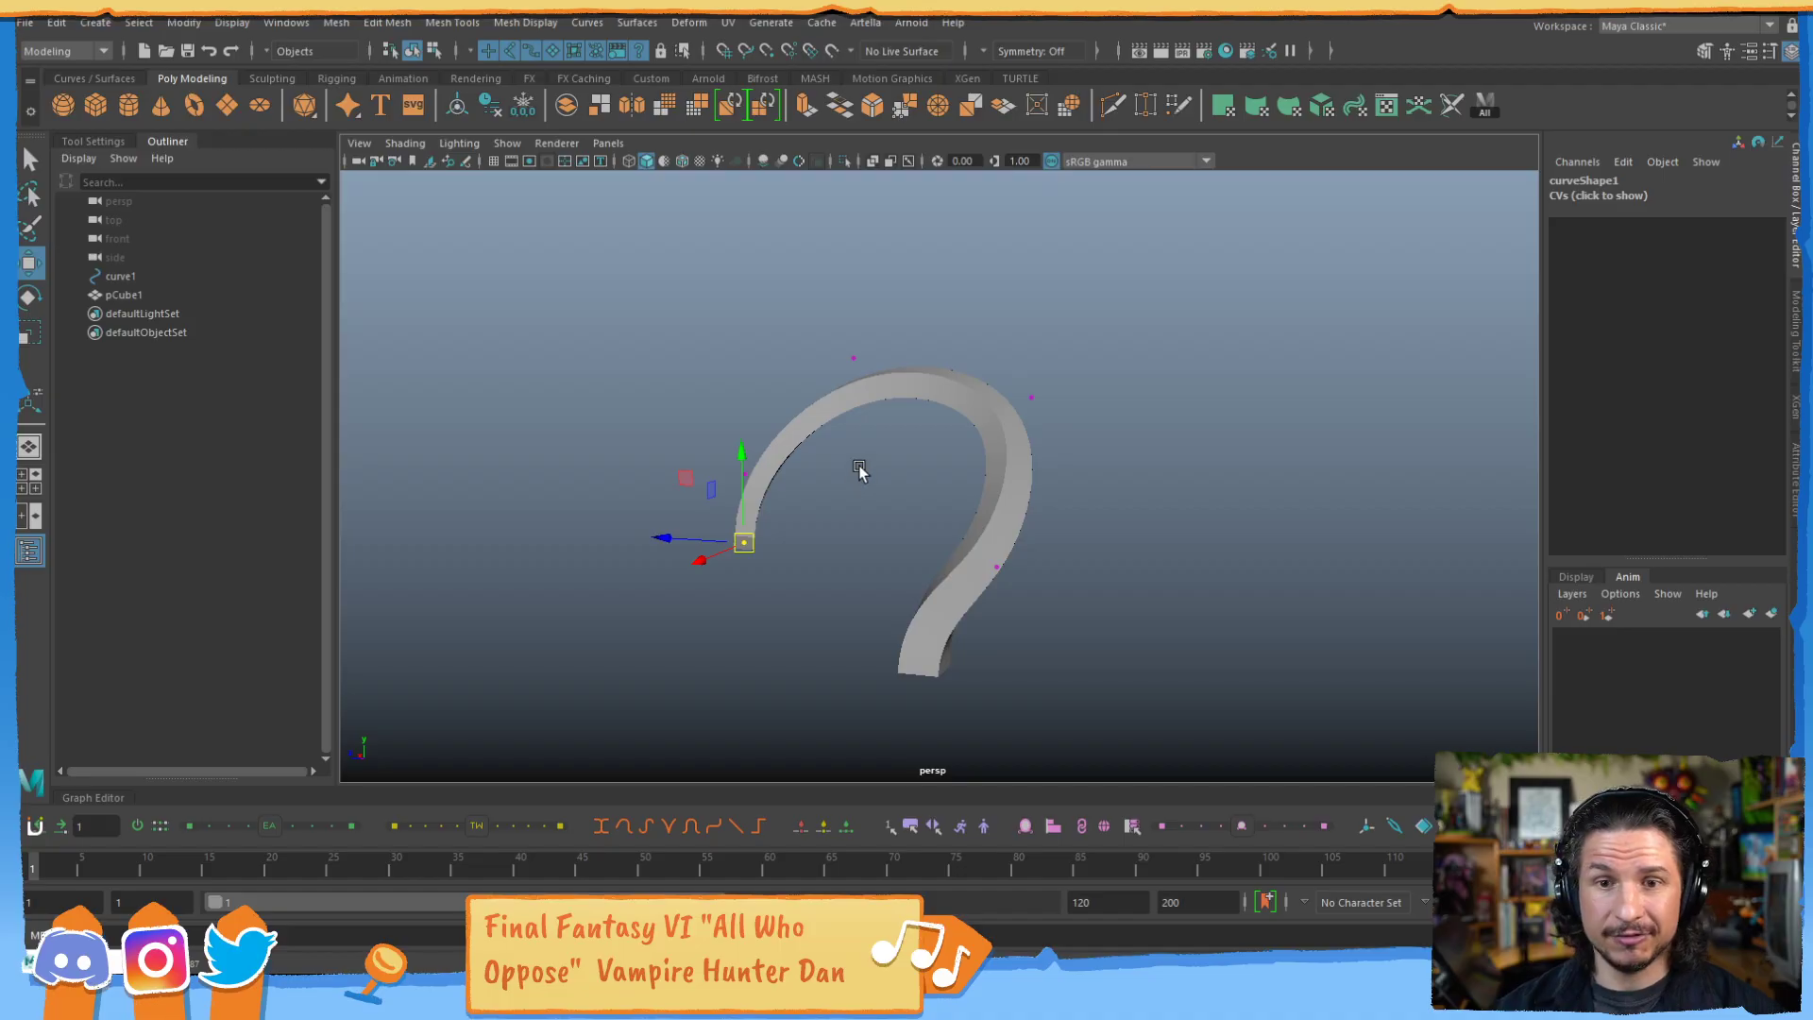
alt+drag(849, 469, 777, 552)
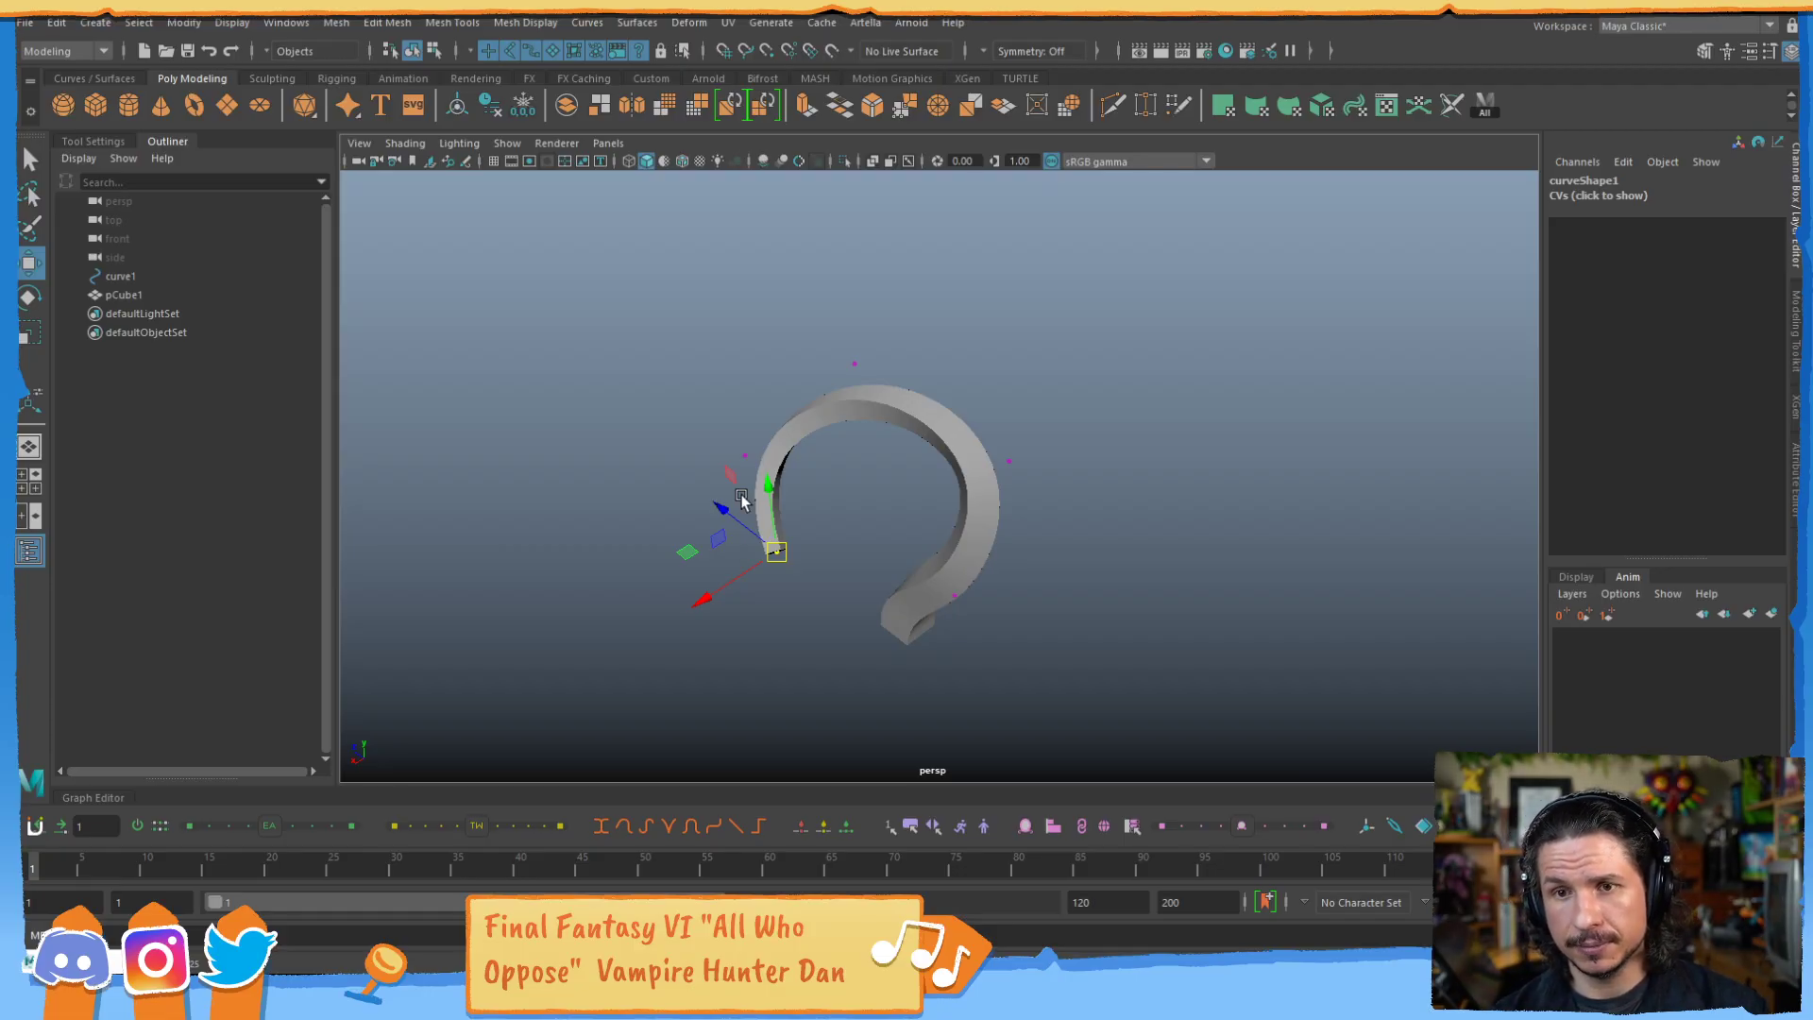
Select the whole of curve1, try the Rotate tool on it and return to the Move tool.
click(121, 276)
key(e)
mouse_move(945, 578)
mouse_down()
mouse_move(998, 650)
mouse_move(887, 591)
mouse_move(935, 576)
mouse_up()
alt+drag(990, 478, 858, 526)
key(w)
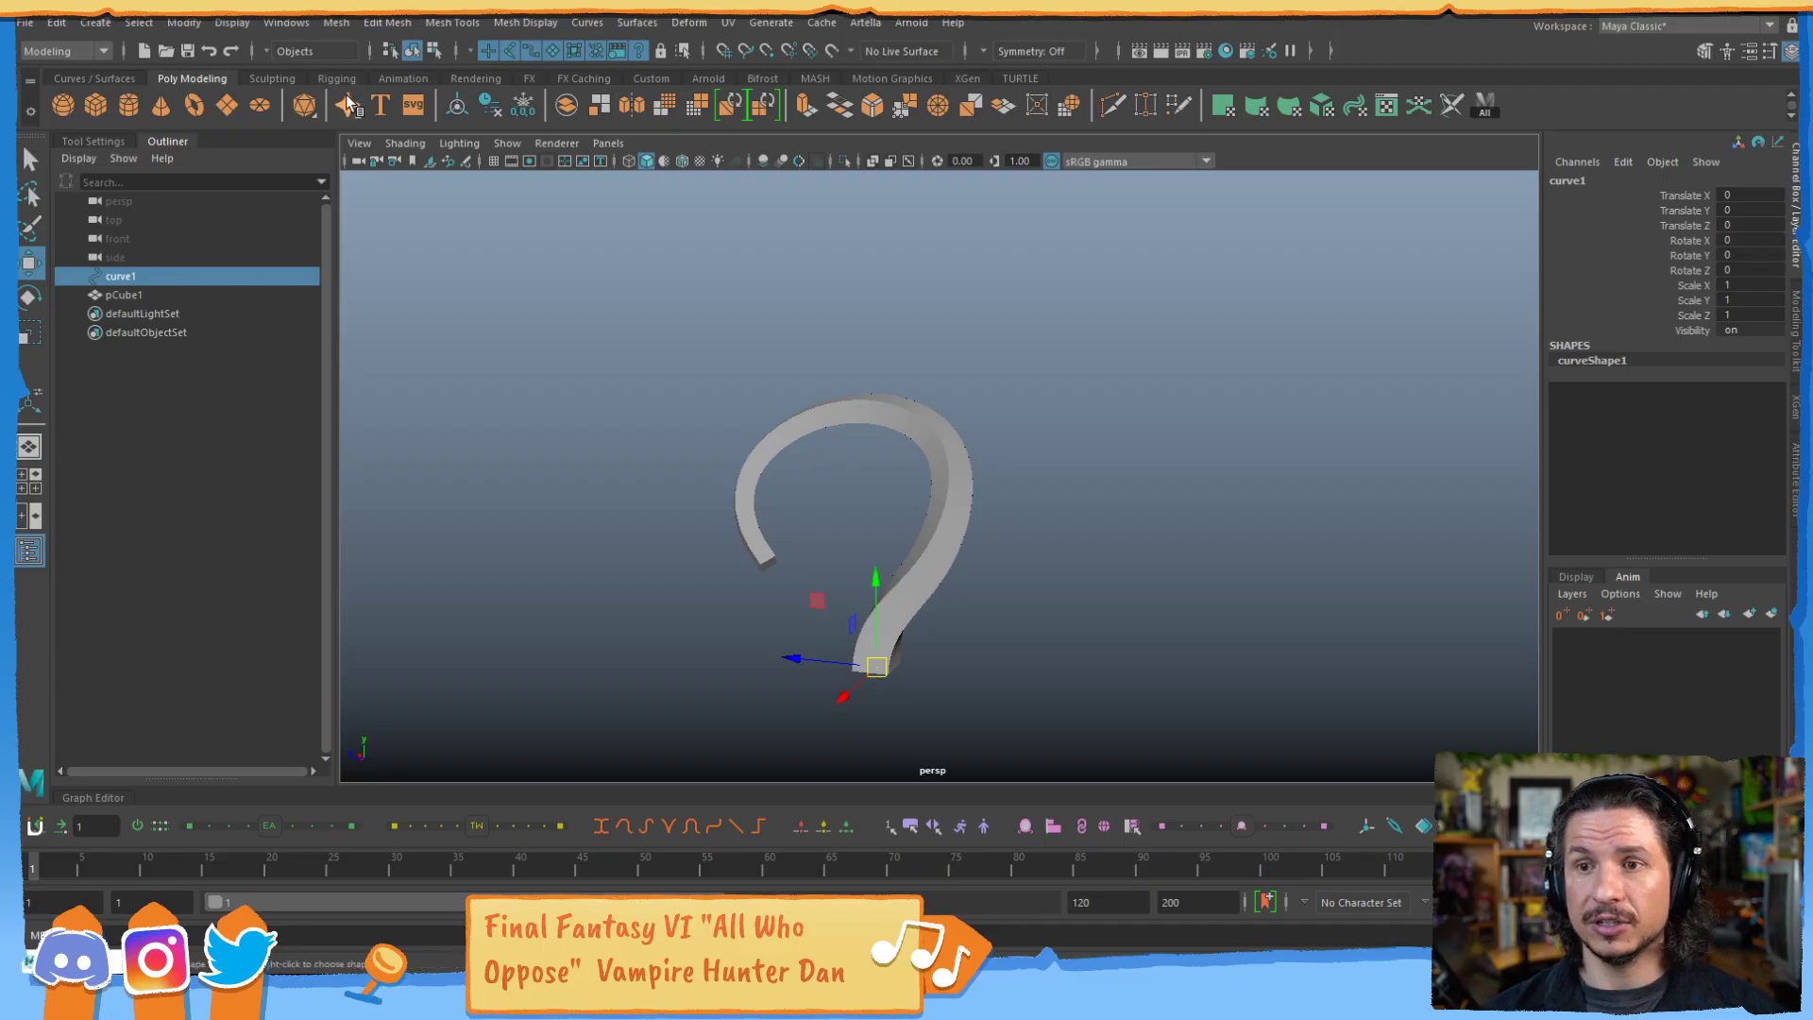
Open the Grease Pencil, add a frame and sketch red curved strokes meeting in a point beside the hook.
click(463, 162)
drag(494, 182, 965, 187)
click(694, 216)
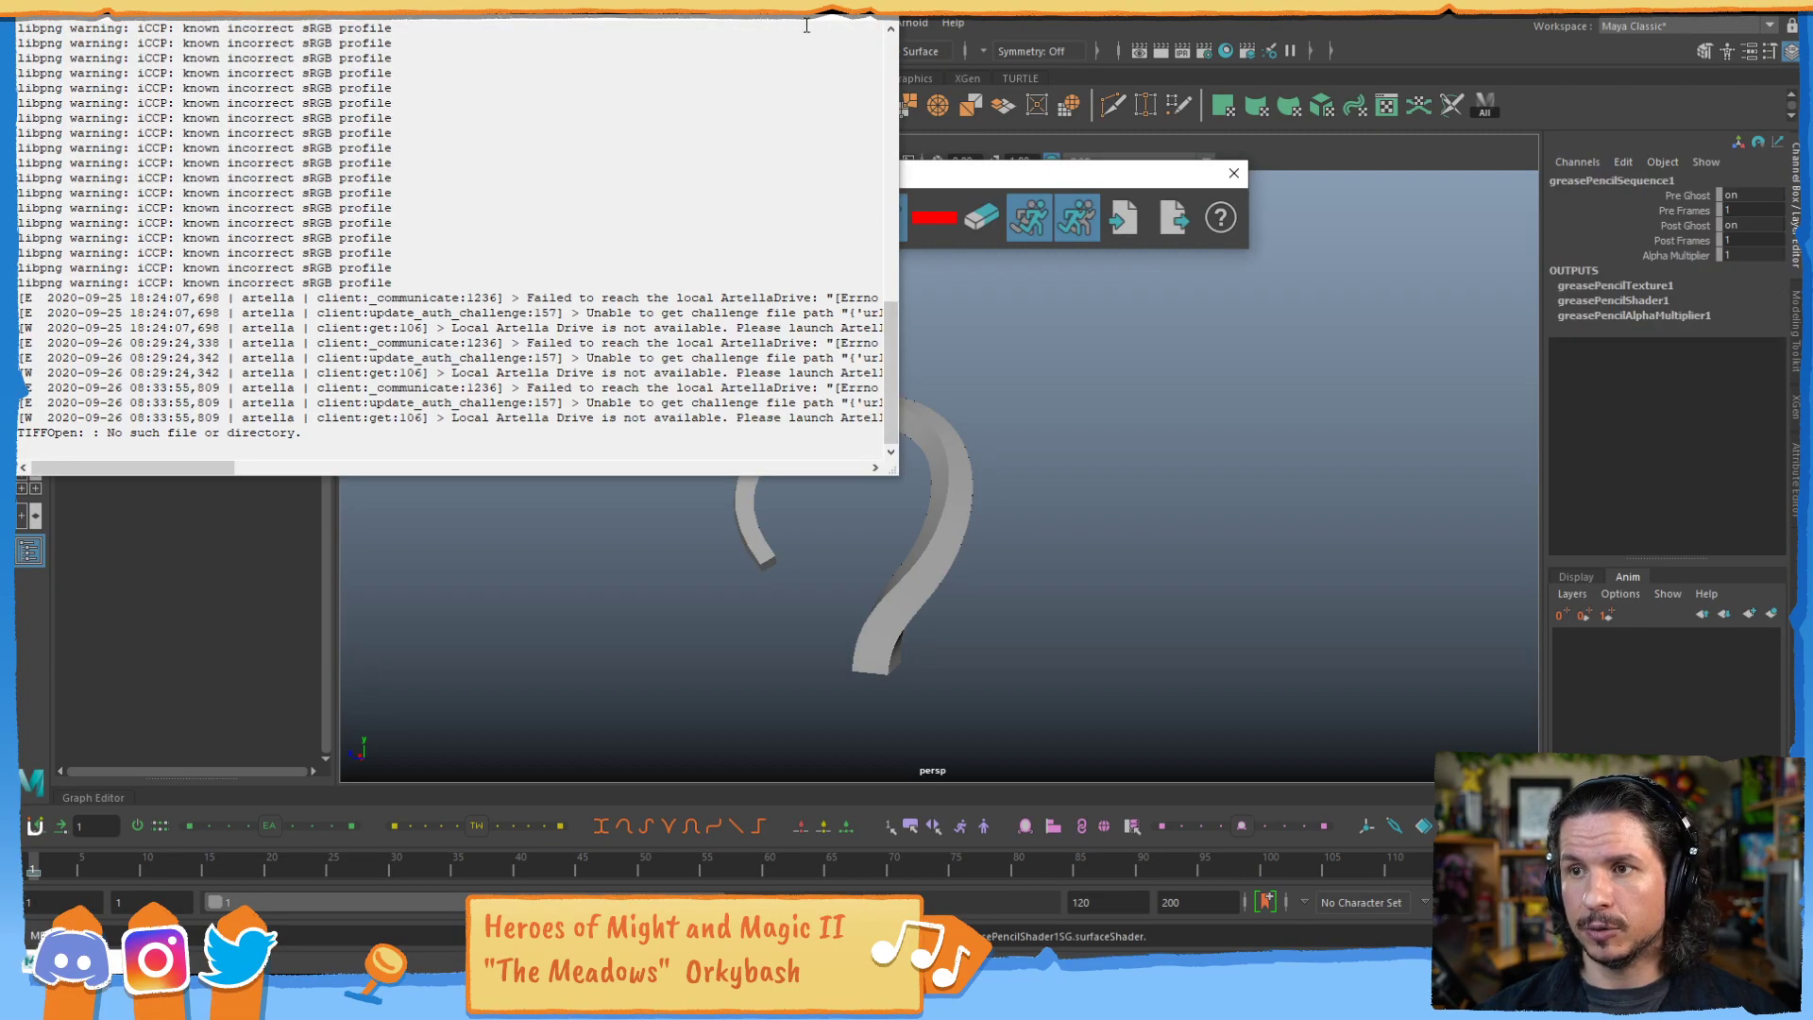
click(793, 10)
mouse_move(582, 314)
mouse_down()
mouse_move(522, 395)
mouse_move(525, 501)
mouse_up()
drag(526, 401, 566, 535)
drag(628, 395, 580, 562)
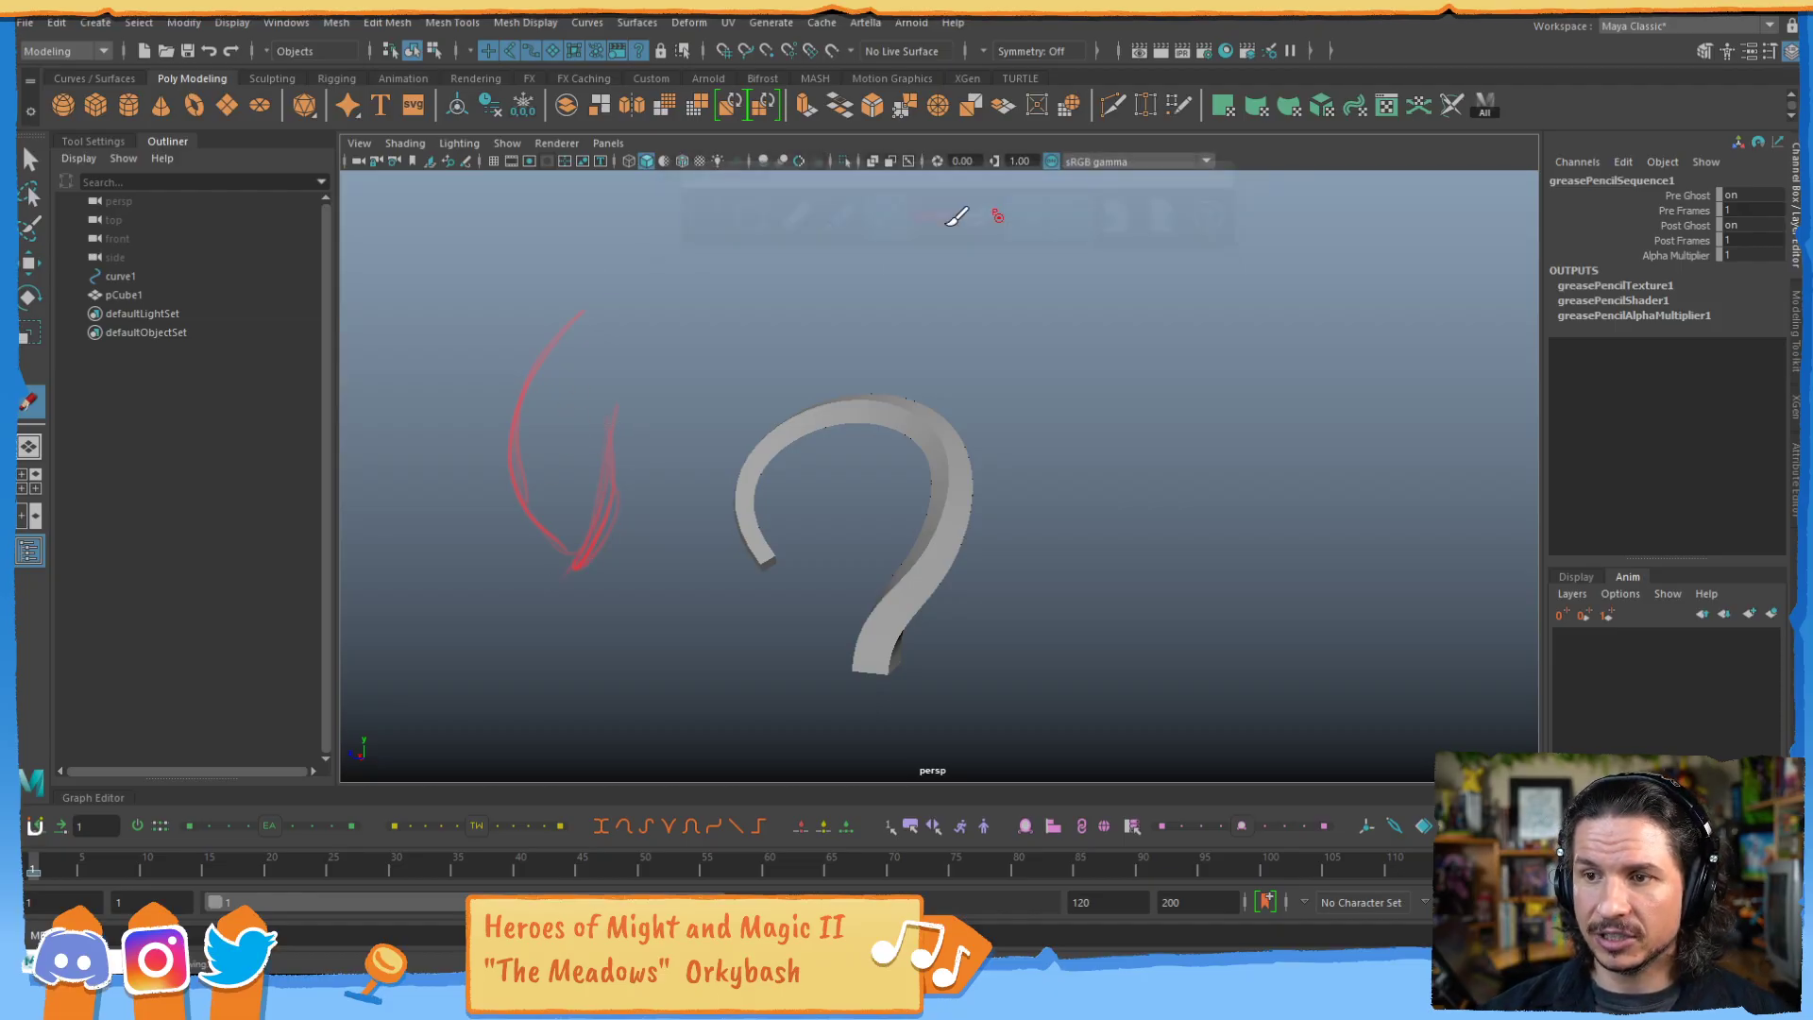
Delete the Grease Pencil frame holding the red sketch and return to the Move tool.
click(463, 144)
click(466, 148)
click(468, 161)
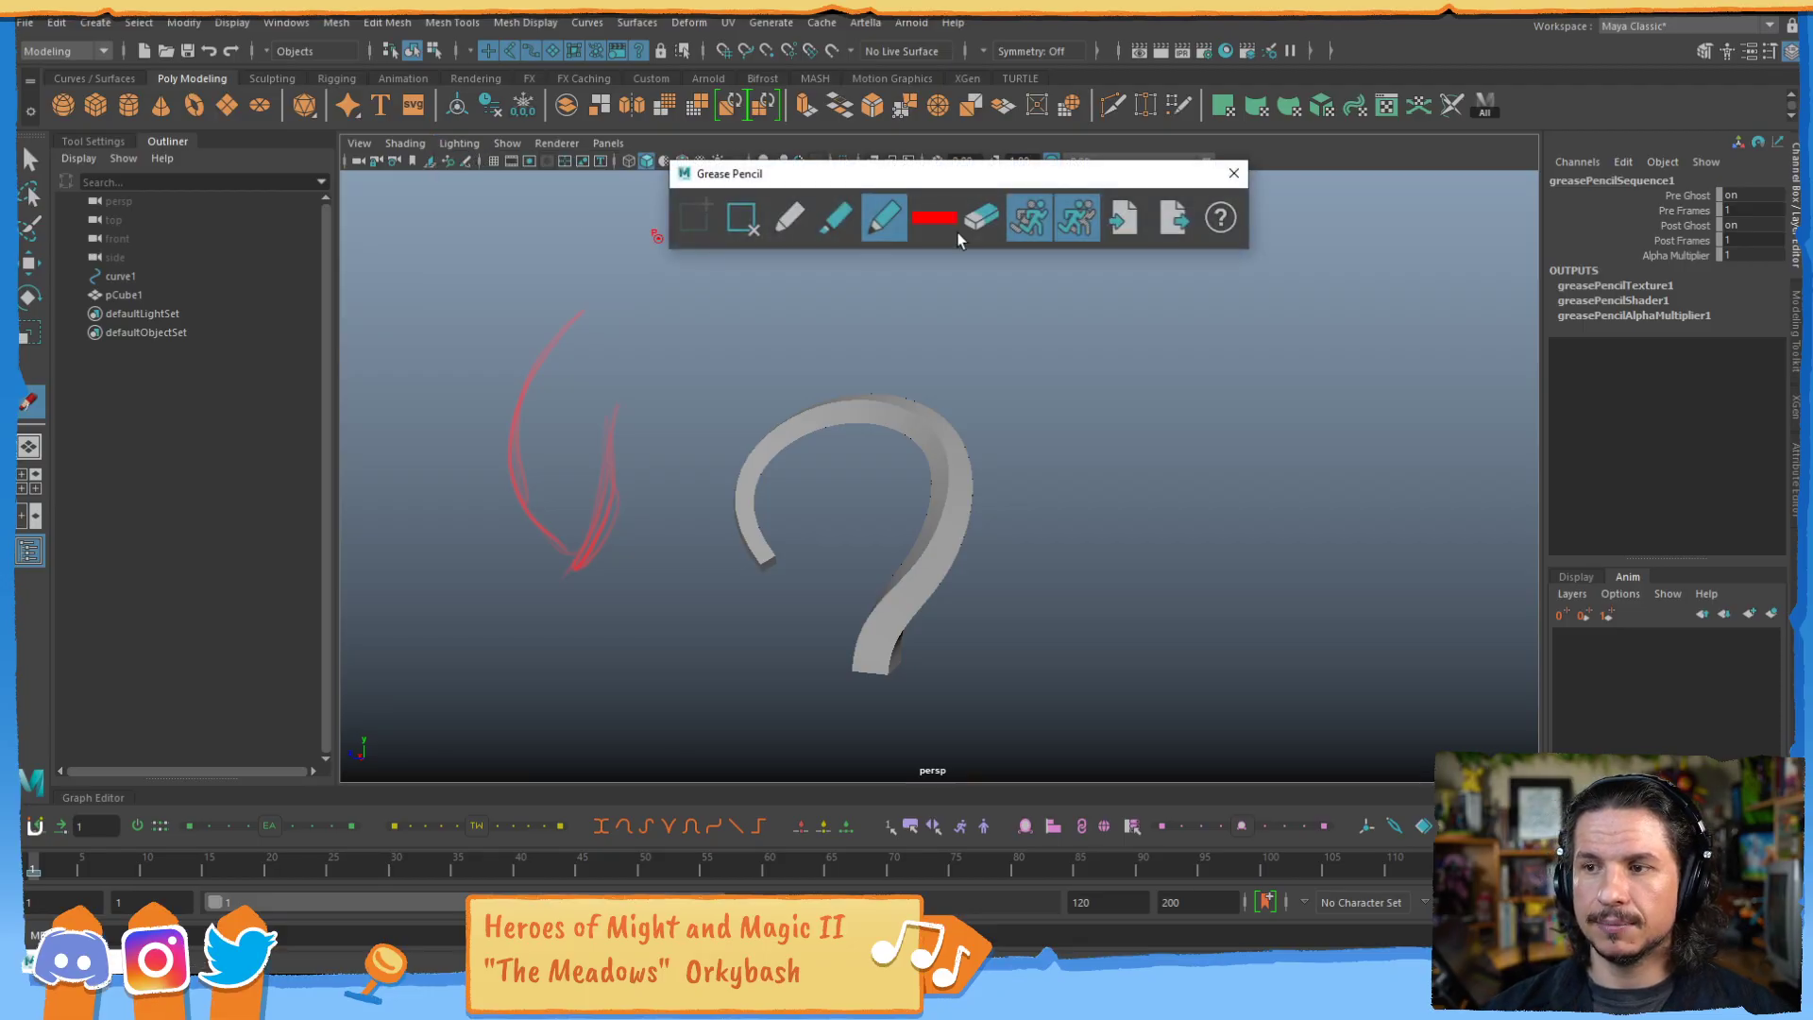
click(742, 219)
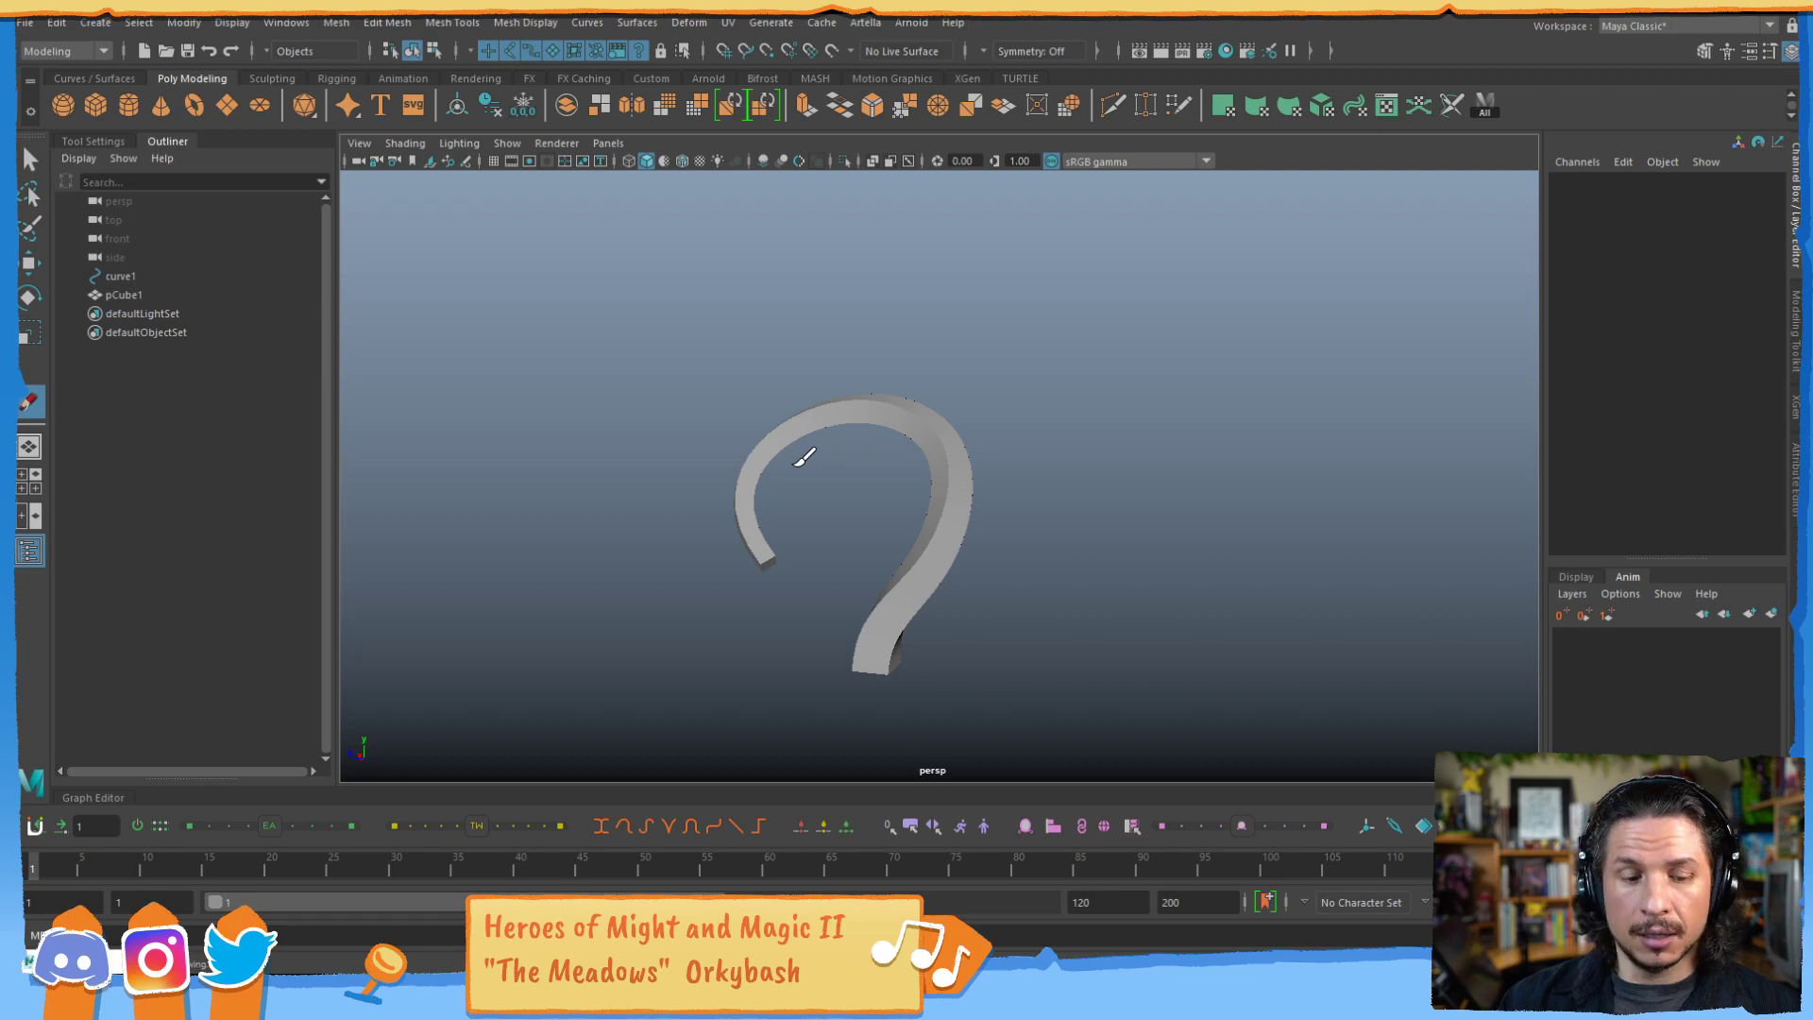
key(w)
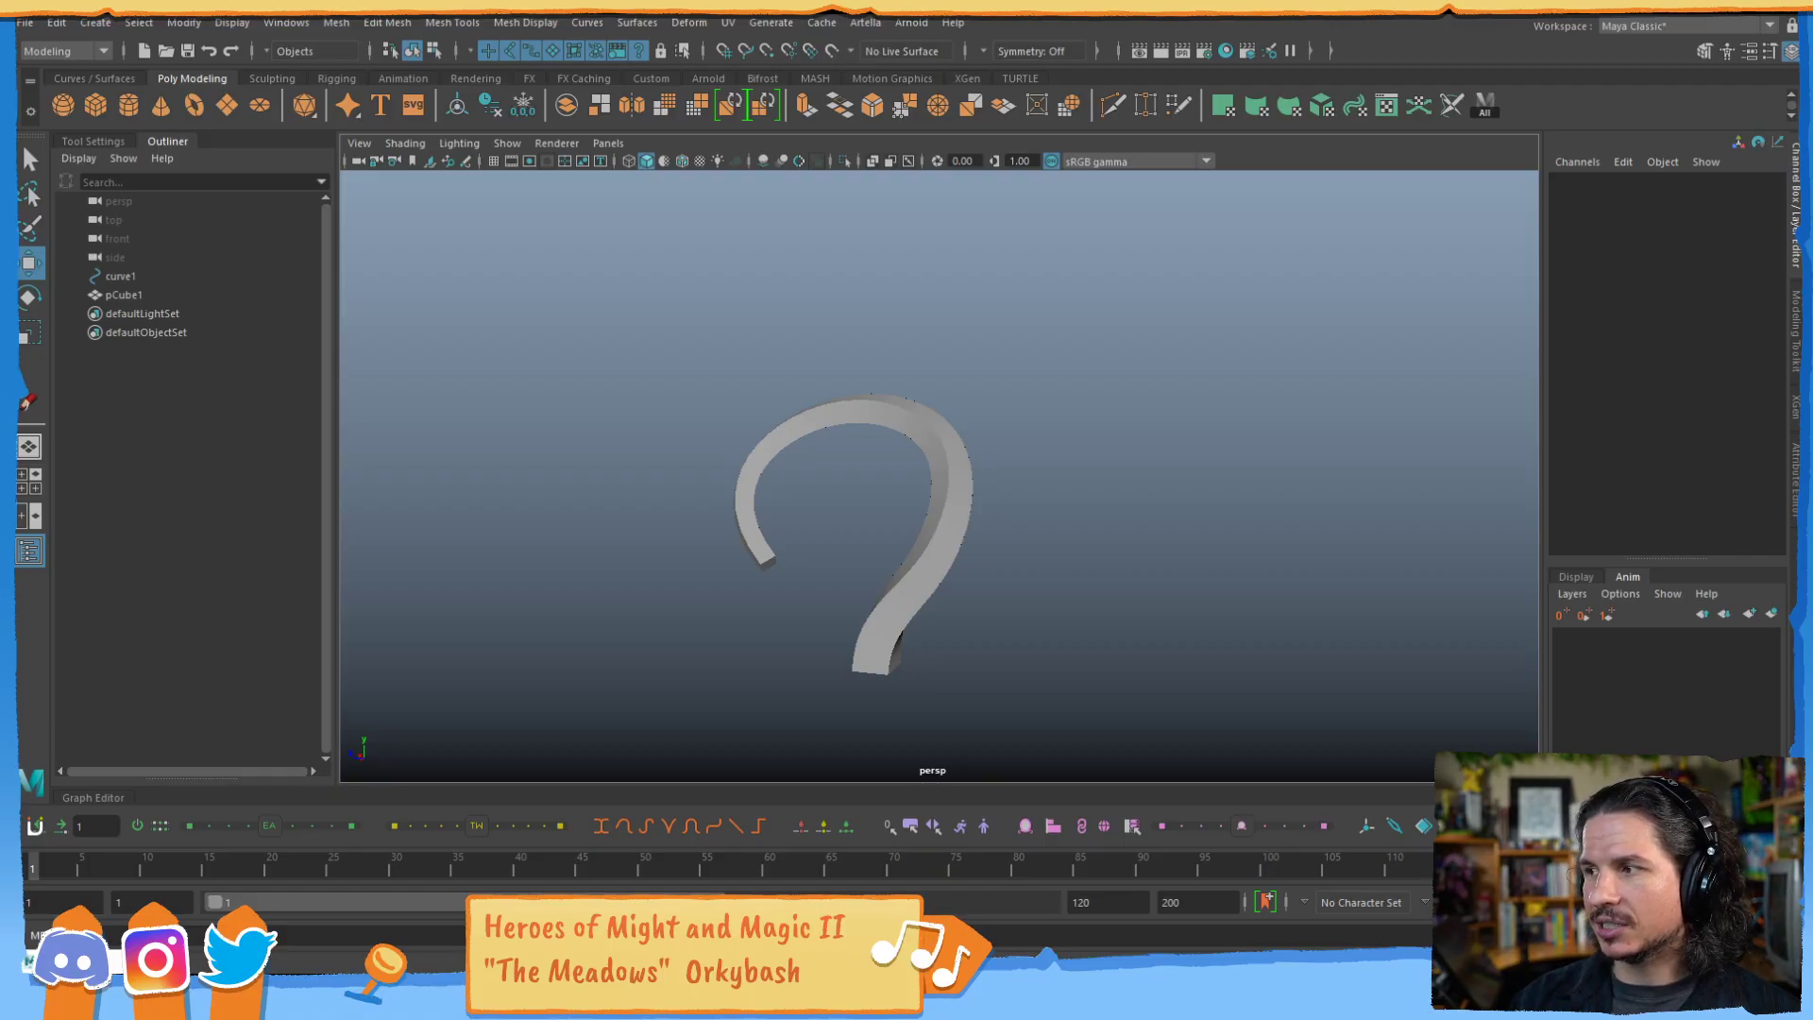
Open the Plug-in Manager and look through the list of installed plug-ins.
drag(1812, 359, 1375, 359)
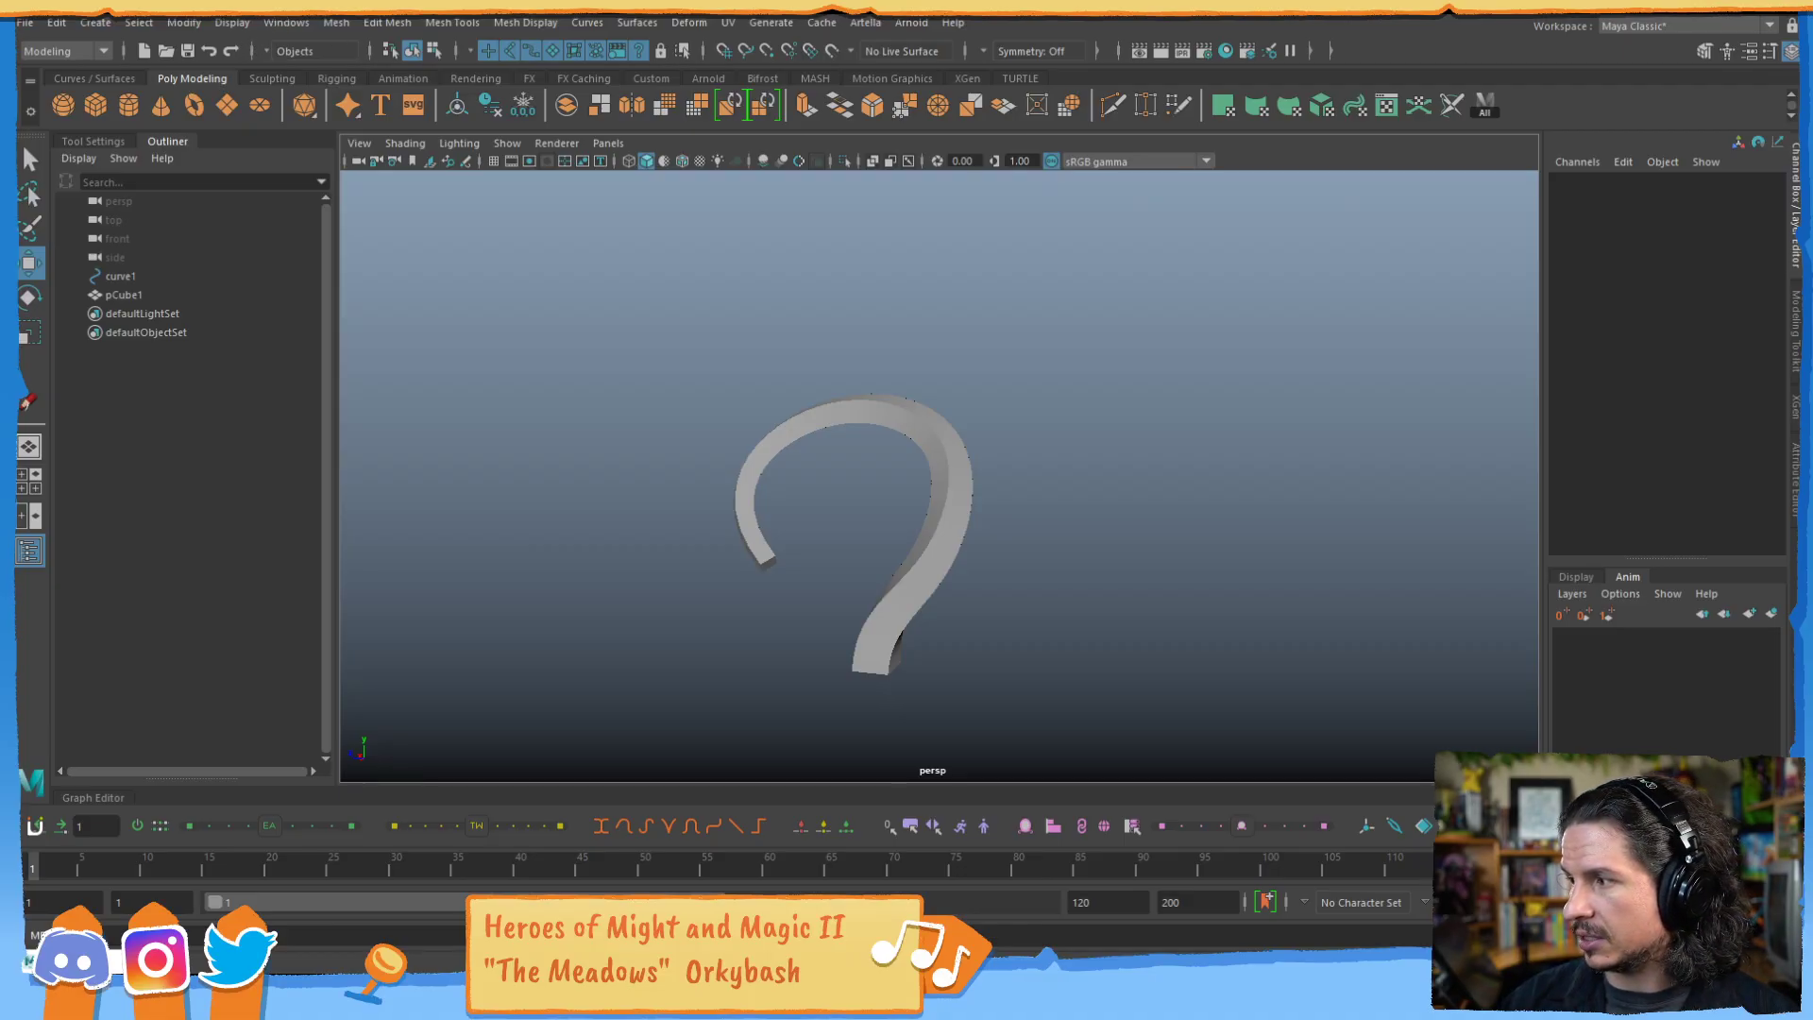
click(285, 23)
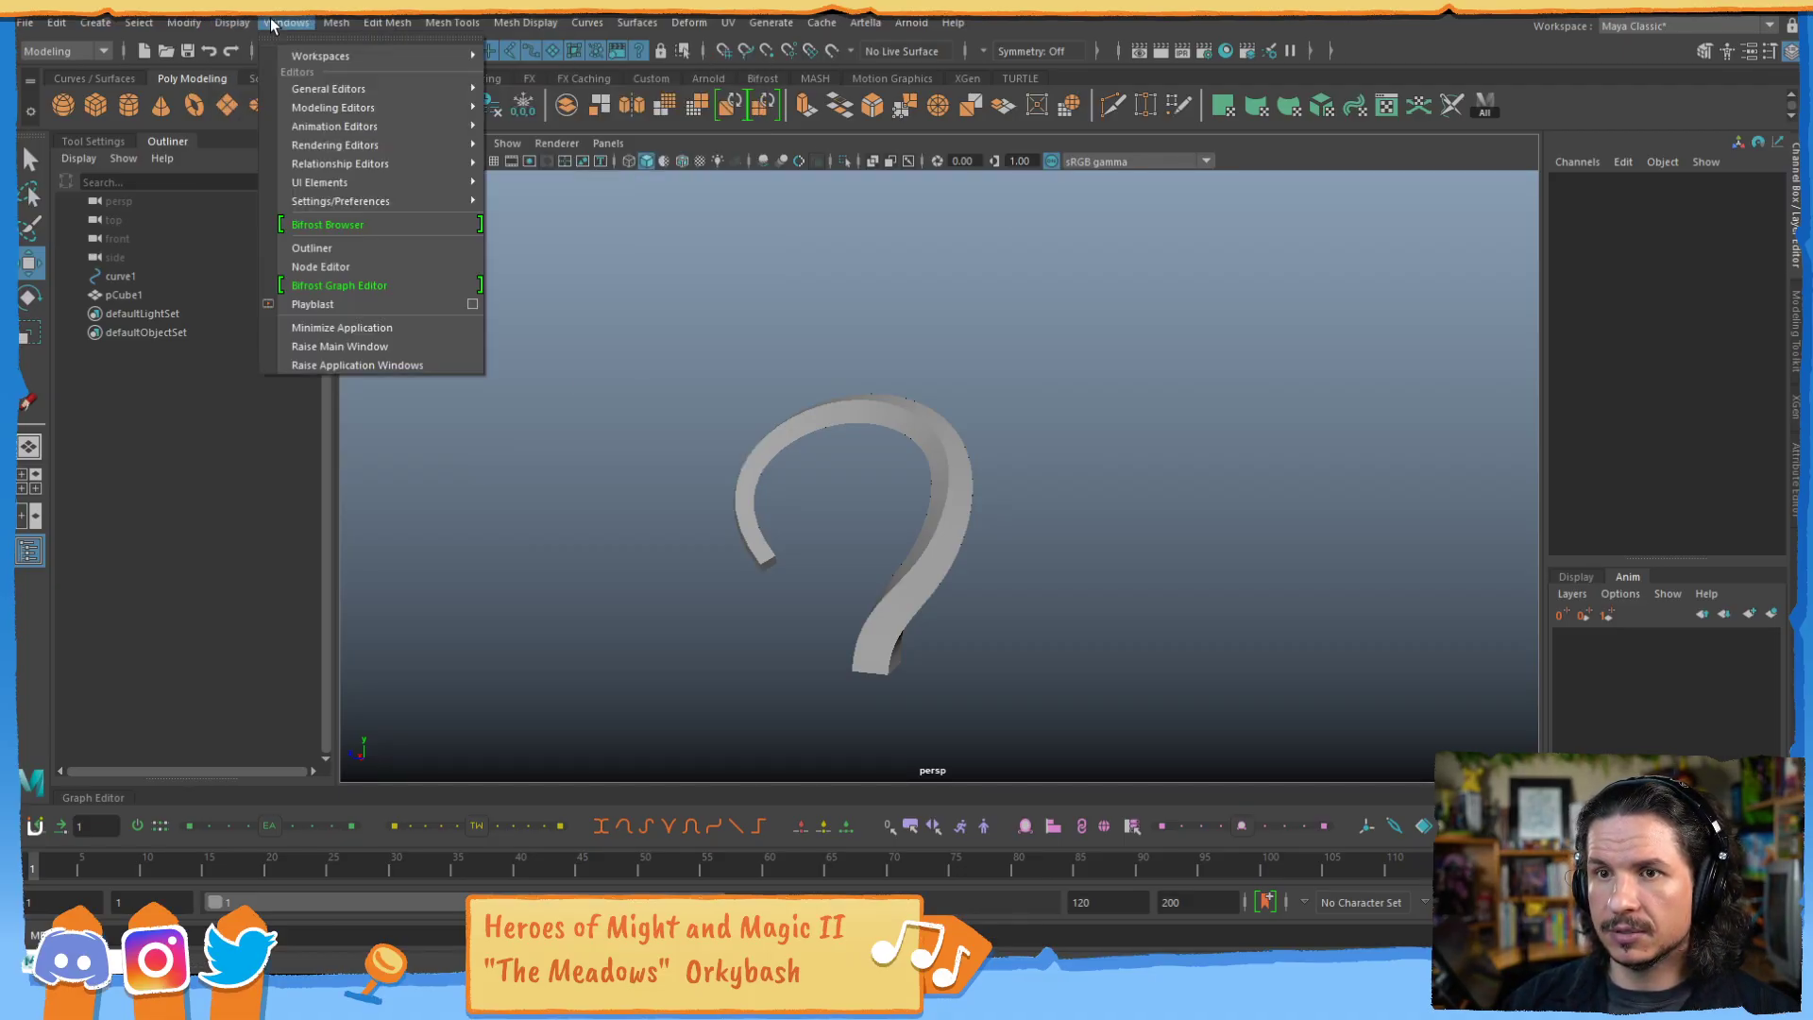
mouse_move(444, 201)
click(605, 339)
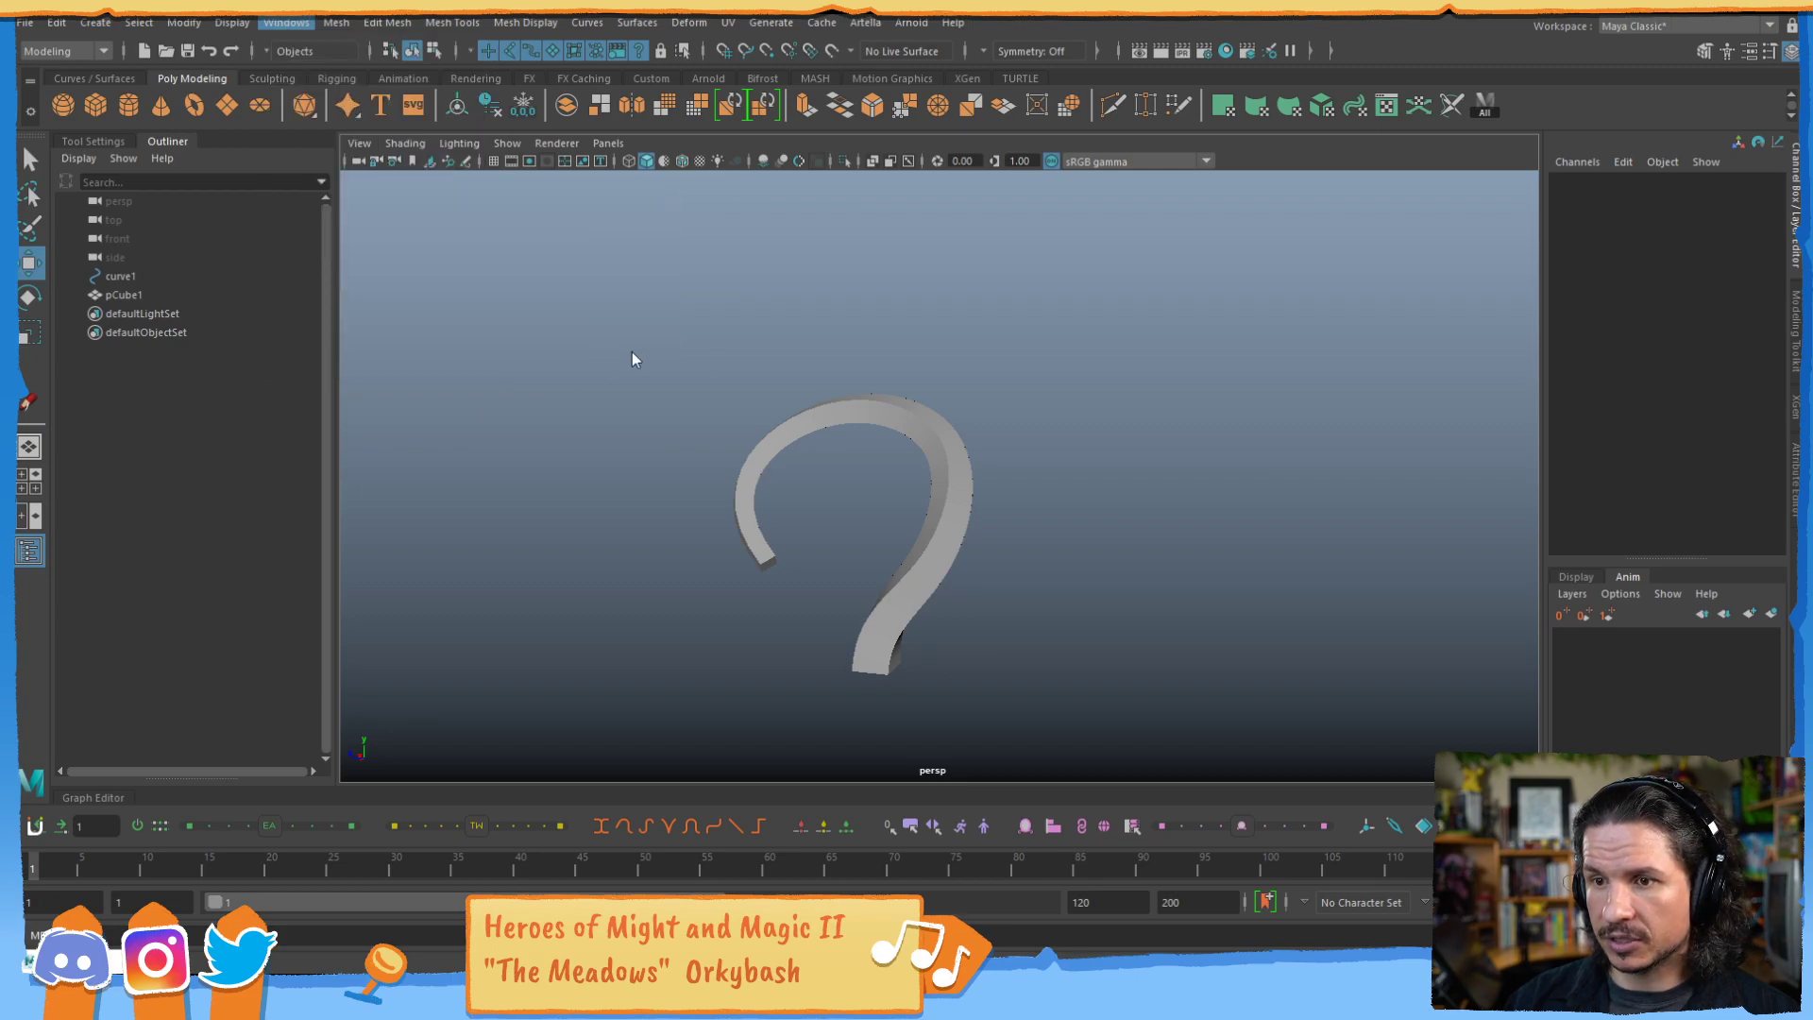
scroll(790, 449, down, 10)
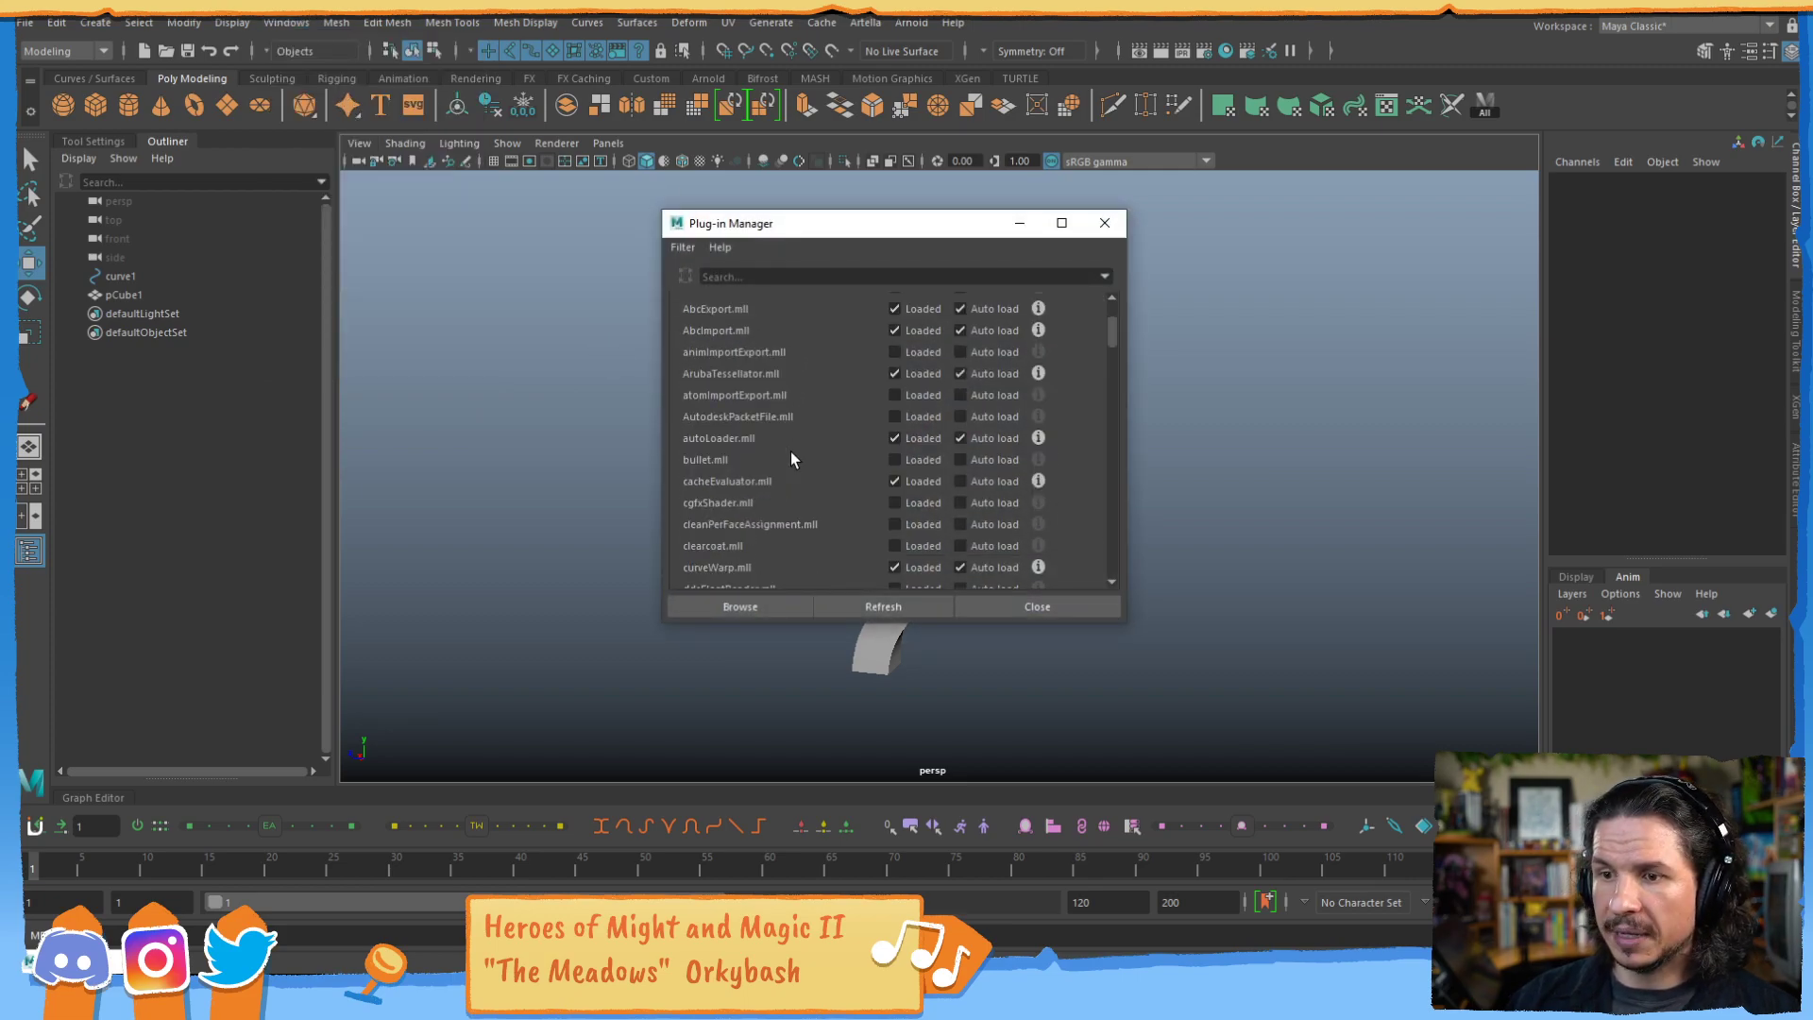
scroll(791, 451, down, 12)
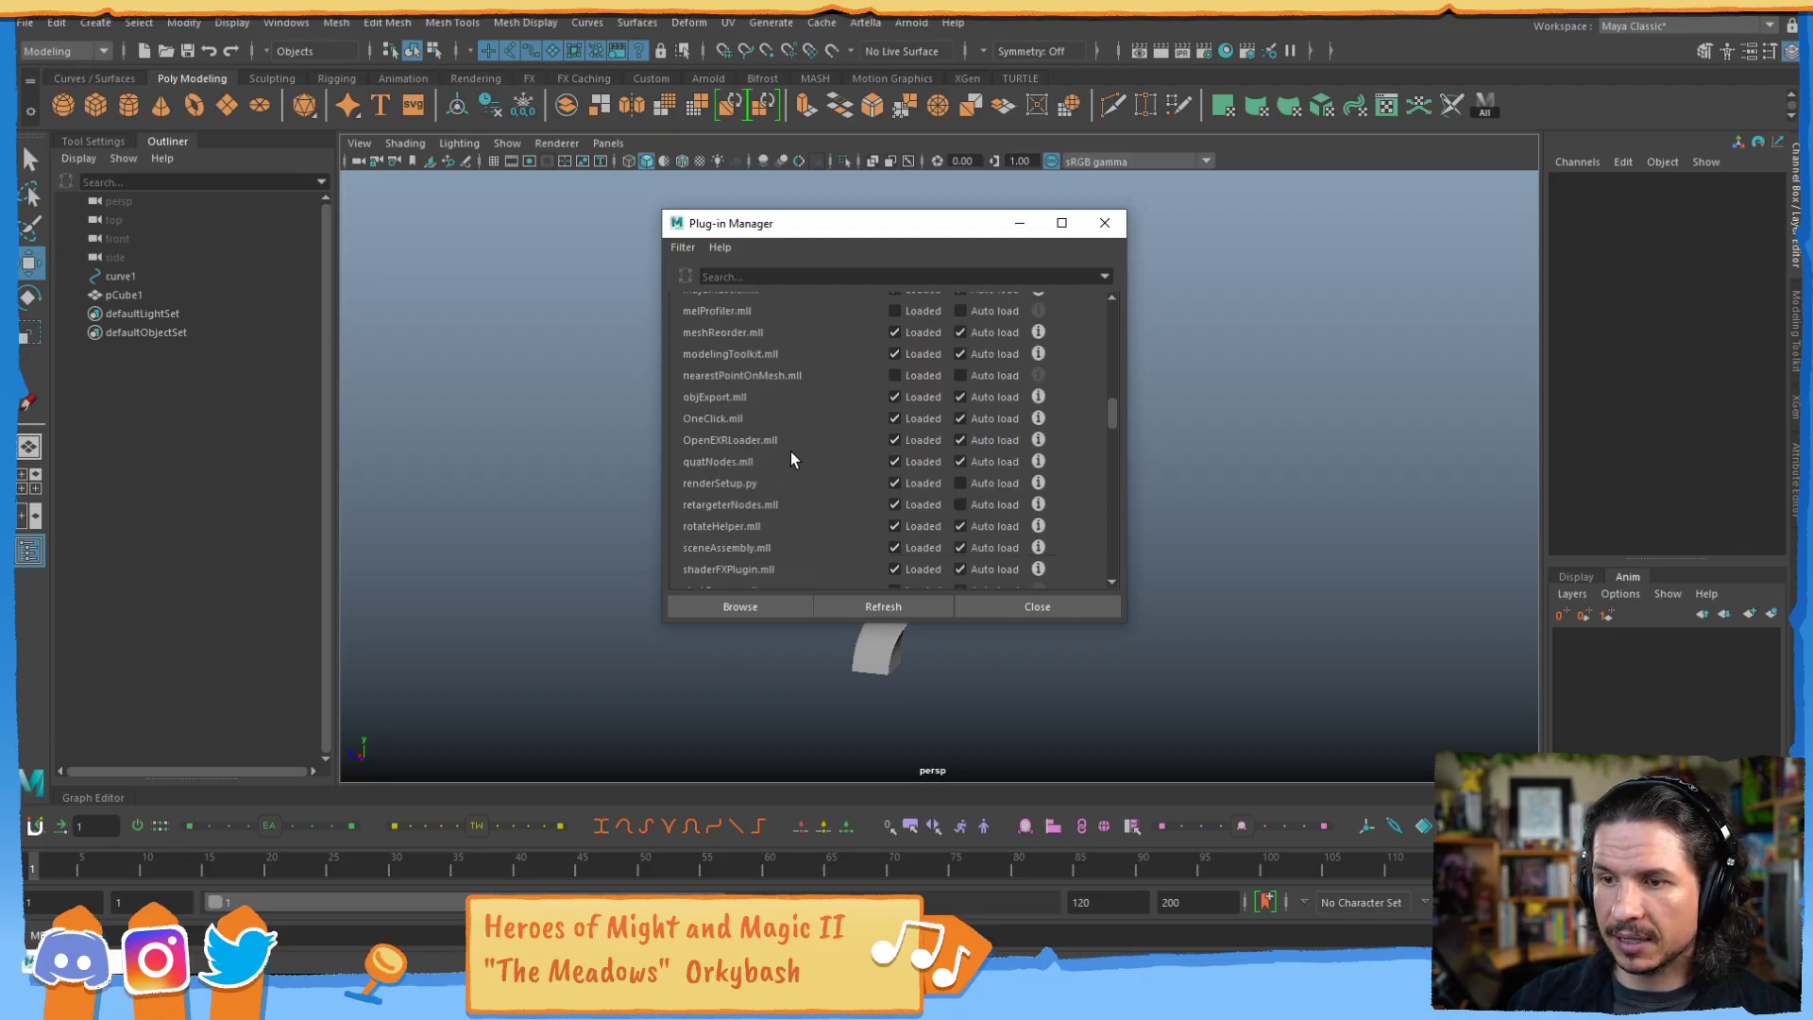
scroll(792, 452, down, 10)
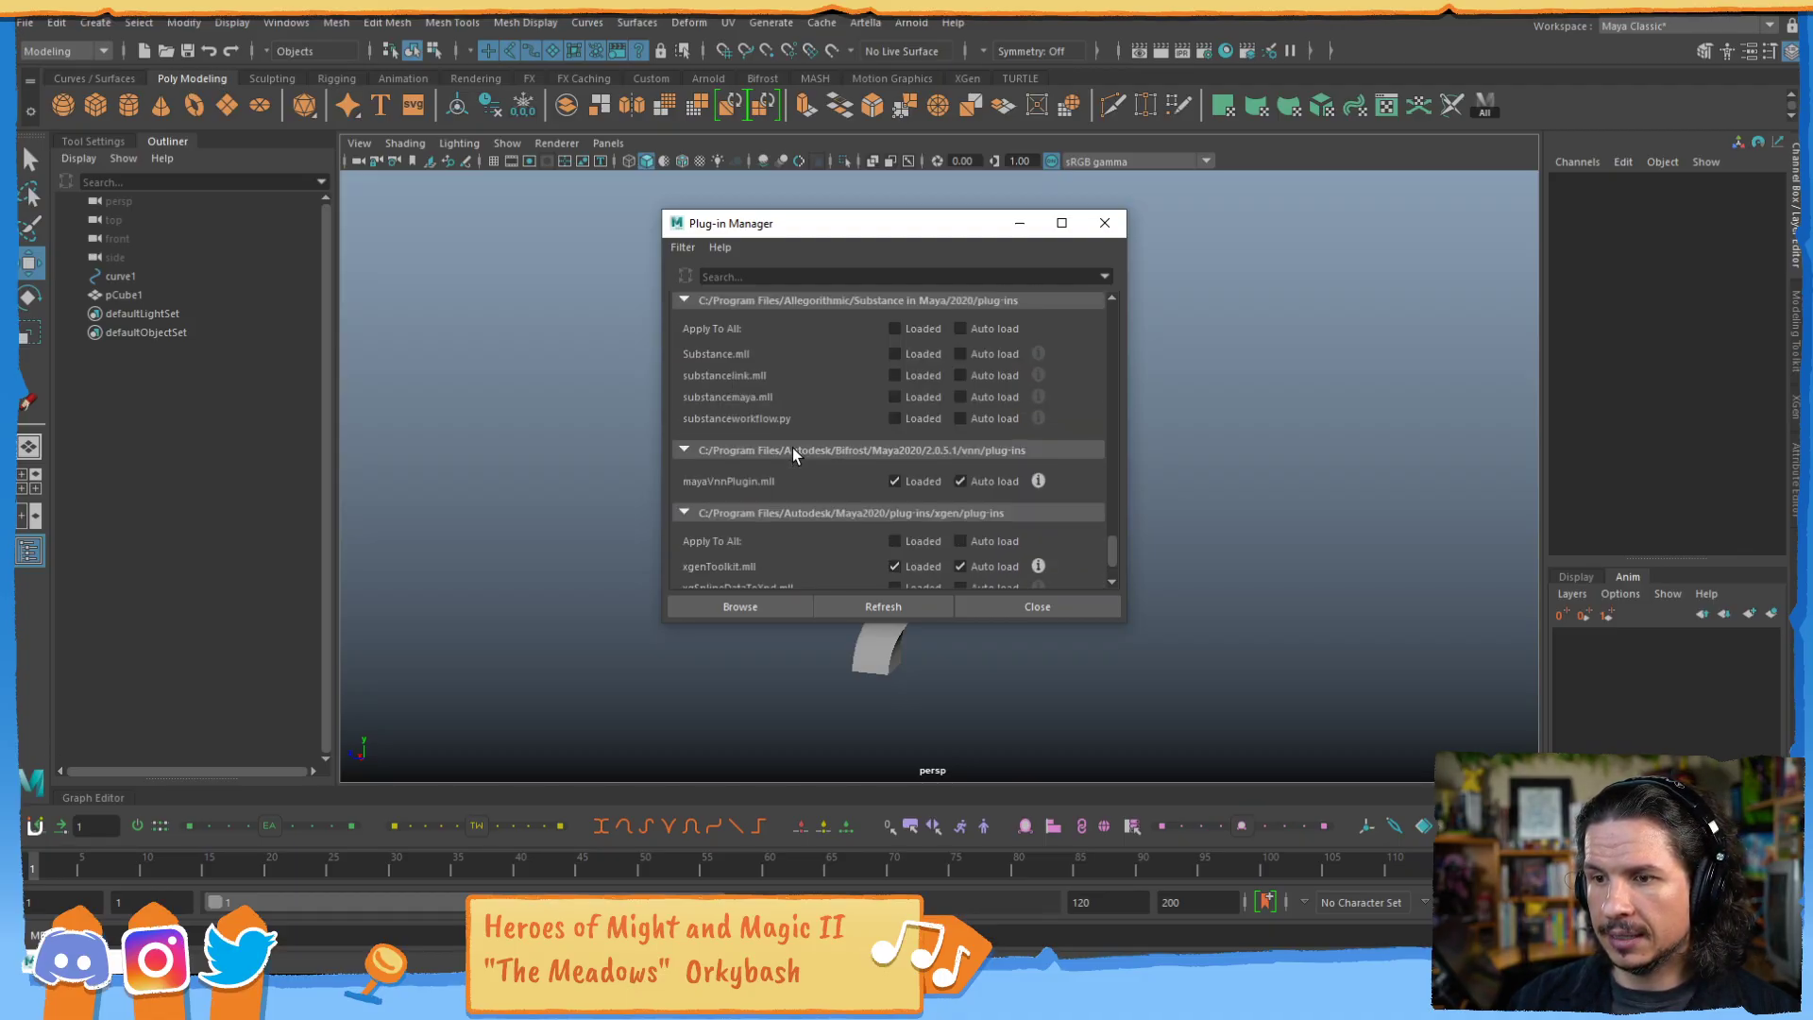
scroll(792, 454, down, 3)
scroll(792, 451, up, 9)
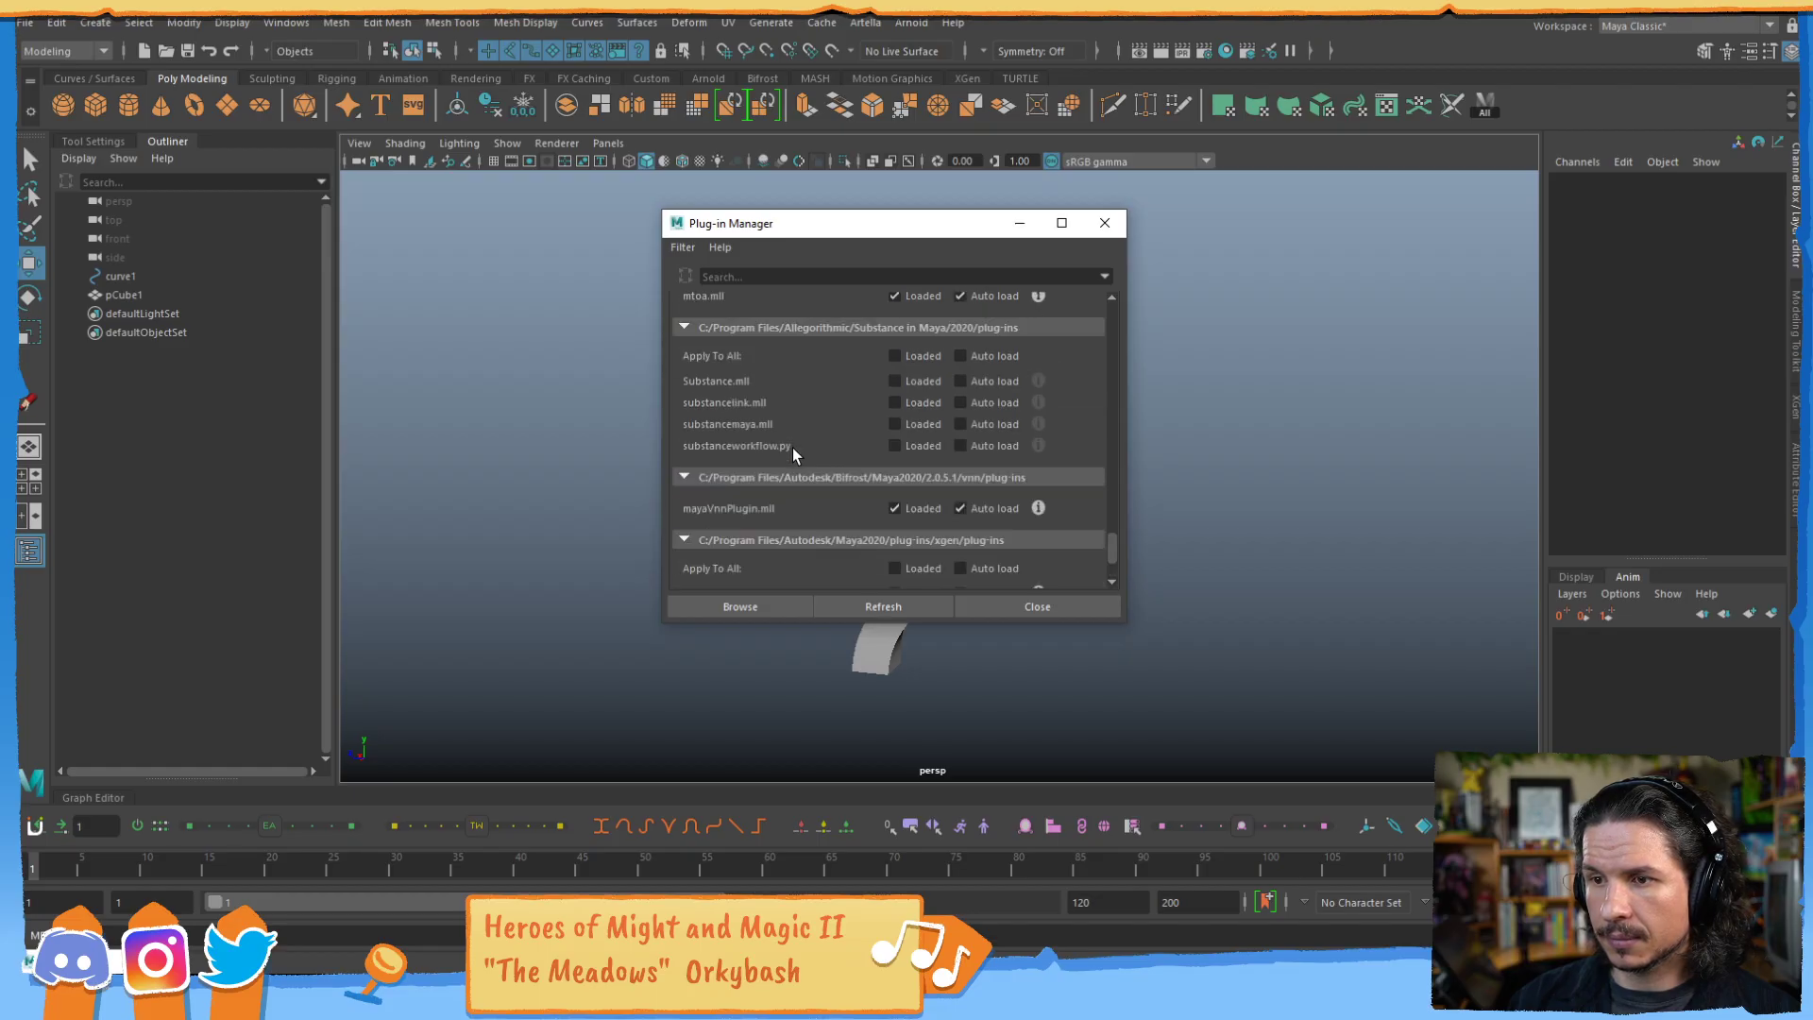
scroll(791, 451, up, 4)
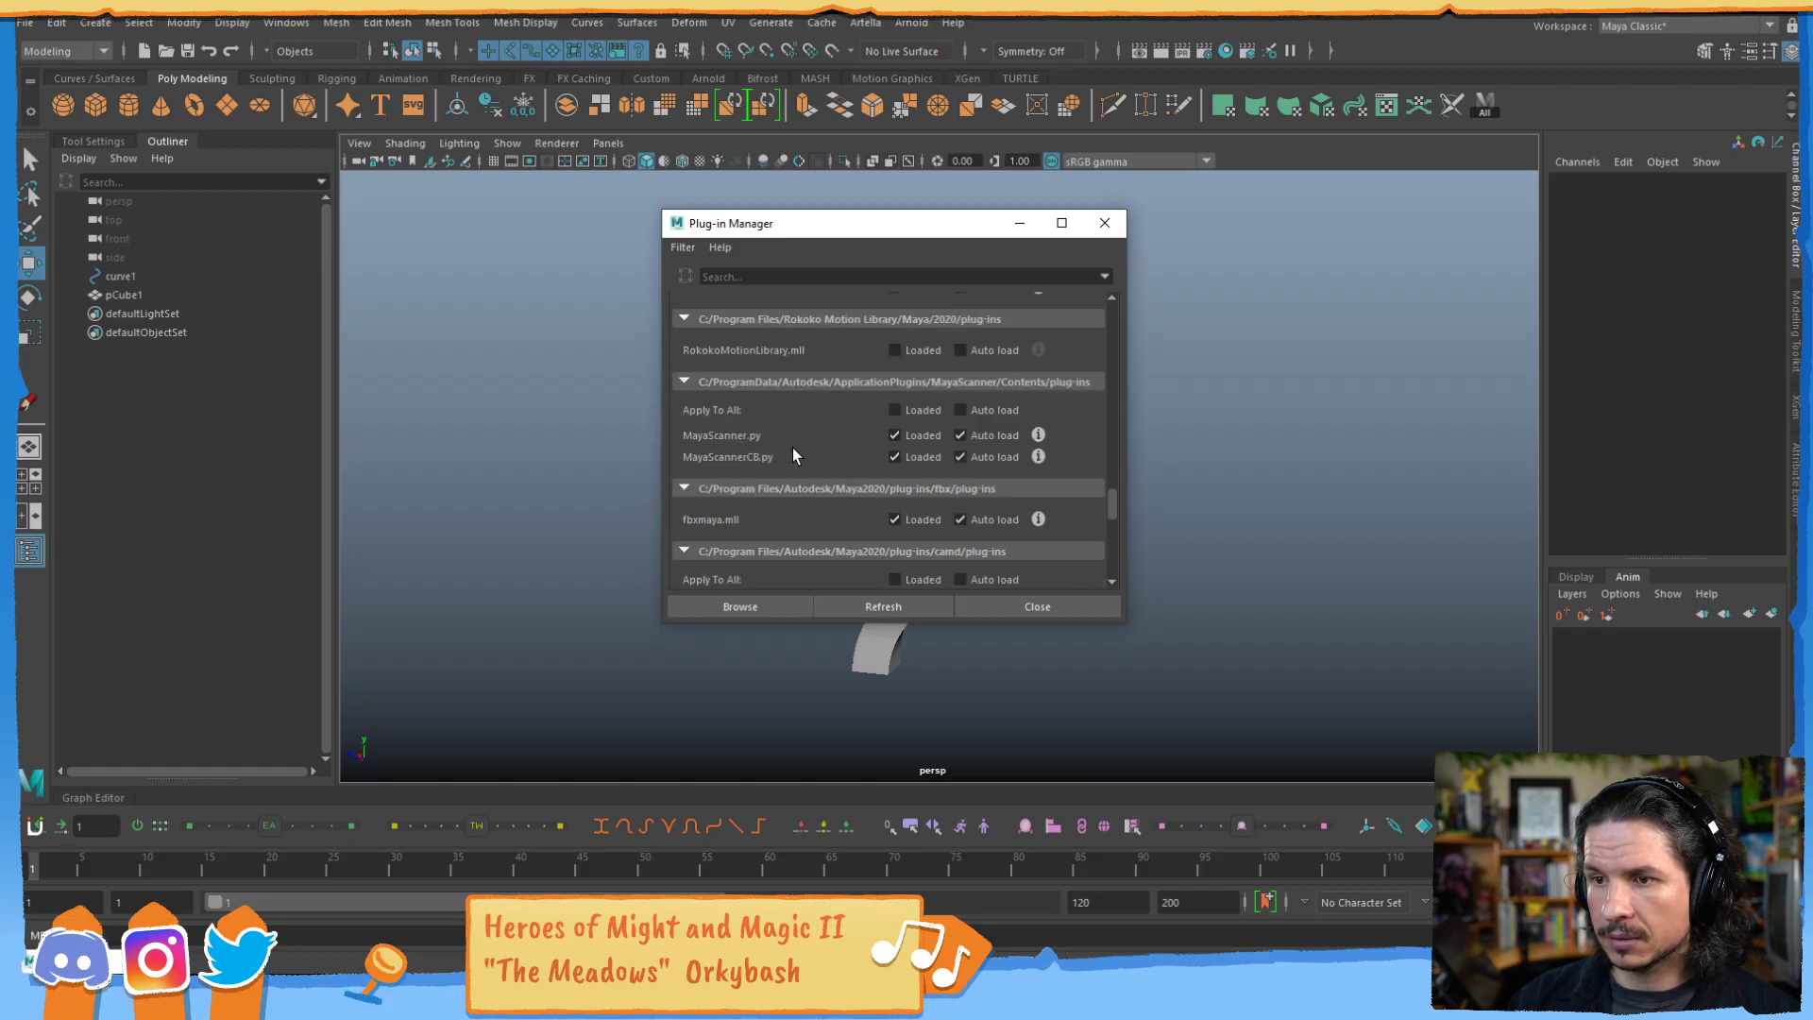
Try to load BluePencil2.mll from G:\Users\Downloads\Maya\BluePencil2_Maya2019_Windows_2-4-1\BluePencil2_Maya2019_Windows_2-4-1.
click(739, 607)
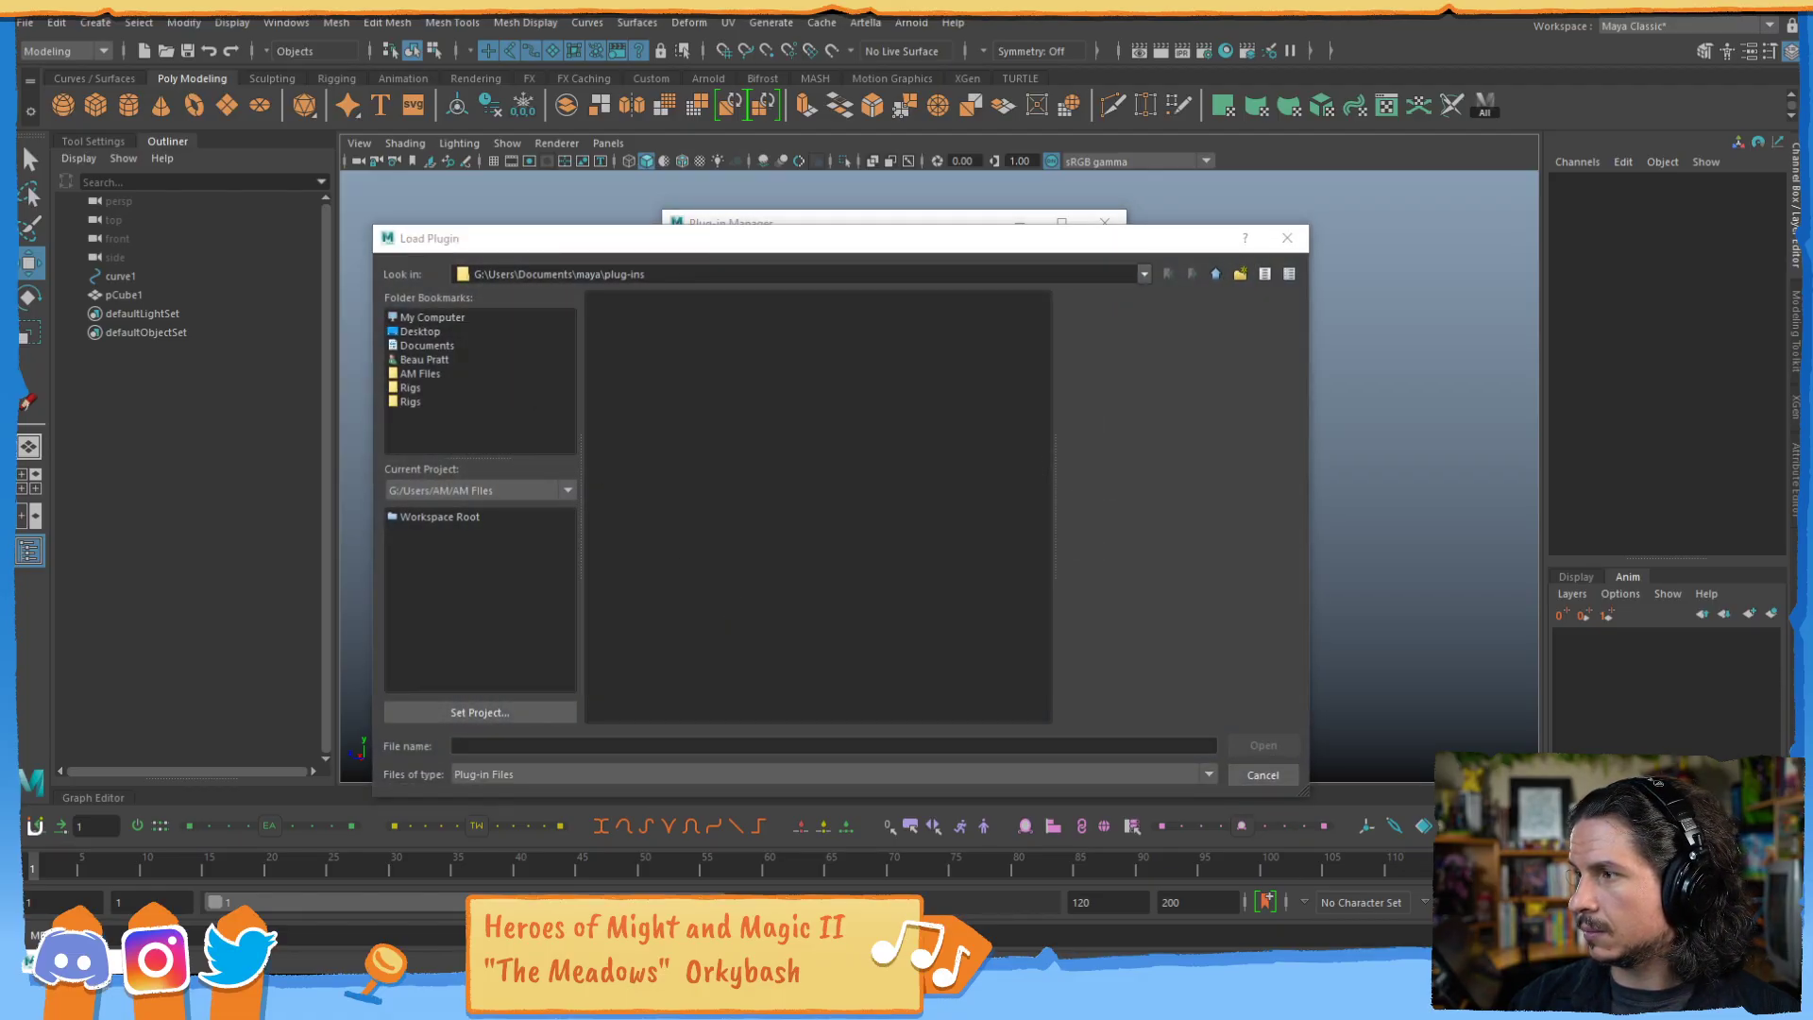
drag(782, 515, 825, 521)
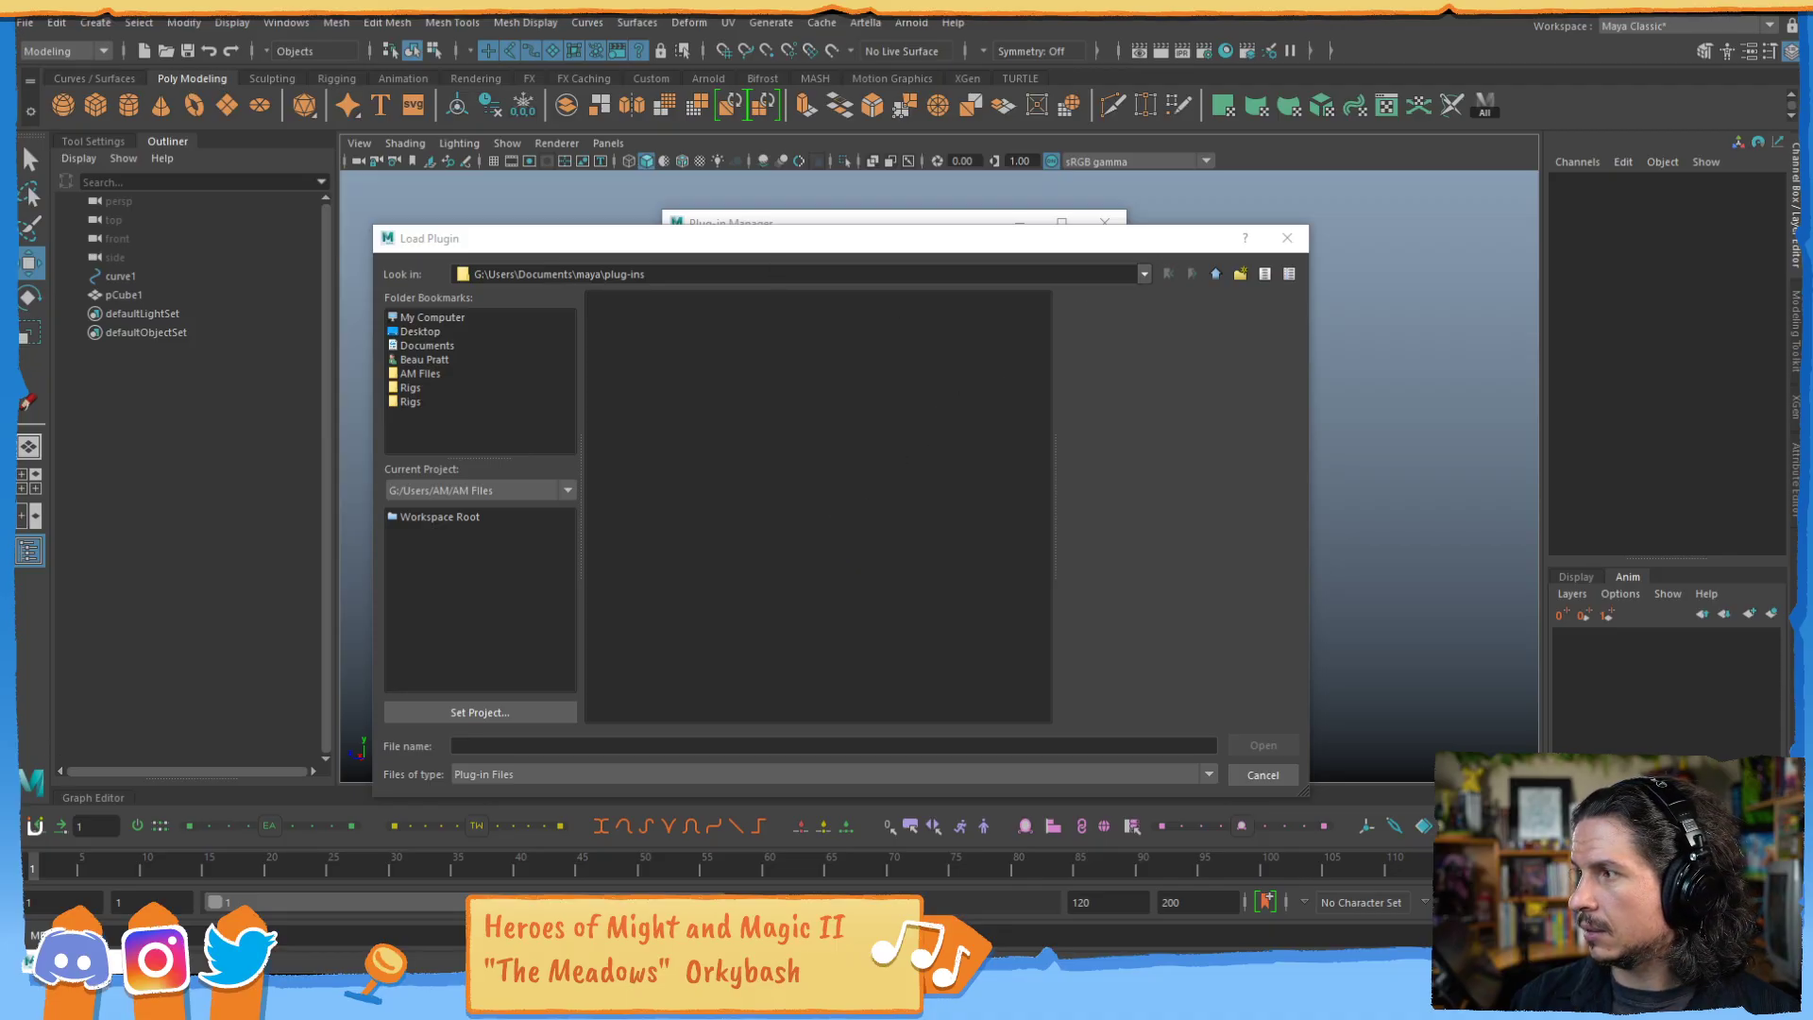
triple_click(764, 274)
text(G:\Users\Downloads\Maya\BluePencil2_Maya2019_Windows_2-4-1\BluePencil2_Maya2019_Windows_2-4-1)
key(Return)
double_click(628, 295)
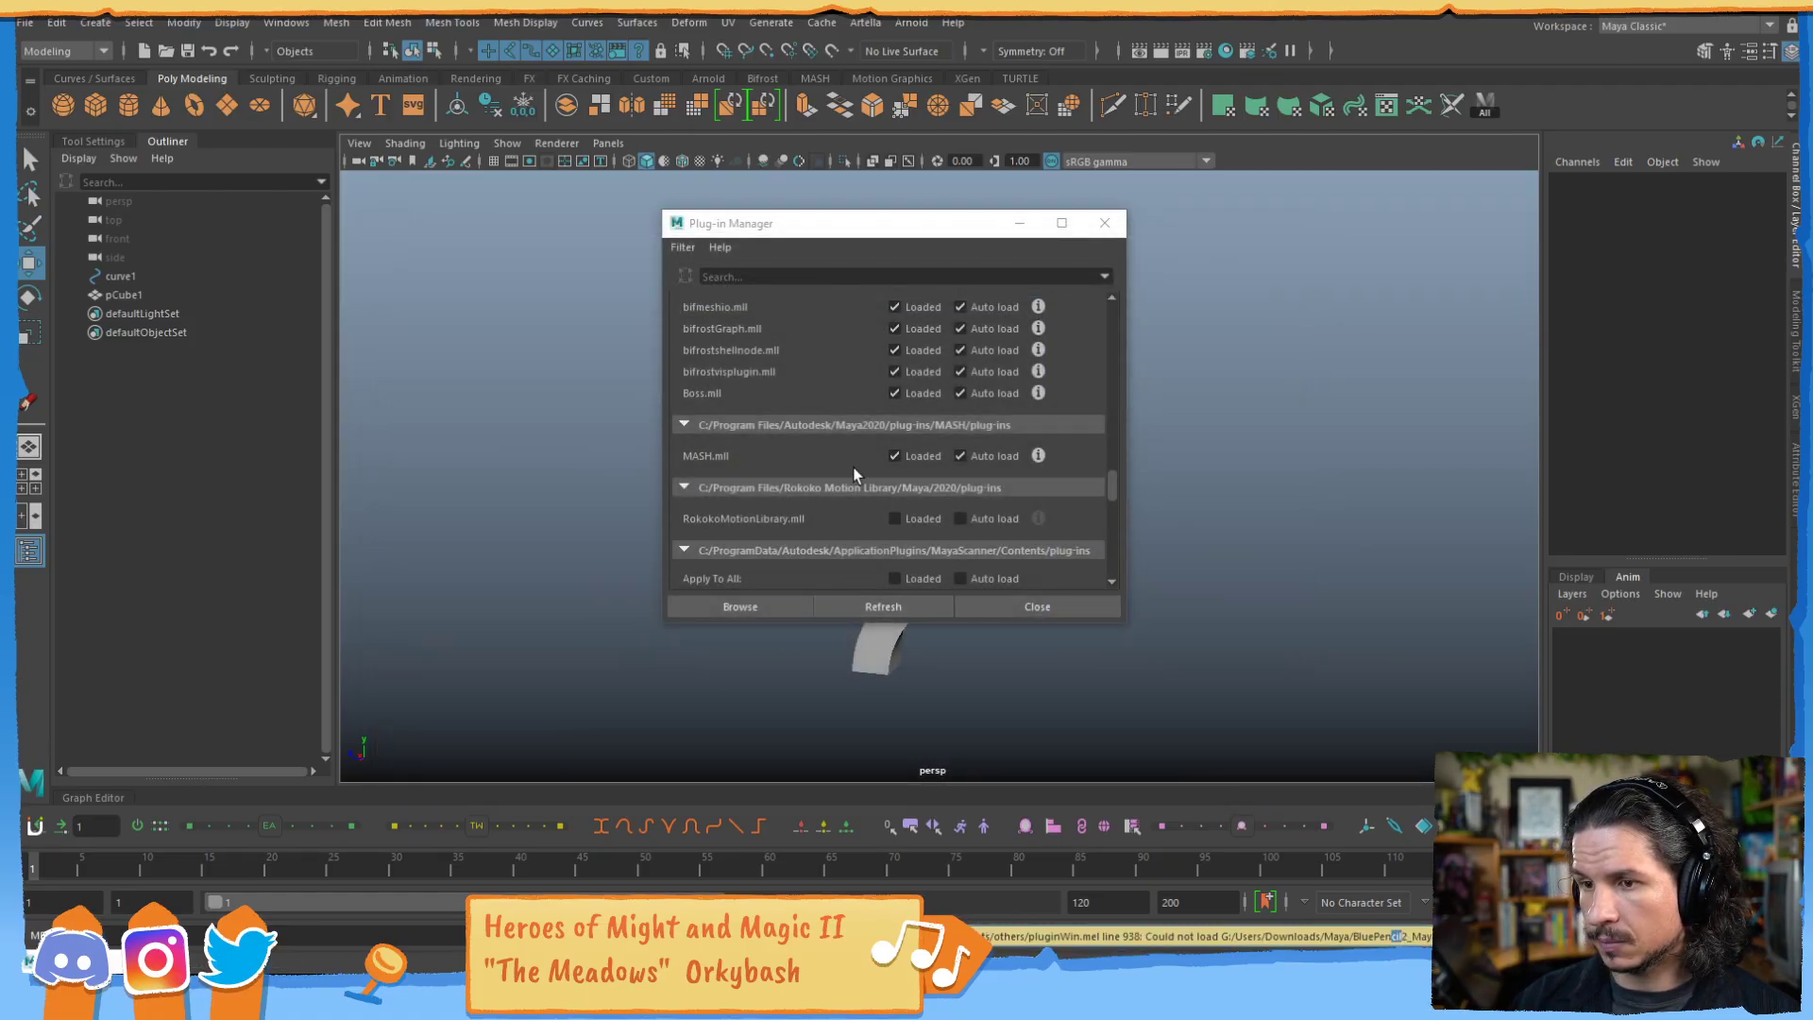
Check the plug-in list for Blue Pencil, view the project's workspace root in the load dialog and cancel it.
scroll(854, 475, down, 3)
scroll(850, 475, down, 5)
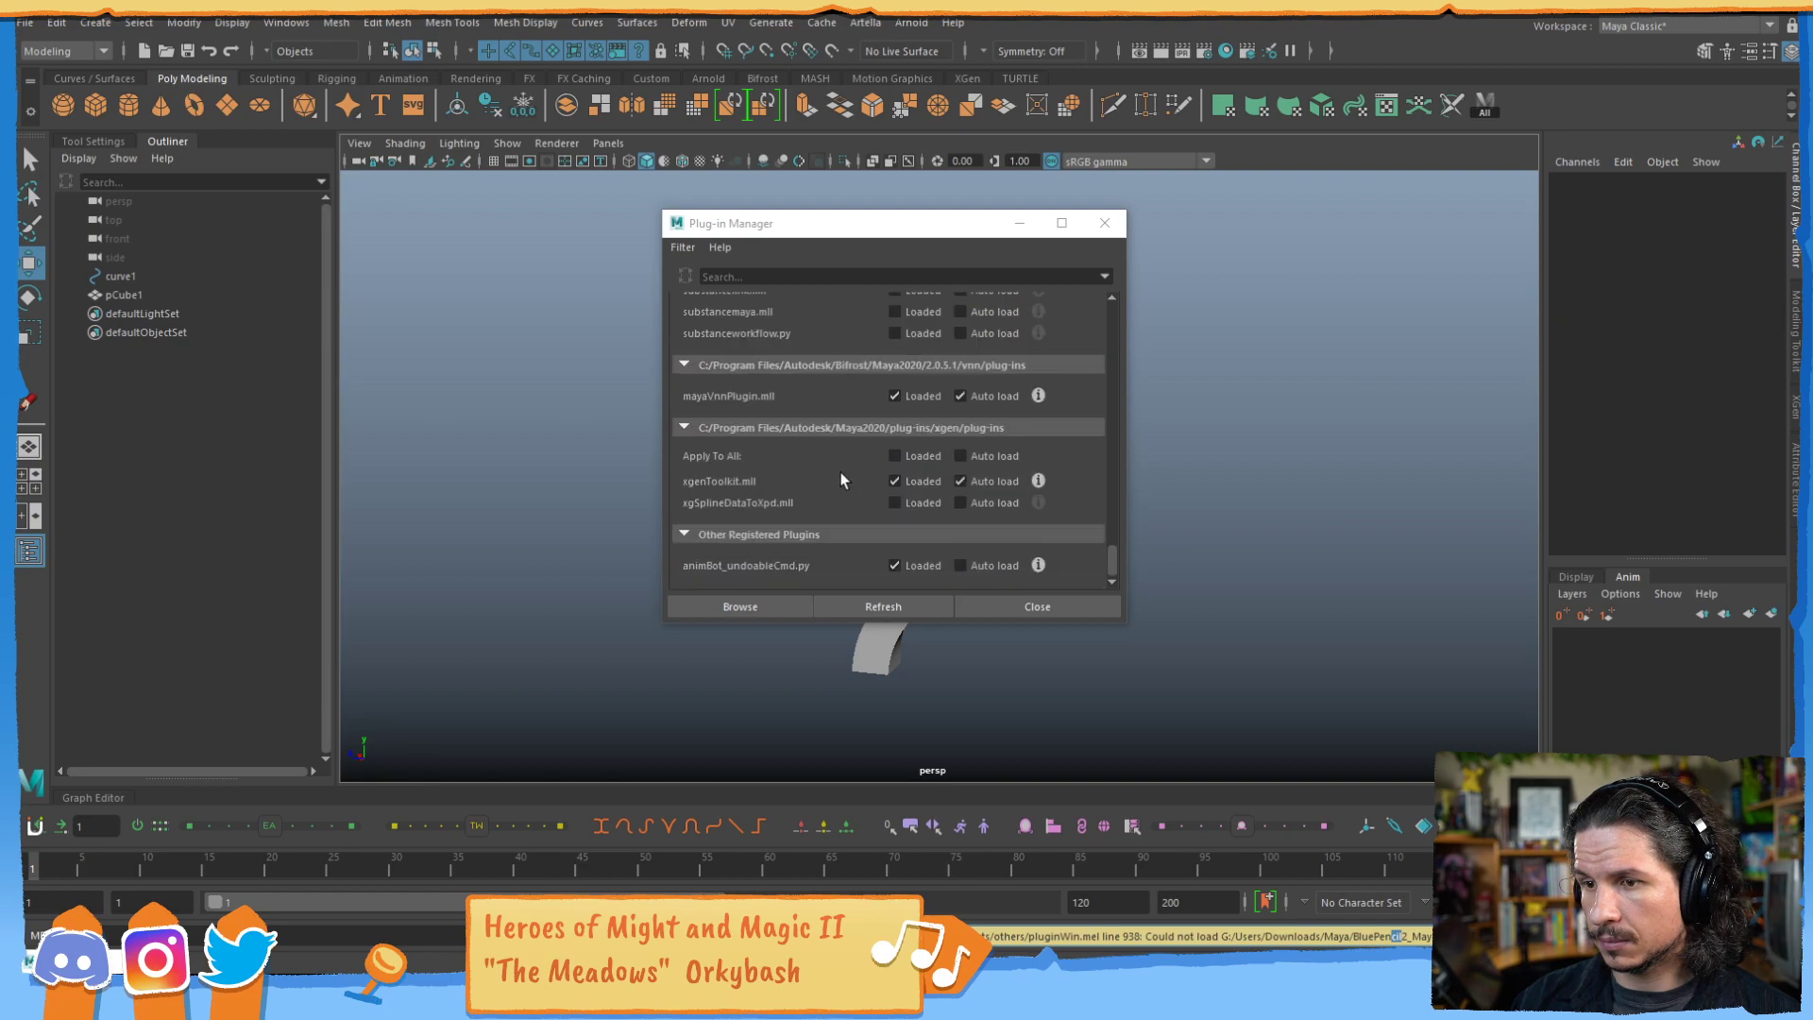
scroll(741, 510, up, 5)
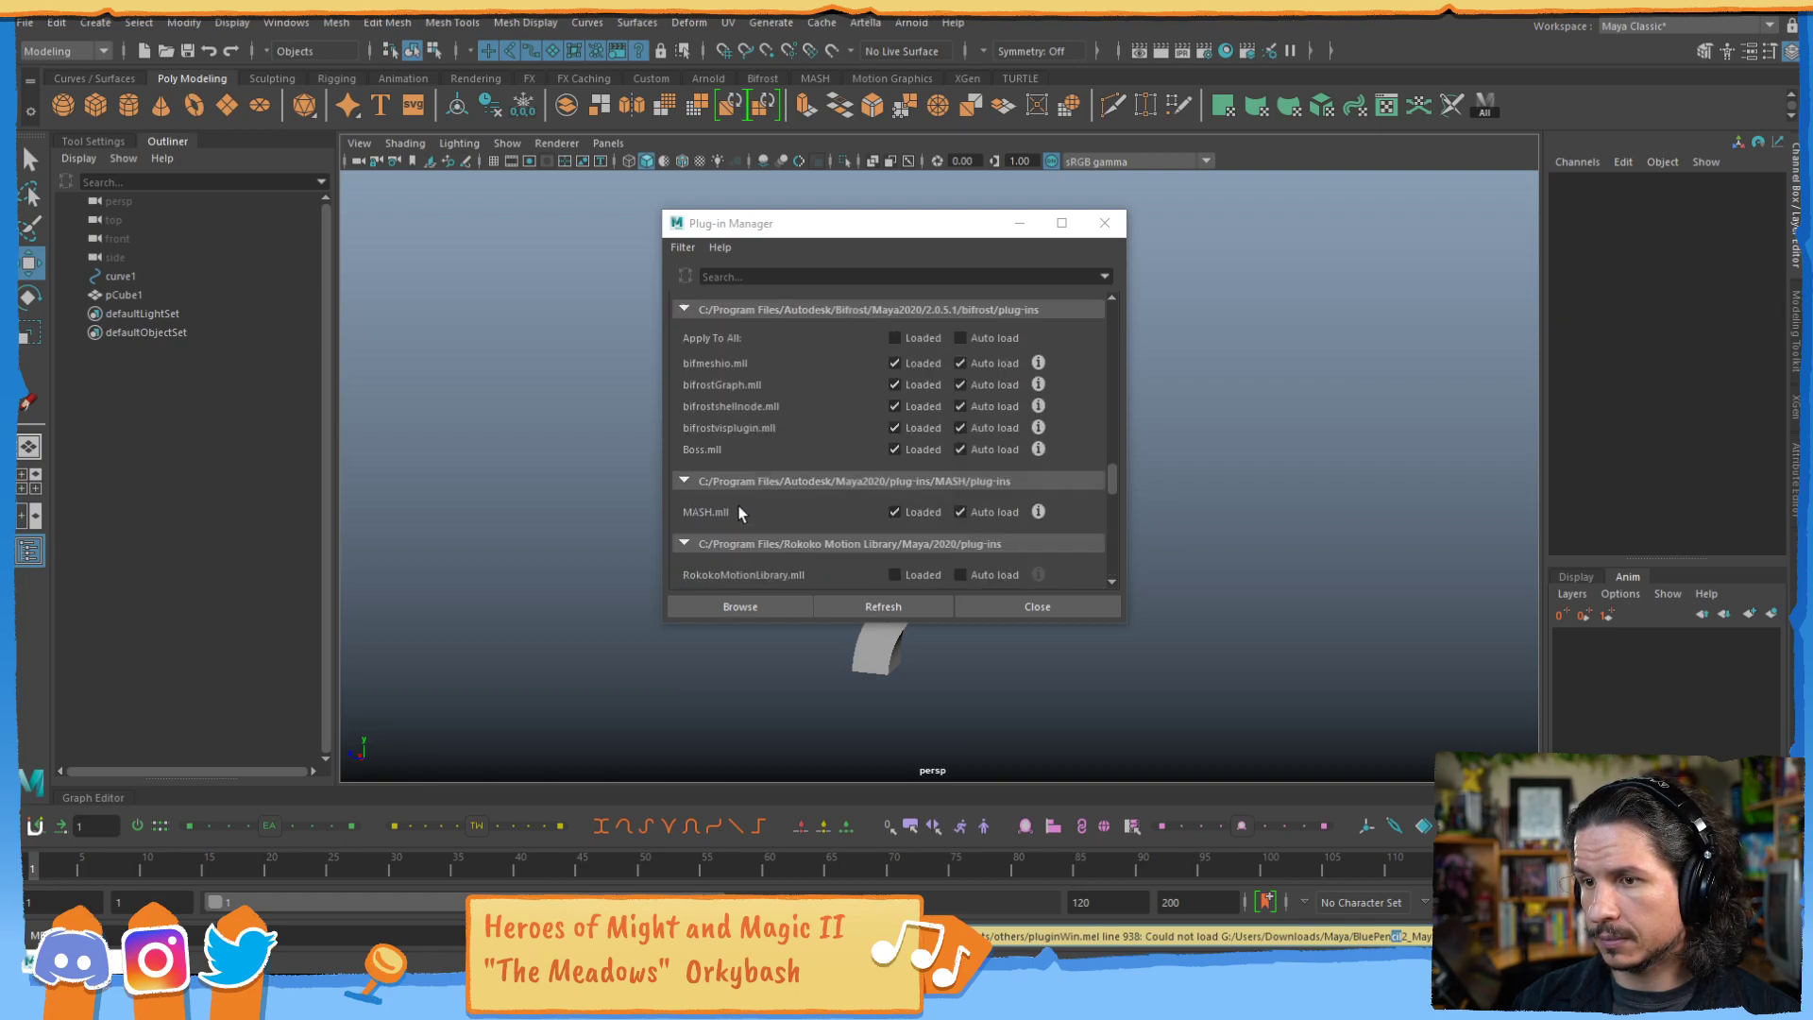
scroll(741, 510, up, 5)
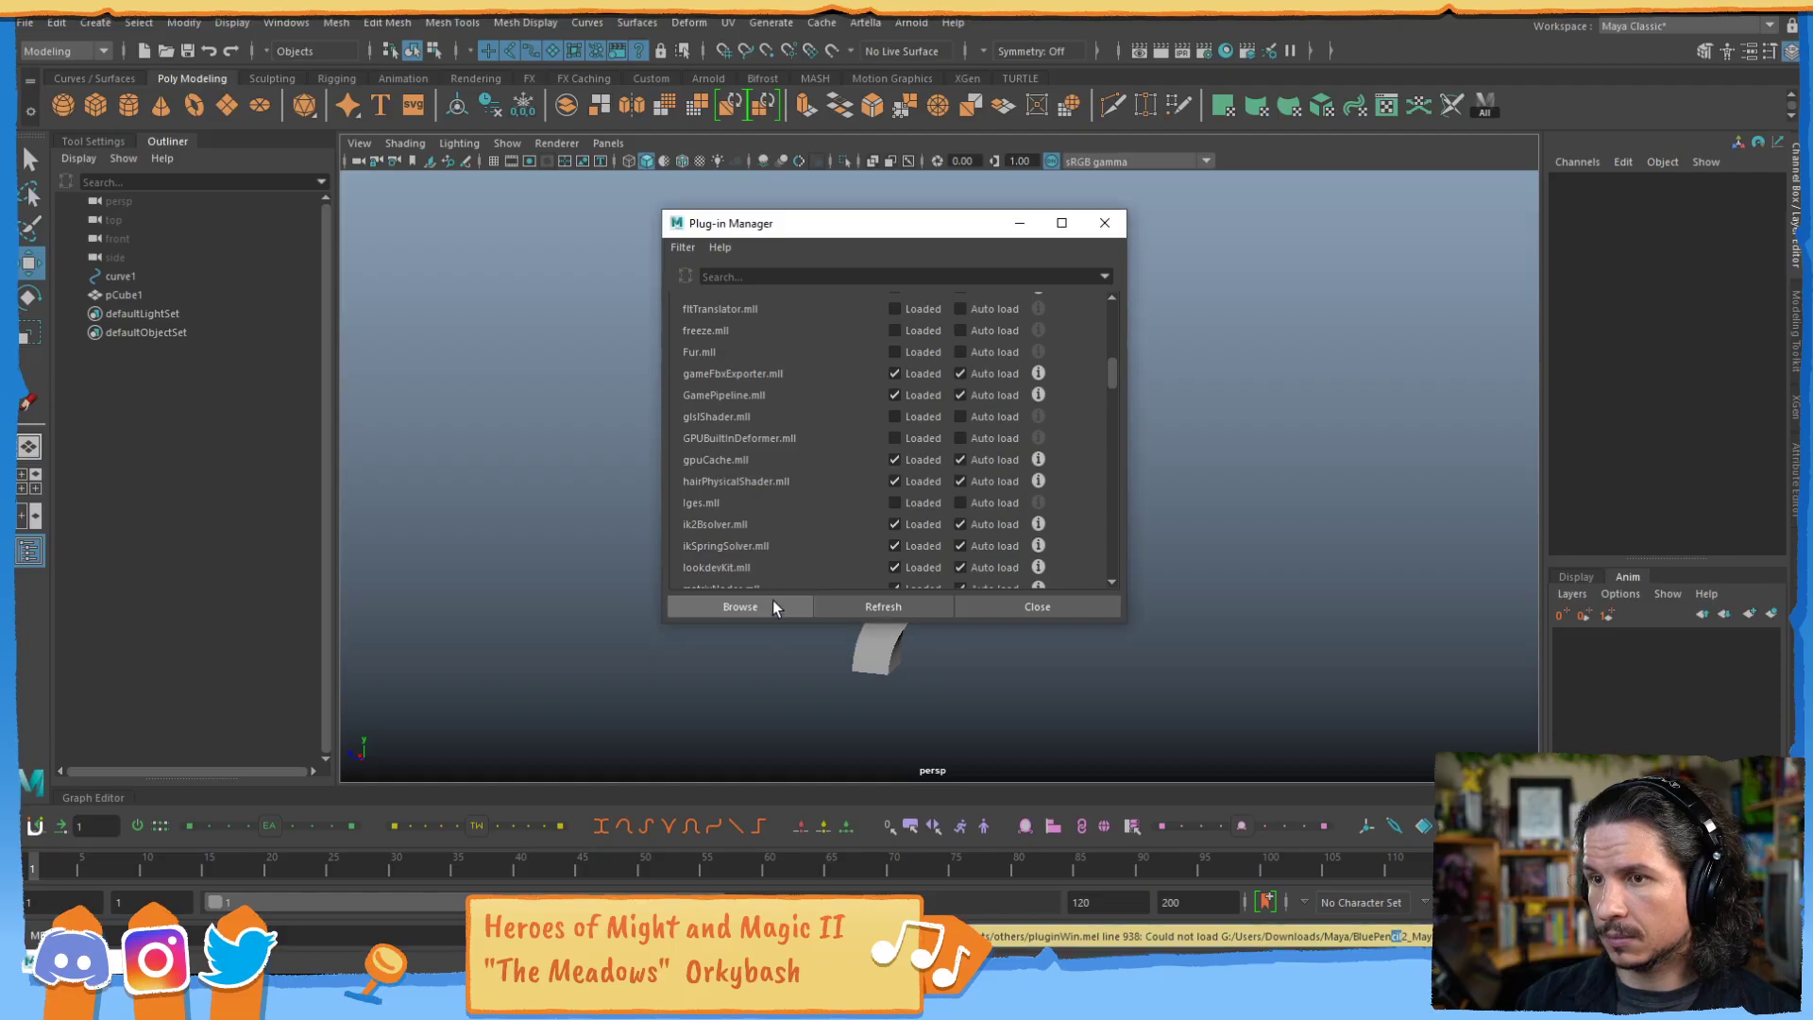
click(773, 605)
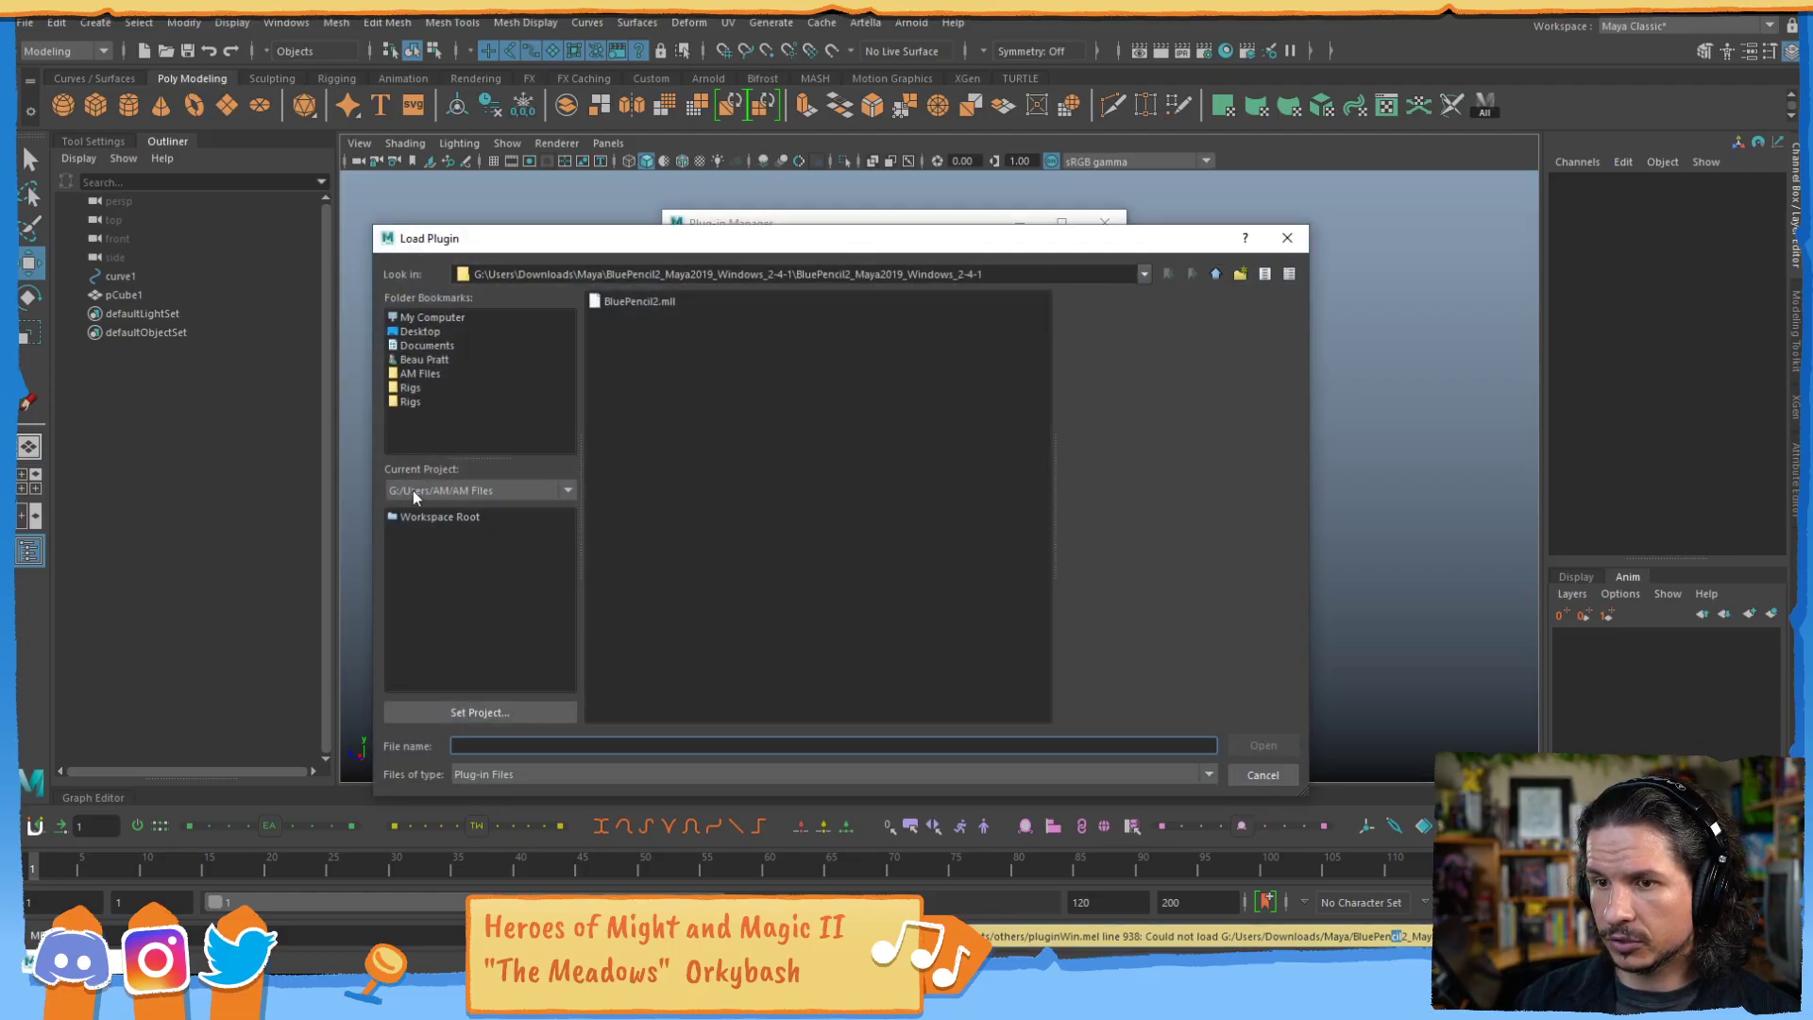
click(438, 518)
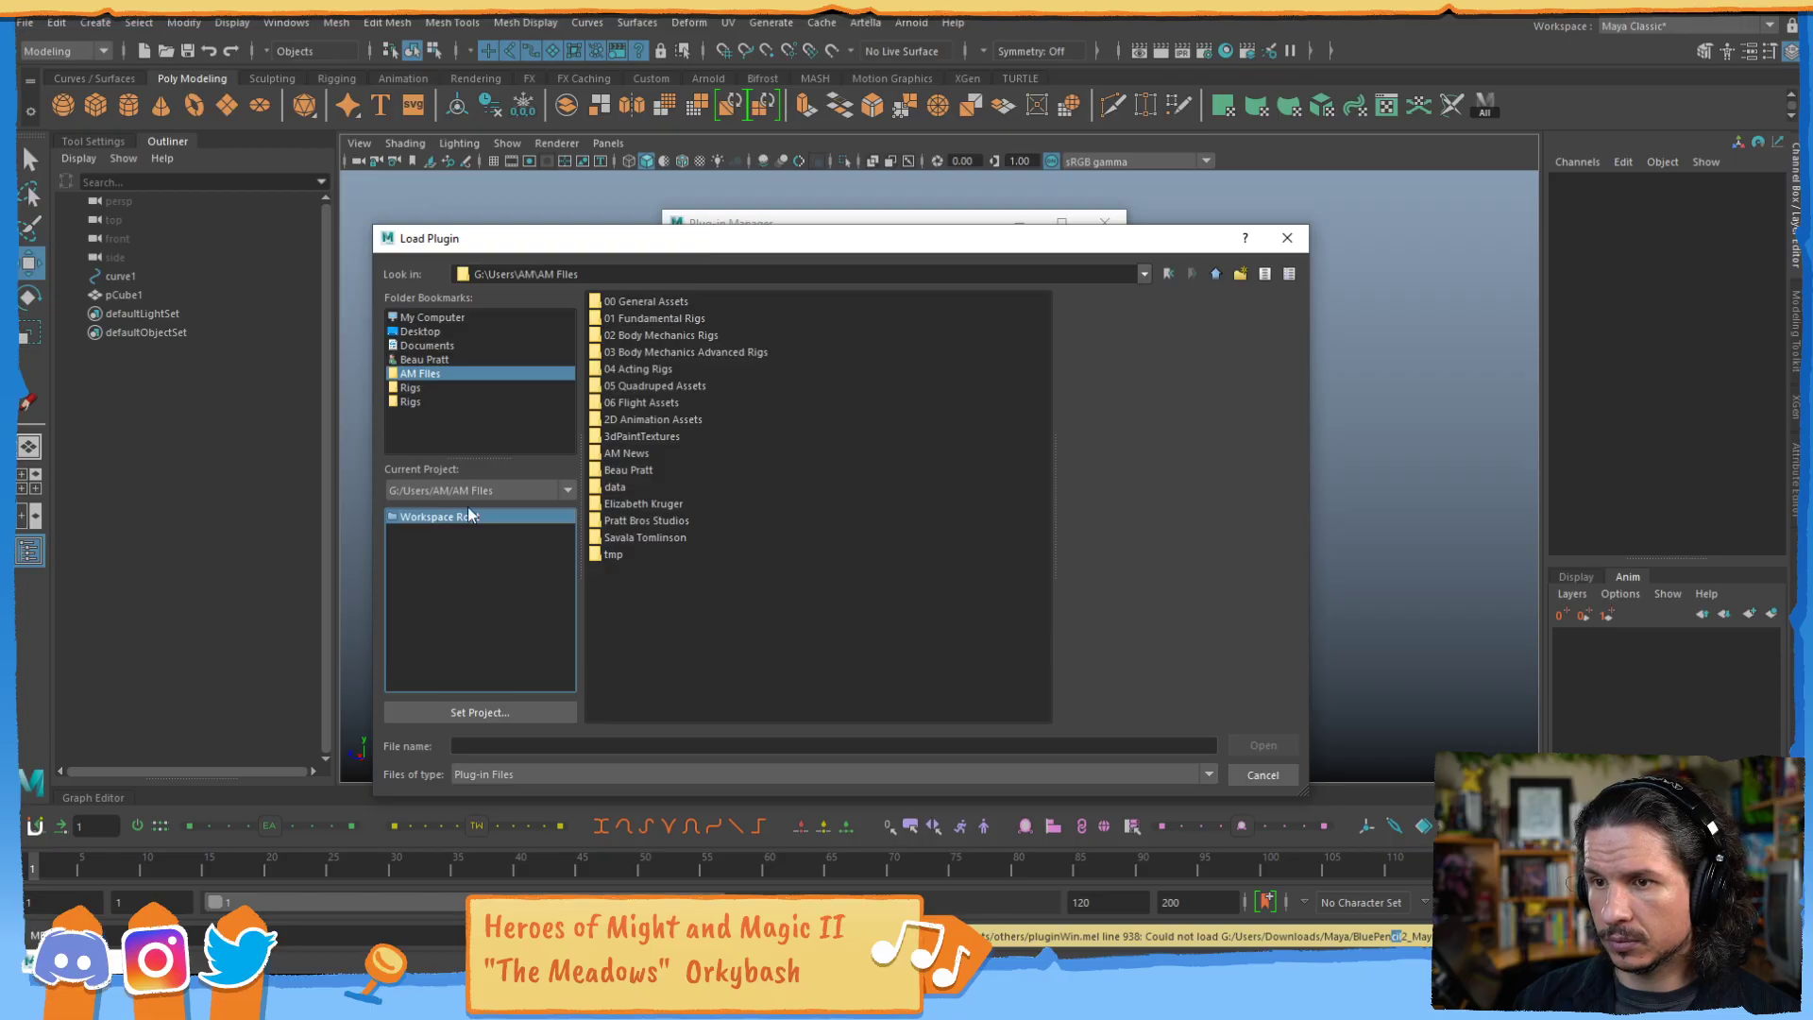
click(1288, 241)
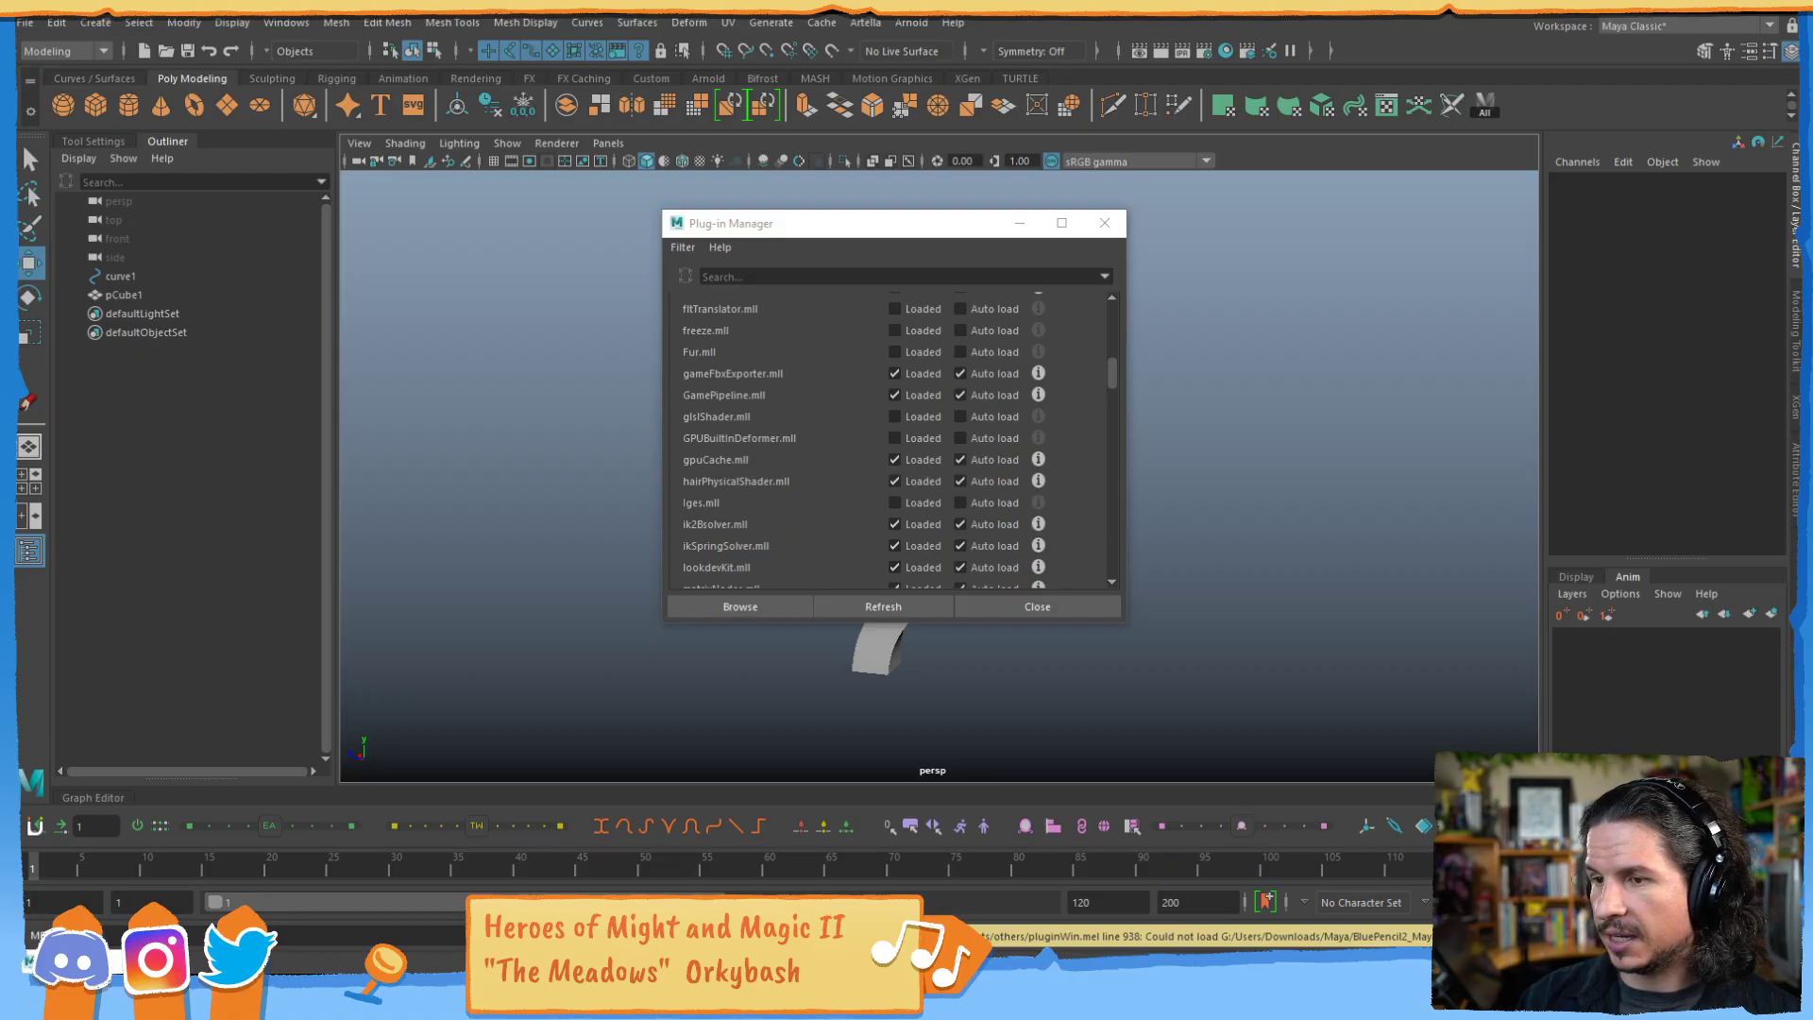
scroll(754, 503, down, 15)
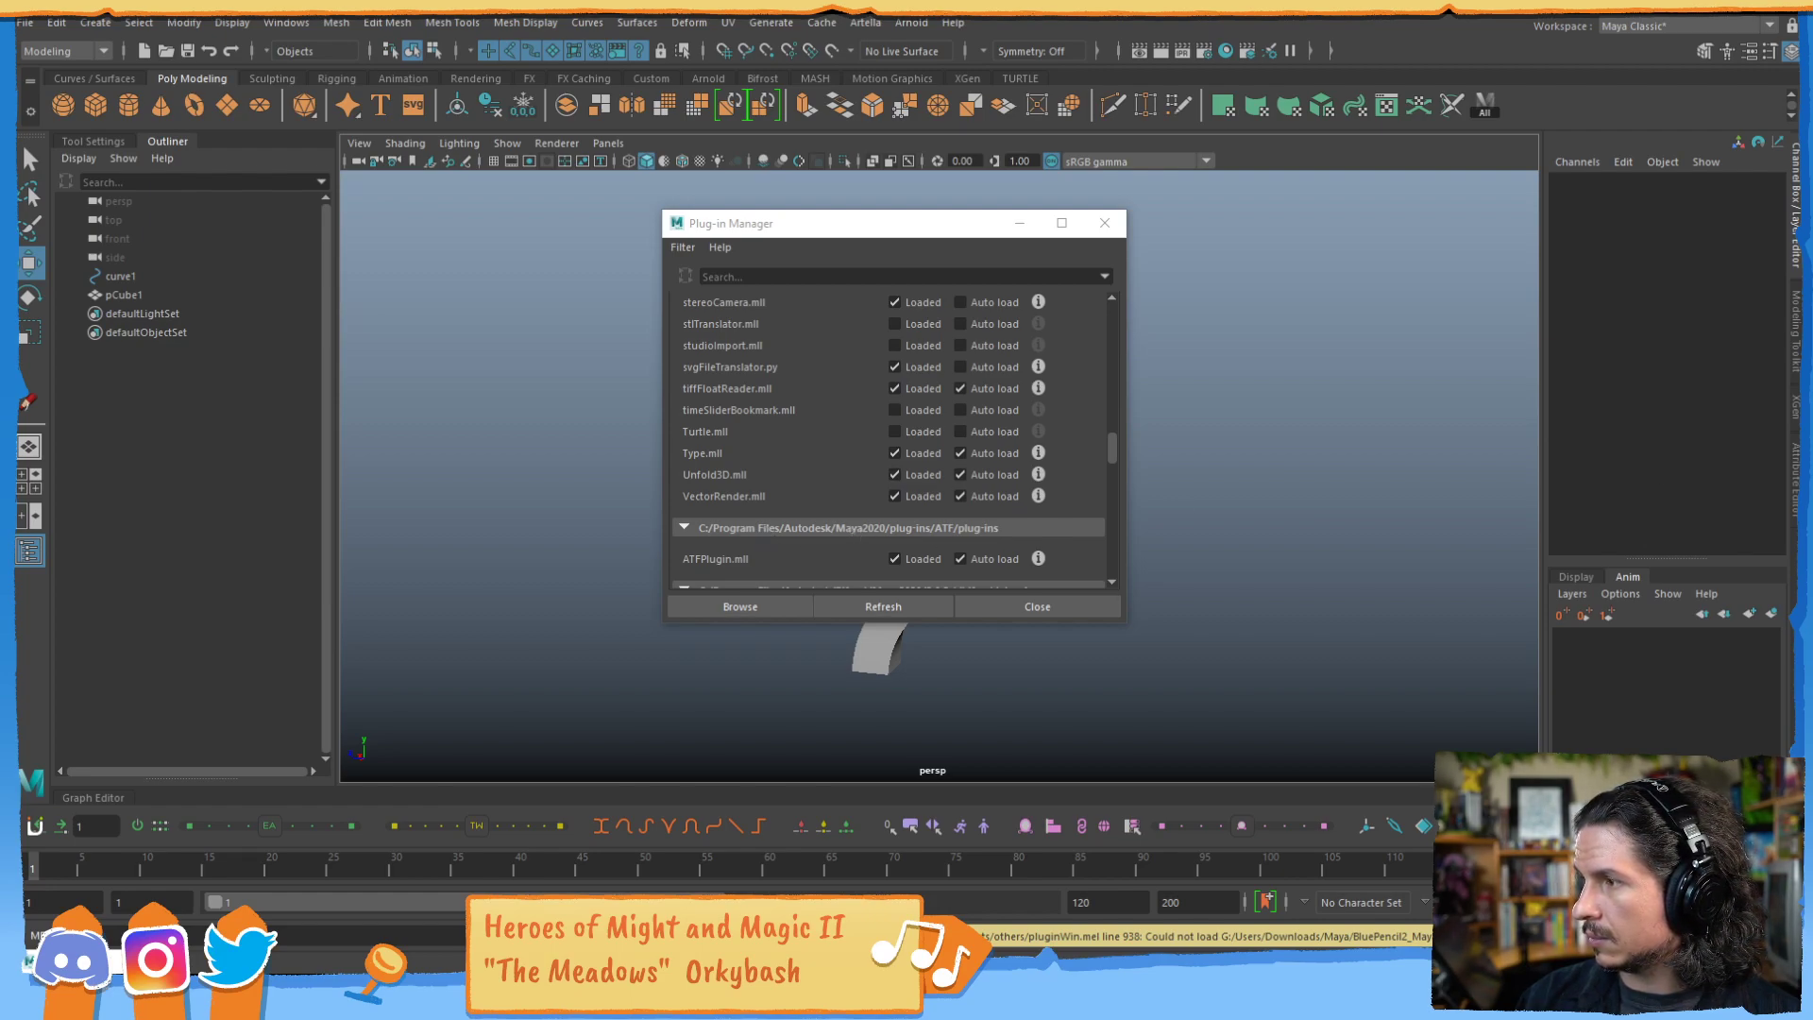
Try to load the Blue Pencil plug-in from C:\Program Files\Autodesk\Maya2020\plug-ins.
click(742, 610)
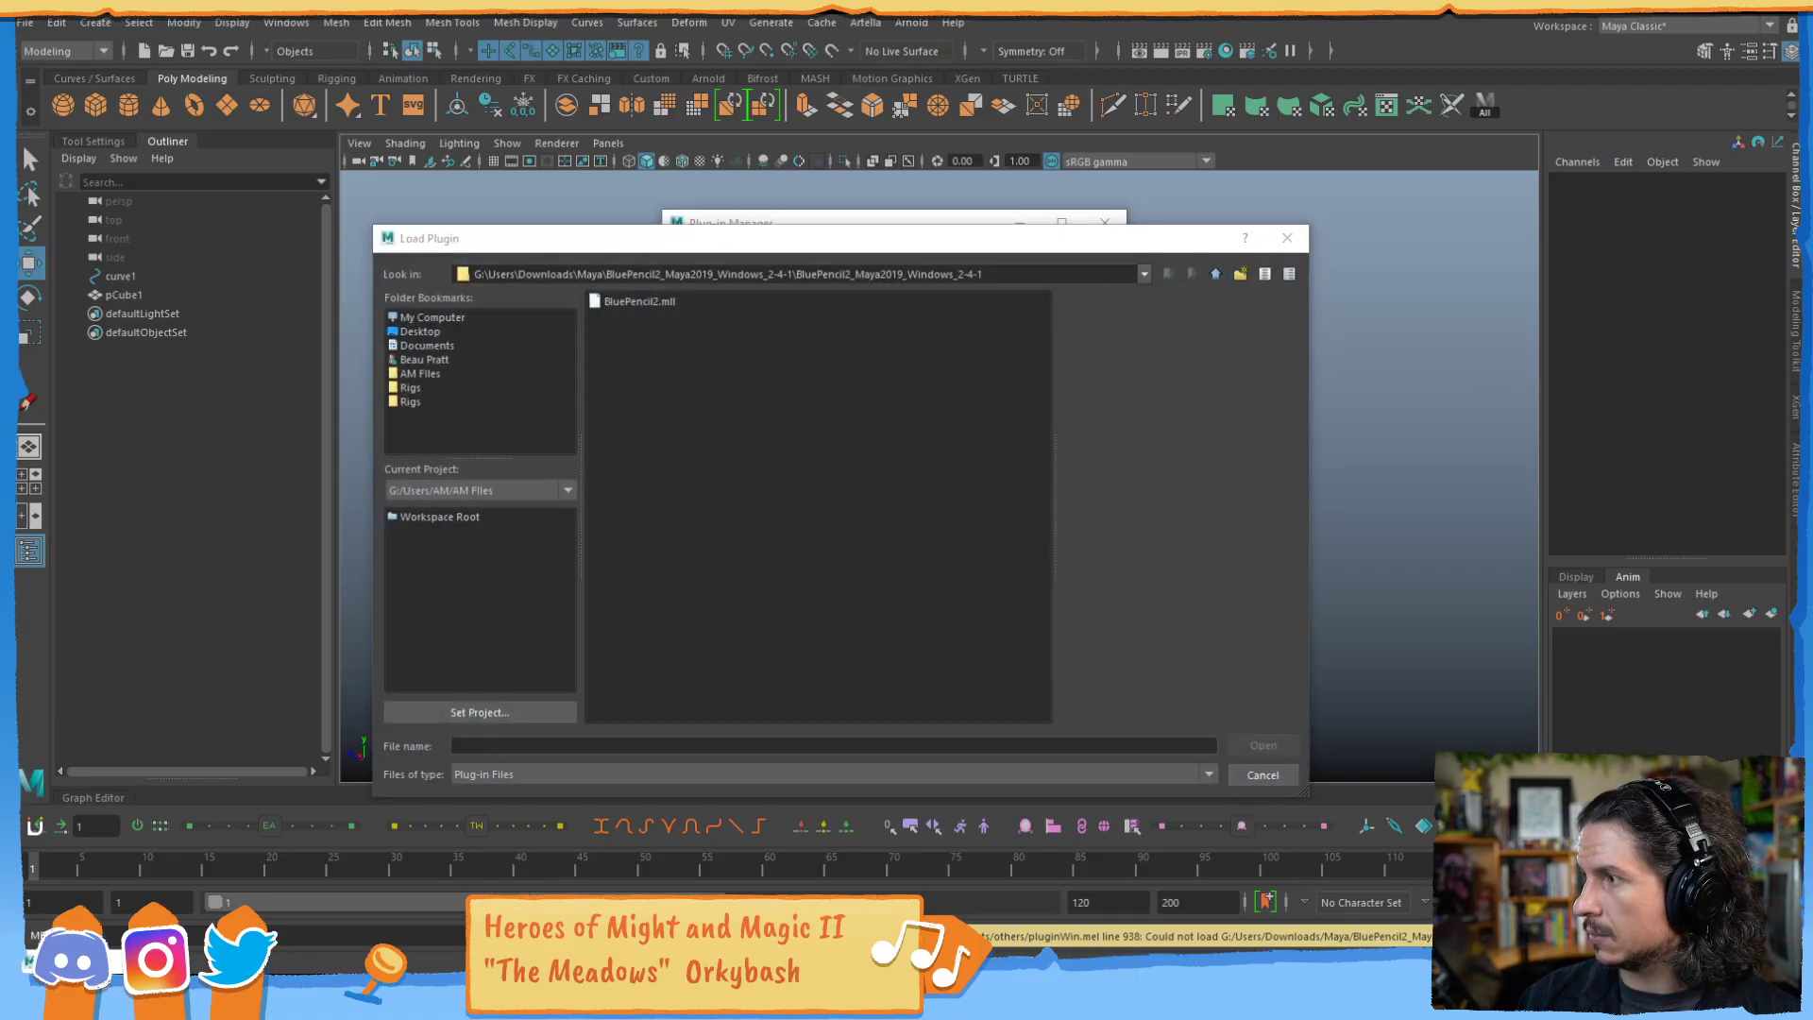
triple_click(923, 273)
text(C:\Program Files\Autodesk\Maya2020\plug-ins)
key(Return)
double_click(642, 386)
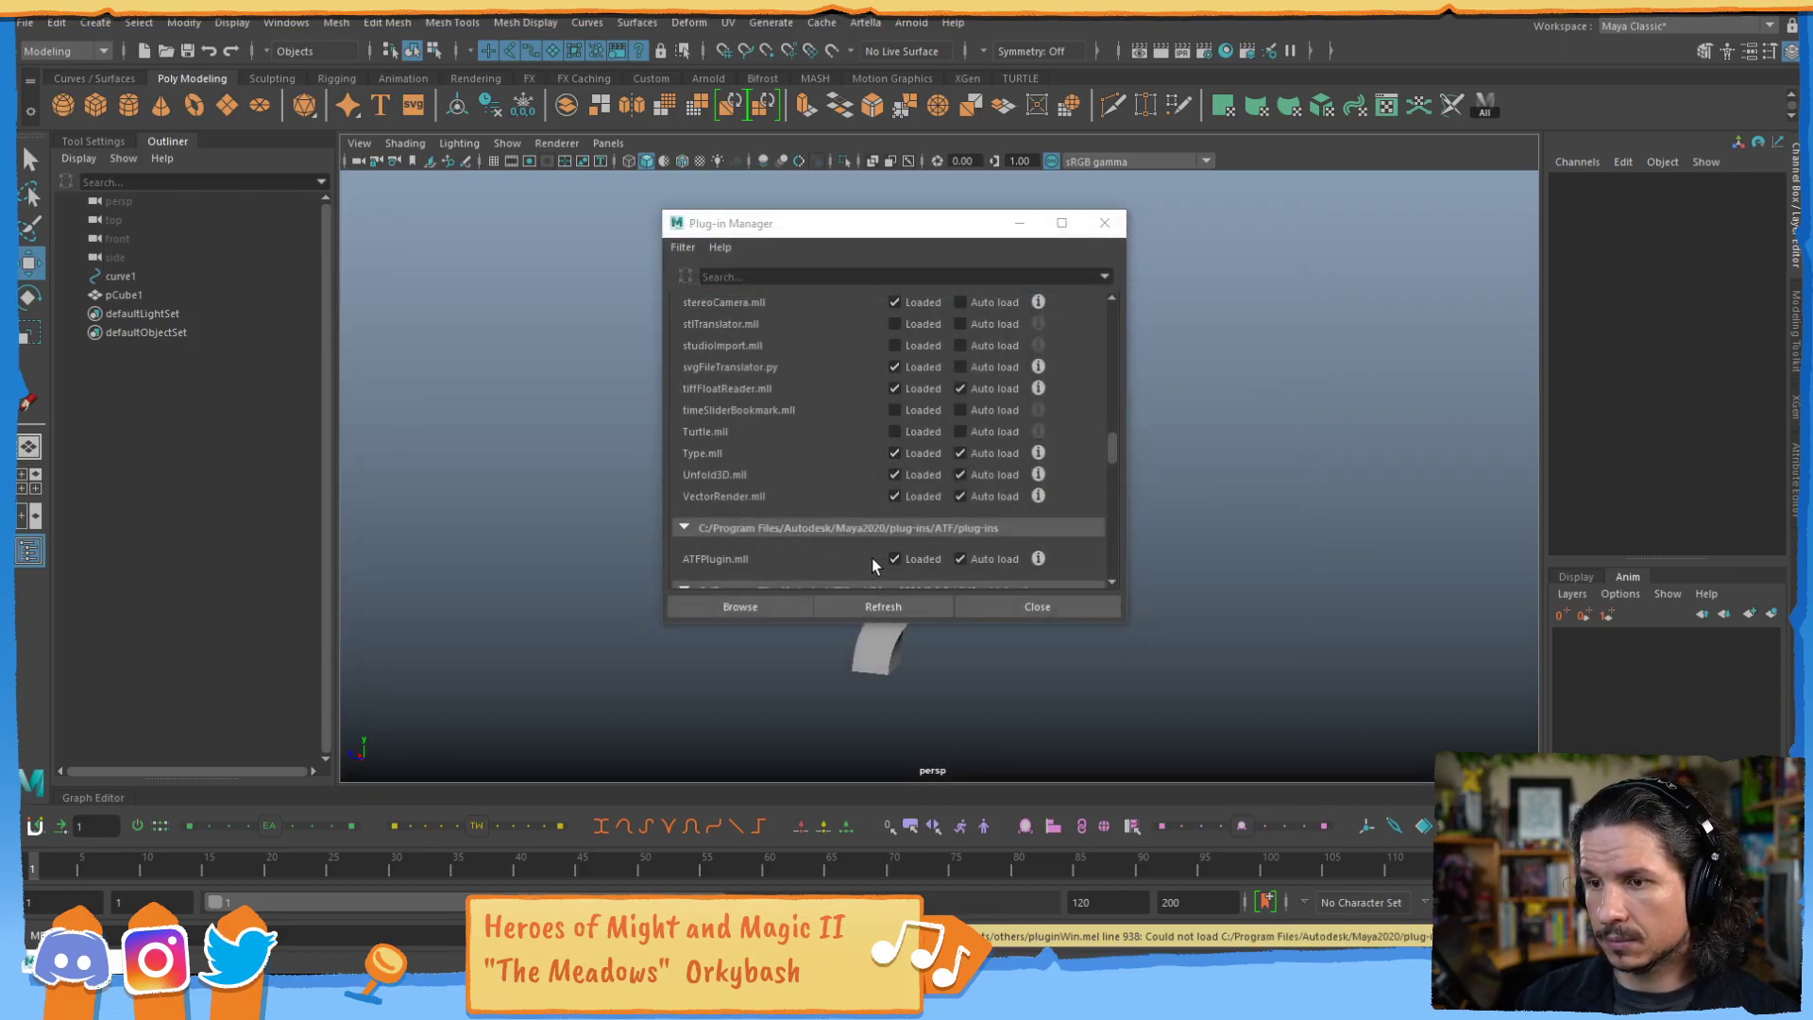
Look through the whole plug-in list again, from the last group back up to the first plug-in folders.
scroll(842, 513, down, 10)
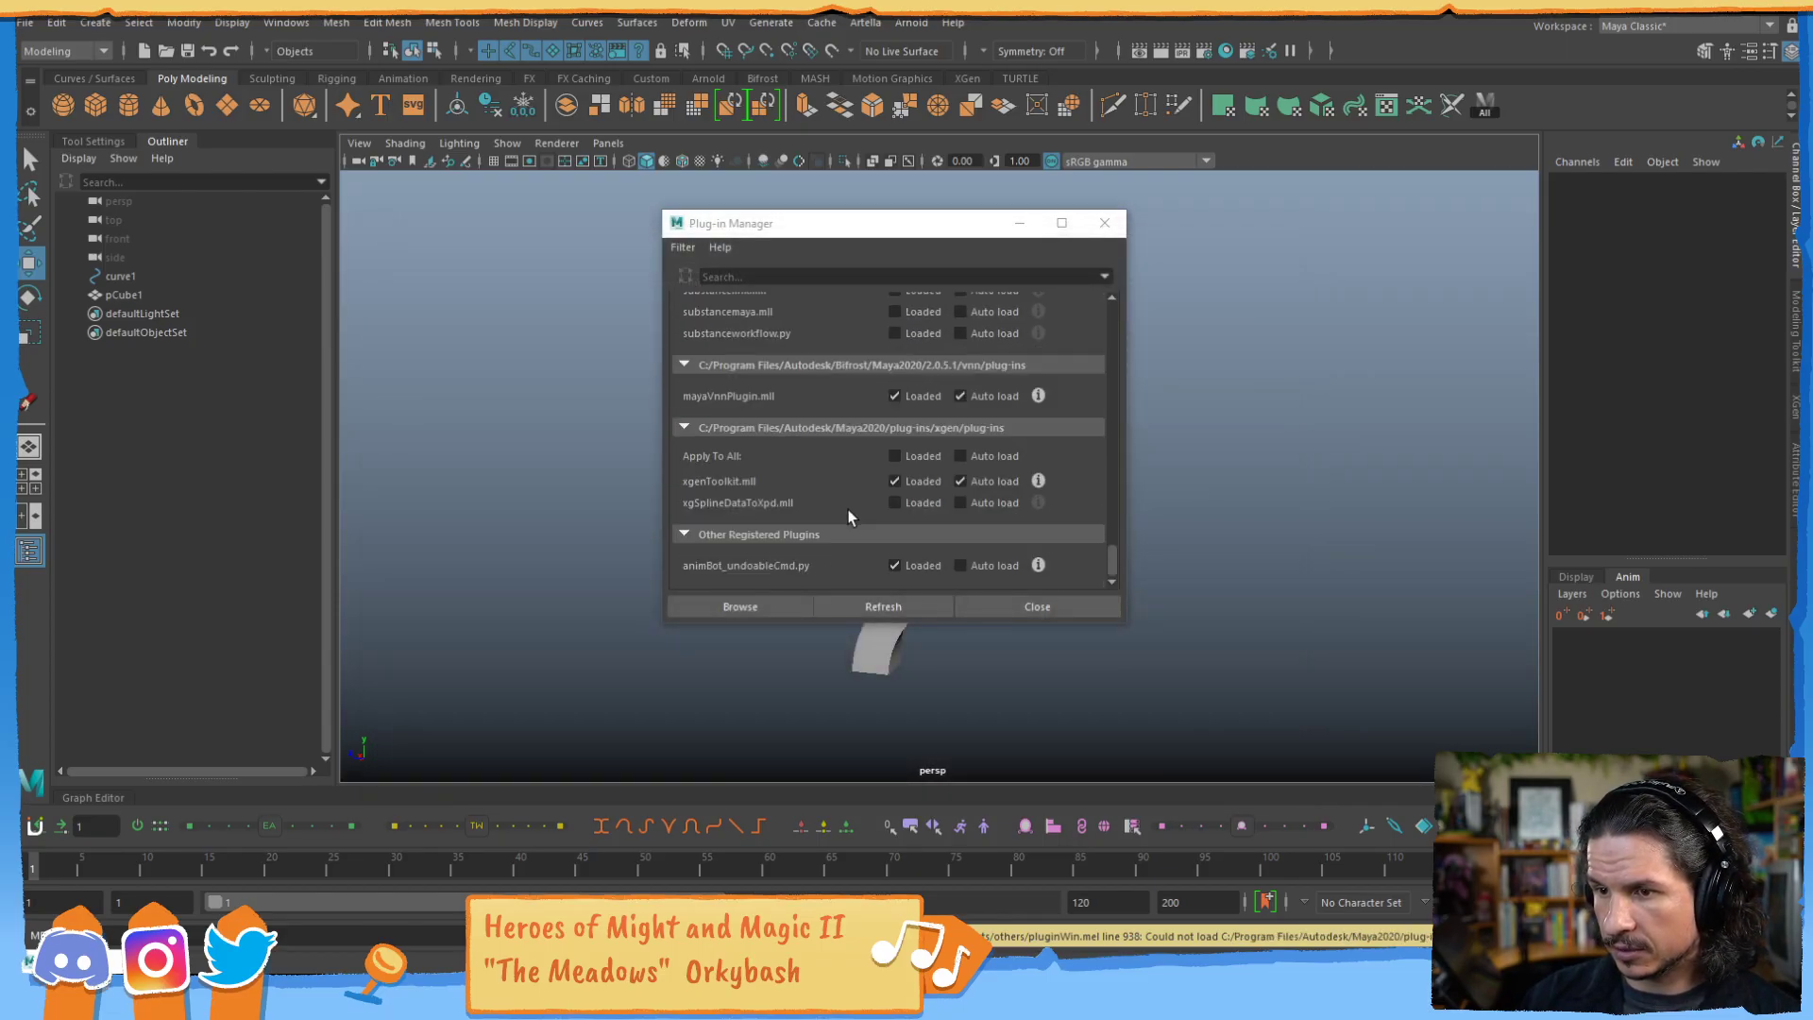
scroll(982, 510, up, 15)
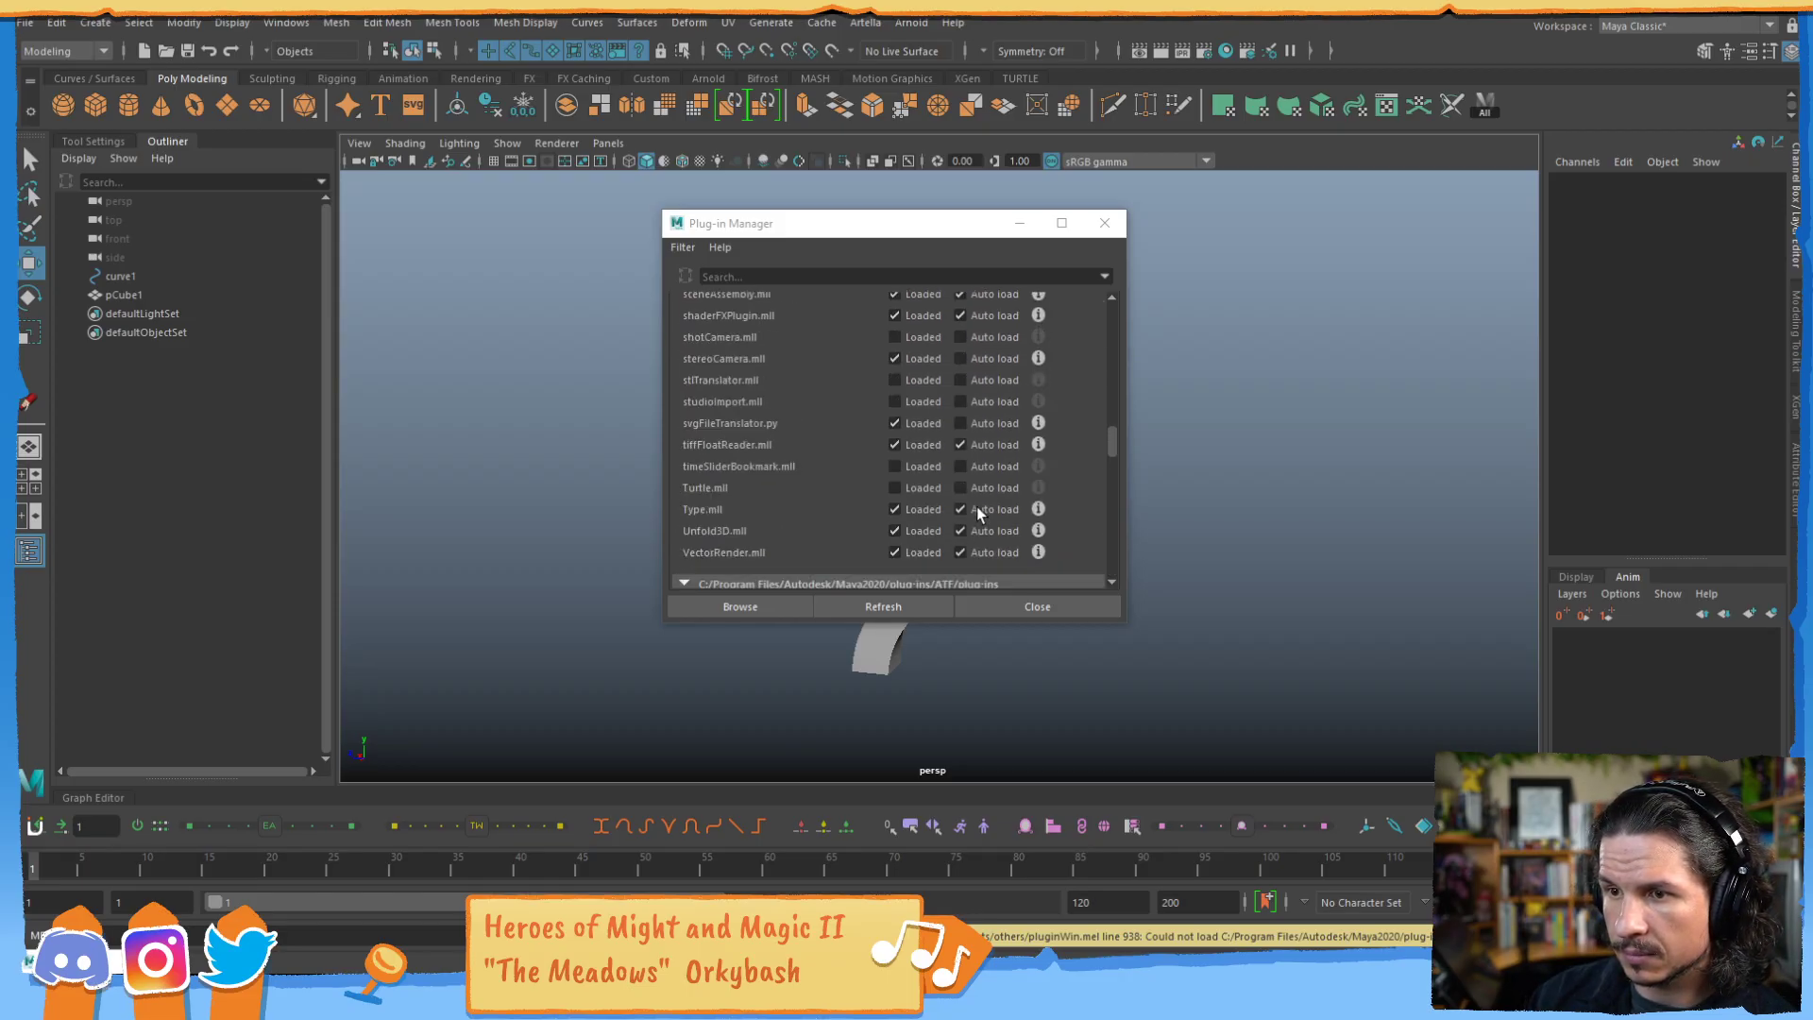
scroll(976, 506, up, 12)
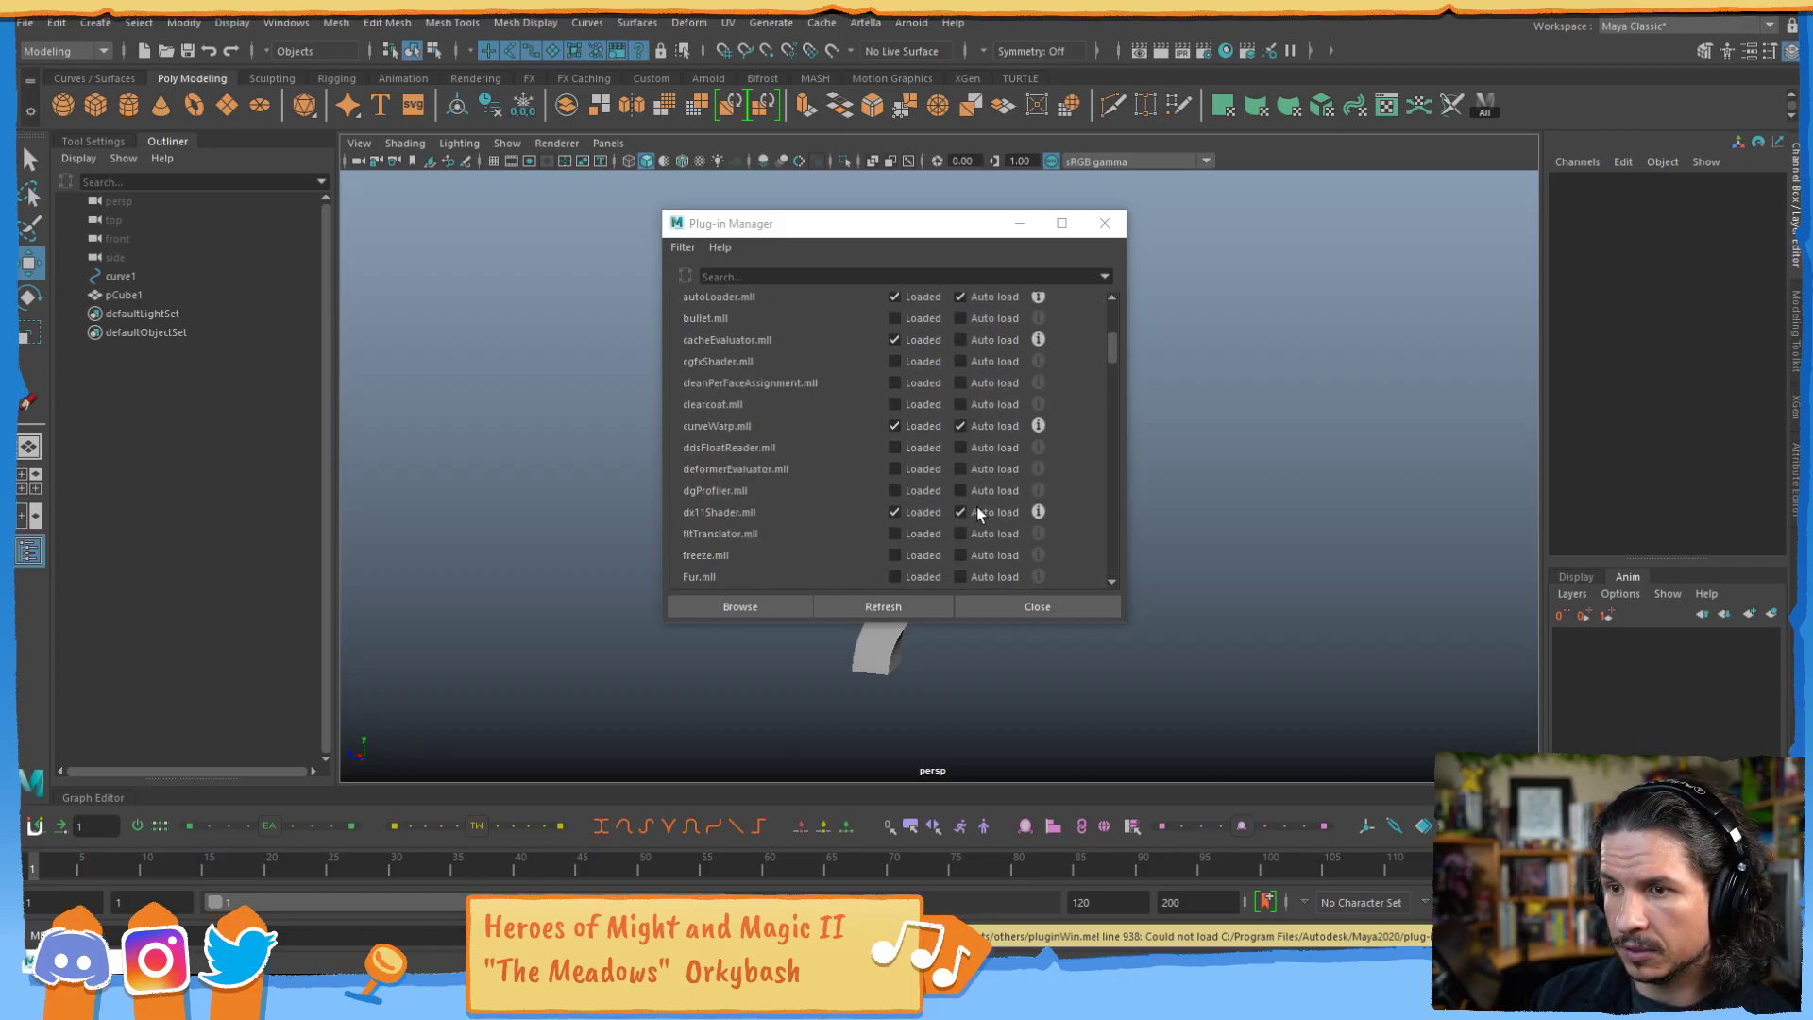
scroll(741, 481, up, 3)
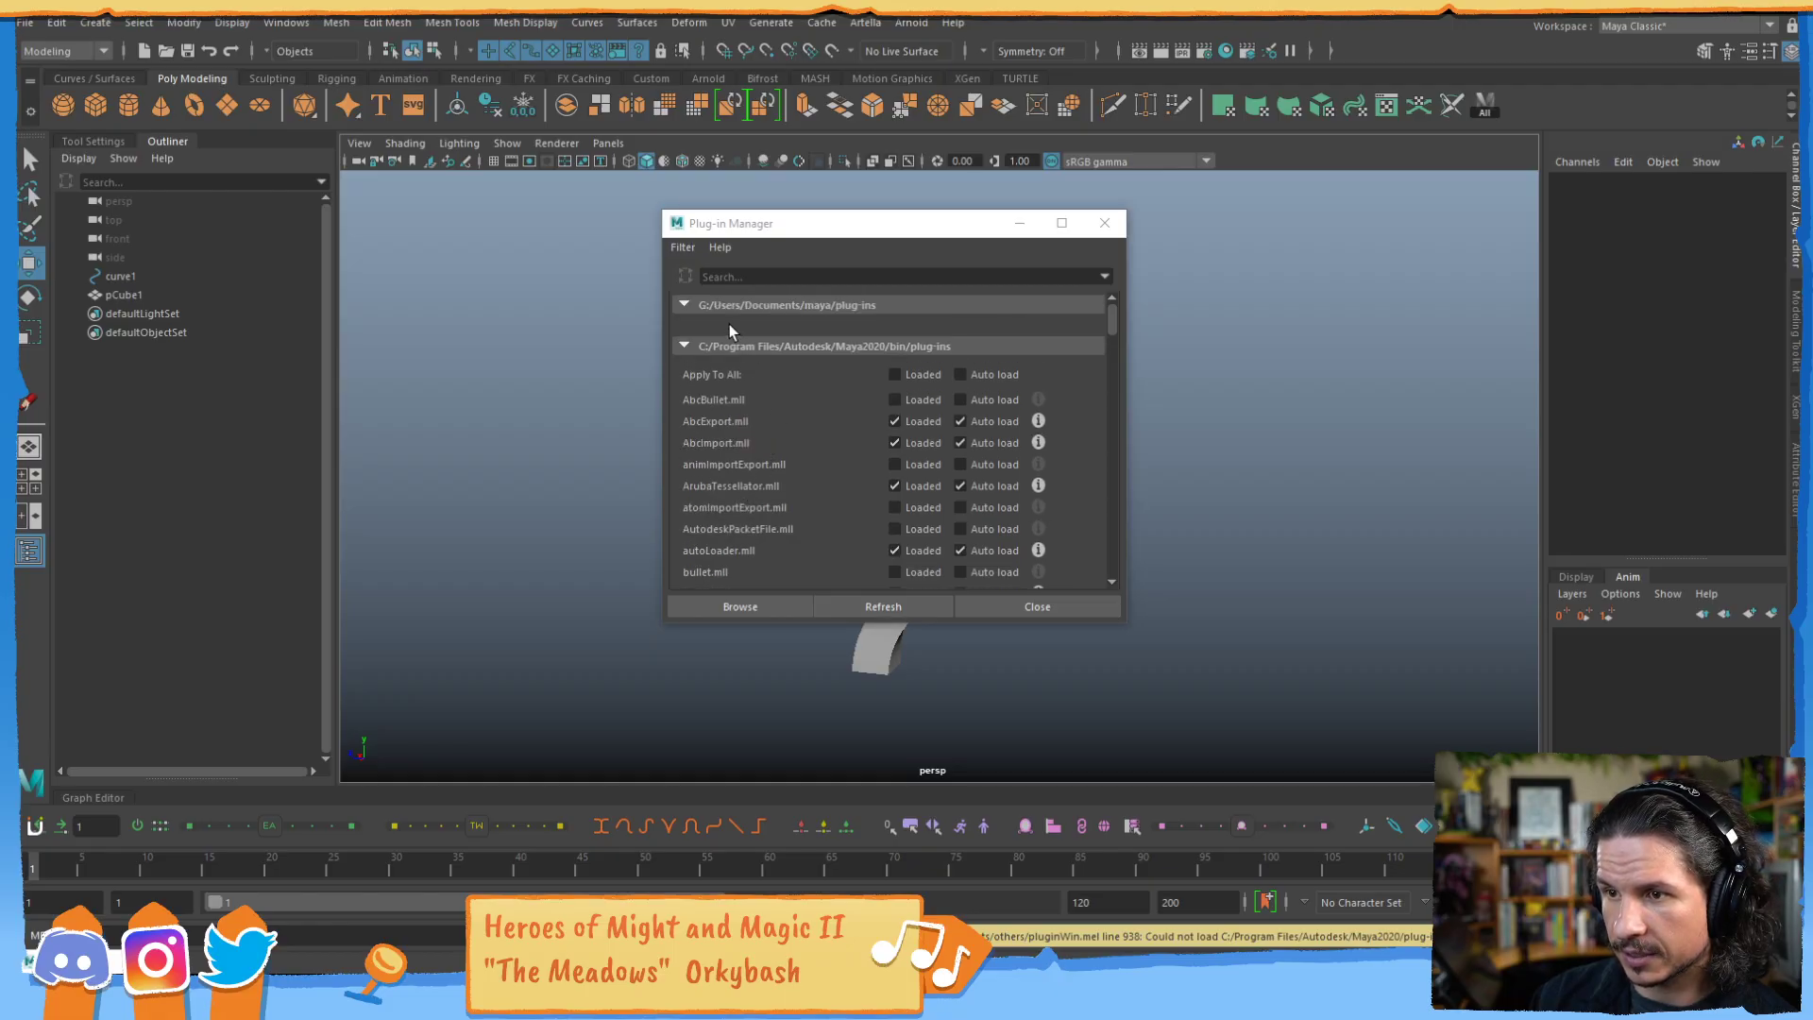
Check the first plug-in folders once more and close the Plug-in Manager.
scroll(731, 327, down, 4)
scroll(740, 337, up, 4)
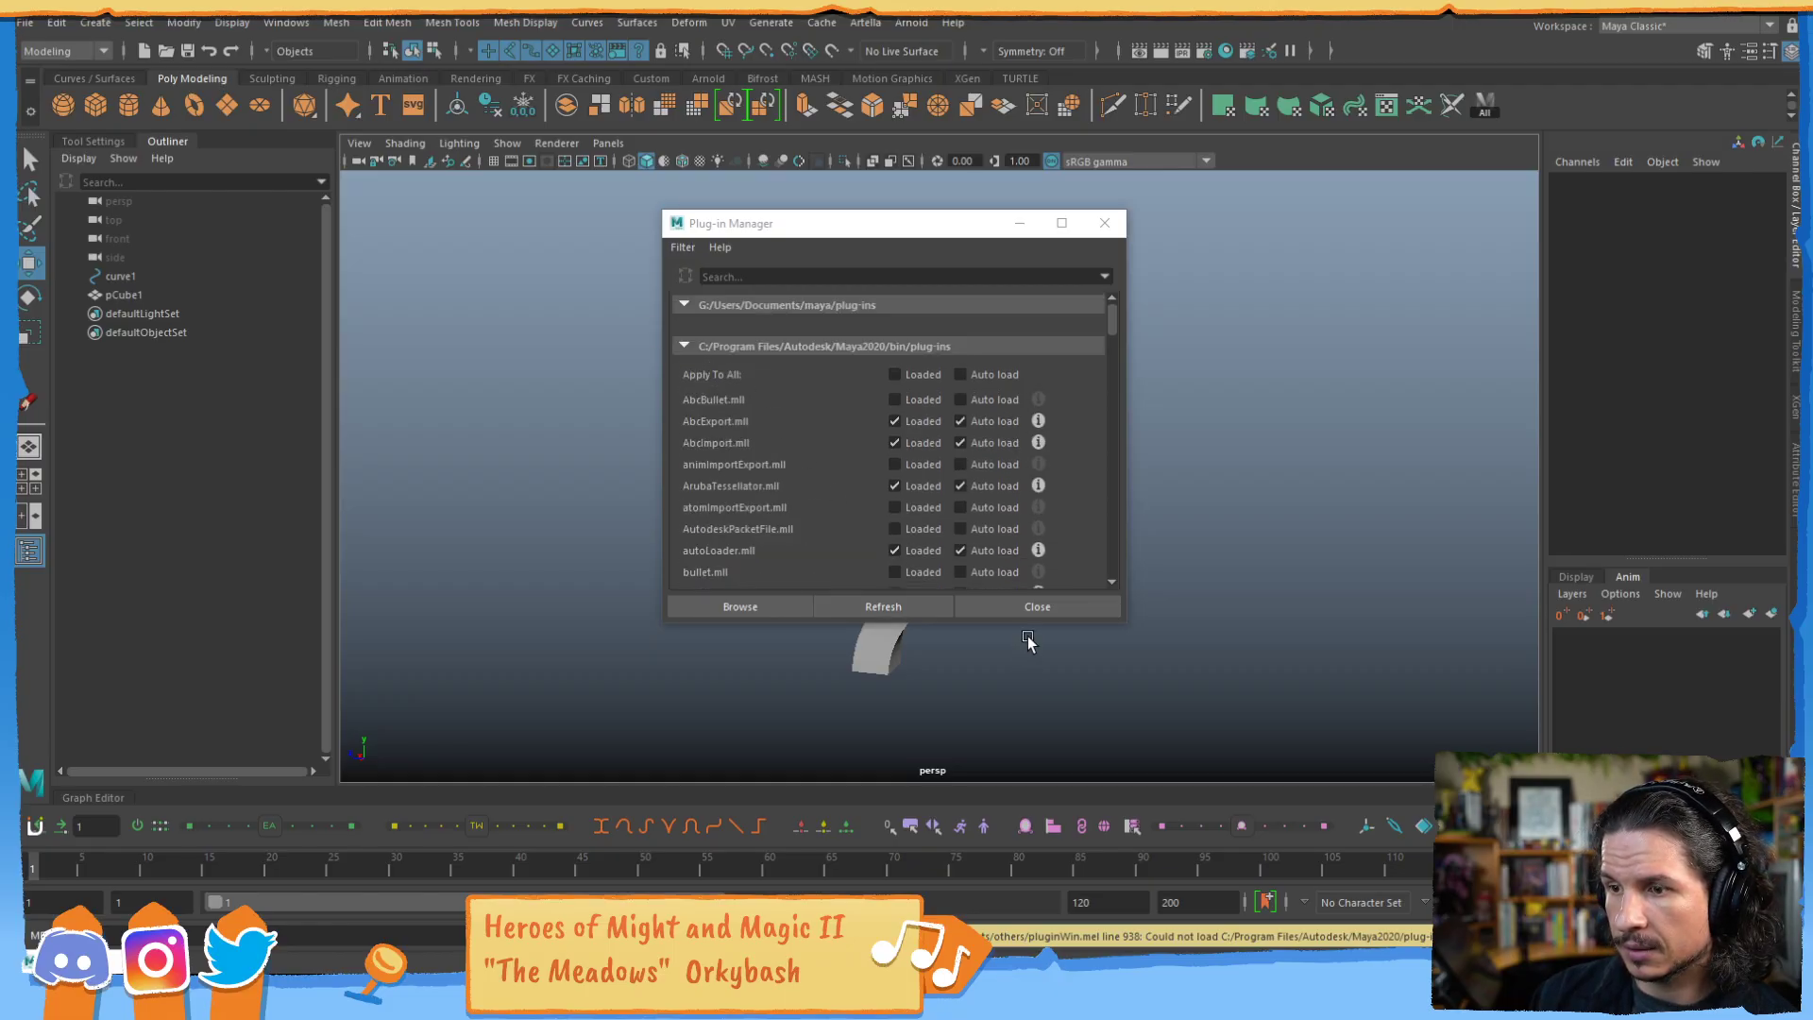
click(1033, 607)
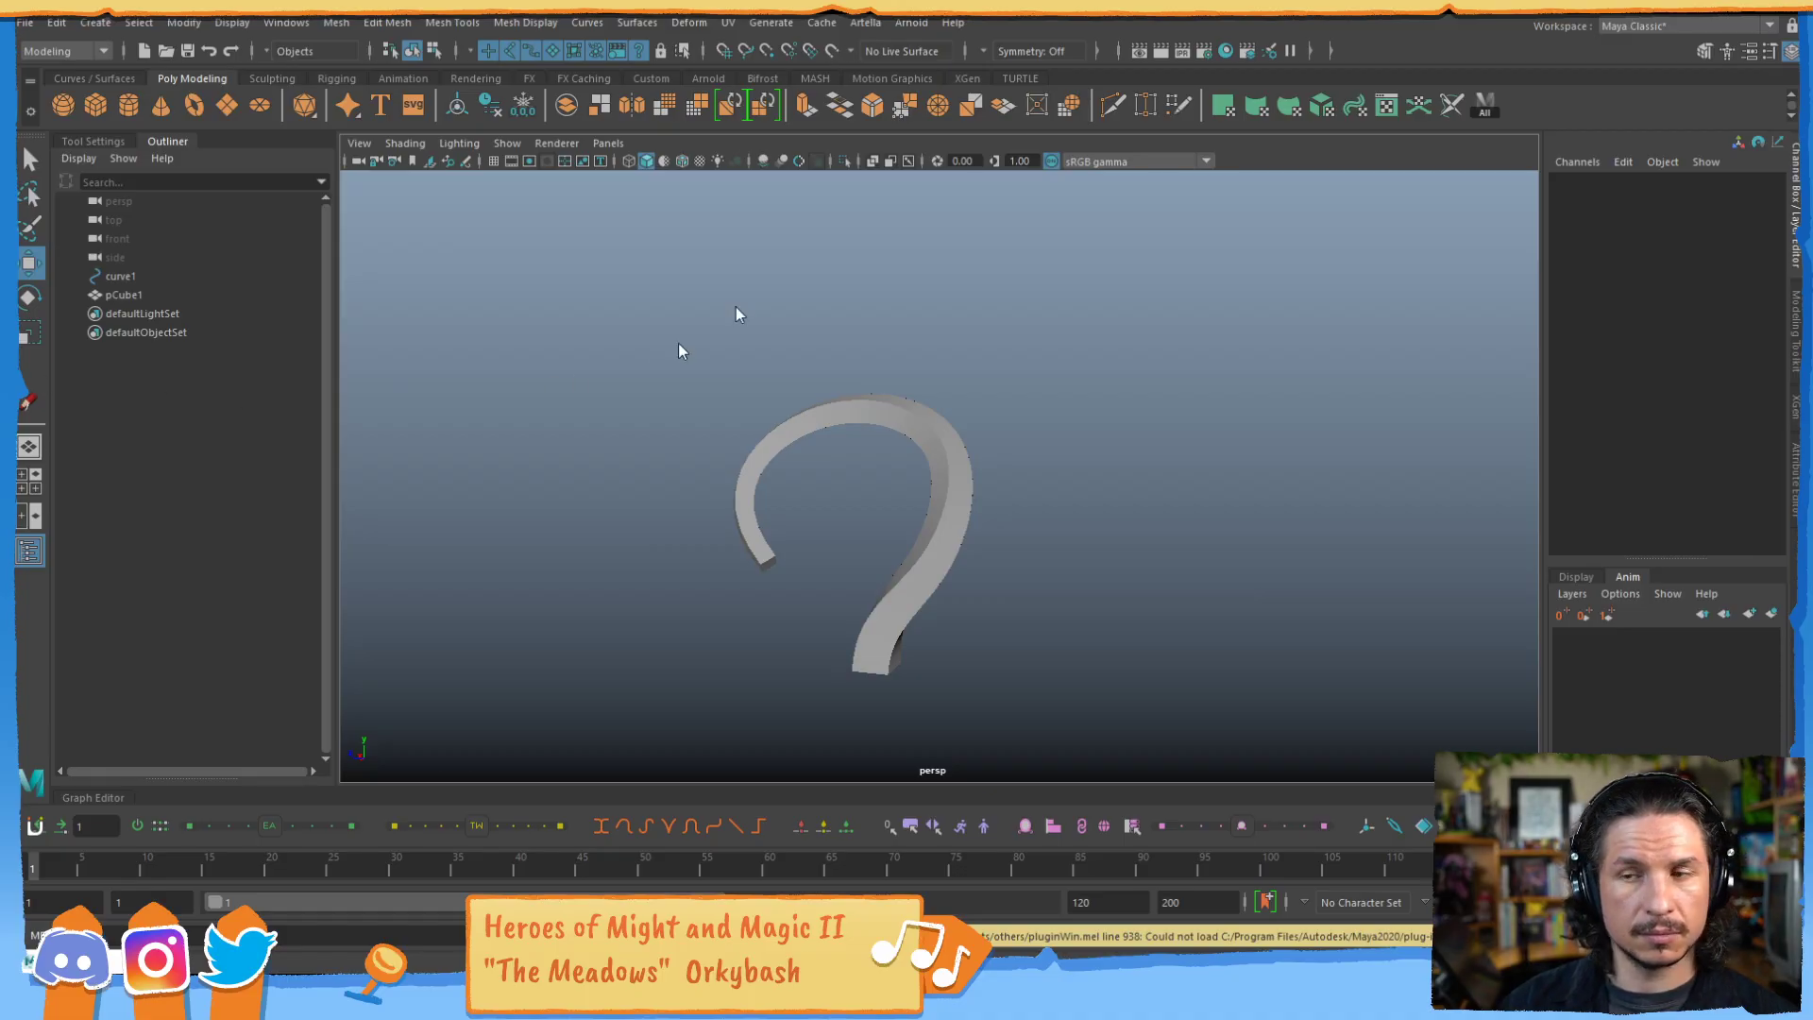
Switch to the browser and preview parts of the demo video on the zurbrigg.com Blue Pencil page, pausing it around the one-minute mark.
drag(663, 351, 810, 17)
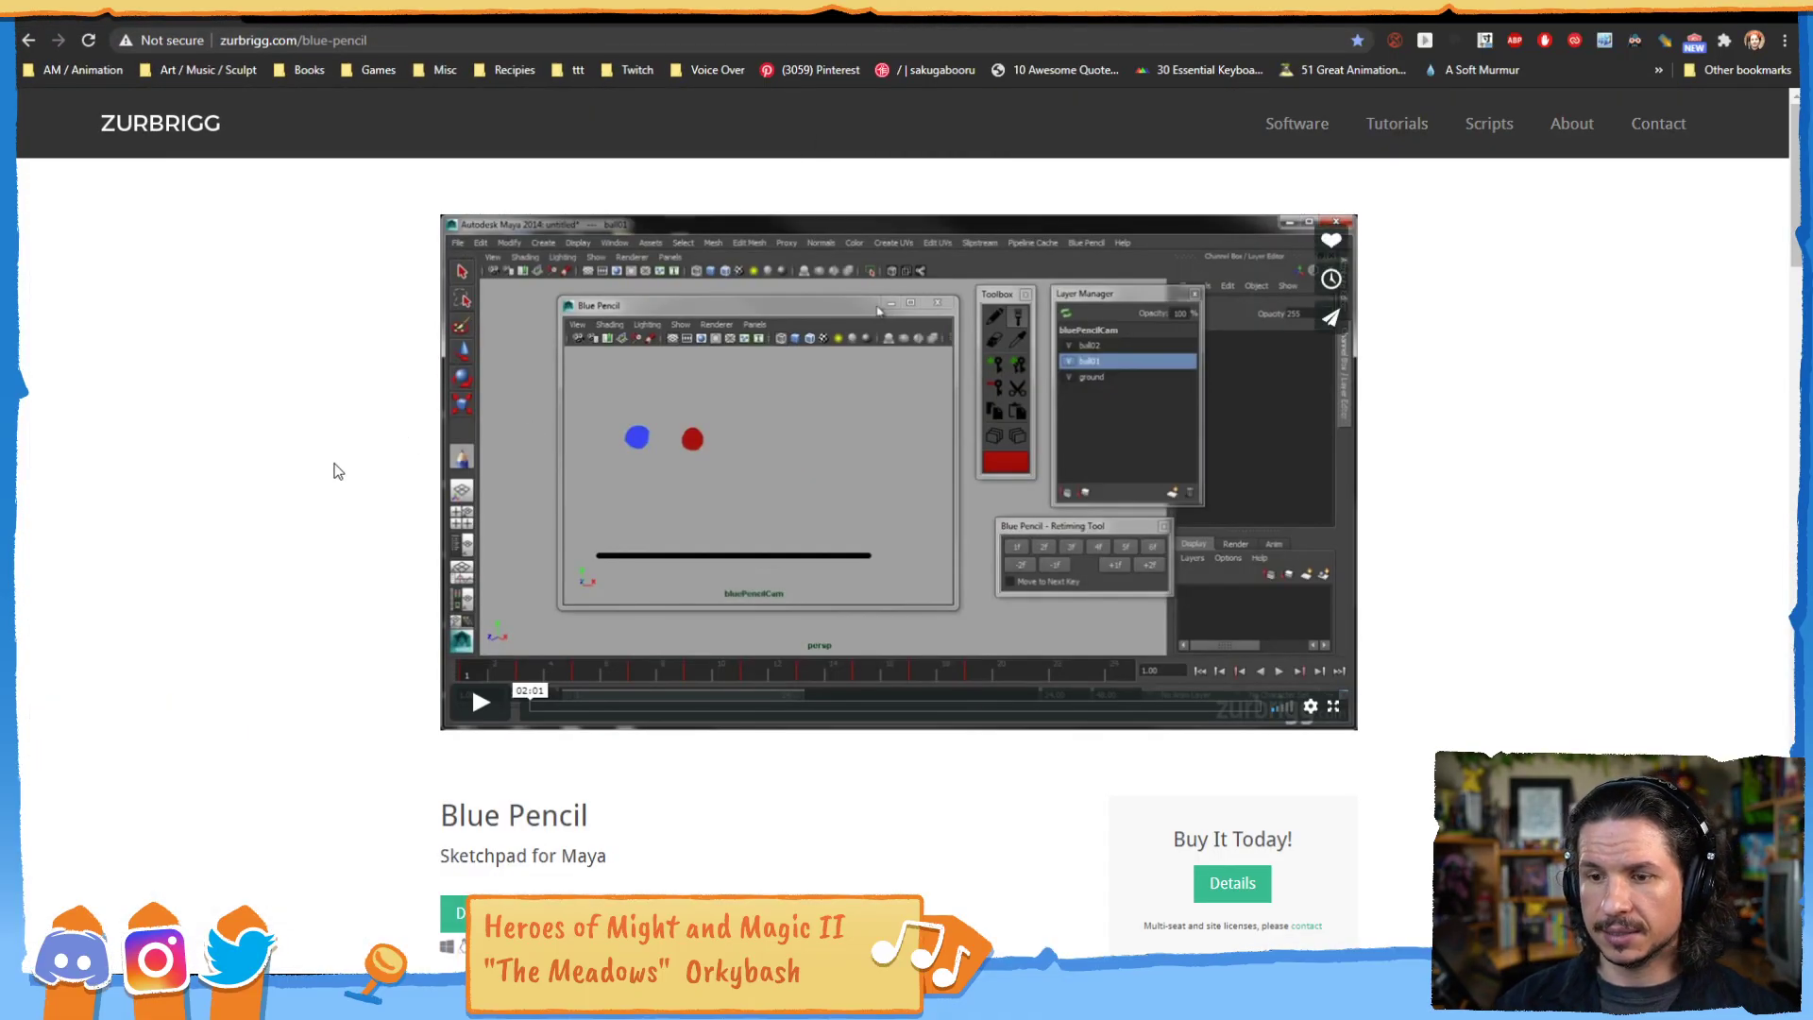
scroll(343, 474, down, 2)
scroll(344, 473, up, 2)
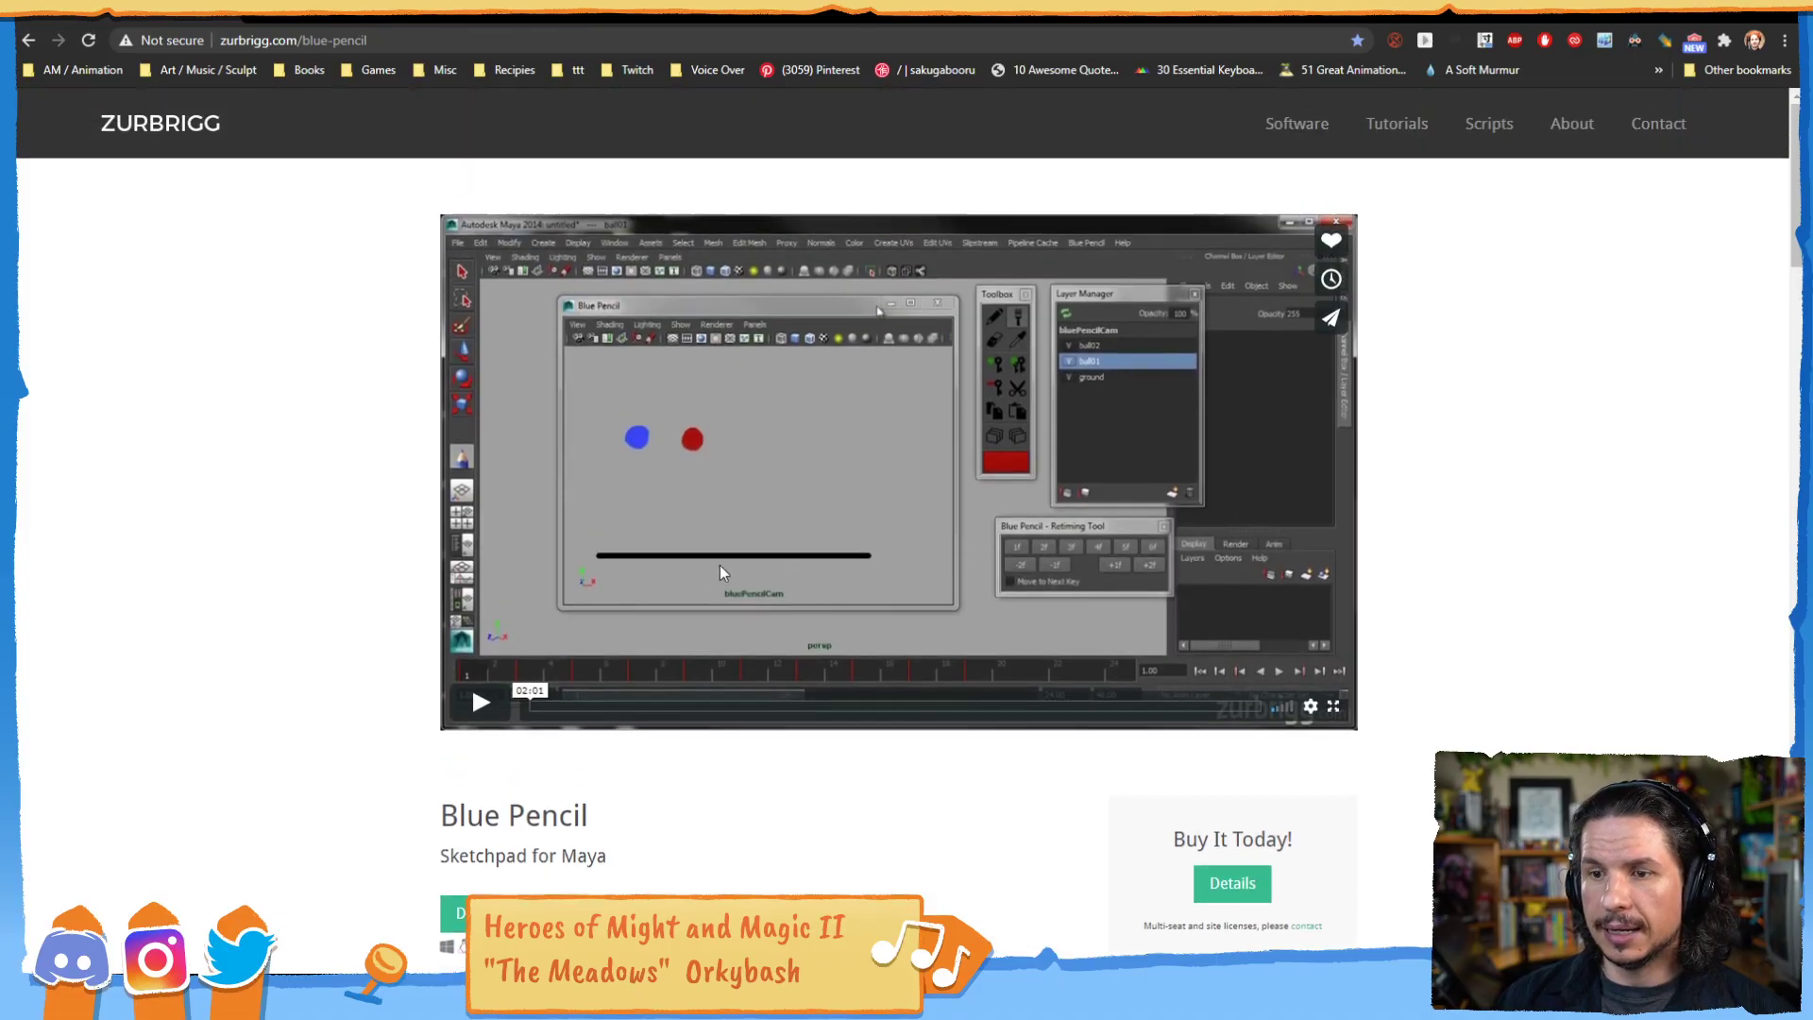
click(626, 704)
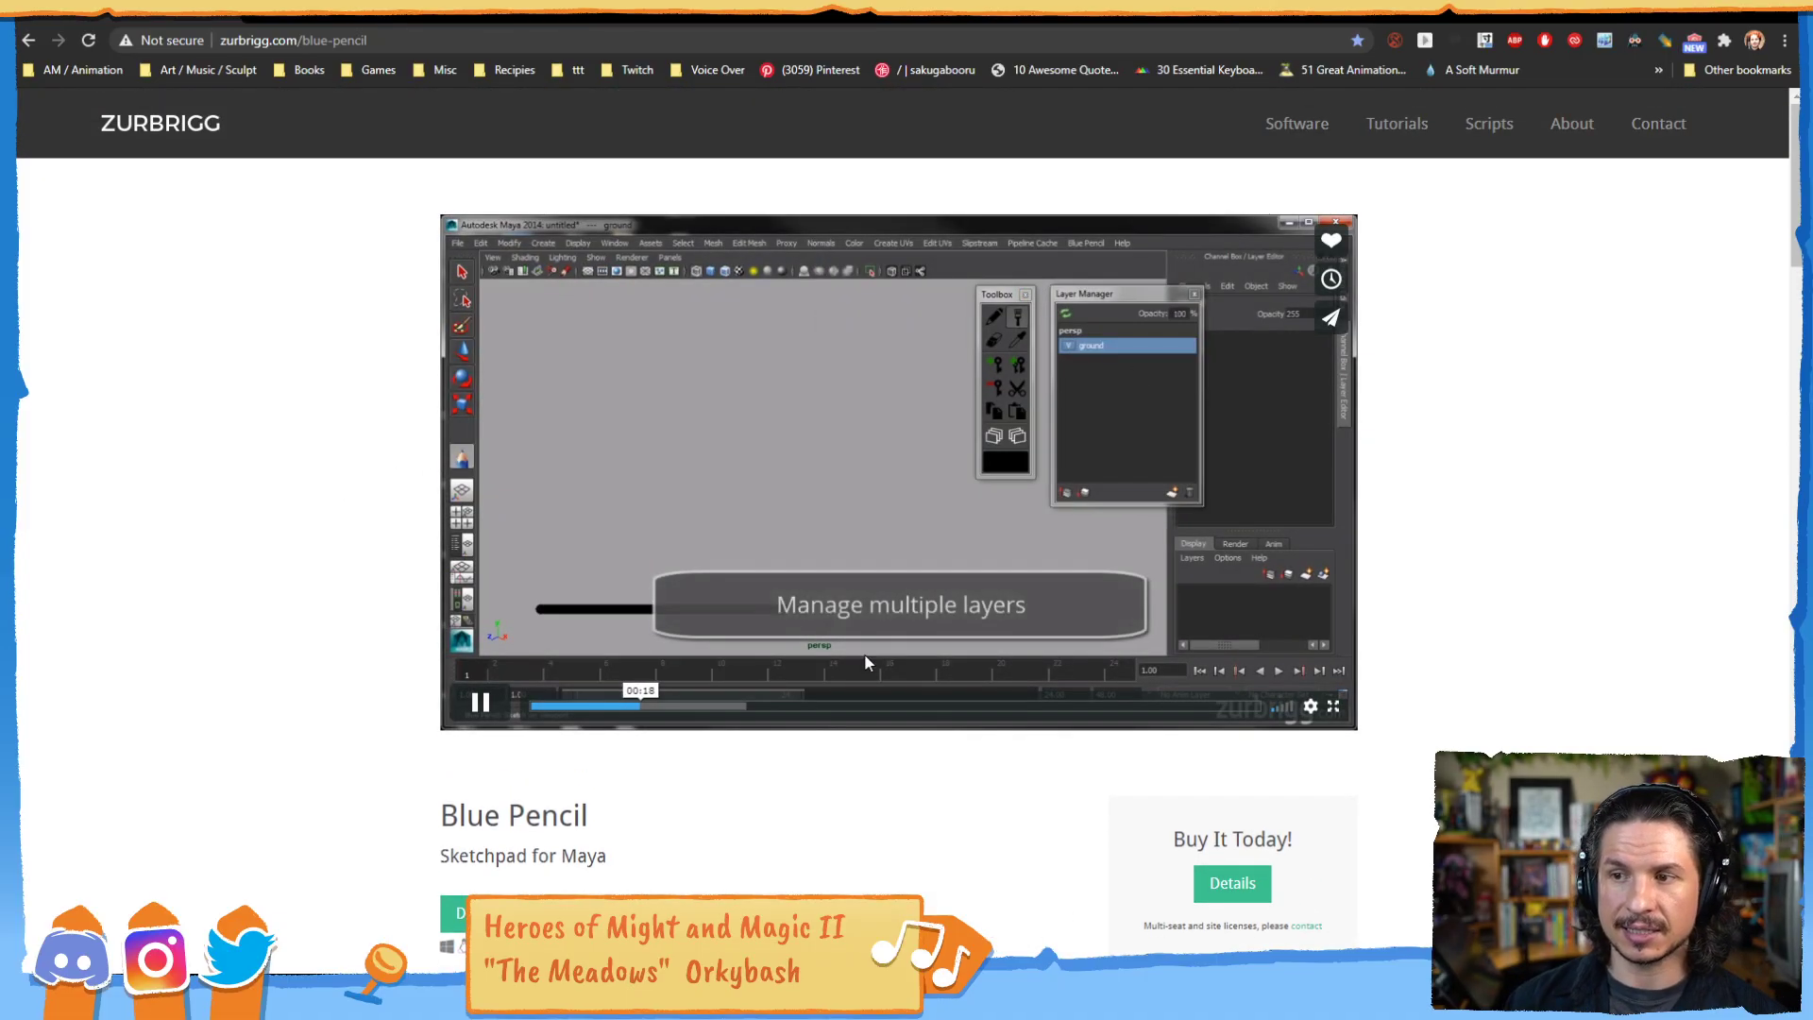
click(868, 706)
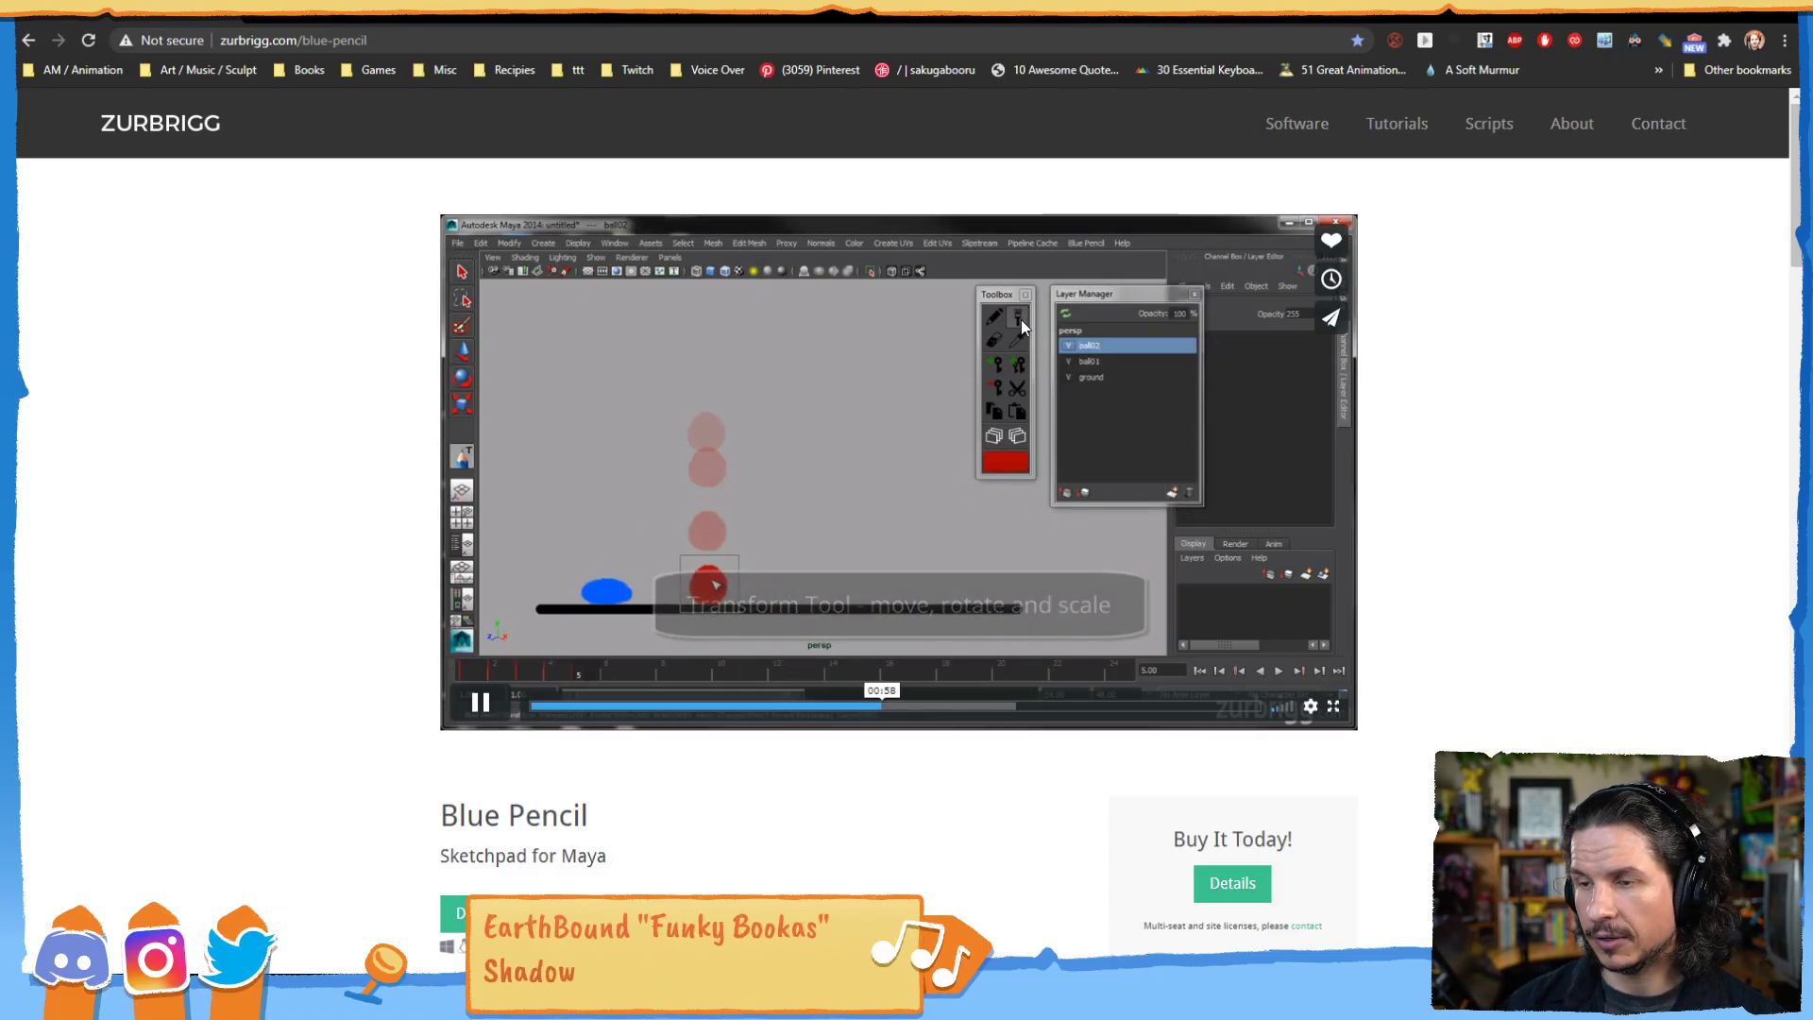
click(501, 725)
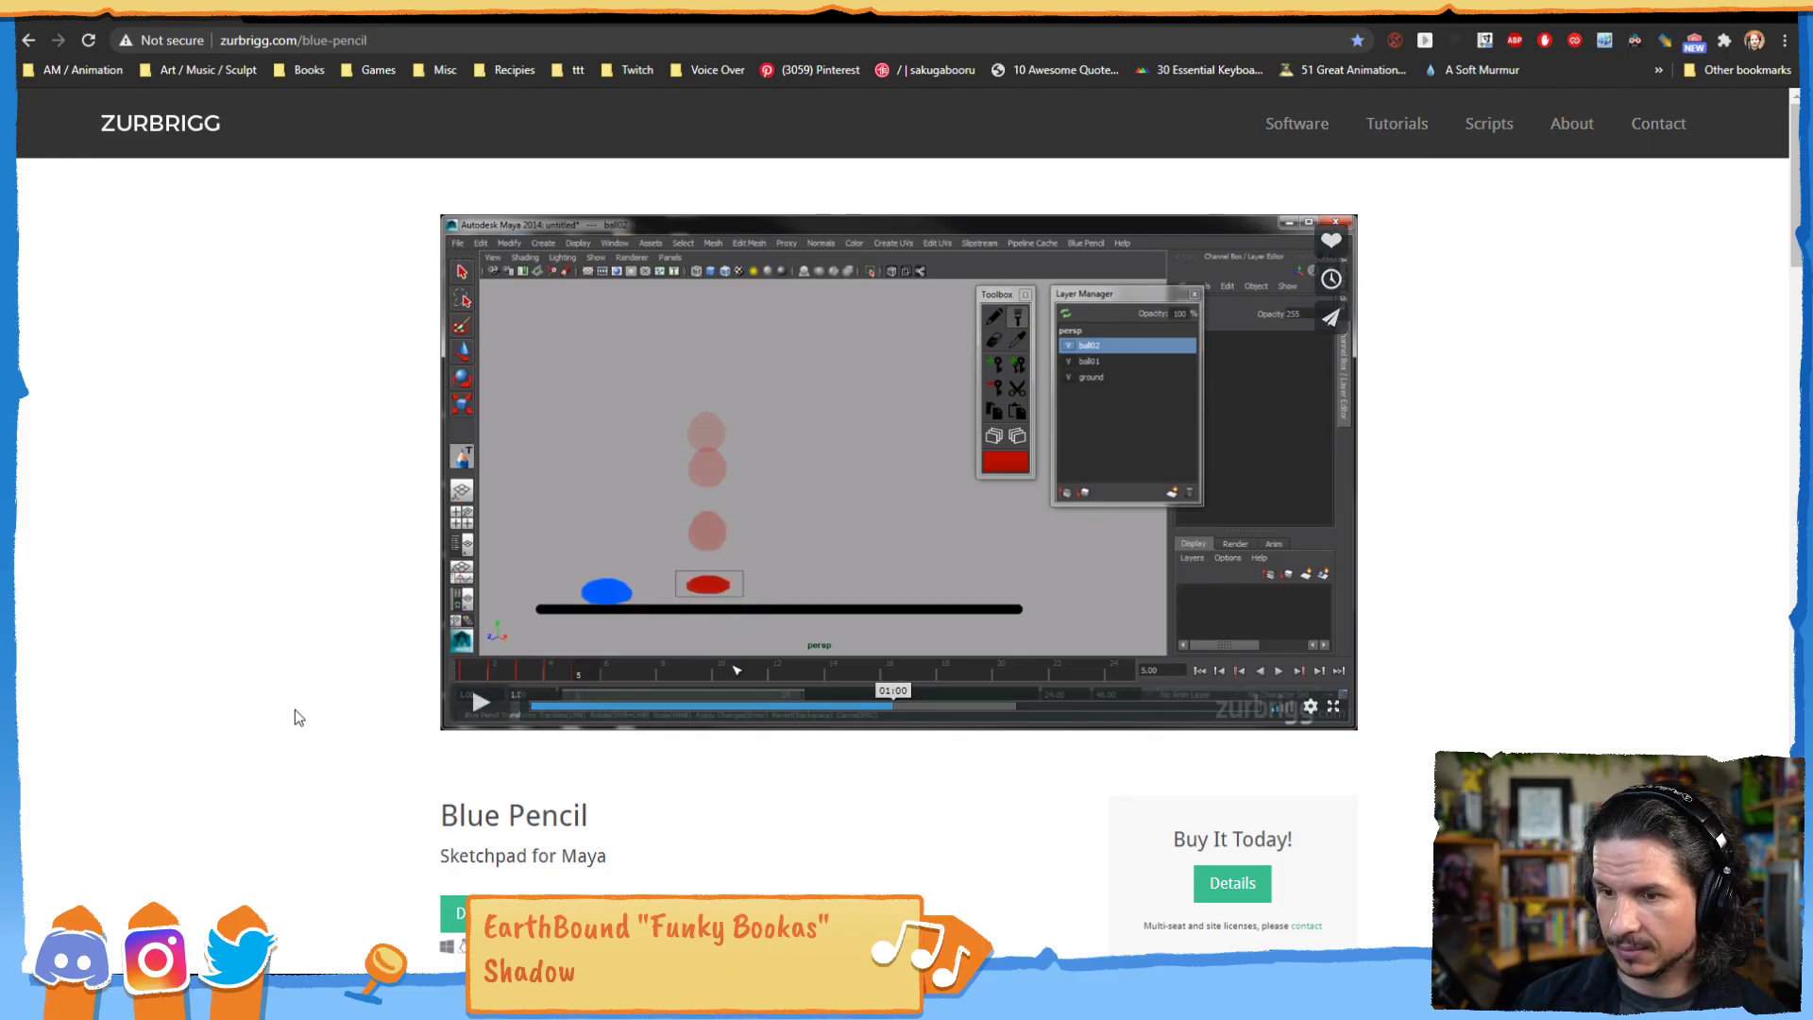
Open the Blue Pencil 2 page from the note below the original Blue Pencil's description.
scroll(271, 709, down, 5)
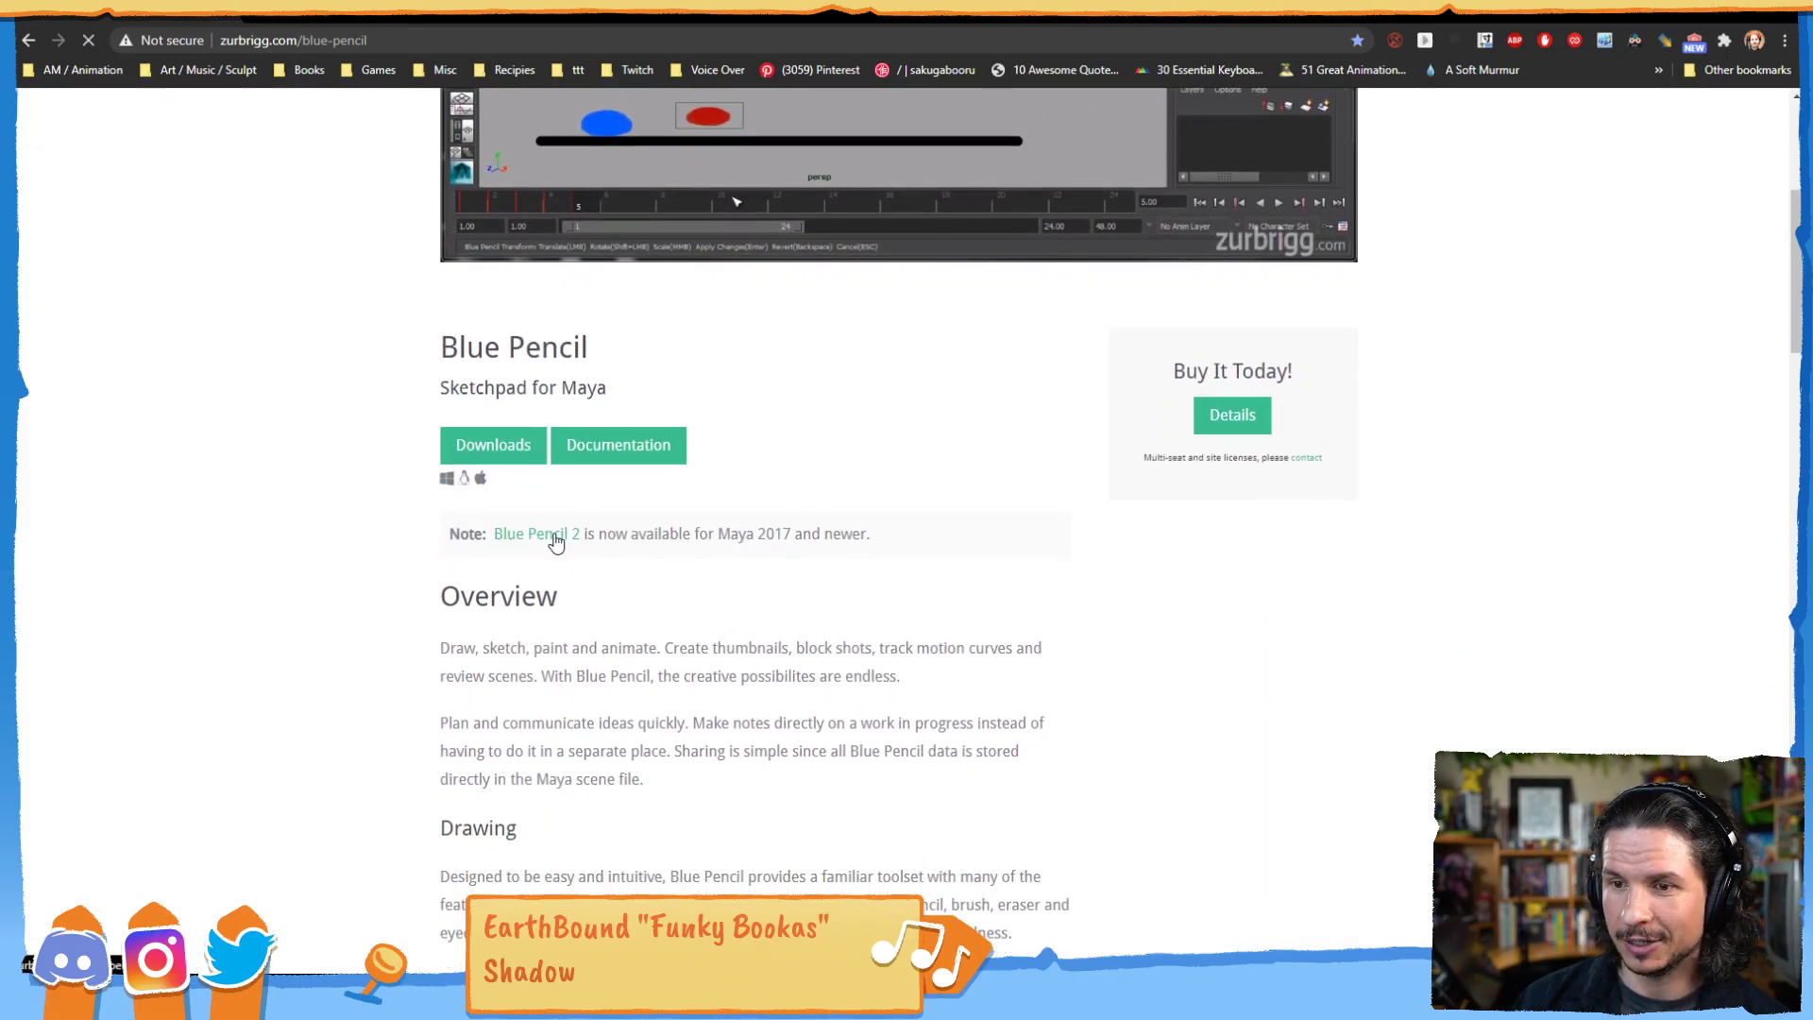
click(555, 532)
scroll(361, 468, down, 3)
scroll(421, 531, up, 3)
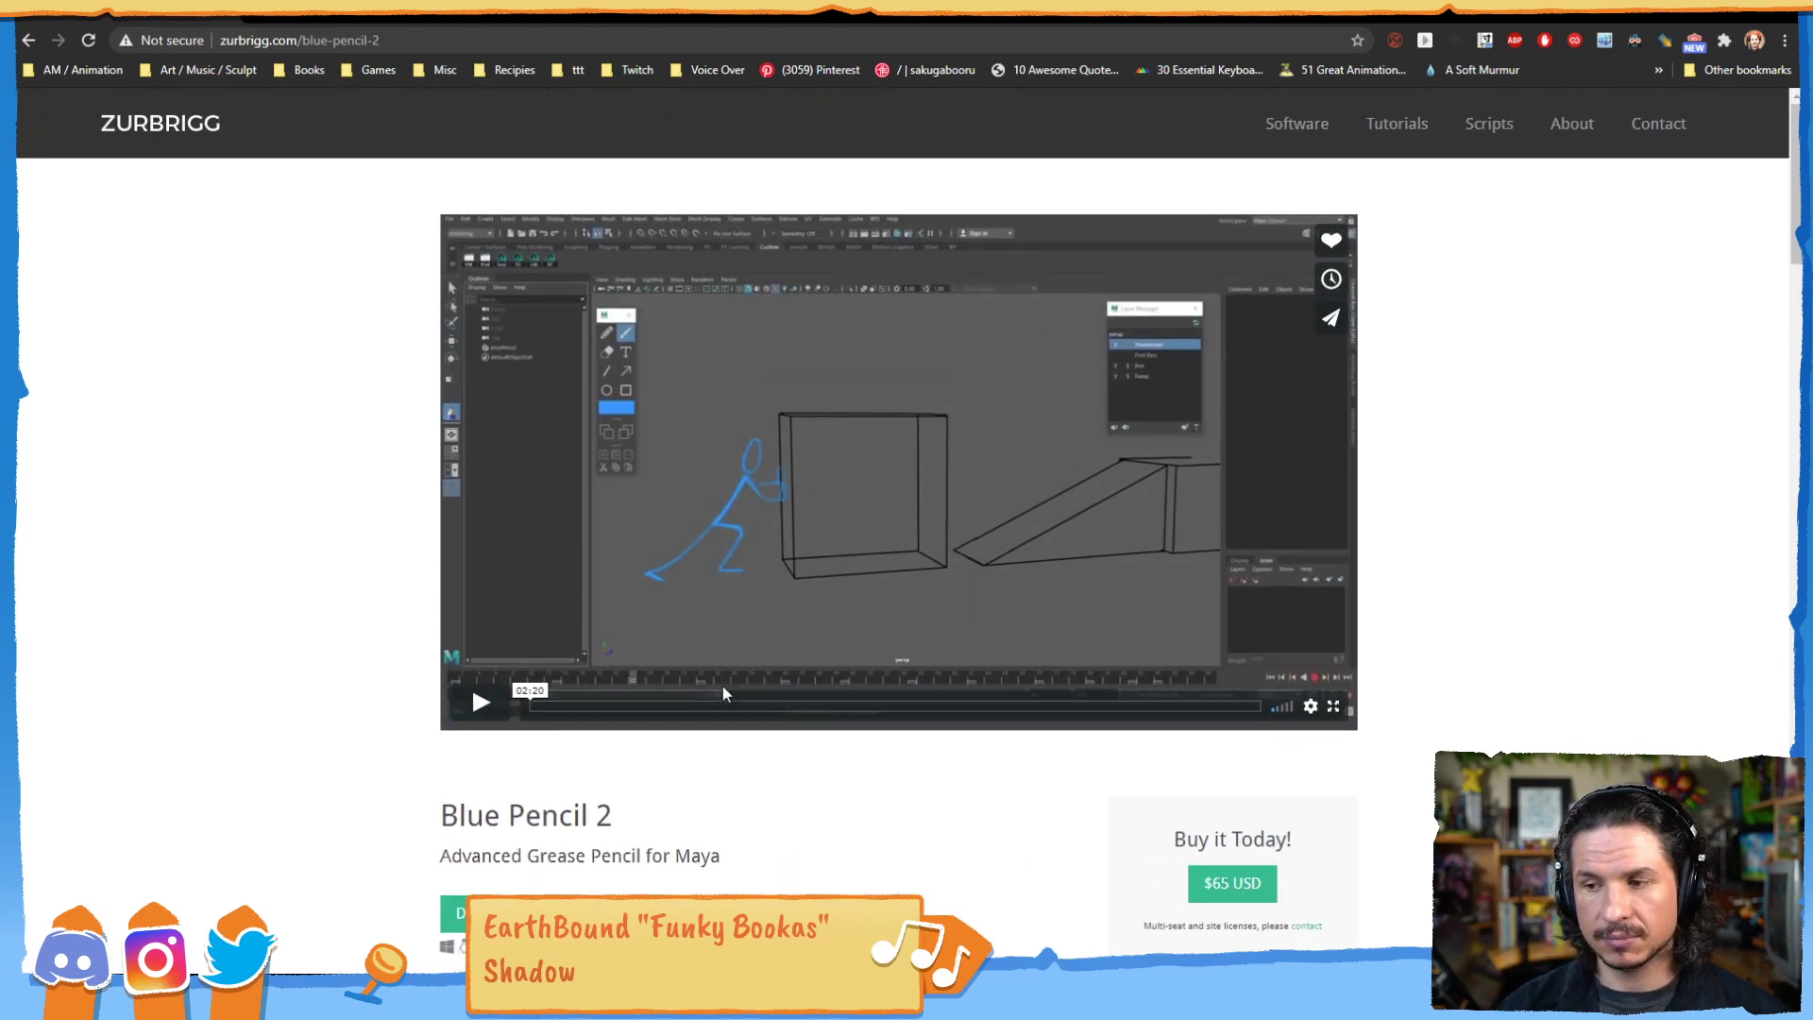
Skim the Blue Pencil 2 overview and download the Windows version of Blue Pencil 2 for Maya 2020.
scroll(705, 586, down, 5)
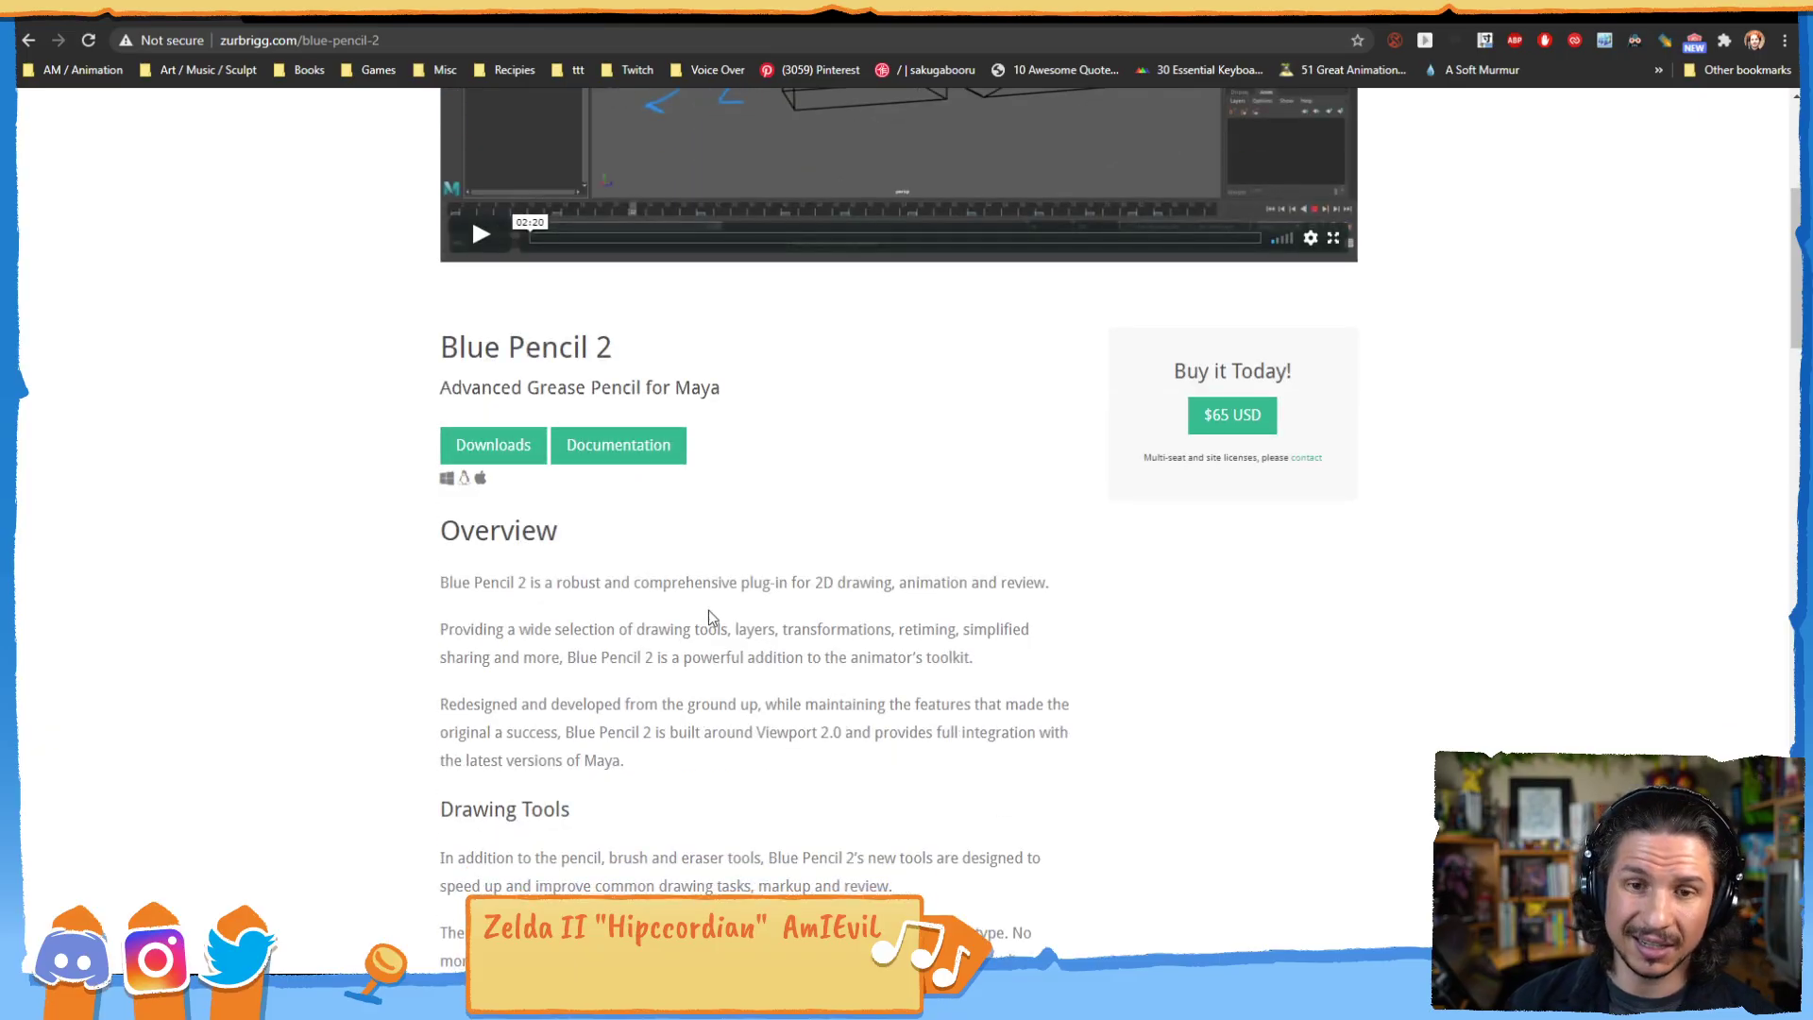
scroll(711, 616, down, 18)
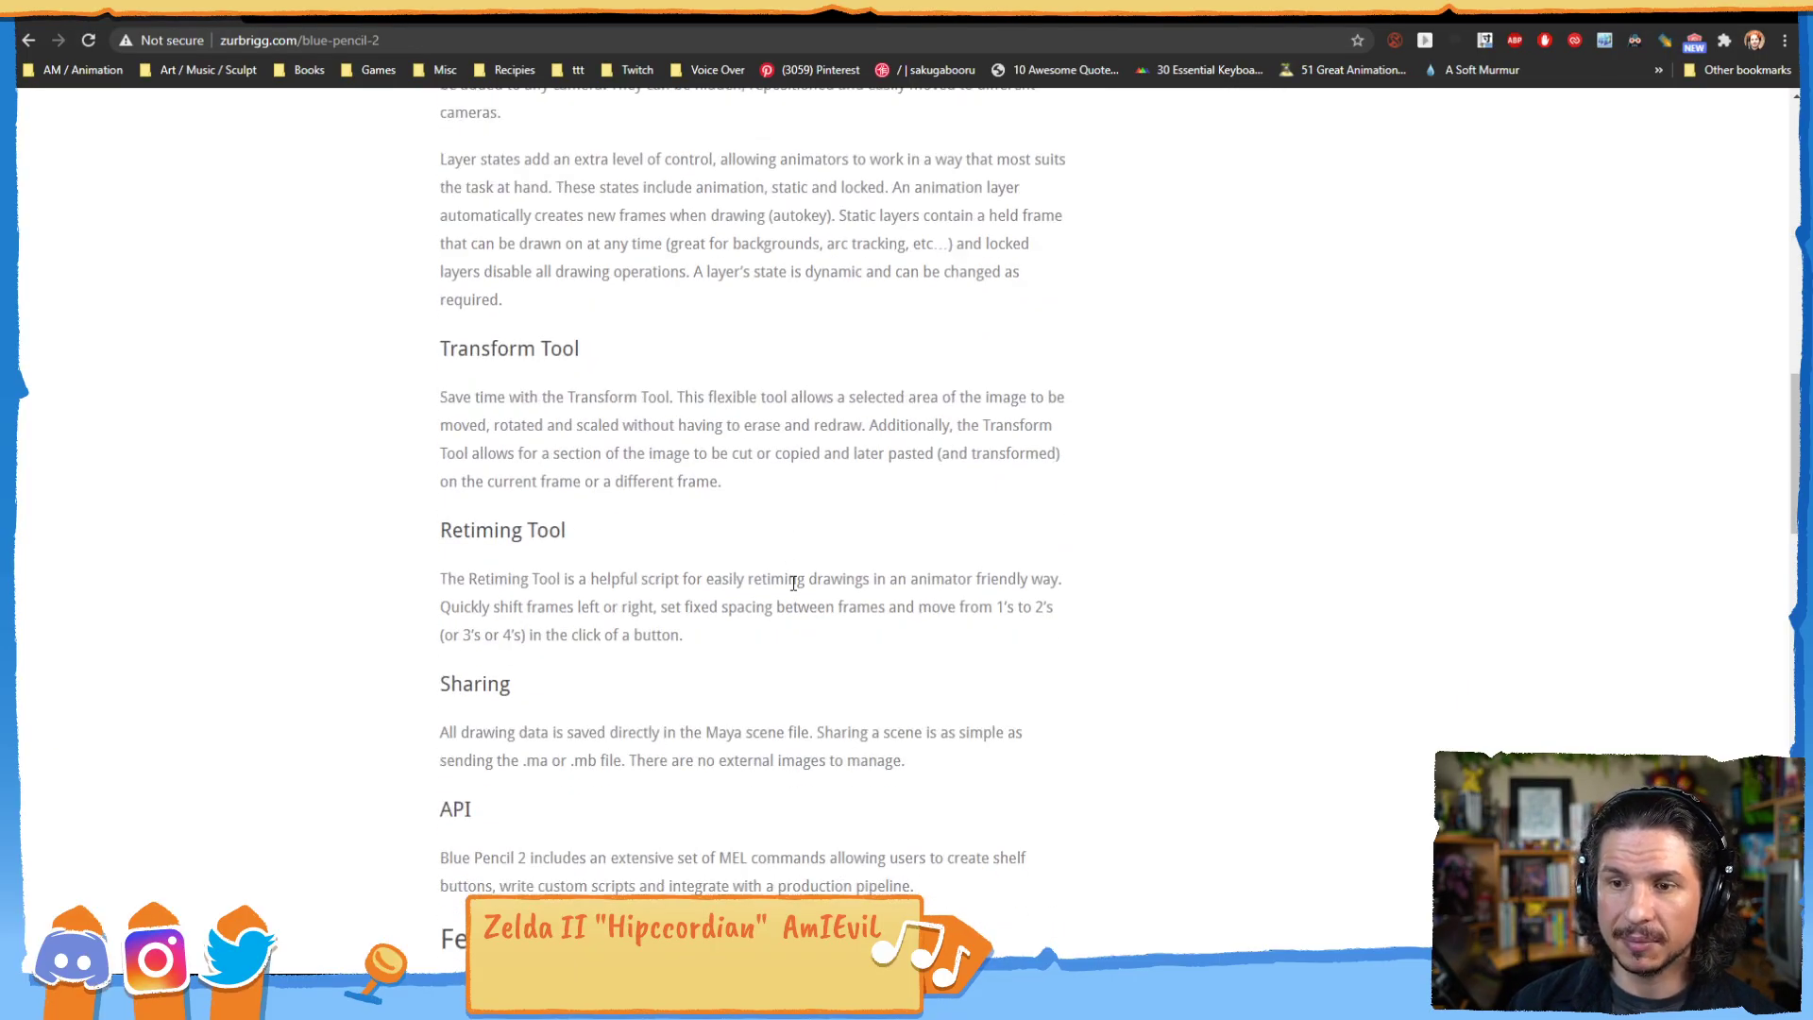
scroll(818, 578, down, 6)
scroll(826, 584, up, 20)
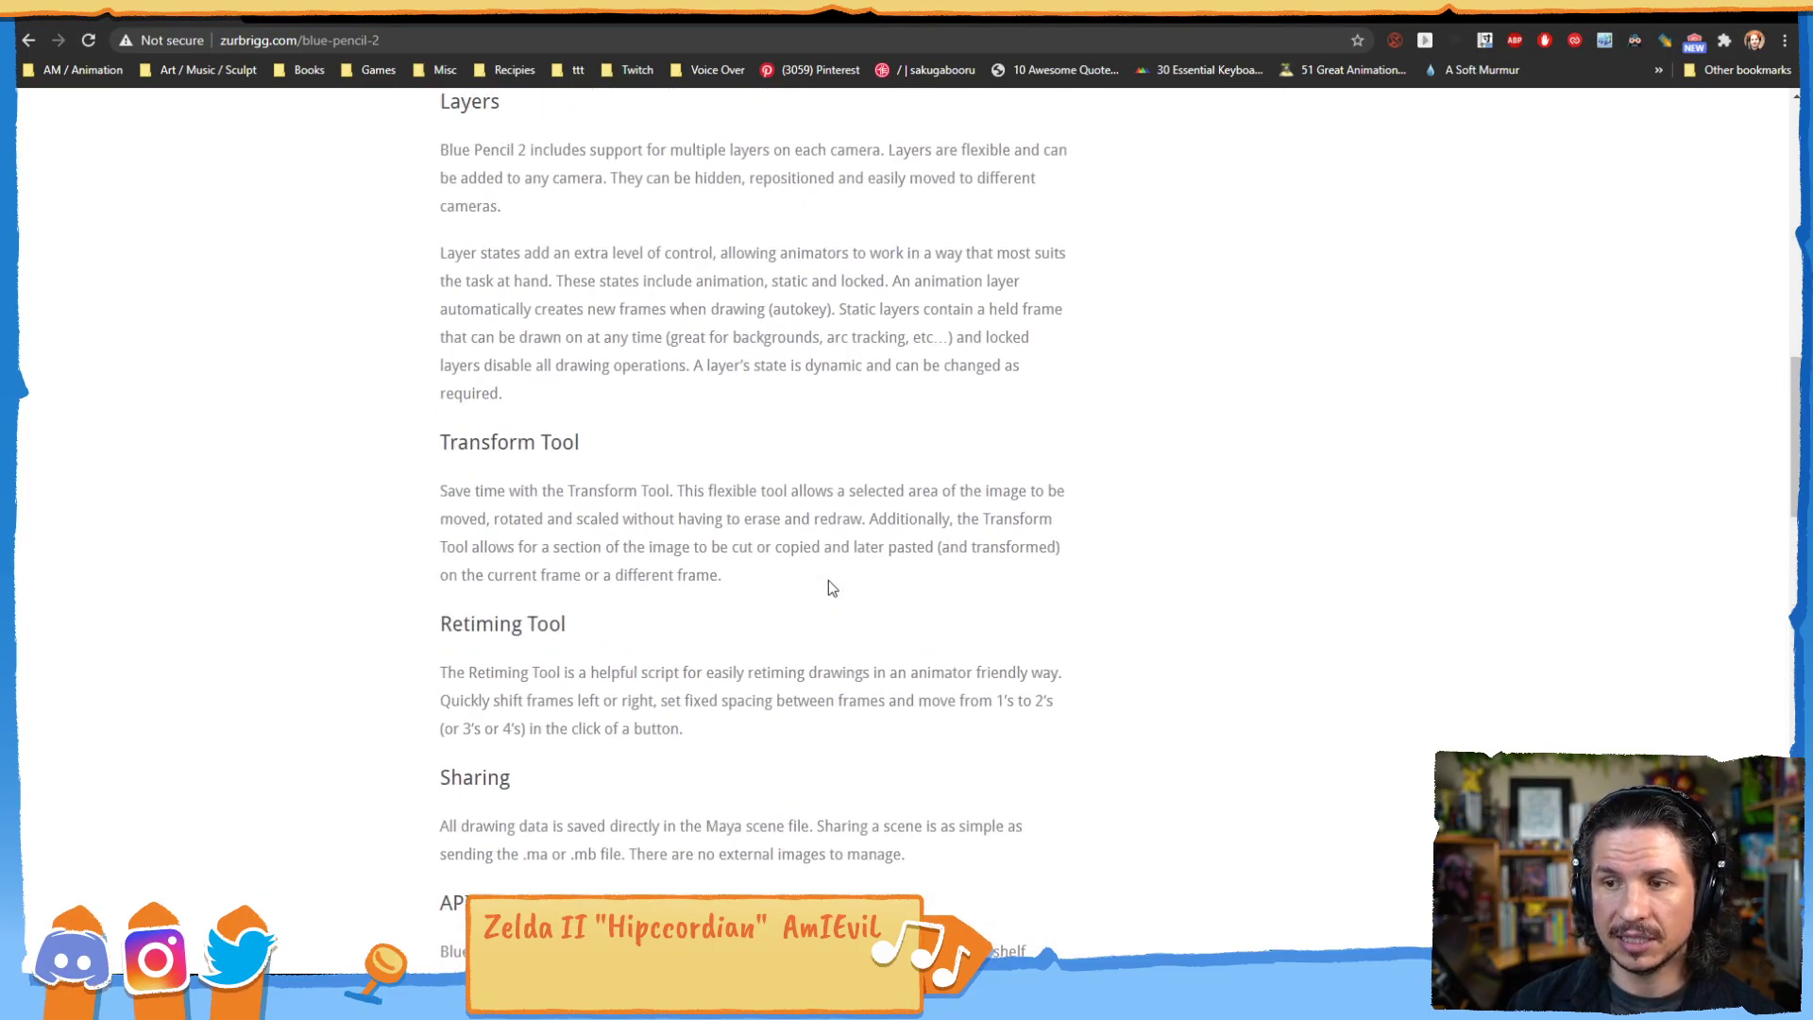
scroll(831, 587, up, 7)
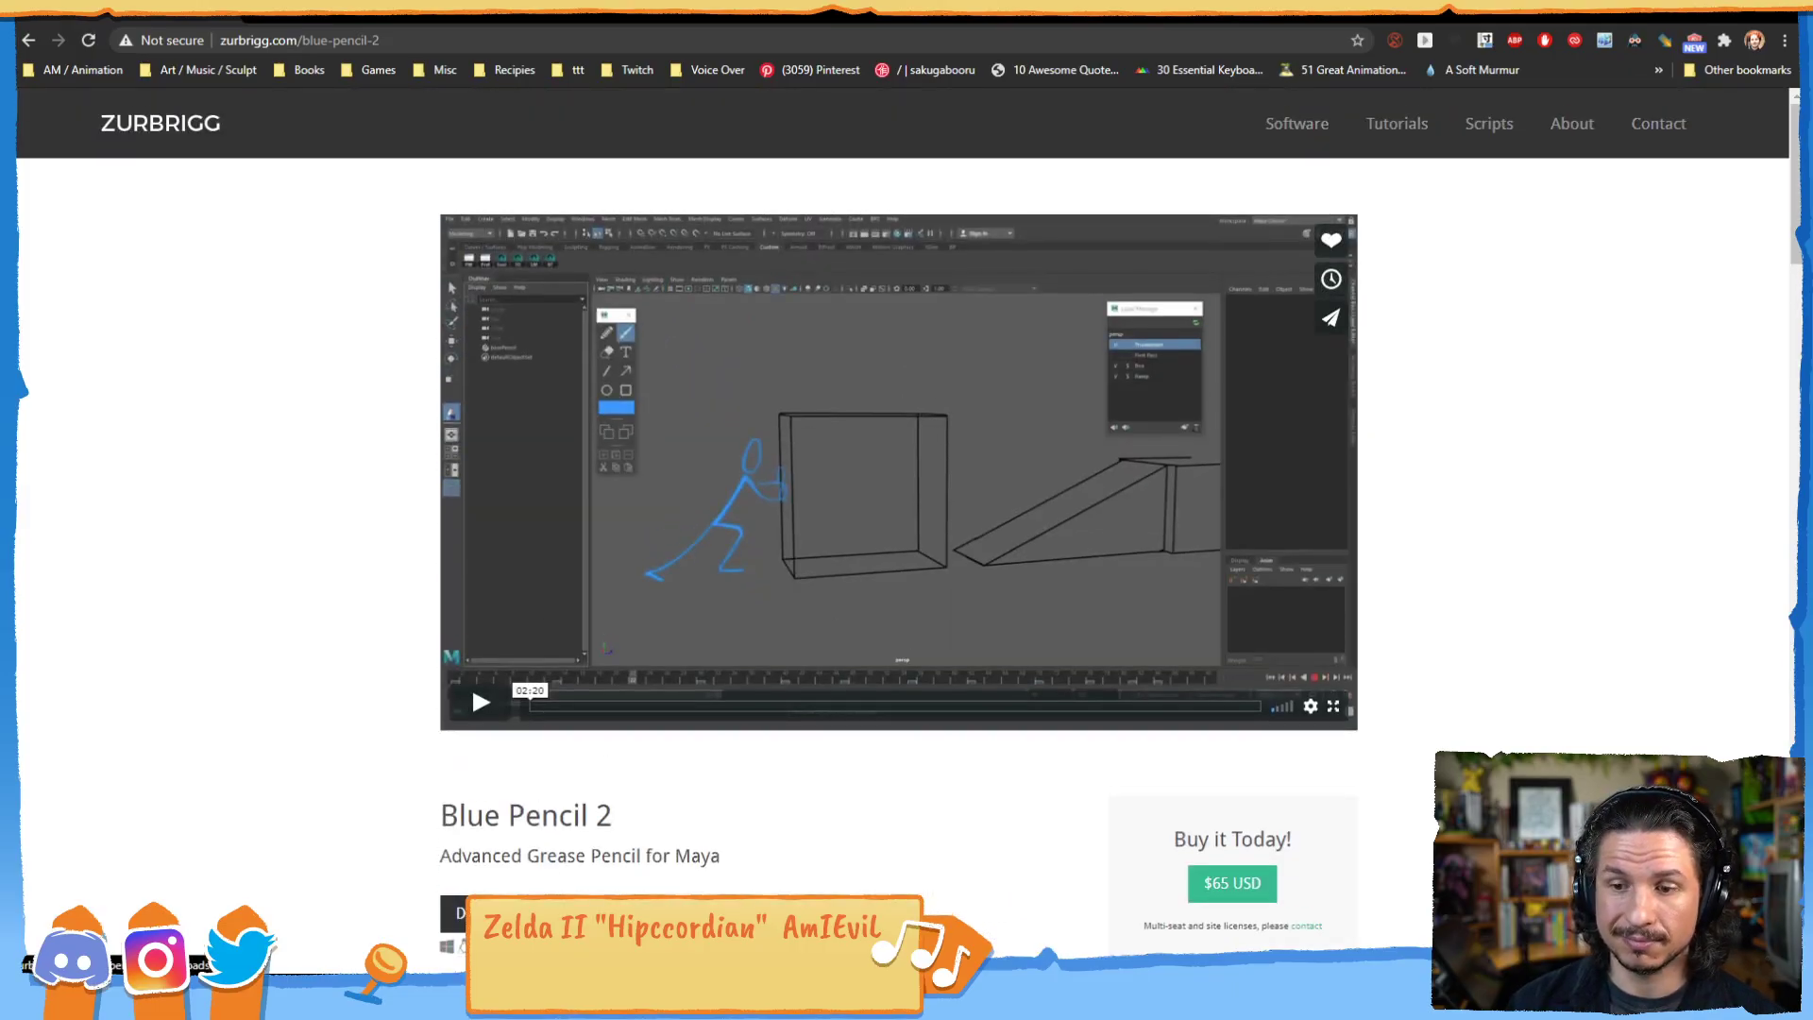
click(500, 905)
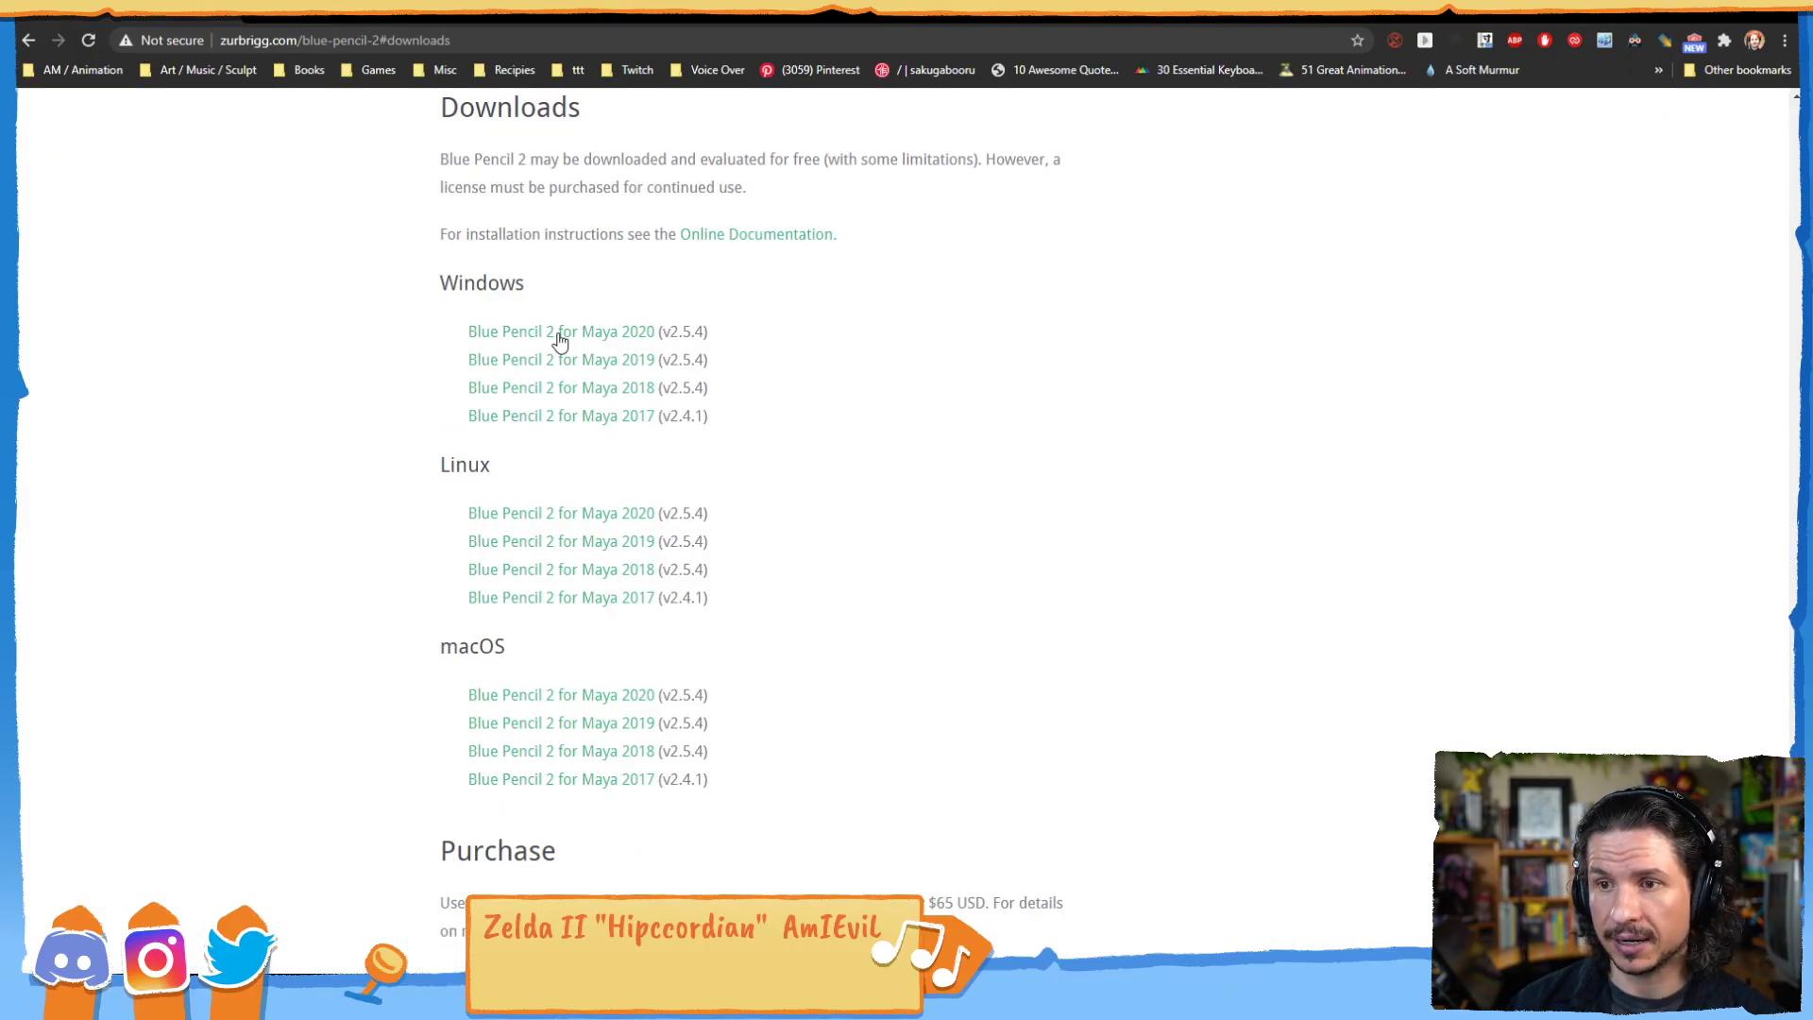
click(532, 332)
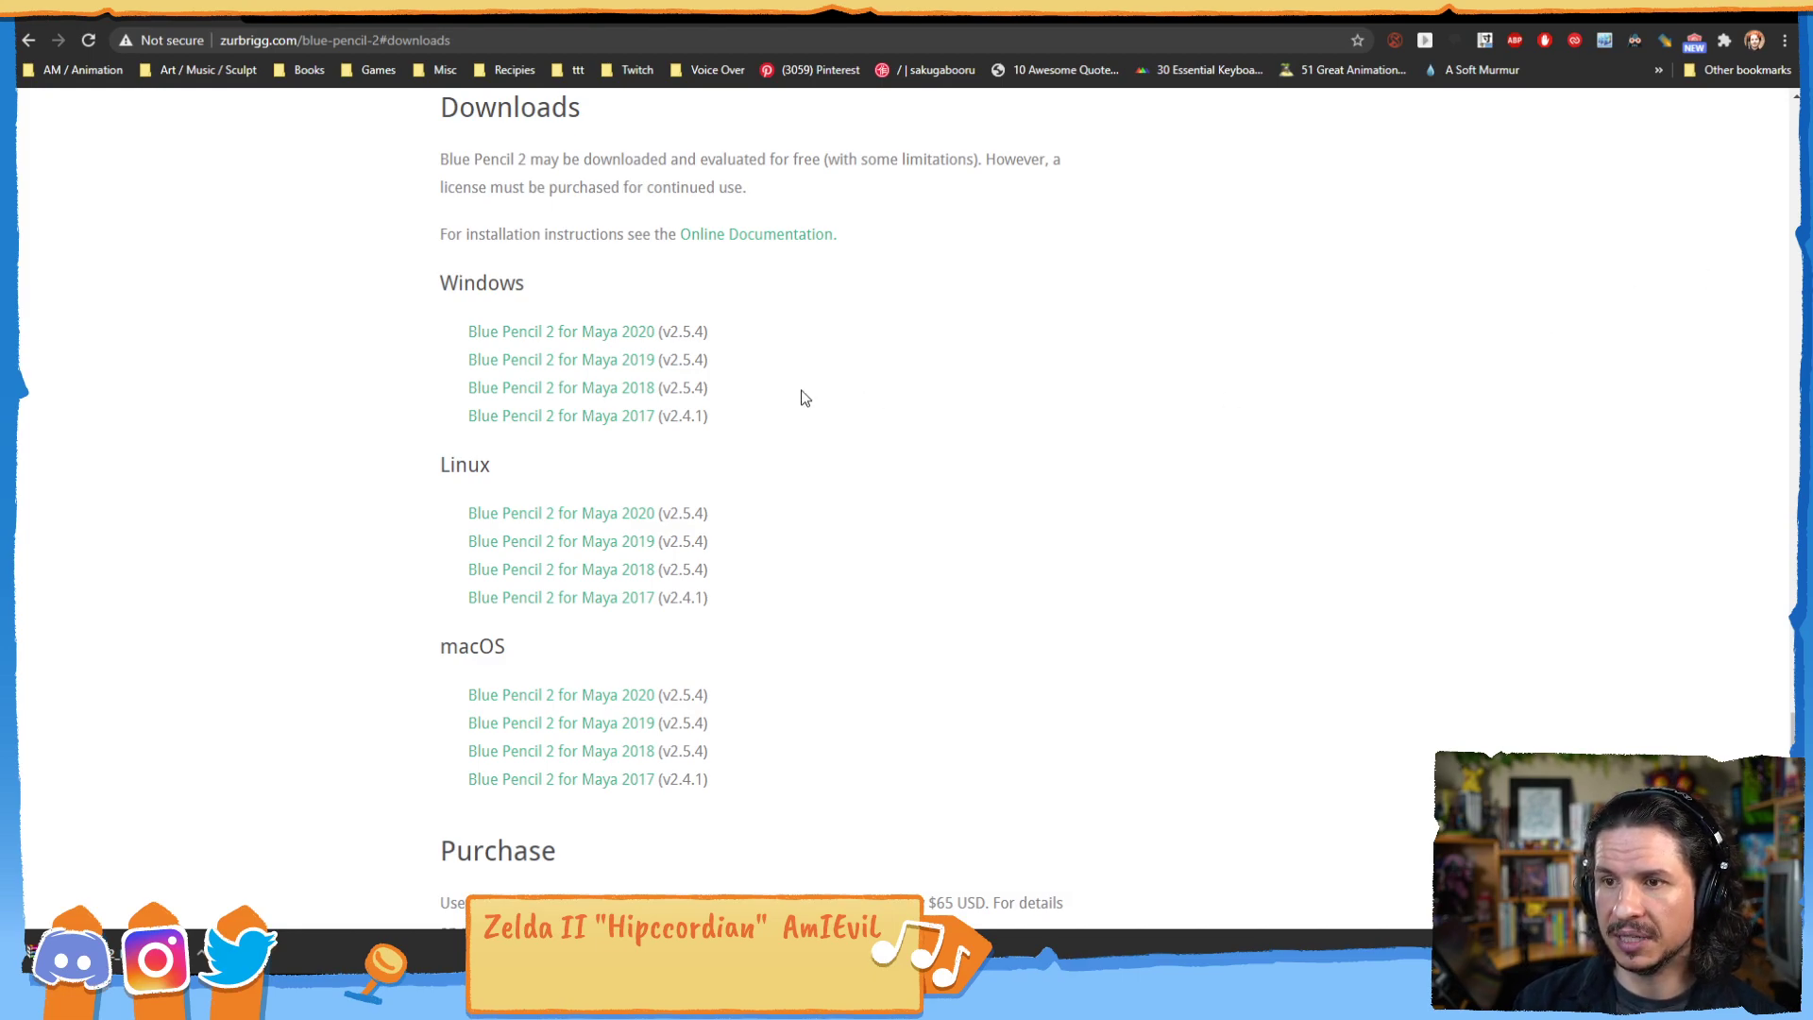
Look through the Blue Pencil 2 page again, covering the feature comparison, overview, drawing tools and layers sections.
scroll(869, 416, down, 3)
scroll(871, 418, up, 8)
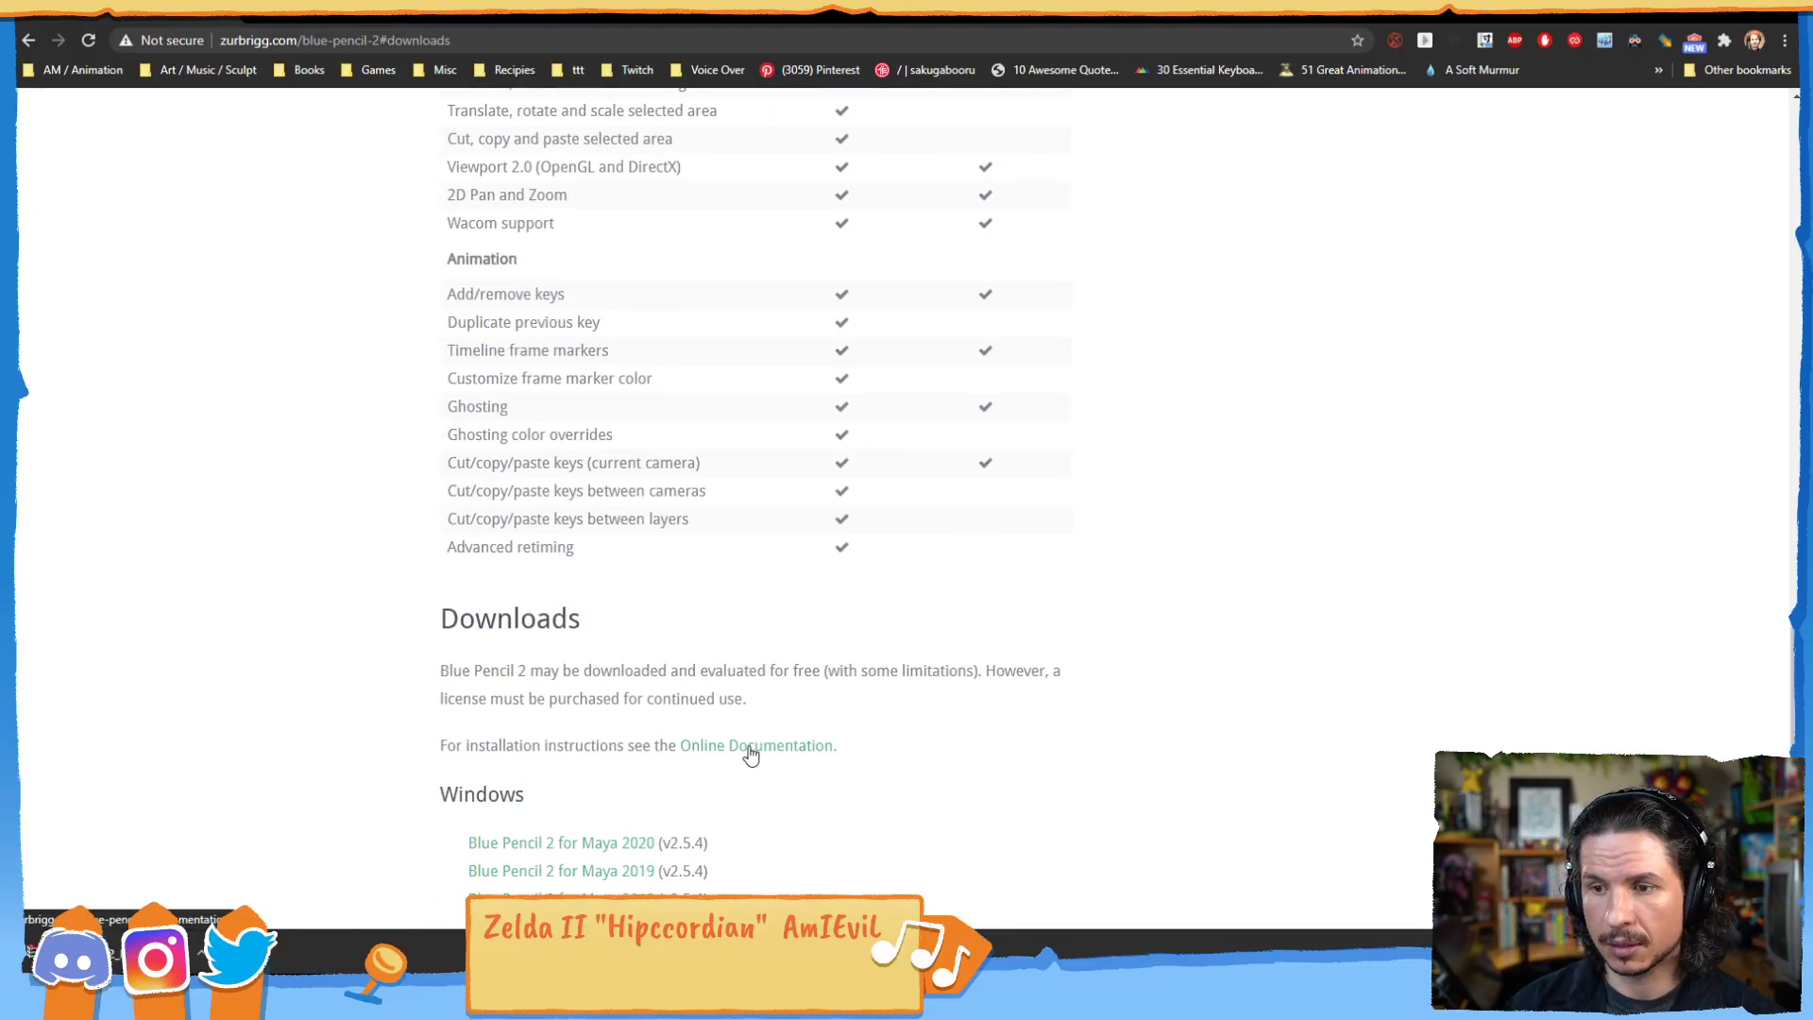
scroll(700, 659, up, 3)
scroll(729, 626, up, 20)
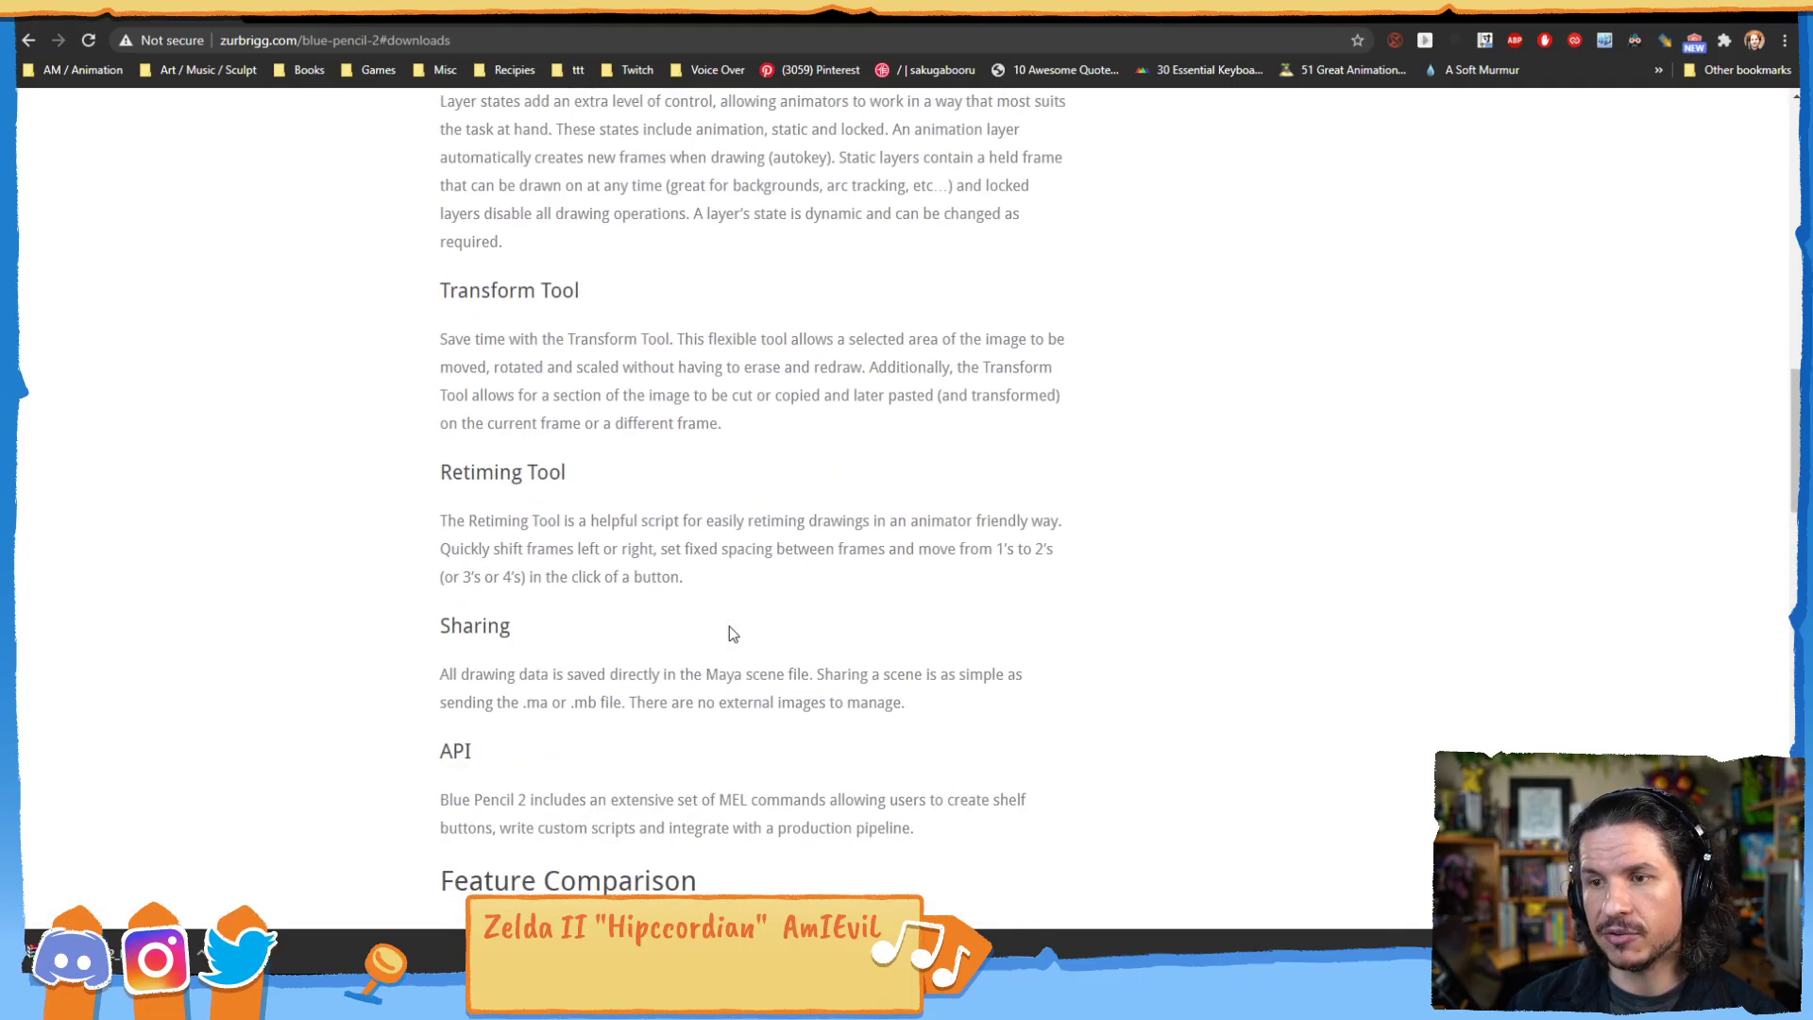
scroll(769, 597, up, 6)
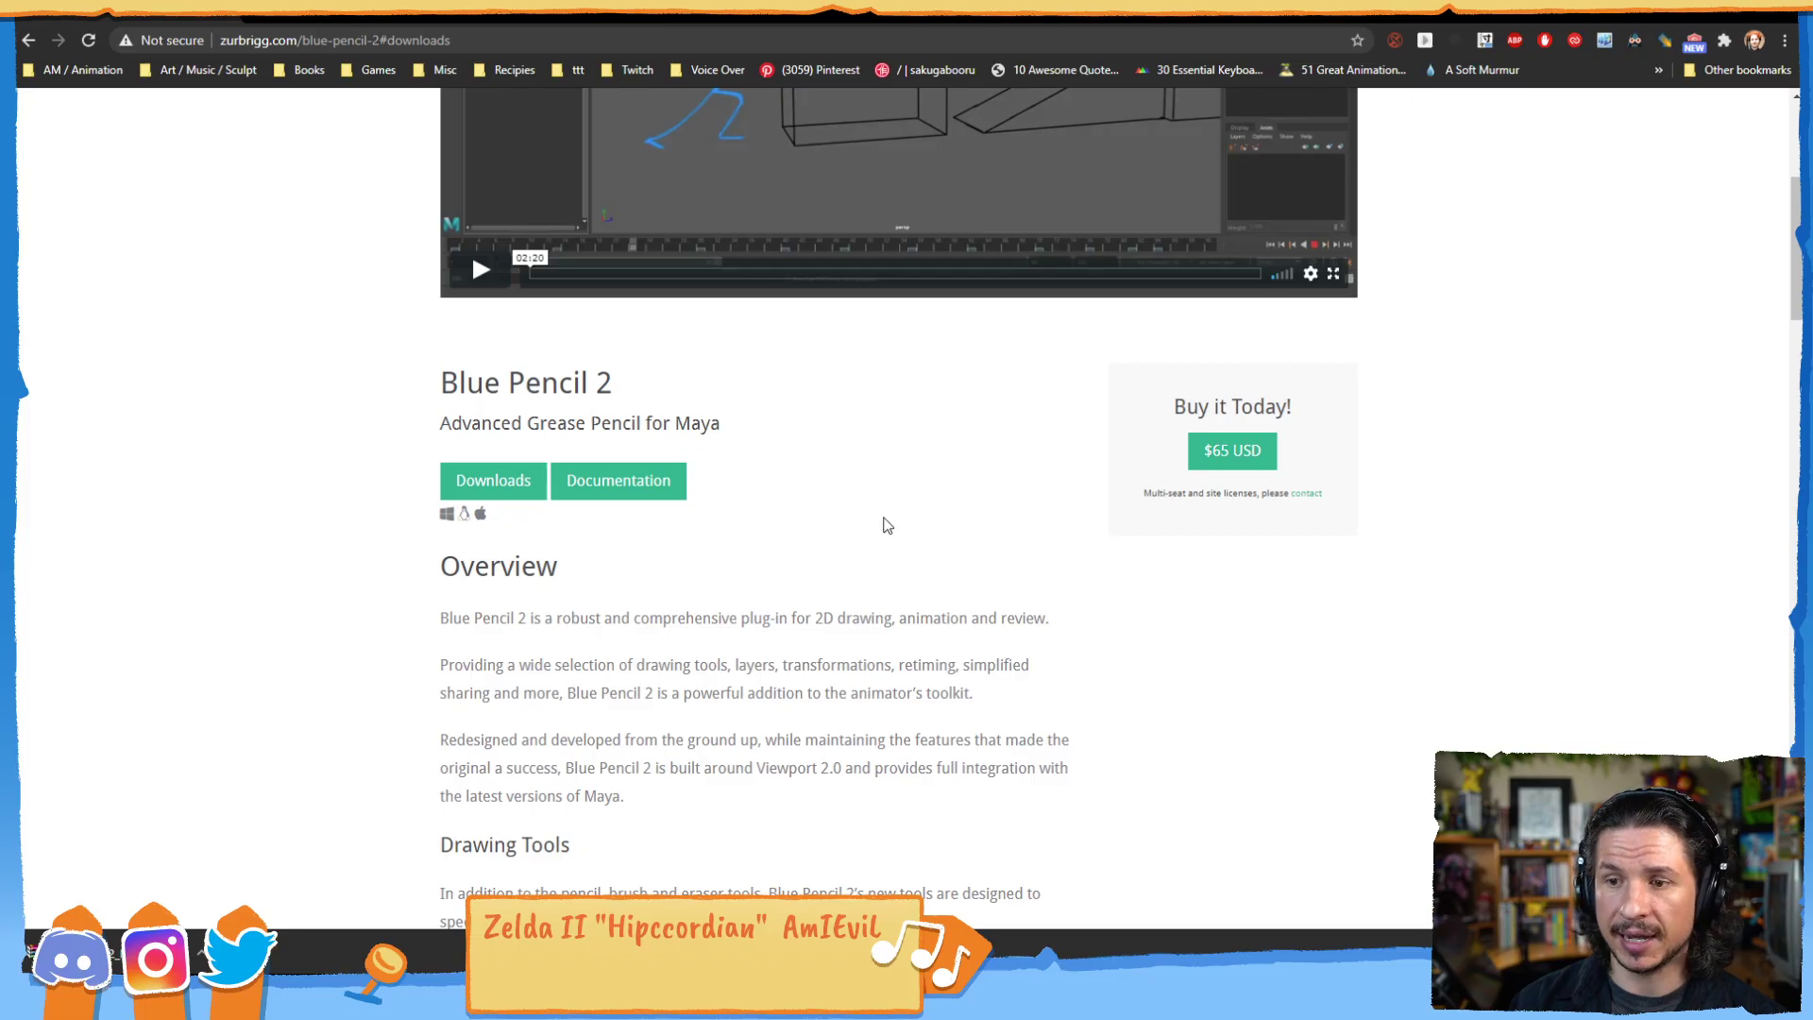
scroll(888, 526, down, 4)
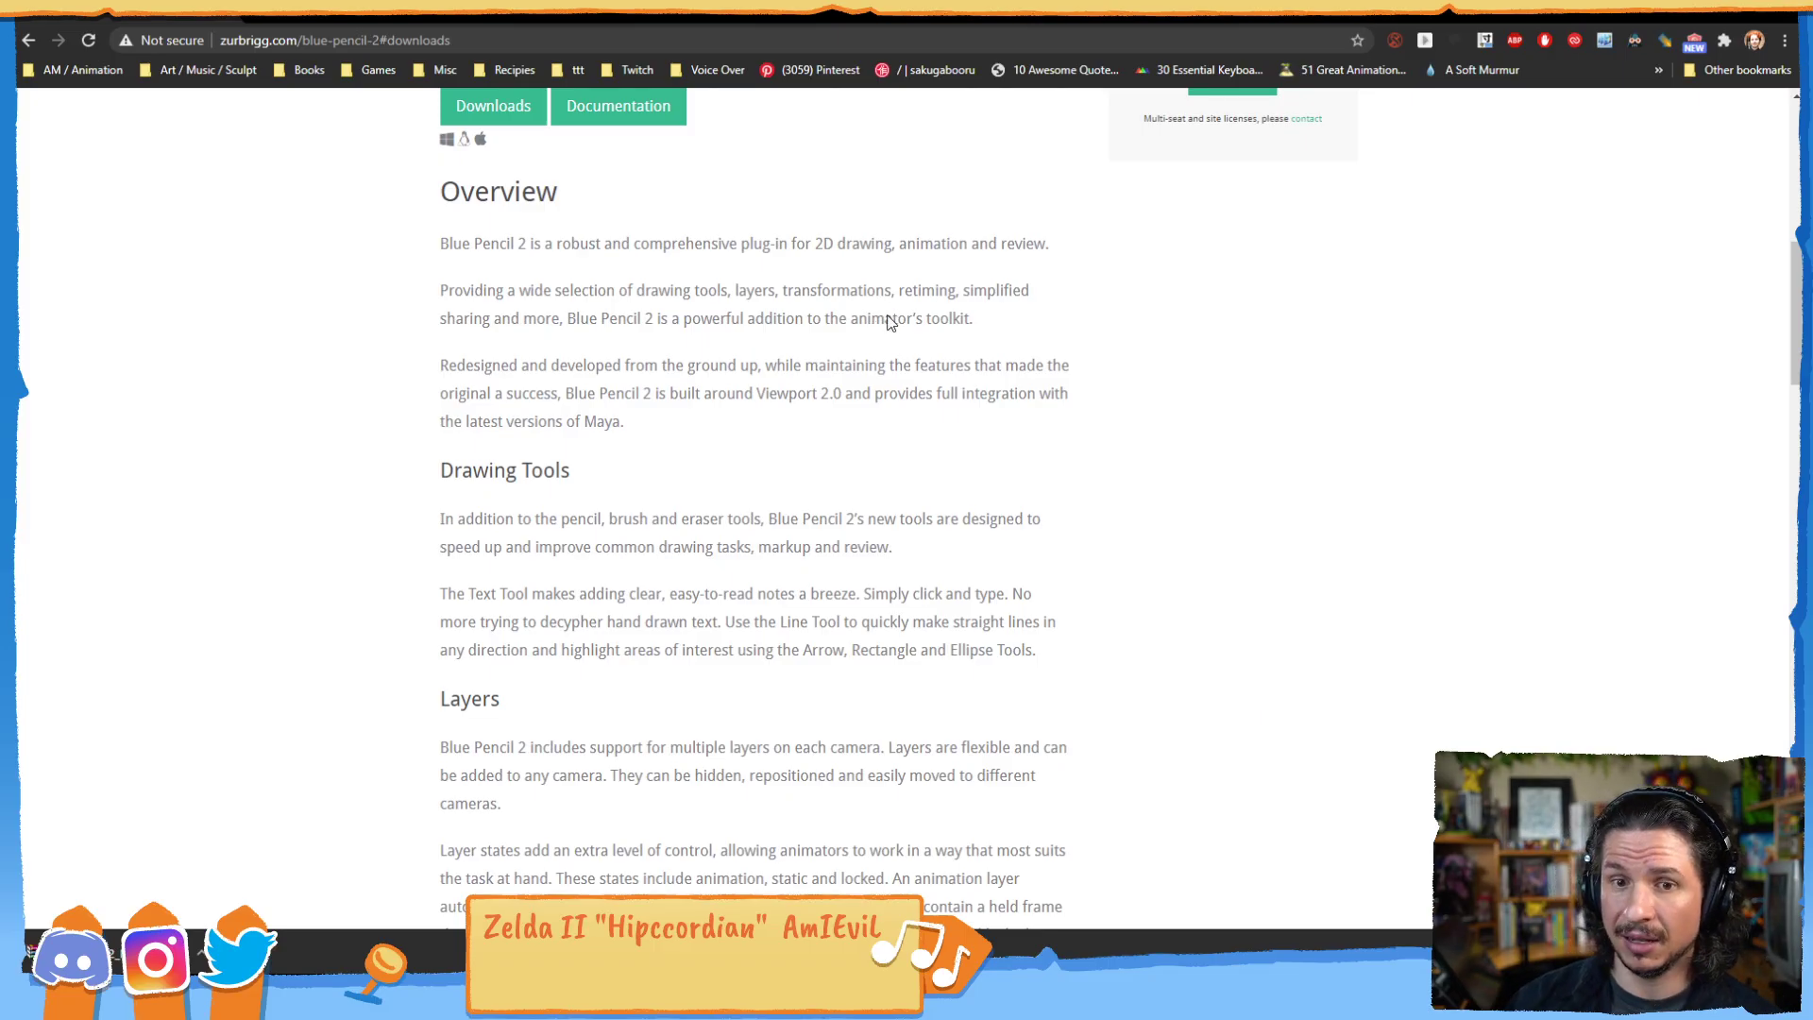
scroll(841, 393, down, 4)
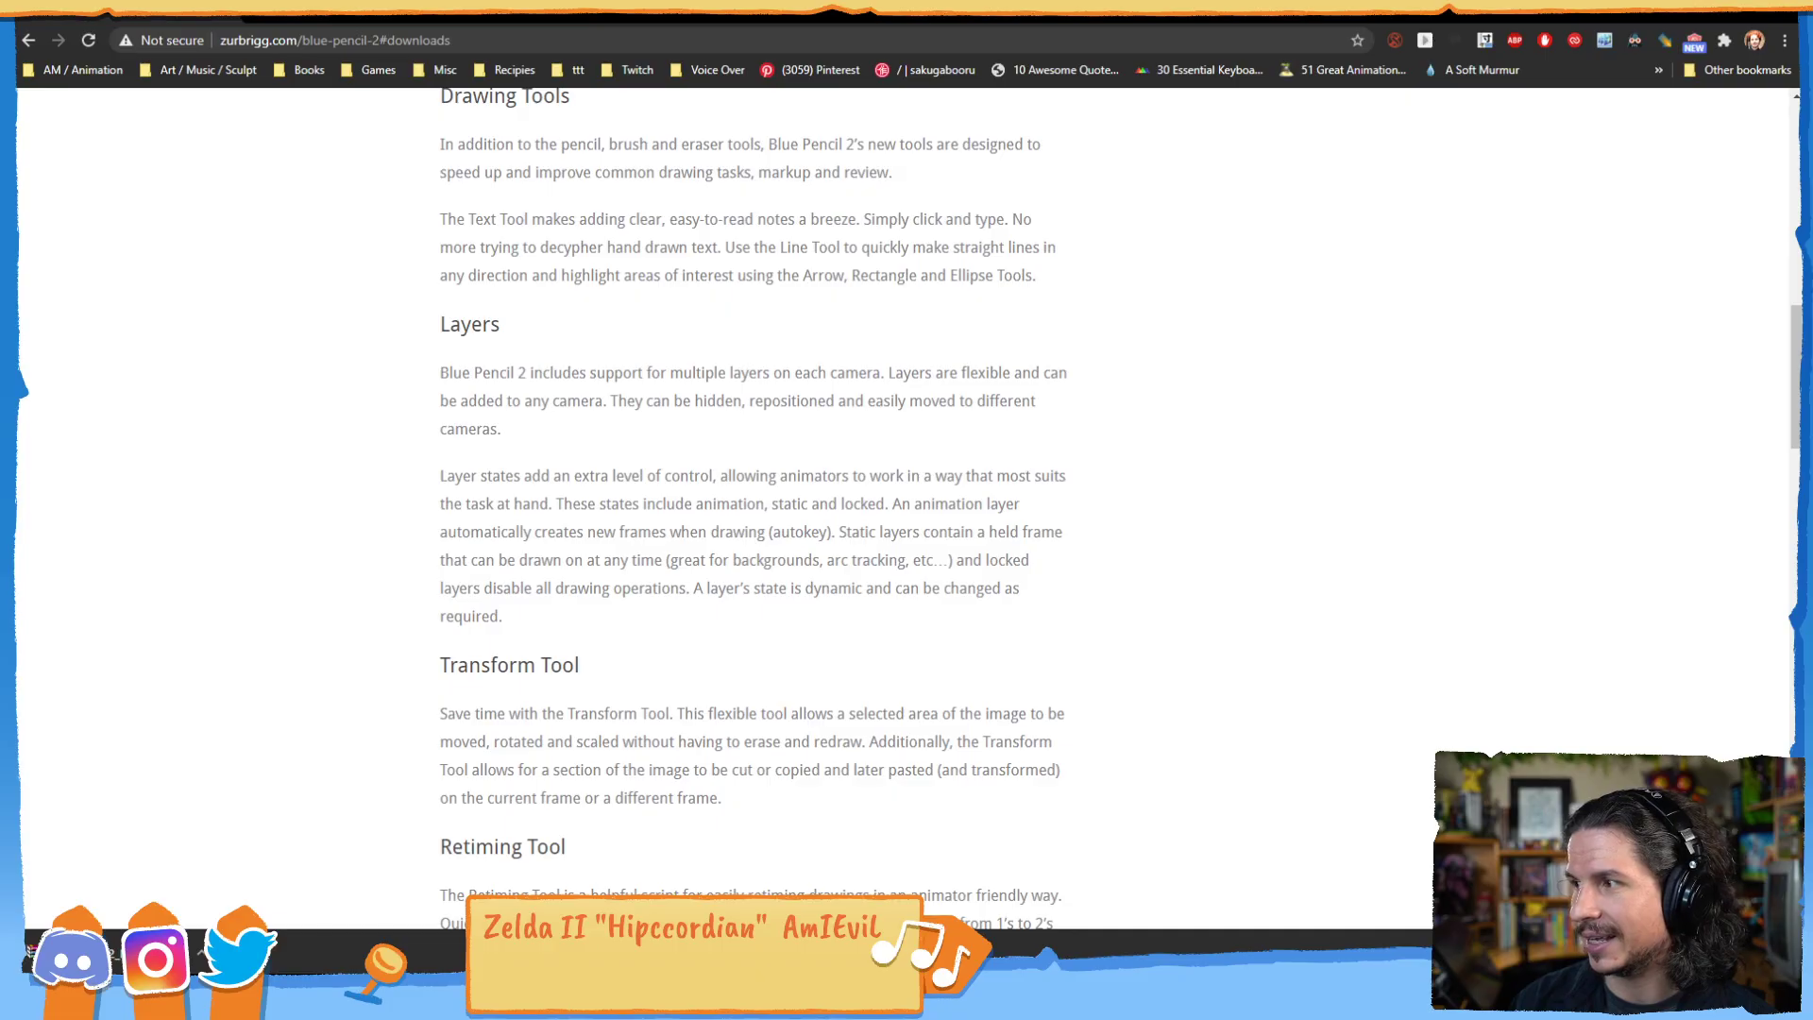
scroll(781, 627, down, 7)
scroll(239, 280, up, 7)
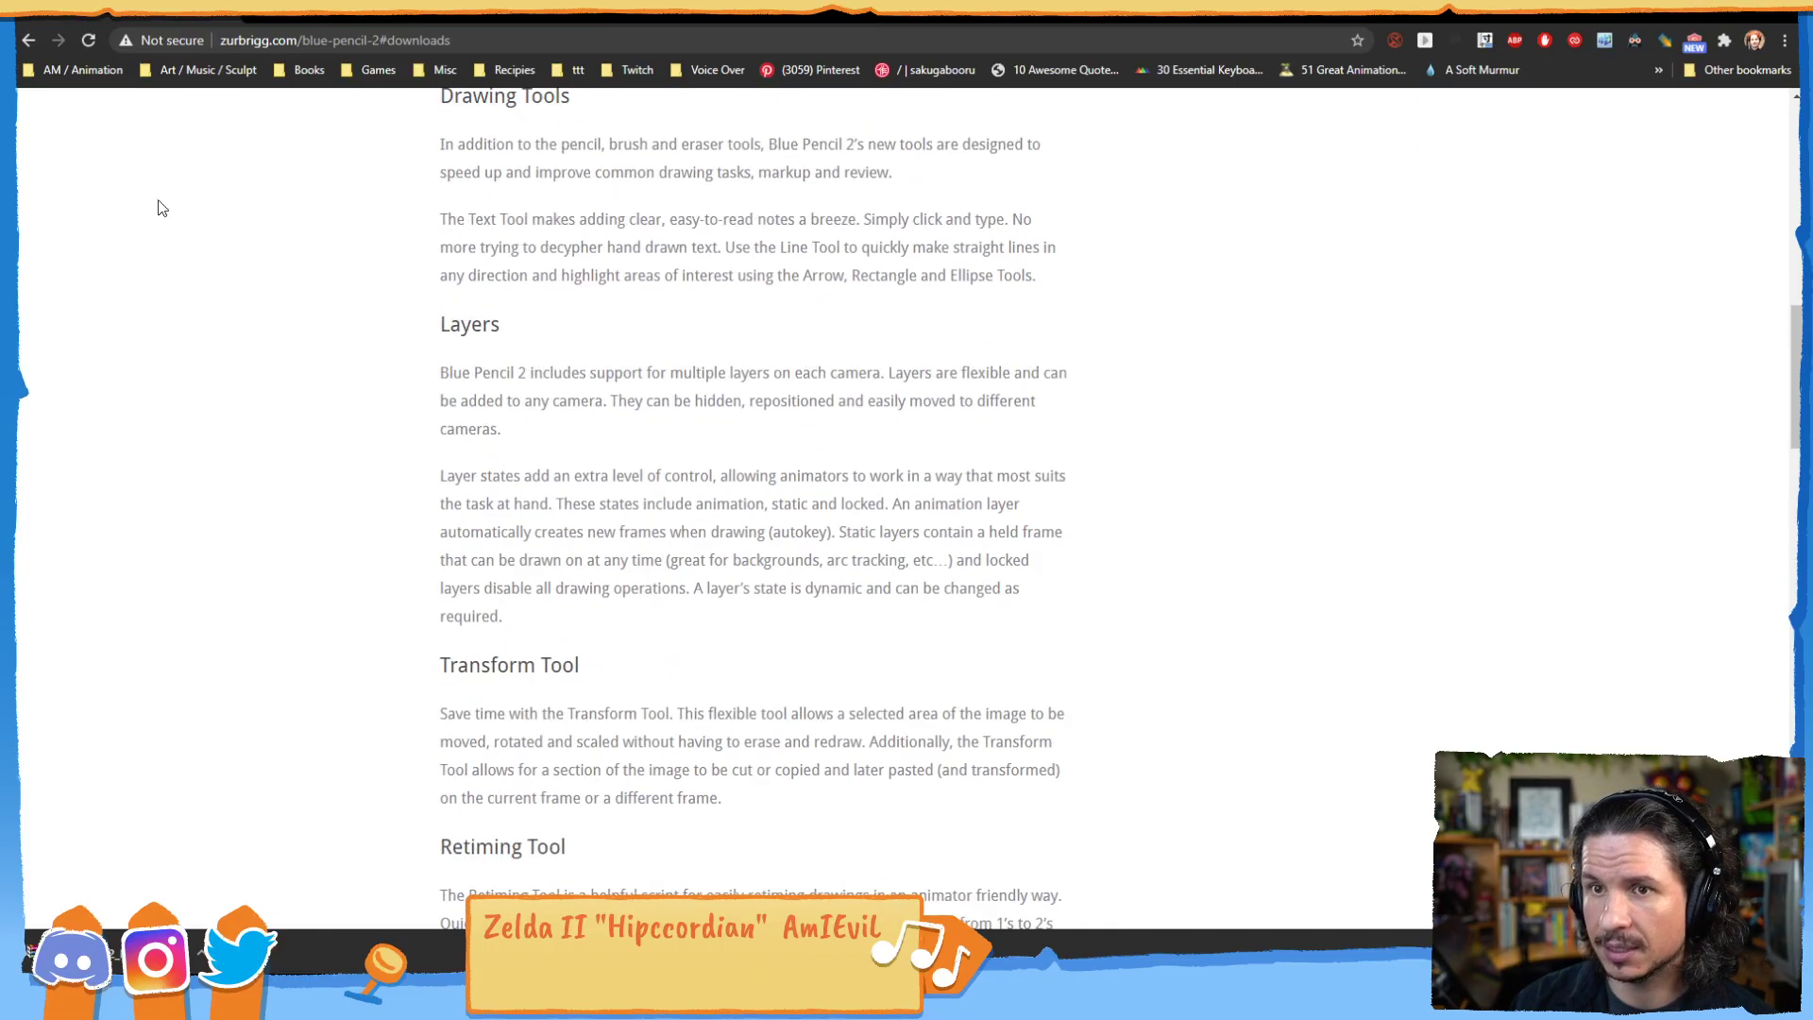
Open the Blue Pencil 2 documentation and read the Basic Installation instructions on the Installing Blue Pencil 2 page.
click(30, 40)
scroll(615, 559, down, 5)
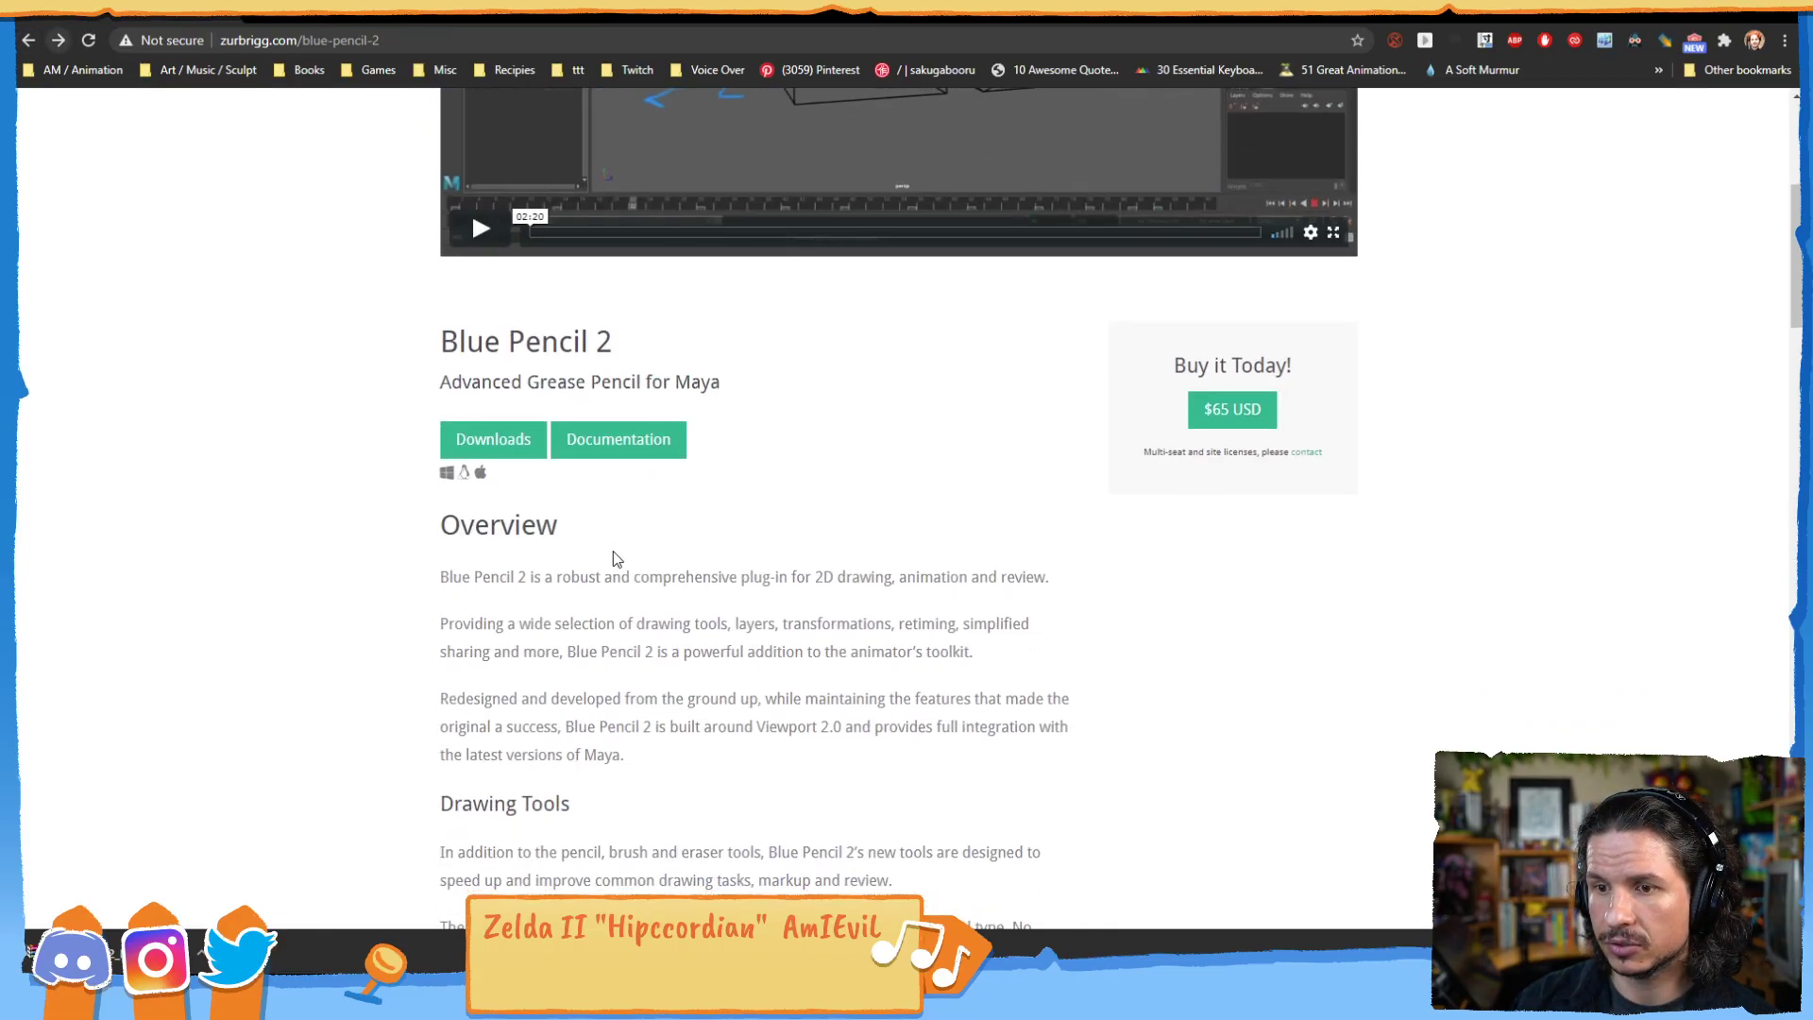
scroll(616, 558, down, 3)
click(615, 170)
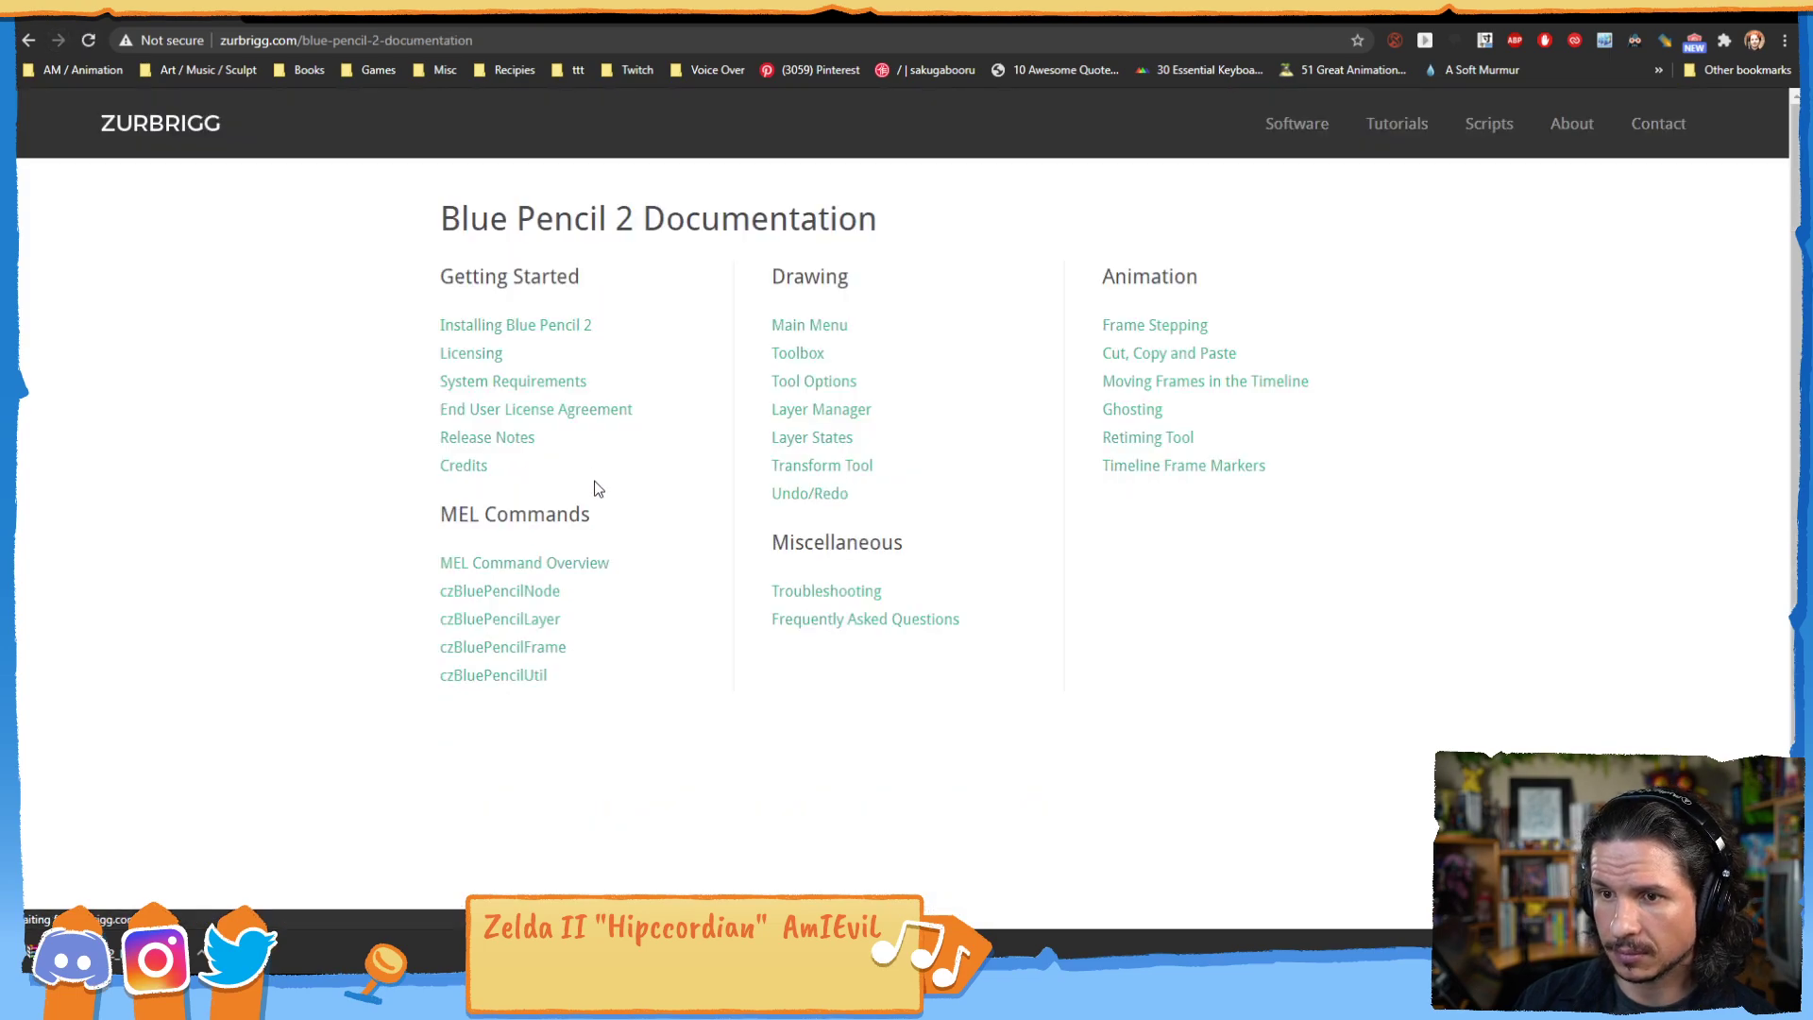
click(514, 325)
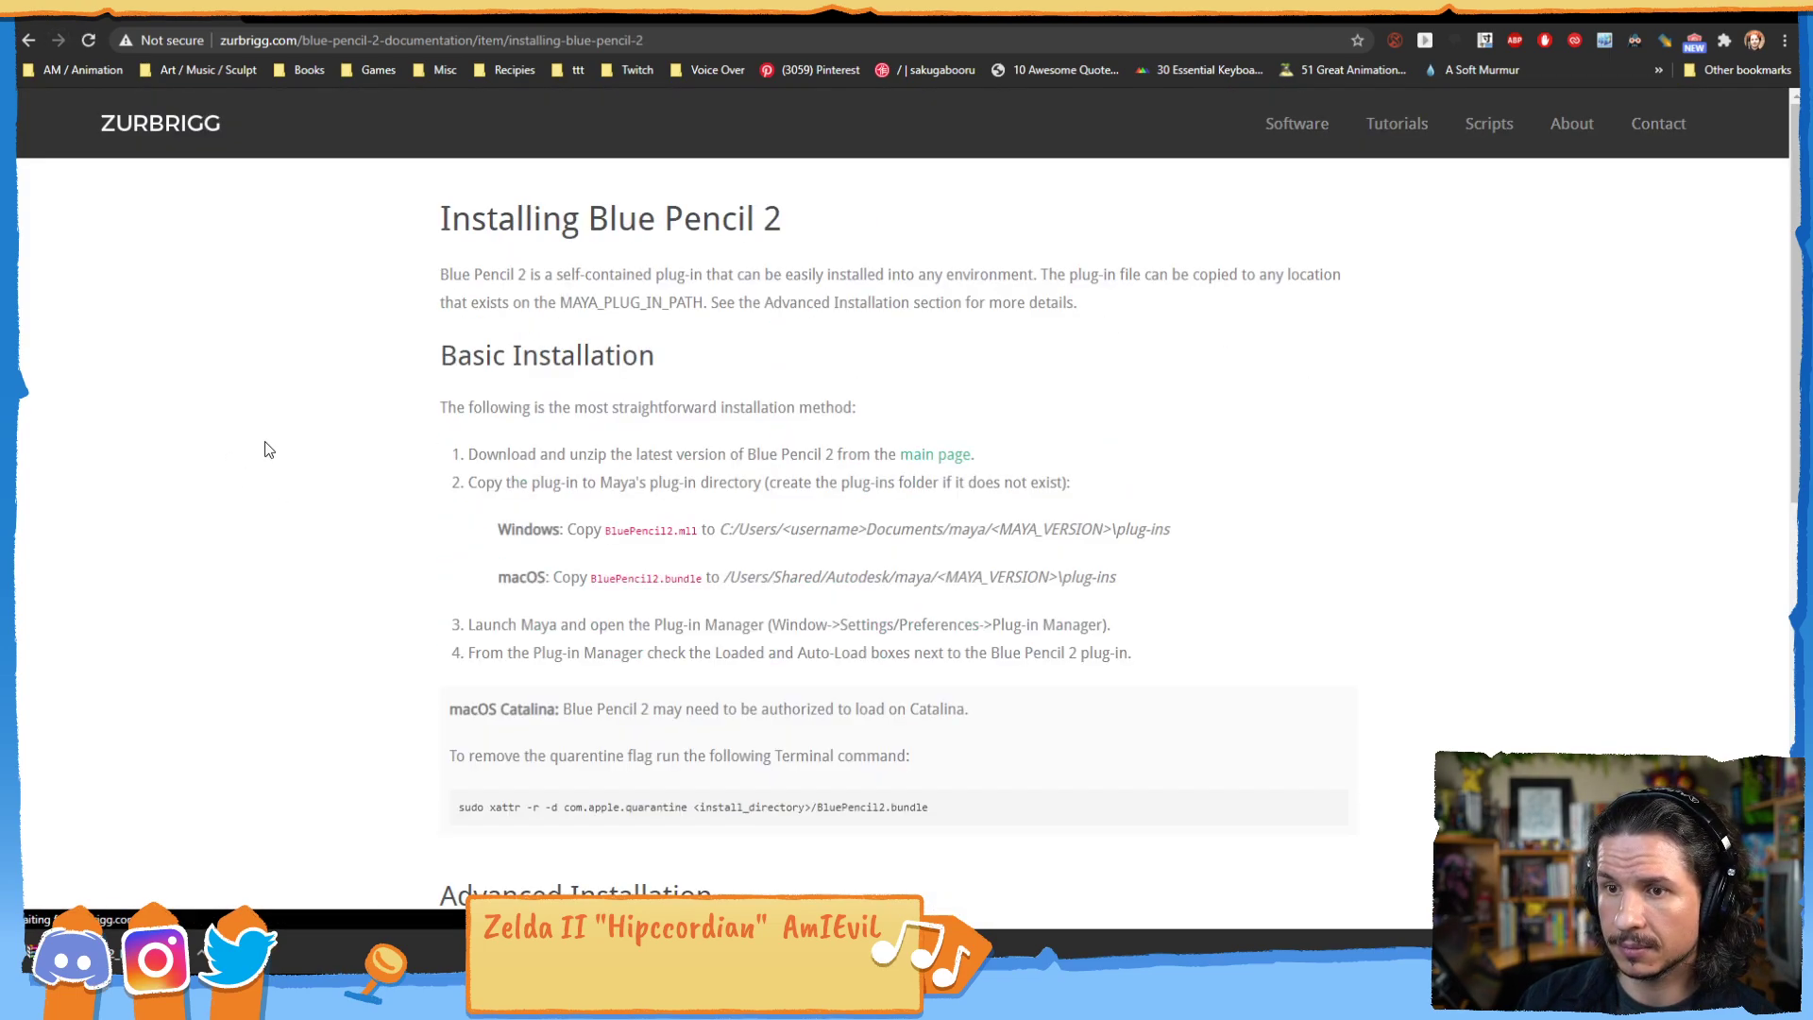
scroll(443, 411, down, 1)
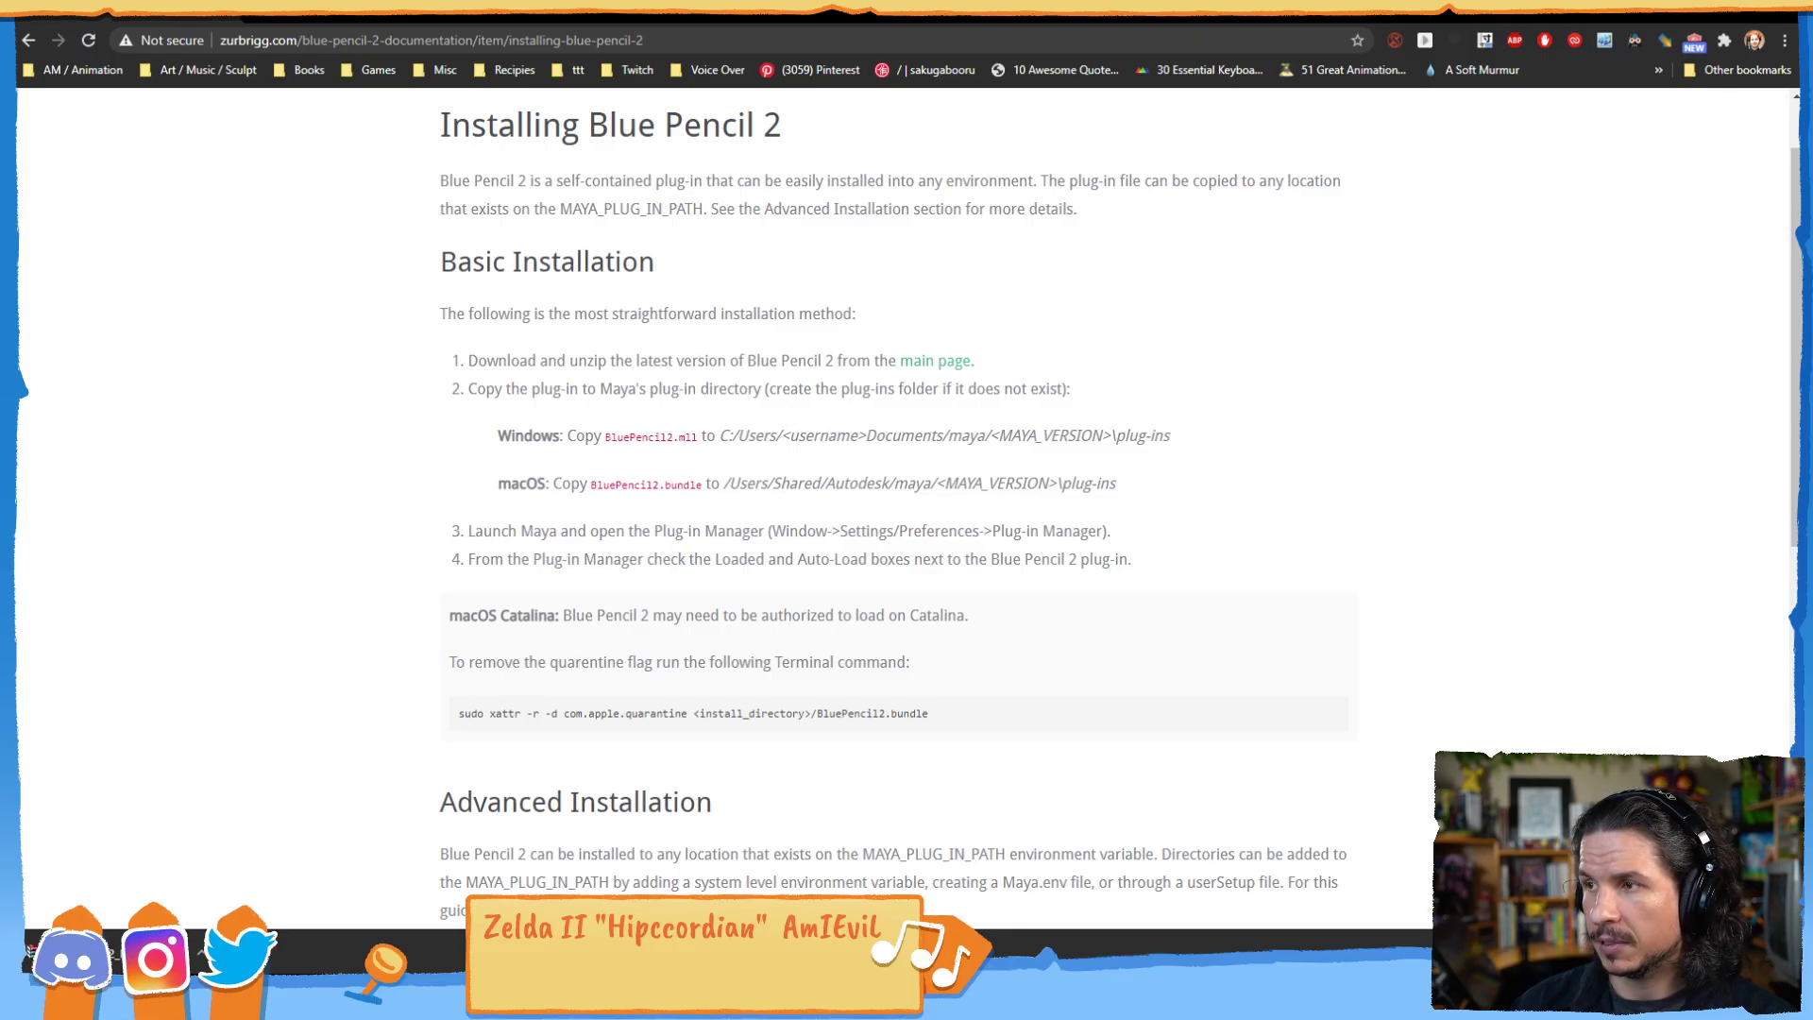
Switch back to Maya and open the Plug-in Manager.
click(1700, 13)
click(283, 23)
click(118, 934)
click(118, 961)
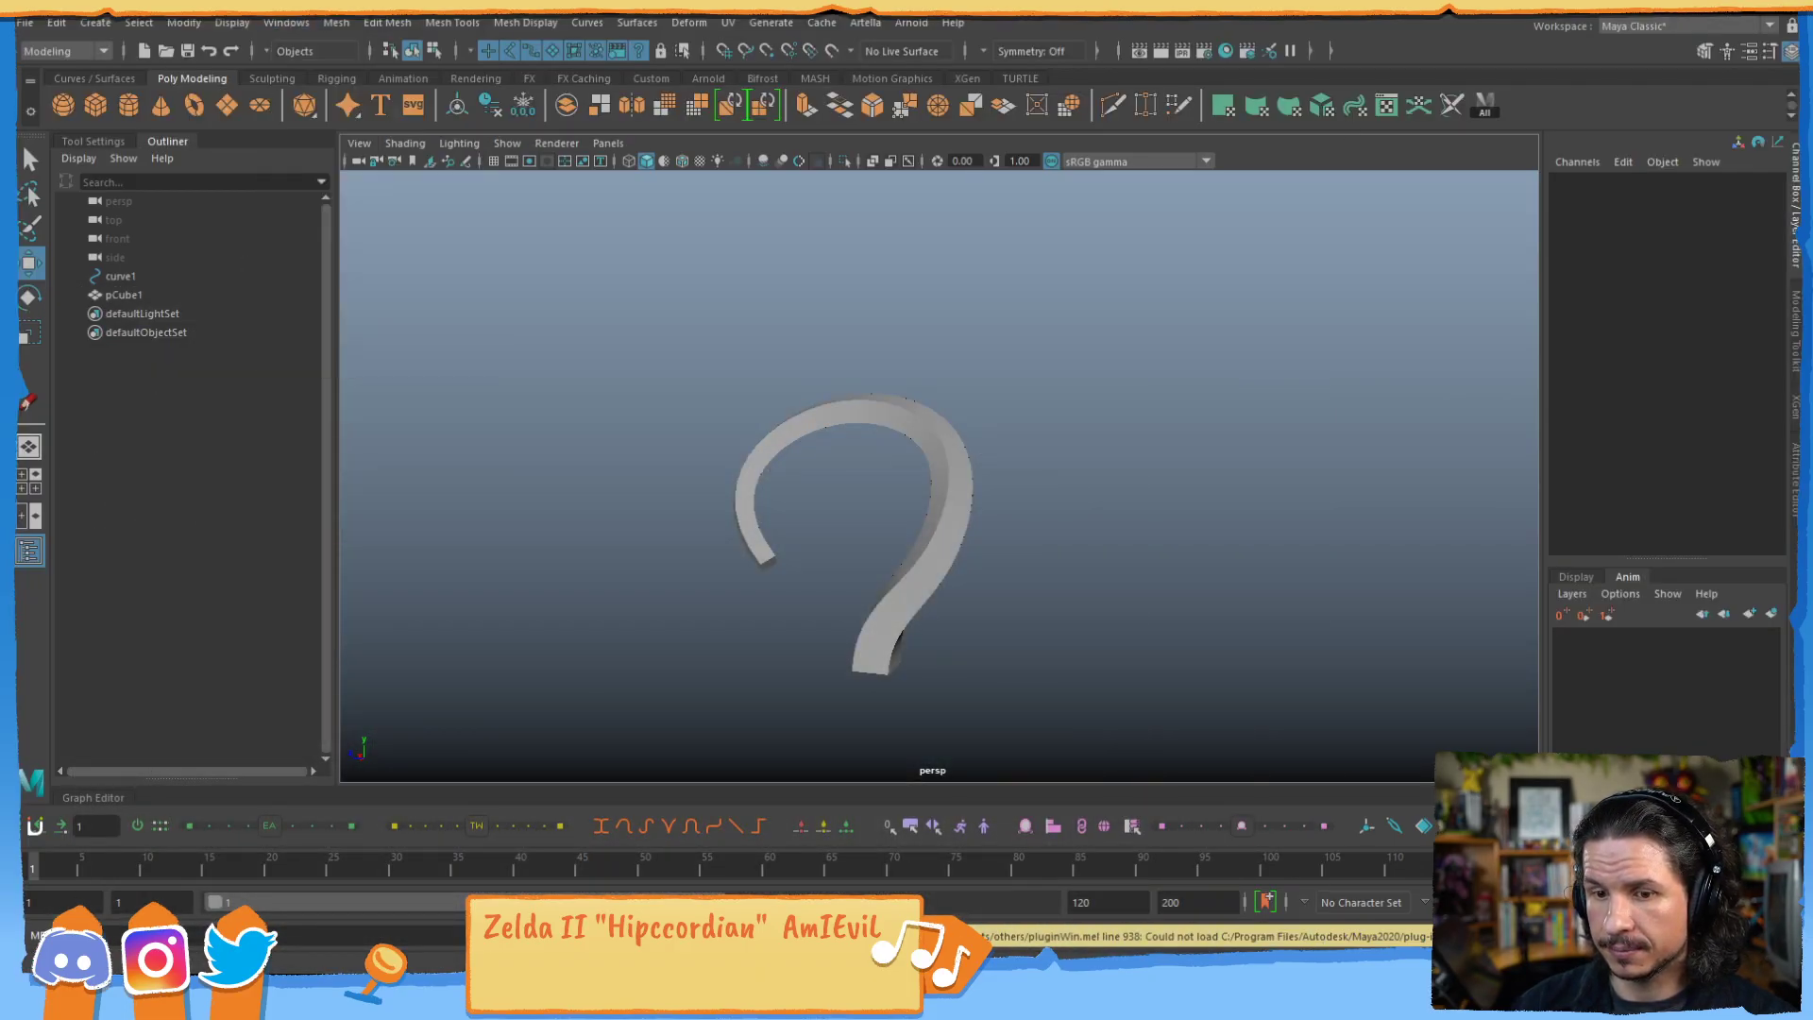
click(669, 215)
click(286, 23)
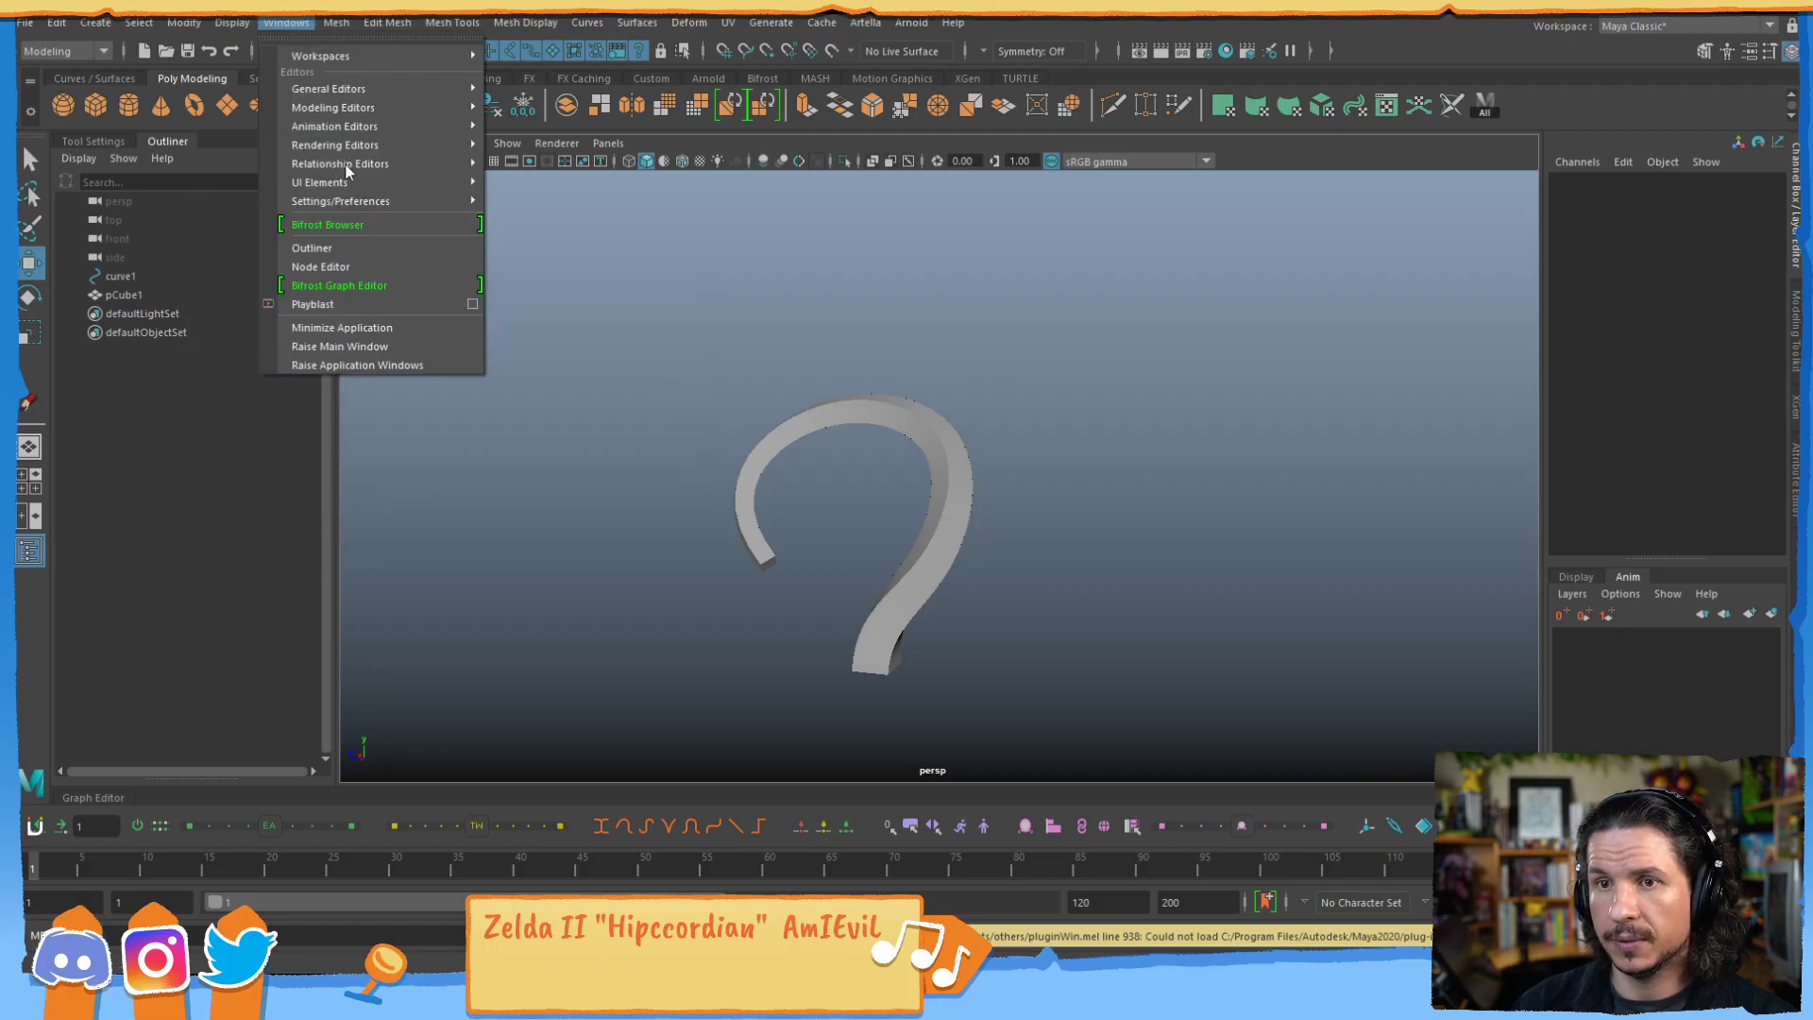
mouse_move(396, 202)
click(599, 322)
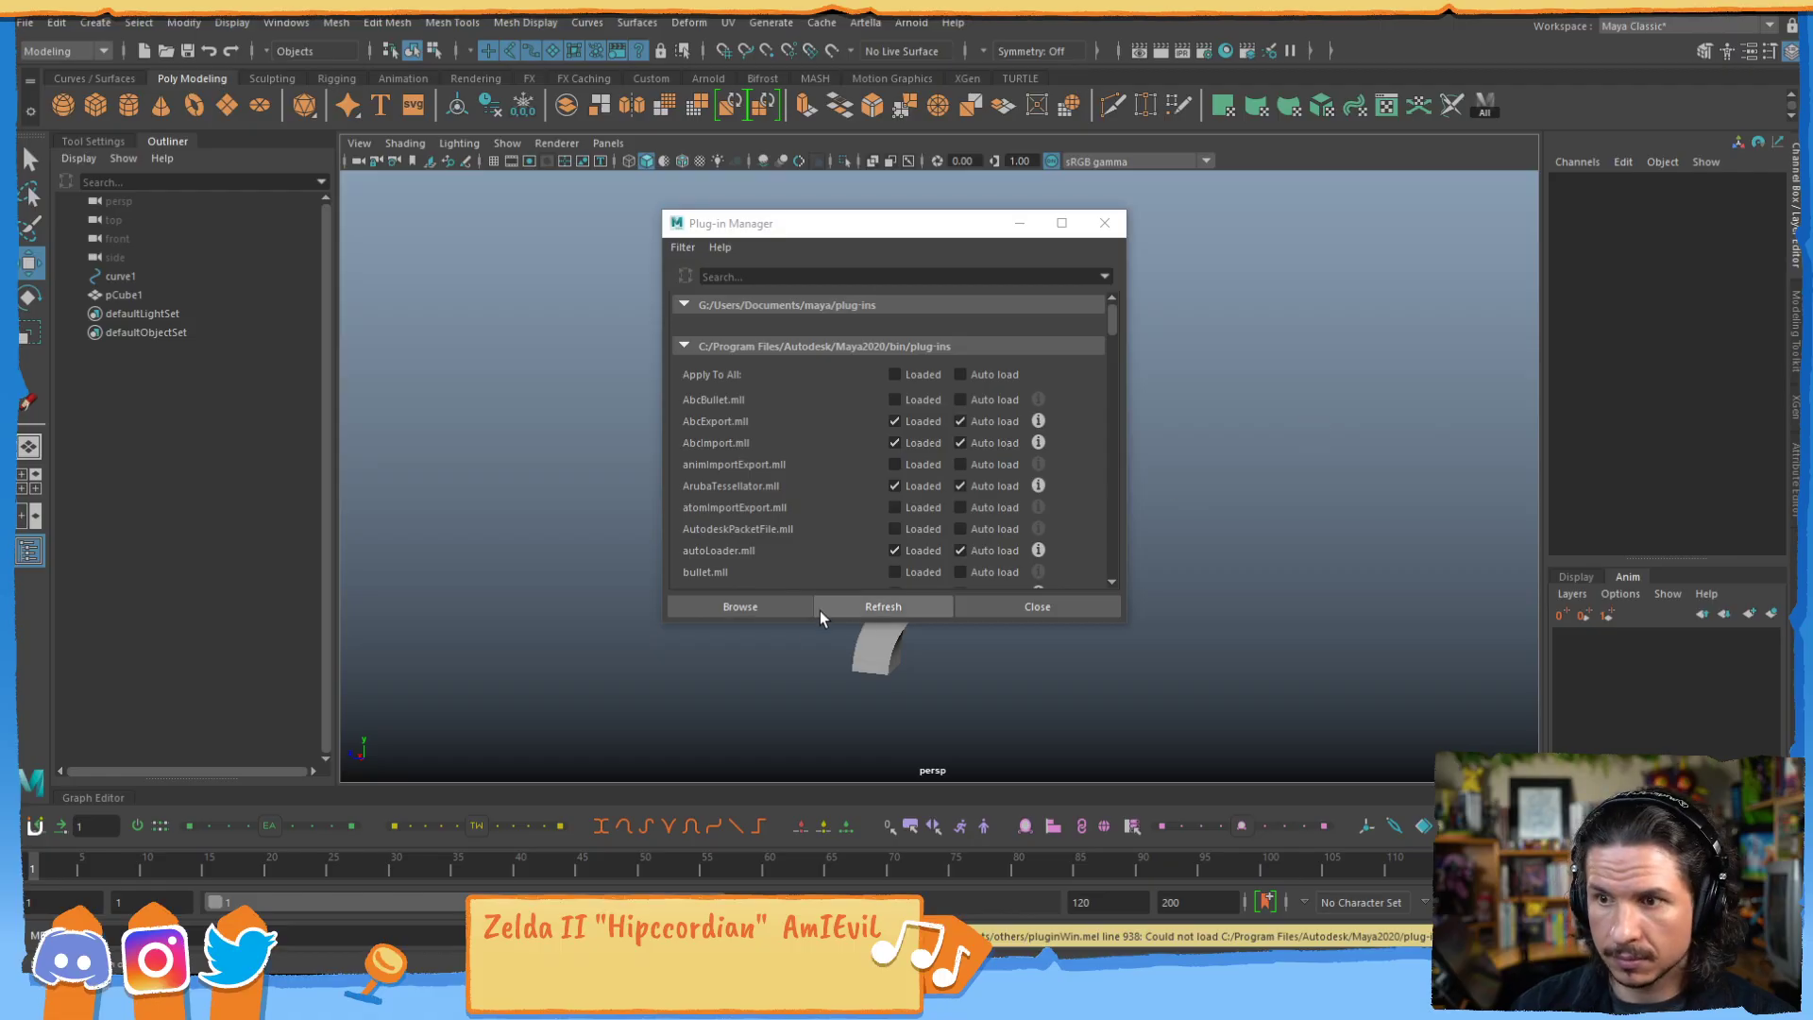
Load BluePencil2.mll from G:\Users\Documents\maya\2020\plug-ins.
click(760, 609)
triple_click(797, 275)
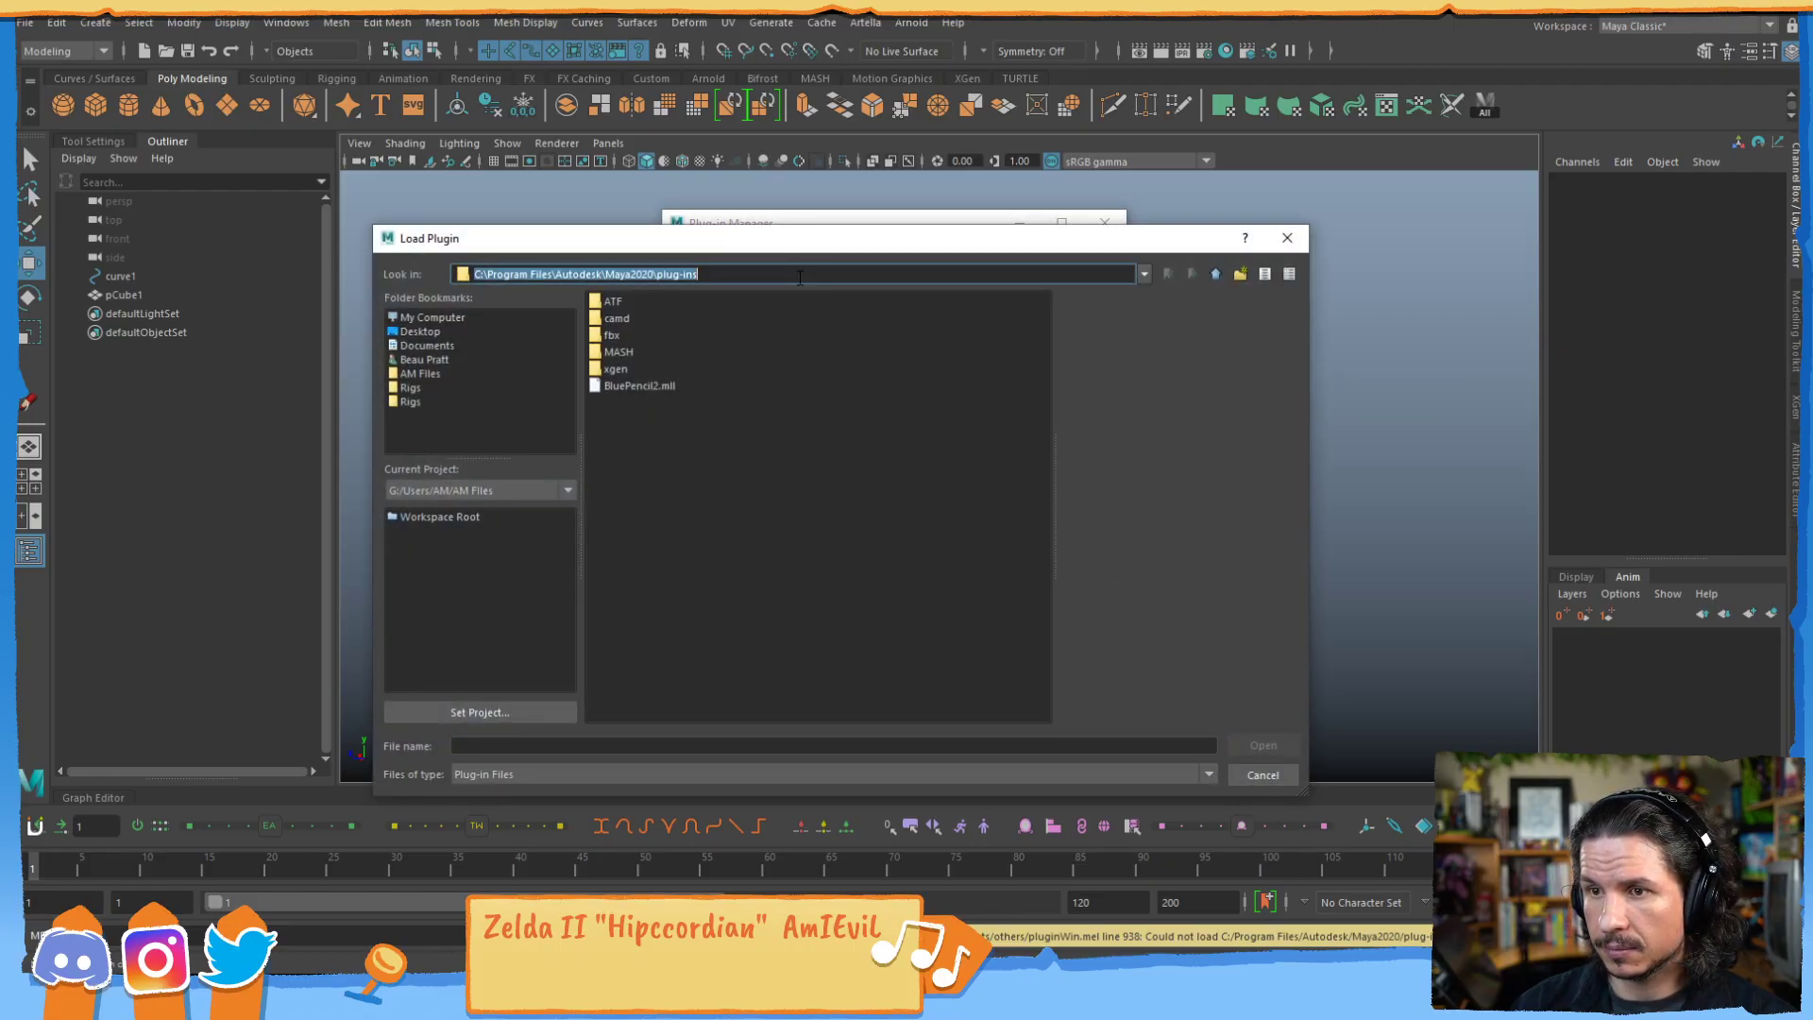
text(G:\Users\Documents\maya\2020\plug-ins)
key(Return)
double_click(661, 299)
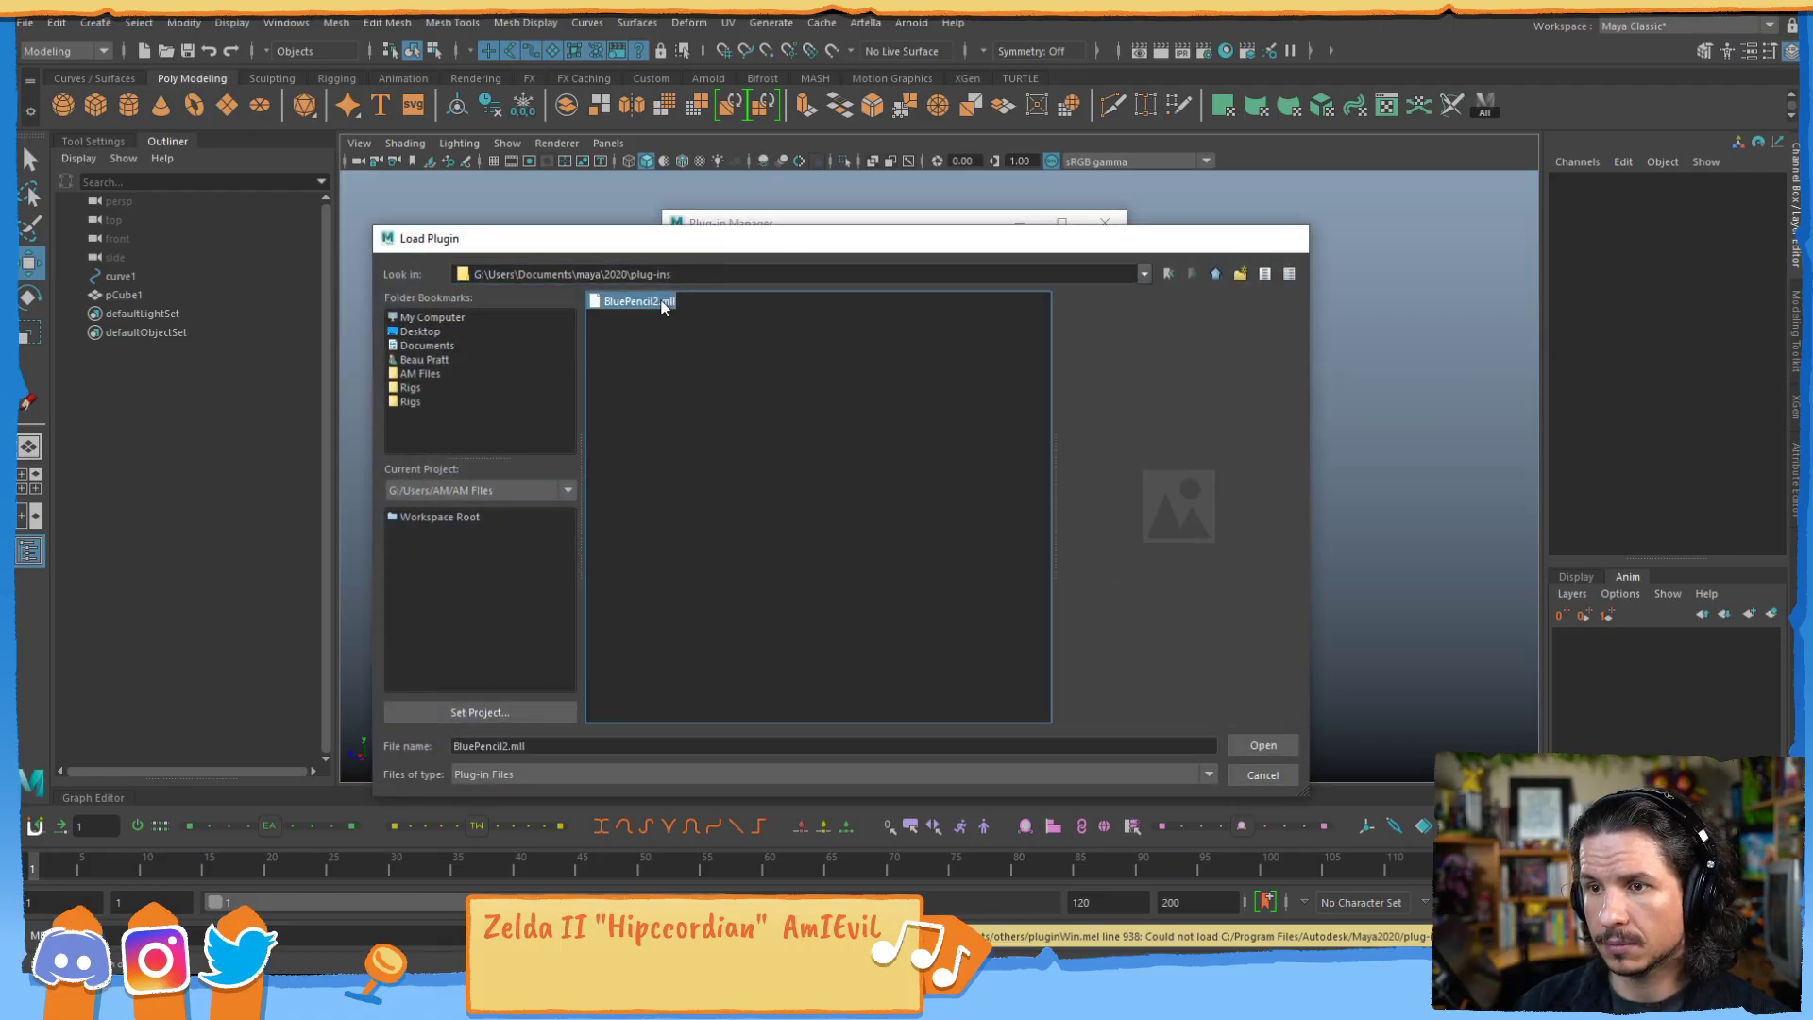
Set BluePencil2.mll under Other Registered Plugins to load automatically.
scroll(814, 444, down, 15)
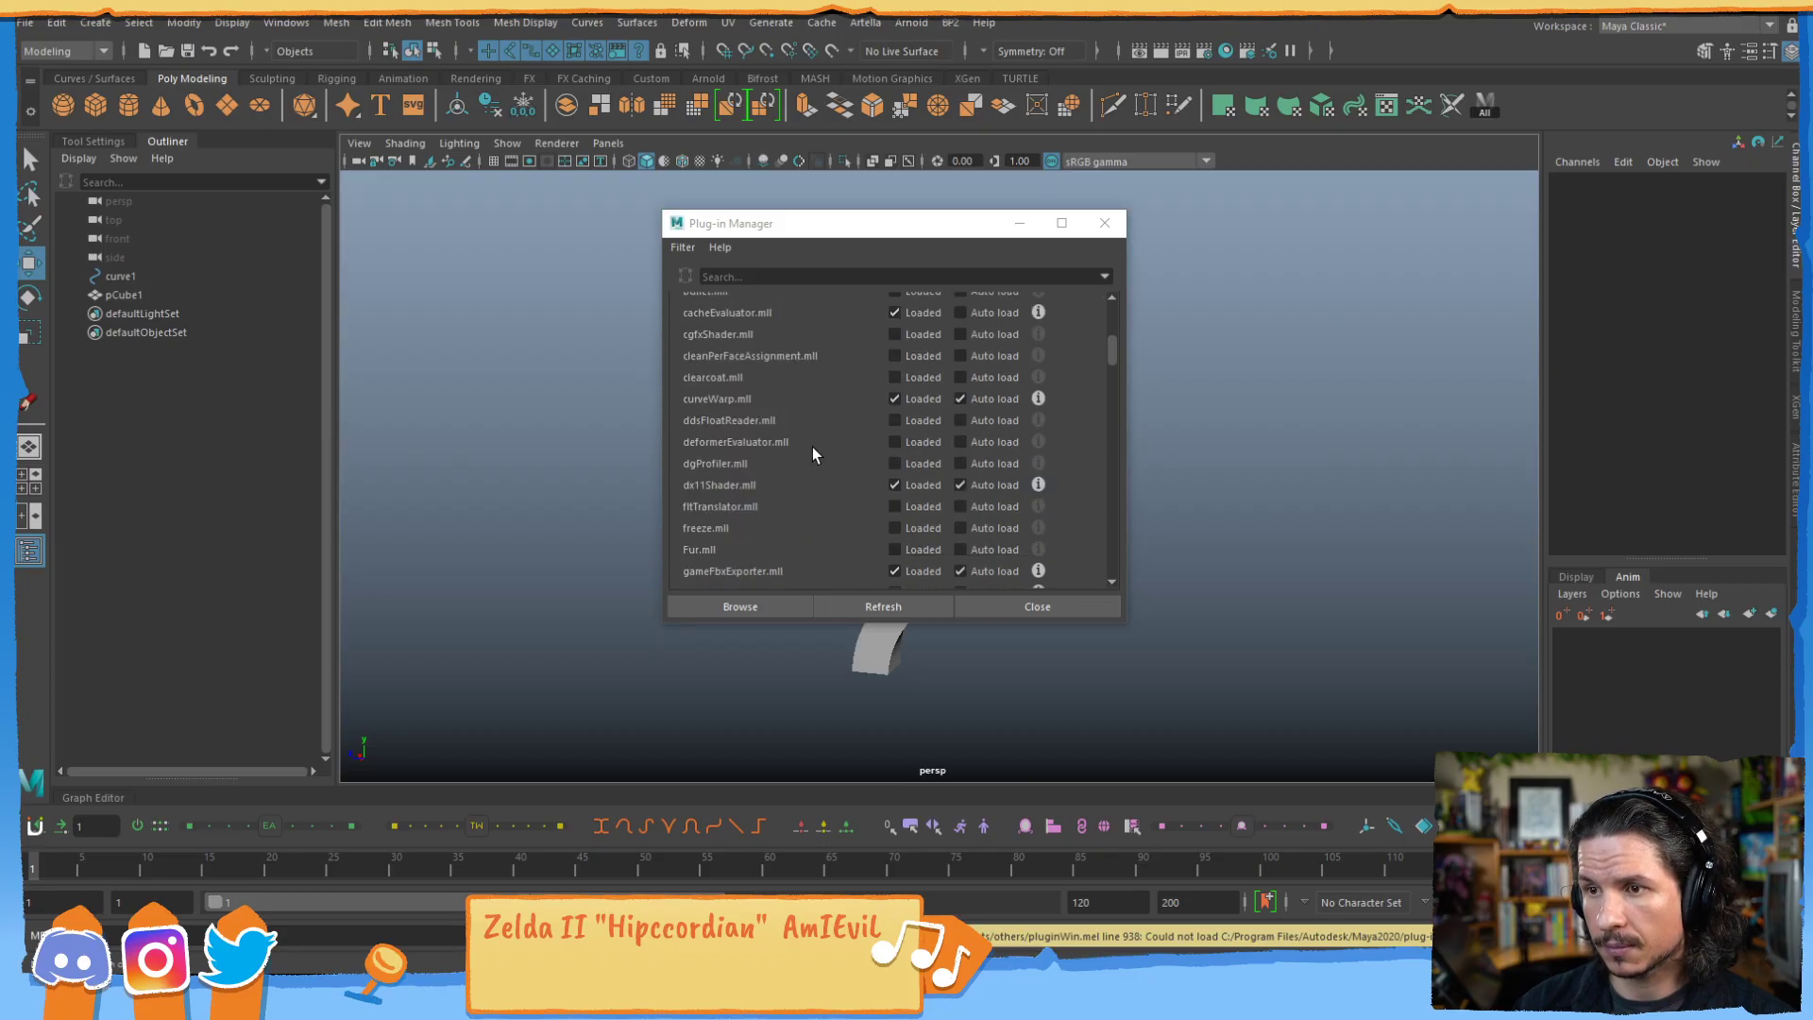
scroll(815, 446, down, 15)
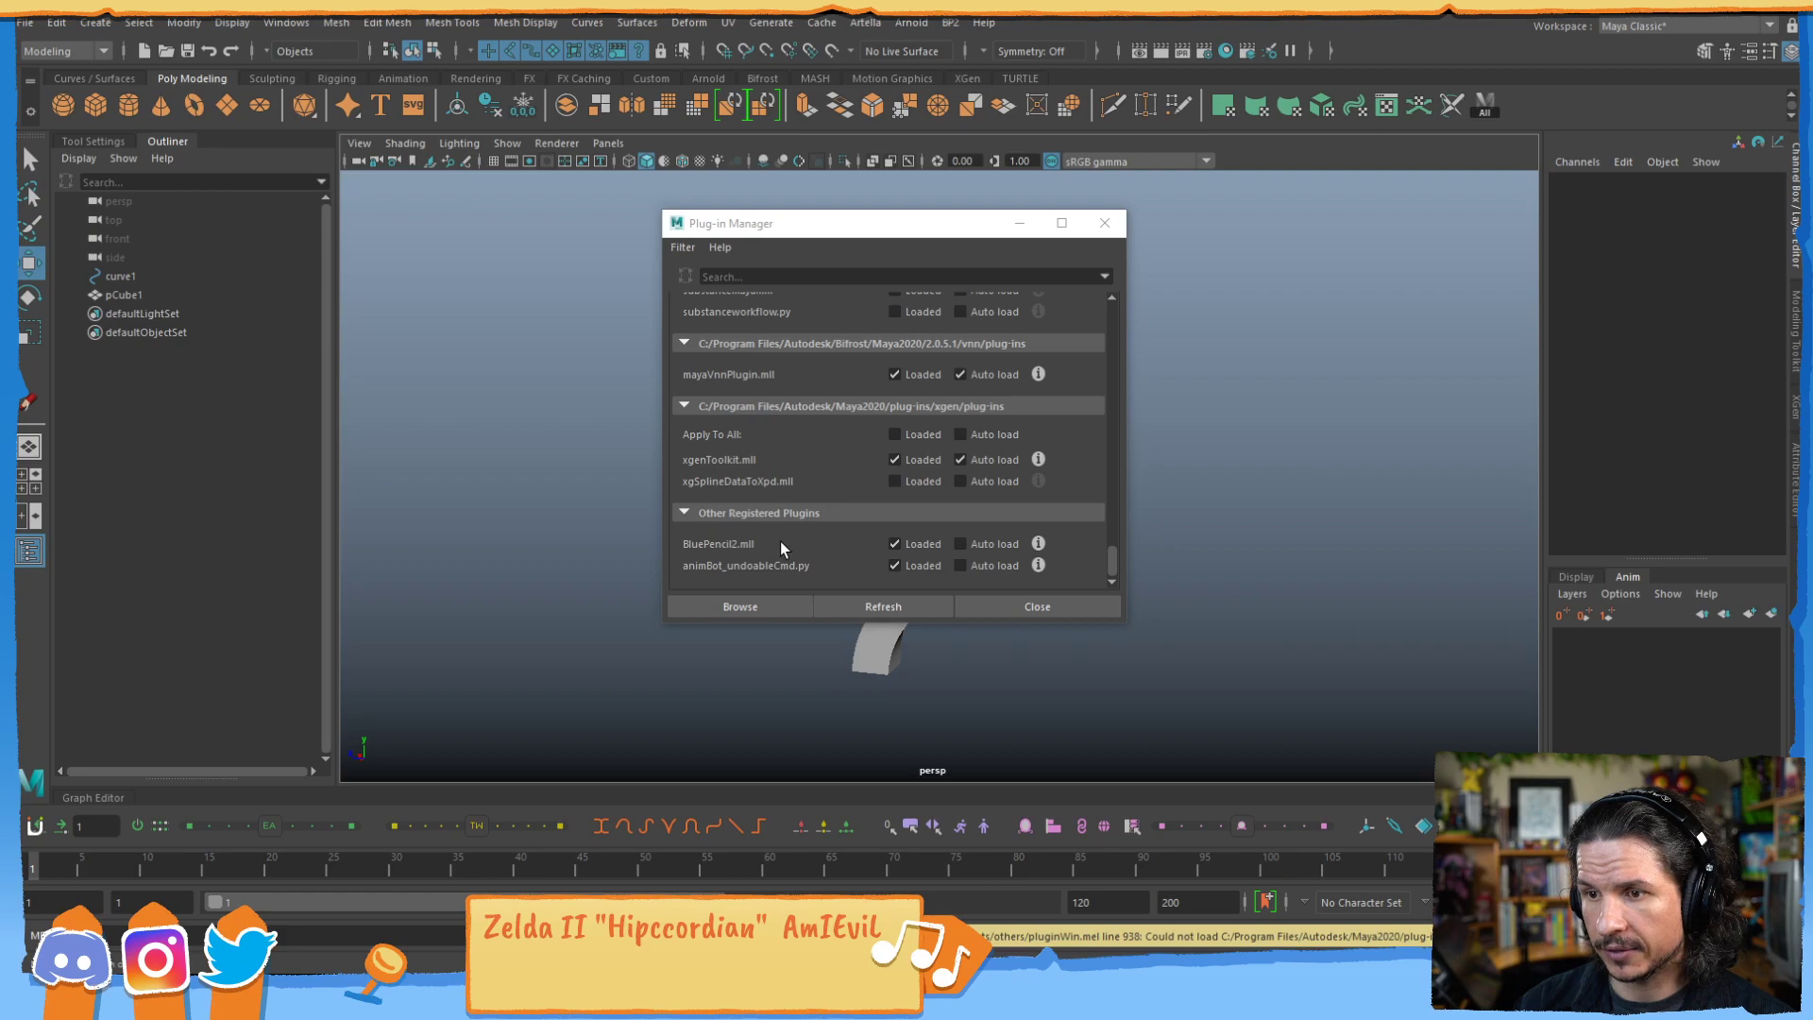
click(978, 546)
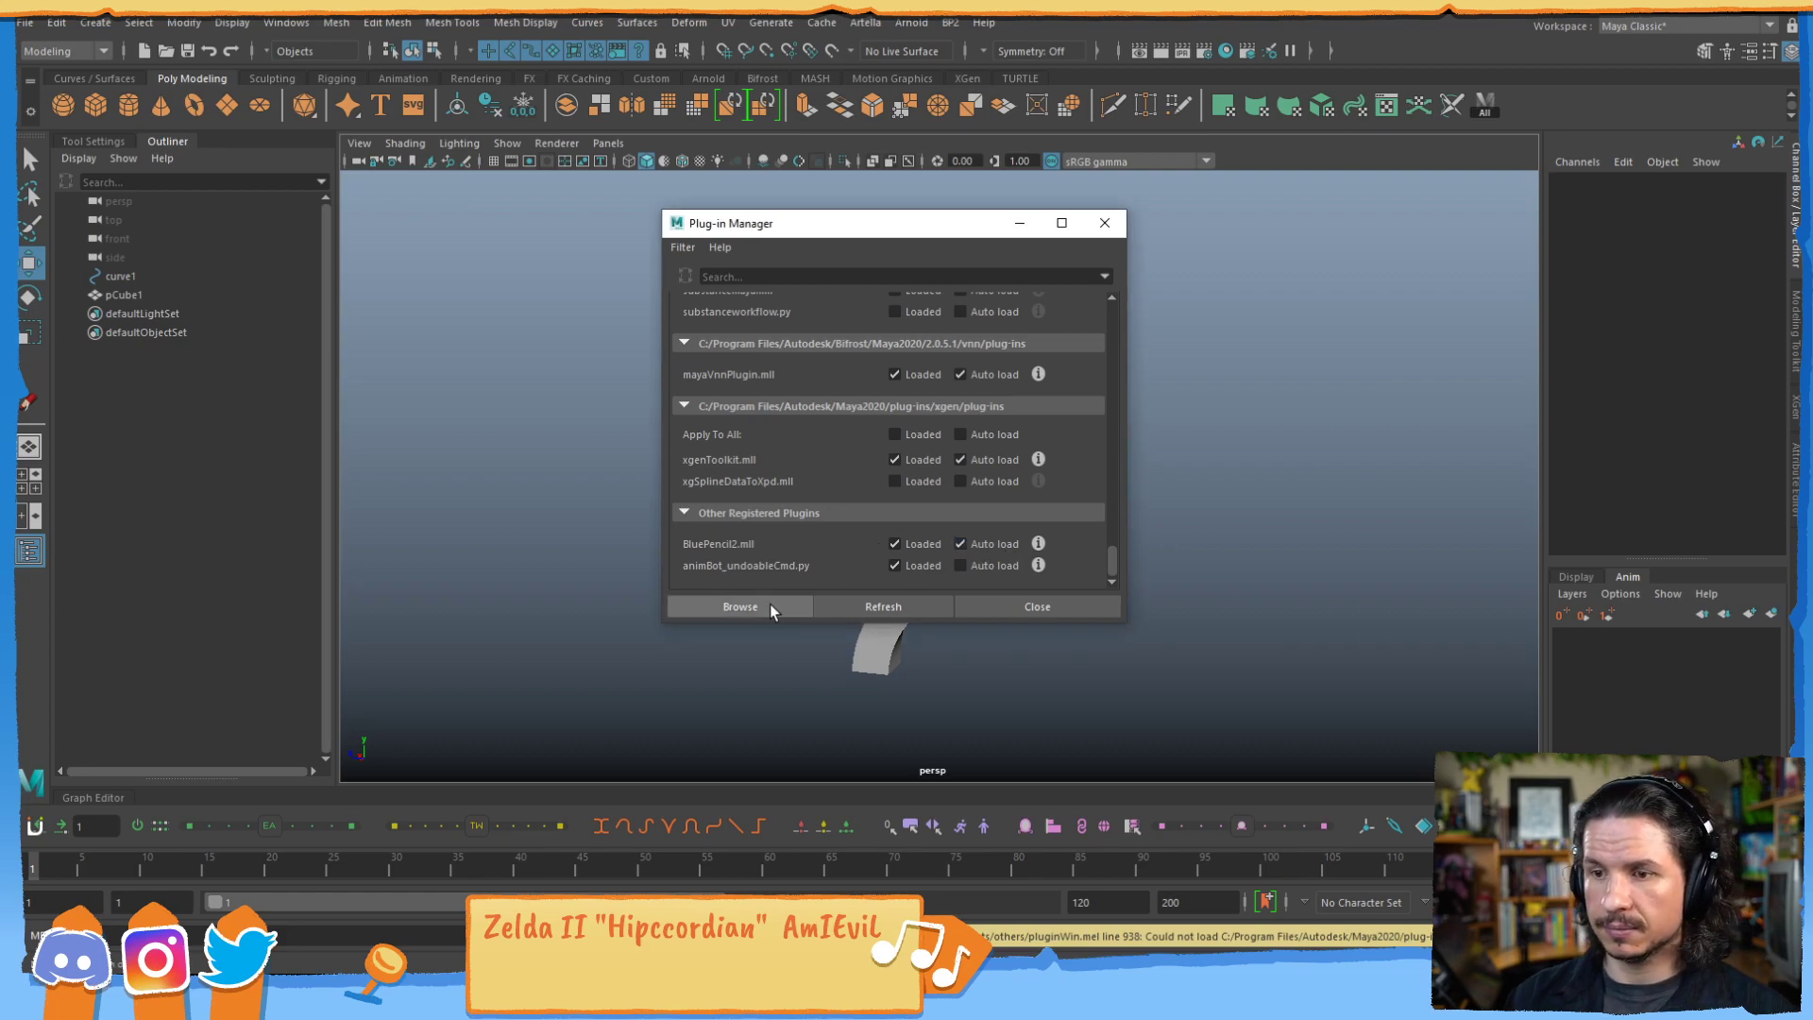
Start Blue Pencil's Draw command and accept the Blue Pencil 2 demo notice.
click(950, 23)
click(986, 58)
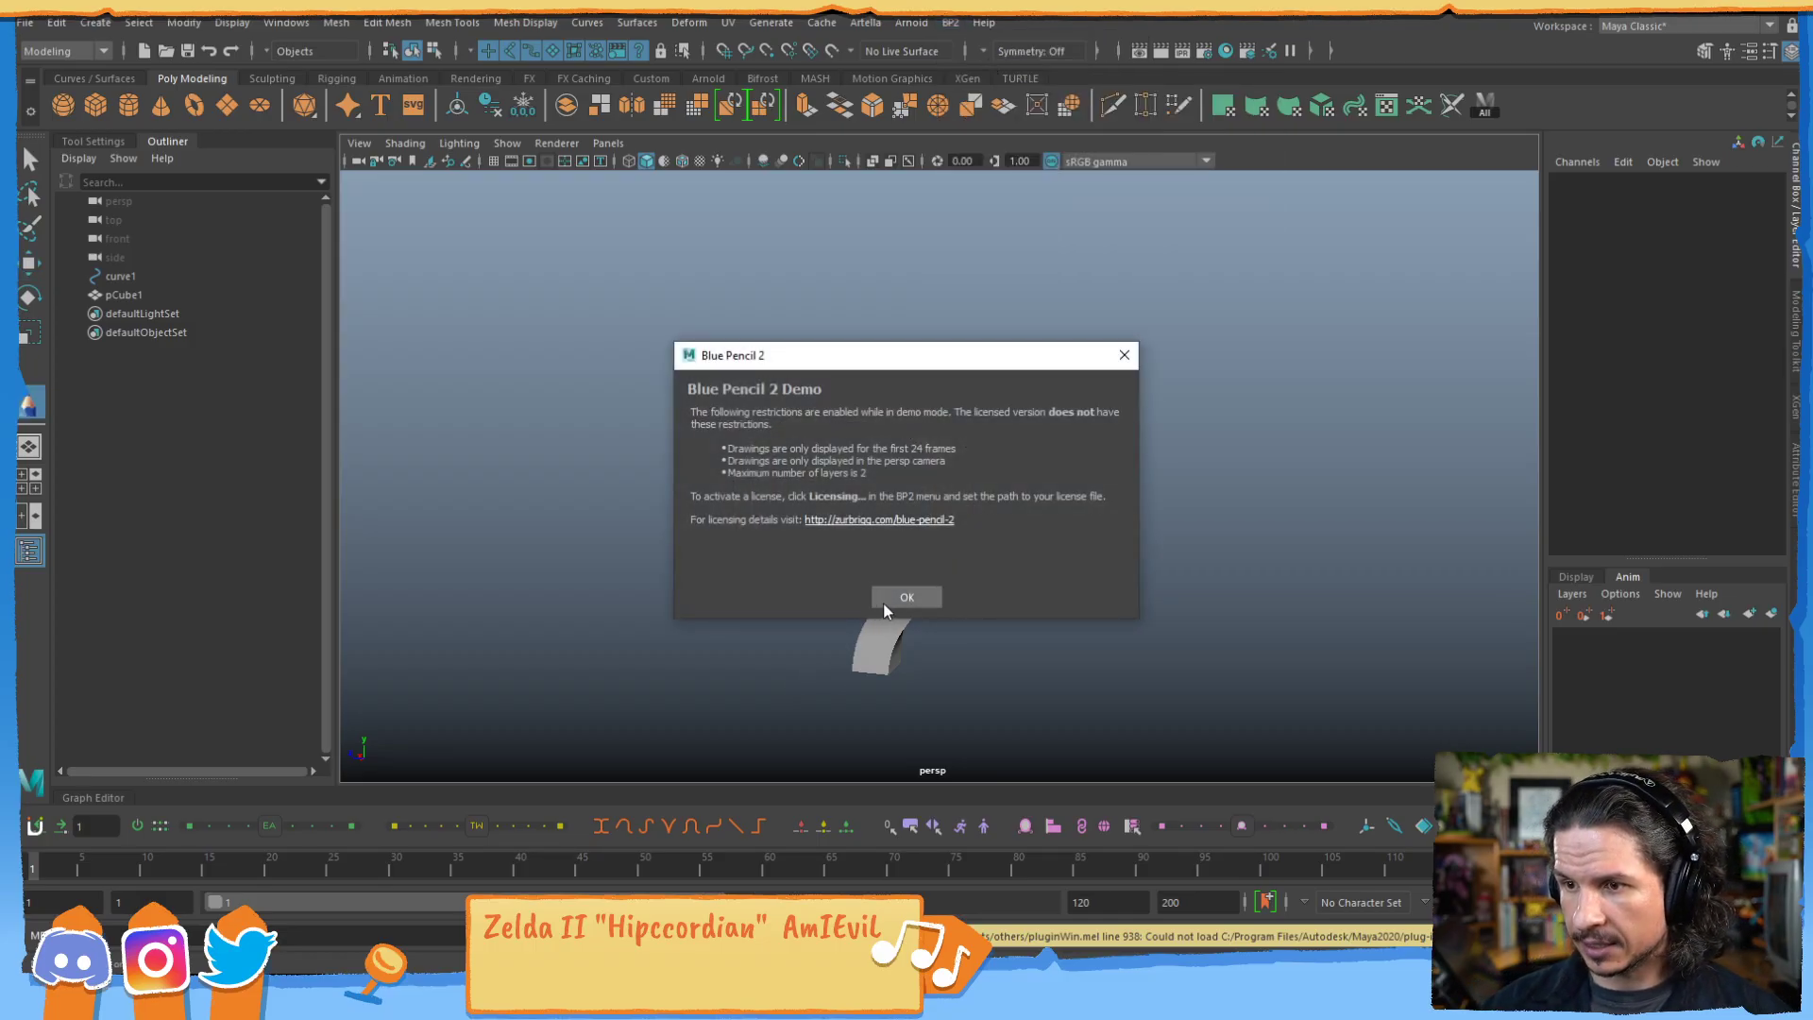
click(904, 598)
Activate the Blue Pencil 2 license using the bluepencil2 license file in G:/Users/Downloads/Maya/Licenses.
click(950, 21)
click(1012, 374)
click(950, 22)
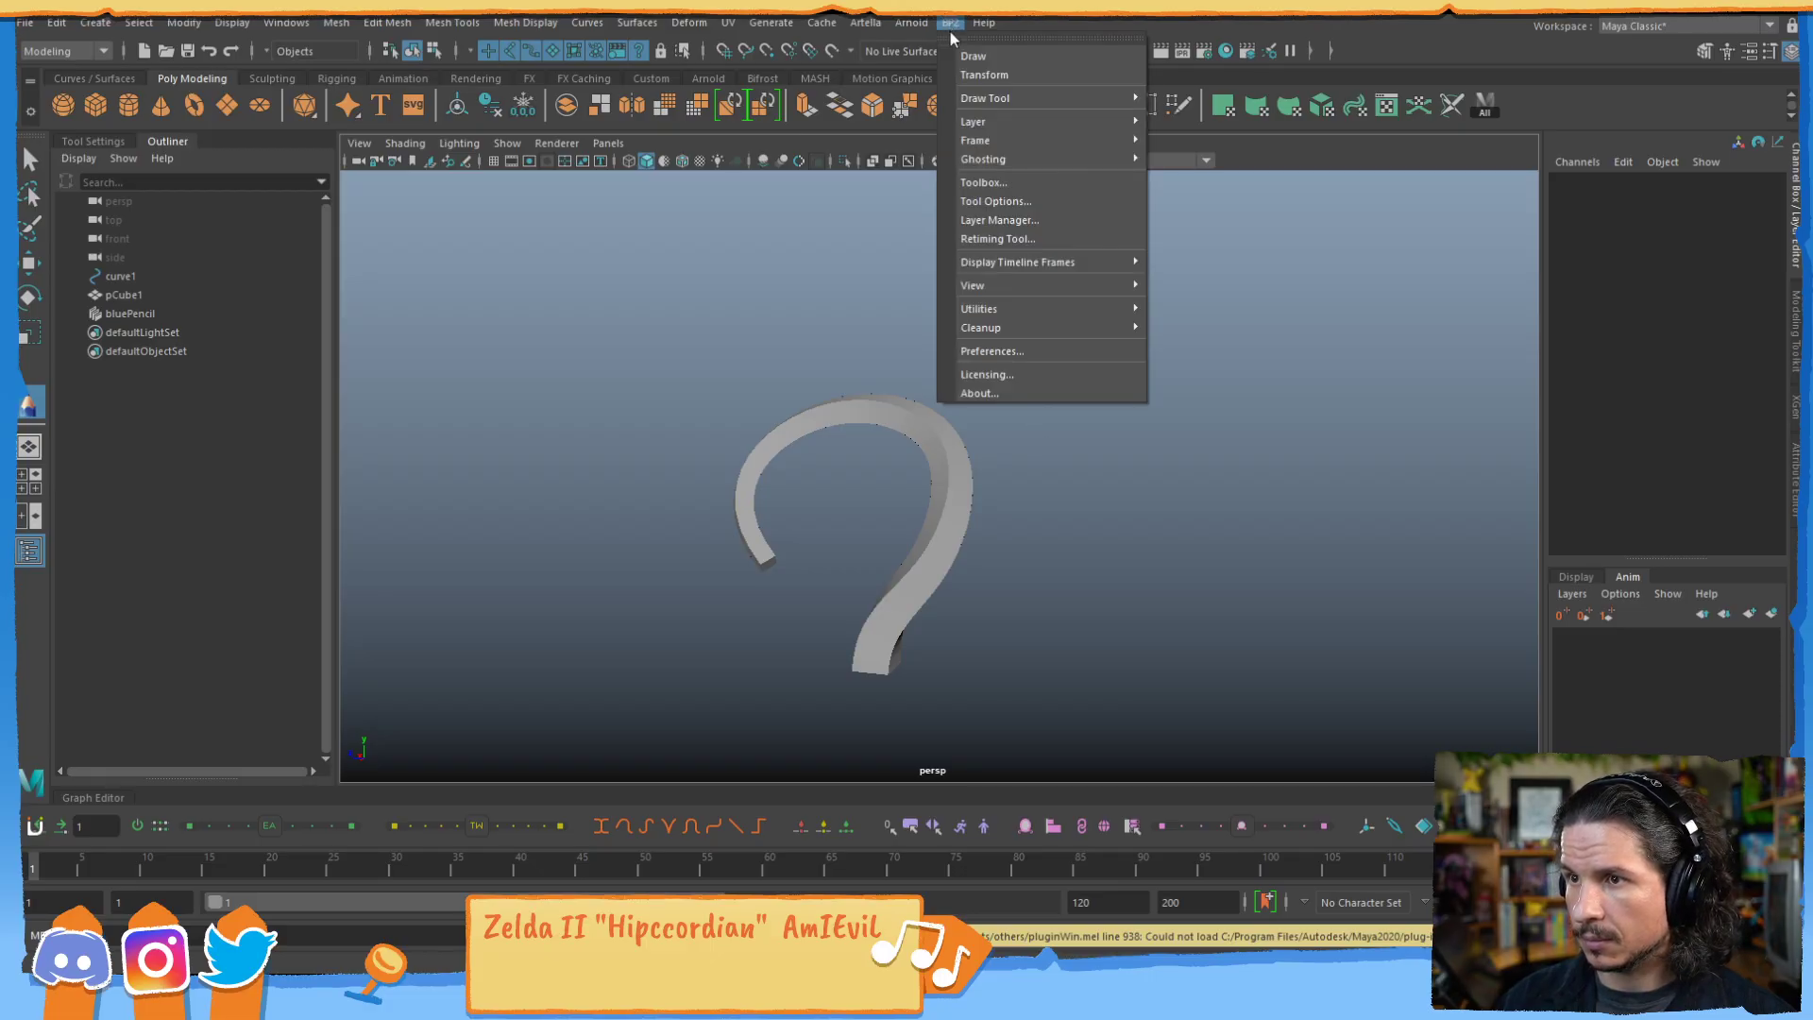
click(1021, 373)
click(1054, 484)
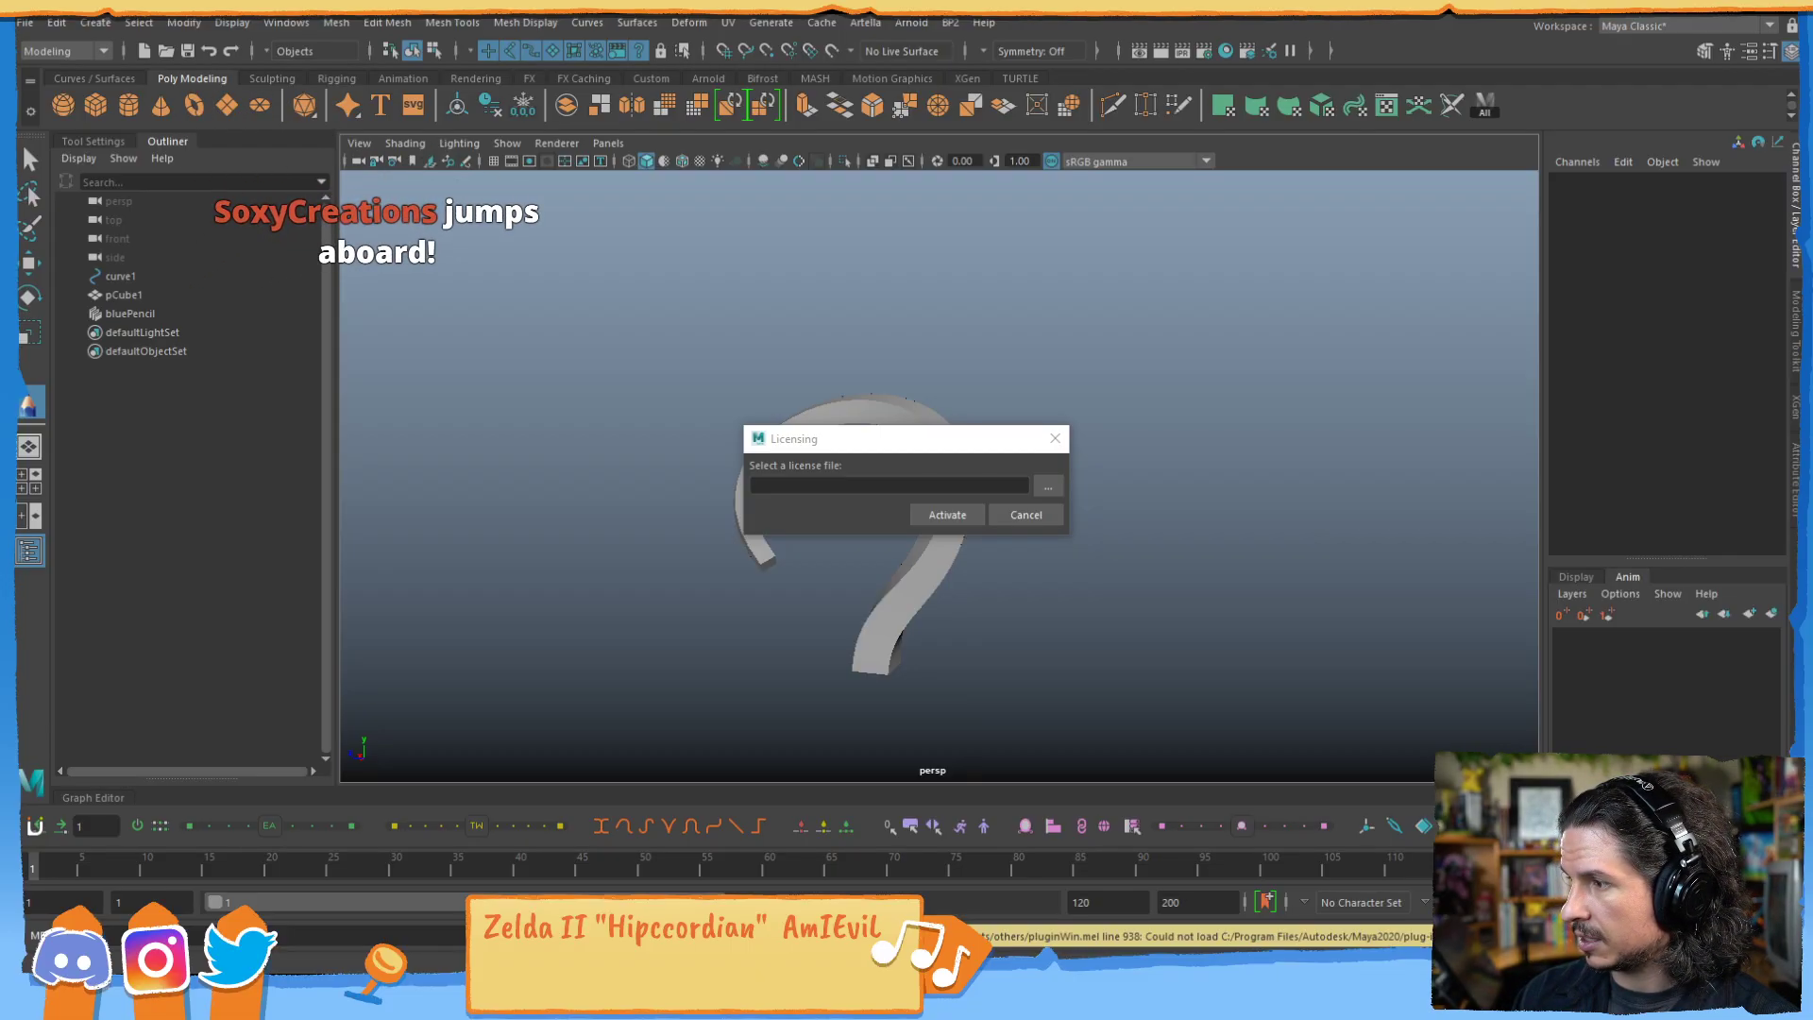
key(ctrl+v)
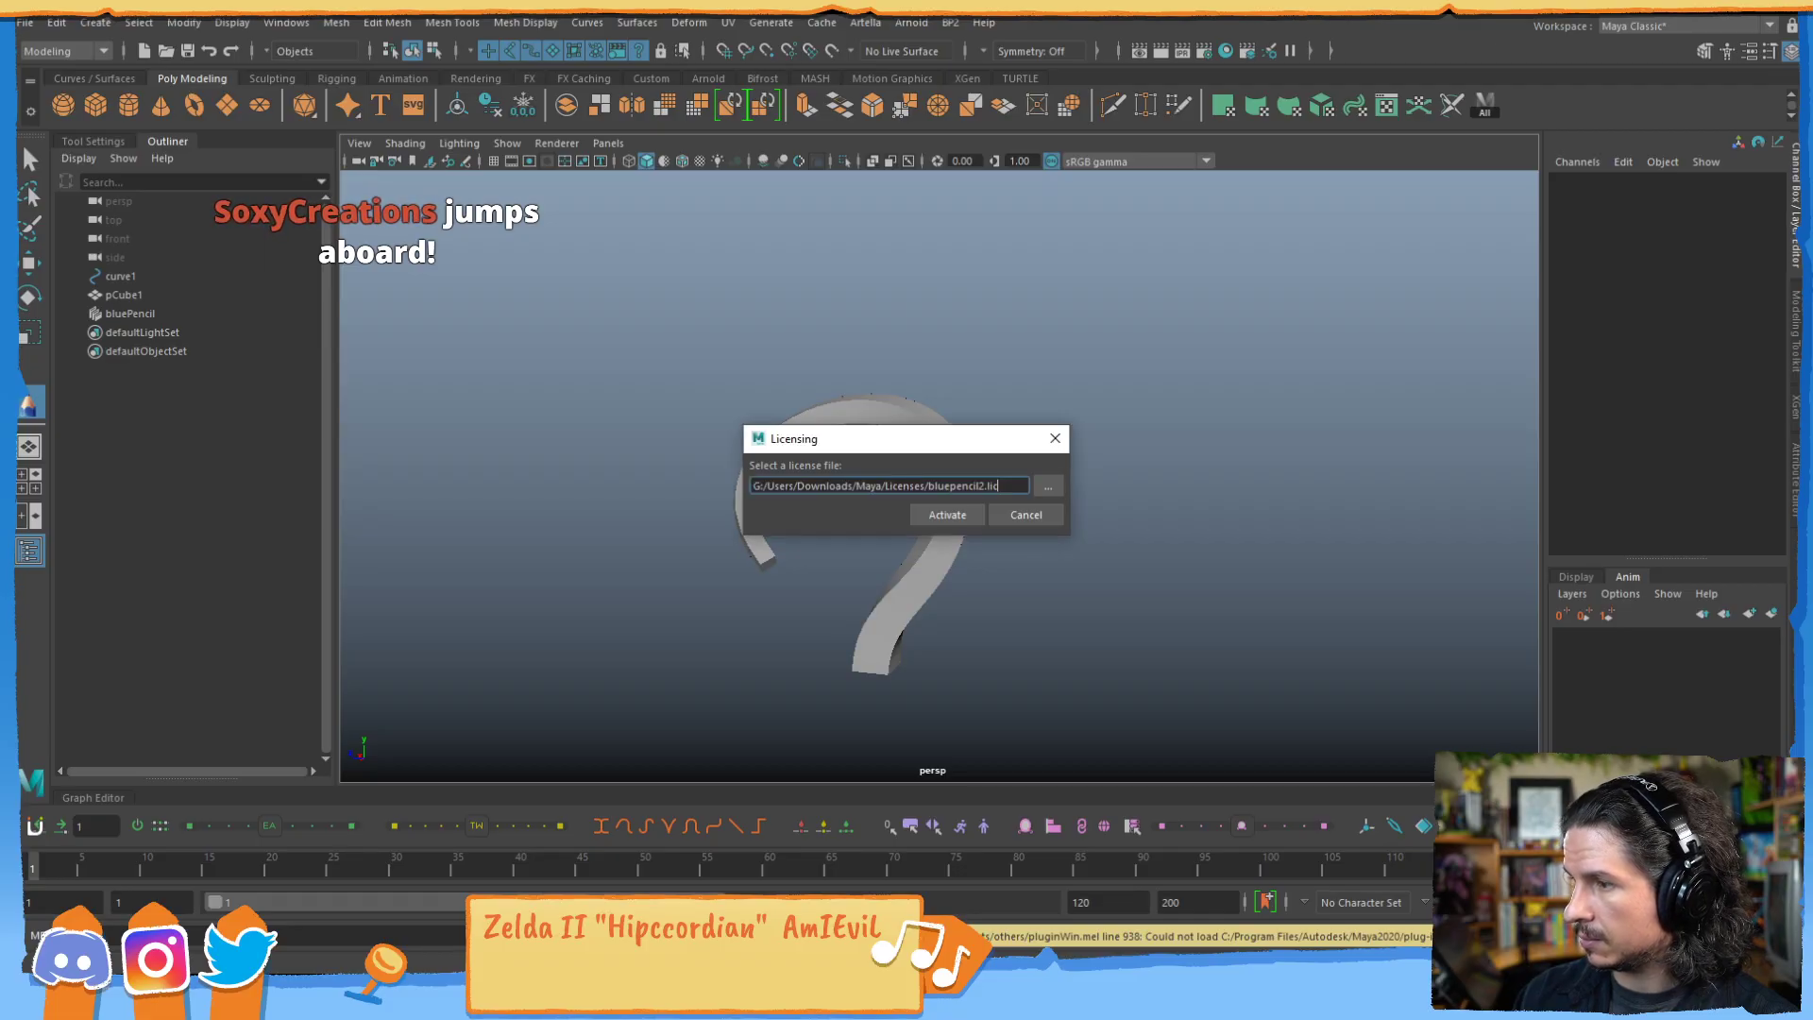
click(947, 514)
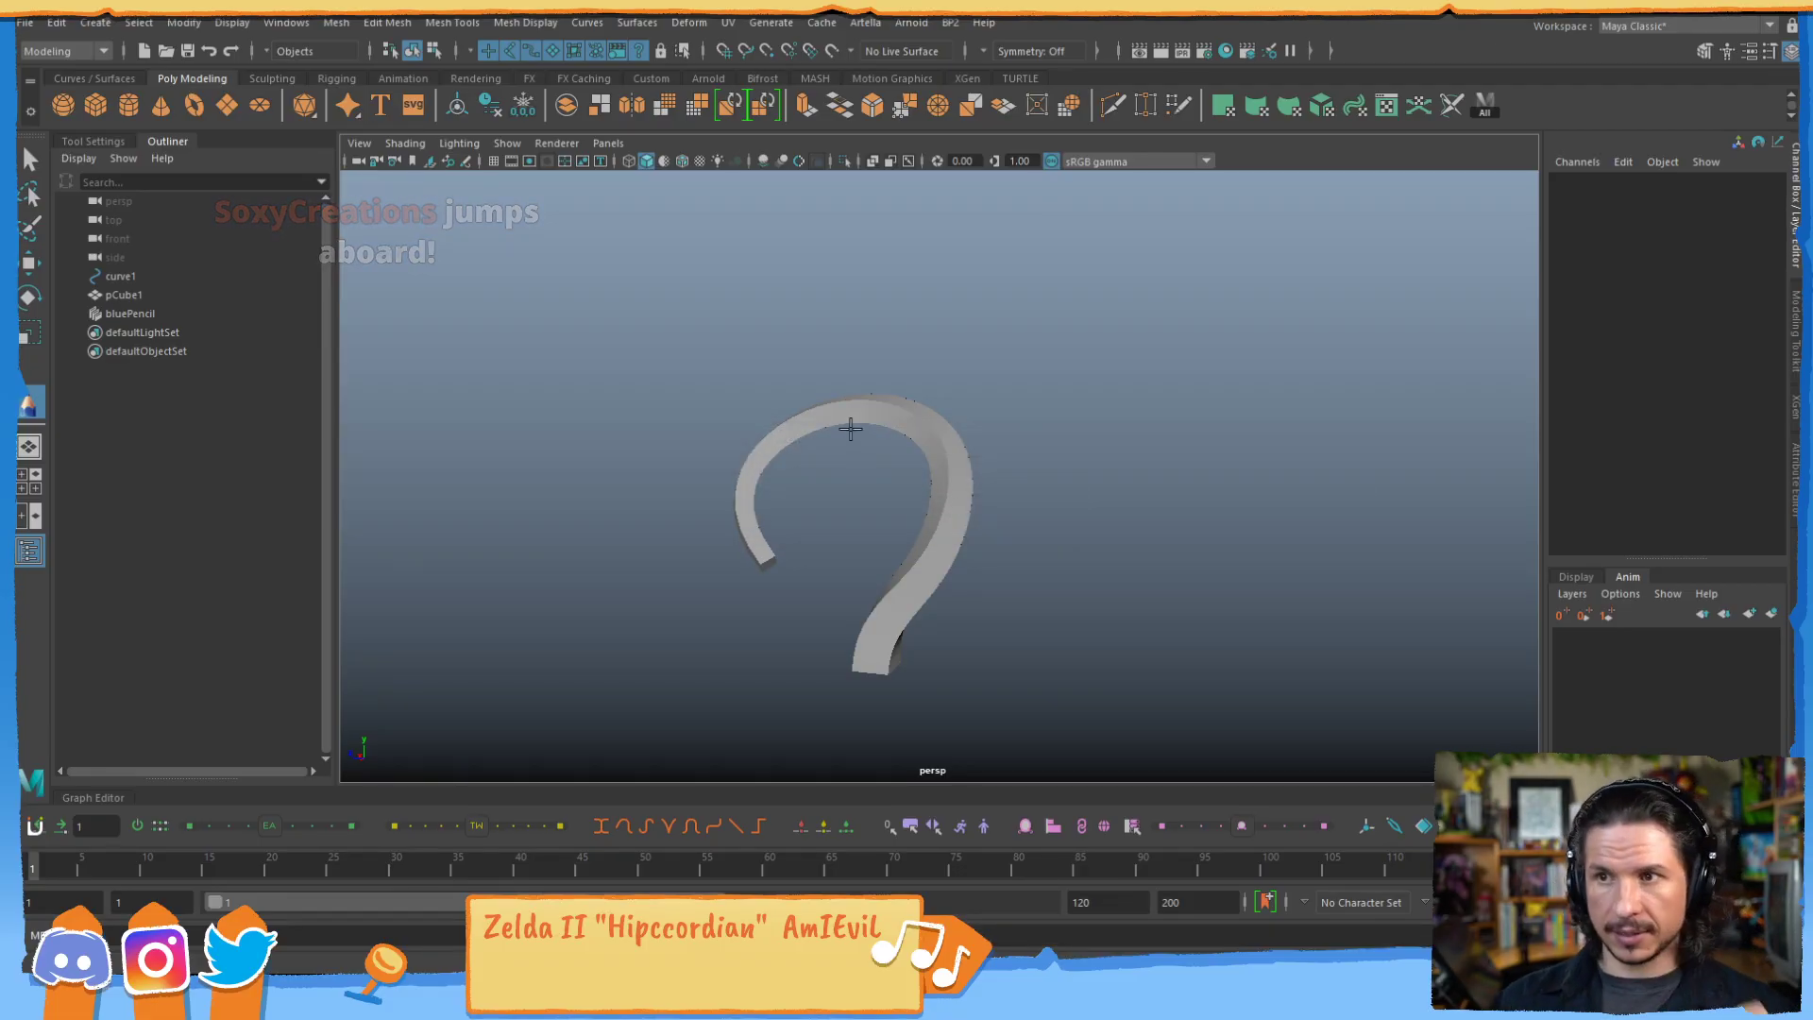
Sketch a long freehand test stroke across the hook with Blue Pencil's Draw tool and undo it.
click(950, 22)
click(976, 59)
mouse_move(531, 442)
mouse_down()
mouse_move(595, 324)
mouse_move(923, 397)
mouse_move(784, 650)
mouse_up()
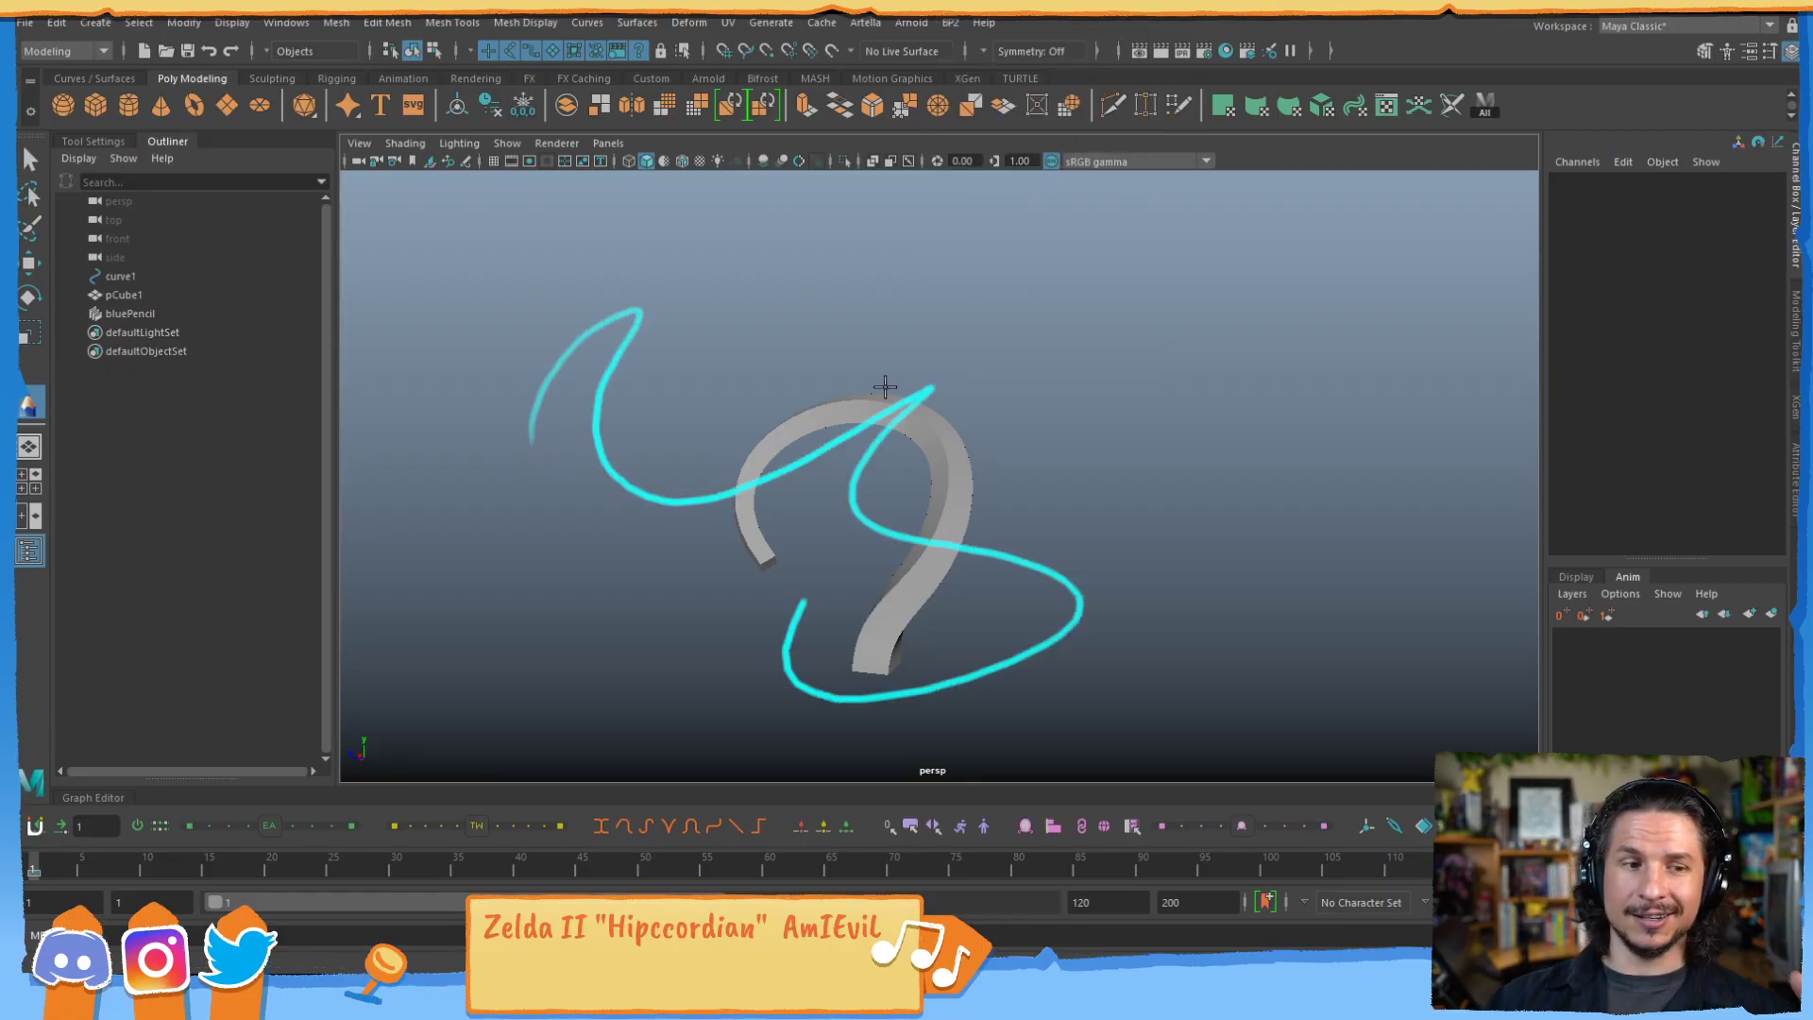
key(ctrl+z)
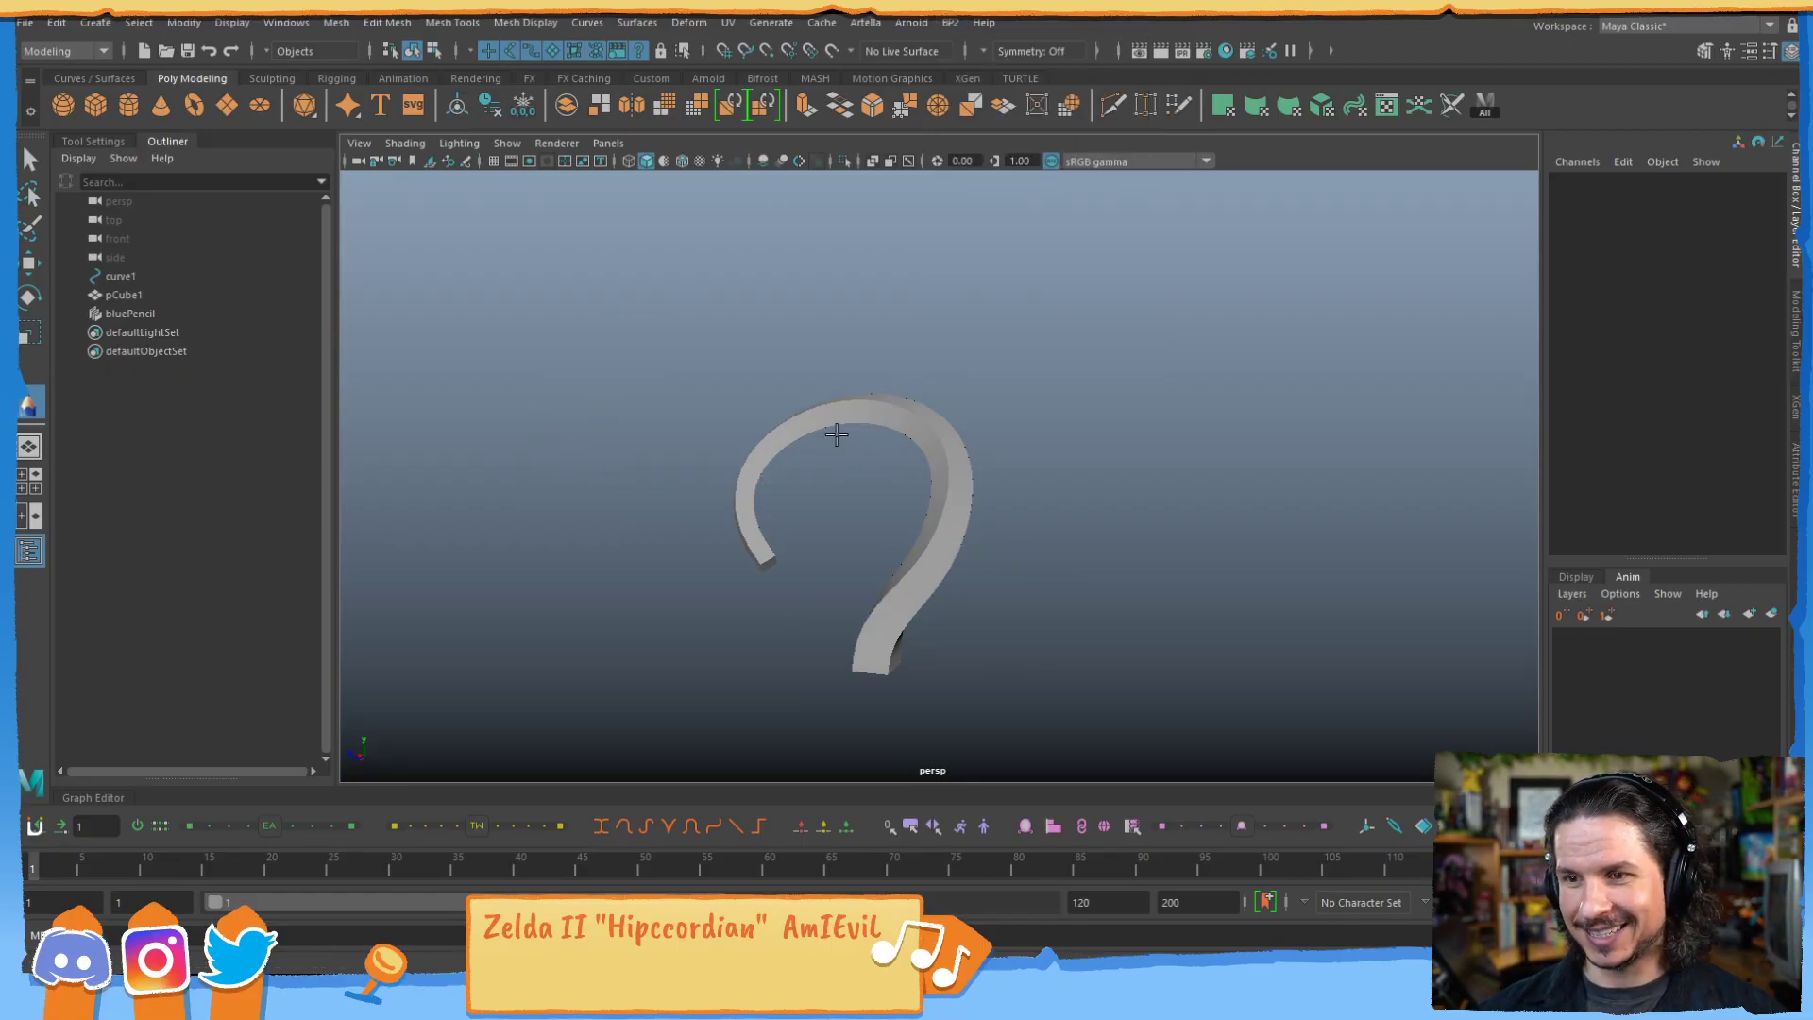